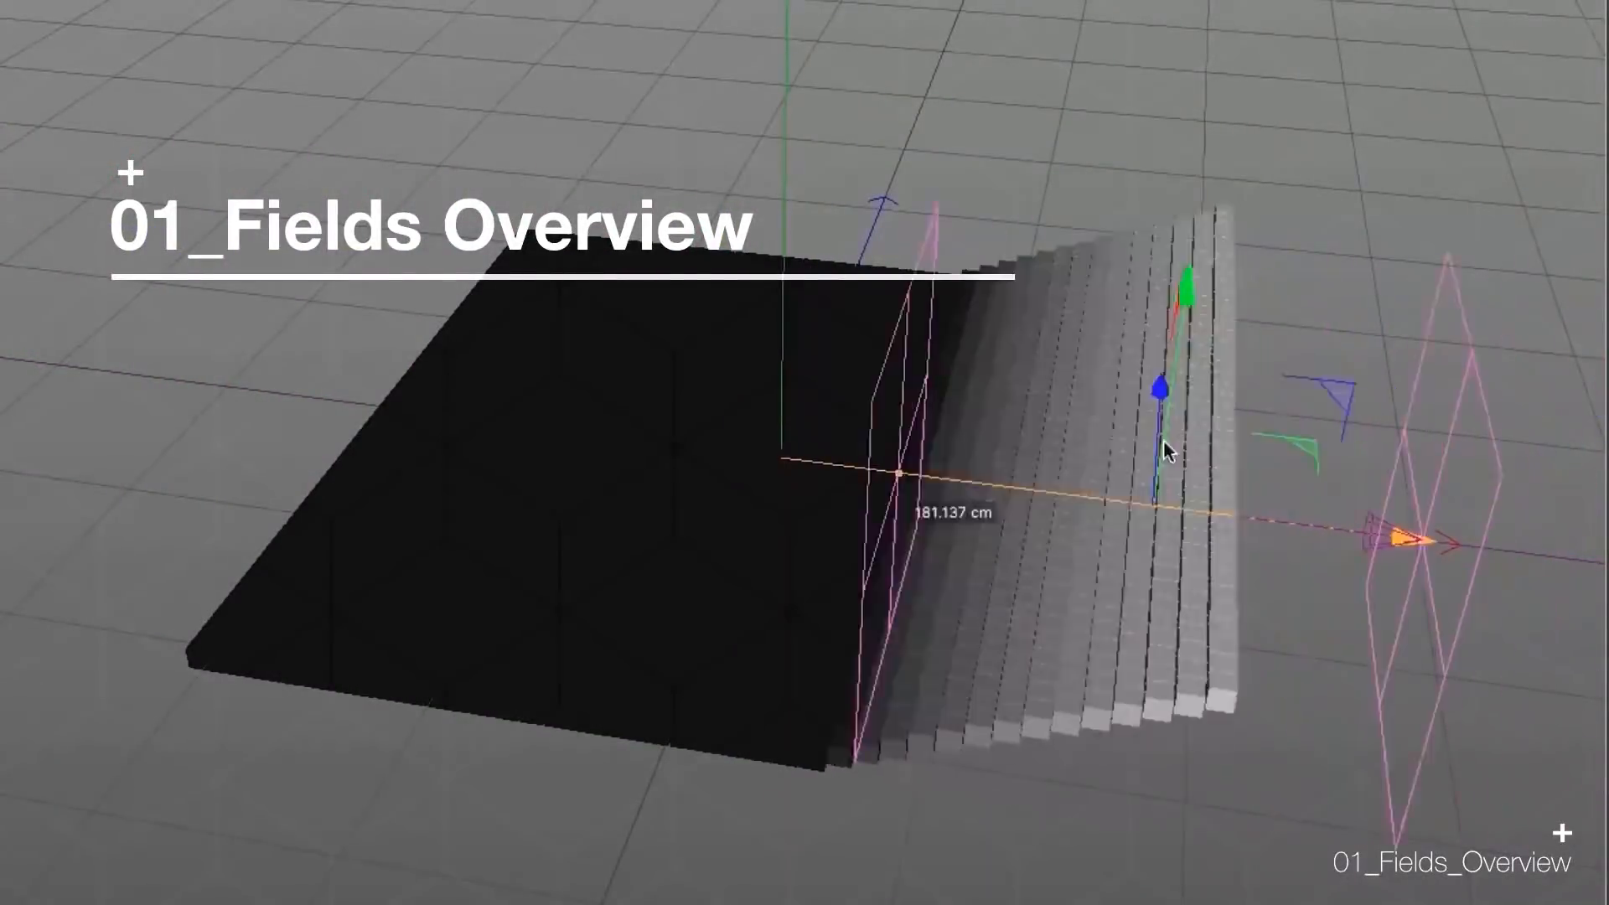
Step: Exit the Keynote slideshow, switch to the Cinema 4D scene 01_Linear_Field and select the Panel Cloner
key(Escape)
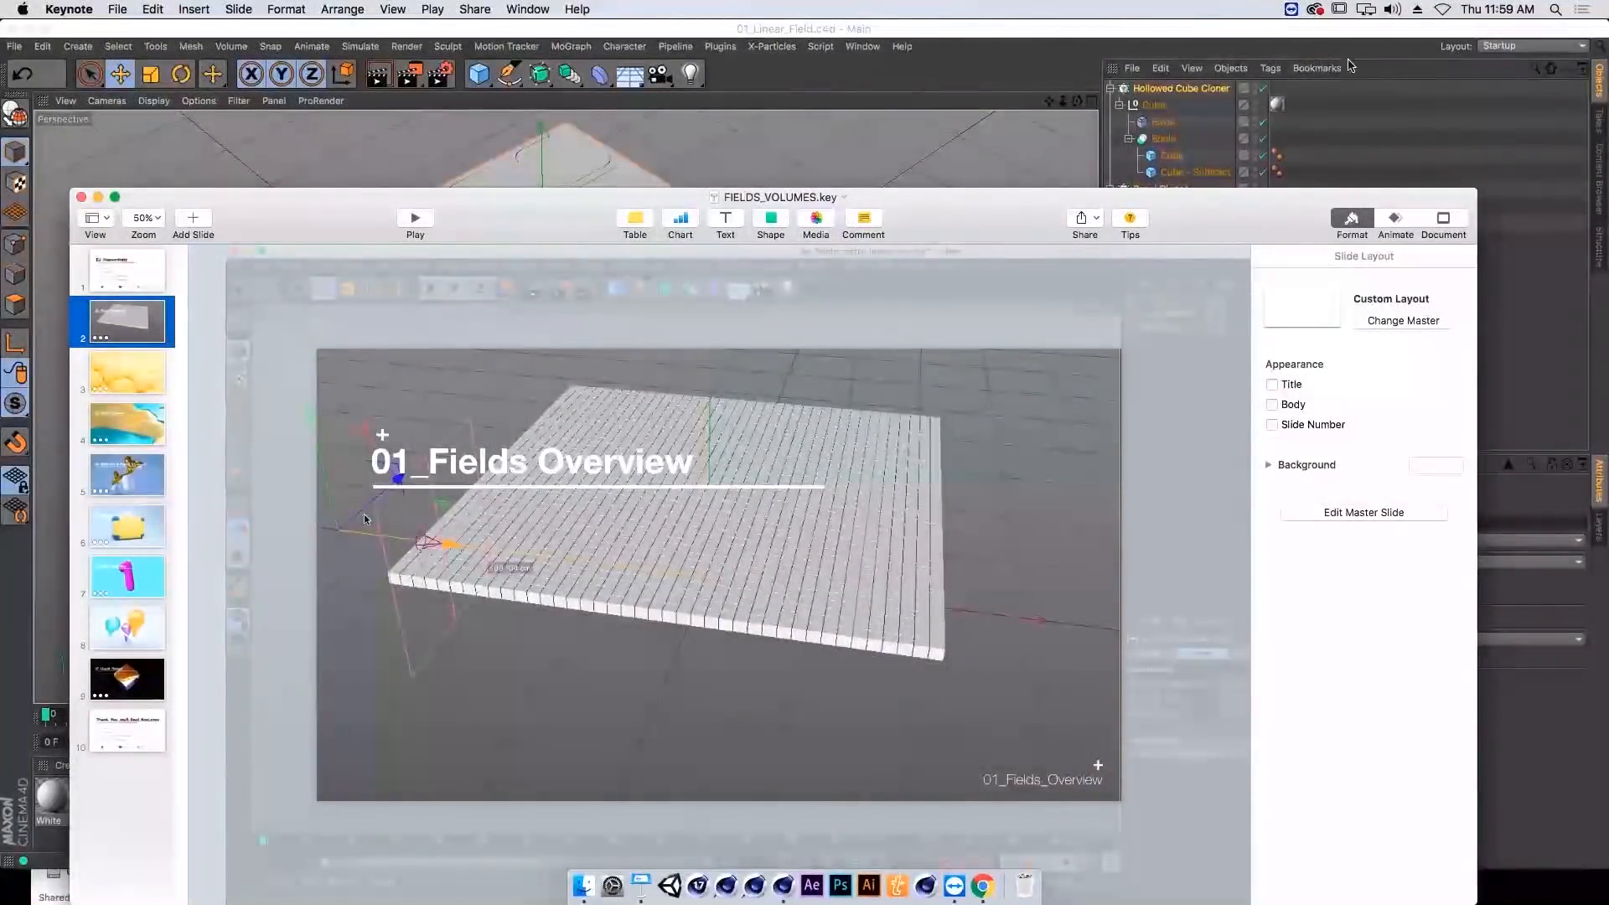
click(1374, 101)
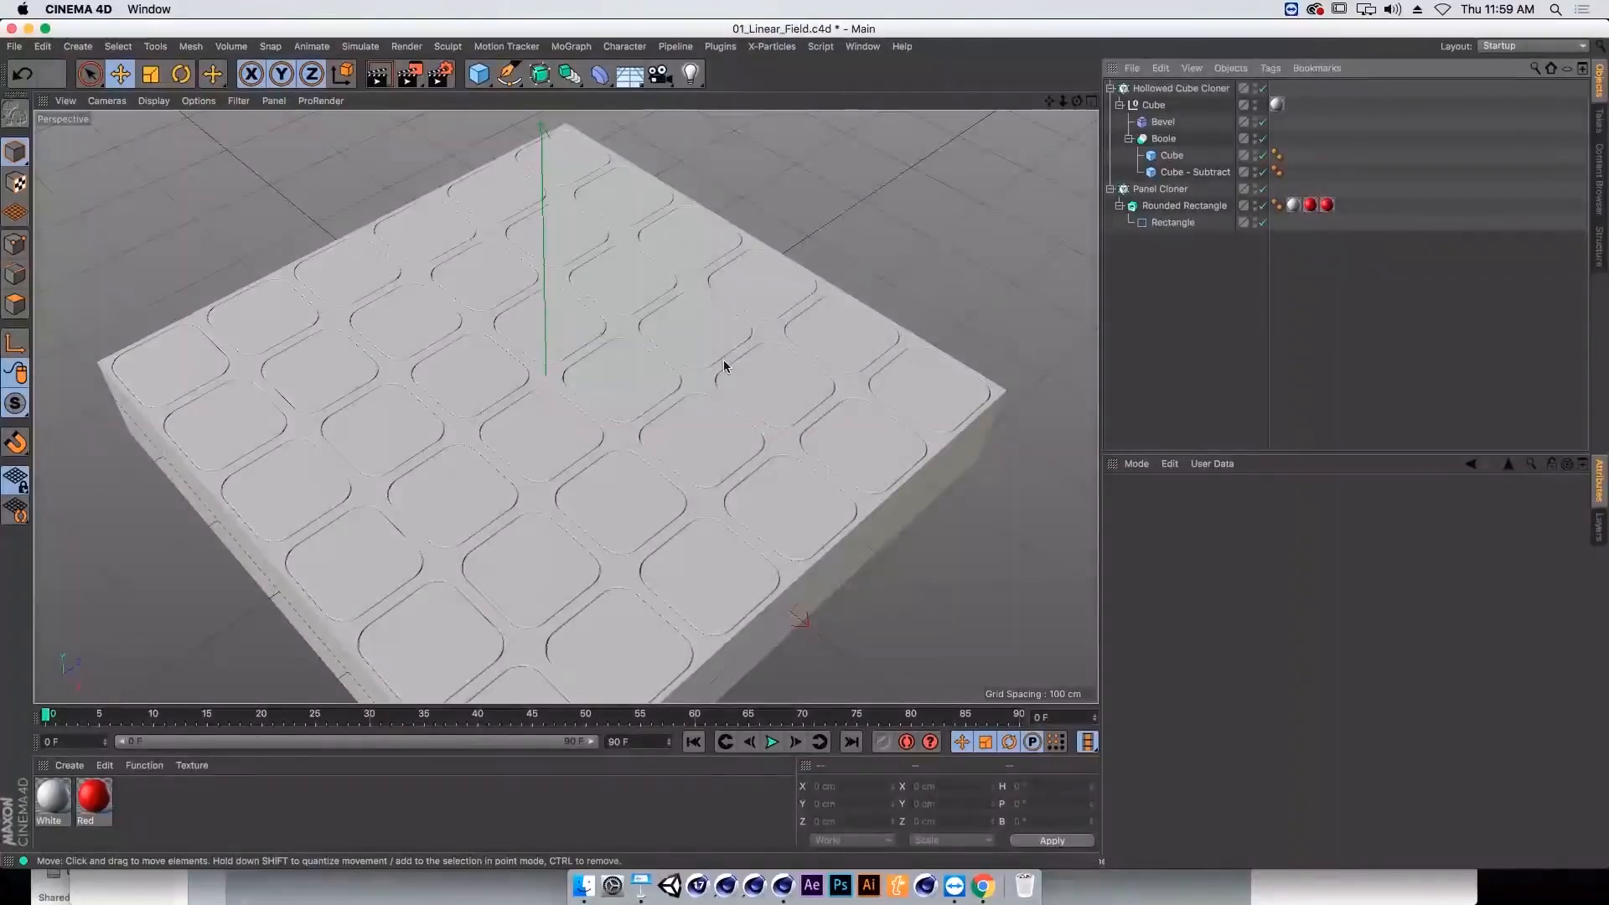
alt+drag(695, 420, 695, 430)
alt+middle_drag(695, 430, 701, 409)
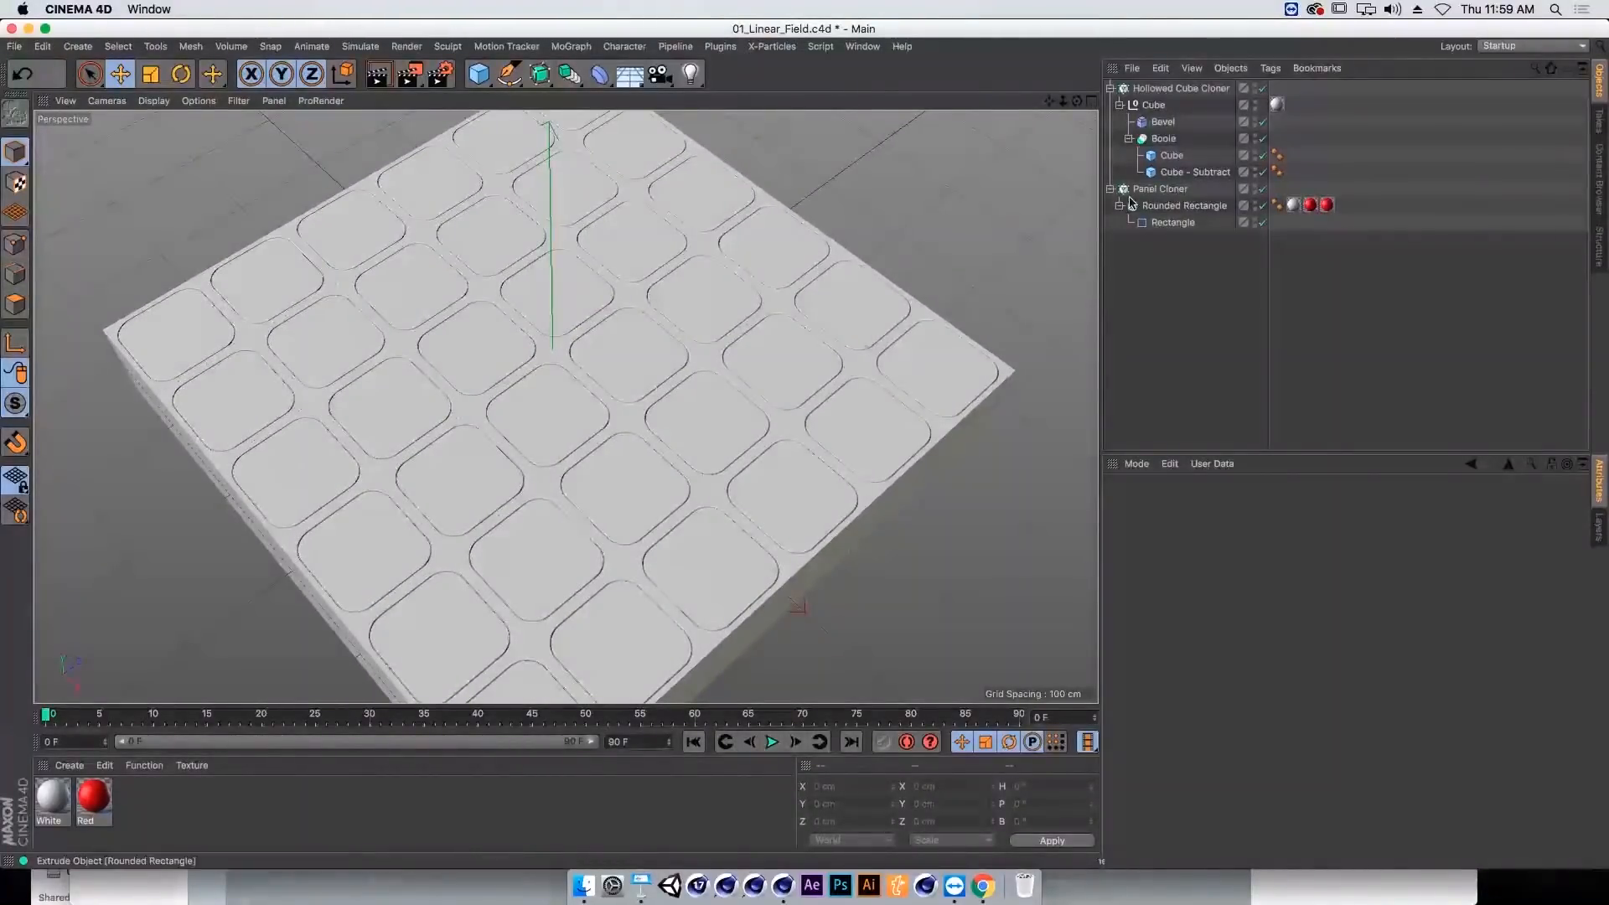
click(1160, 189)
alt+drag(707, 438, 733, 395)
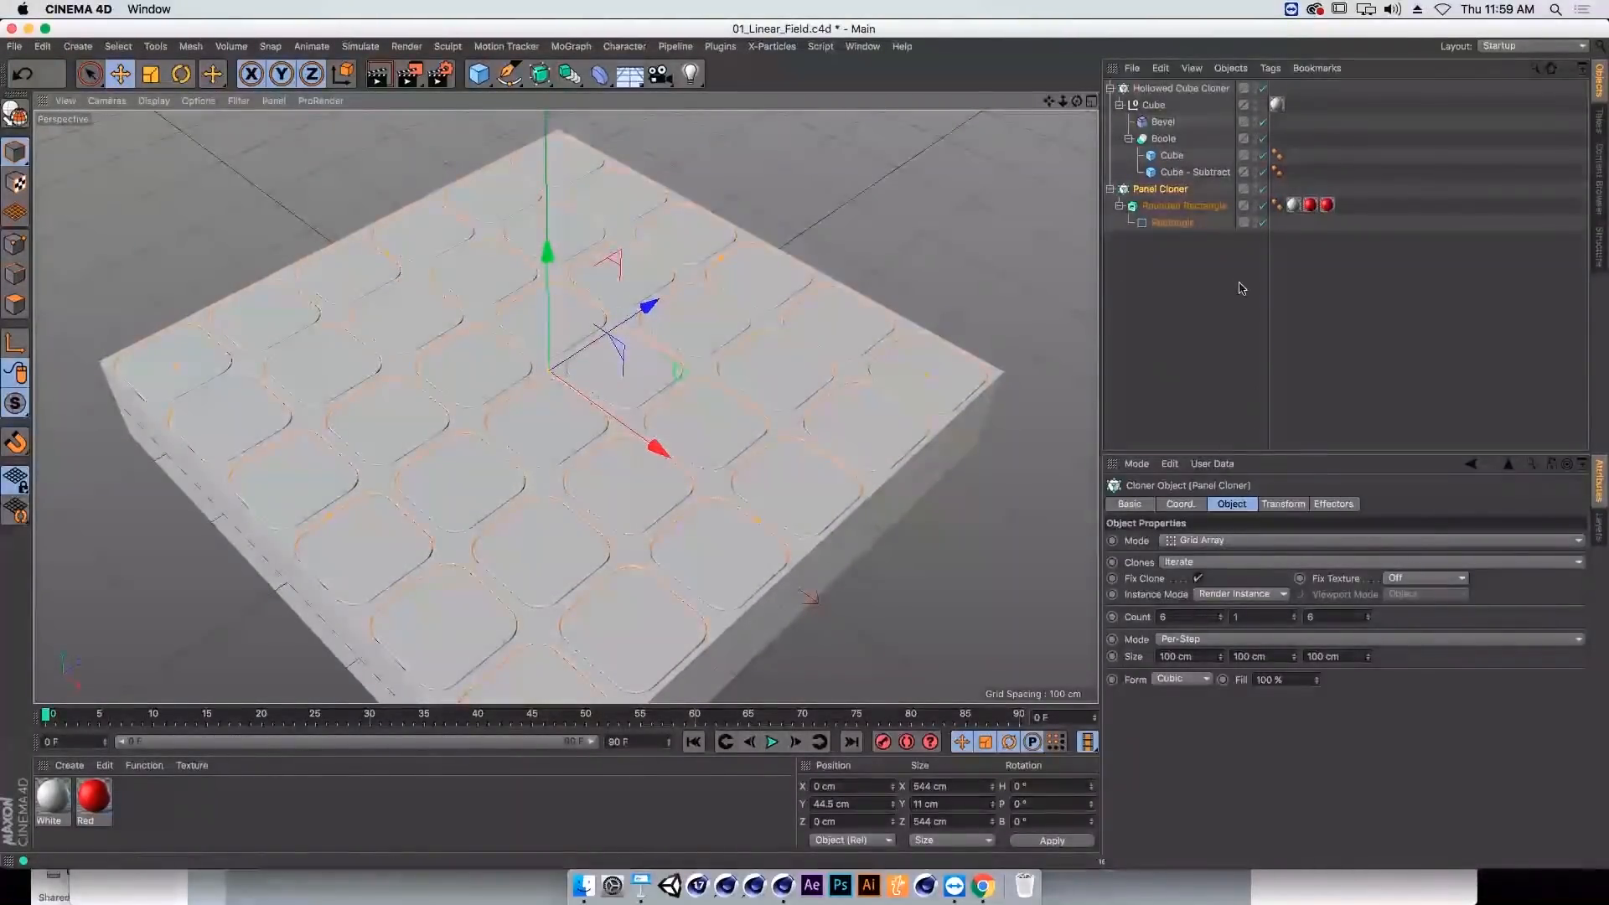
Step: Try rotating the Panel Cloner's clones with its transform heading and pitch values
click(1283, 504)
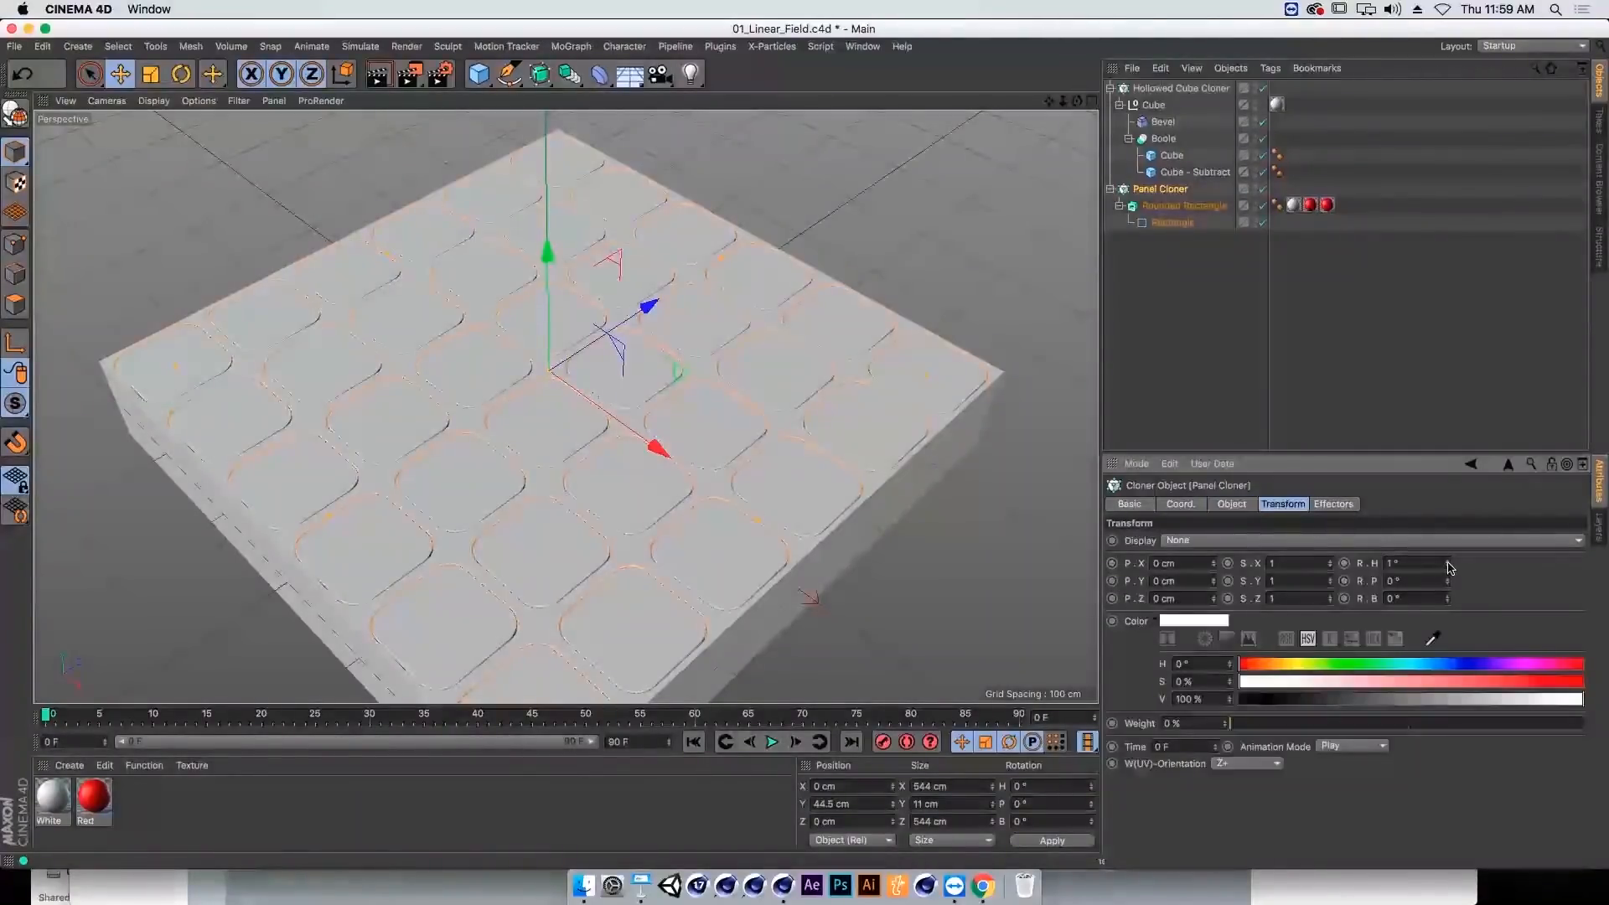
drag(1447, 563, 1448, 382)
key(ctrl+z)
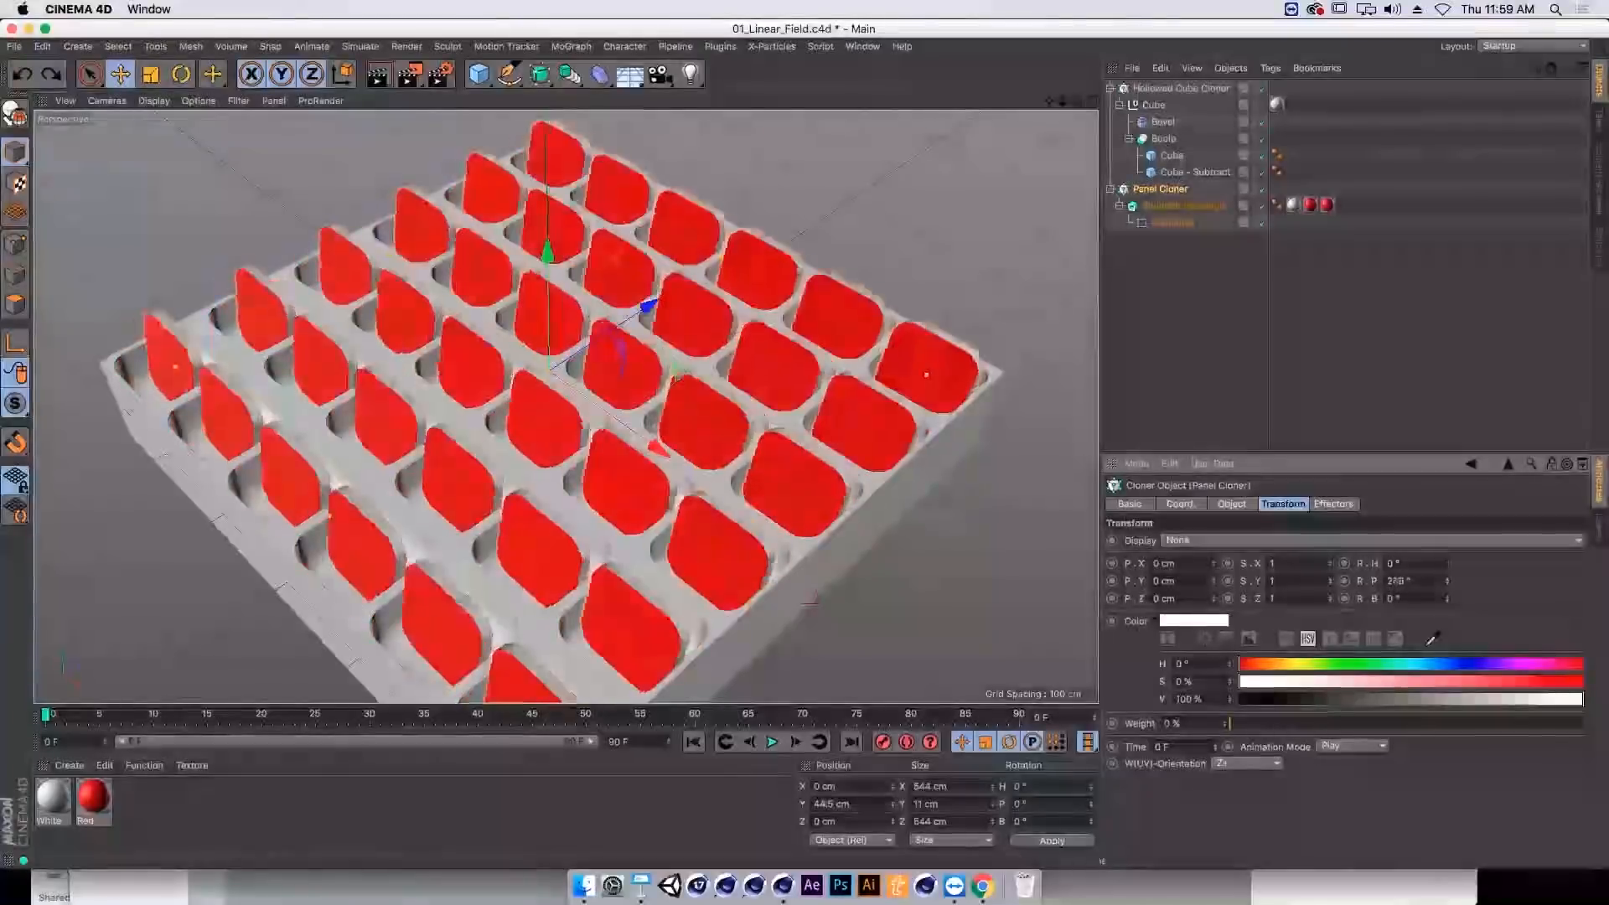
right_click(1448, 581)
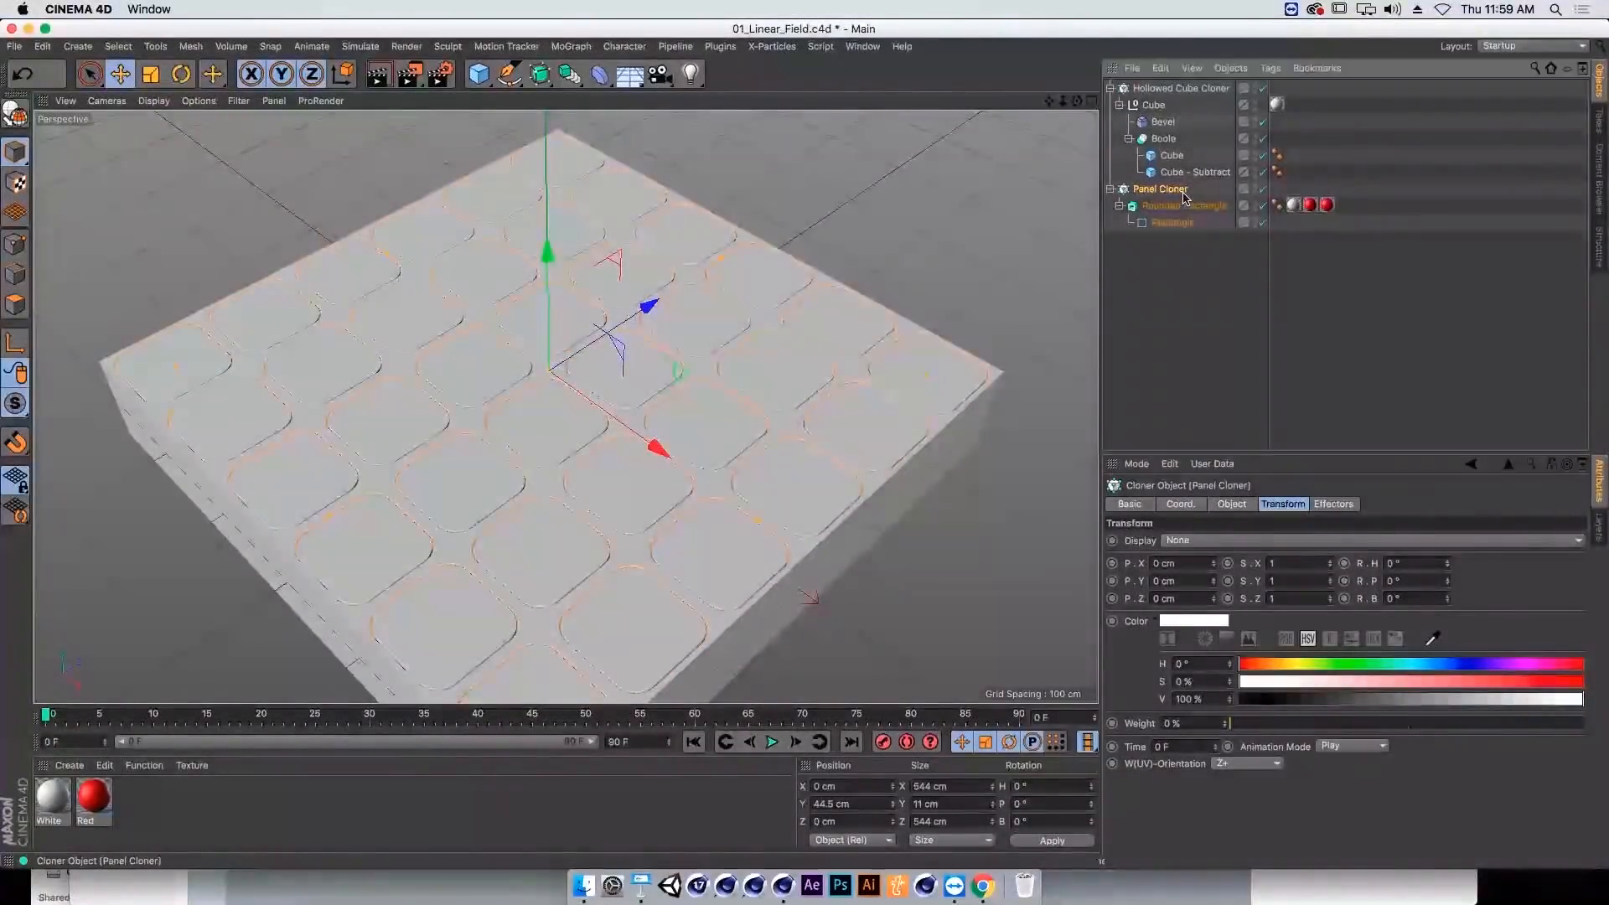
Step: Show the Panel Cloner's effector list and enlarge the attribute area
click(1334, 504)
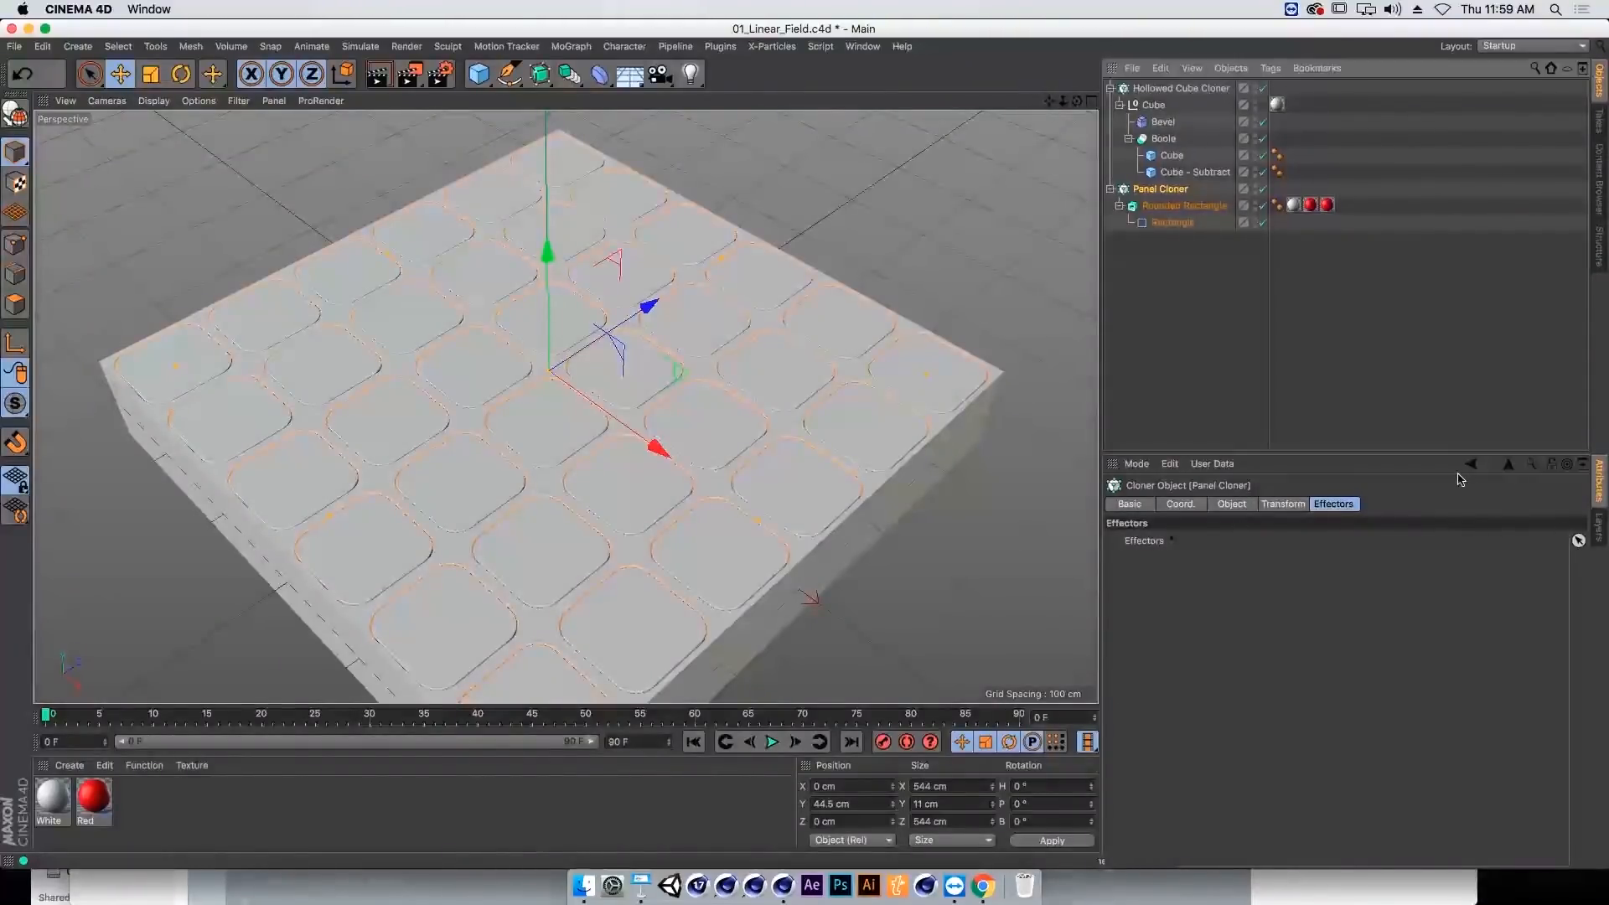
drag(1449, 459, 1450, 354)
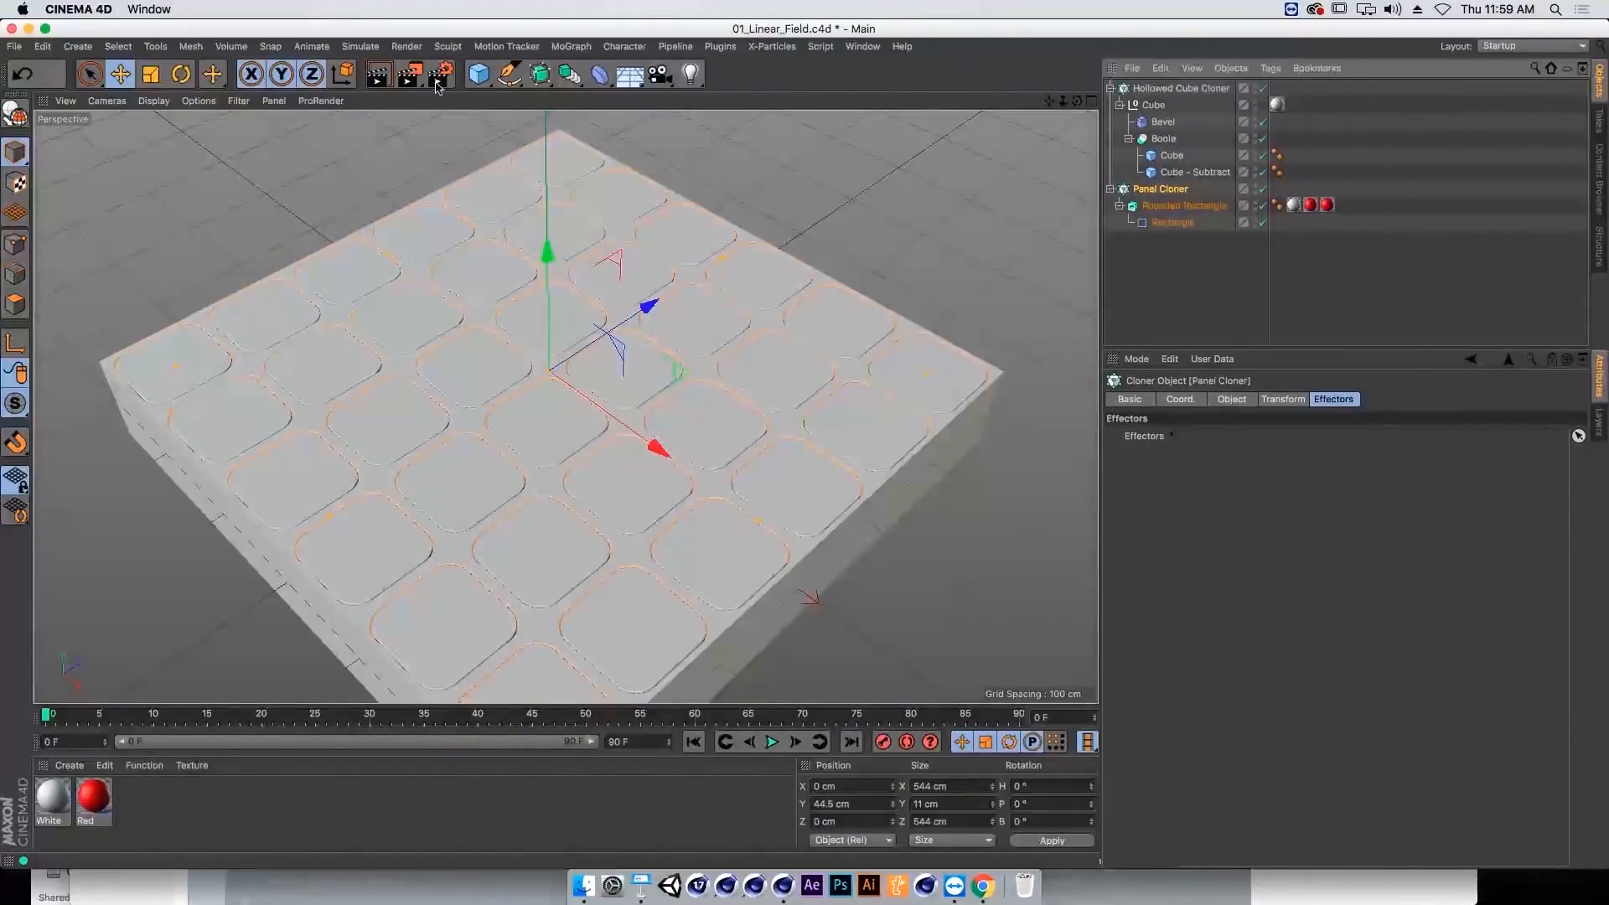
Step: Check the Cinema 4D version and build information, and close it
click(109, 6)
click(84, 26)
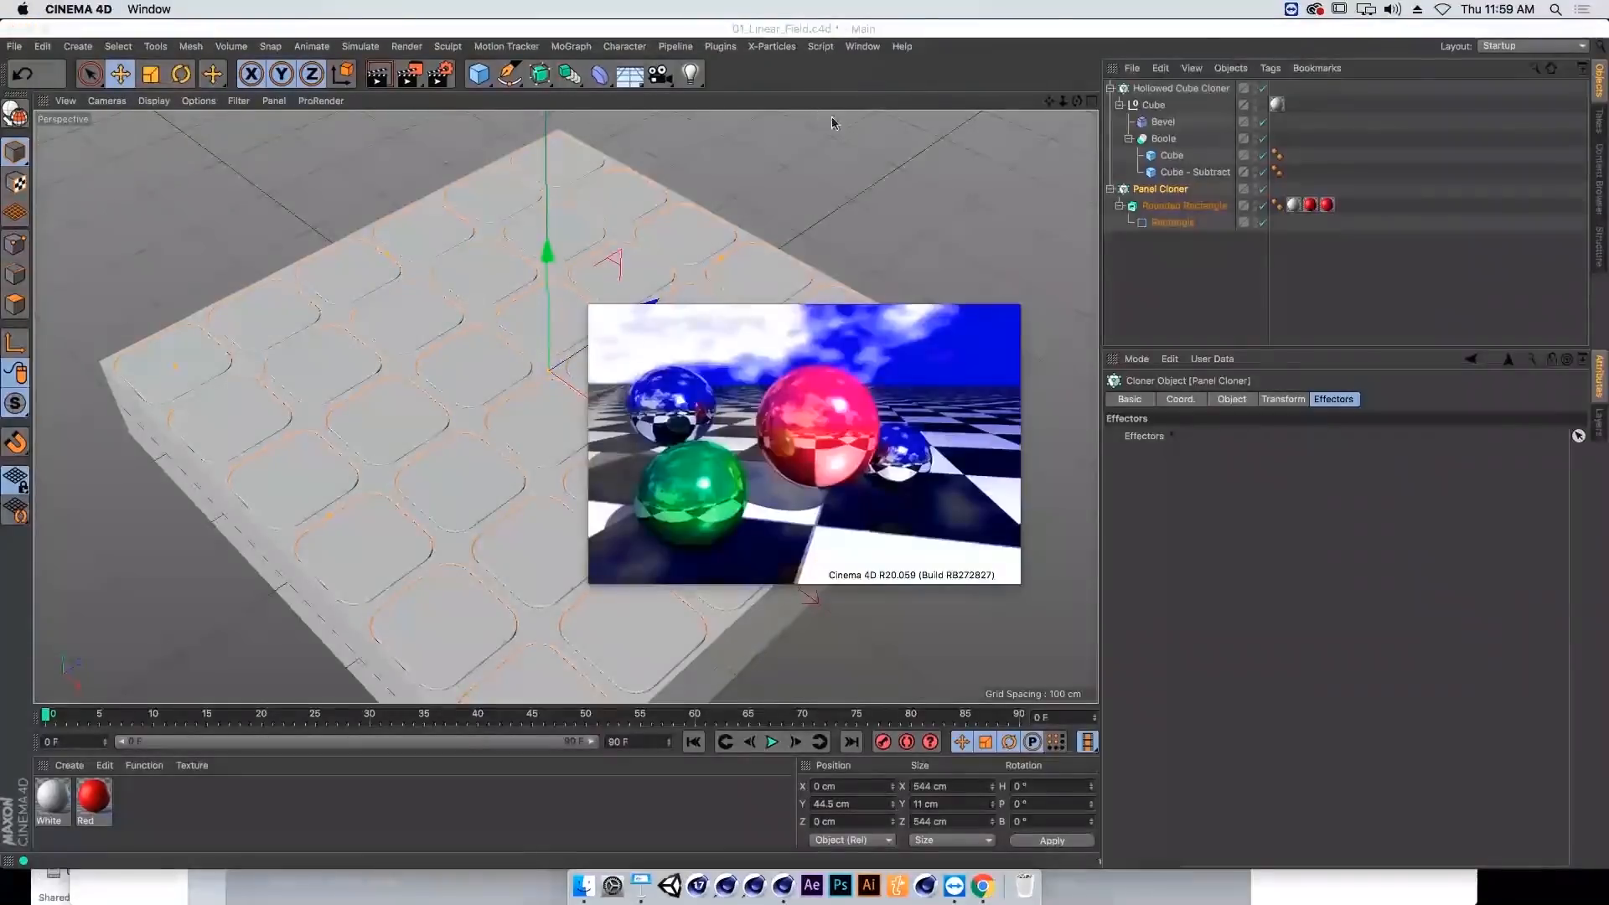
click(983, 459)
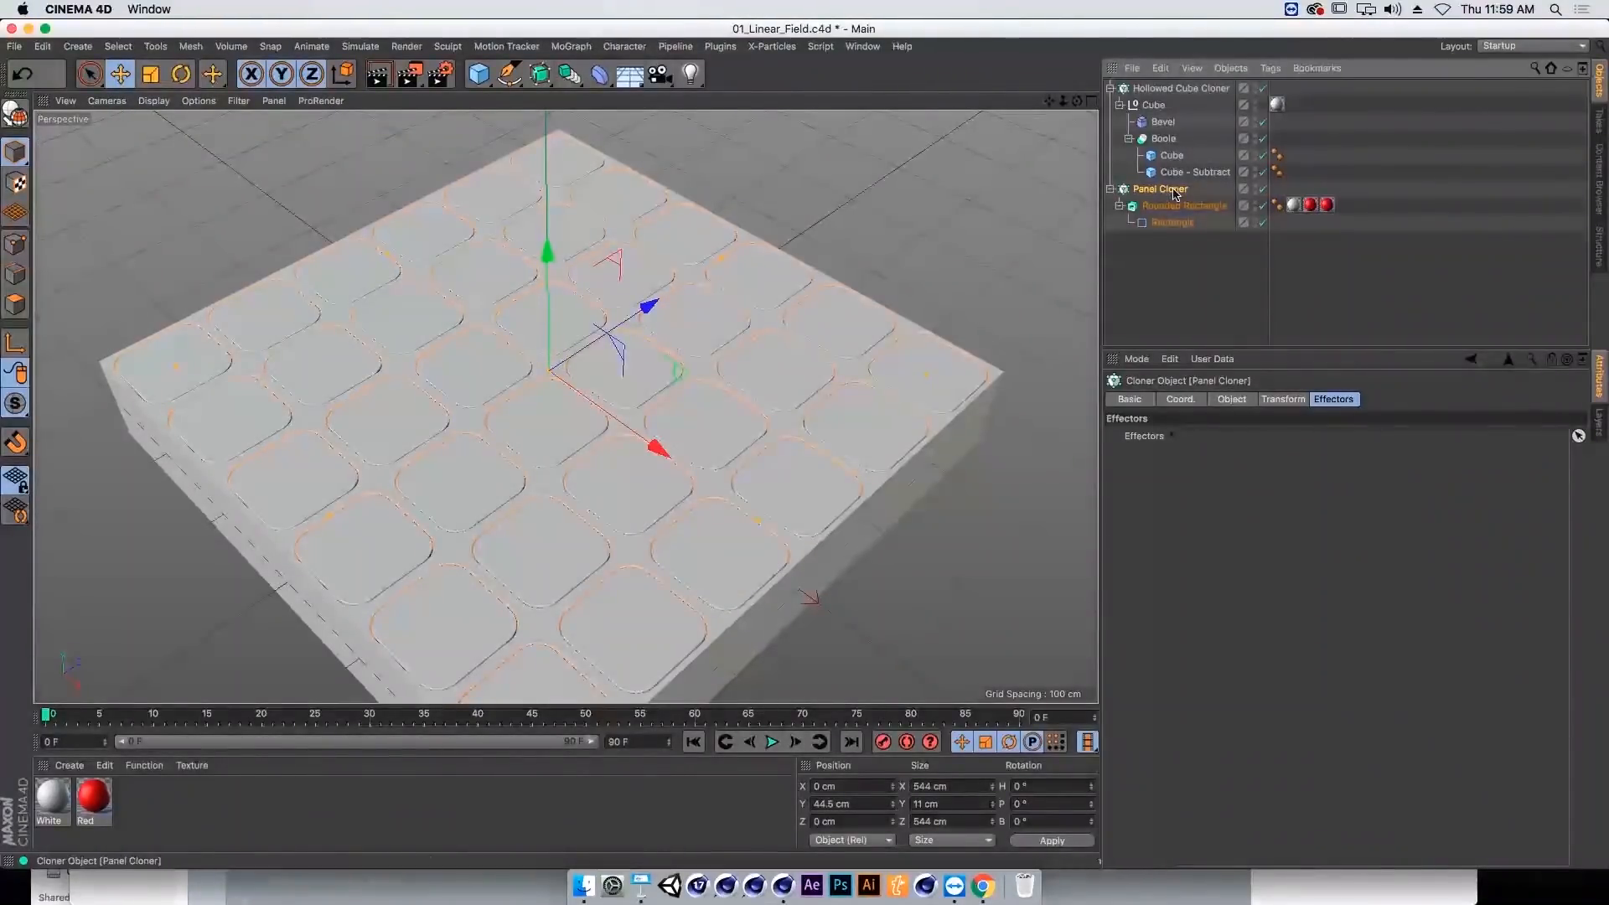
Step: Add a Plain effector to the Panel Cloner
click(1283, 399)
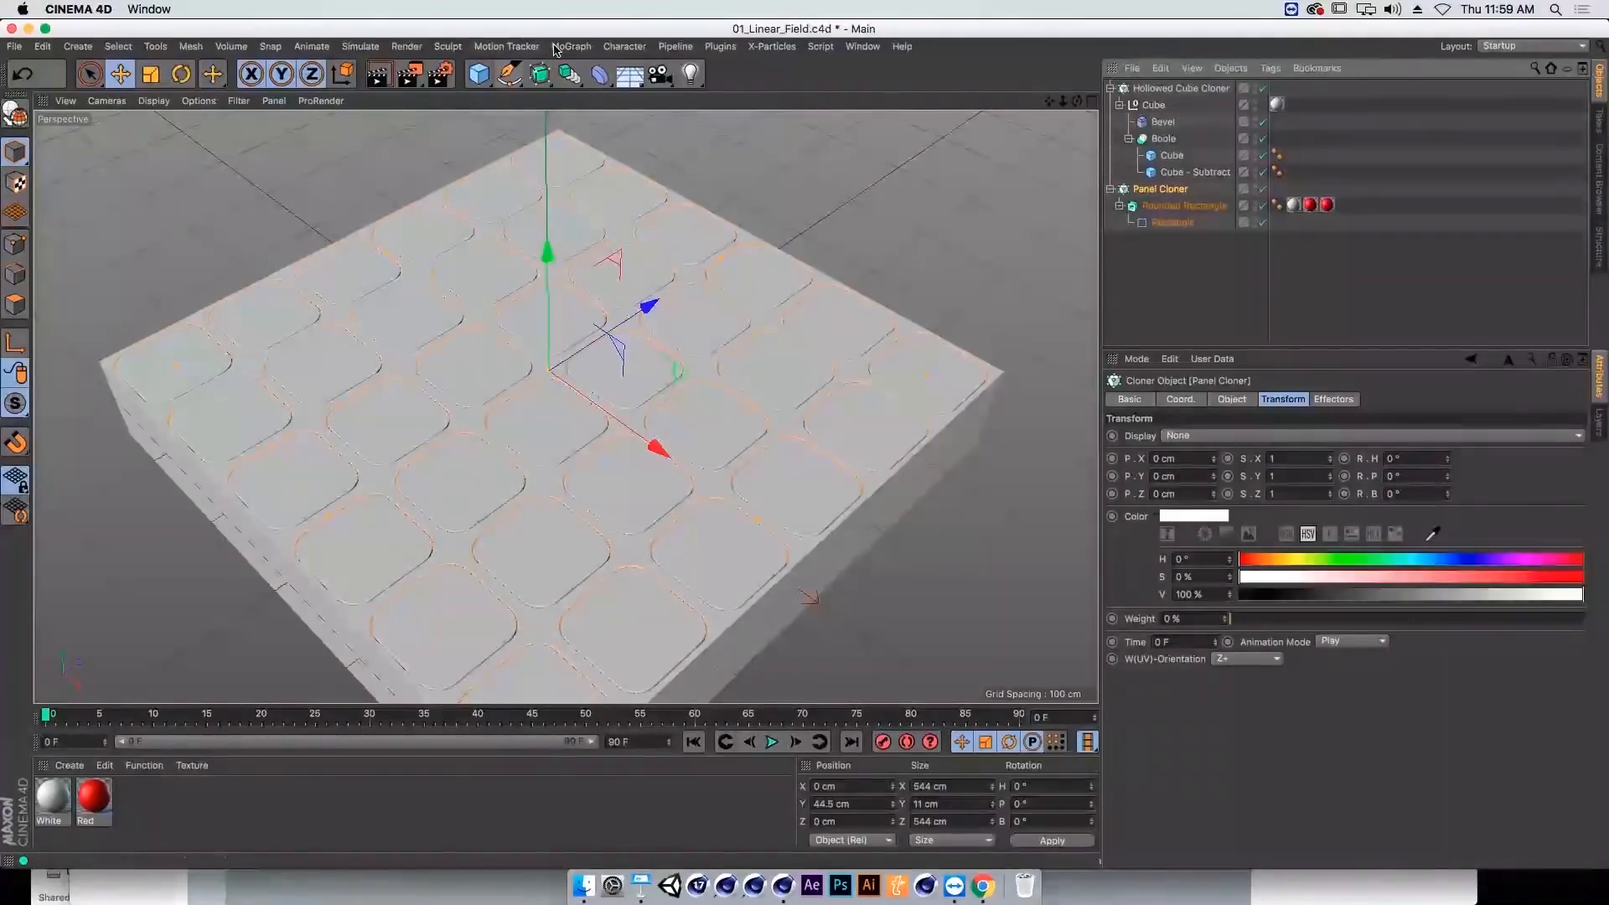
click(593, 48)
mouse_move(662, 72)
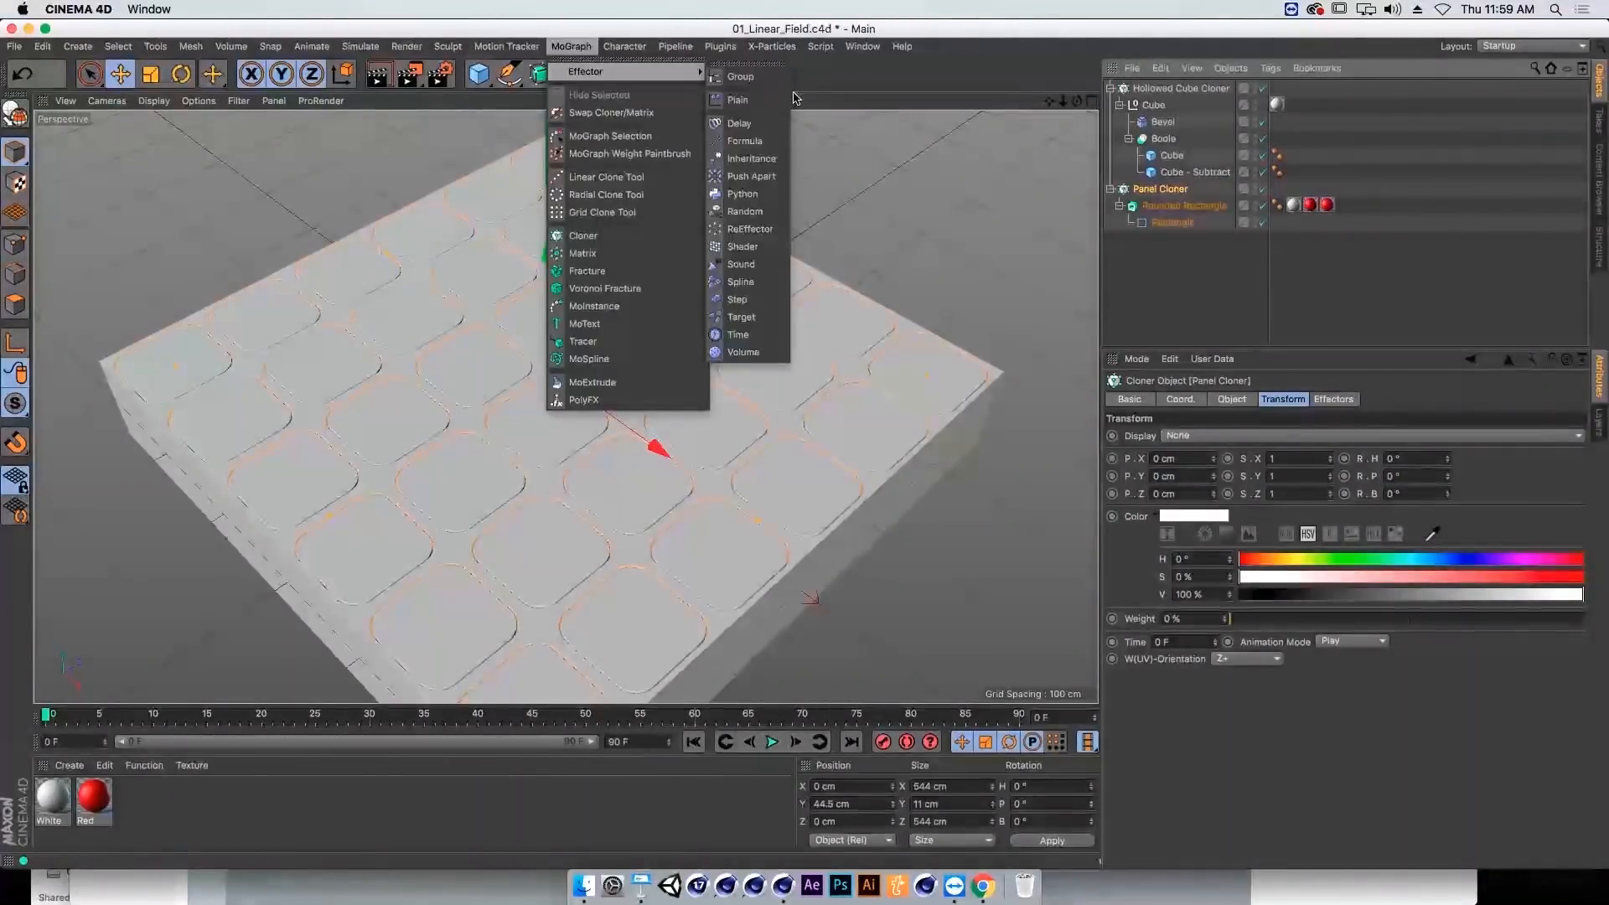
click(778, 99)
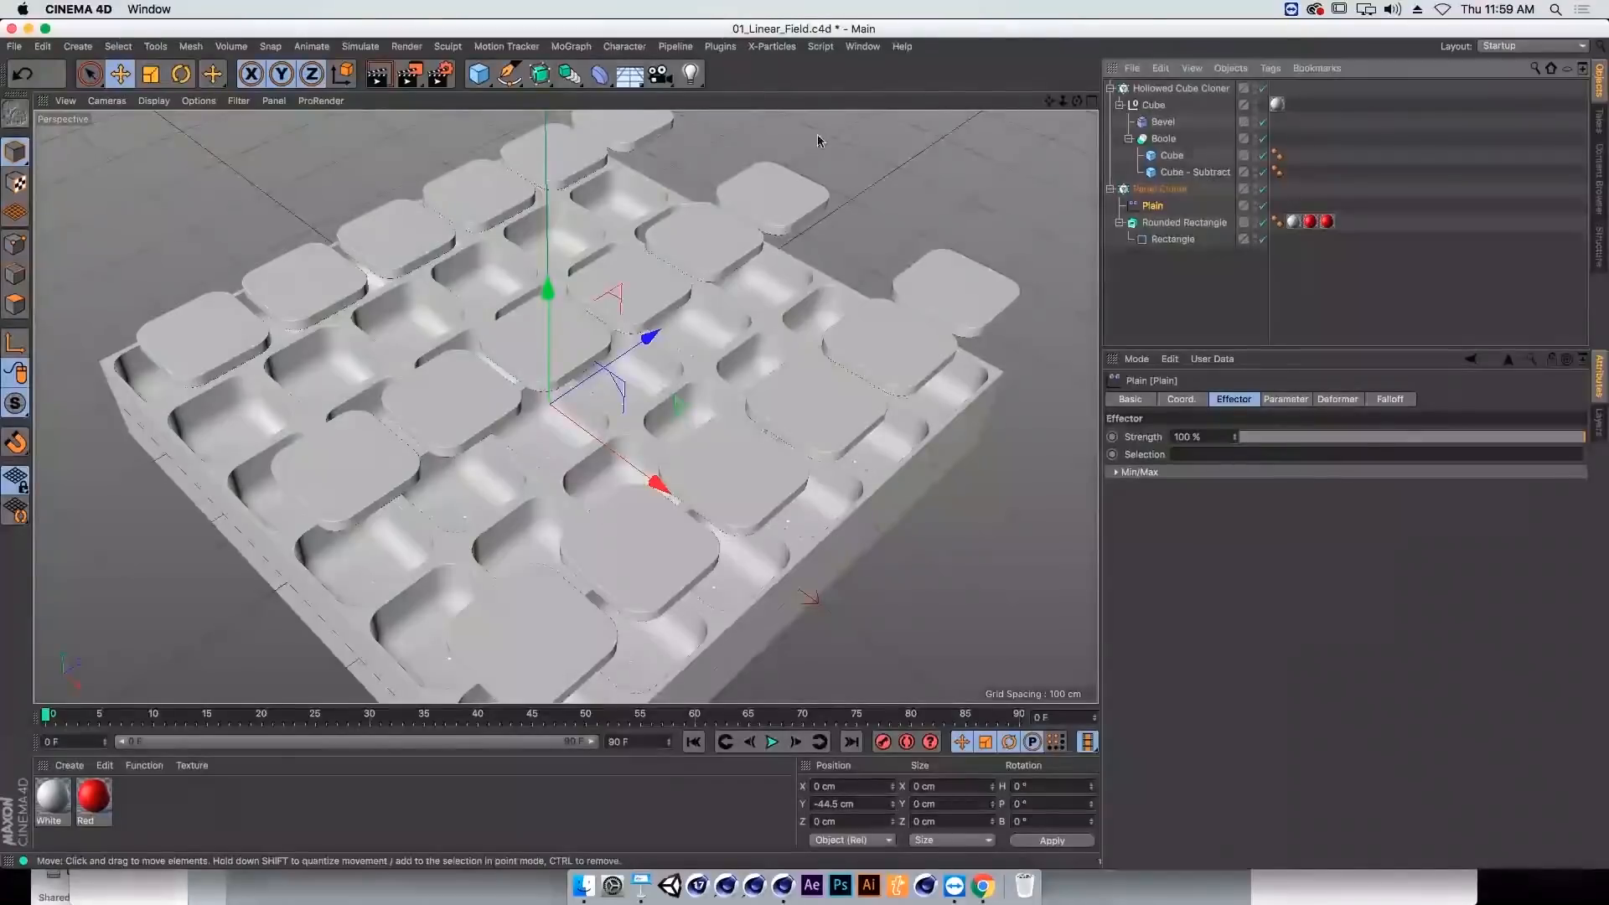
Step: Disable the Plain effector's Position influence and enable its Rotation influence
click(1298, 398)
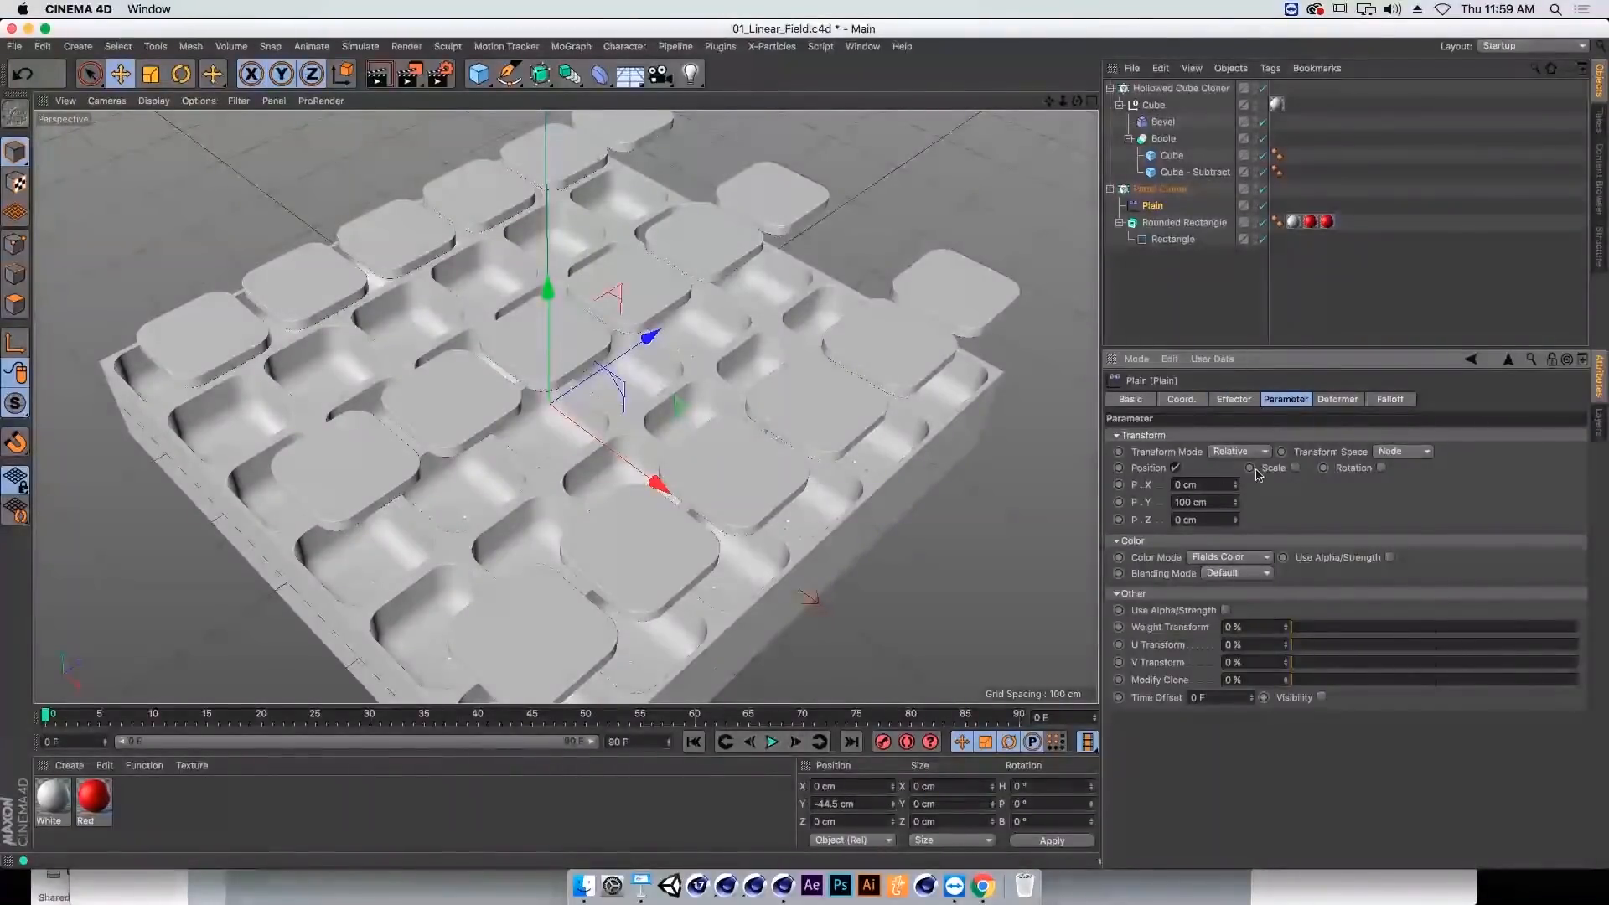
click(1176, 469)
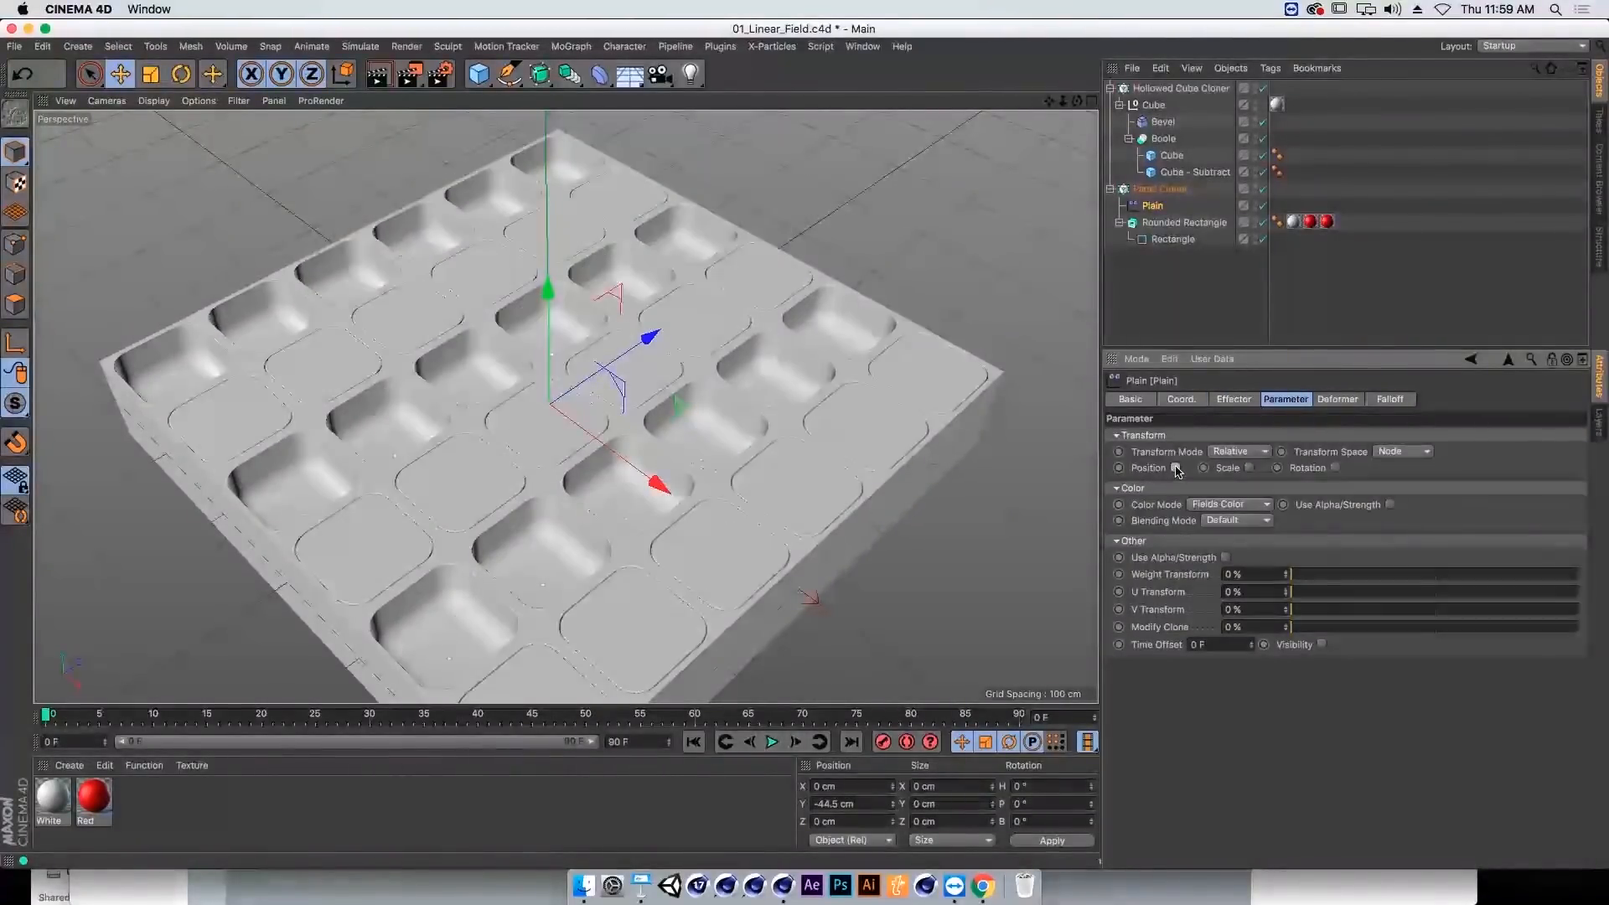
click(1335, 468)
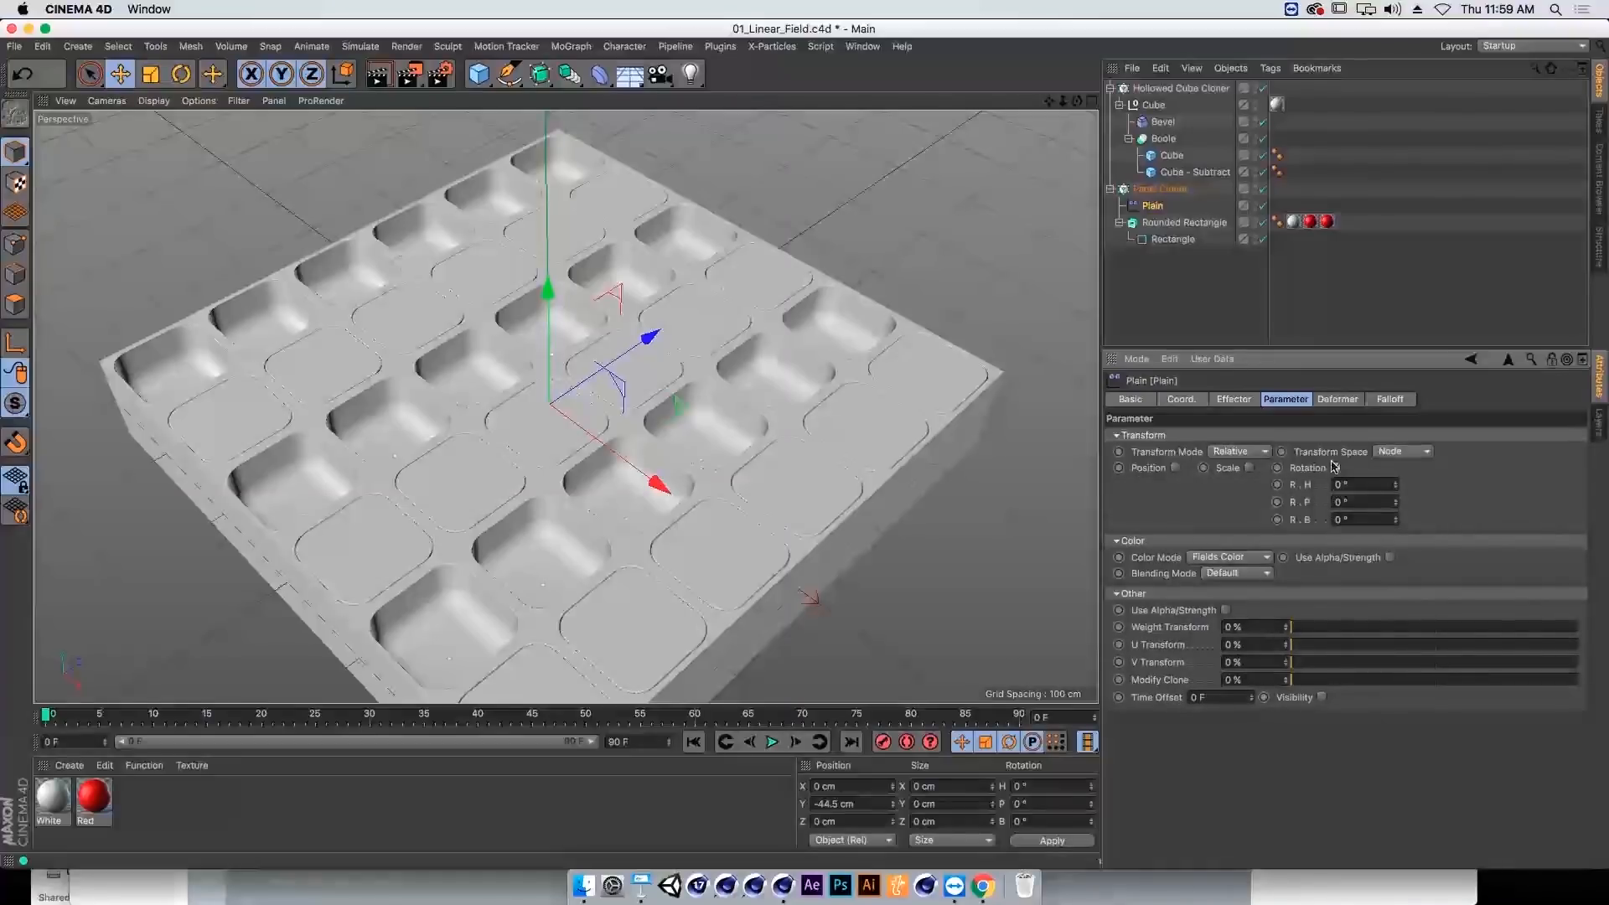
Step: Move the Plain effector out of the Panel Cloner's hierarchy and set its pitch rotation to 180°
drag(1155, 207, 1141, 293)
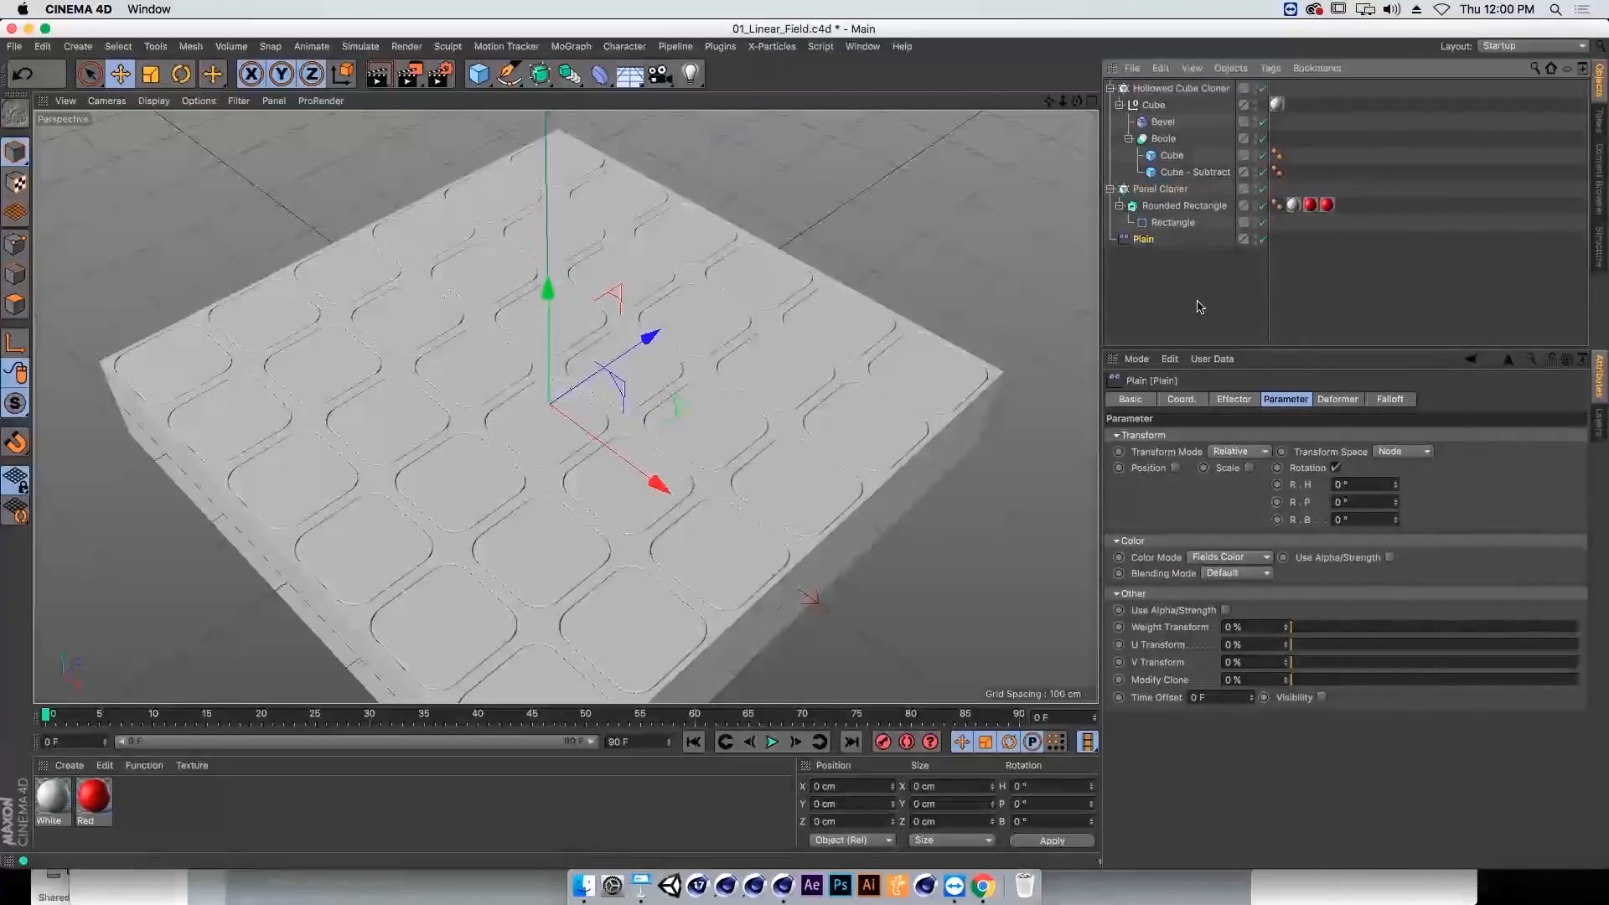
drag(1397, 507, 1396, 507)
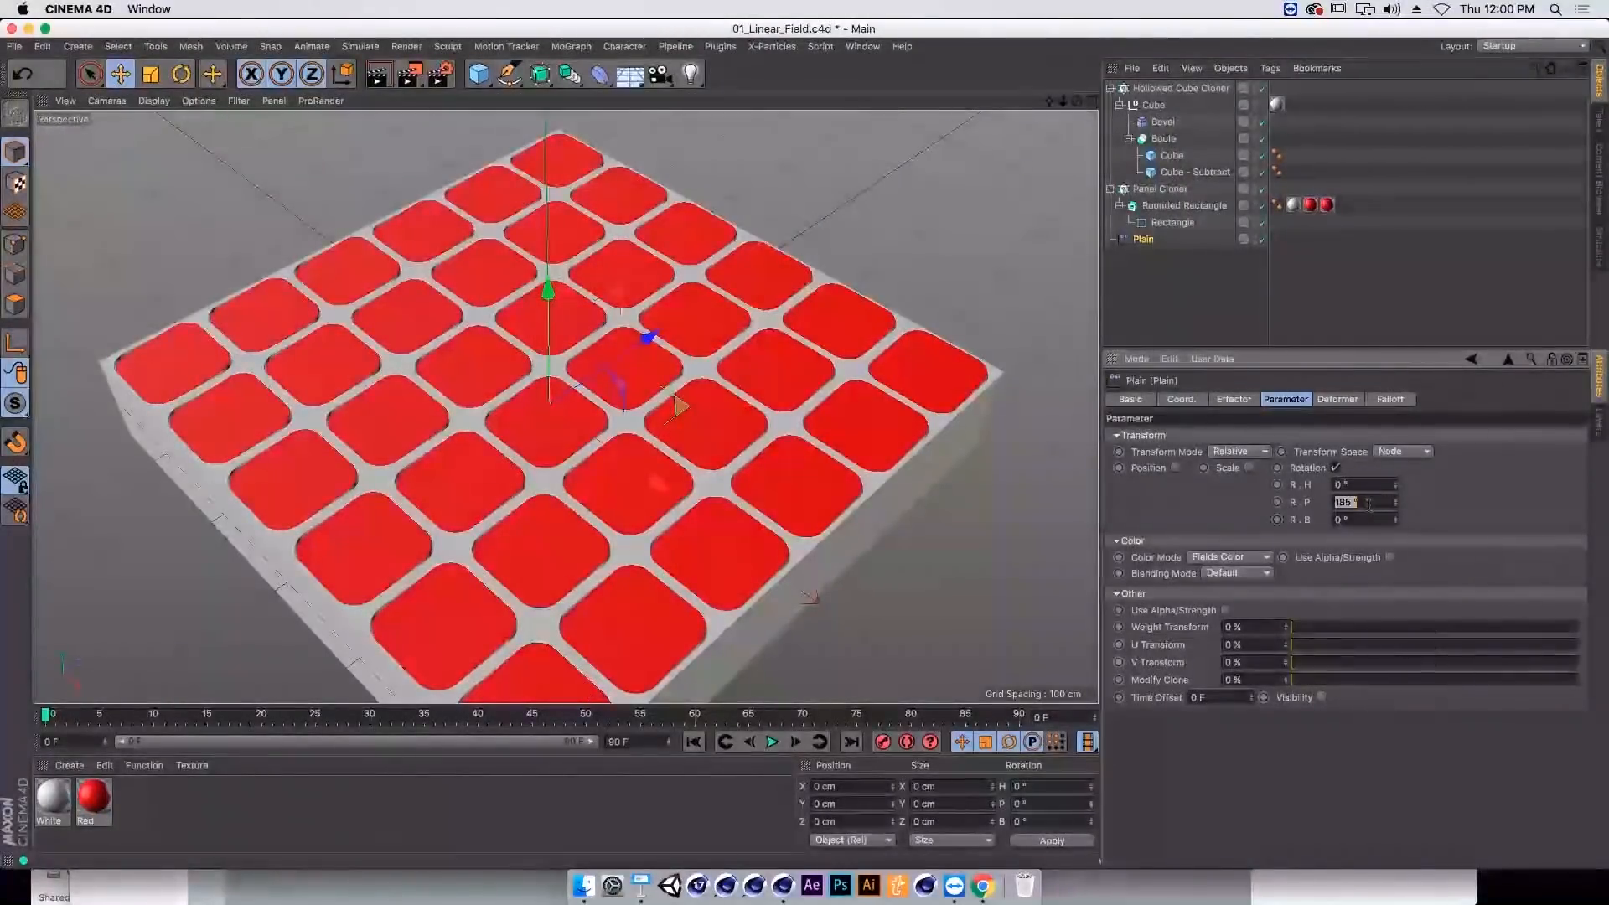
text(180)
key(Return)
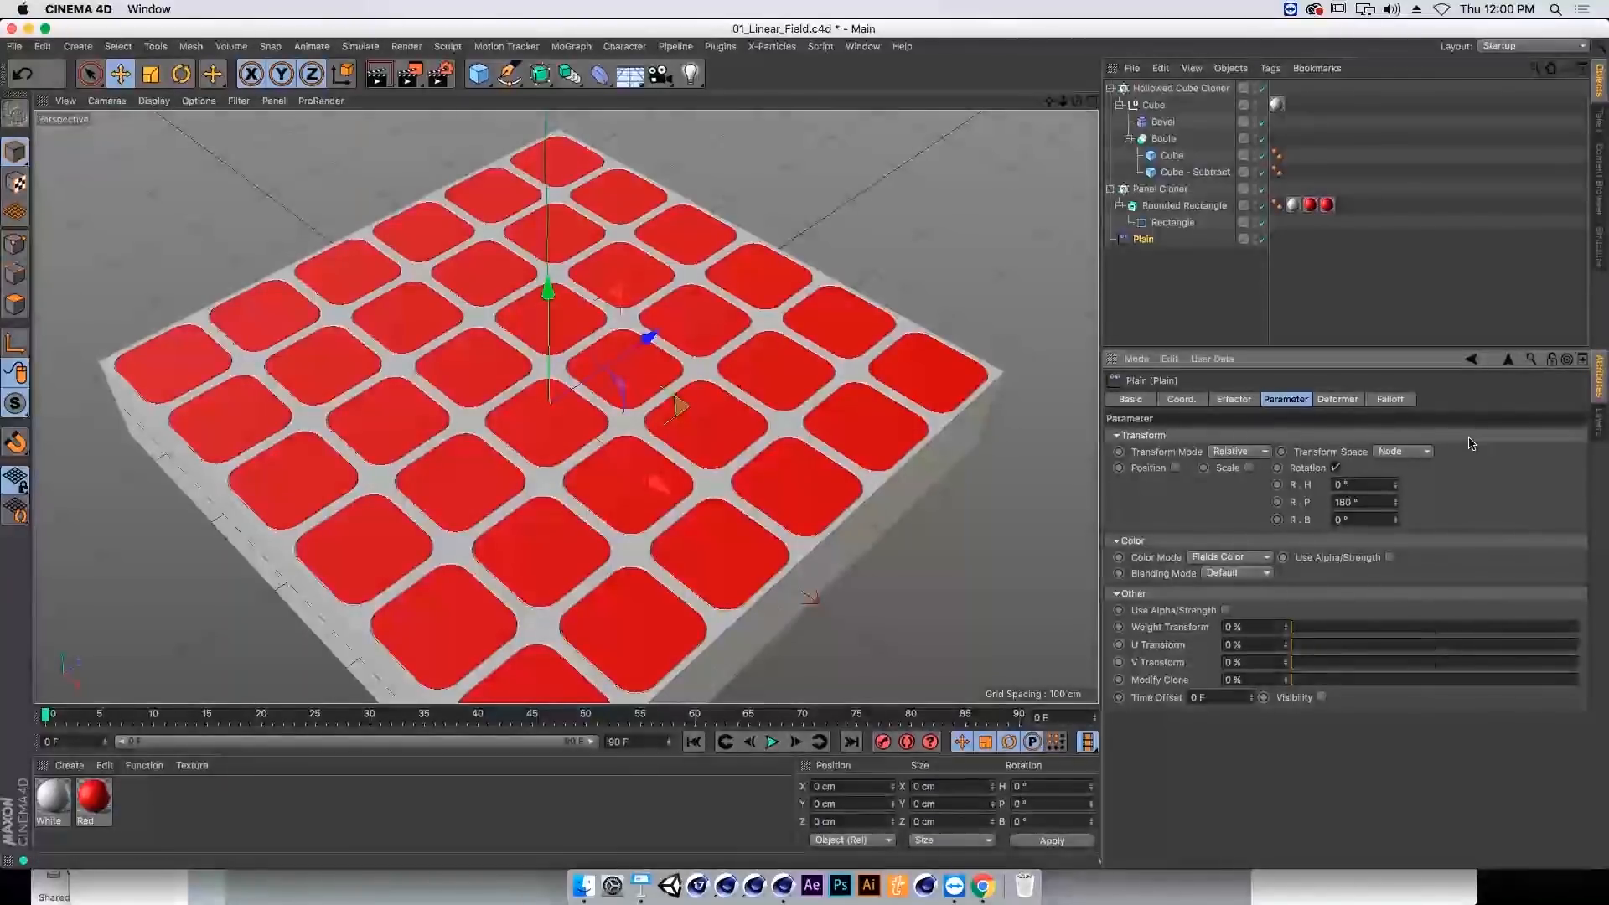
Step: Add a Linear Field to the Plain effector's falloff
click(1387, 398)
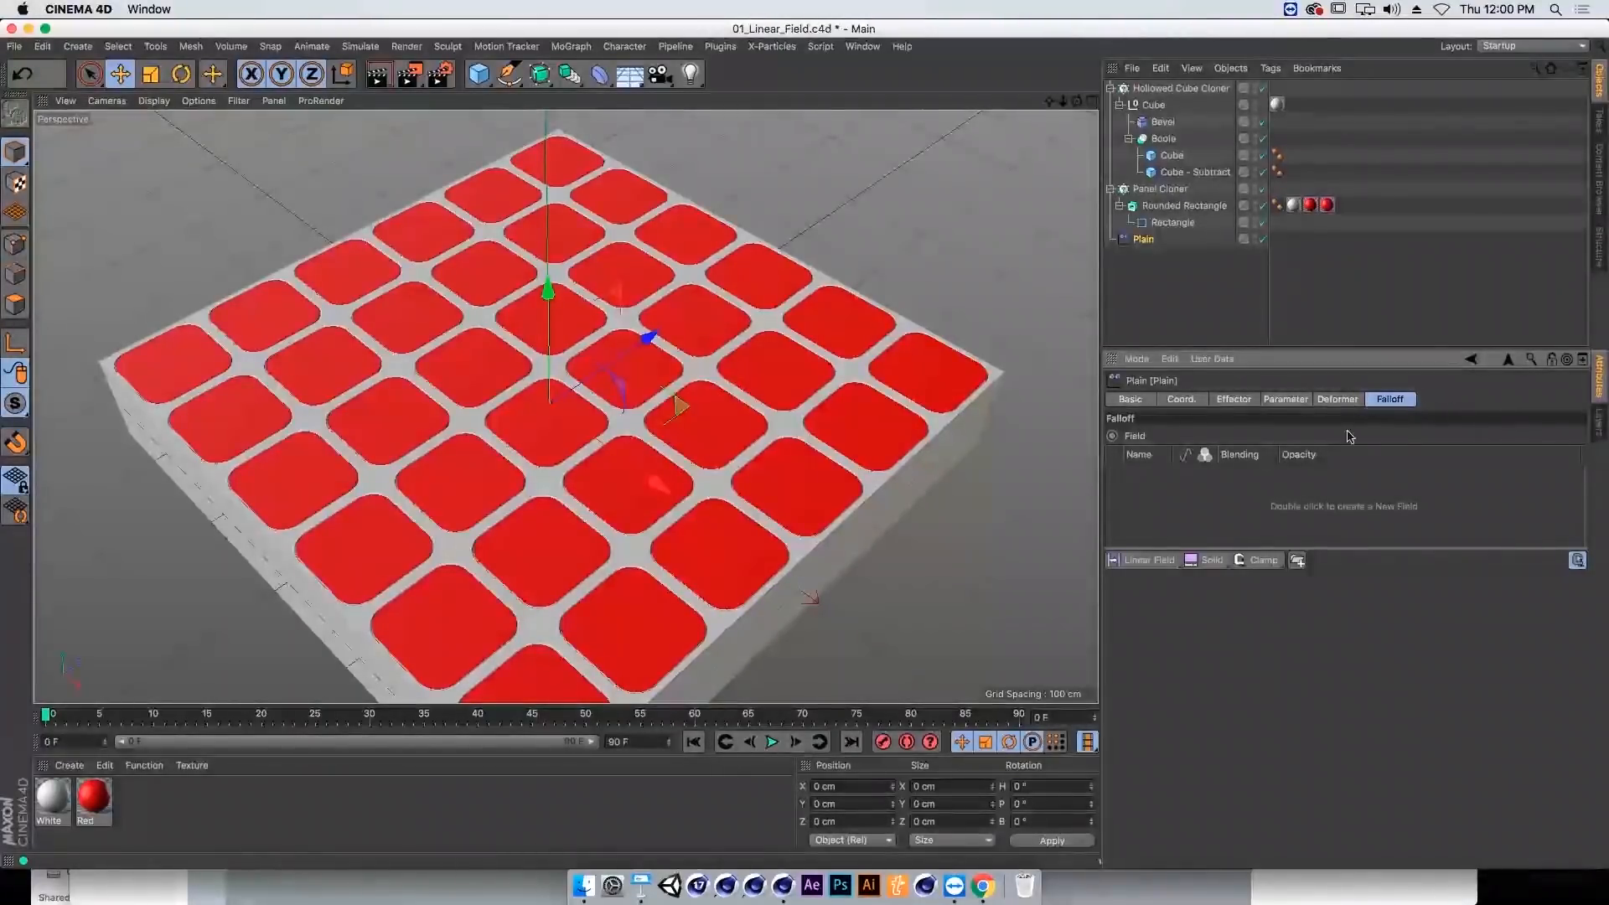
click(1151, 564)
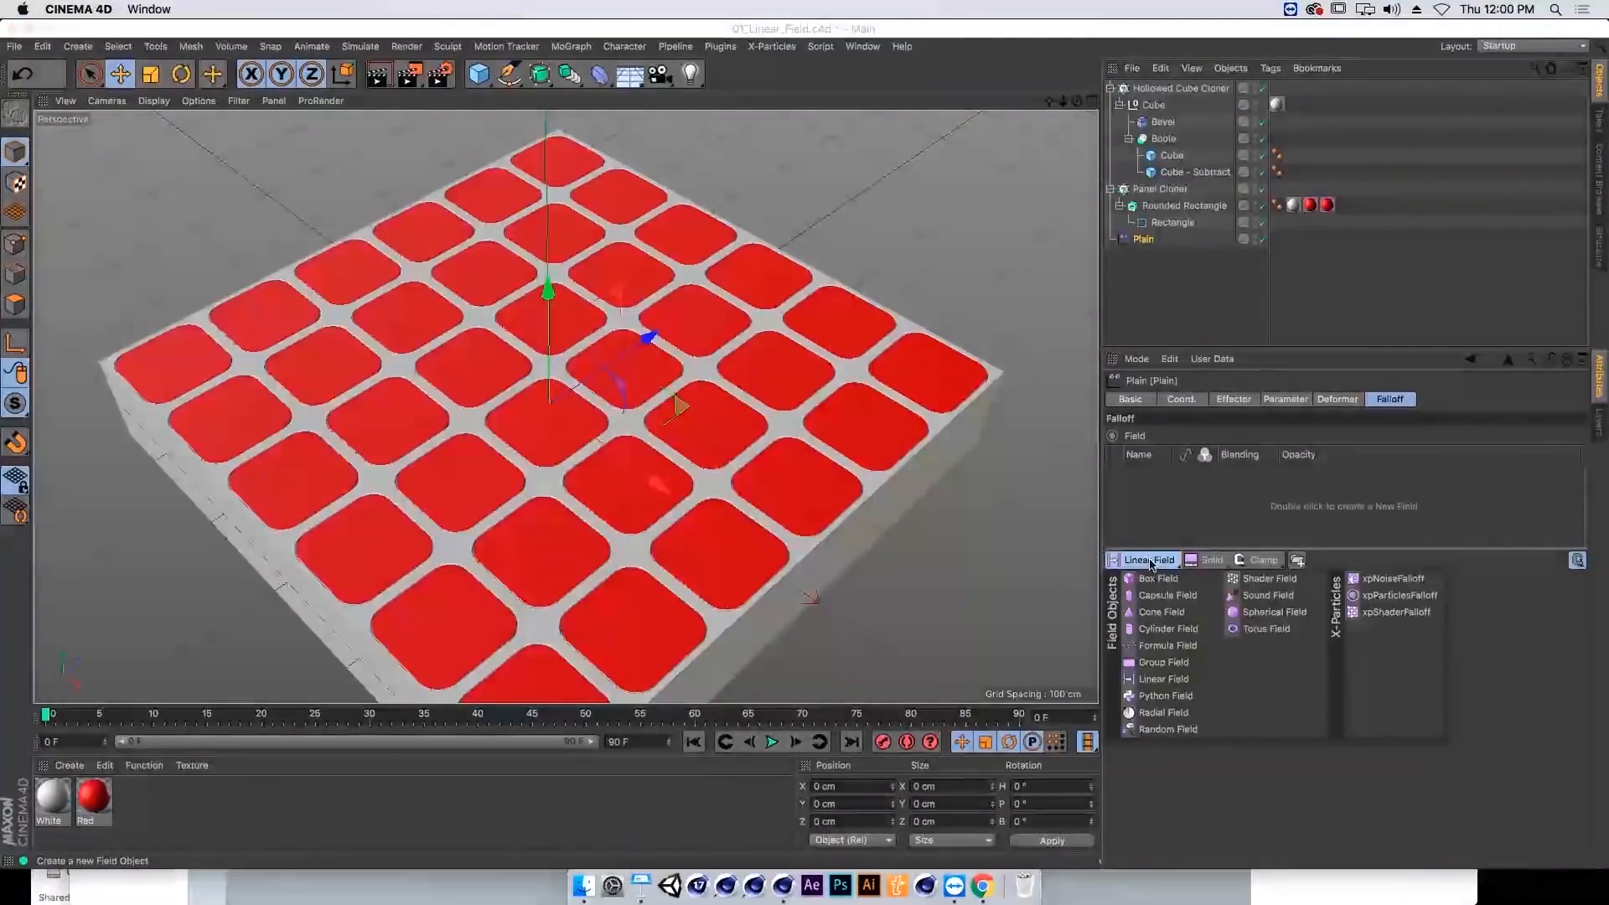
click(1165, 679)
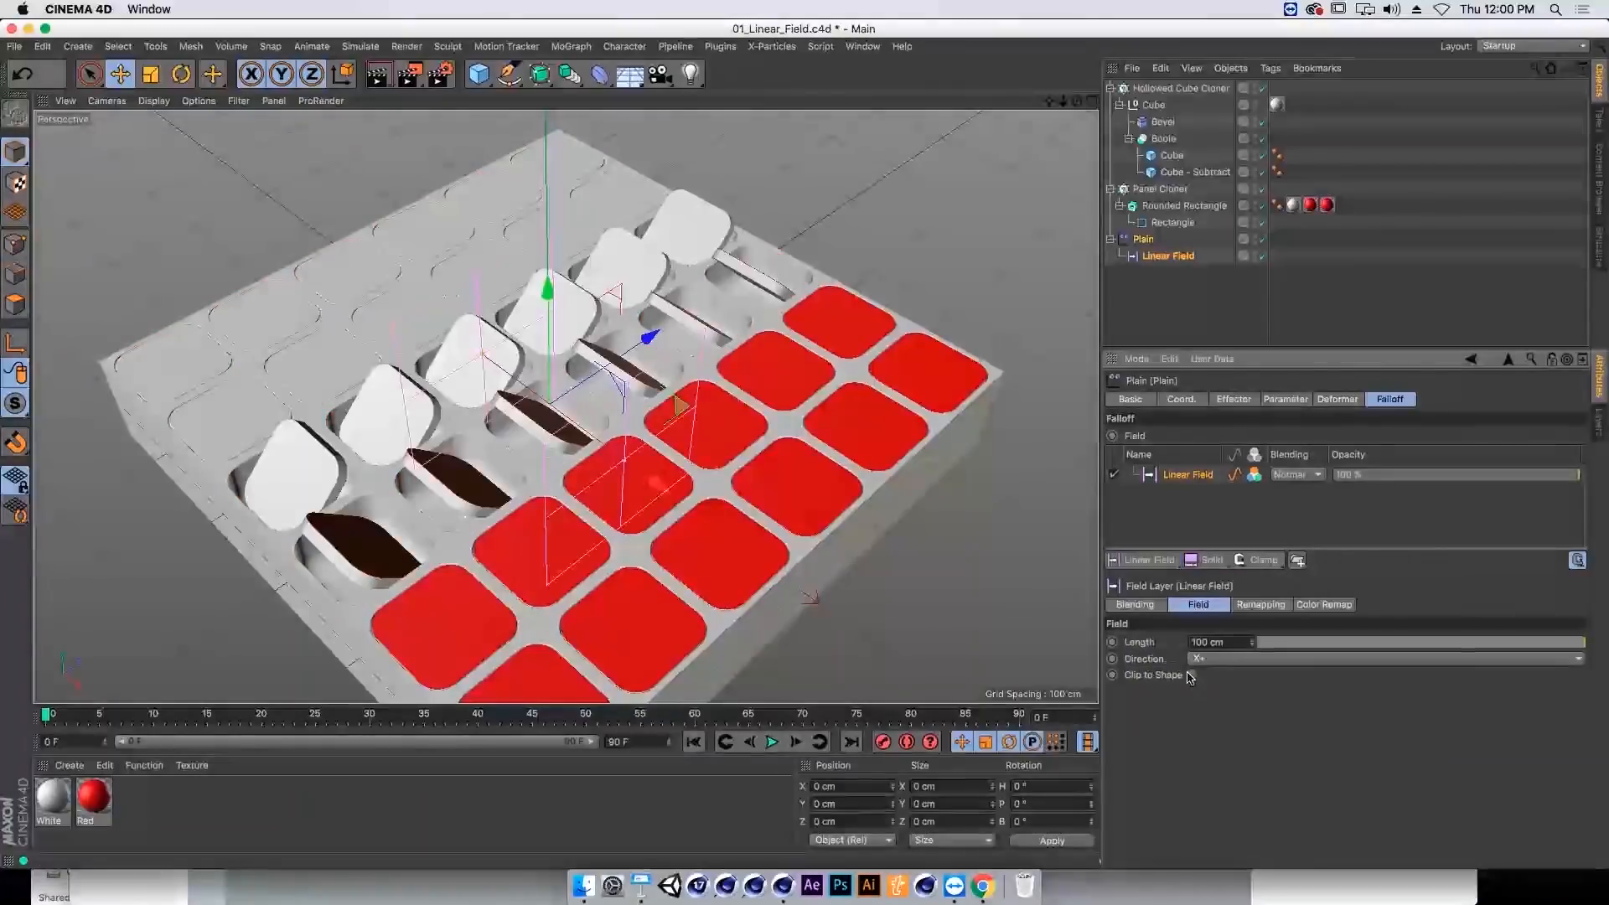
Step: Lengthen the Linear Field to about 138 cm and move it to about X -60, Y -54, Z 56 cm
drag(669, 486, 782, 319)
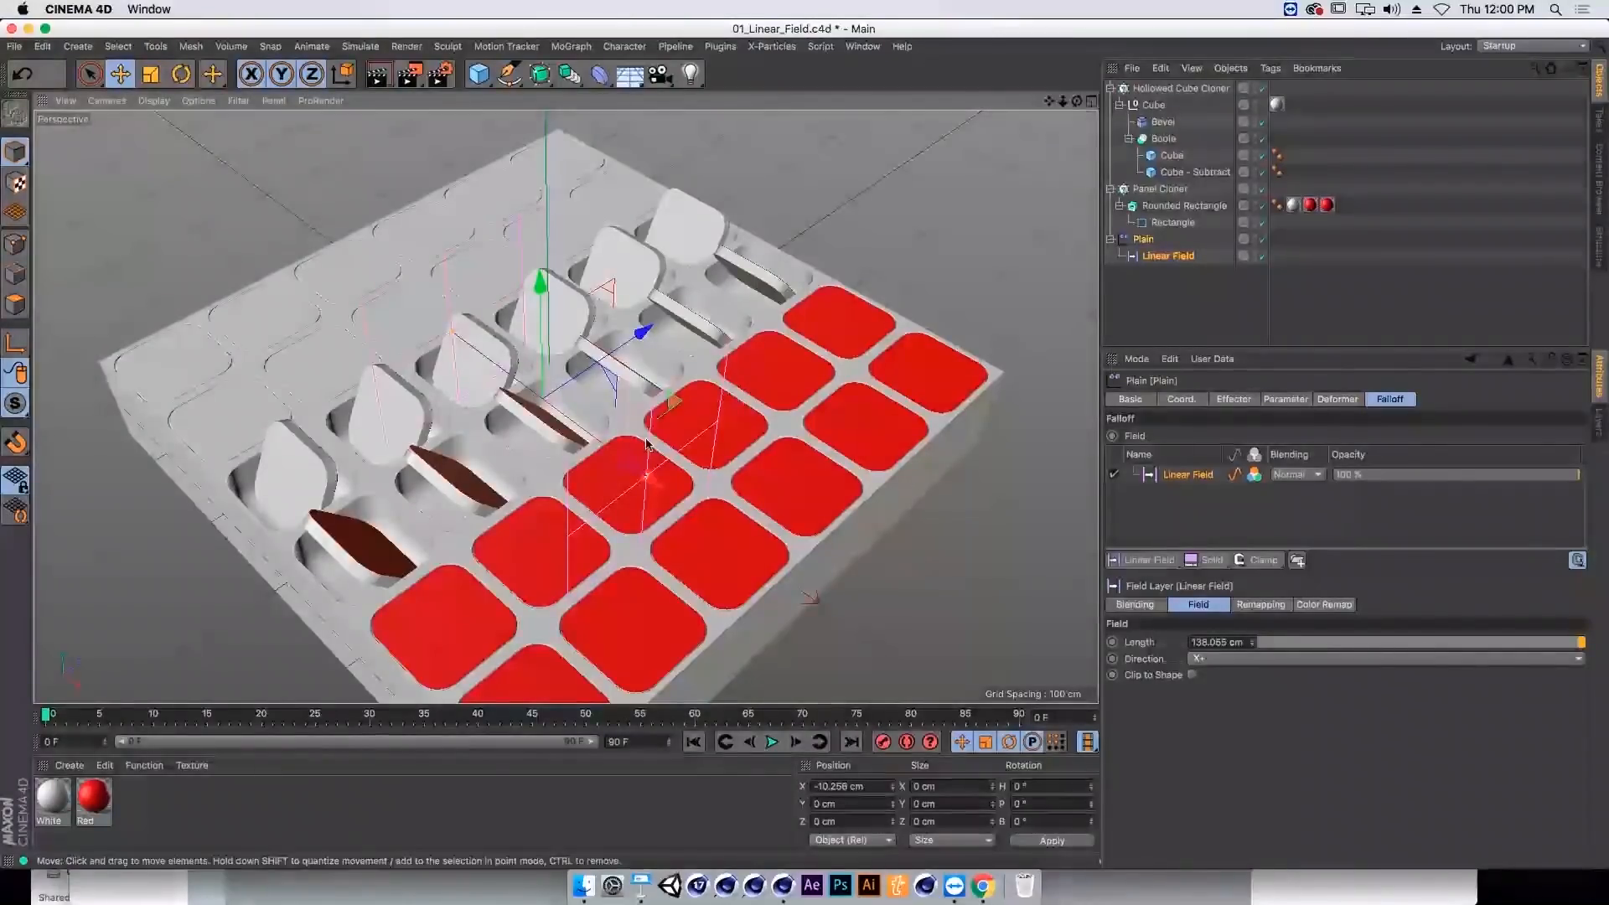
drag(650, 471, 596, 463)
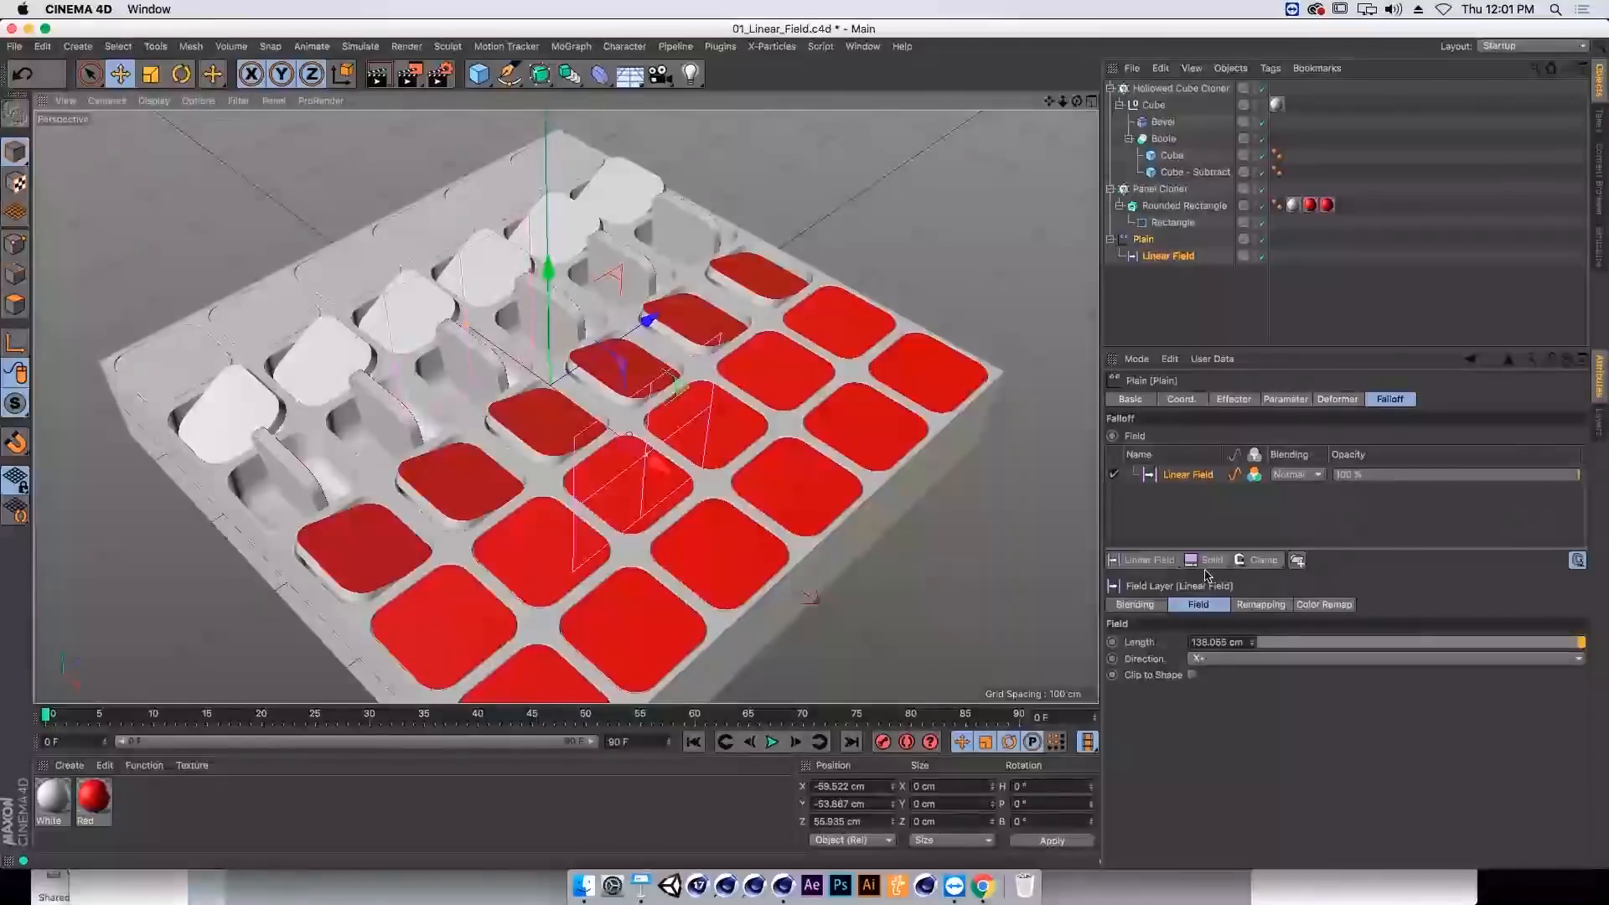
Step: Add a Random Field to the Plain effector's falloff and set its Random Mode to Noise, keeping the Perlin noise type
click(1160, 563)
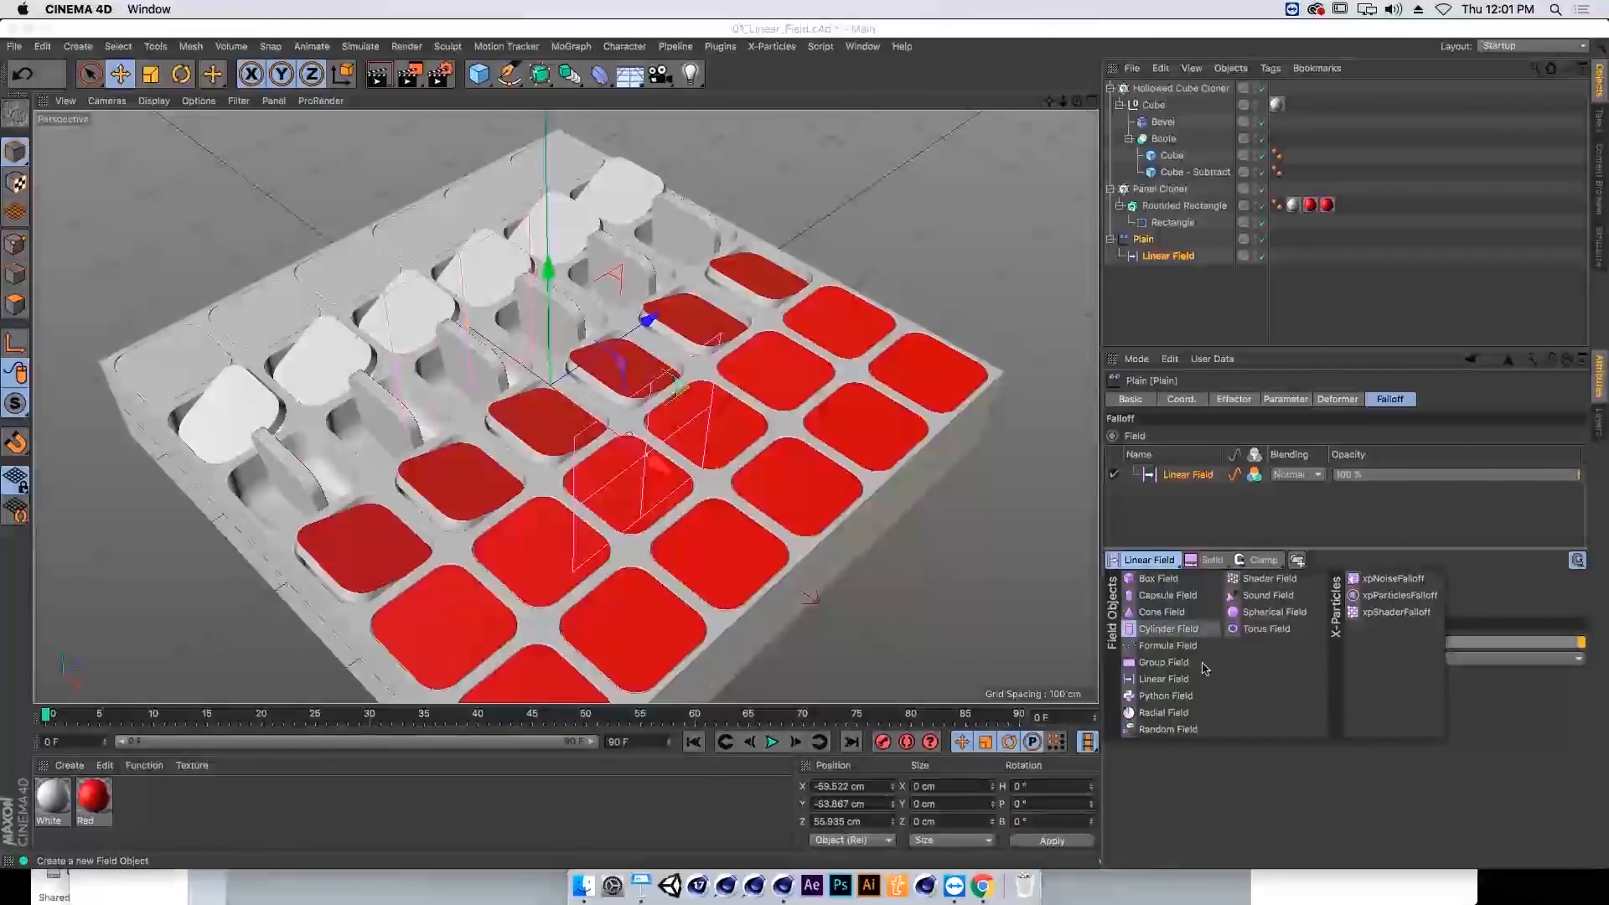
click(1171, 729)
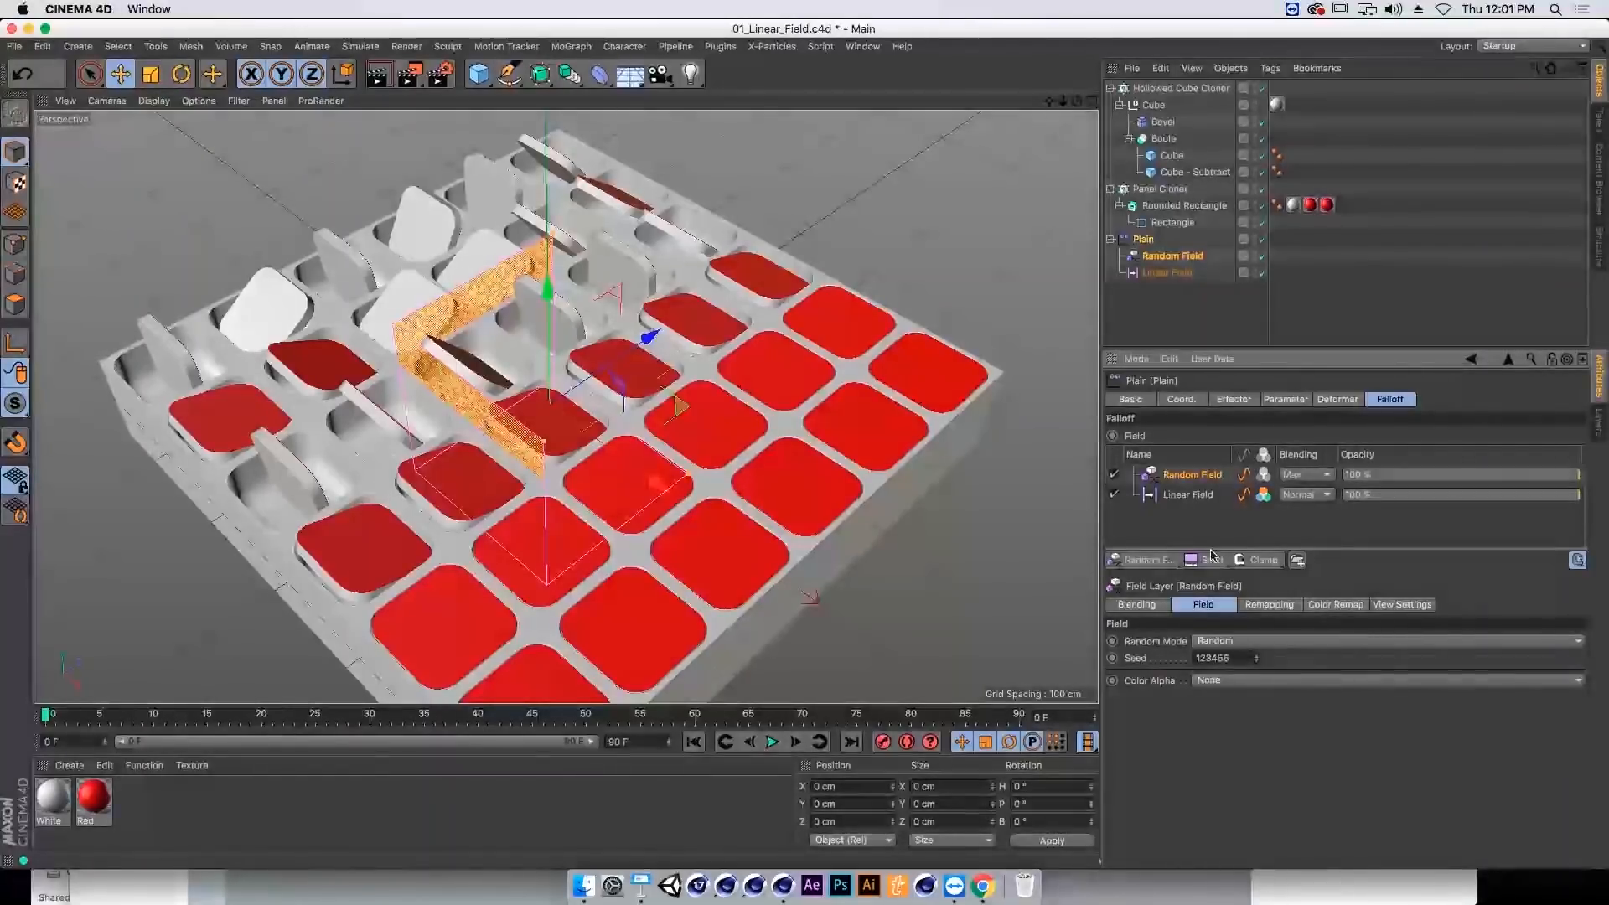
click(1219, 640)
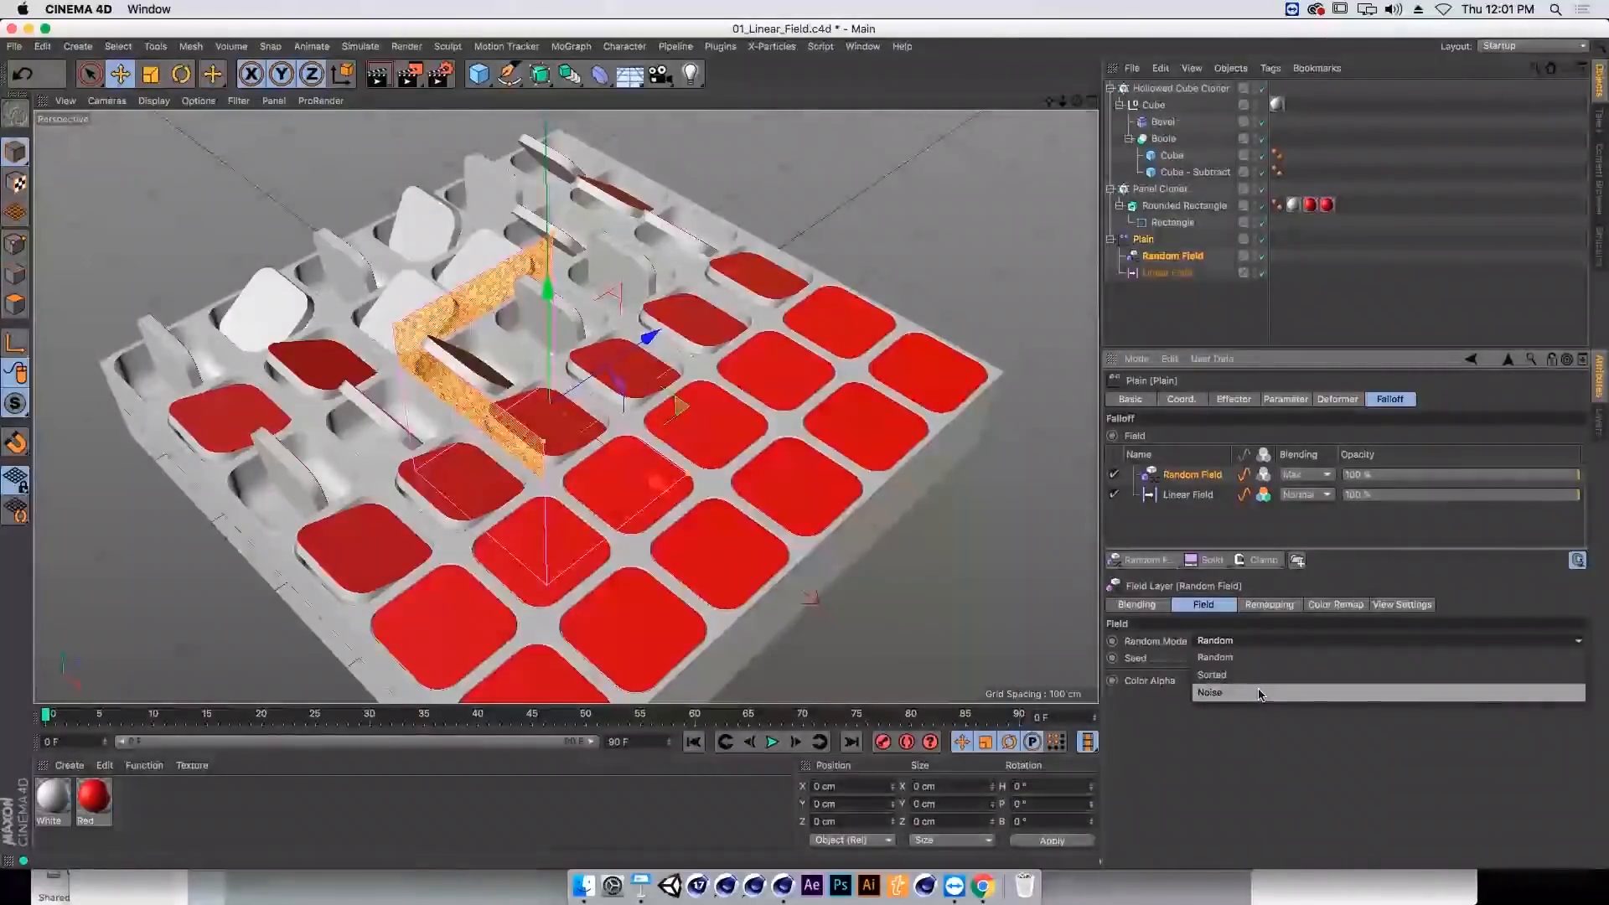
click(1257, 692)
click(1263, 676)
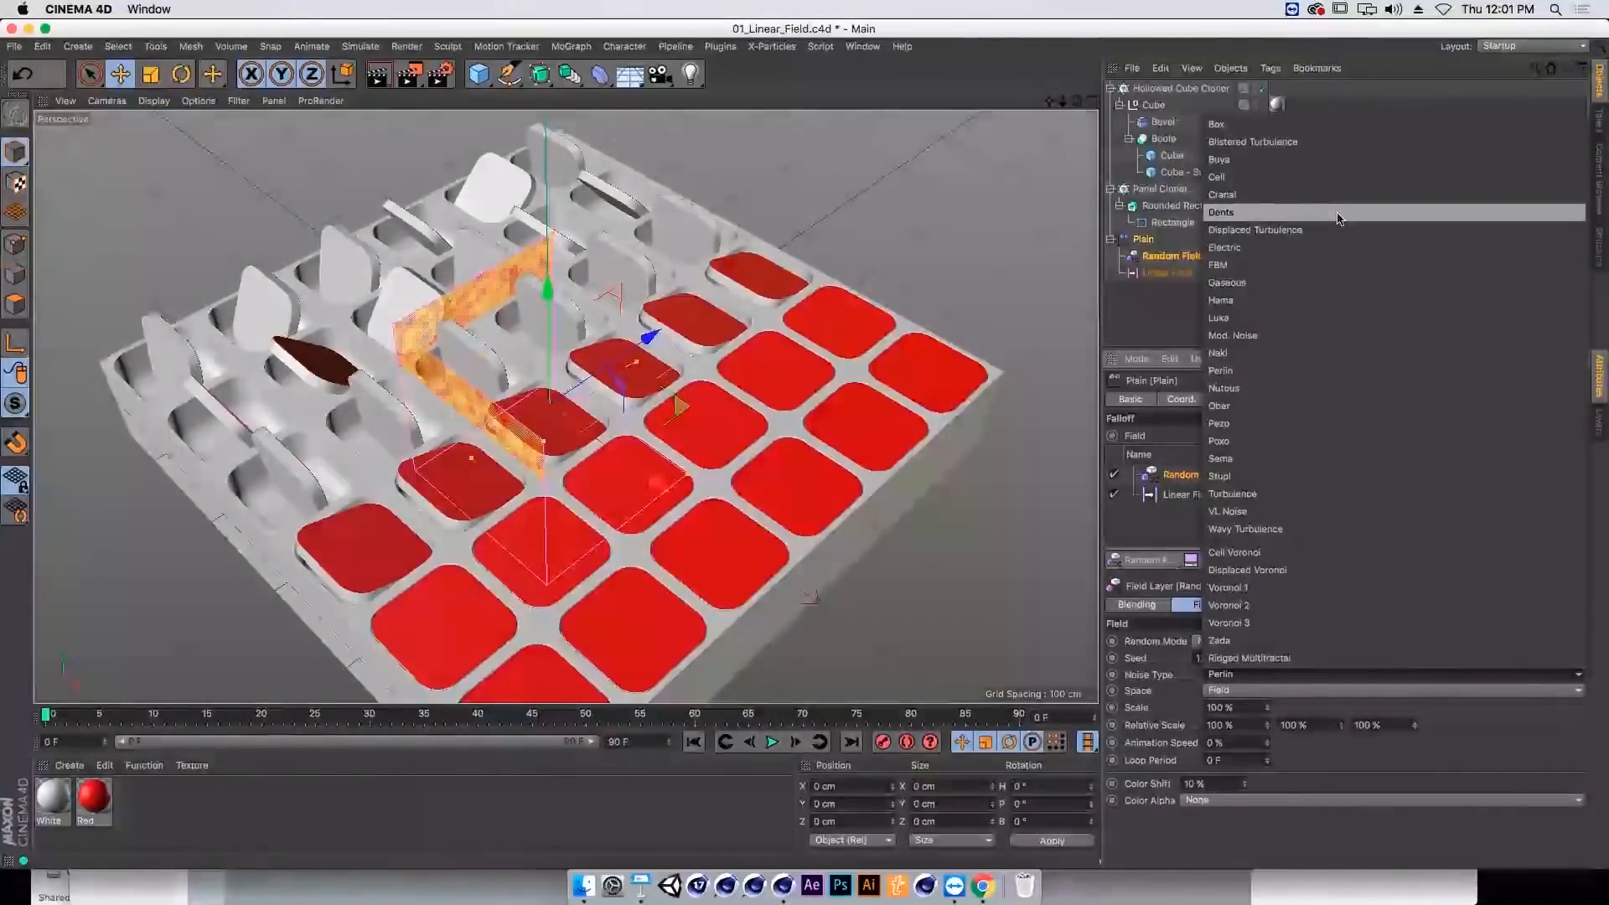
click(1158, 519)
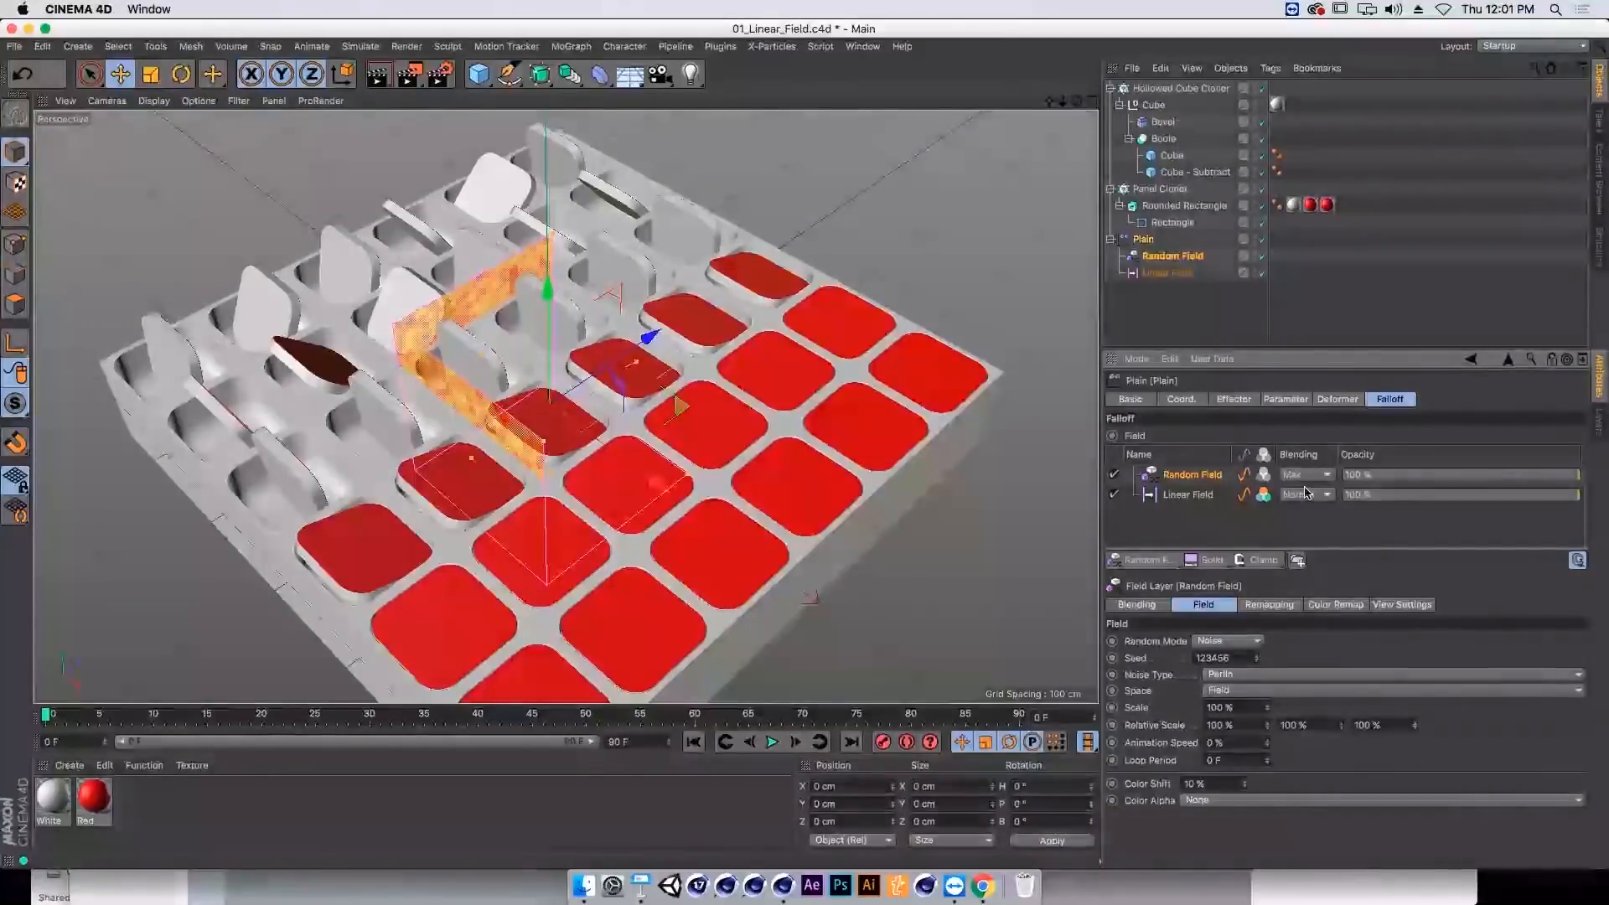
Step: Examine the flipping panels up close and compare the settings of the Linear Field and Random Field layers
alt+drag(515, 336, 560, 273)
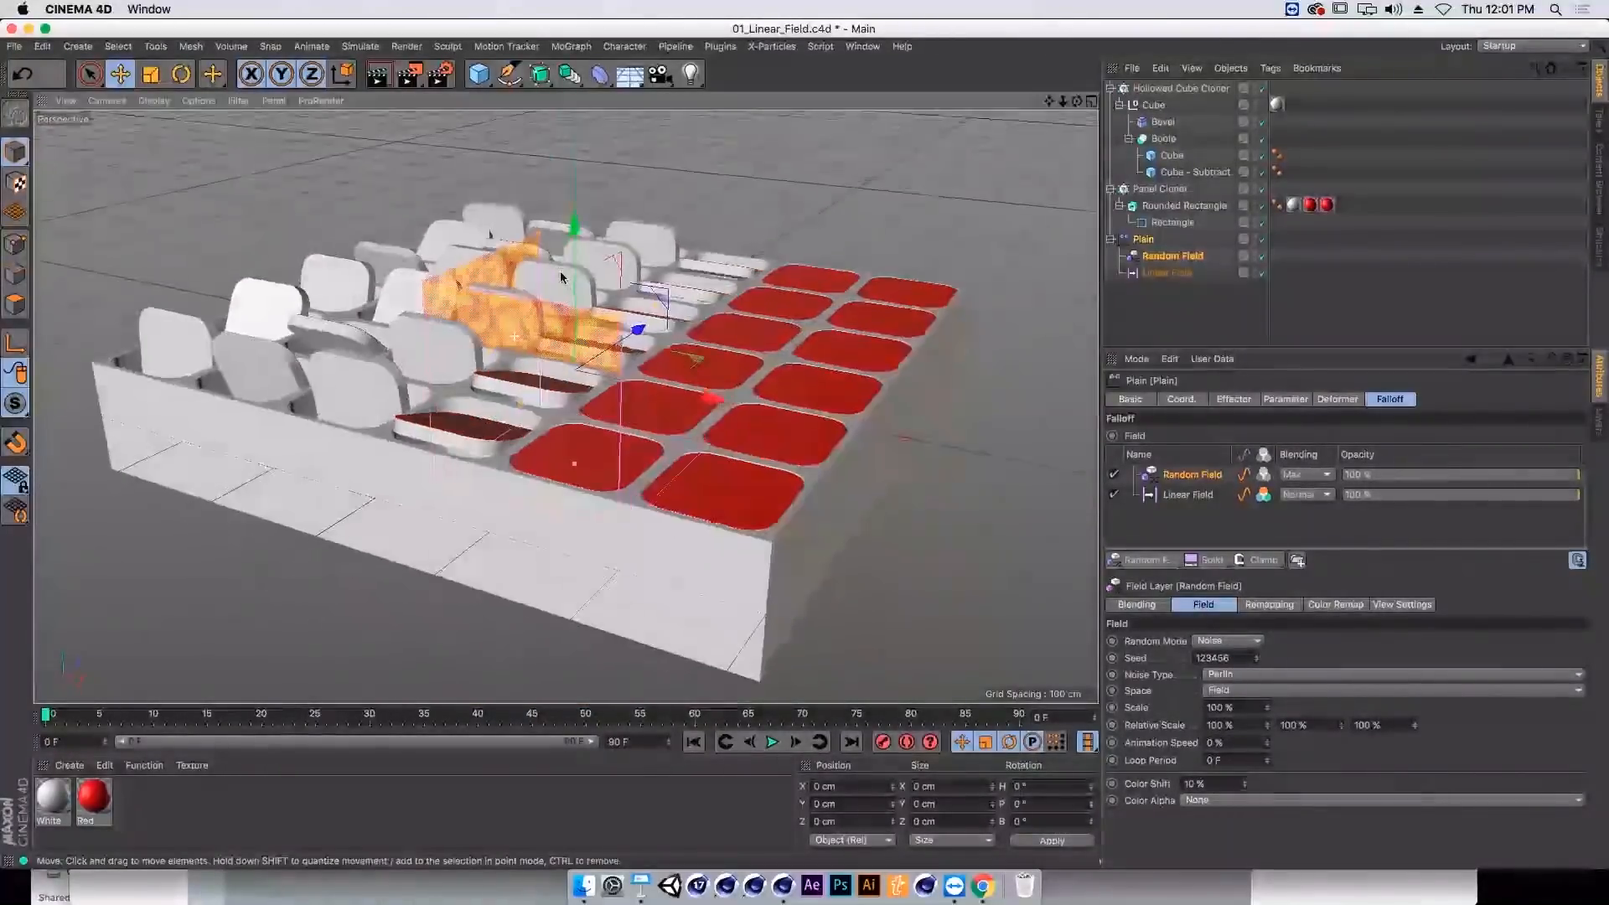
alt+right_drag(560, 273, 620, 251)
alt+drag(465, 329, 502, 319)
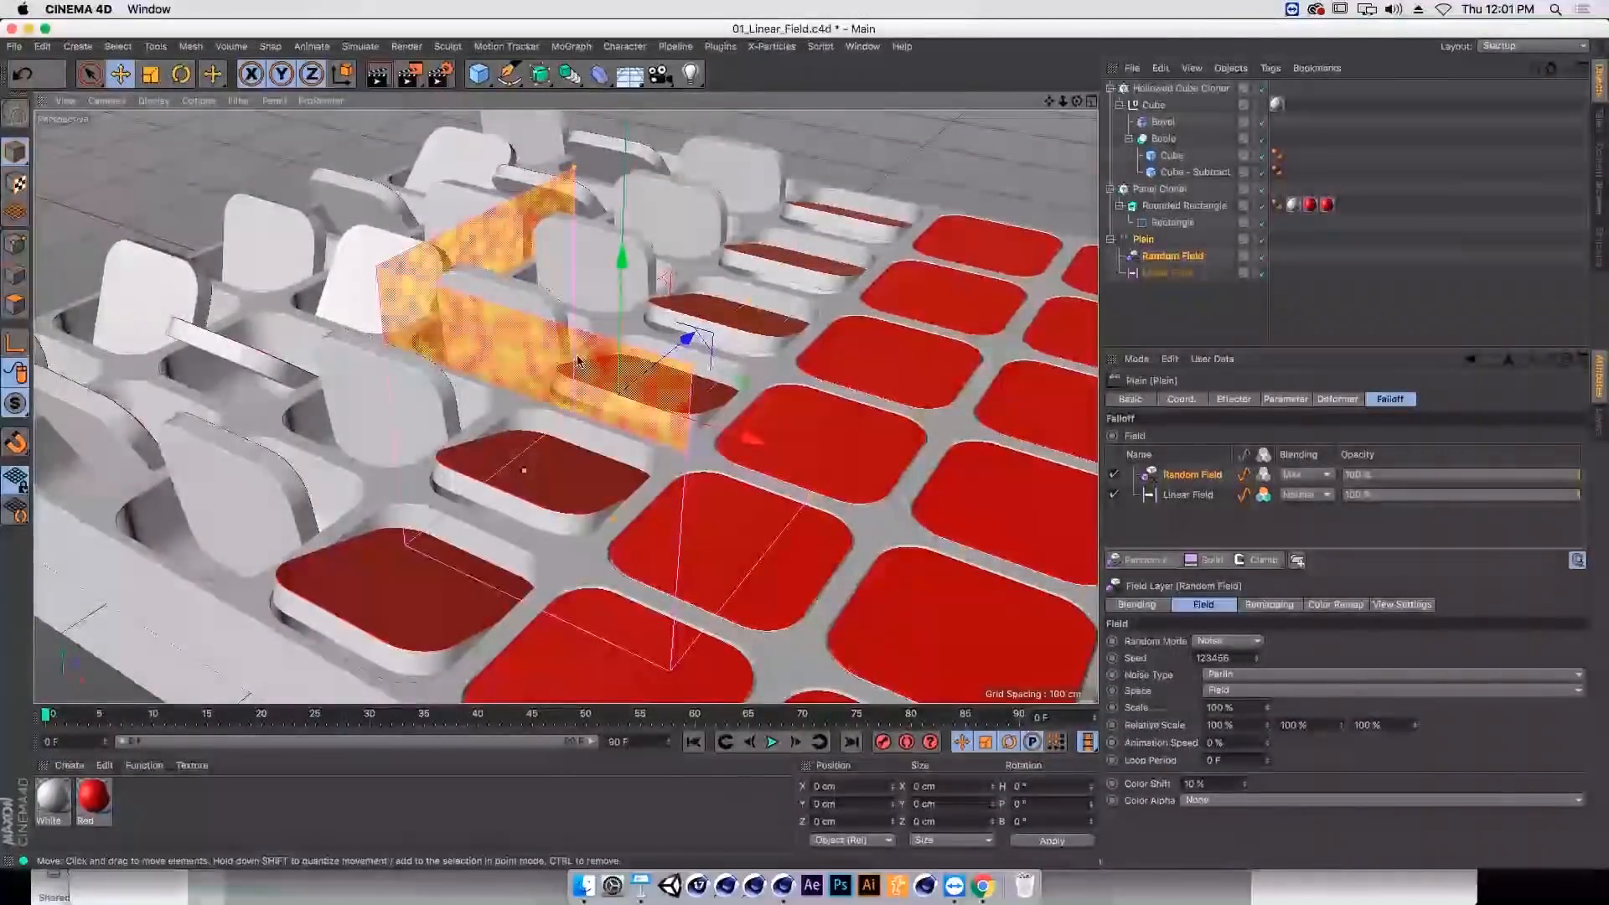
alt+drag(578, 360, 545, 383)
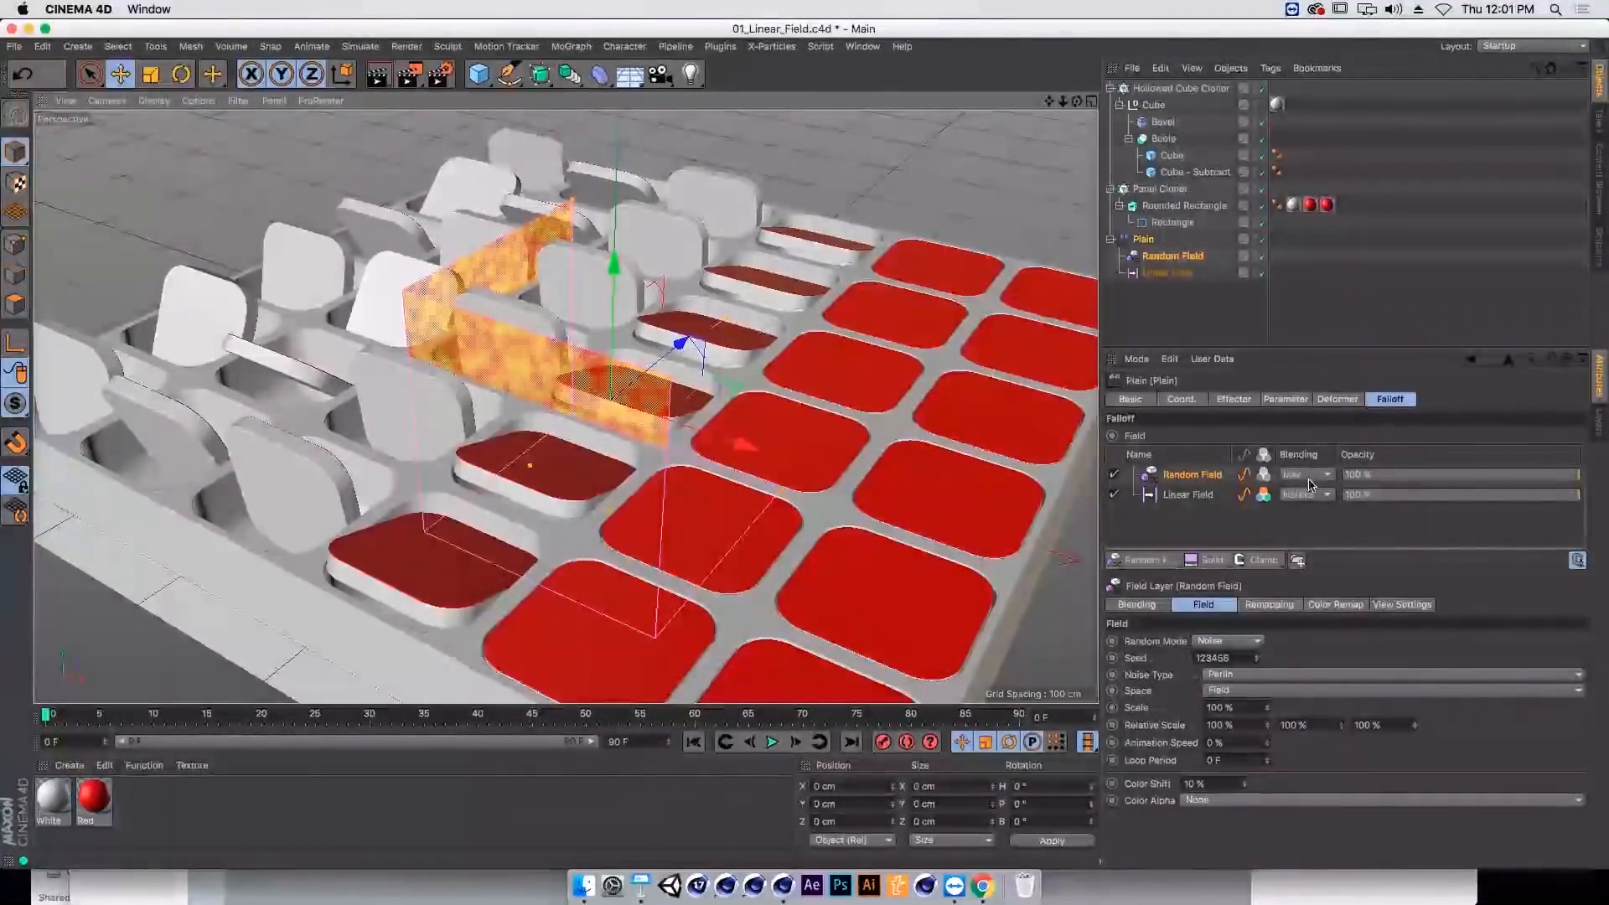
click(1187, 495)
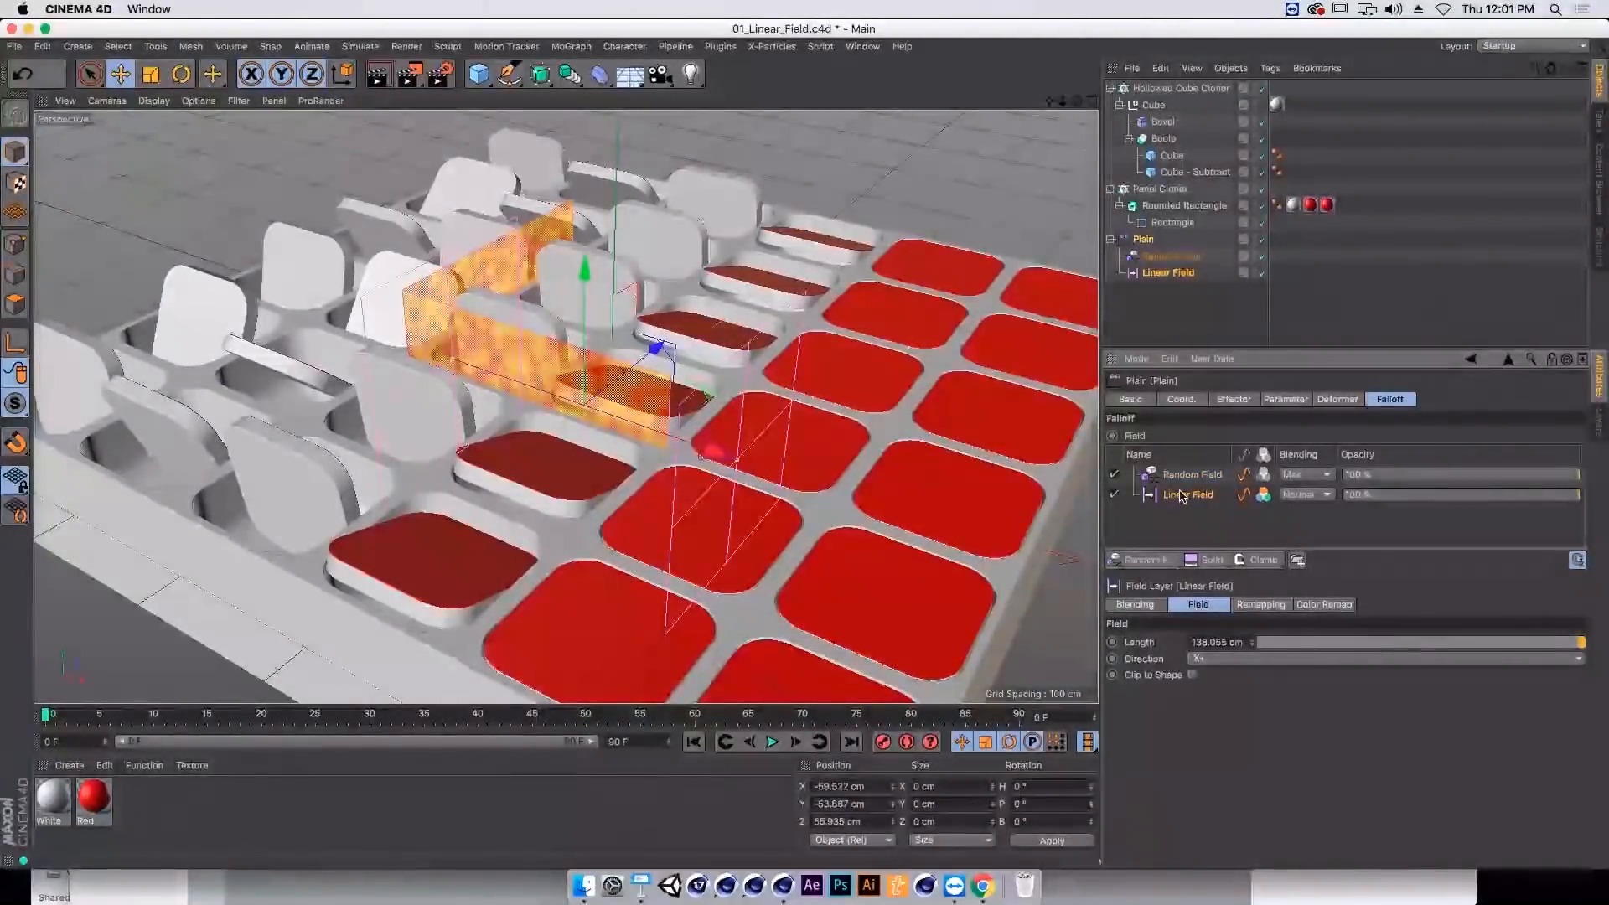
click(1197, 475)
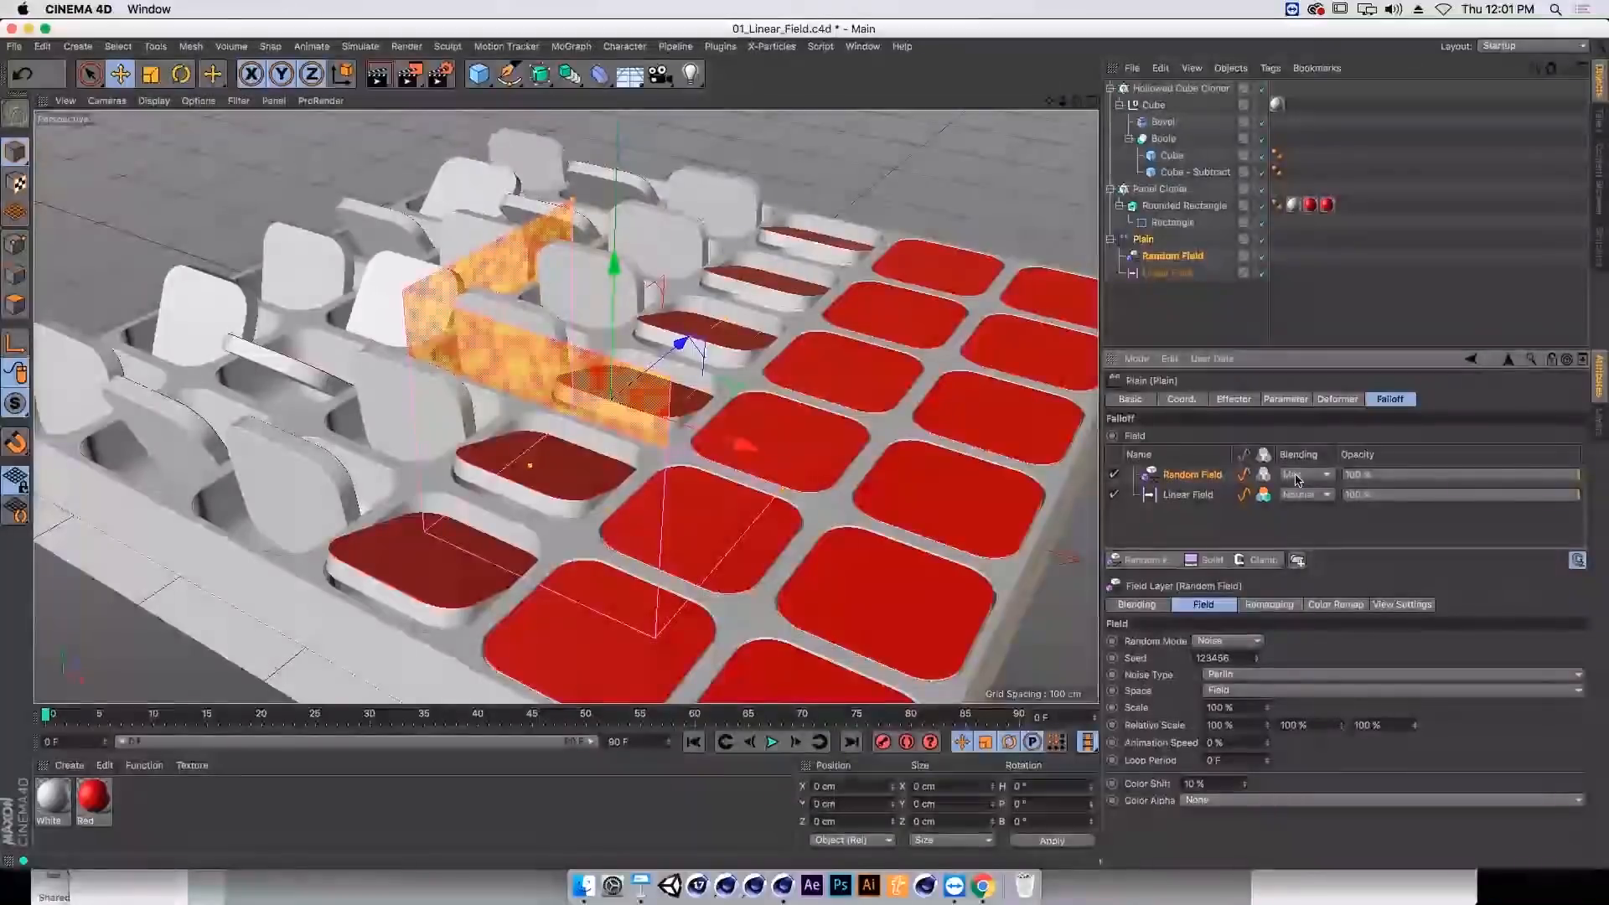
Step: Set the Random Field's blending mode to Overlay in the Plain effector's falloff
click(1295, 475)
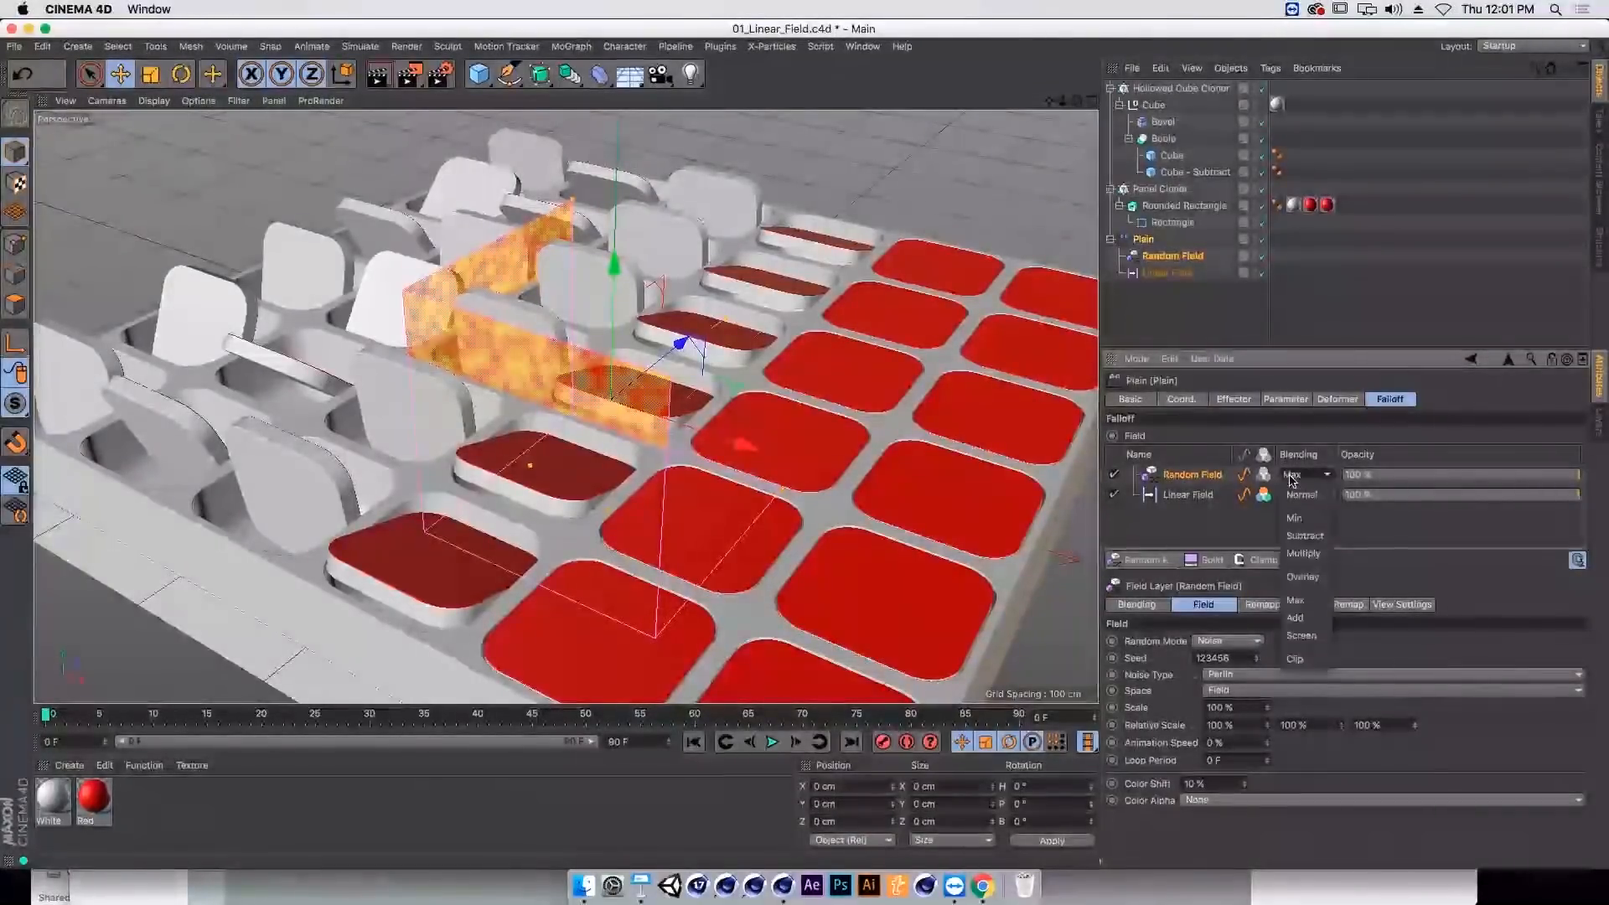
click(1303, 561)
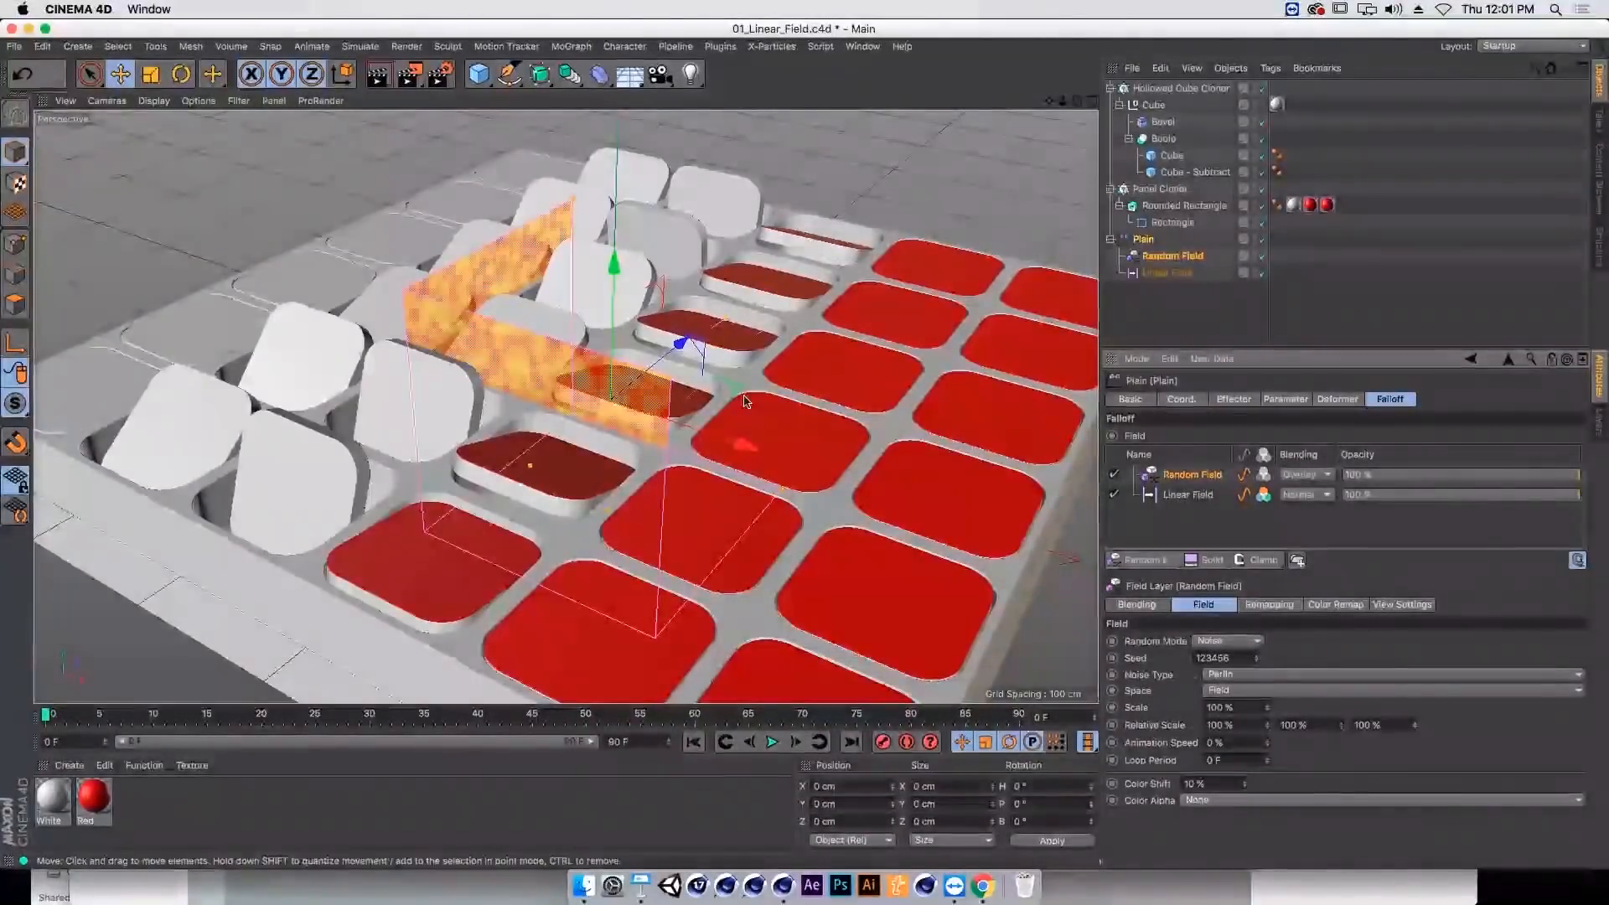
alt+drag(713, 372, 966, 312)
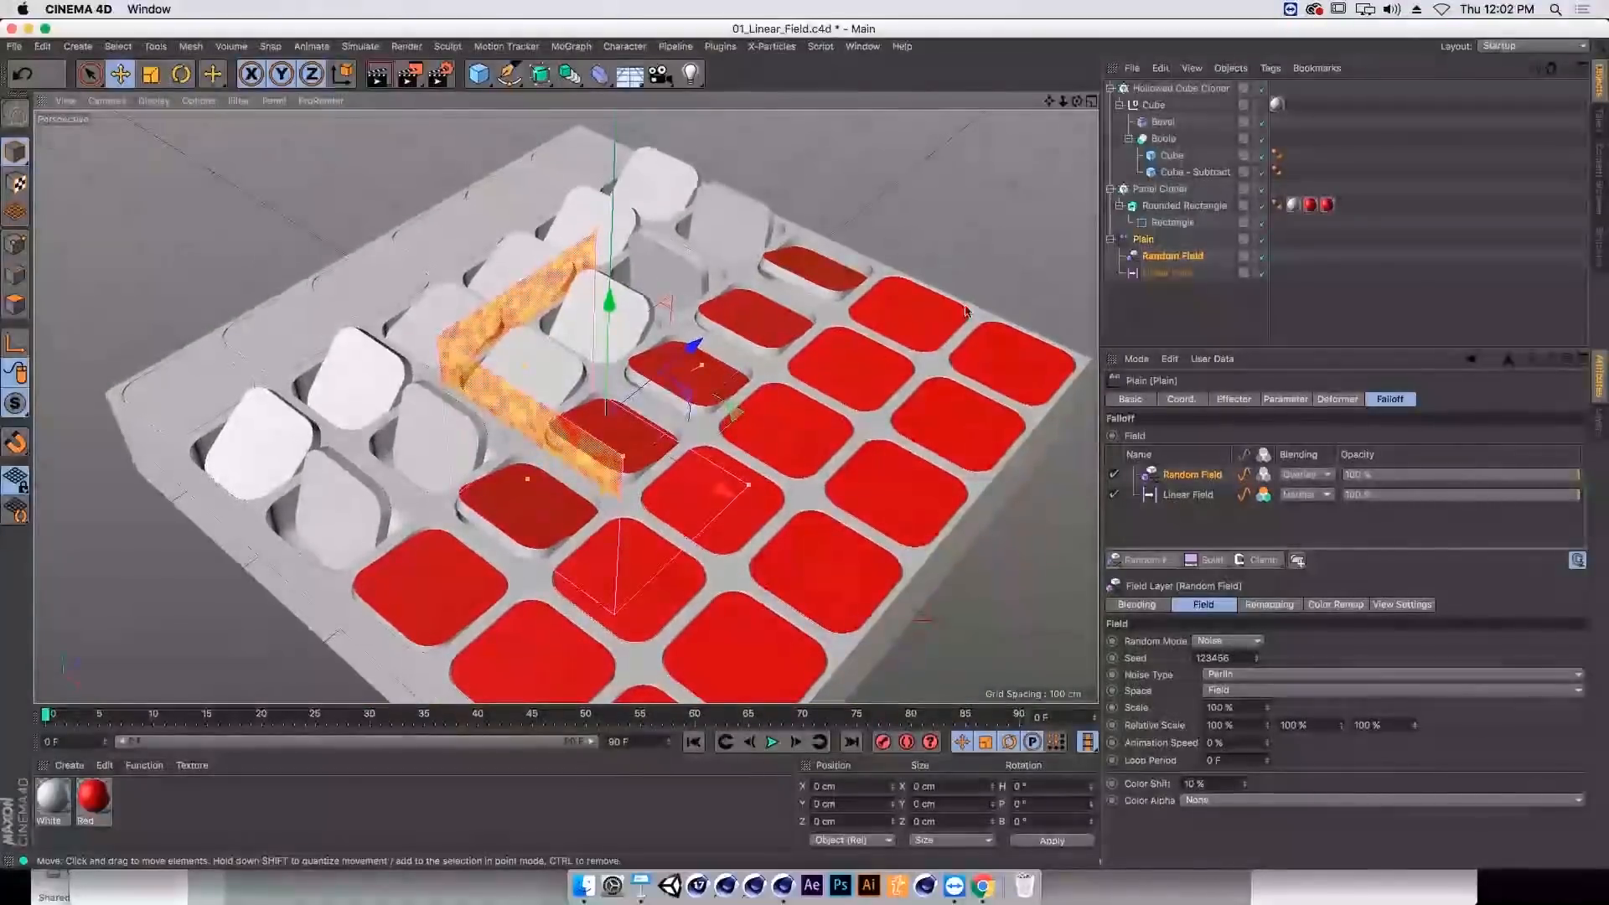
Step: Move the Linear Field across the panels to about X 1 cm and lengthen it to about 159 cm
click(1166, 273)
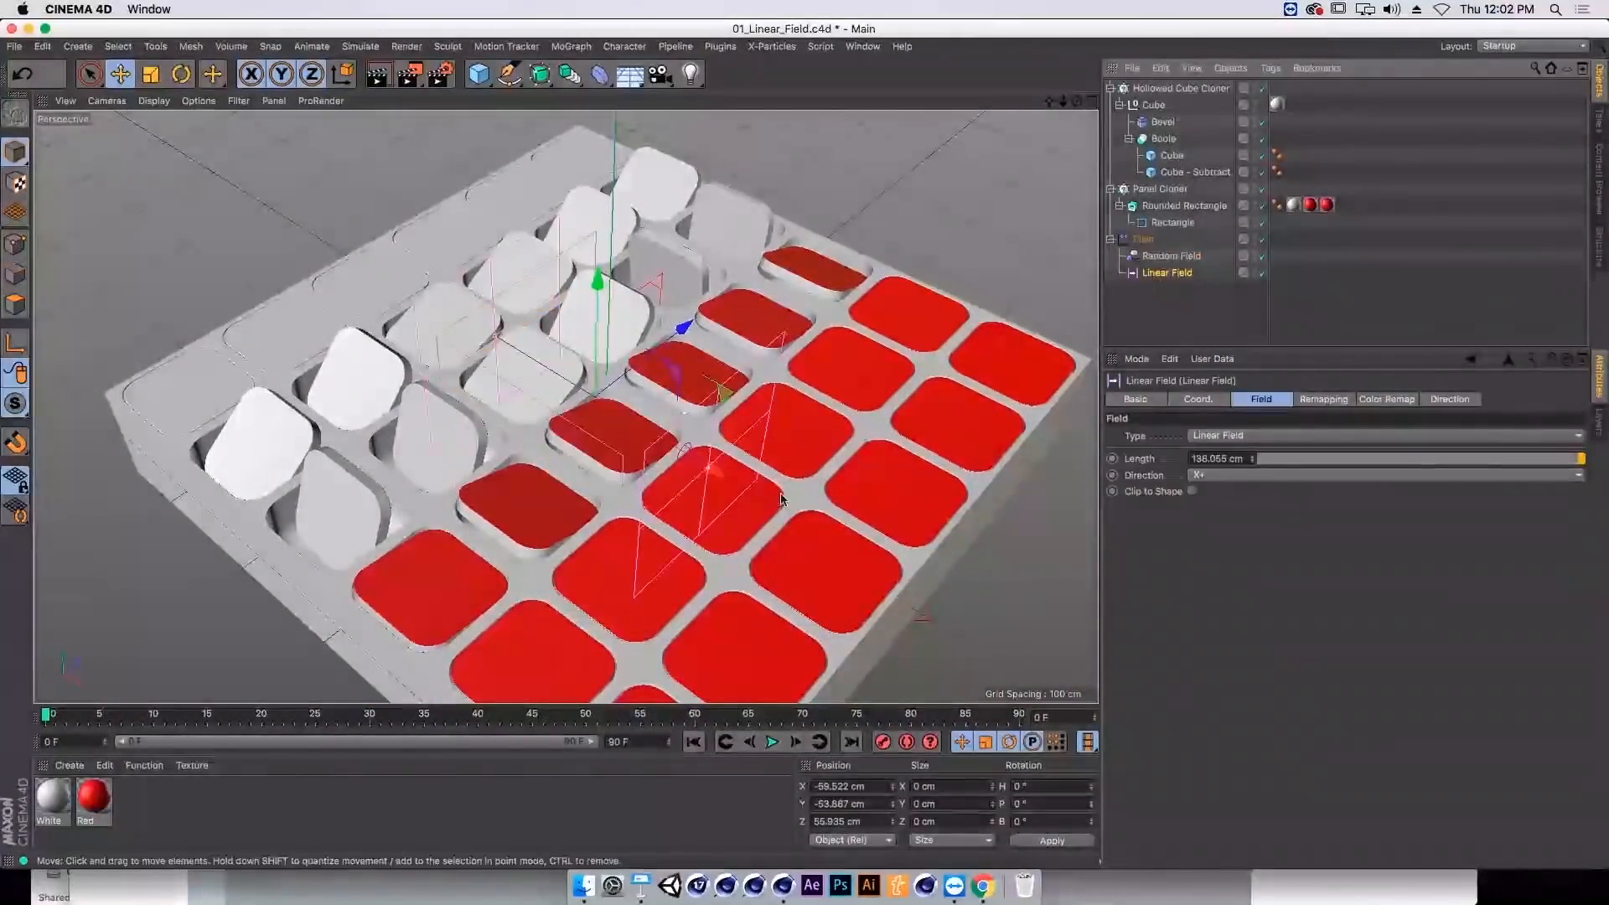
mouse_move(716, 471)
mouse_down()
mouse_move(730, 476)
mouse_move(453, 339)
mouse_move(658, 394)
mouse_move(672, 294)
mouse_up()
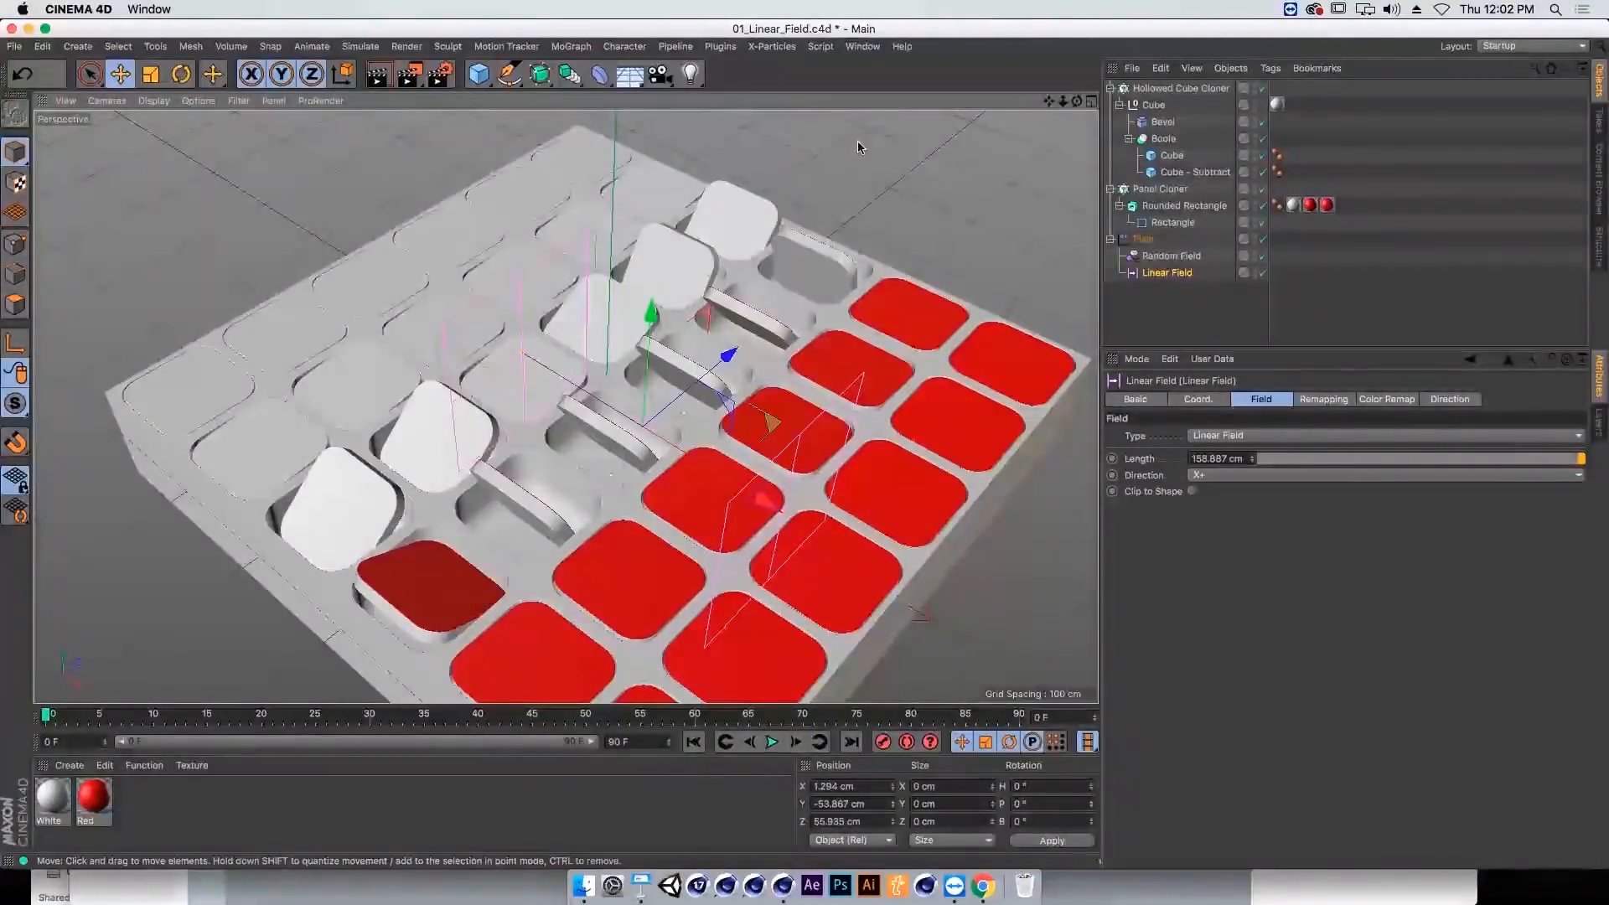
Step: Switch to the 04_fields_matte_layers_ex.c4d project and review its Linear Field and Plain effector settings
key(v)
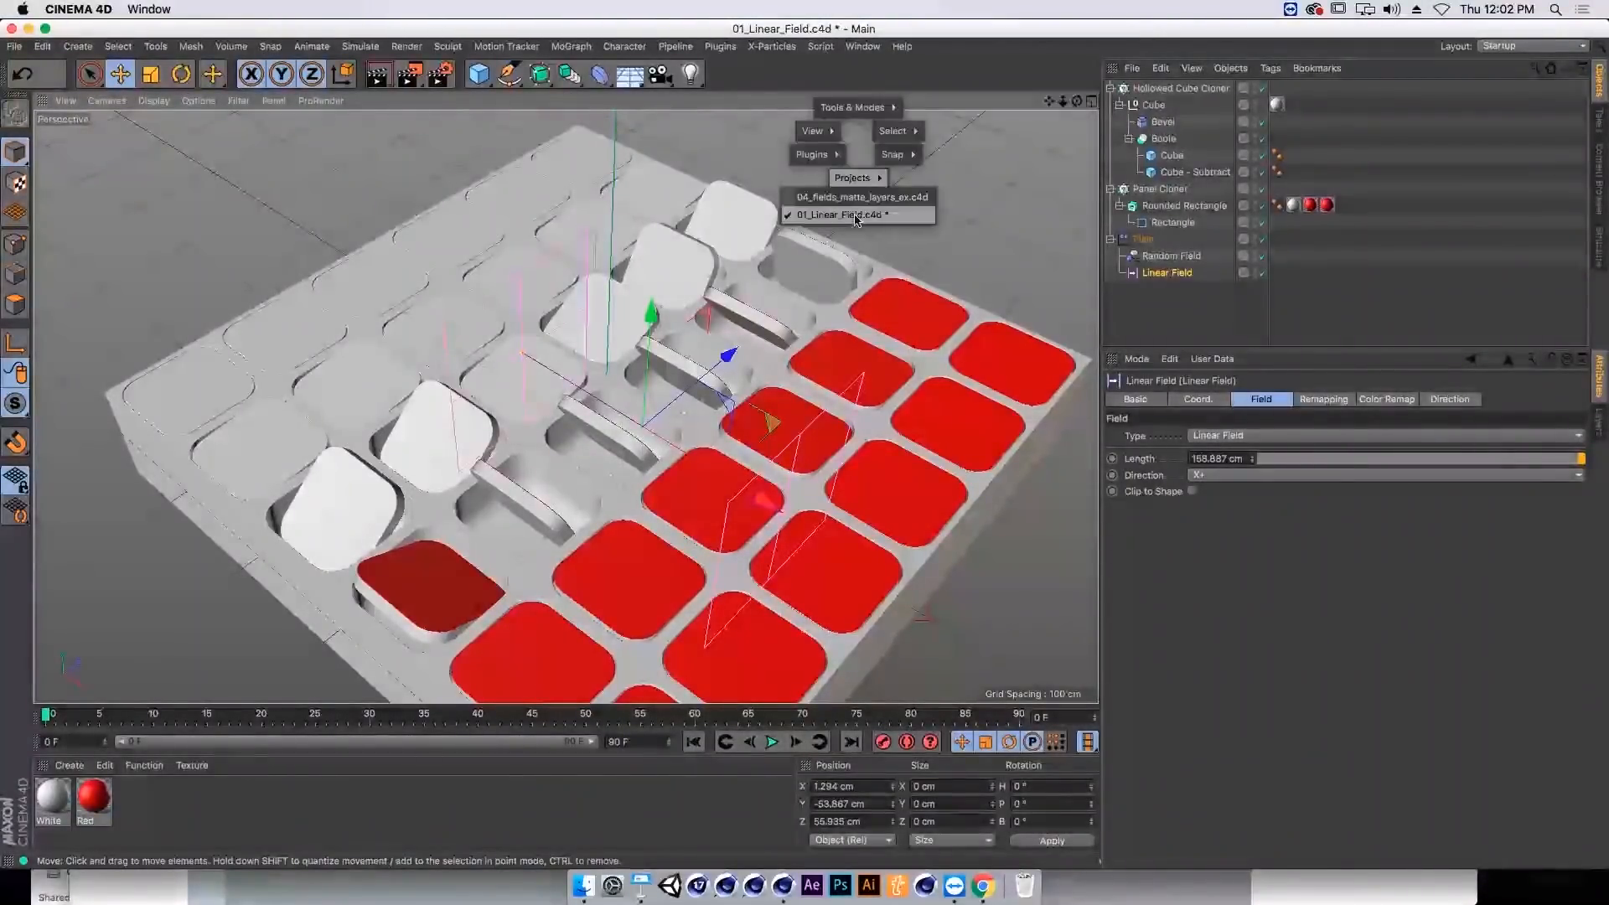
click(859, 197)
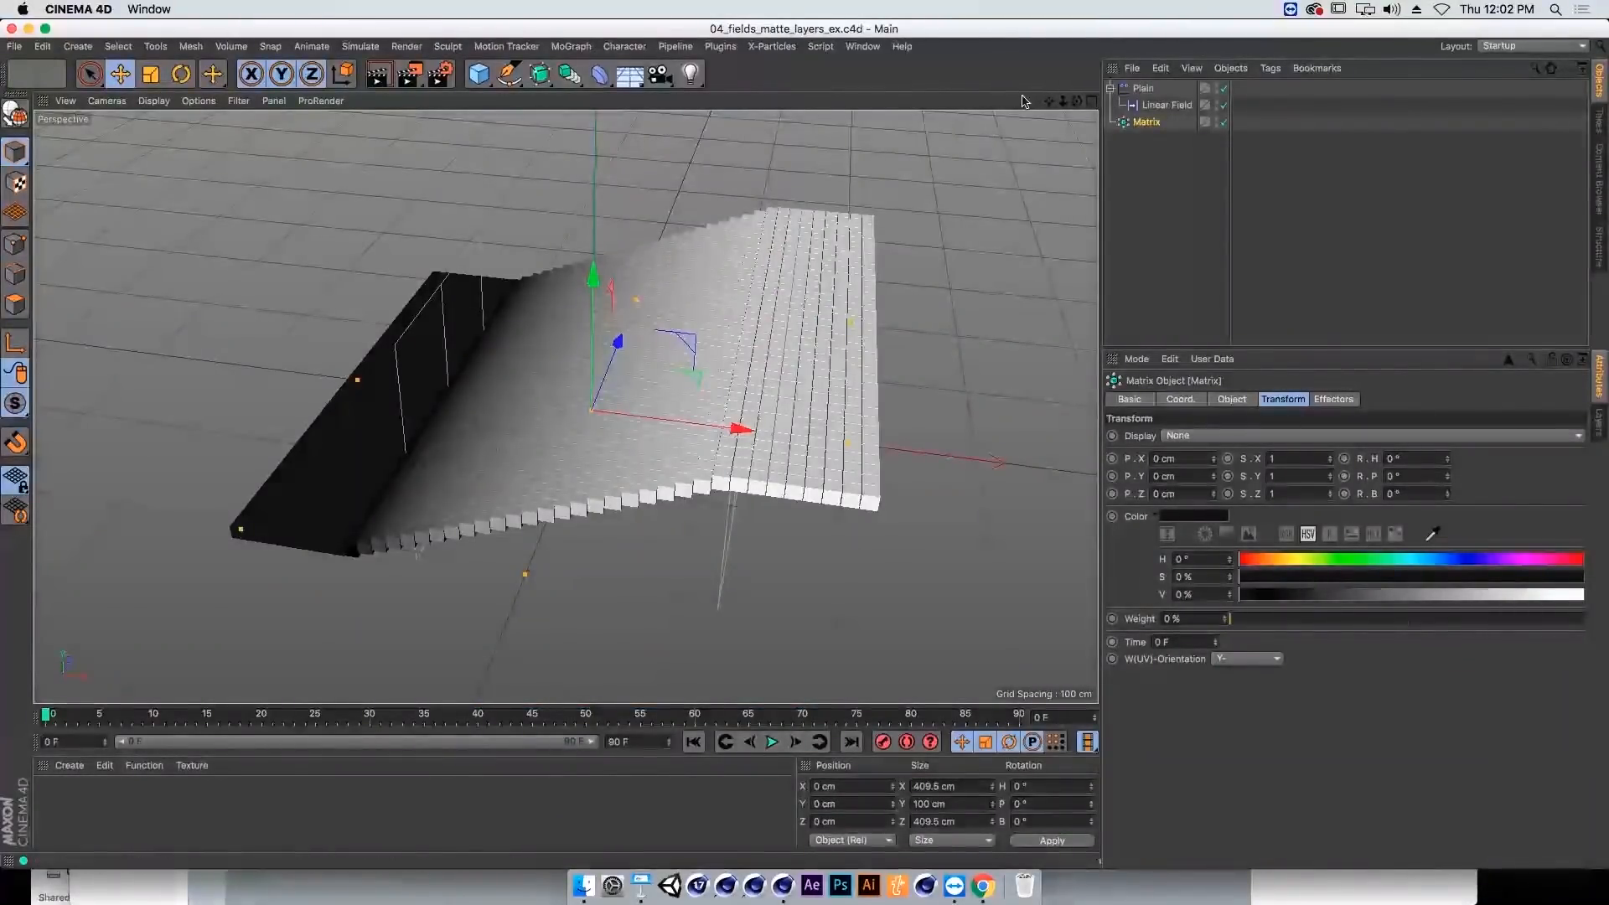
click(737, 292)
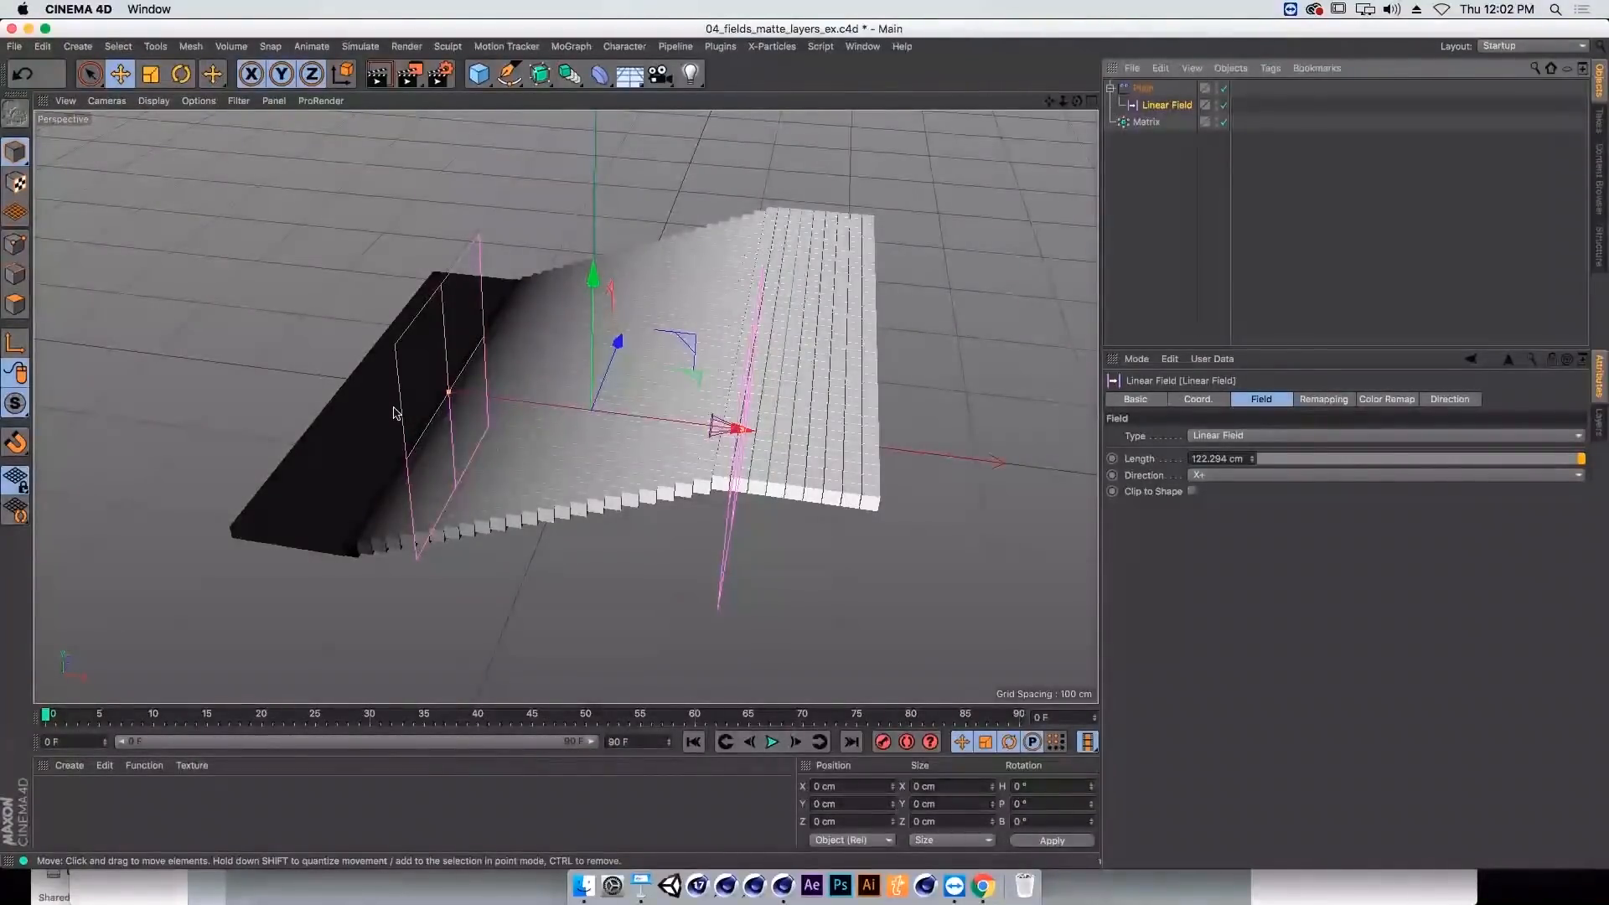
click(1148, 88)
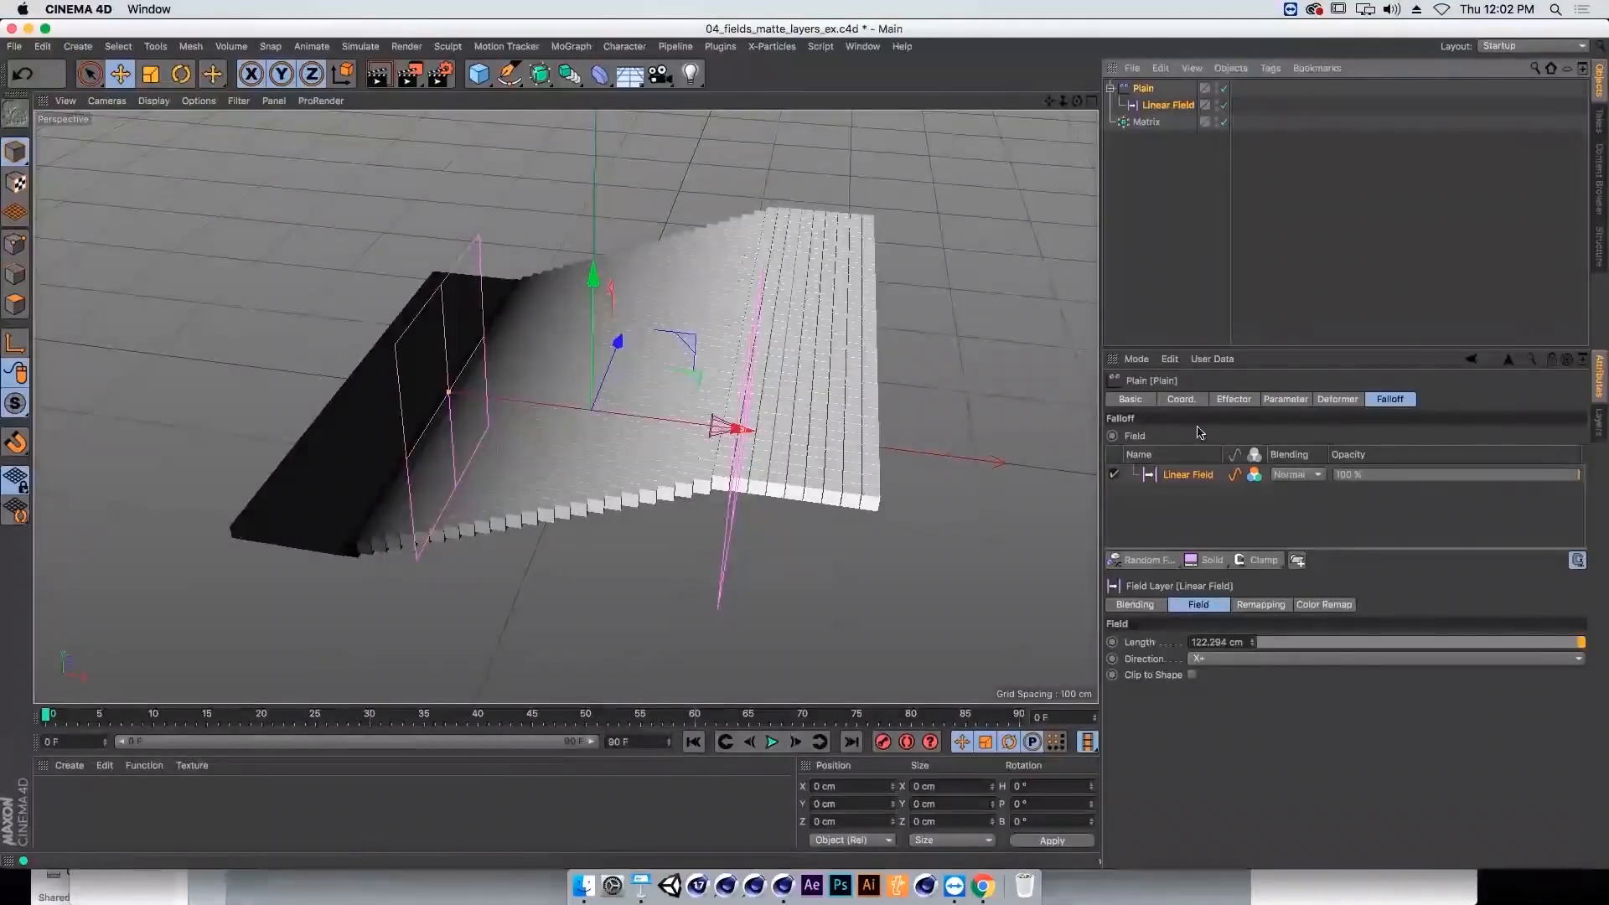
click(1284, 400)
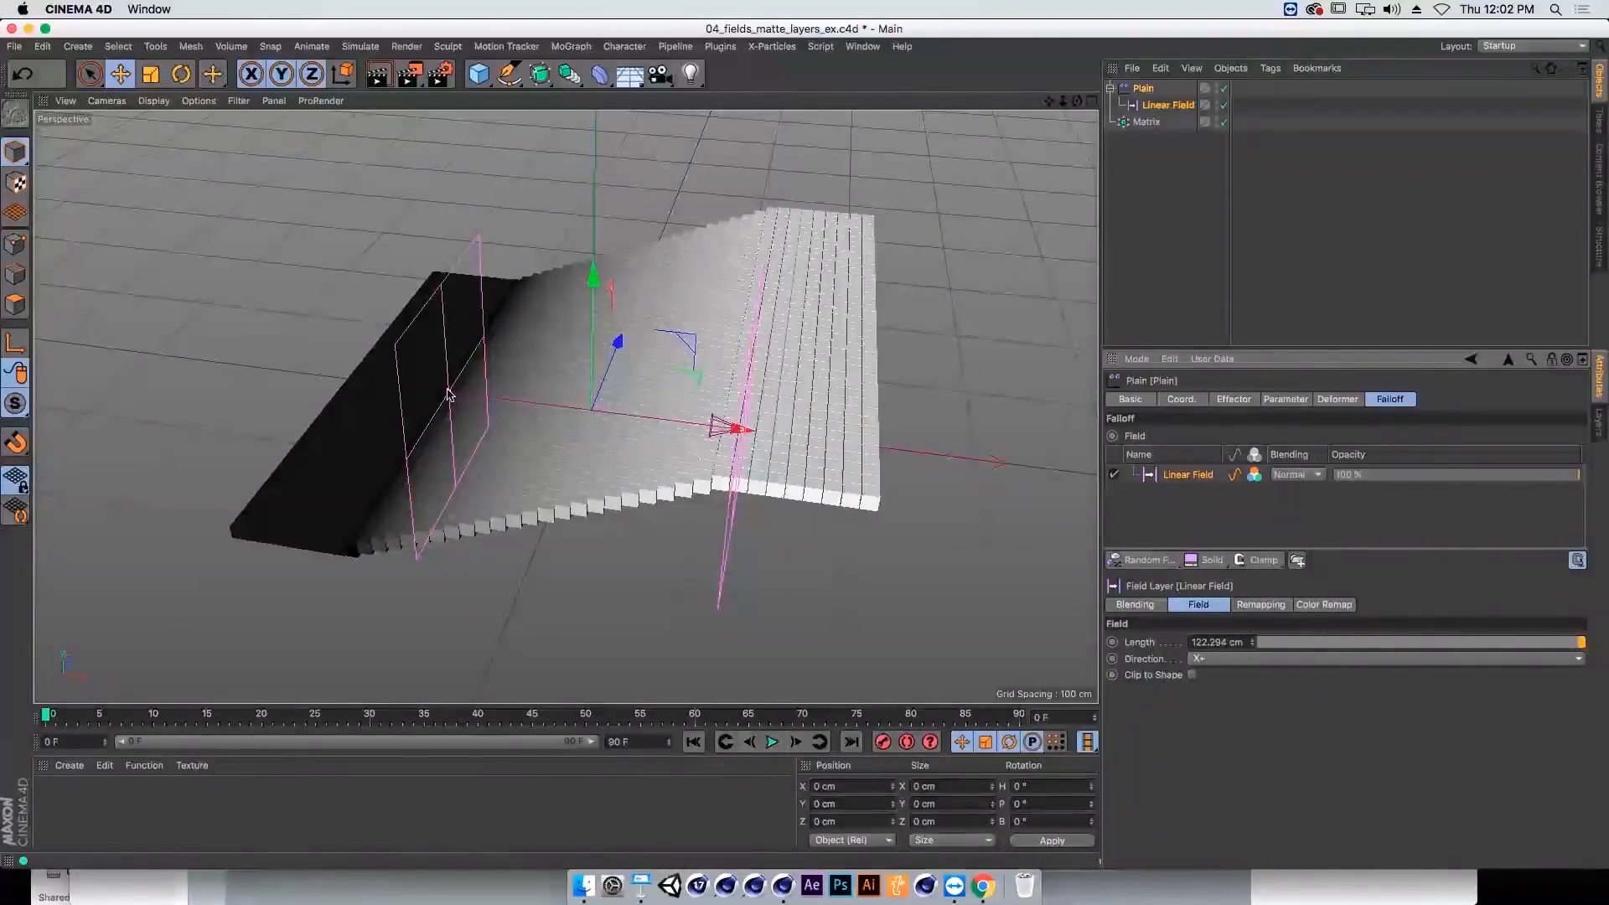
Step: Add a Random Field above the Linear Field in the Plain effector's falloff and set its blending to Overlay
click(1144, 559)
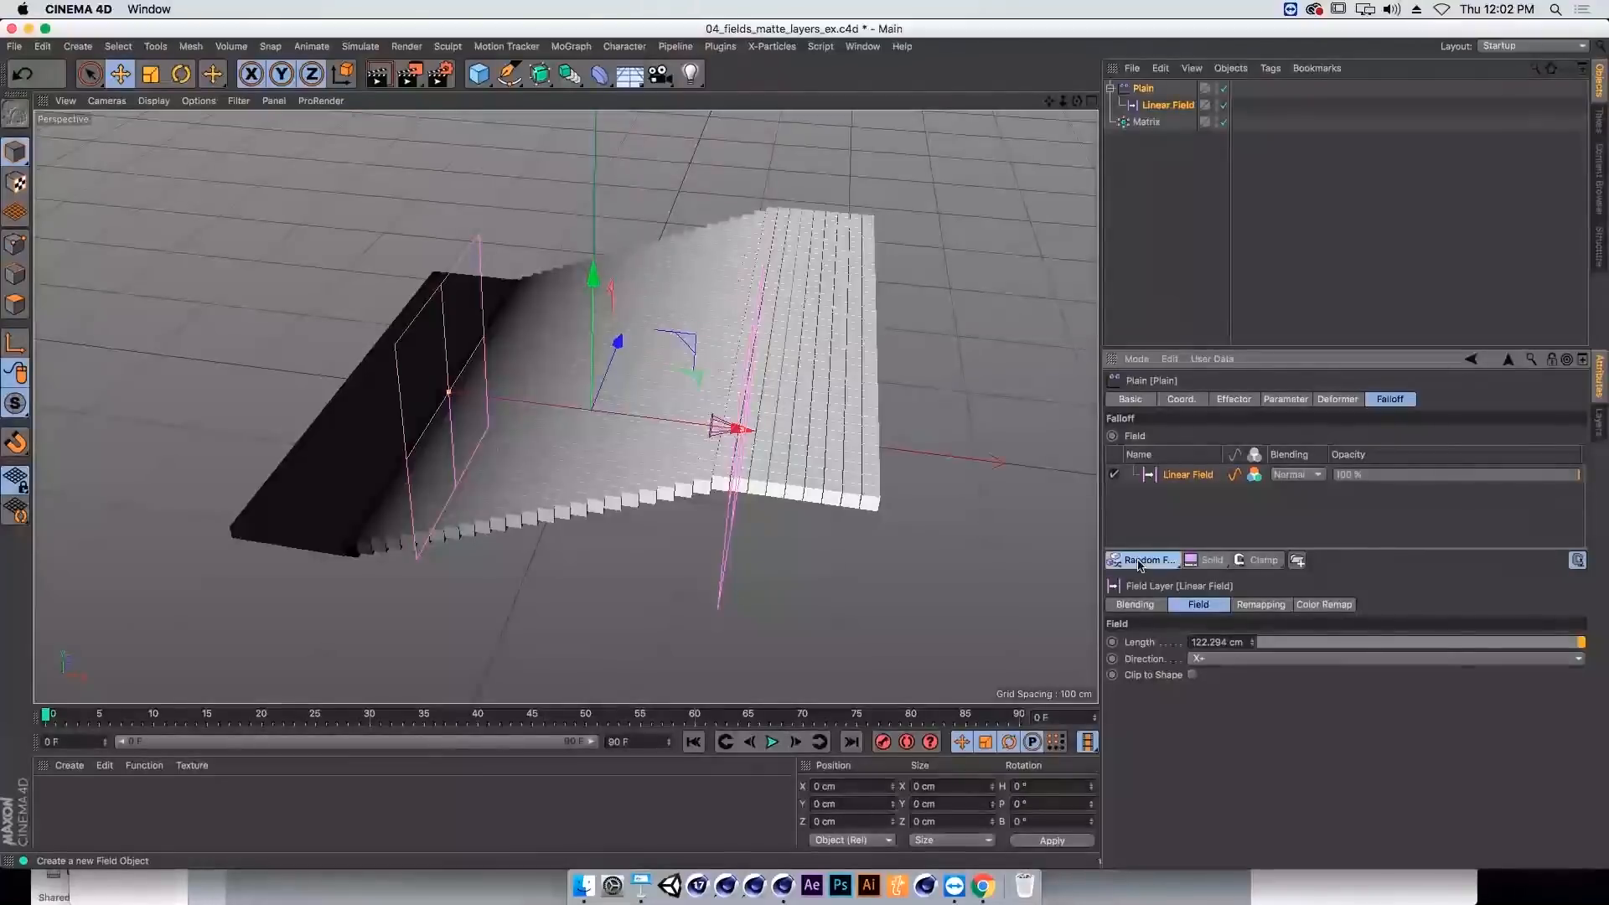
click(1168, 729)
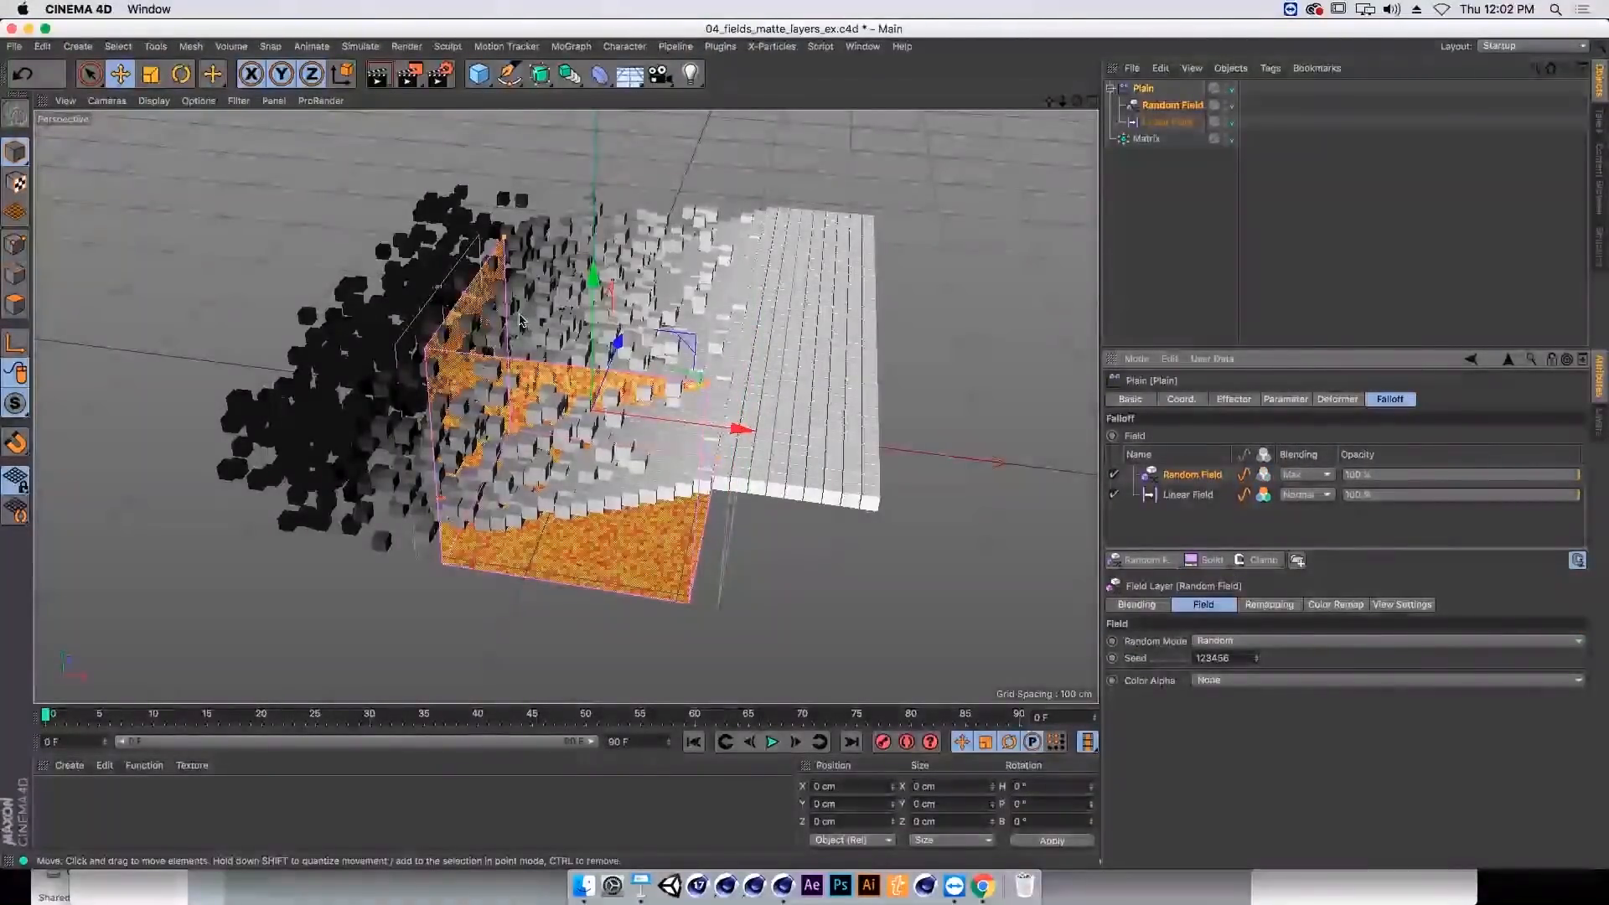
click(1306, 474)
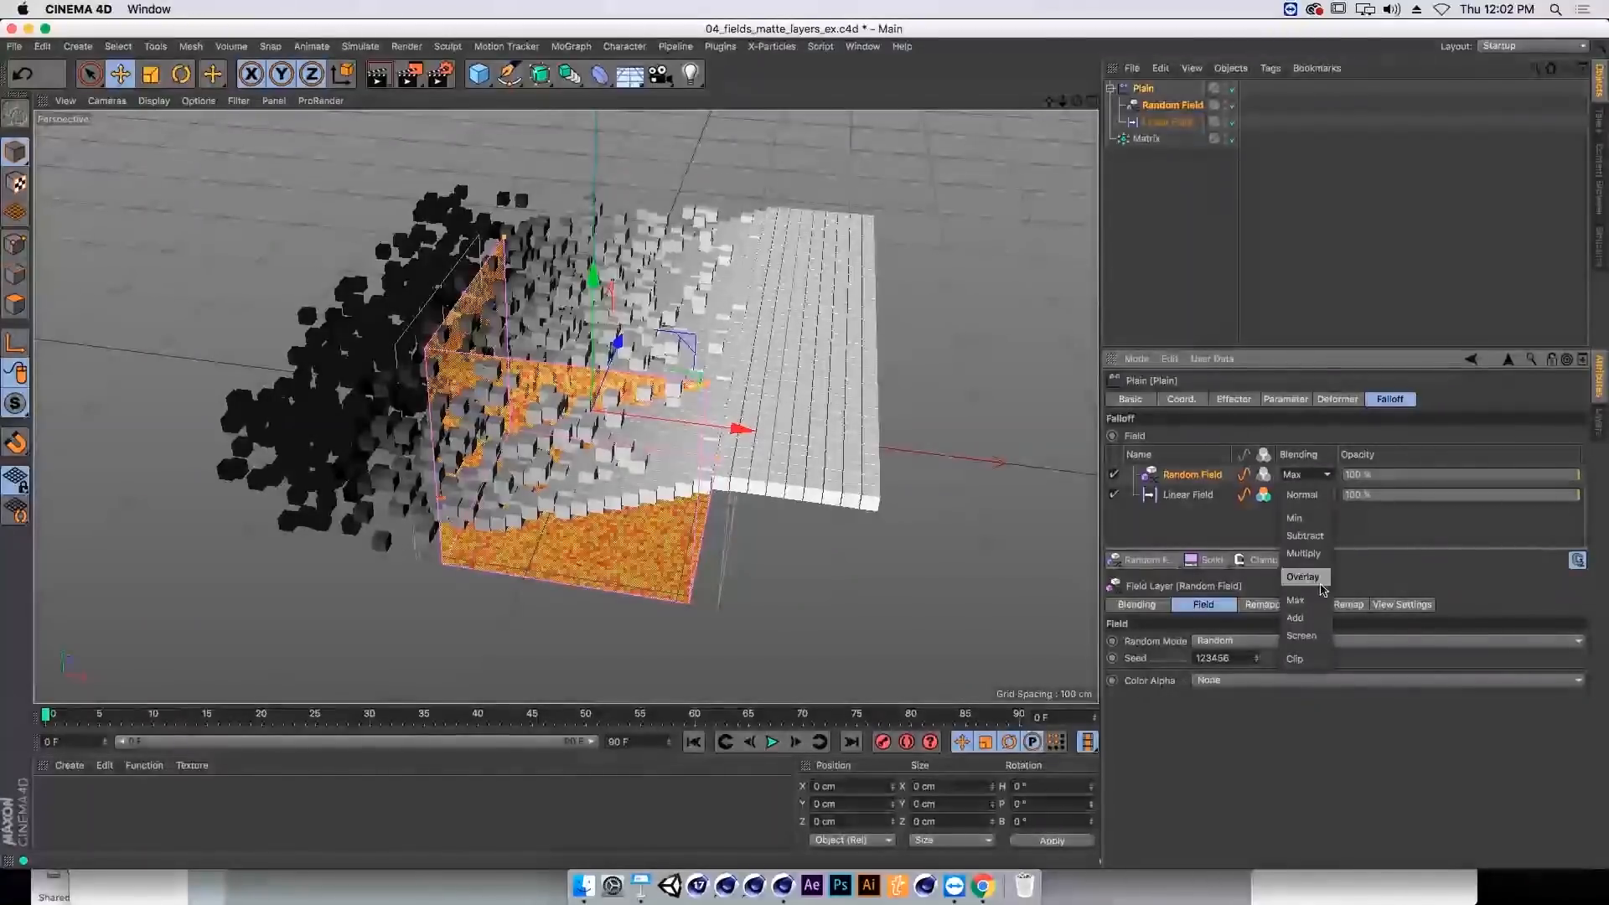
click(1322, 581)
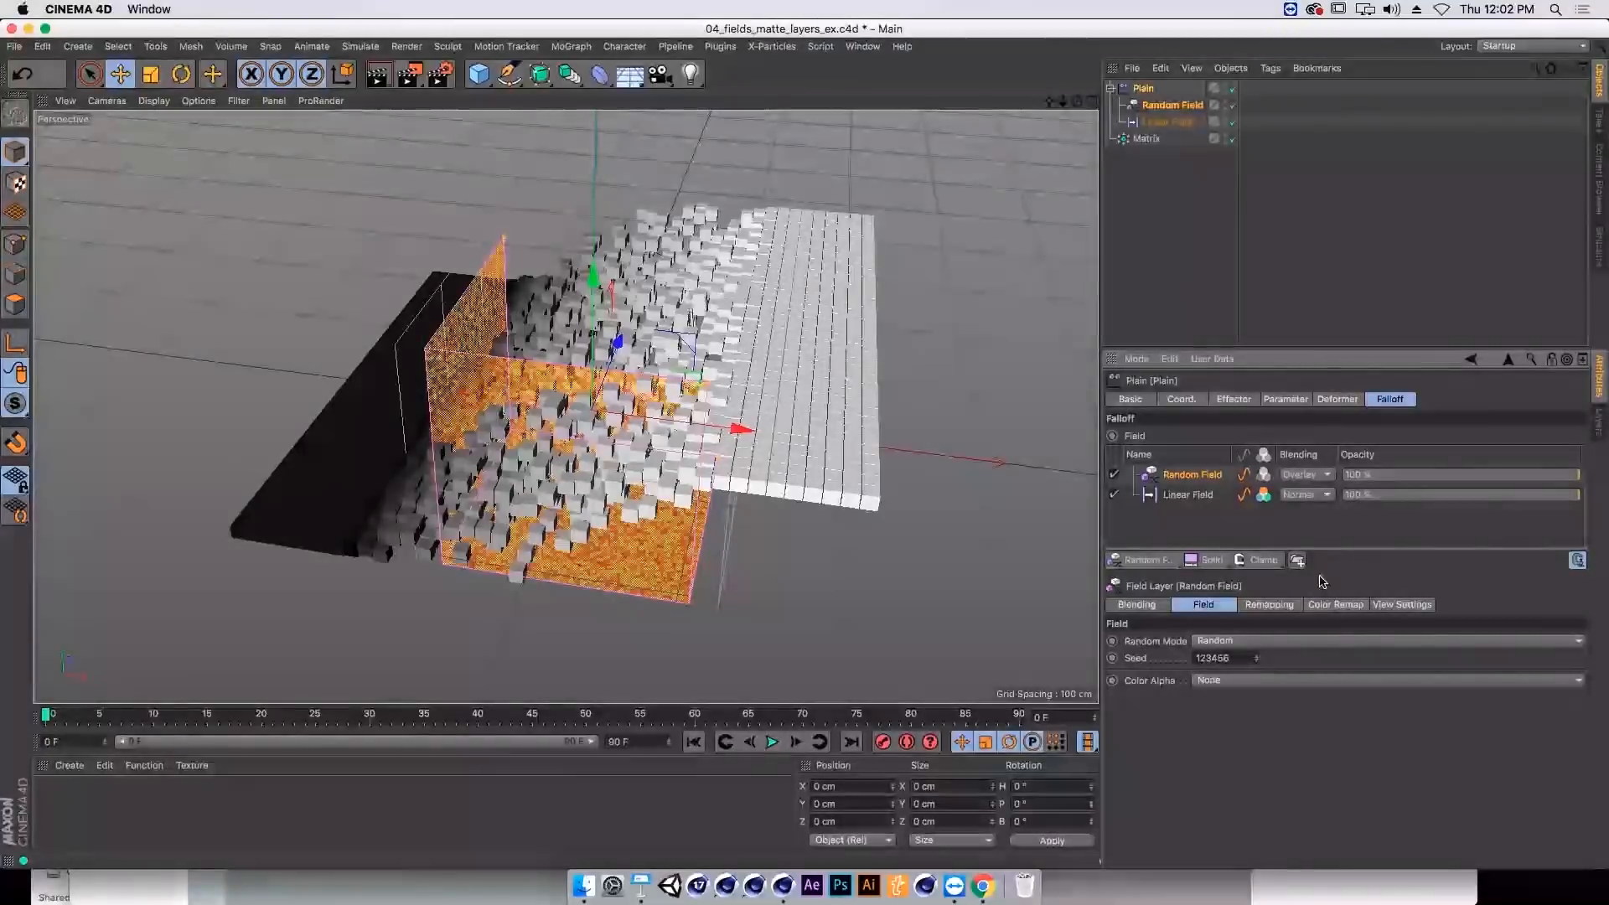
Step: Enable the Random Field layer's color channel and move the Linear Field along X to about -32 cm
click(1262, 476)
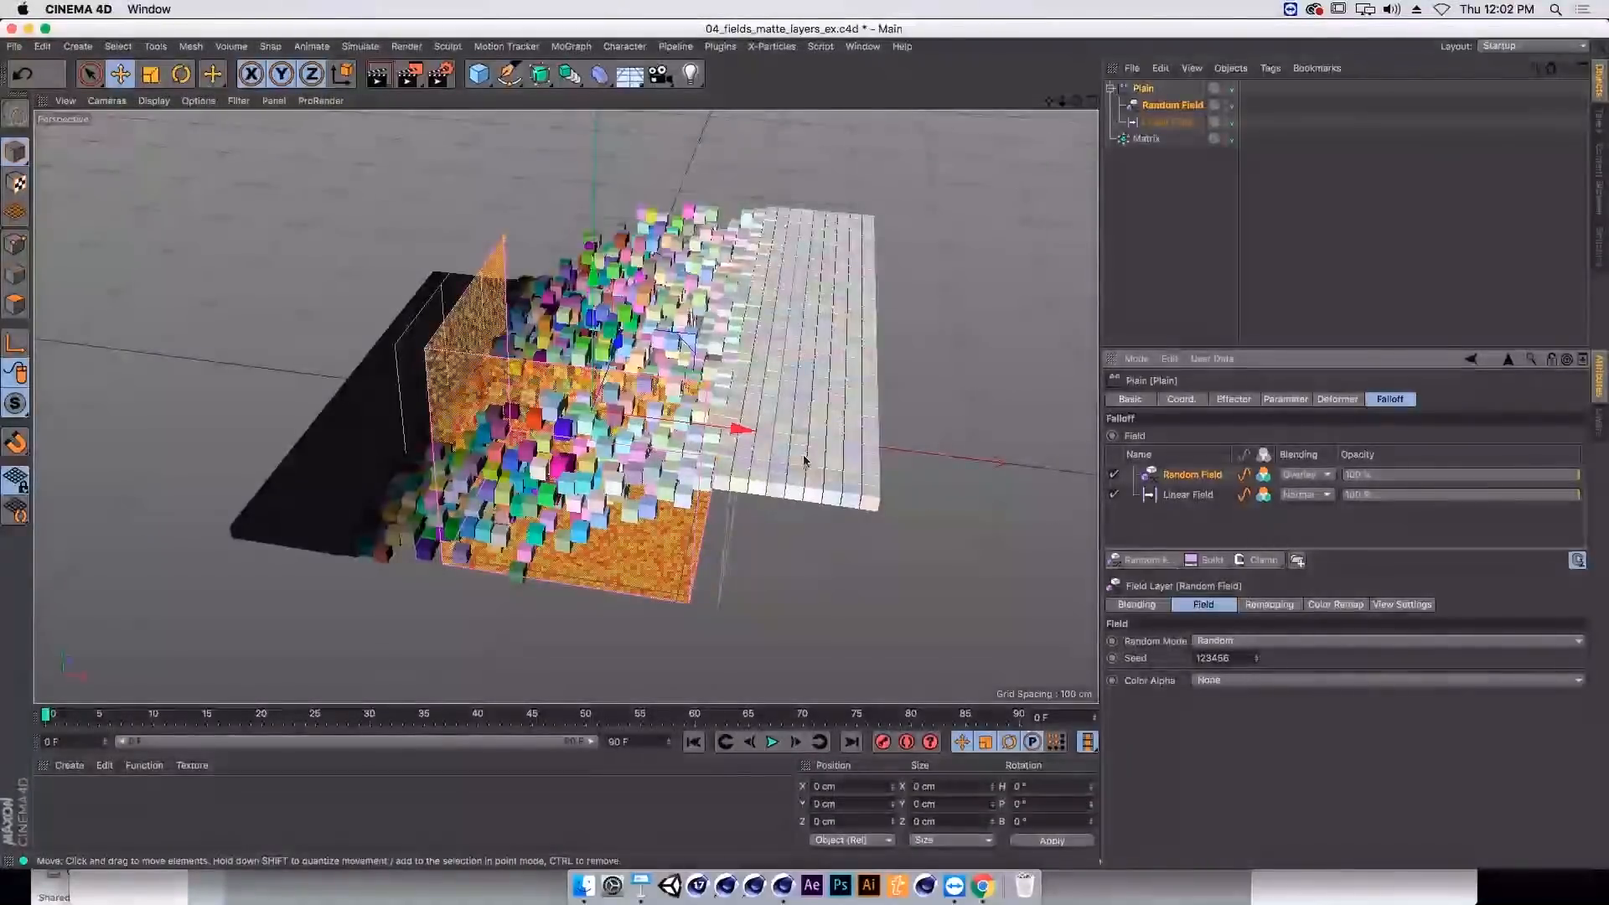
click(745, 430)
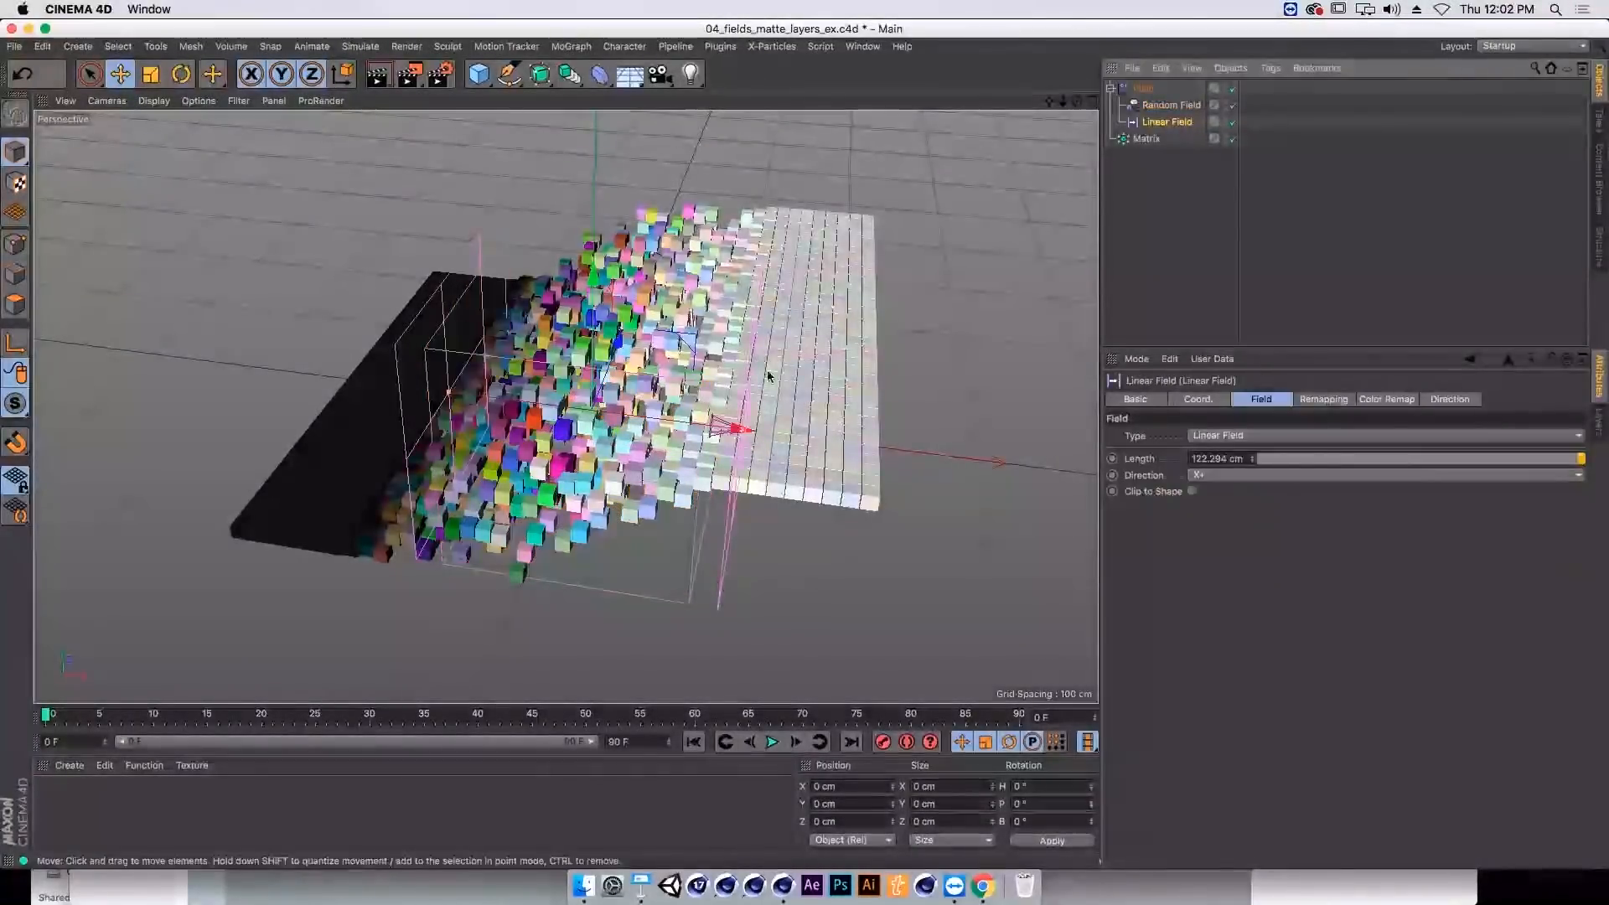
drag(716, 430, 677, 419)
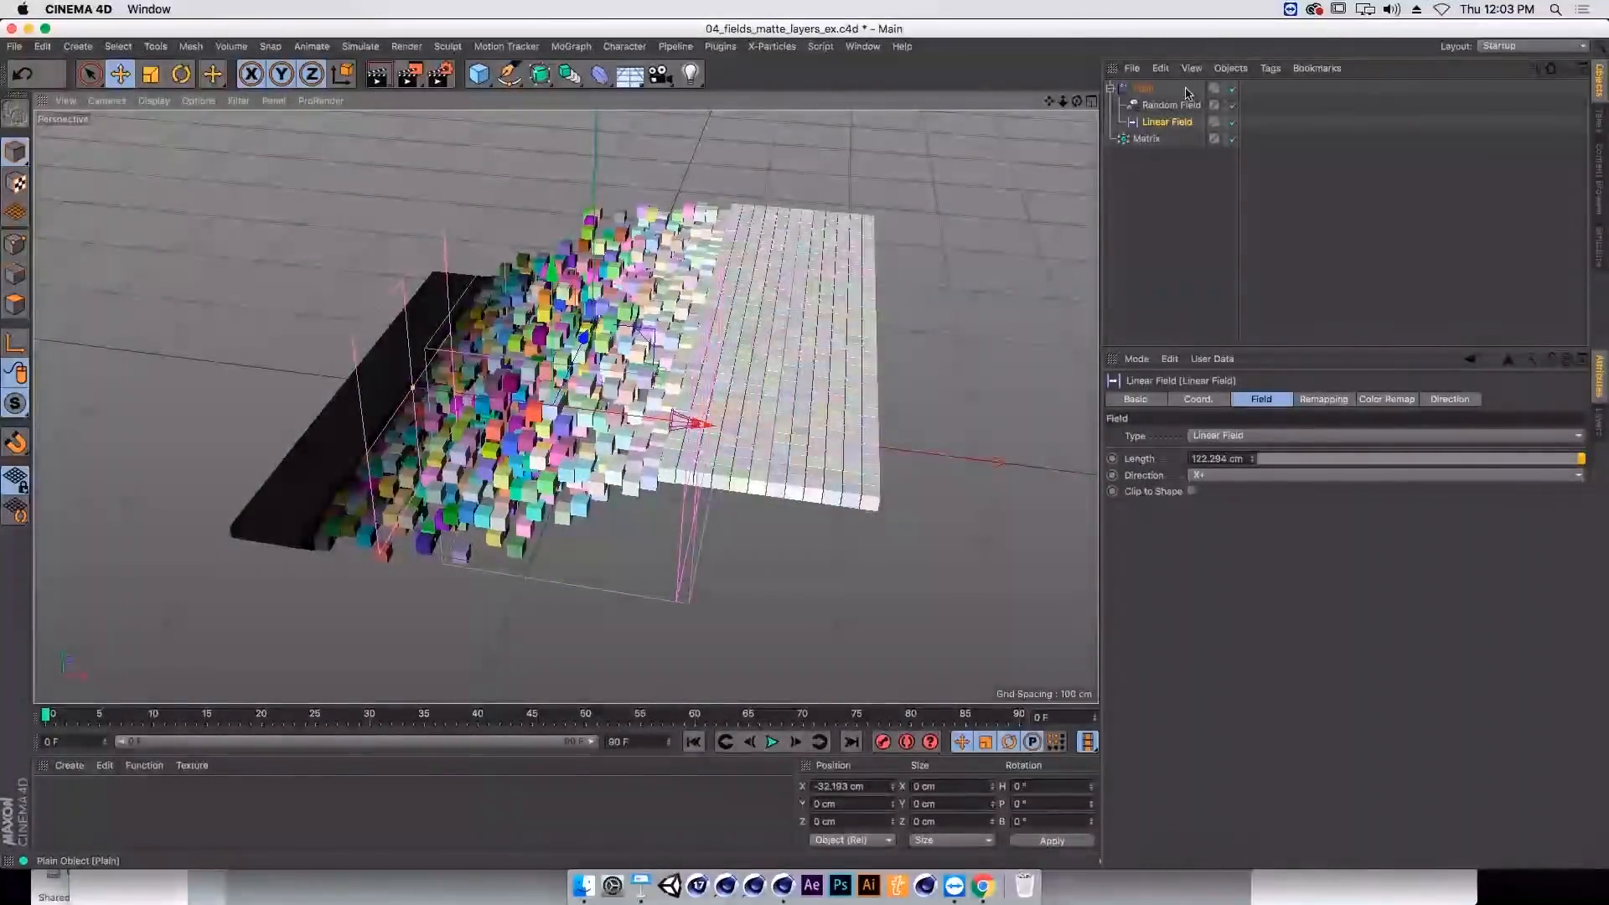
Step: Disable the Random Field layer's color channel in the Plain effector's falloff
click(1146, 90)
click(1264, 476)
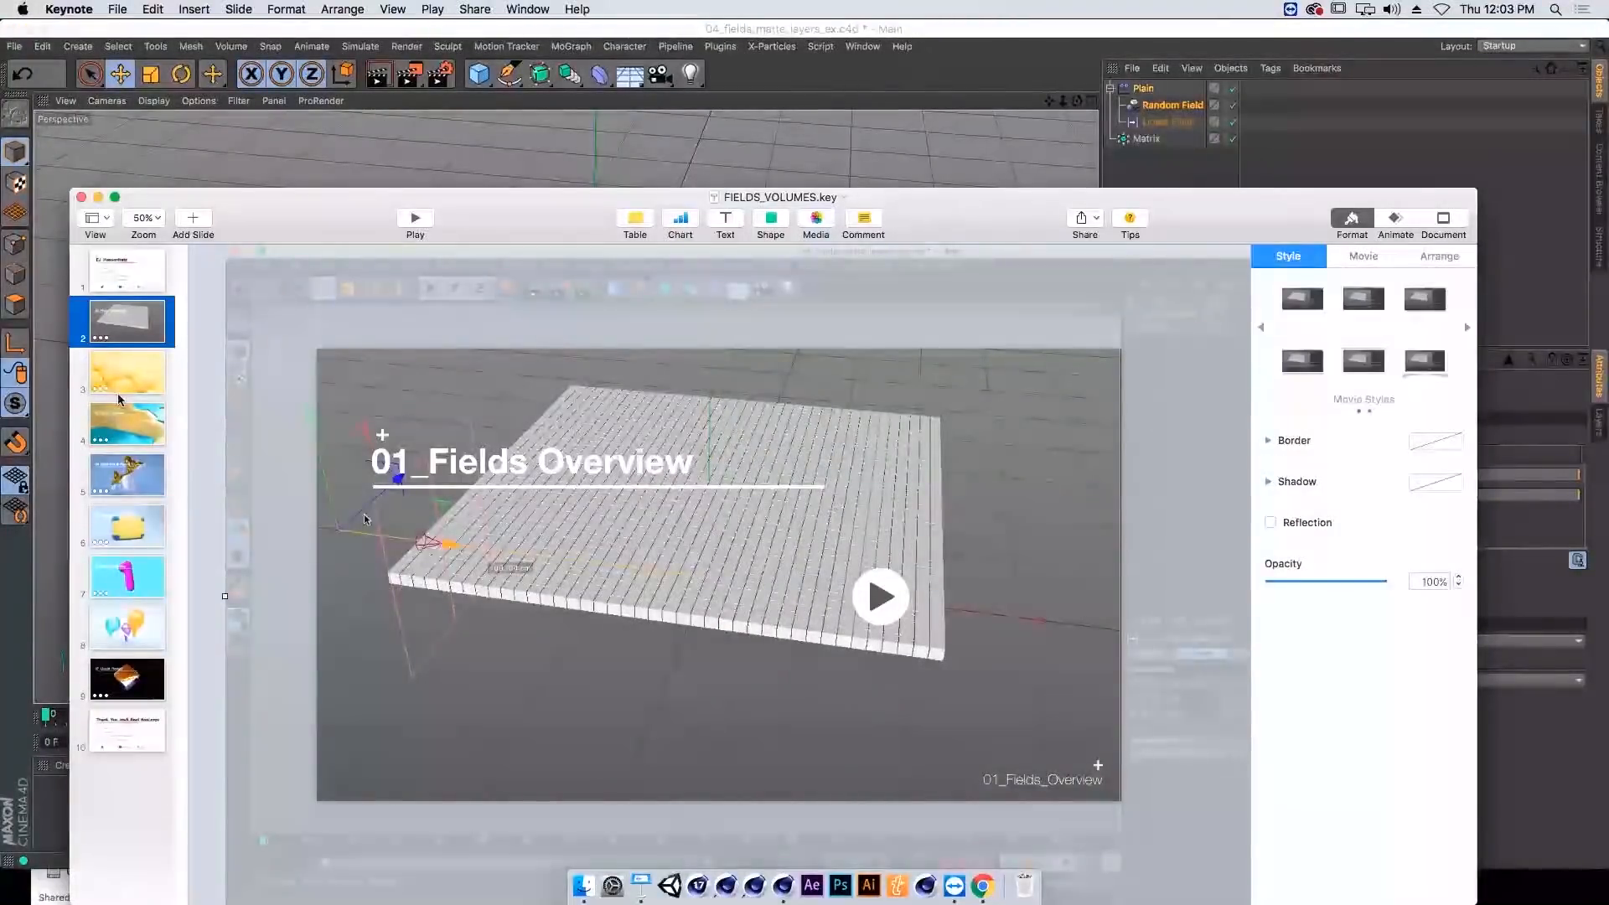
Step: Play the 02_Trigger_Animation slide of the FIELDS_VOLUMES Keynote presentation, and return to Cinema 4D
click(118, 394)
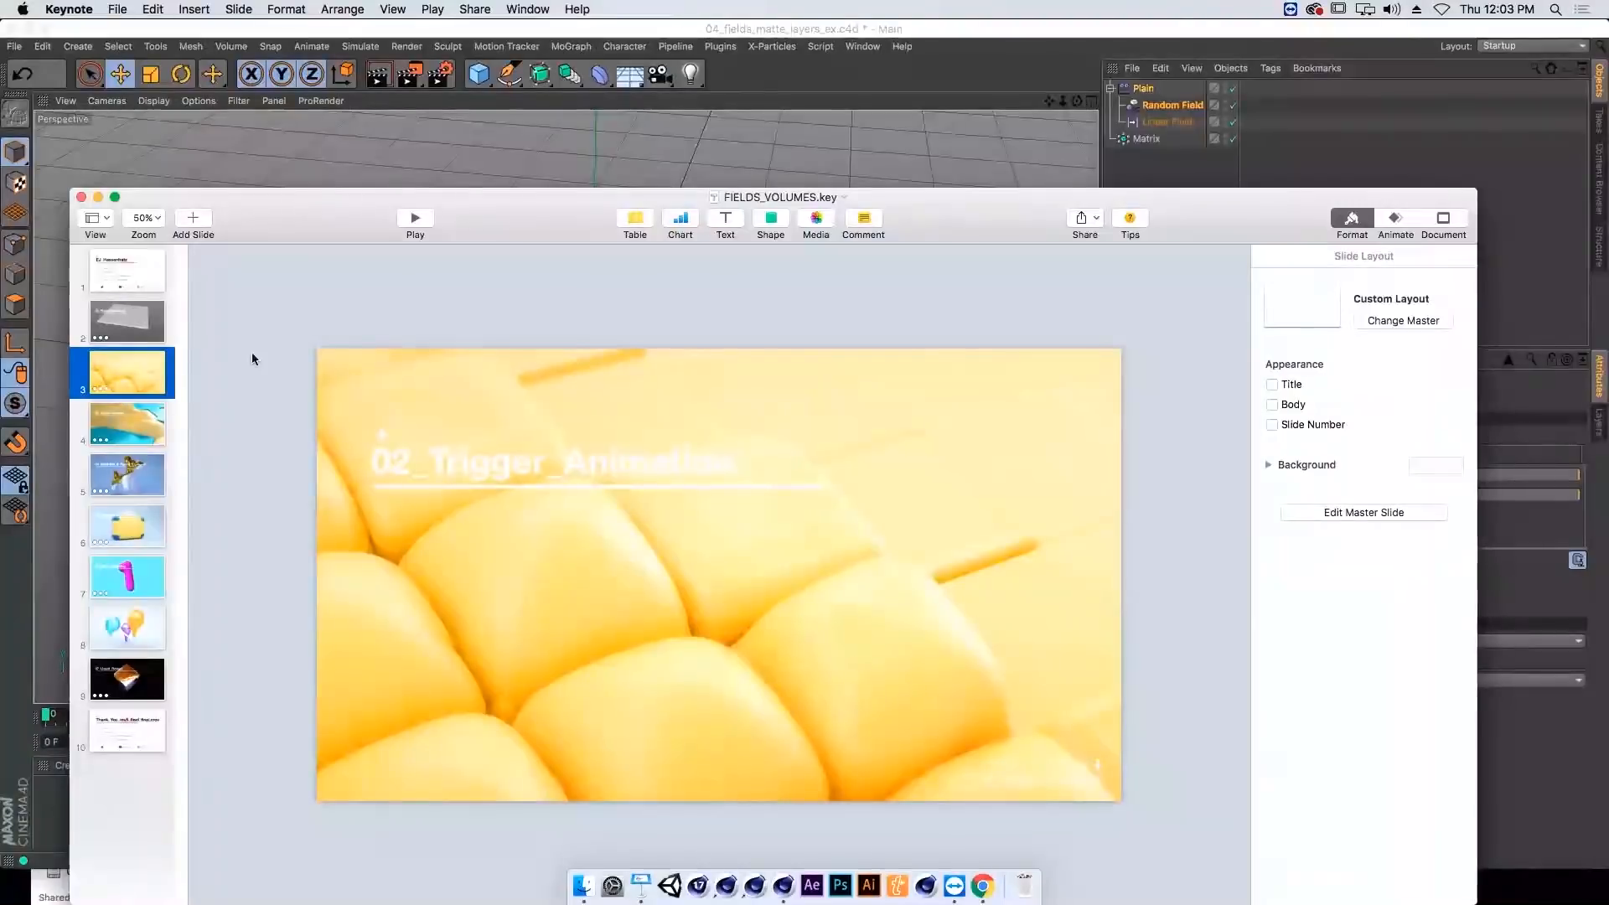
click(414, 220)
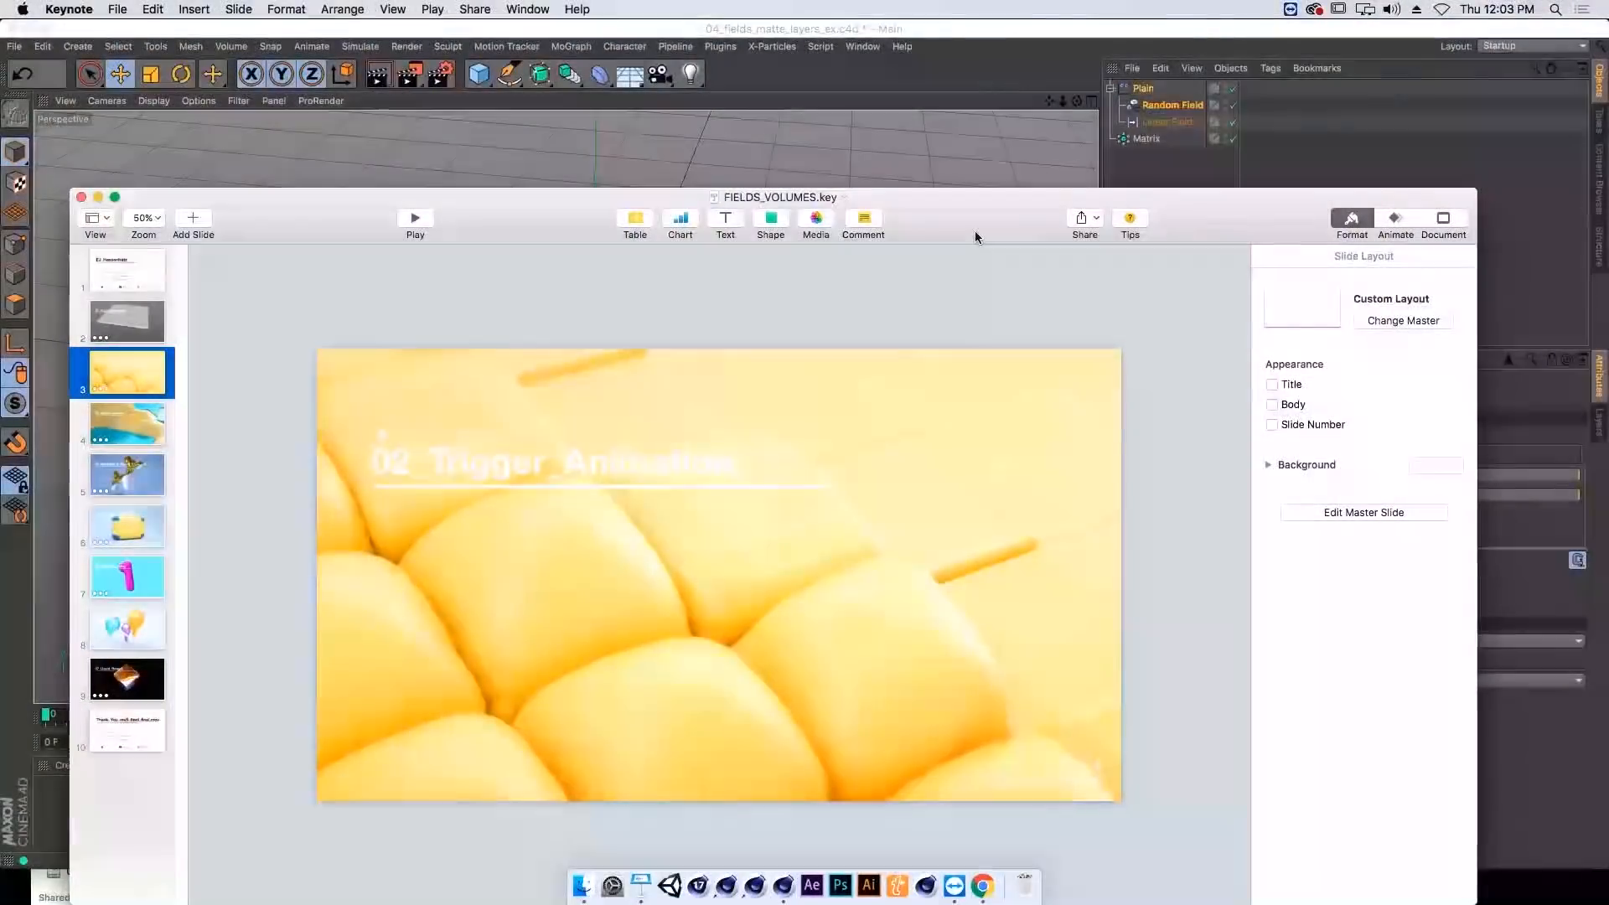
click(988, 167)
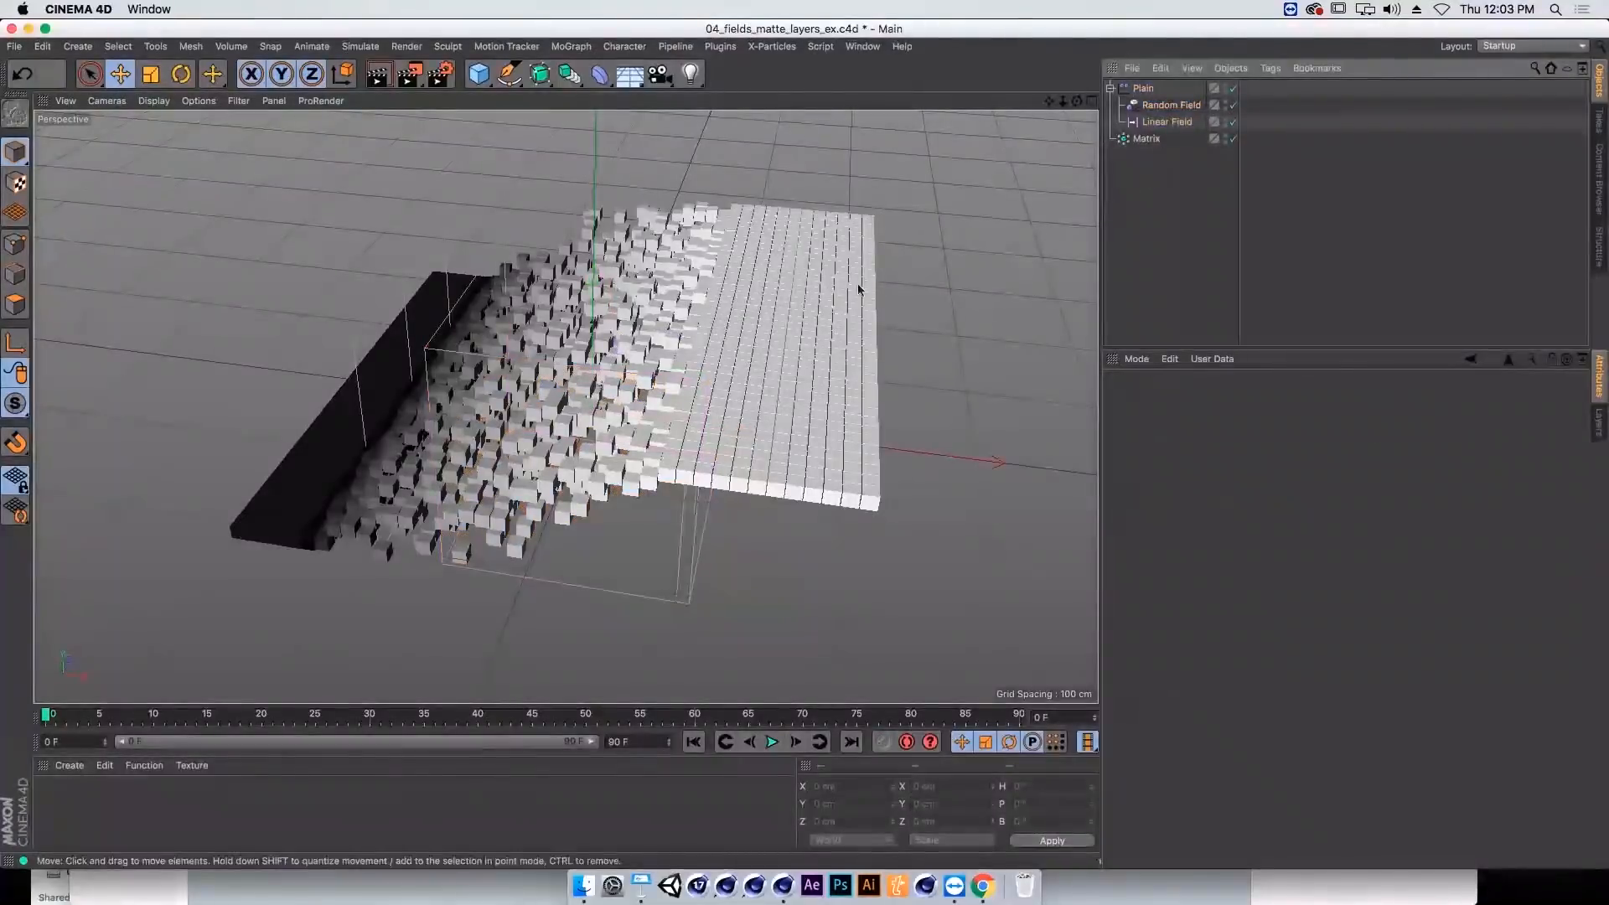
Step: Switch to Finder and open 04_Time_Offset_Clone_Animation.c4d from the 02_TRIGGER_ANIMATION folder
click(584, 885)
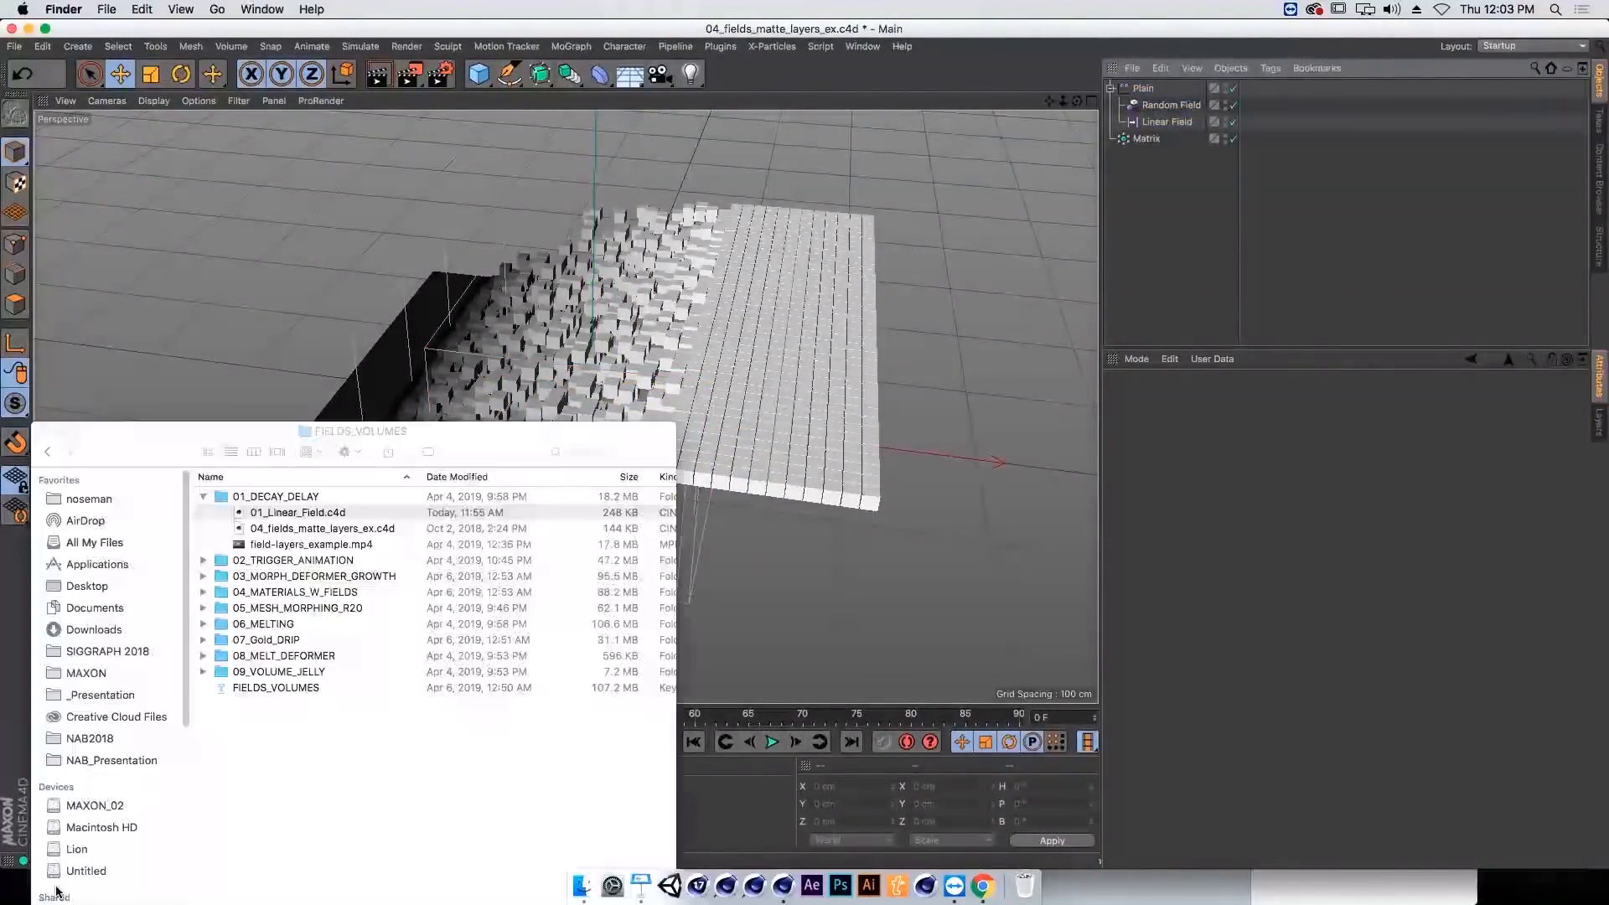
click(203, 561)
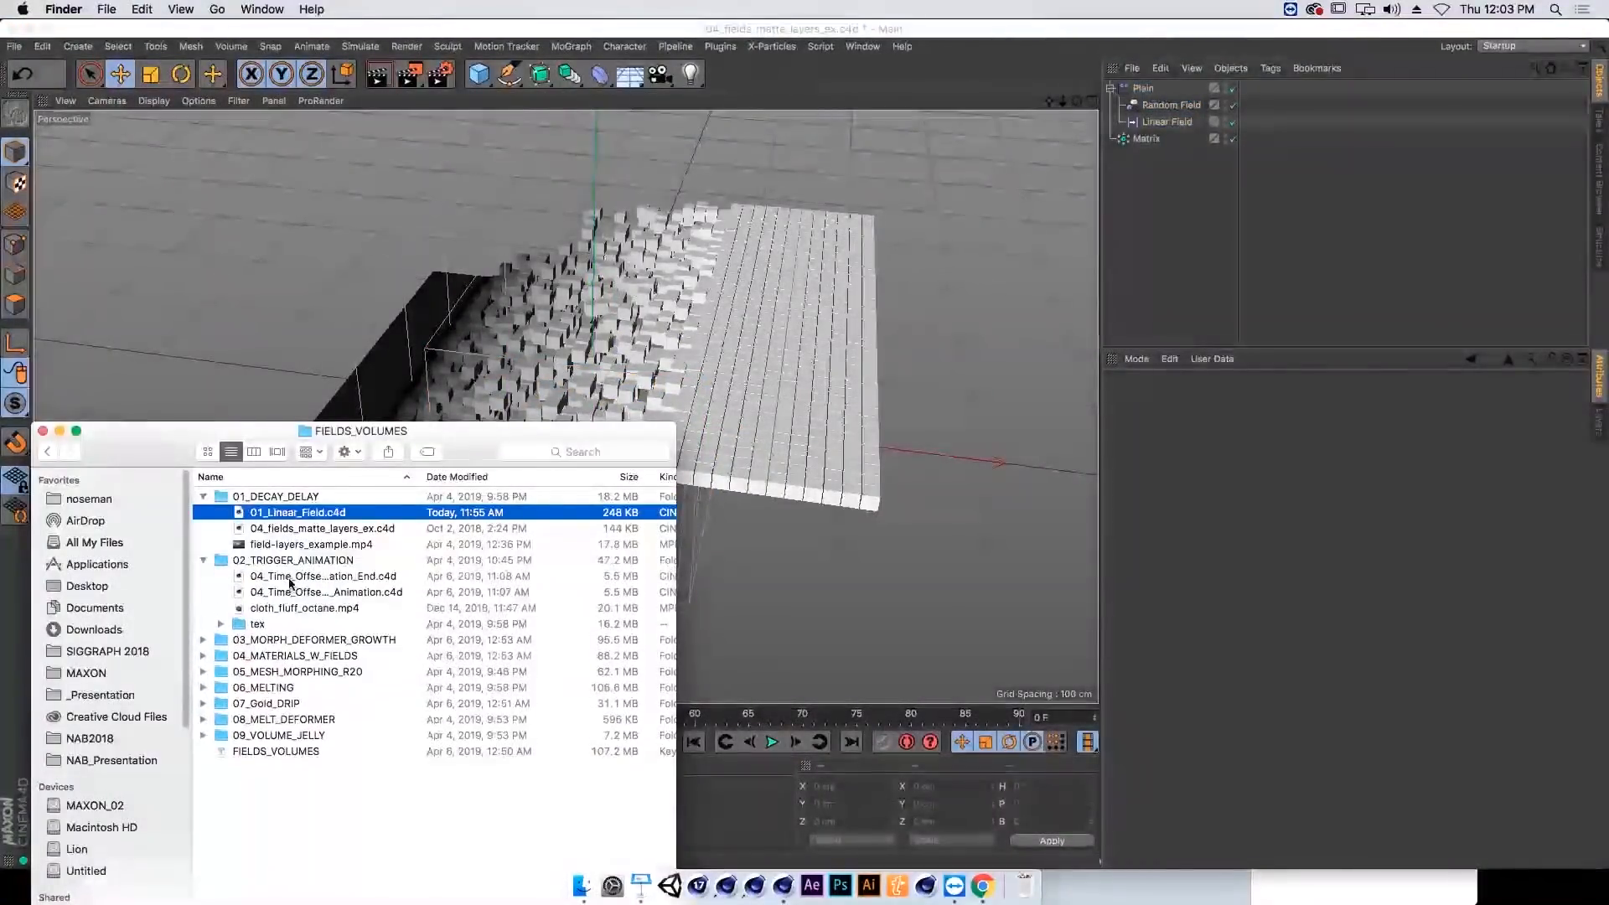
double_click(358, 592)
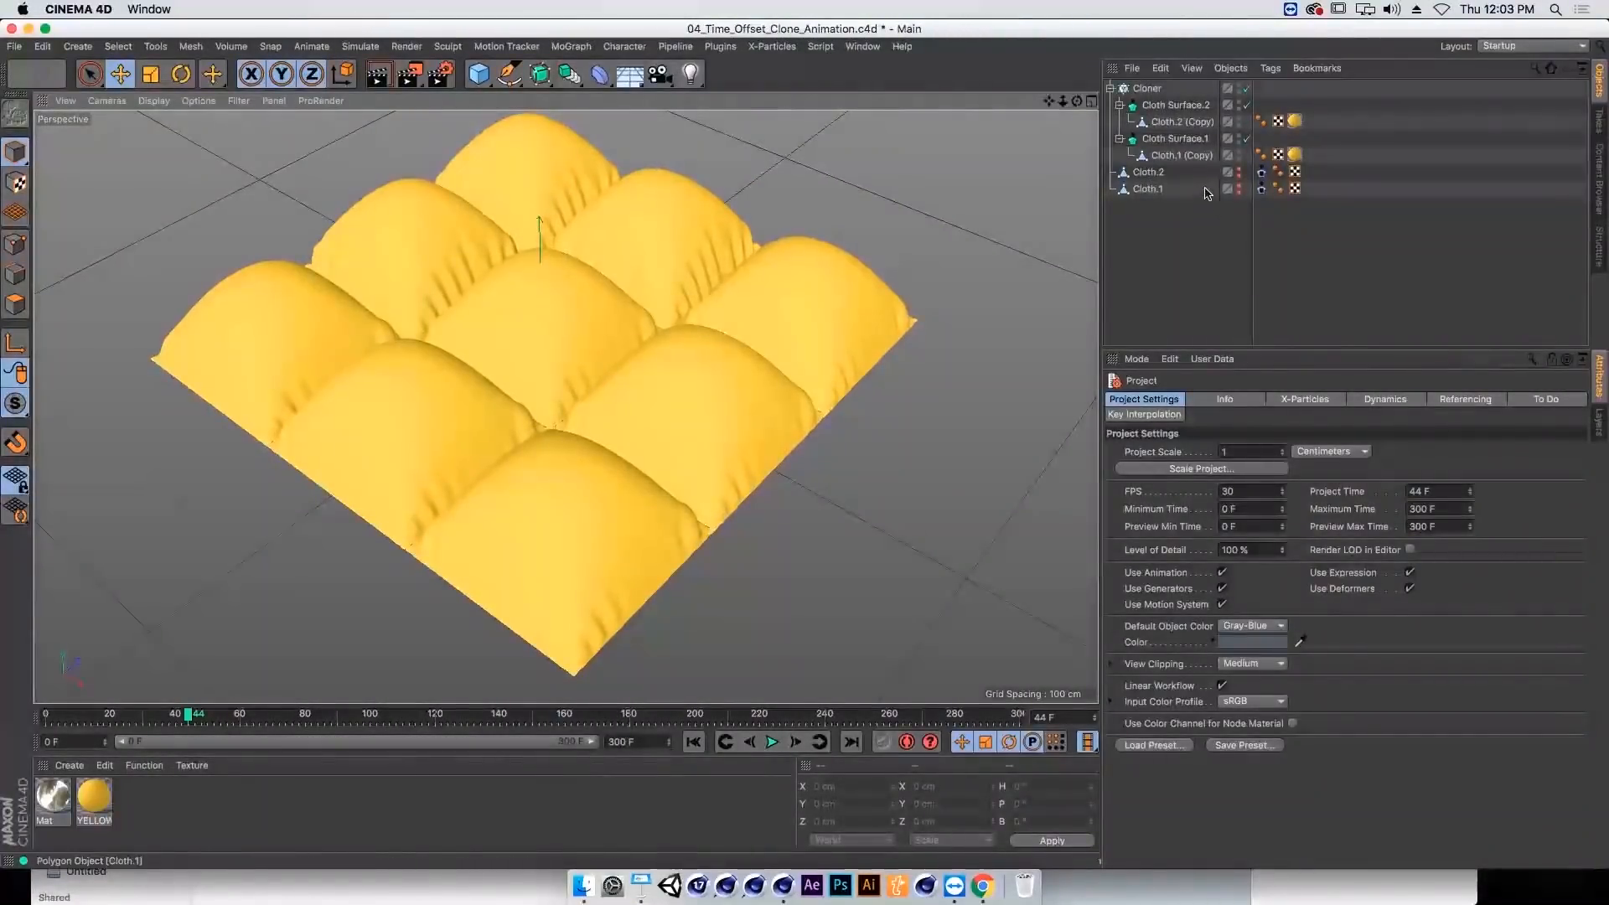
Step: Play the inflating cloth animation from frame 0 and stop the playback
click(693, 741)
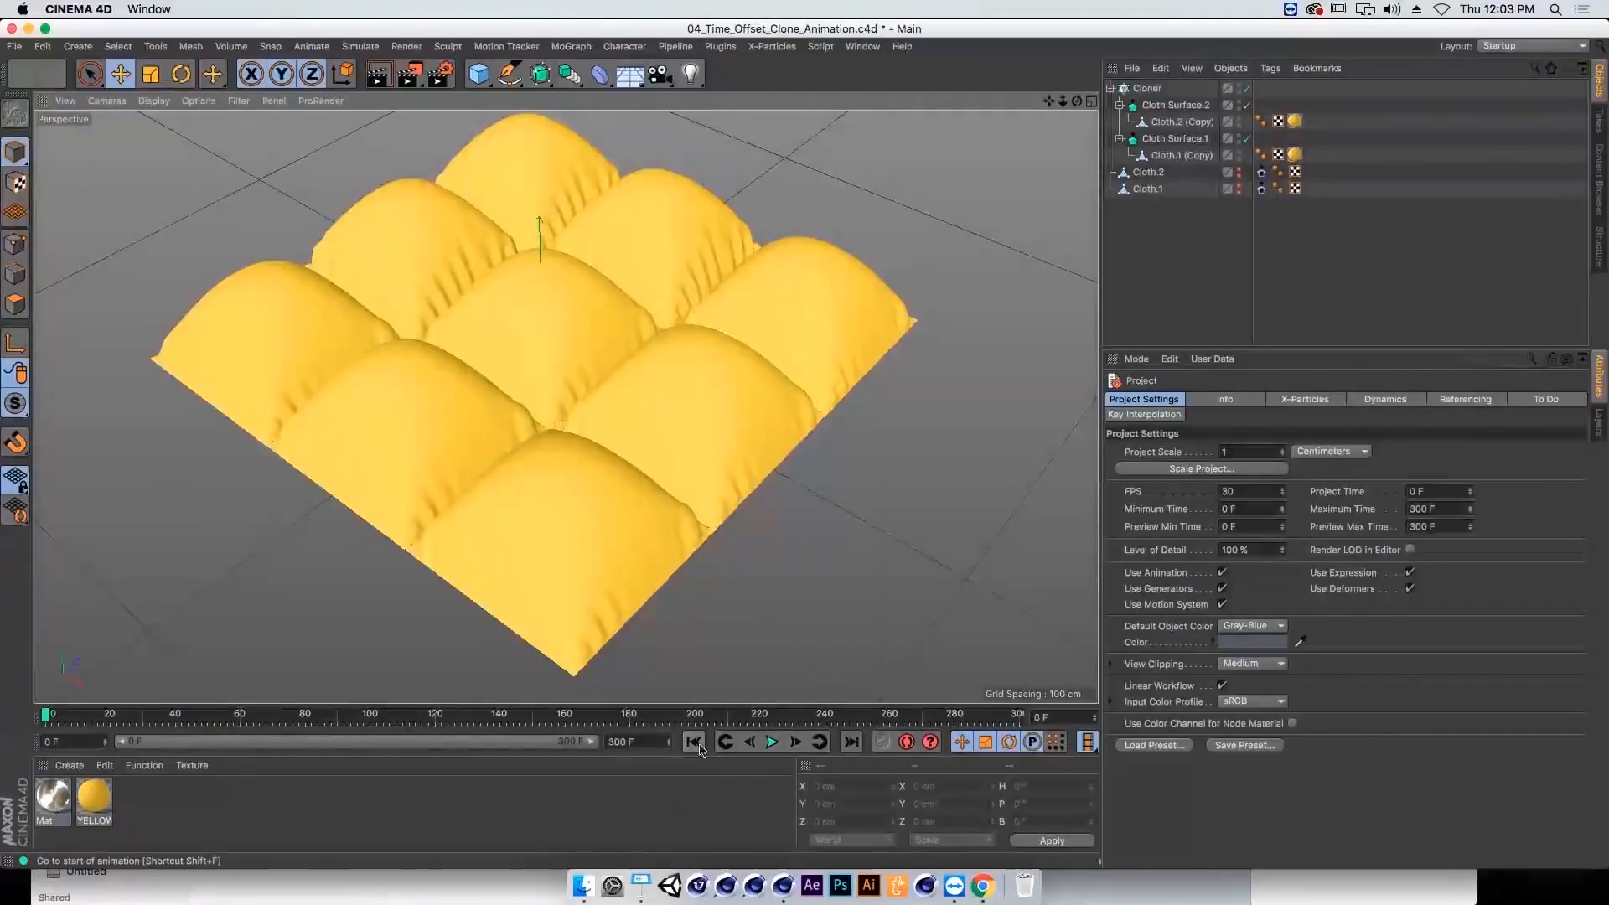
click(772, 742)
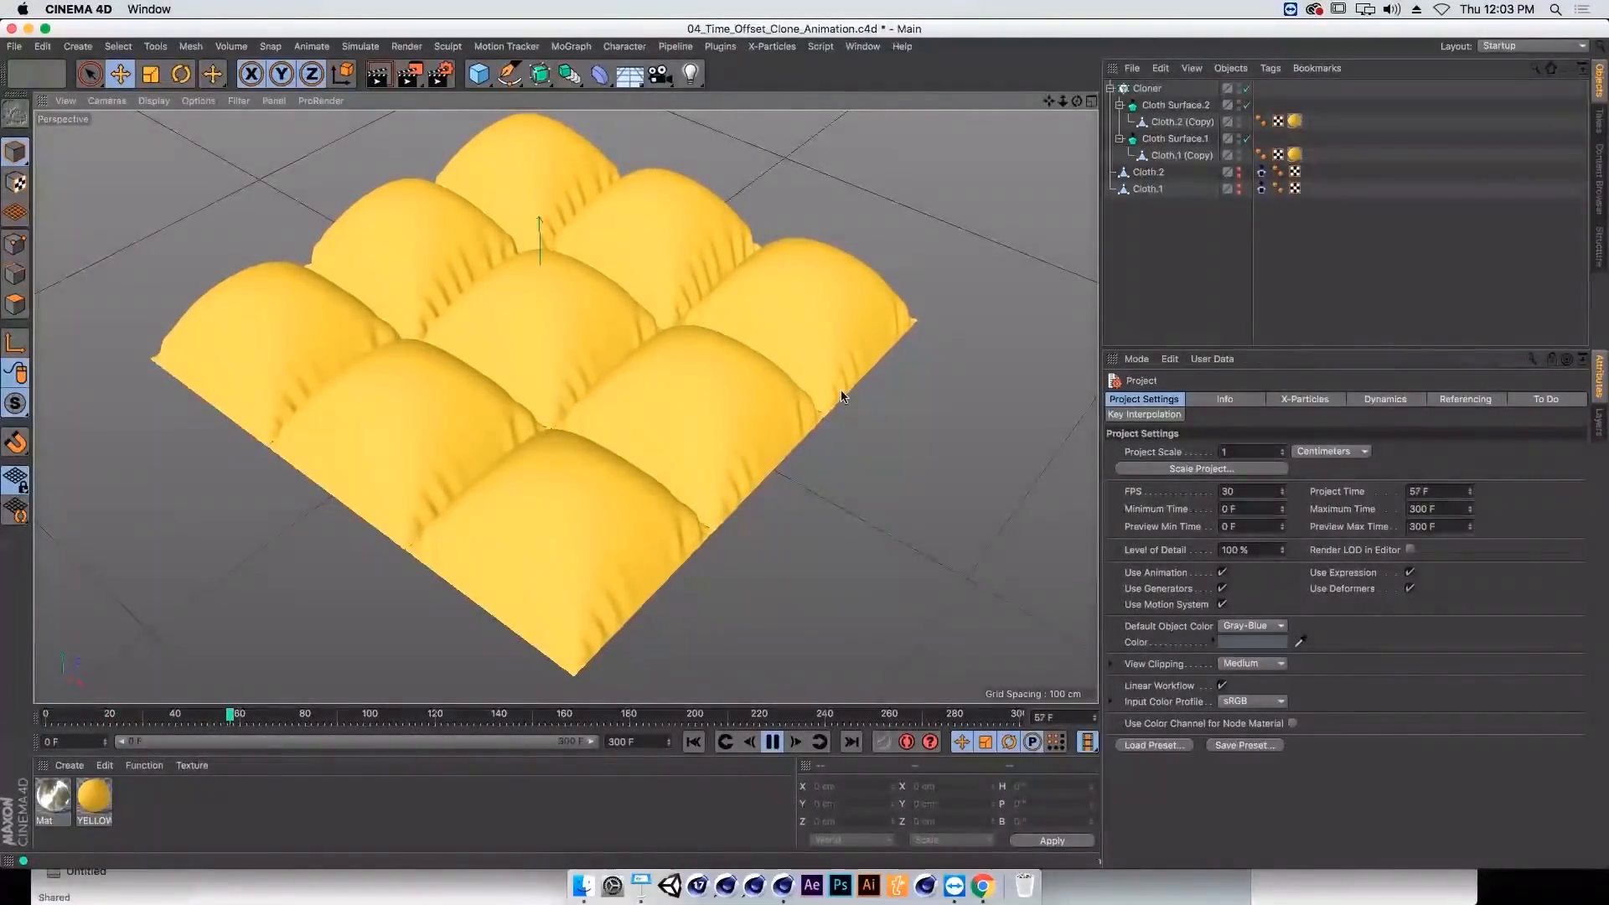
key(F8)
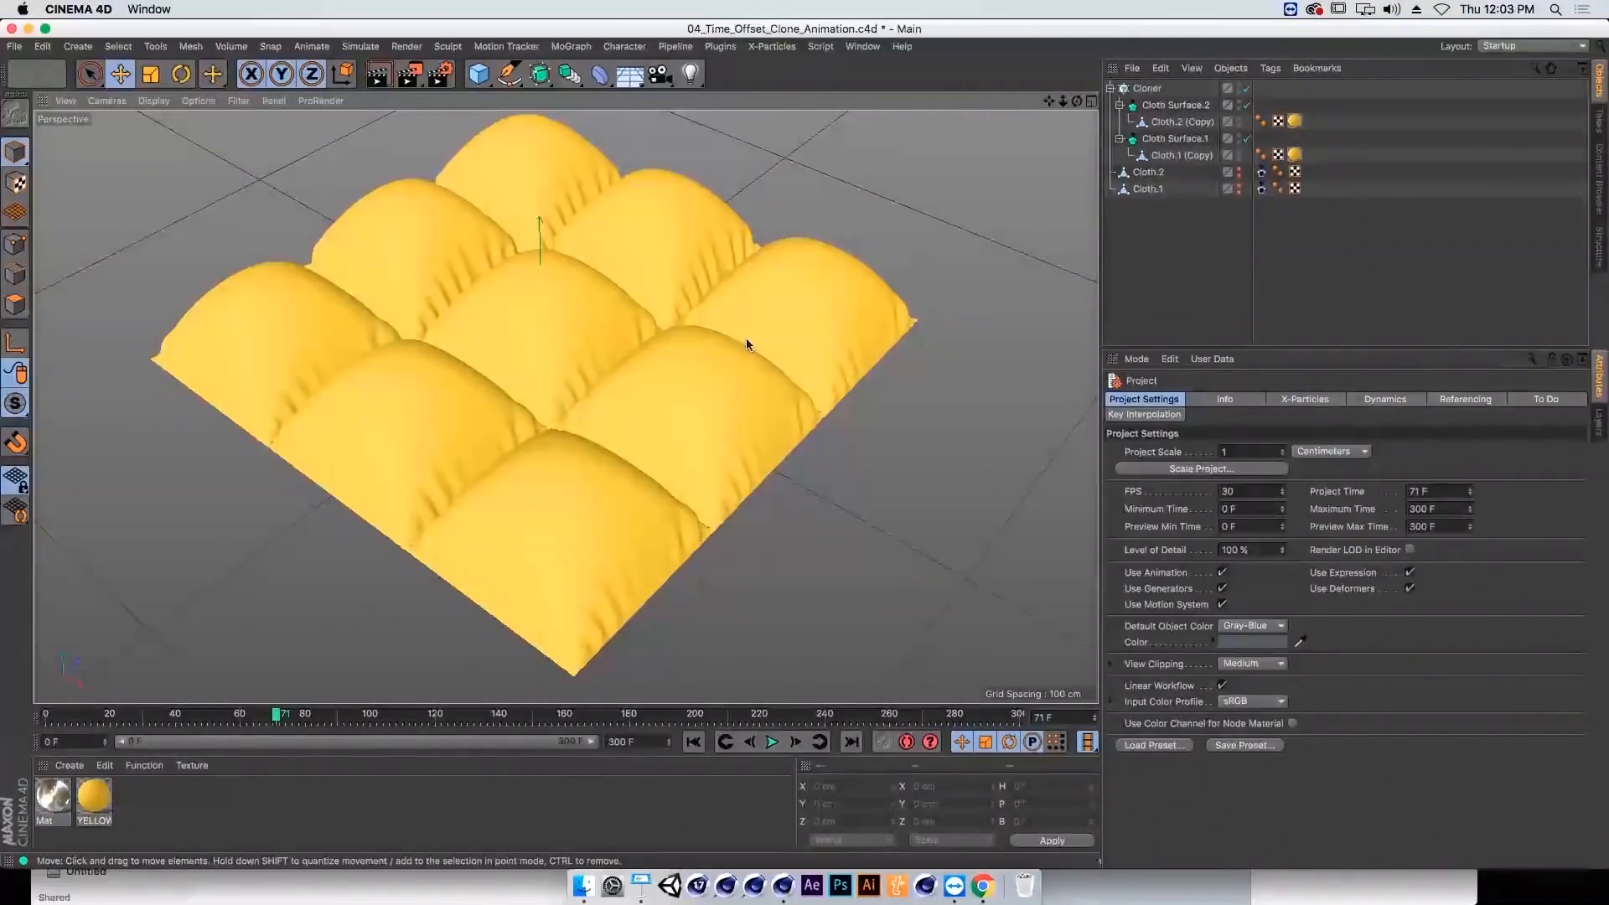
Step: Review the Cloner's object properties and replay the cloned cloth animation from the start
click(1150, 91)
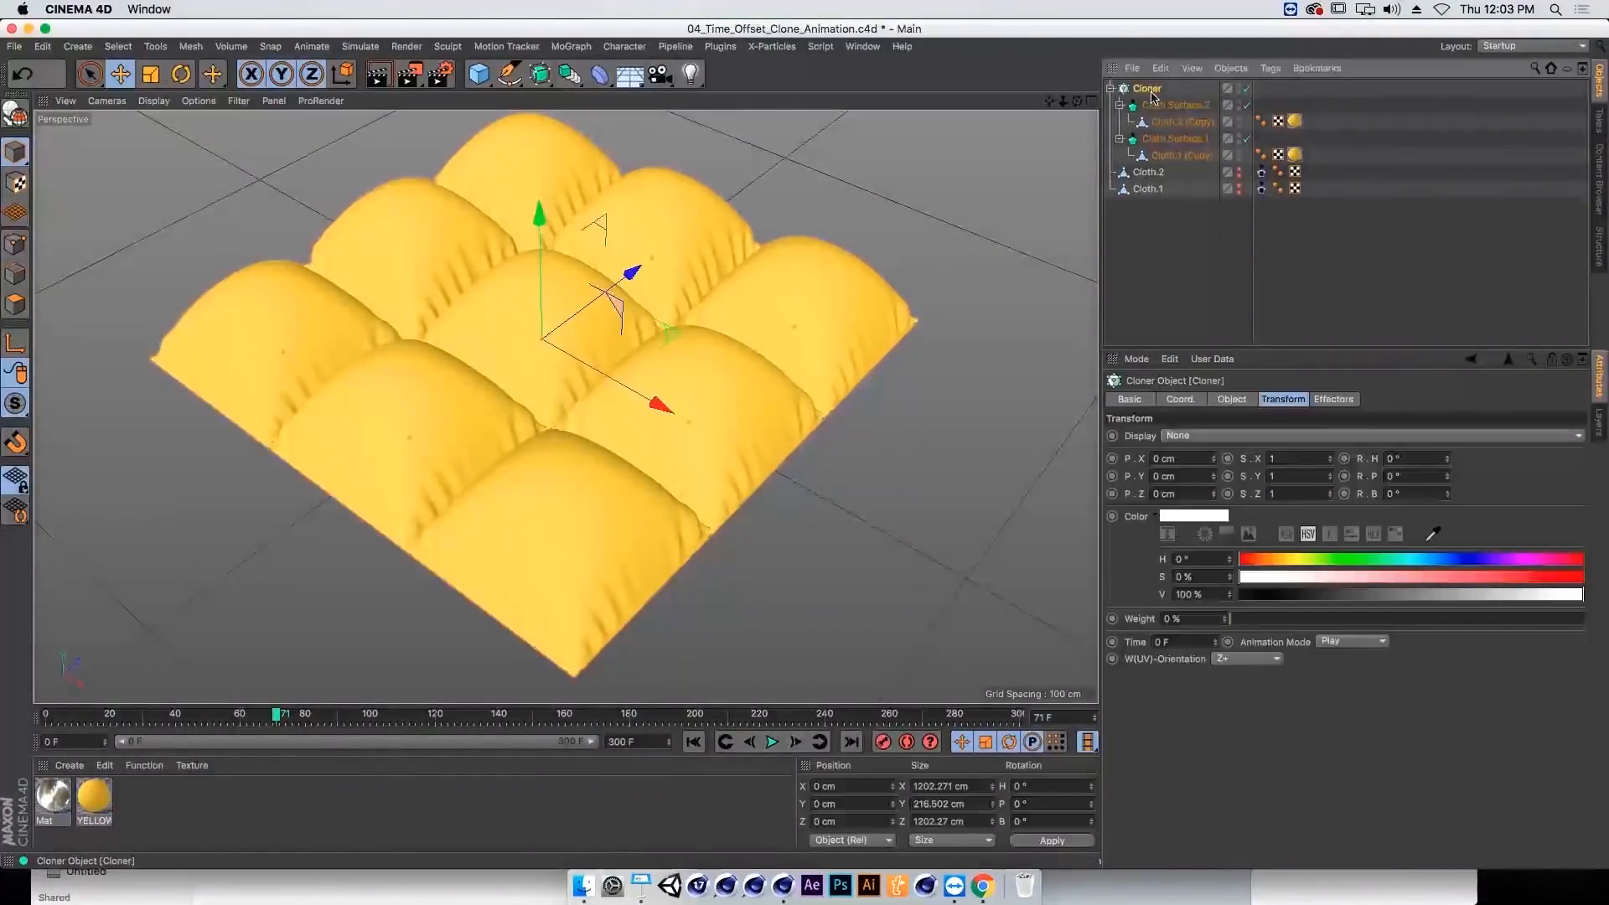
click(1231, 400)
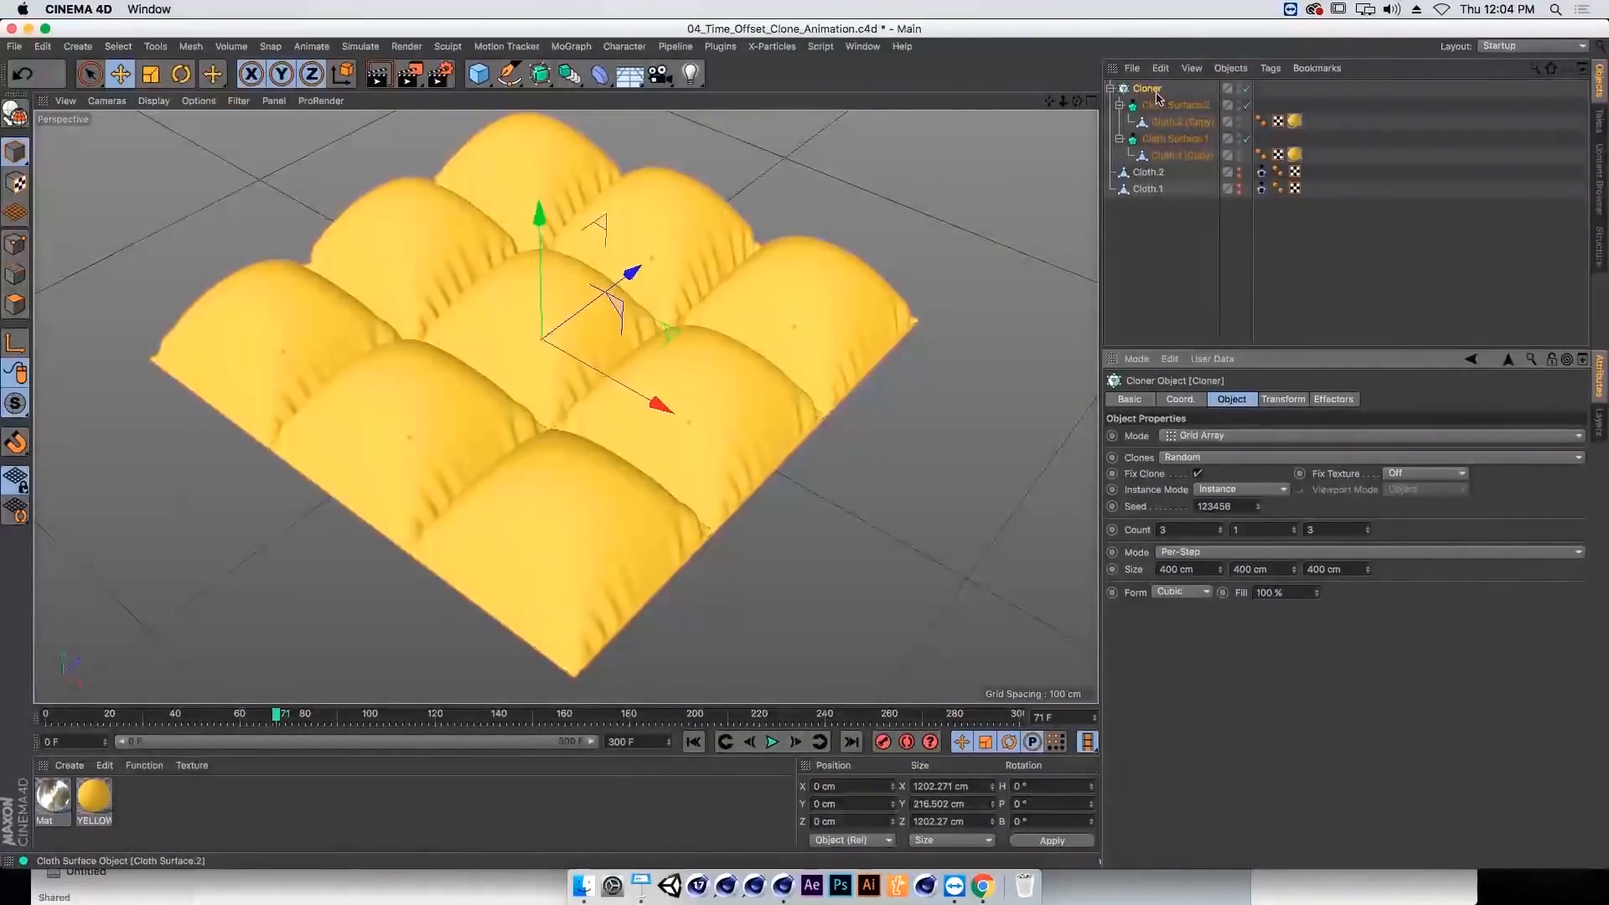
click(693, 742)
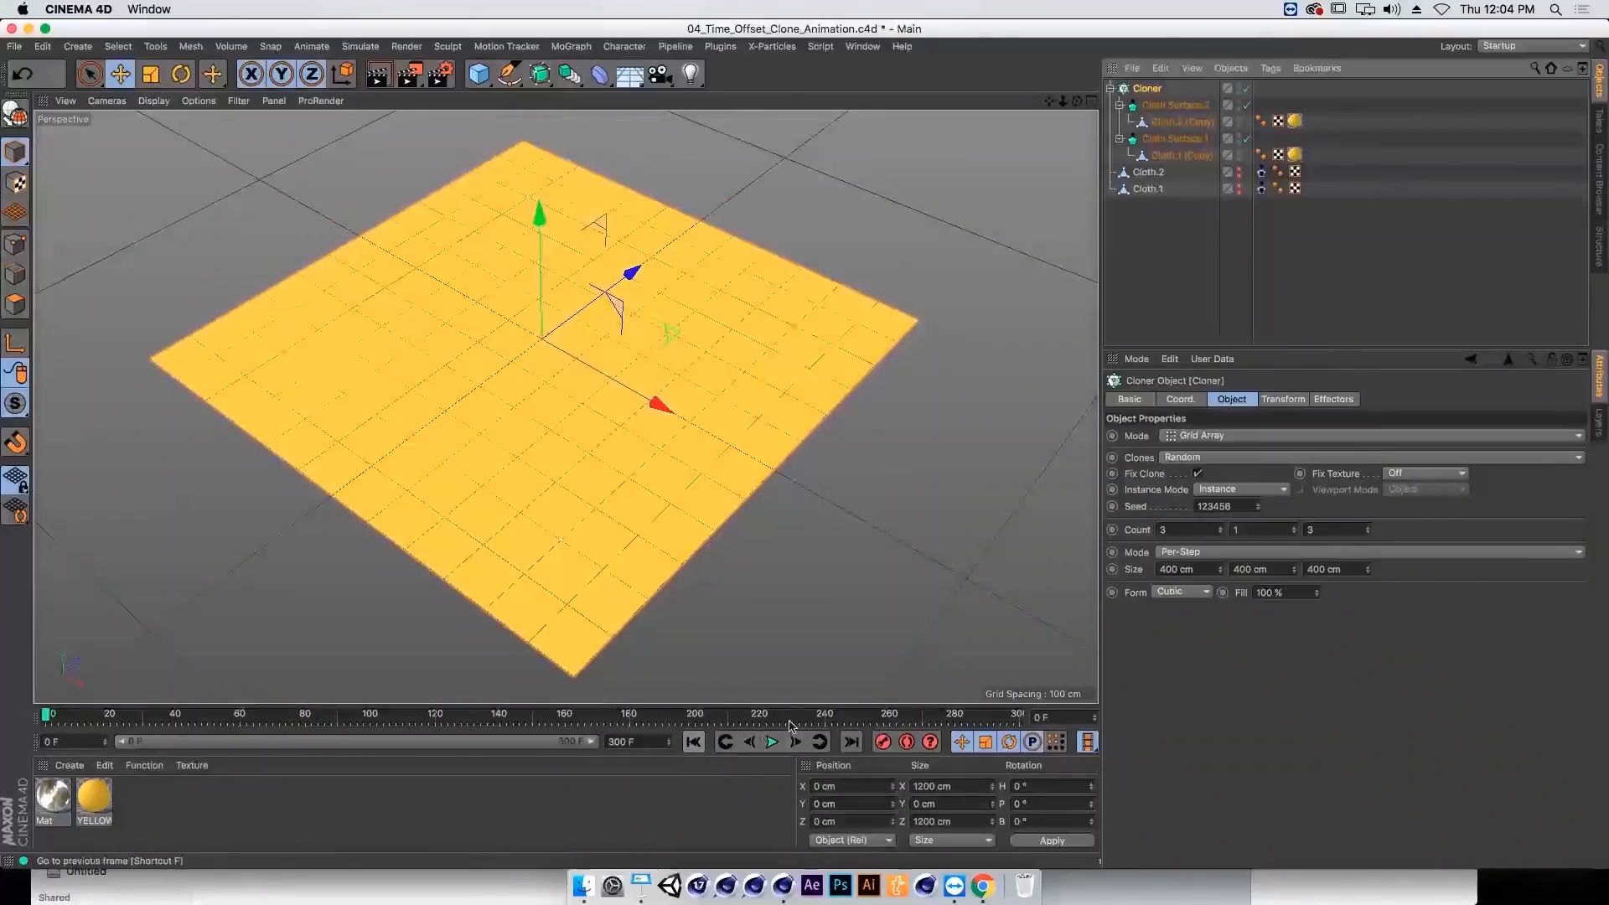
click(771, 742)
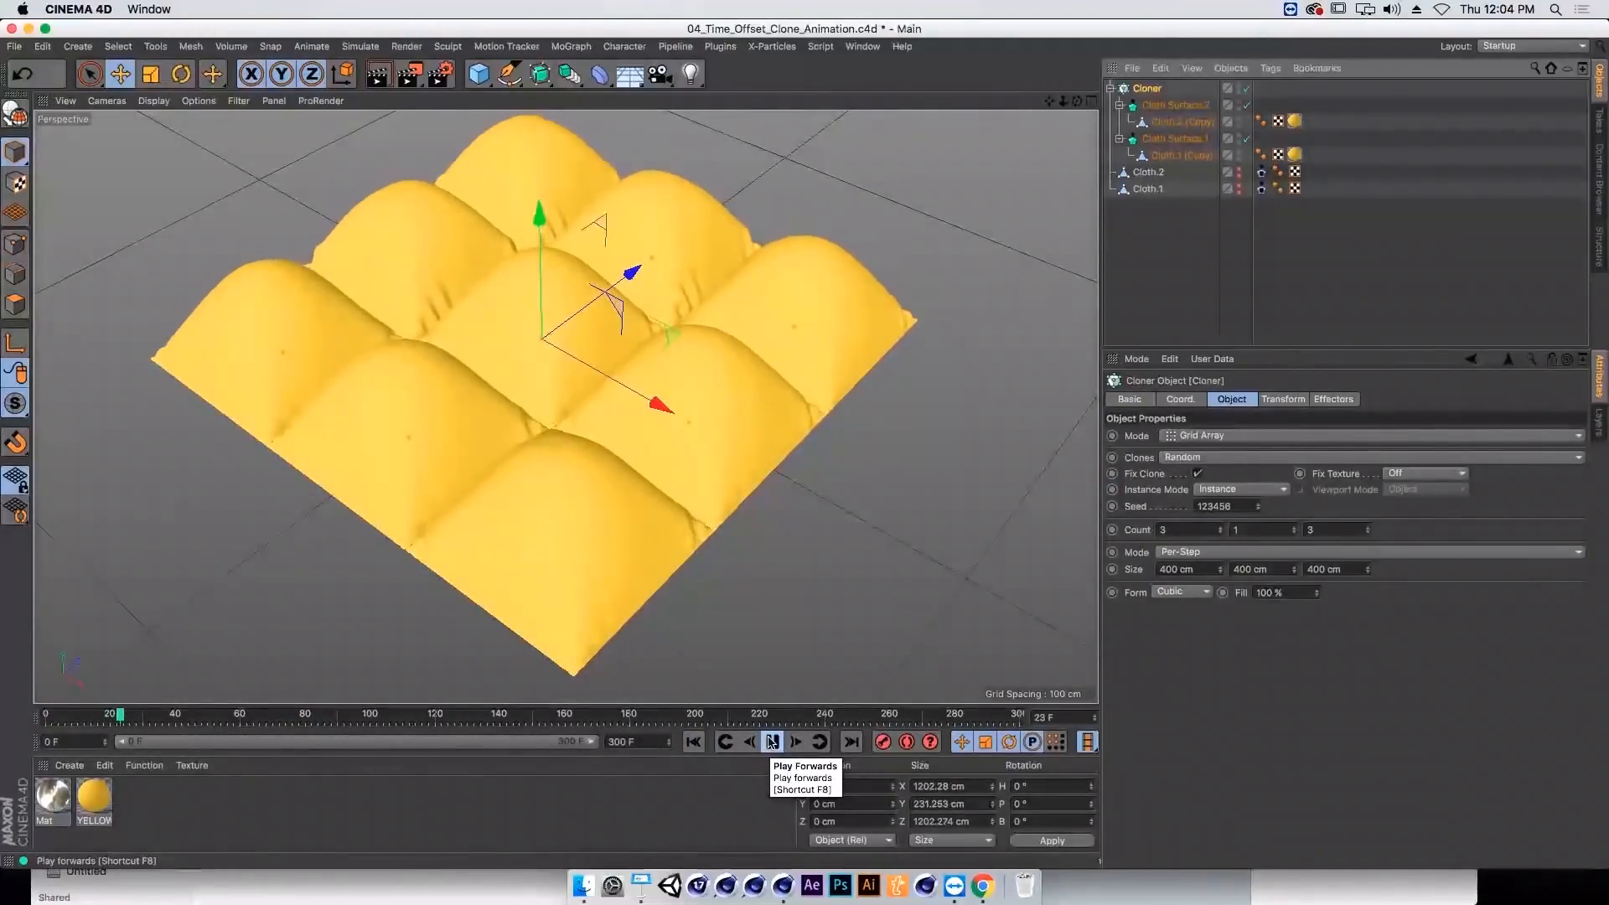
click(771, 742)
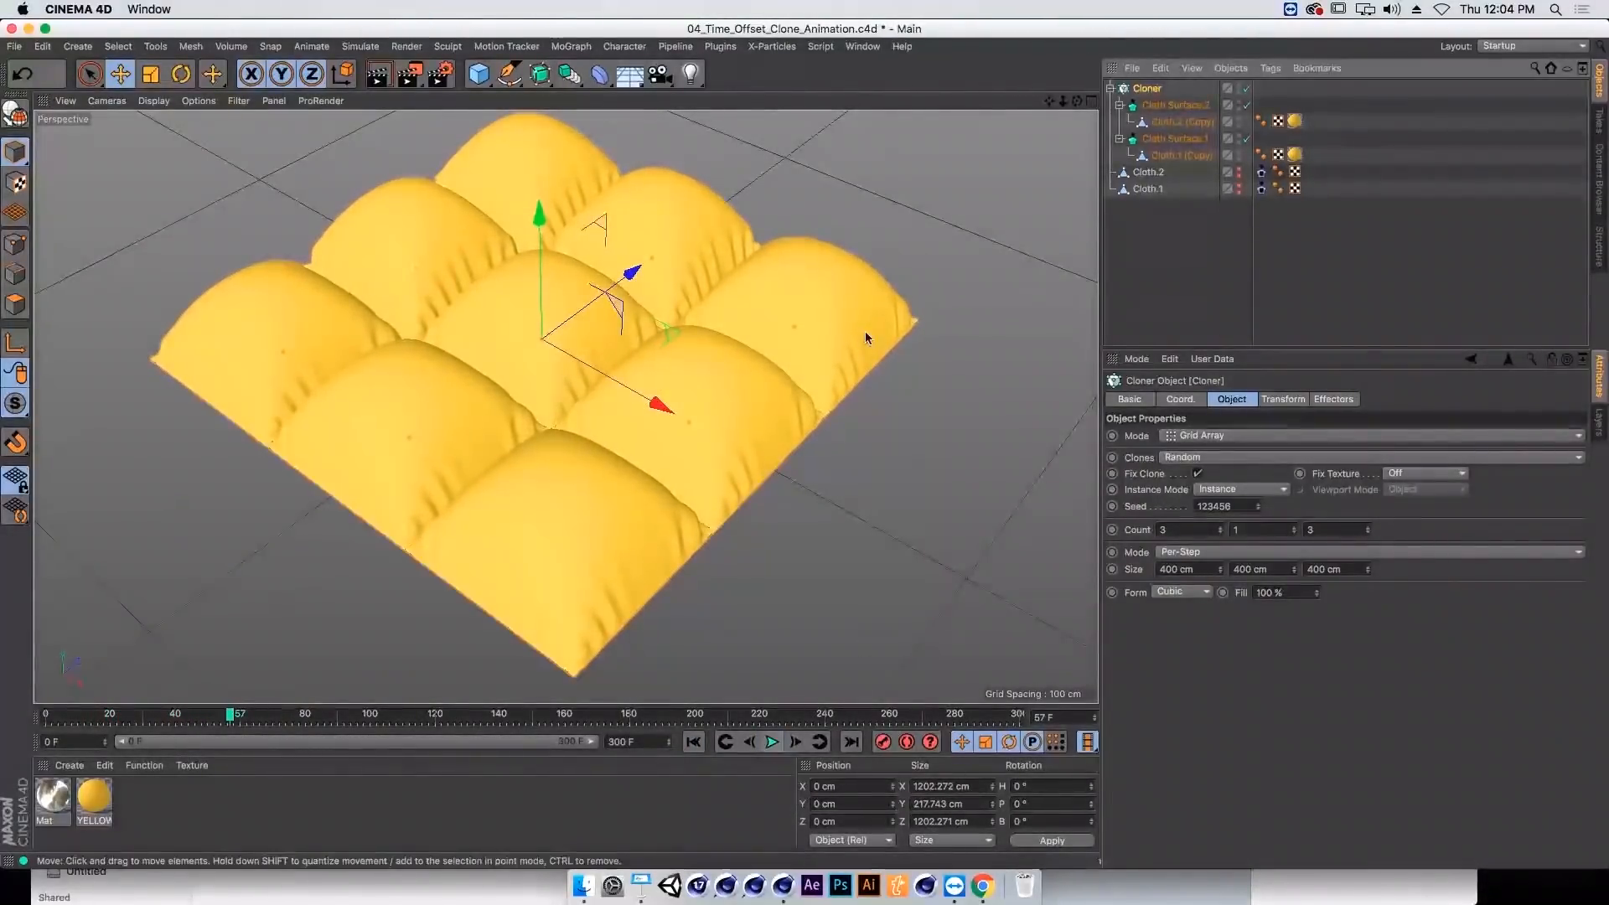
Step: Open the Timeline's Dope Sheet and expand Cloth.1 (Copy) to inspect its PLA keyframe track
click(873, 48)
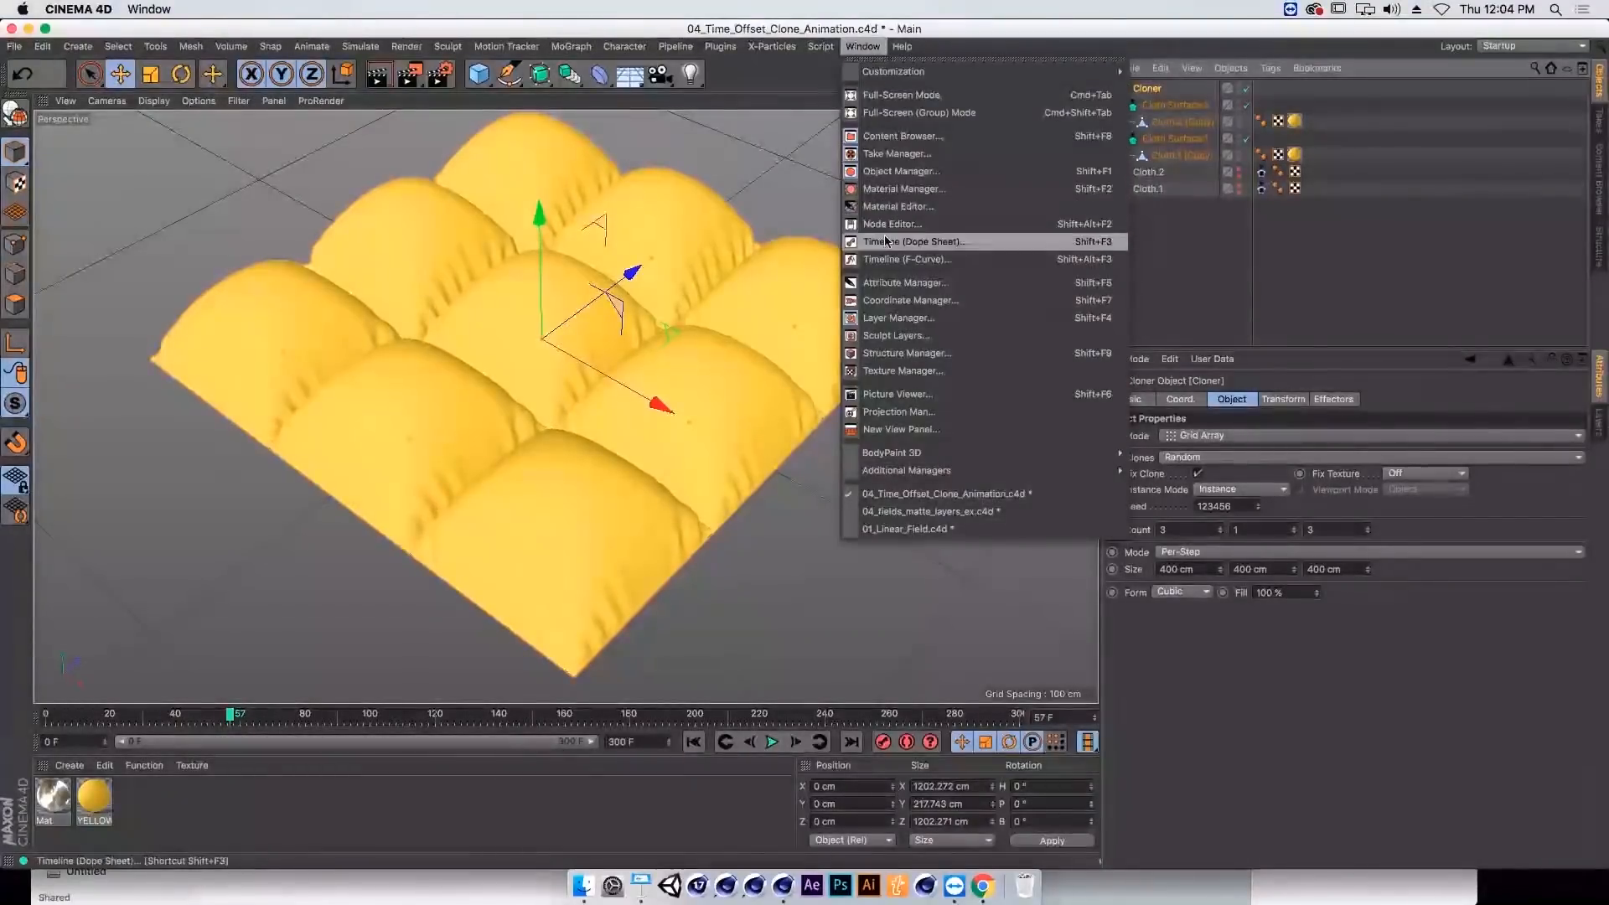
click(922, 242)
drag(898, 227, 551, 179)
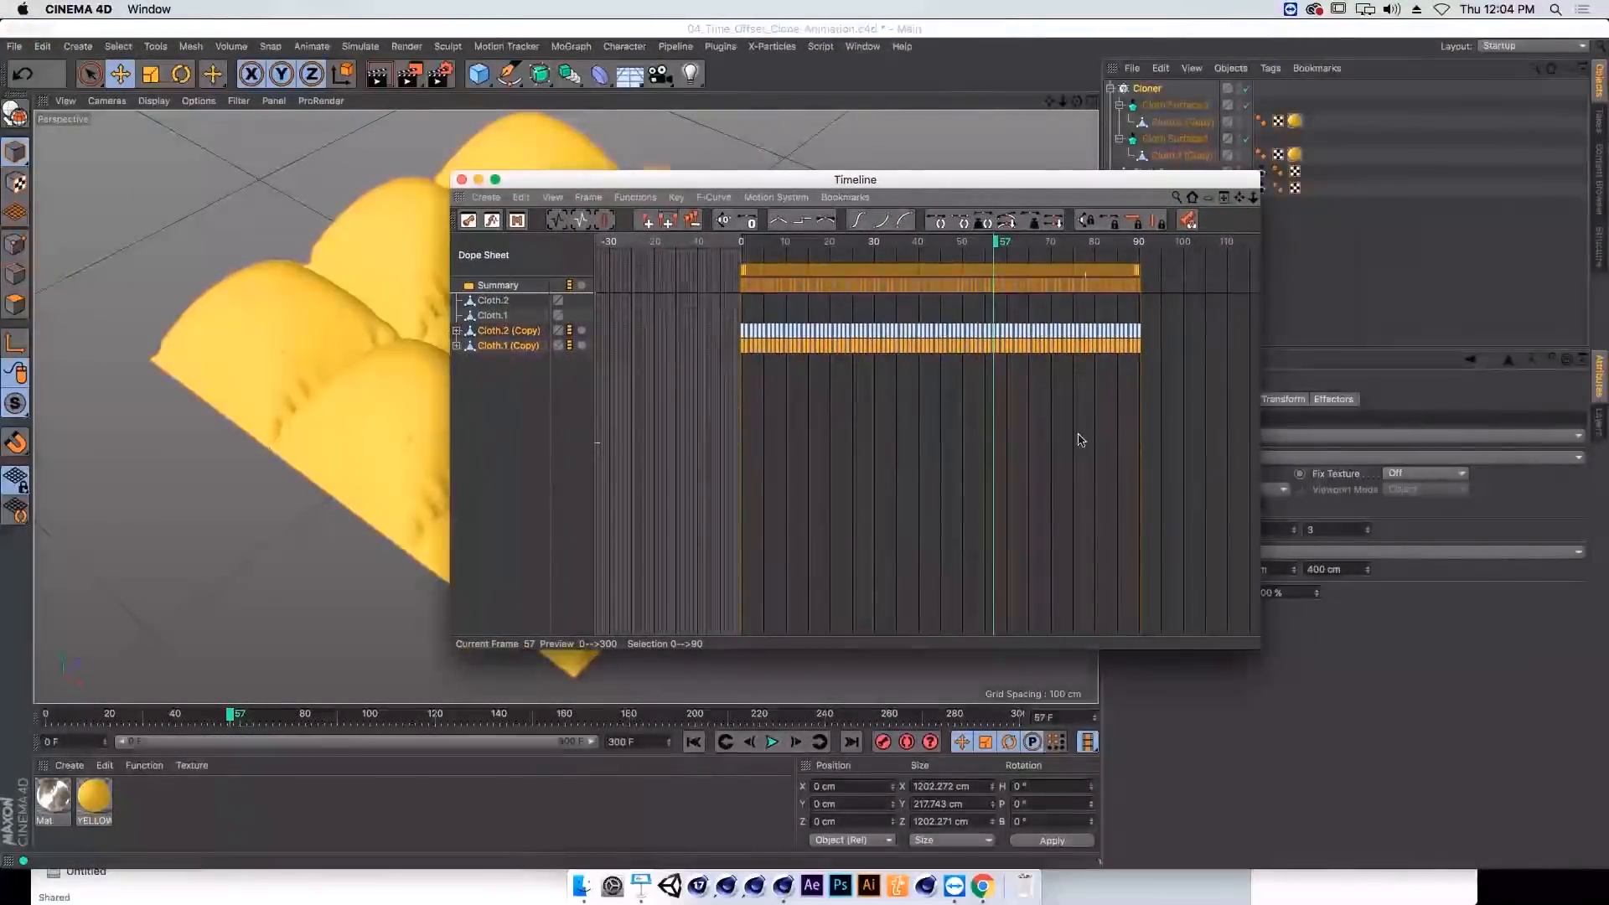
click(455, 345)
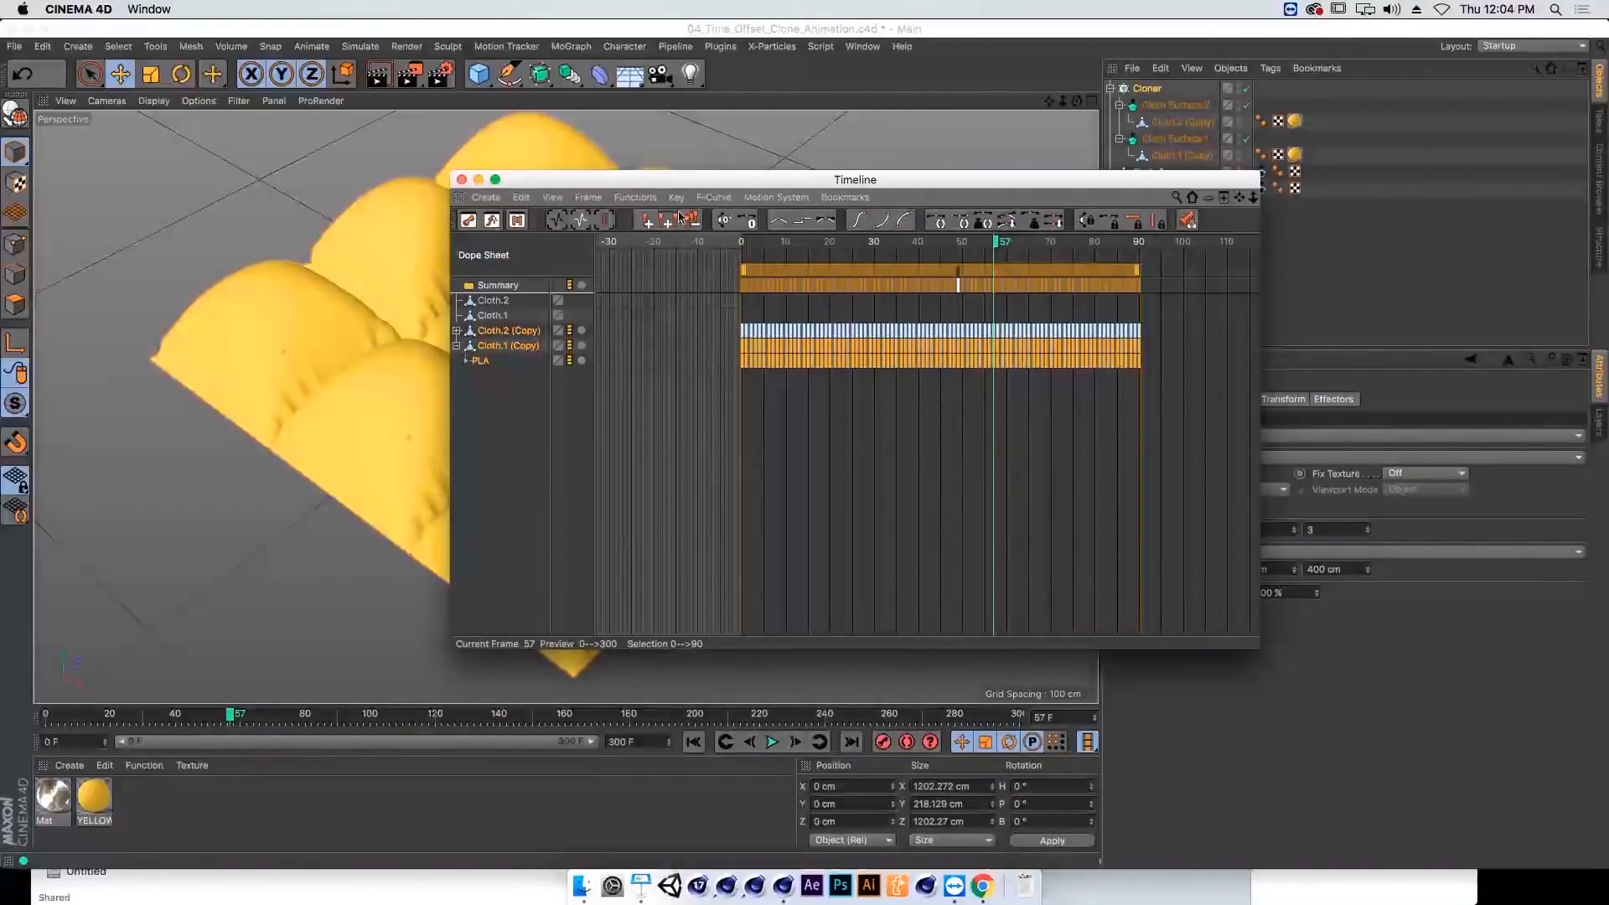
Step: Close the Timeline and set the Cloner's Transform animation mode to Fixed
click(461, 179)
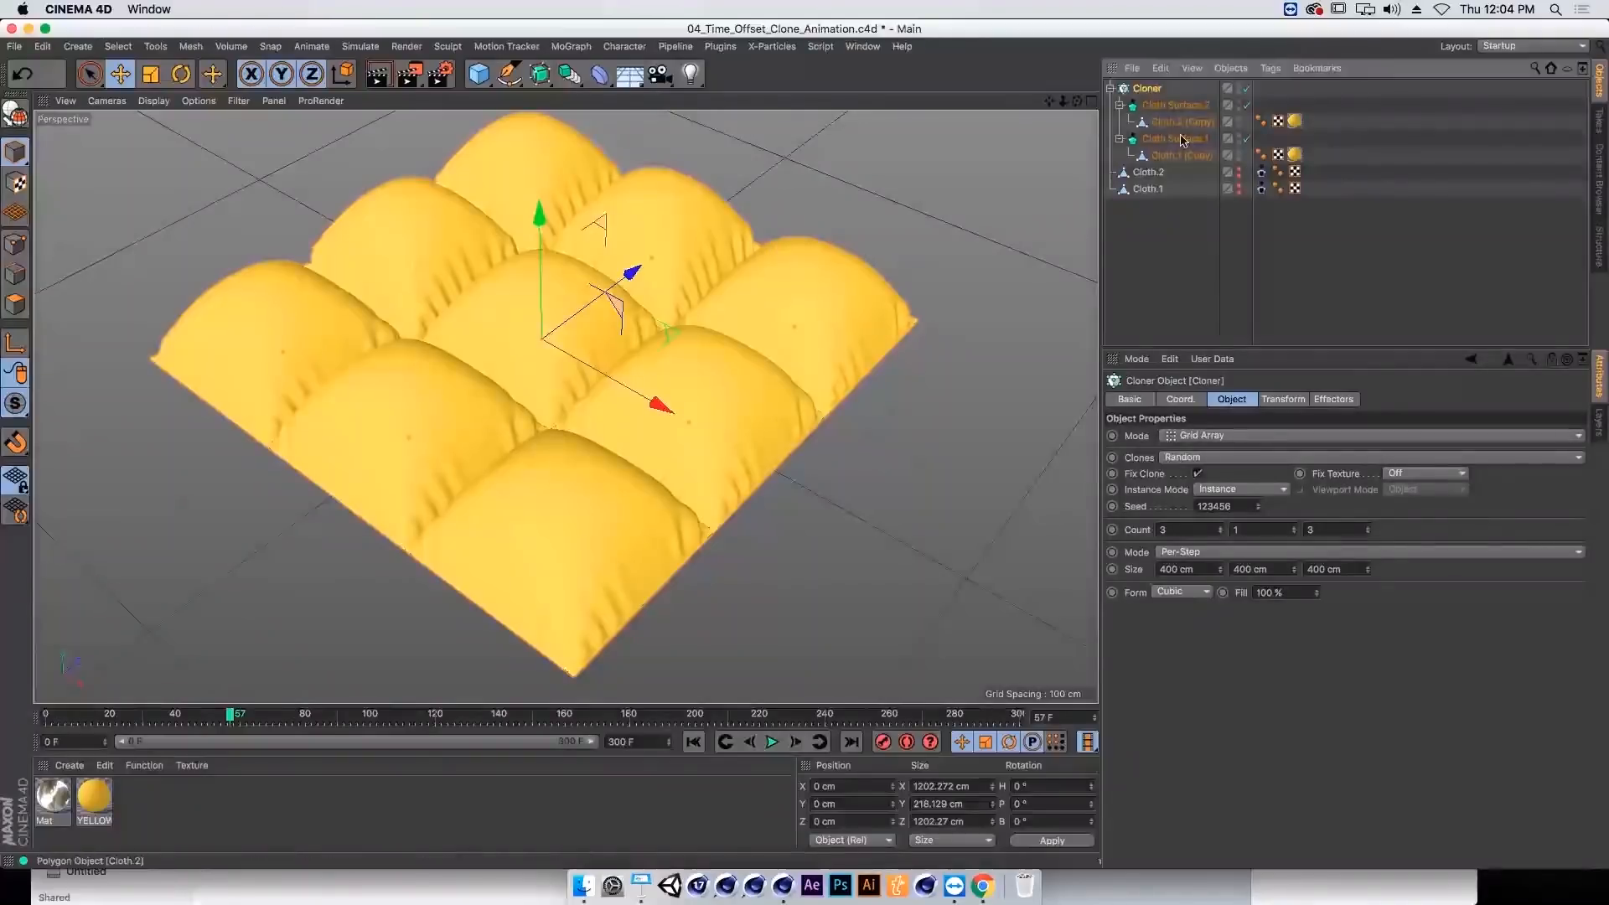
click(1204, 401)
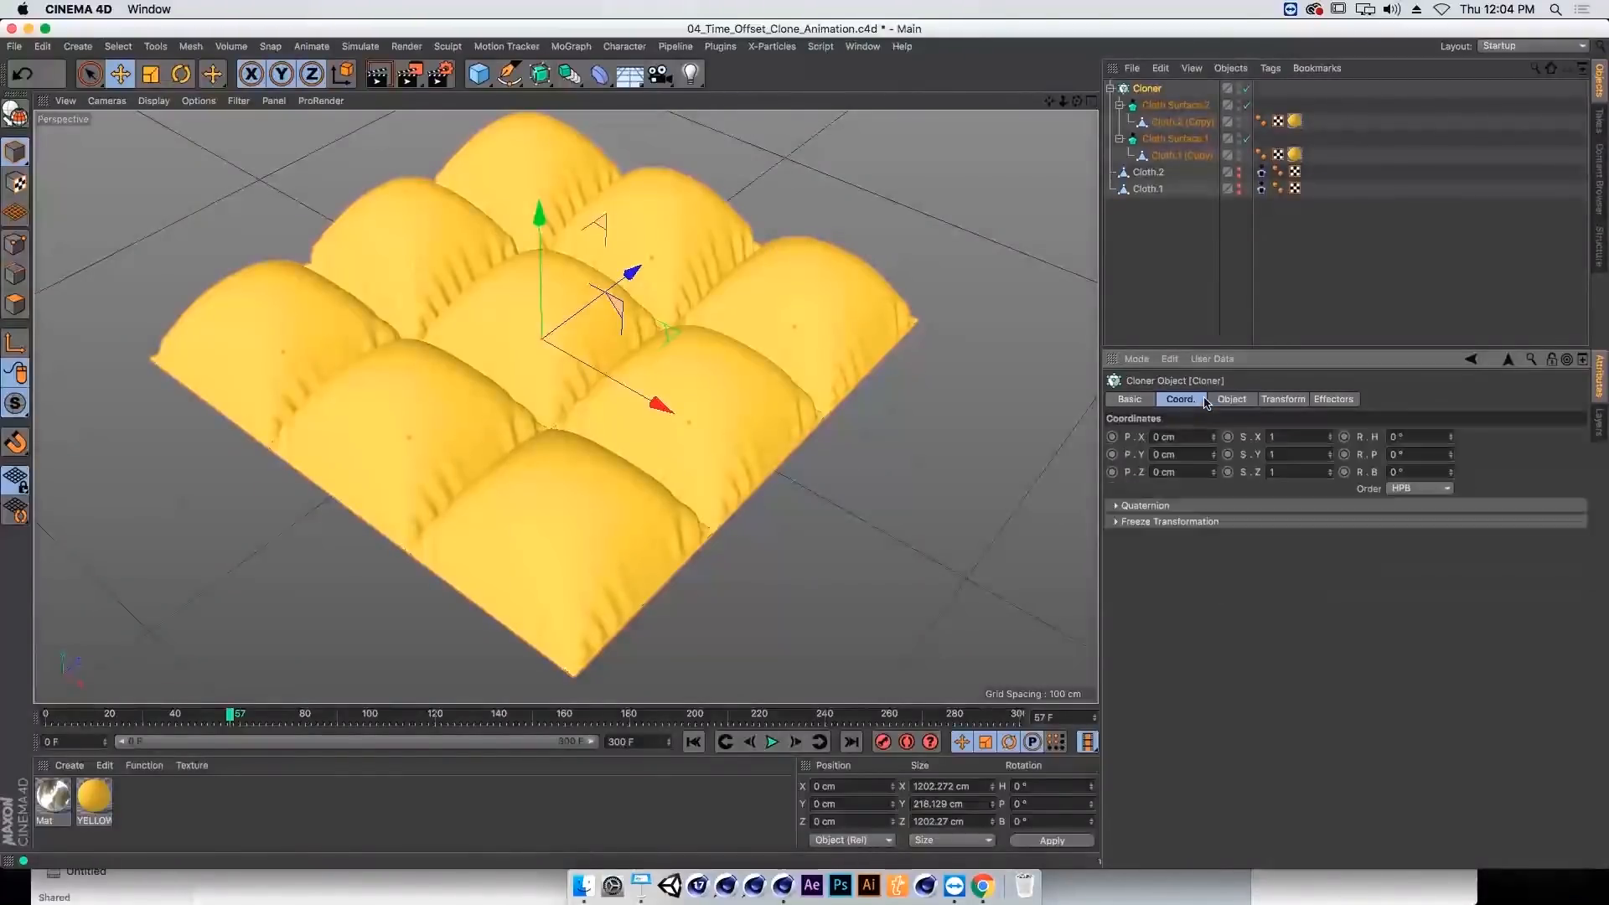
click(1236, 401)
click(1282, 399)
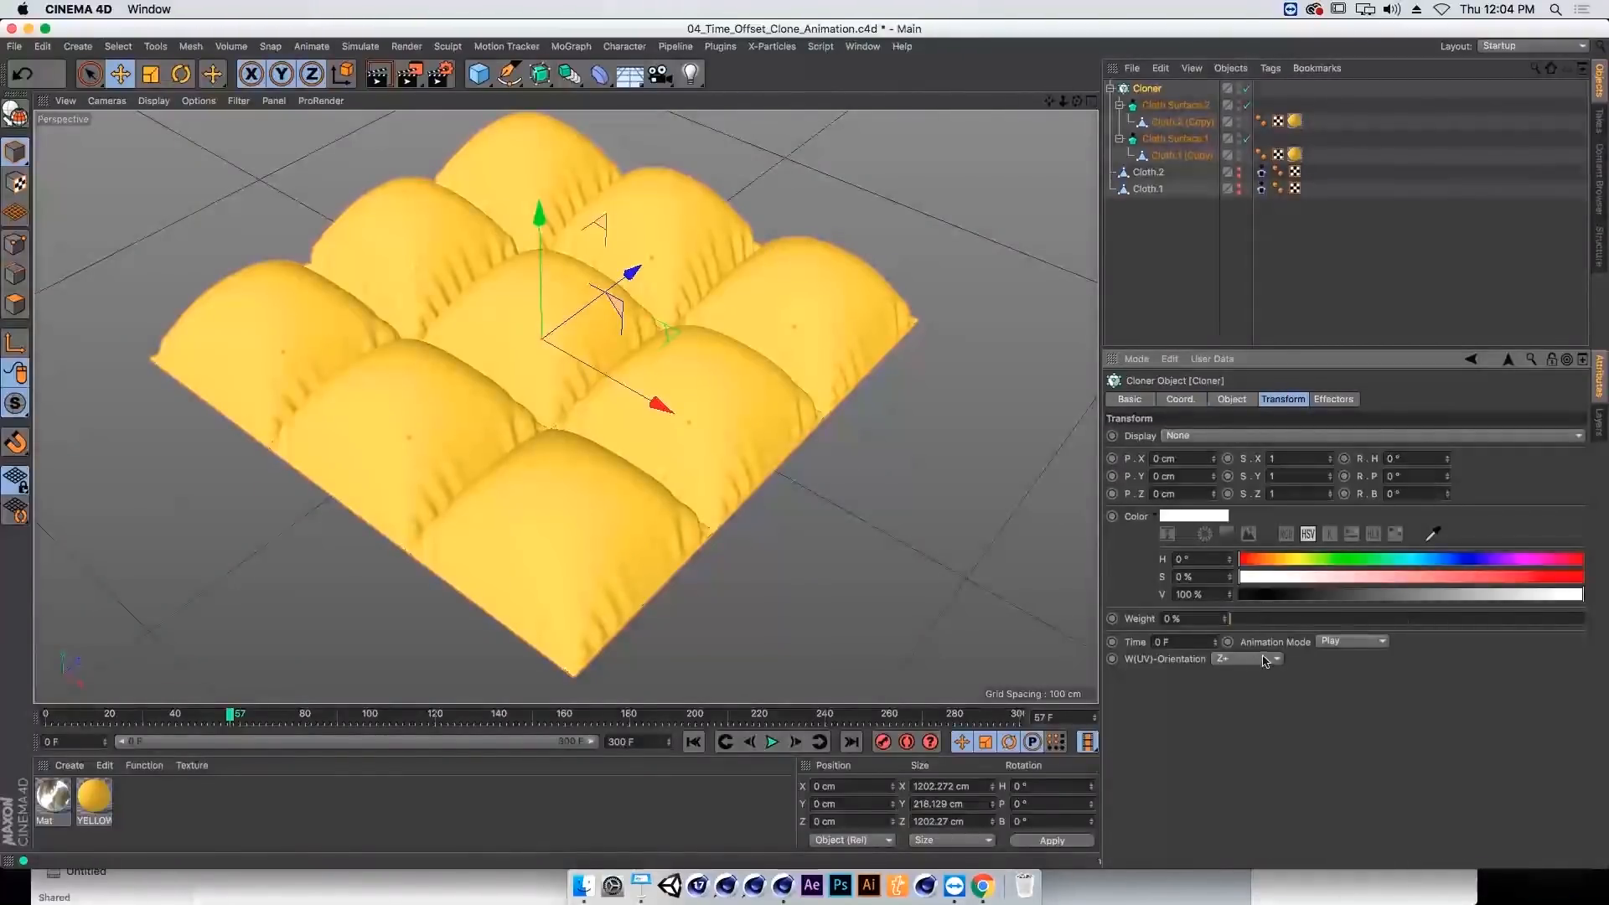
click(1353, 644)
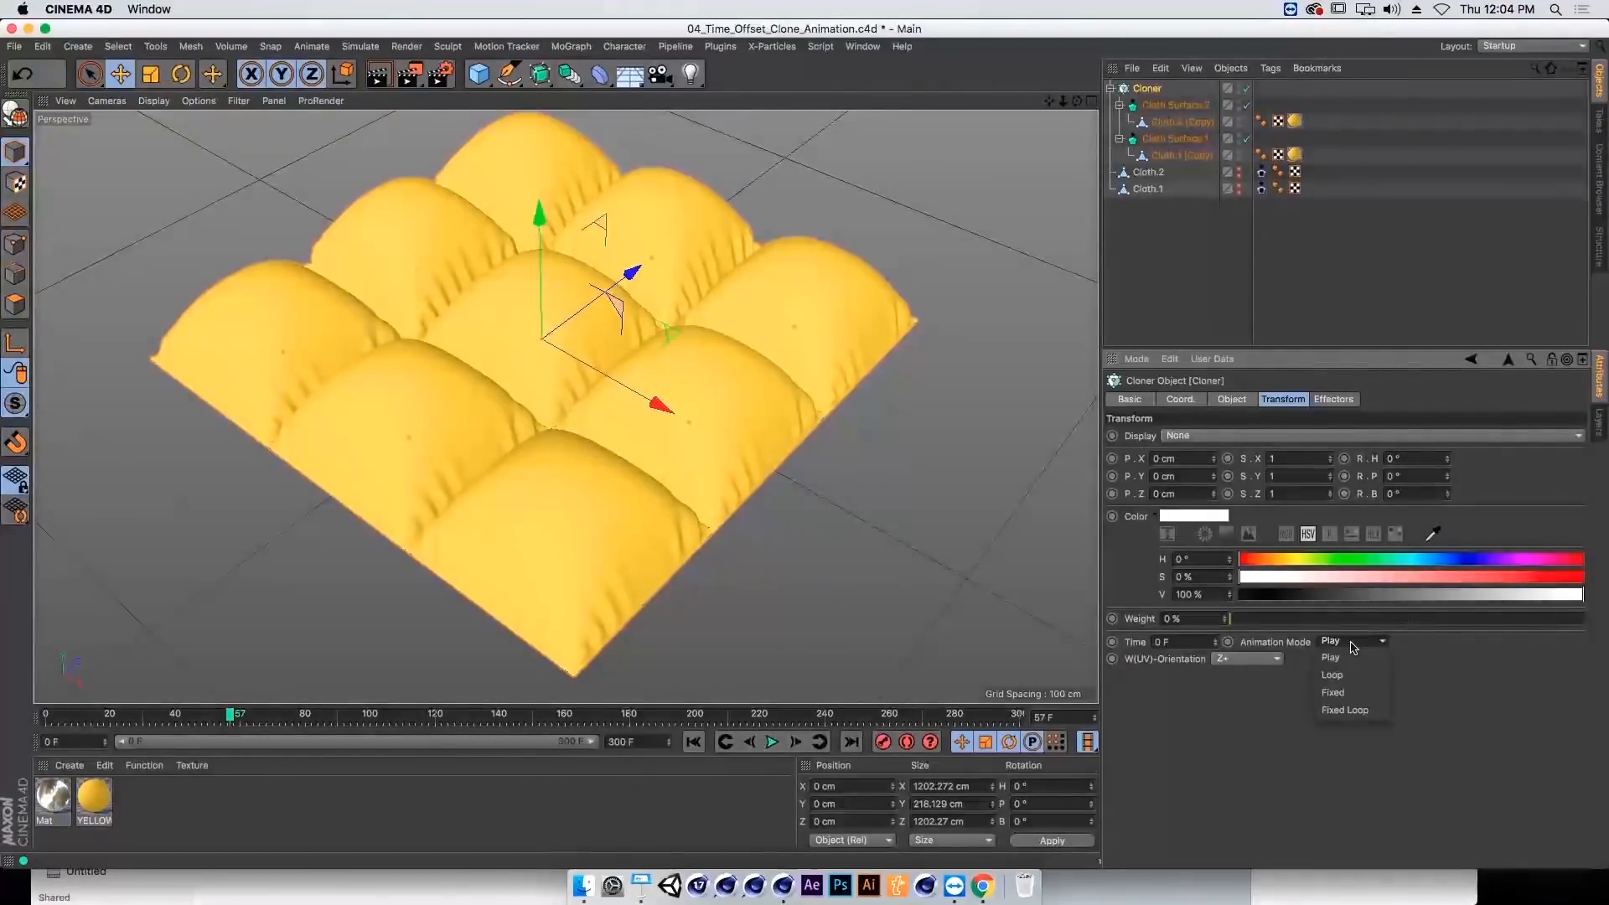
click(1355, 694)
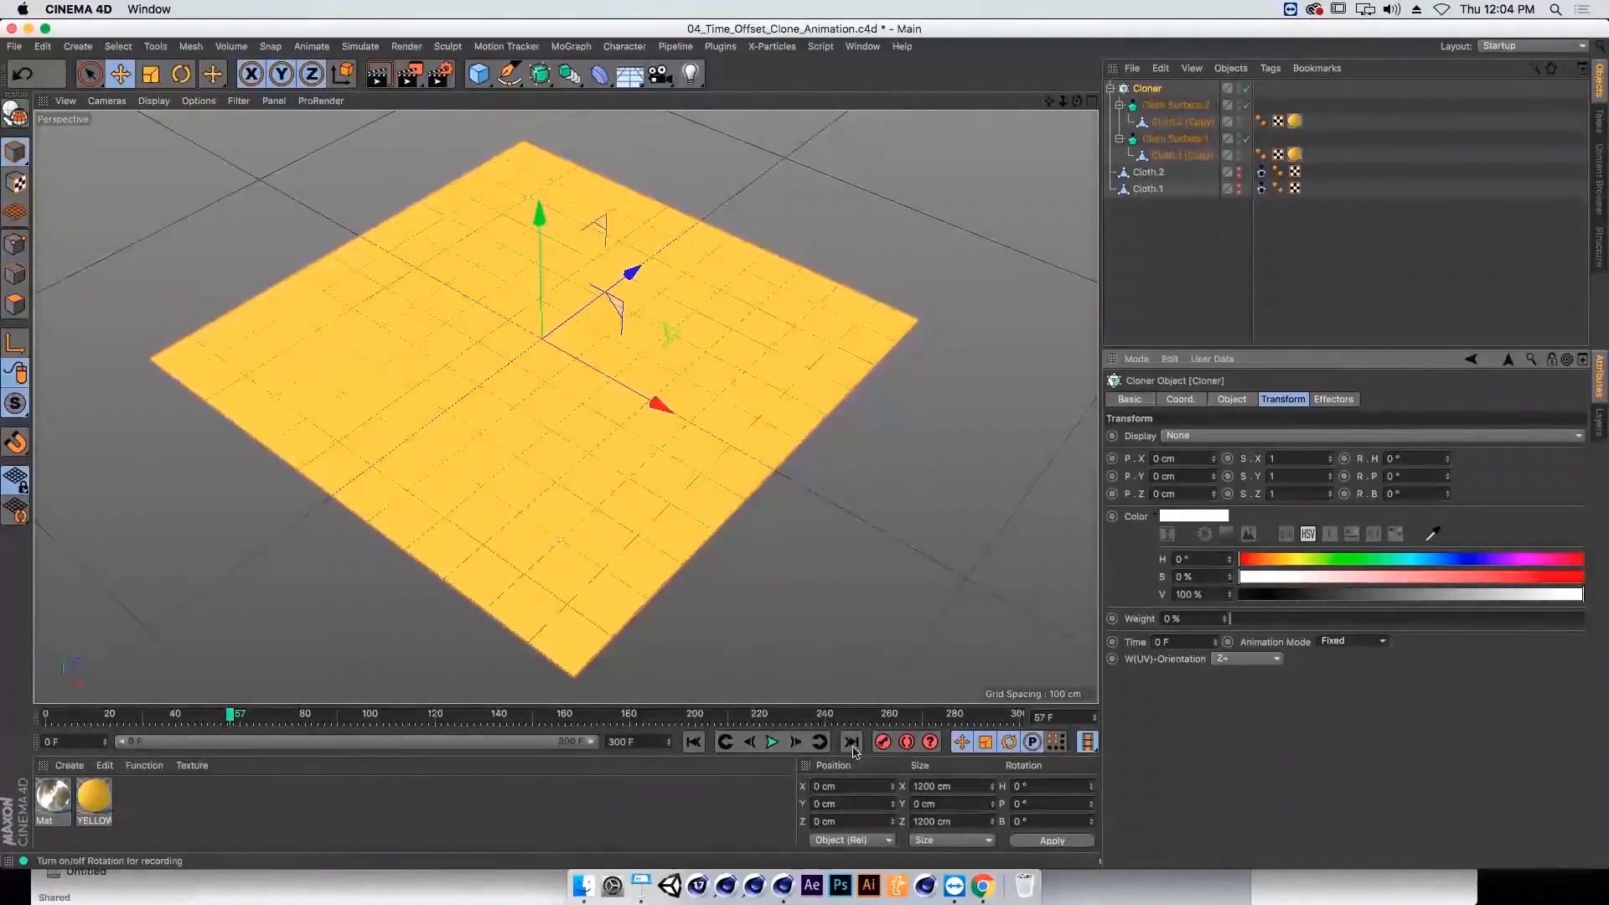
Step: Play the cloned cloth scene from the start to check the Fixed animation mode, and stop the playback
click(693, 740)
click(772, 742)
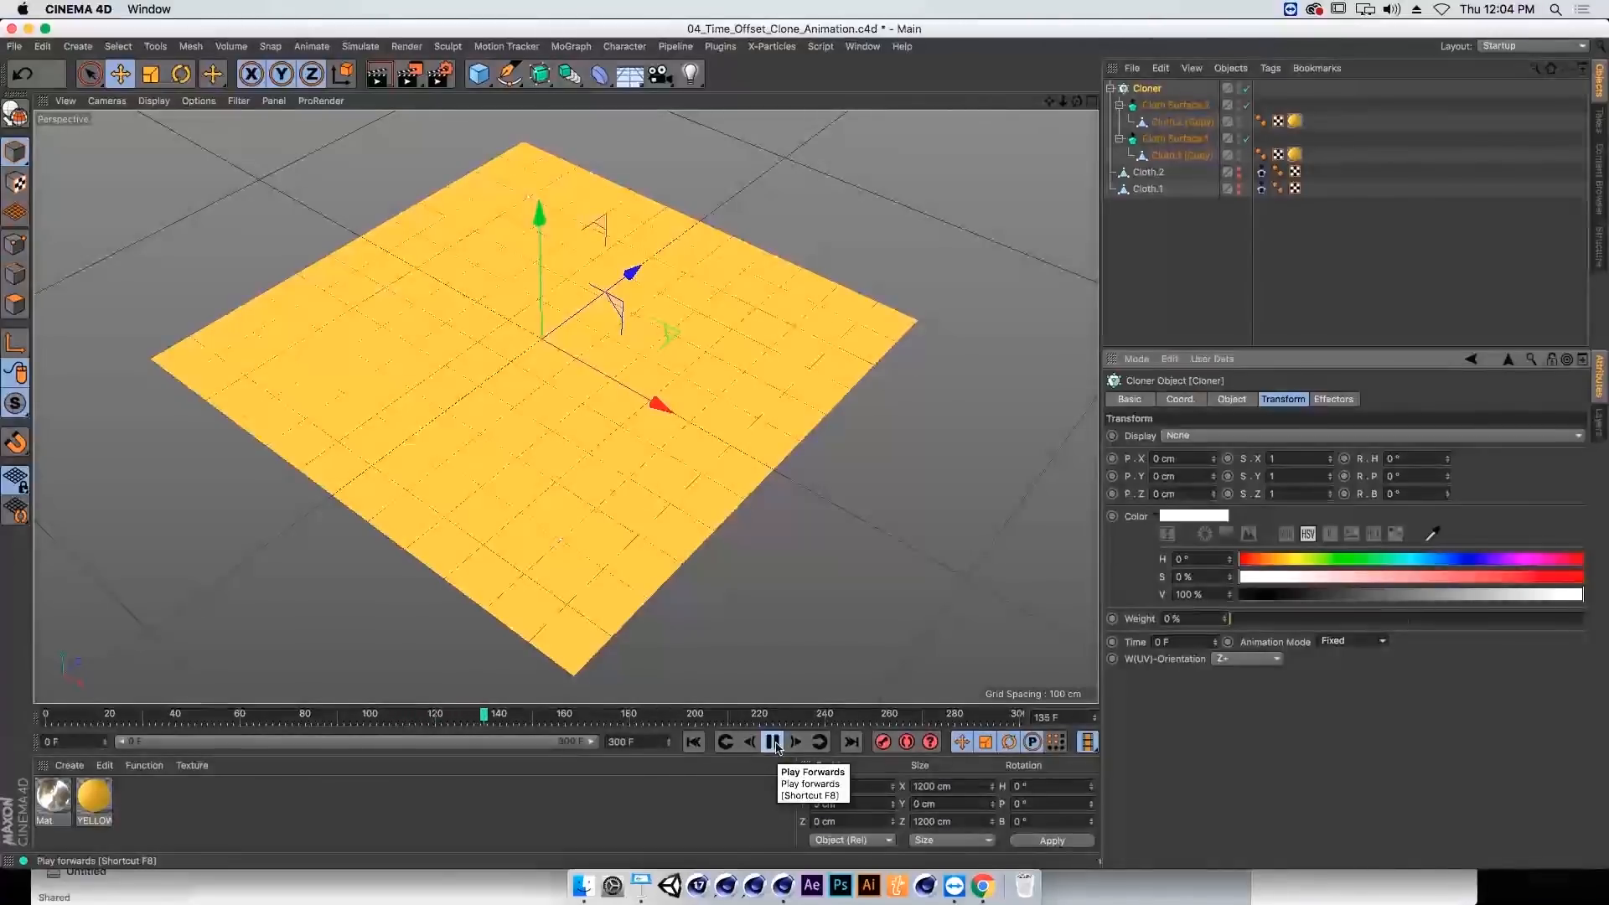
click(772, 741)
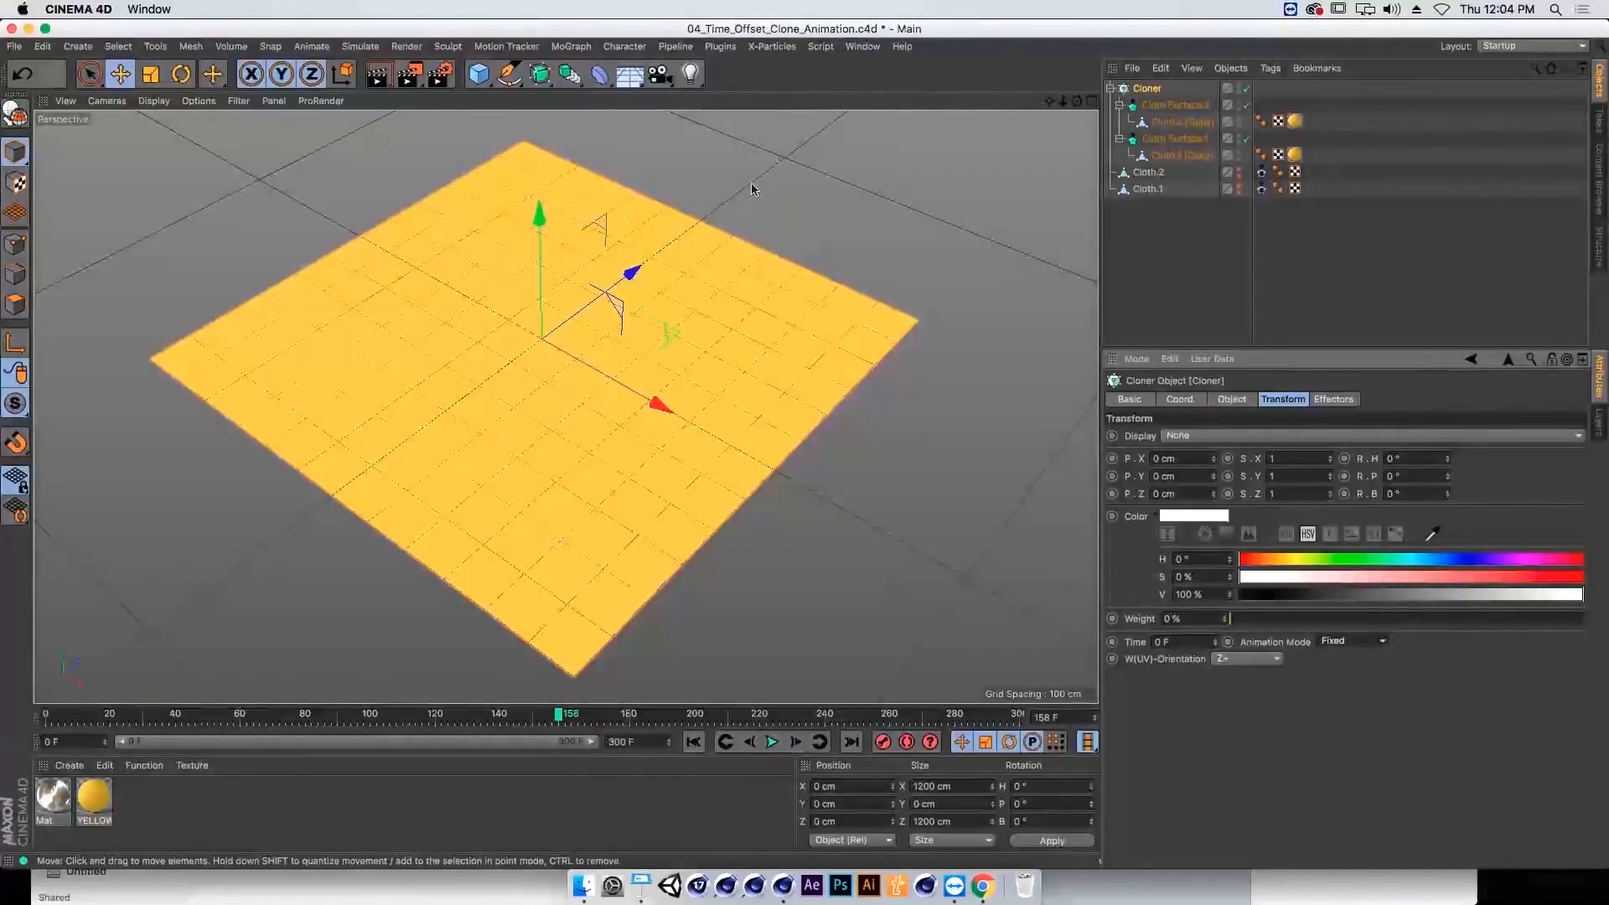
Step: Add a Plain effector to the Cloner and move it out of the Cloner's hierarchy, below Cloth.1
click(573, 47)
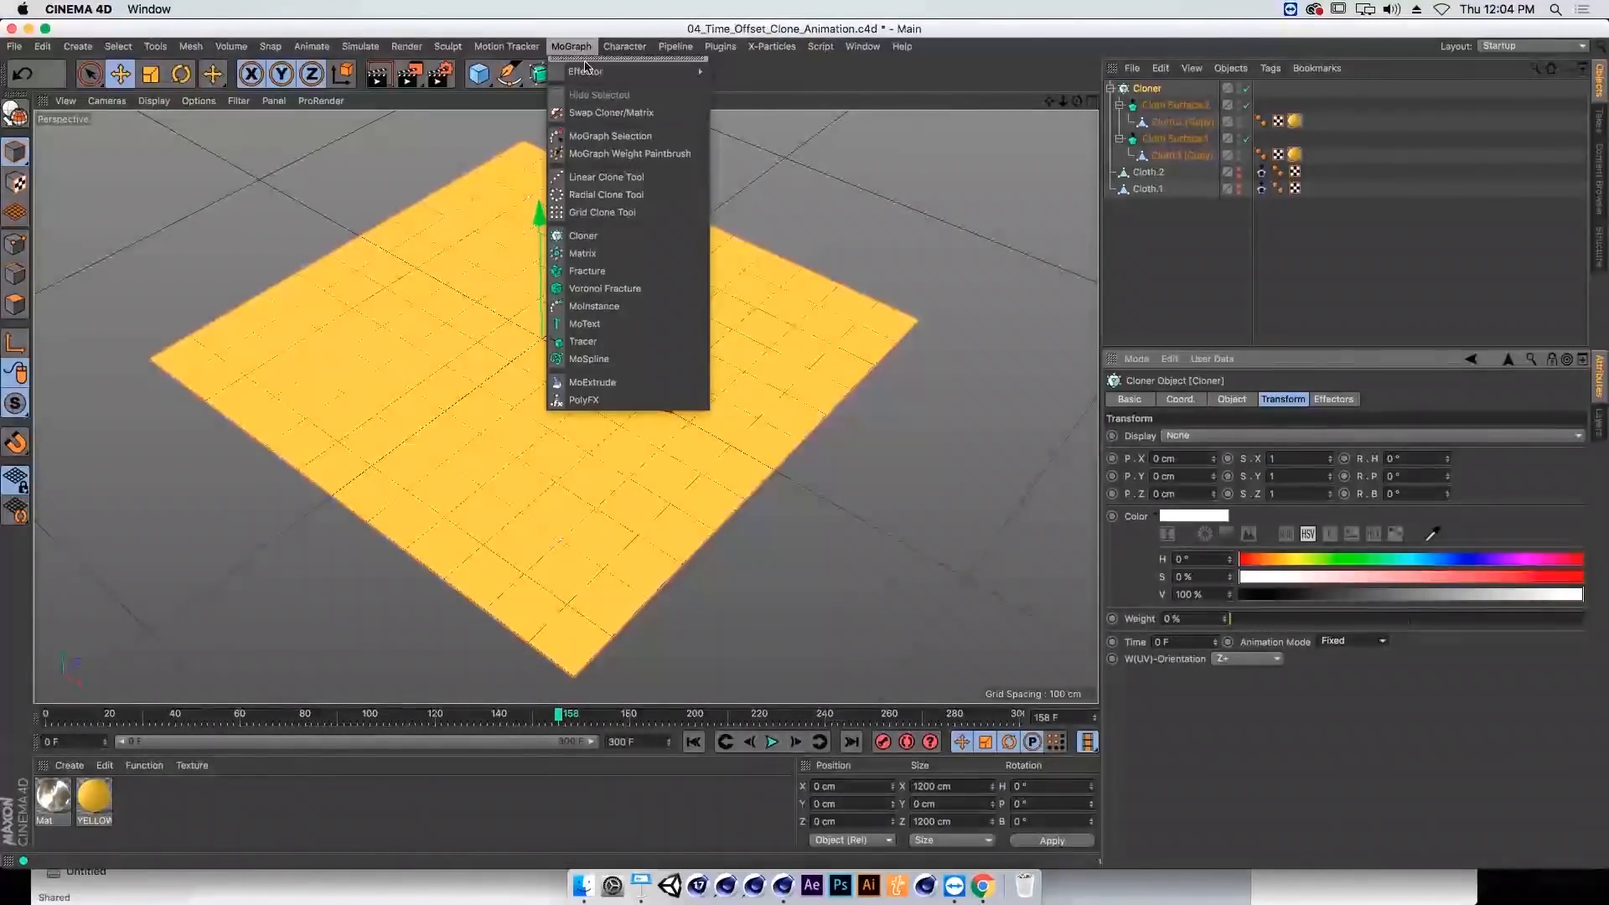
mouse_move(621, 73)
click(723, 98)
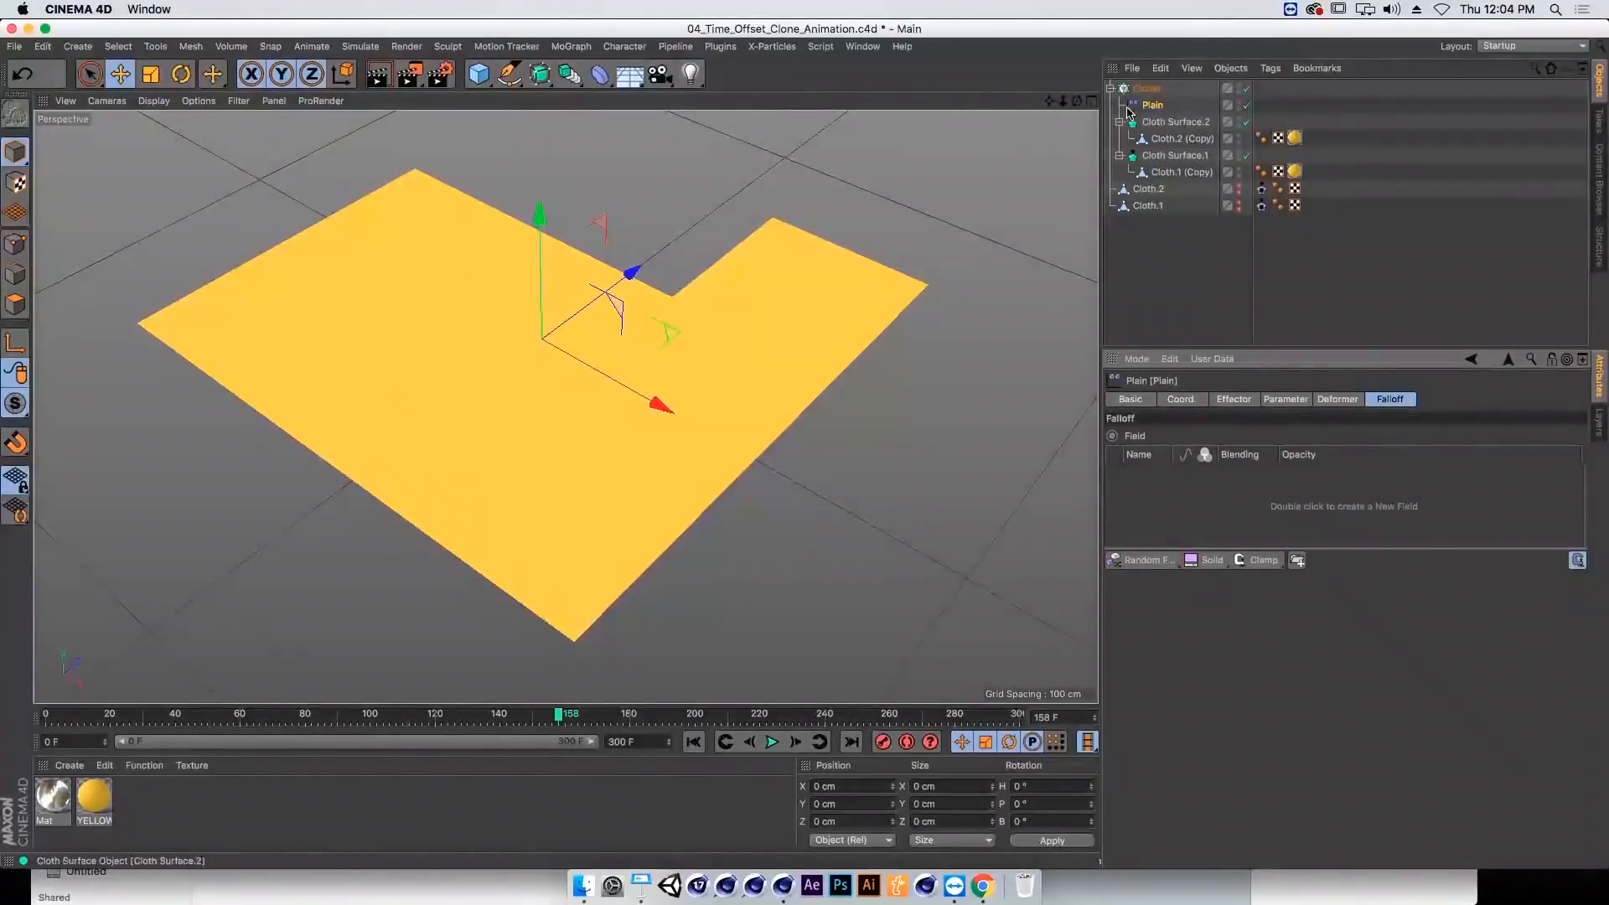
drag(1129, 109, 1137, 276)
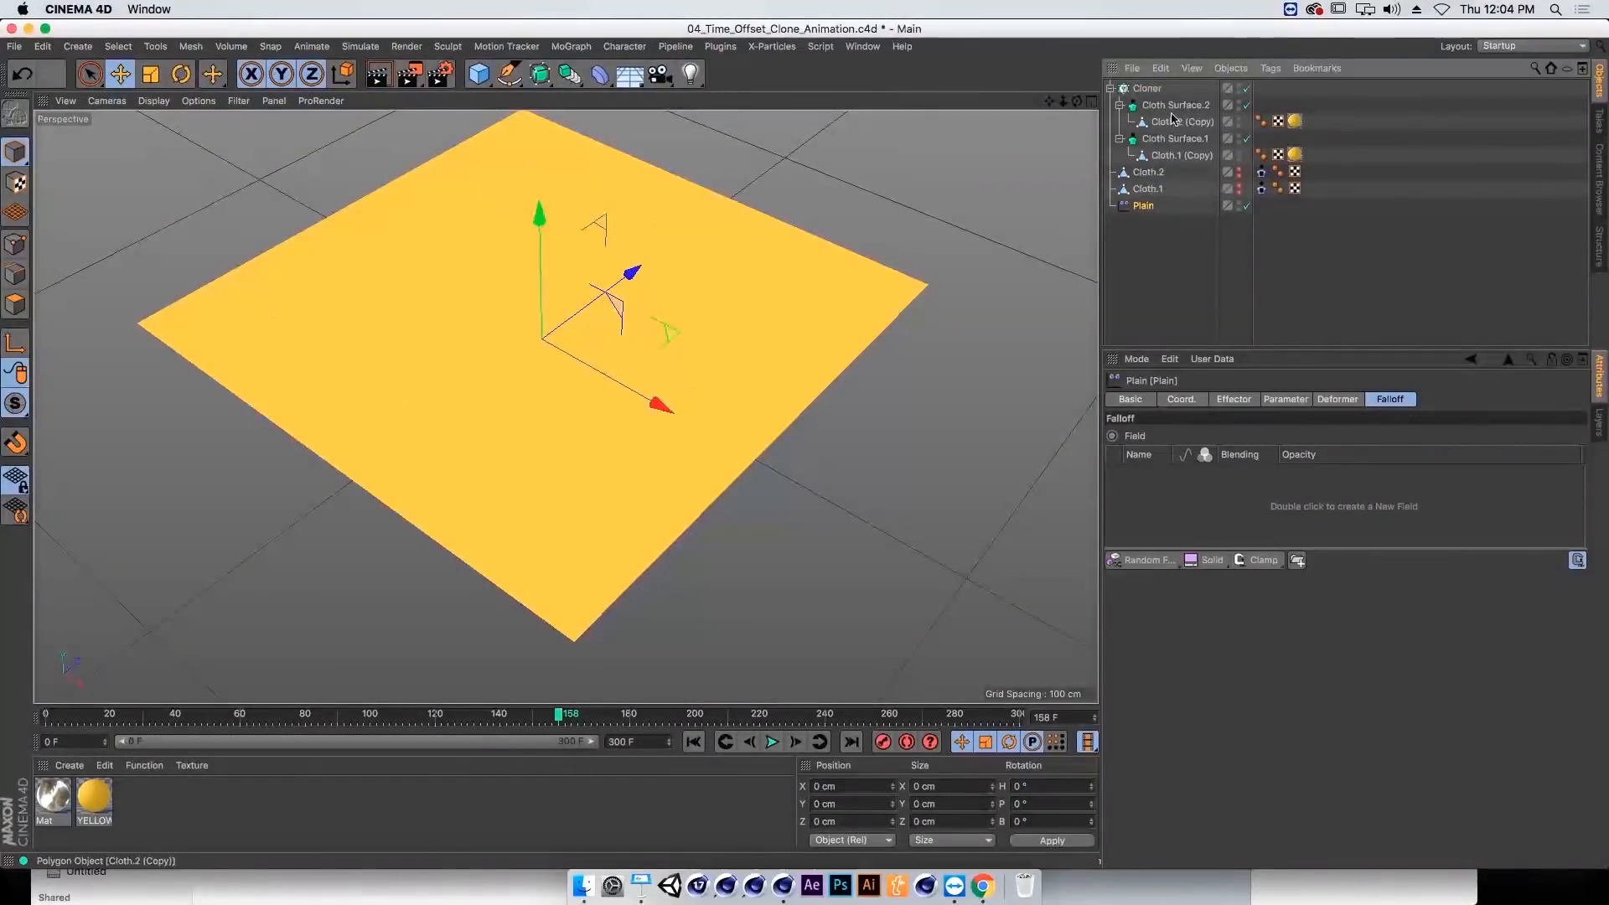
Step: Check the cloth's keyframe range in the Timeline and set the Plain effector's Time Offset to 90 F
click(1239, 406)
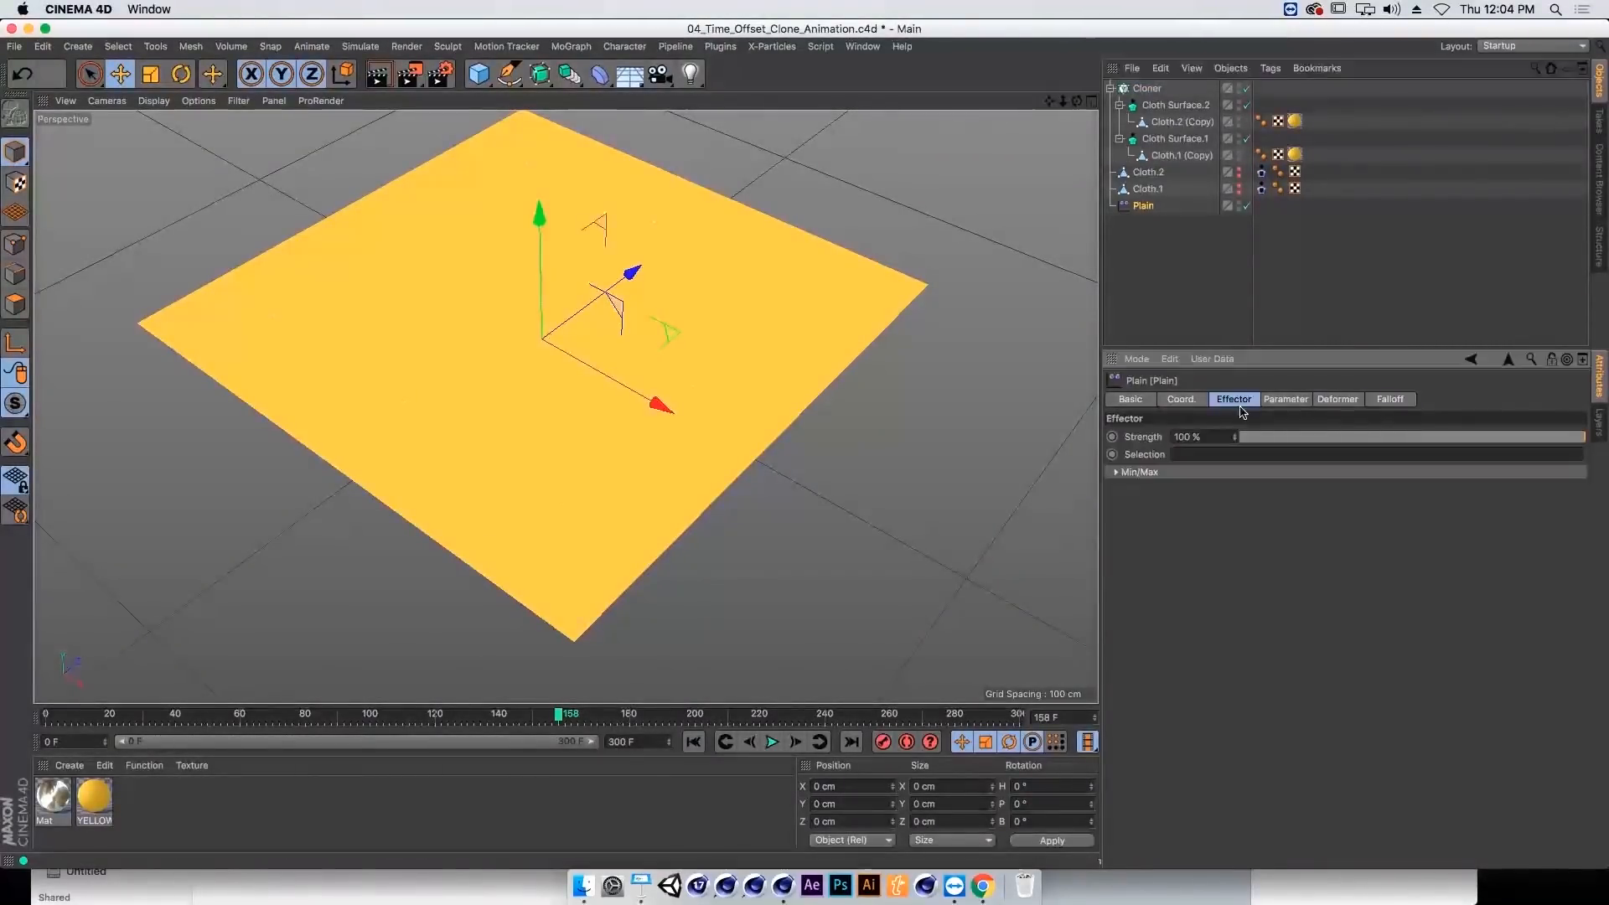
click(1284, 399)
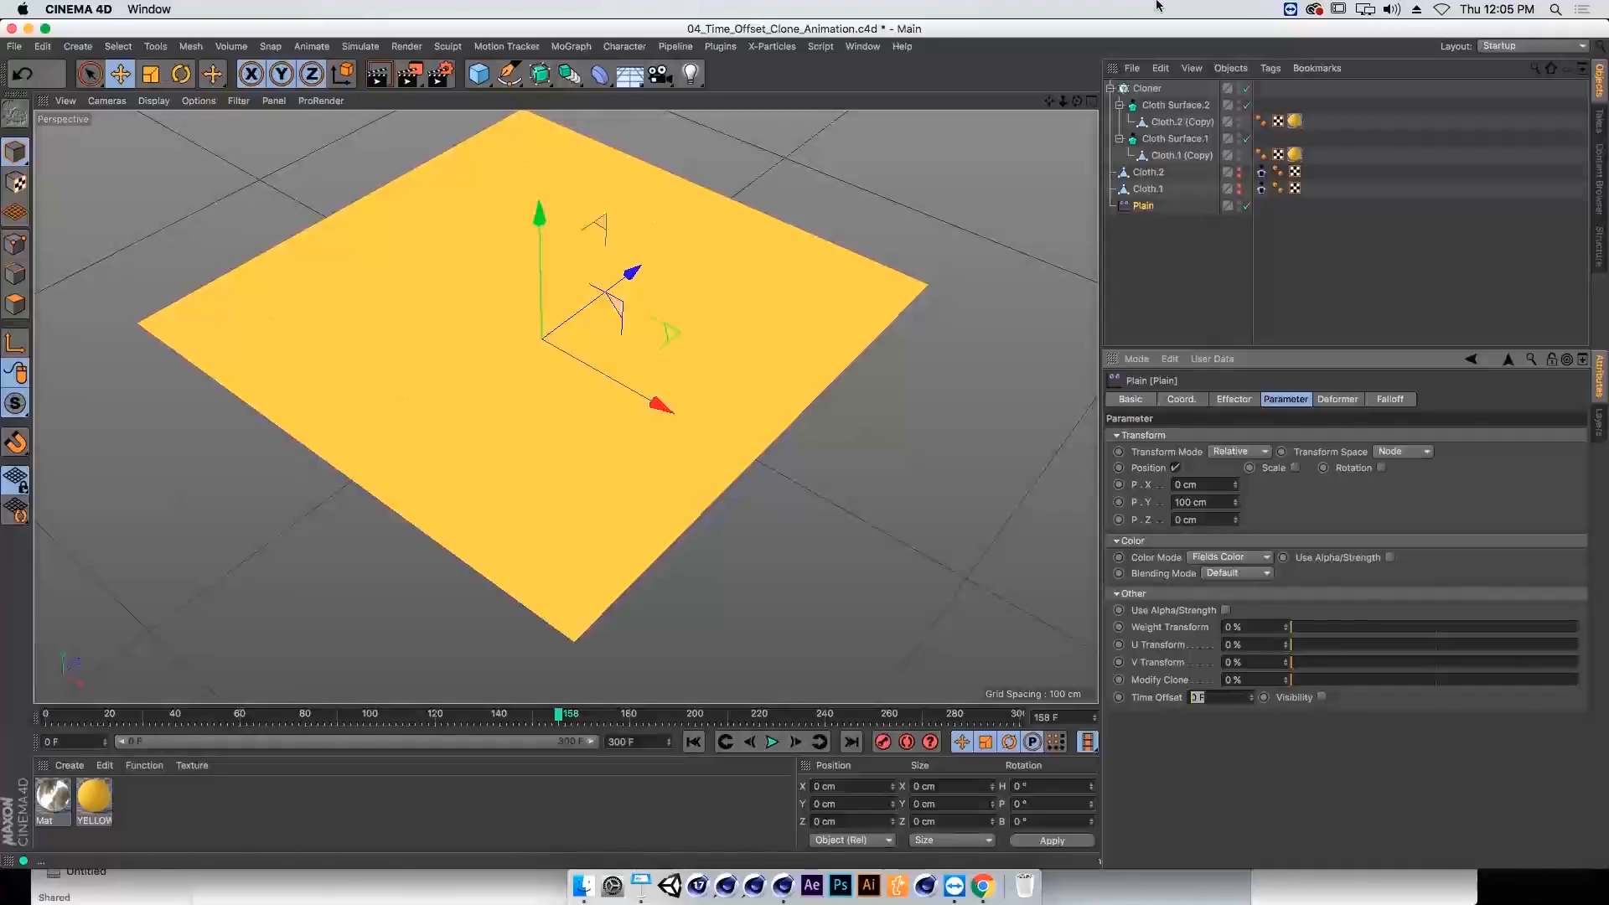
click(866, 47)
click(886, 244)
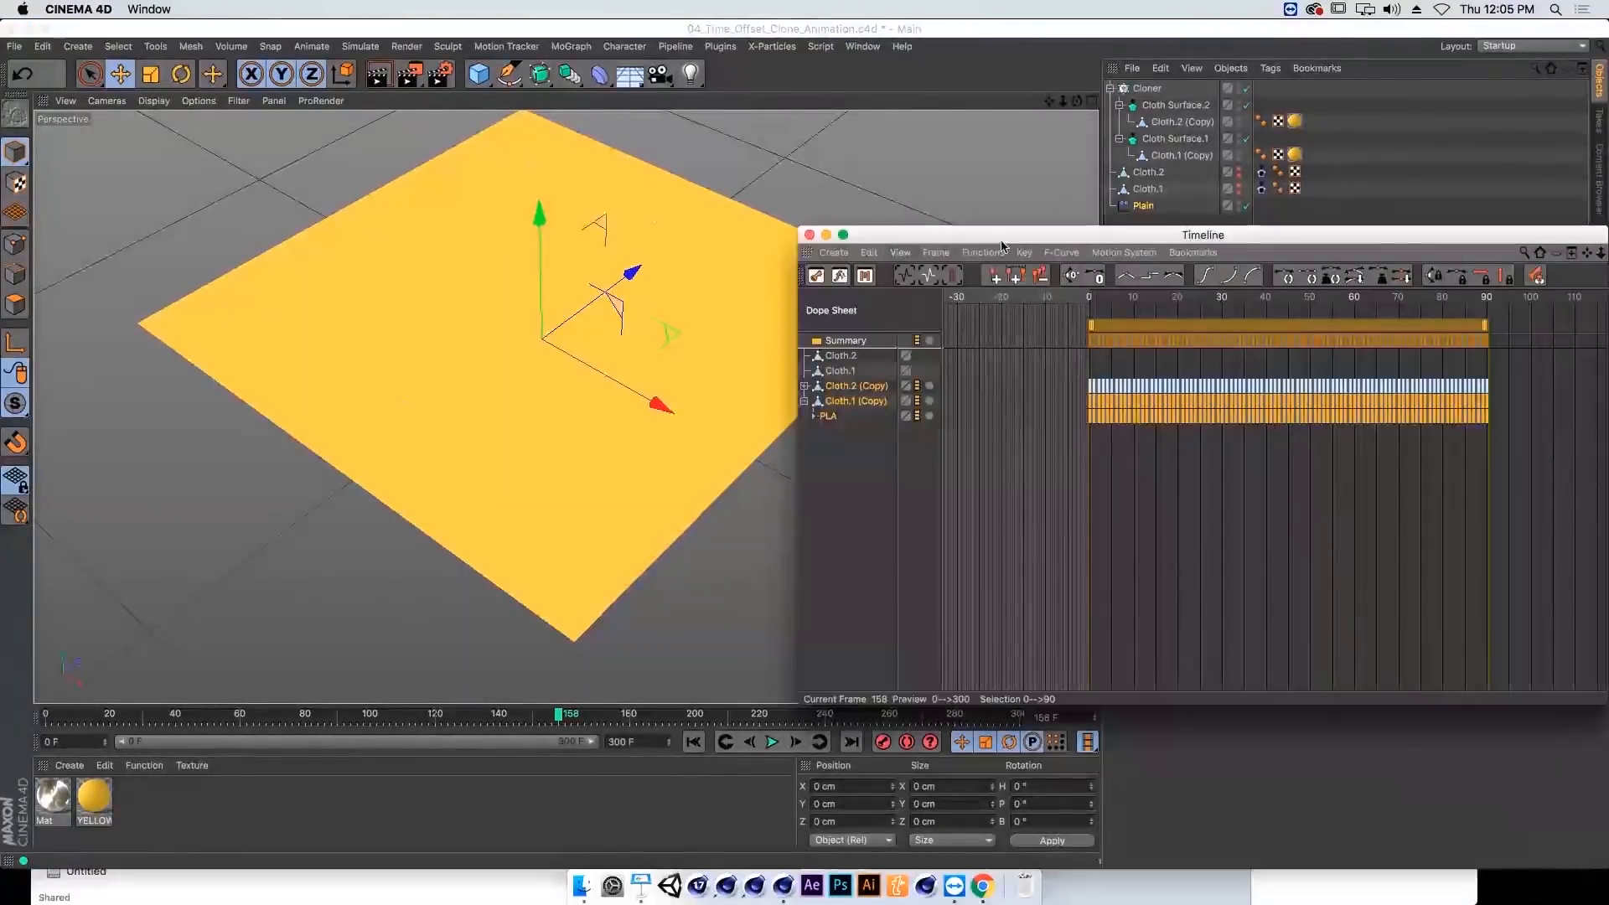
drag(937, 234, 749, 235)
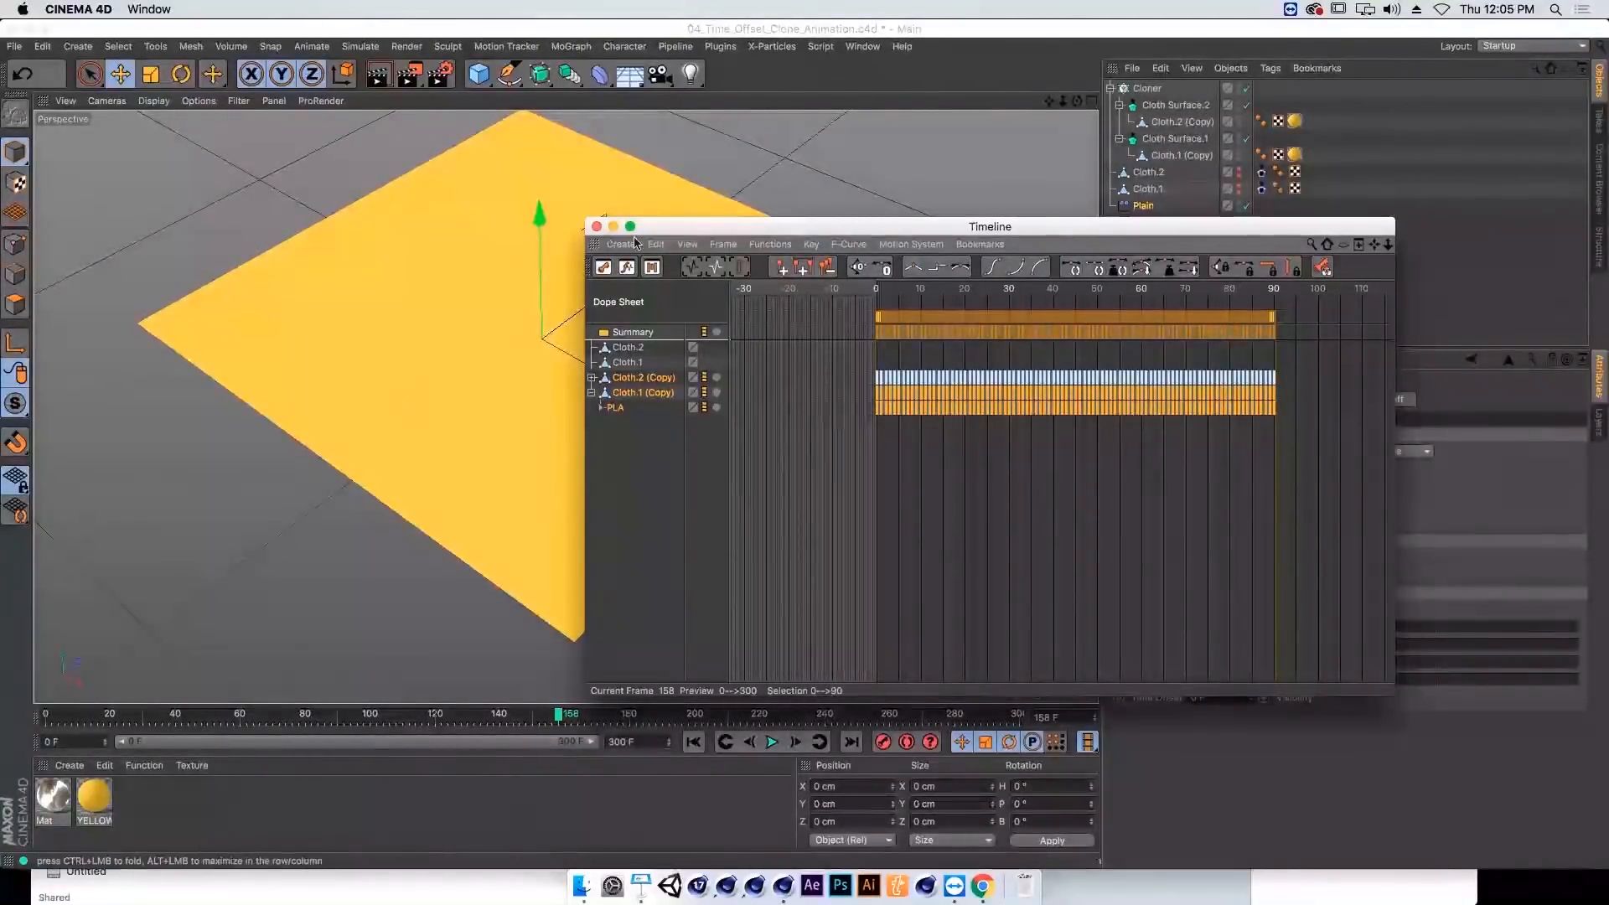
click(595, 226)
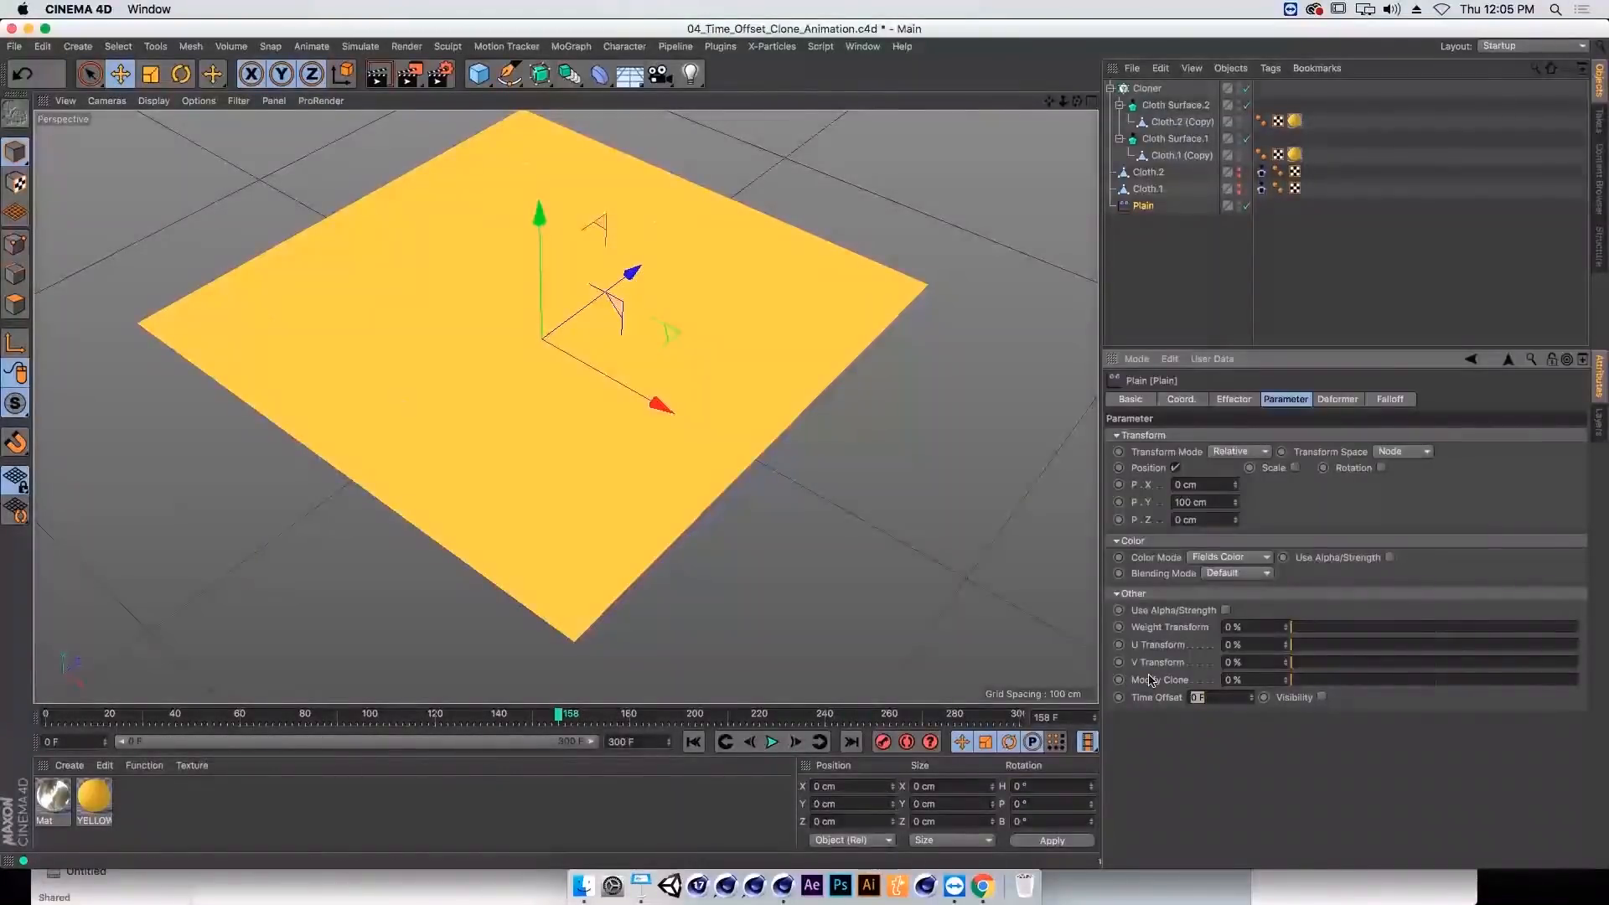
key(Return)
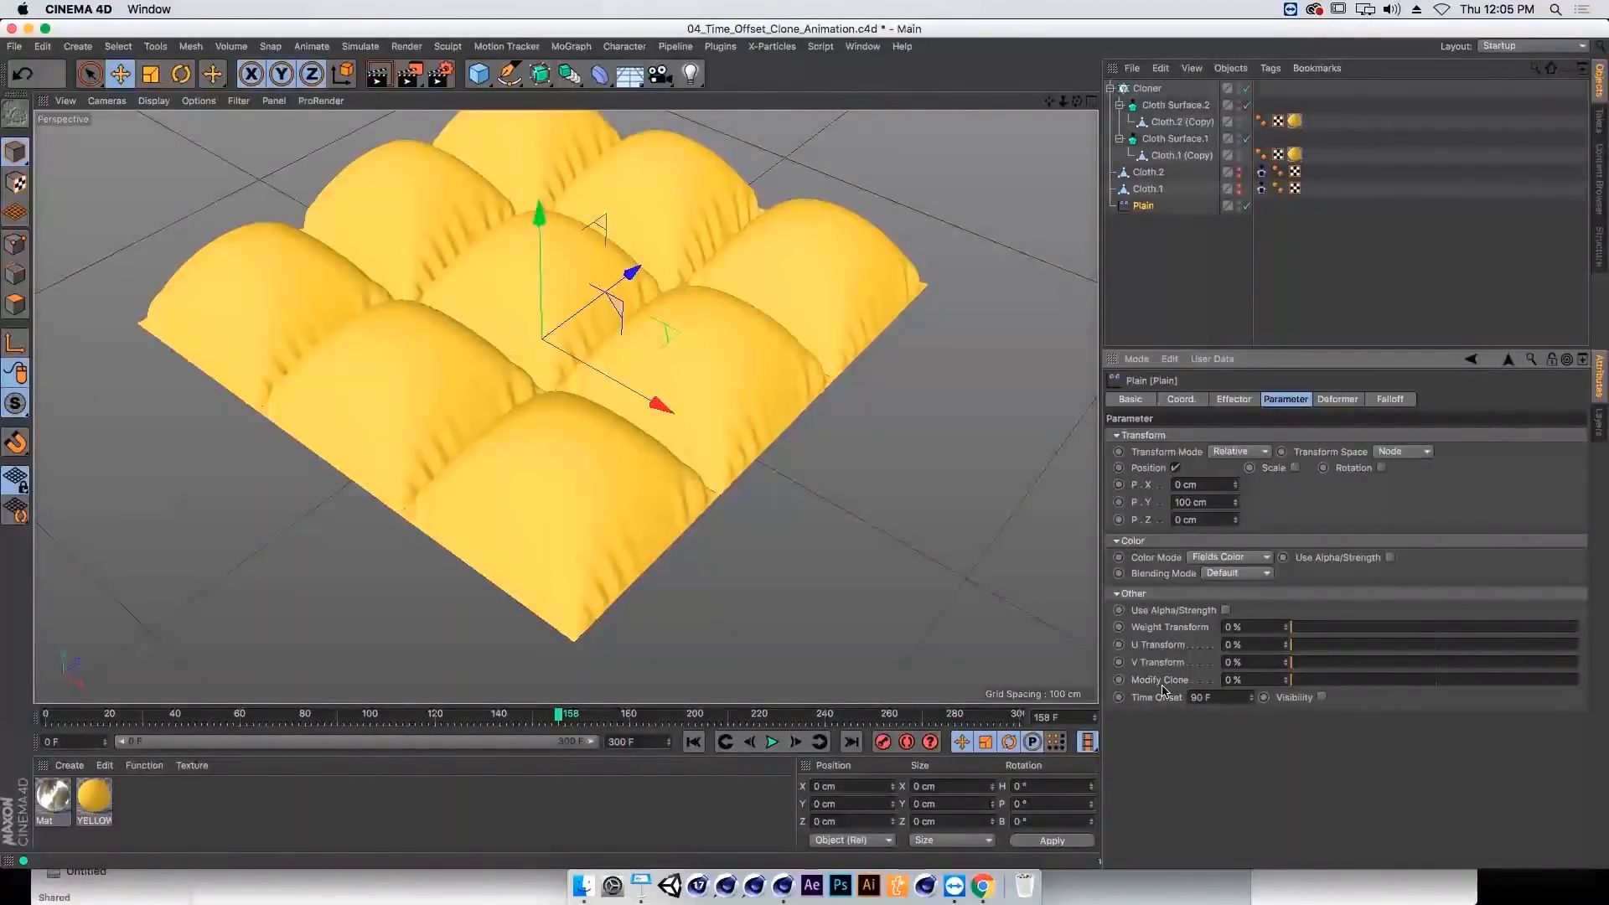
Step: Disable the Plain effector's Position transform and scrub the animation back to frame 0
alt+drag(664, 238, 634, 337)
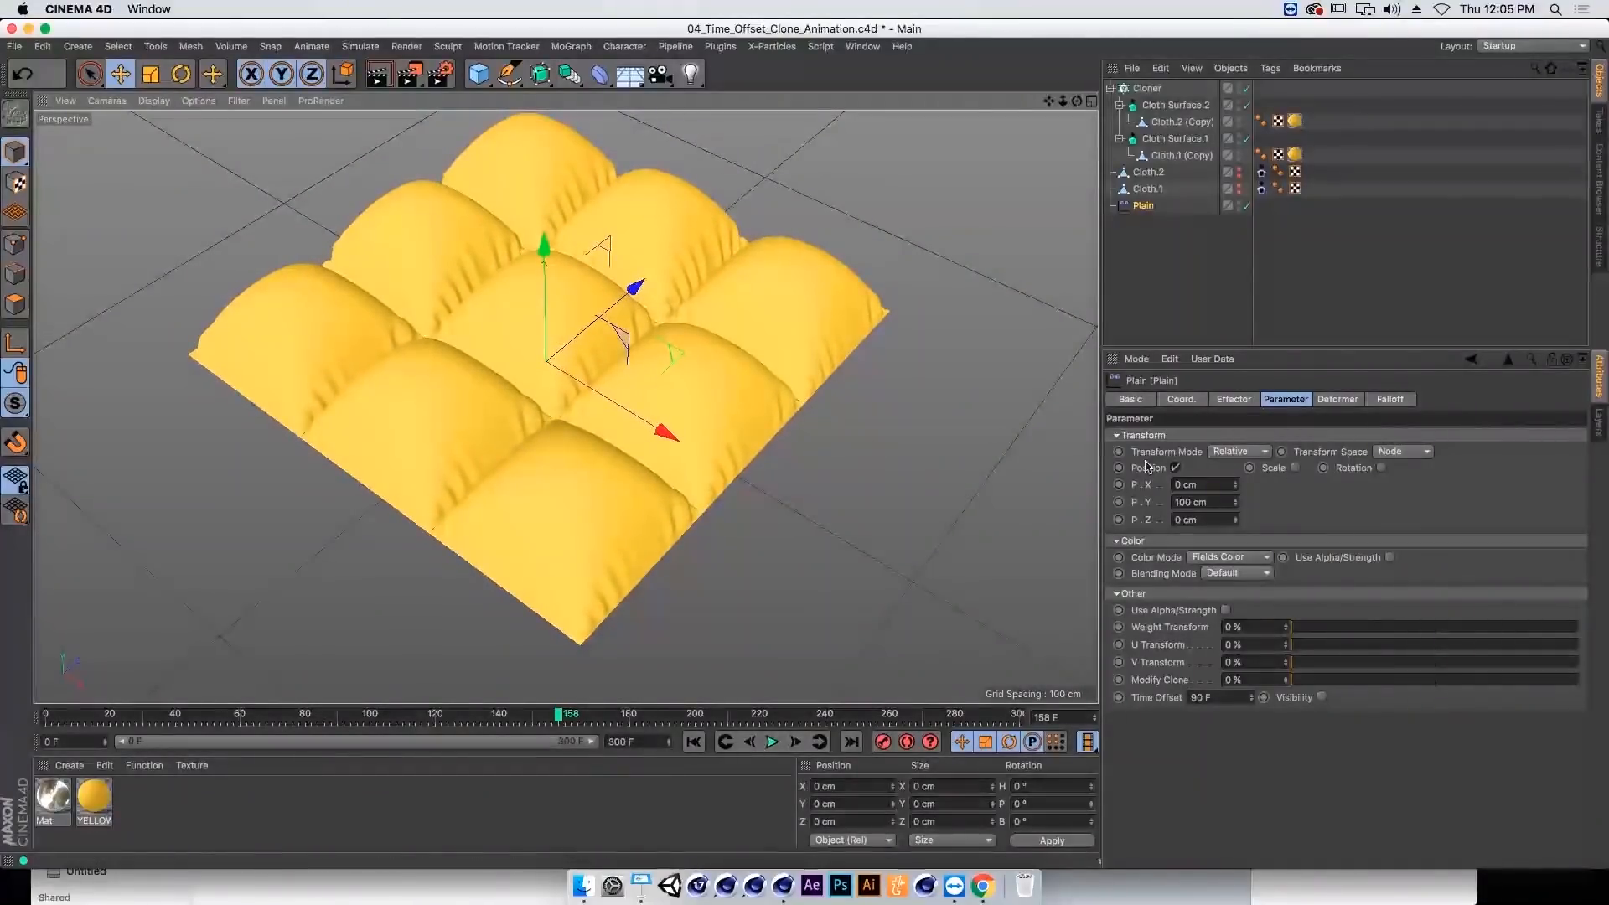
click(1175, 467)
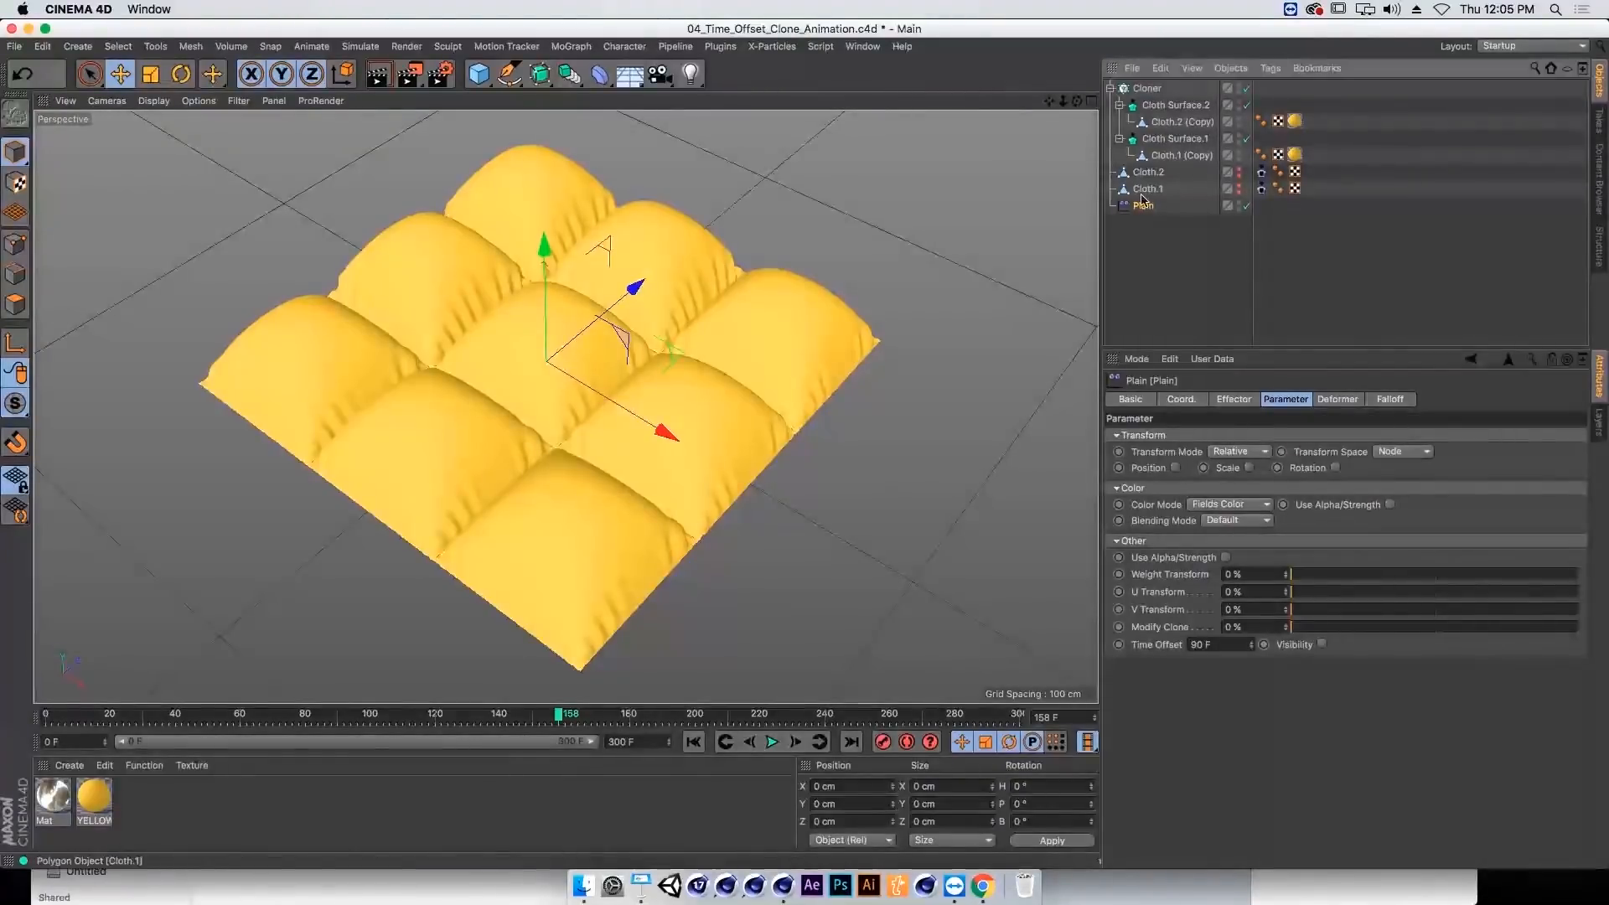
drag(499, 723, 46, 719)
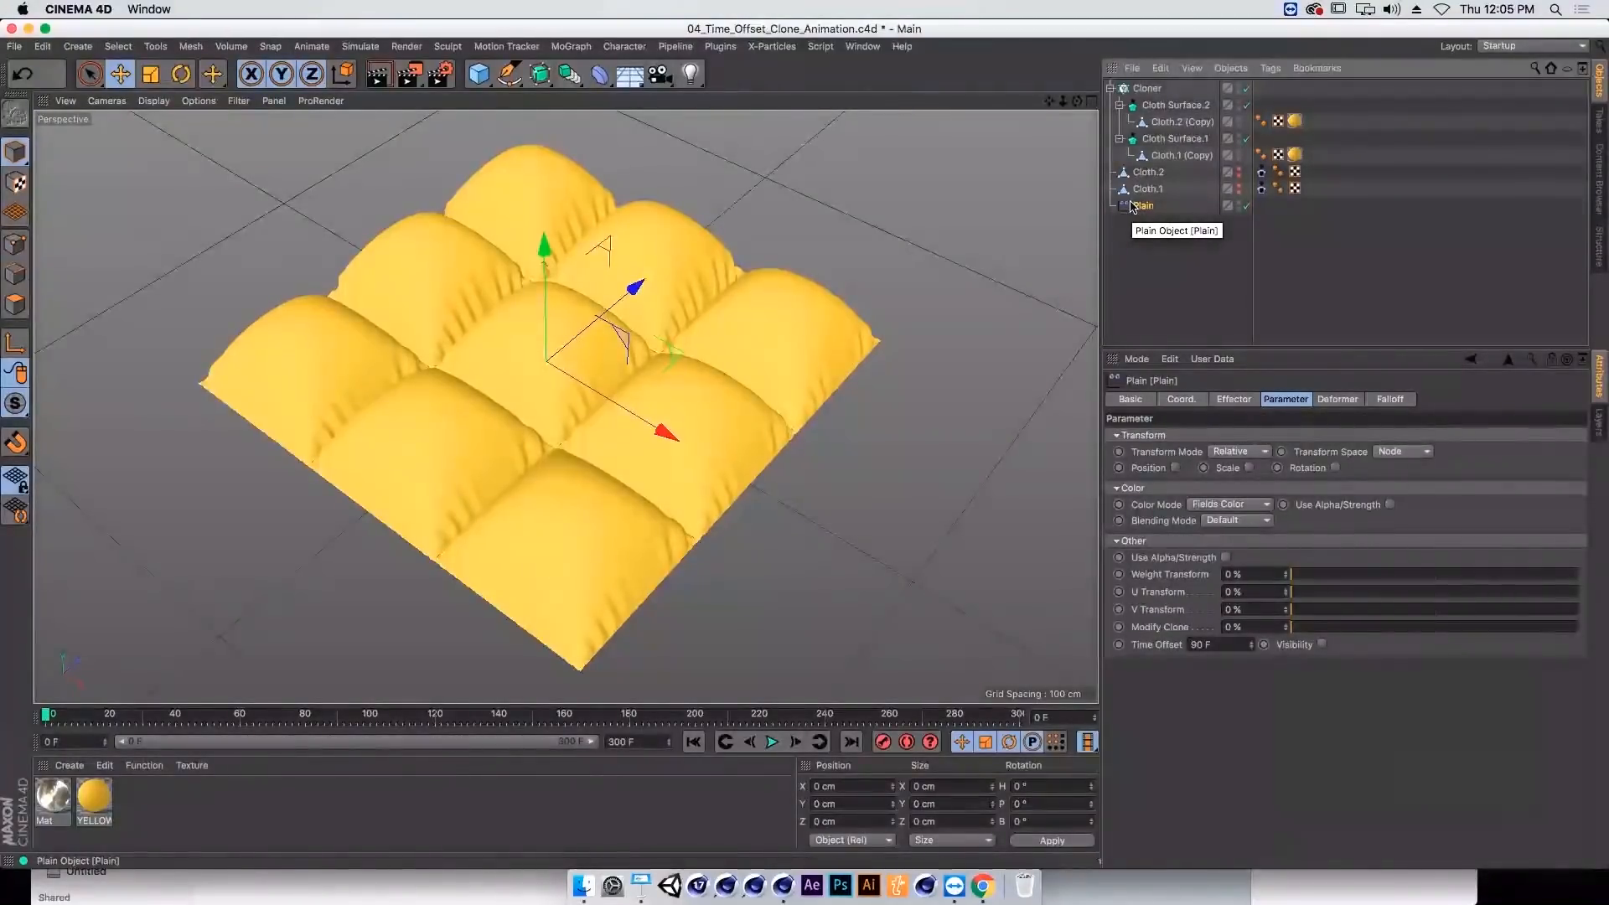
Step: Add a Spherical Field to the Plain effector's falloff, about 402 cm in size, and place it near X 521 cm, Z 380 cm
click(1390, 403)
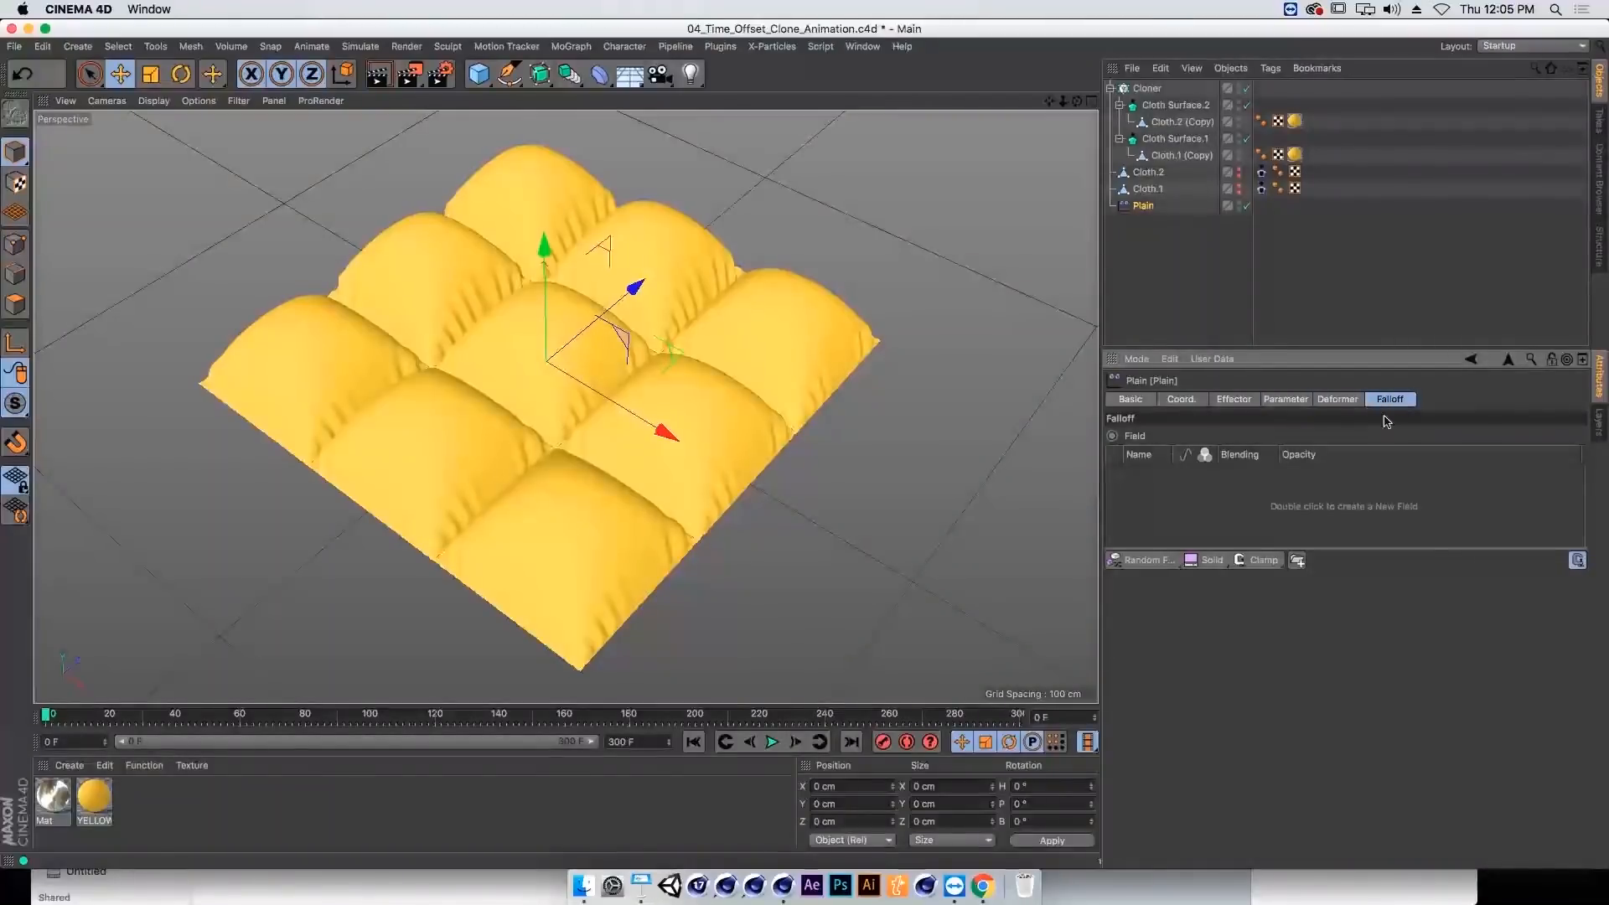
click(1147, 559)
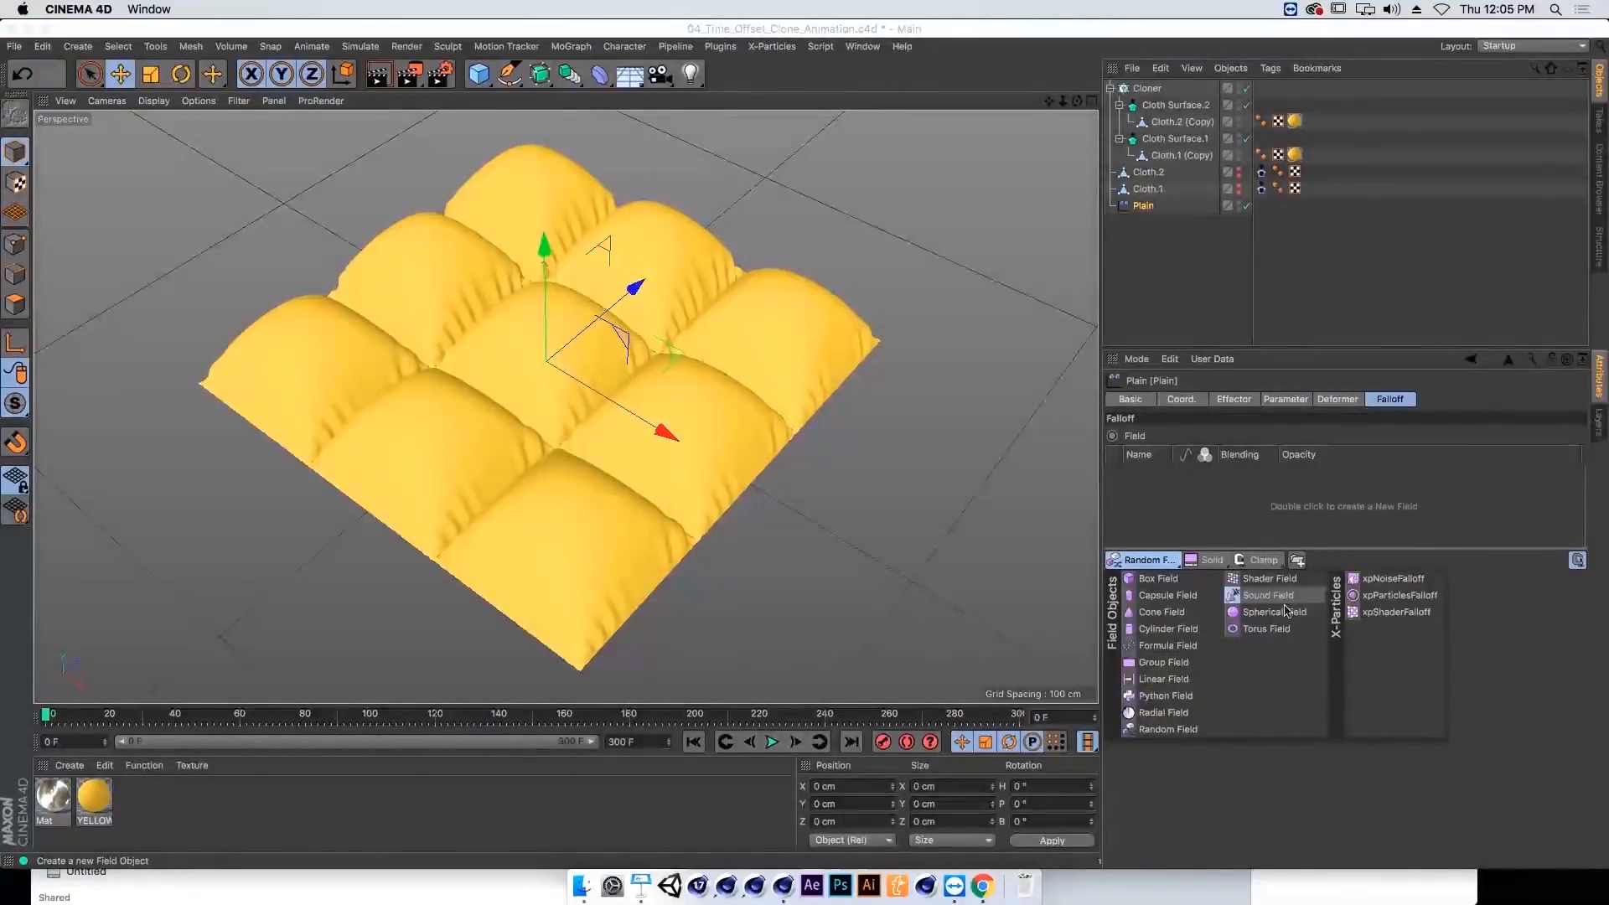
click(1259, 612)
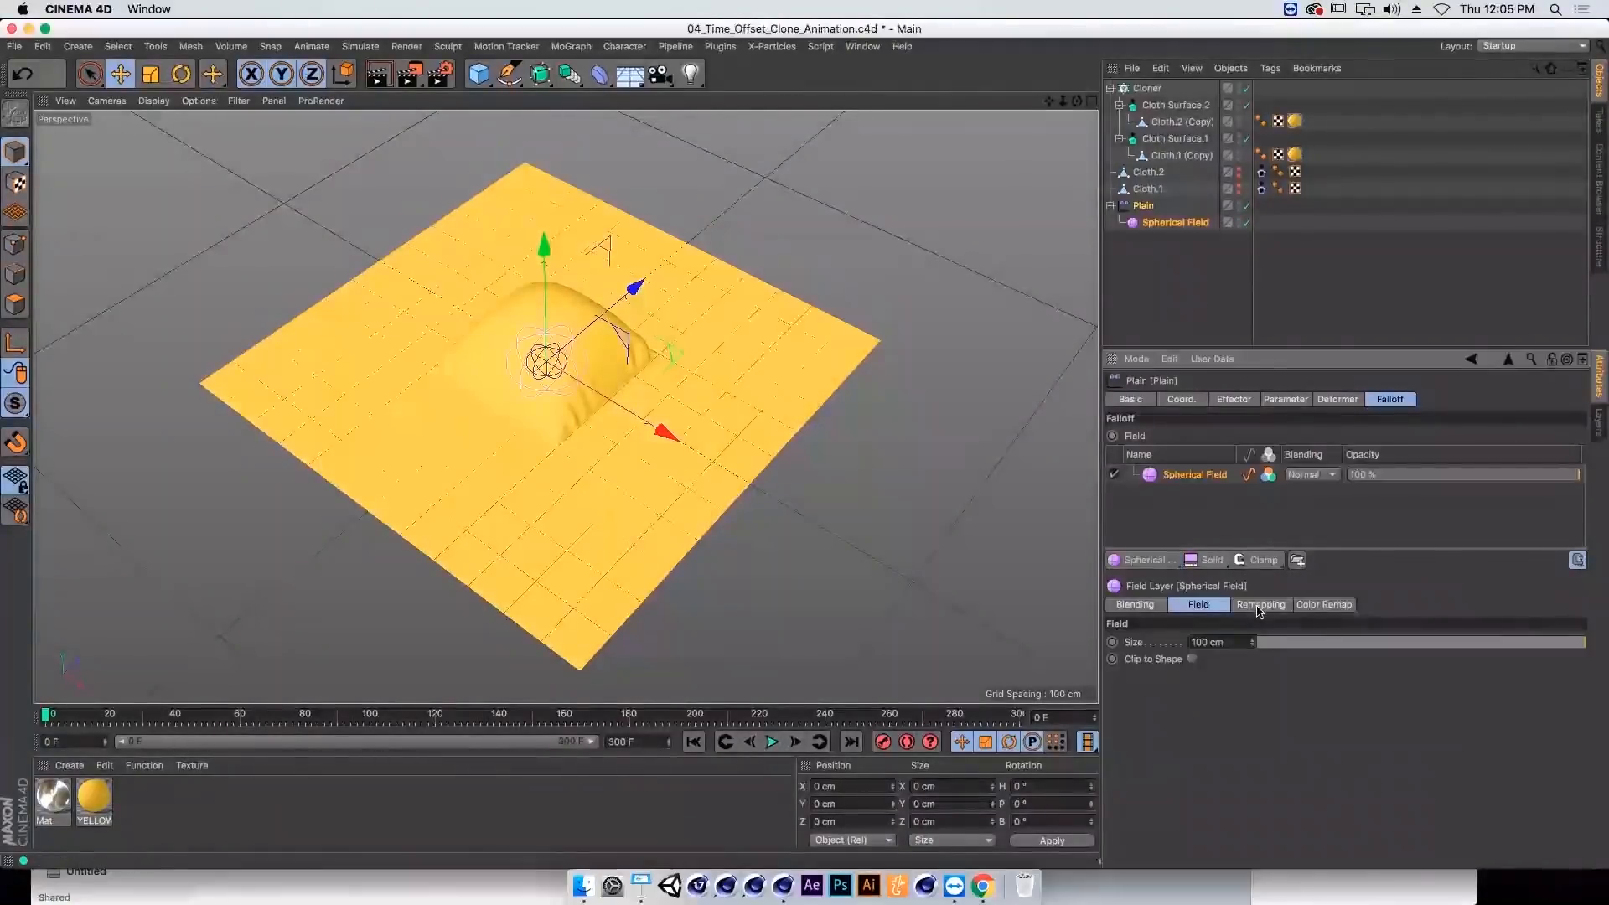
drag(620, 361, 899, 417)
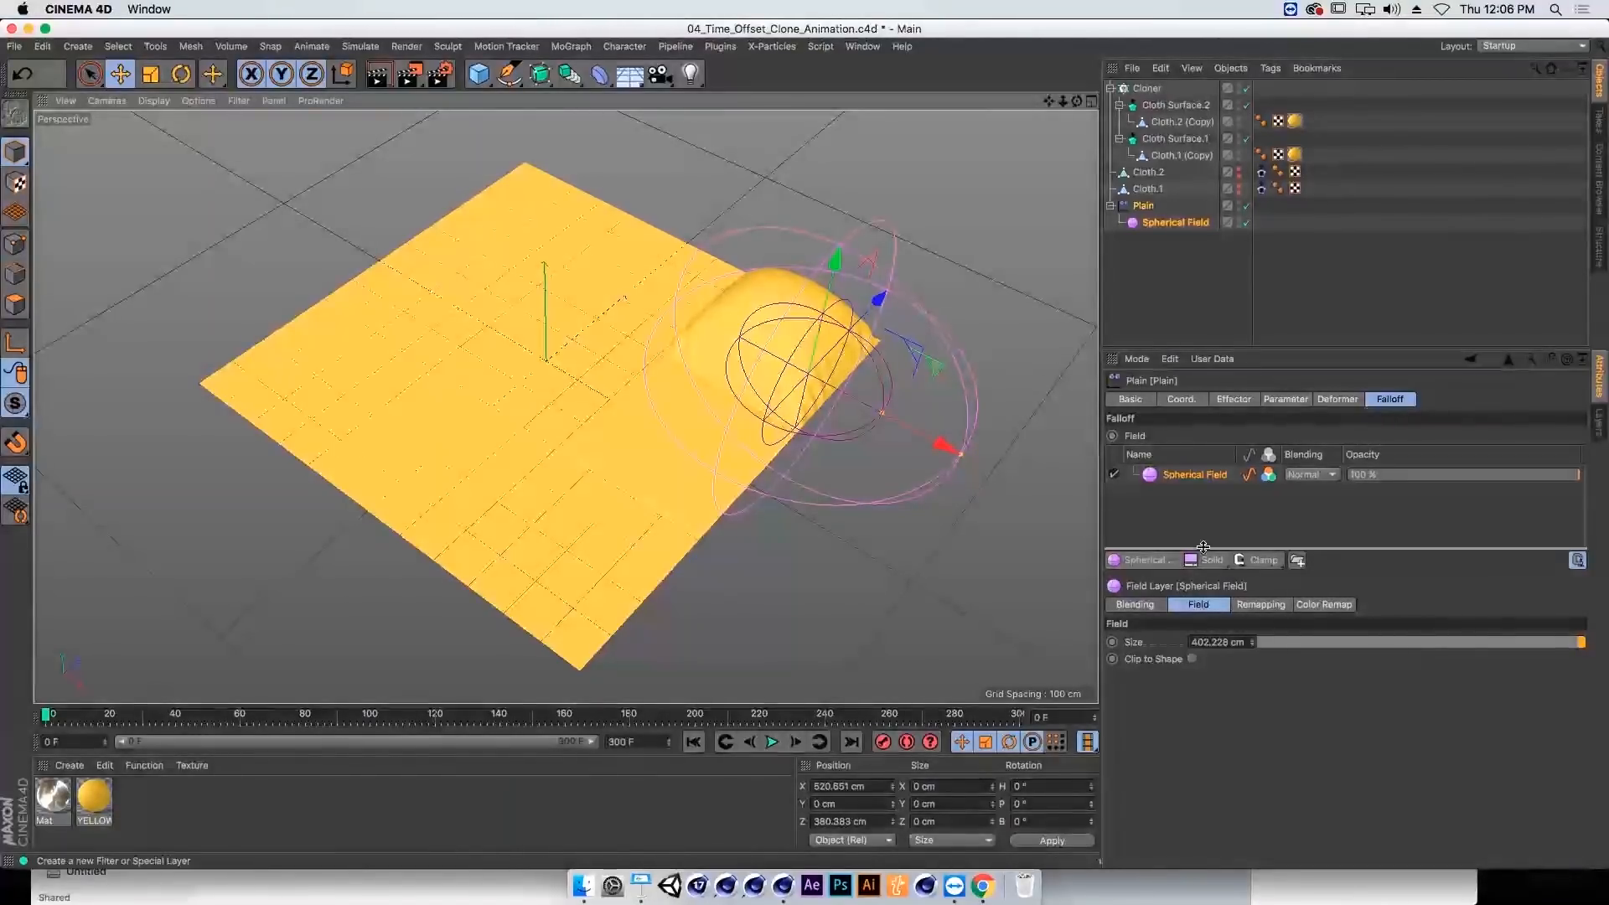
Step: Add a Decay modifier layer above the Spherical Field in the Plain effector's falloff
click(1257, 560)
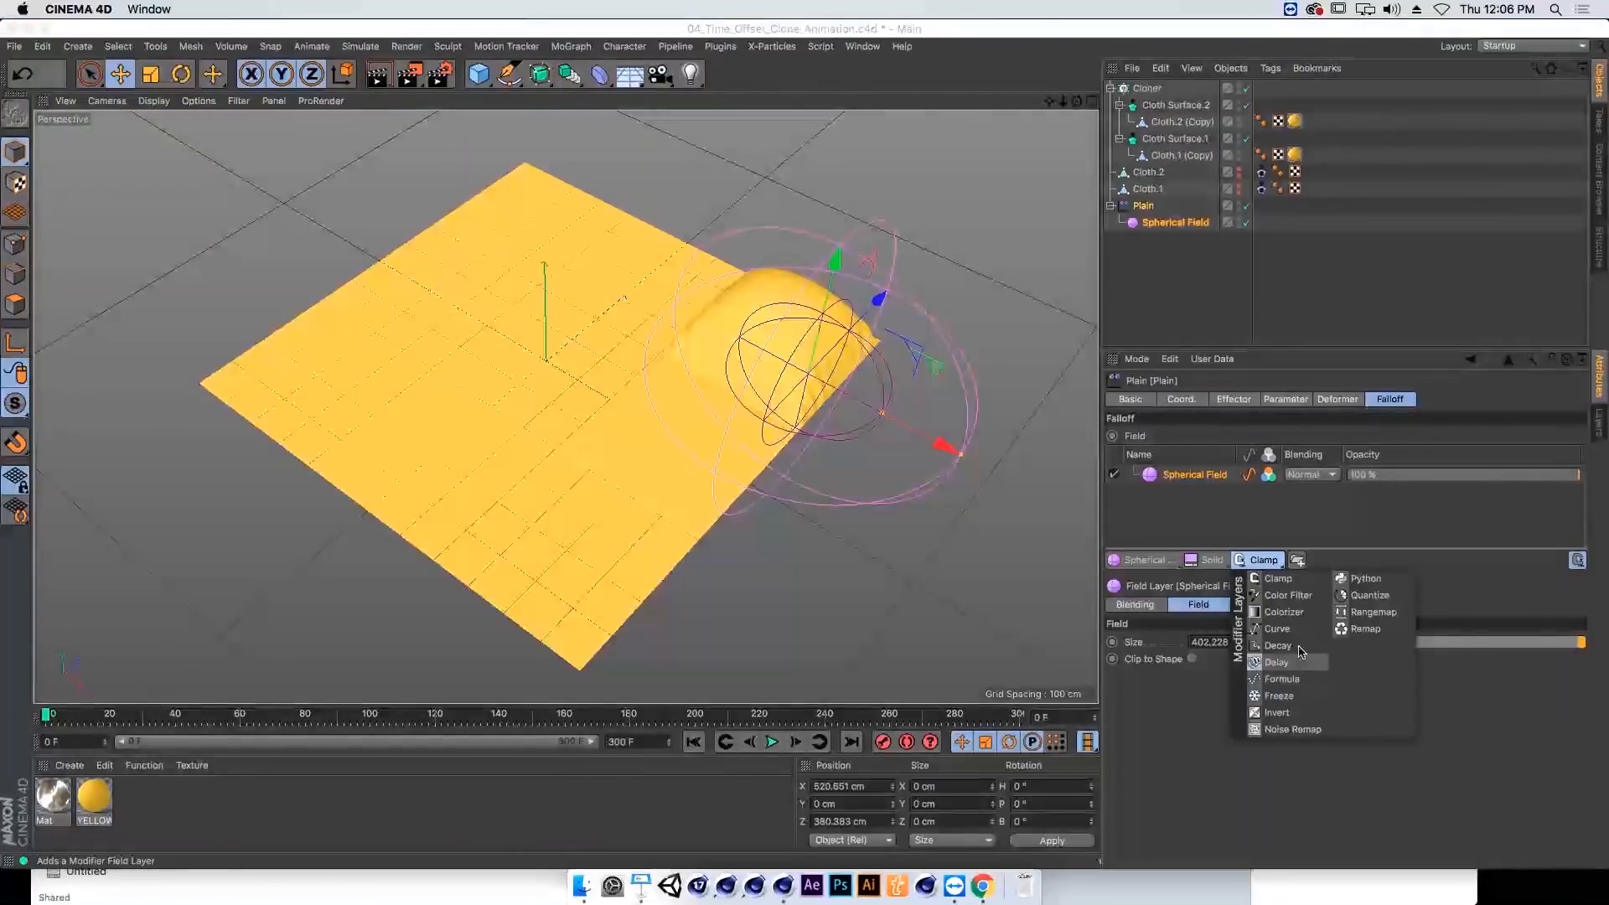
click(1196, 560)
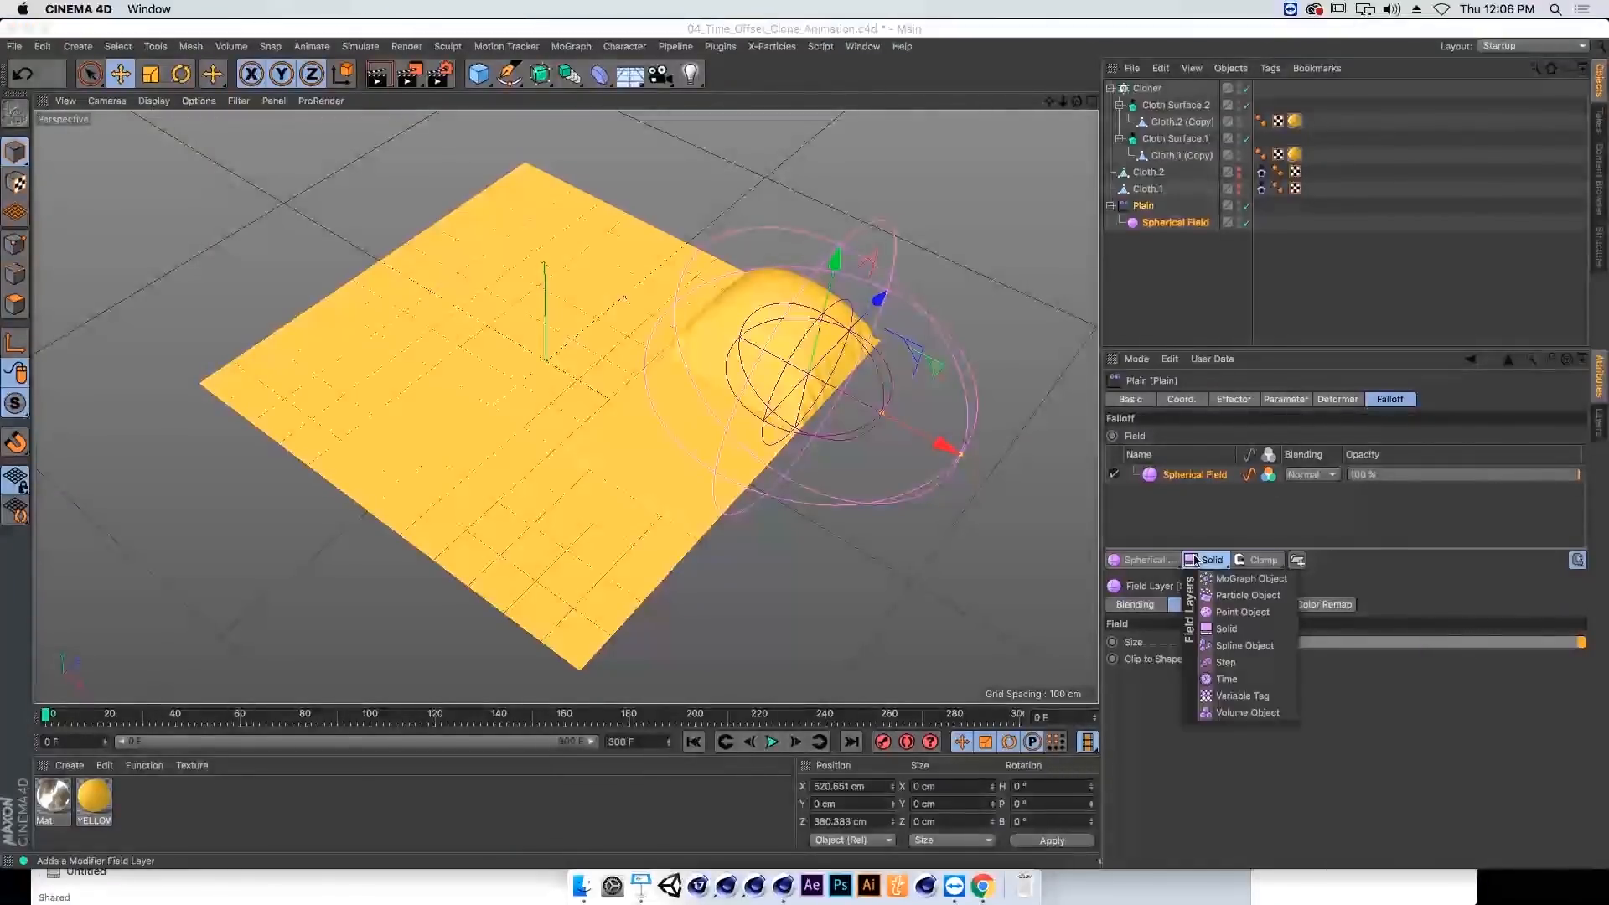
click(1238, 560)
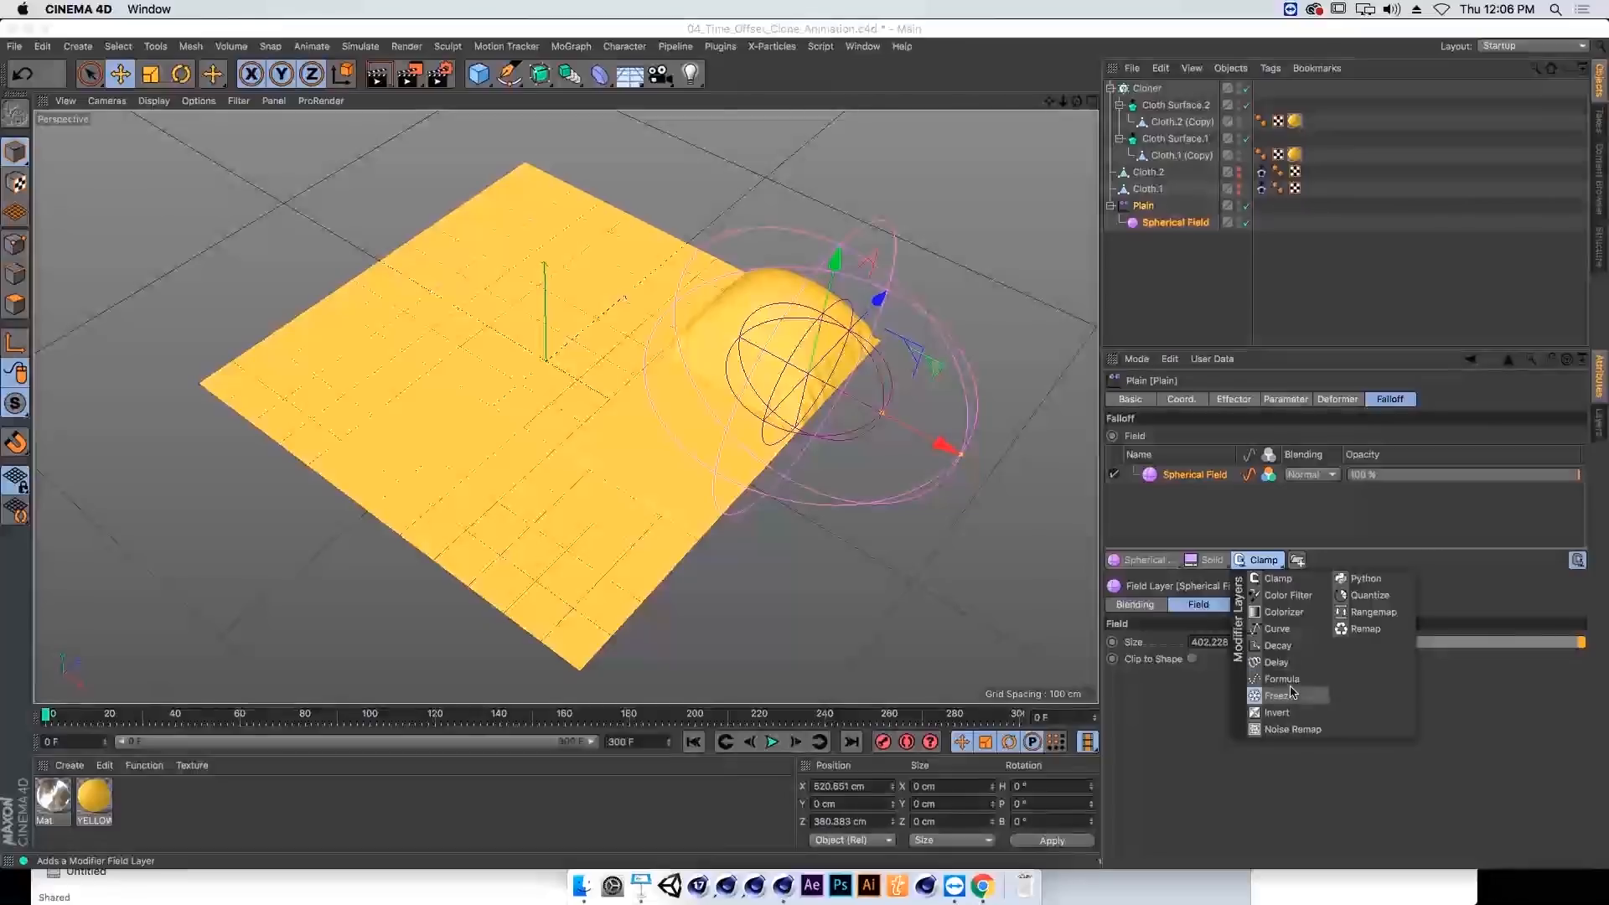
click(1282, 645)
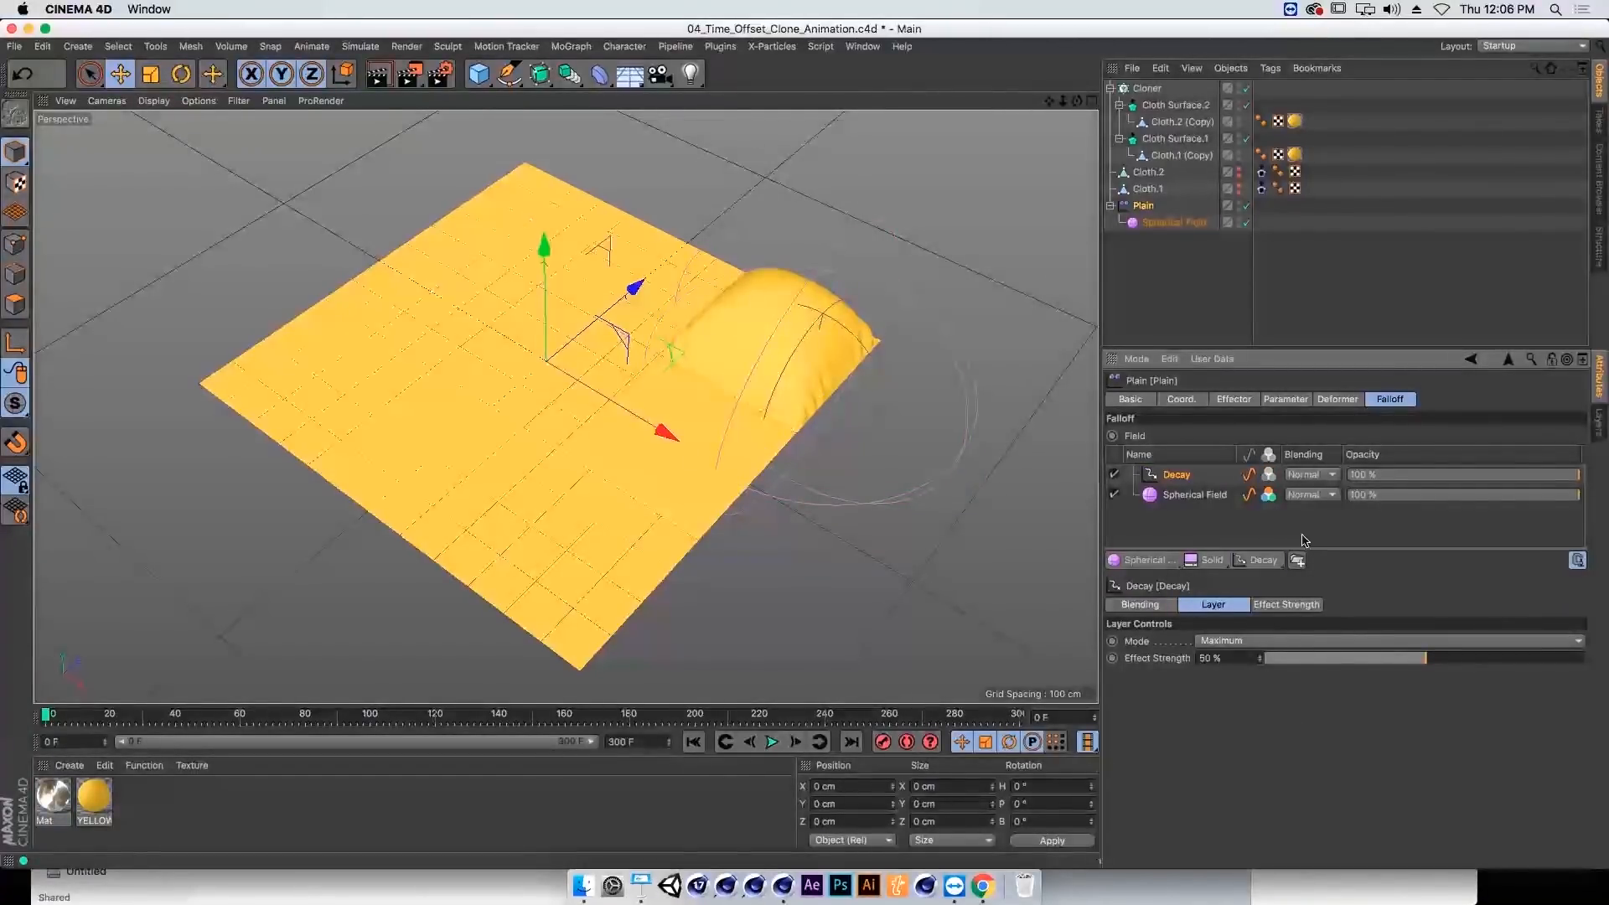
Step: Start playback and move the Spherical Field across the cloth clones to about X -468 cm, Z -275 cm
click(1182, 223)
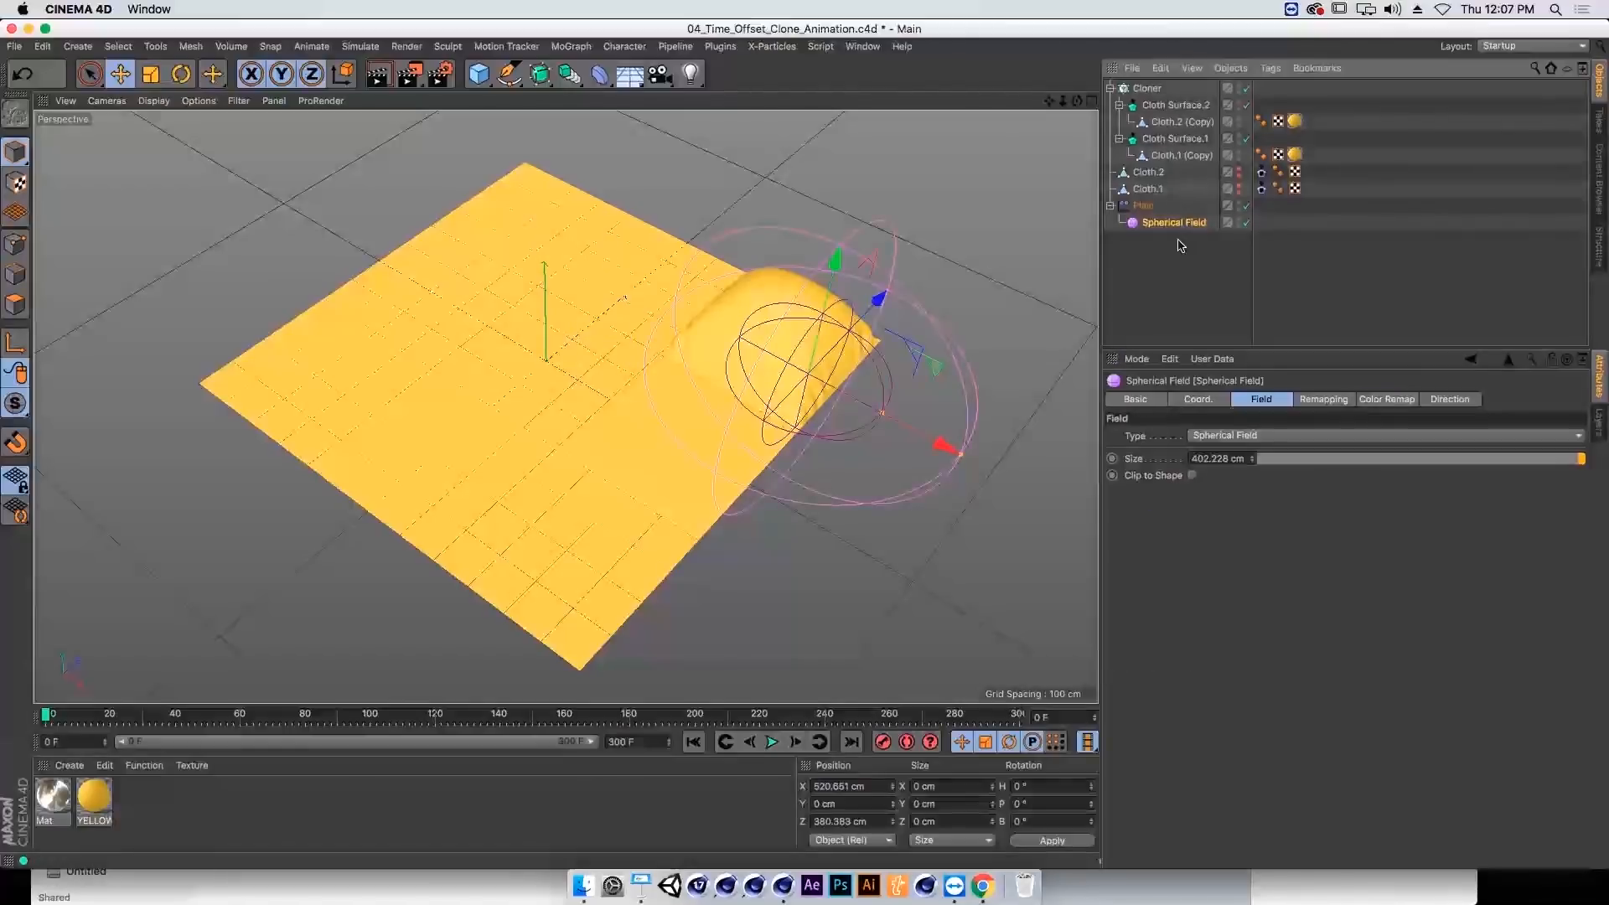
click(775, 735)
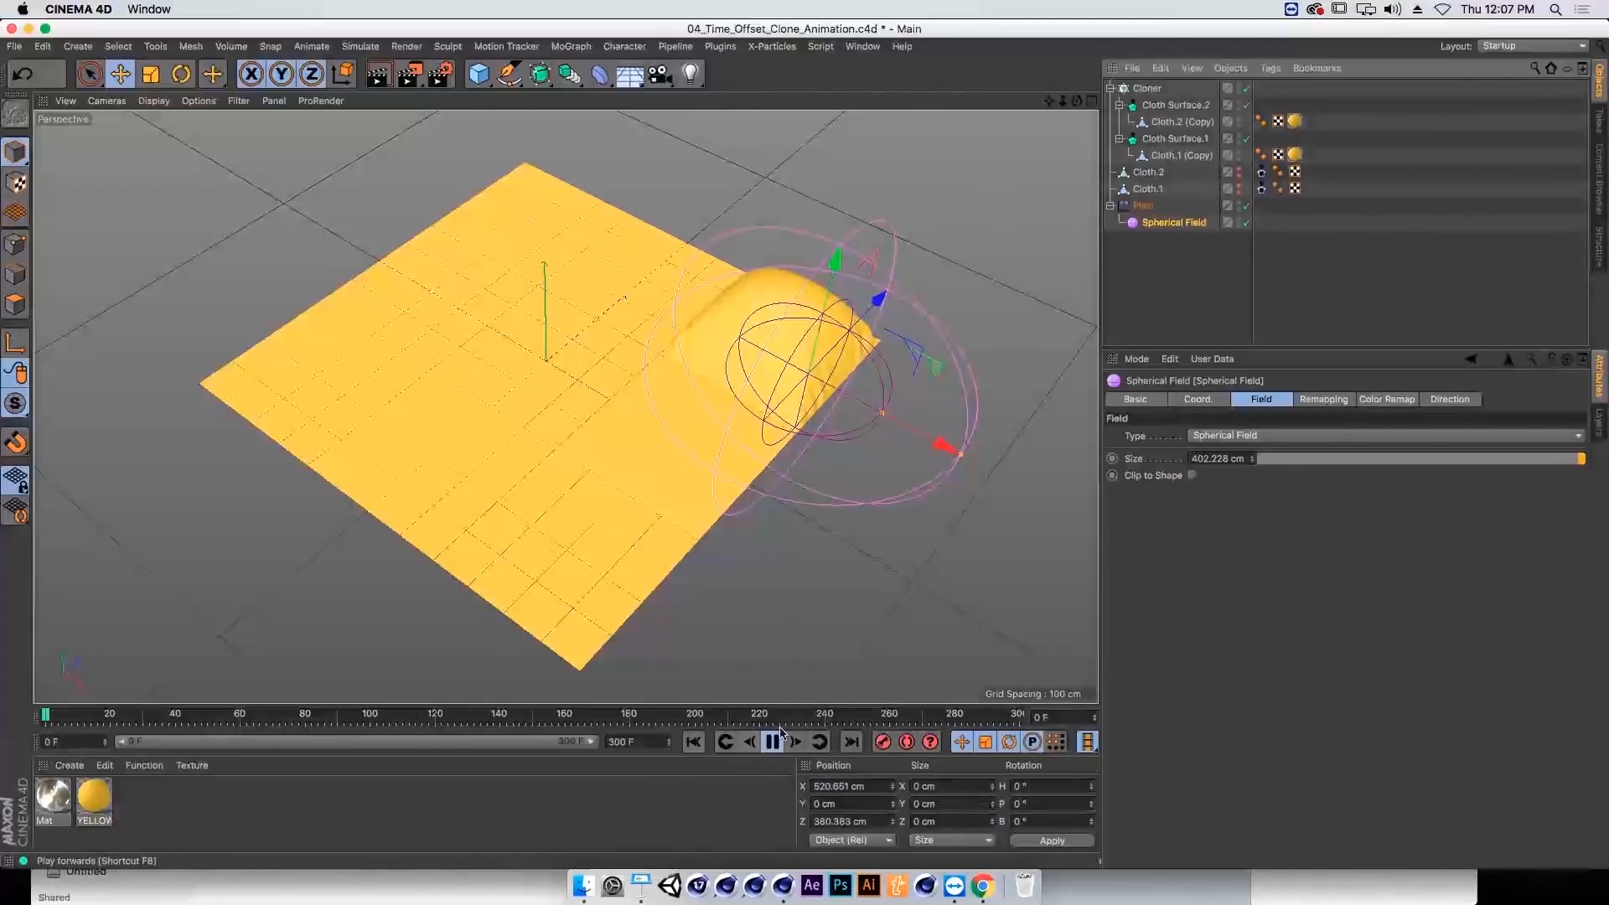
mouse_move(907, 375)
mouse_down()
mouse_move(504, 344)
mouse_move(343, 397)
mouse_move(625, 363)
mouse_move(977, 387)
mouse_move(1079, 414)
mouse_move(1078, 395)
mouse_move(754, 341)
mouse_move(456, 356)
mouse_move(339, 384)
mouse_move(1038, 360)
mouse_move(1081, 385)
mouse_move(1077, 368)
mouse_move(804, 335)
mouse_move(345, 344)
mouse_move(213, 365)
mouse_move(829, 331)
mouse_move(1043, 347)
mouse_move(657, 280)
mouse_move(452, 285)
mouse_move(461, 336)
mouse_up()
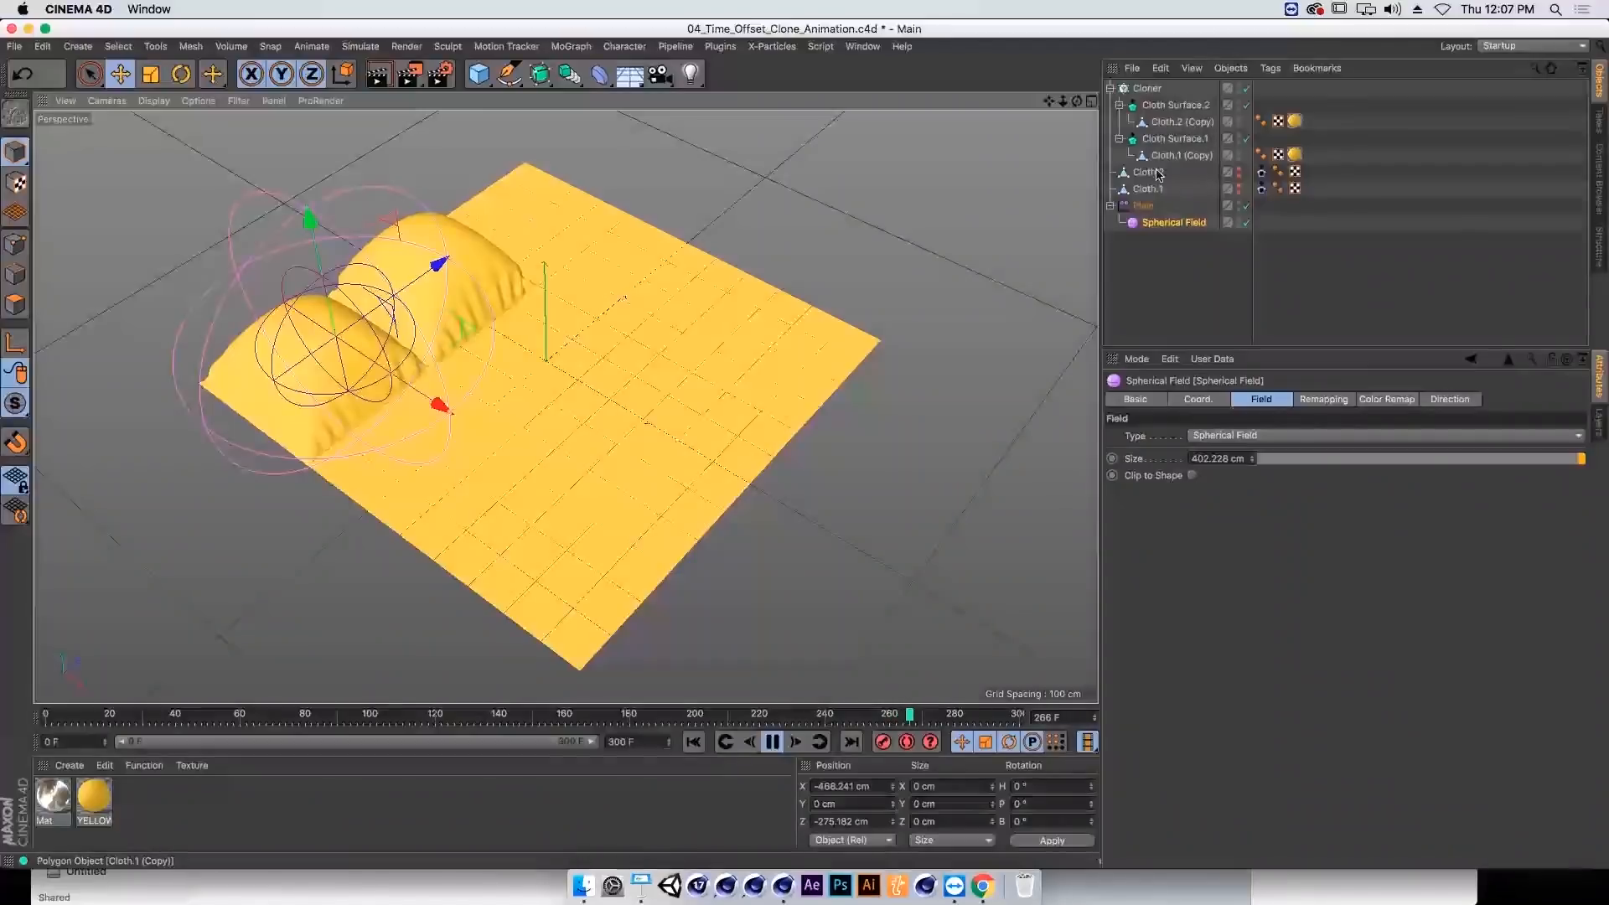
Step: Set the Decay layer's Effect Strength to 100% in the Plain effector's falloff
click(1144, 207)
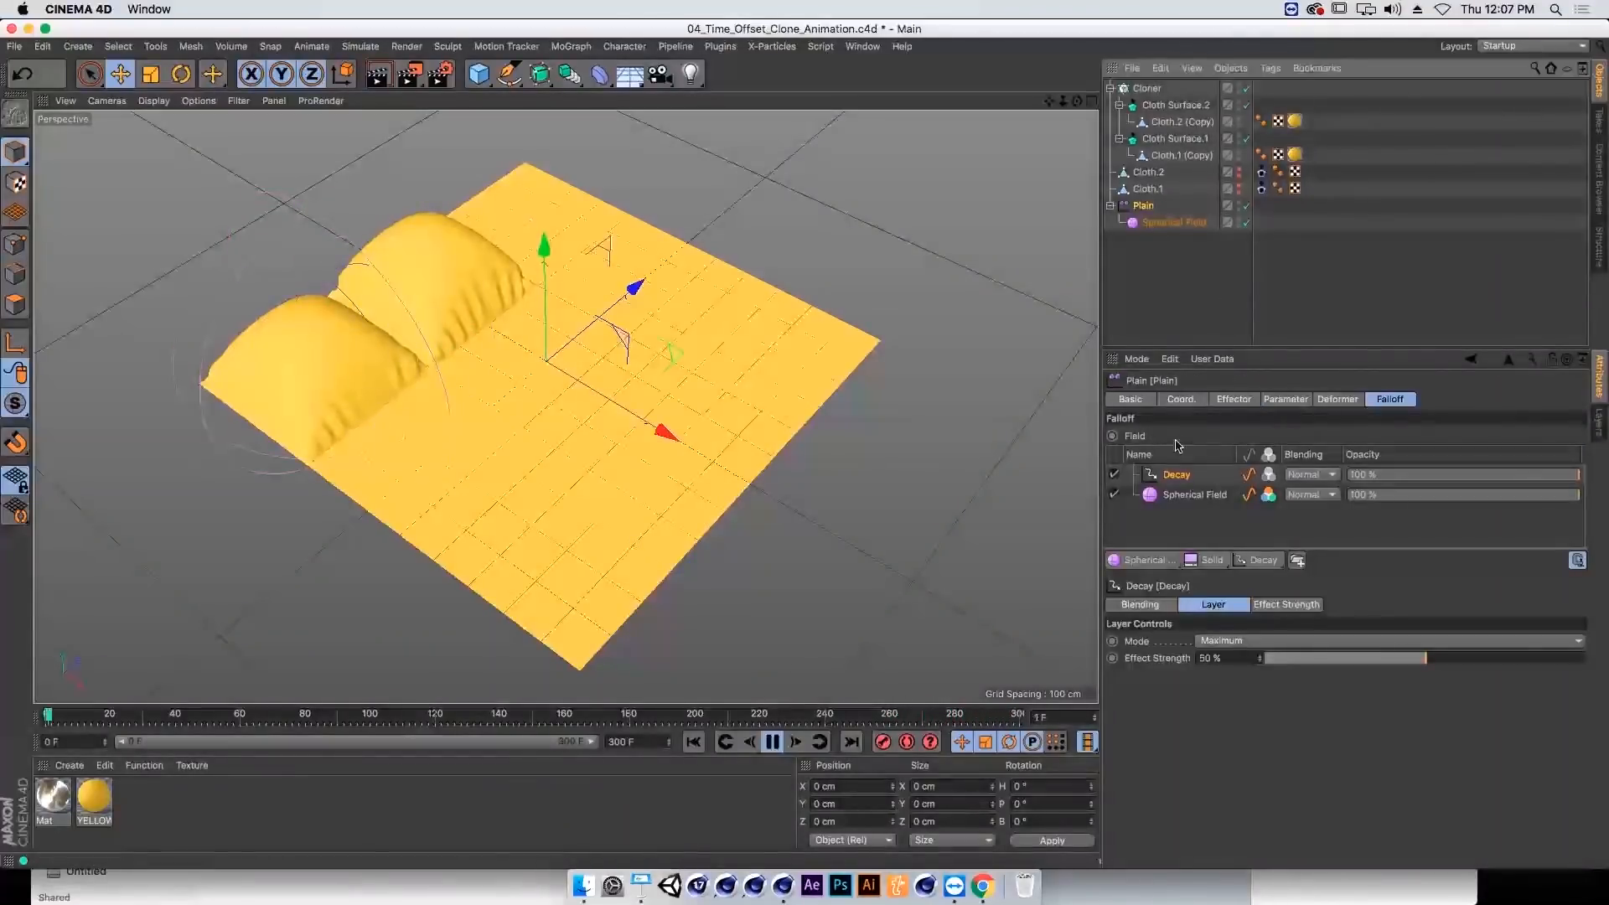
click(1169, 479)
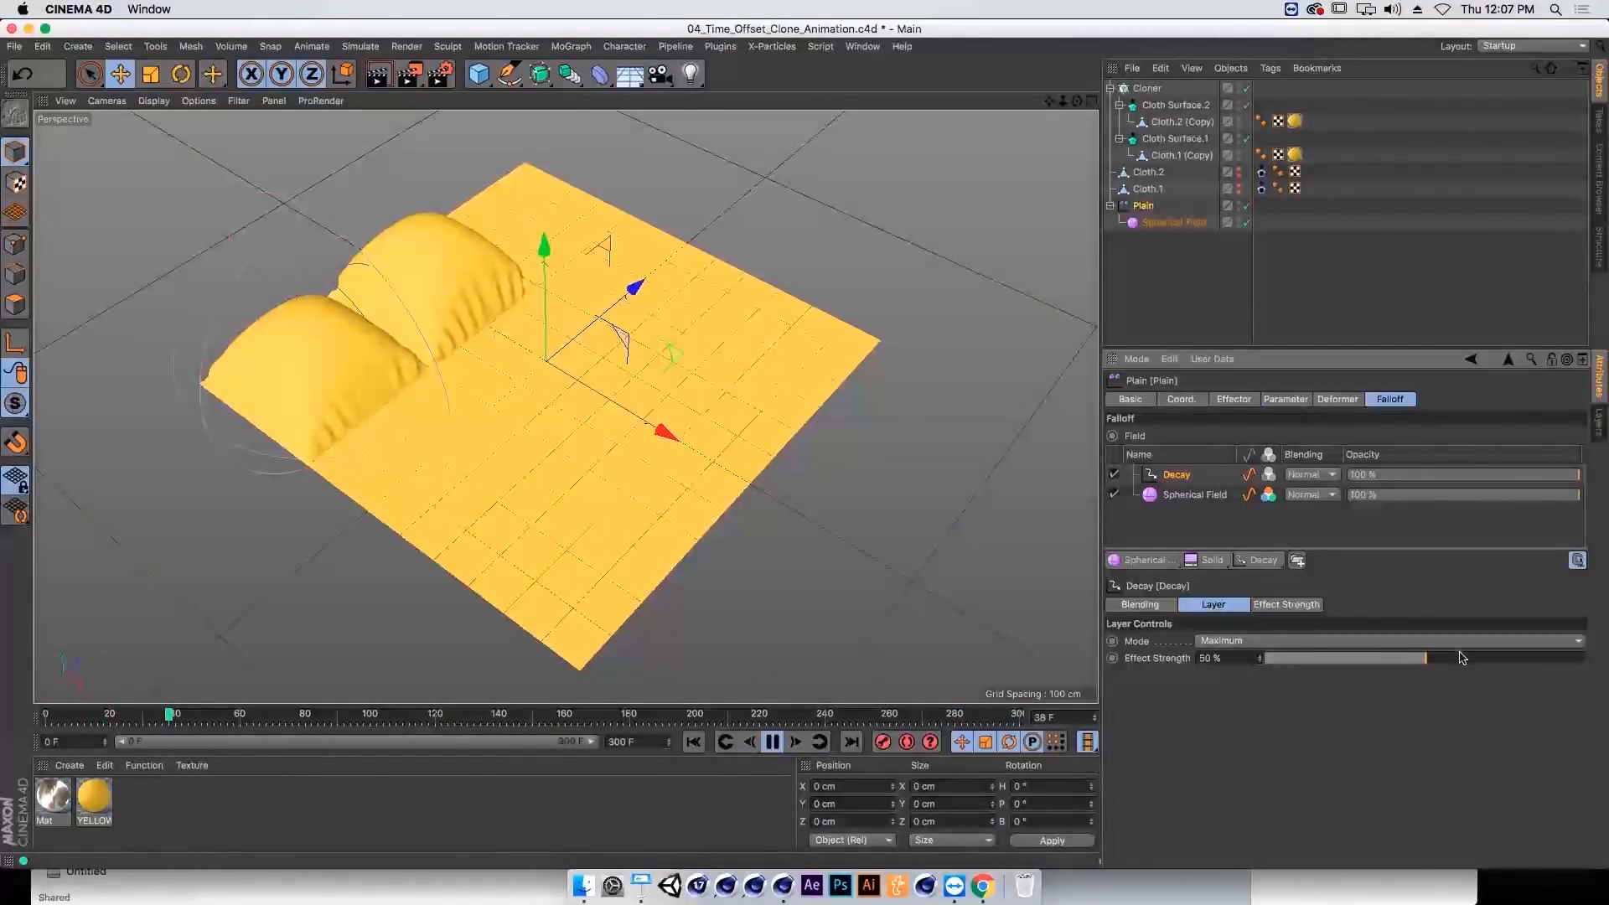
drag(1463, 663, 1530, 664)
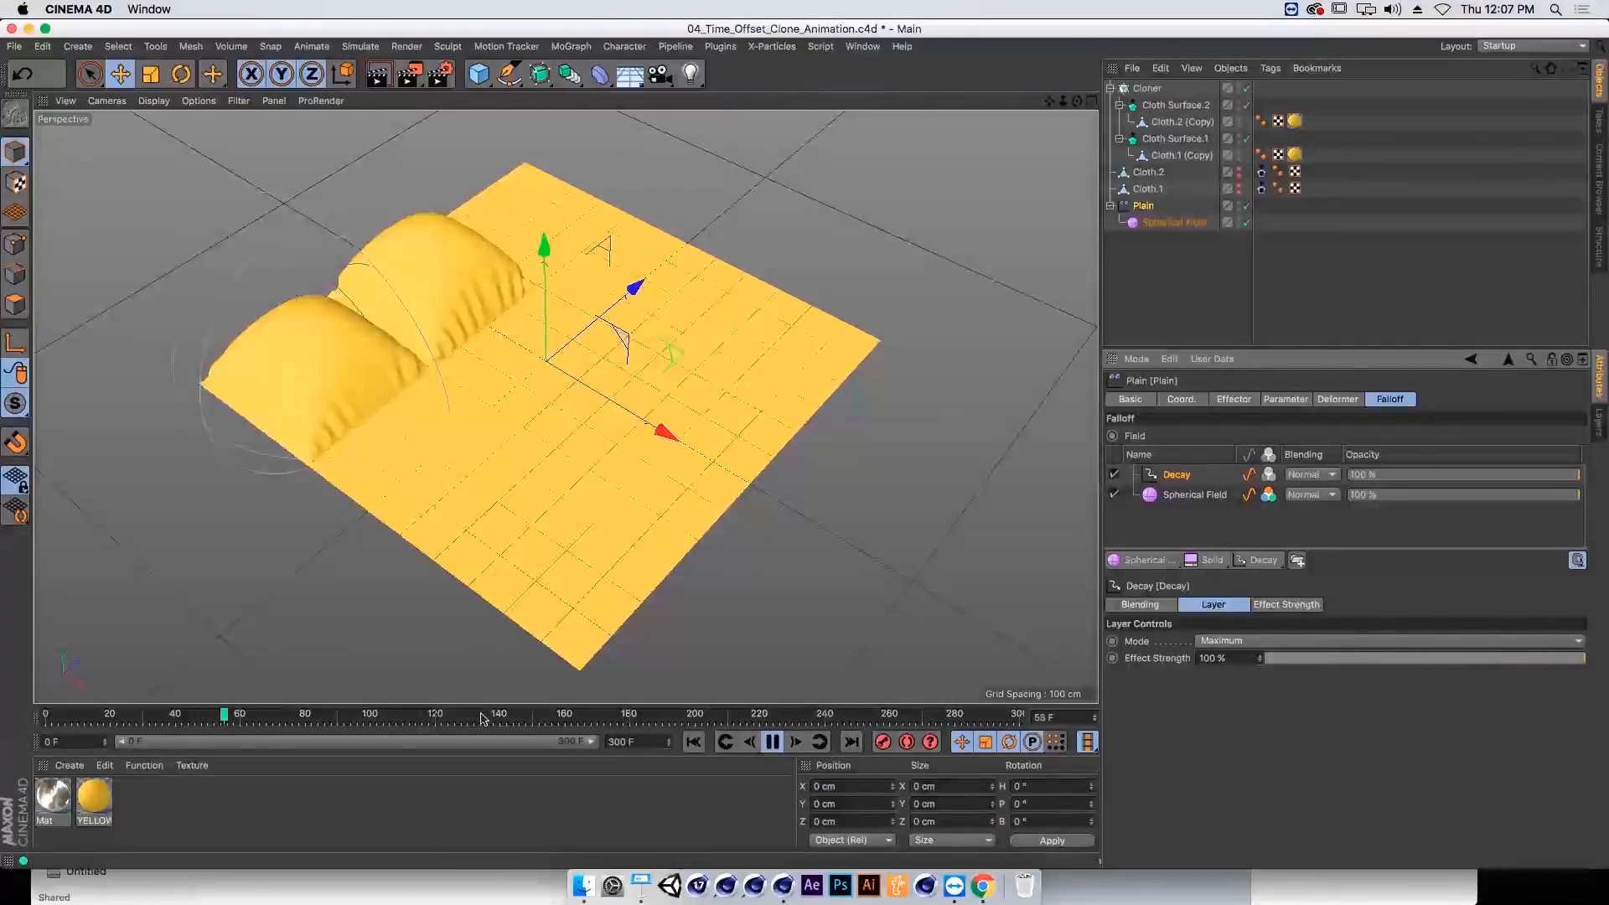
Step: Move the Spherical Field to about X -762 cm, Z -459 cm, outside the cloth grid, and rewind to the first frame
click(695, 743)
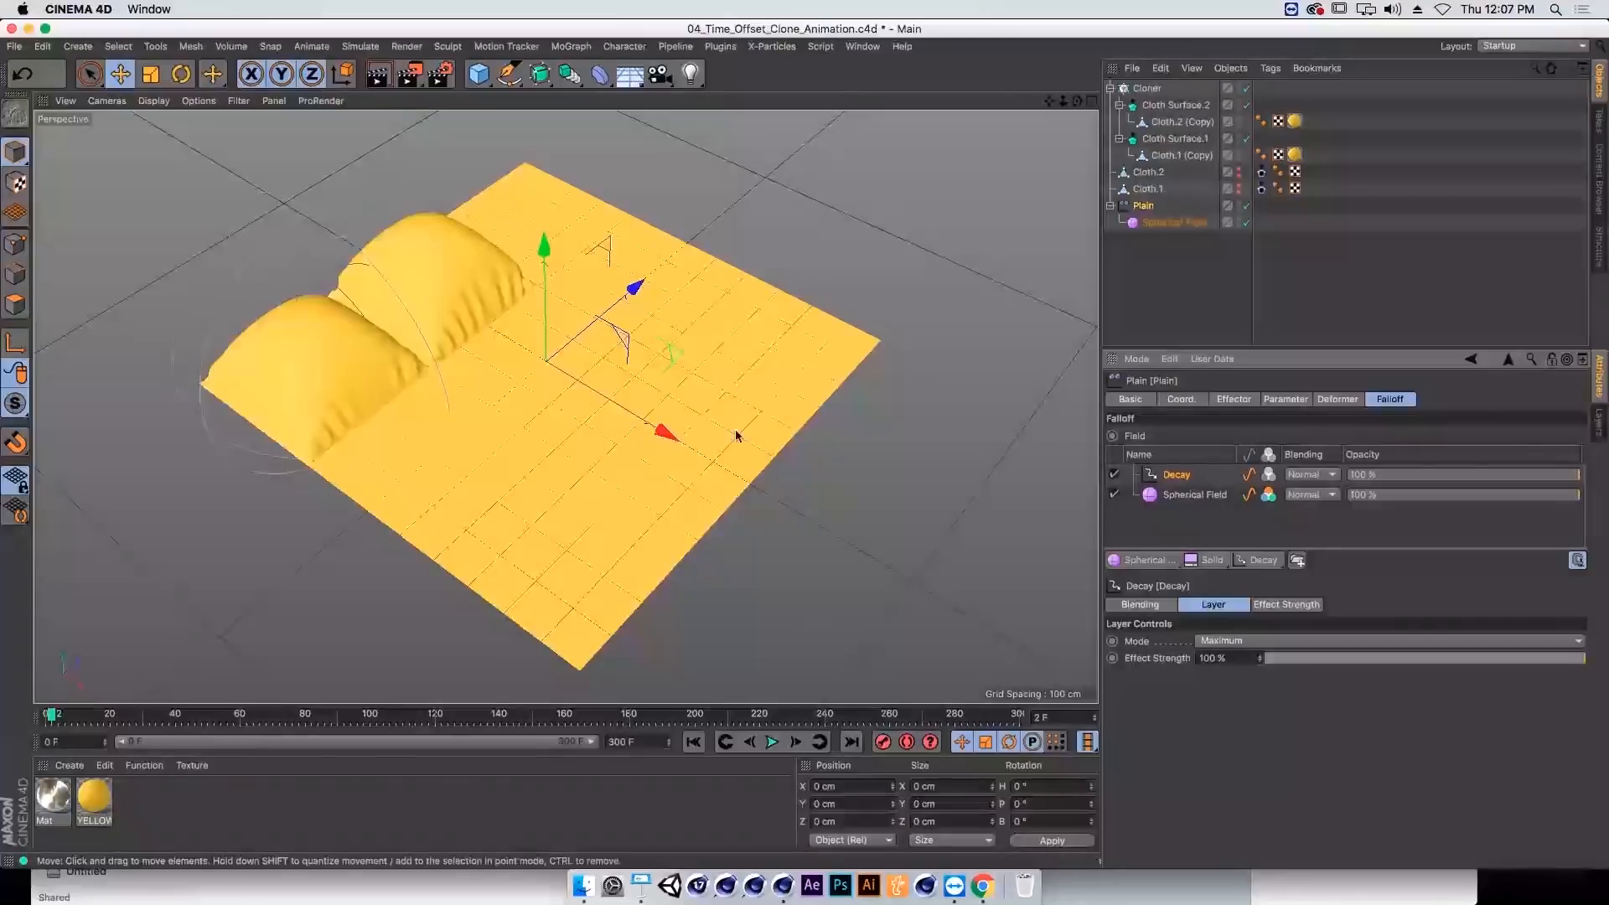
click(1141, 224)
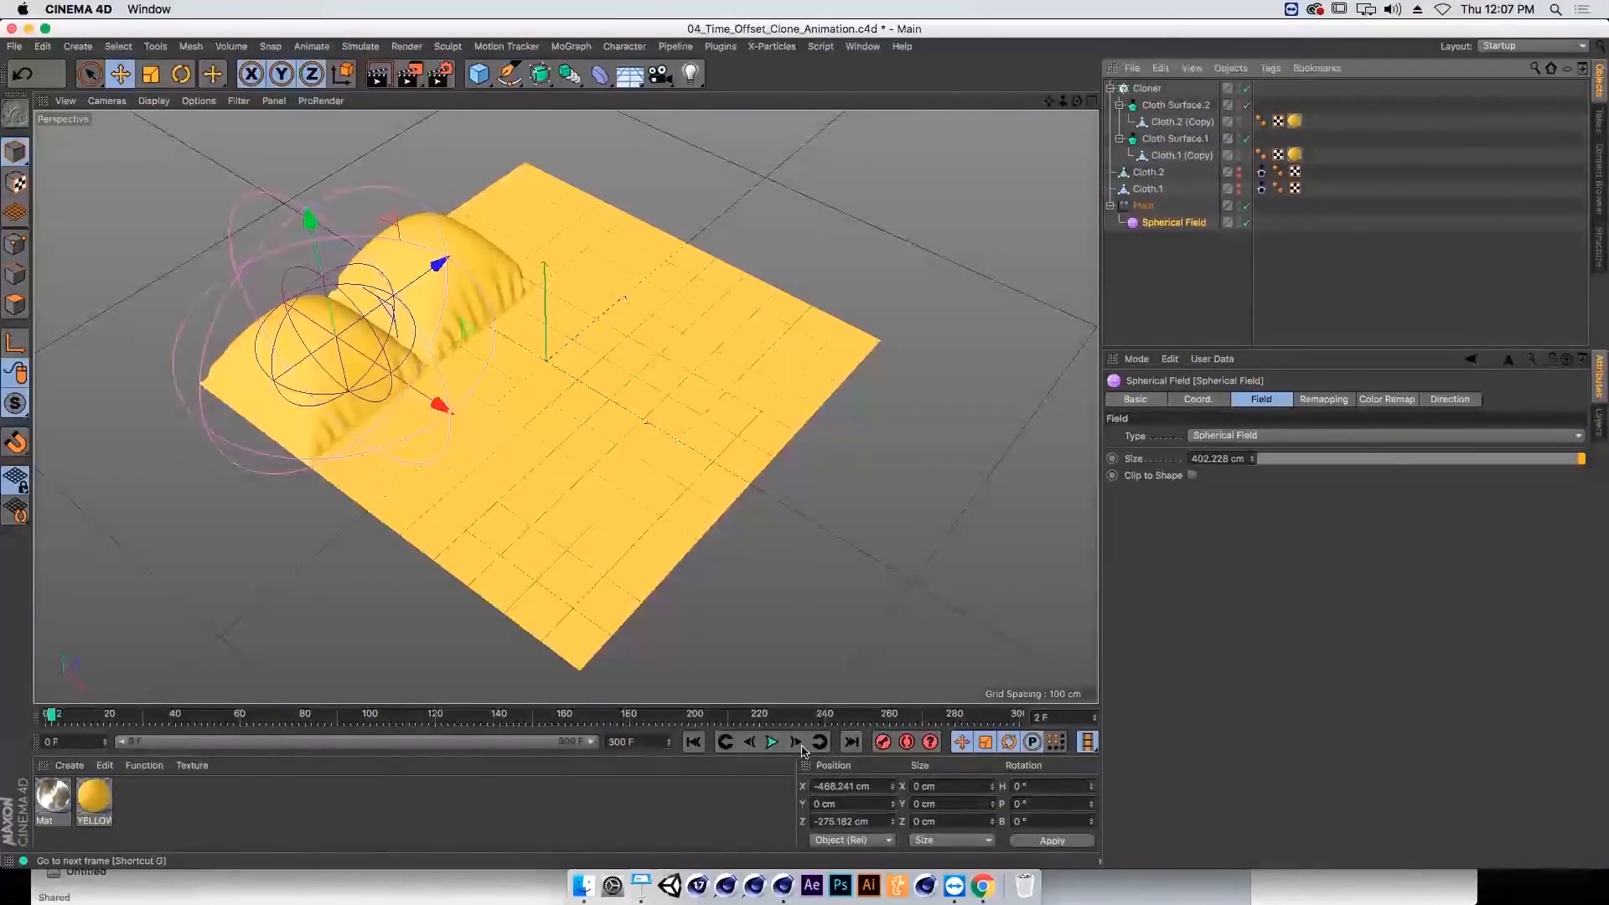
drag(444, 356, 310, 339)
click(695, 744)
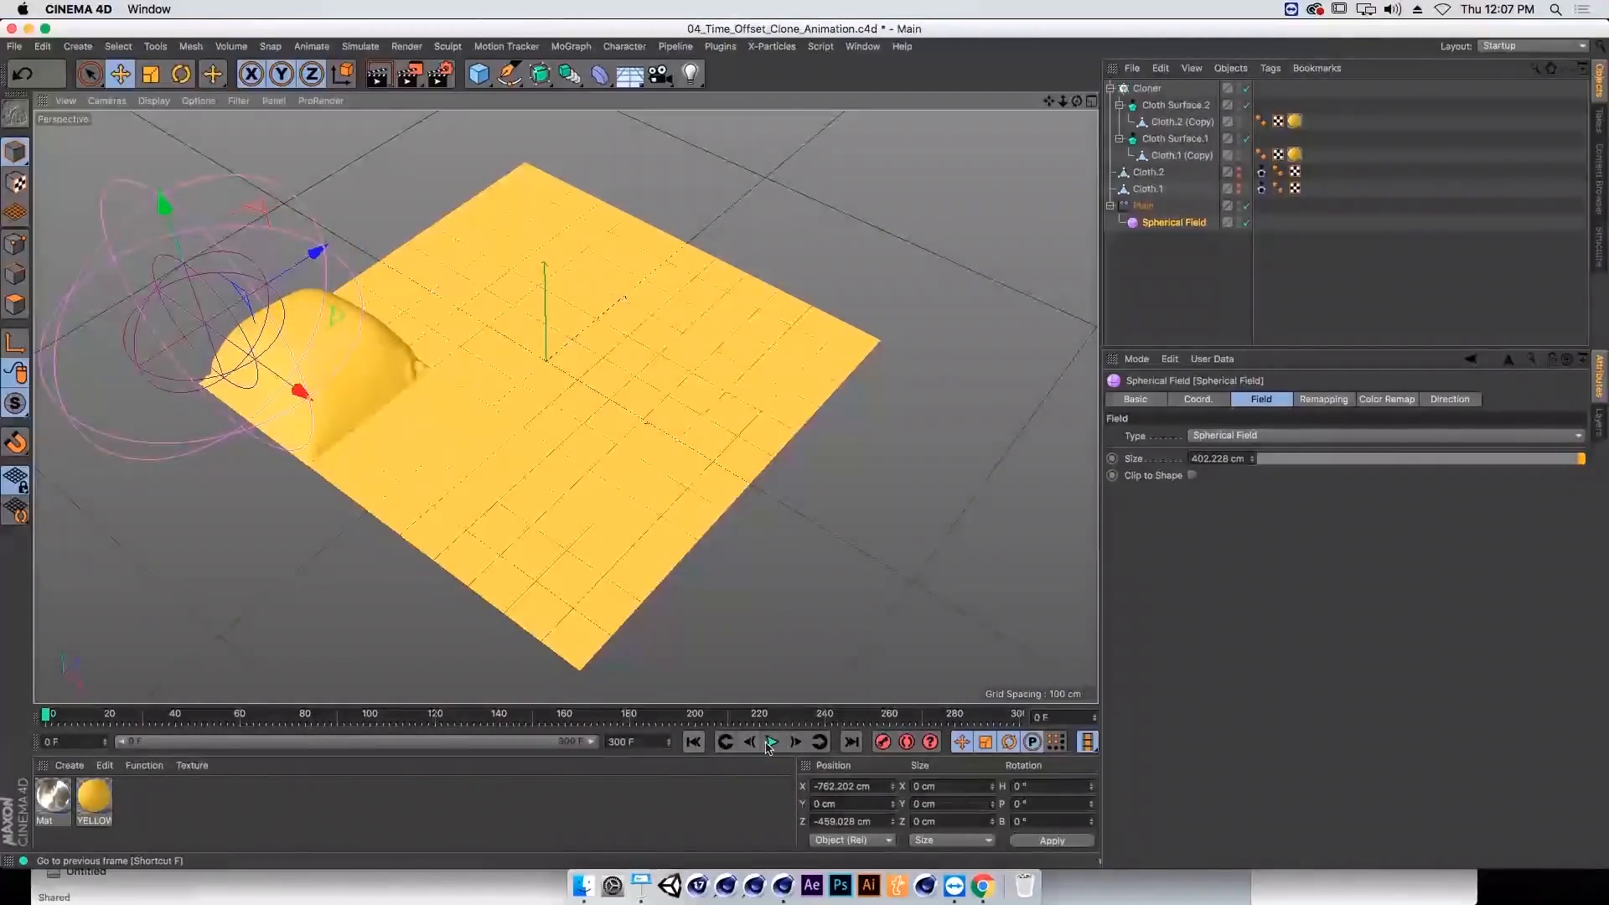
Step: During playback, sweep the Spherical Field across the cloth clones to about X 725 cm, Z 175 cm, and shrink it to about 281 cm
mouse_move(344, 322)
mouse_down()
mouse_move(492, 276)
mouse_move(661, 254)
mouse_move(791, 305)
mouse_move(1008, 471)
mouse_move(969, 460)
mouse_up()
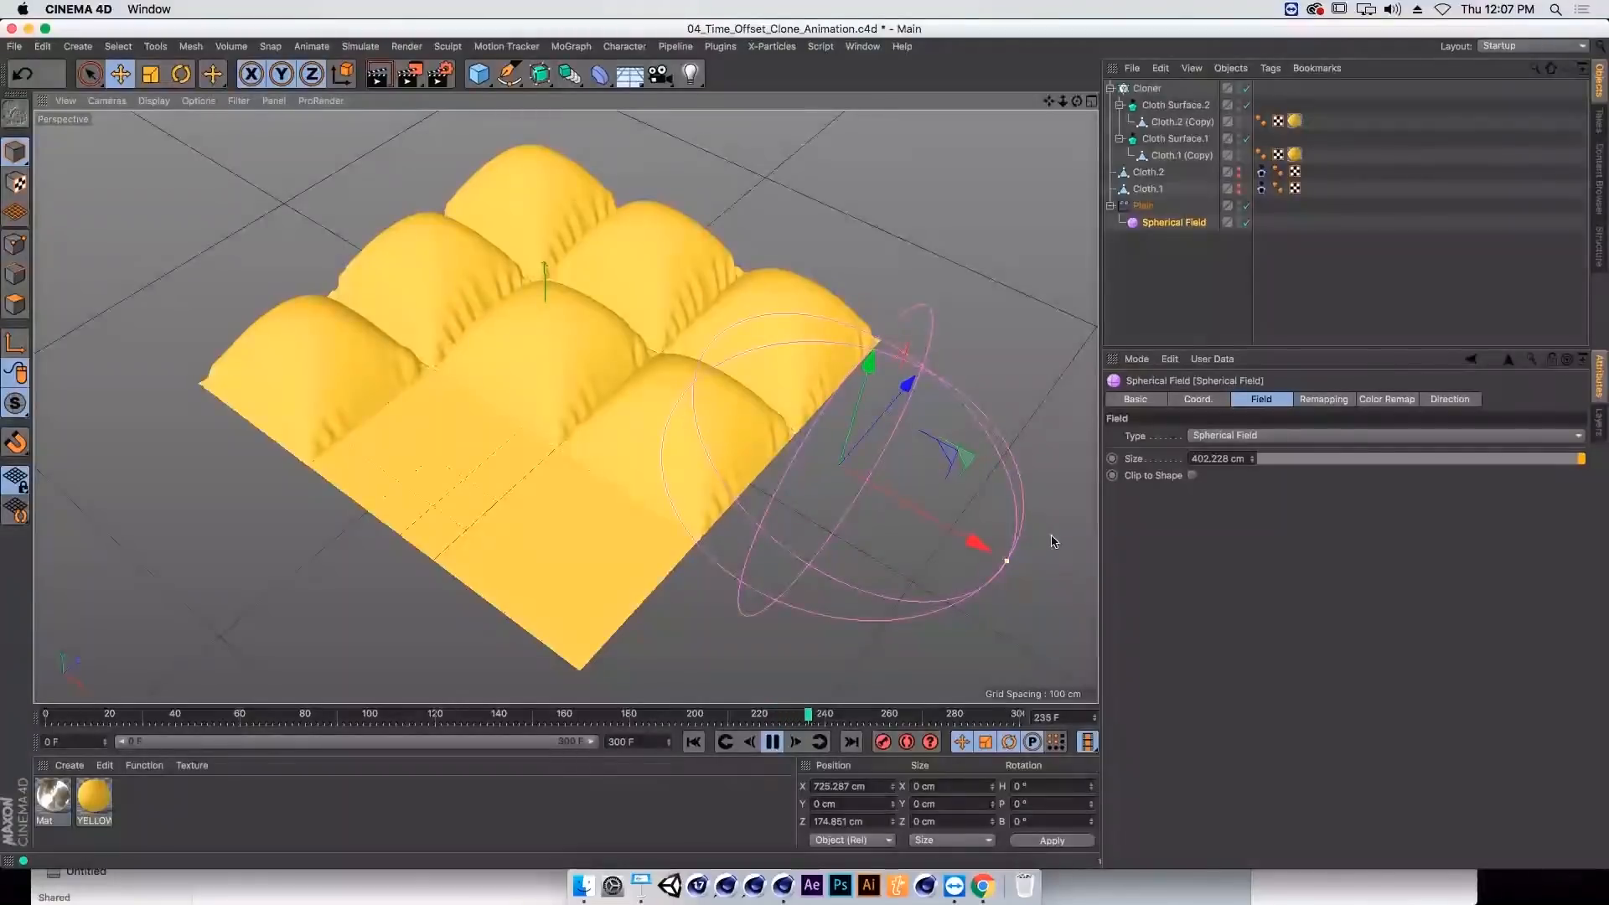
drag(1006, 565, 952, 554)
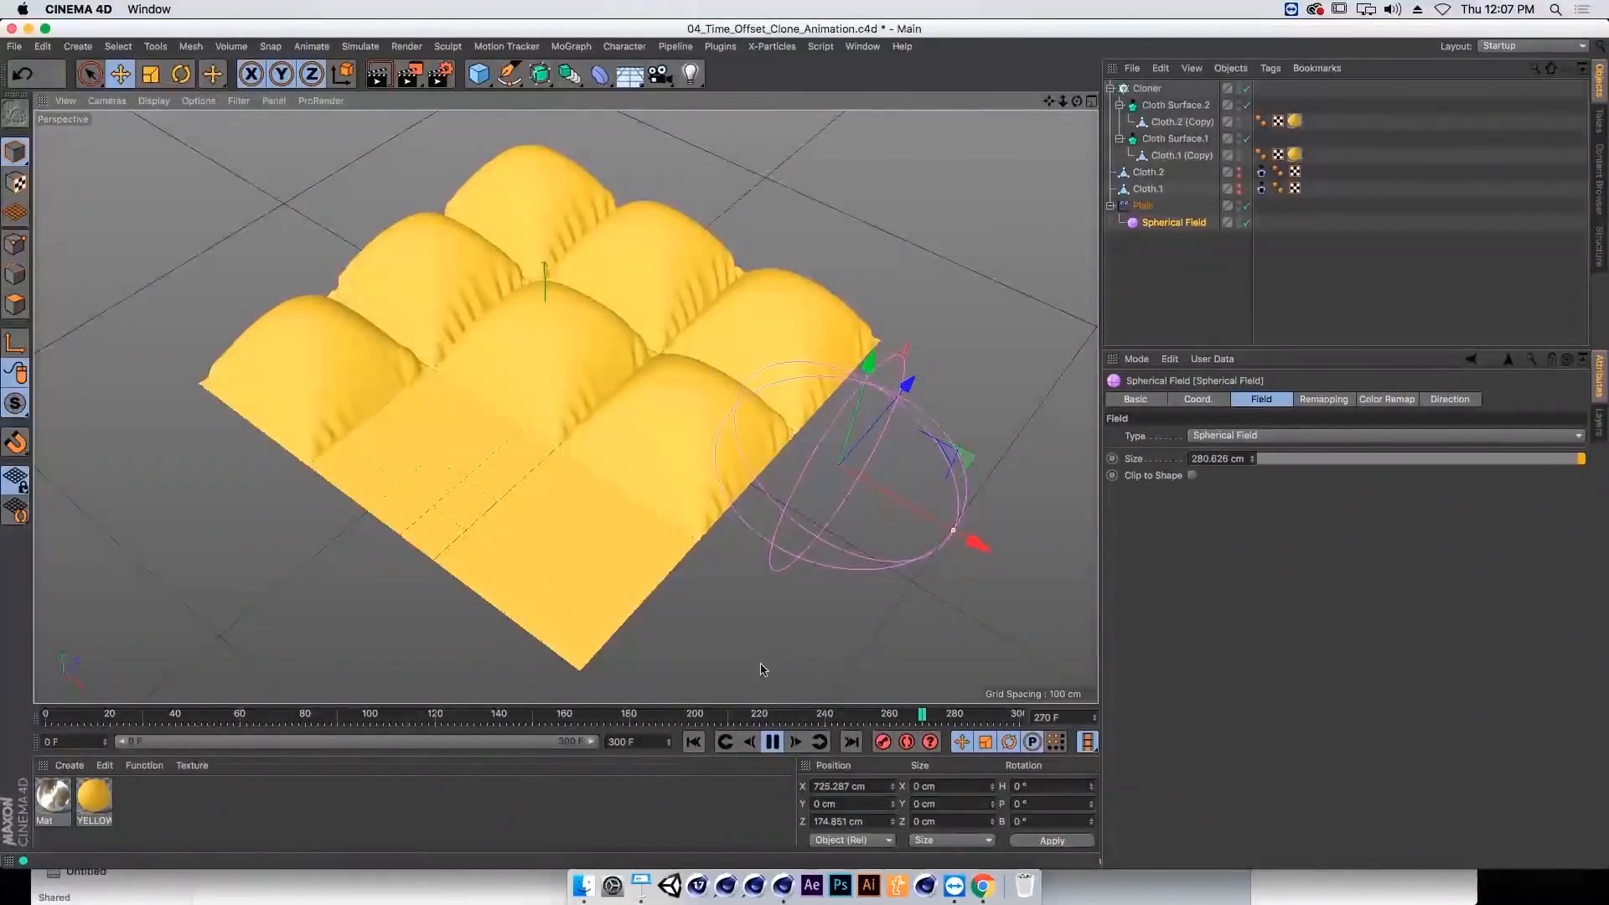
click(692, 742)
Step: Sweep the Spherical Field over the clones to about X 621 cm, Z 184 cm during playback, stop, and return to frame 0
mouse_move(980, 457)
mouse_down()
mouse_move(687, 270)
mouse_move(495, 252)
mouse_move(392, 431)
mouse_move(380, 411)
mouse_move(368, 459)
mouse_move(506, 492)
mouse_move(545, 538)
mouse_move(736, 485)
mouse_move(896, 363)
mouse_move(392, 331)
mouse_move(353, 405)
mouse_move(754, 340)
mouse_move(752, 448)
mouse_move(491, 372)
mouse_move(646, 302)
mouse_move(742, 434)
mouse_move(661, 406)
mouse_move(664, 233)
mouse_move(925, 431)
mouse_up()
click(693, 742)
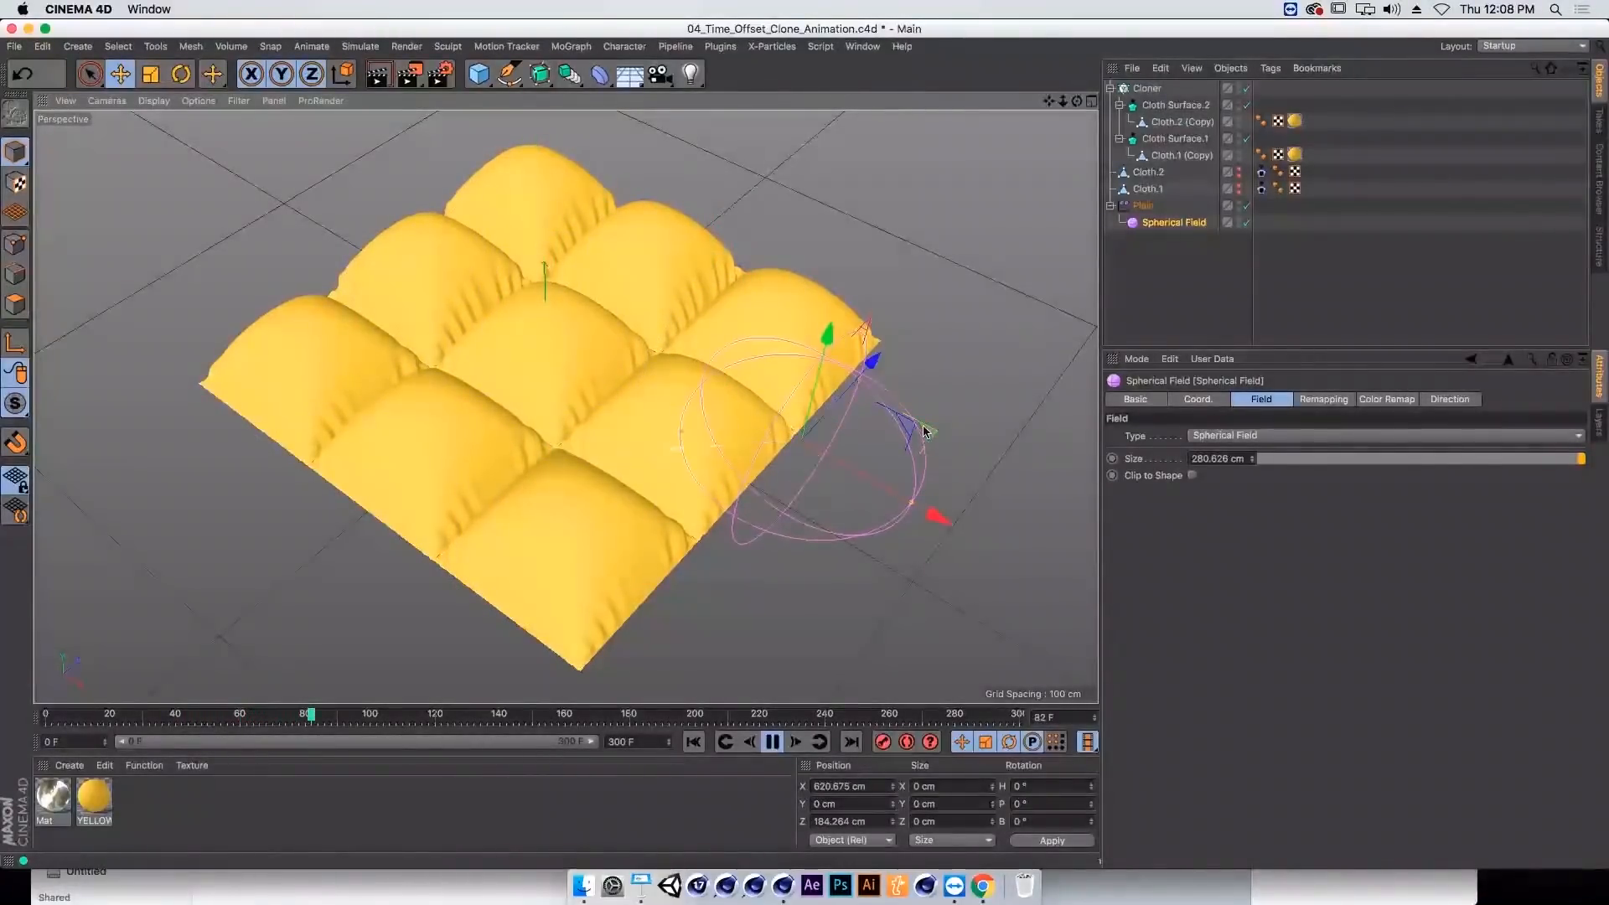
click(772, 742)
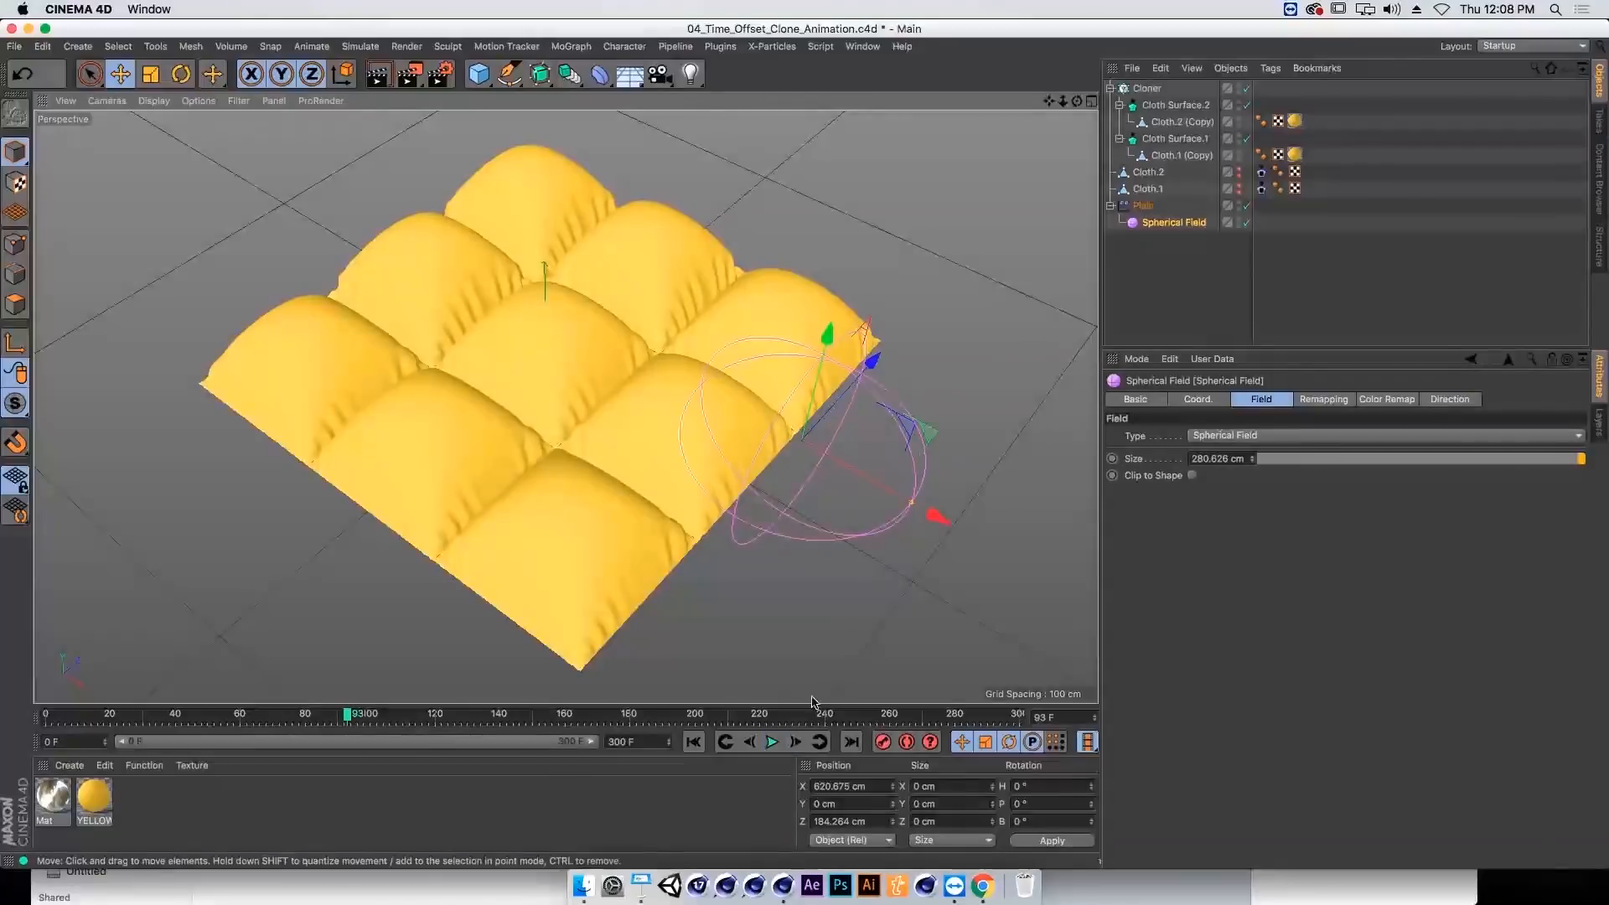
click(694, 742)
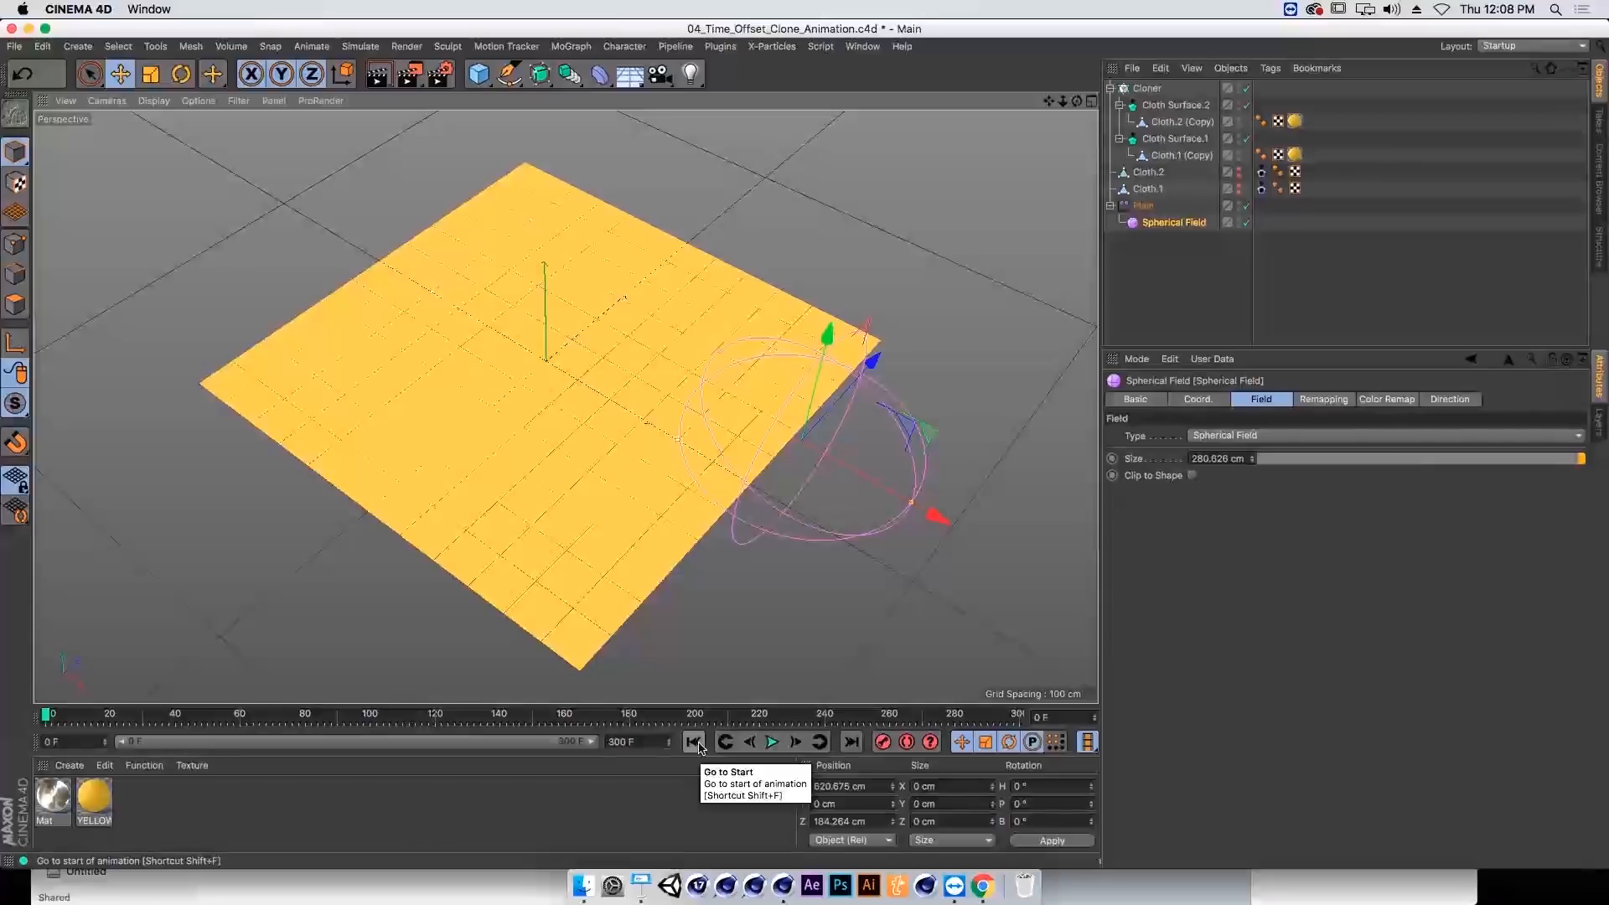
Step: Add a Delay modifier layer above the Decay layer in the Plain effector's falloff
click(1142, 206)
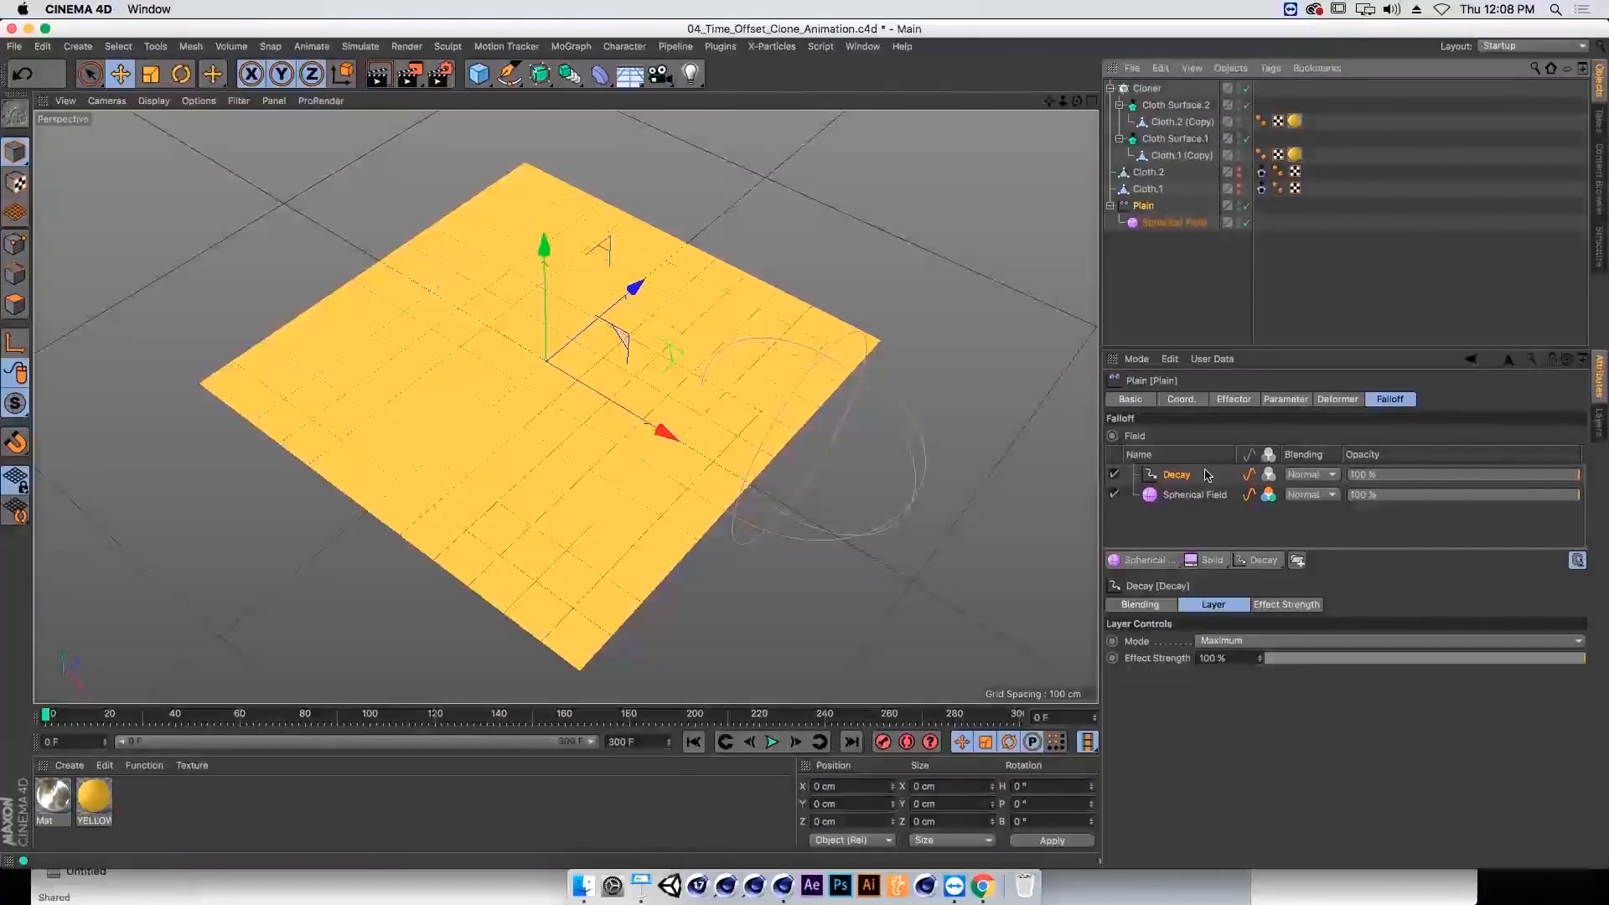
click(1257, 560)
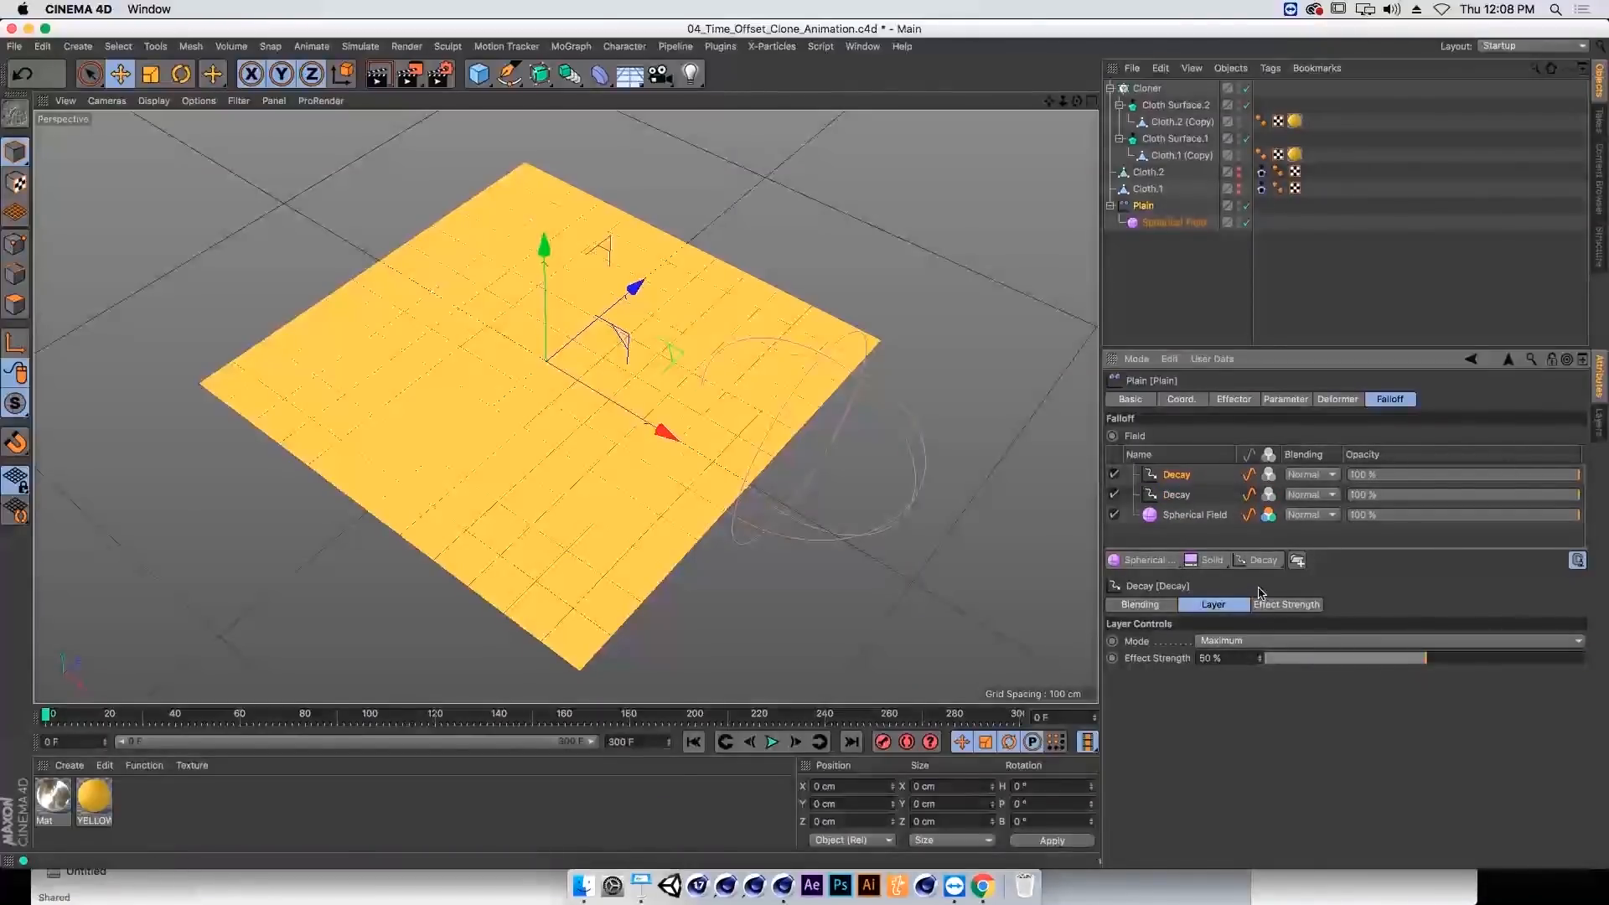
key(super+z)
click(1264, 562)
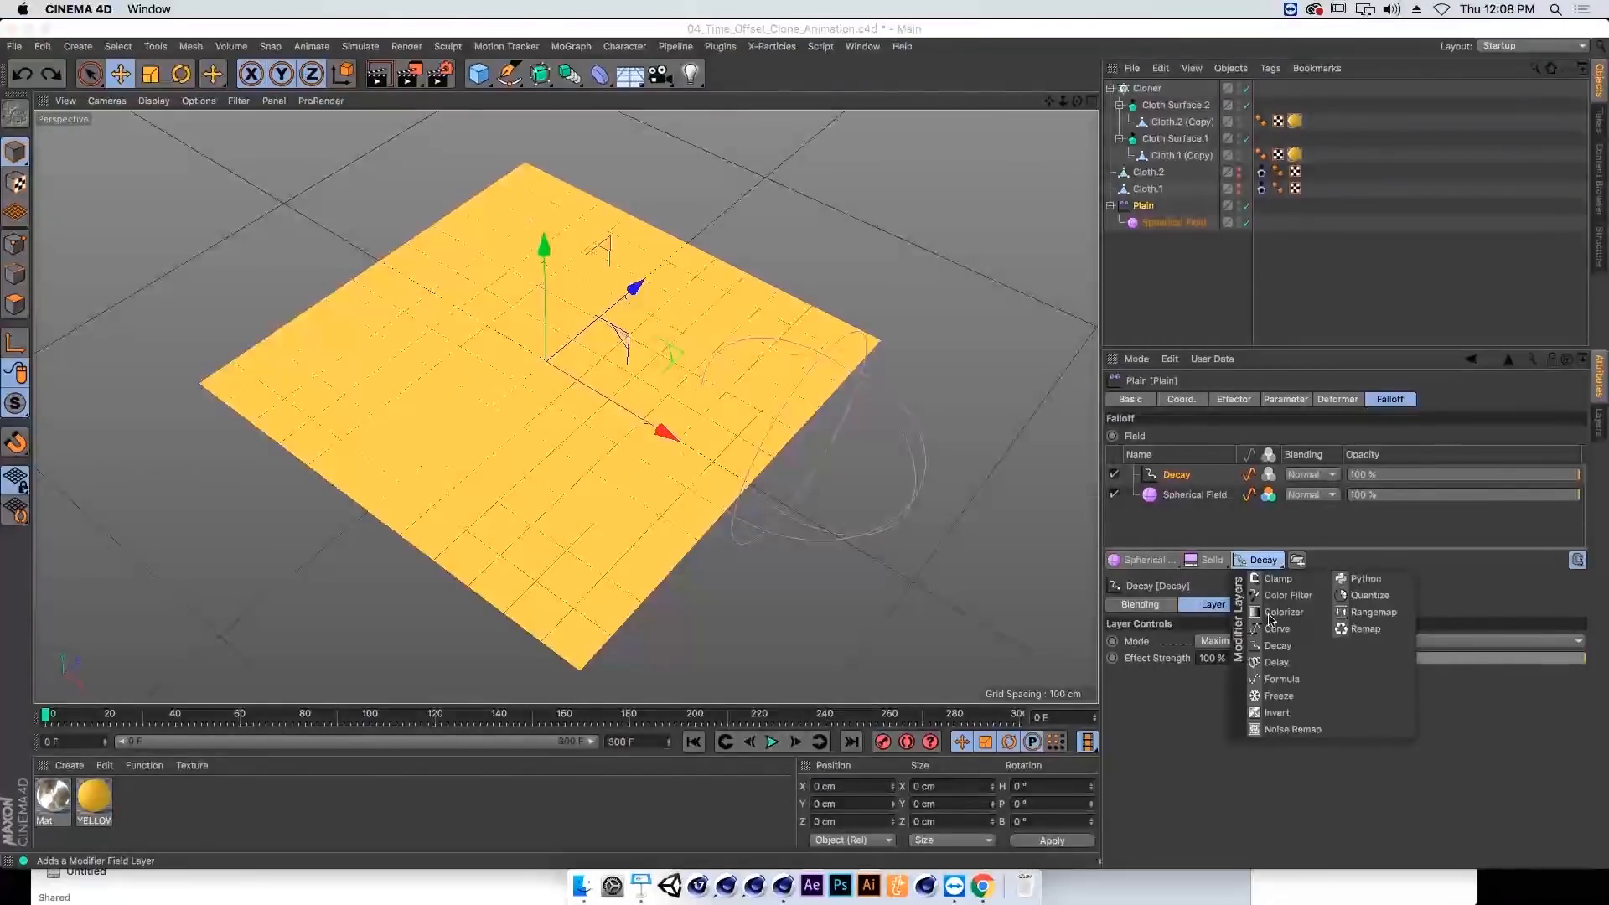
click(1289, 661)
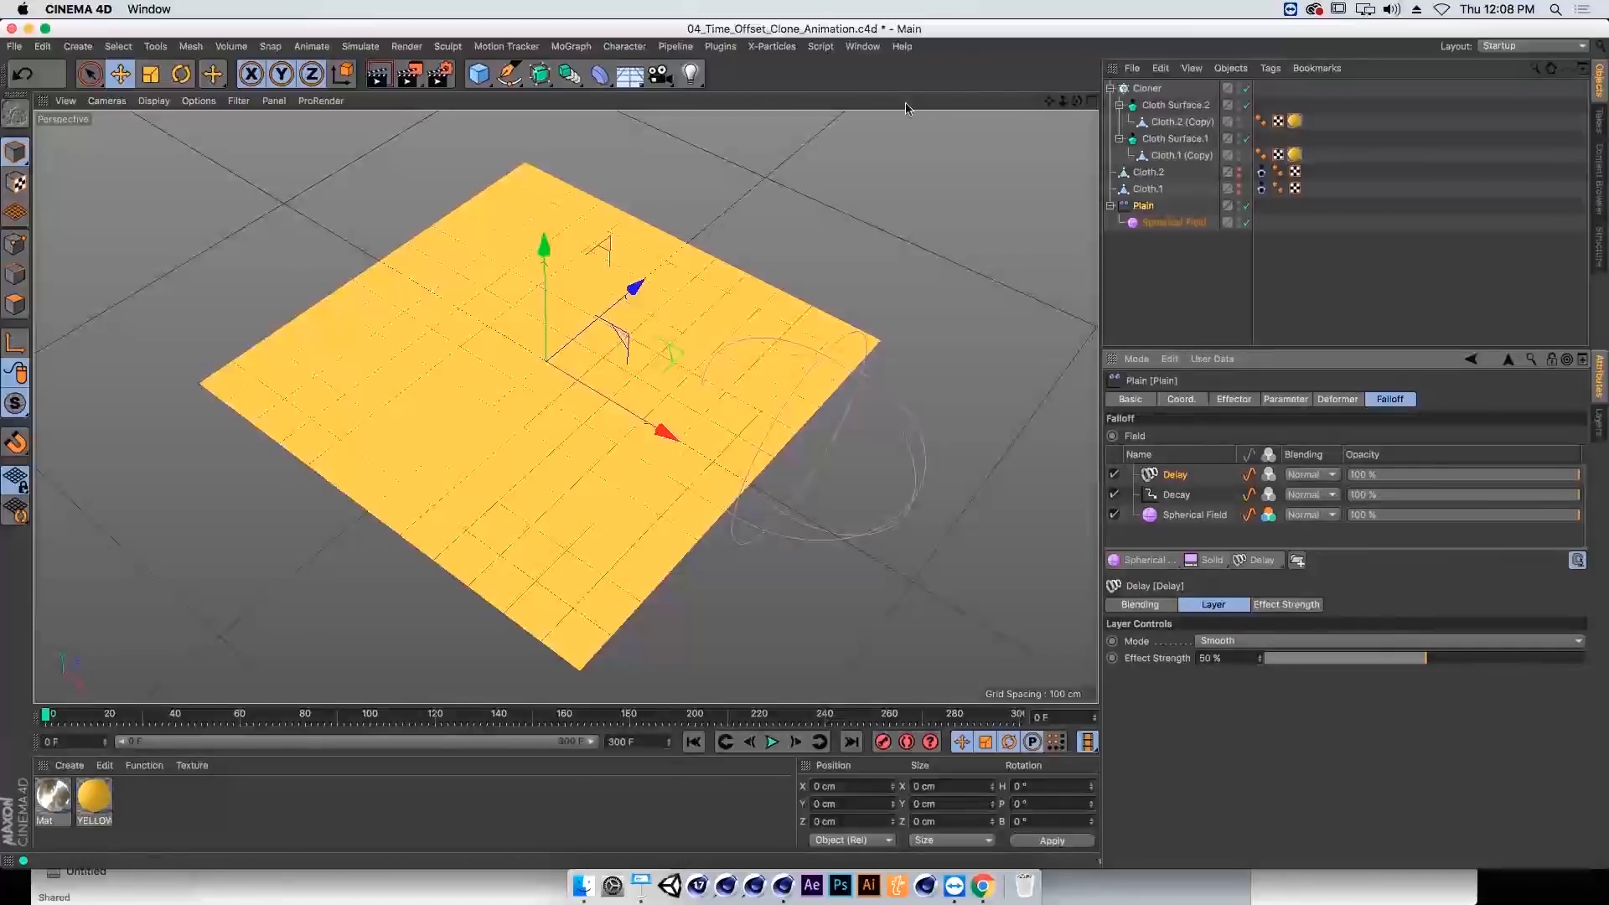
Step: Keep the Delay layer's mode at Smooth and raise its Effect Strength to about 96%
click(571, 46)
mouse_move(586, 71)
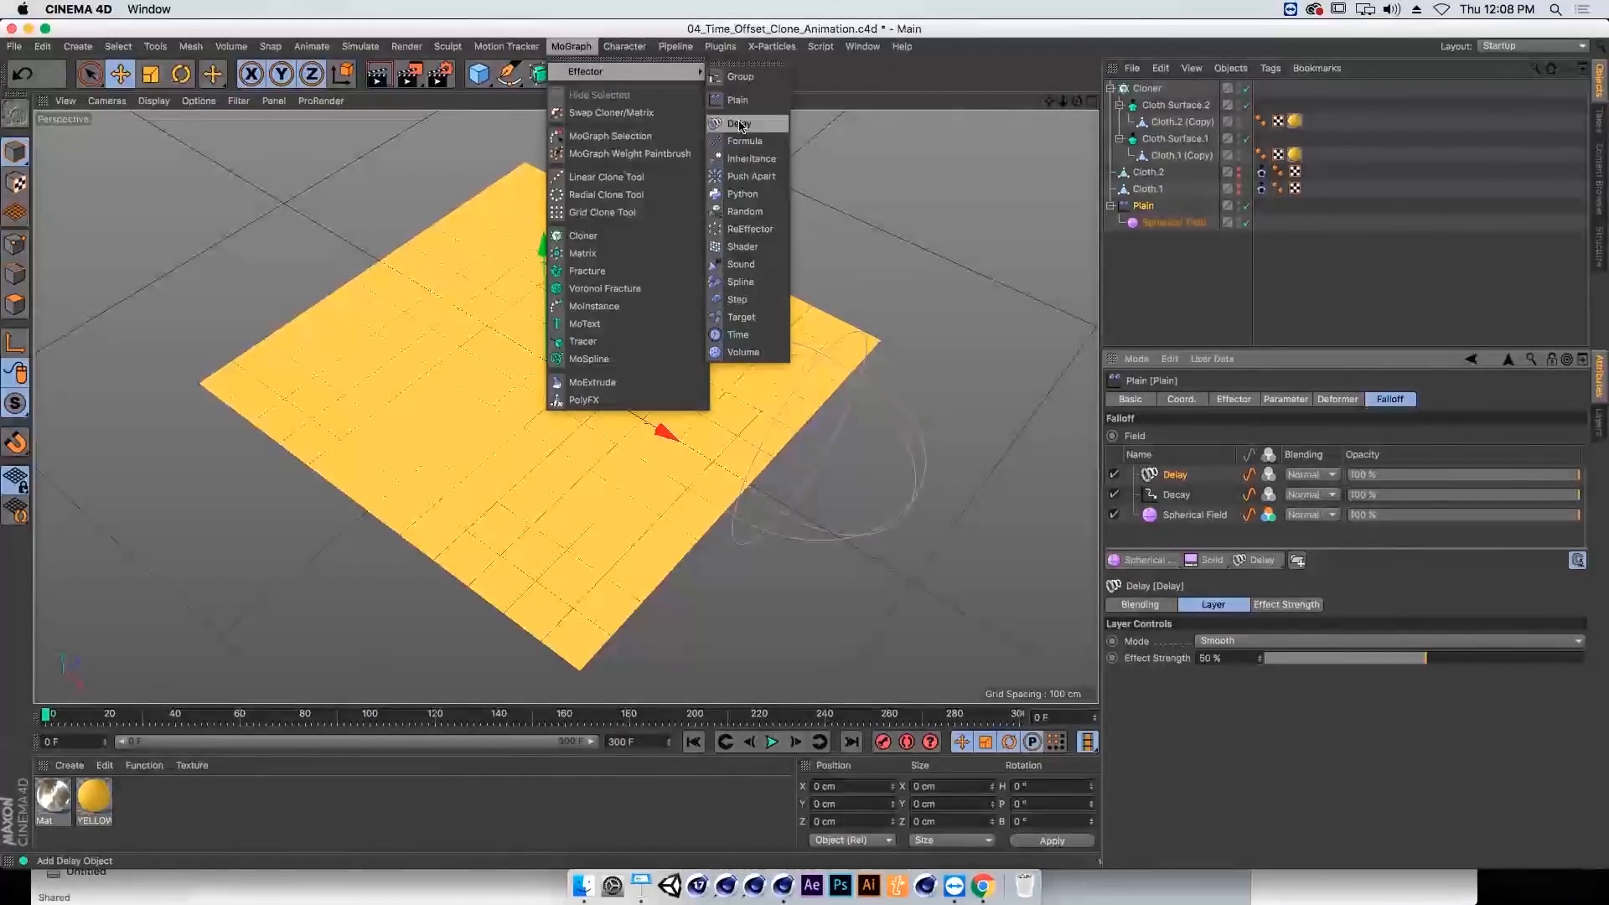
click(1280, 643)
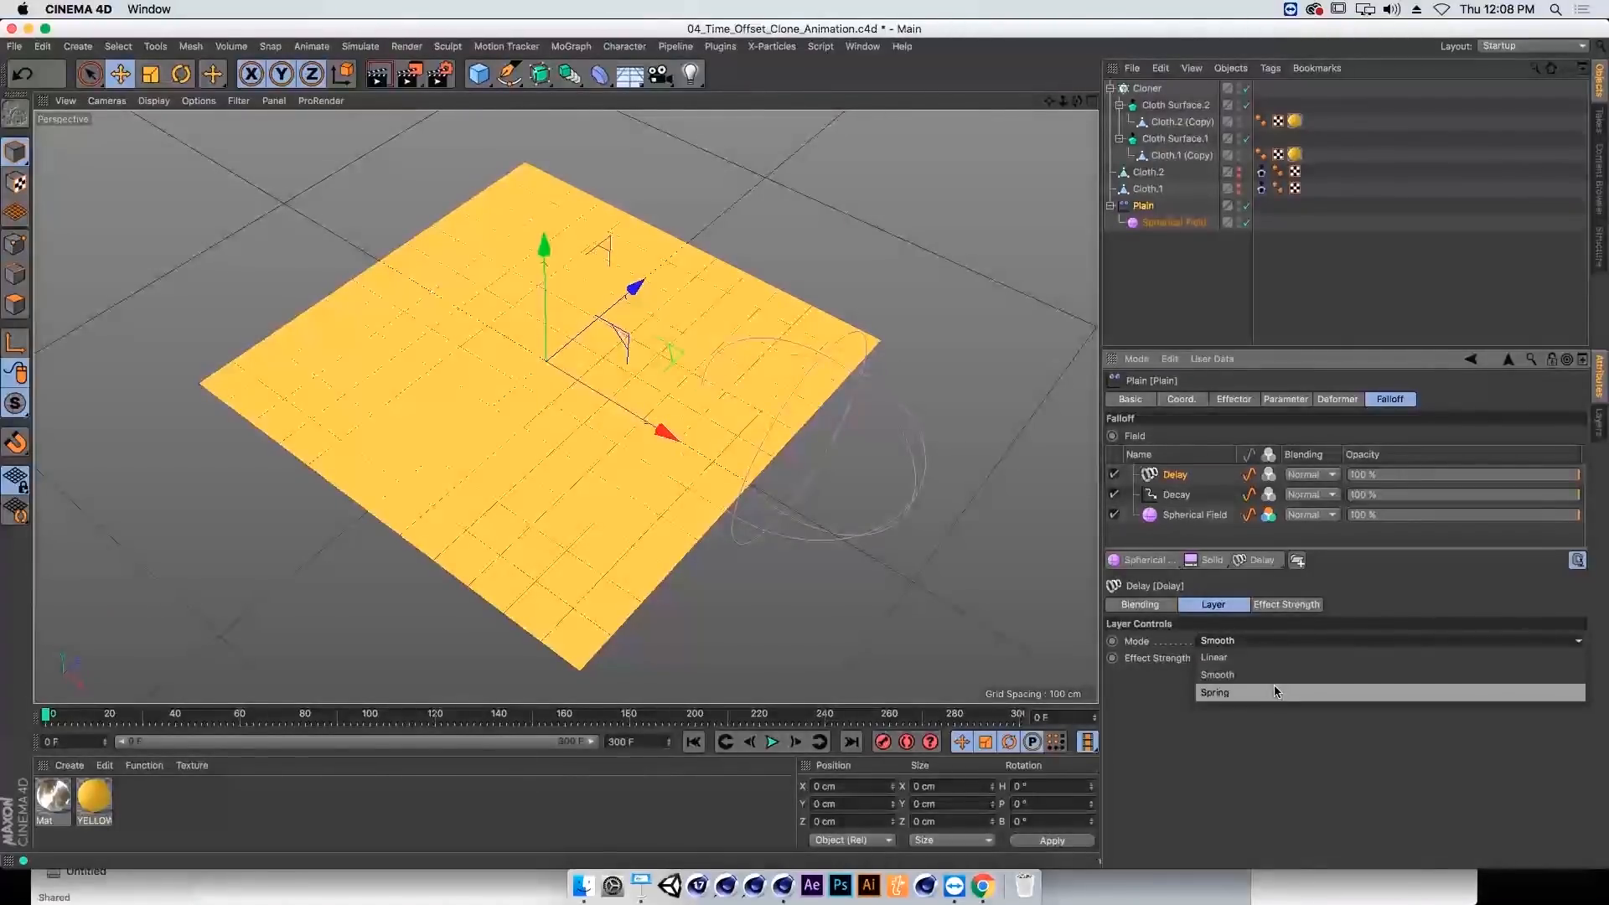
click(1277, 745)
click(1469, 659)
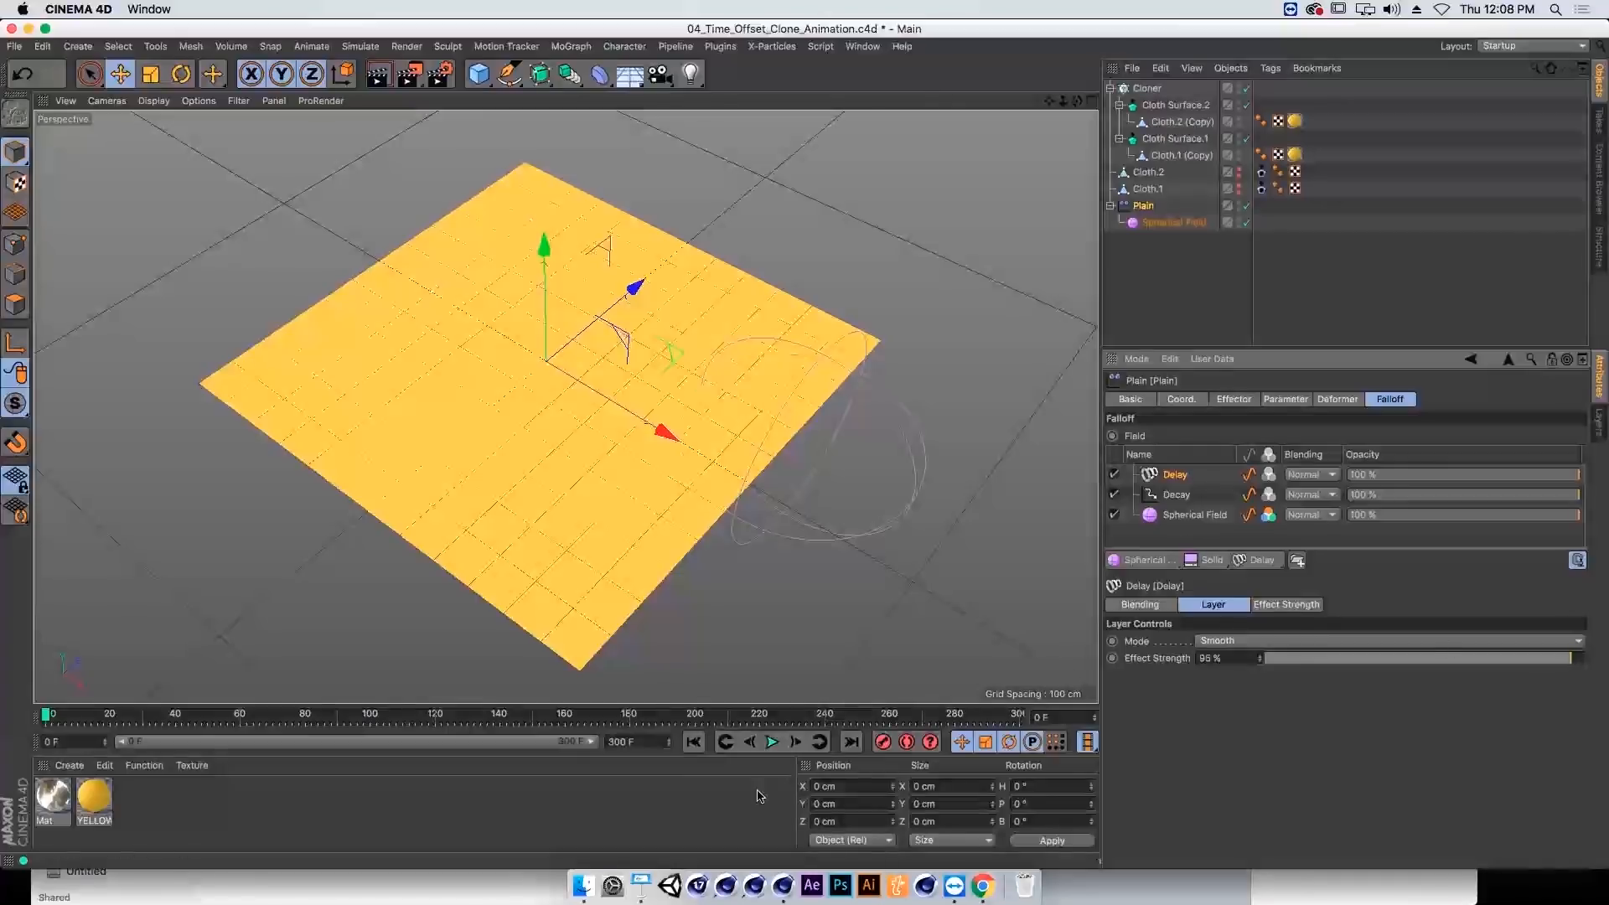
Step: Play the animation while sweeping the Spherical Field across the clones, rewind, and place the field at about X 899 cm, Z 239 cm
click(1172, 223)
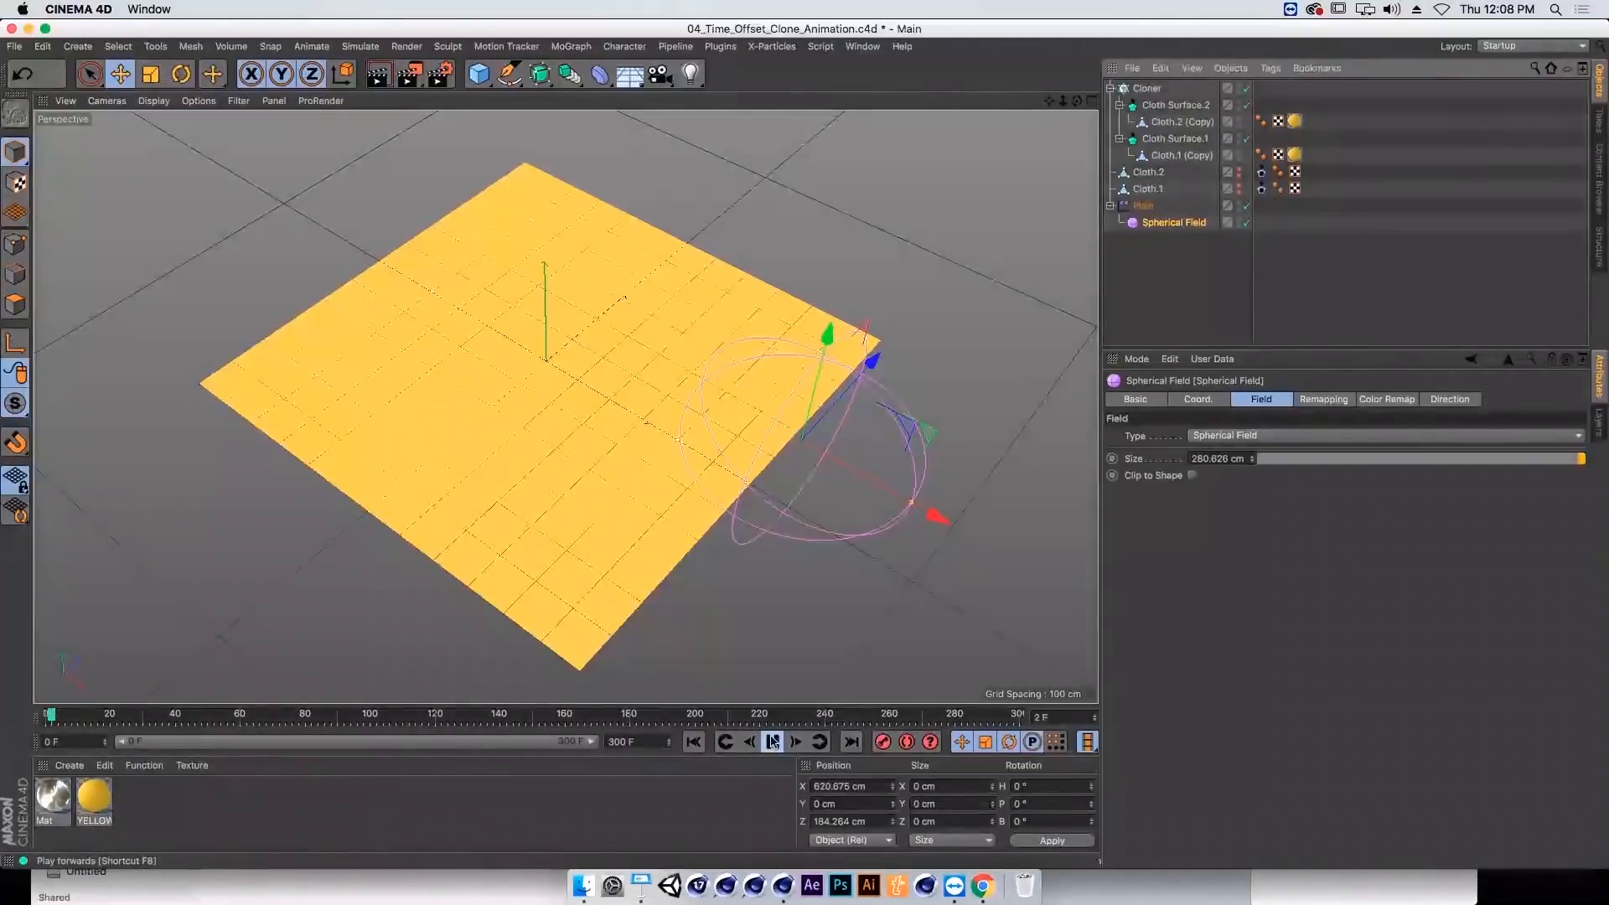
mouse_move(927, 427)
mouse_down()
mouse_move(842, 304)
mouse_move(732, 285)
mouse_move(613, 304)
mouse_move(613, 428)
mouse_move(708, 545)
mouse_move(1230, 493)
mouse_up()
drag(907, 504, 865, 510)
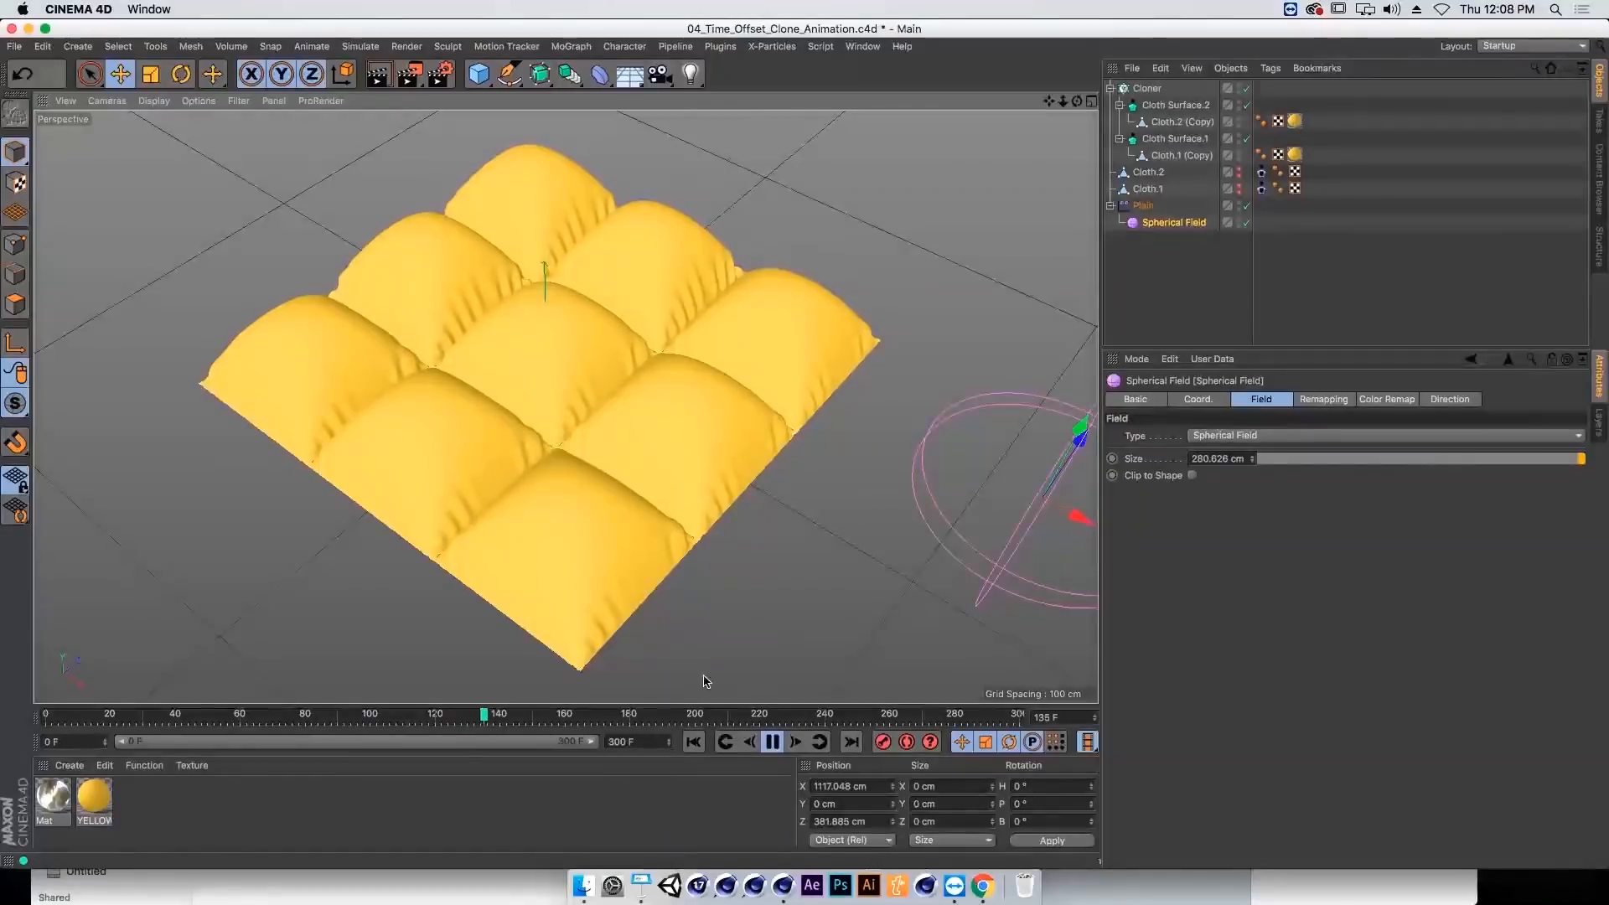
click(694, 741)
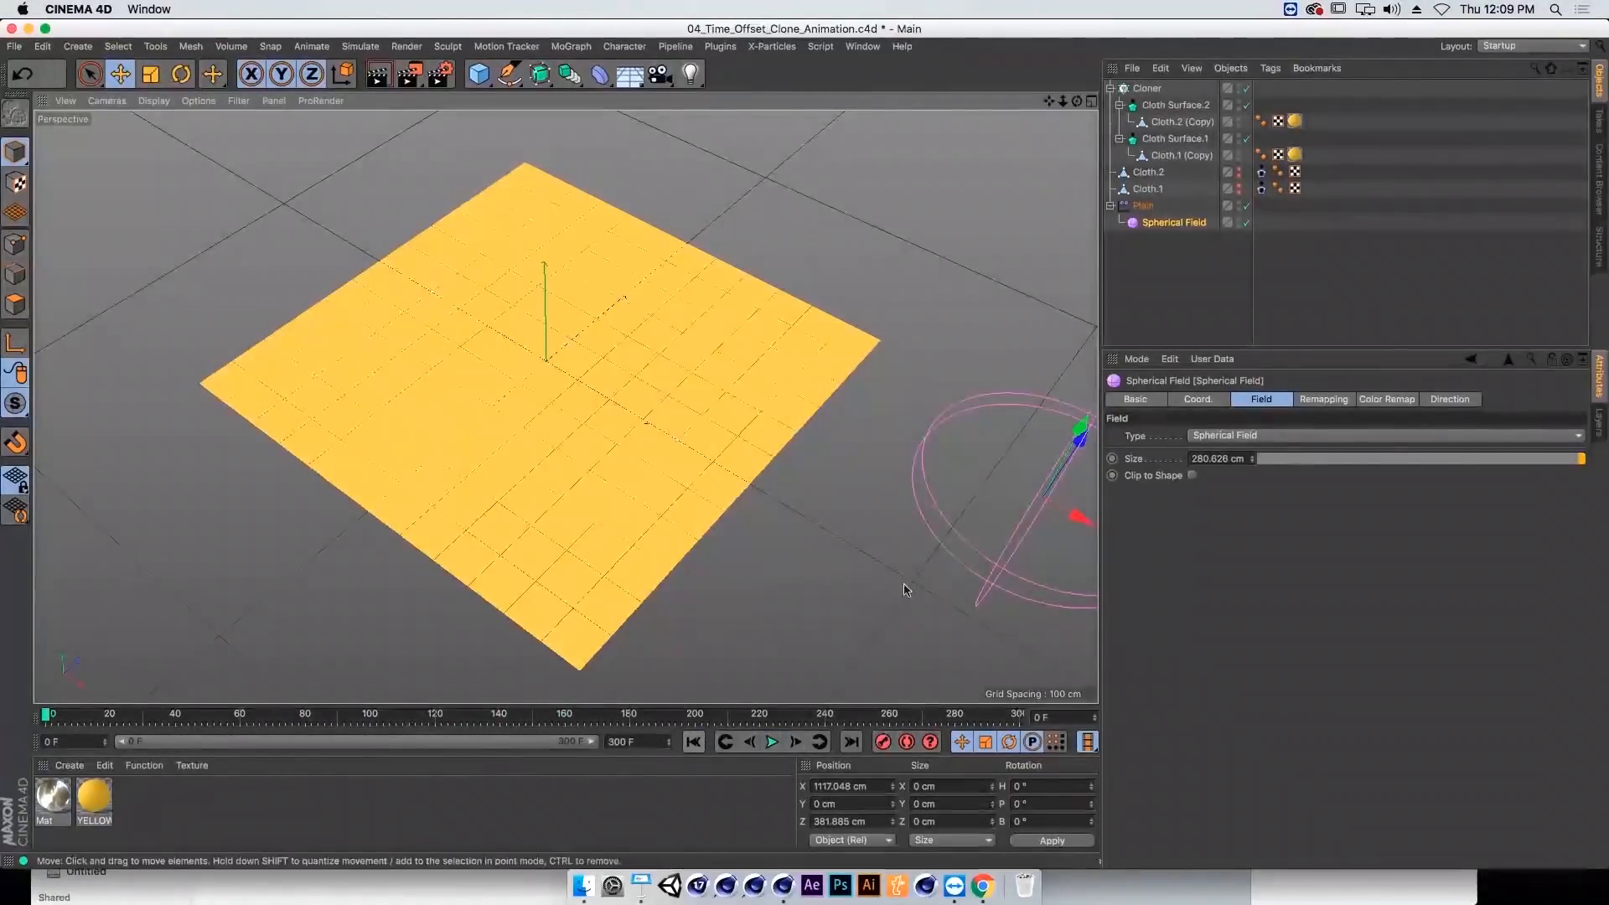
drag(980, 492, 905, 471)
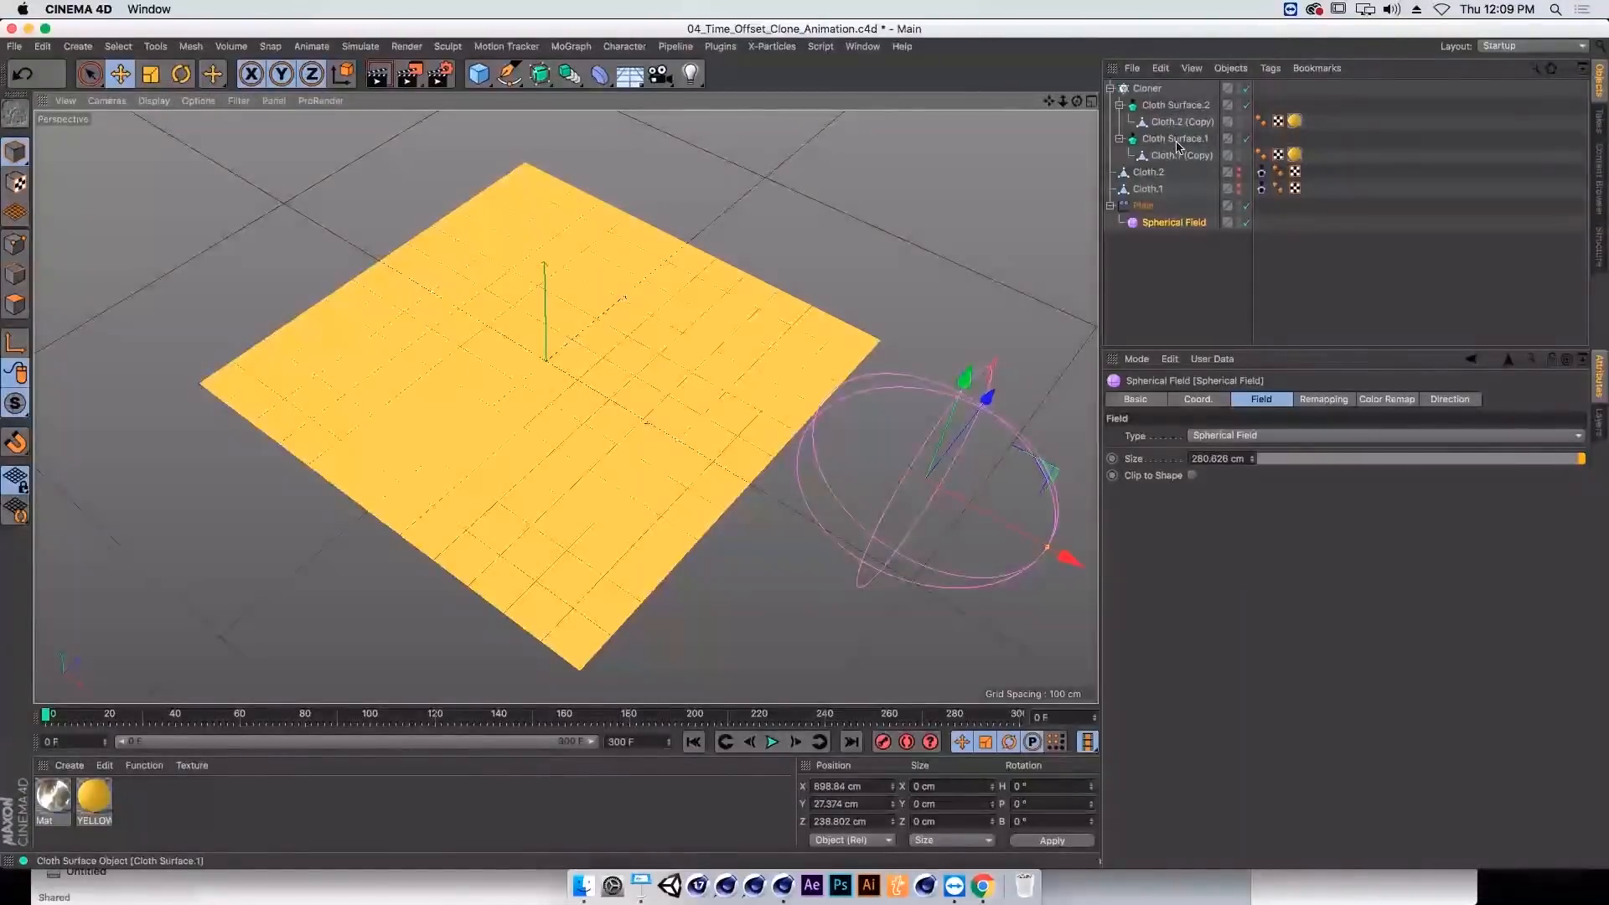
Step: Duplicate Cloth Surface.1 outside the Cloner, place it at about X 971 cm, Z -220 cm, and delete the extra Spherical Field copy
ctrl+drag(1160, 297, 1161, 298)
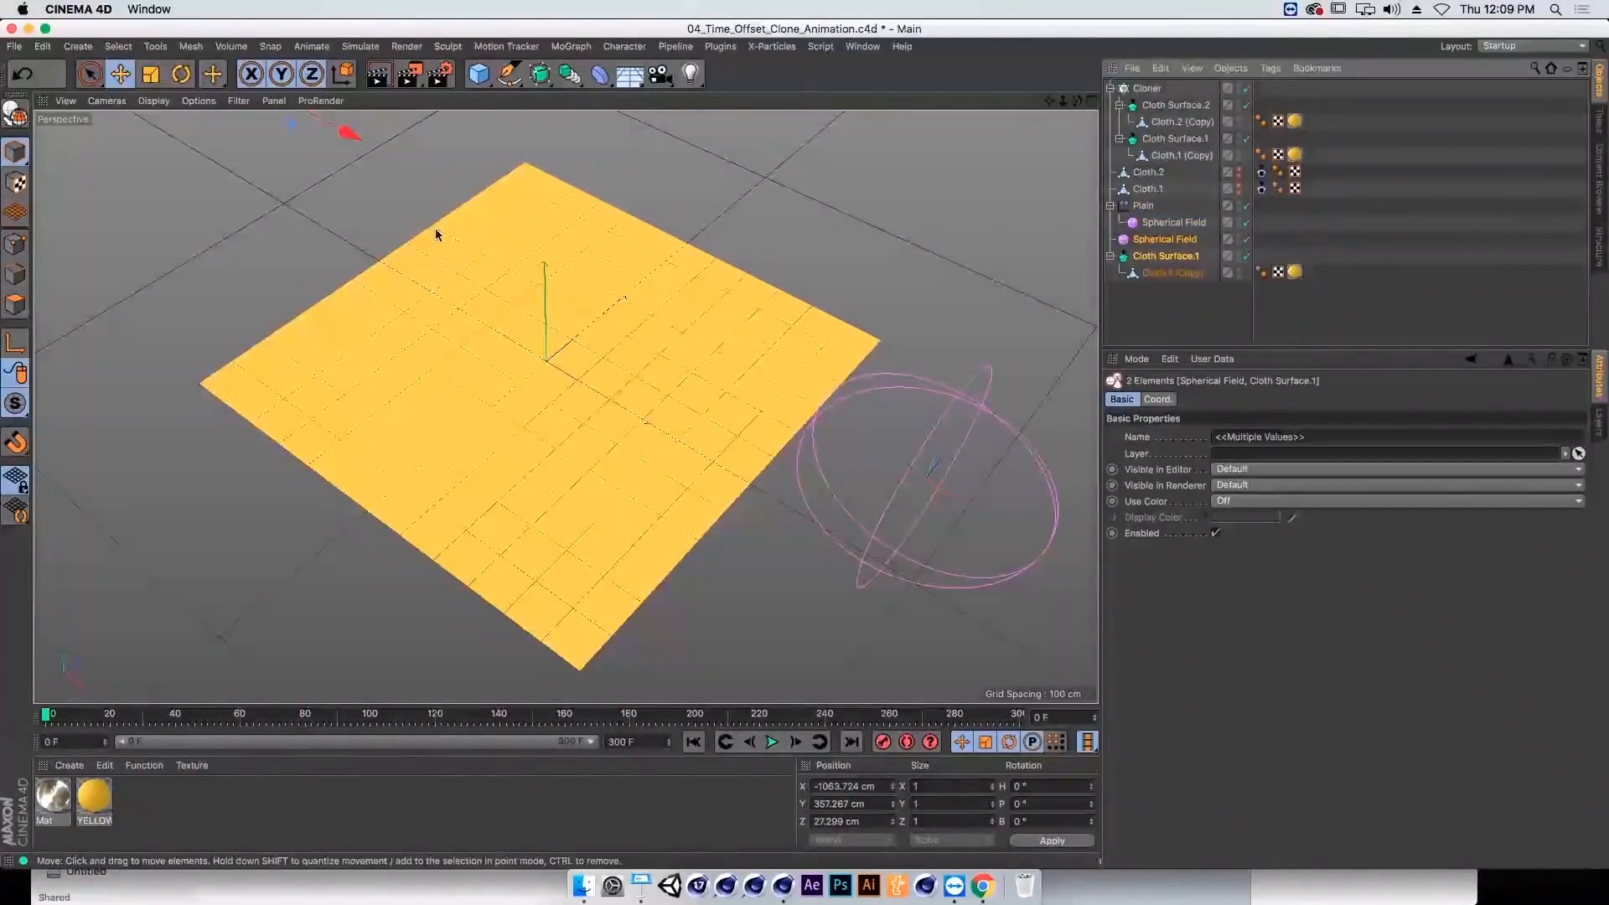
scroll(436, 235, down, 10)
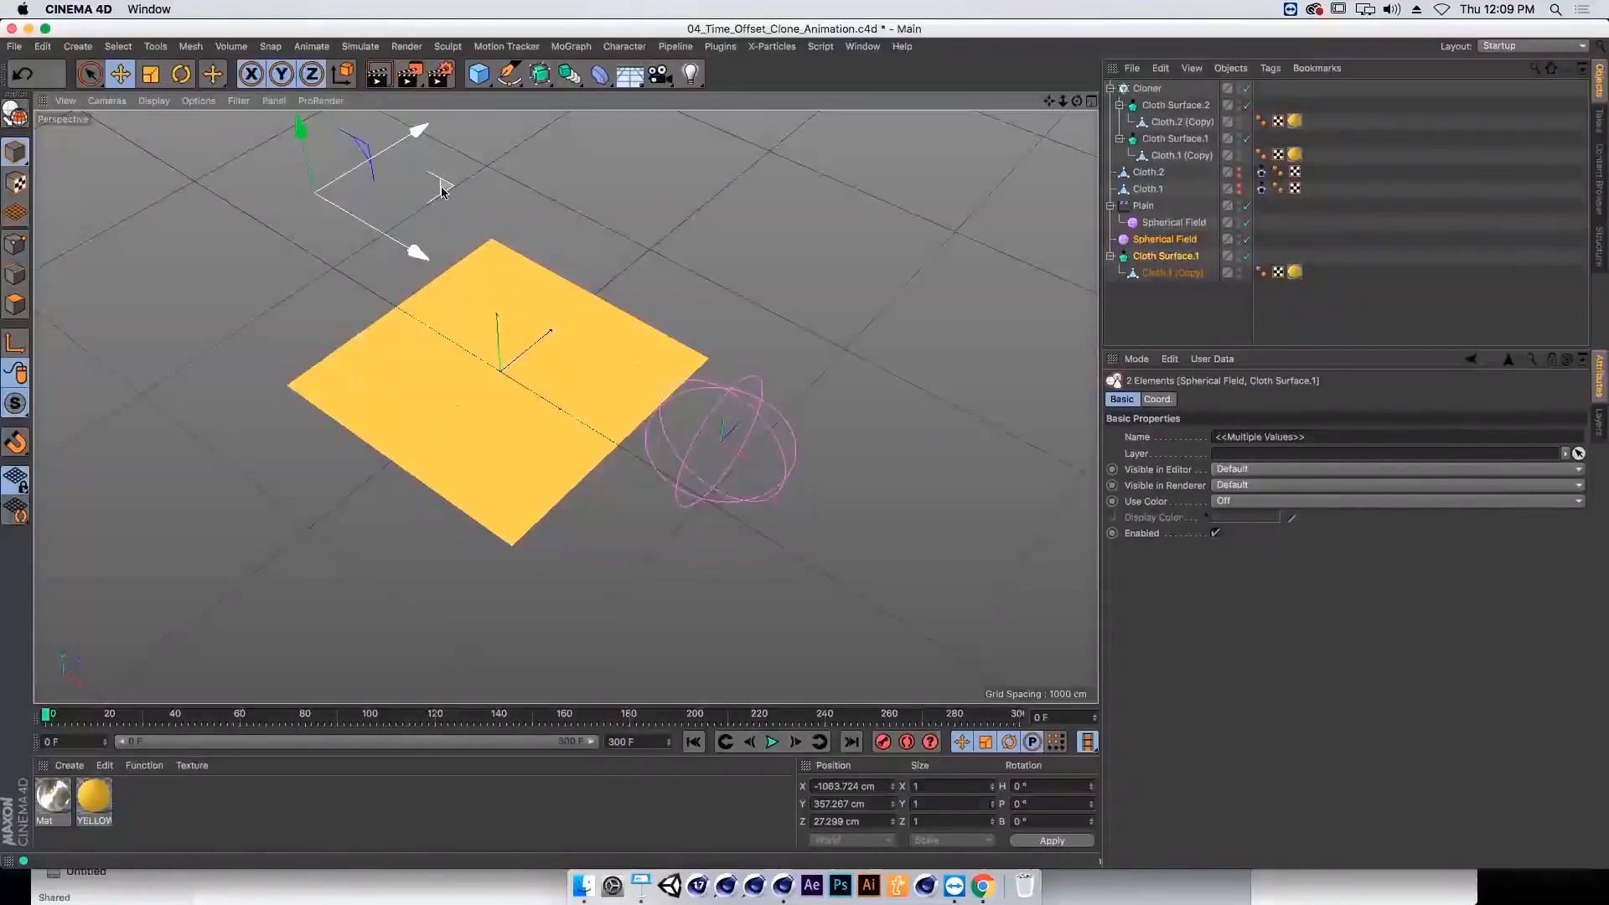
drag(442, 189, 749, 384)
key(super+z)
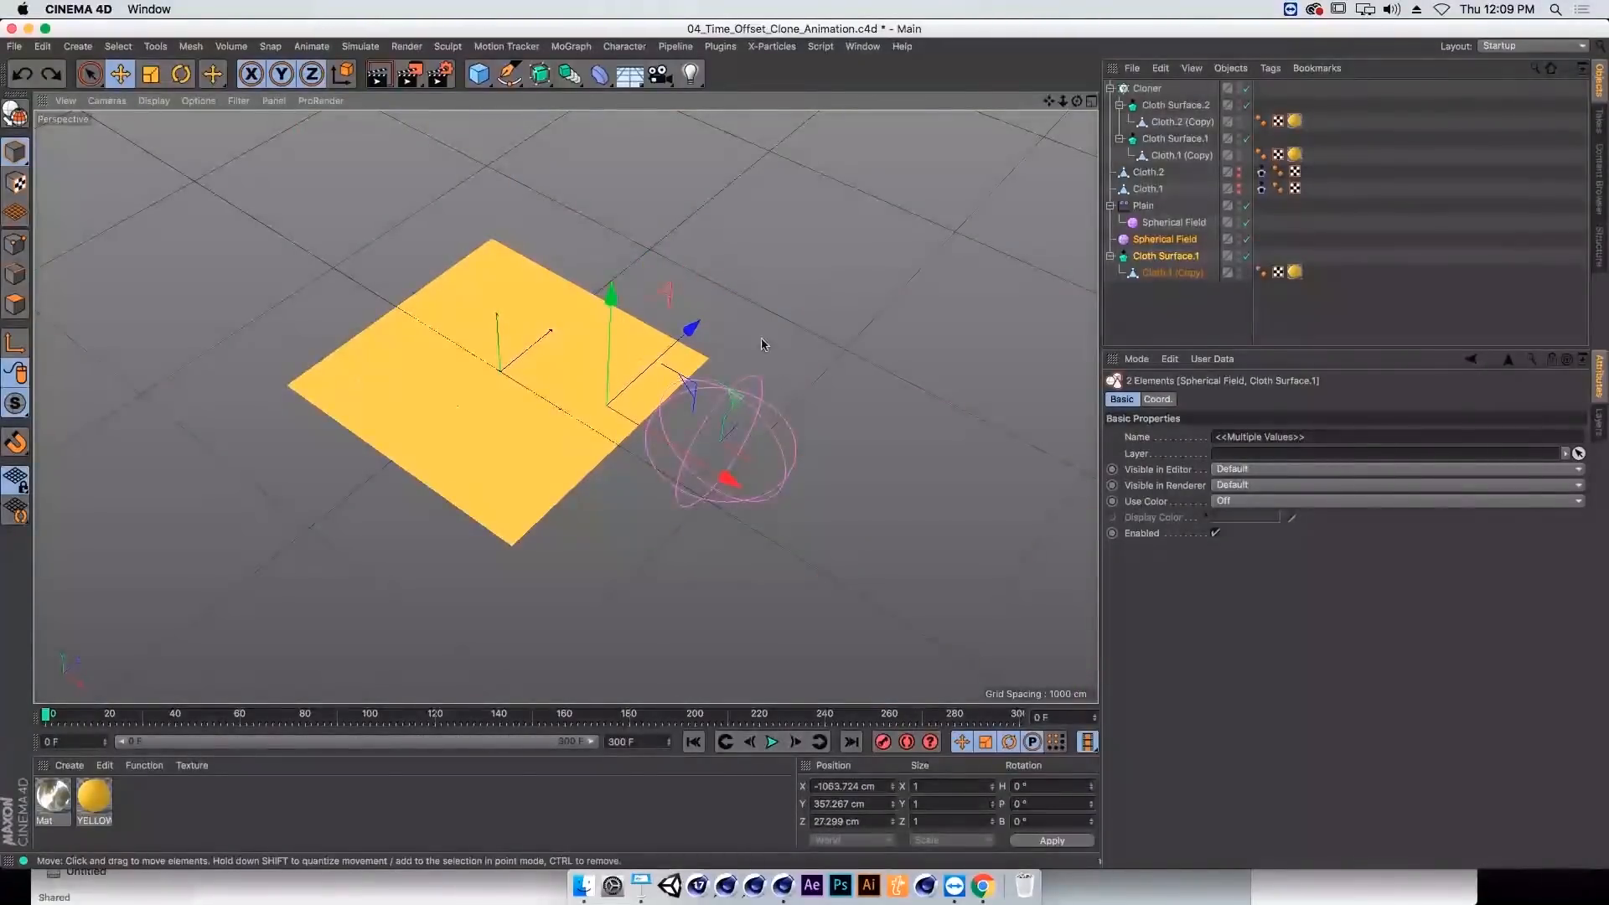
click(1132, 256)
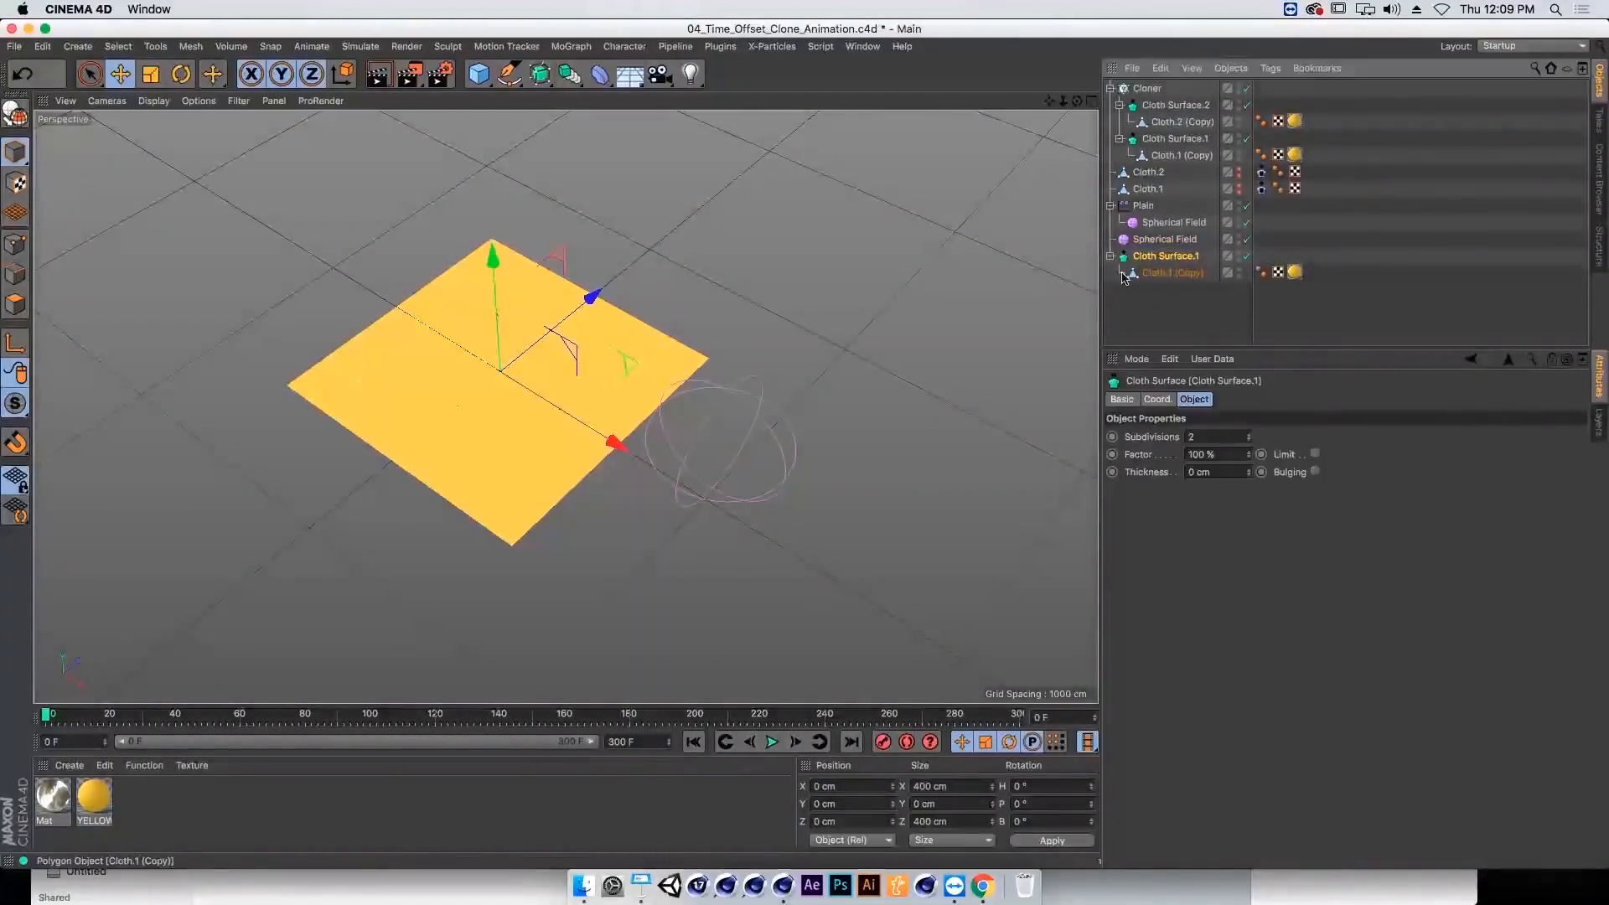
drag(632, 362, 796, 544)
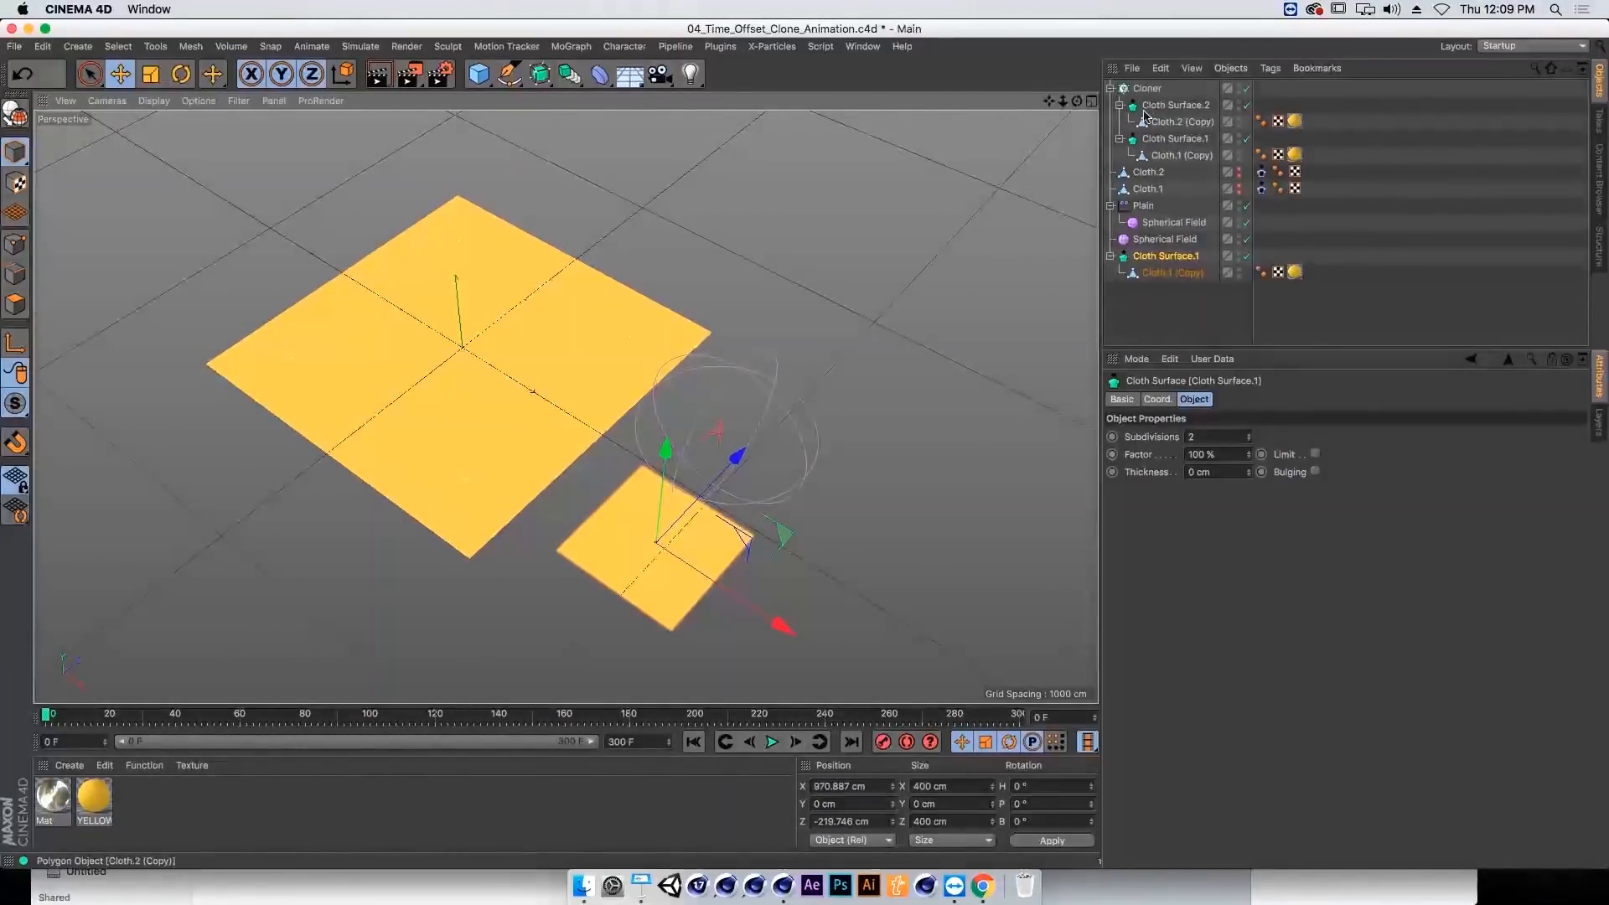
click(1144, 241)
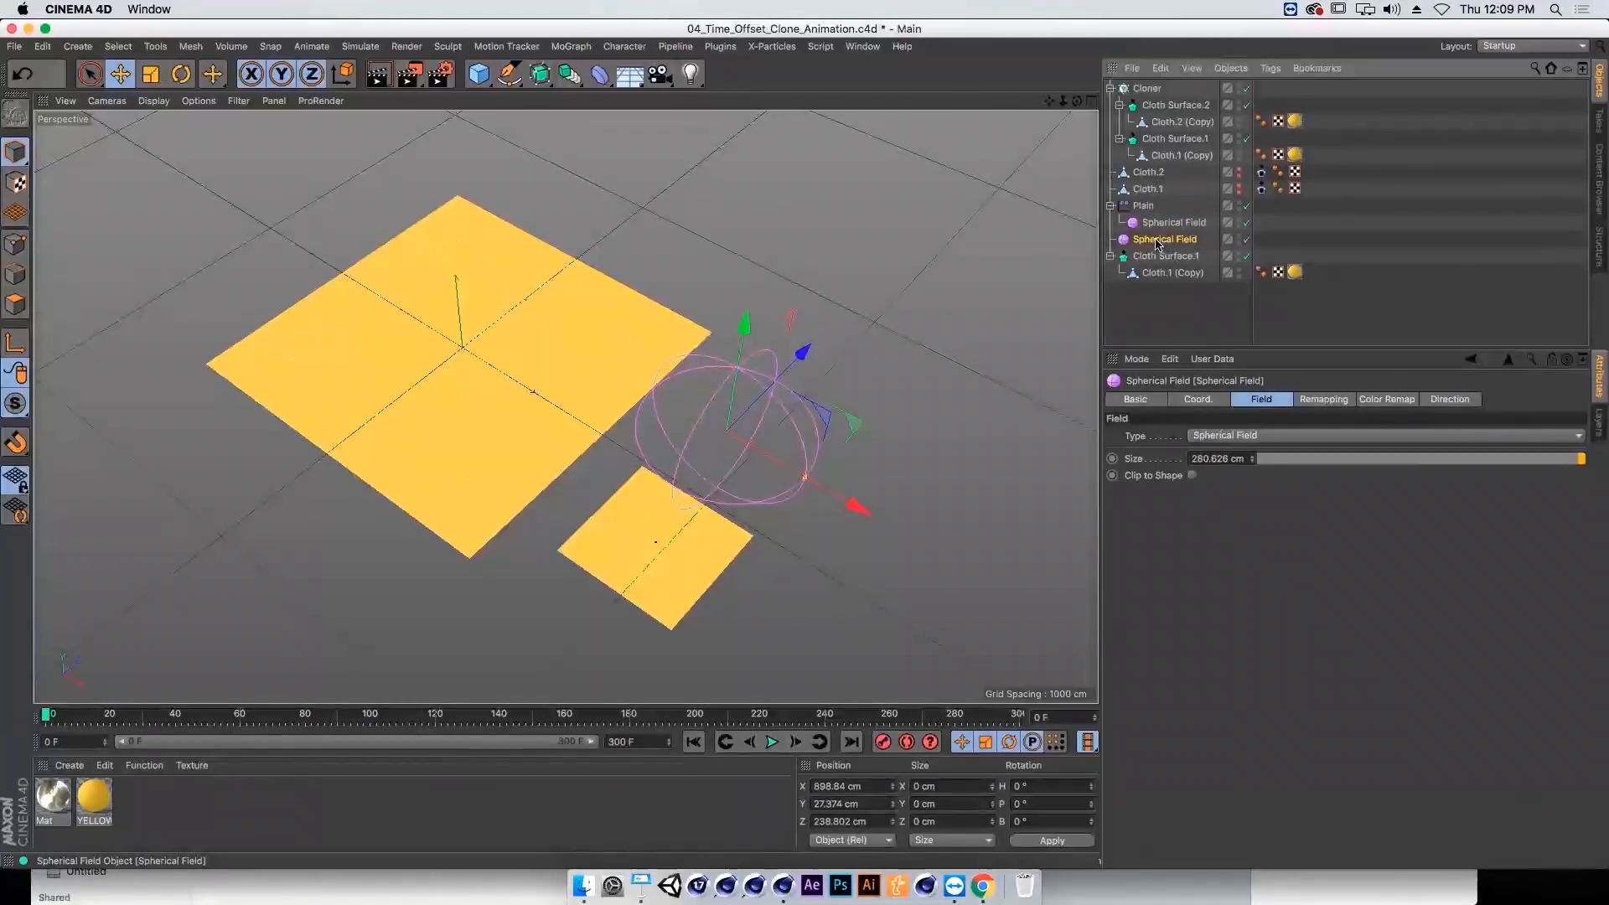
key(Delete)
Step: Start playback and sweep the Plain effector's Spherical Field over the cloth grid to about X 645 cm, Z 548 cm
click(1160, 222)
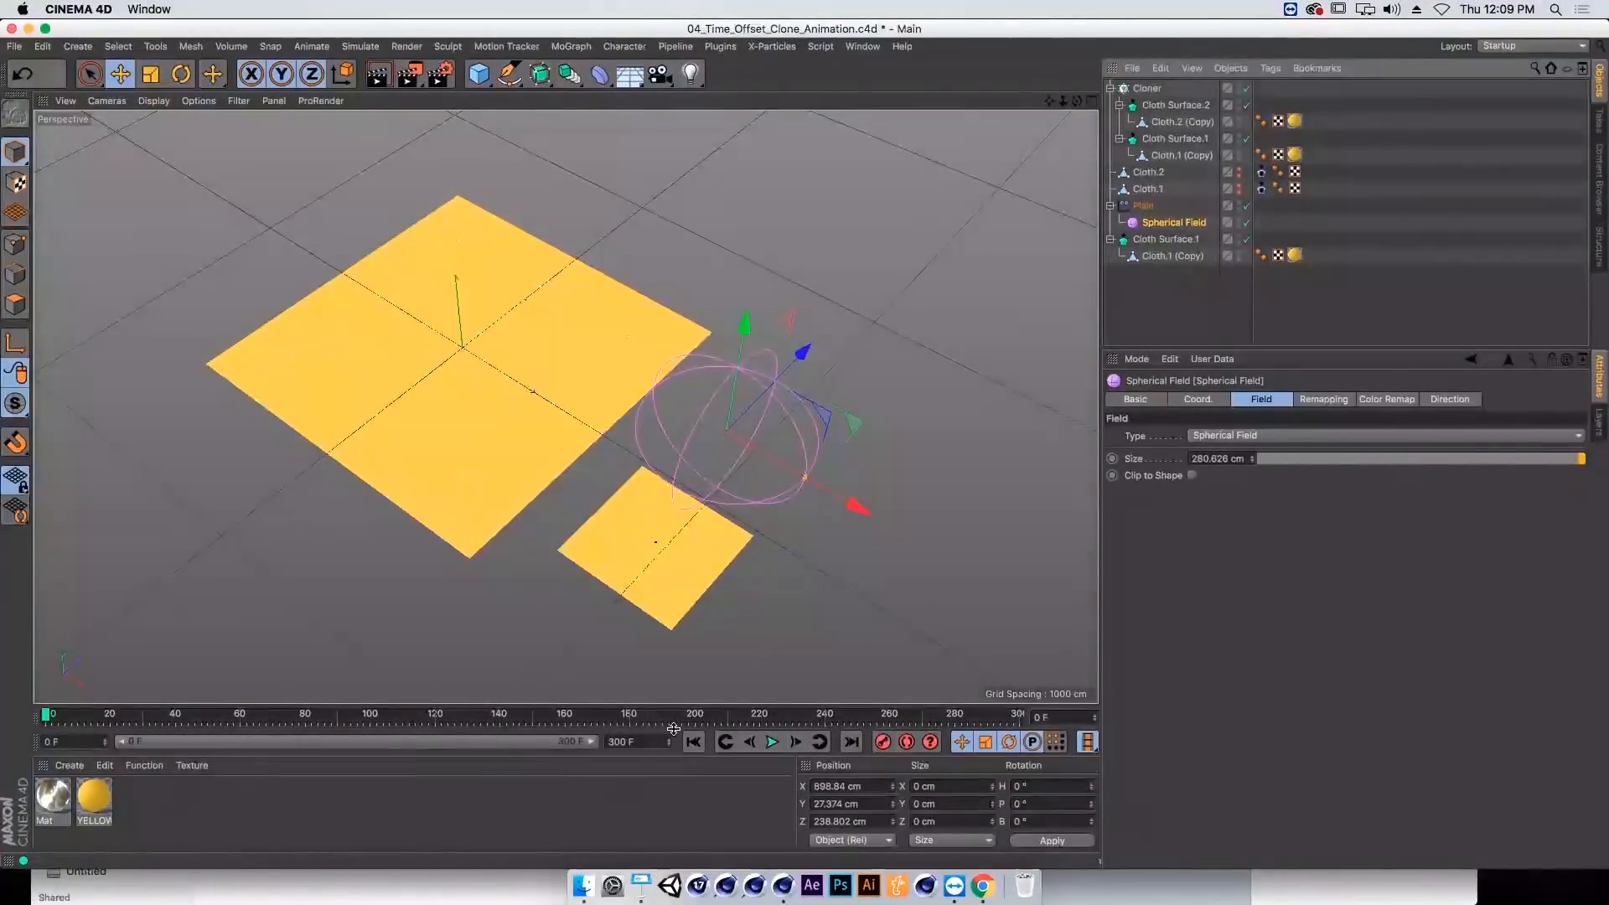
click(770, 740)
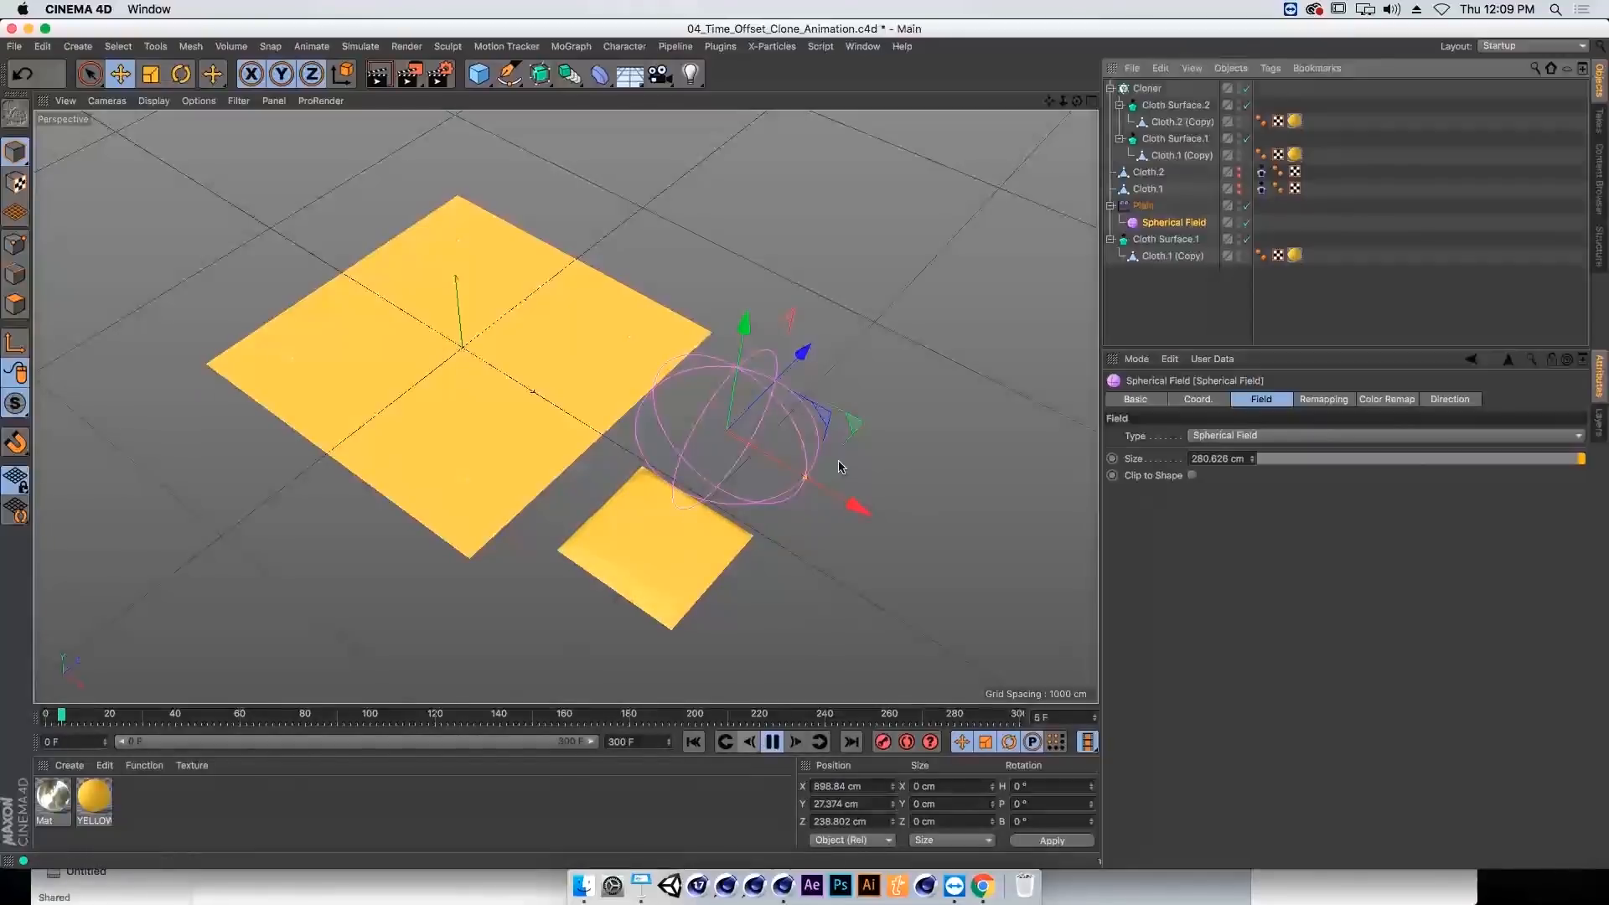
mouse_move(829, 422)
mouse_down()
mouse_move(557, 355)
mouse_move(546, 452)
mouse_move(844, 335)
mouse_up()
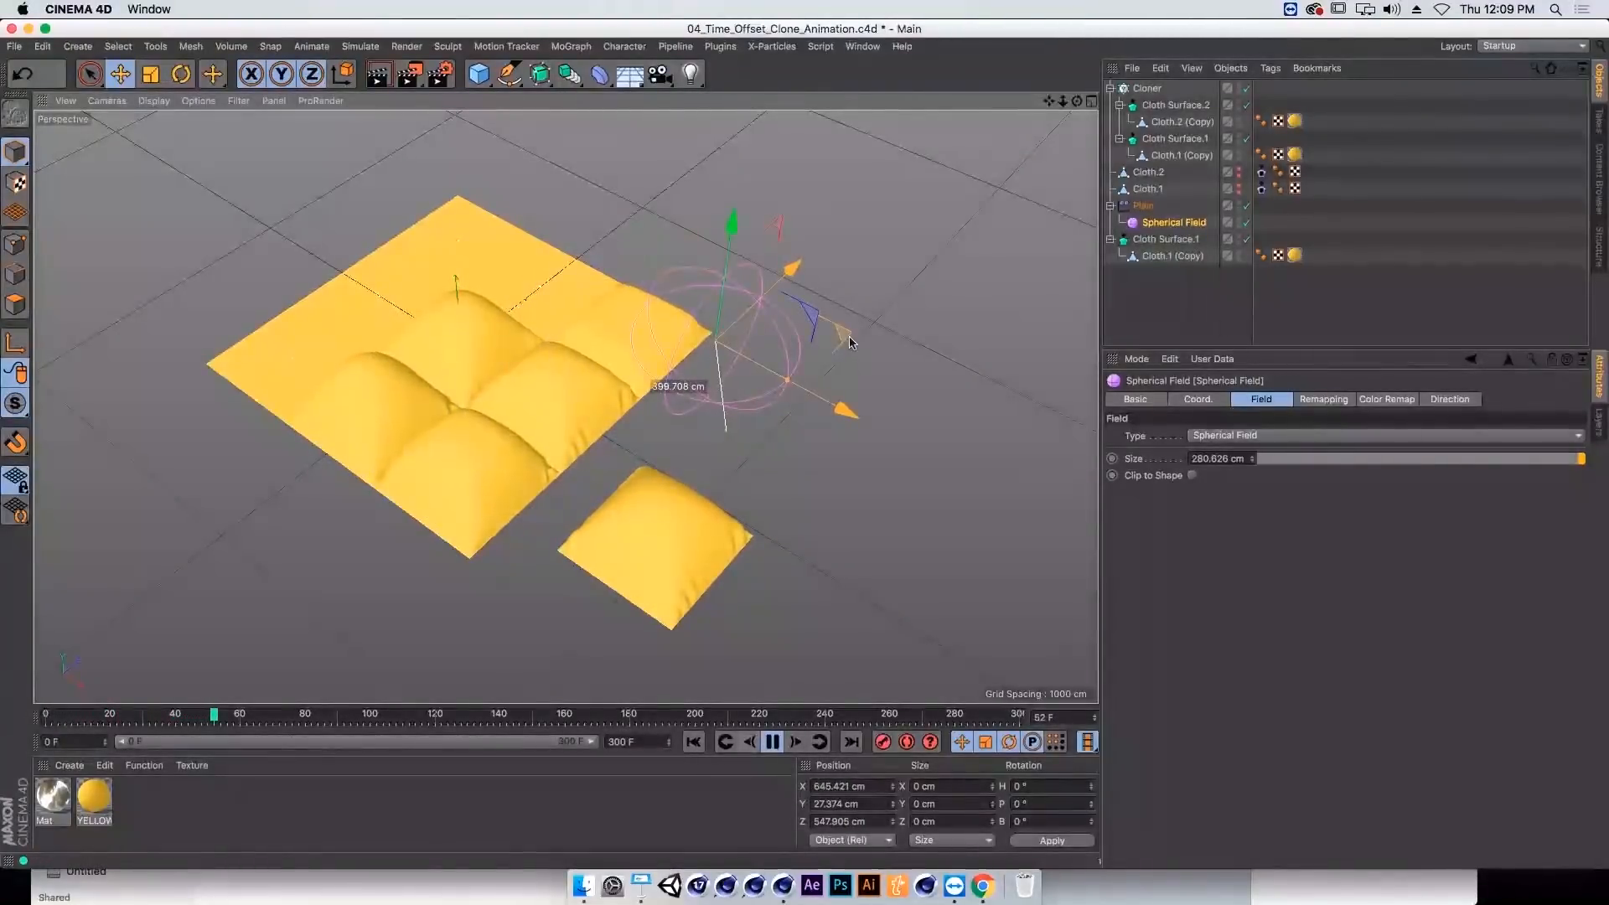
Step: Set the Delay layer's Effect Strength to 99% in the Plain effector's falloff, stop playback and rewind
click(1142, 206)
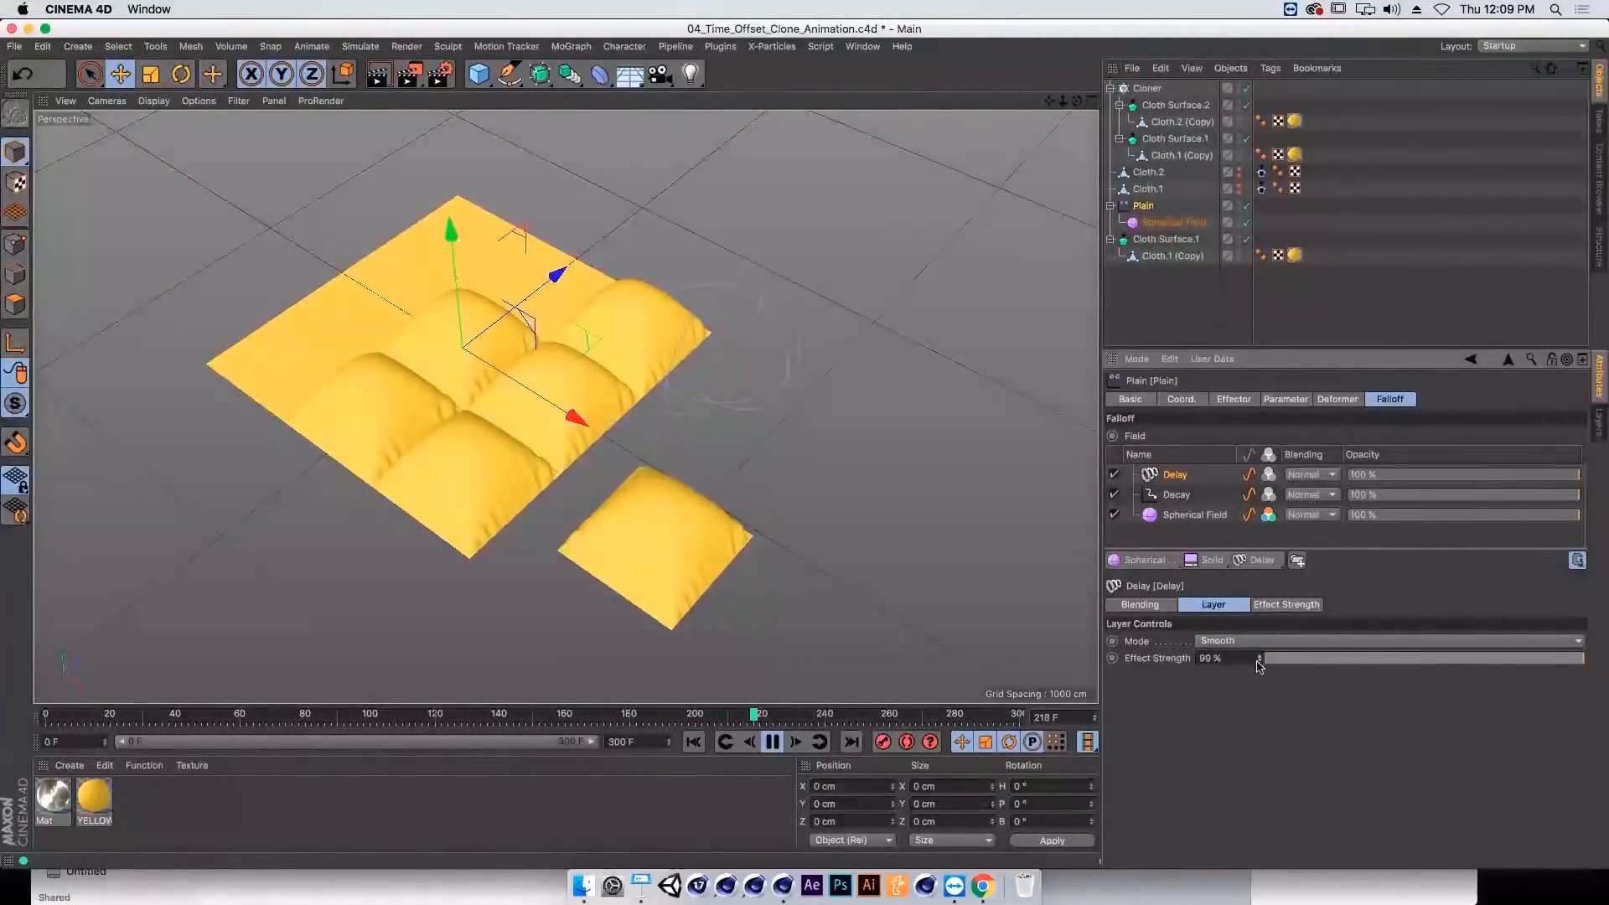
click(772, 742)
click(694, 741)
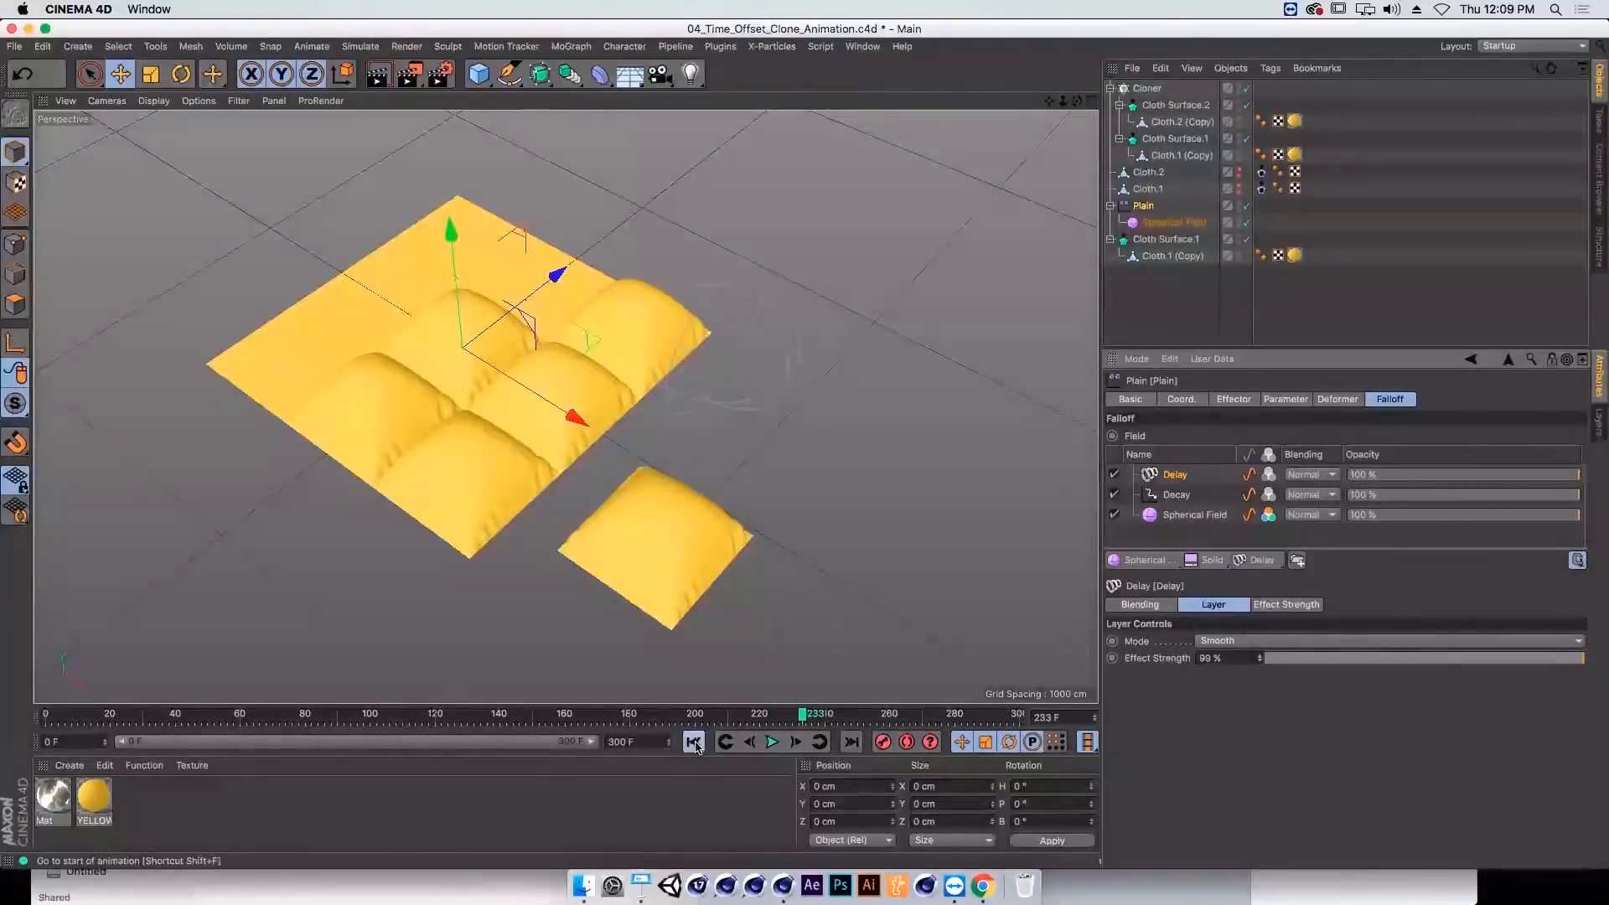
Step: Replay from frame 0 and move the Spherical Field along the grid's edge clones to about X 618 cm, Z 338 cm
click(772, 742)
click(786, 392)
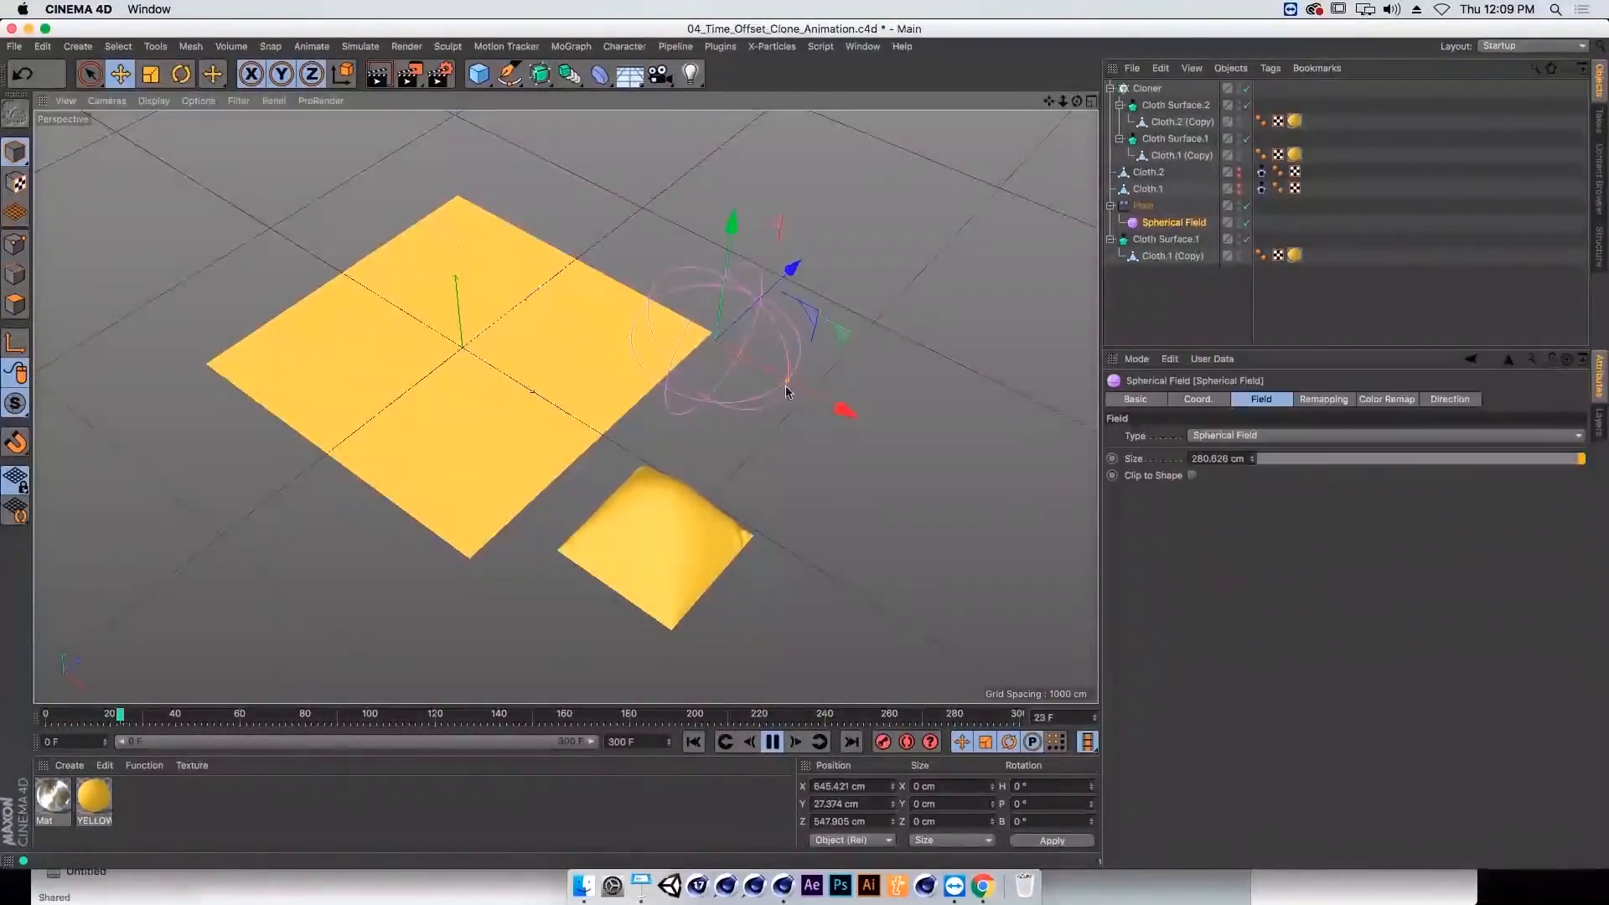
key(F8)
drag(836, 344, 725, 340)
click(694, 742)
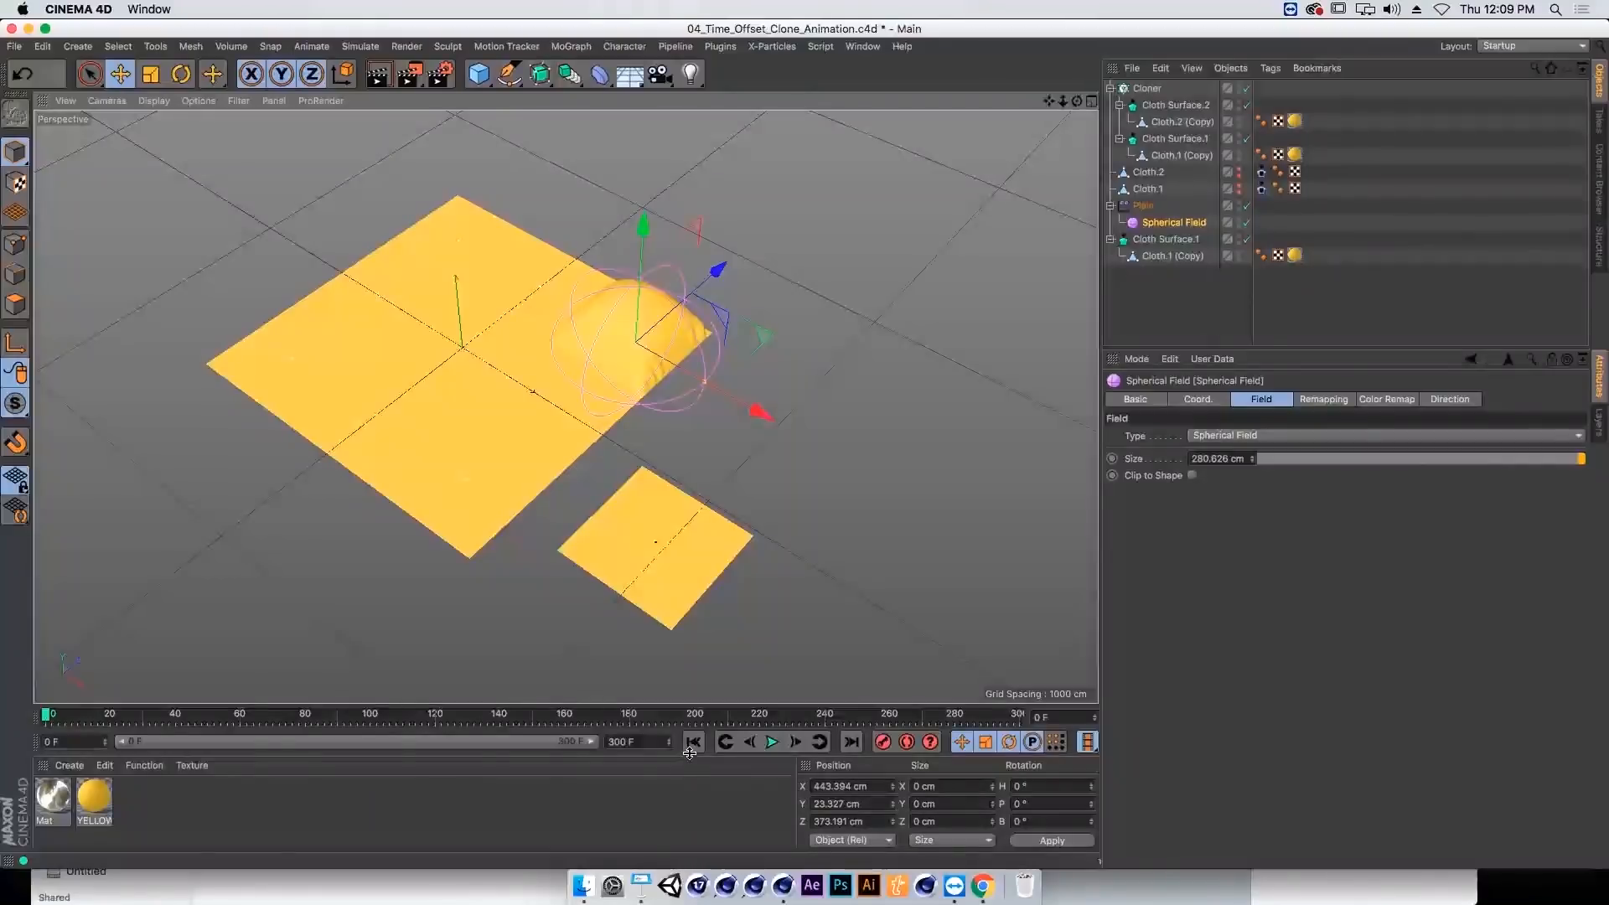
click(772, 742)
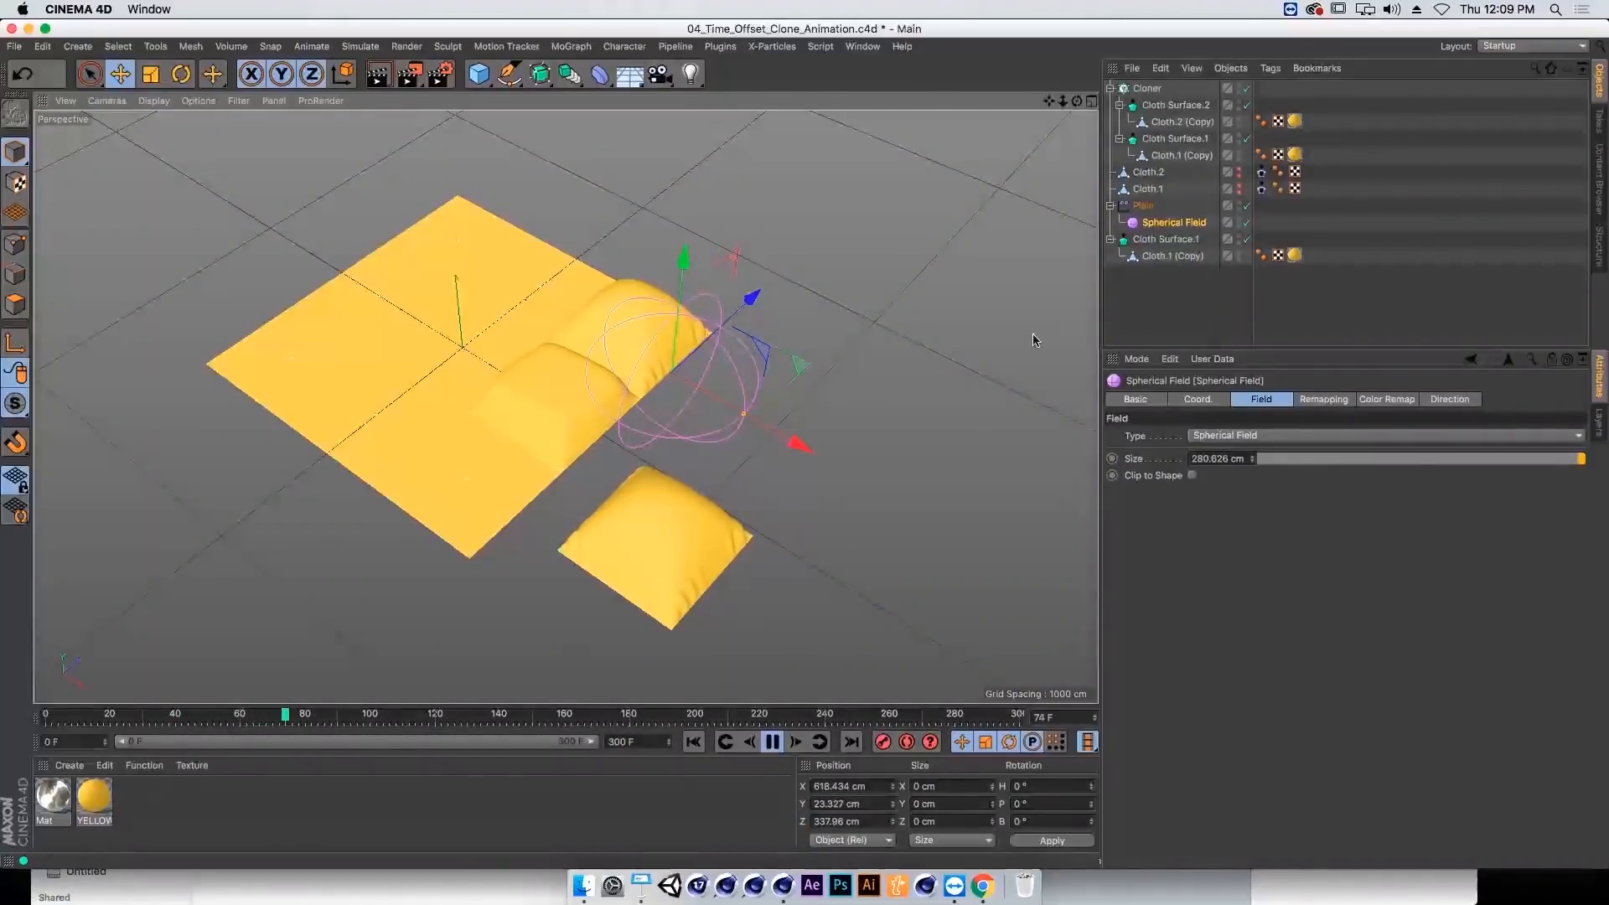
Step: Lower the Delay layer's Effect Strength to 91% in the Plain effector's falloff, stop playback and rewind
click(1143, 205)
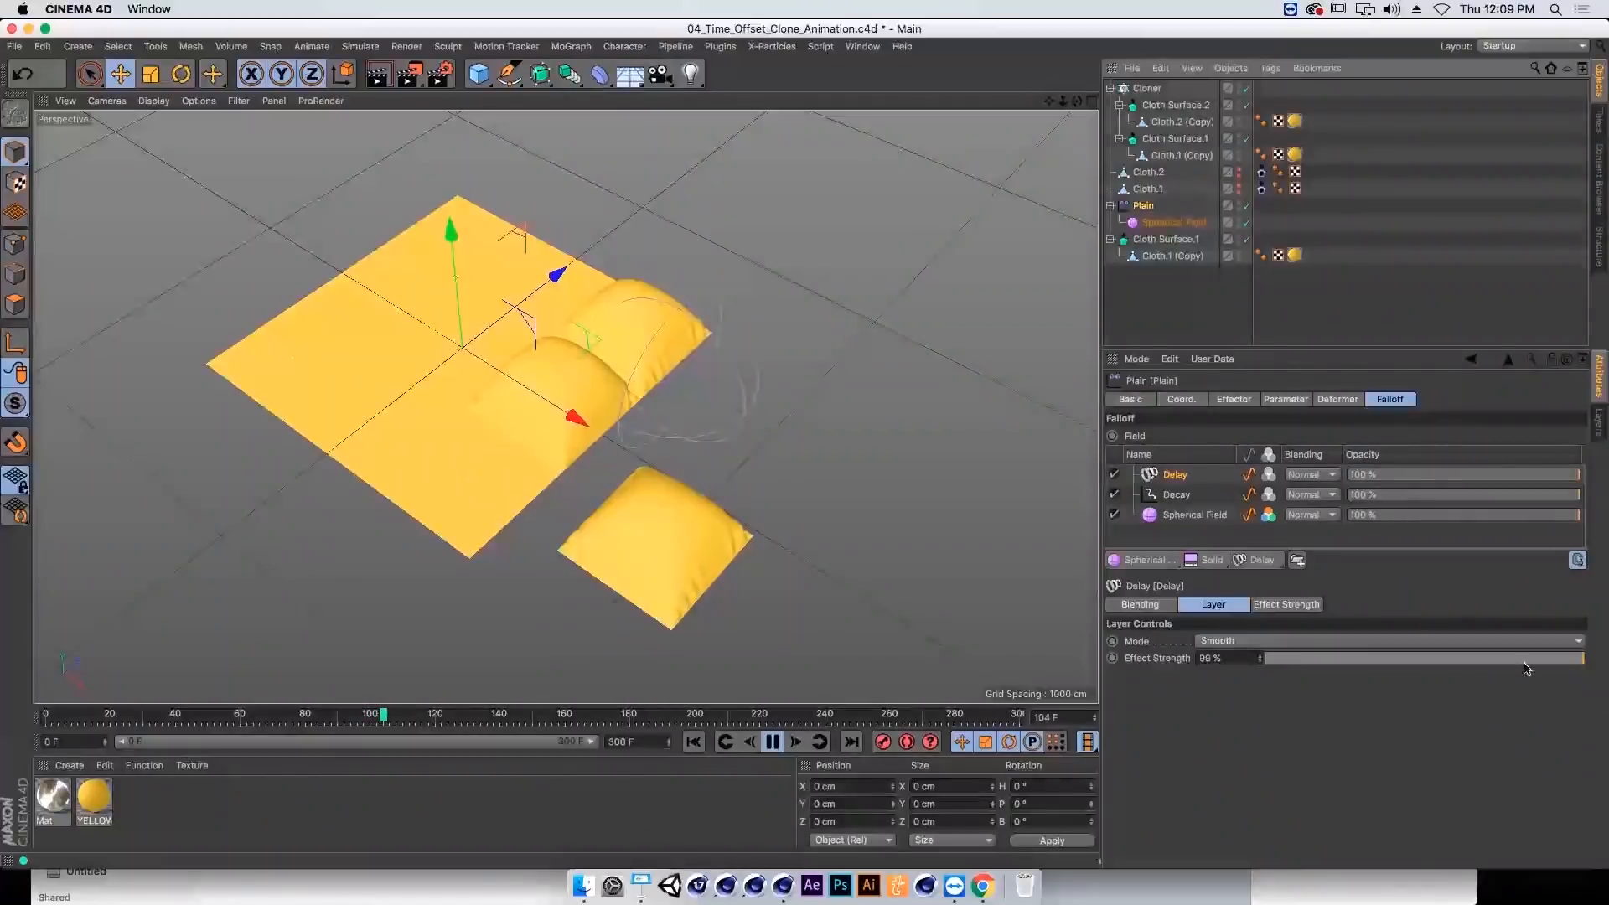
drag(1575, 675, 1555, 662)
click(771, 742)
click(694, 742)
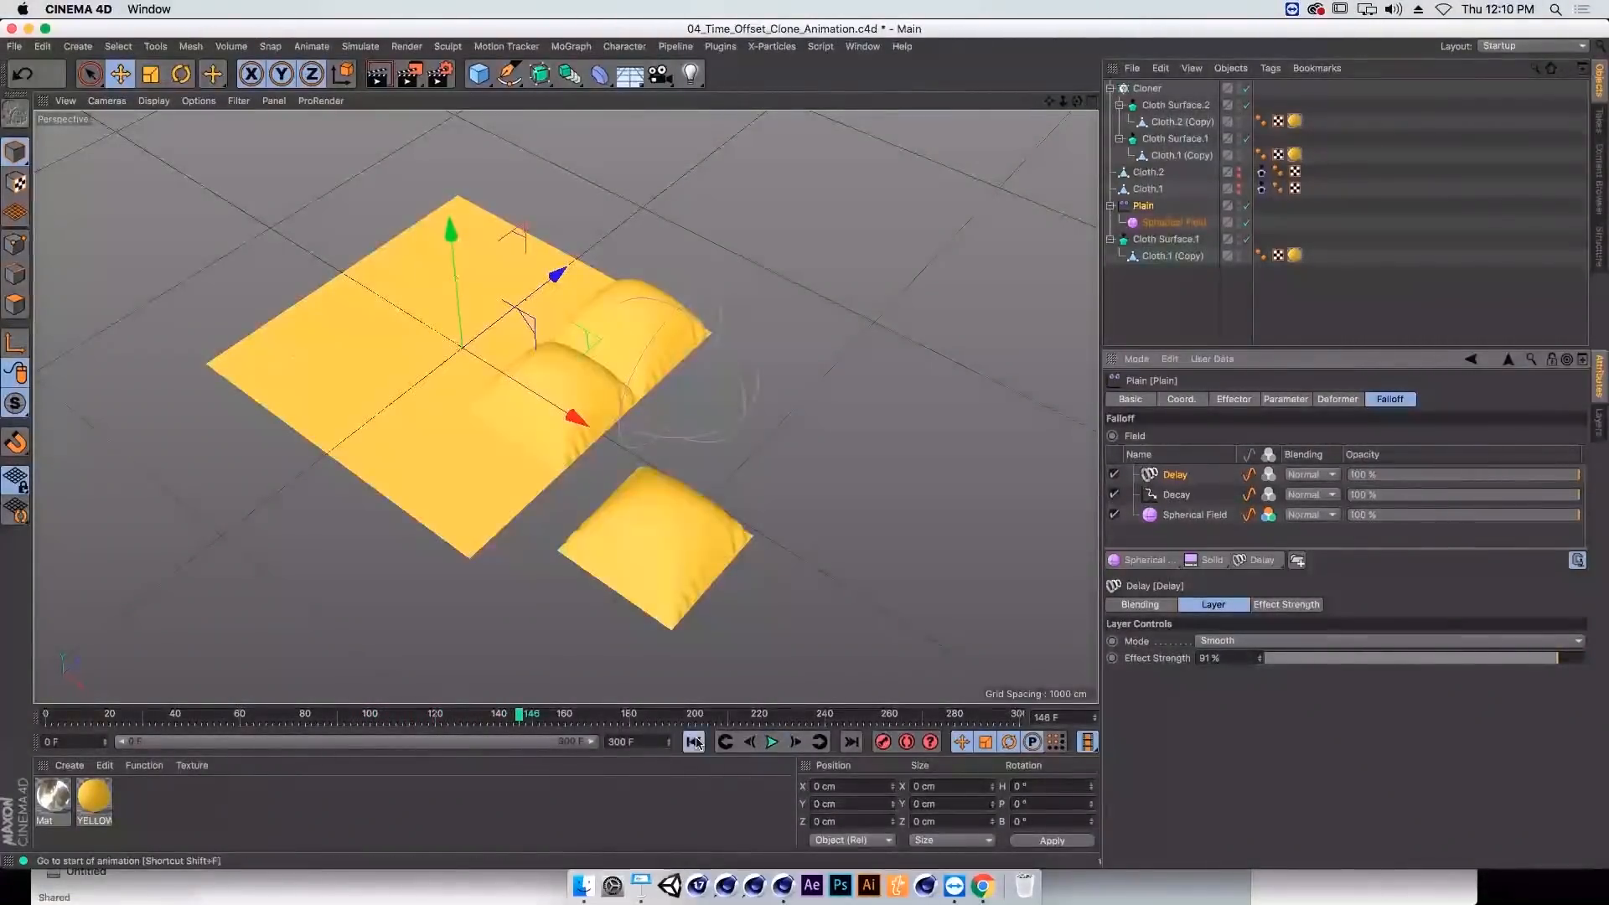
Step: Start playback and move the Spherical Field into the cloth grid to about X 173 cm, Y 132 cm, Z 121 cm
click(772, 741)
click(737, 394)
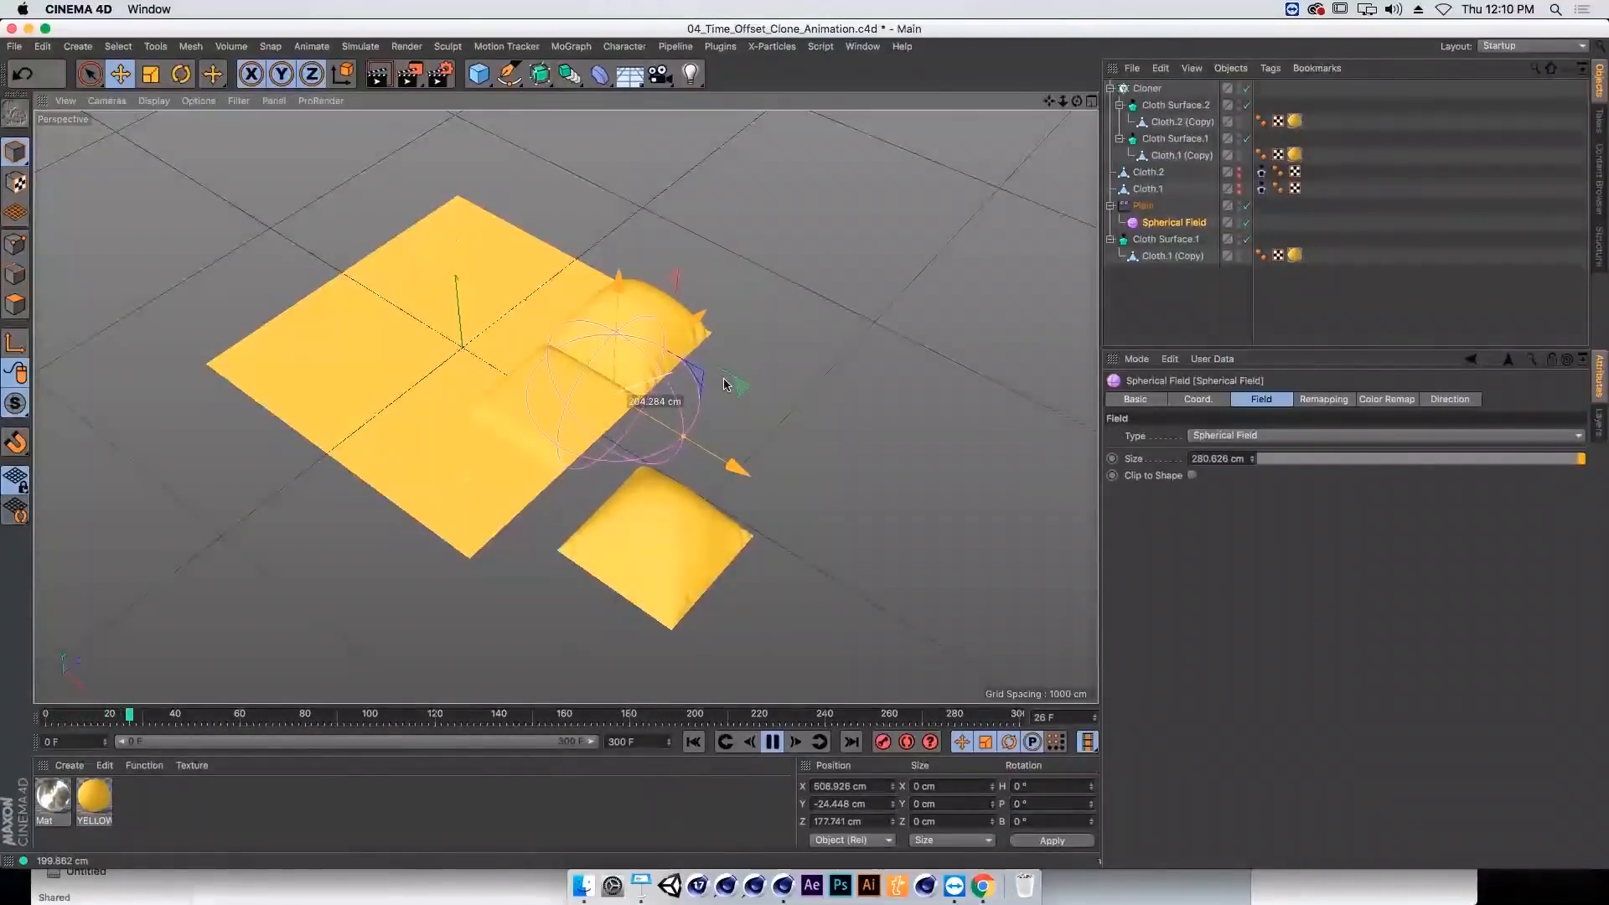
mouse_move(726, 384)
mouse_down()
mouse_move(587, 457)
mouse_move(532, 409)
mouse_move(572, 349)
mouse_move(628, 319)
mouse_up()
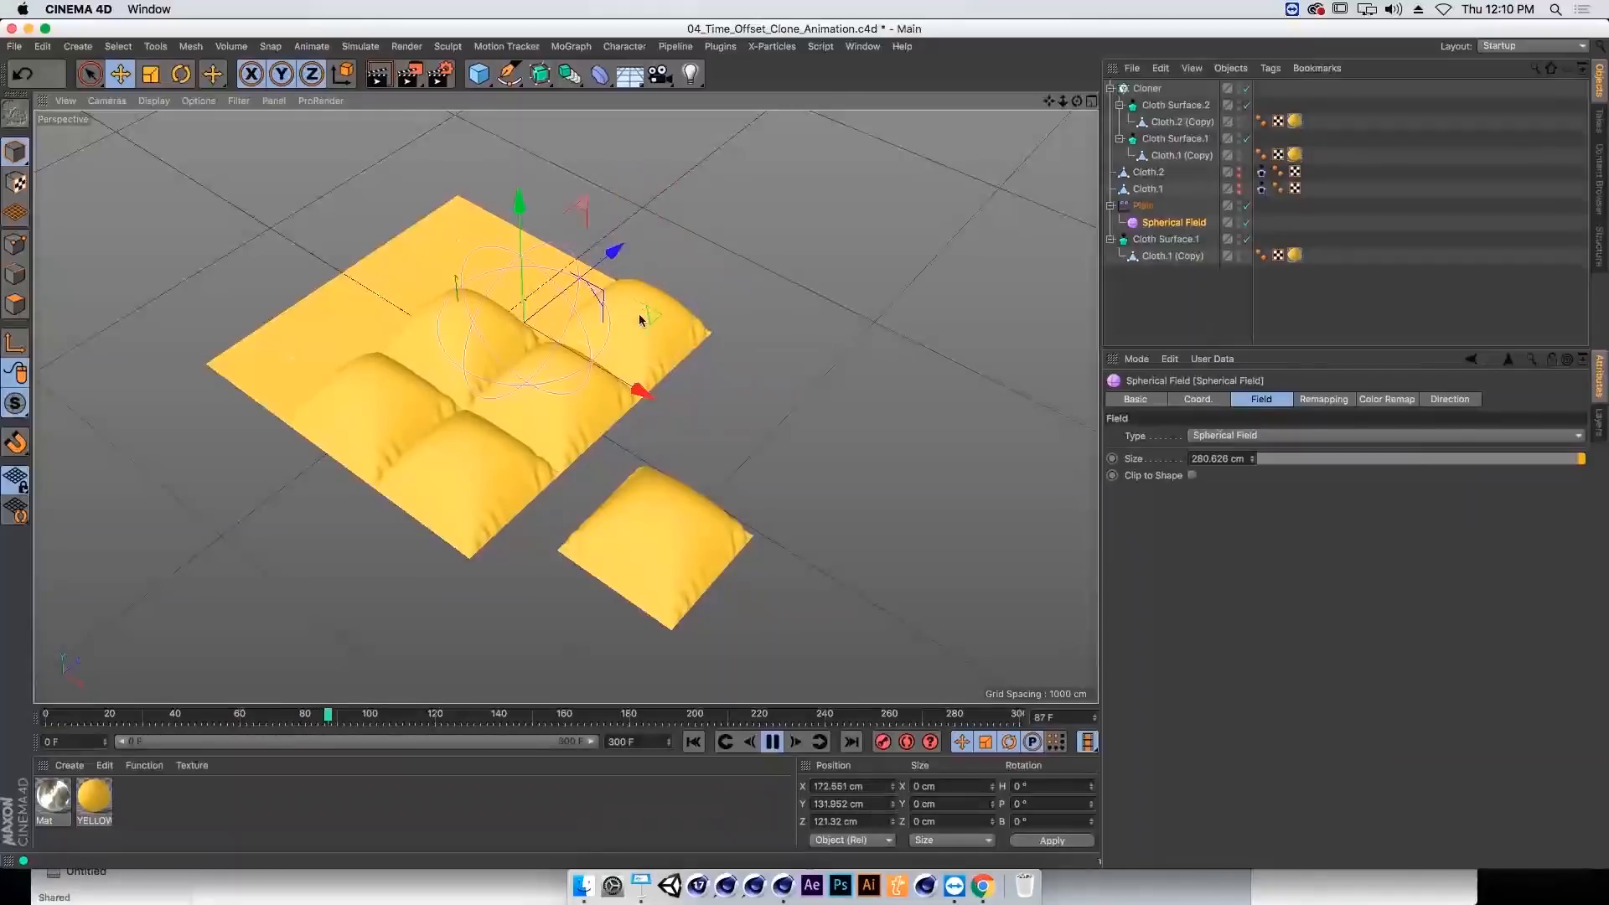
Step: Lower the Spherical Field to about Y -58 cm, move it out past the grid's edge to about X 622 cm, Z 58 cm, and stop playback
alt+drag(531, 329, 614, 288)
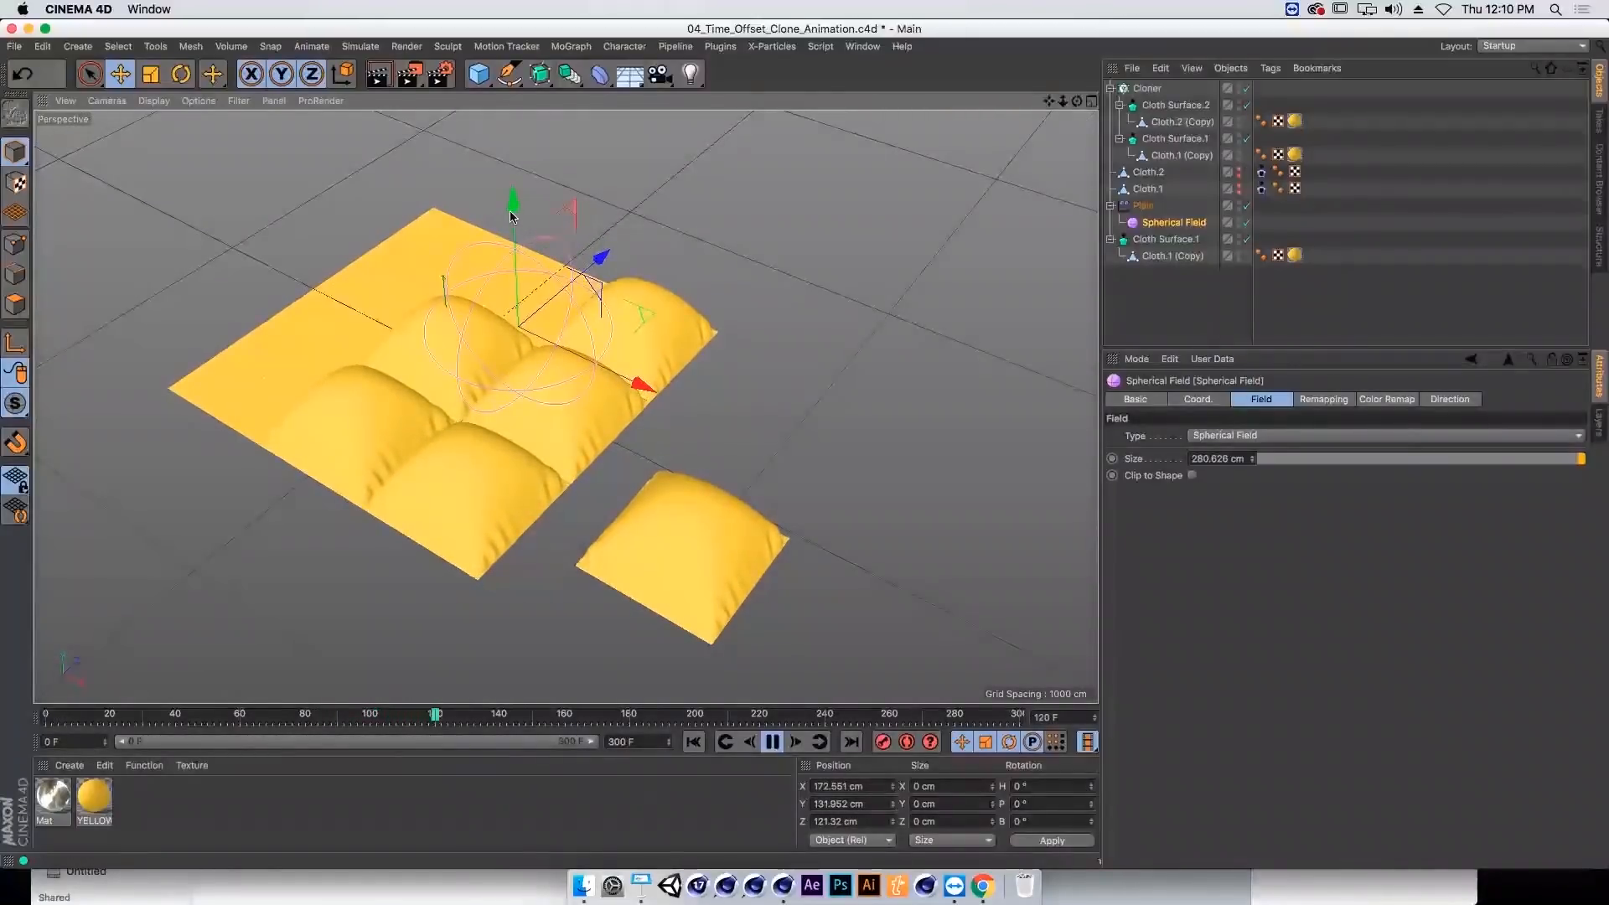
drag(509, 216, 500, 324)
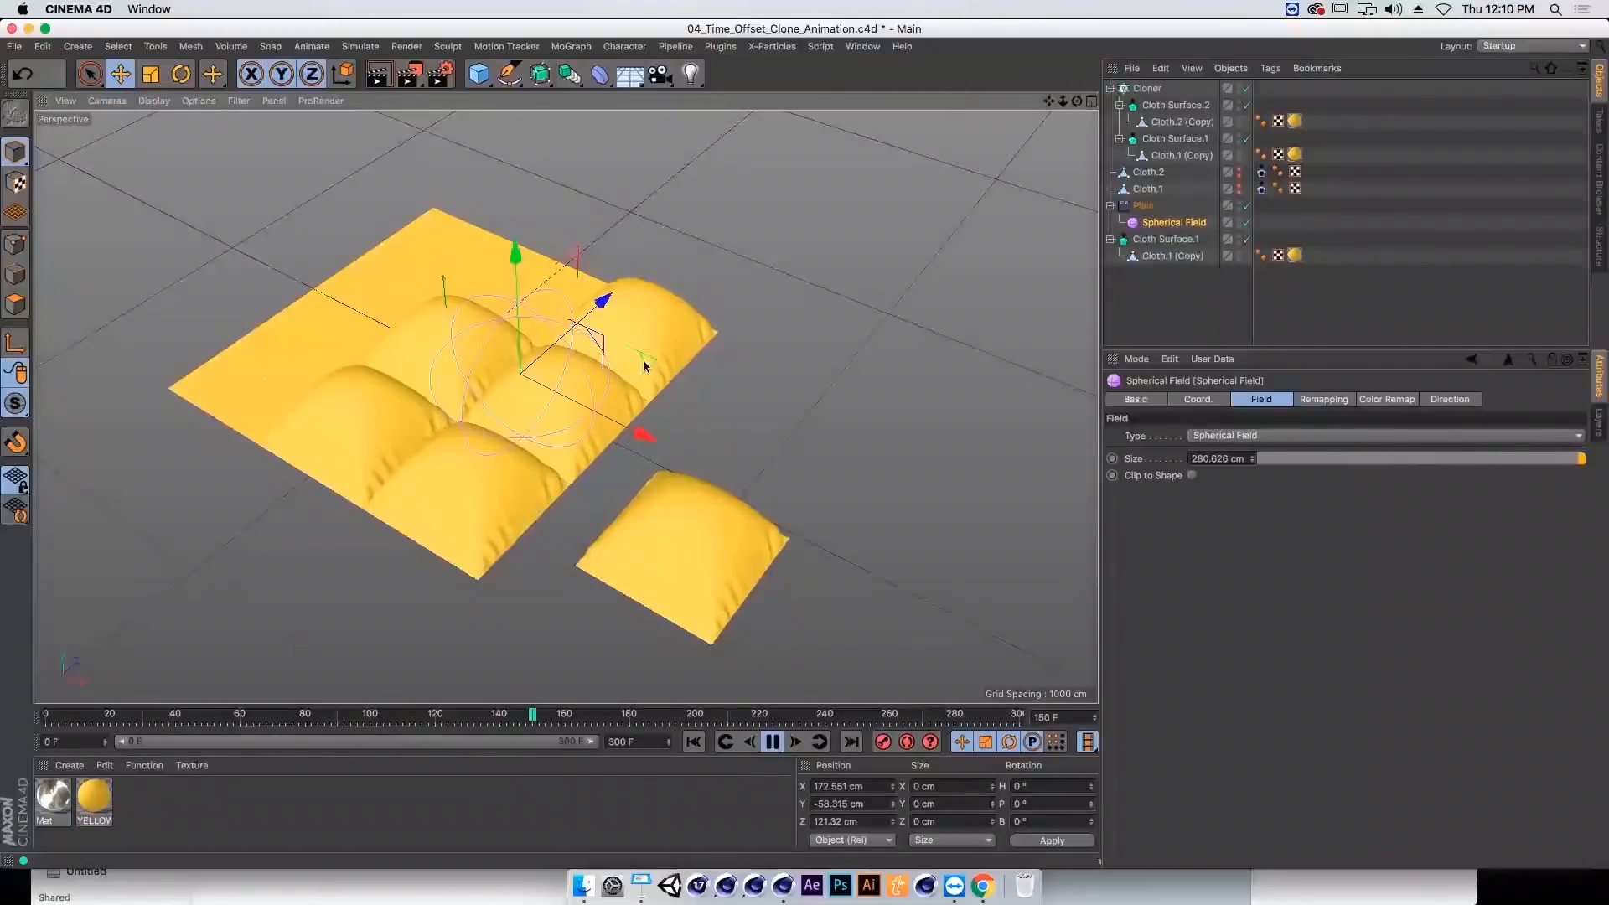
mouse_move(642, 359)
mouse_down()
mouse_move(616, 300)
mouse_move(450, 315)
mouse_move(700, 345)
mouse_move(712, 368)
mouse_move(620, 419)
mouse_move(757, 432)
mouse_up()
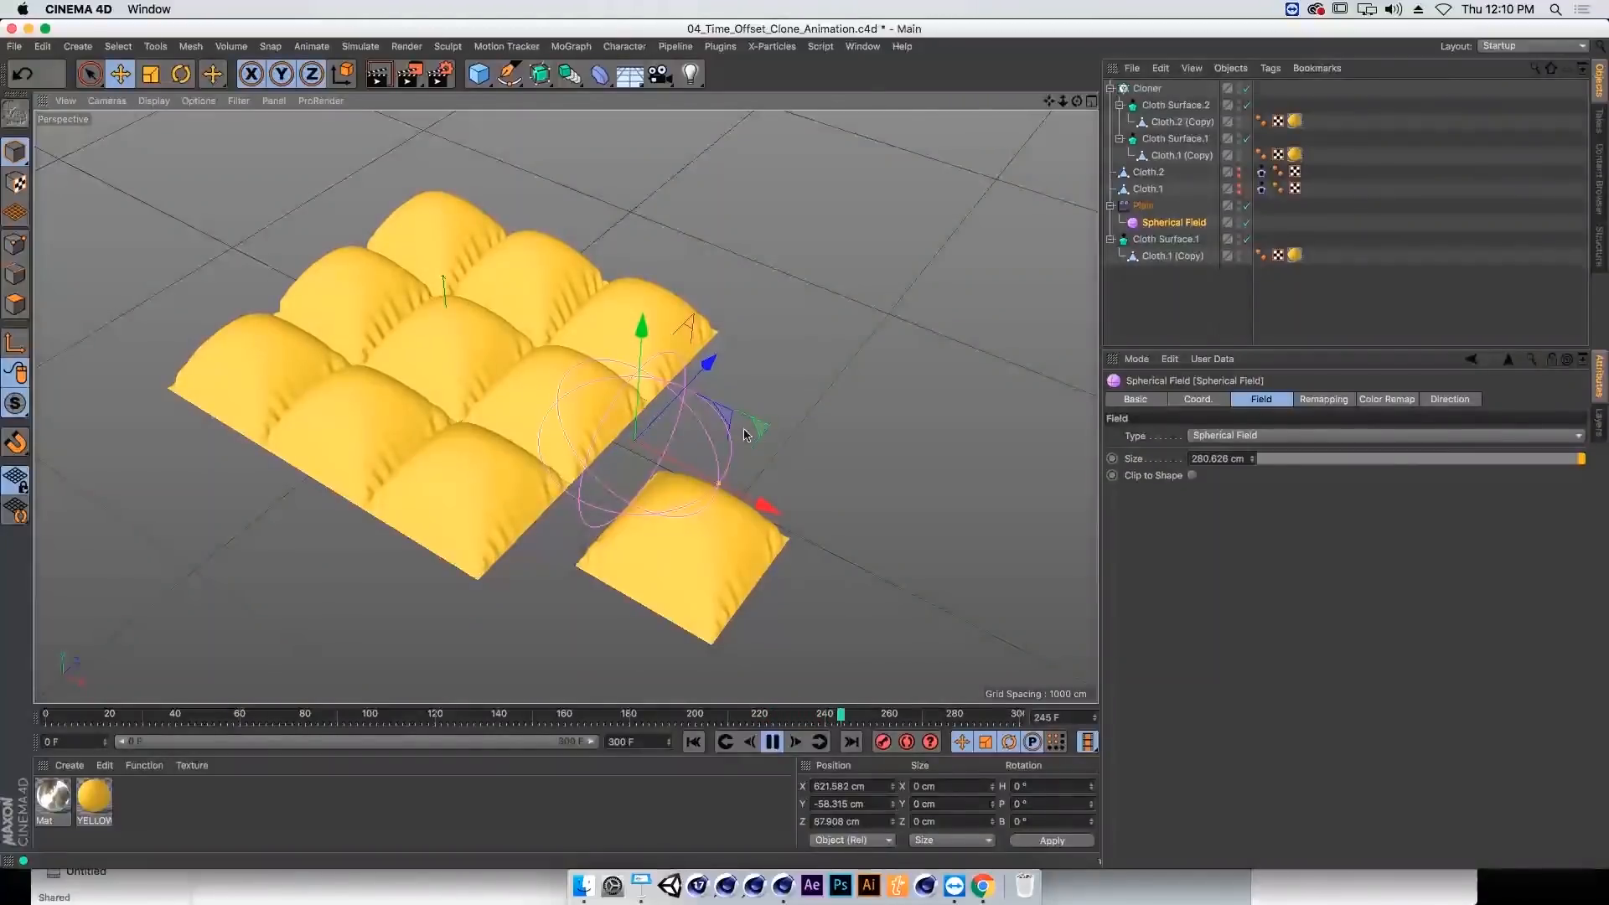
alt+drag(702, 398, 679, 416)
key(F8)
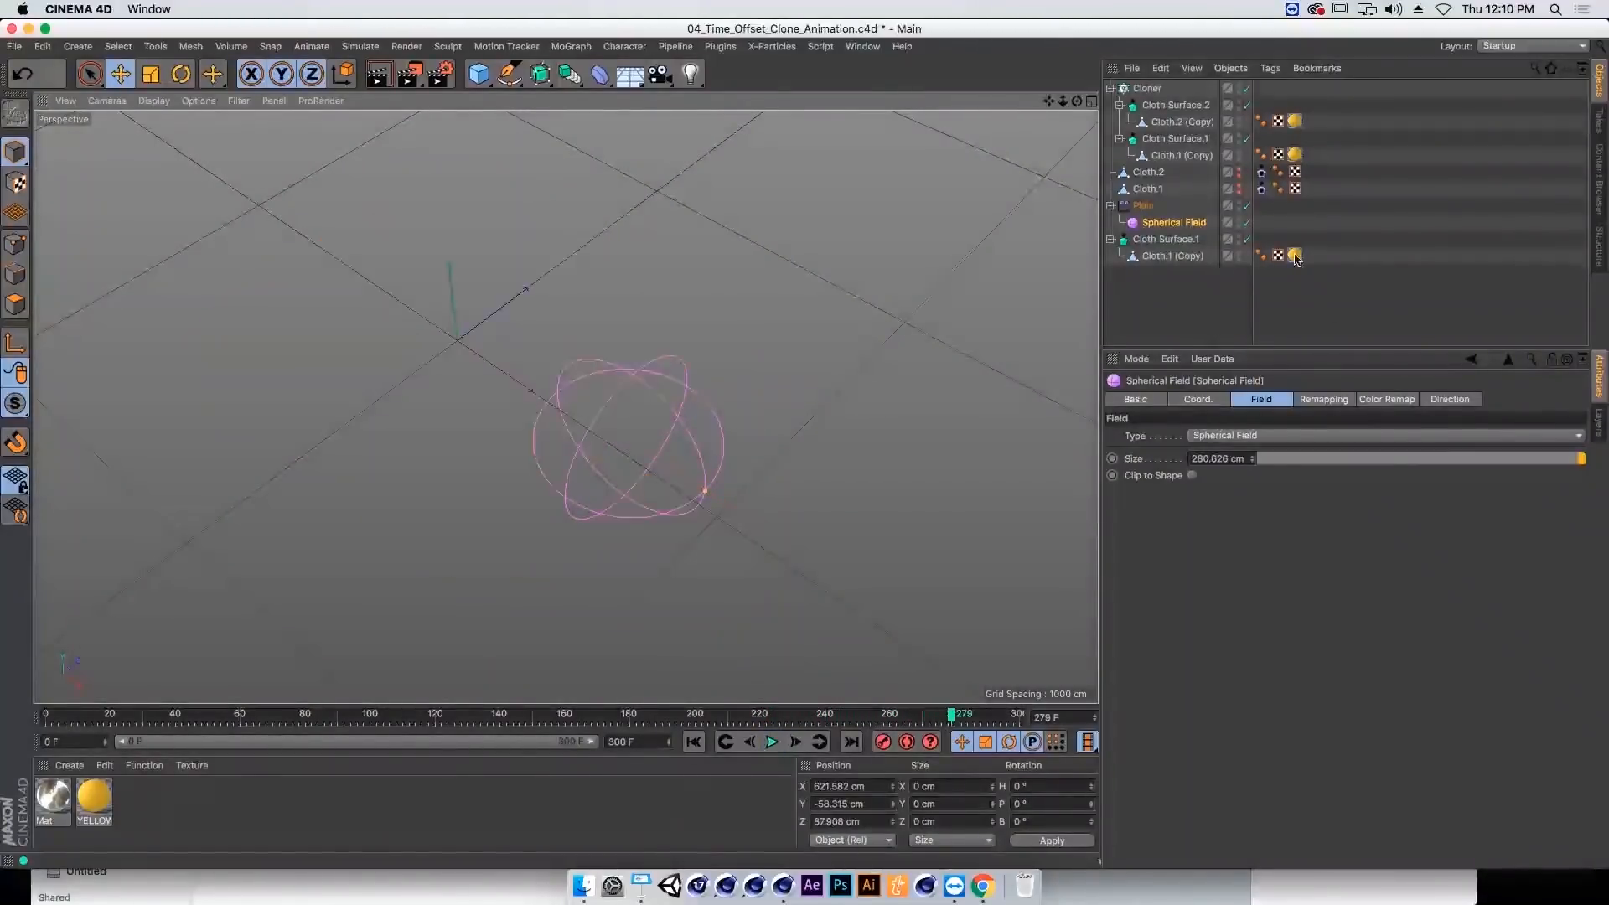
Step: Examine the Decay layer's settings in the Plain effector's falloff and rewind to frame 0
click(1144, 207)
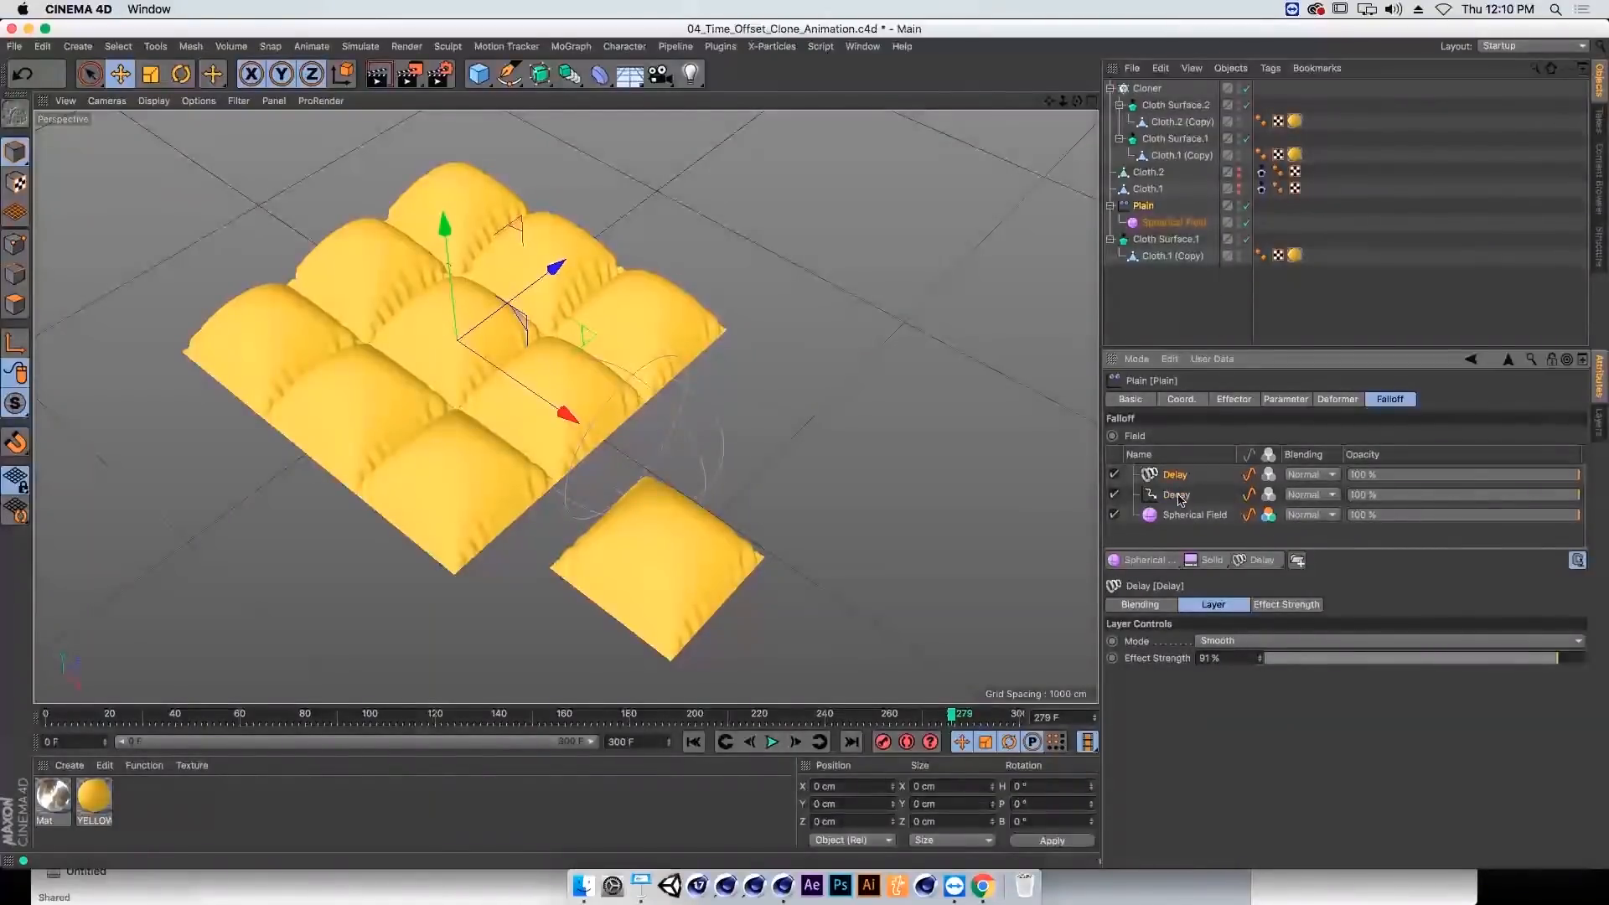
click(1178, 496)
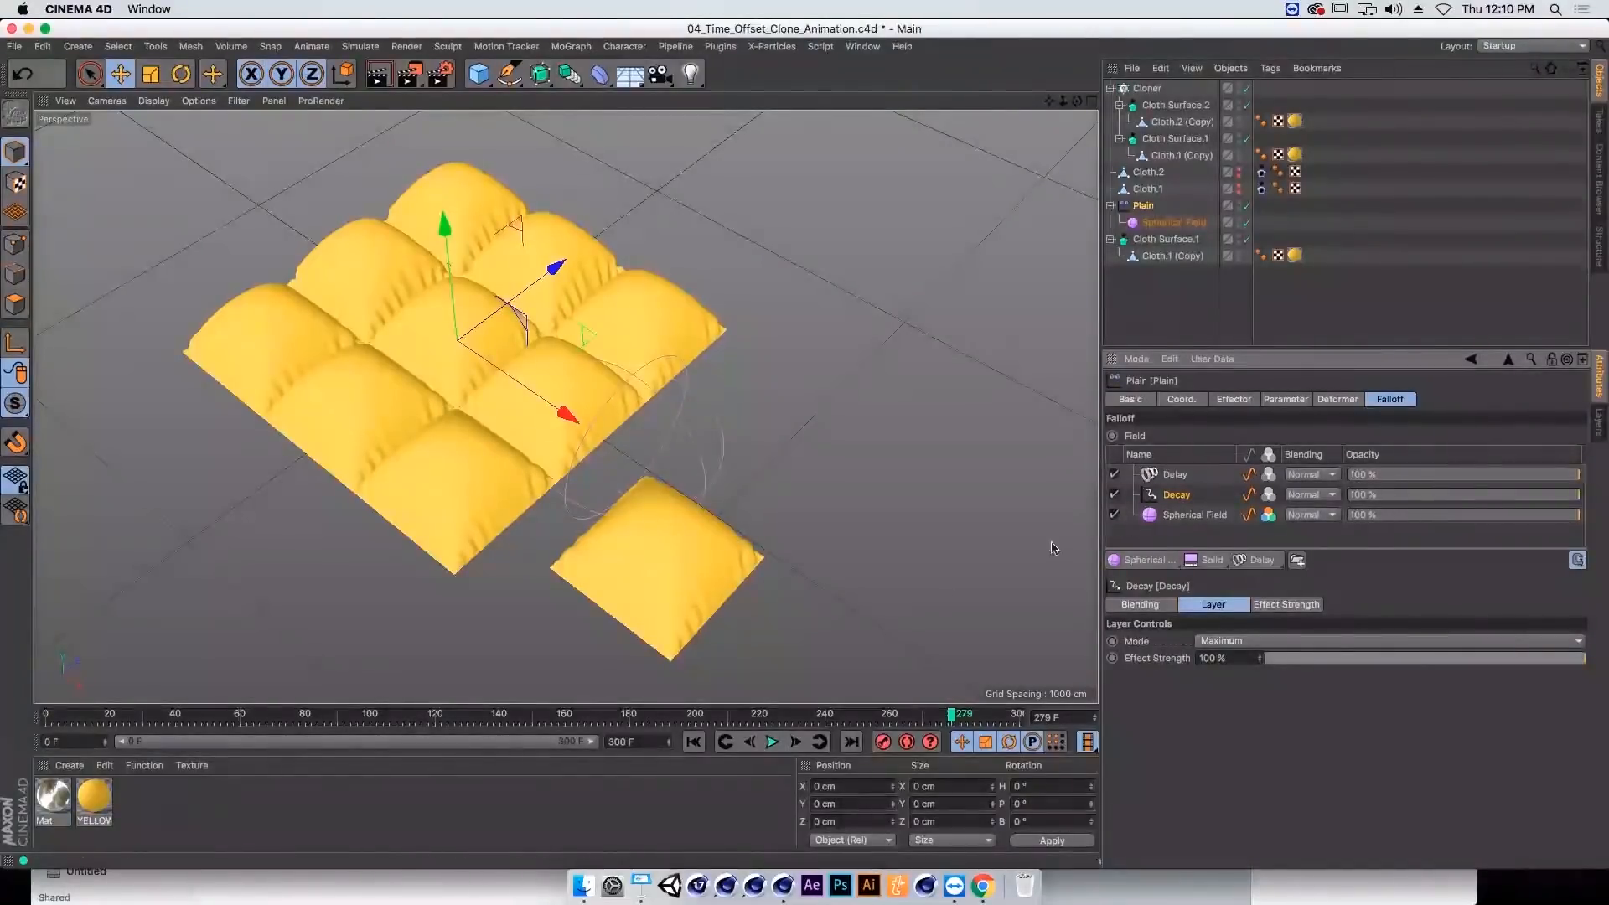
key(shift+f)
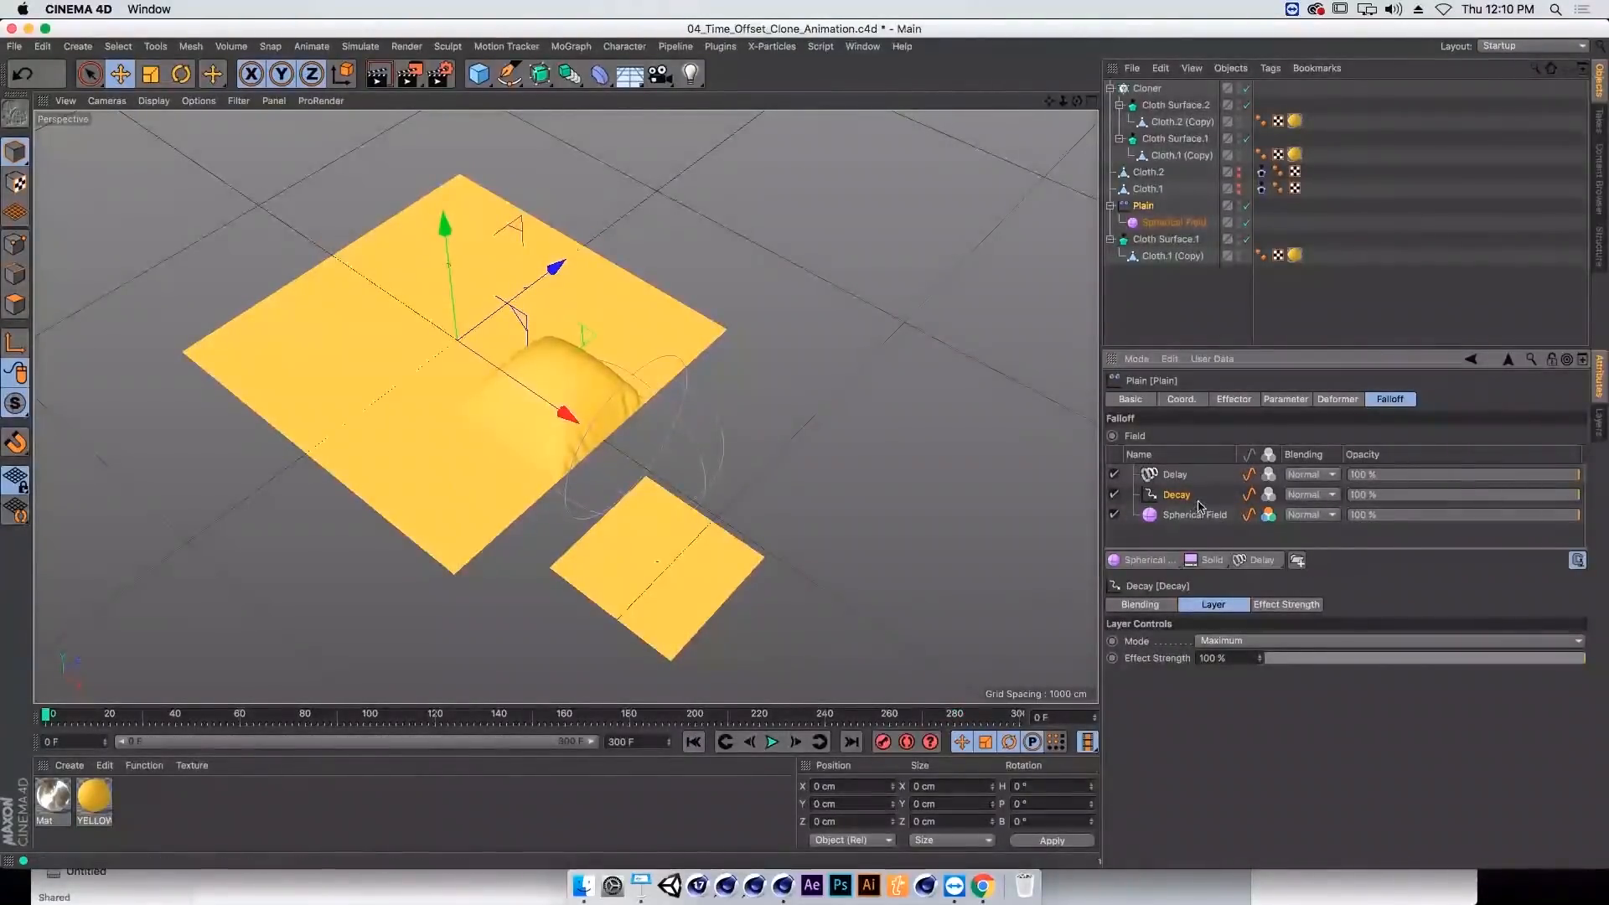
click(582, 887)
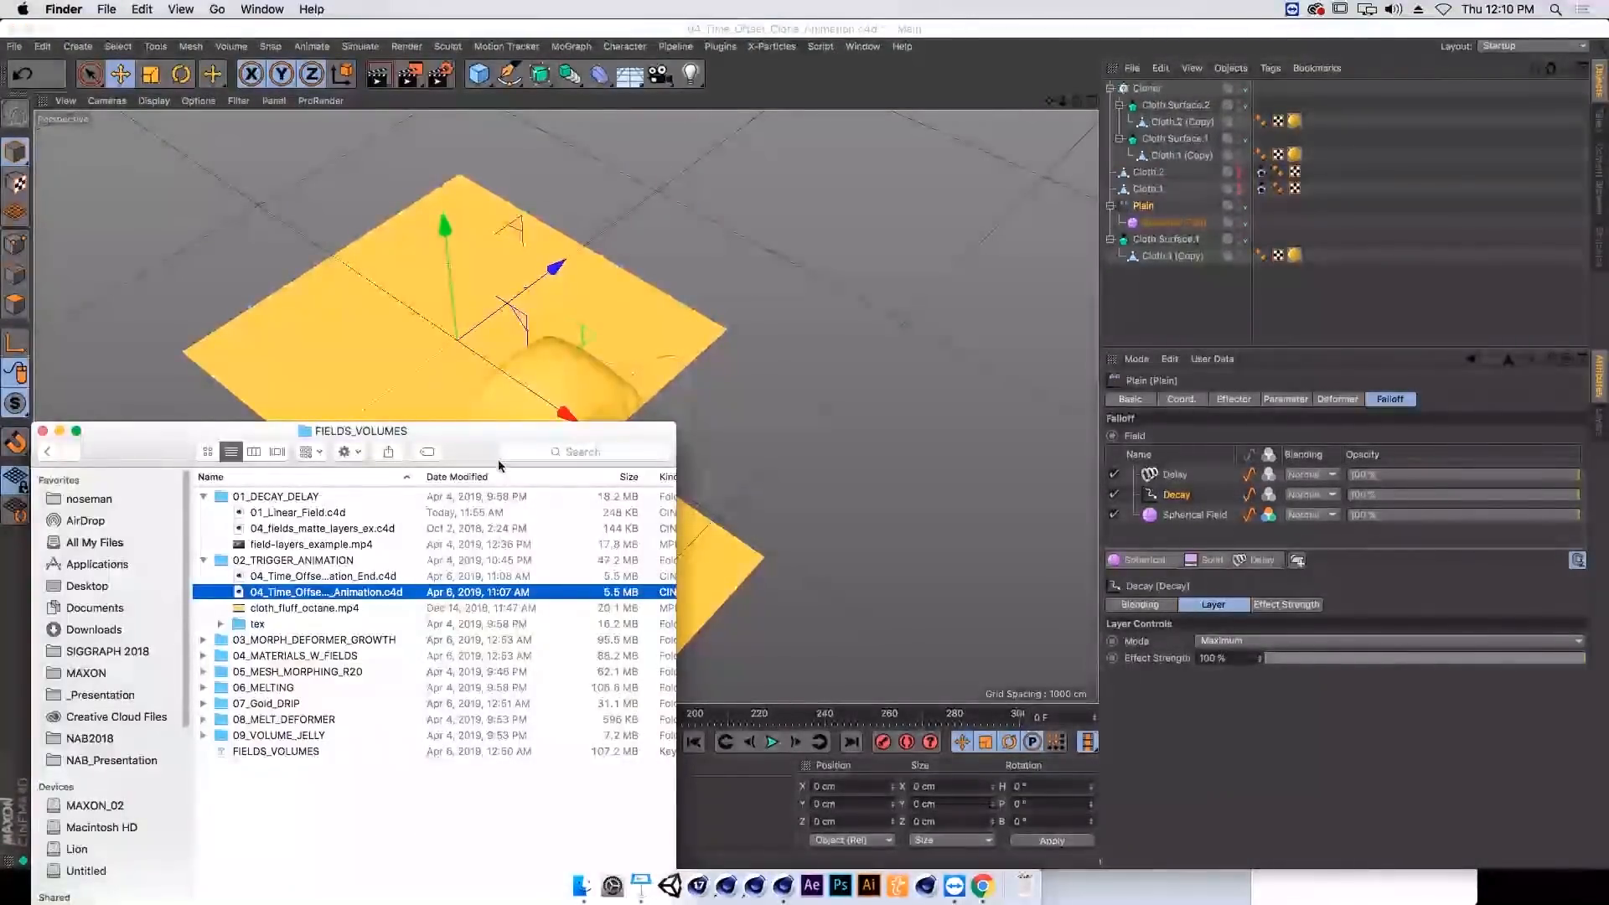
click(901, 440)
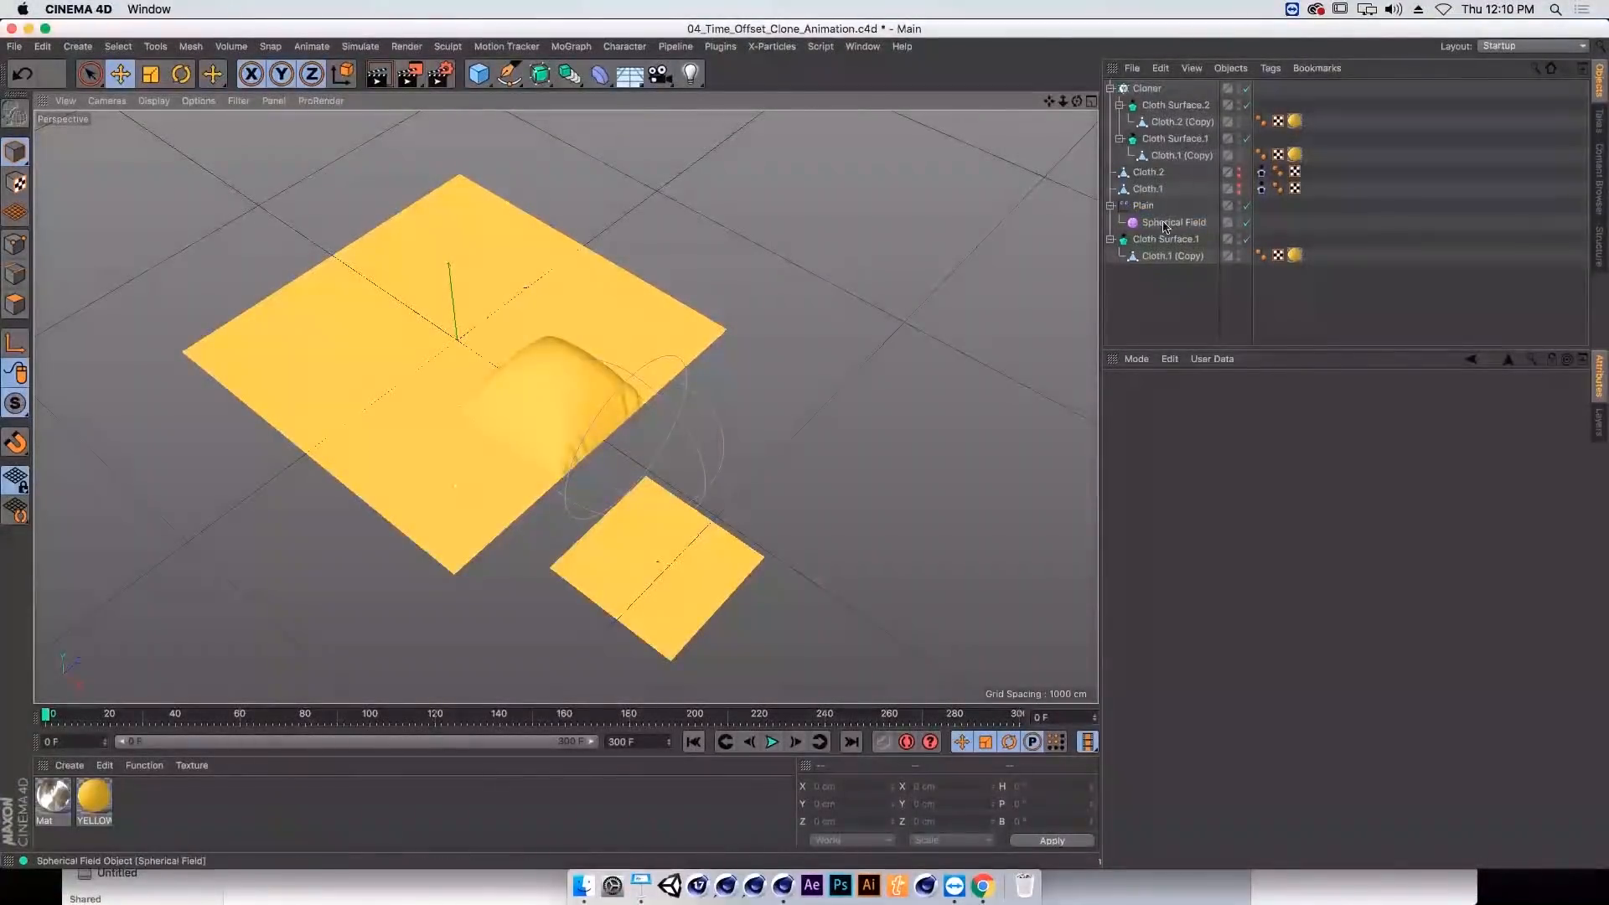
Step: Replace the Decay layer in the Plain effector's falloff with a Freeze layer placed between Delay and Spherical Field
click(1143, 206)
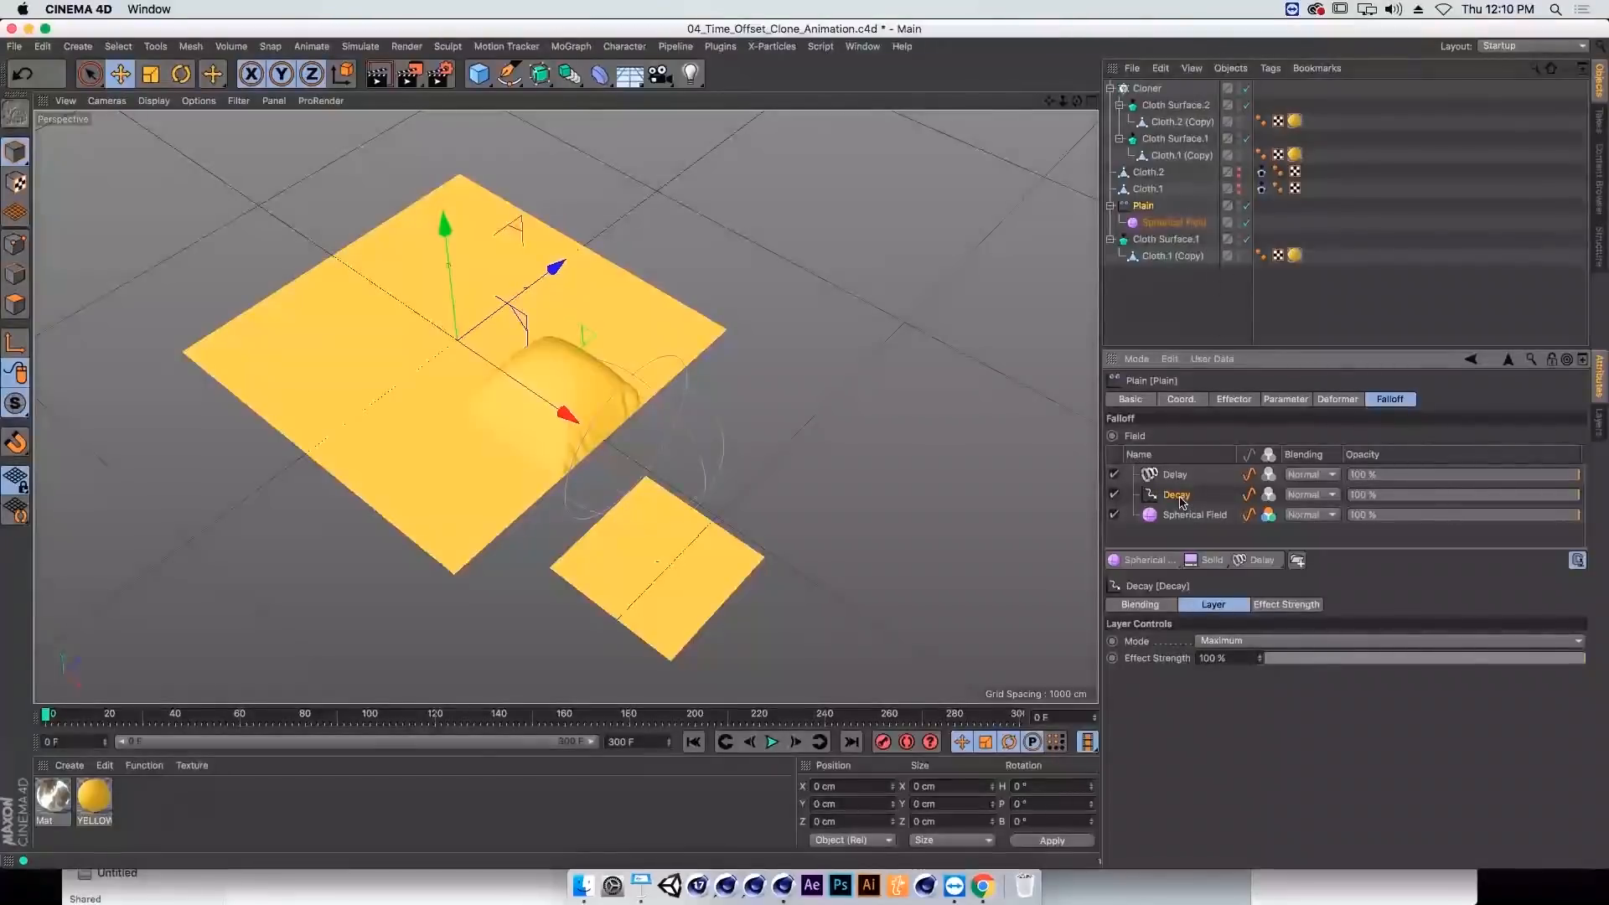
key(Delete)
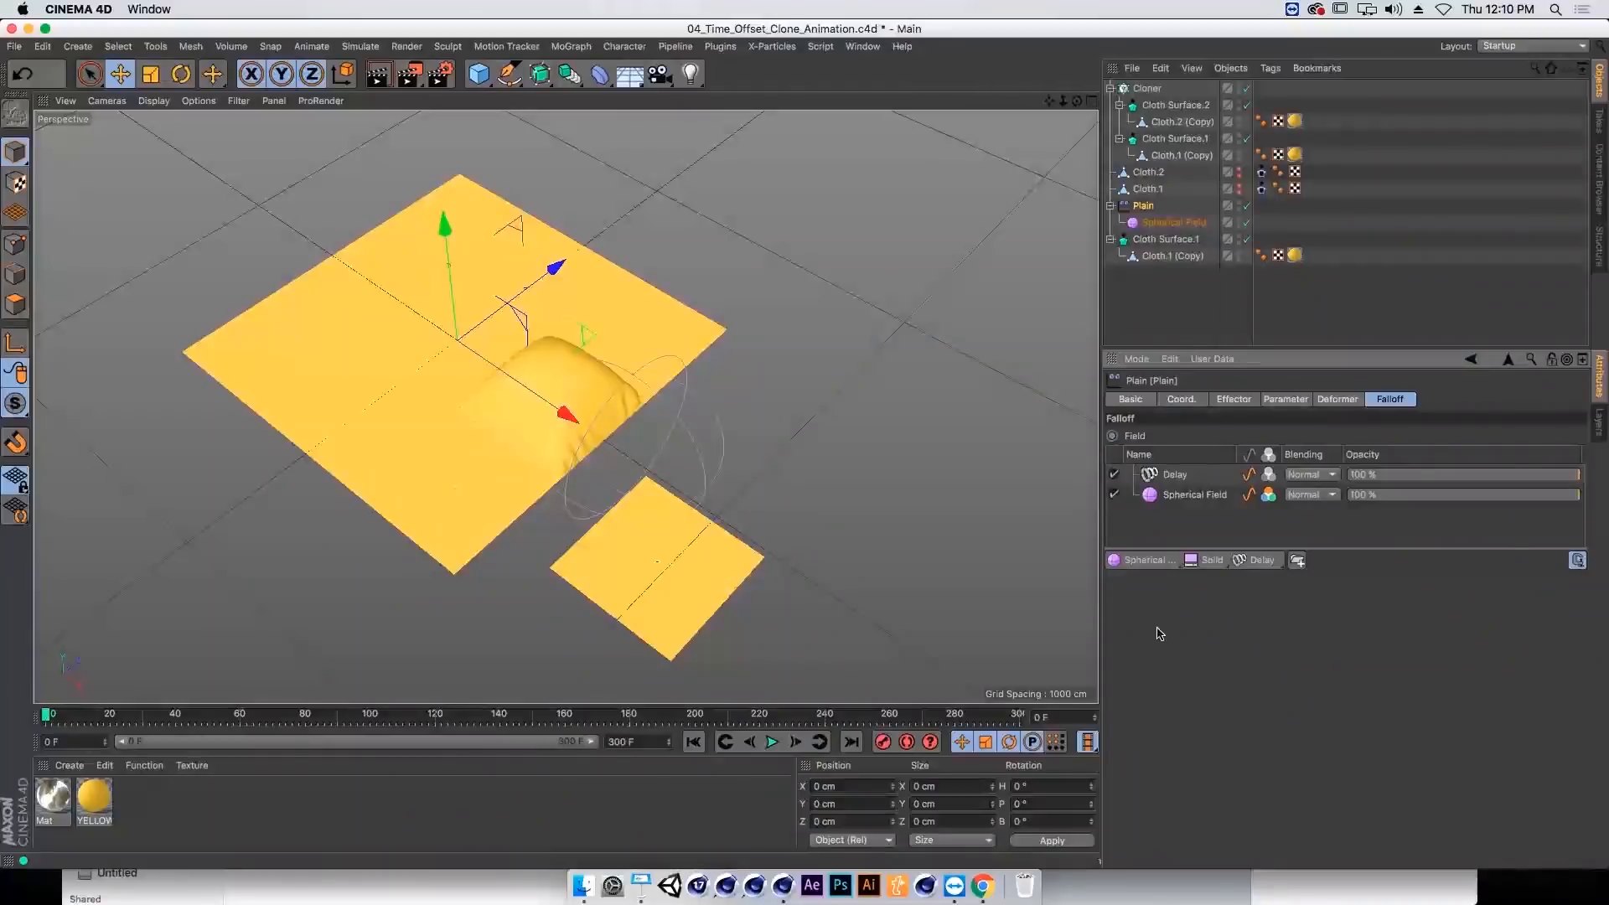
click(1249, 561)
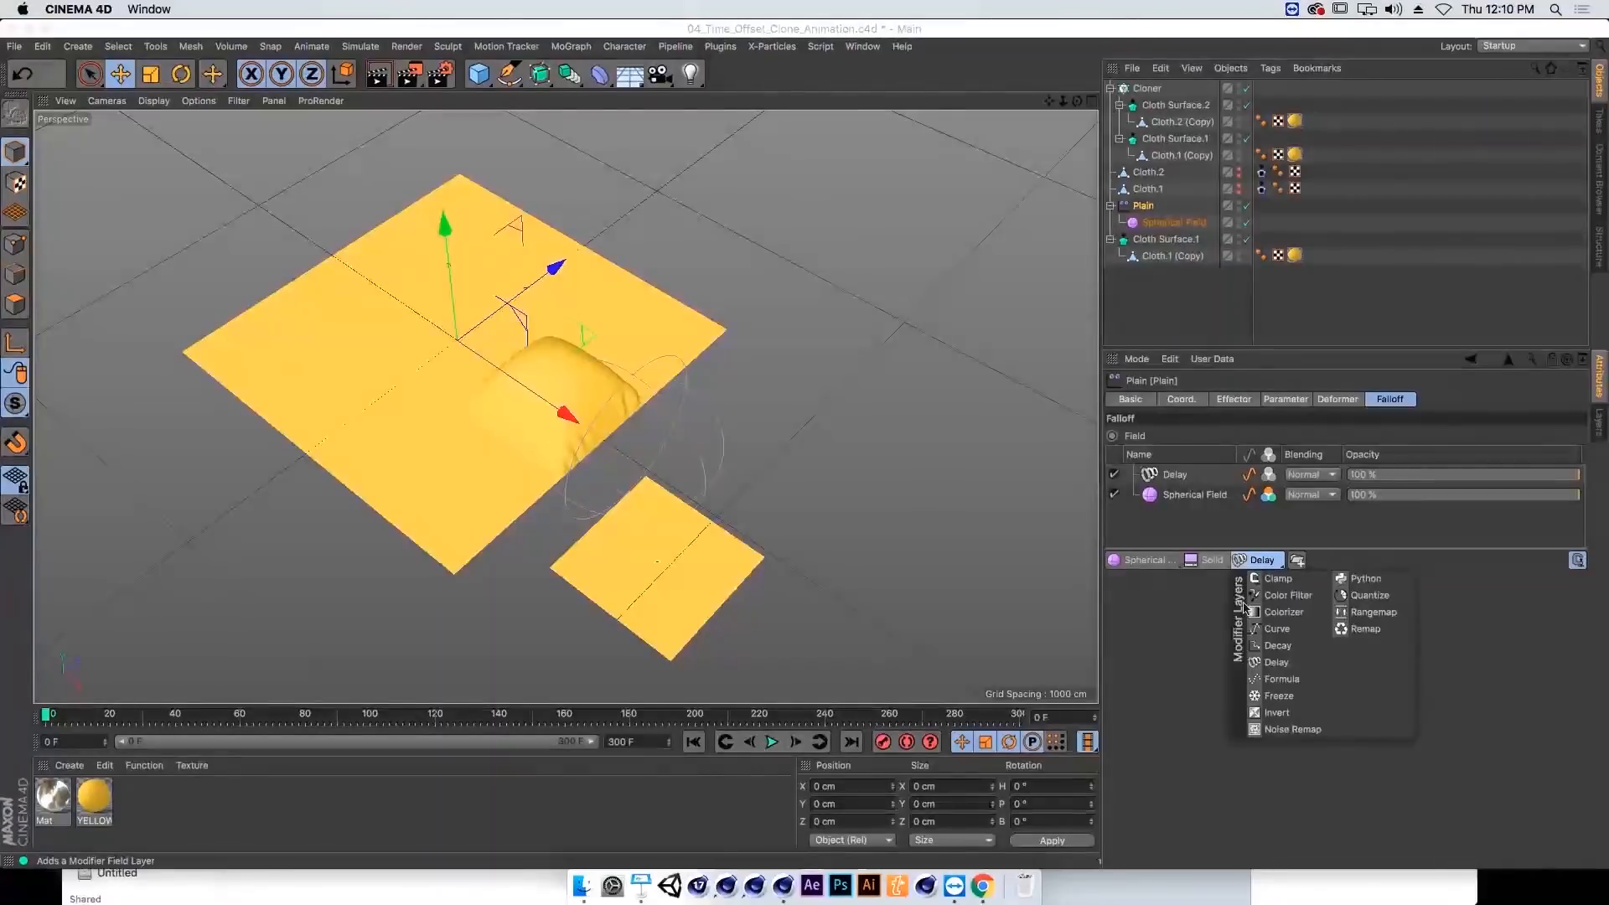
click(1269, 698)
drag(1179, 503, 1179, 501)
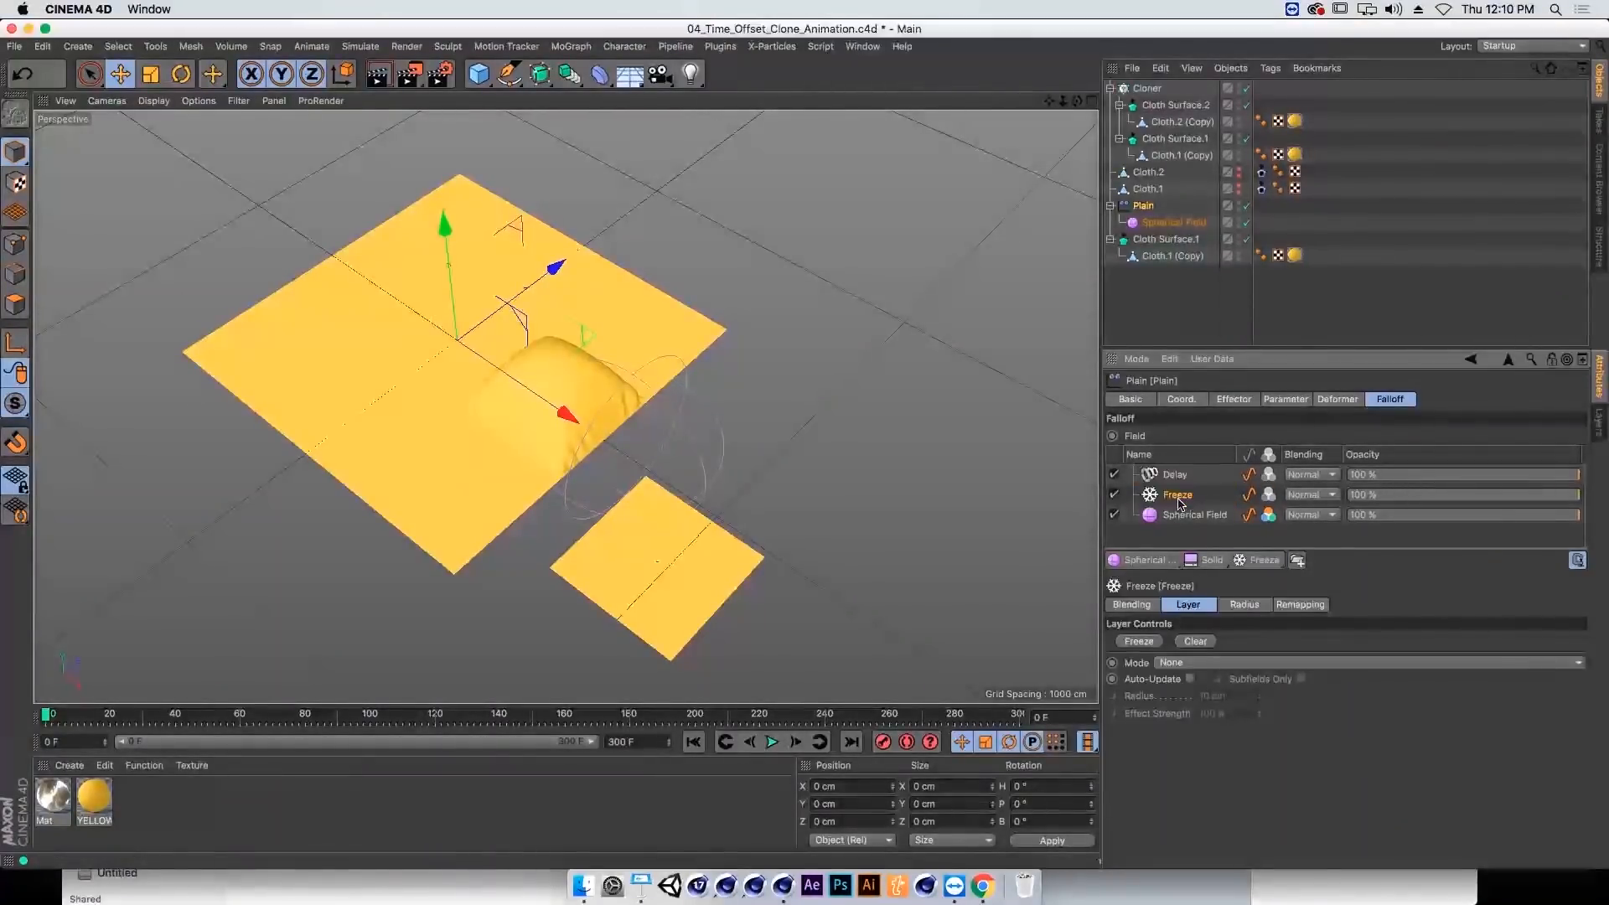
Step: Disable the Delay layer and set the Freeze layer's Mode to Grow
click(1115, 474)
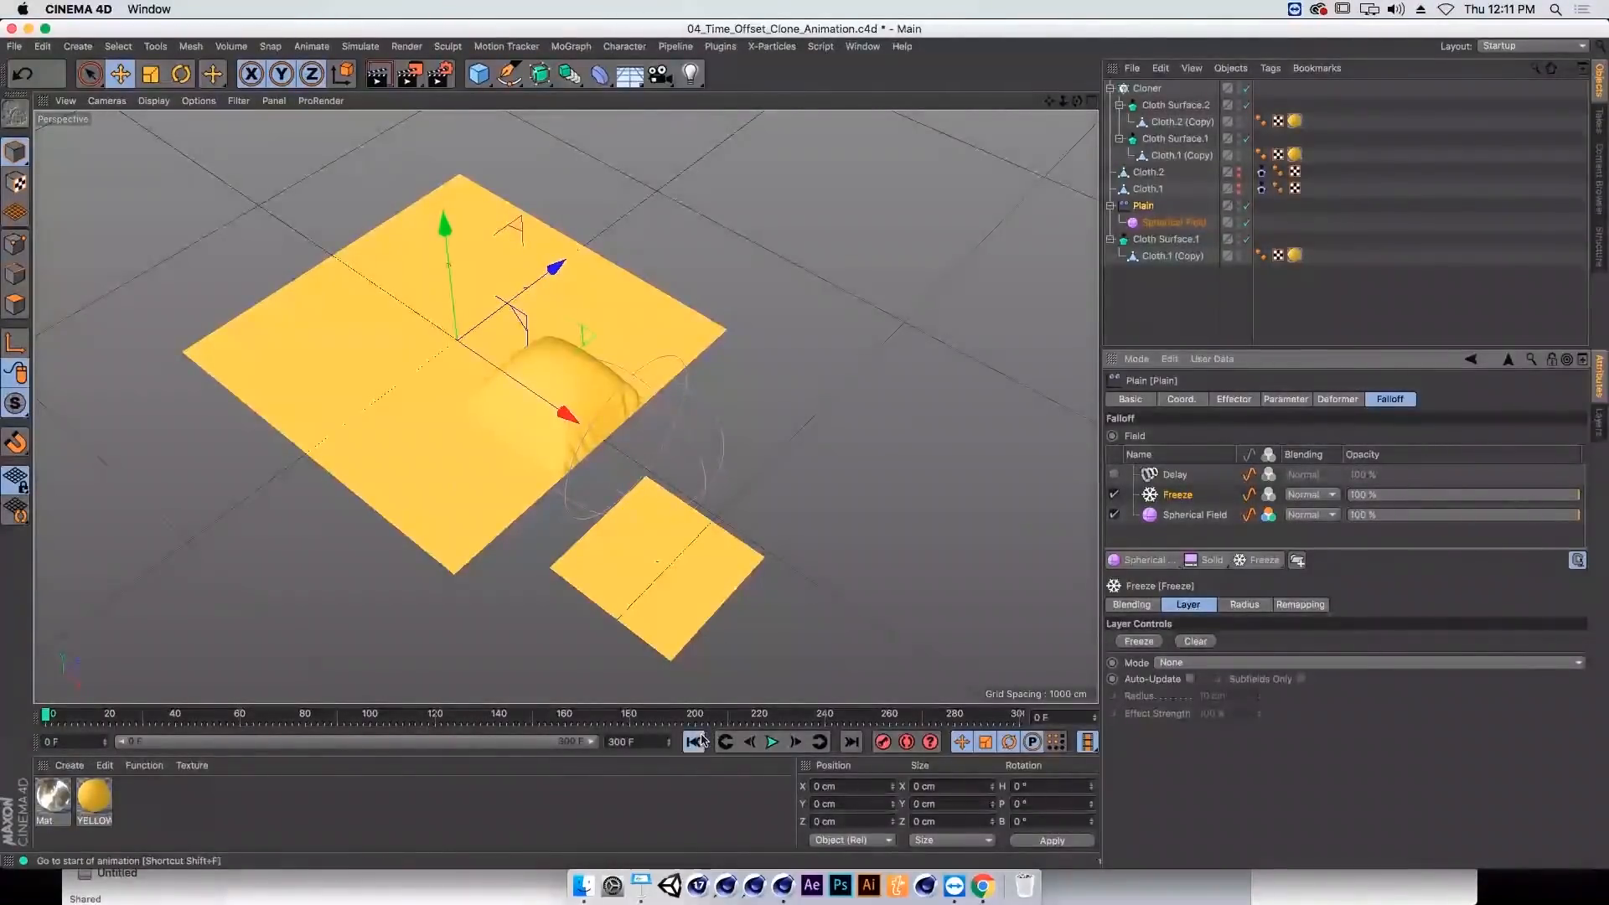
click(1184, 663)
click(1212, 748)
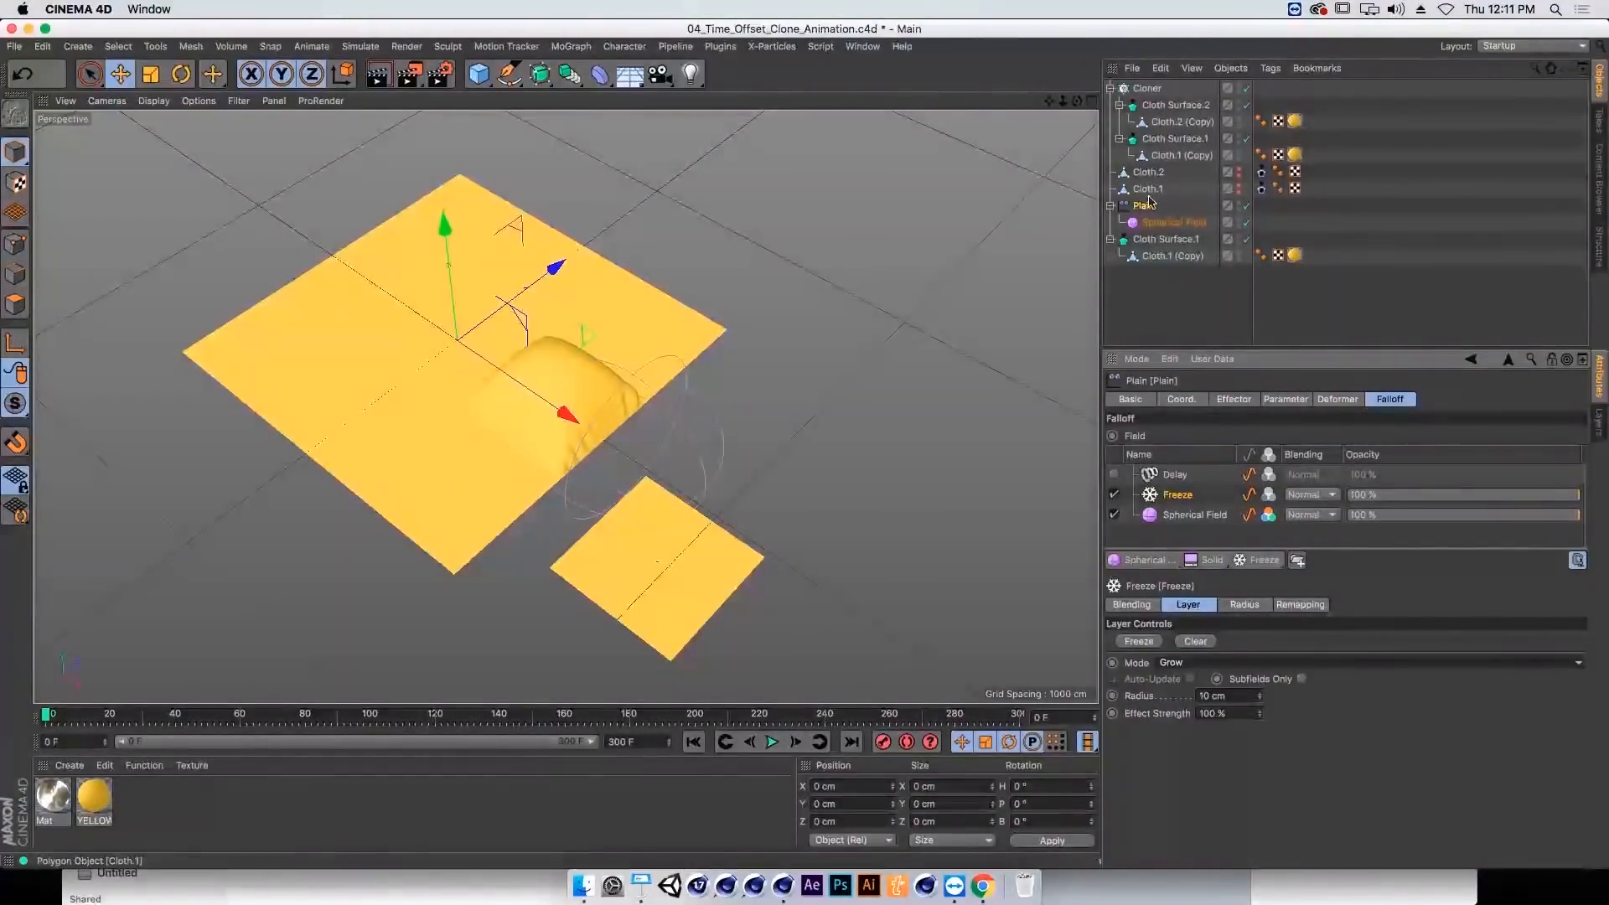
Step: Move the Spherical Field to the grid's corner at about X 363 cm, Y -43 cm, Z 450 cm, and reset the animation to frame 0
click(1161, 224)
drag(750, 445, 685, 362)
drag(792, 347, 777, 332)
alt+drag(678, 352, 696, 302)
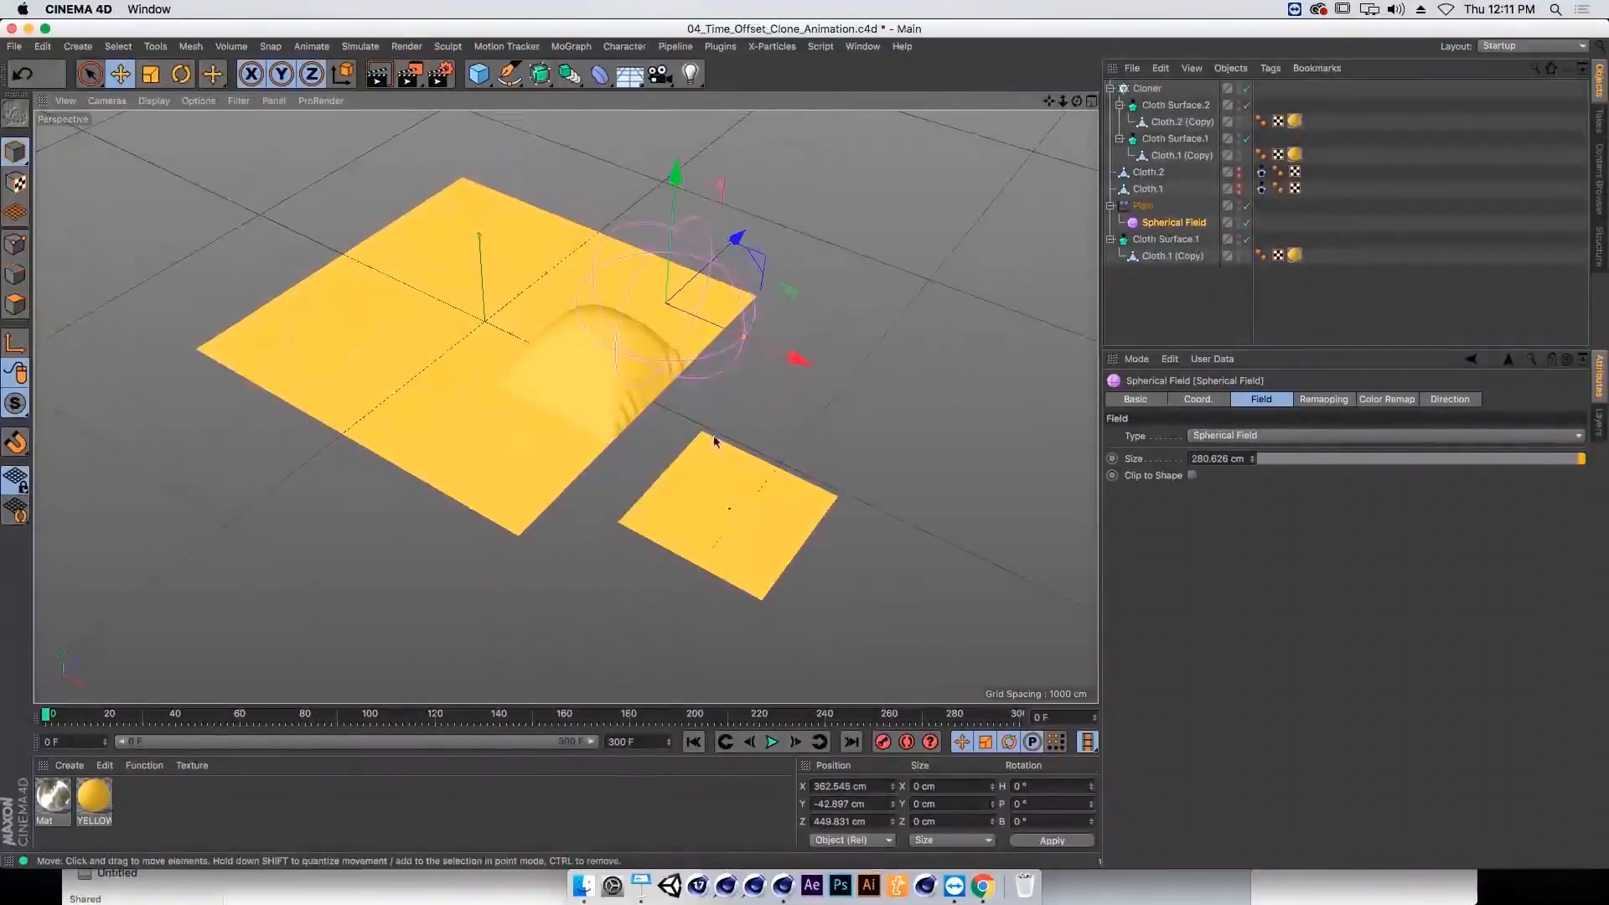
click(772, 743)
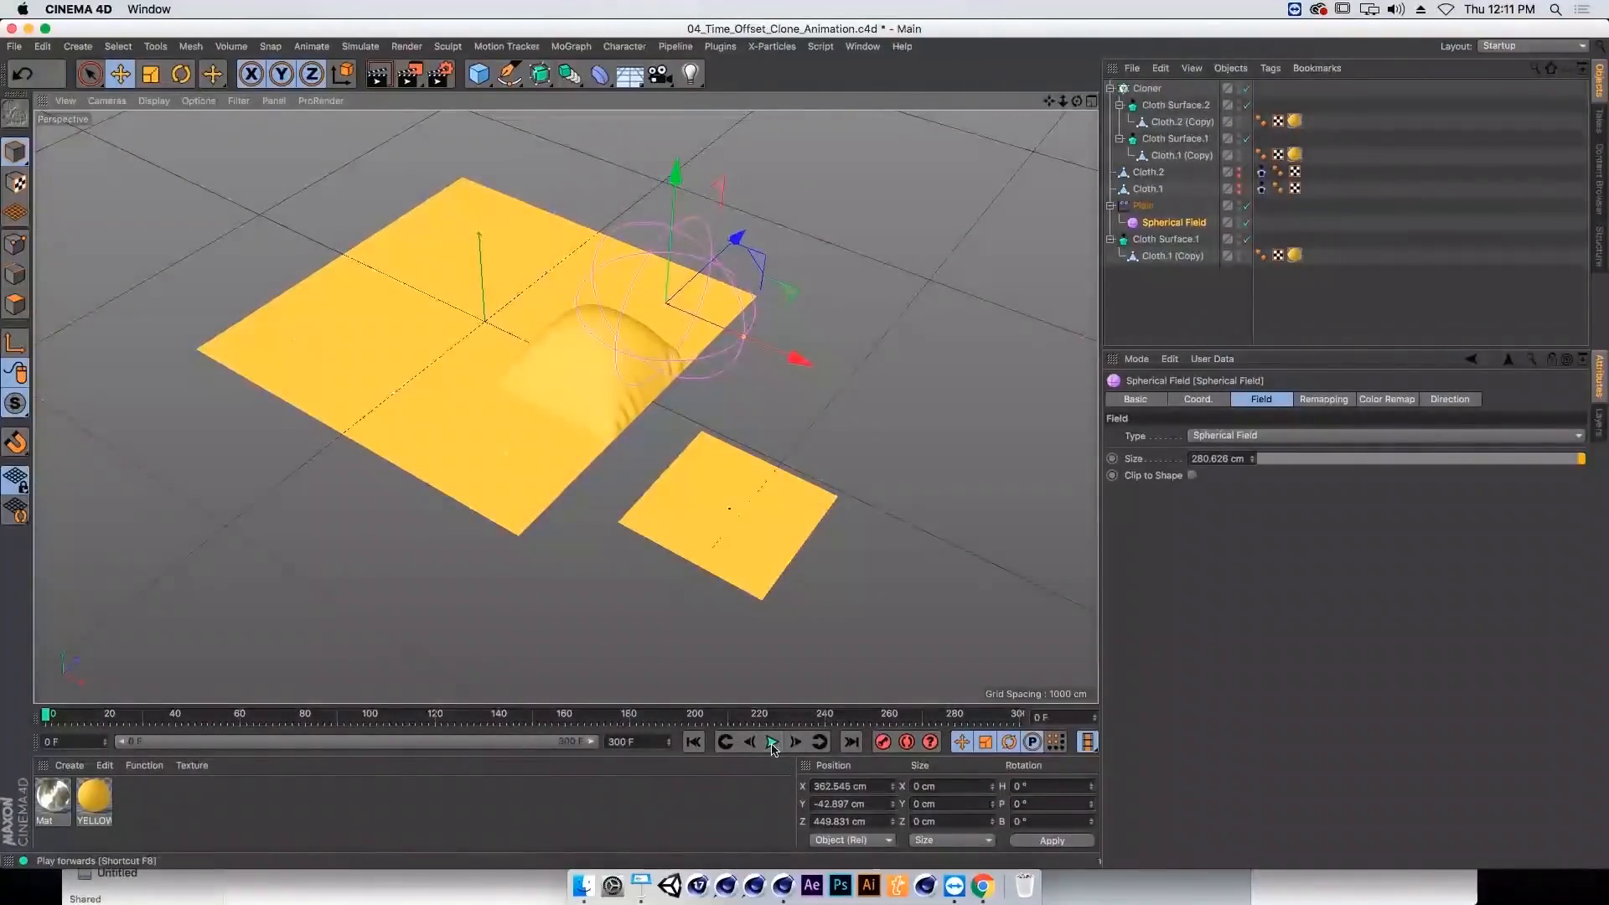
click(695, 743)
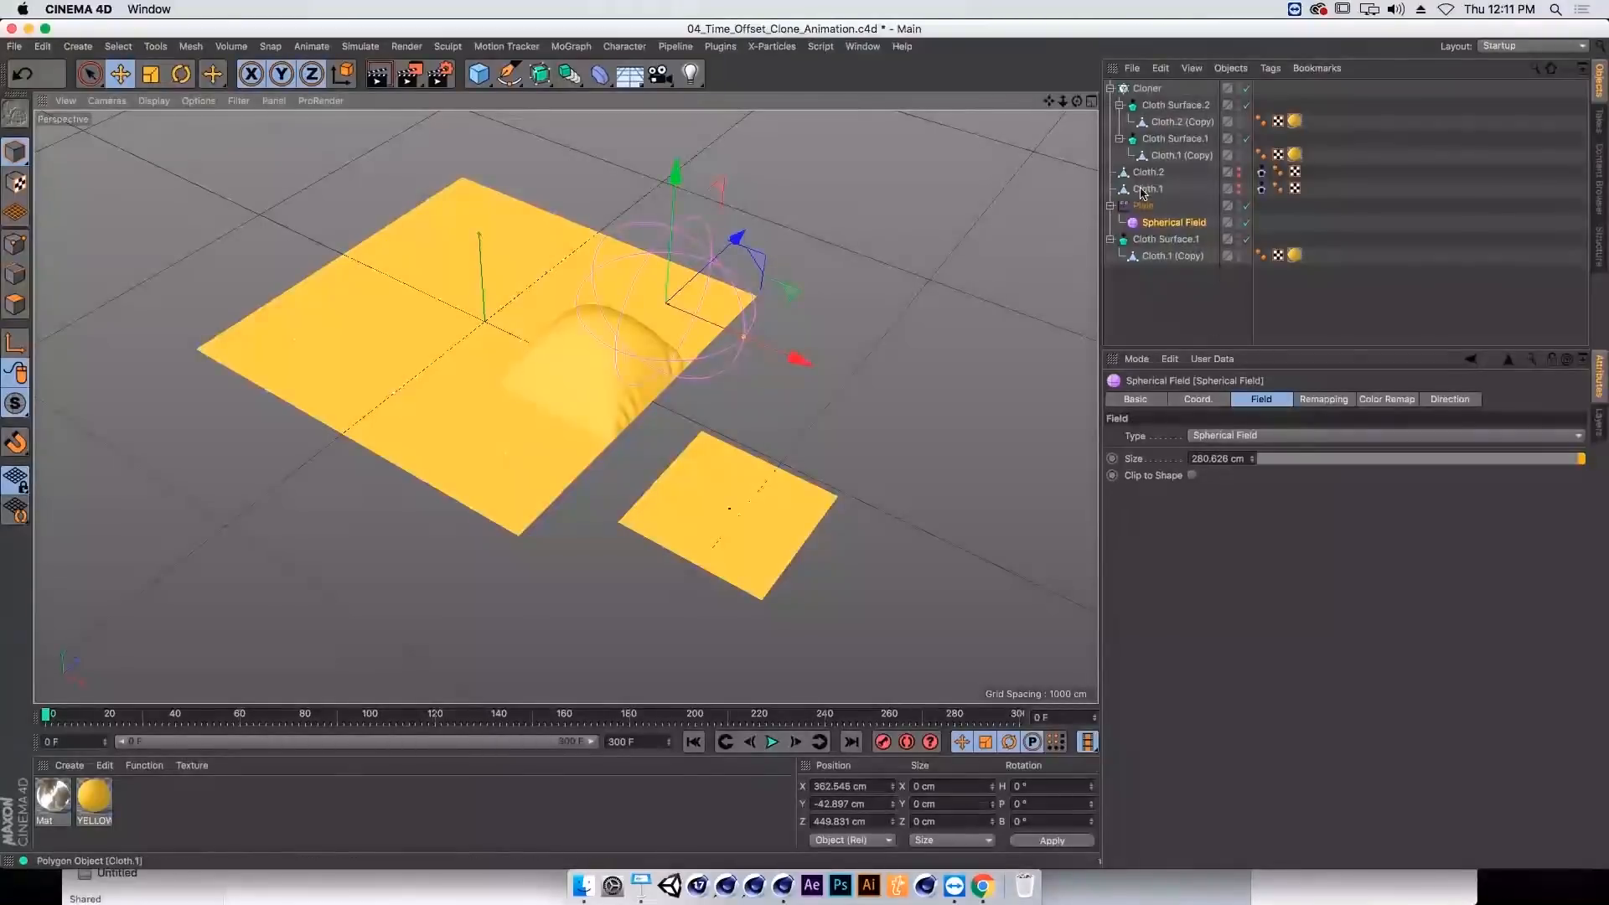
Step: Delete the standalone Cloth Surface.1 outside the Cloner and clear the Freeze layer in the Plain effector's falloff
click(1165, 238)
key(Delete)
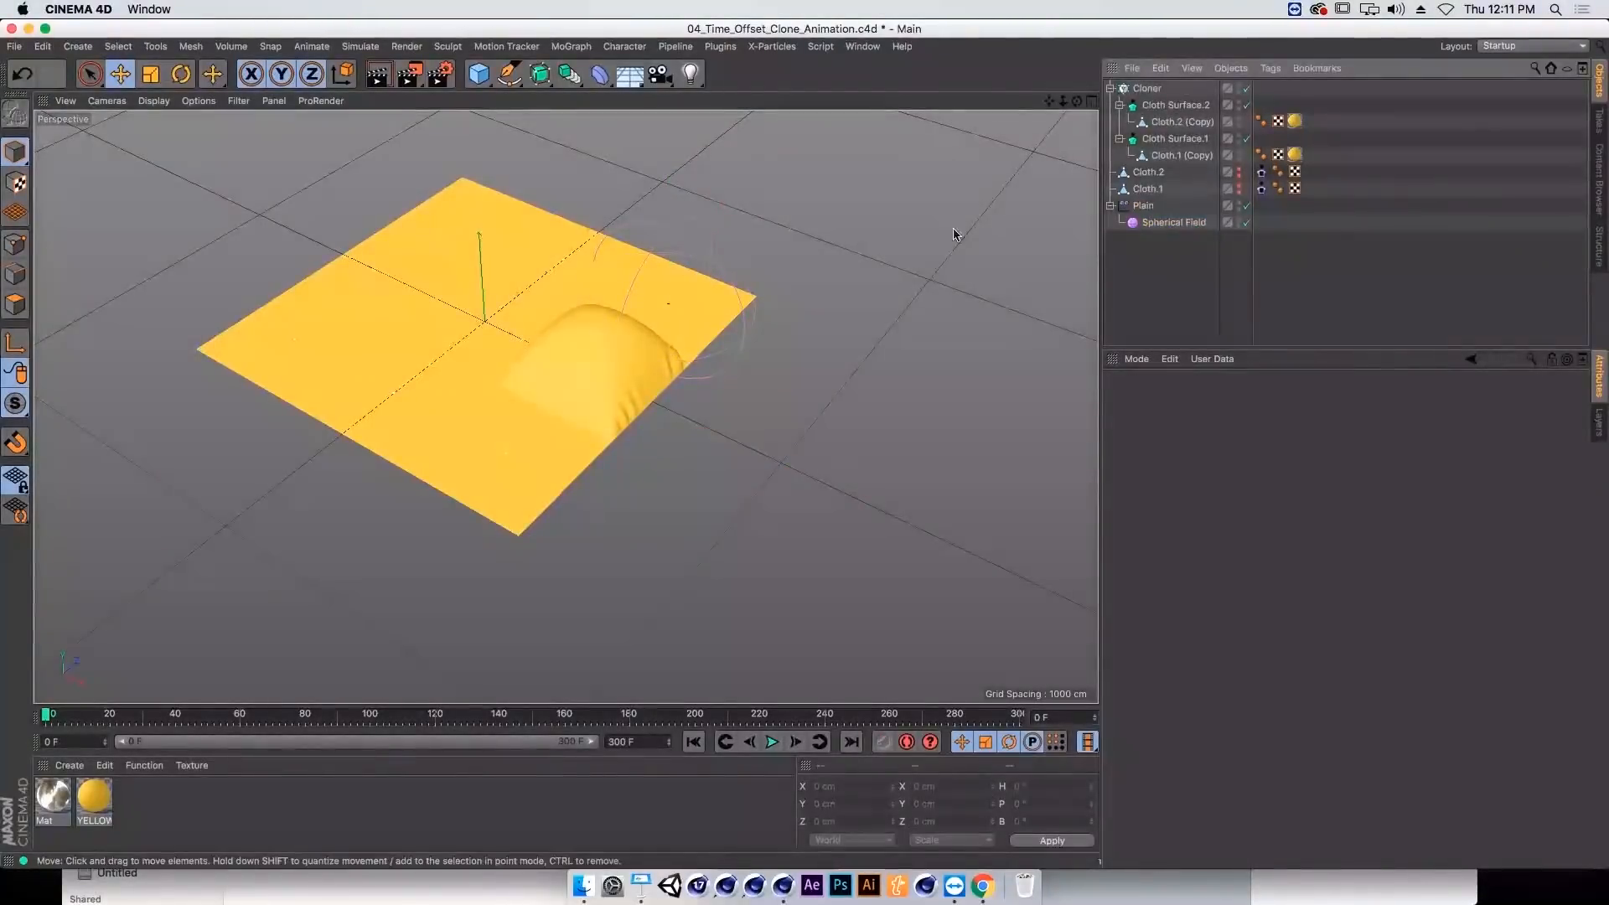
click(1143, 206)
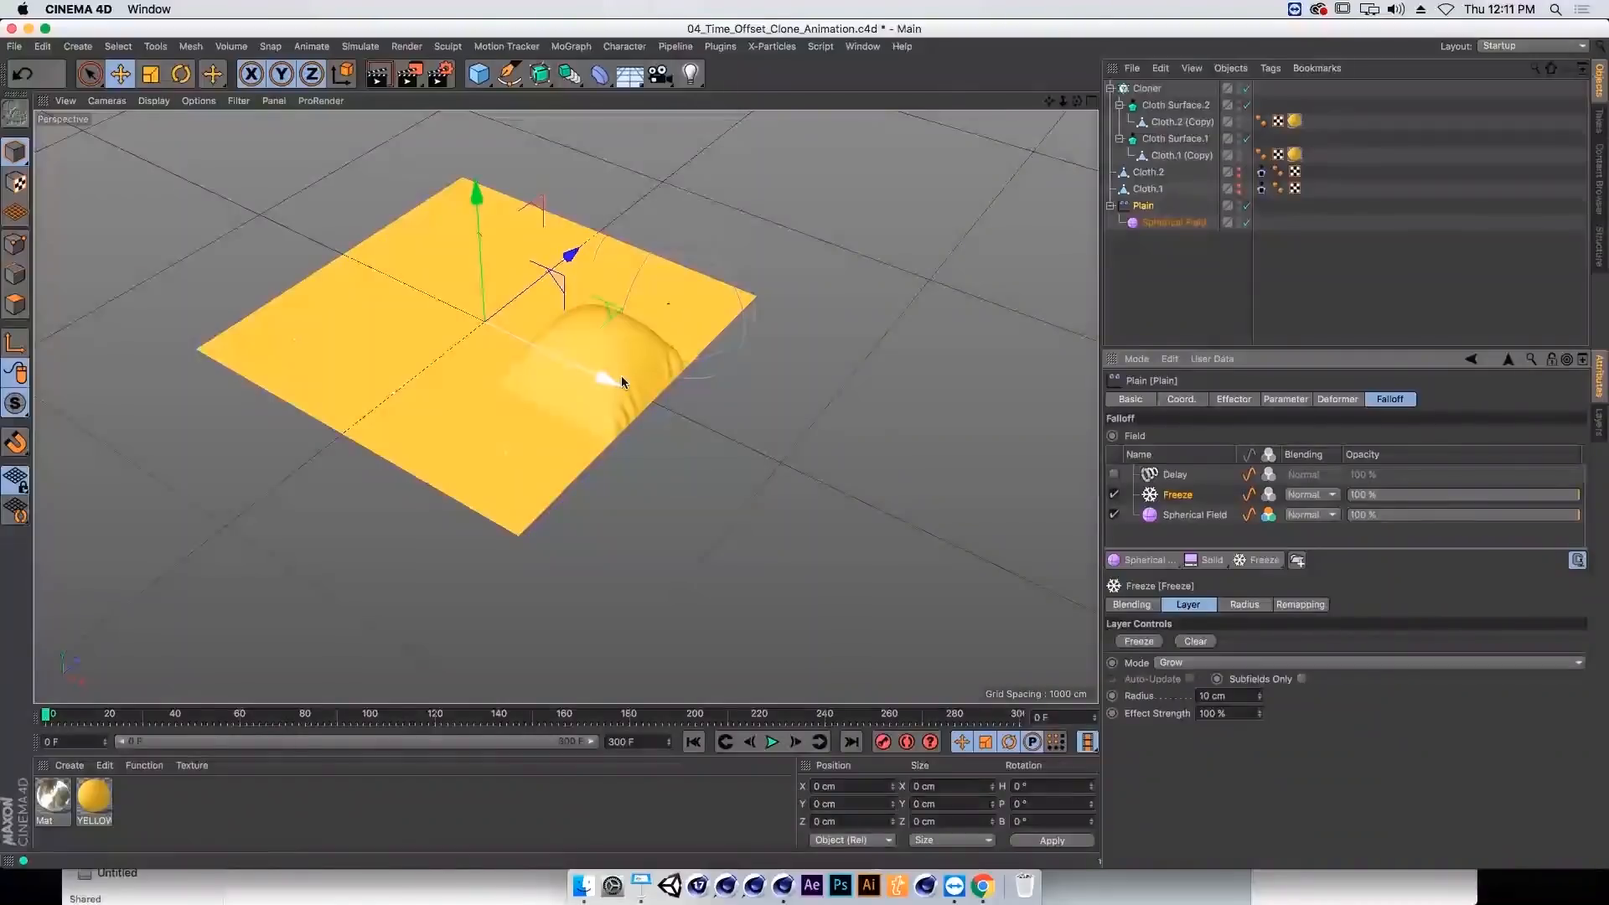
click(1194, 641)
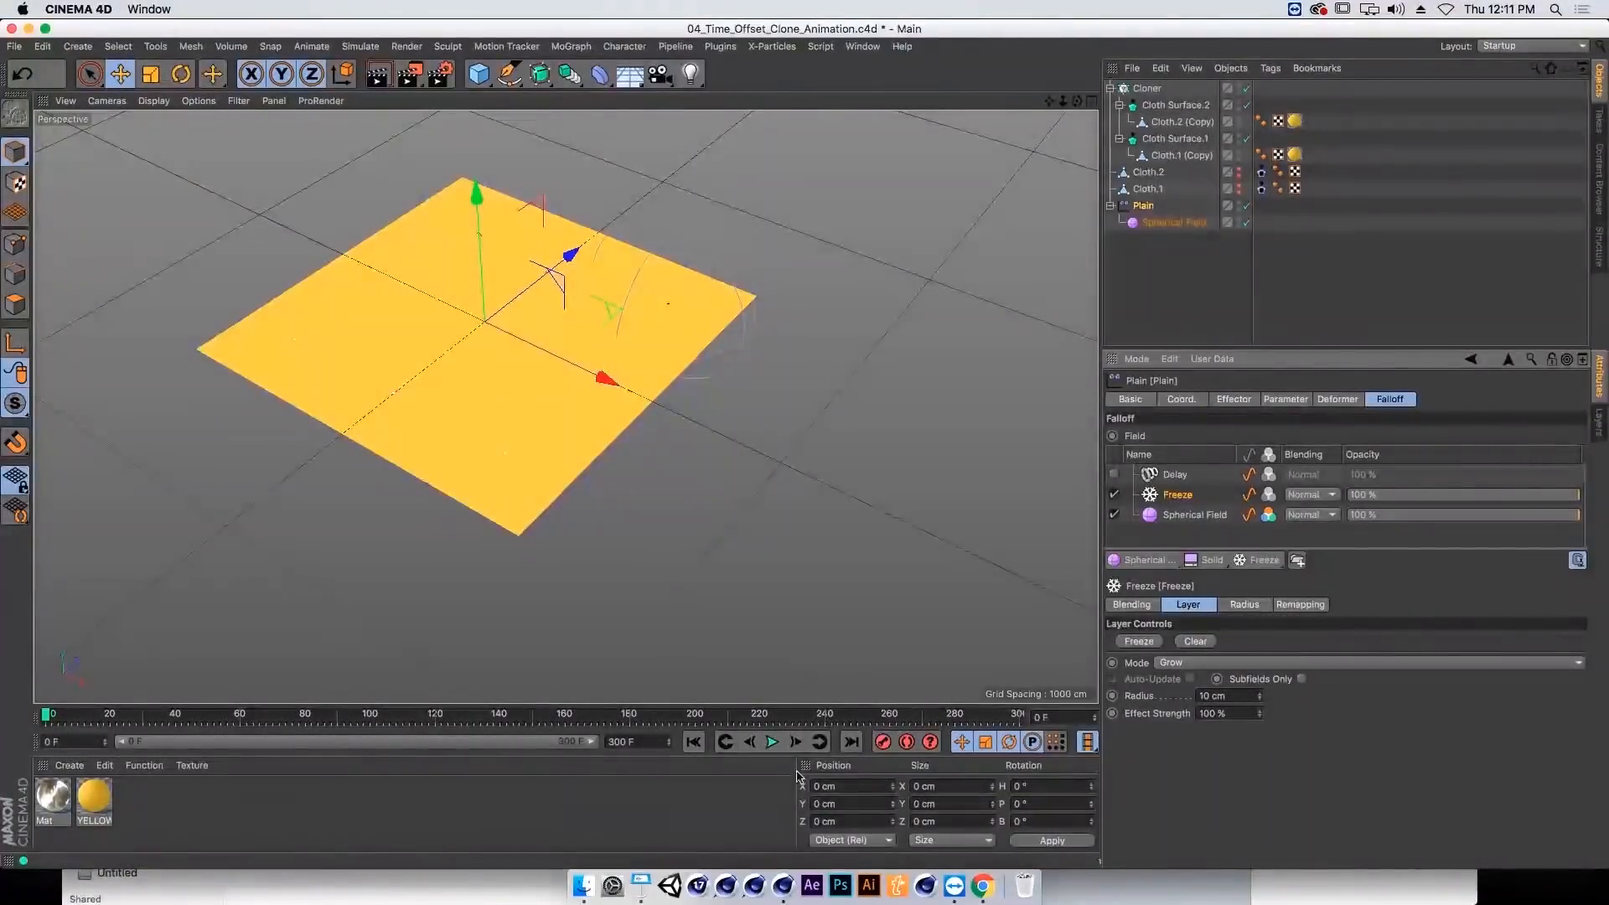
Step: During playback, raise the Freeze layer's Radius to 447 cm and set its blending to Max
click(773, 742)
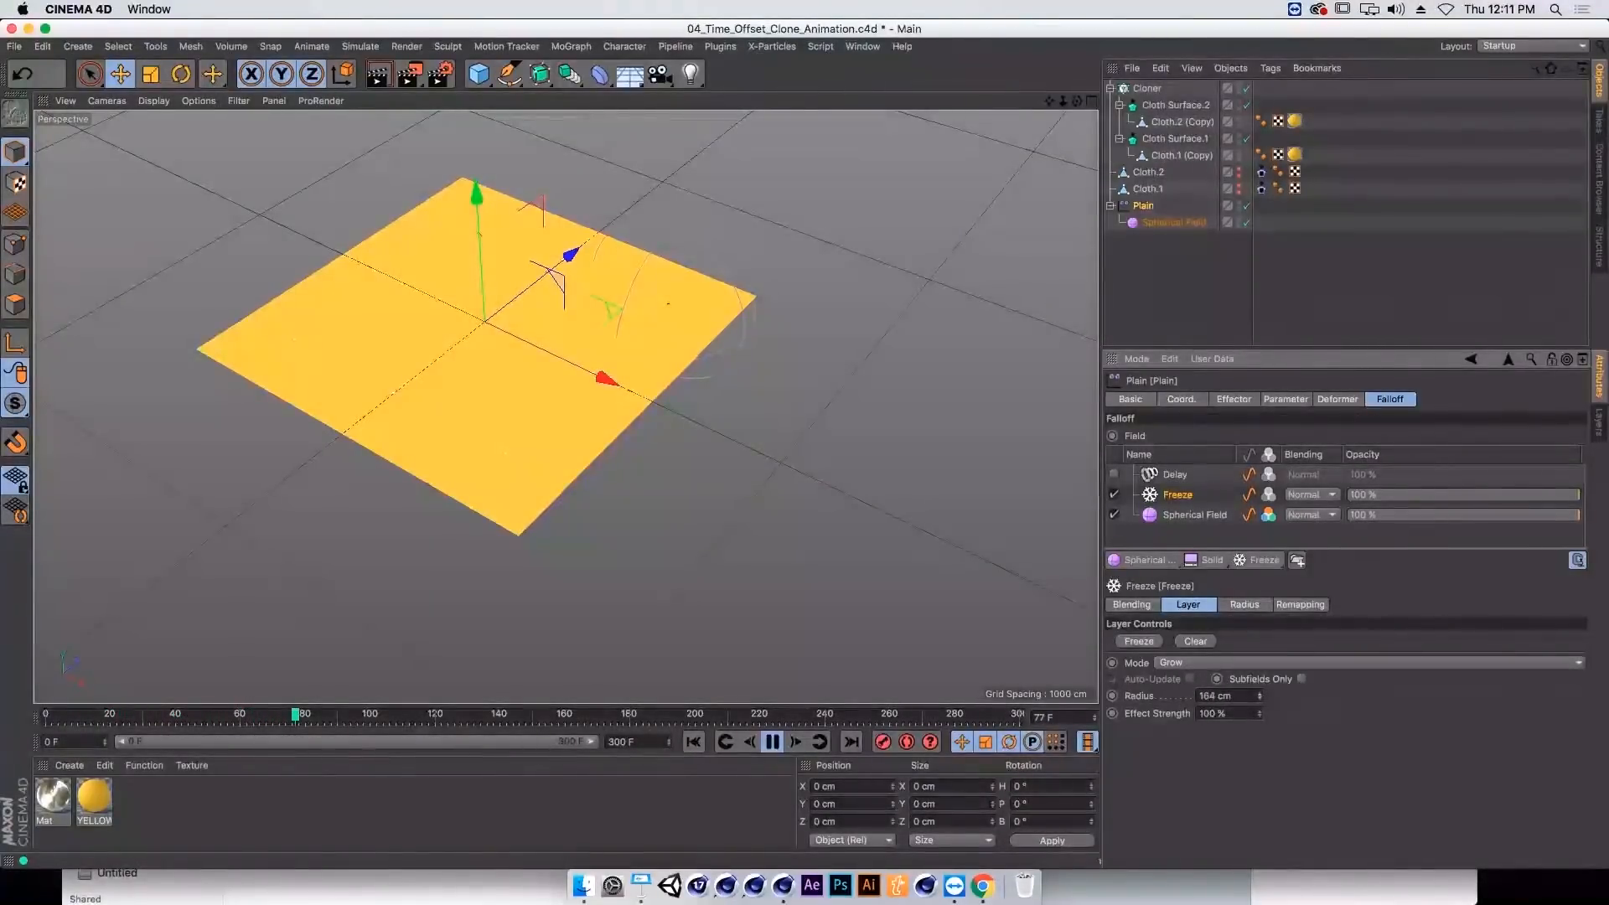
mouse_move(1259, 695)
mouse_down()
mouse_move(1260, 639)
mouse_move(1258, 701)
mouse_up()
click(1314, 494)
click(1322, 614)
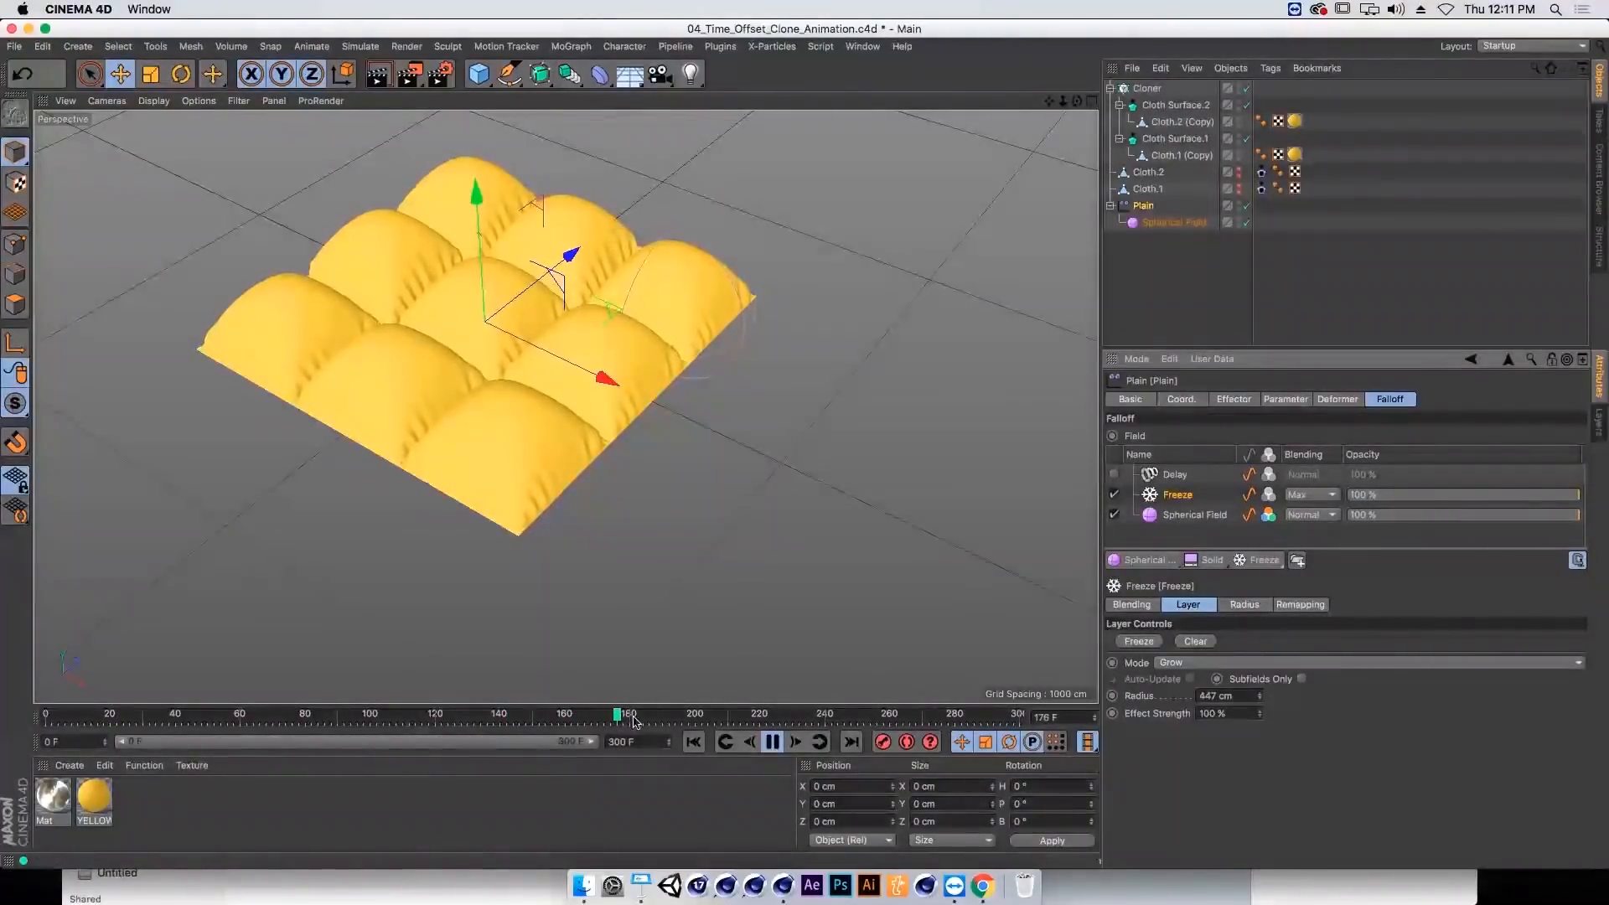
Step: Restart the animation from frame 0, stop playback and set the Freeze layer's Effect Strength to 20%
click(692, 742)
click(693, 744)
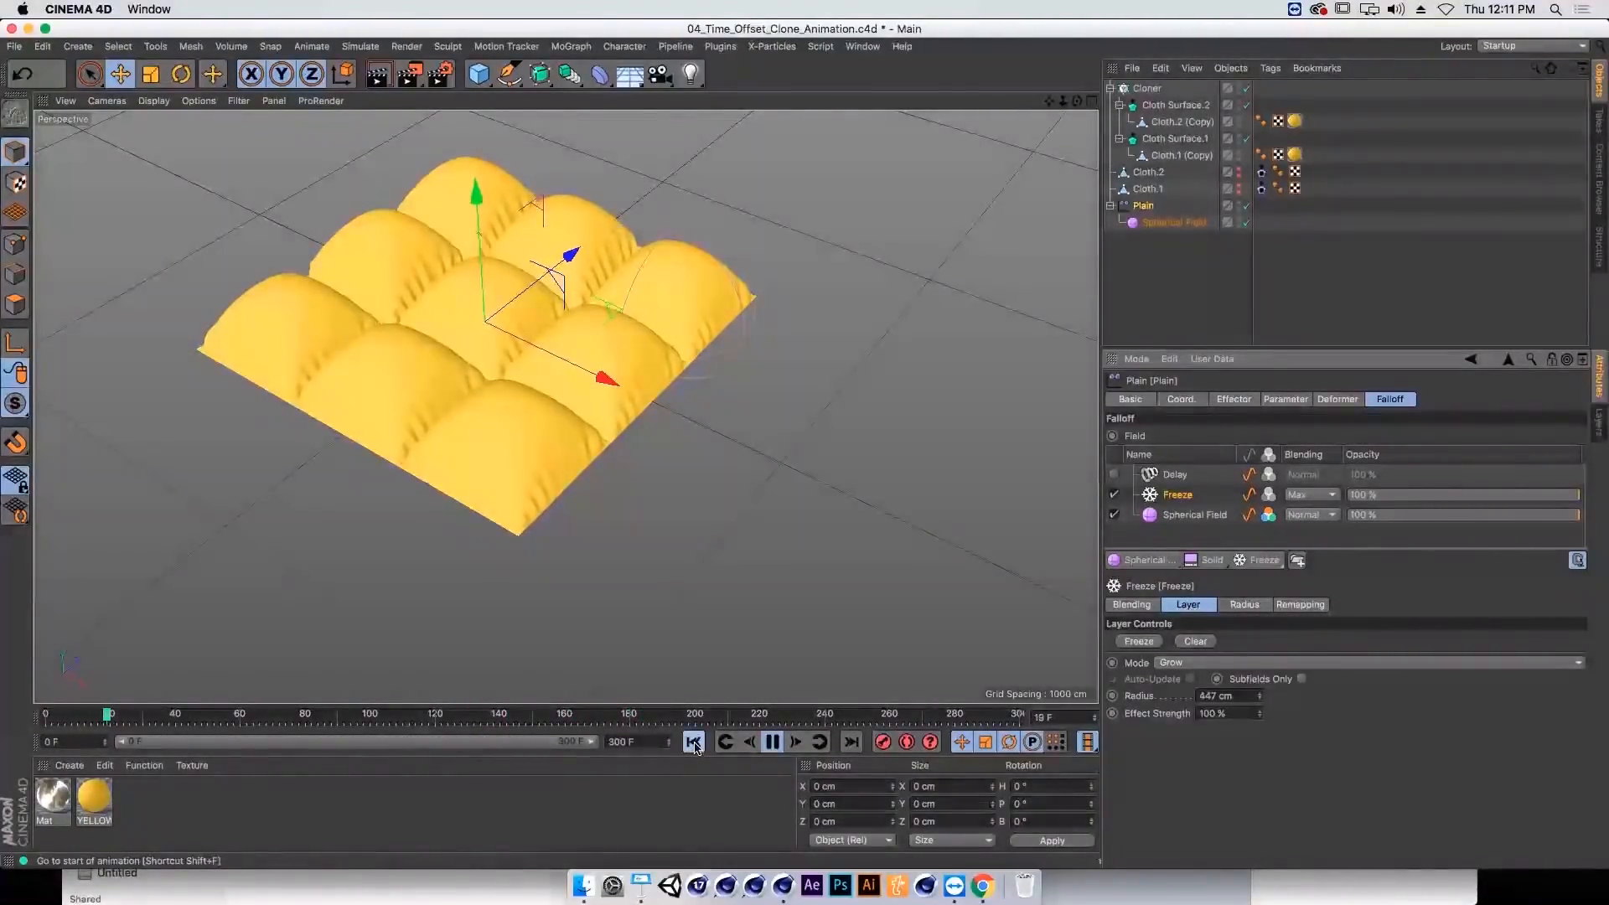
click(693, 744)
click(772, 743)
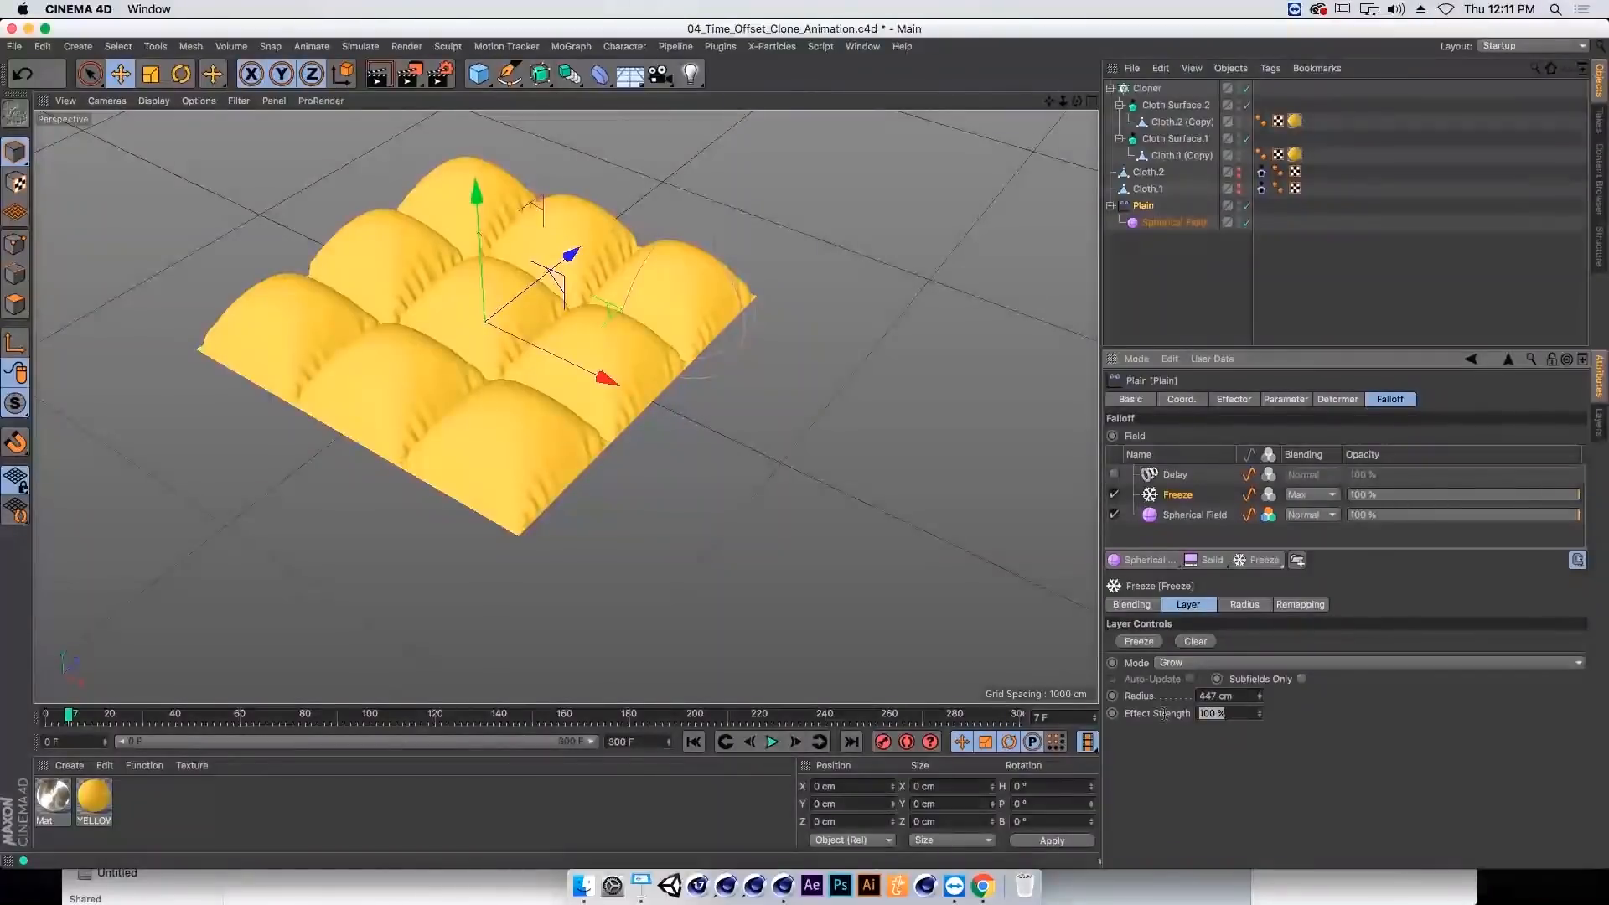
text(20)
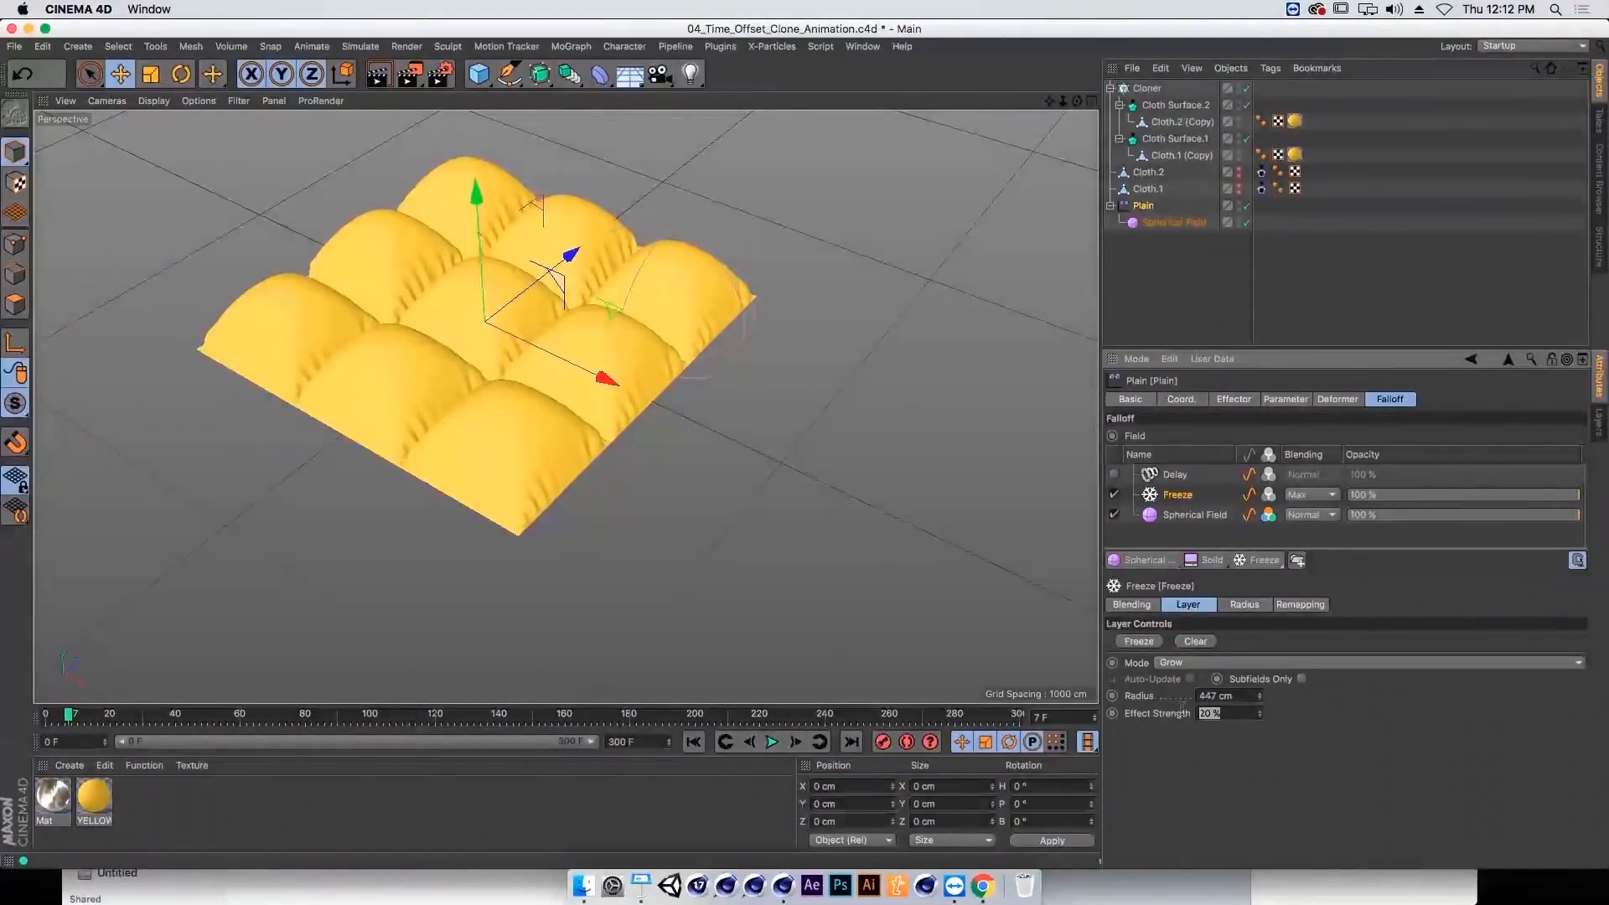
Step: Replay the Freeze growth, stop and rewind, jump to the end and back to frame 0, and advance one frame to check the spread
click(772, 742)
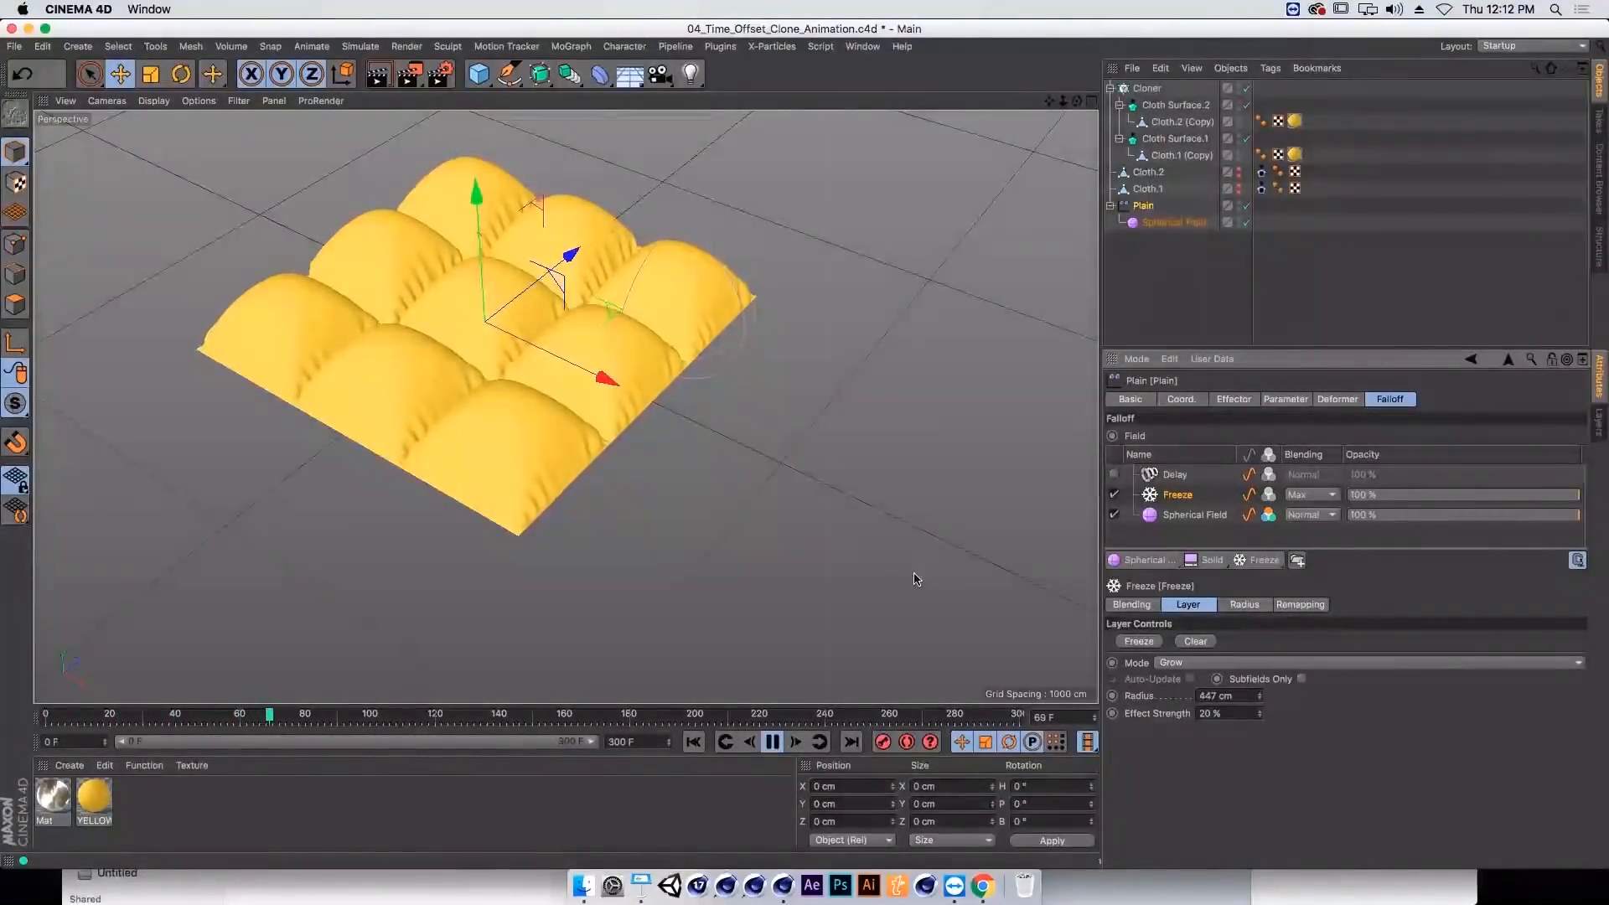
click(771, 742)
click(695, 741)
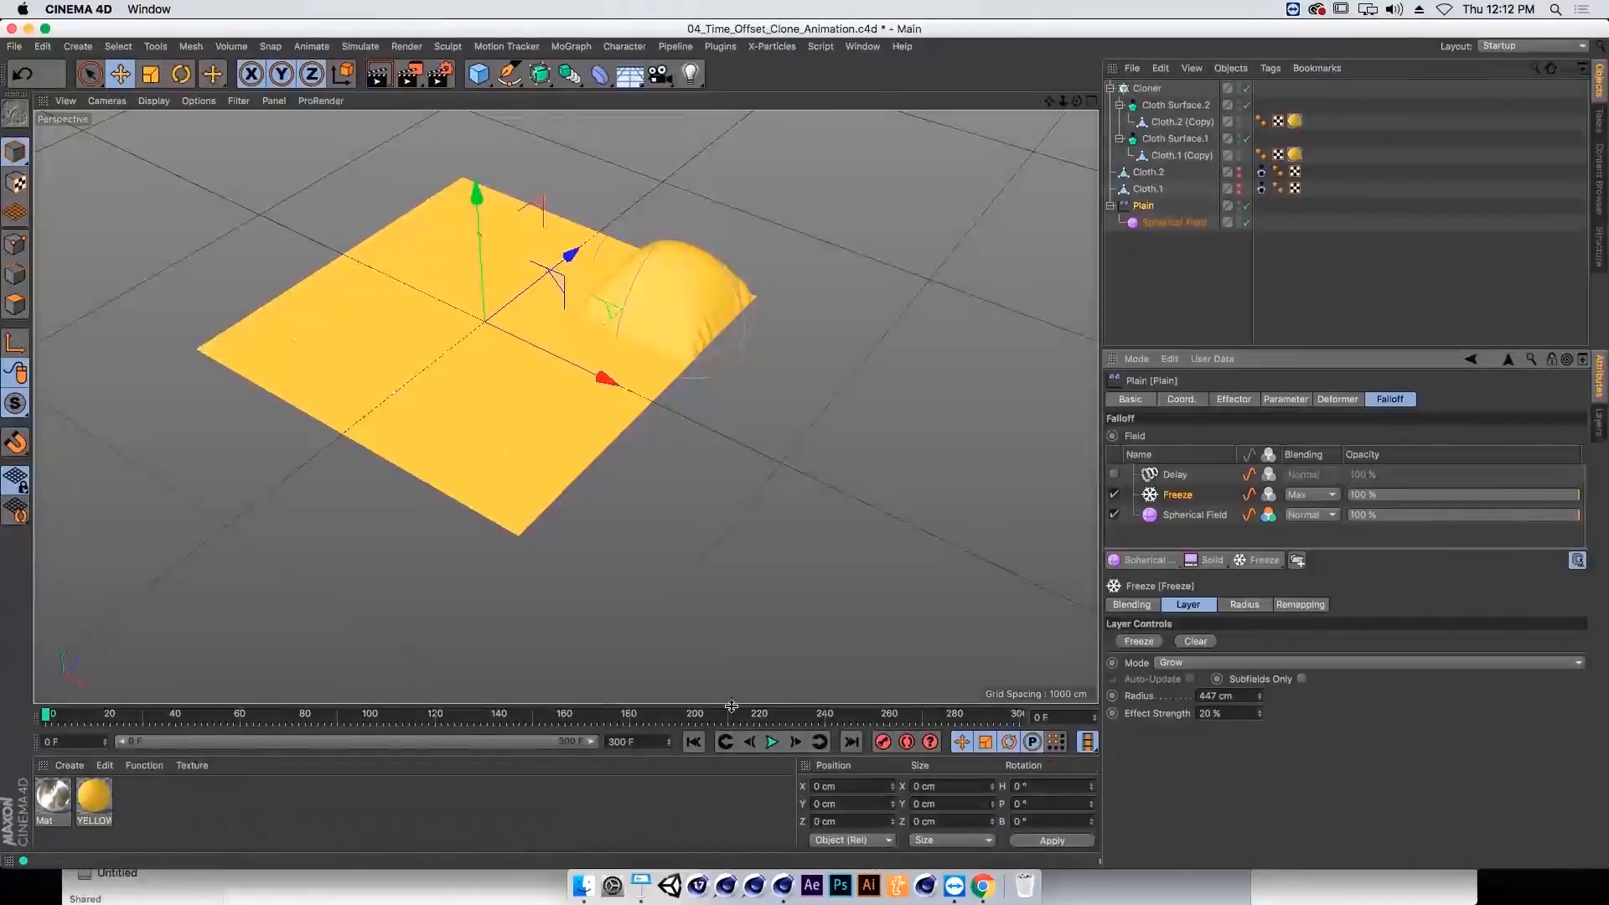
click(851, 741)
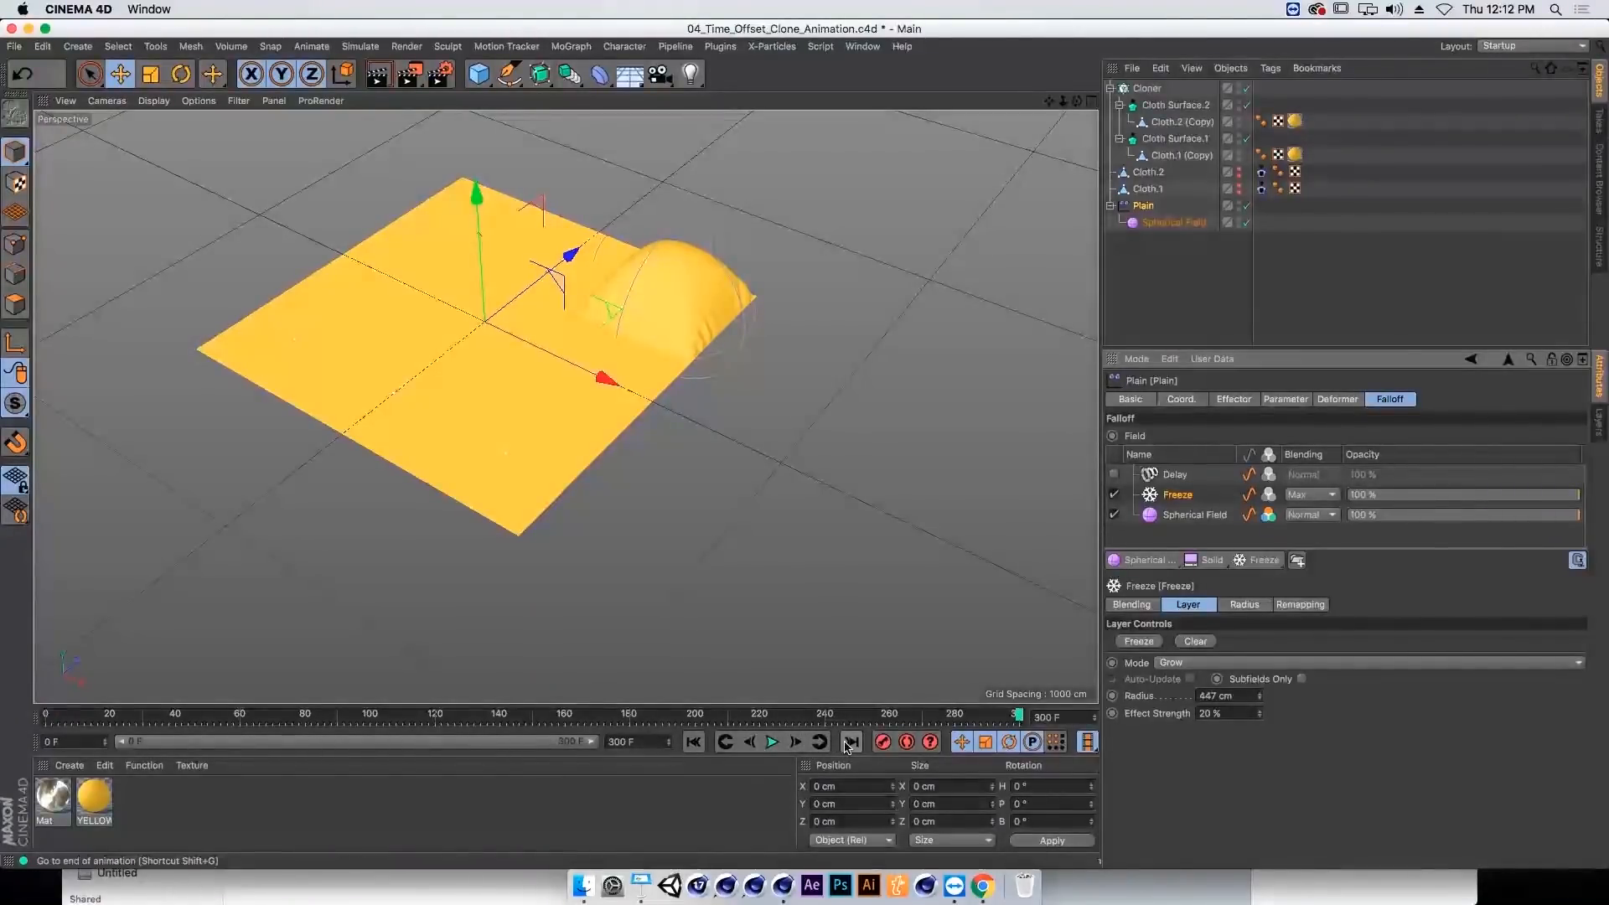
click(694, 741)
click(795, 742)
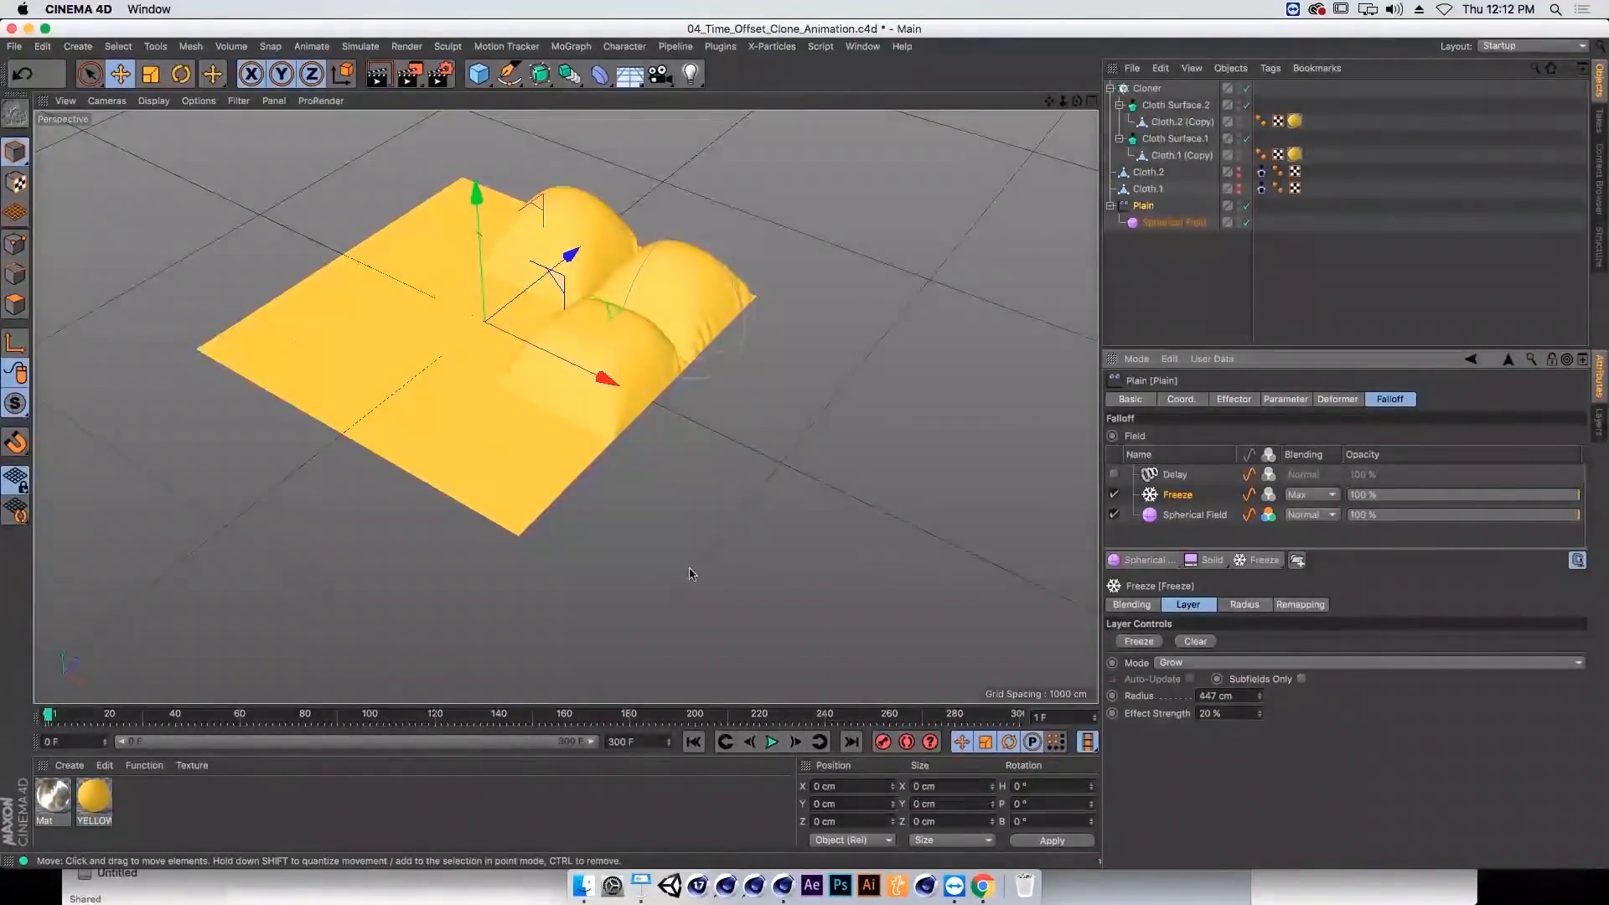
Step: Start playback, set the Freeze layer's Radius to 350 cm and restart the animation from frame 0
click(772, 741)
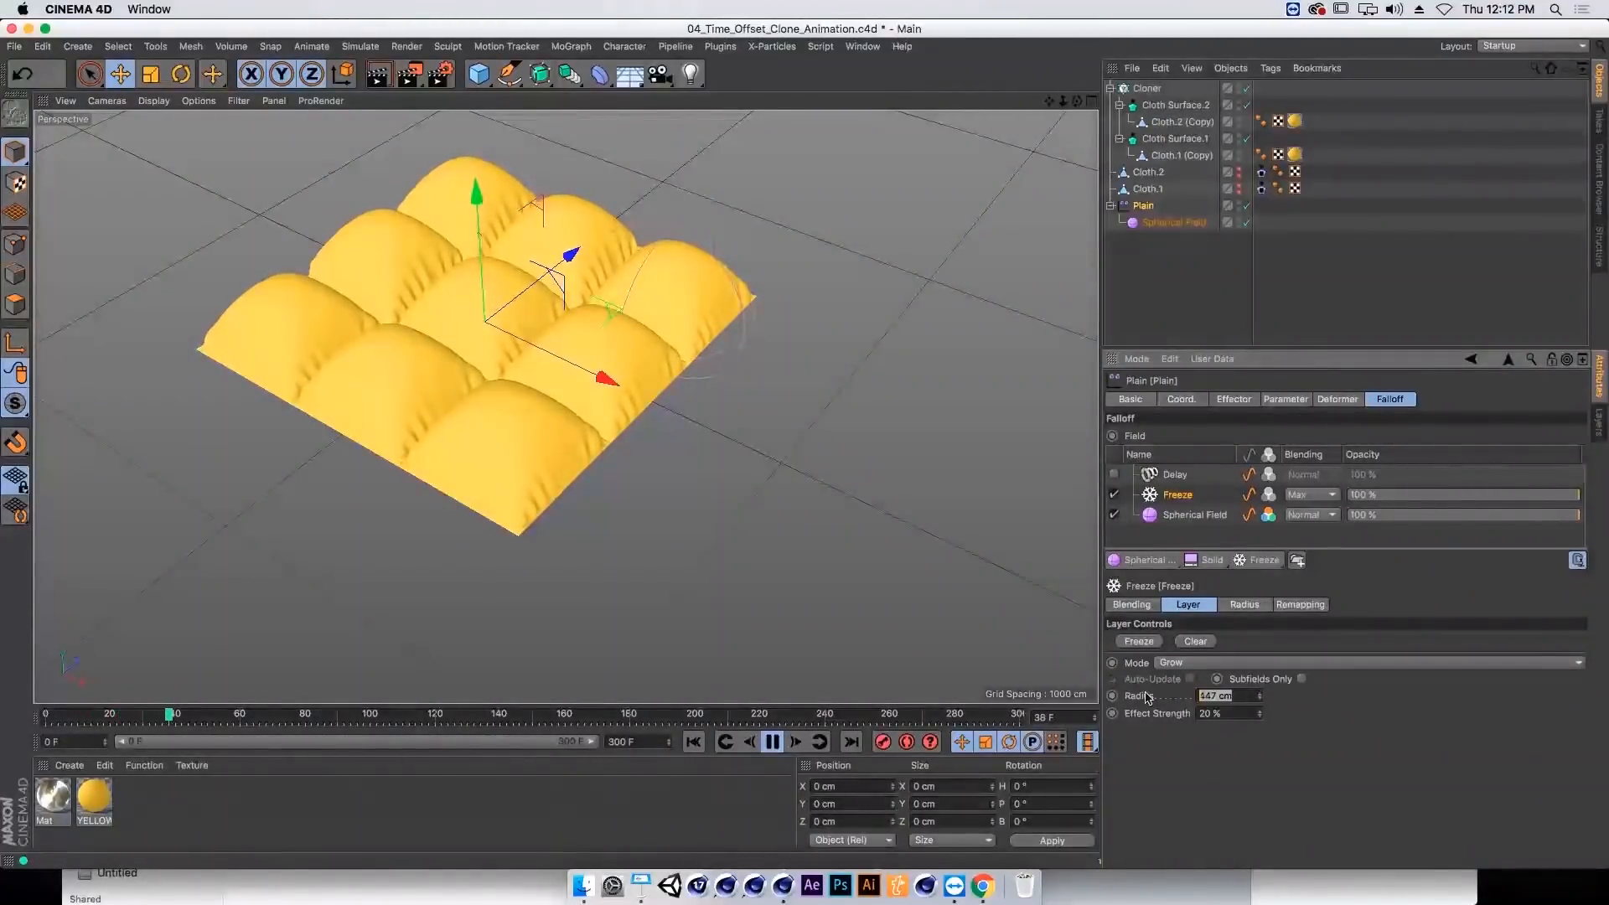
text(350)
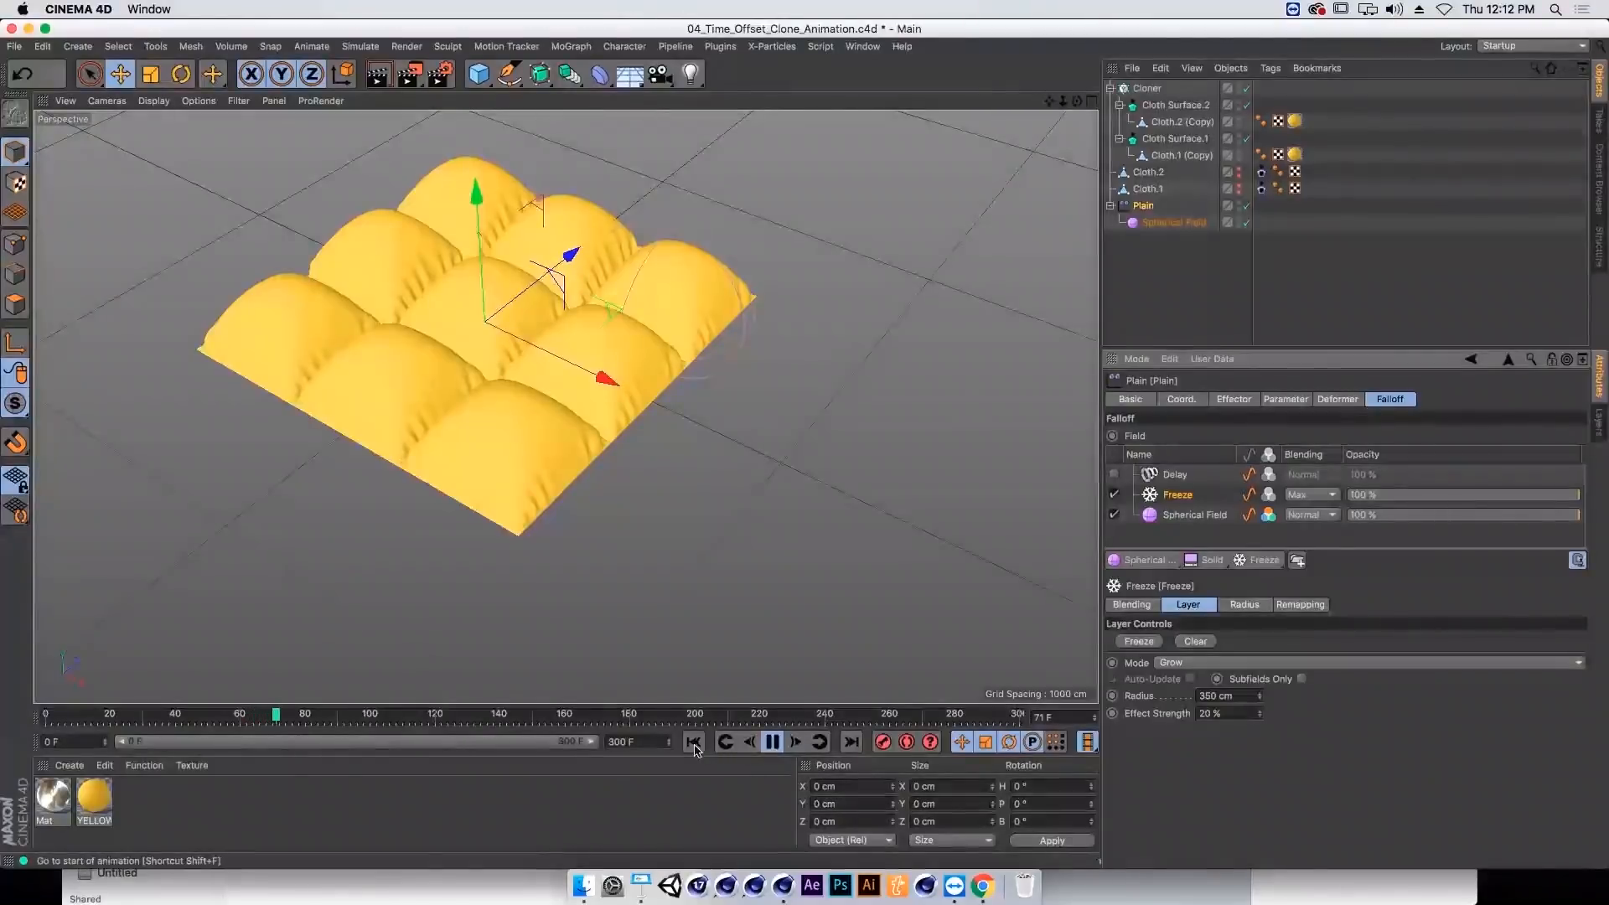
click(694, 741)
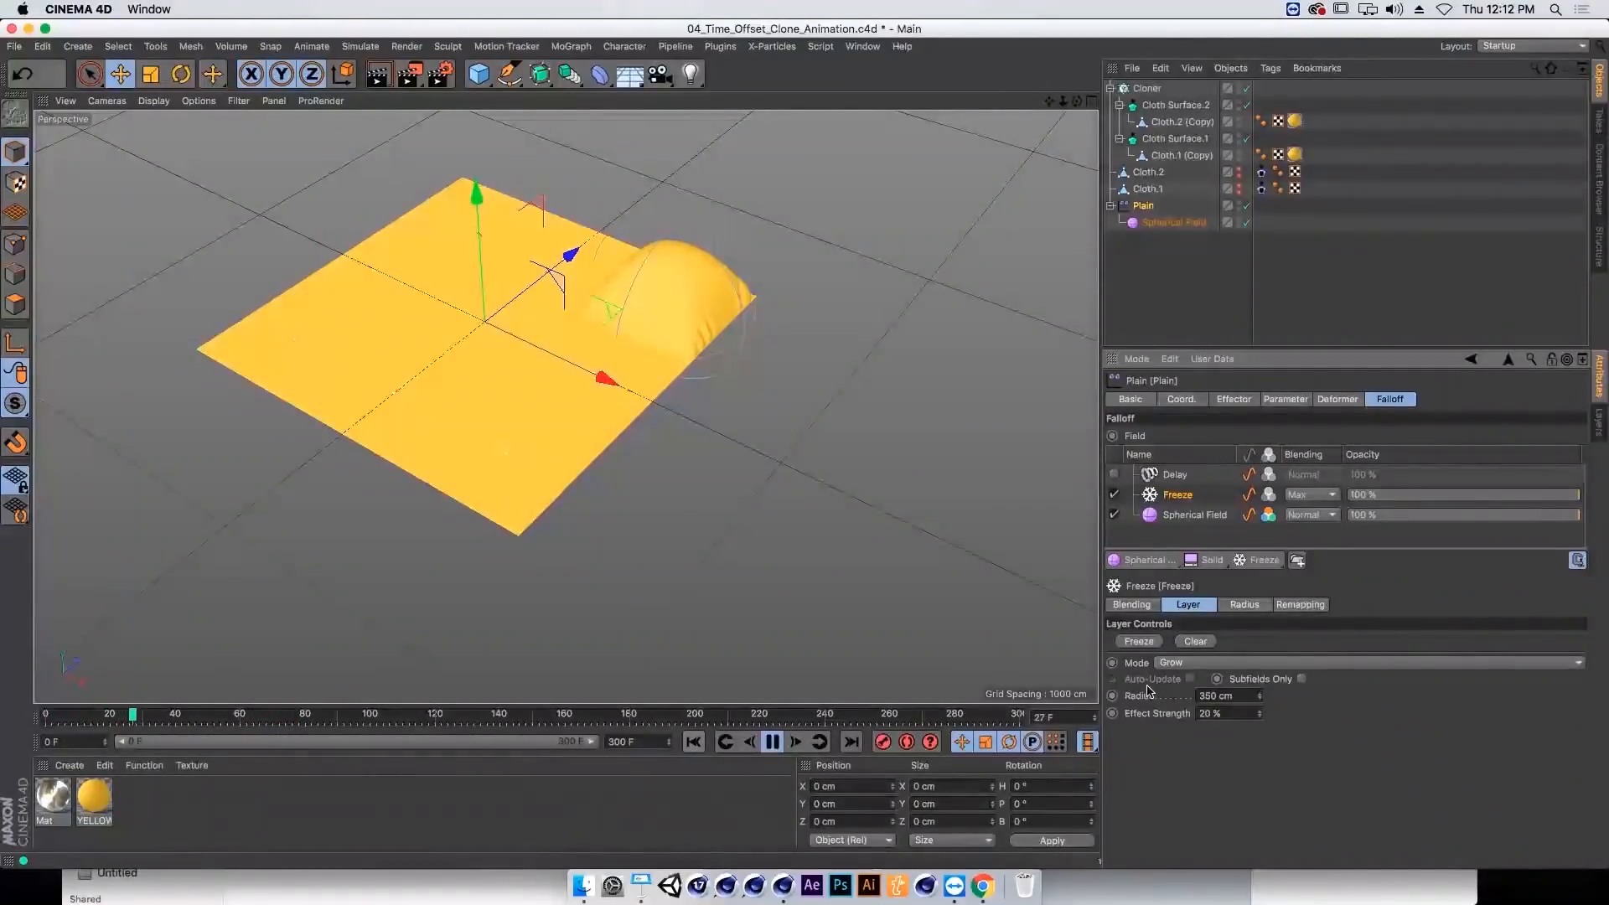
Step: Watch the Freeze layer's spread across the cloth clones during playback, then stop the animation
alt+drag(595, 315, 592, 347)
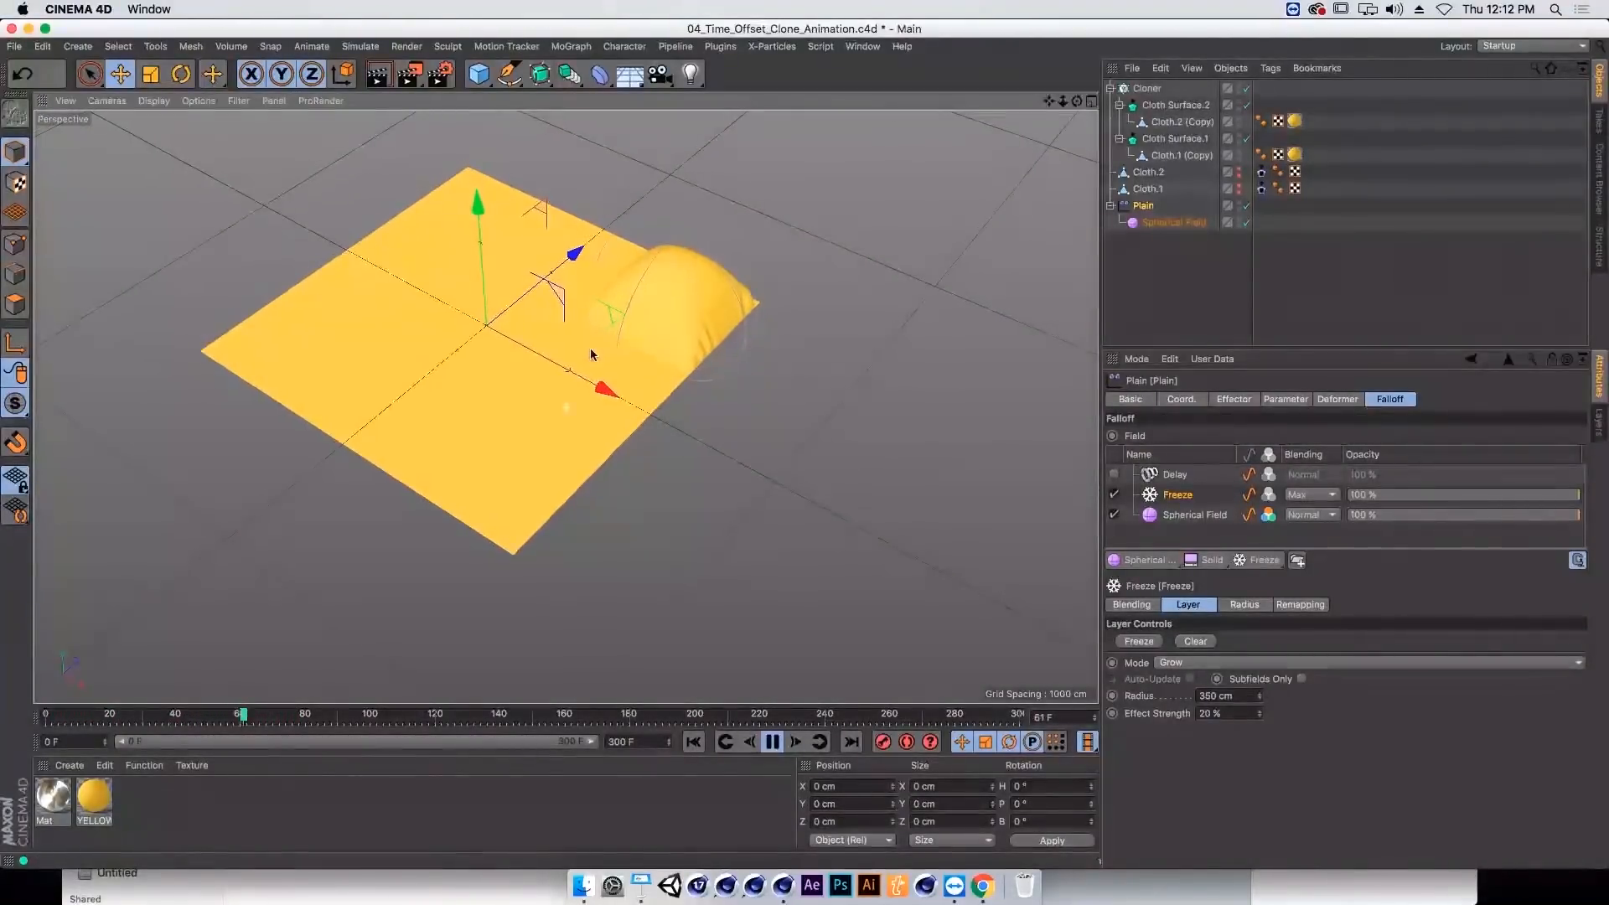
alt+right_drag(591, 347, 631, 345)
alt+middle_drag(631, 345, 635, 350)
key(F8)
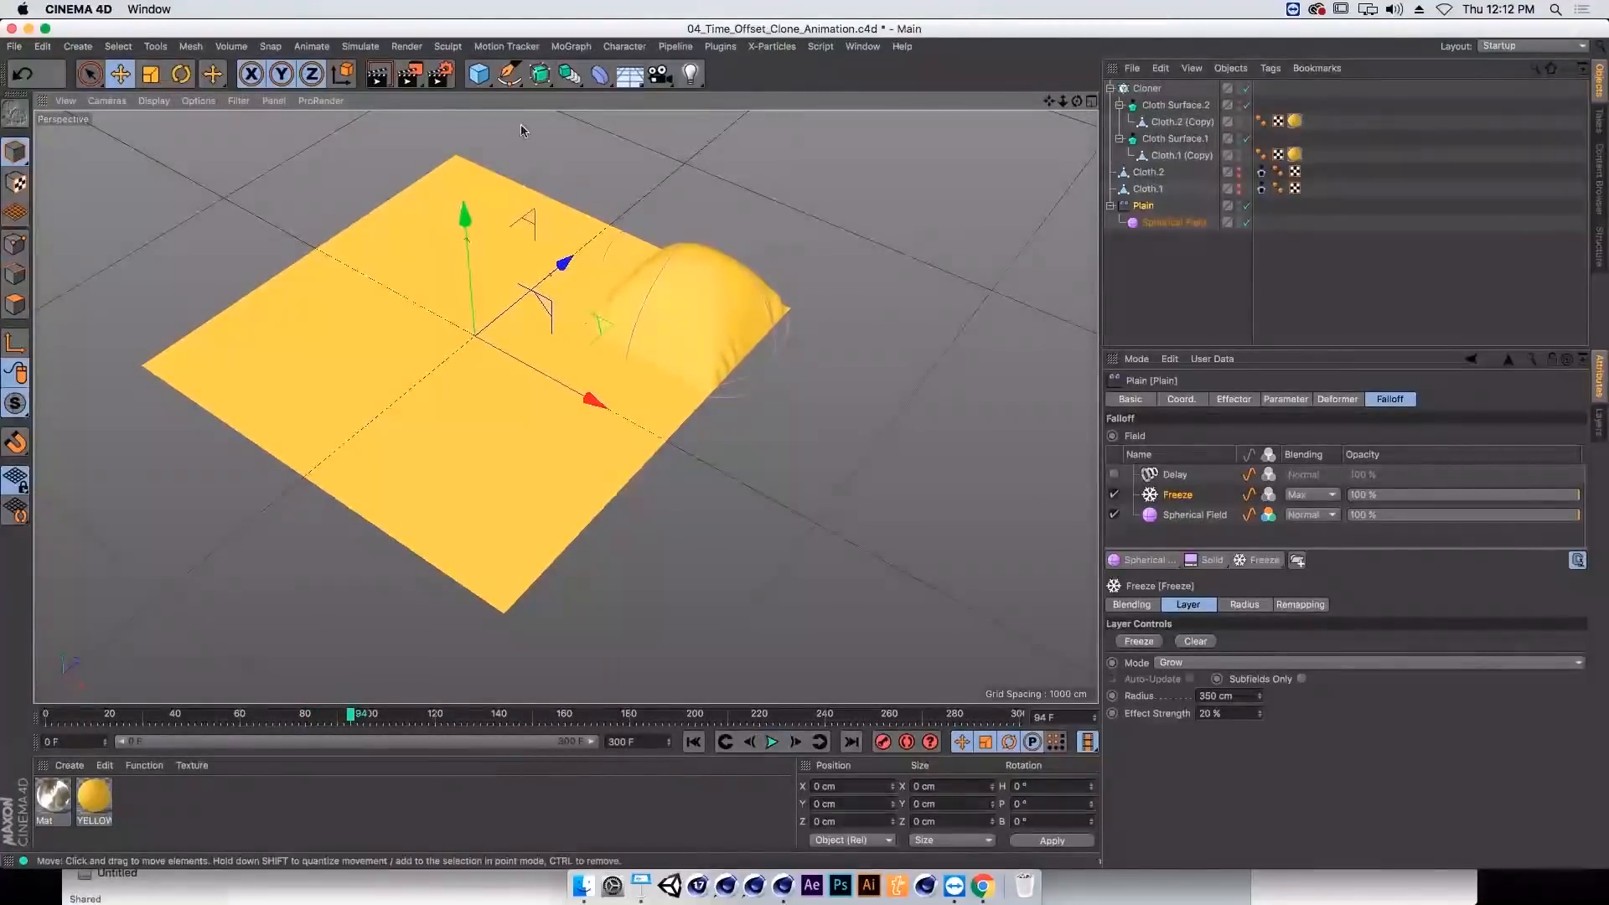
shift+click(479, 76)
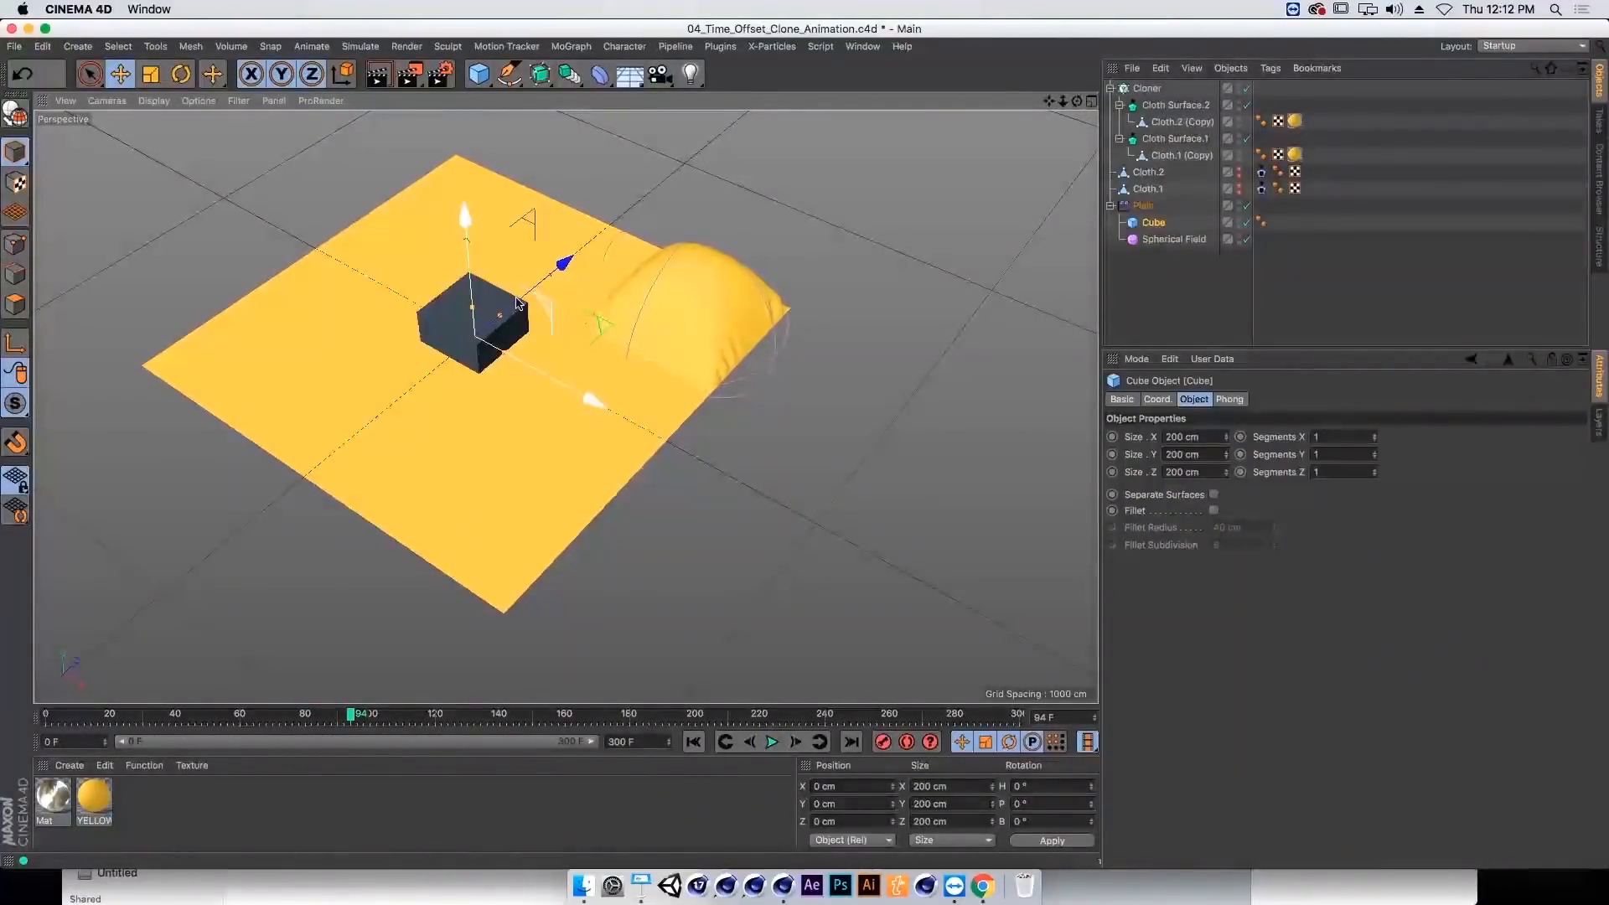
key(Delete)
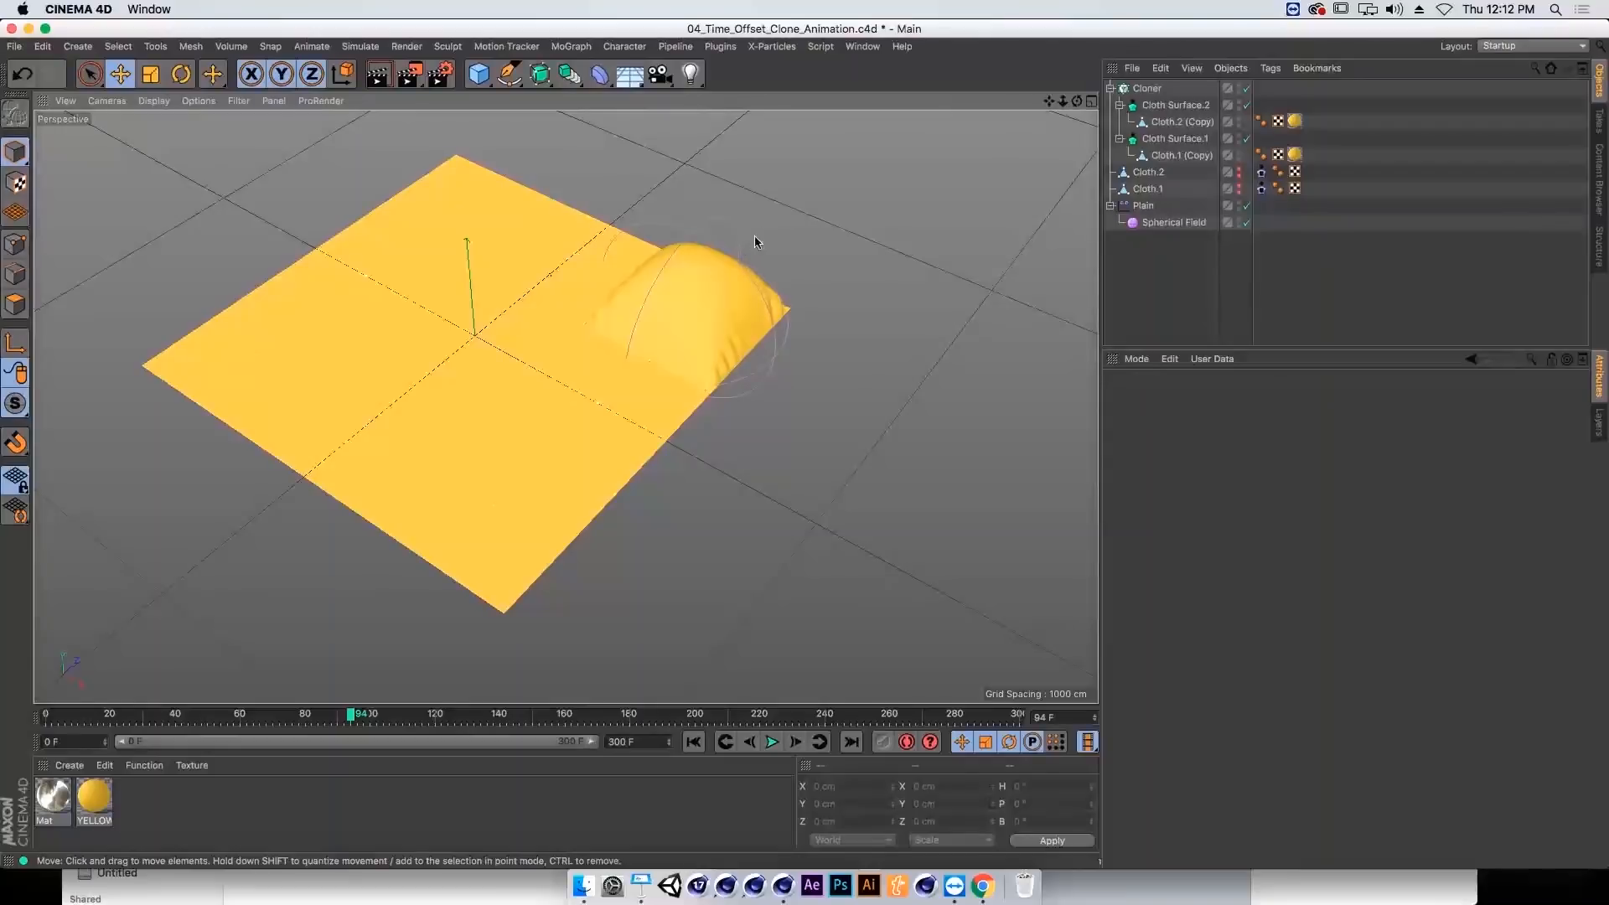
click(1156, 225)
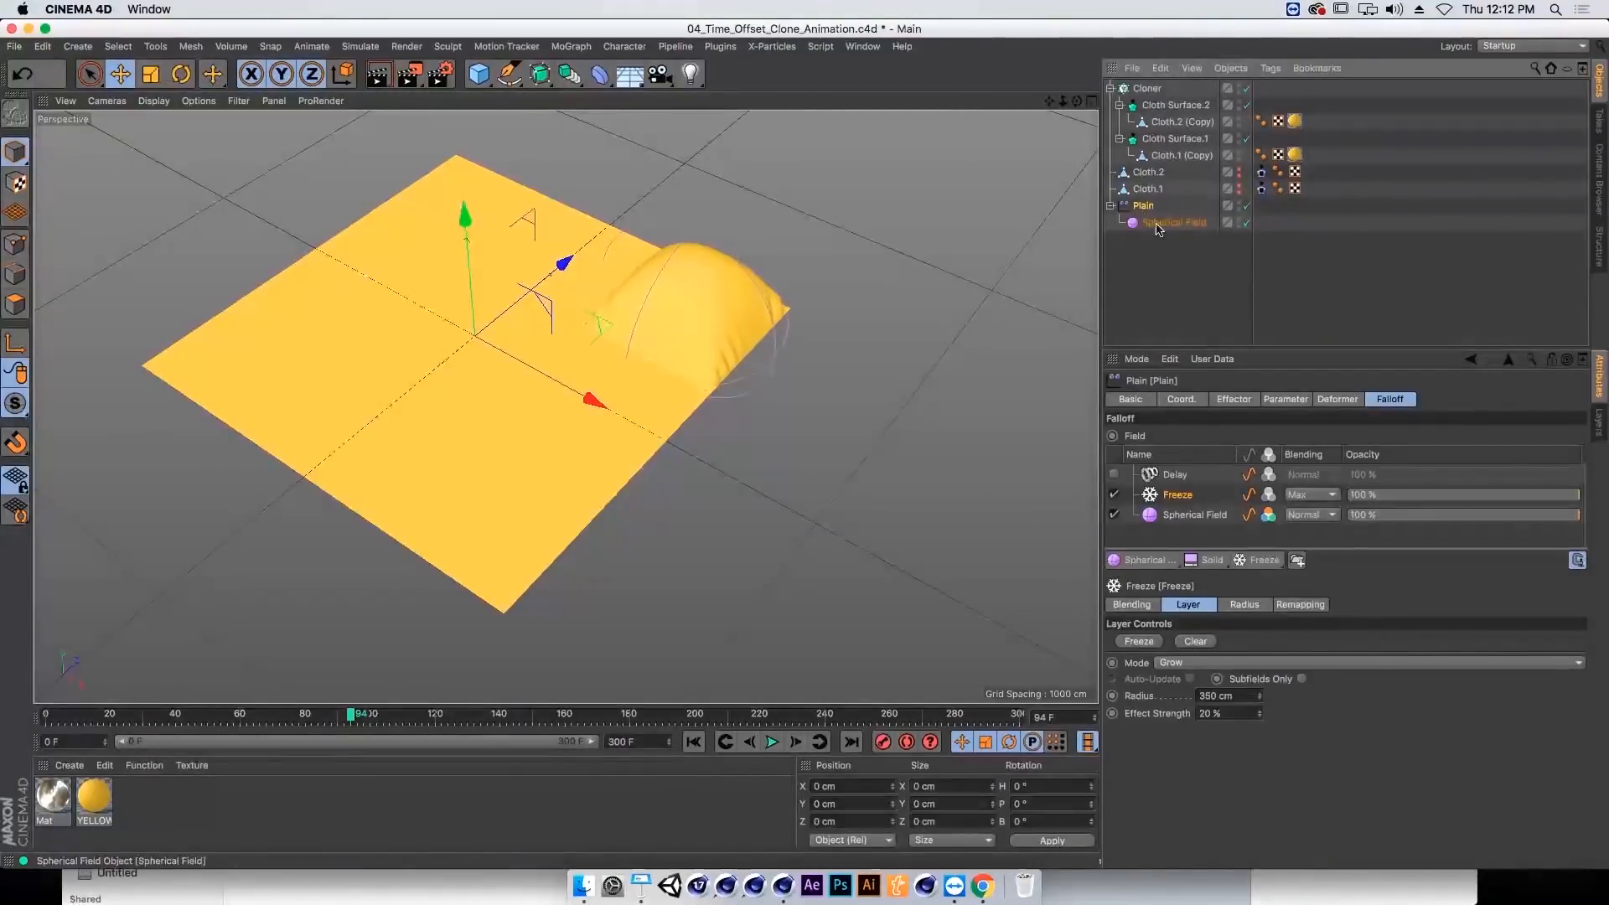
Step: Set the Freeze layer's Radius to 425 cm and play the animation from frame 0
click(1215, 697)
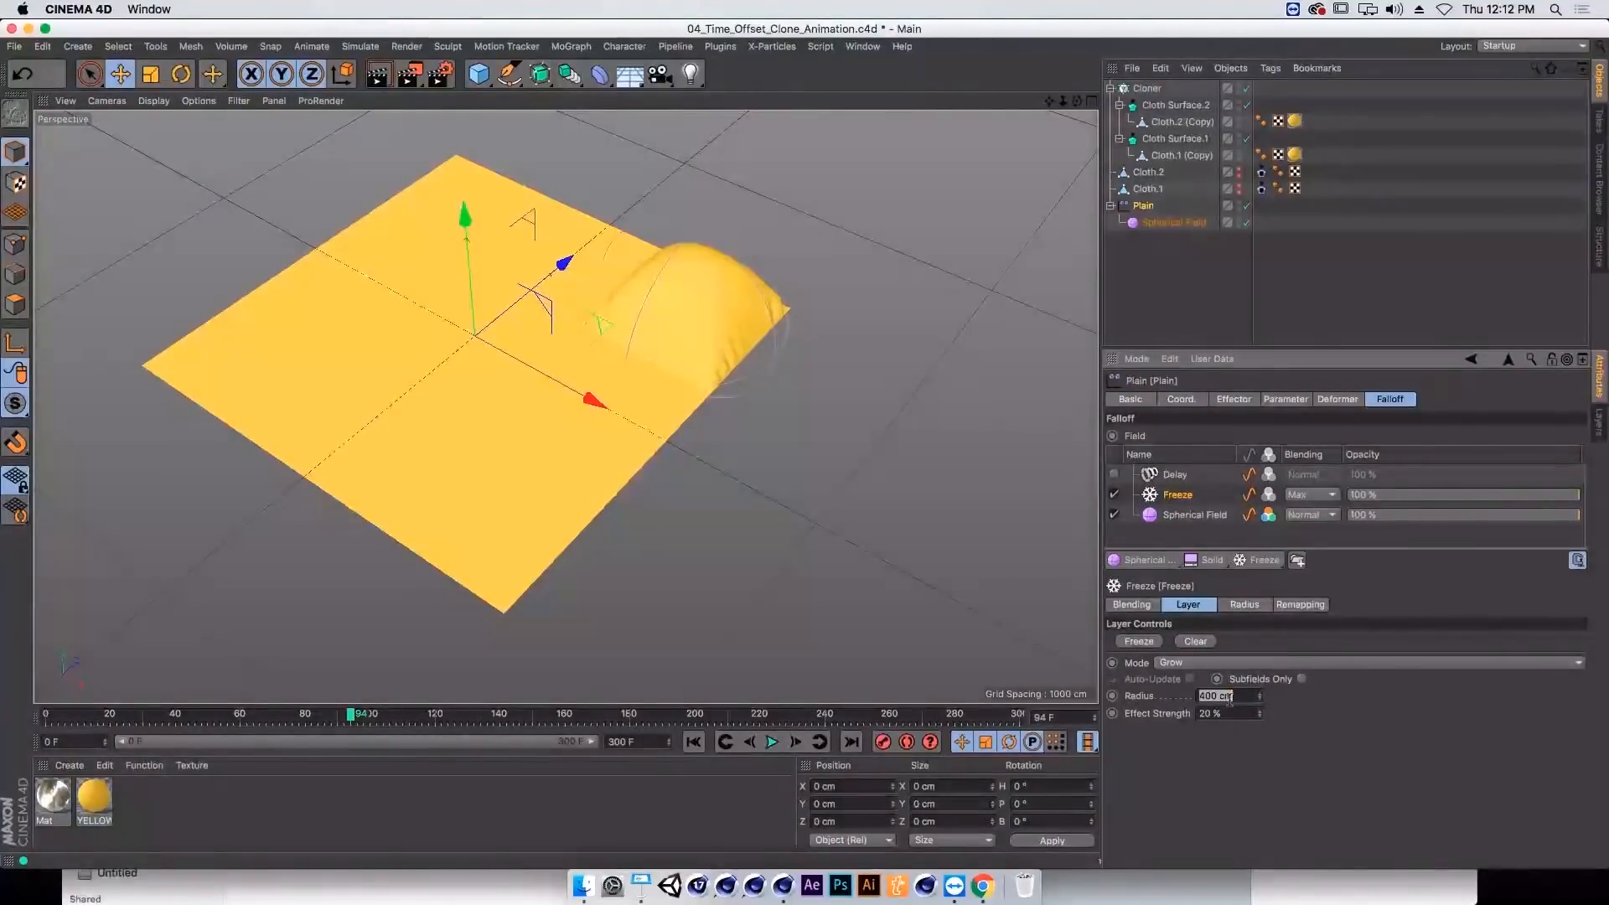
text(425)
key(Return)
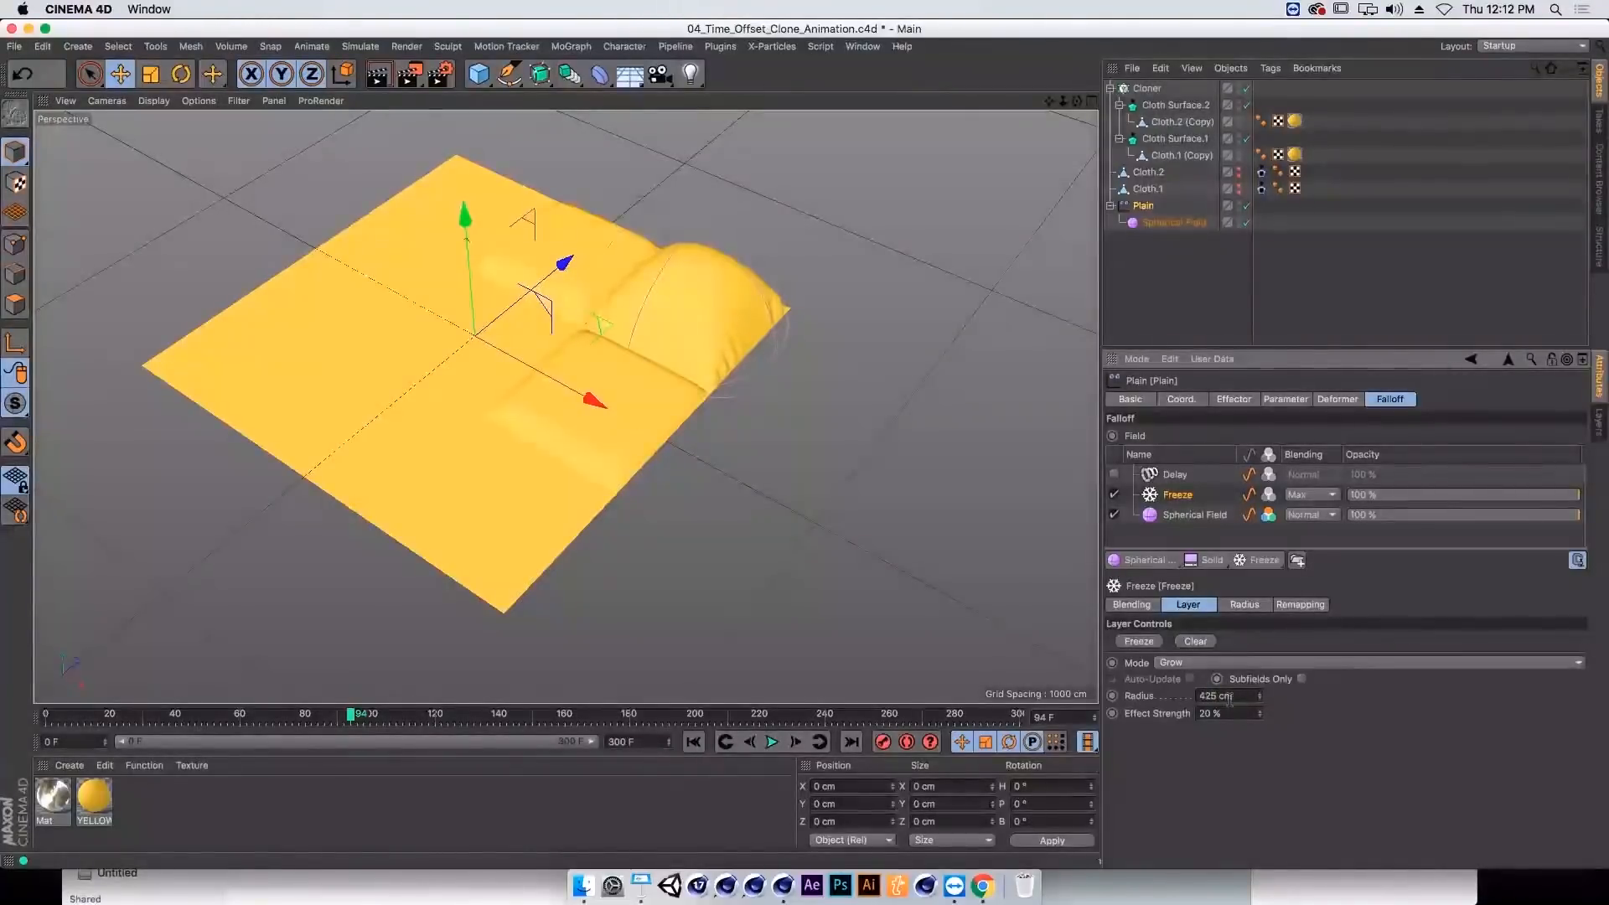
click(694, 742)
click(772, 741)
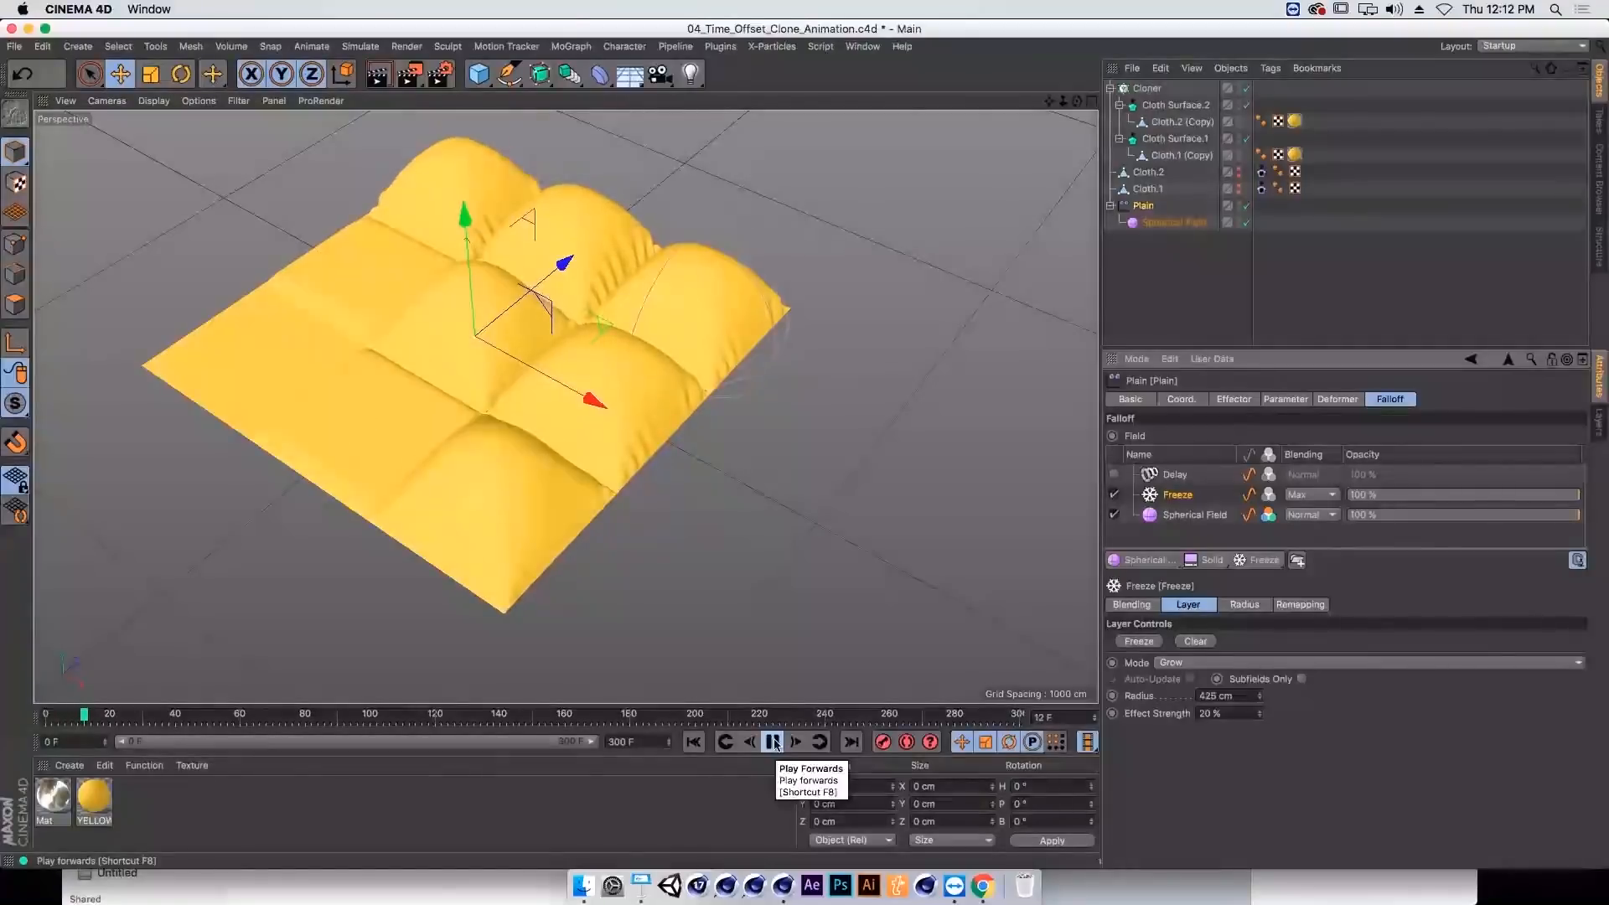
Step: Enable the Delay layer, set its Effect Strength to 20% and replay the cloth growth from frame 0 before stopping playback
click(1114, 474)
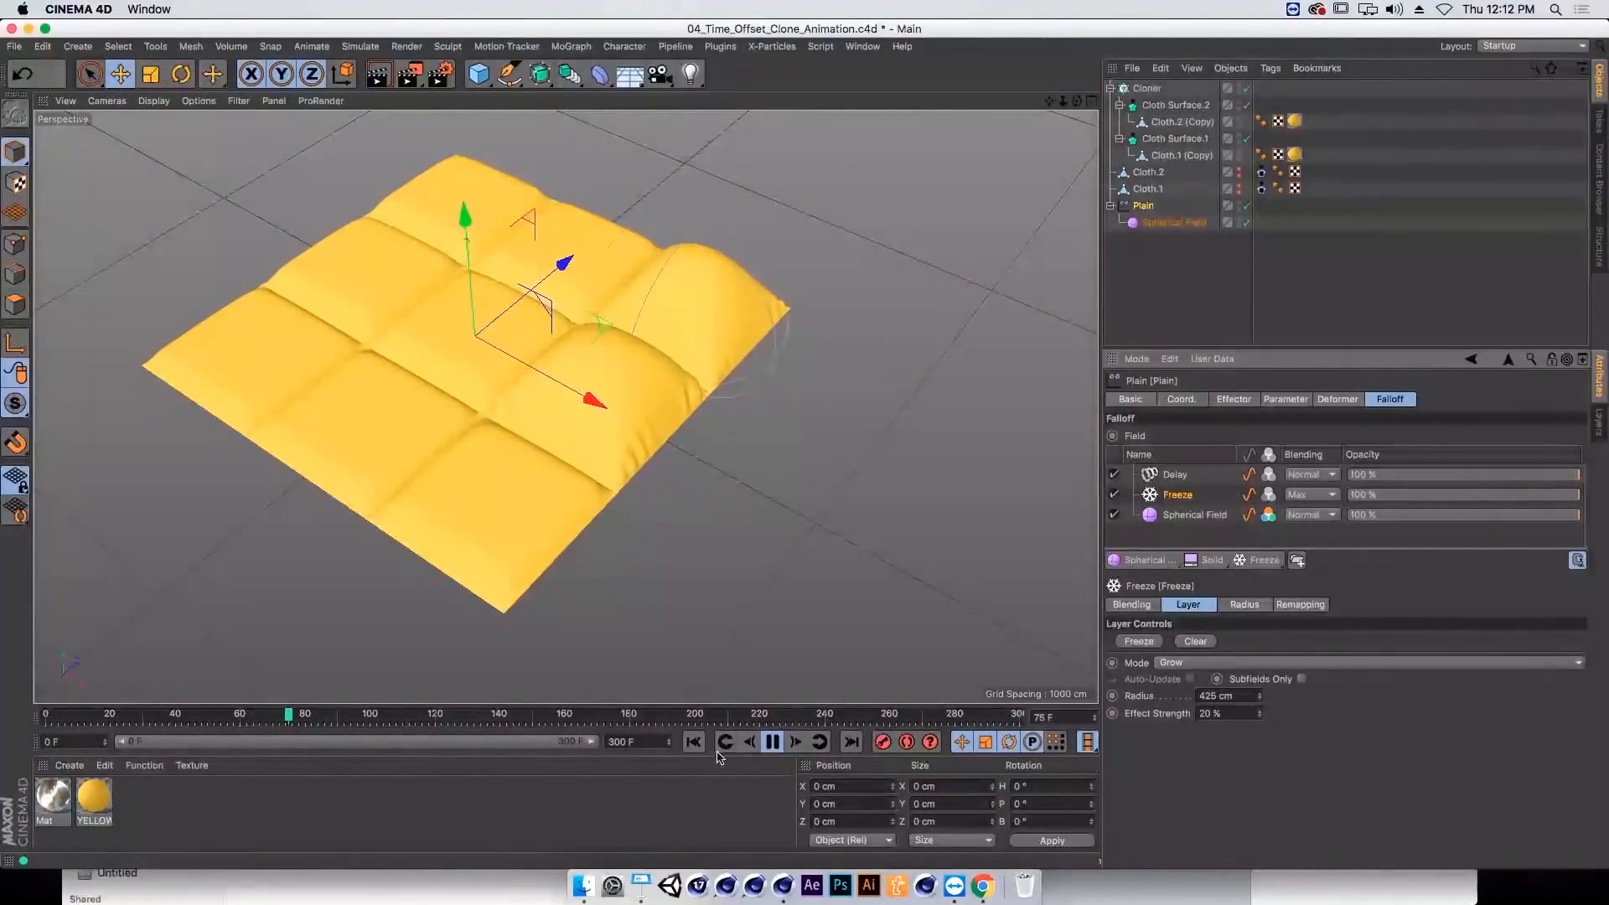
click(692, 745)
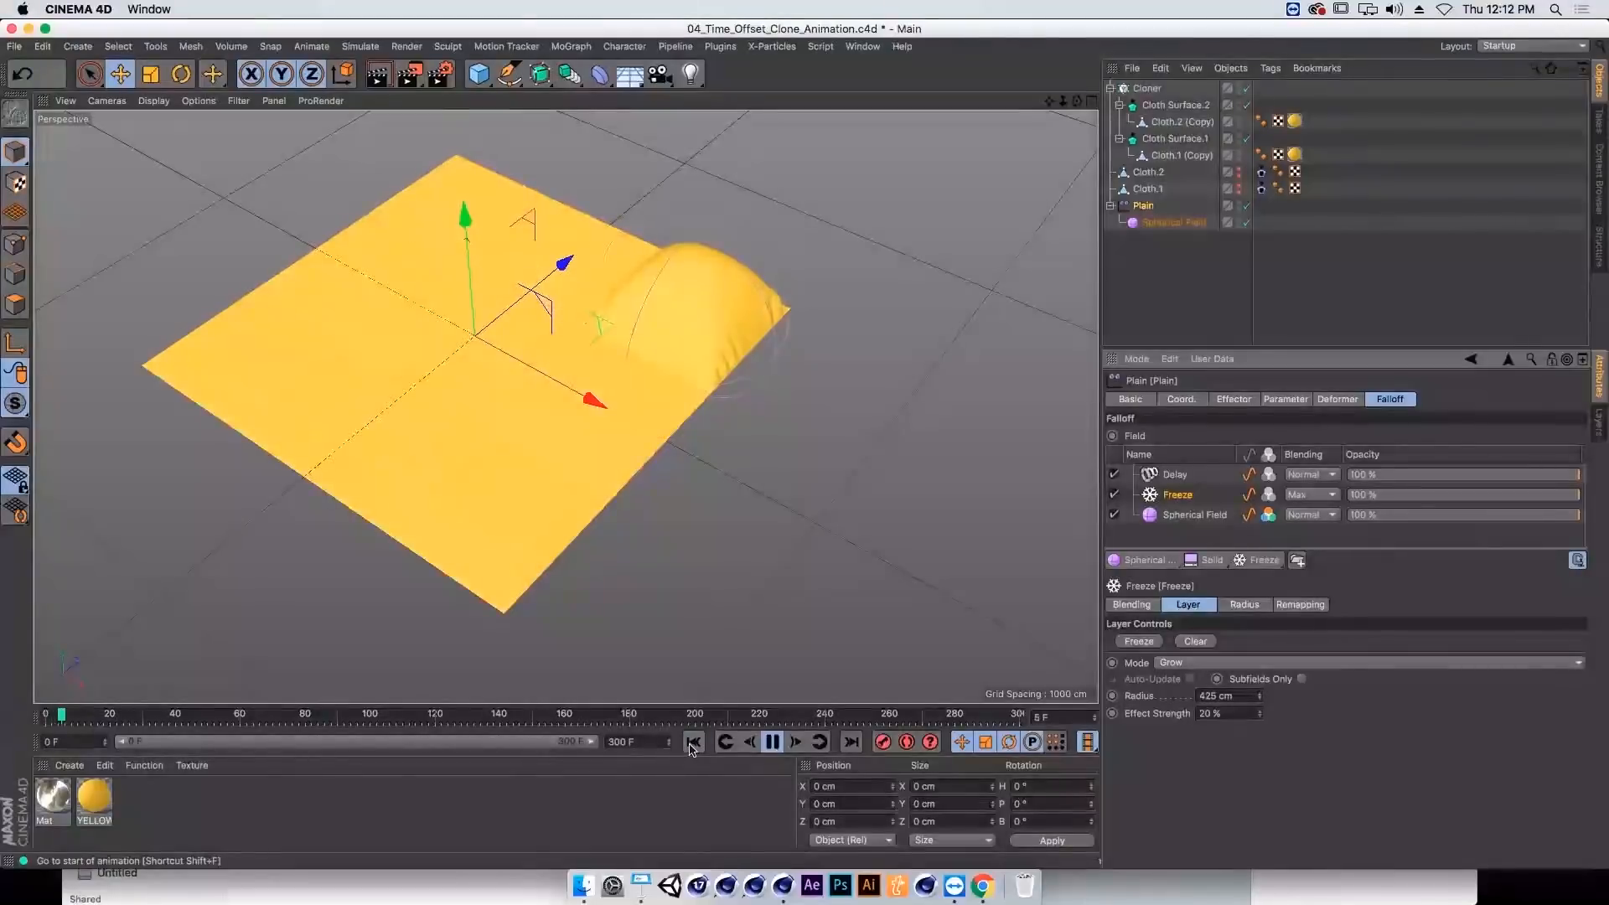
click(1167, 474)
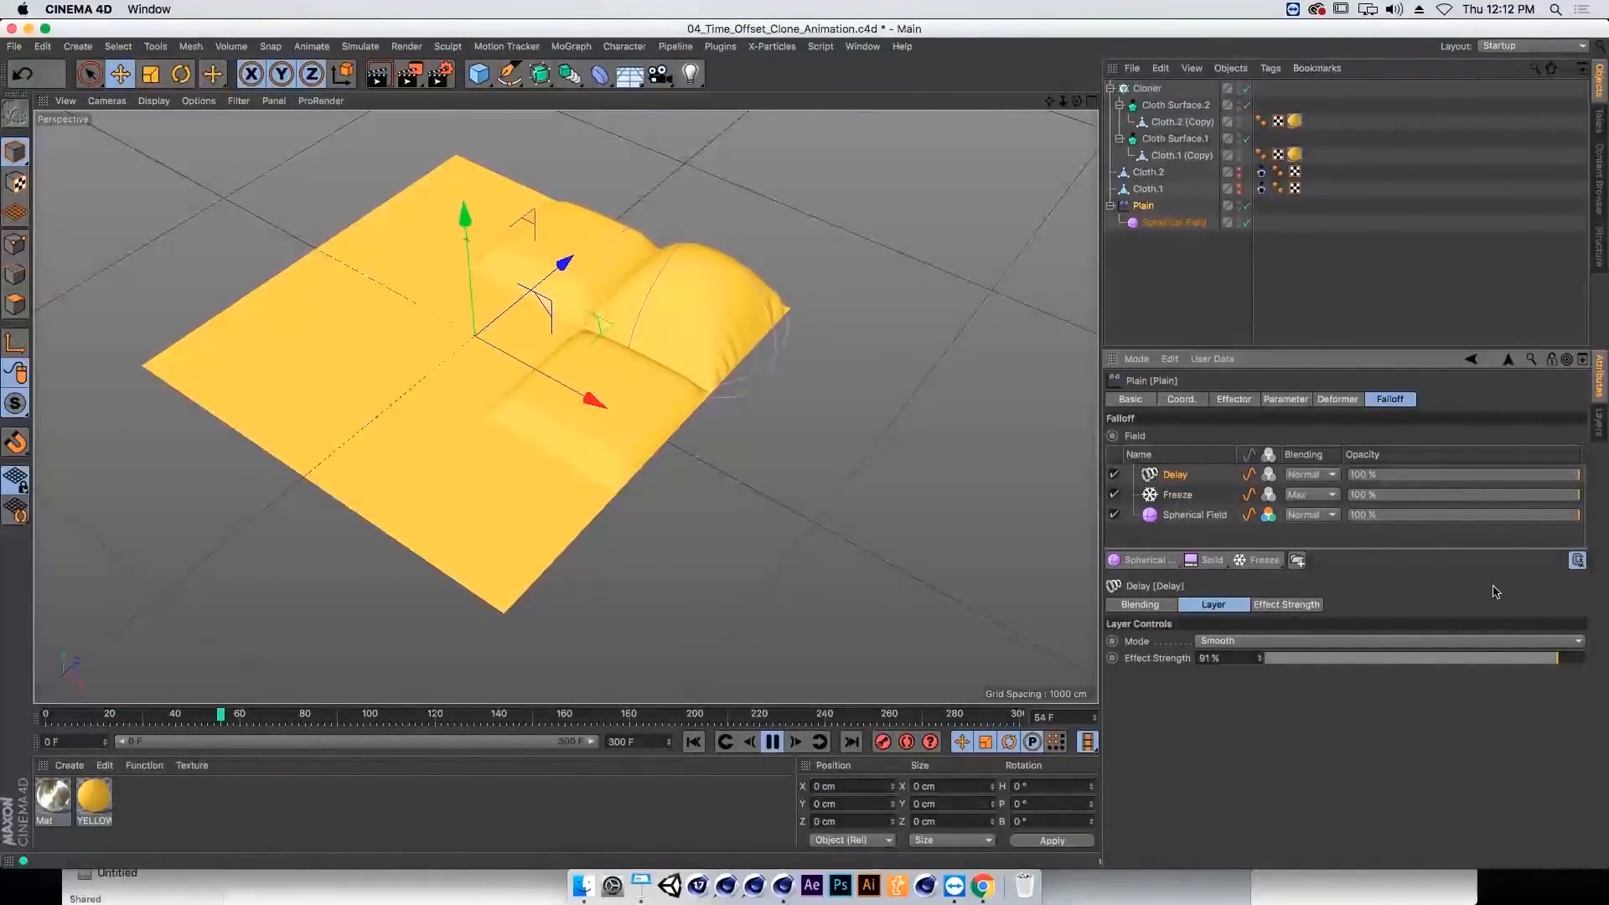
drag(1475, 658, 1331, 661)
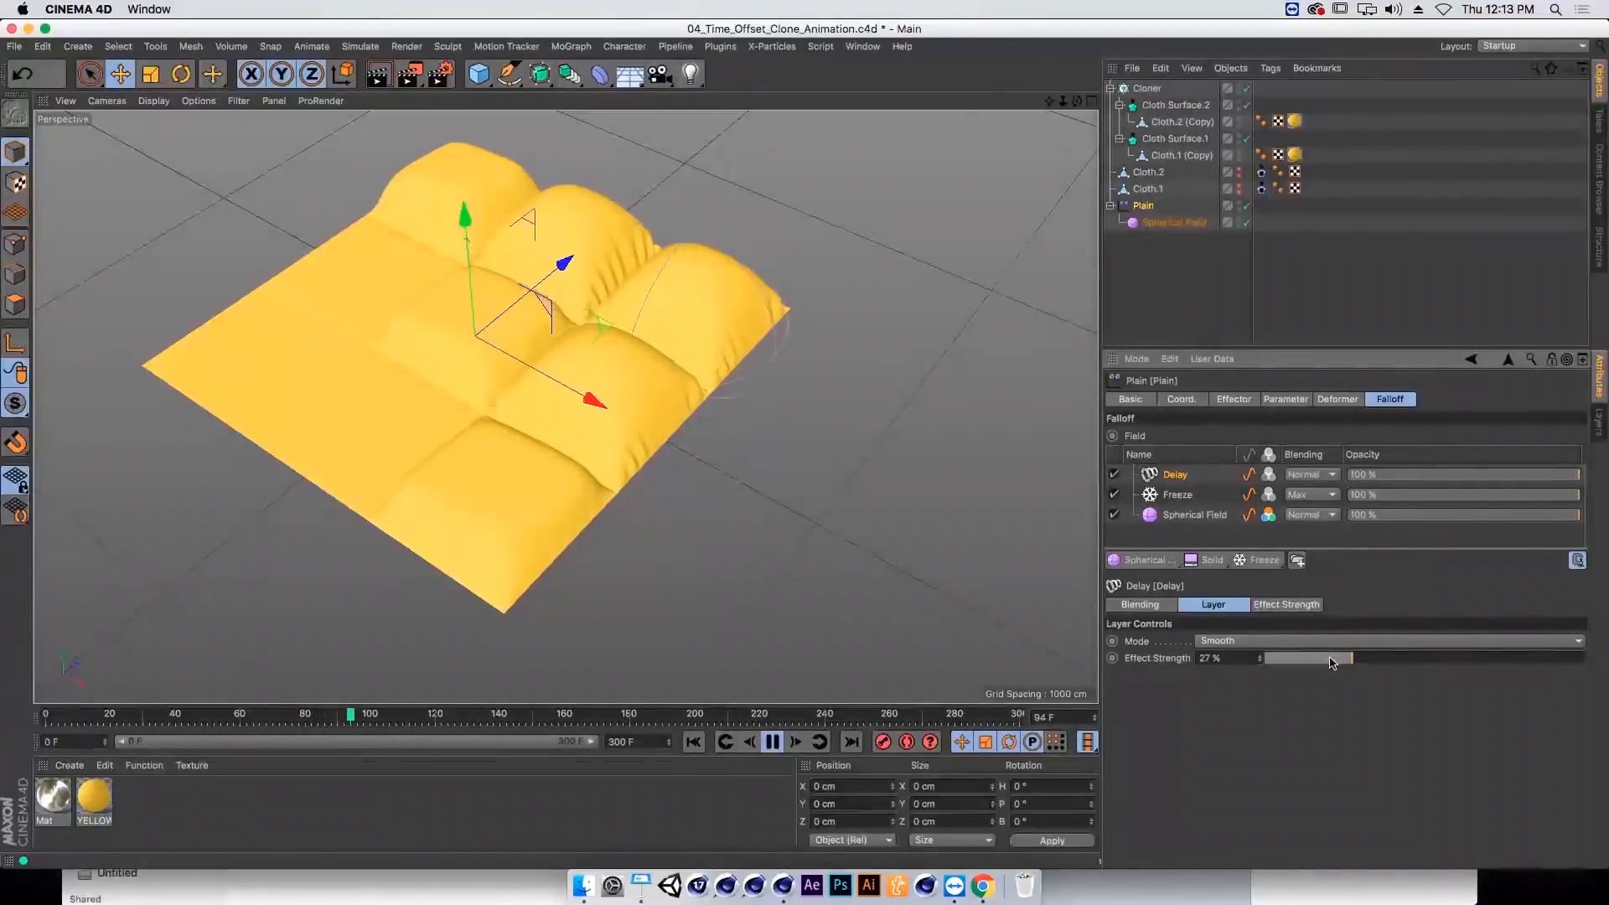
click(693, 742)
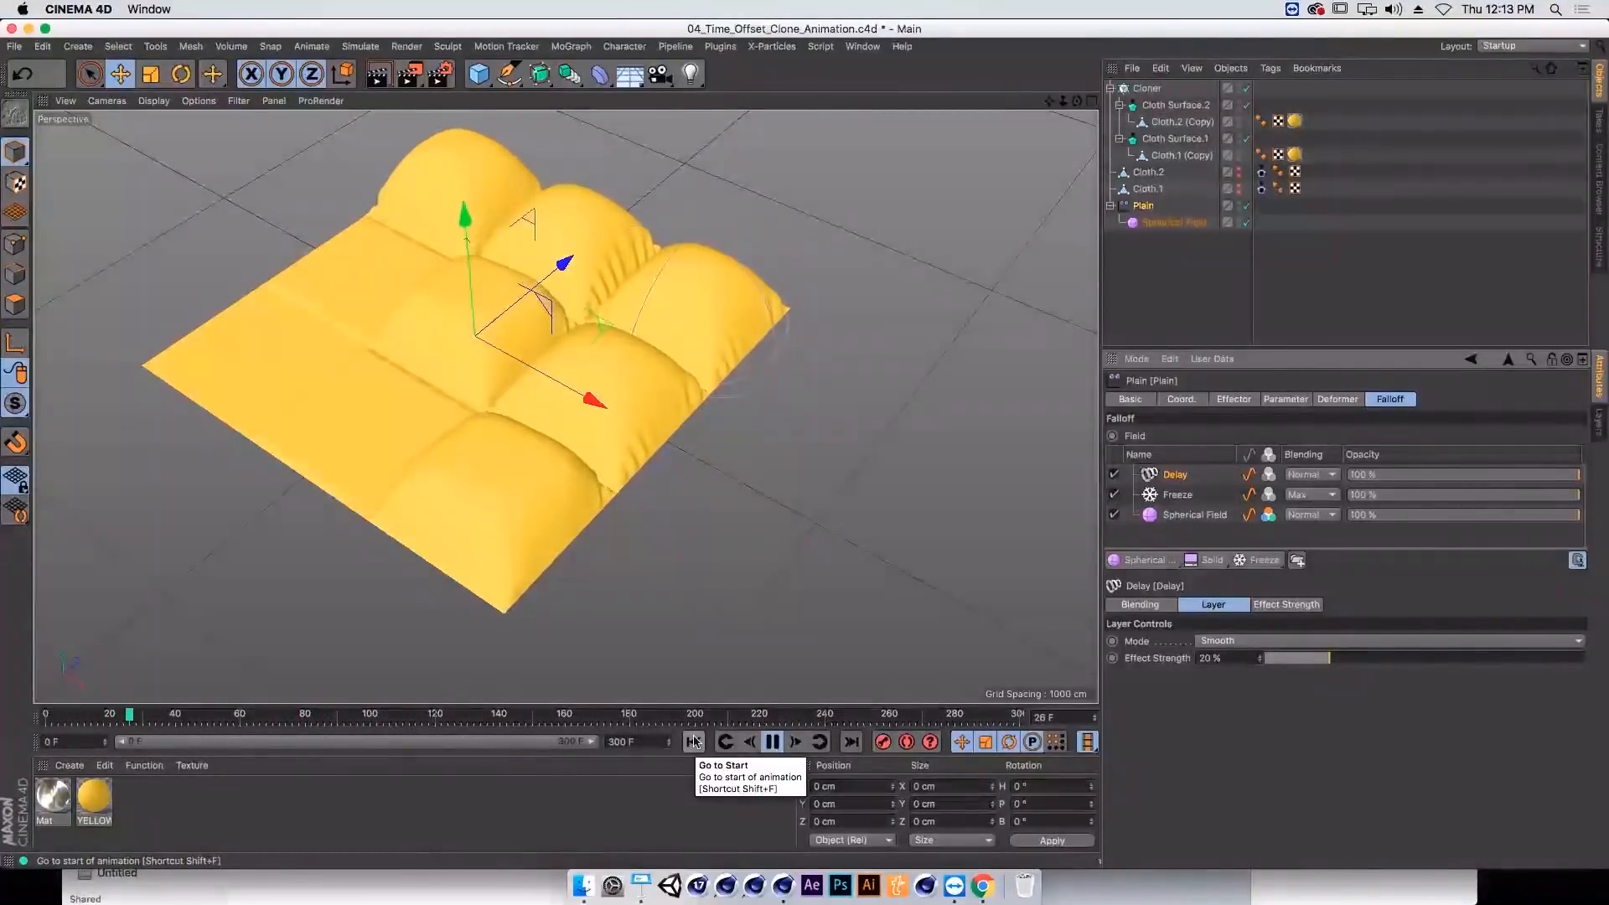
click(1176, 498)
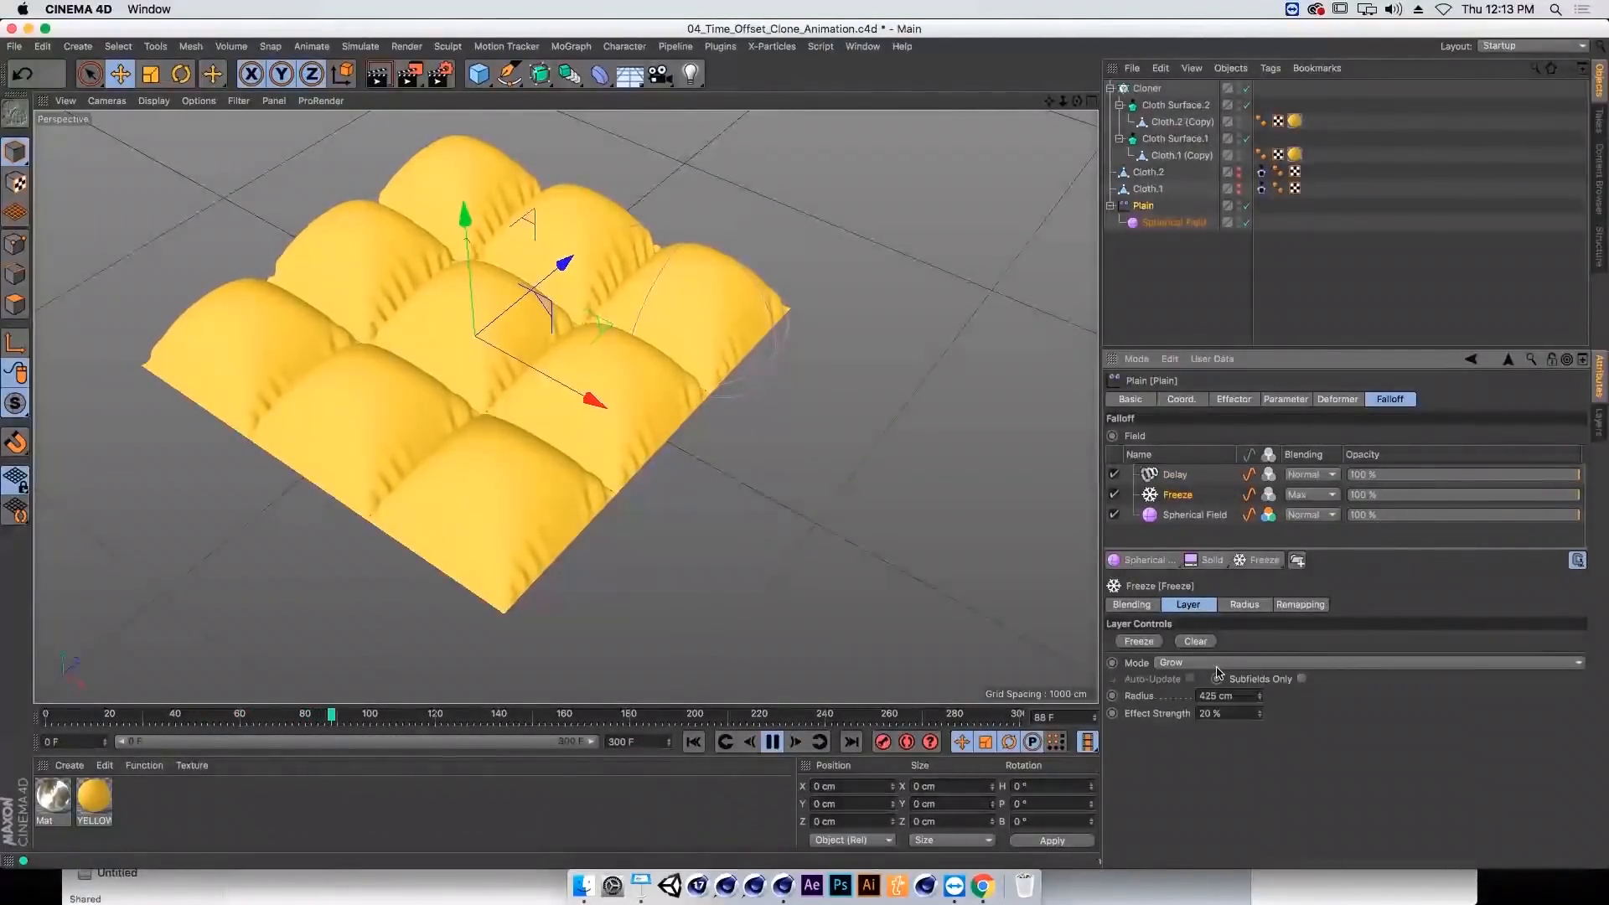
key(F8)
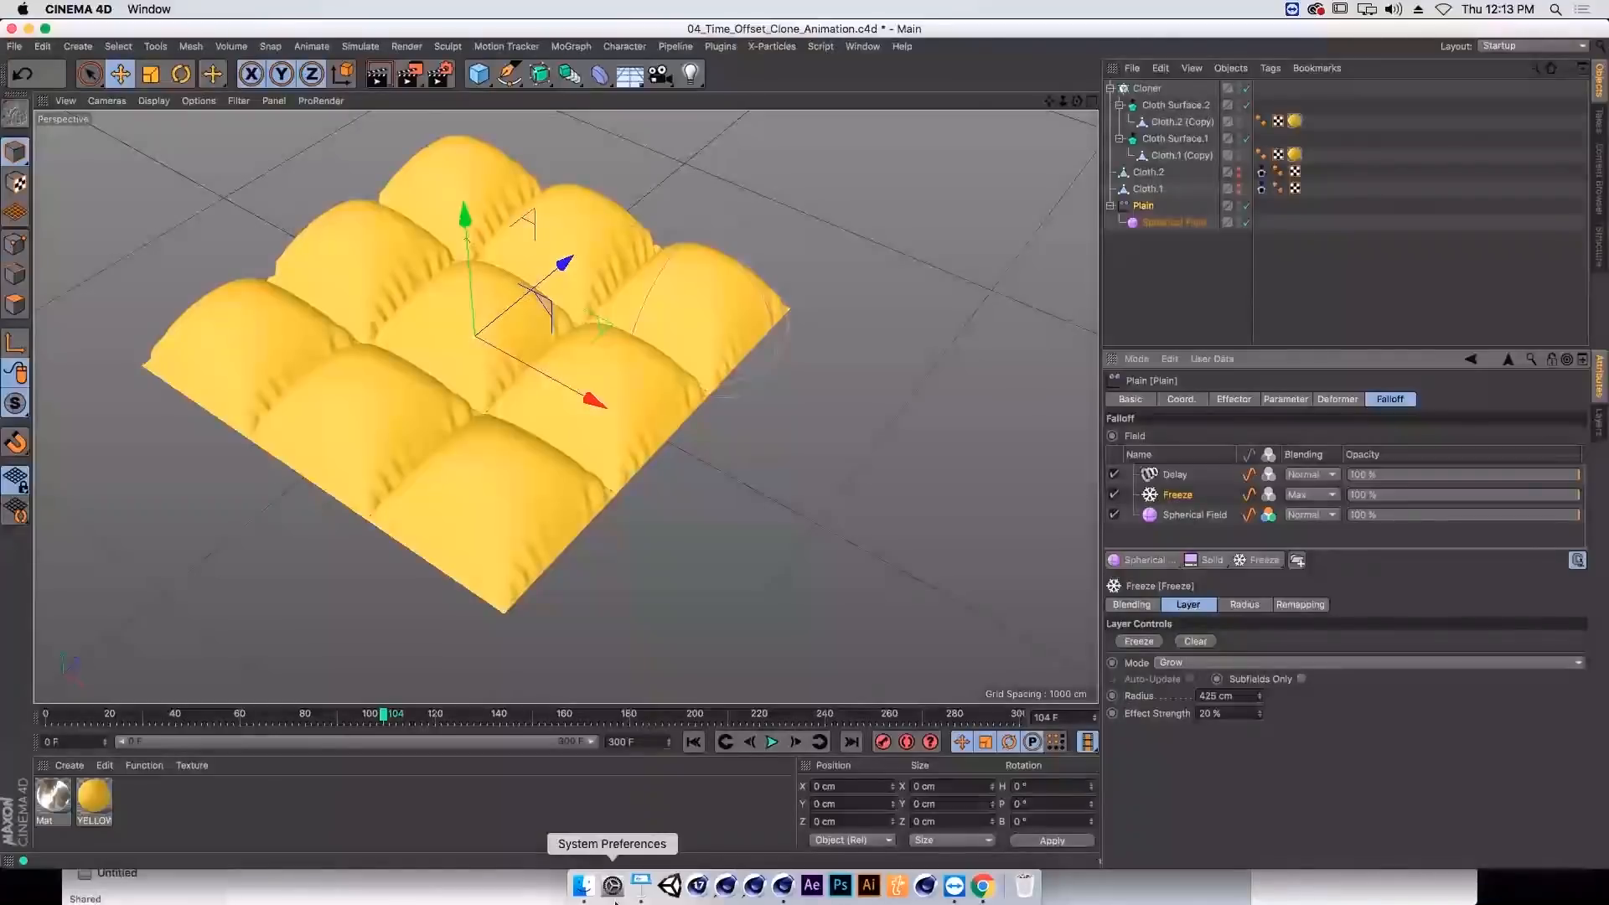
Step: Switch to Finder and look through the project subfolders of the FIELDS_VOLUMES folder
click(411, 887)
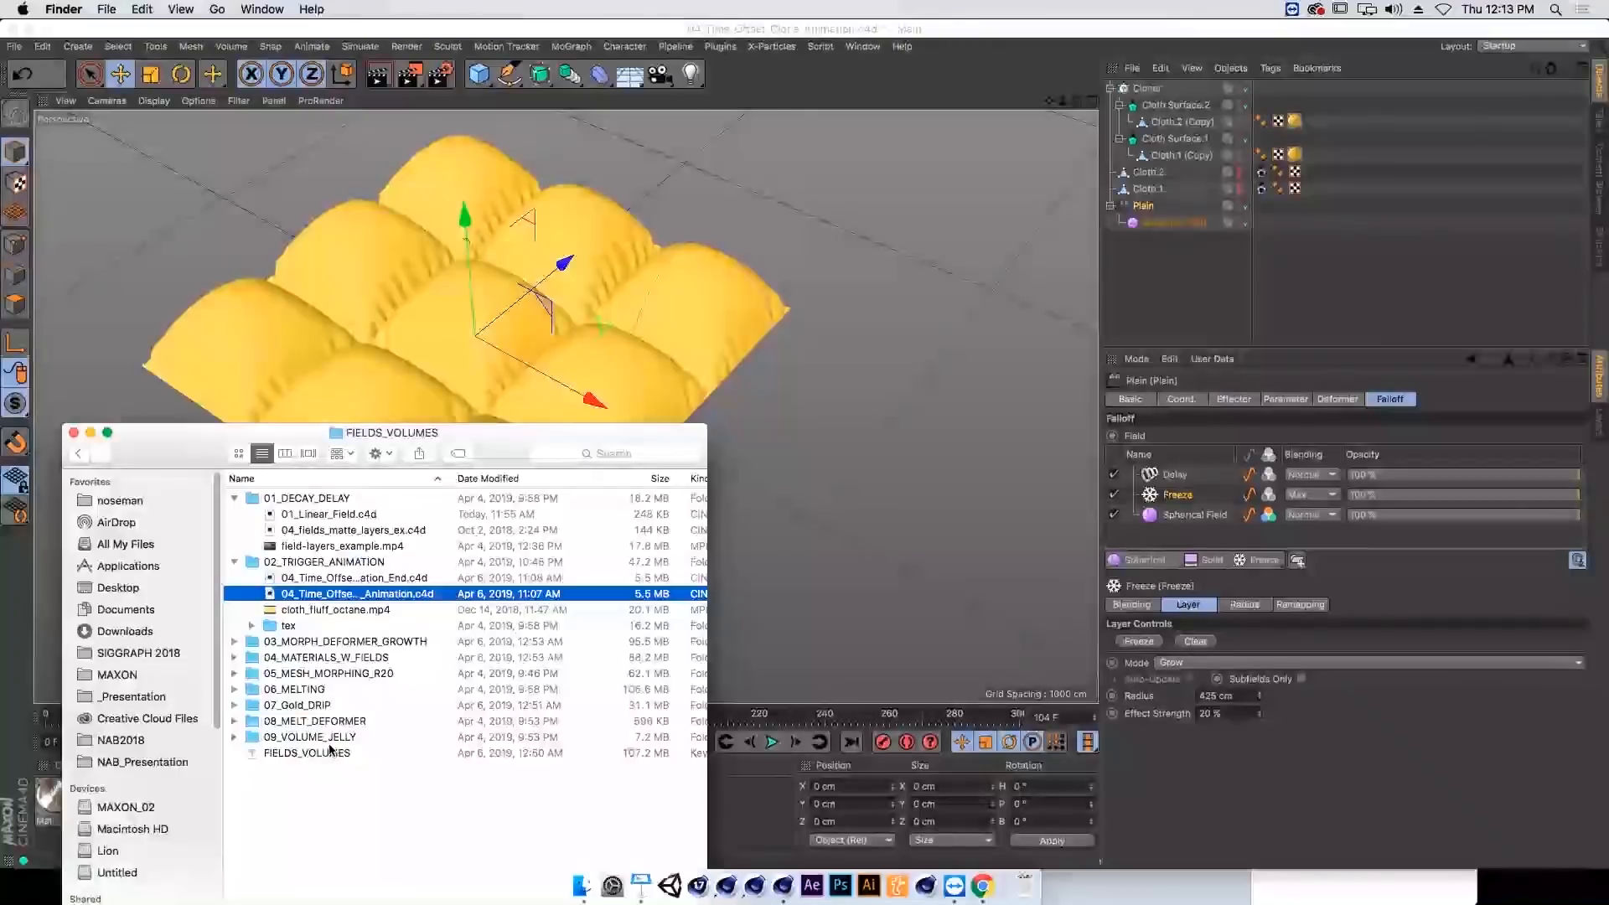
key(Down)
key(Down)
key(Down)
key(Down)
key(Down)
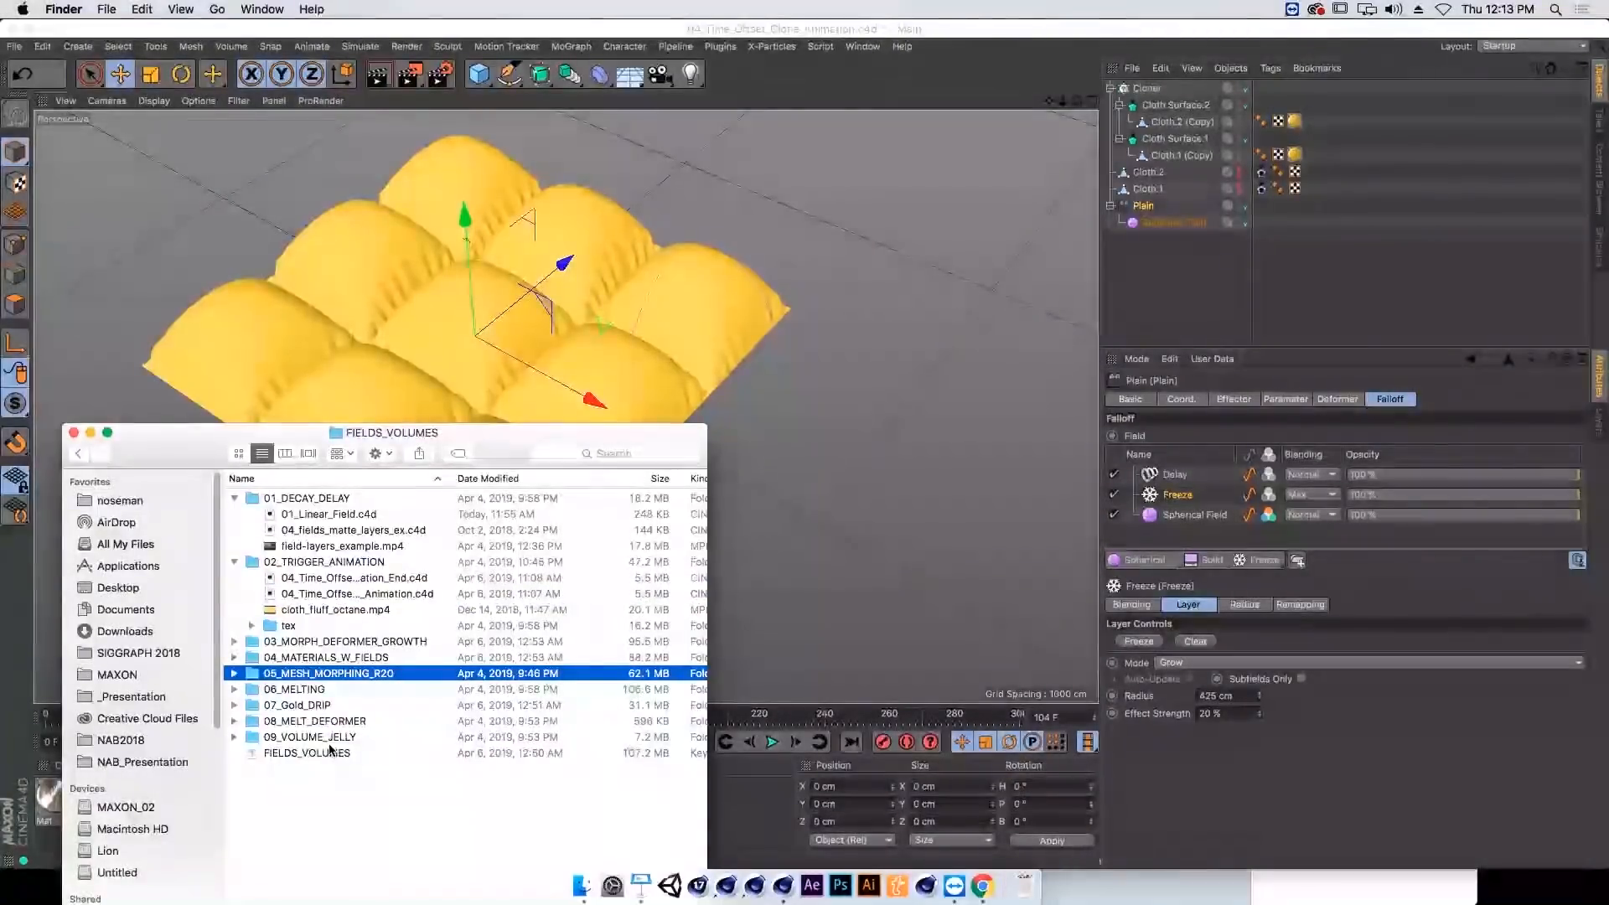
Step: Switch to the Keynote presentation FIELDS_VOLUMES.key, play the 03_Morph_Growth slide and exit the slideshow
key(super+Tab)
key(super+Tab)
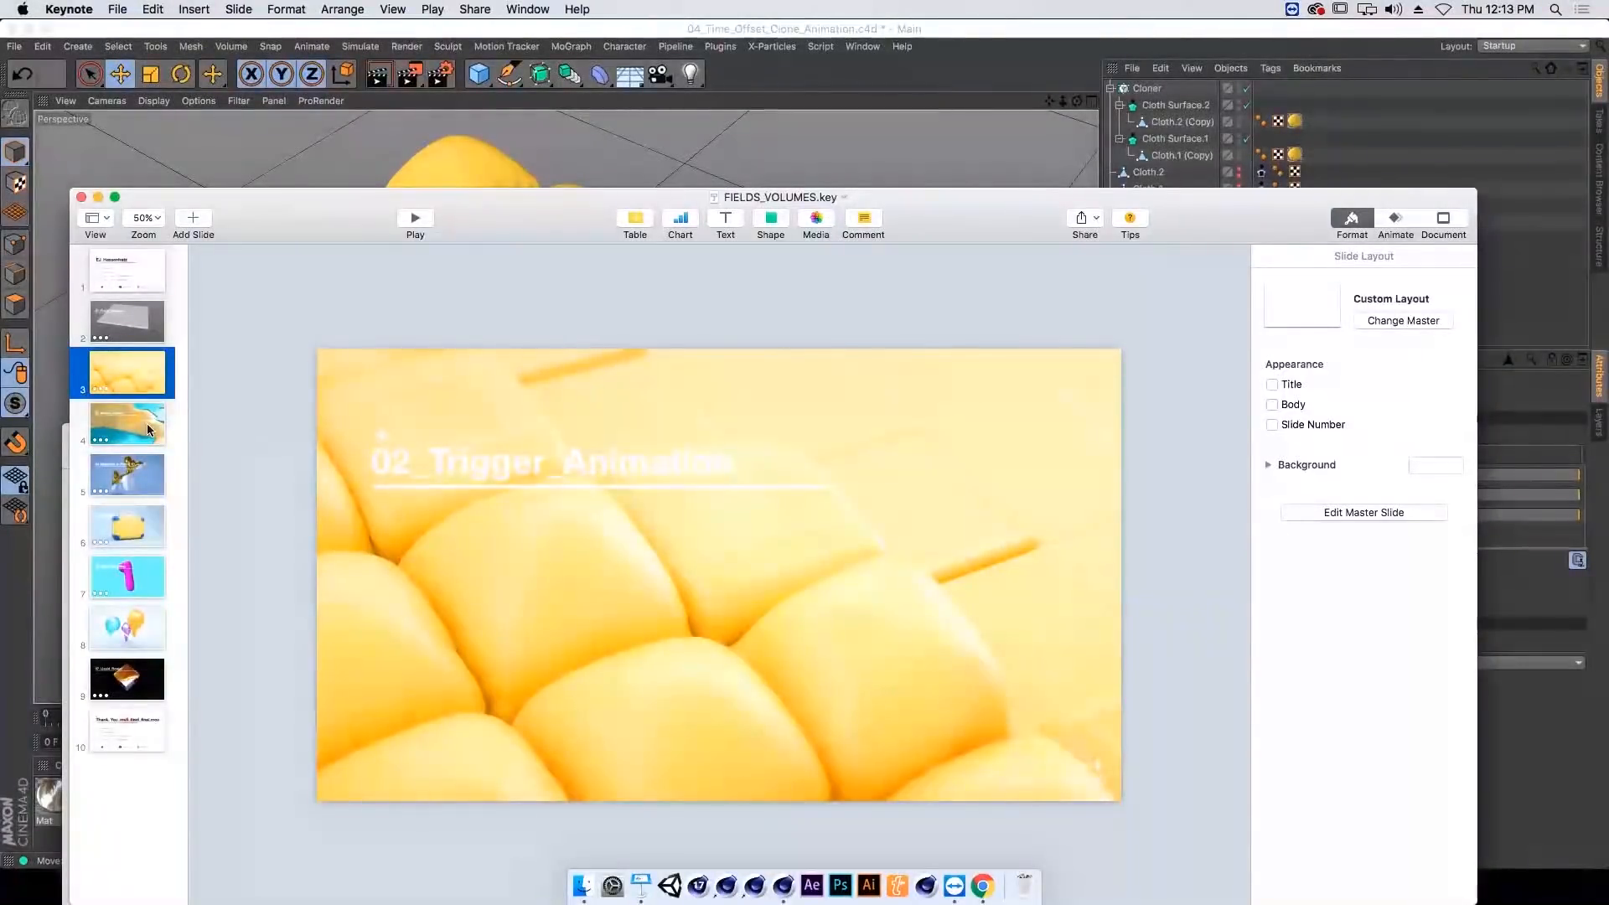
click(149, 430)
click(415, 220)
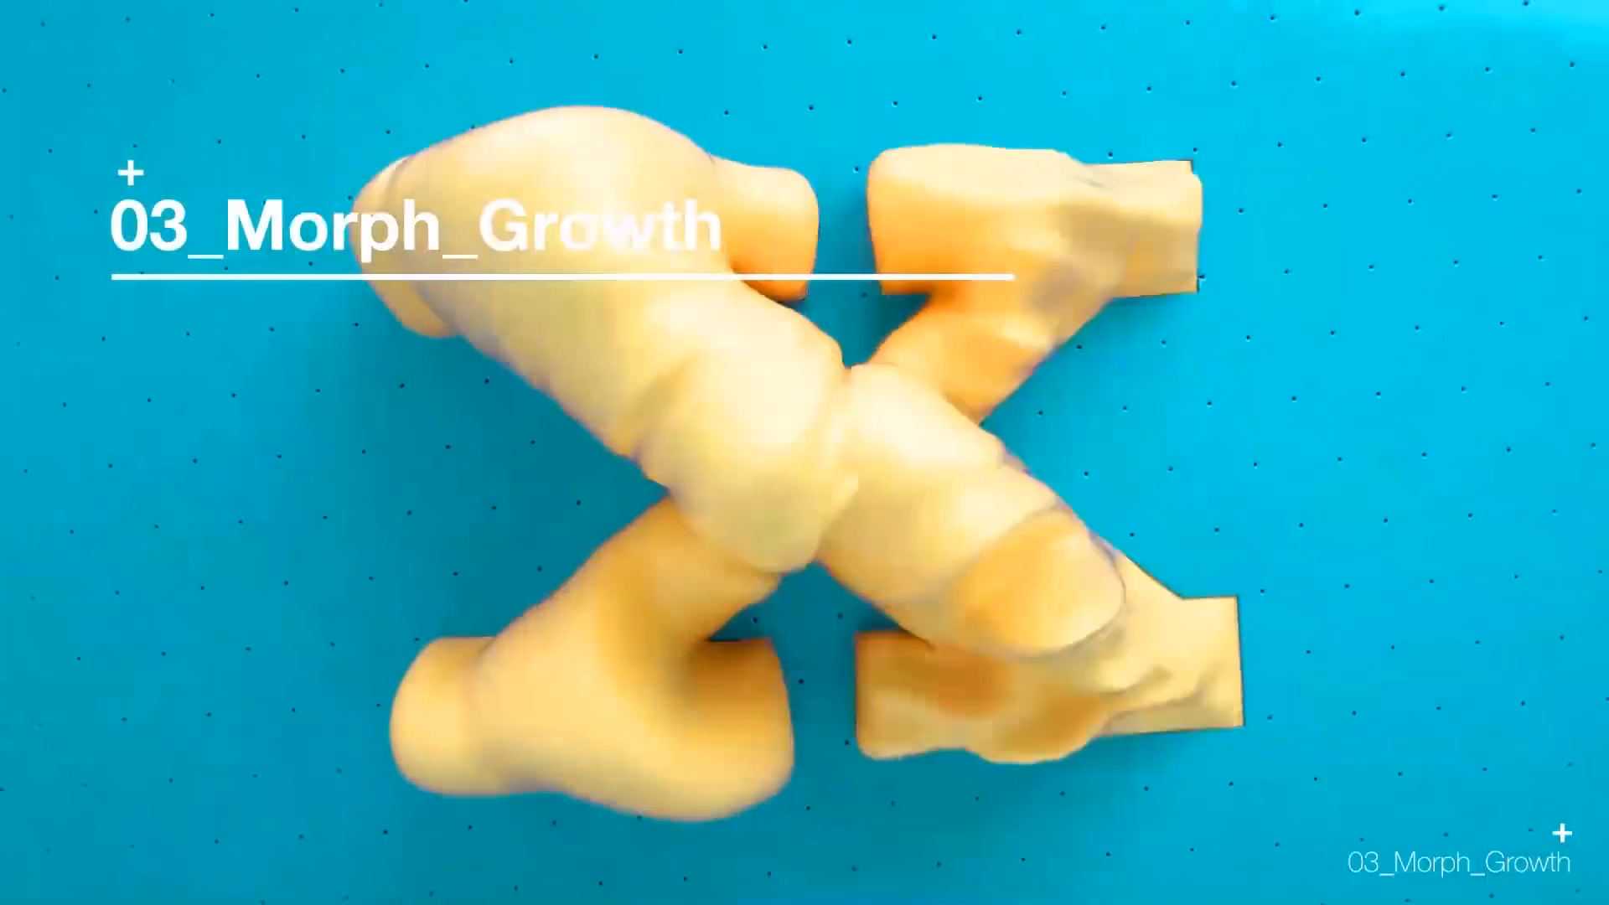
key(Escape)
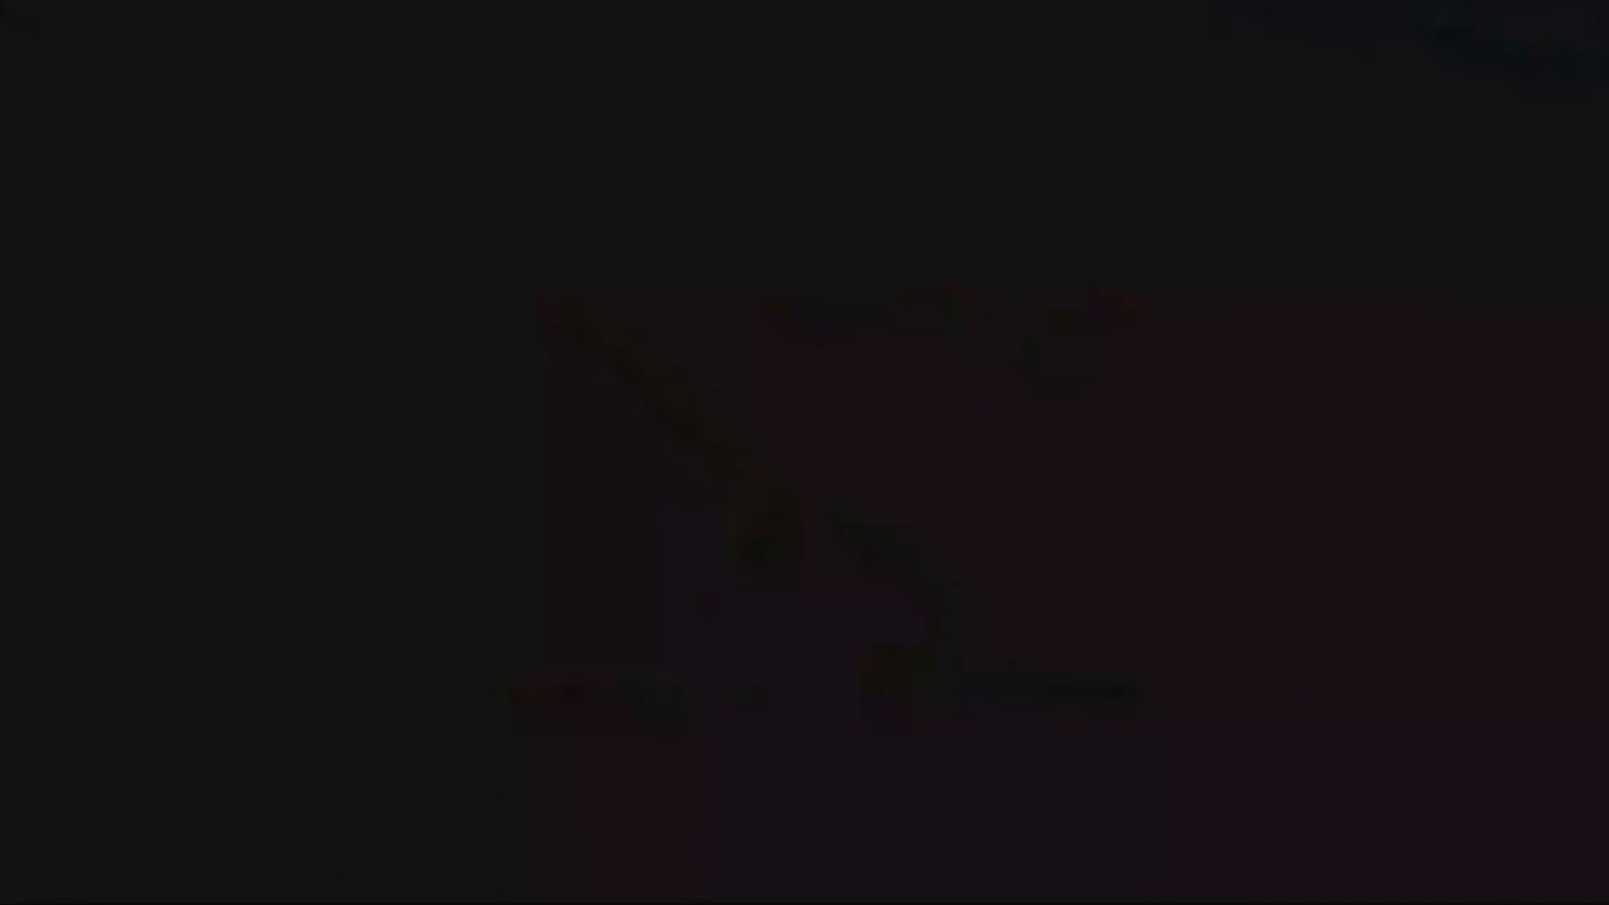
Step: Move the Keynote window aside, switch to Finder and open 01_morph_start.c4d from the 03_MORPH_DEFORMER_GROWTH folder in Cinema 4D
click(639, 149)
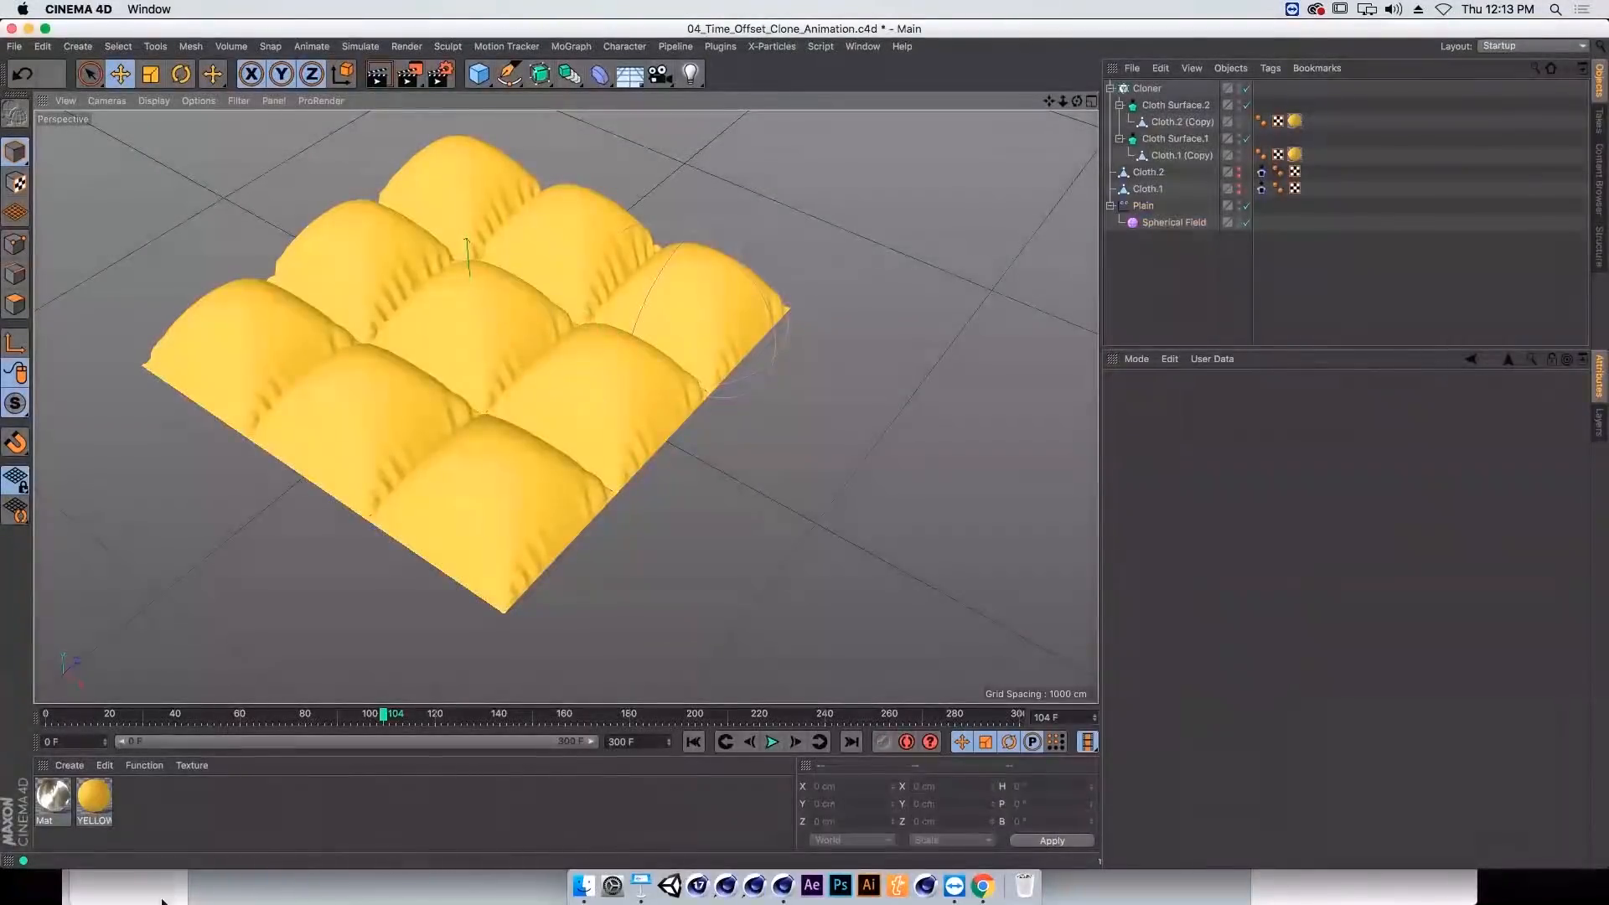
click(107, 886)
drag(361, 210, 506, 194)
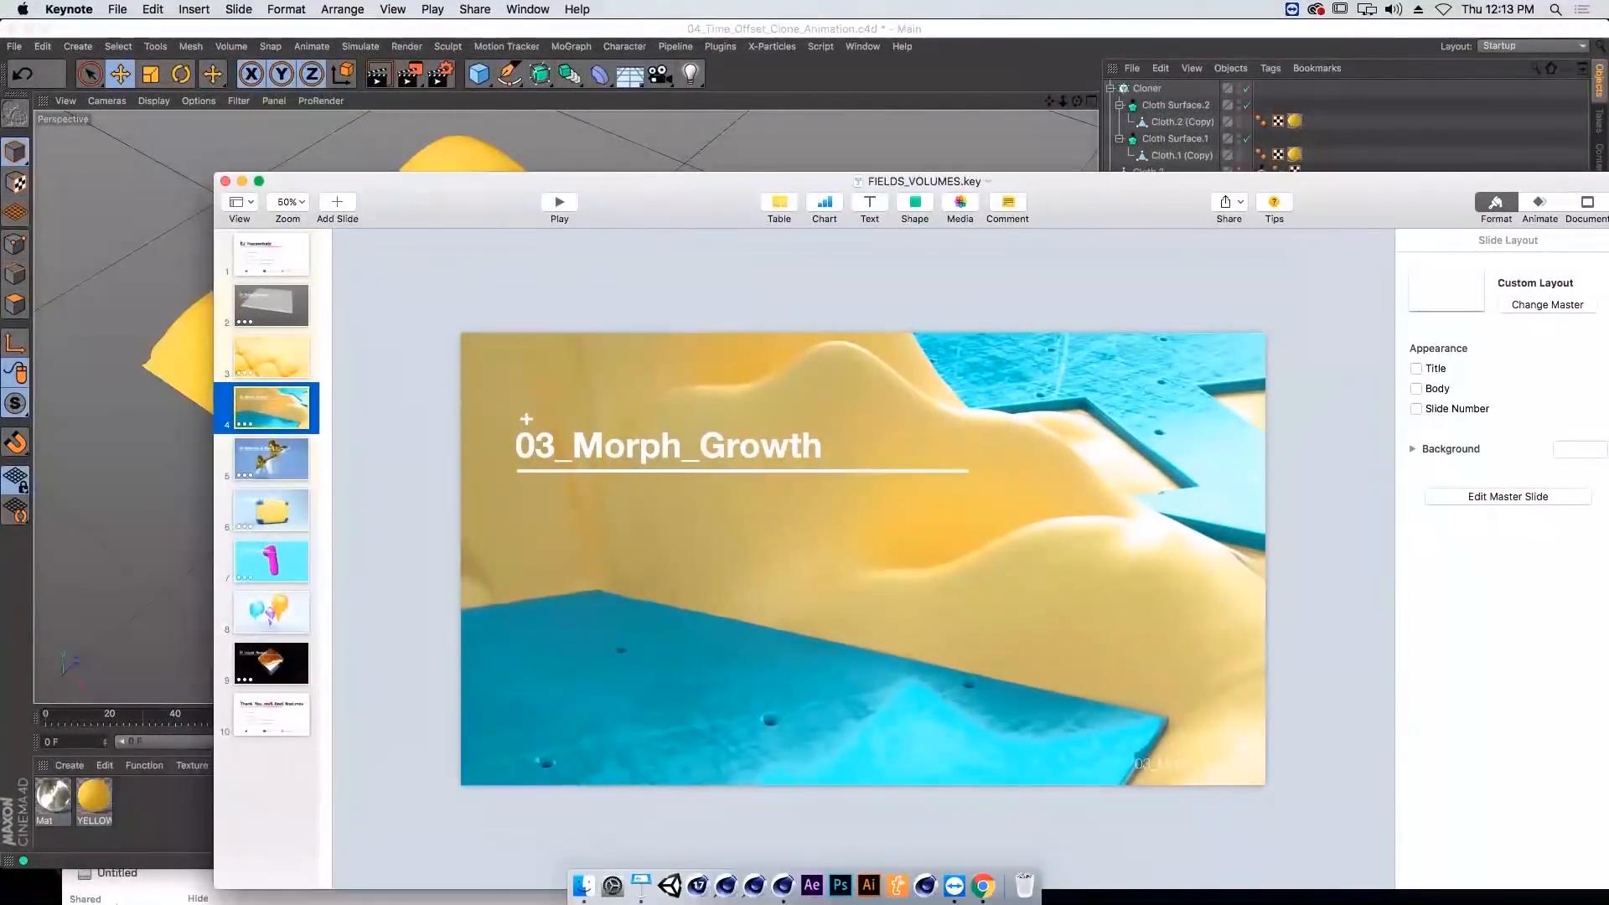
click(147, 874)
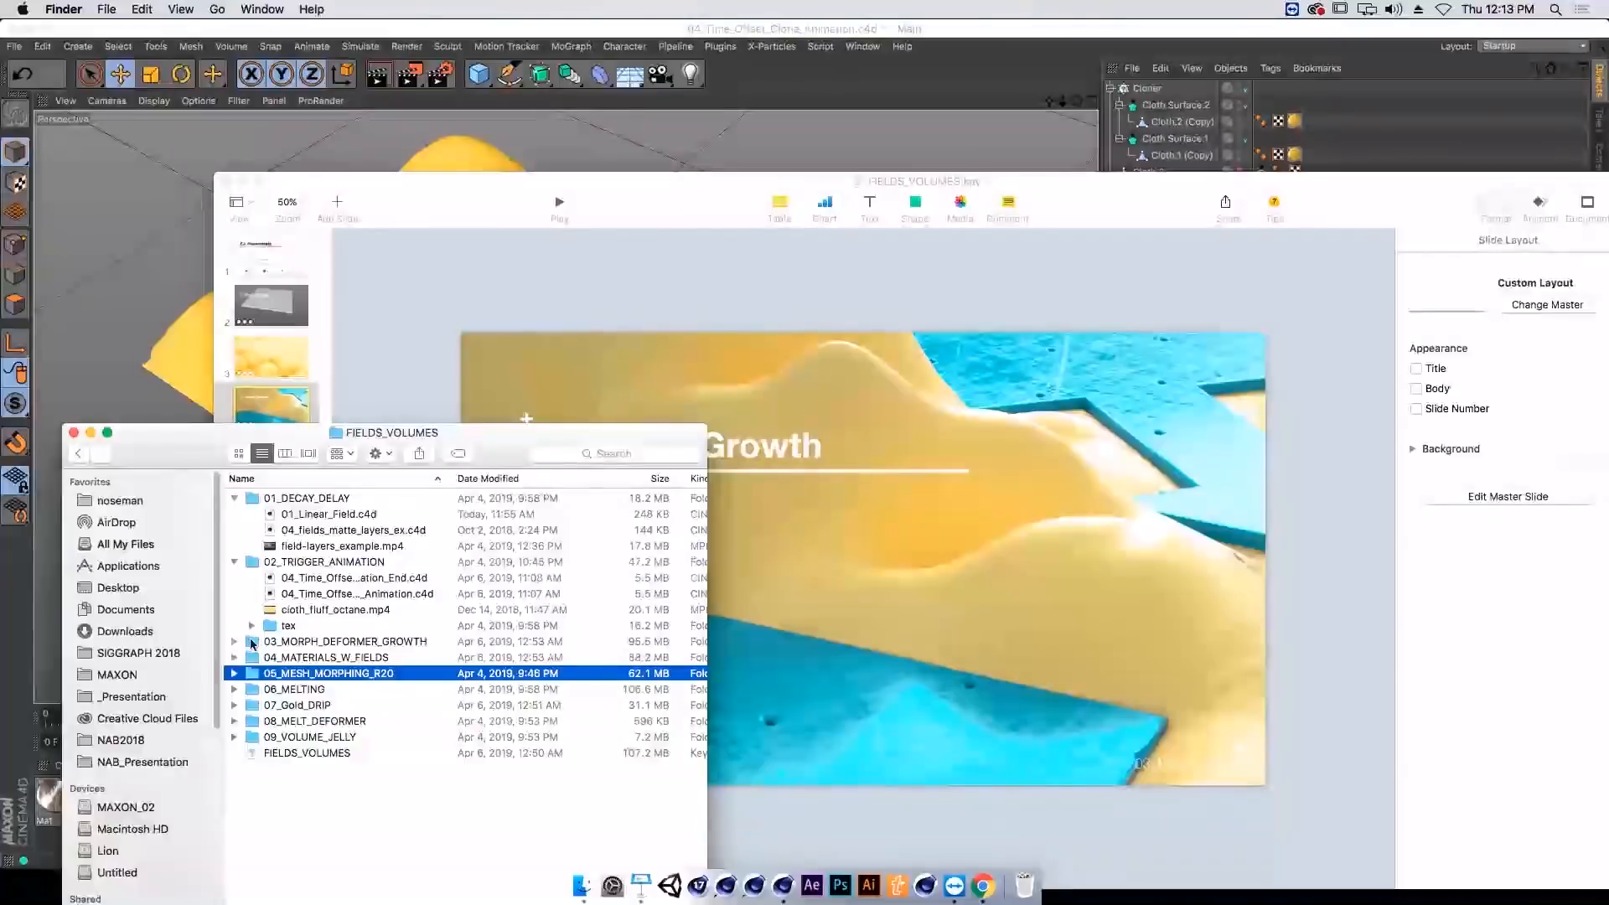
click(235, 642)
double_click(335, 659)
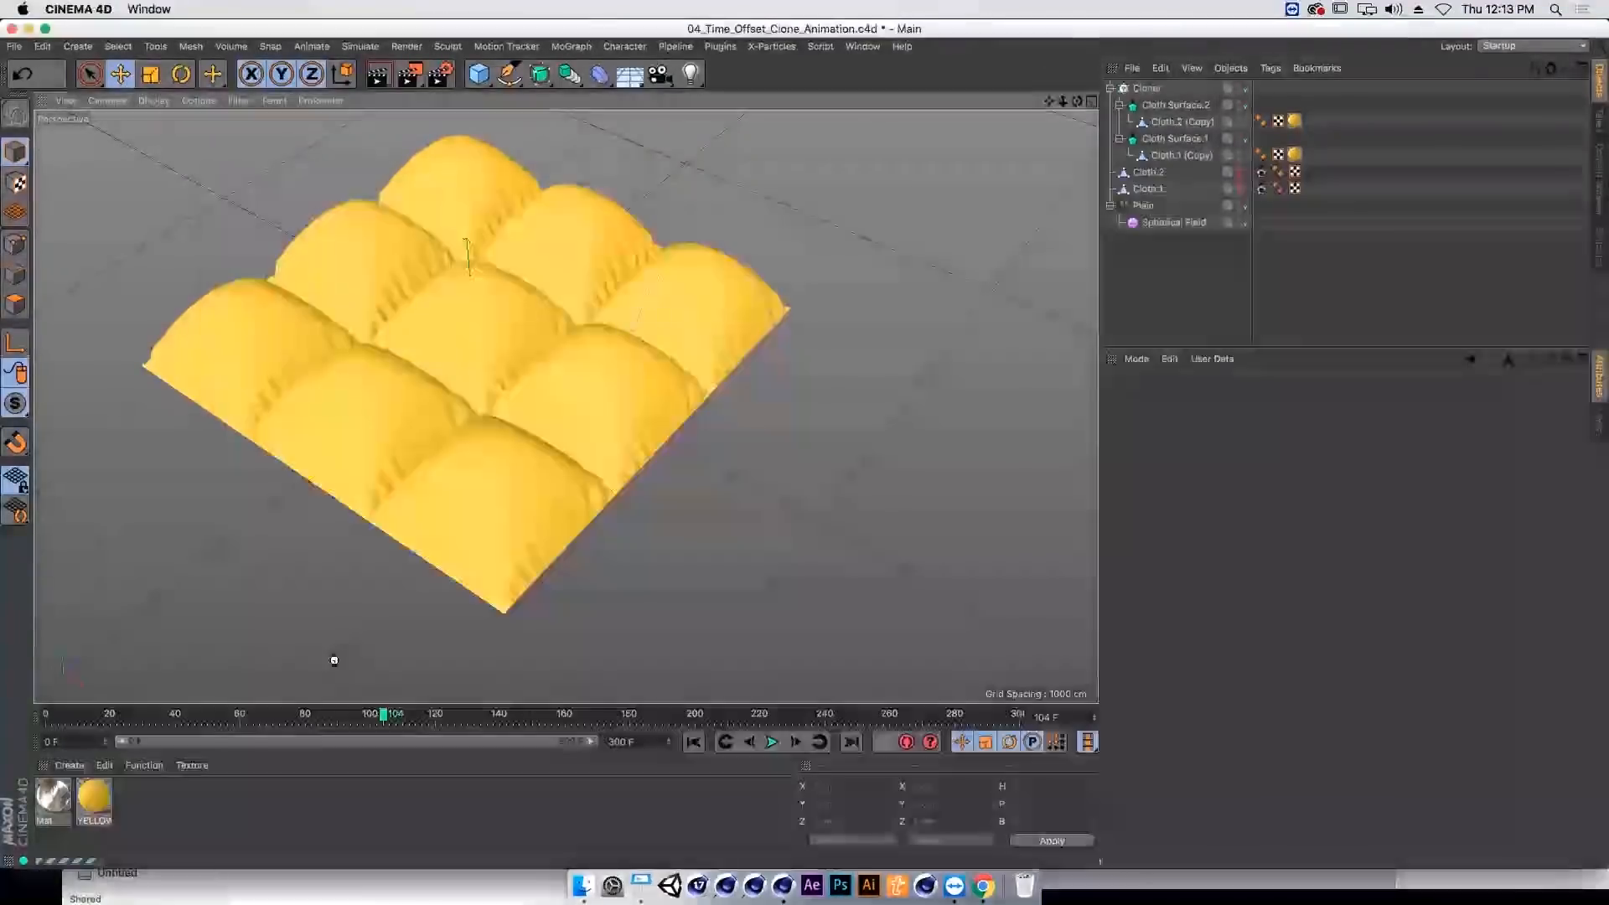
click(931, 307)
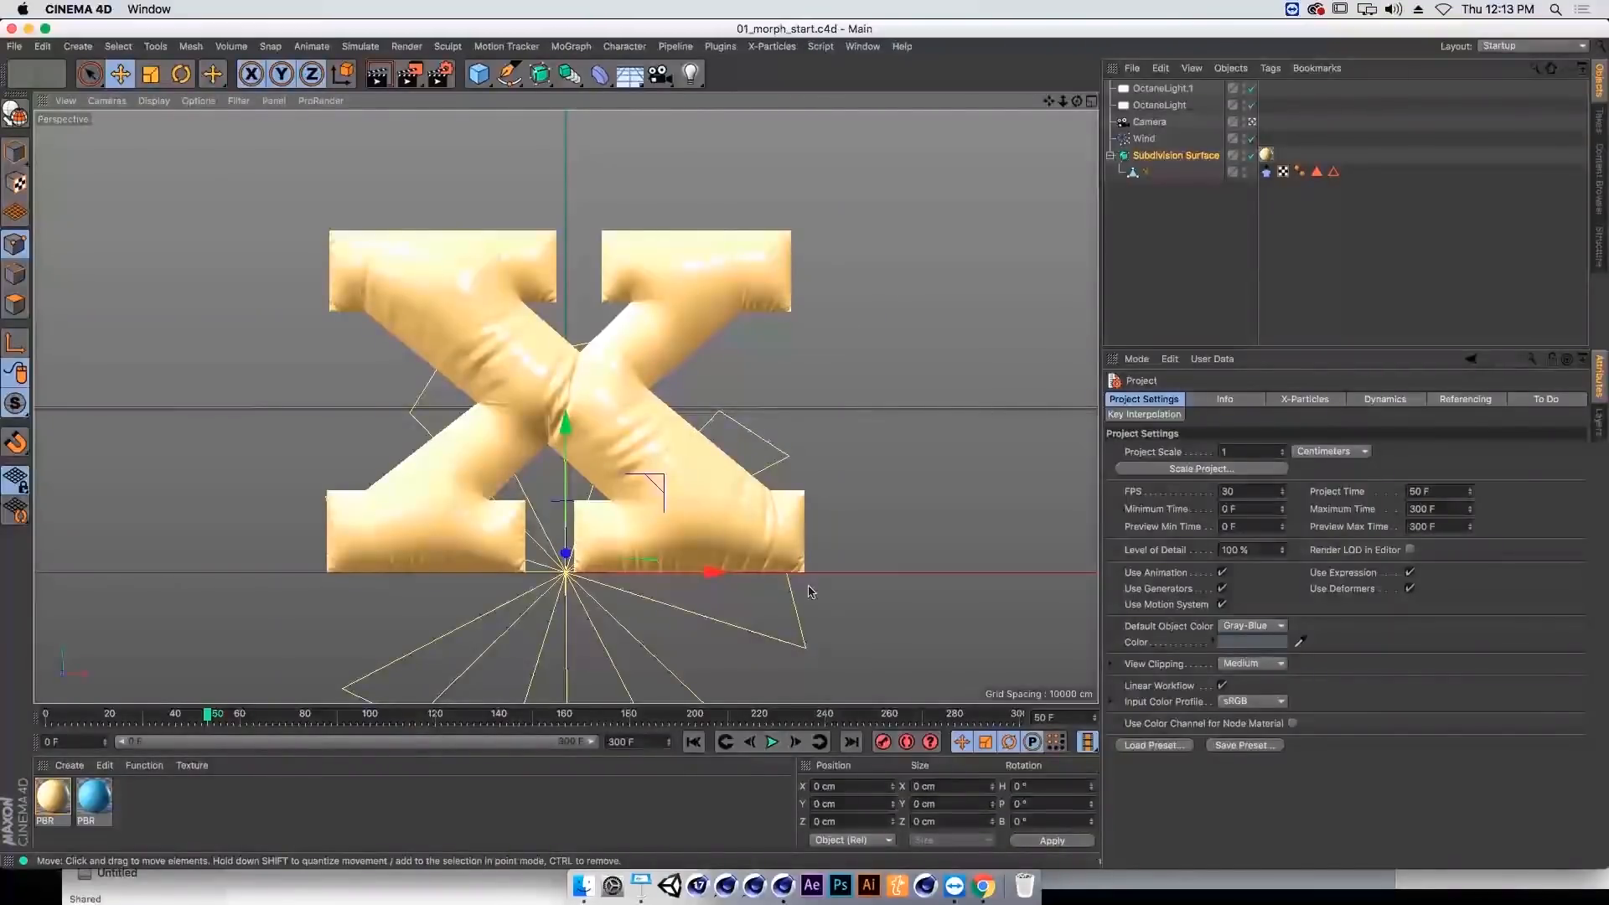
Step: Play the inflating cloth simulation of the letter X from frame 0 and stop at frame 68
click(693, 742)
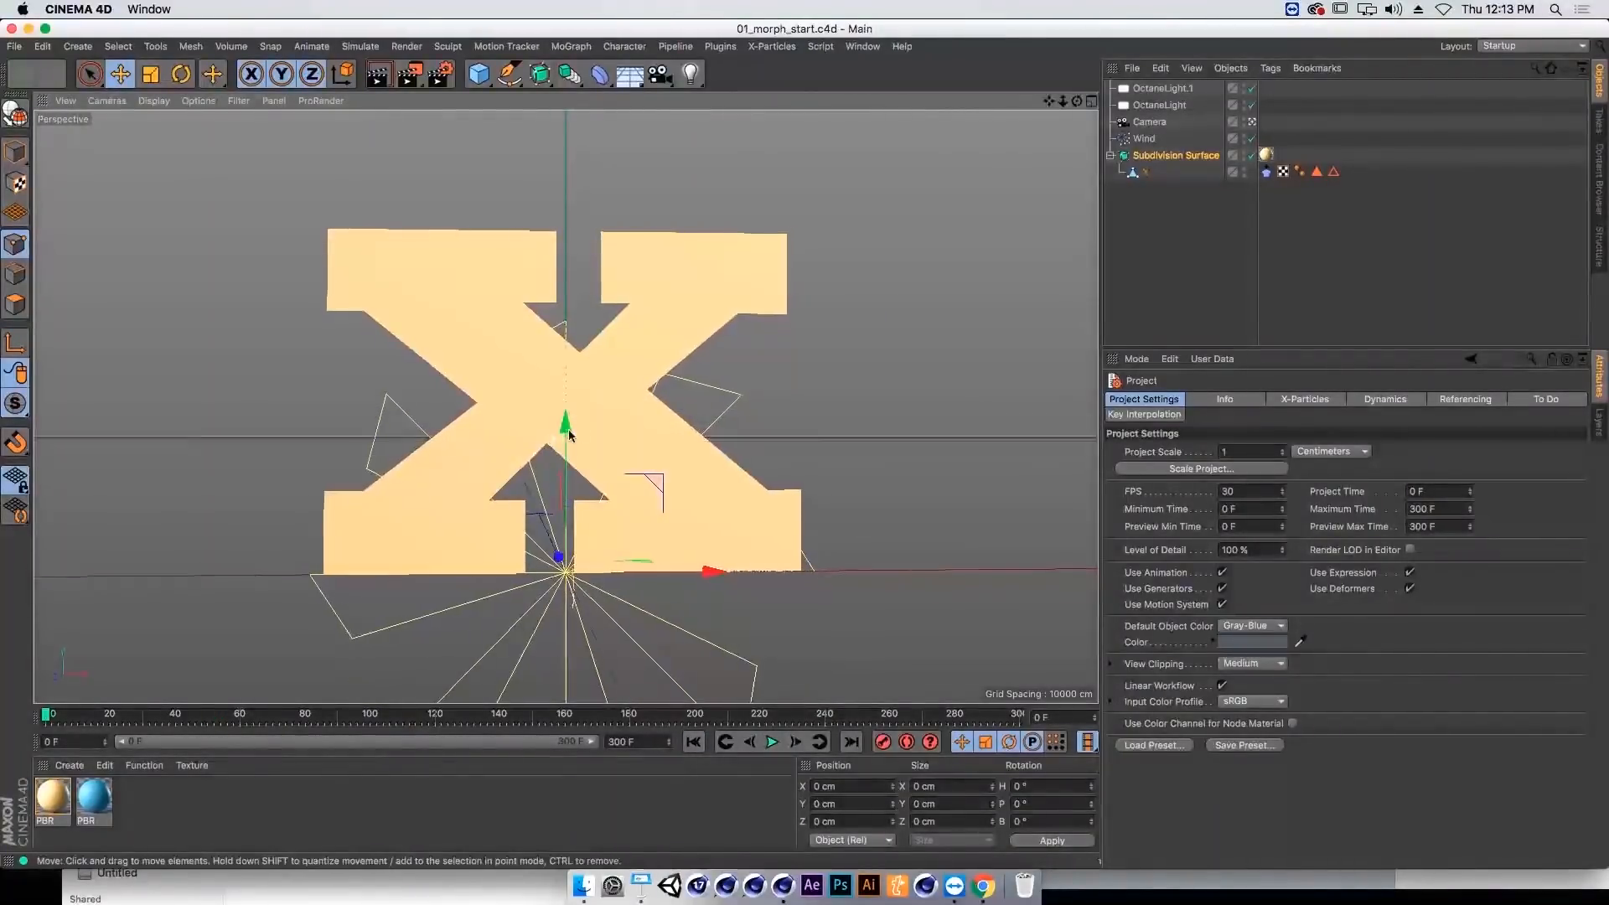
click(775, 740)
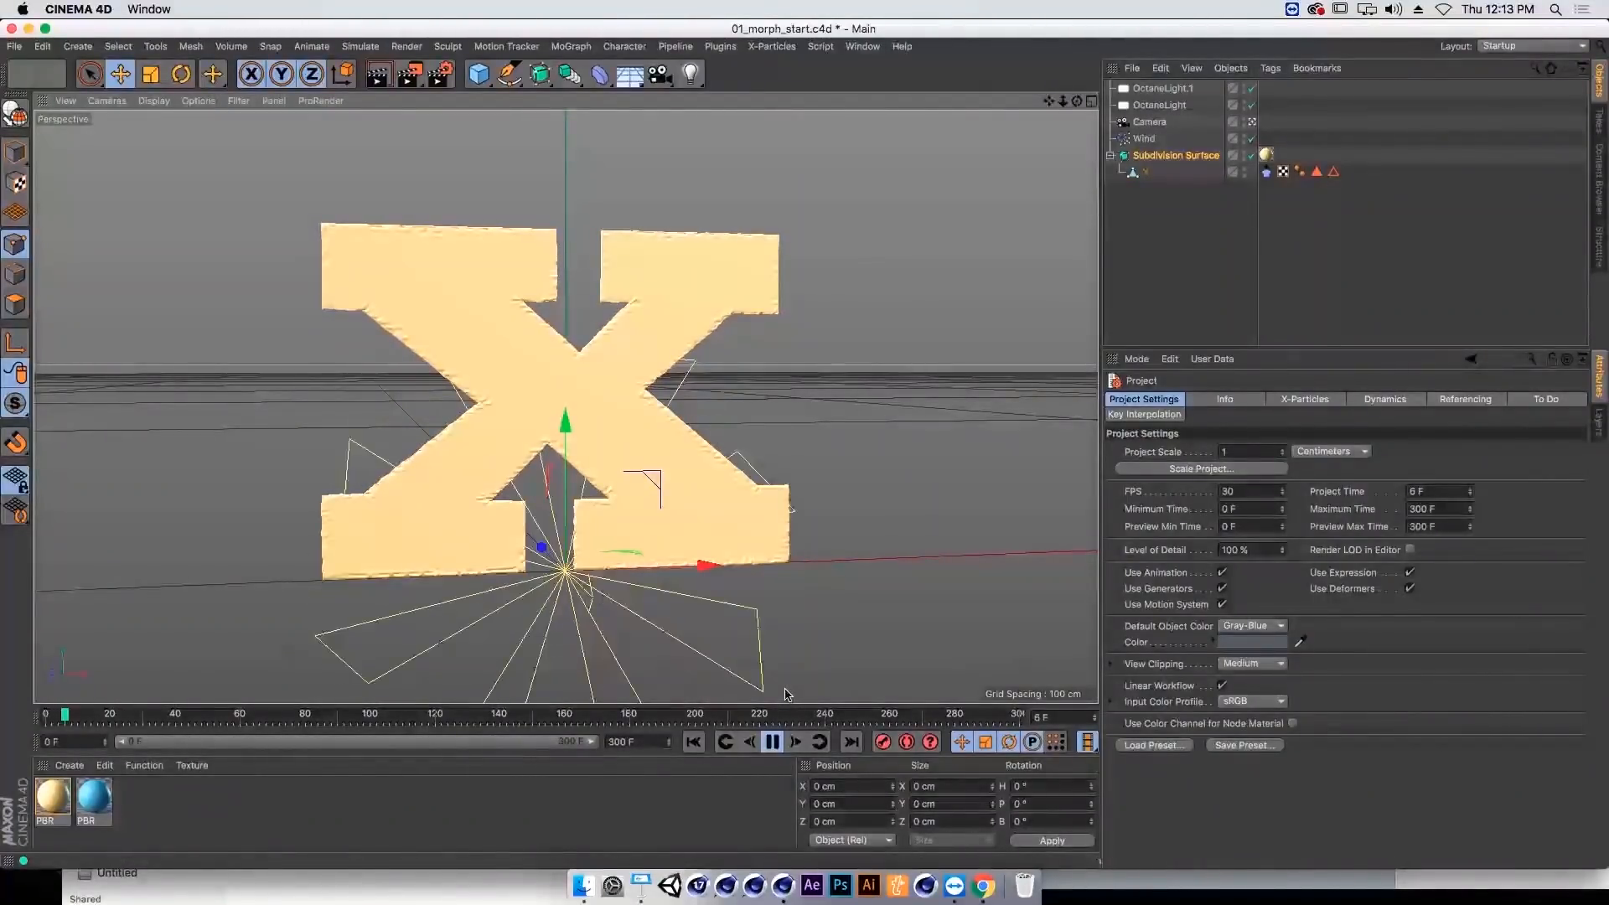
key(Escape)
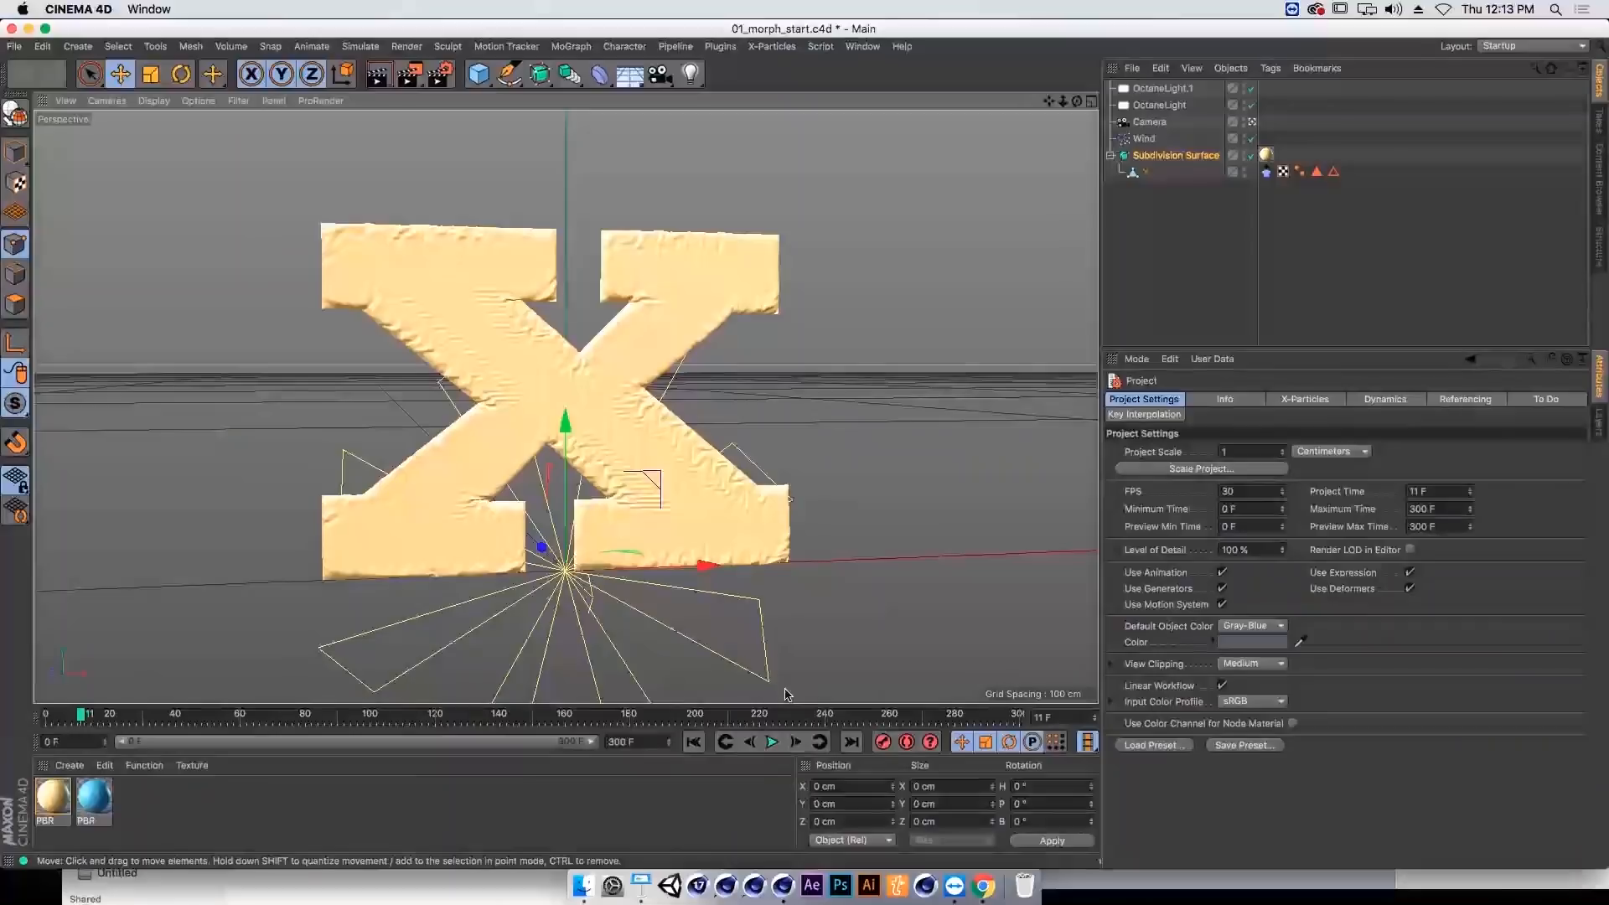
click(773, 742)
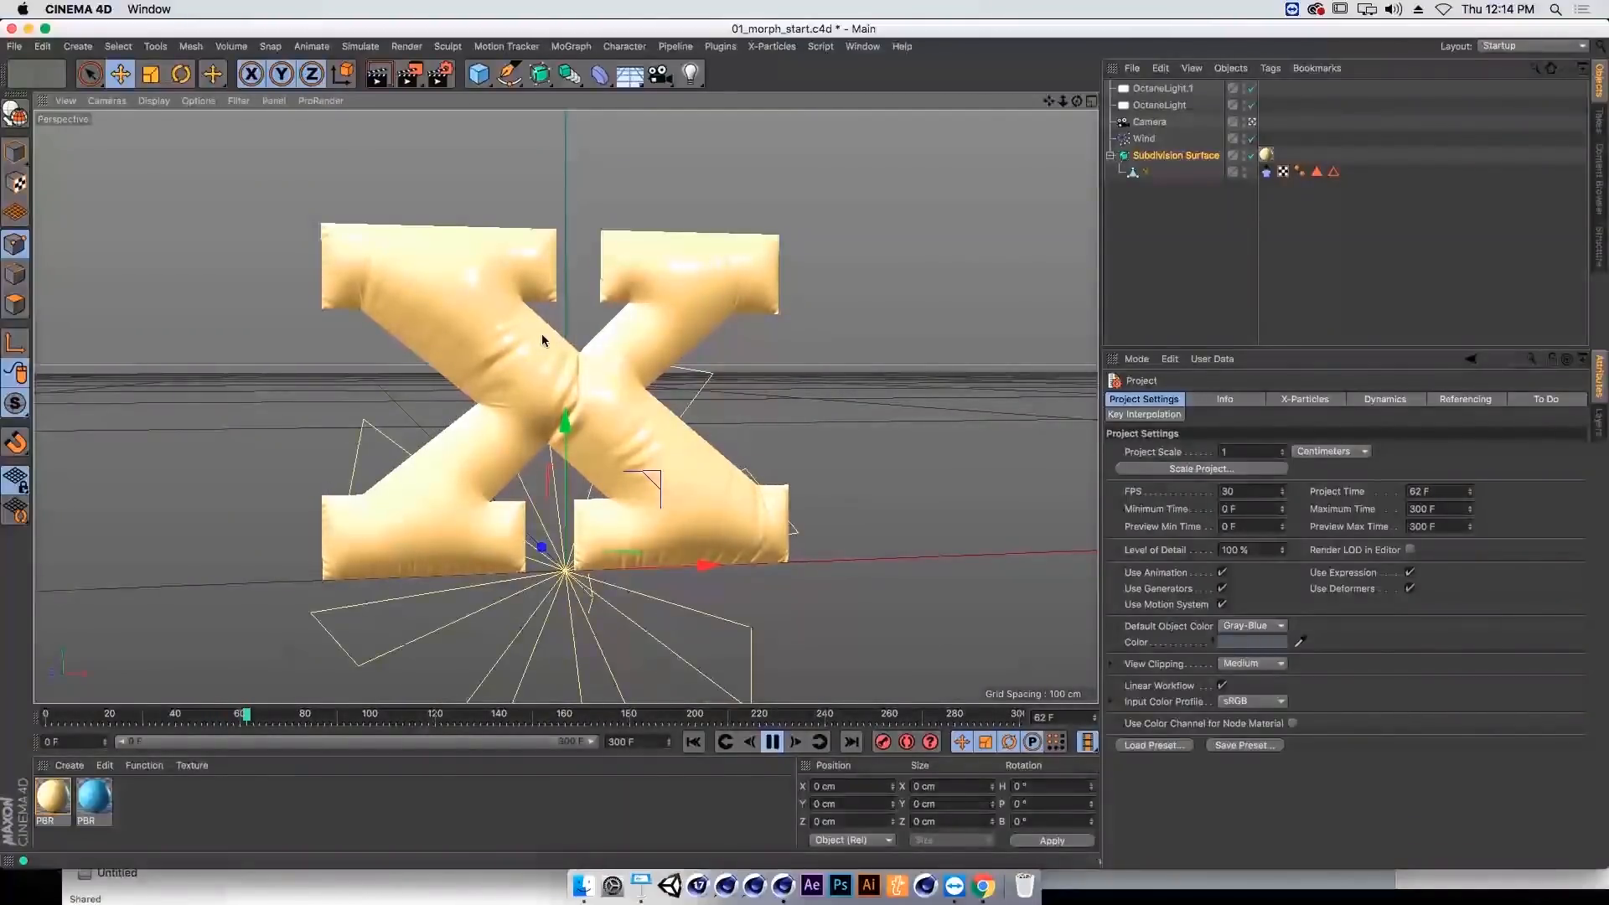
key(F8)
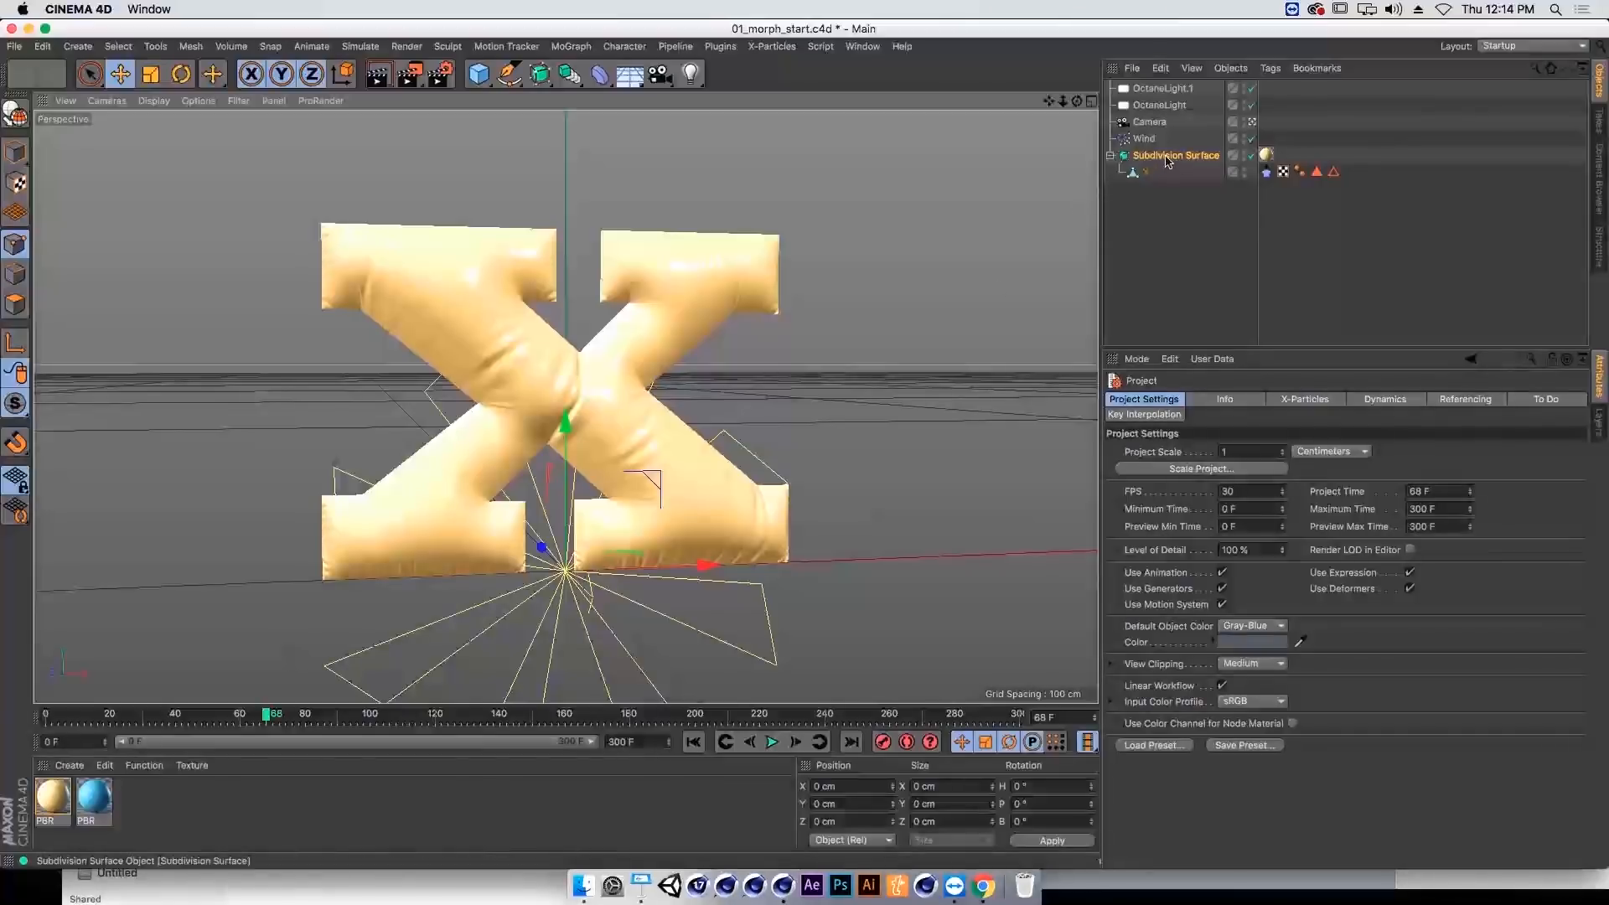
Step: Duplicate the Subdivision Surface with its X mesh and delete the Cloth tag from the copied X
key(ctrl+v)
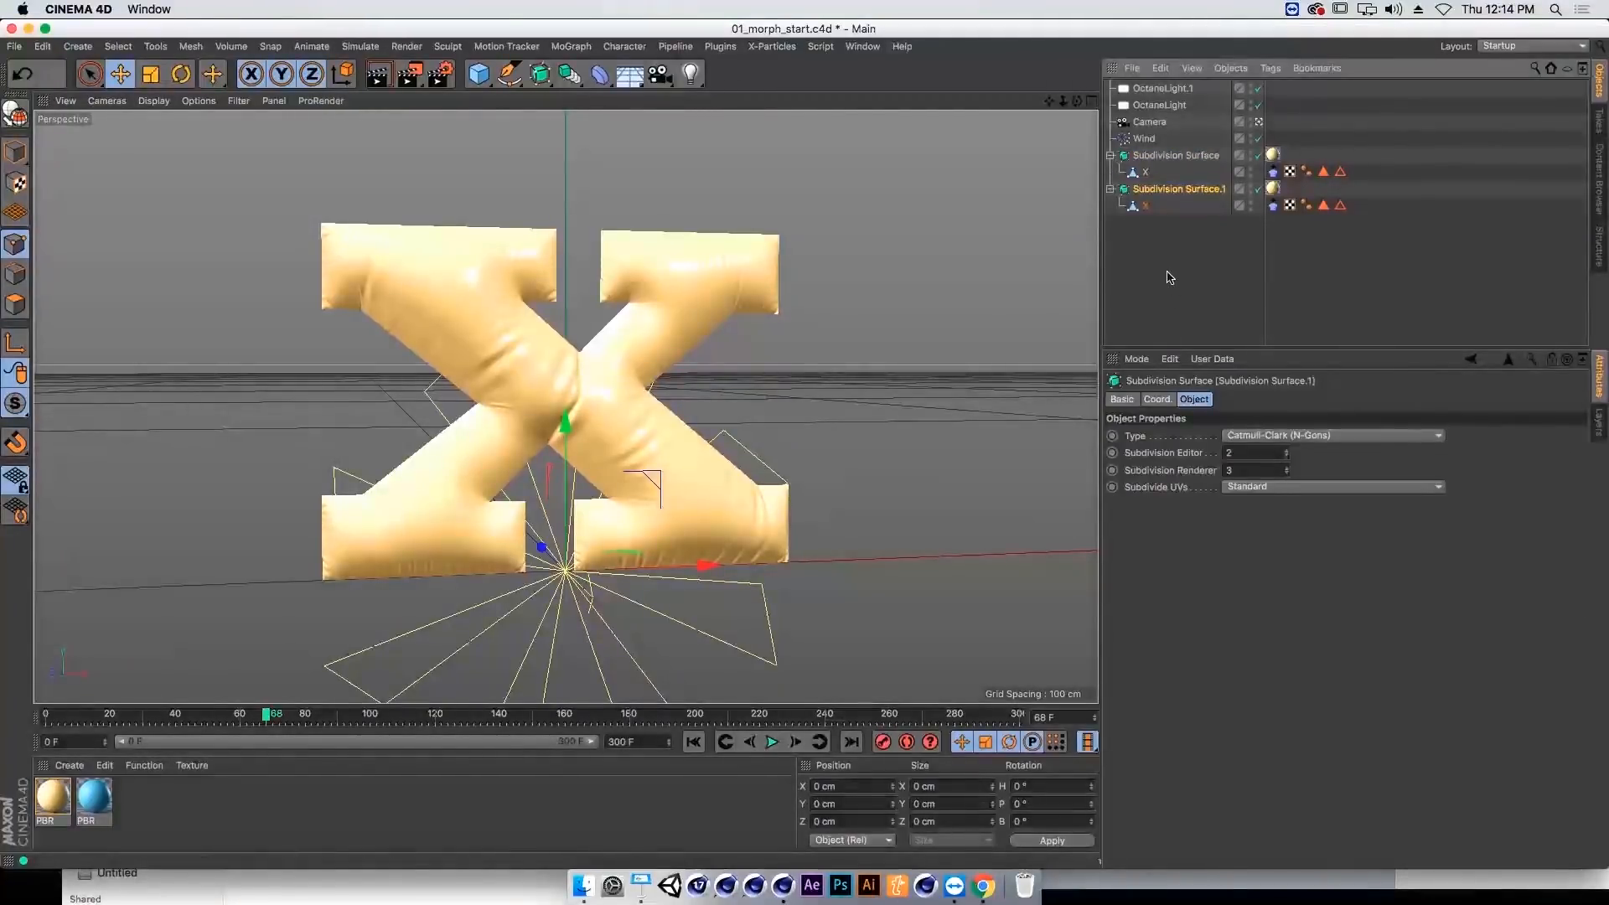
click(1146, 206)
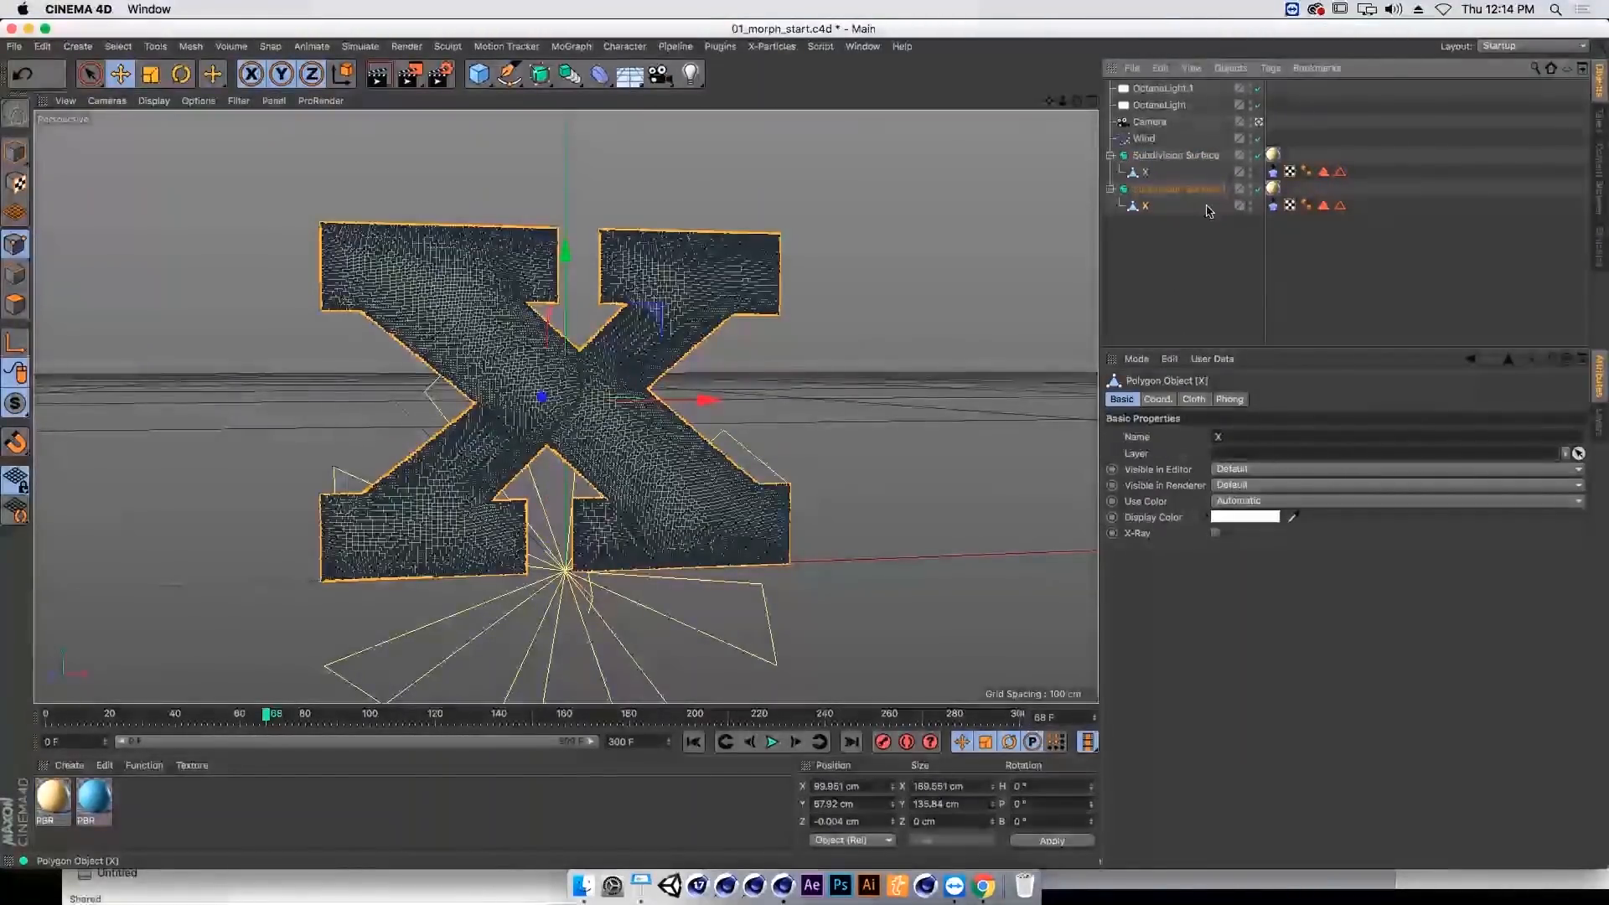
click(15, 153)
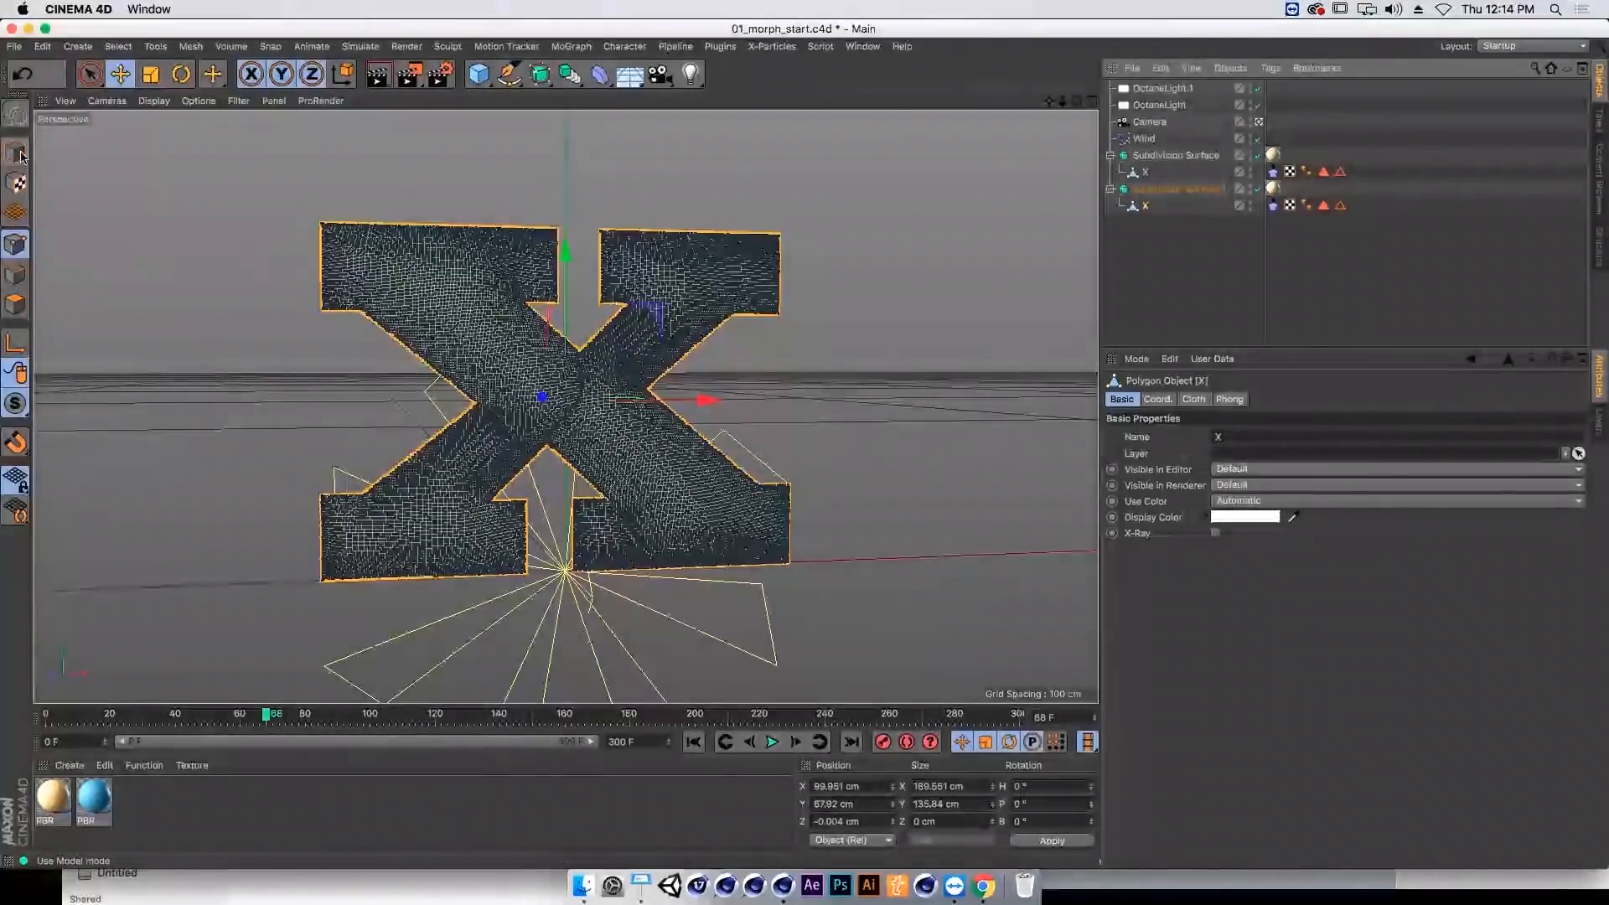
click(1273, 205)
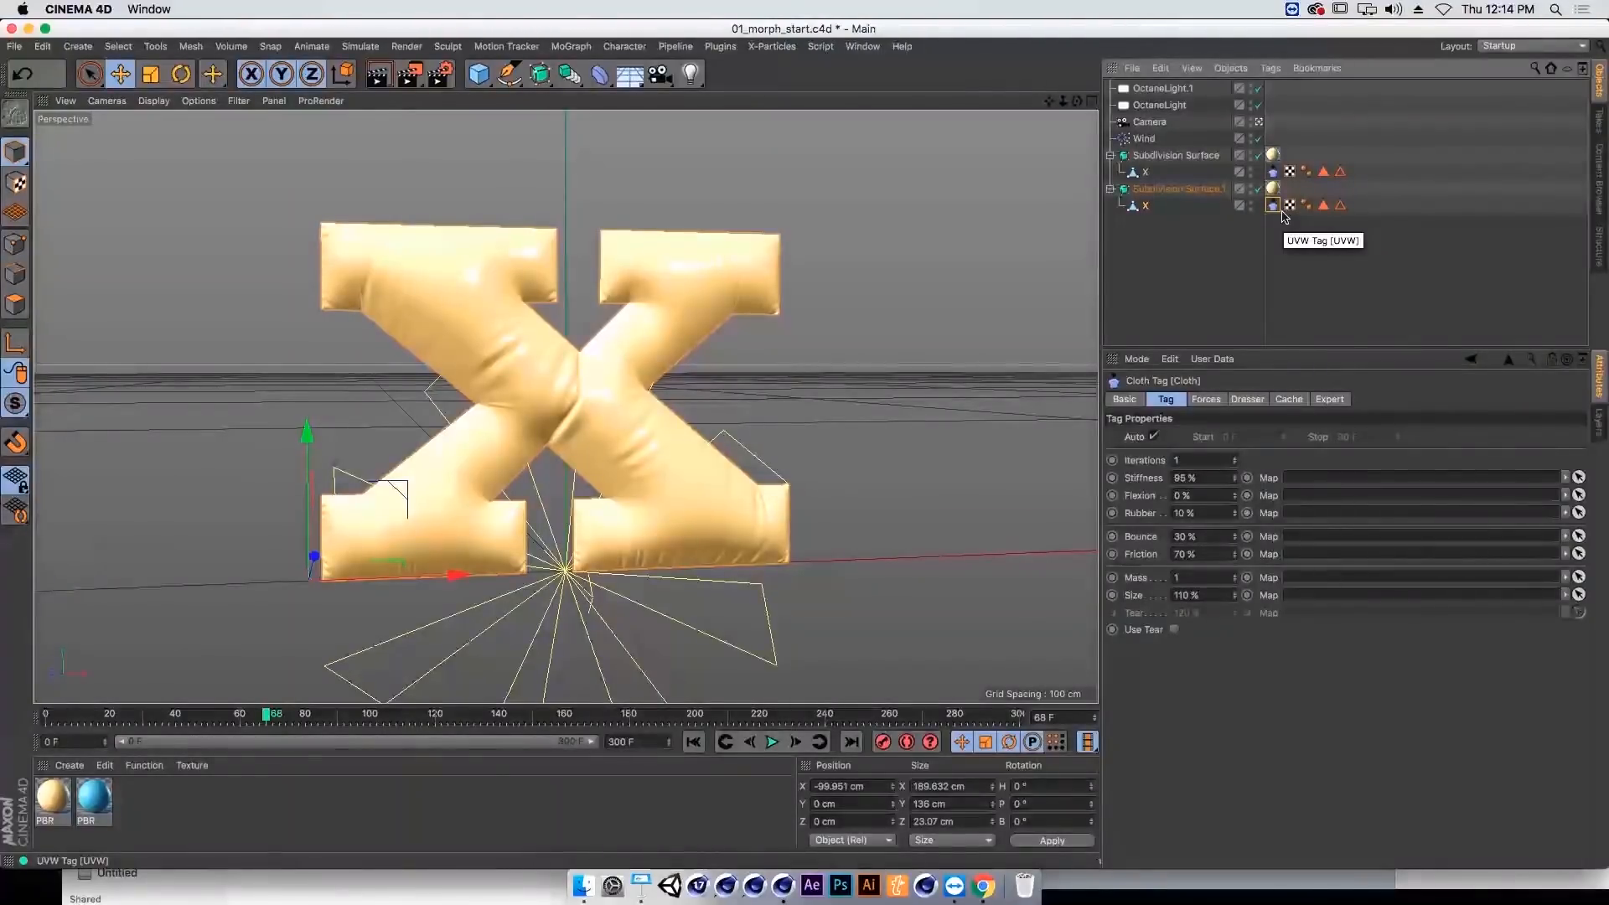
key(Delete)
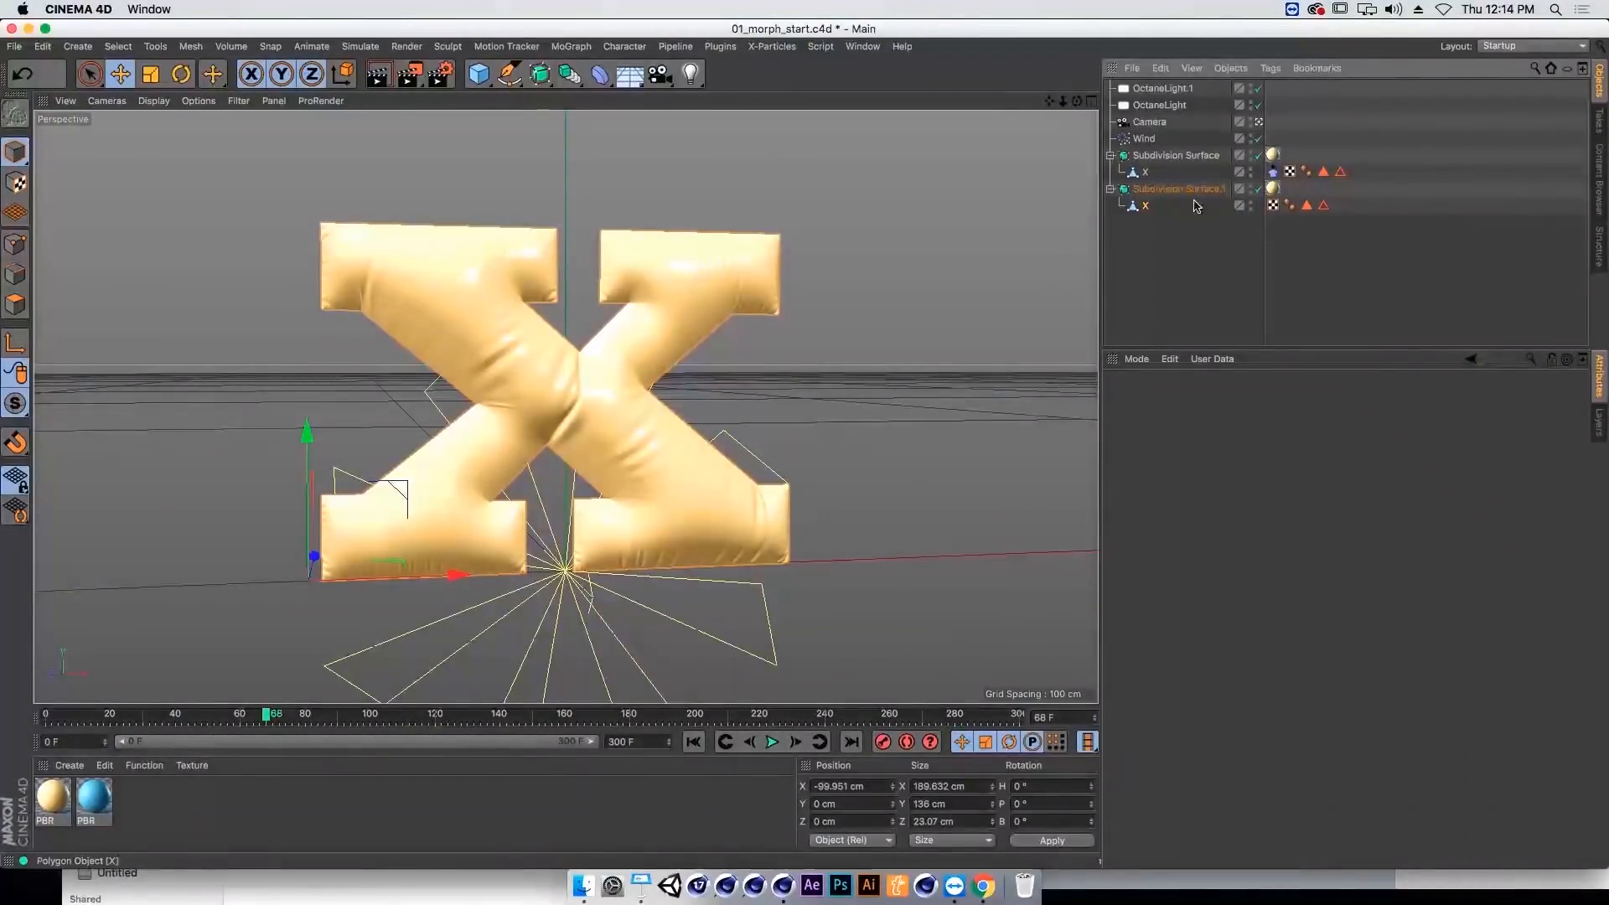
Step: Rename the copied X mesh as Inflated State, and hide its Subdivision Surface with the timeline back at frame 0
double_click(1146, 205)
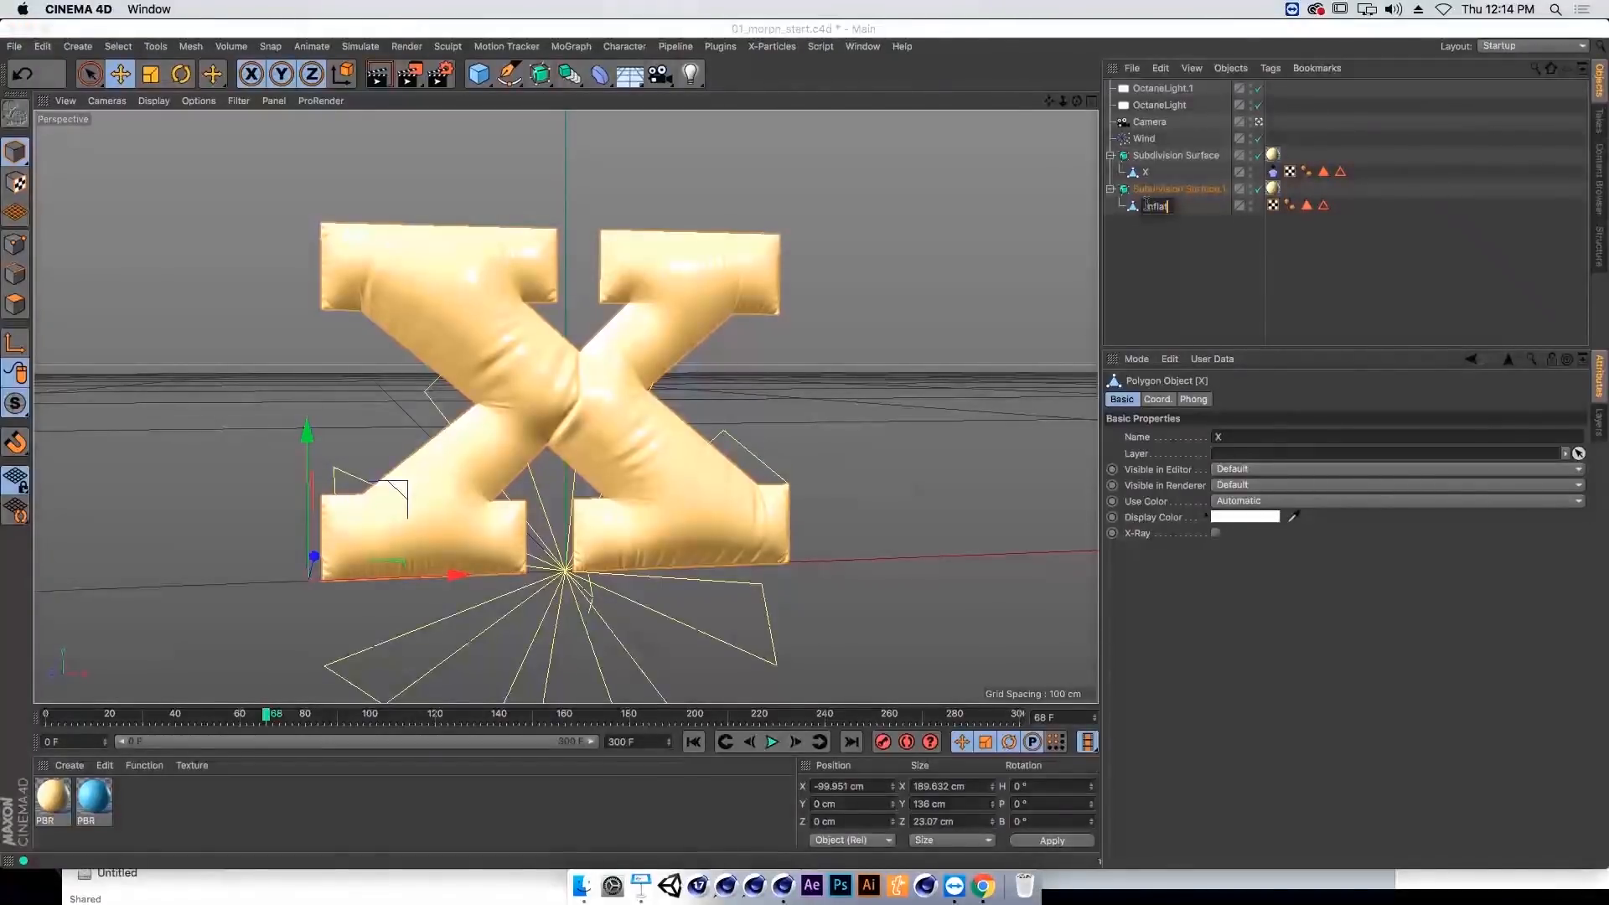
key(Return)
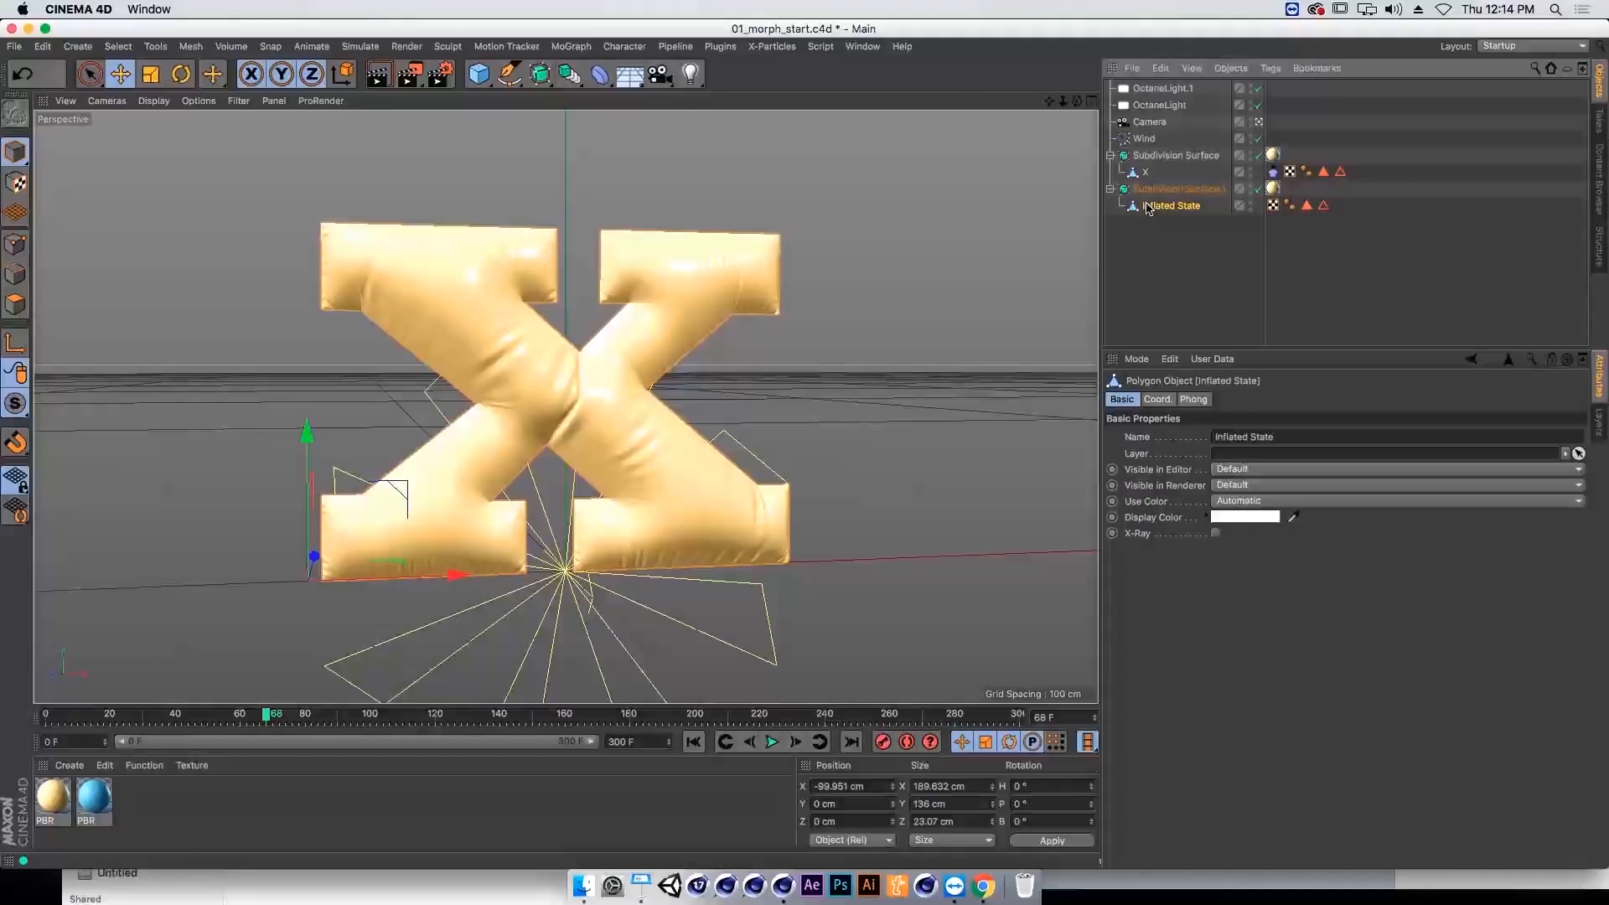
click(1144, 173)
click(692, 743)
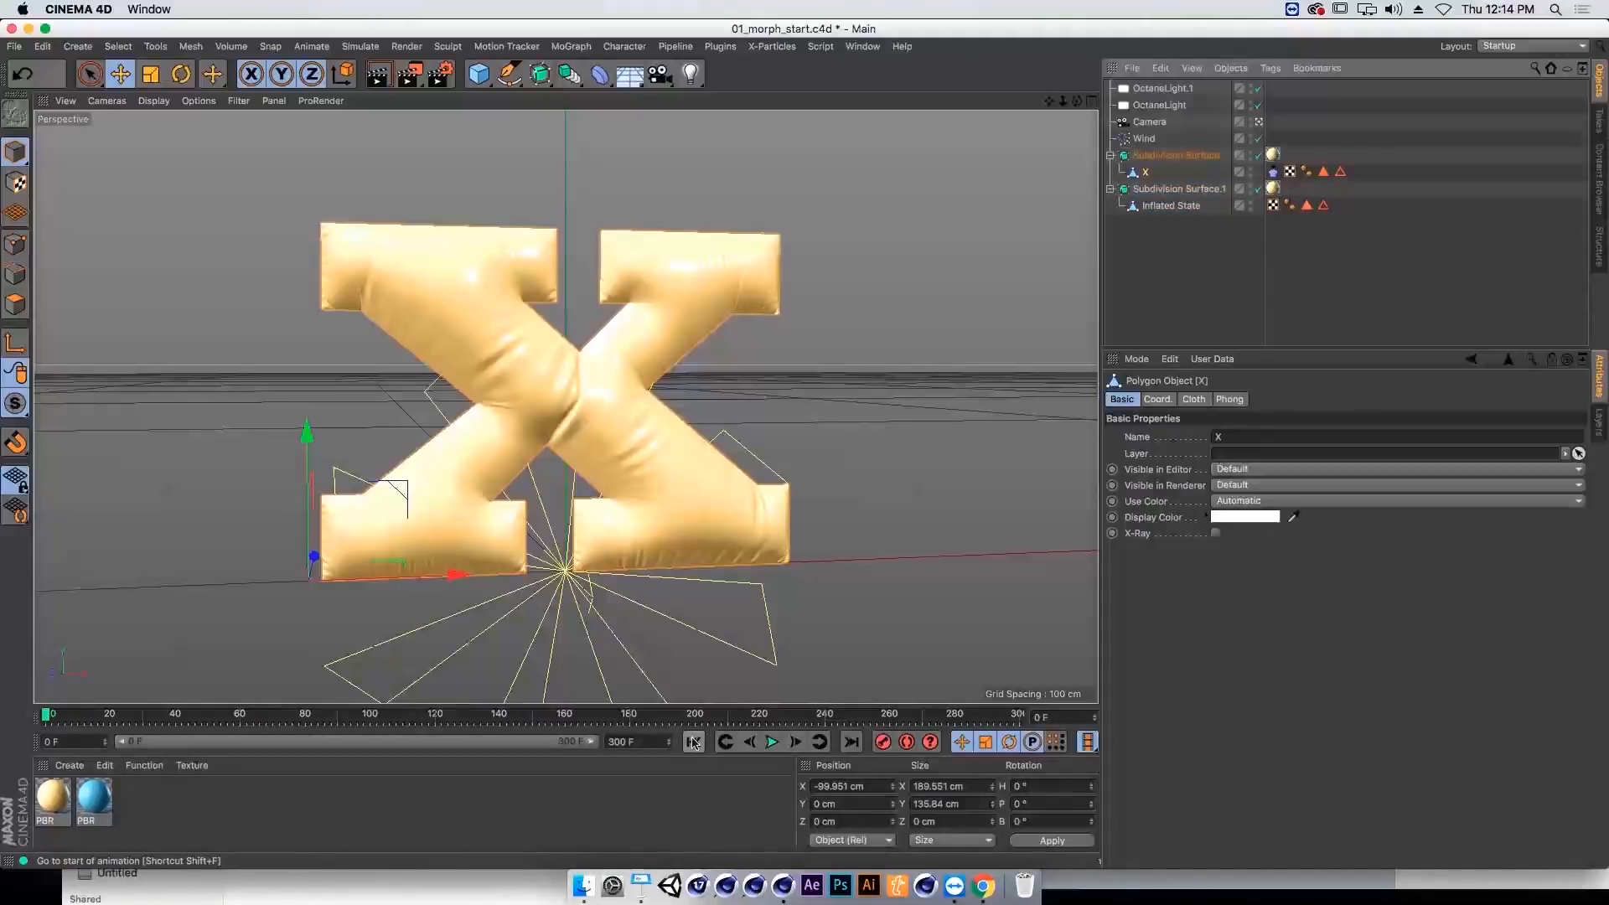
click(1250, 189)
click(1175, 156)
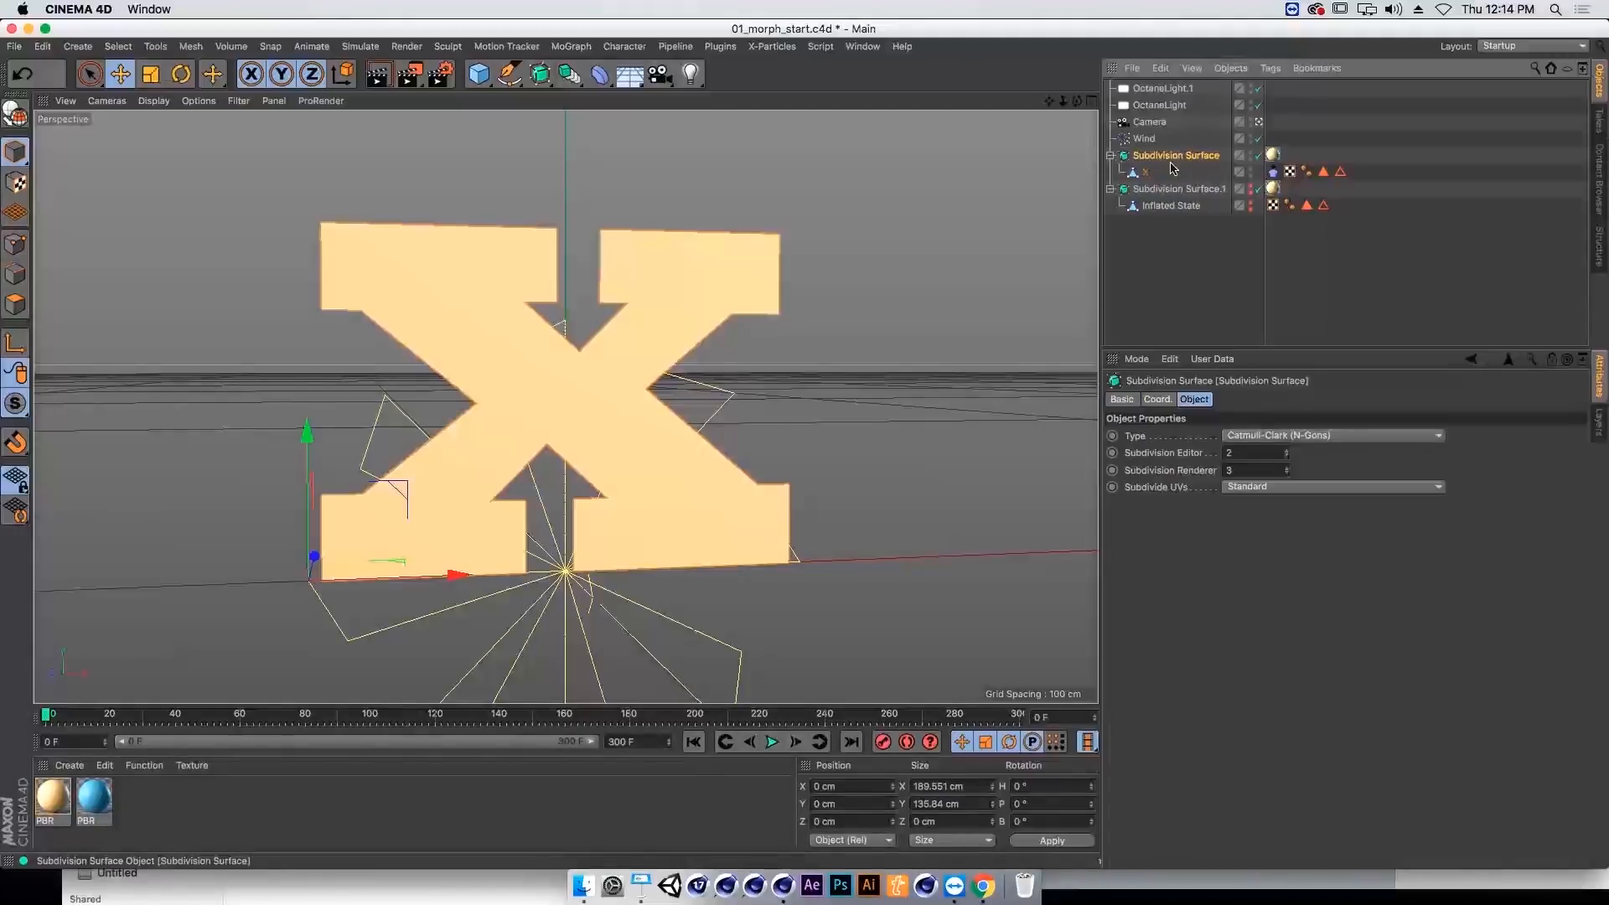
Step: Delete the Cloth tag from the original X mesh and rename the mesh as Flat
click(1147, 173)
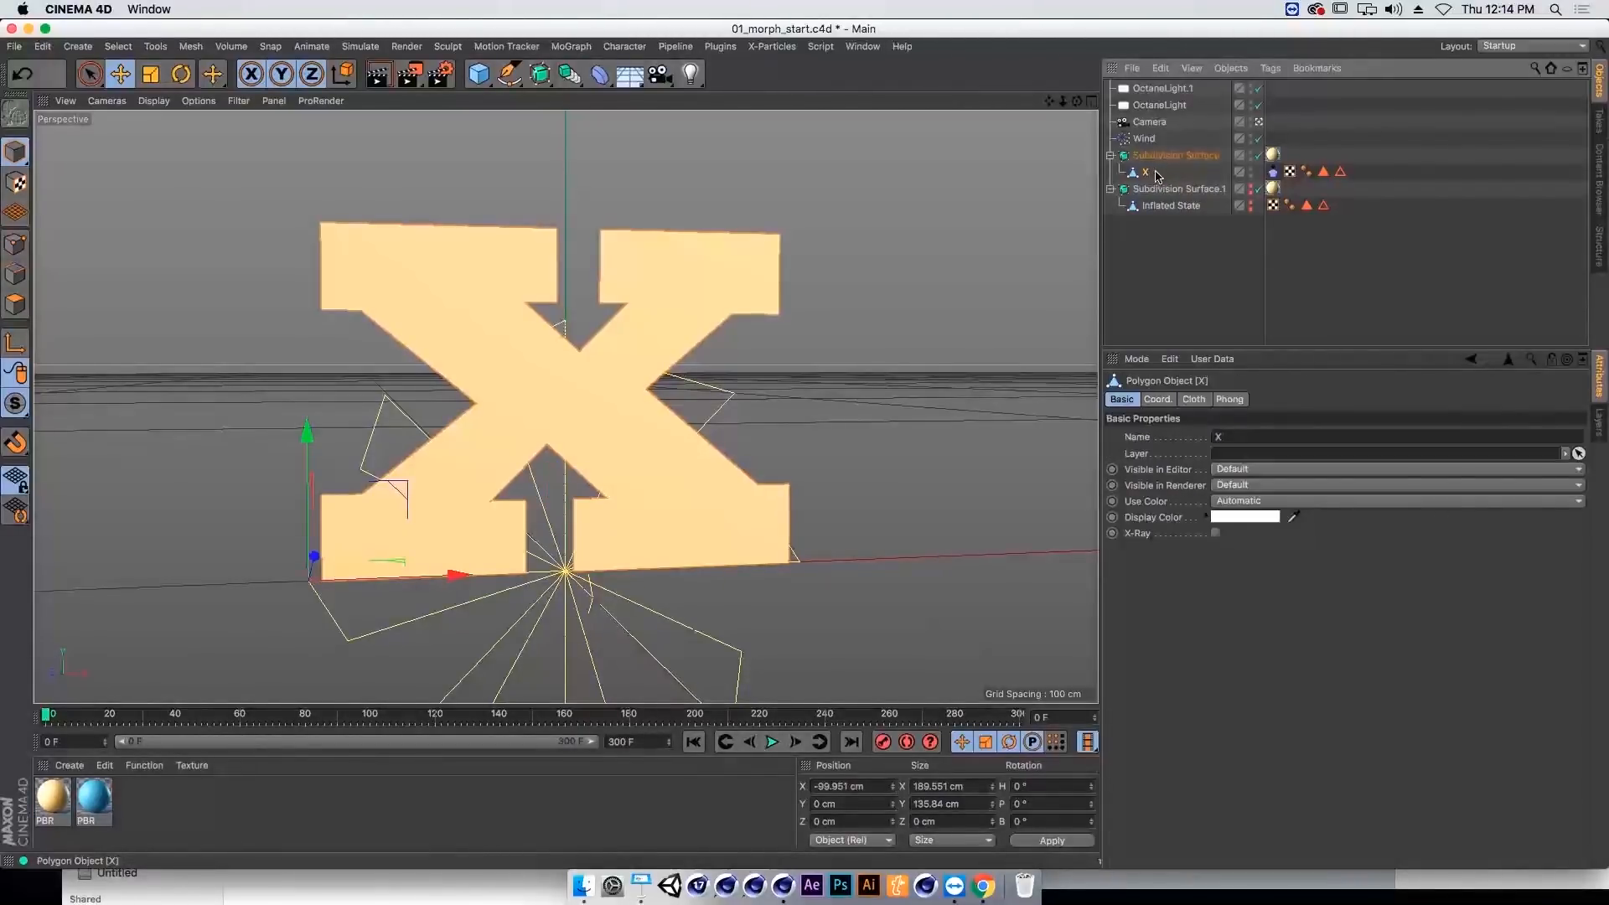
click(1272, 174)
key(Delete)
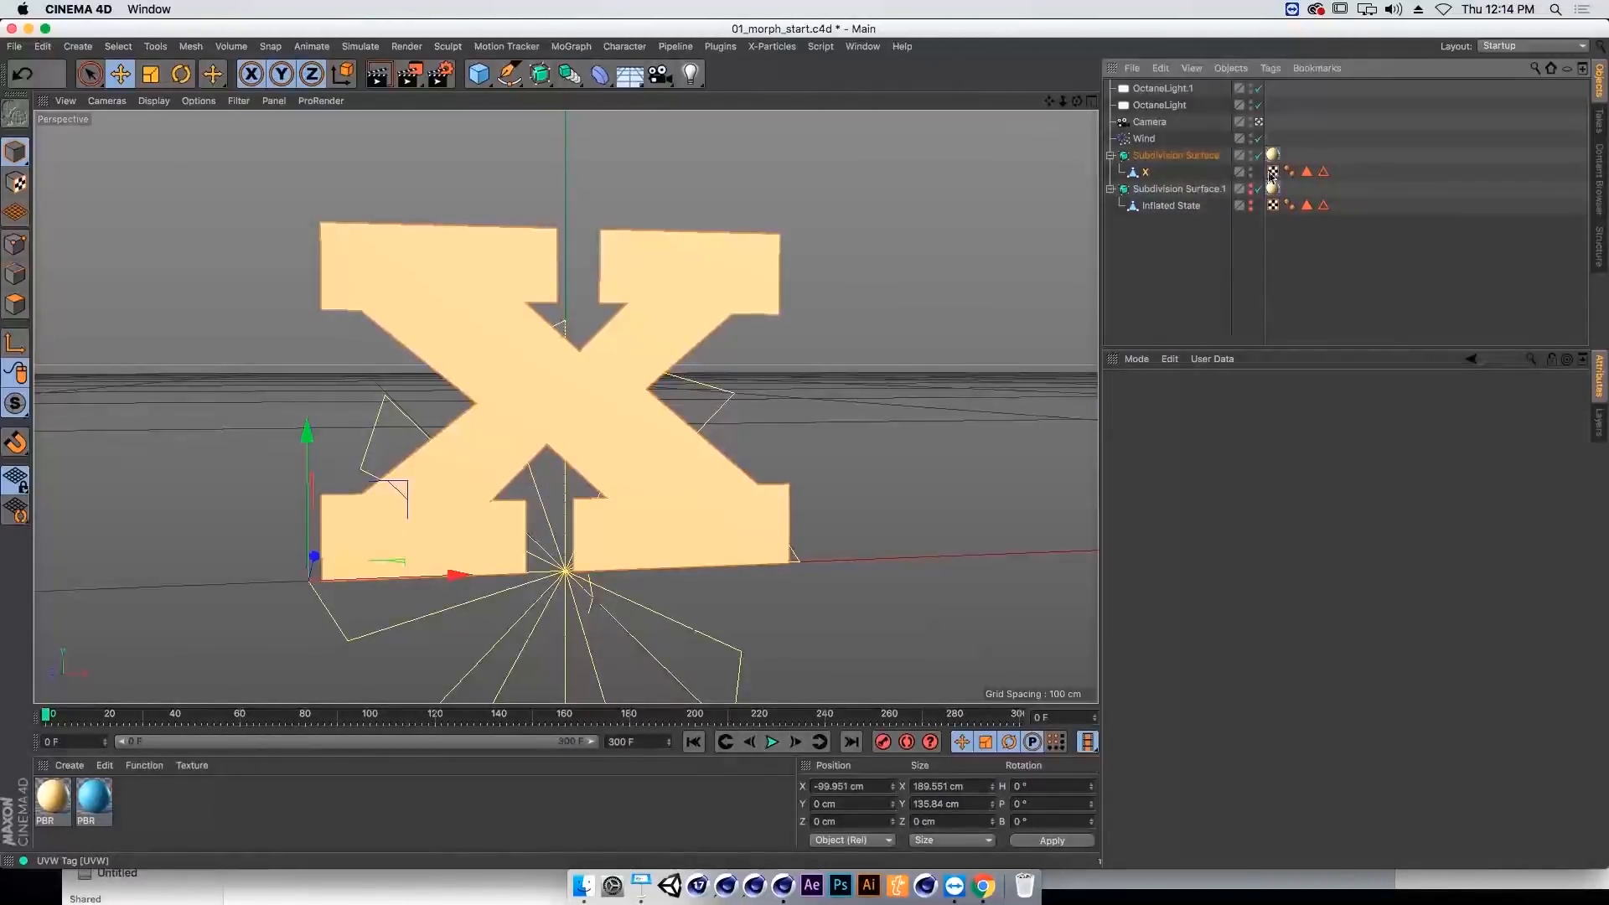
double_click(1147, 174)
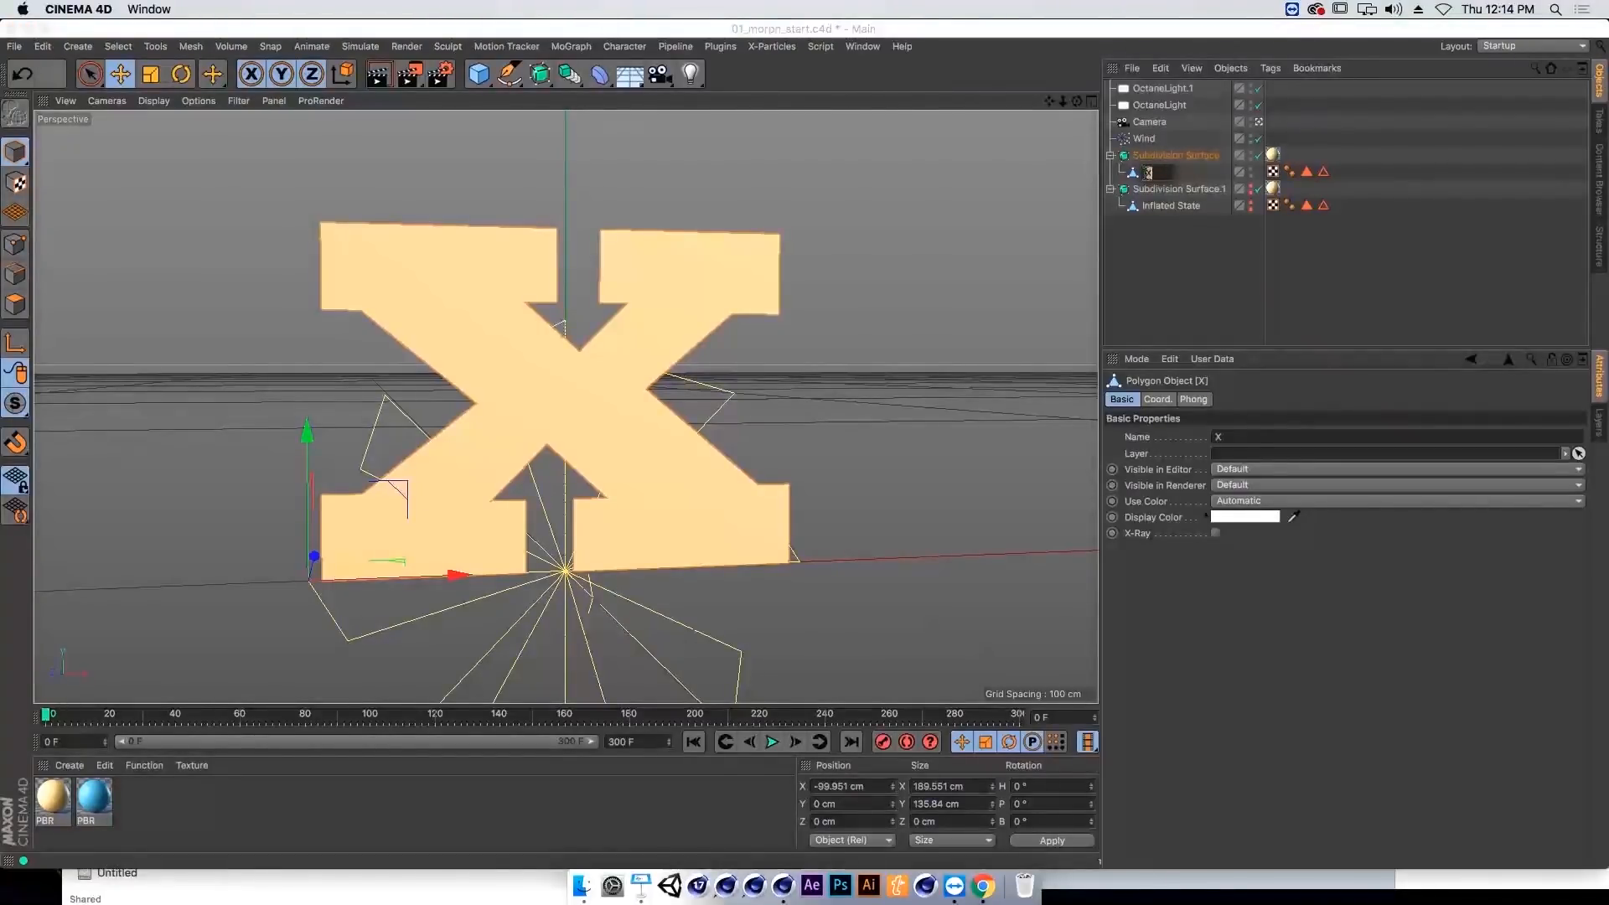
text(Fla)
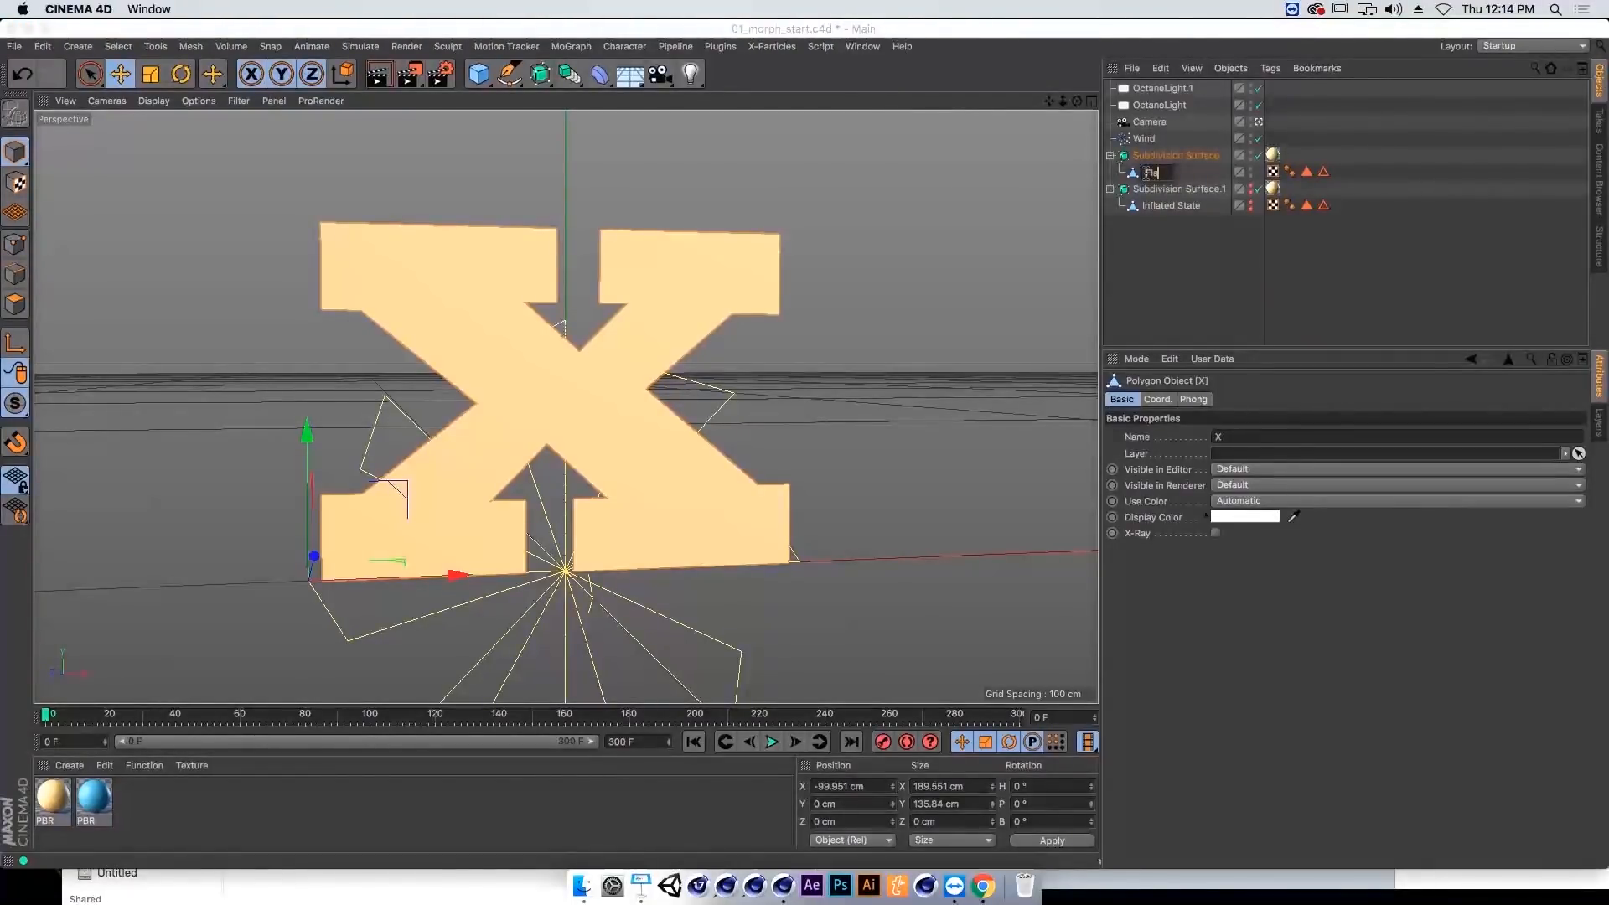
text(t)
key(Return)
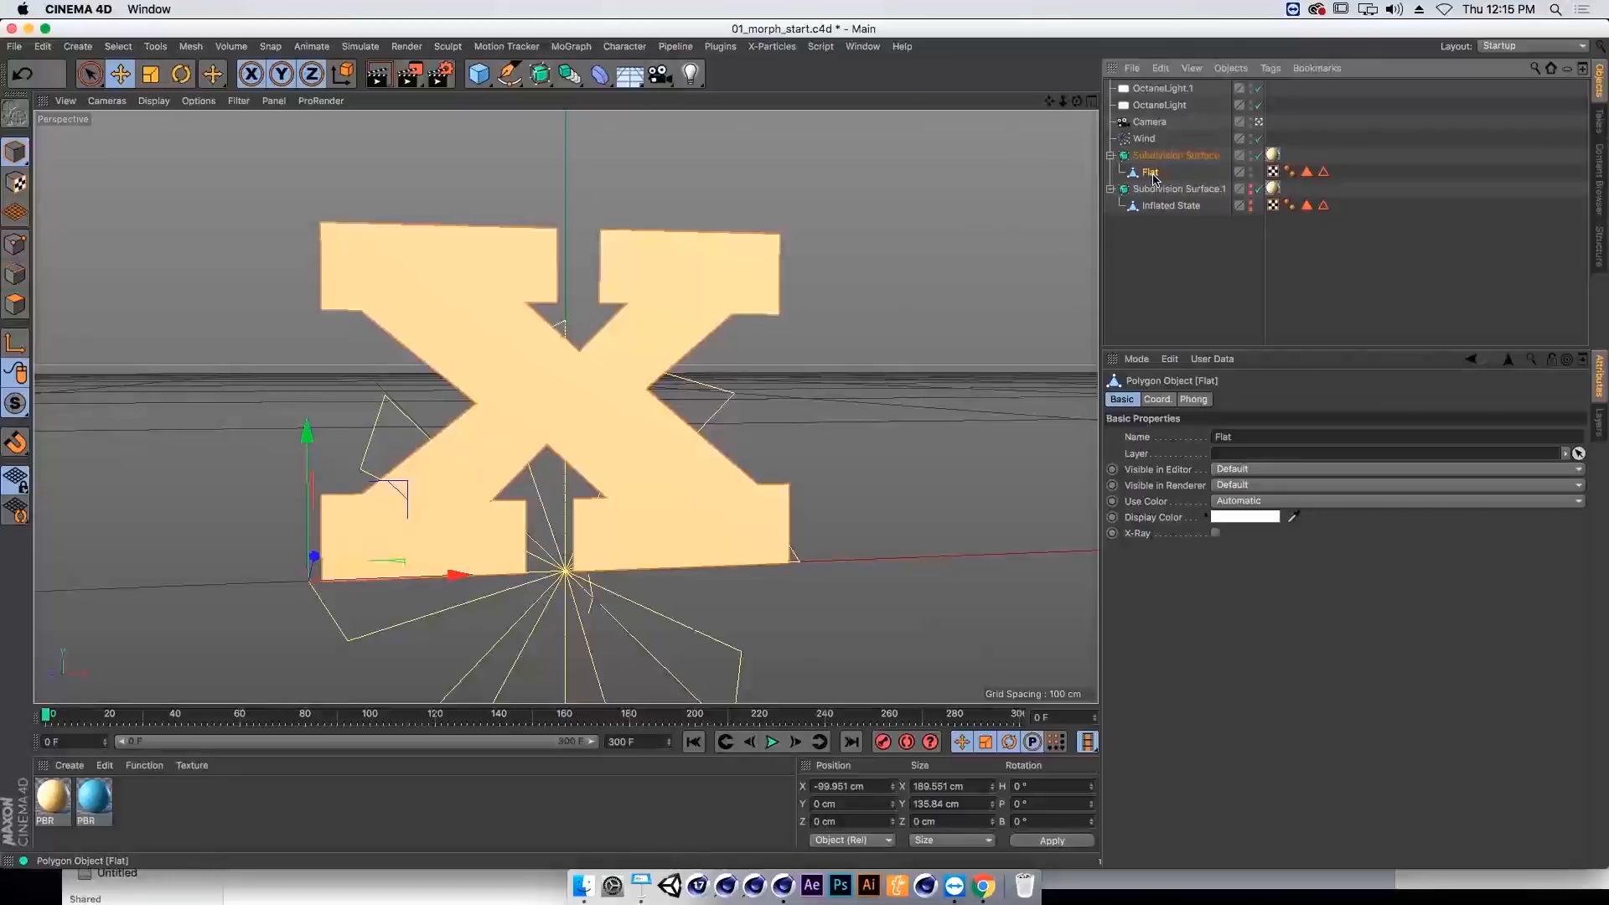
Step: Add a Pose Morph tag to the Flat mesh and enable Points mixing
click(624, 46)
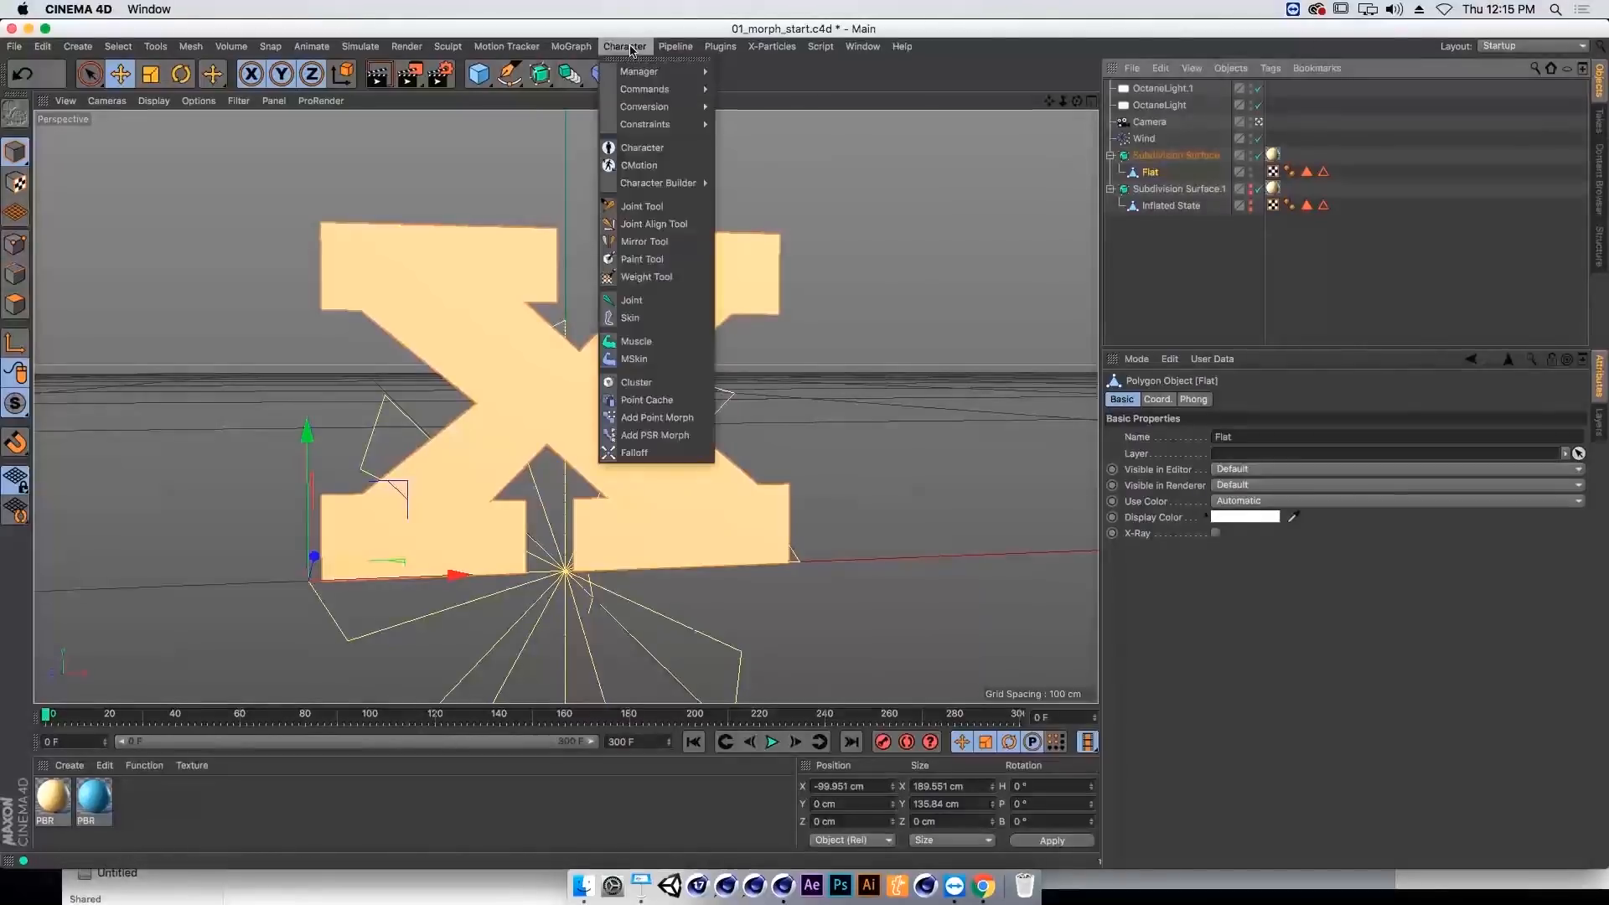
click(1139, 173)
right_click(1141, 173)
mouse_move(1307, 130)
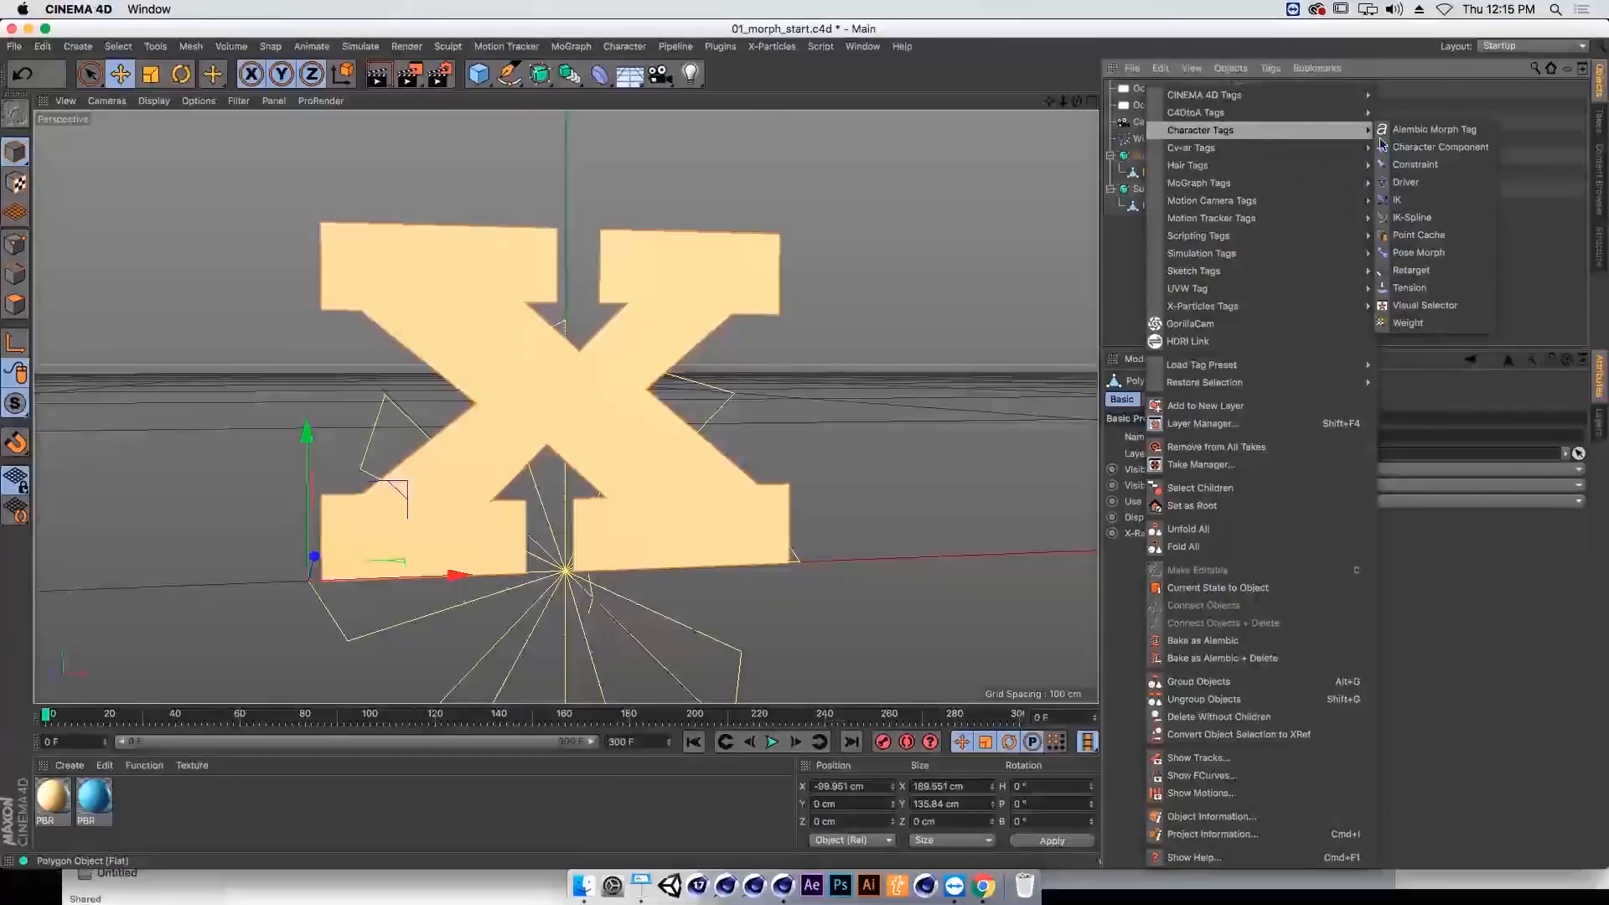
click(1417, 252)
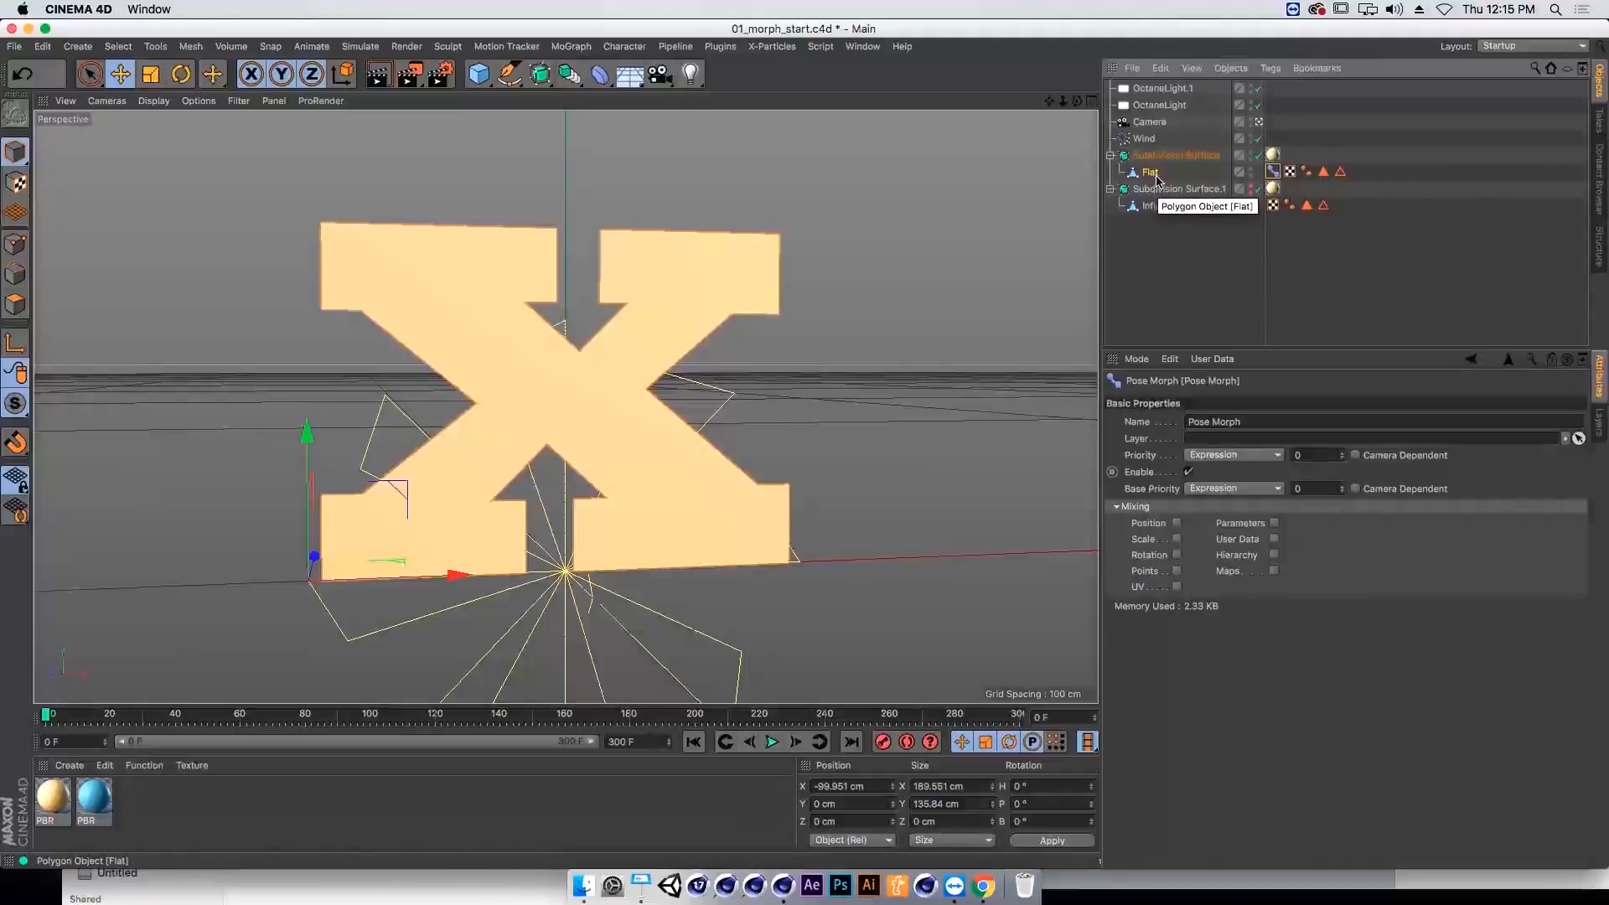
click(1176, 571)
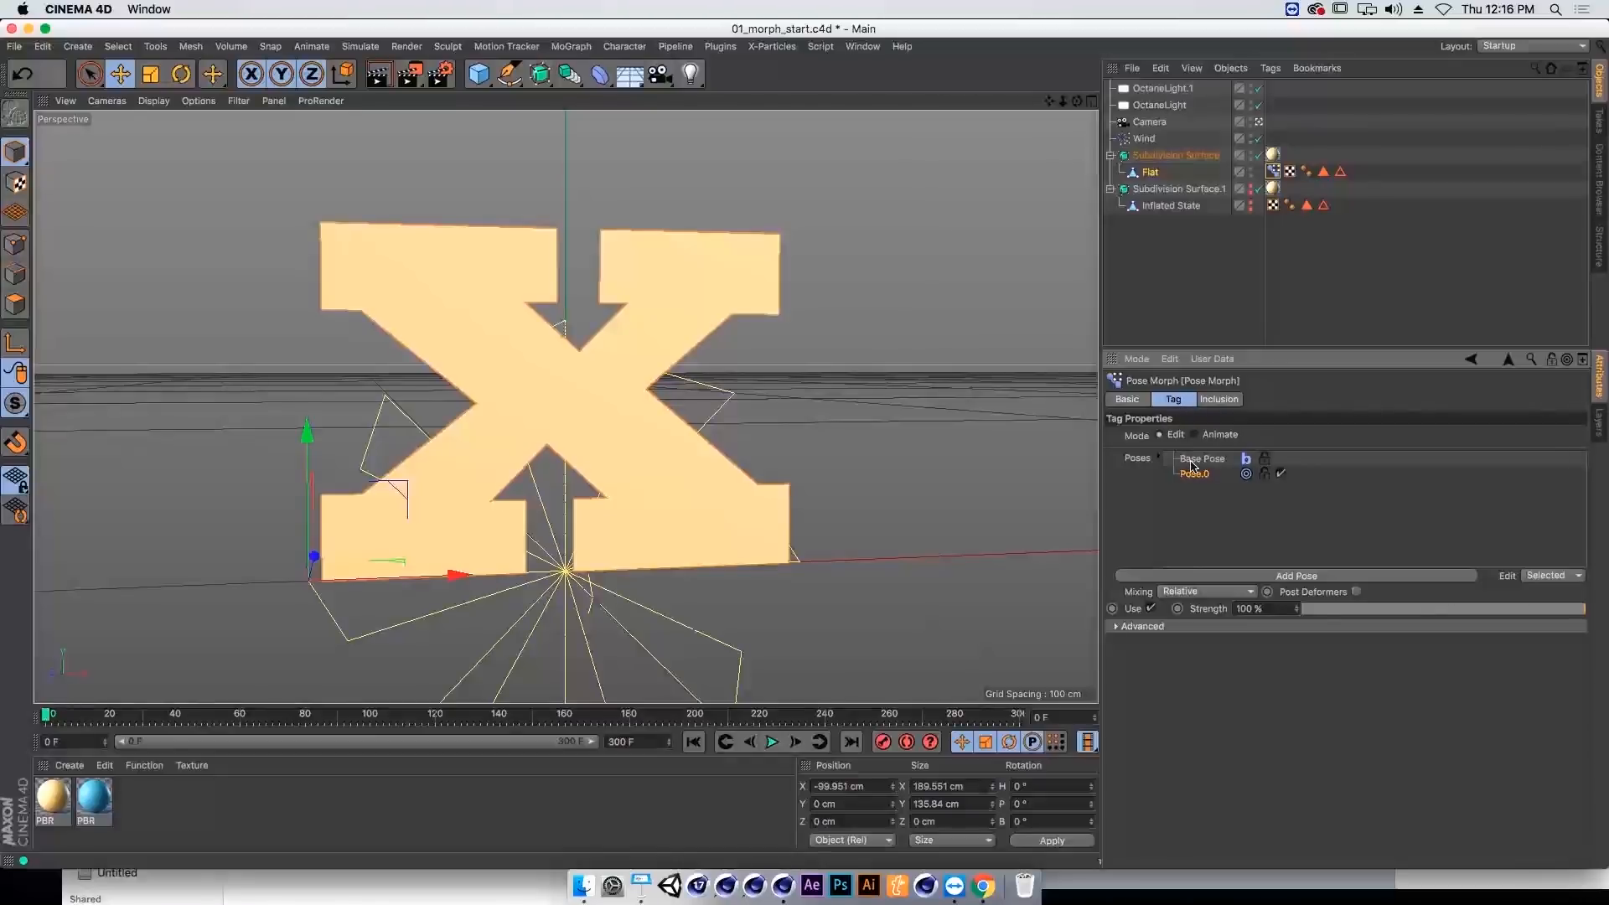
Step: Rename the pose below Base Pose in the Pose Morph tag as Inflated
click(1192, 459)
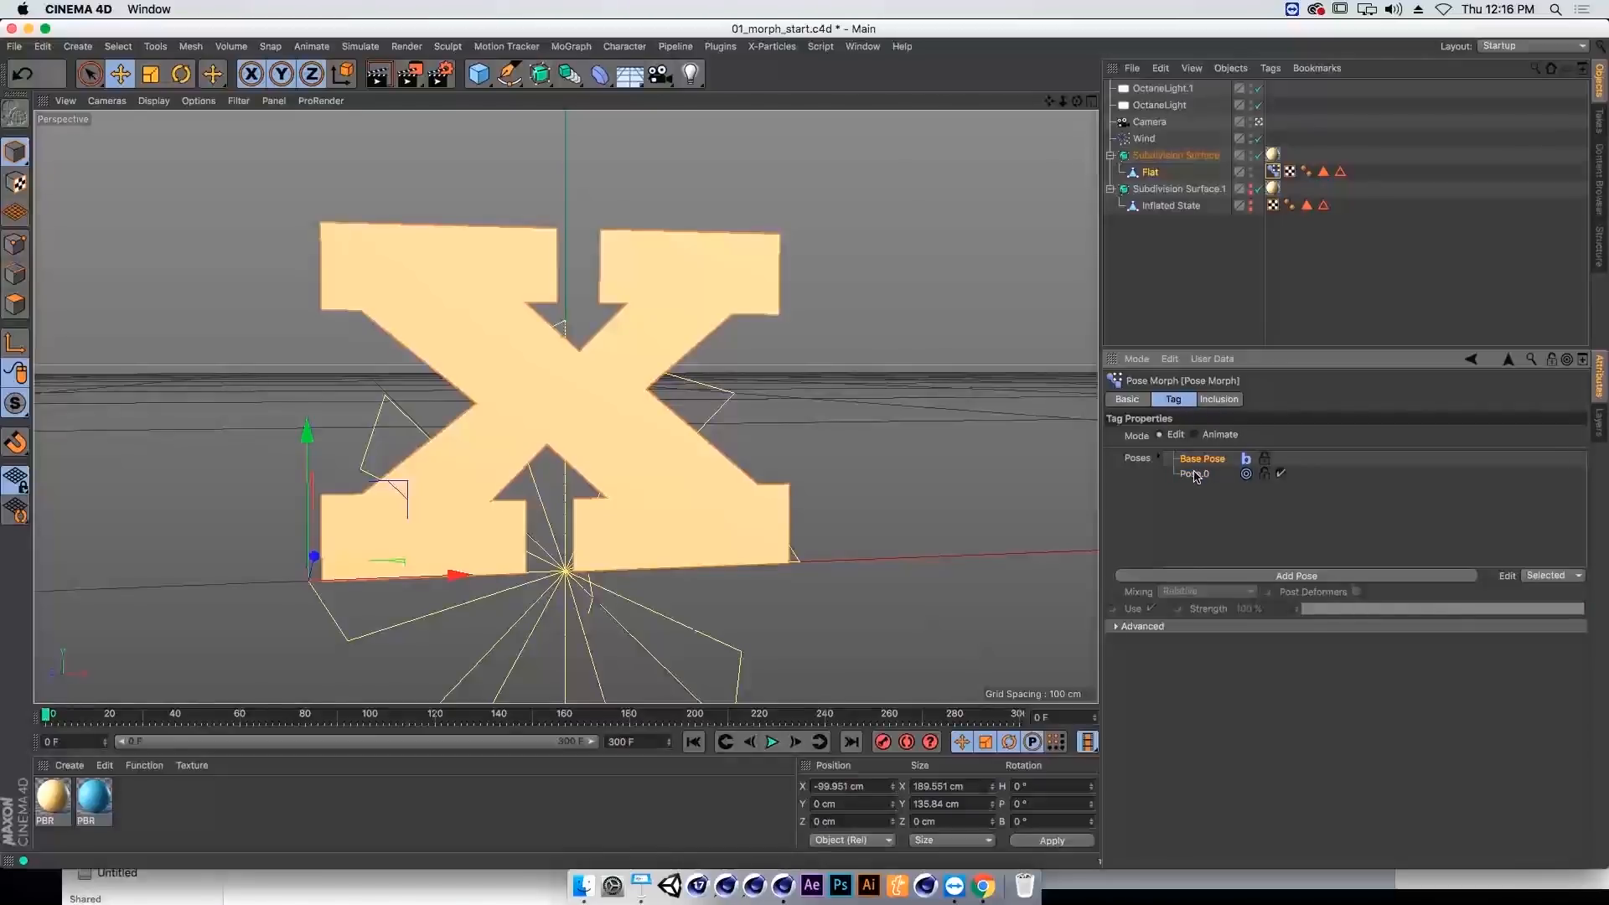
click(1196, 475)
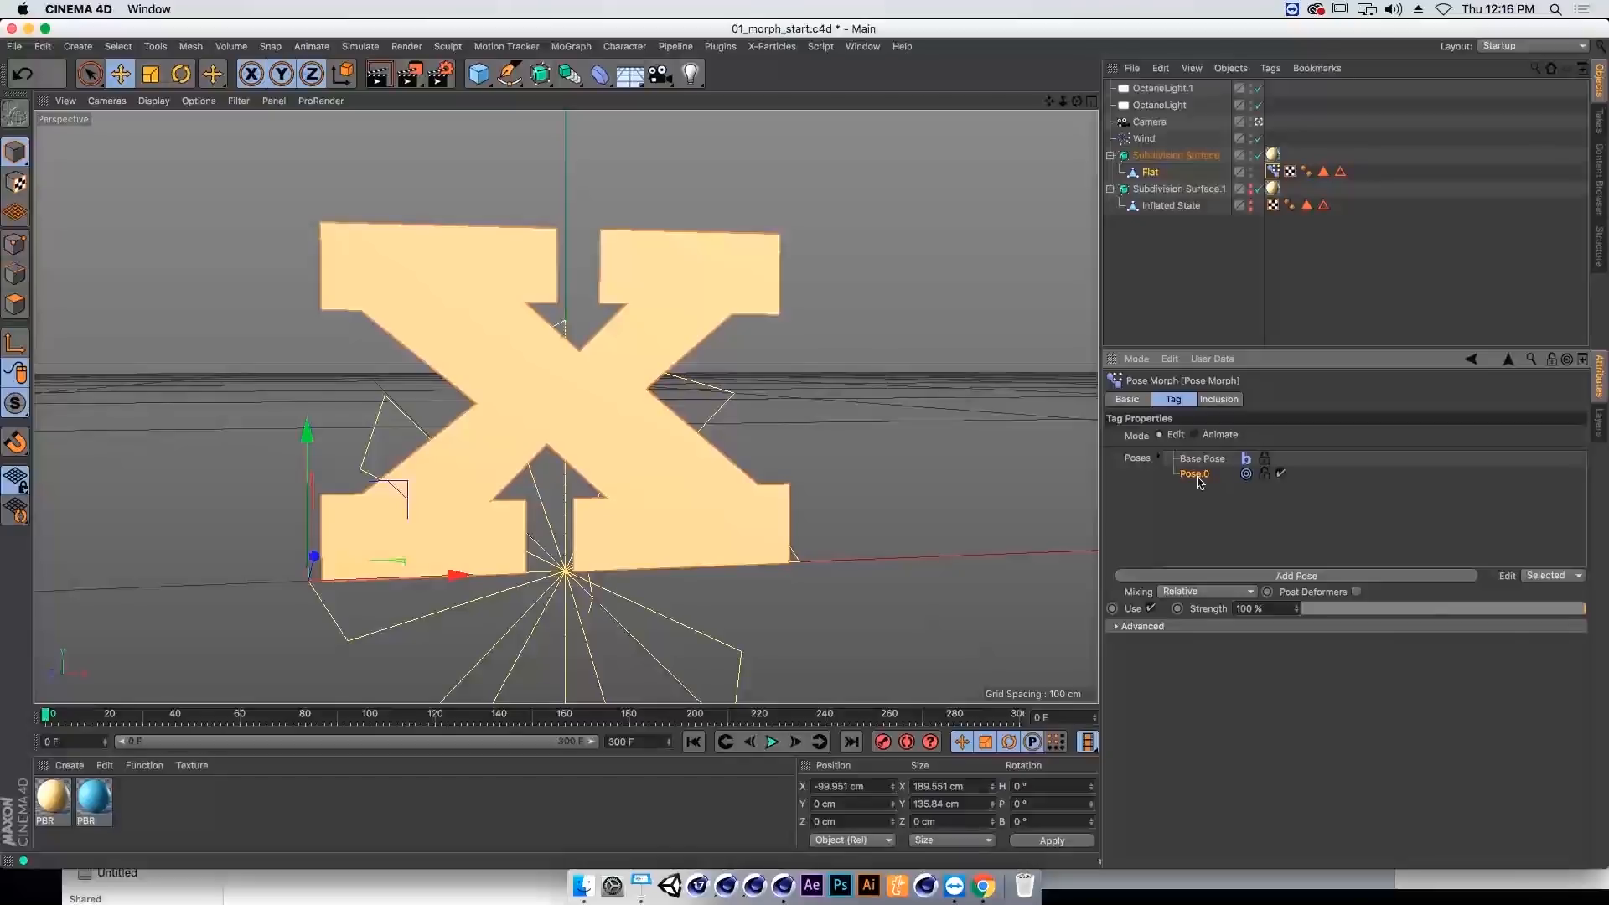
double_click(1198, 477)
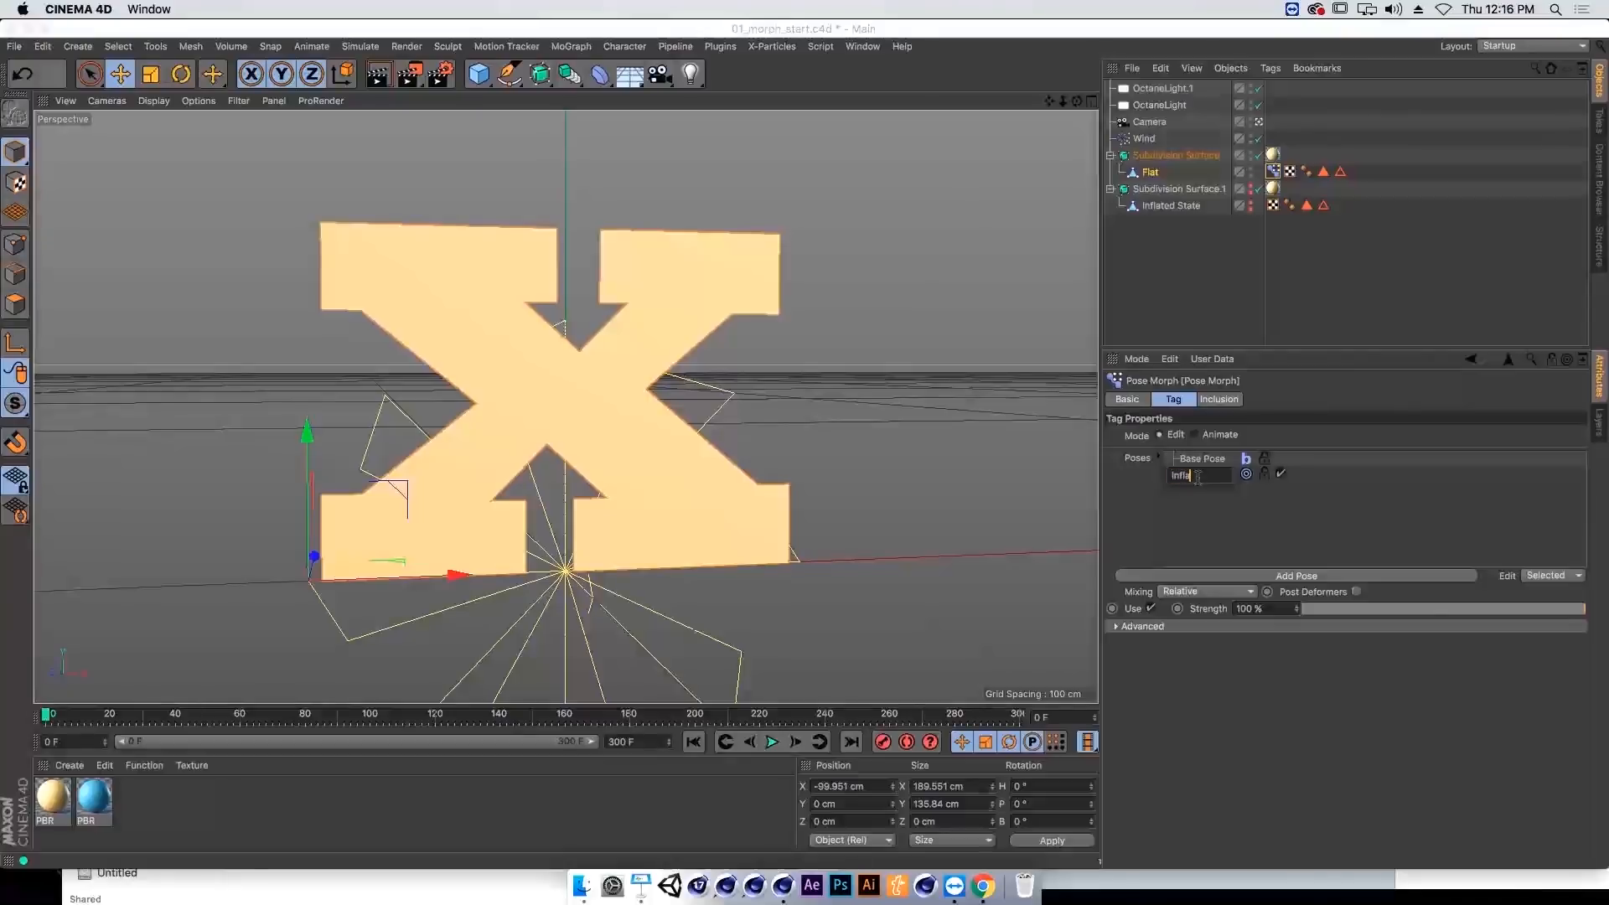
key(Return)
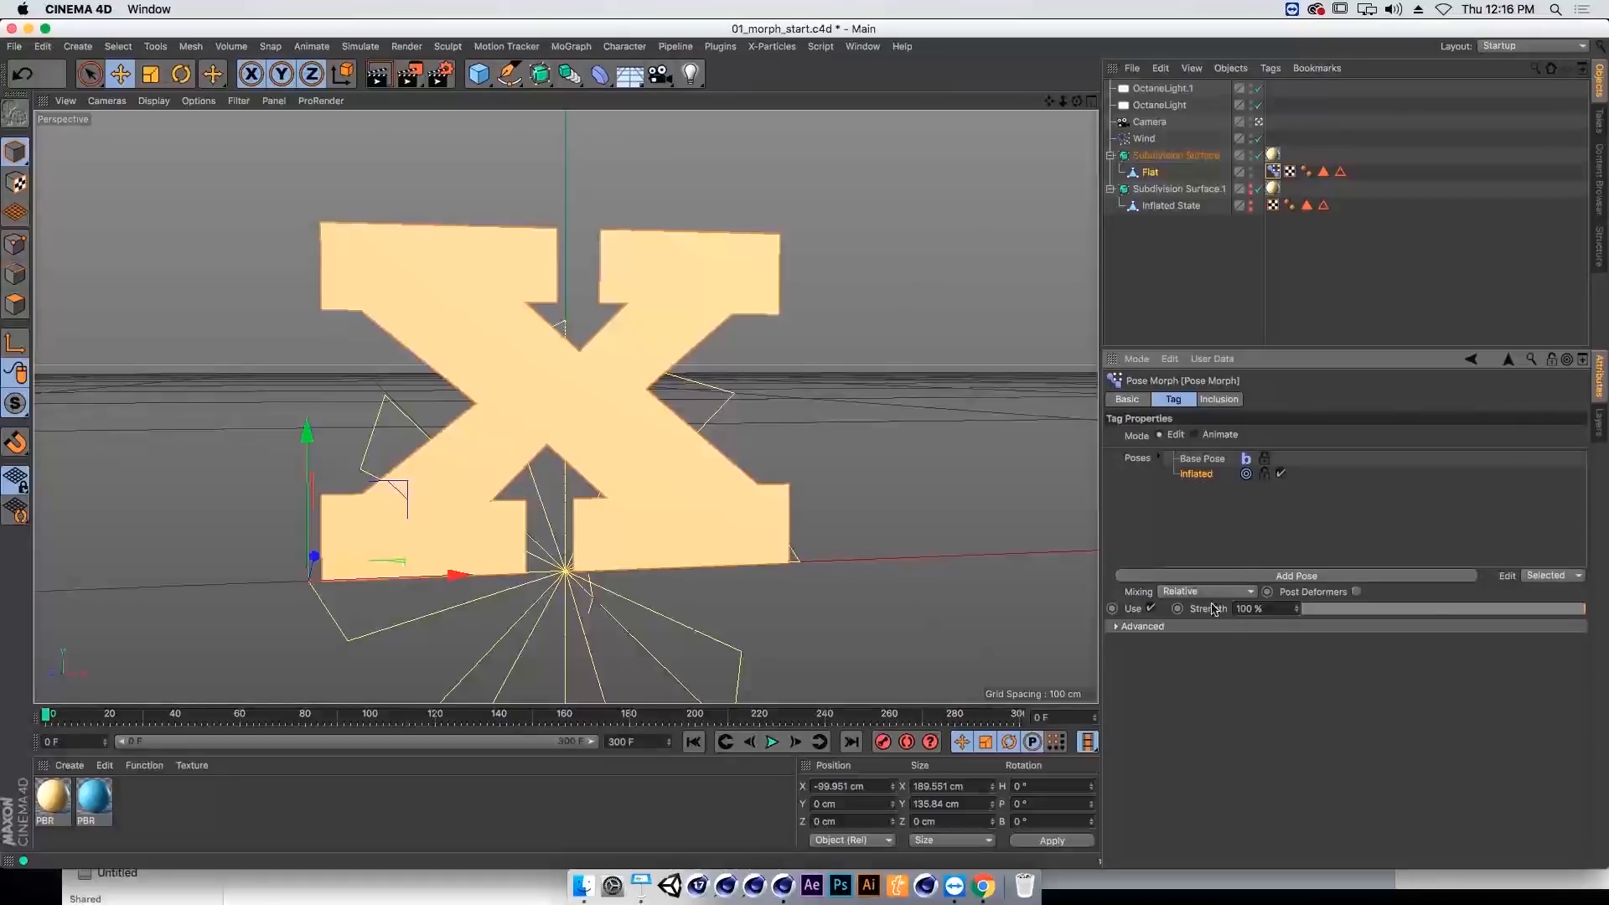
Step: Assign the Inflated State mesh as the advanced target of the Inflated pose
click(1188, 630)
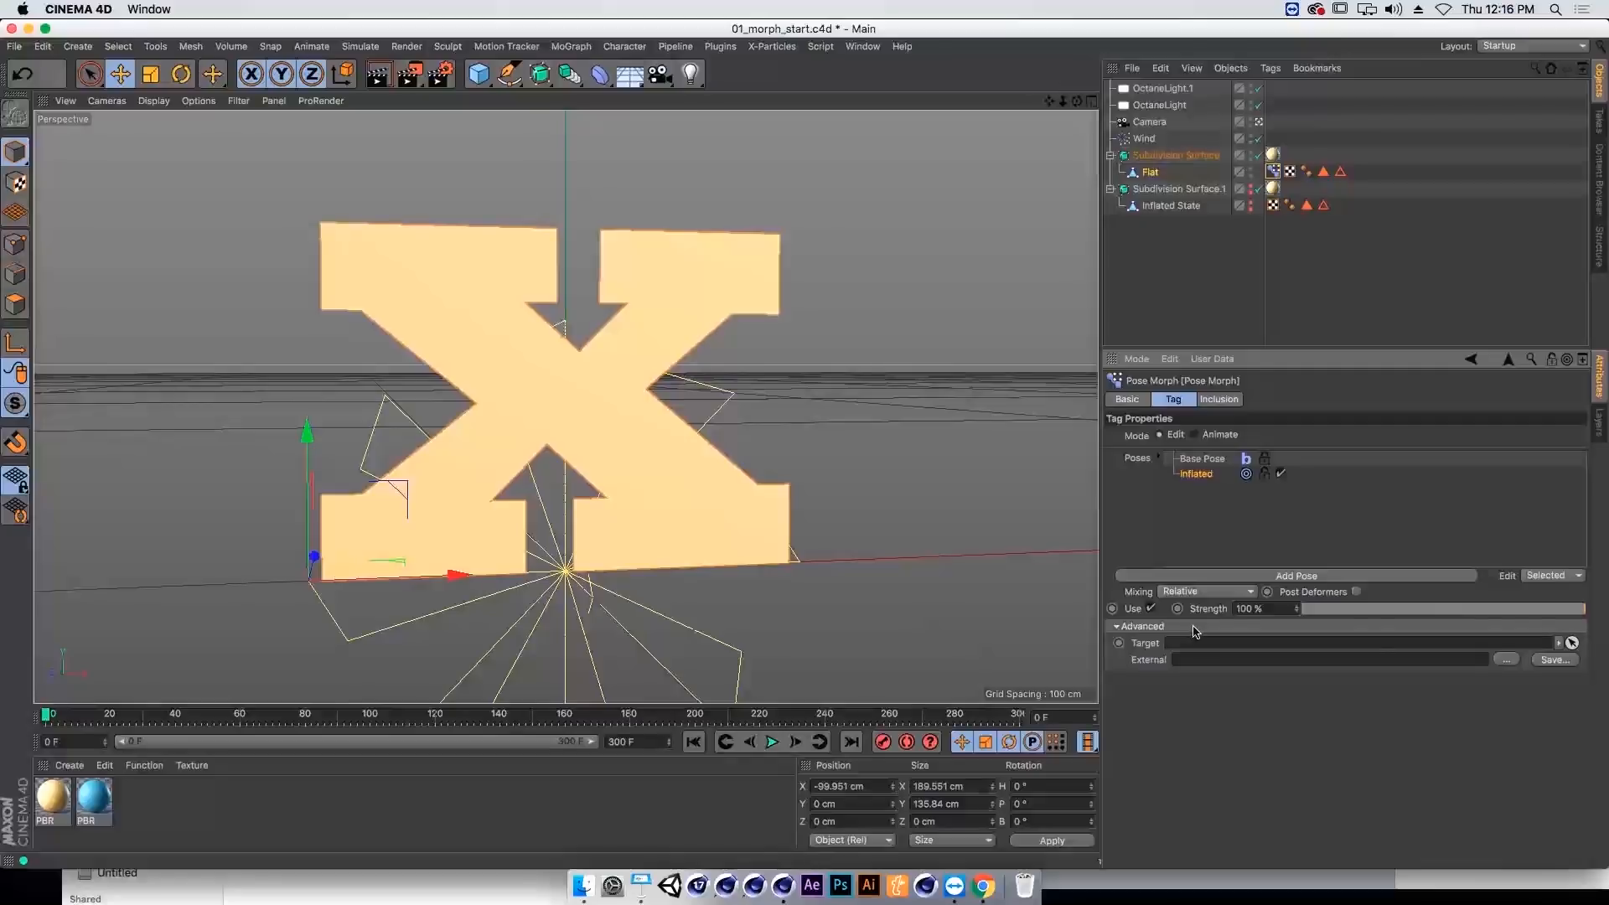
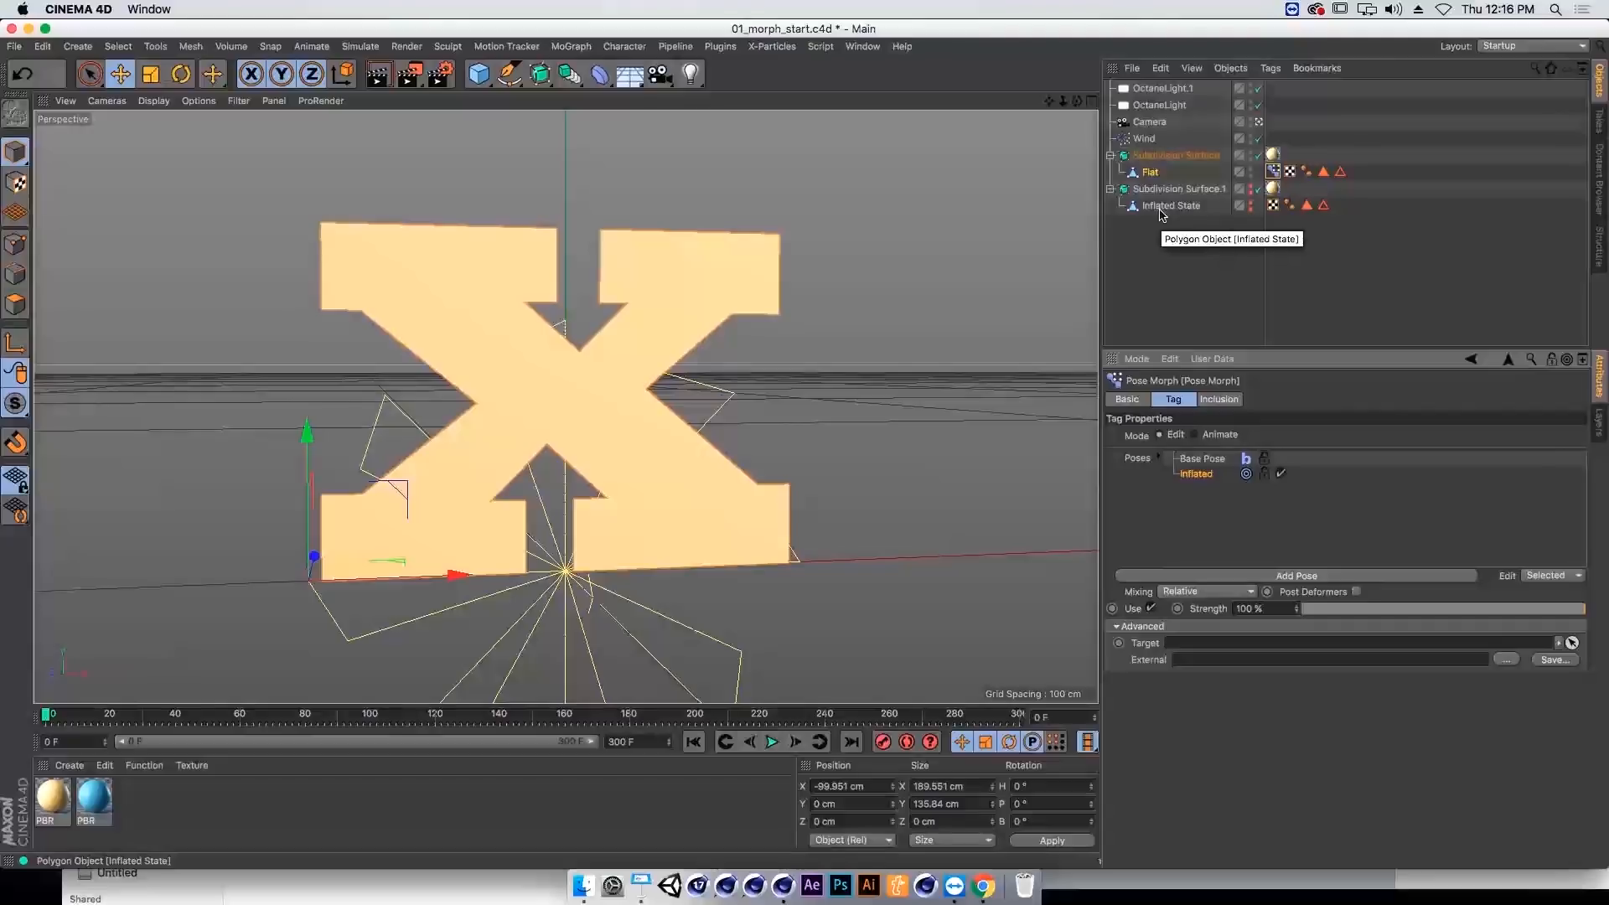
drag(1161, 214, 1209, 404)
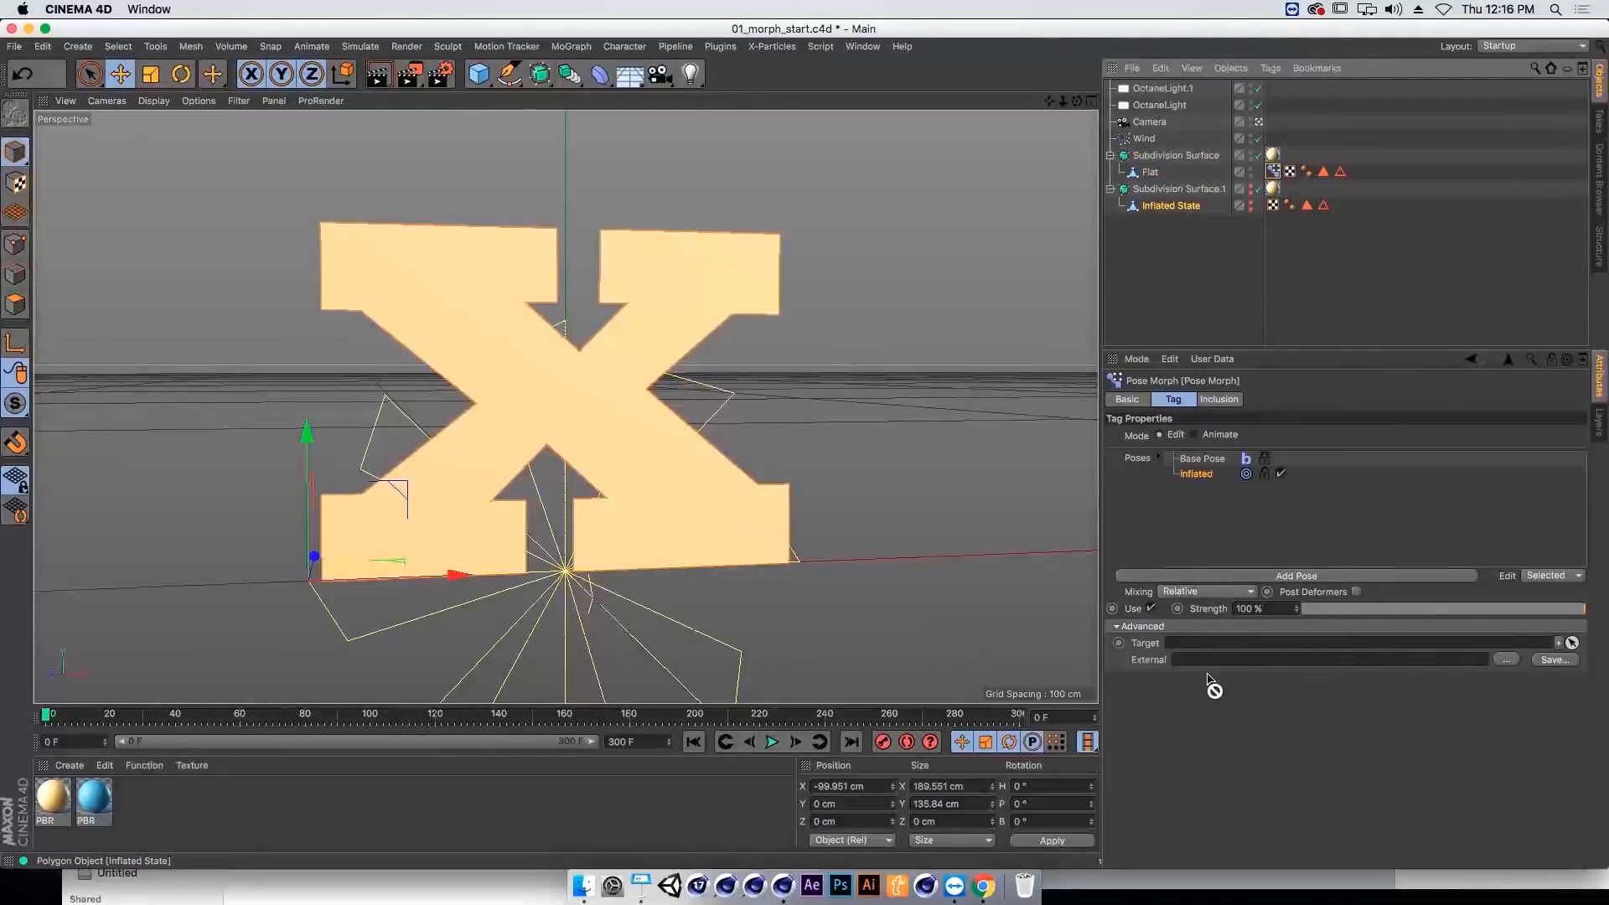
drag(1209, 683, 1221, 643)
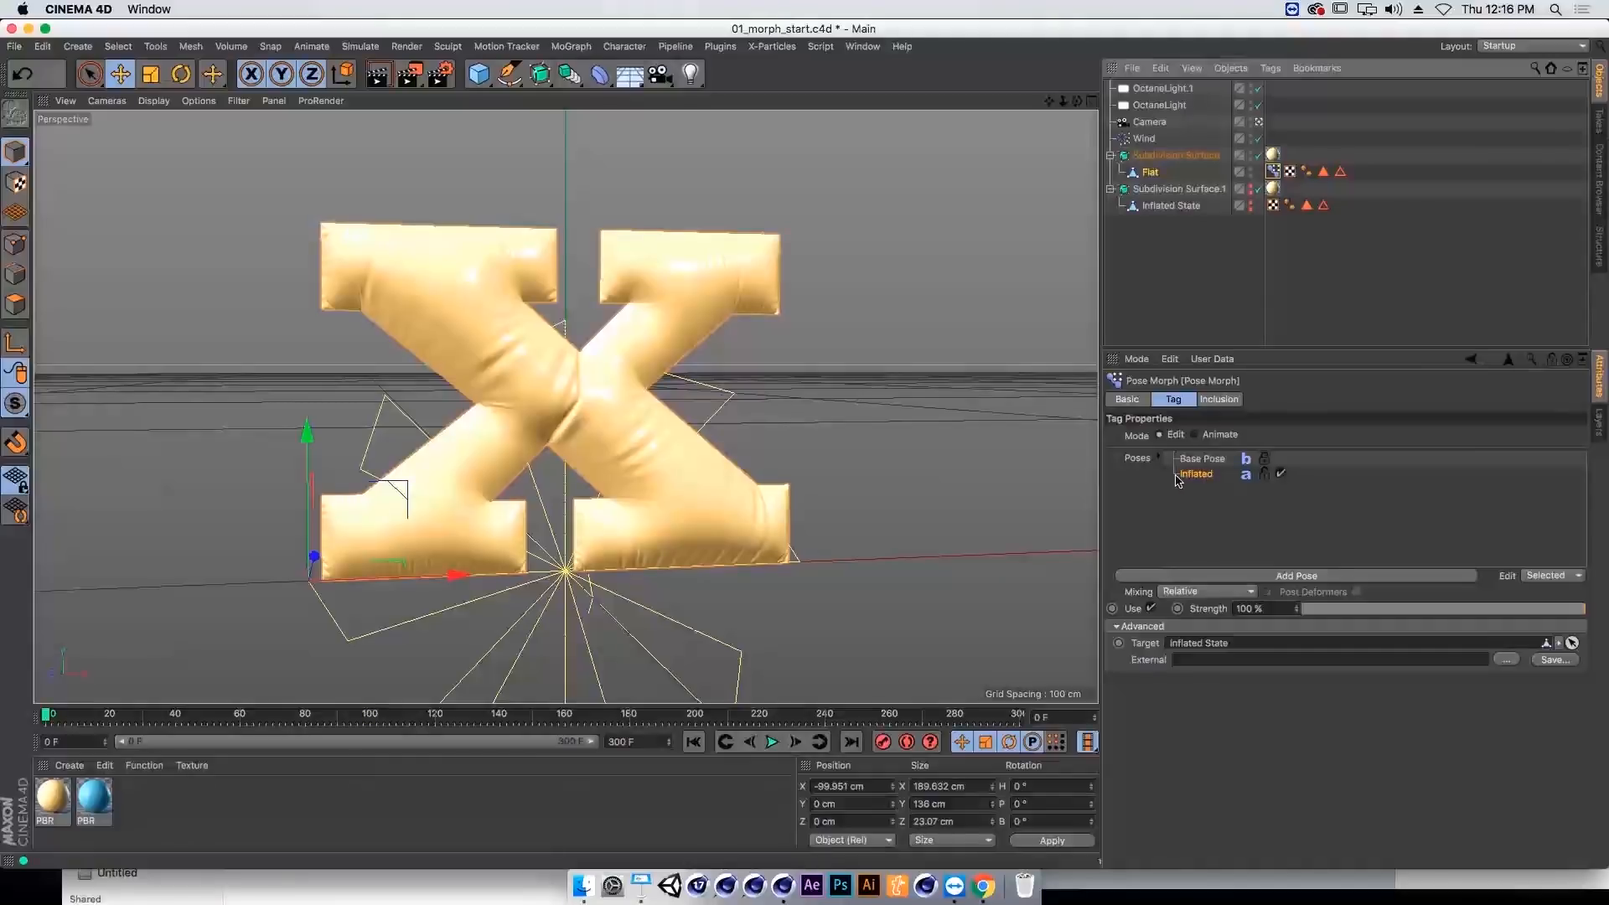
Step: Switch the Pose Morph tag to Animate mode and test its strength, returning it to 100 %
click(1193, 475)
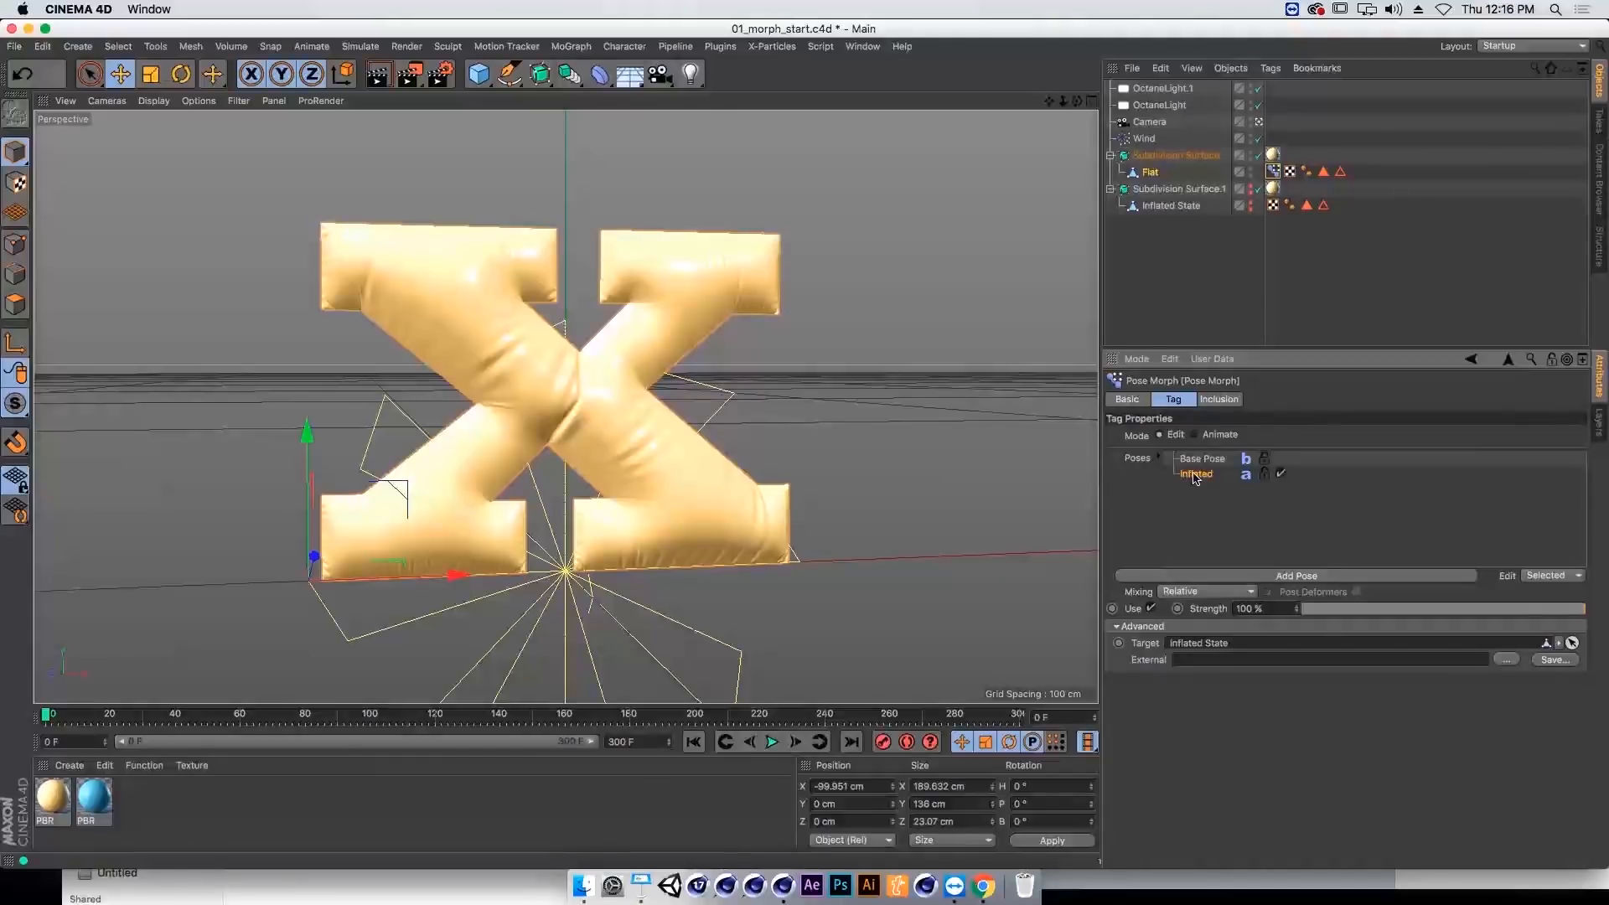
drag(1564, 611, 1494, 609)
mouse_move(1607, 589)
mouse_down()
mouse_move(1051, 591)
mouse_move(1592, 597)
mouse_up()
click(1195, 435)
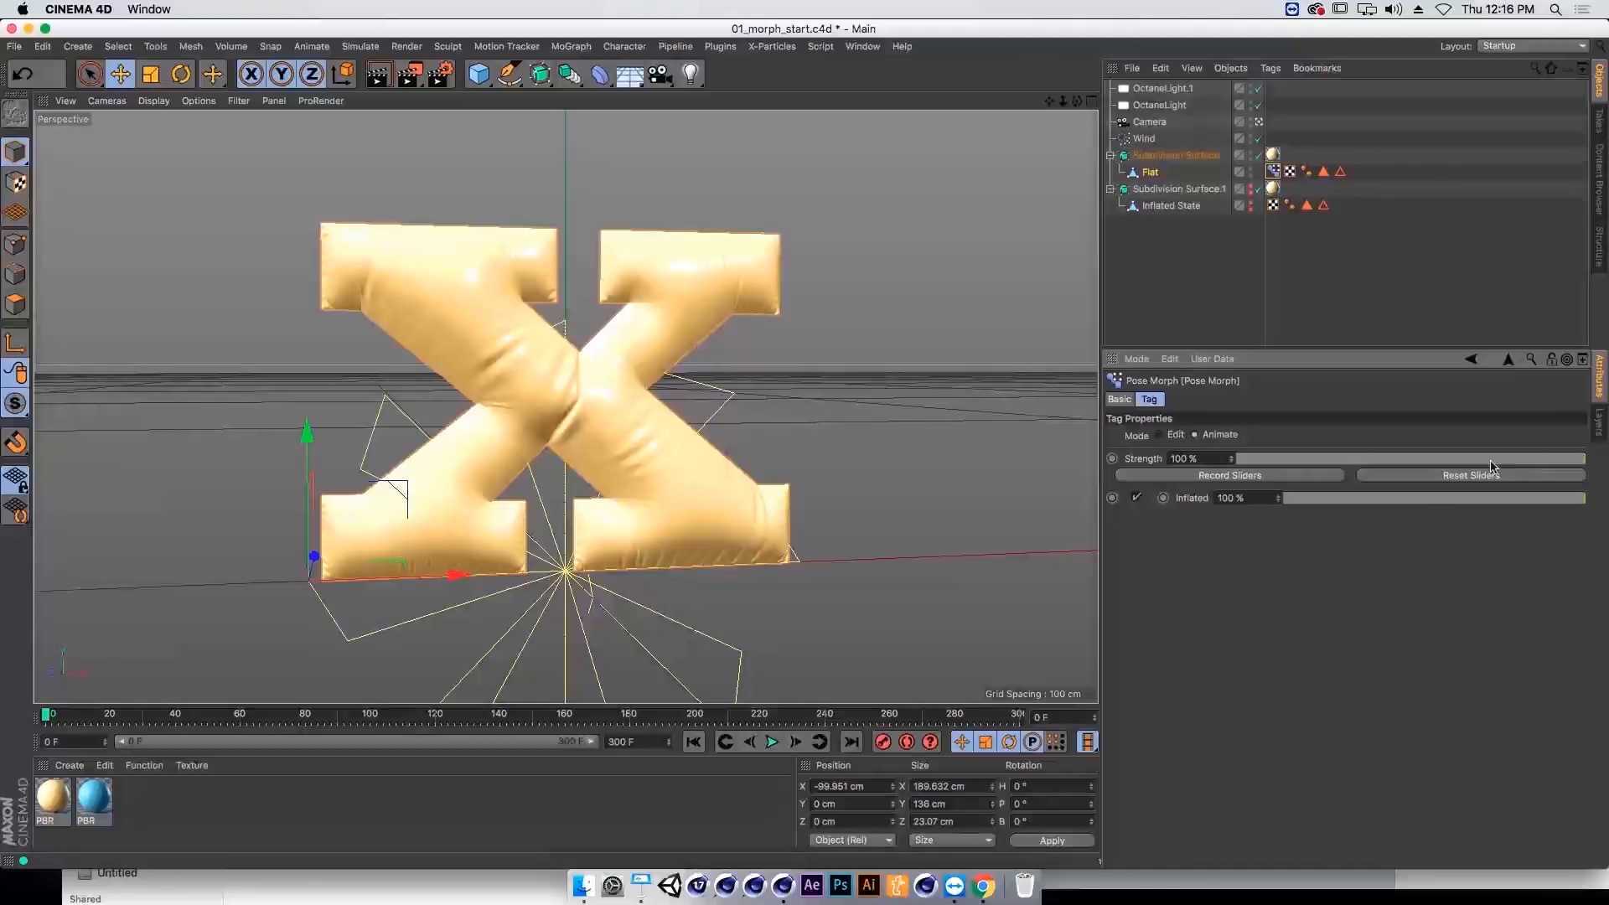
drag(1492, 466, 1607, 459)
drag(1231, 460, 1231, 459)
Step: Add a Morph deformer as a child of the Flat mesh
click(1150, 174)
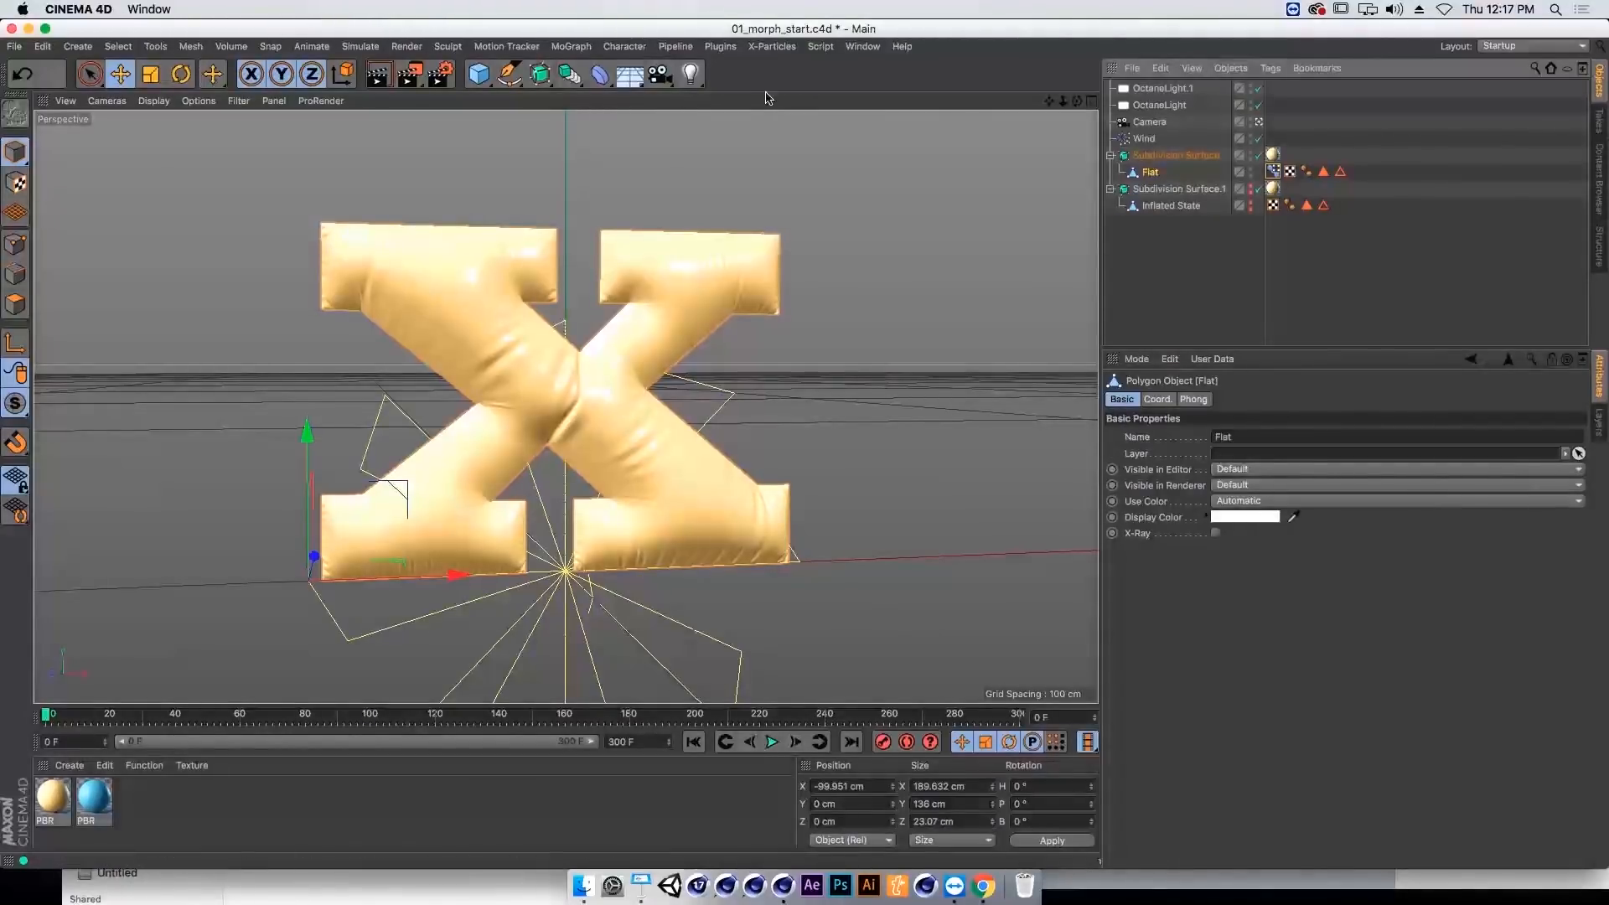
click(601, 74)
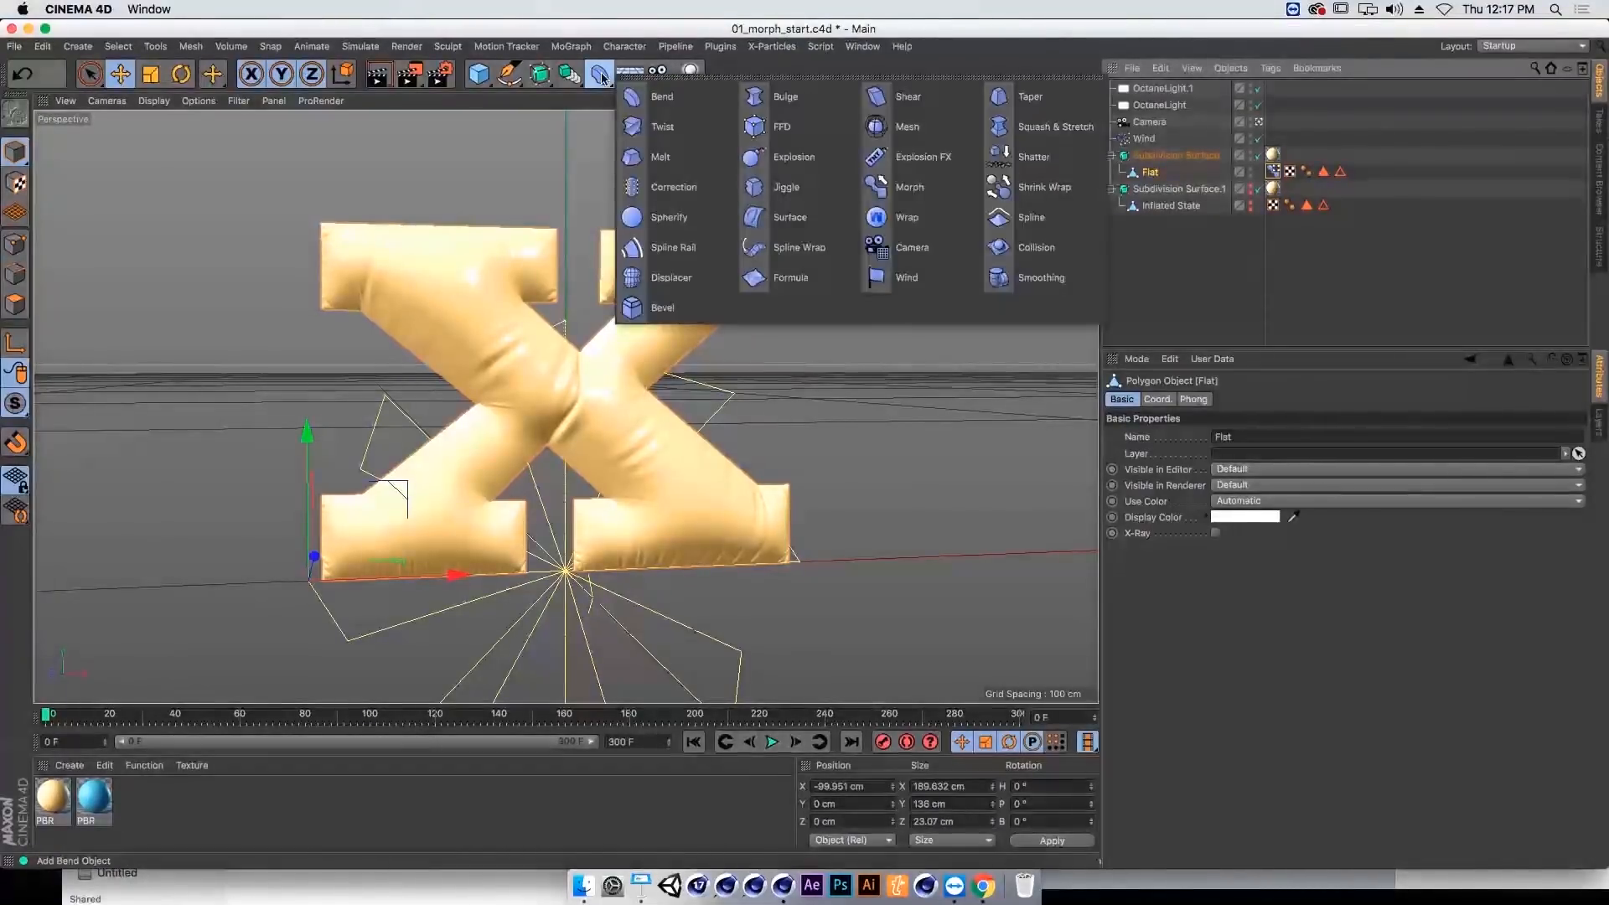
click(1274, 172)
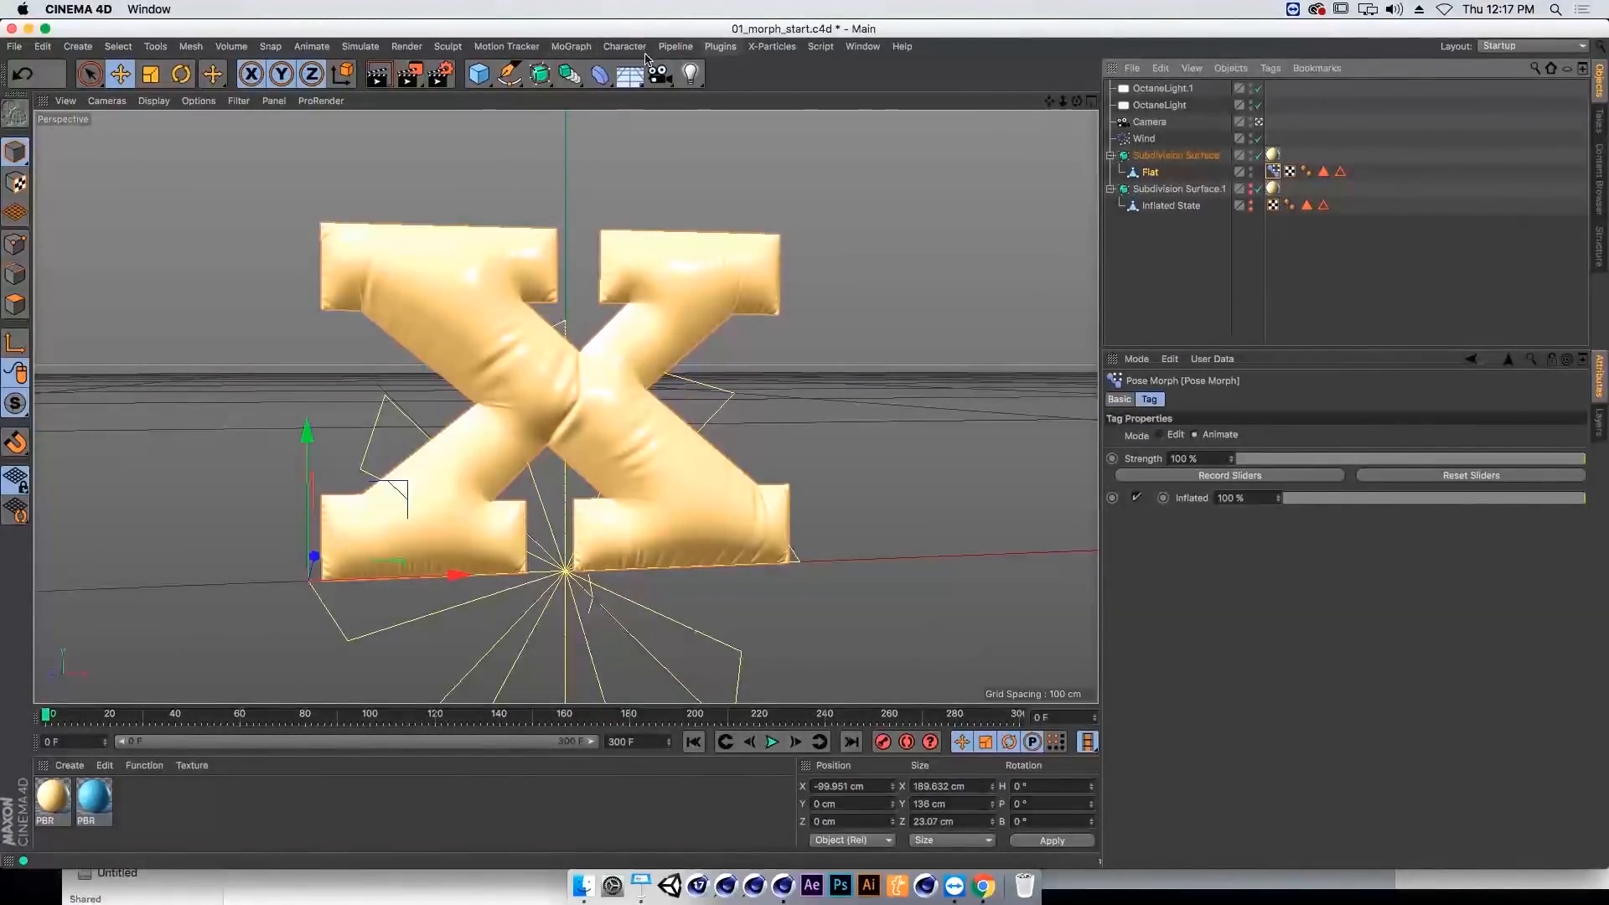
click(599, 73)
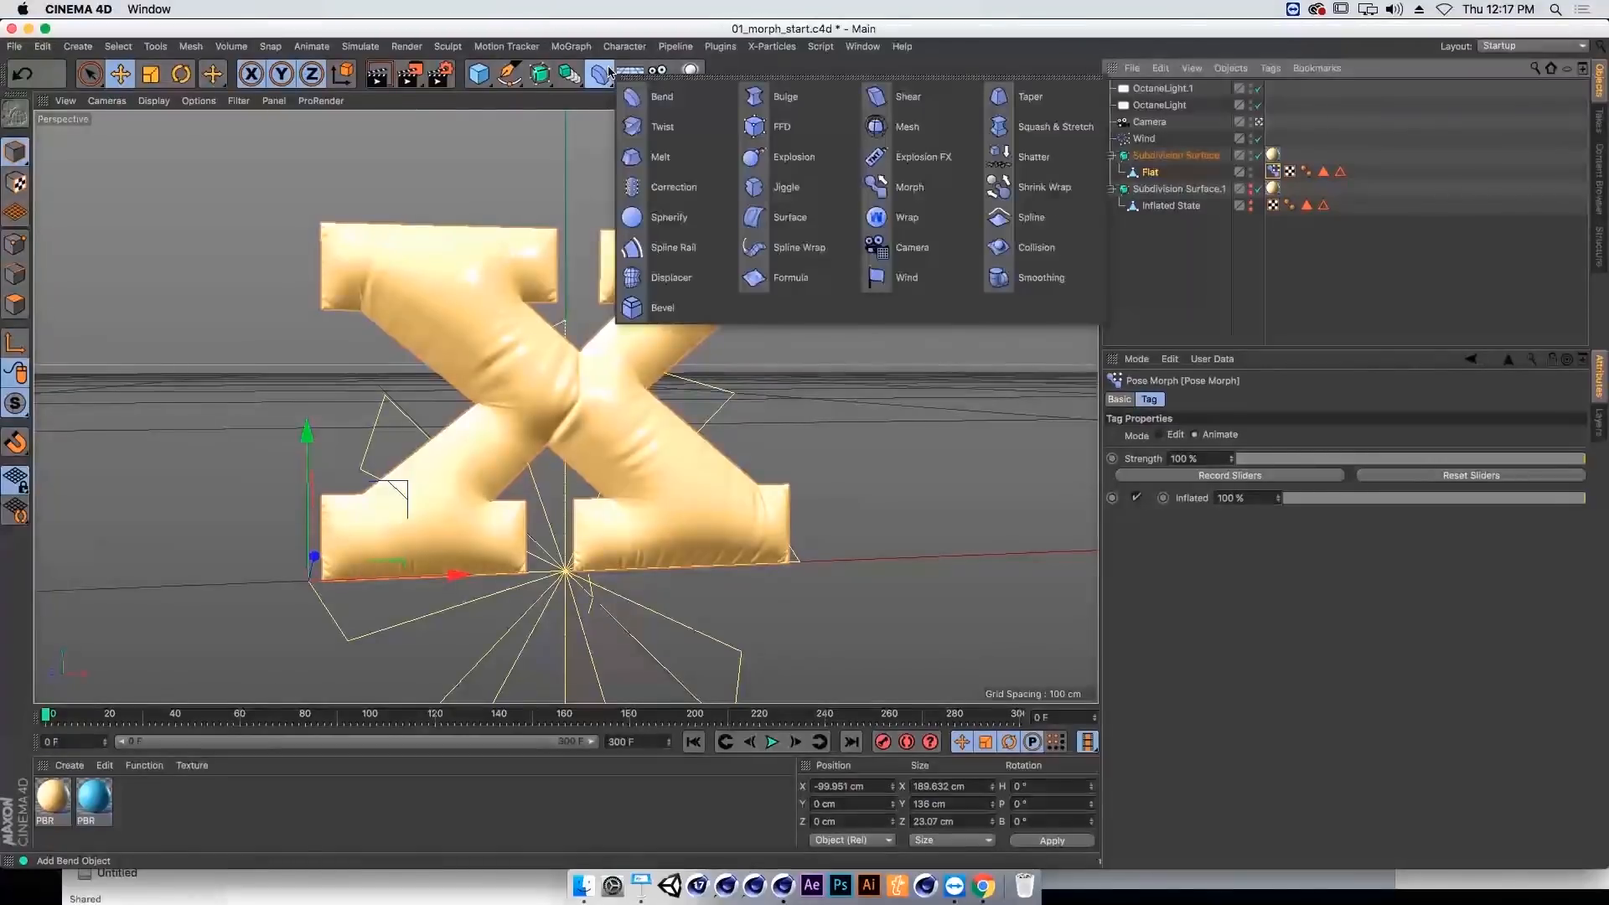
shift+click(932, 189)
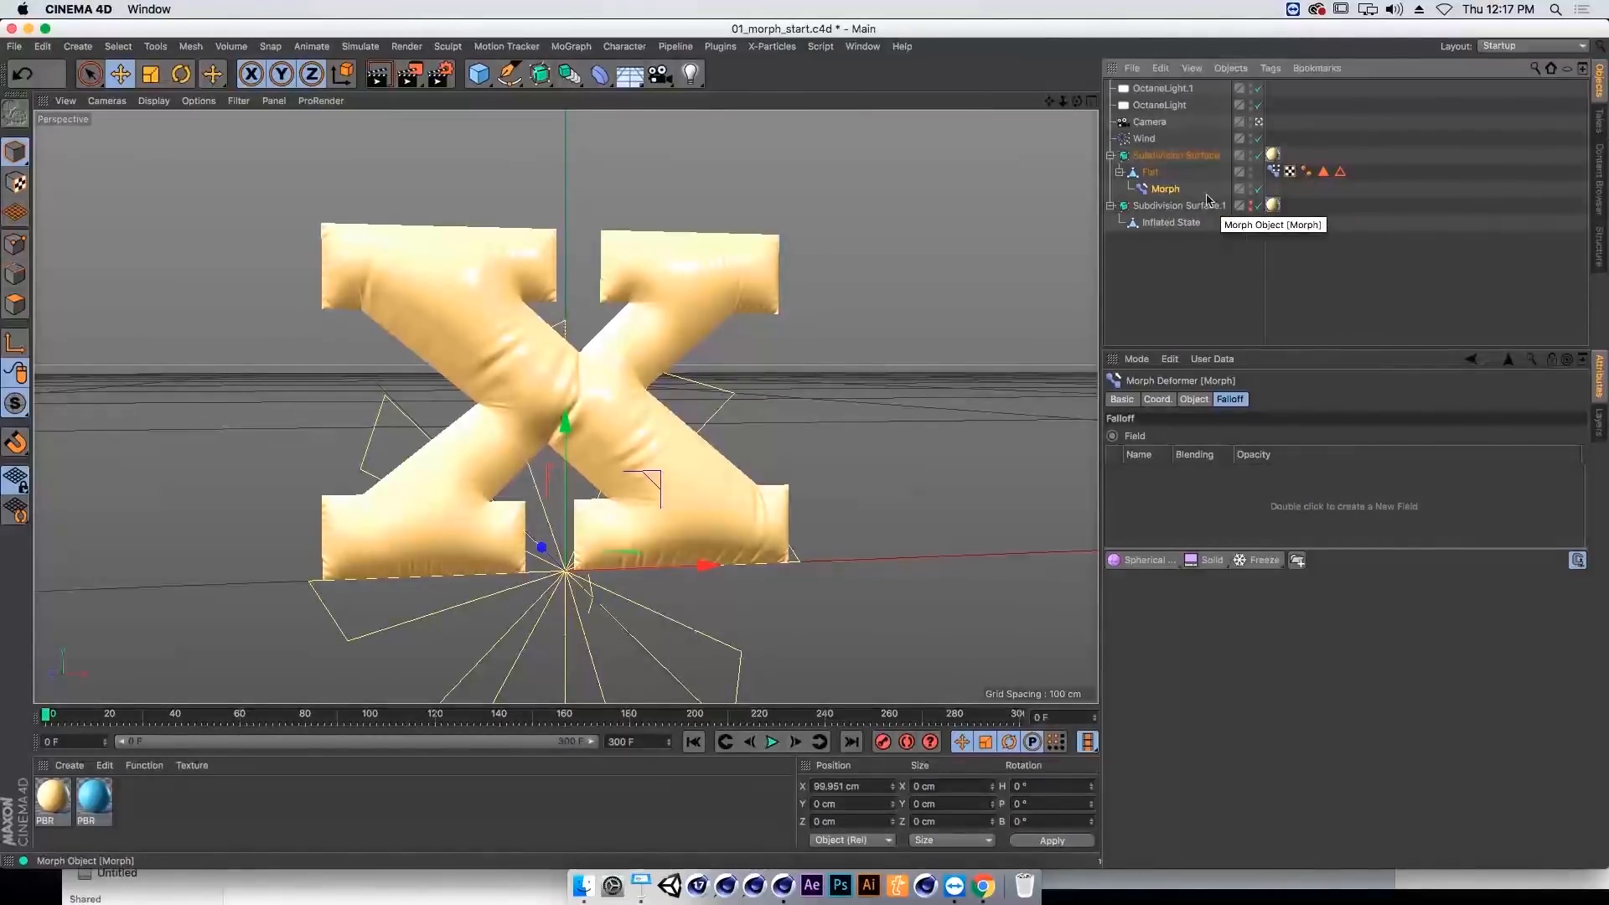
Step: Test the Inflated target's strength on the Morph deformer and return it to 100 %
click(1191, 400)
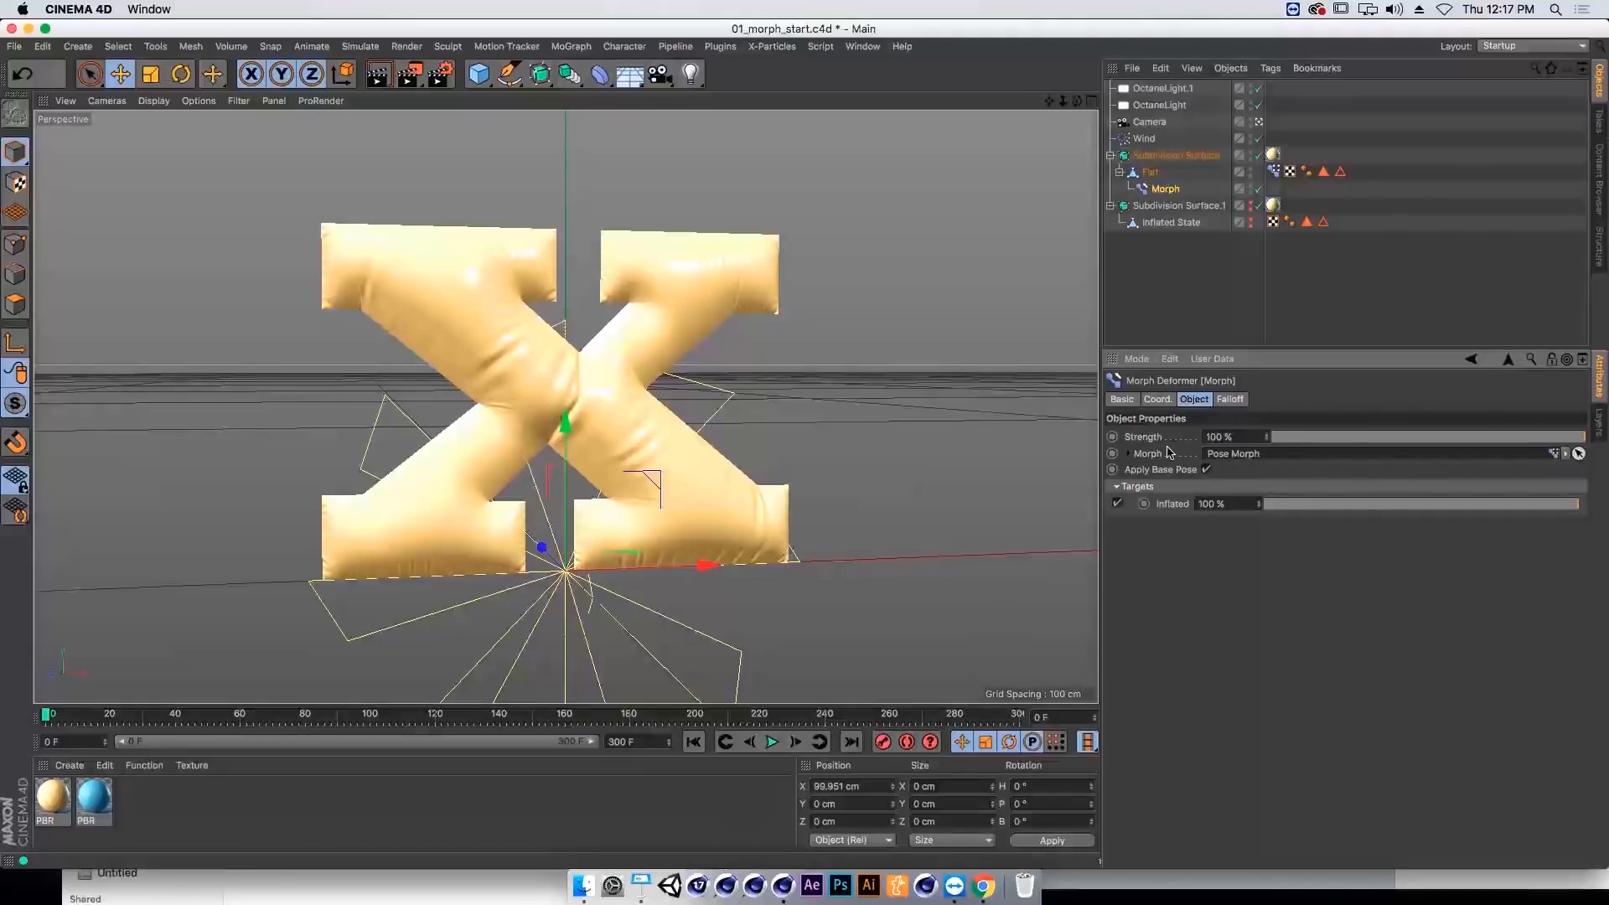
drag(1569, 505, 1607, 521)
drag(1181, 514, 1604, 495)
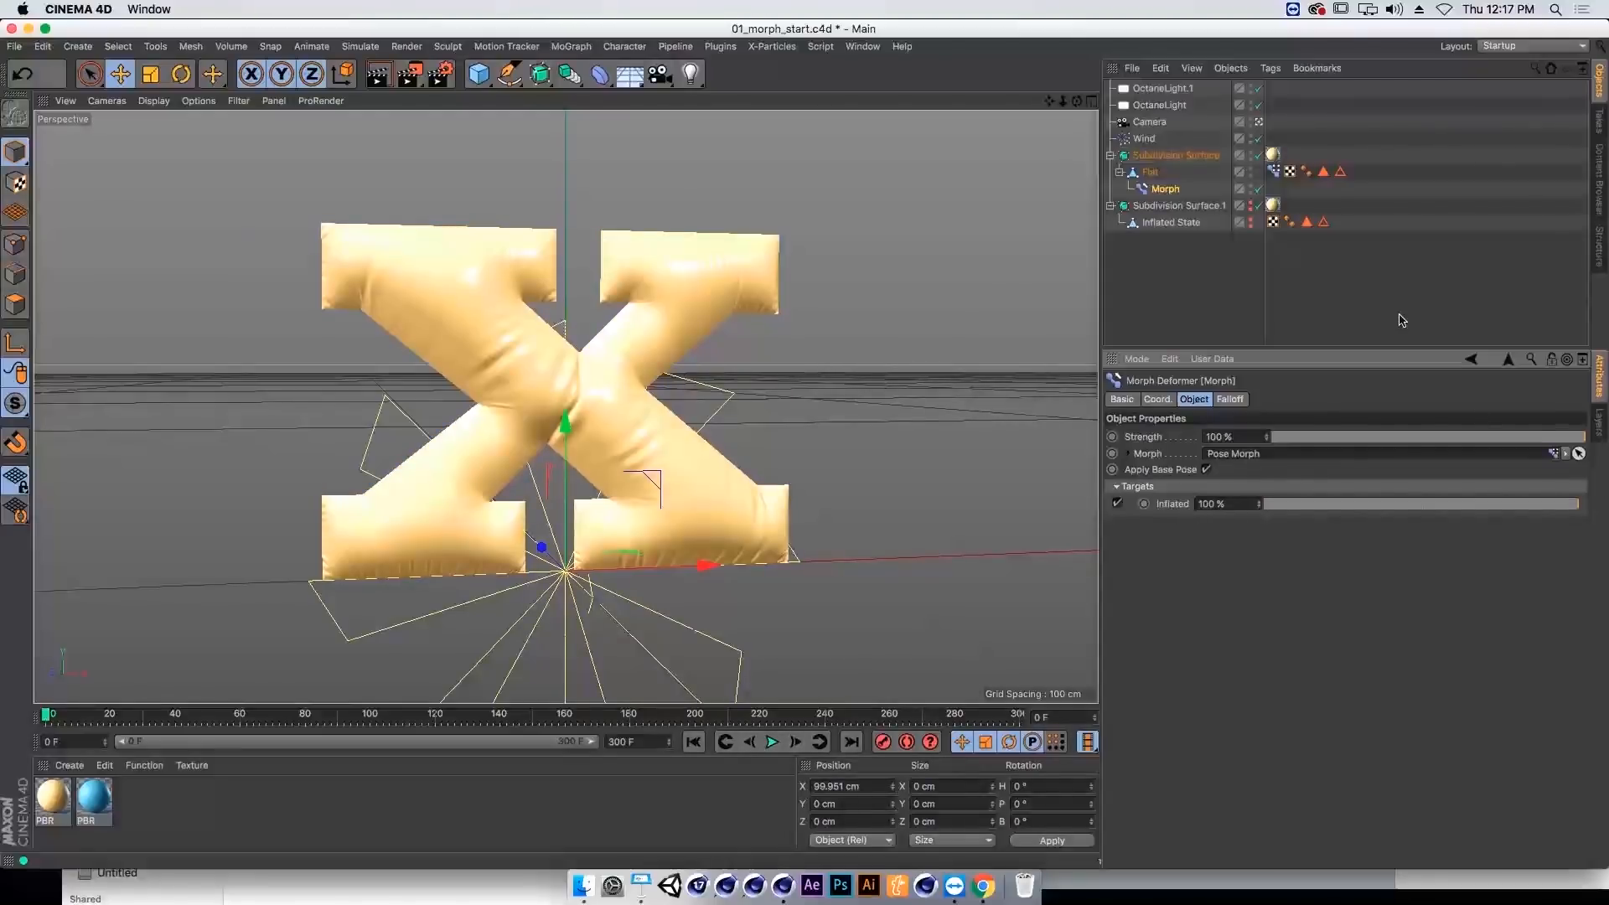
Step: Add a Linear Field to the Morph deformer's falloff
click(1229, 400)
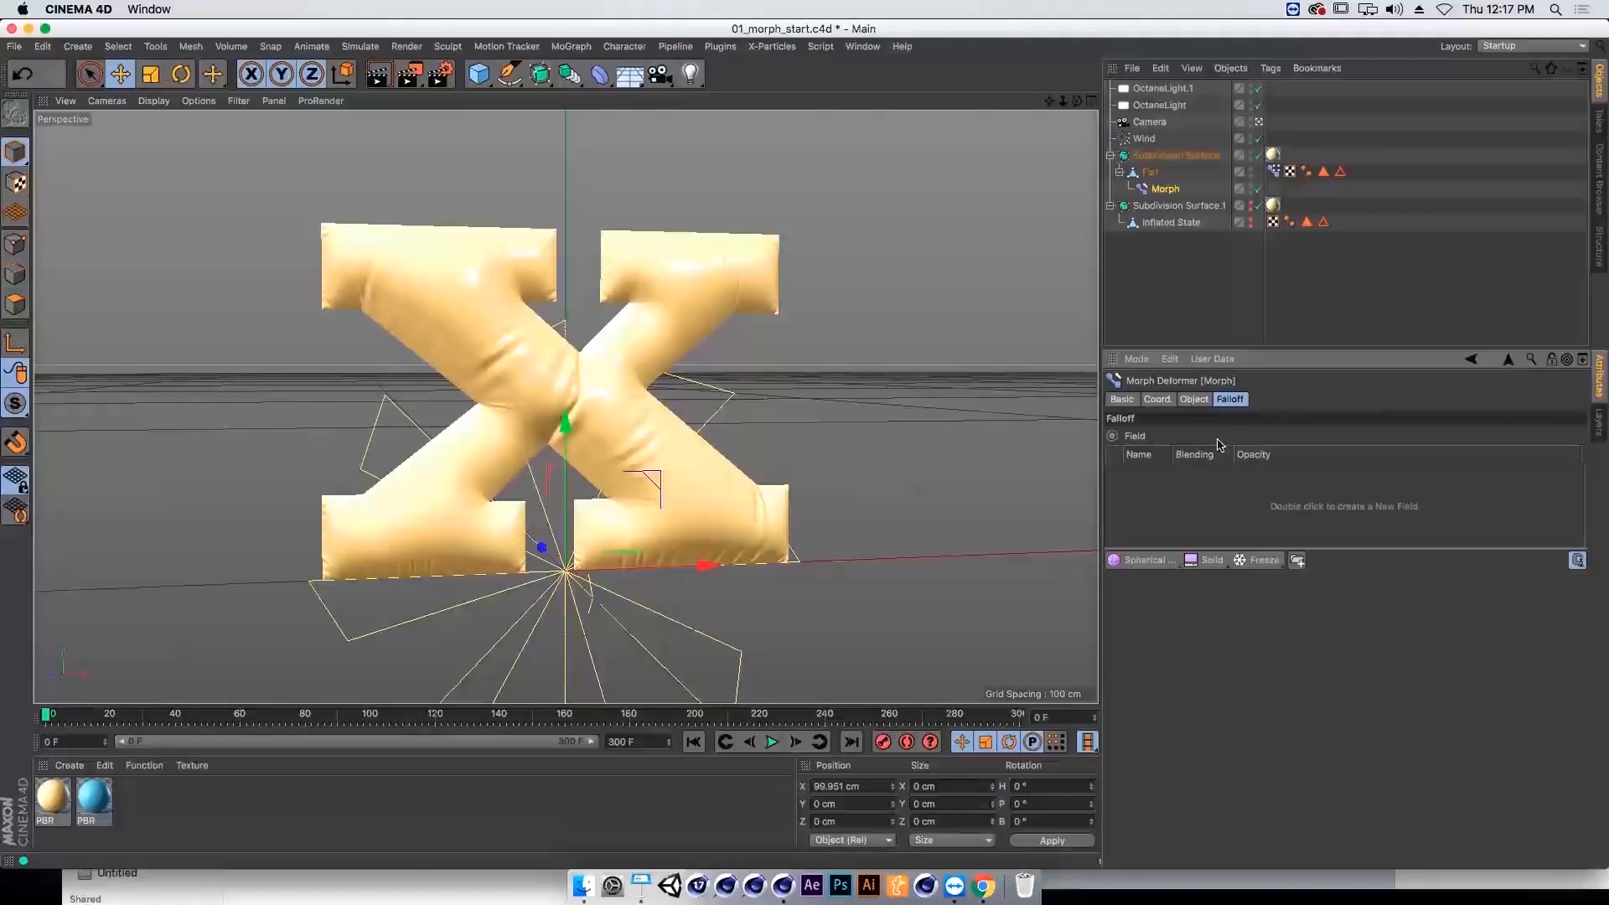
click(1160, 561)
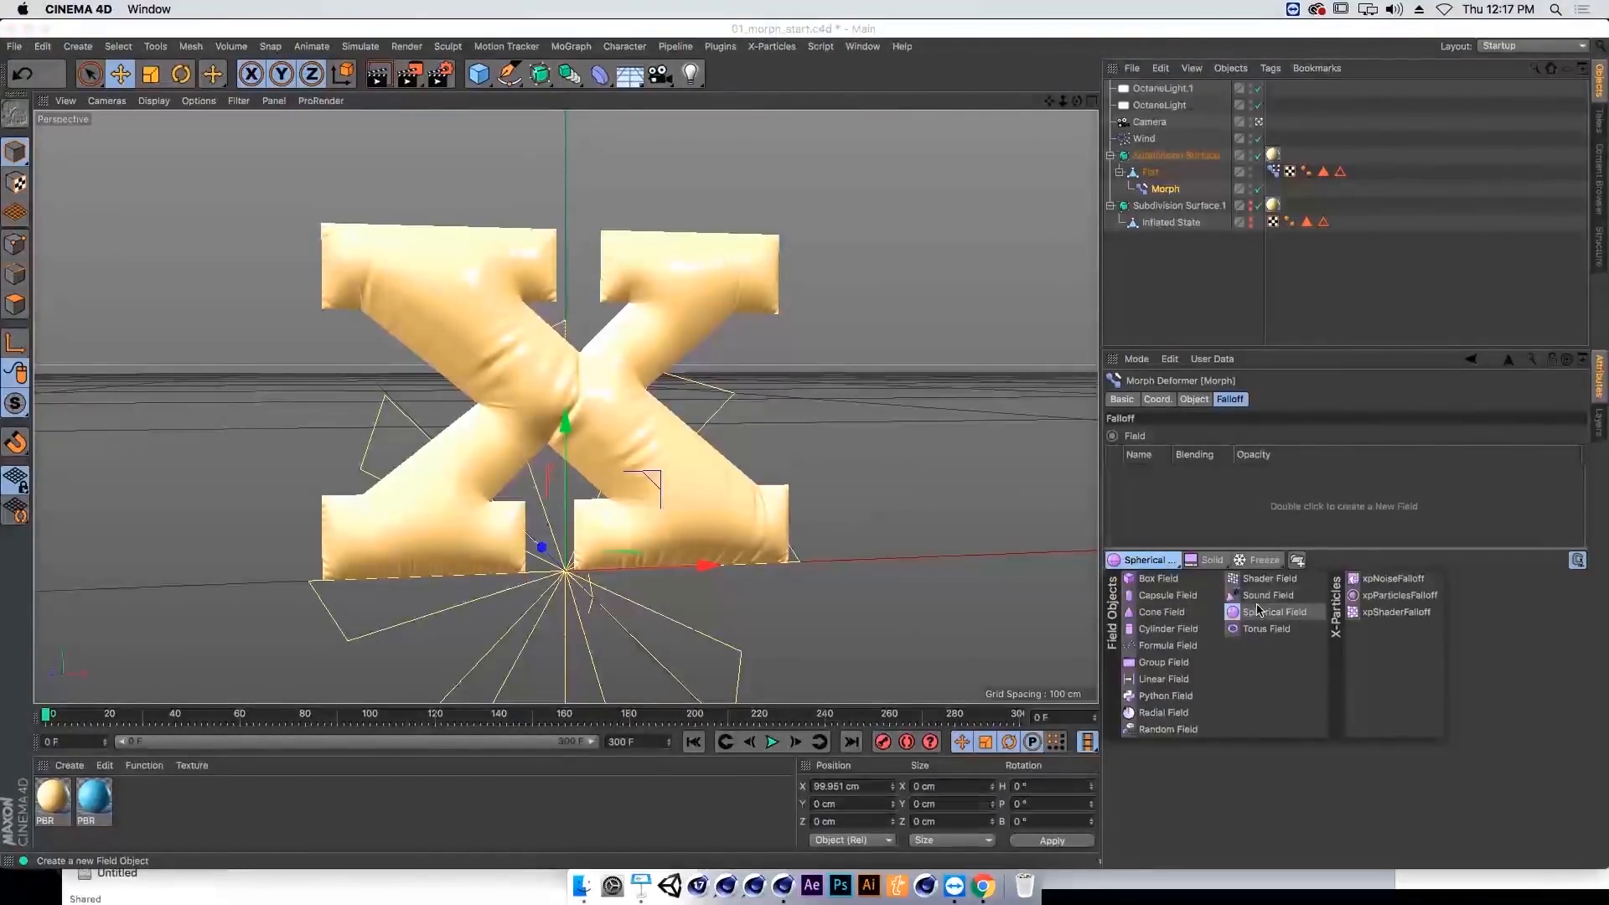
click(1169, 679)
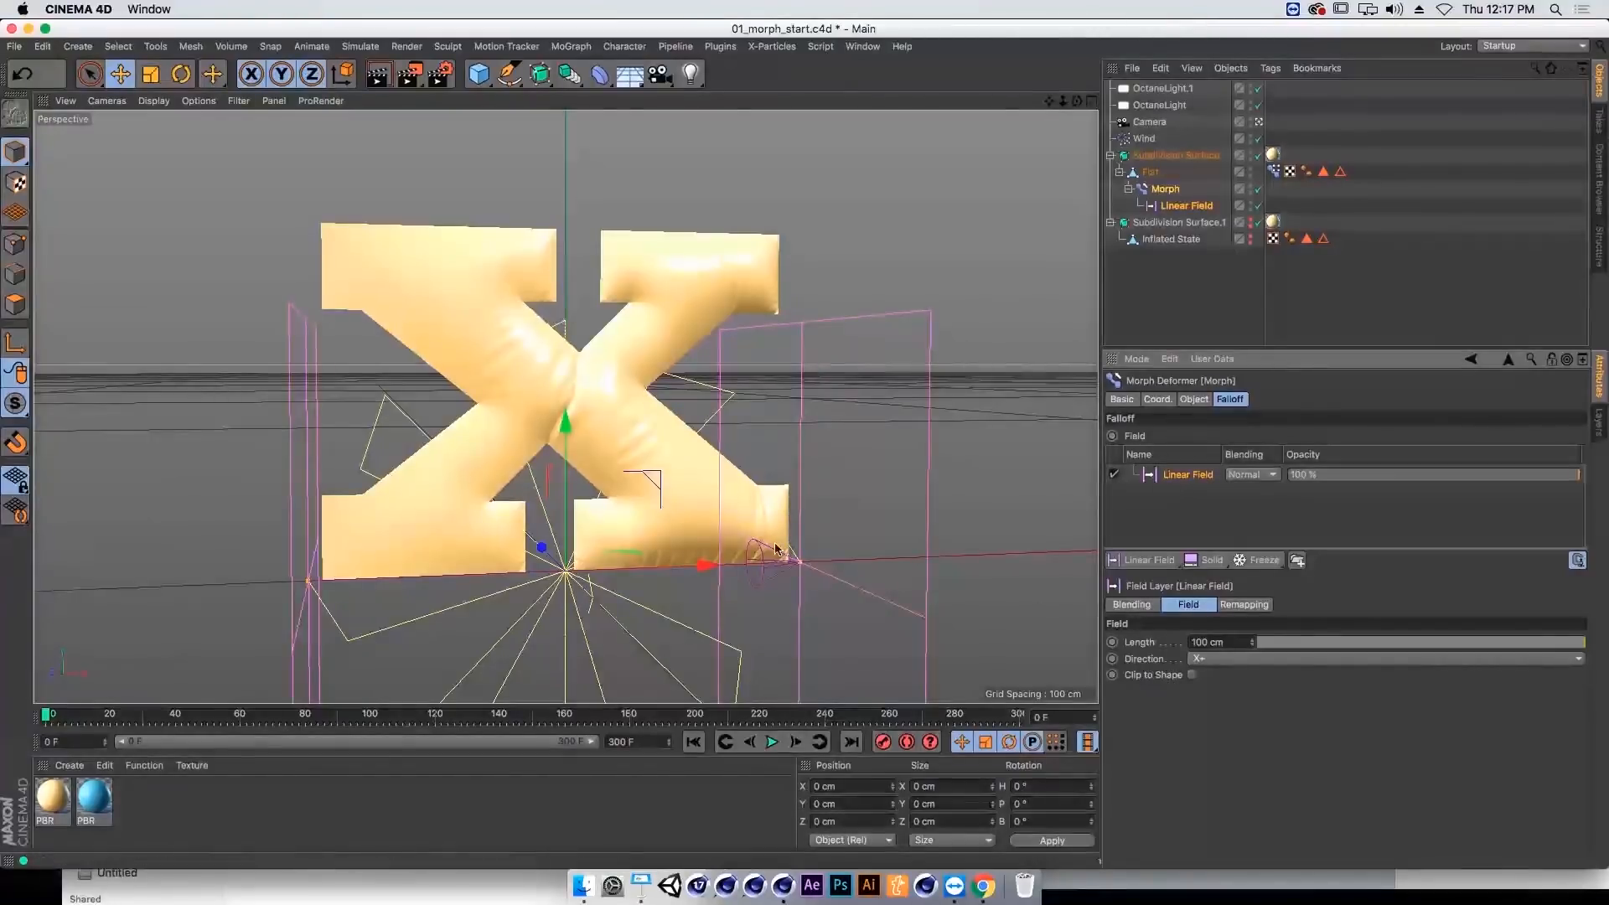
Step: Shorten the Linear Field to about 26.6 cm, move it to about X 3.2 cm, Y 51.5 cm, and set its direction to X-
drag(798, 562, 656, 481)
drag(583, 428, 765, 352)
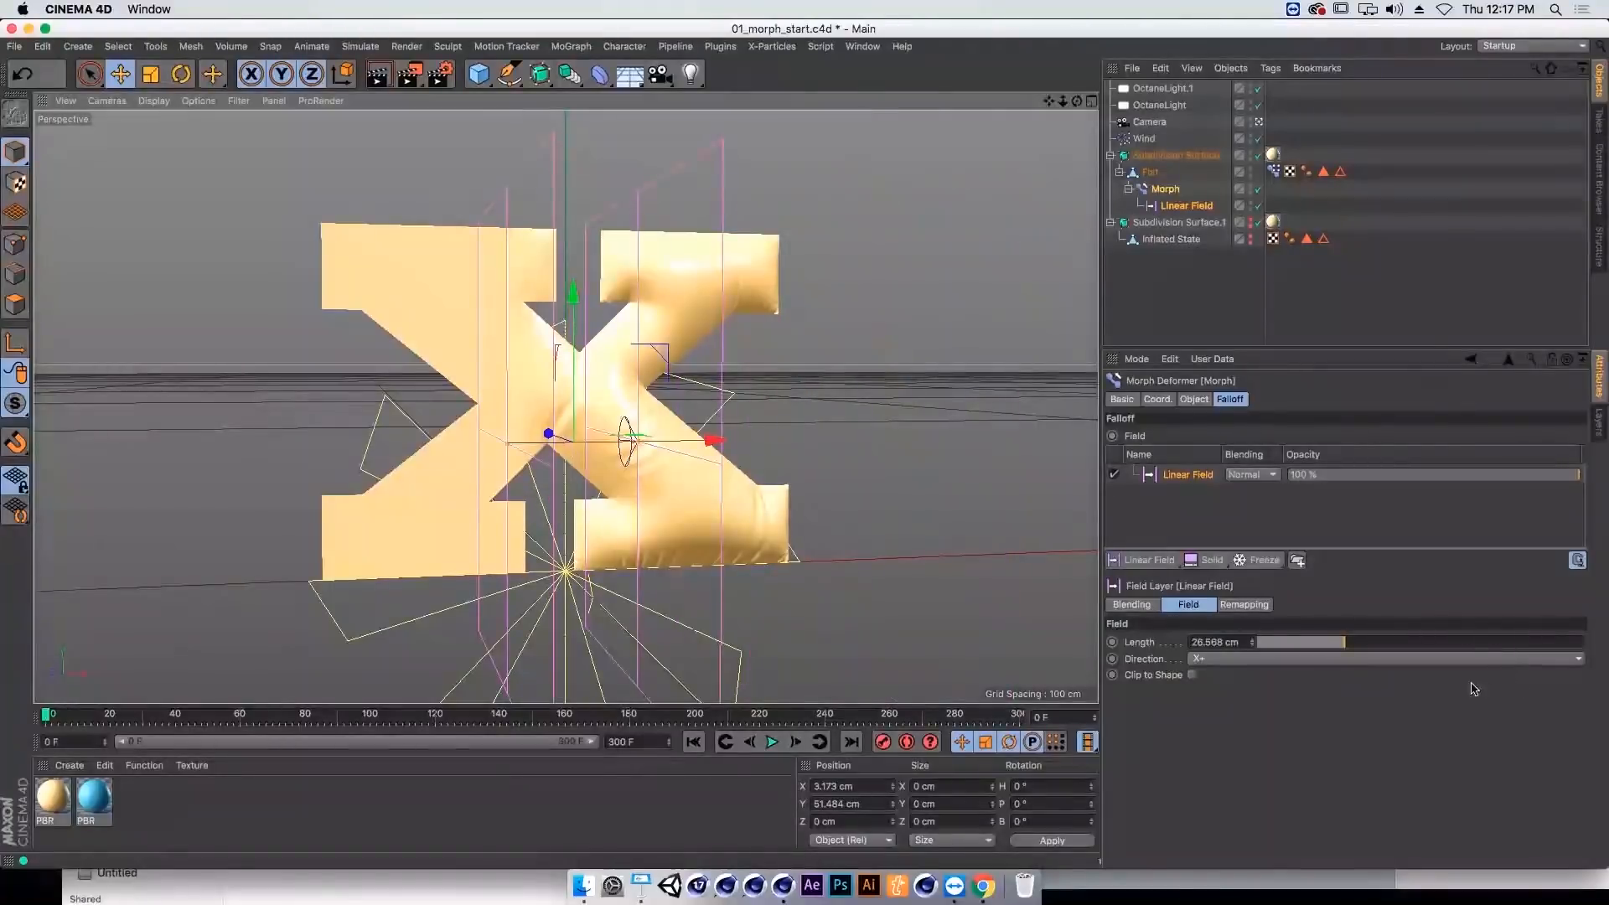
click(1390, 659)
click(1390, 691)
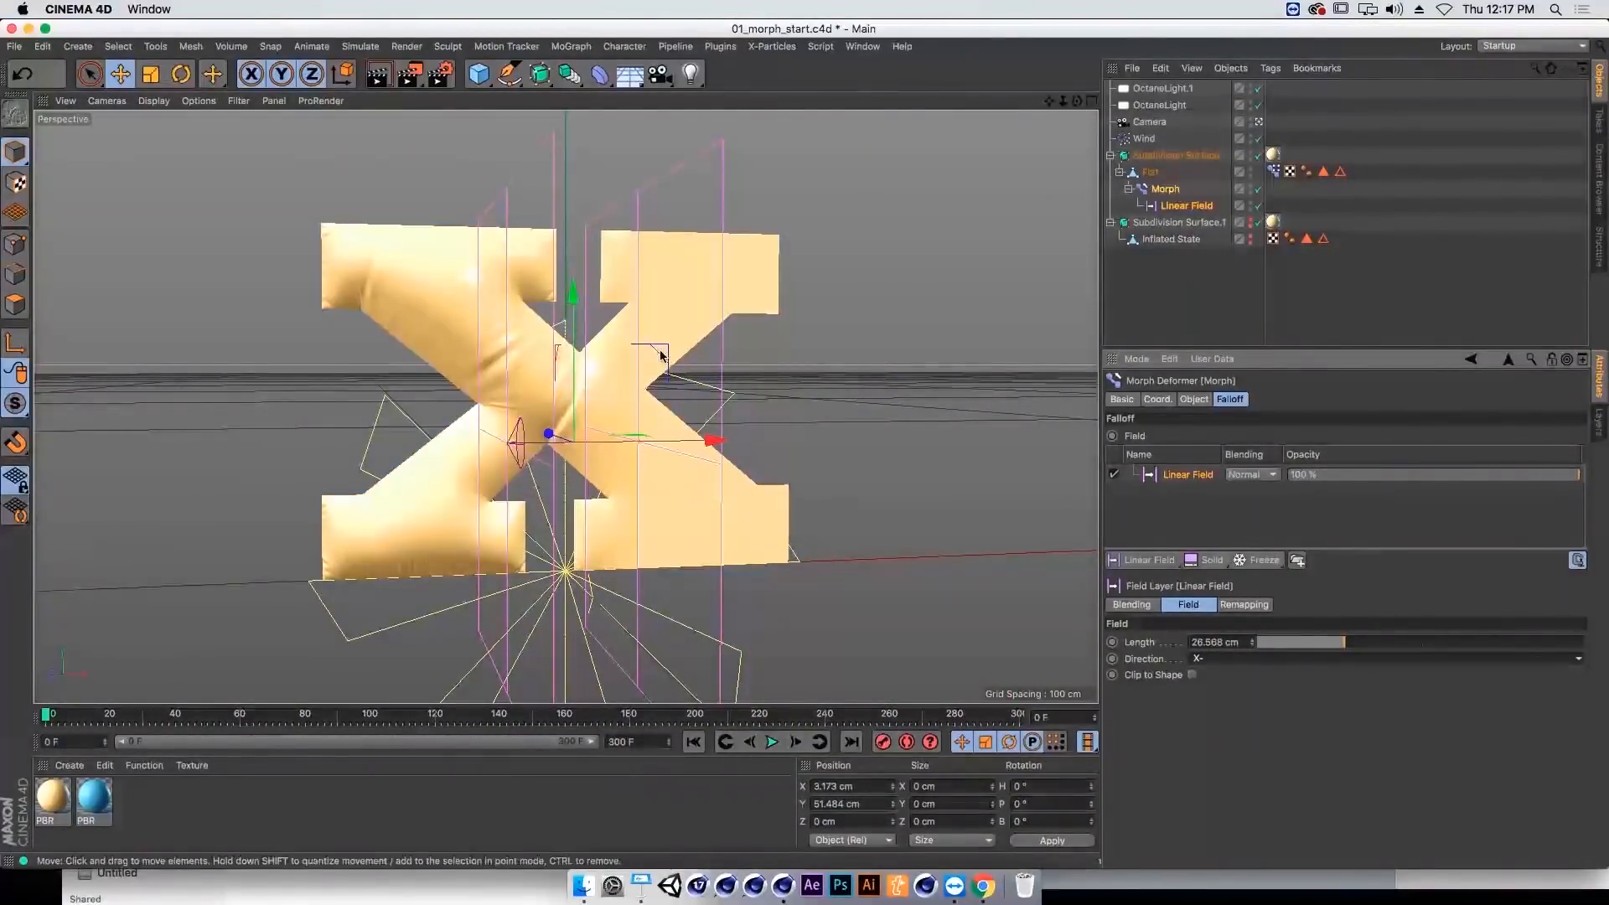
Step: Move the Linear Field to about X -137.7 cm, Y 65.6 cm and keyframe its X position at frame 0
drag(666, 355, 846, 334)
drag(470, 323, 295, 317)
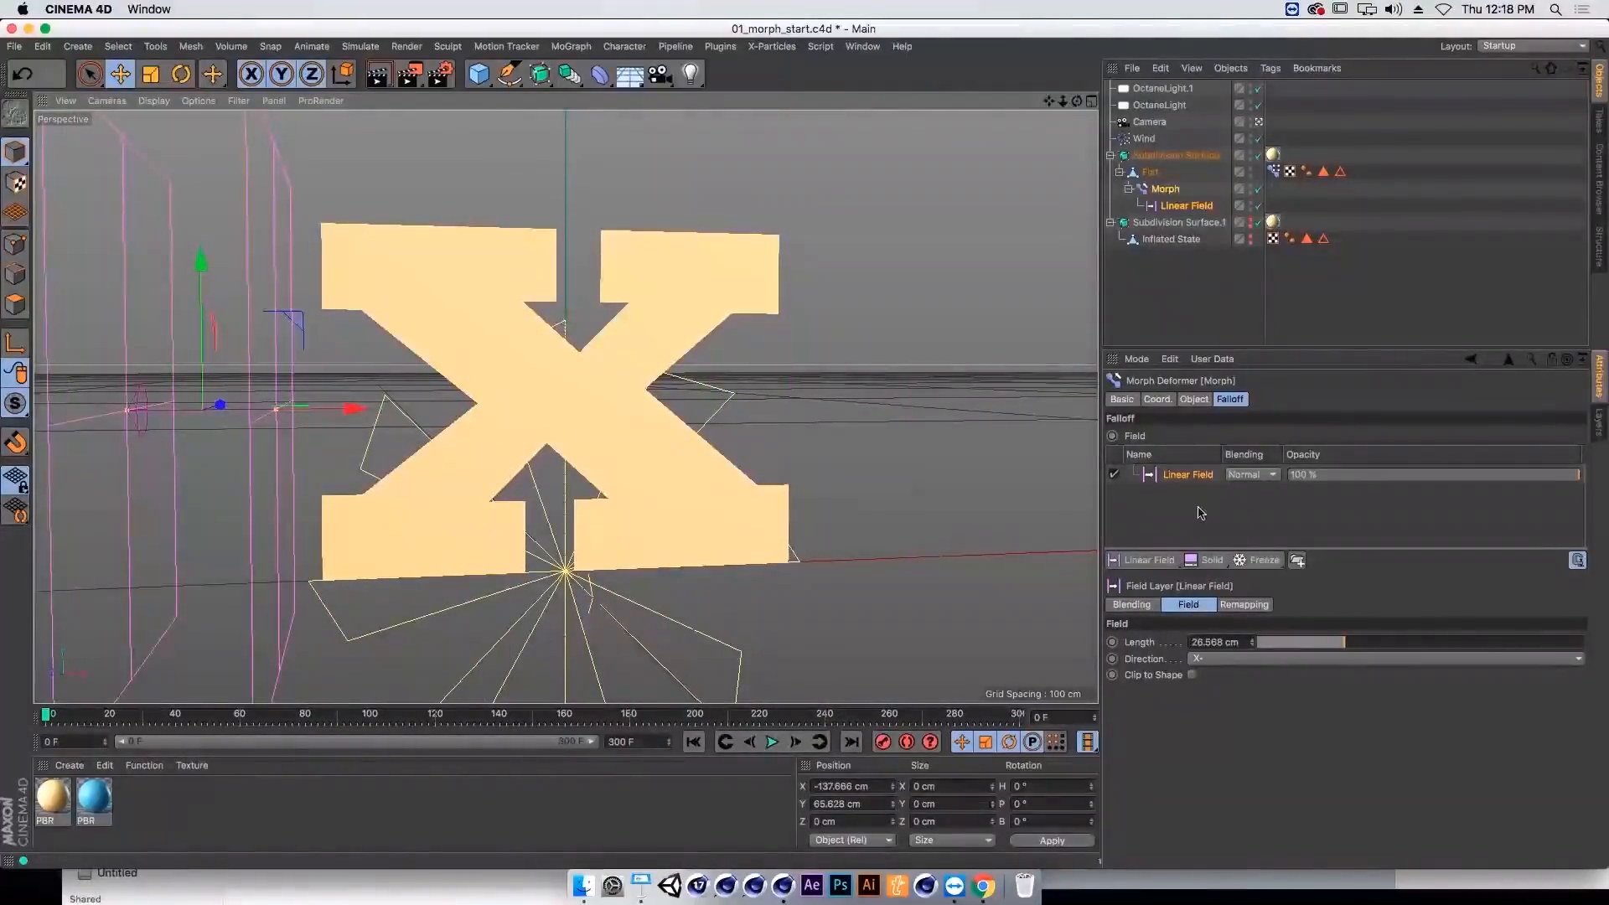
click(1183, 205)
click(1195, 401)
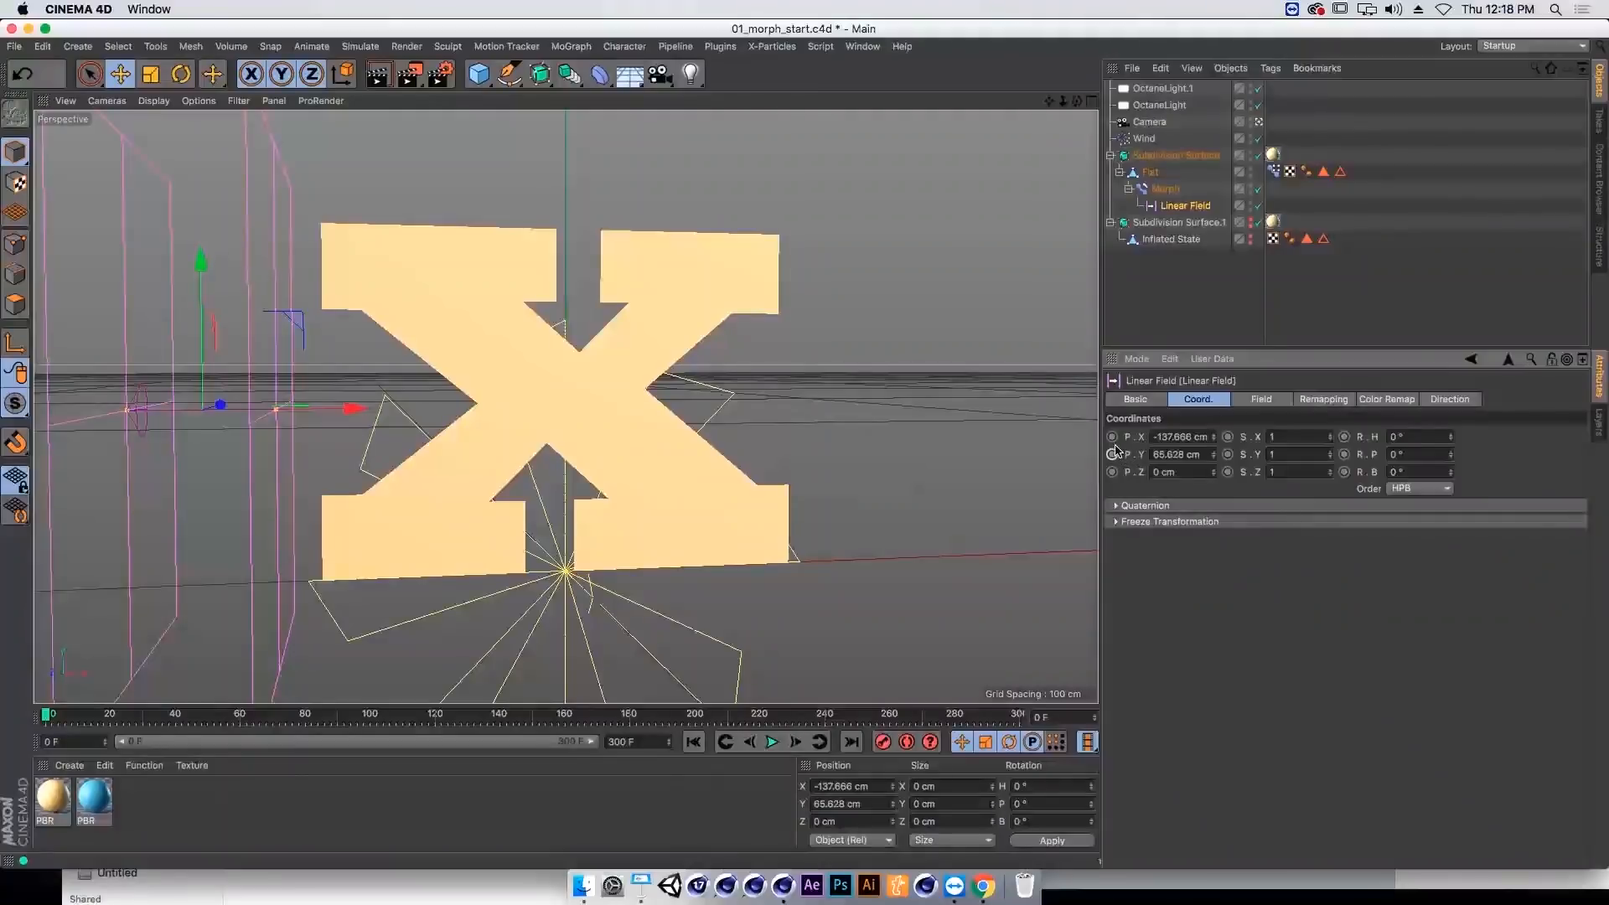
click(1112, 437)
Step: Move the Linear Field past the X shape to about X 190.3 cm and keyframe its X position at frame 60
click(240, 717)
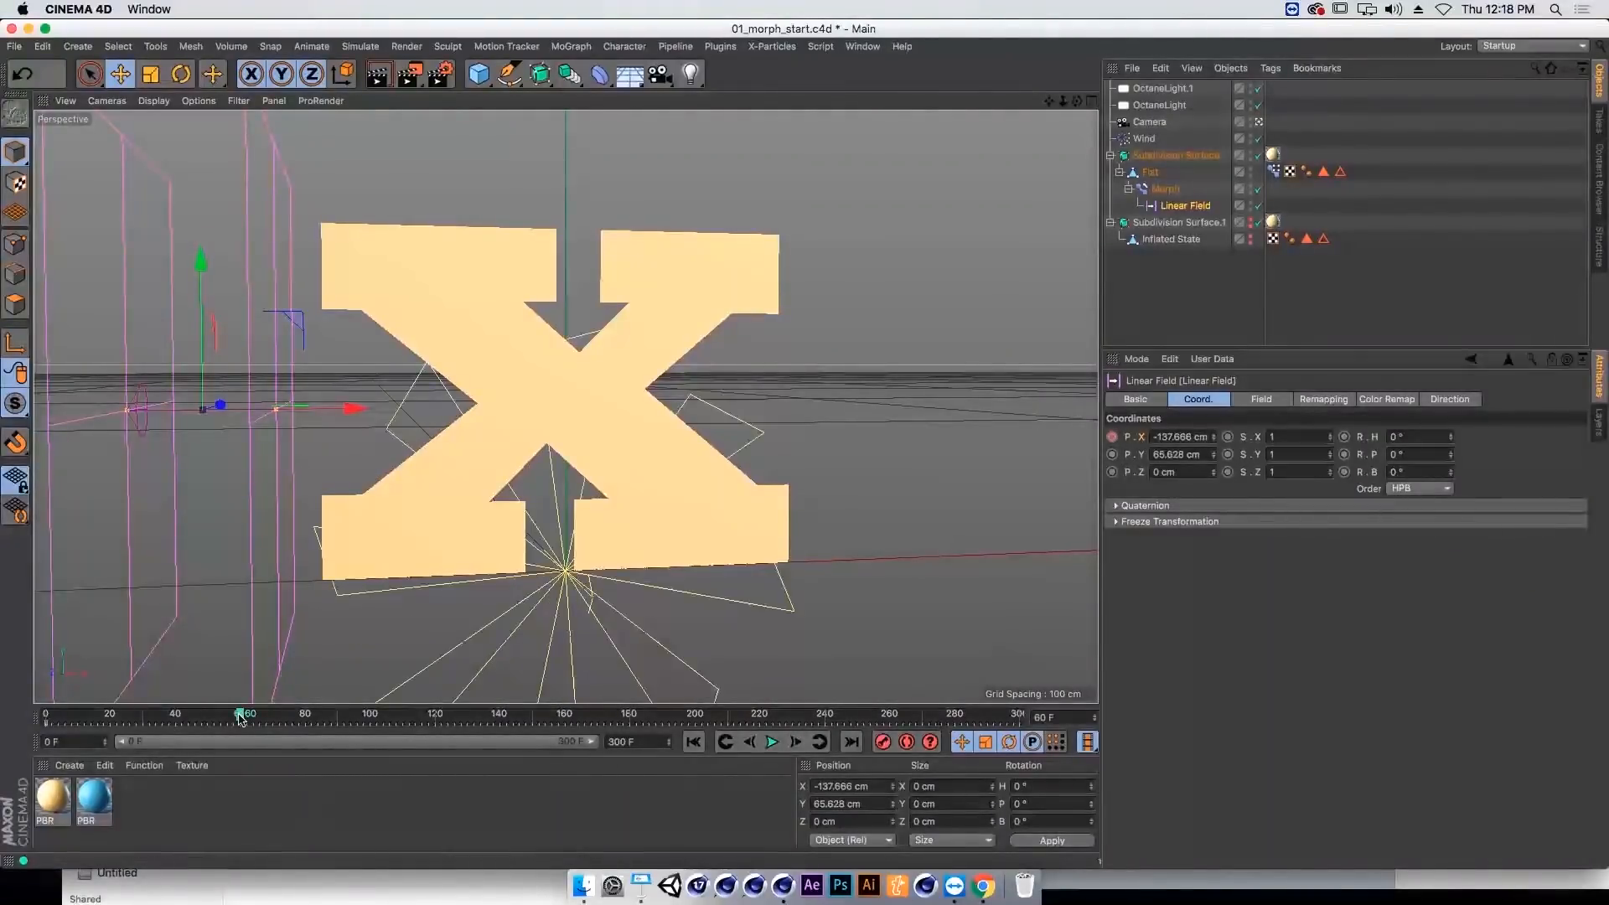
drag(347, 408, 821, 405)
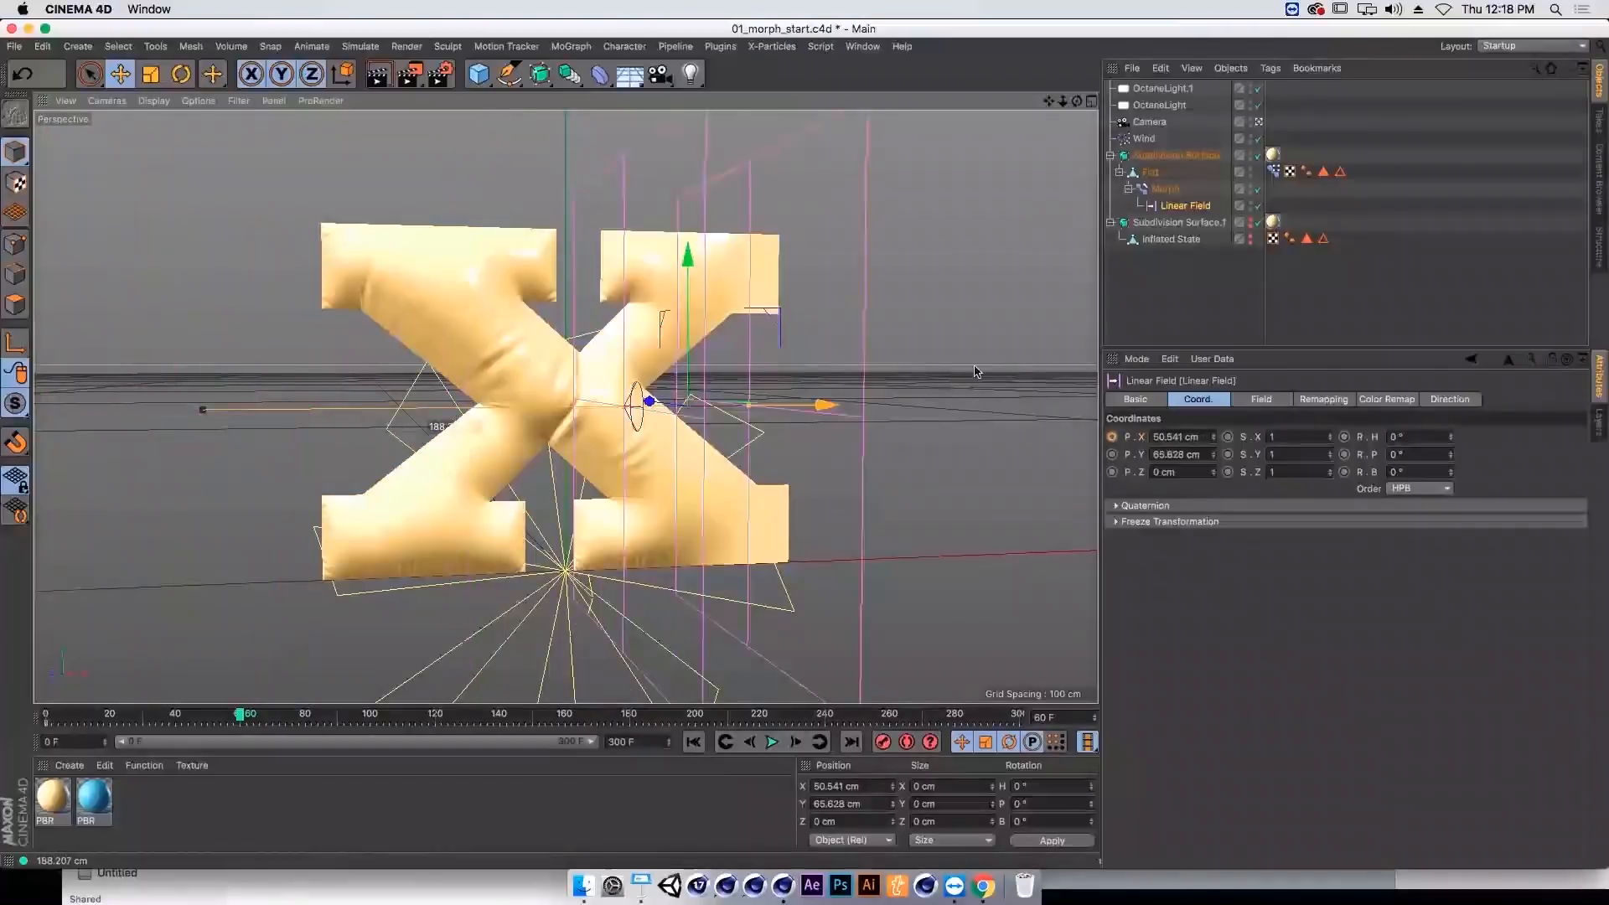
drag(975, 371, 1246, 367)
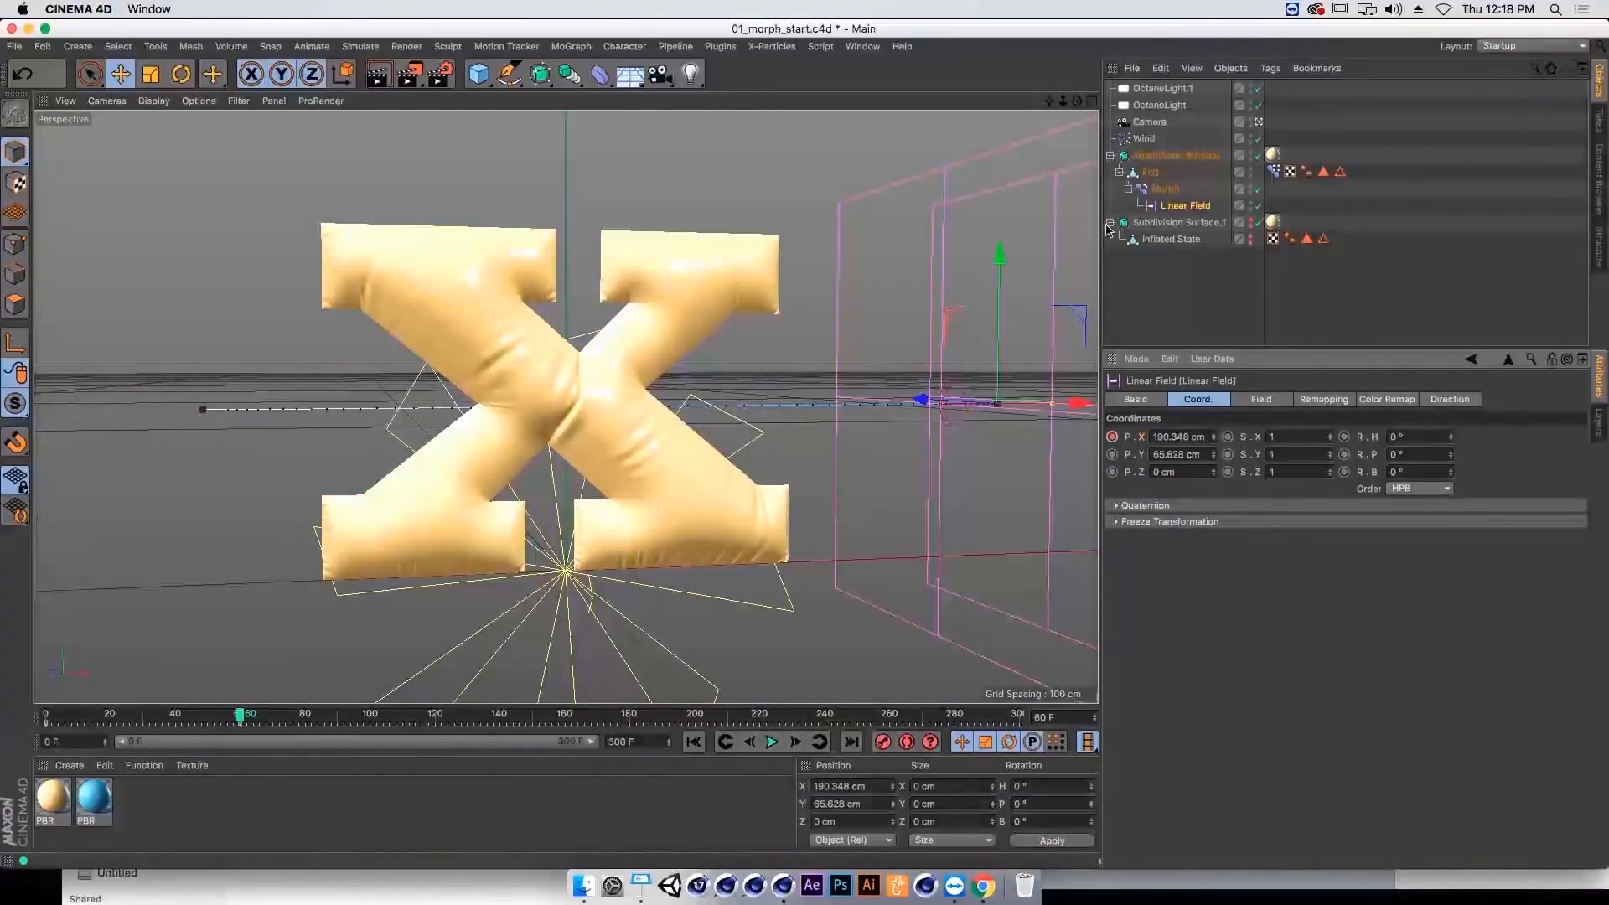
Step: Delete the Wind object and both Octane lights from the scene
click(1163, 189)
click(1124, 142)
key(Delete)
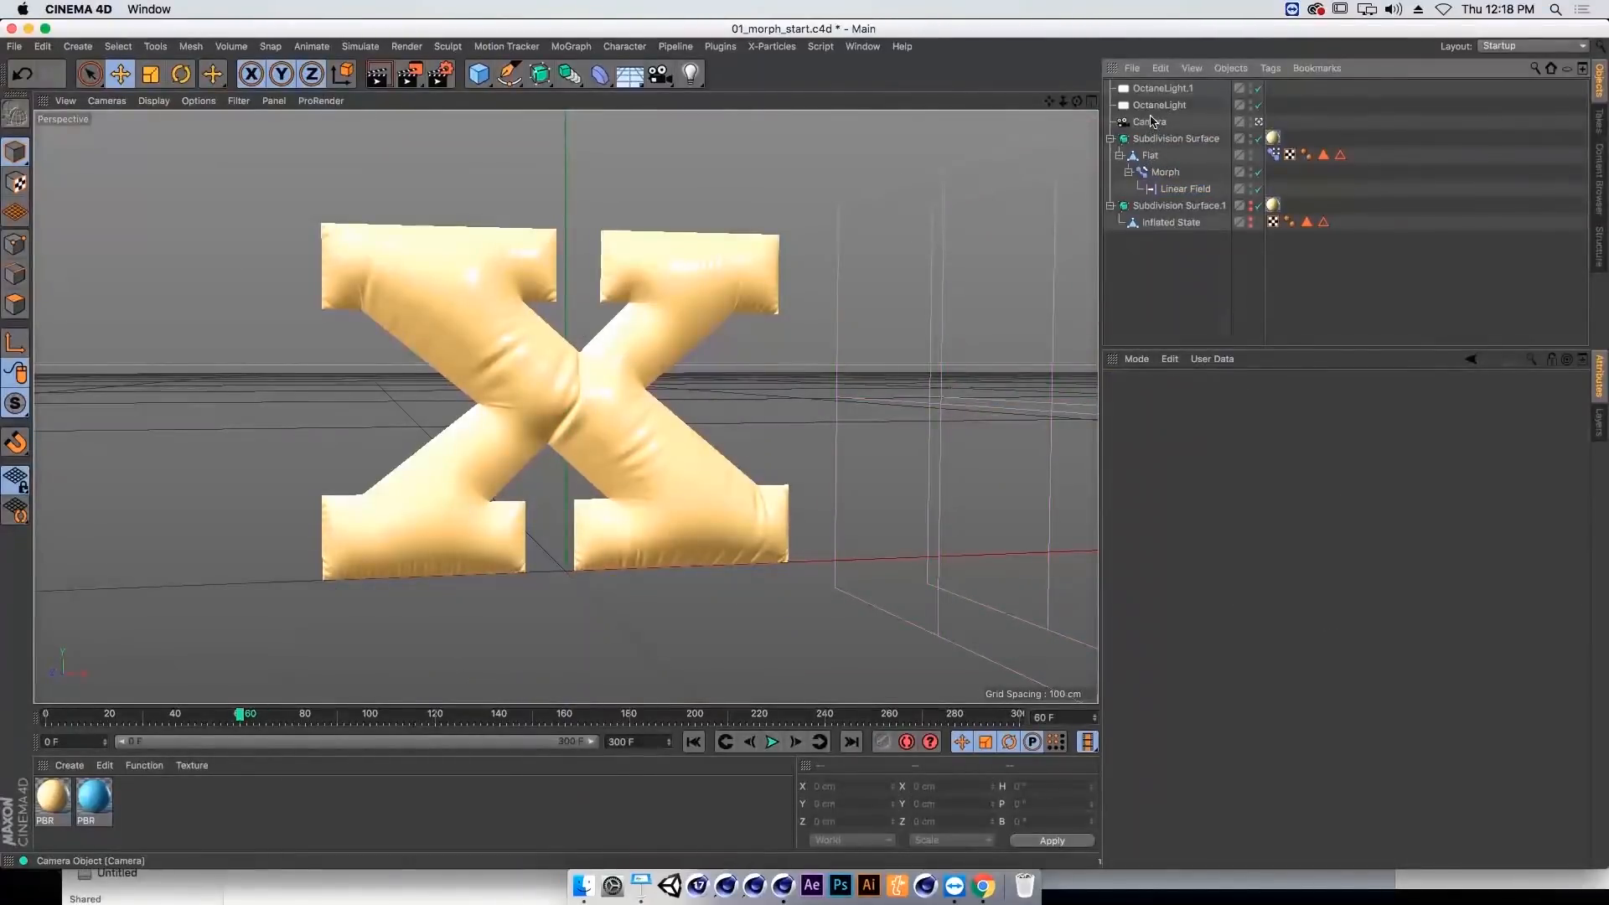
click(1152, 105)
key(Delete)
click(1153, 90)
key(Delete)
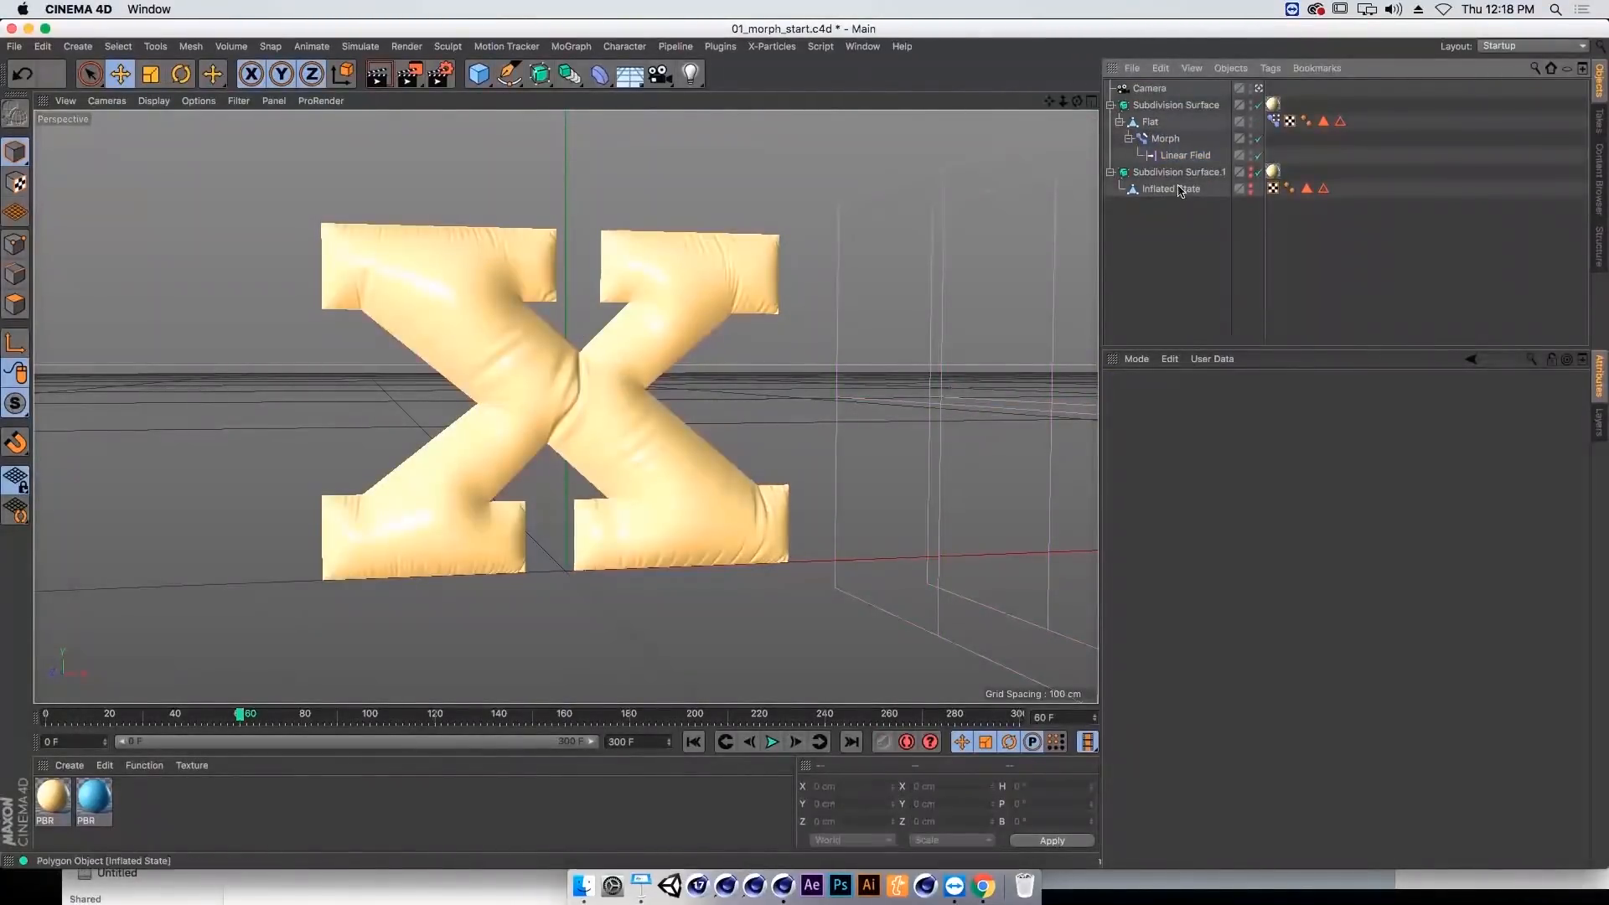
Step: Play the Linear Field animation and shift its end keyframe from frame 60 to frame 30
click(1169, 159)
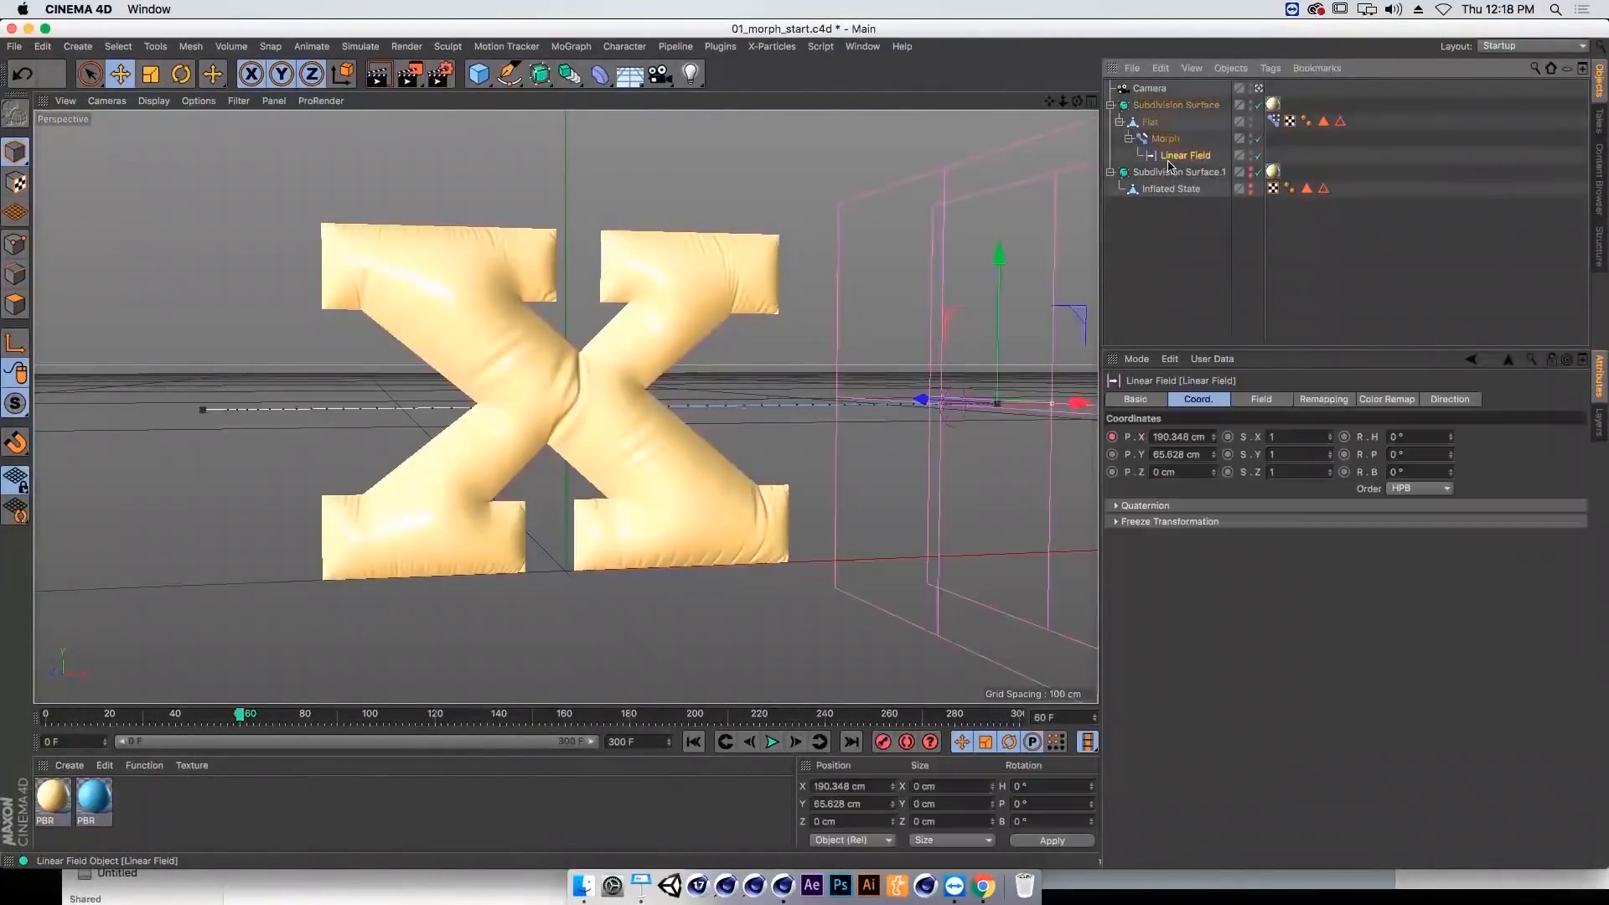
click(693, 742)
click(771, 742)
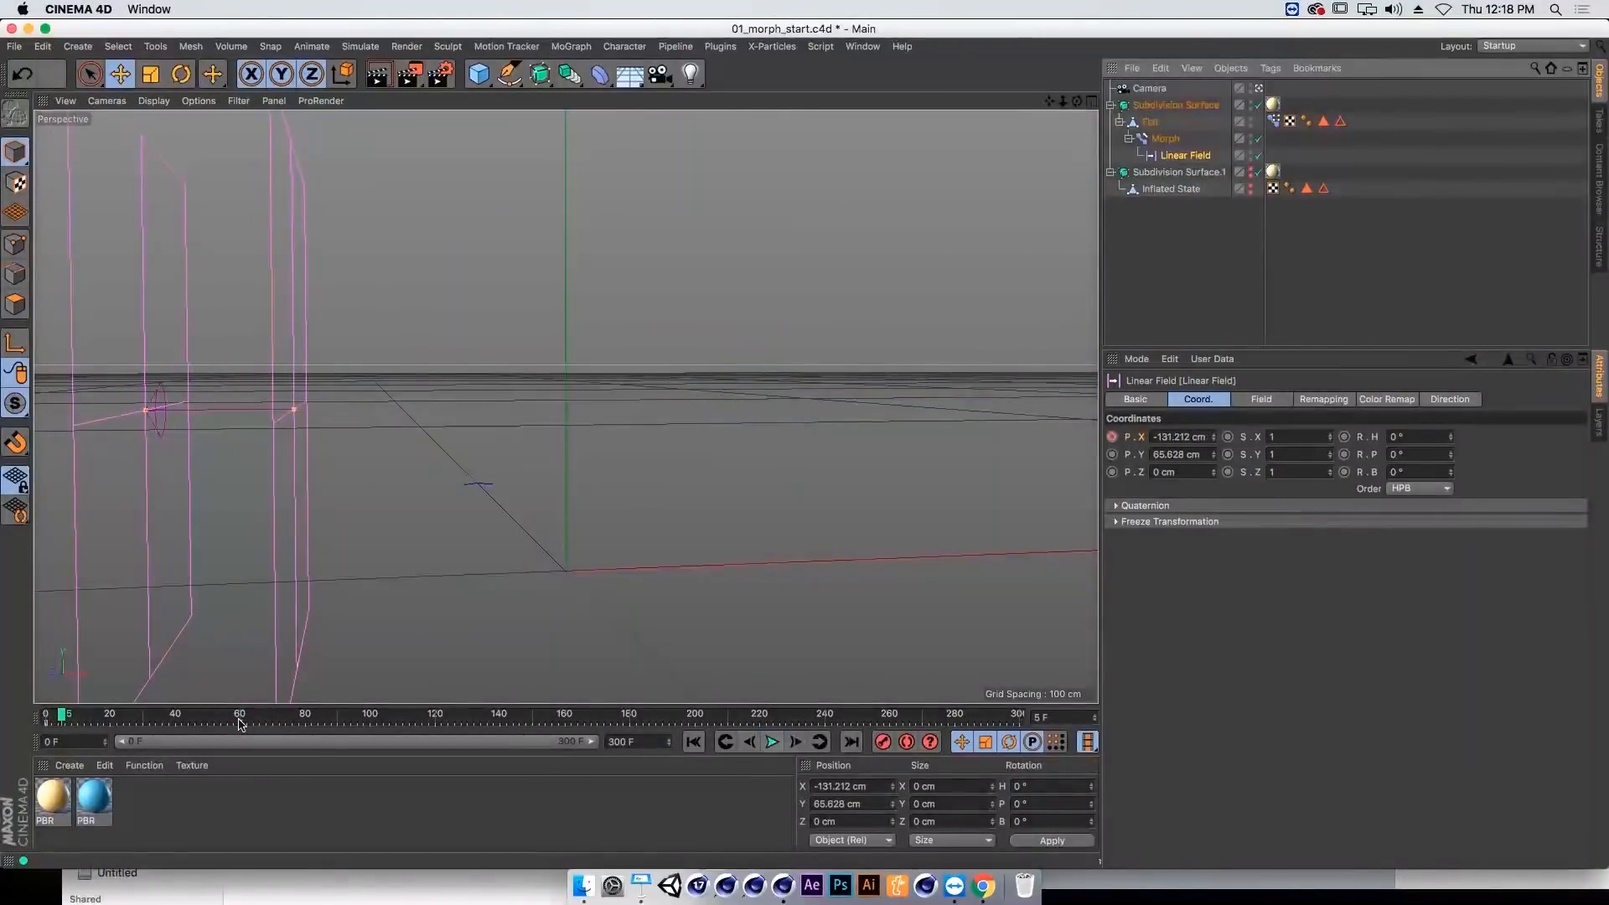
drag(238, 724, 143, 725)
Step: Play the retimed animation from the start and check the letter's inflation from a slightly different angle
click(693, 741)
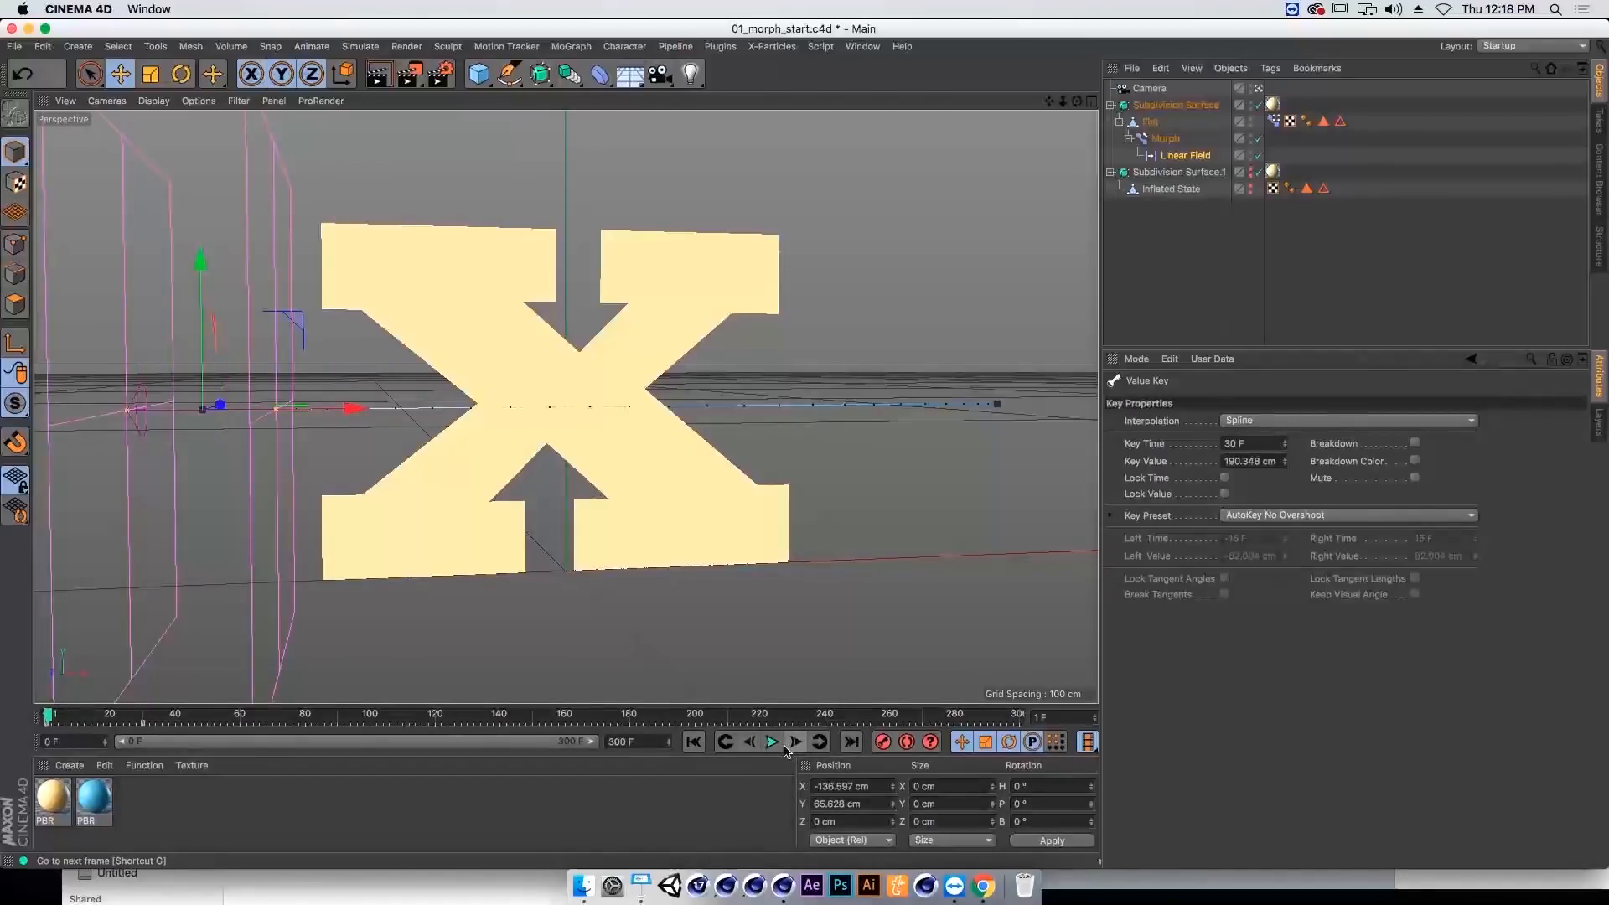
click(772, 742)
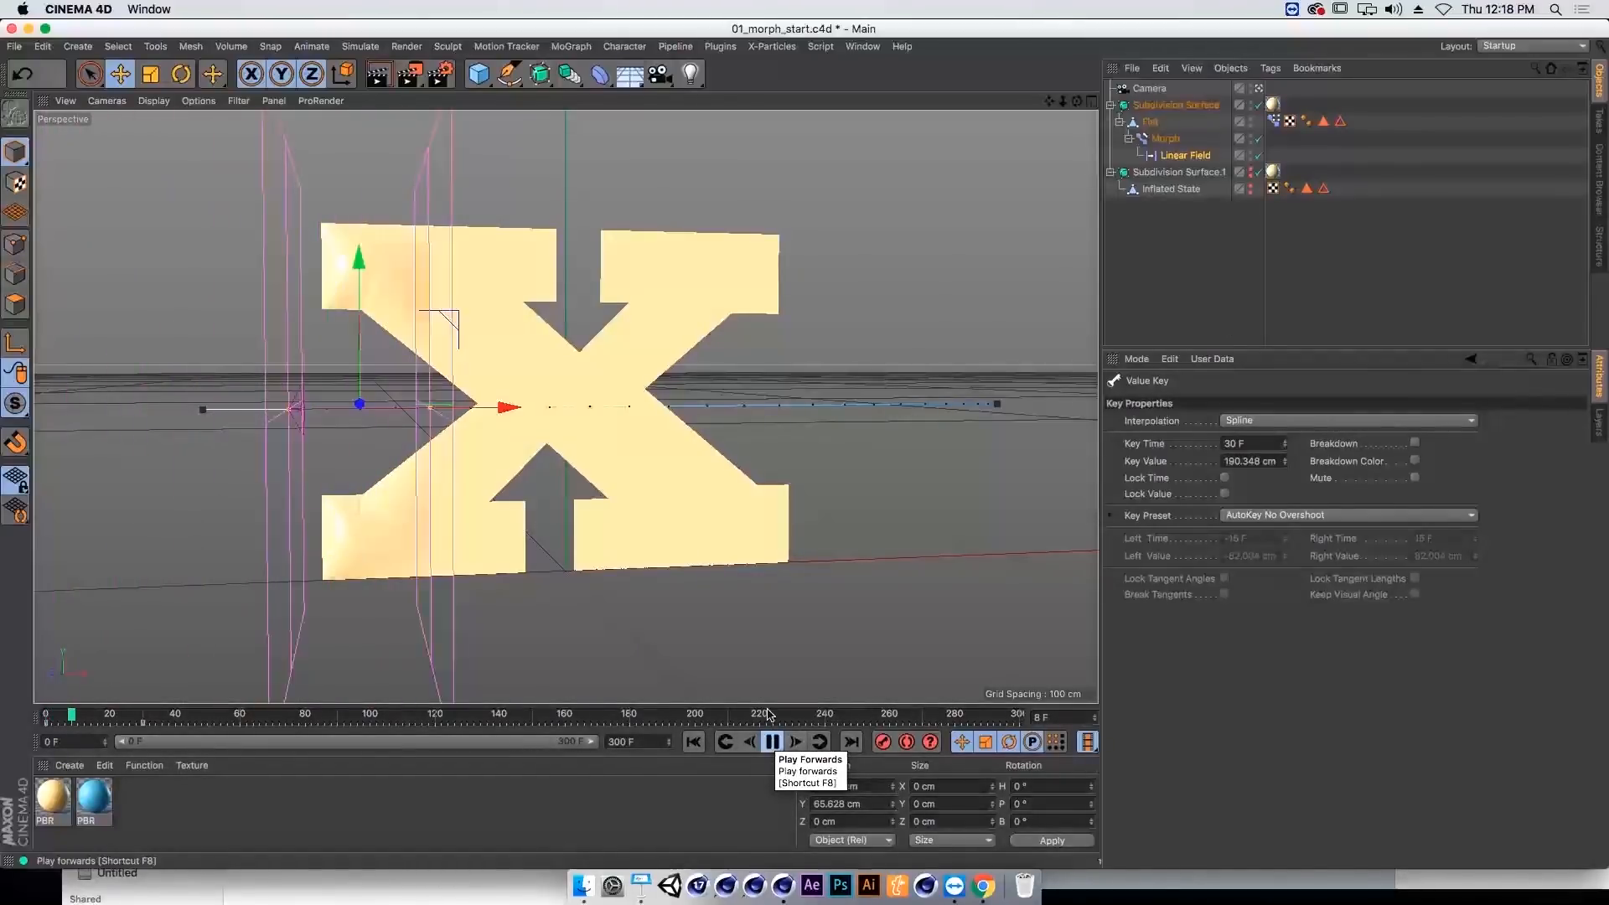
alt+drag(531, 453, 584, 504)
key(F8)
click(693, 741)
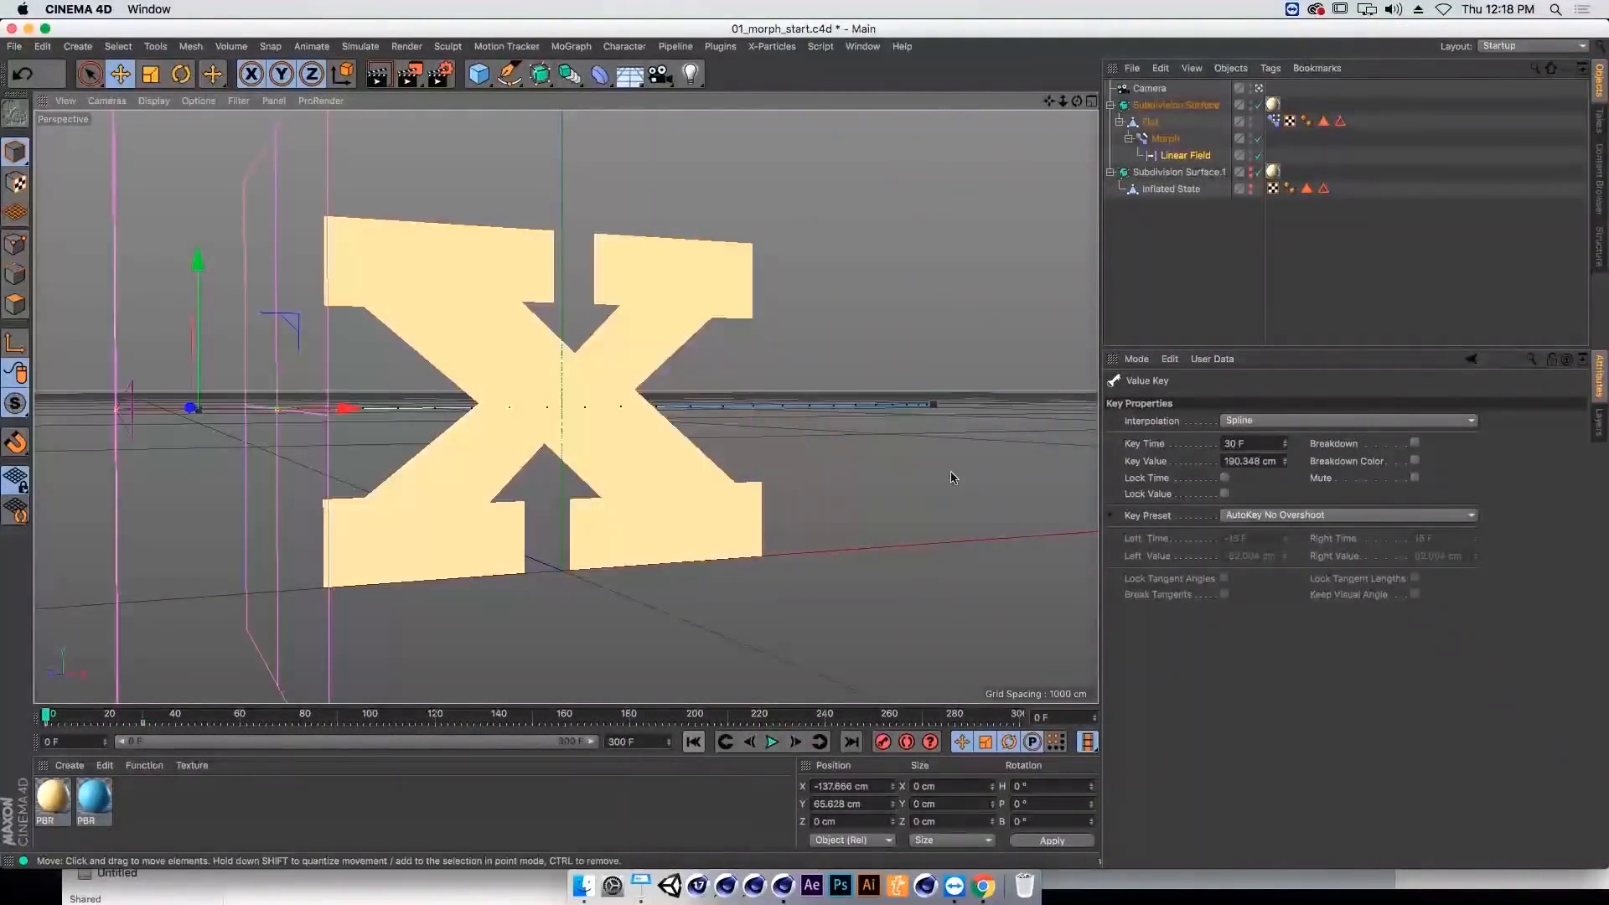
Step: Add a Delay layer to the Morph deformer's falloff, using Spring mode and 62 % effect strength
click(1177, 155)
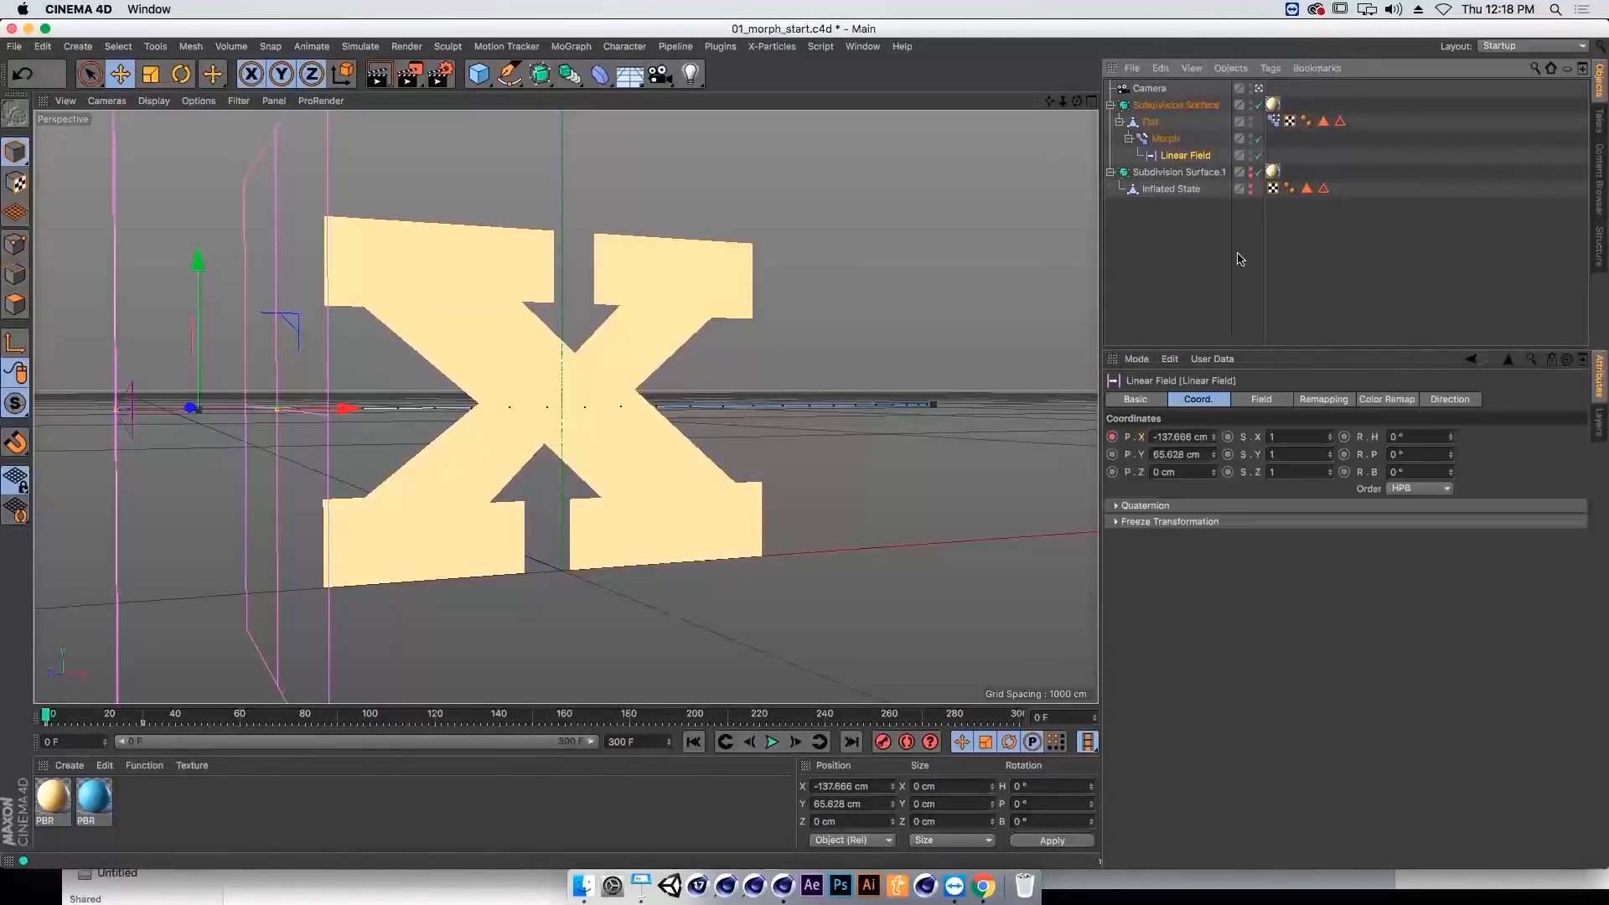
click(1165, 140)
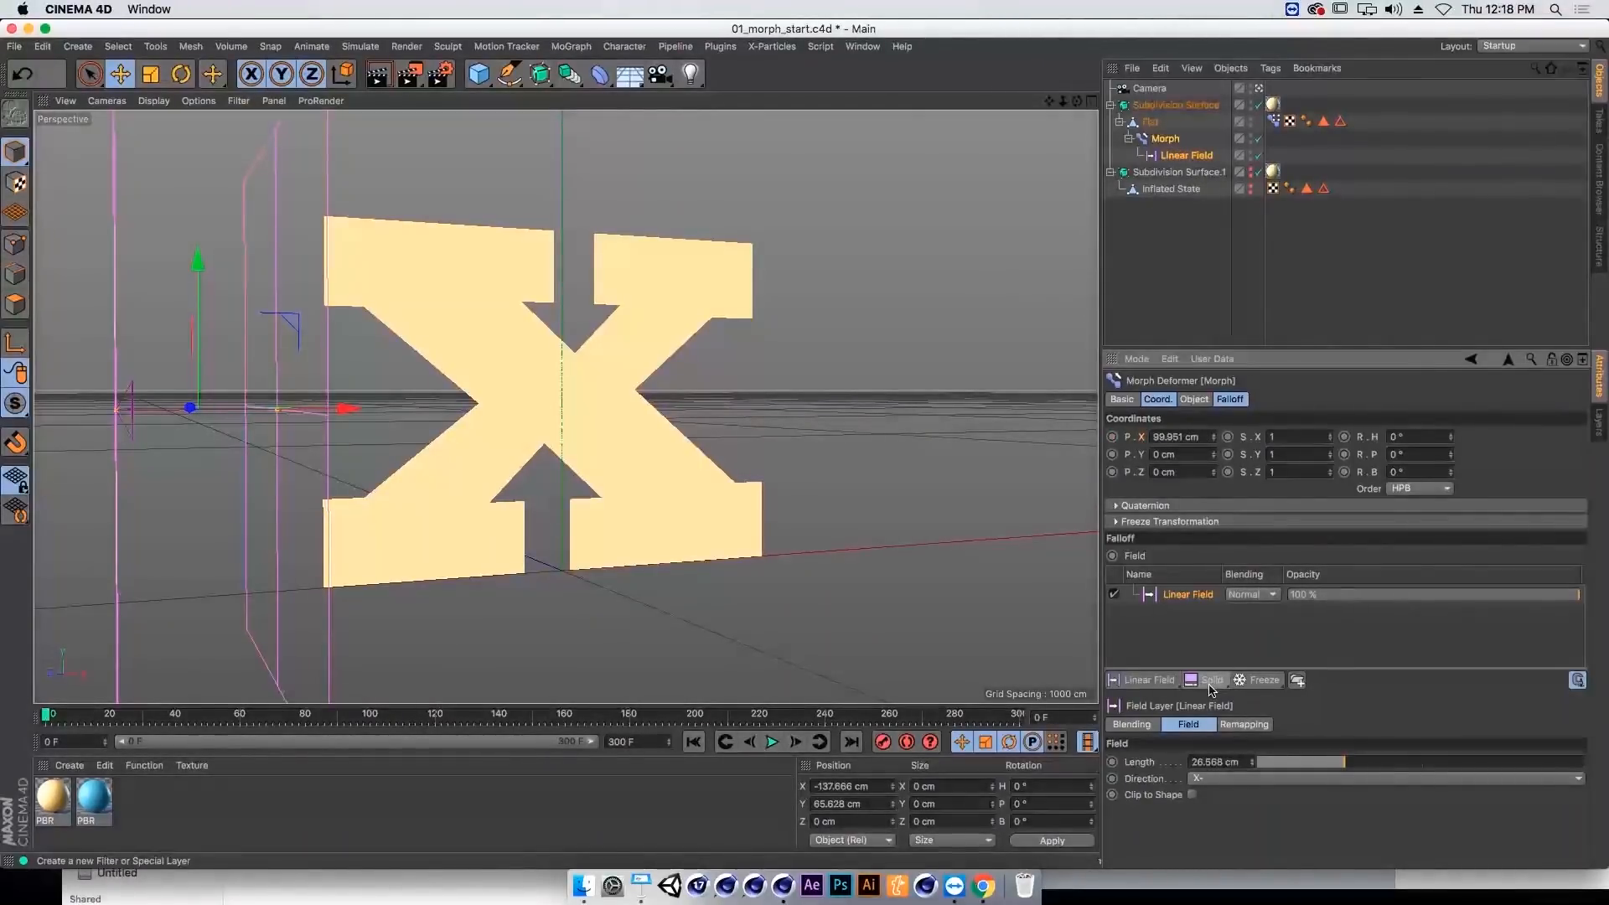
click(1259, 679)
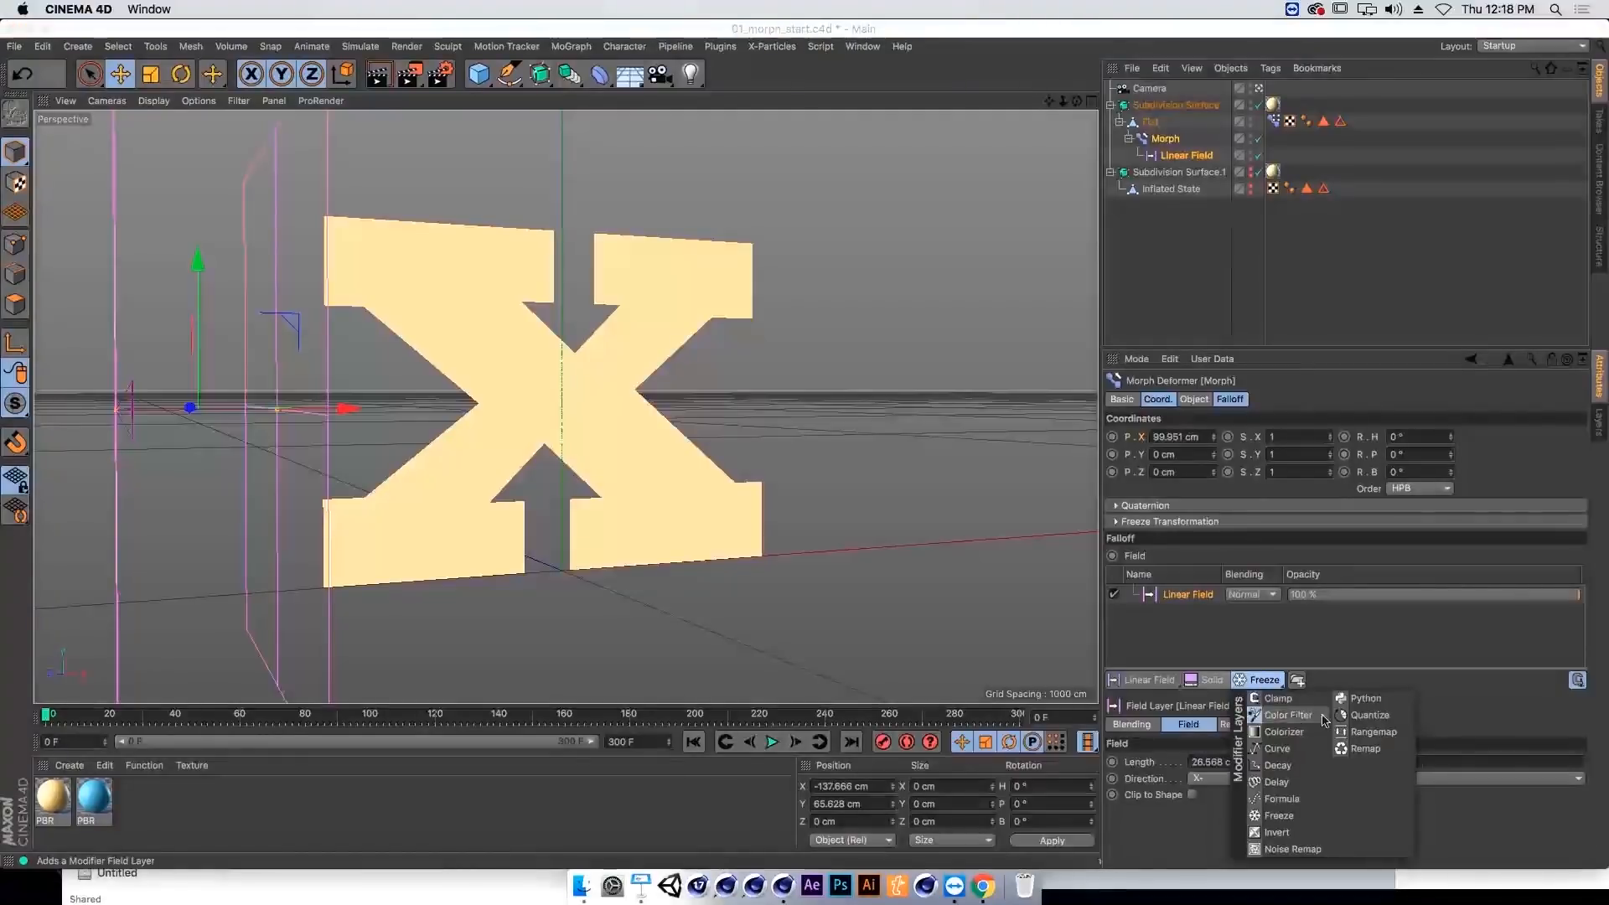
click(1275, 782)
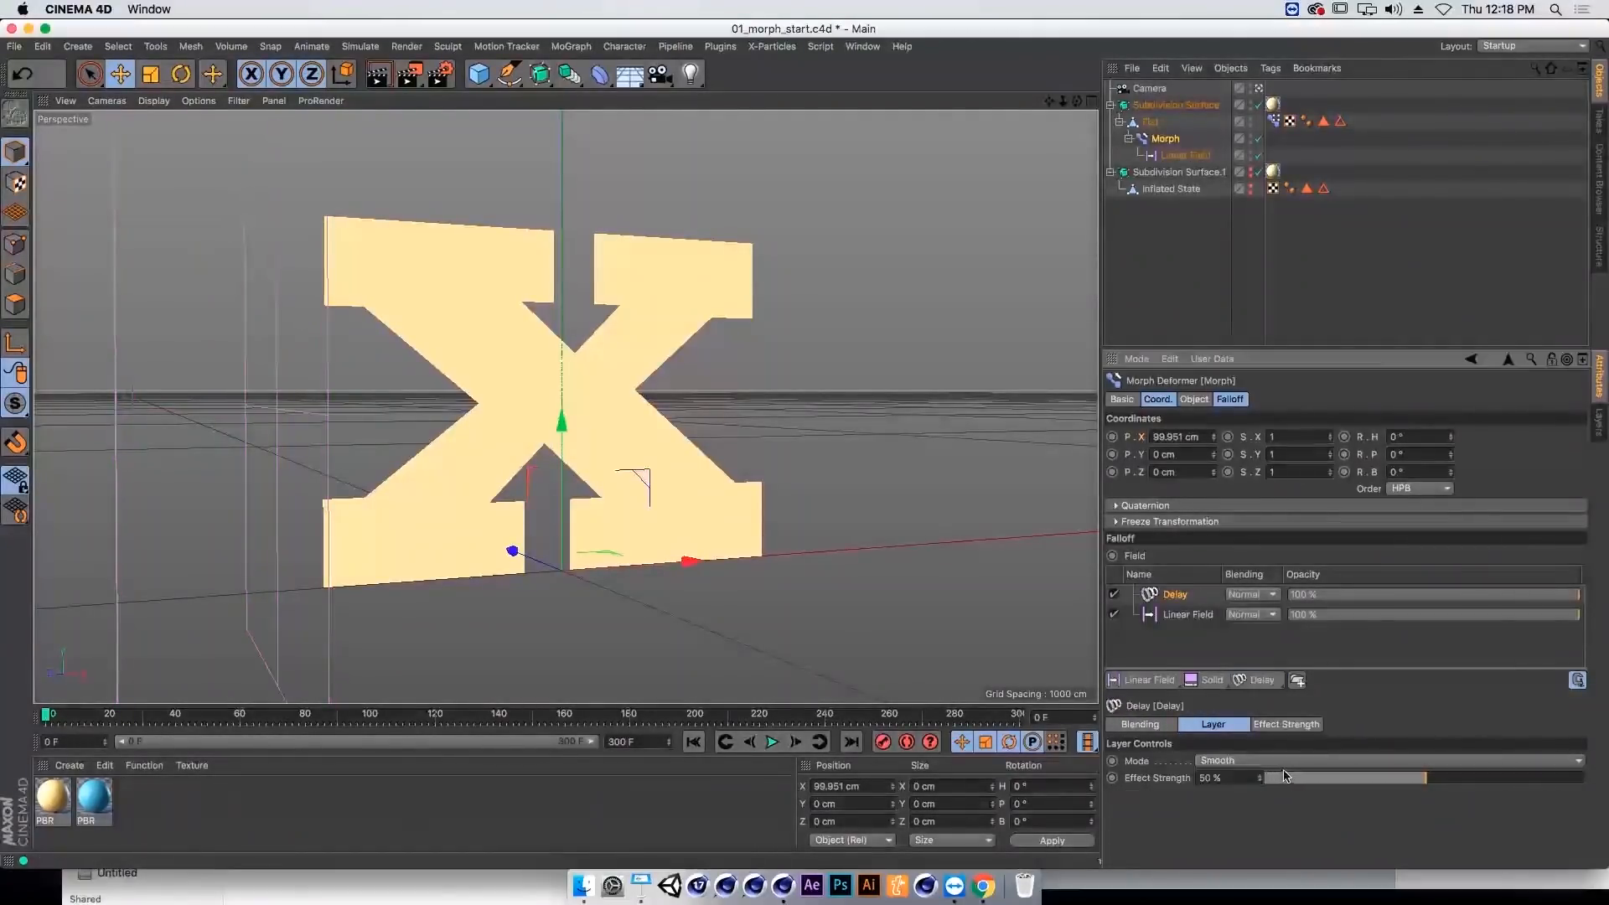
click(1274, 760)
click(1319, 820)
drag(1464, 780, 1481, 780)
Step: Play the animation and examine the effect of the spring delay from the side
click(782, 744)
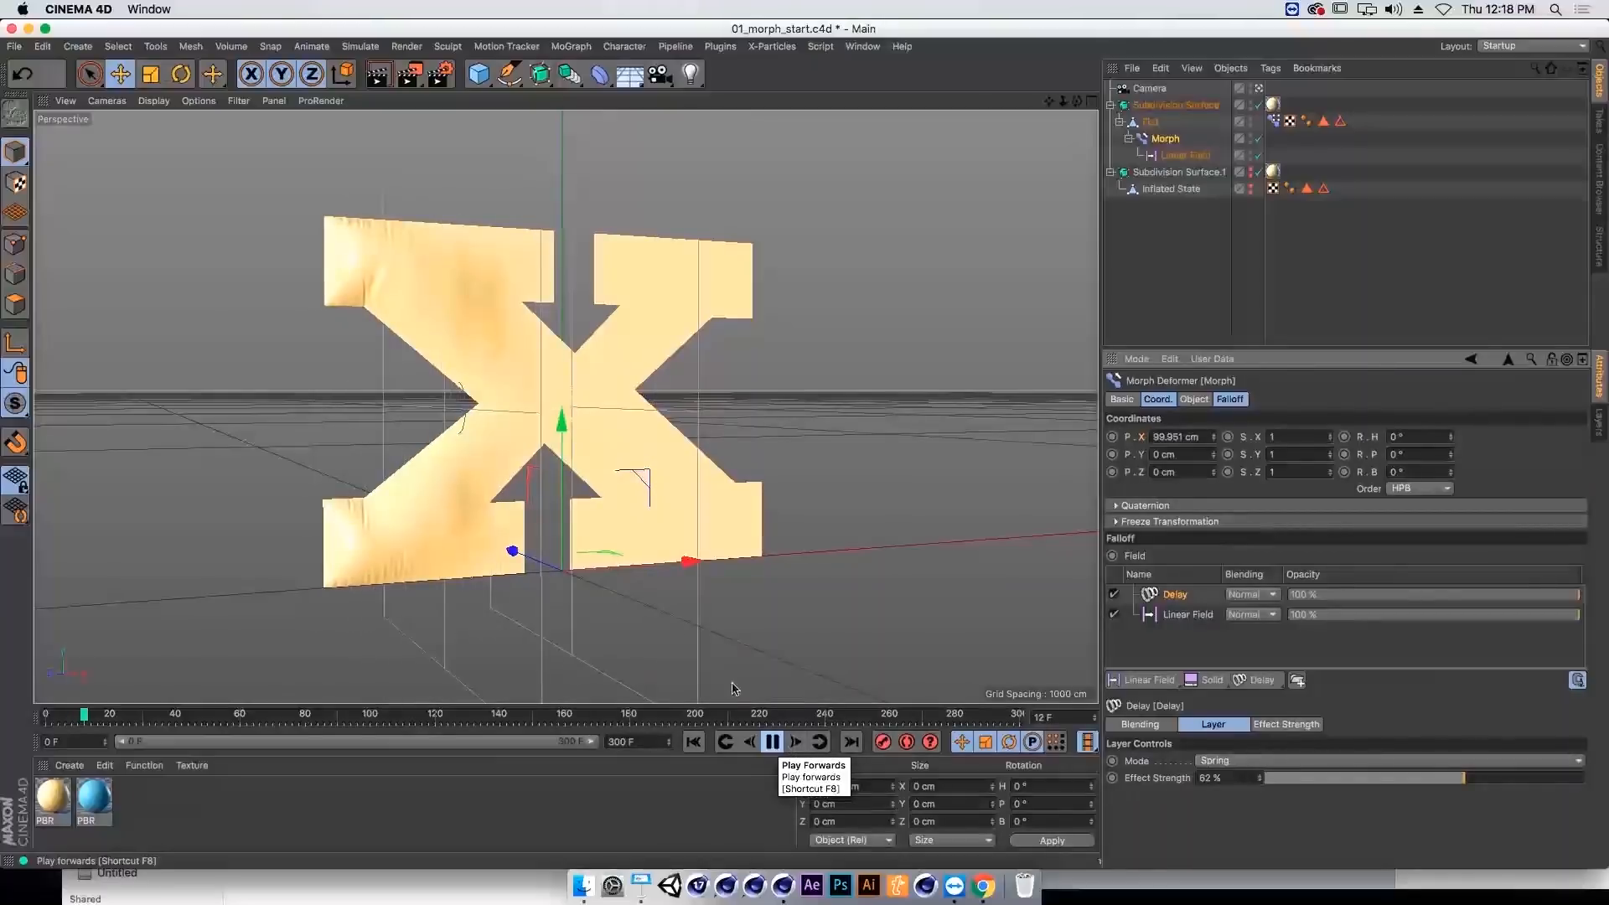
alt+drag(610, 463, 672, 412)
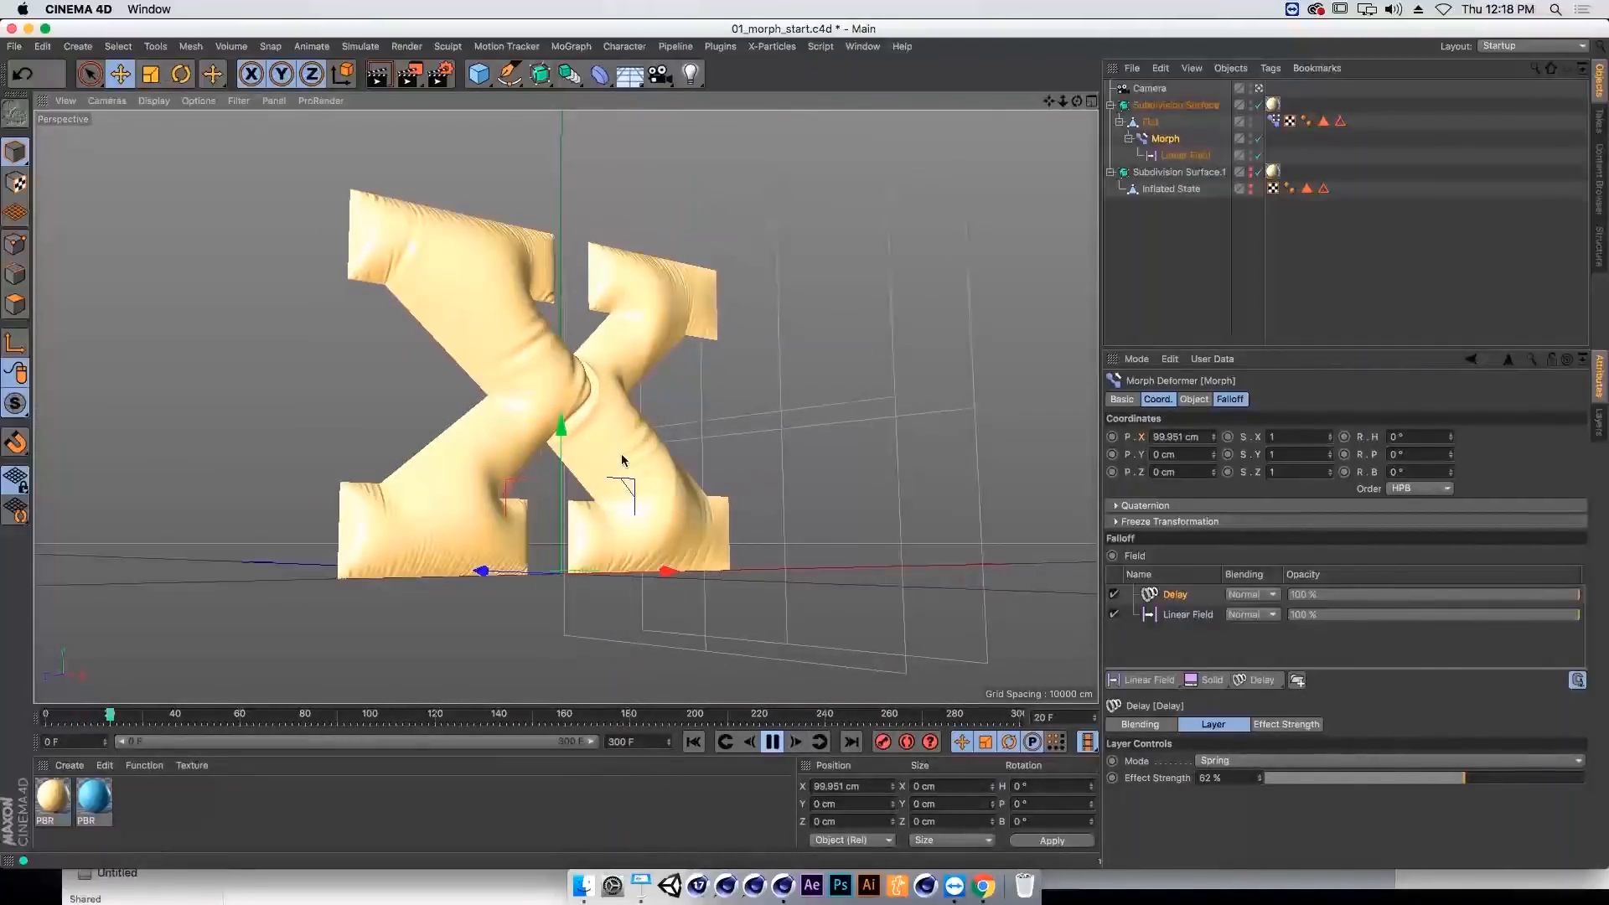
key(F8)
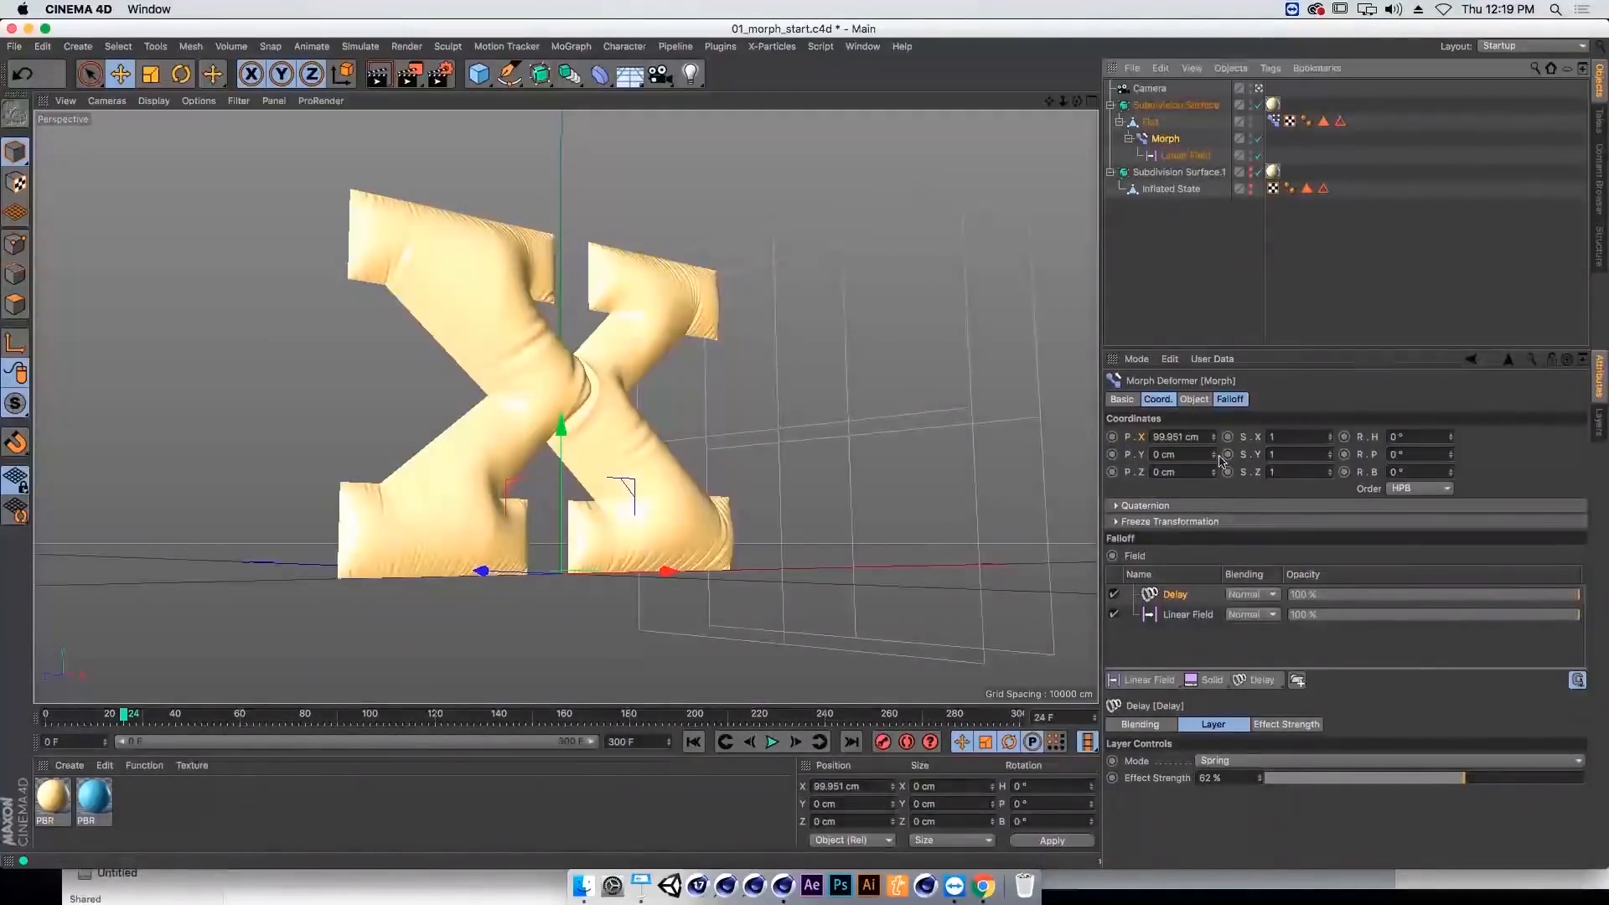
Step: Set the Morph deformer's Inflated target strength to 250 % and inspect the exaggerated shape
click(1194, 399)
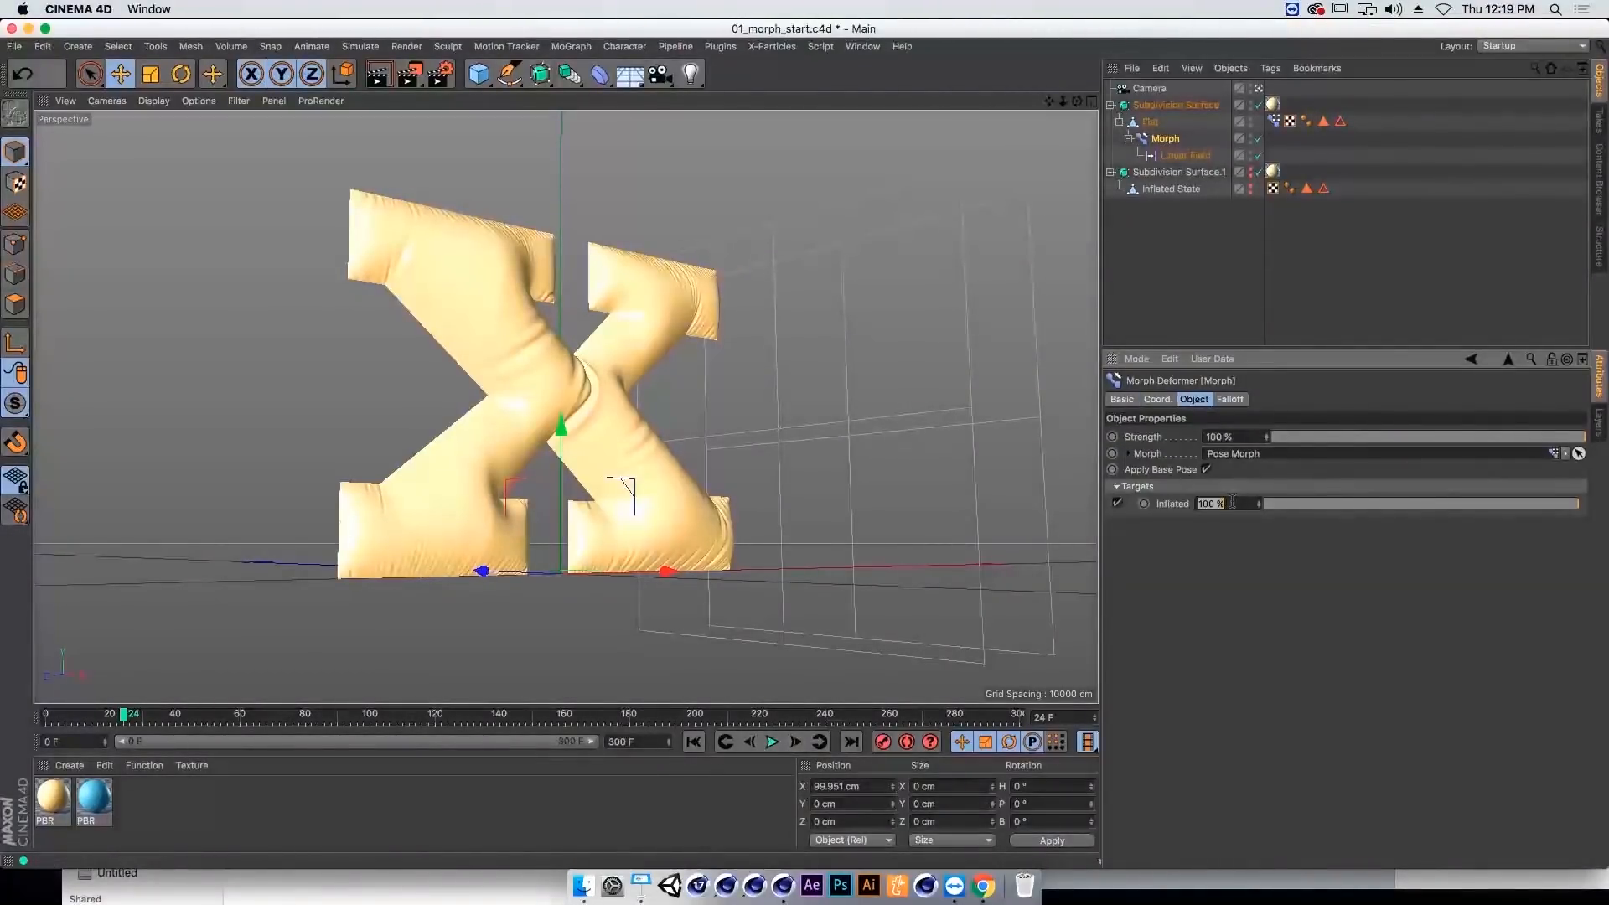
key(Return)
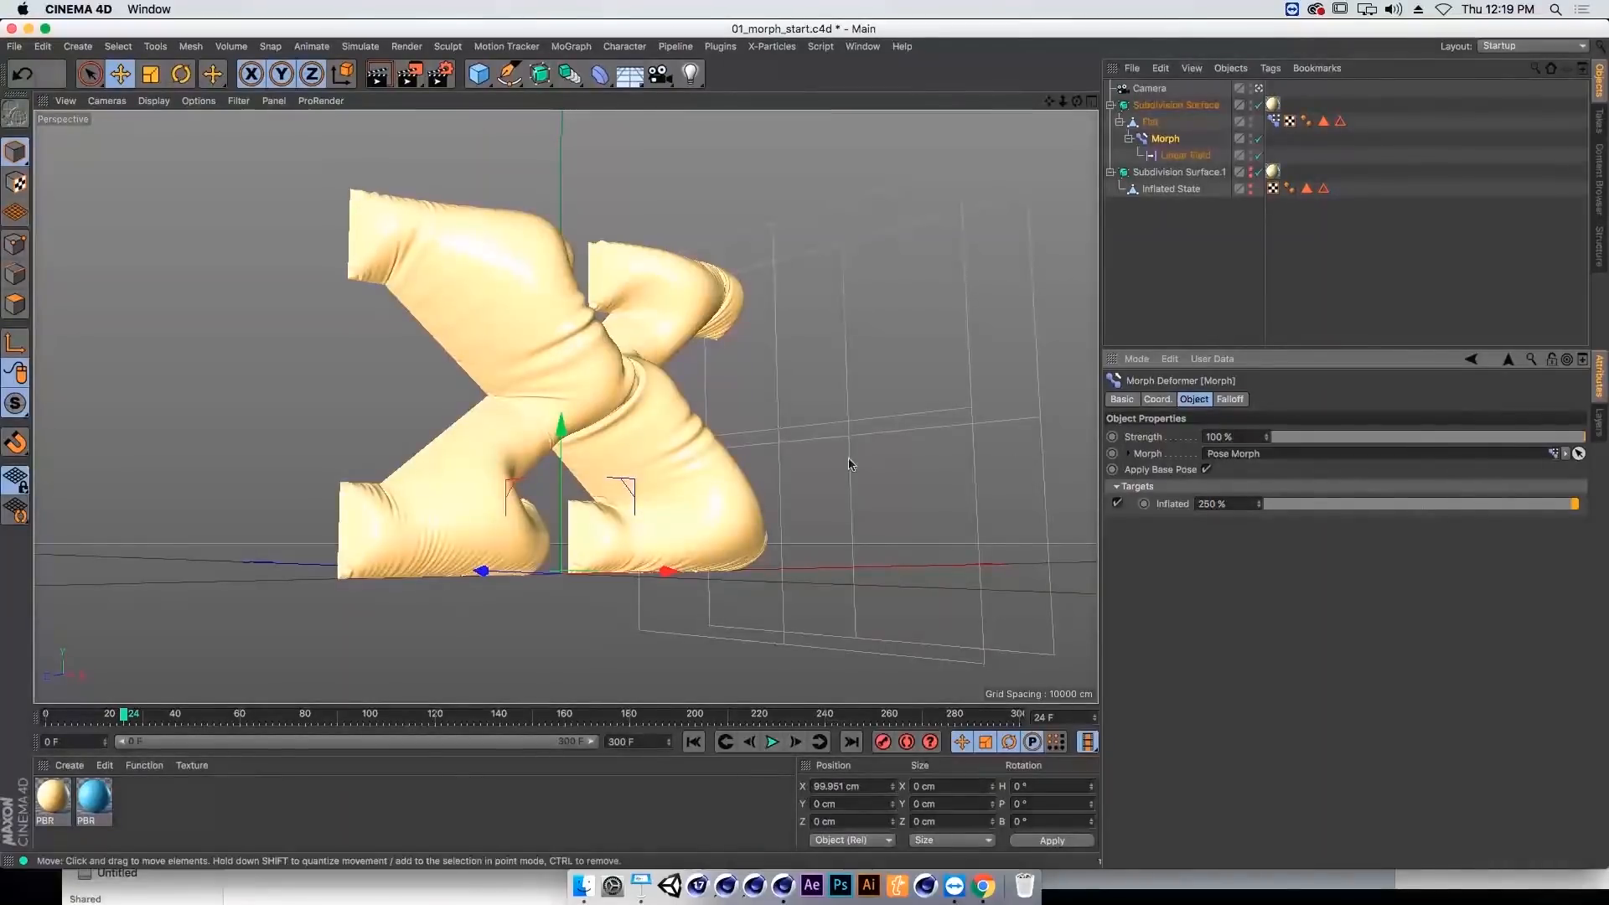
mouse_move(571, 438)
alt+mouse_down()
mouse_move(504, 441)
mouse_move(593, 460)
alt+mouse_up()
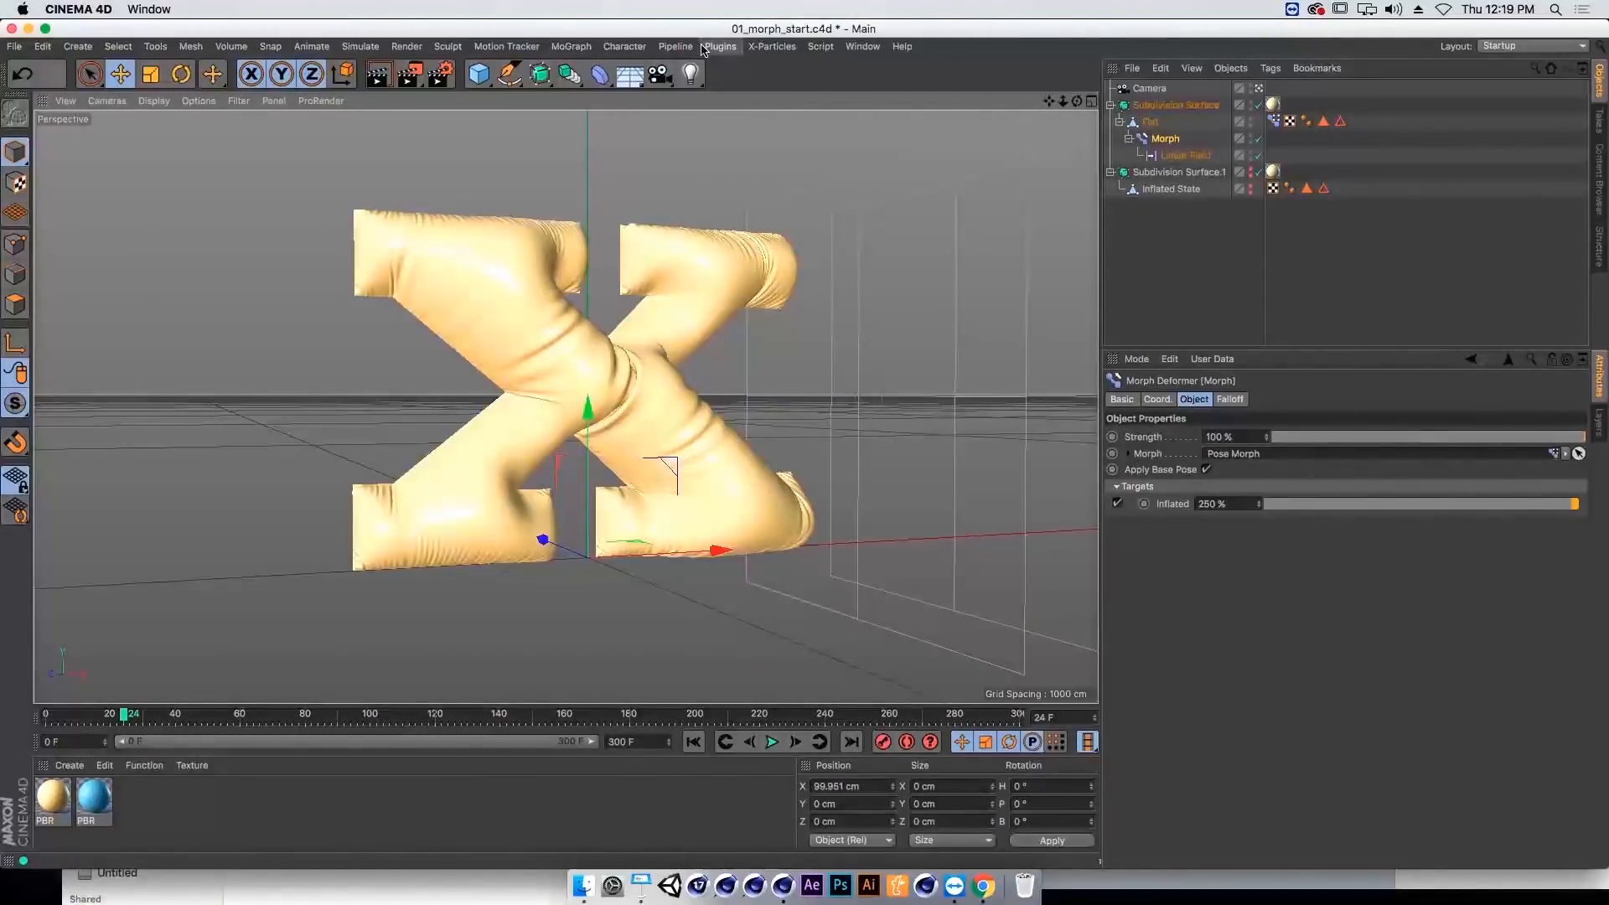
Step: Add a Jiggle deformer and place it under the Flat mesh, directly below the Morph deformer
click(630, 49)
click(577, 69)
click(599, 74)
shift+click(794, 188)
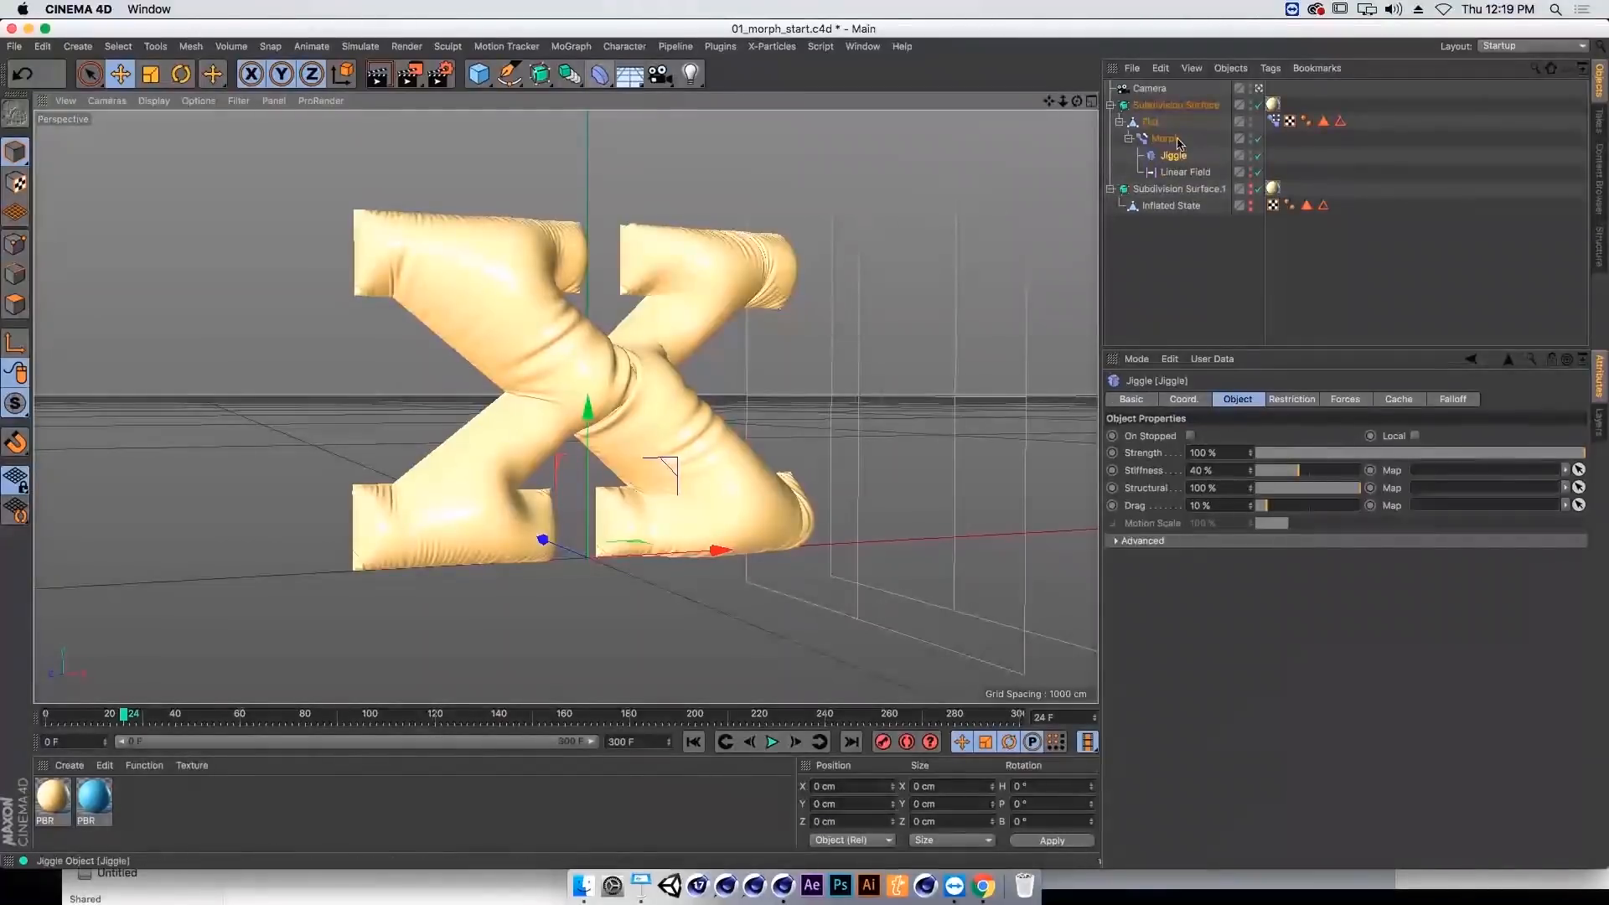
drag(1173, 156, 1176, 178)
drag(1135, 129, 1152, 130)
click(1159, 174)
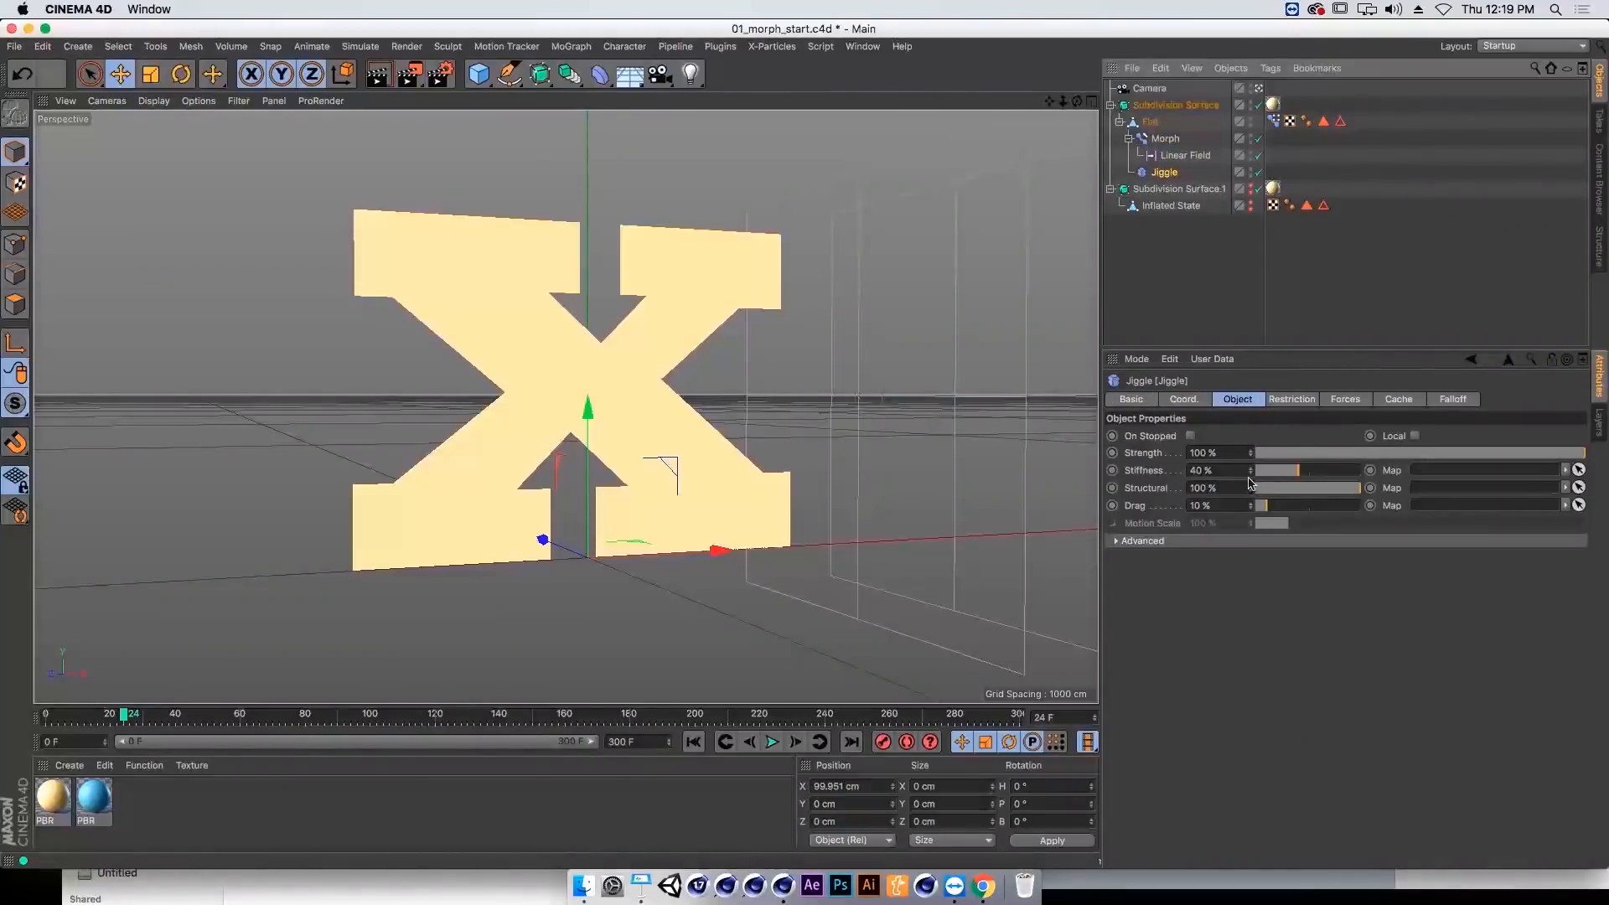
Step: Play the animation from the start and raise the Jiggle deformer's stiffness to 70 %
click(694, 741)
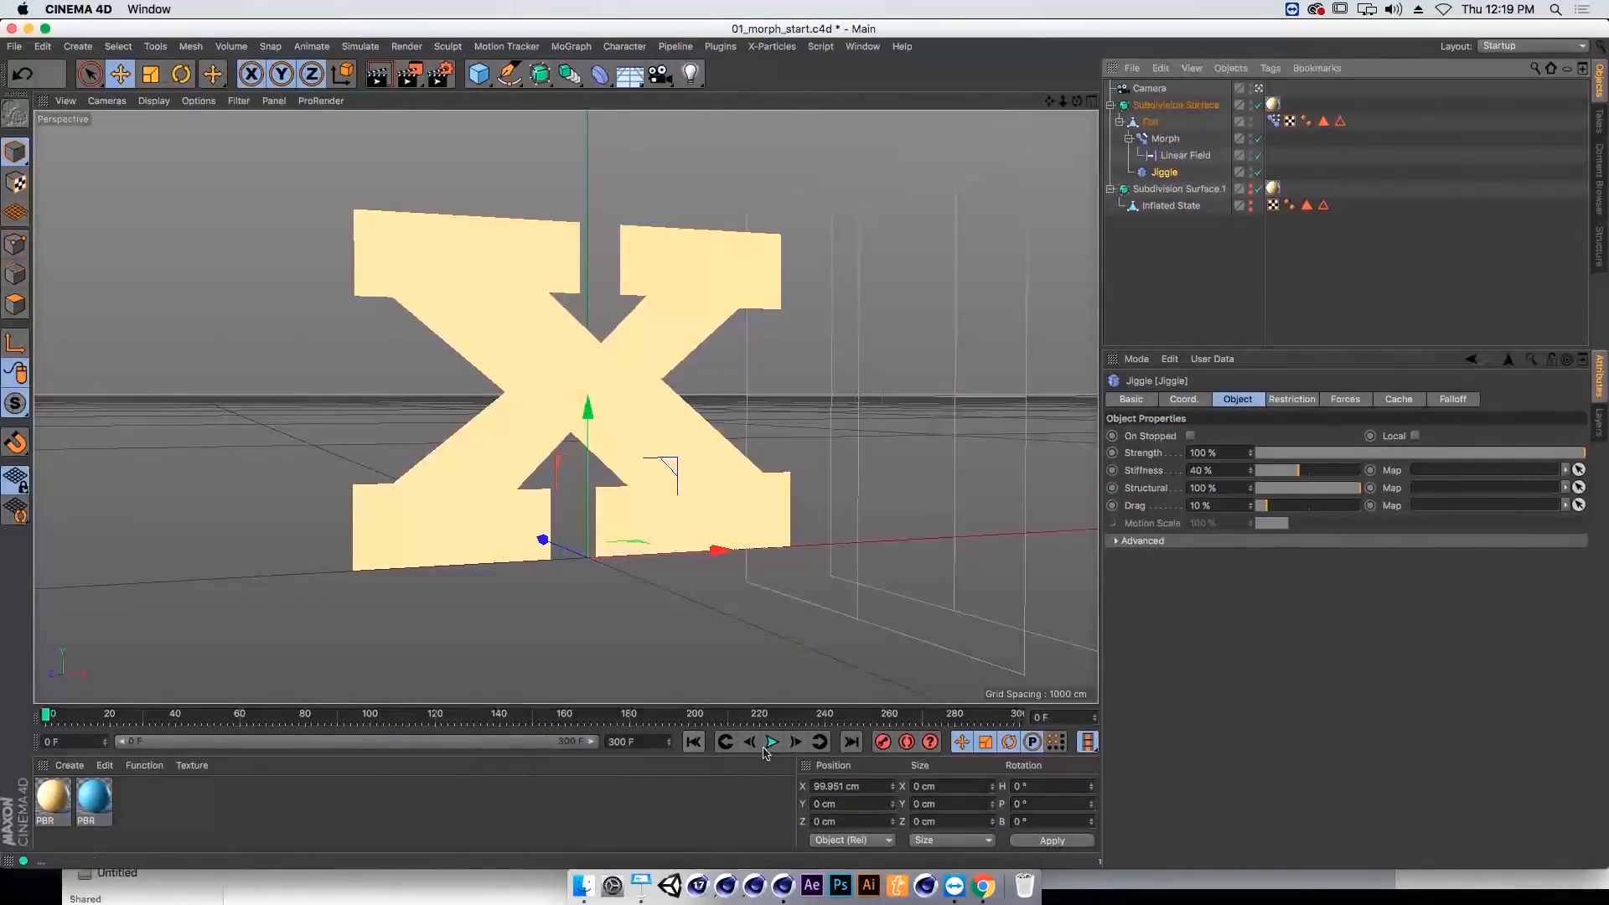
click(773, 742)
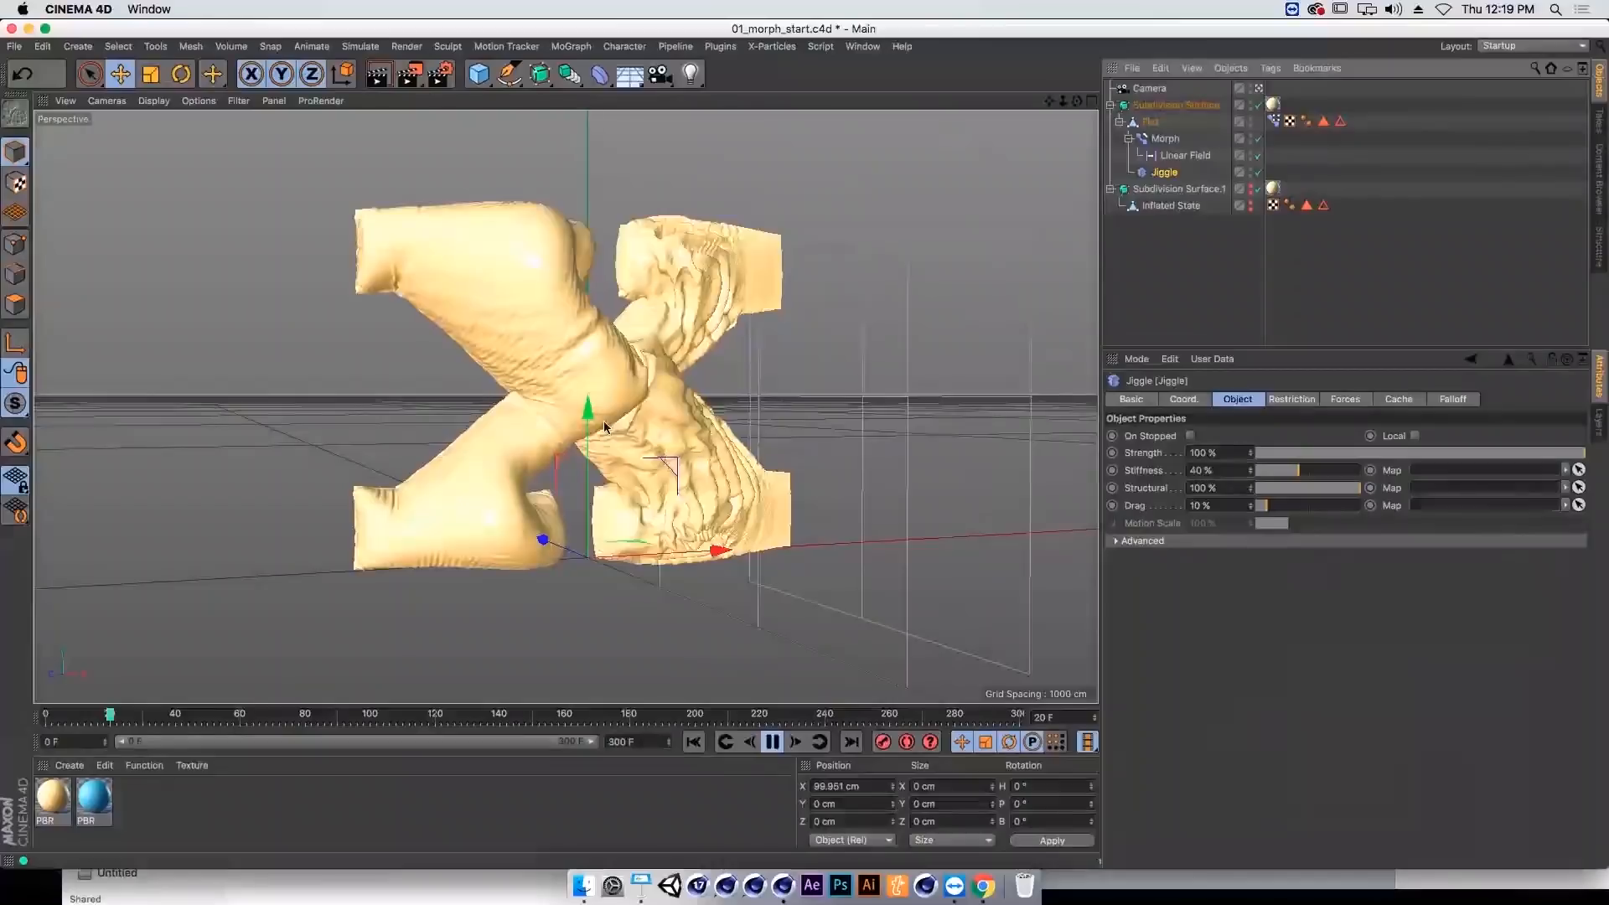
key(super+shift+z)
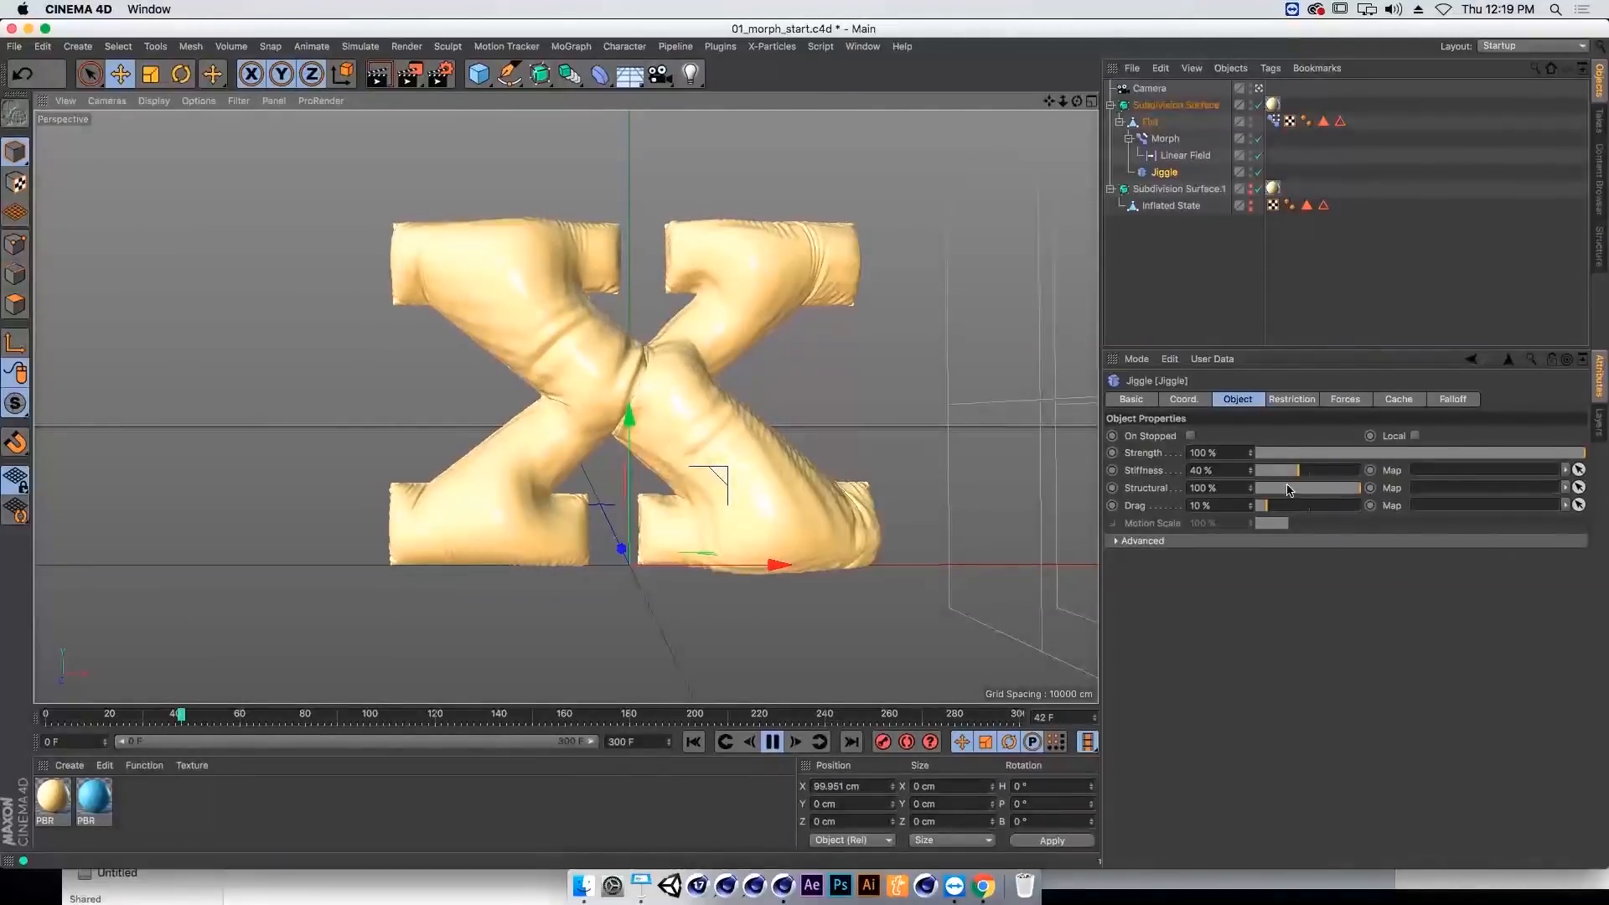
drag(1297, 471, 1328, 473)
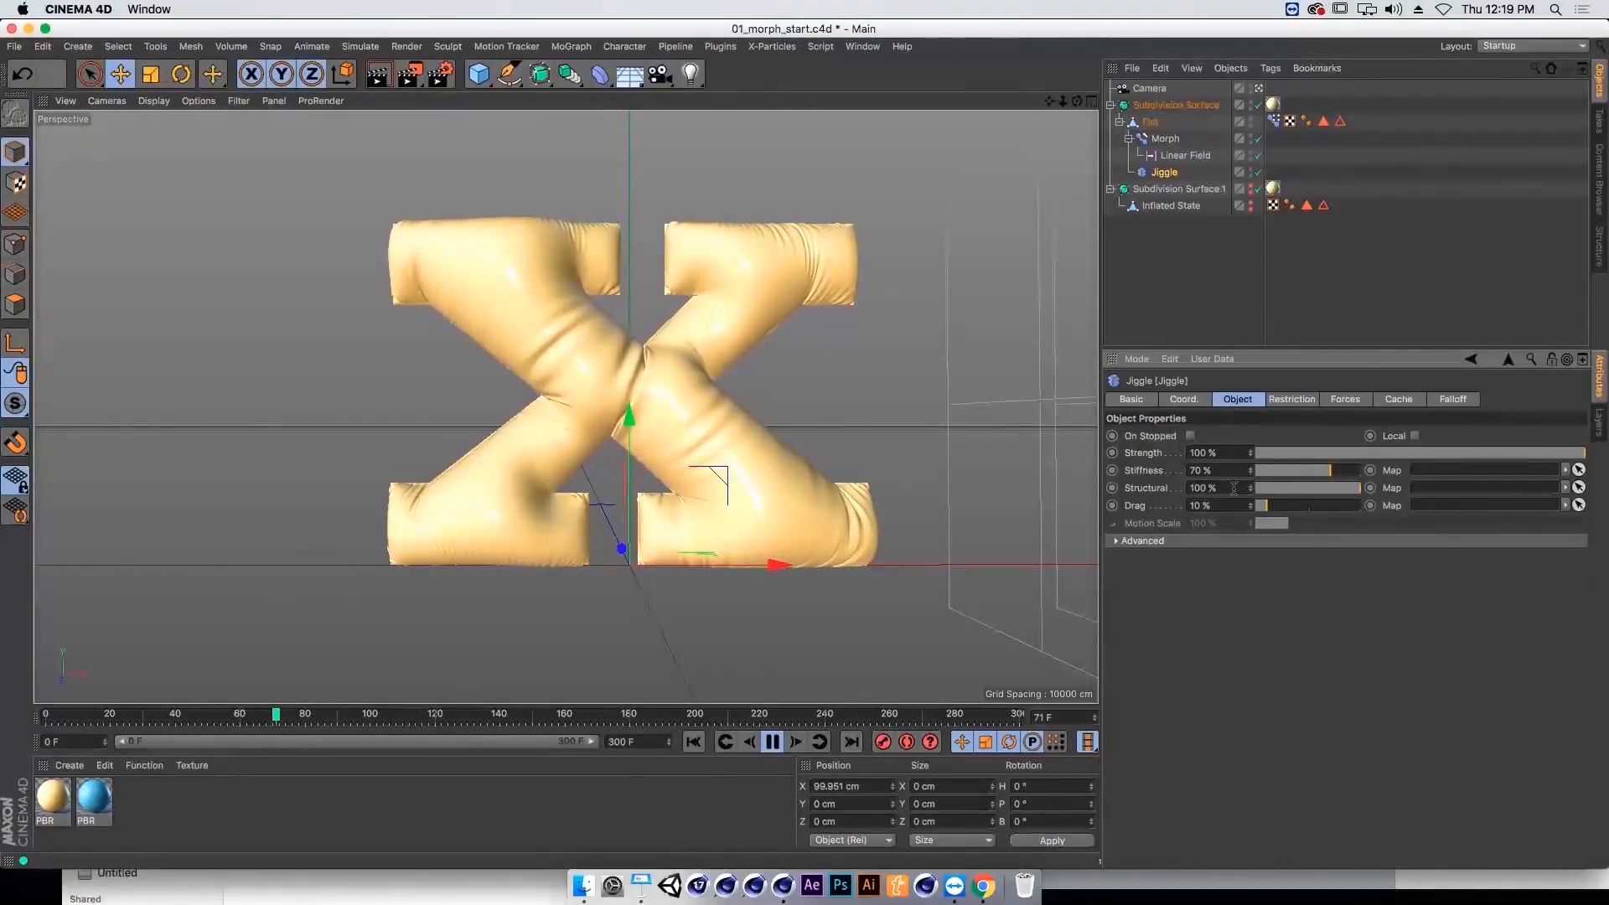
key(F8)
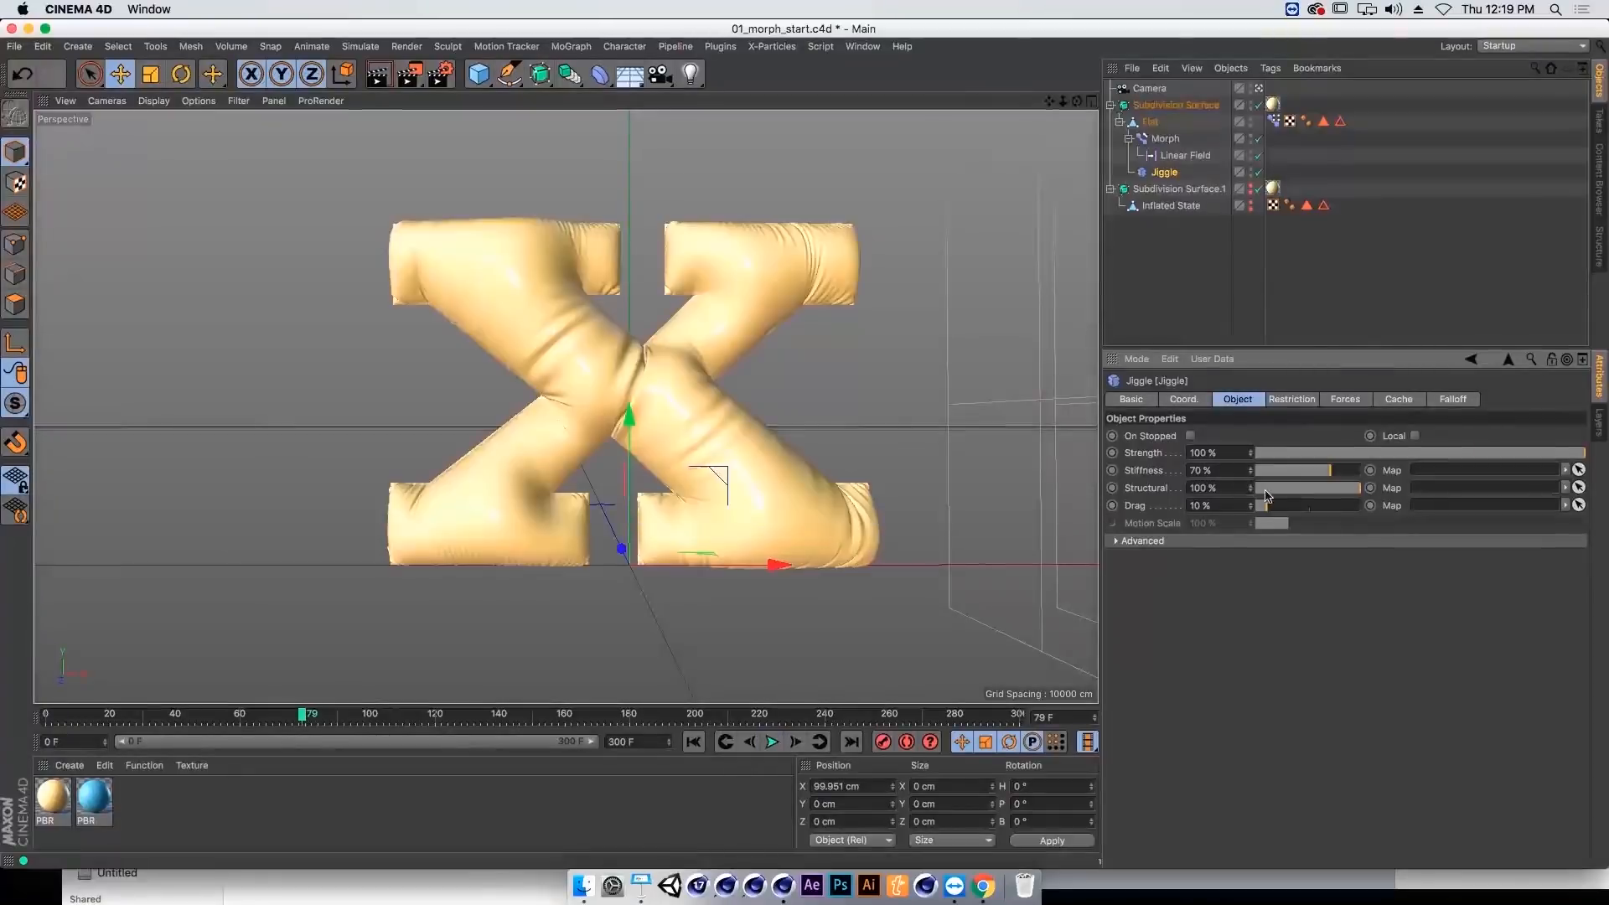
Step: Try the Jiggle deformer with 0 % structural strength and play the animation from the start
drag(1198, 495, 1119, 498)
click(694, 742)
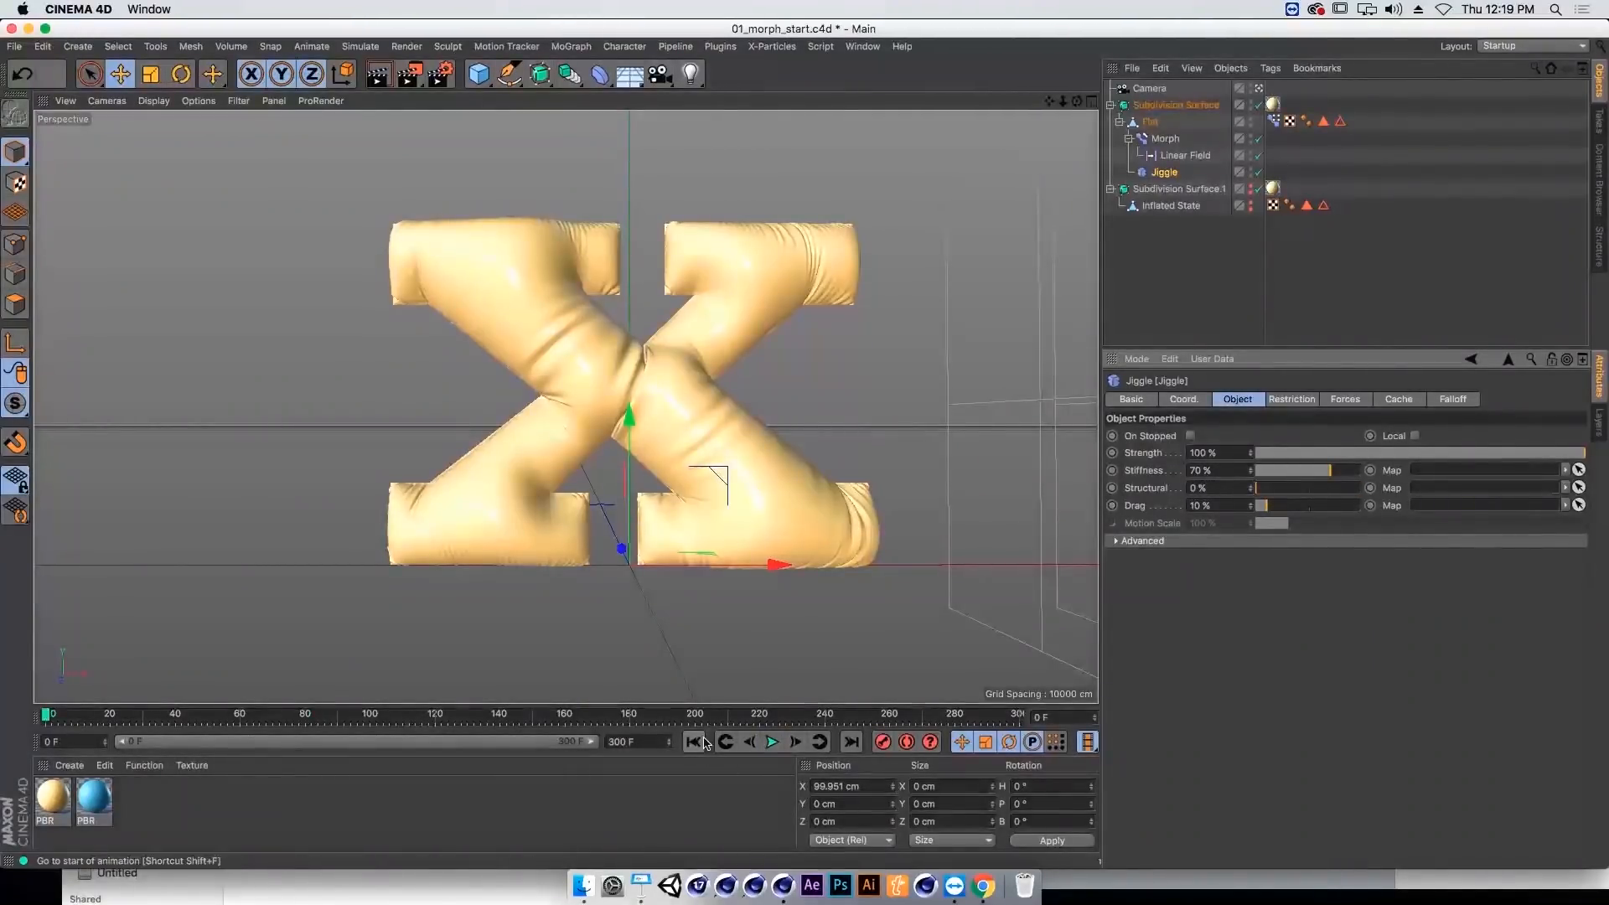
click(770, 746)
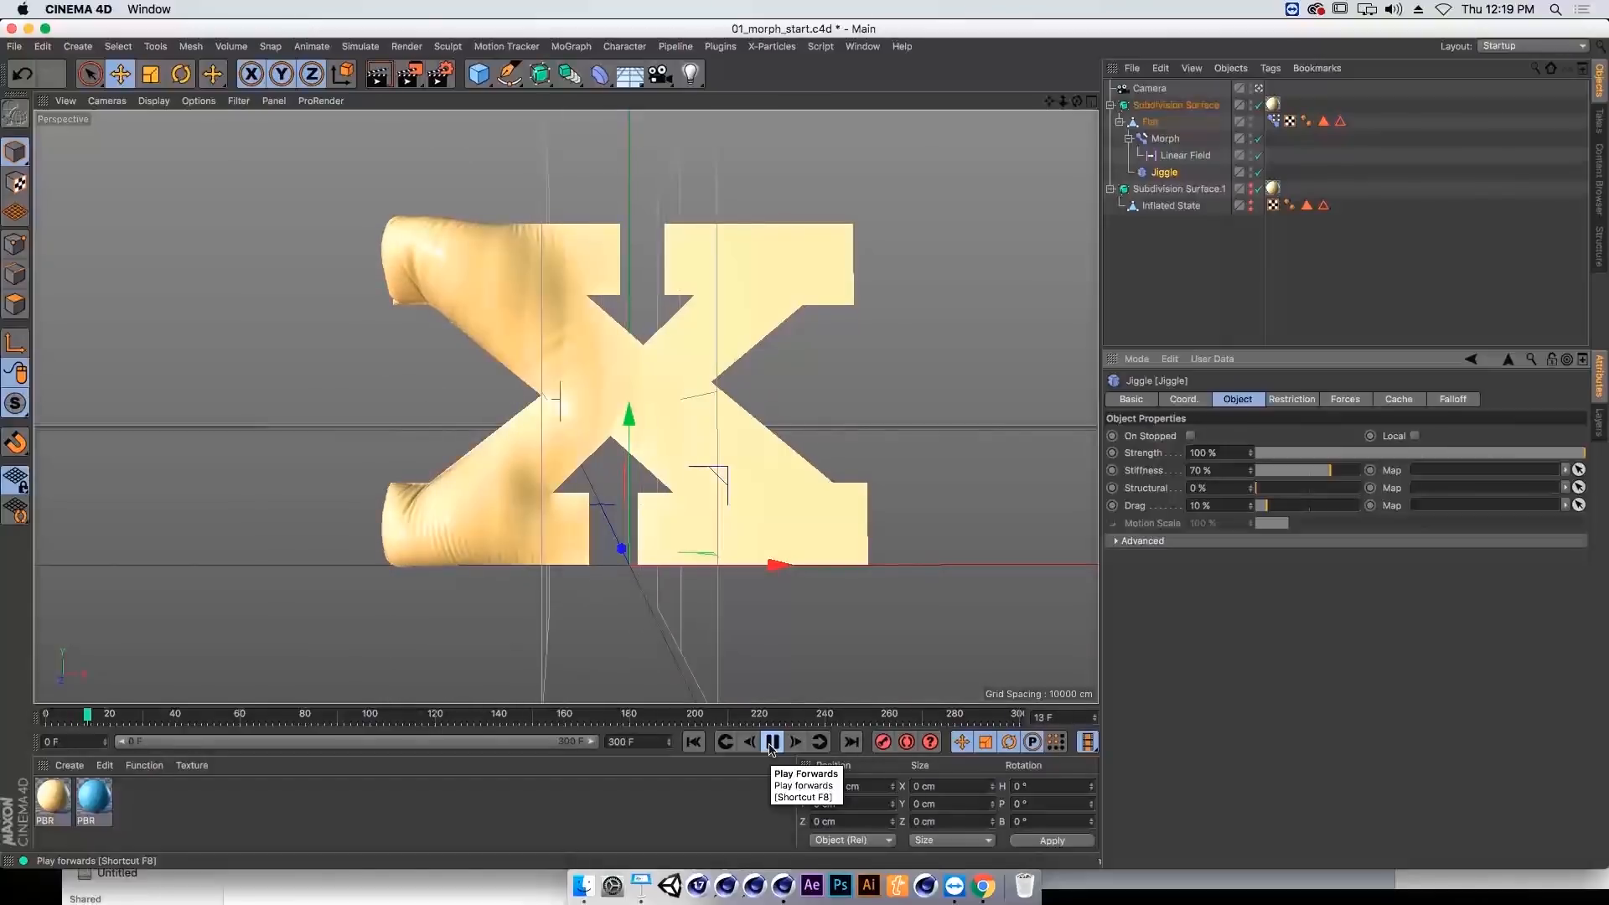
Step: Set the Jiggle deformer's structural value to 70 % and replay the animation to frame 15
click(1332, 488)
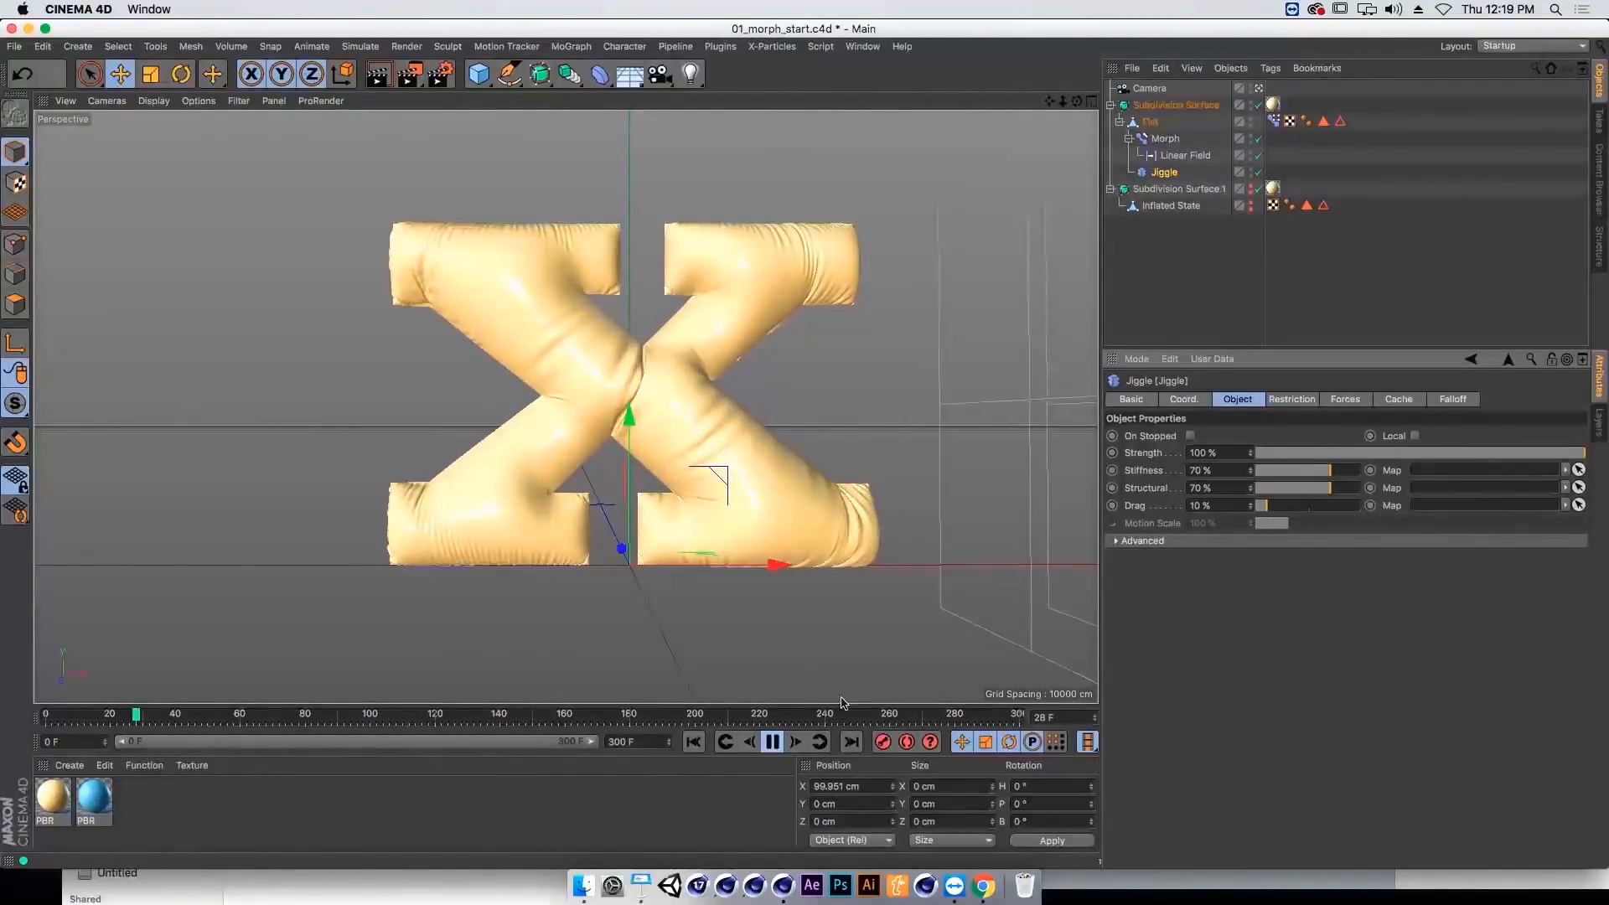
click(698, 742)
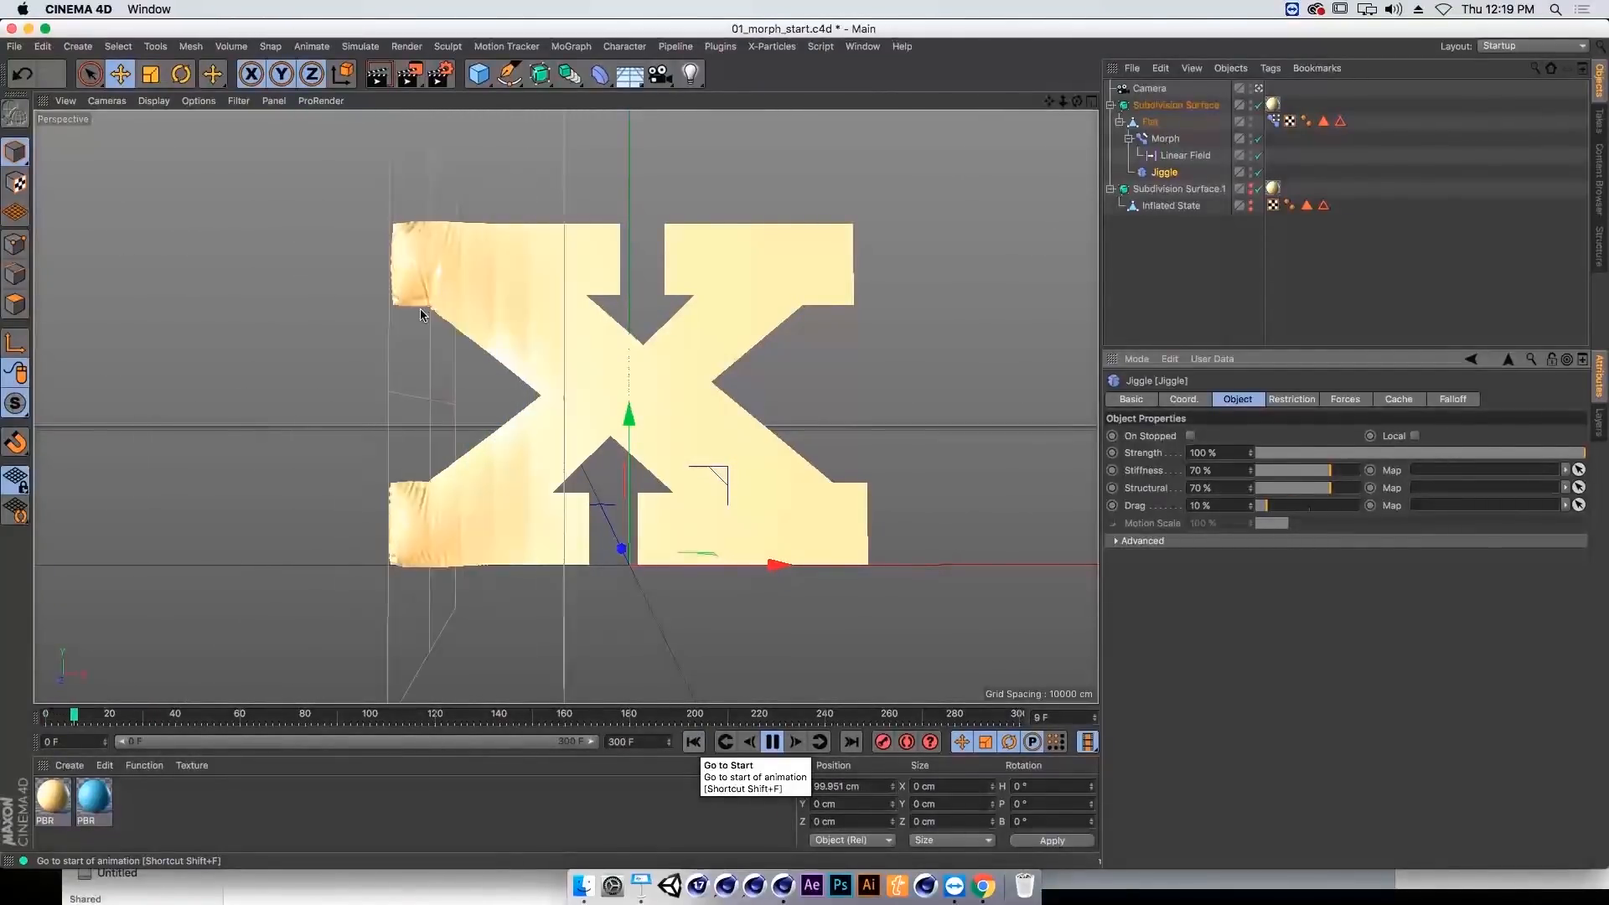
key(F8)
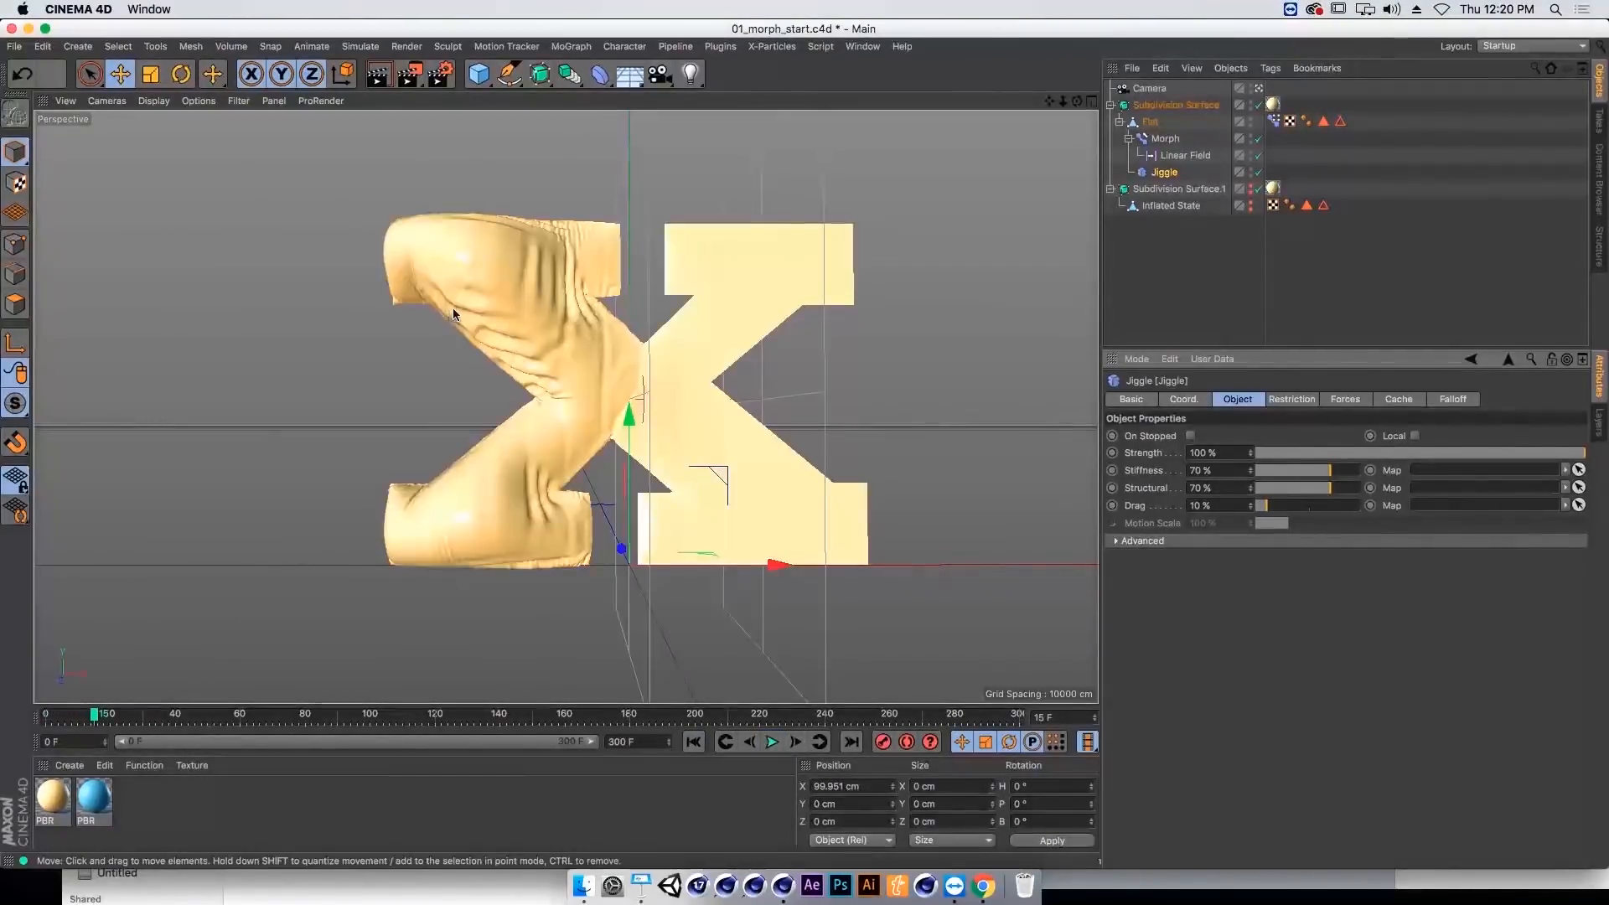
Step: Add a Smoothing deformer as a child of the Jiggle deformer
click(600, 74)
shift+click(1013, 277)
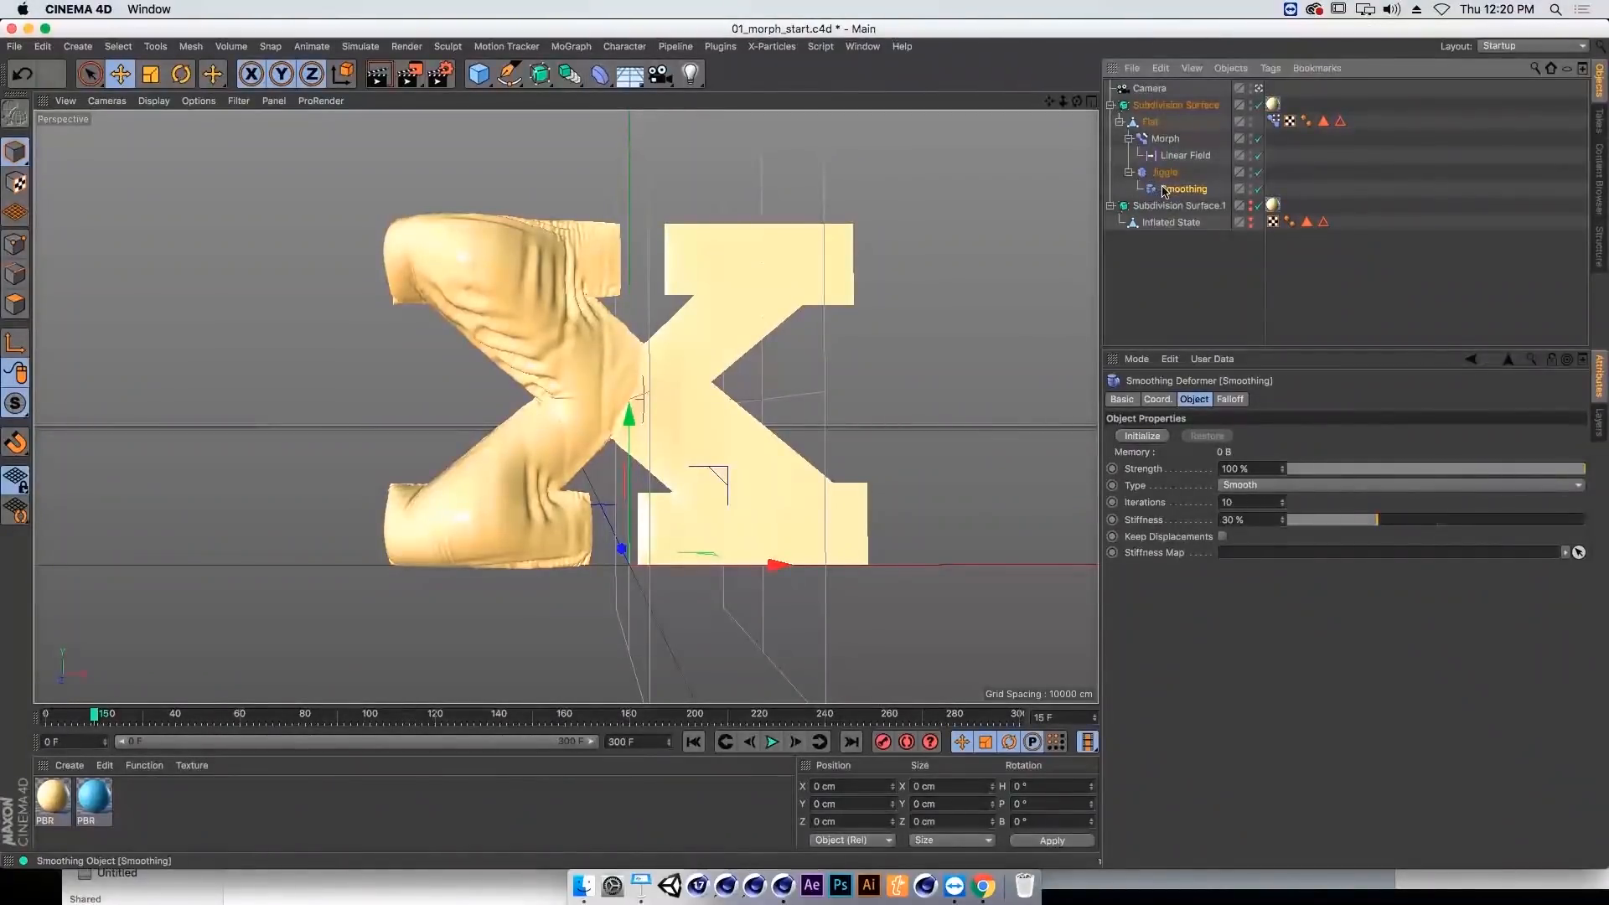
Step: Move the Smoothing deformer out of Jiggle to directly below it under Flat and raise its stiffness to 91 %
drag(1136, 167, 1163, 192)
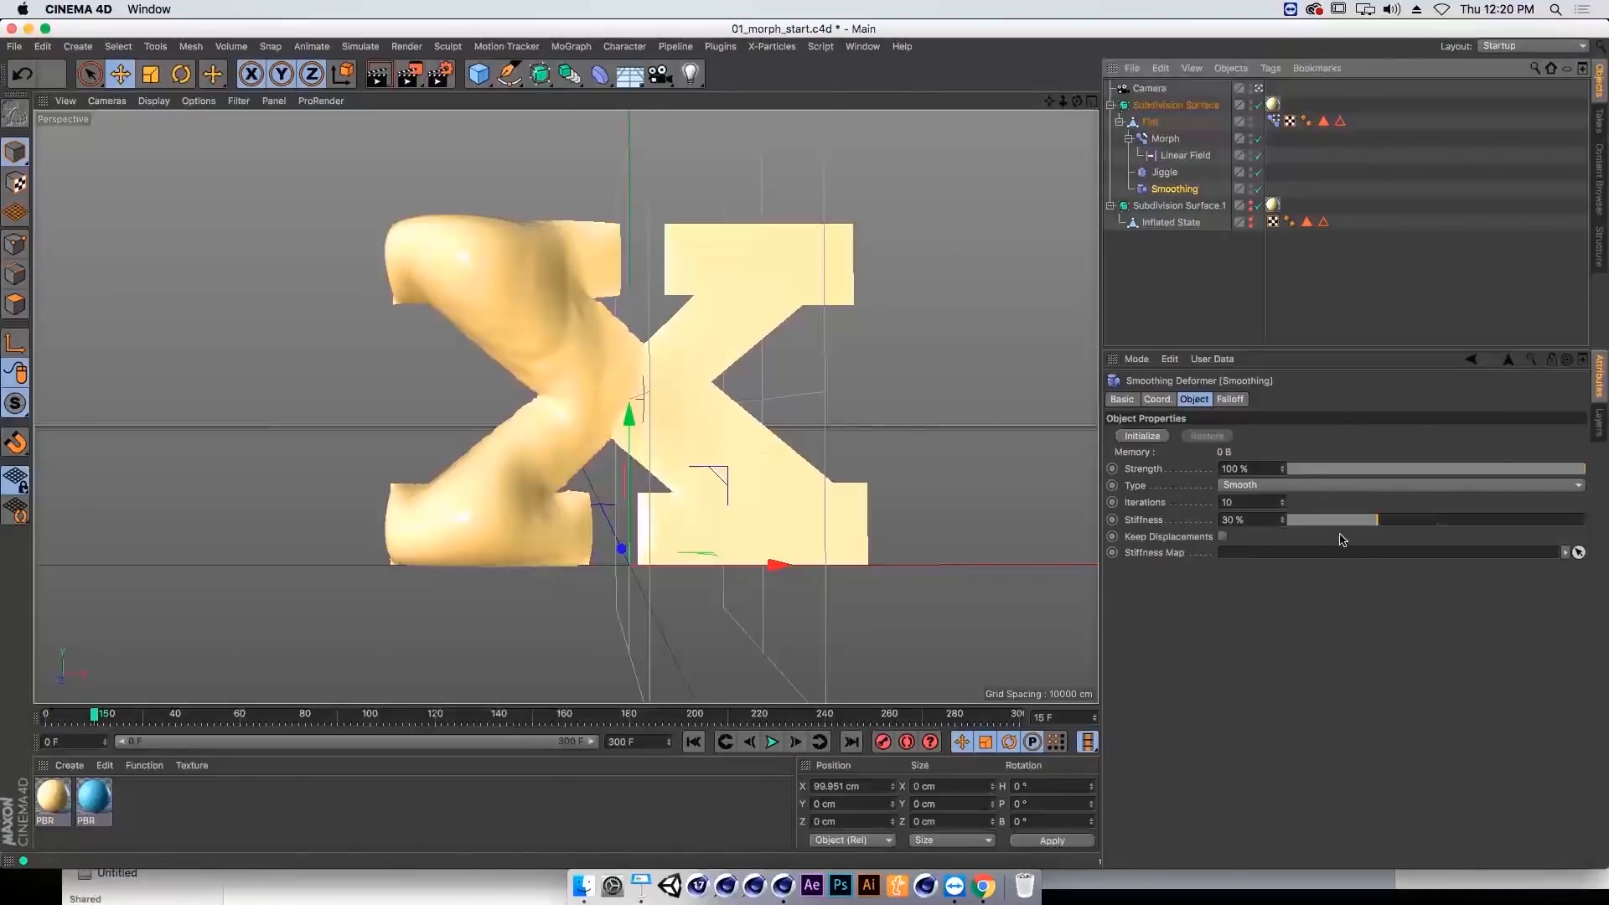
drag(1384, 524, 1606, 529)
drag(1467, 540, 1525, 536)
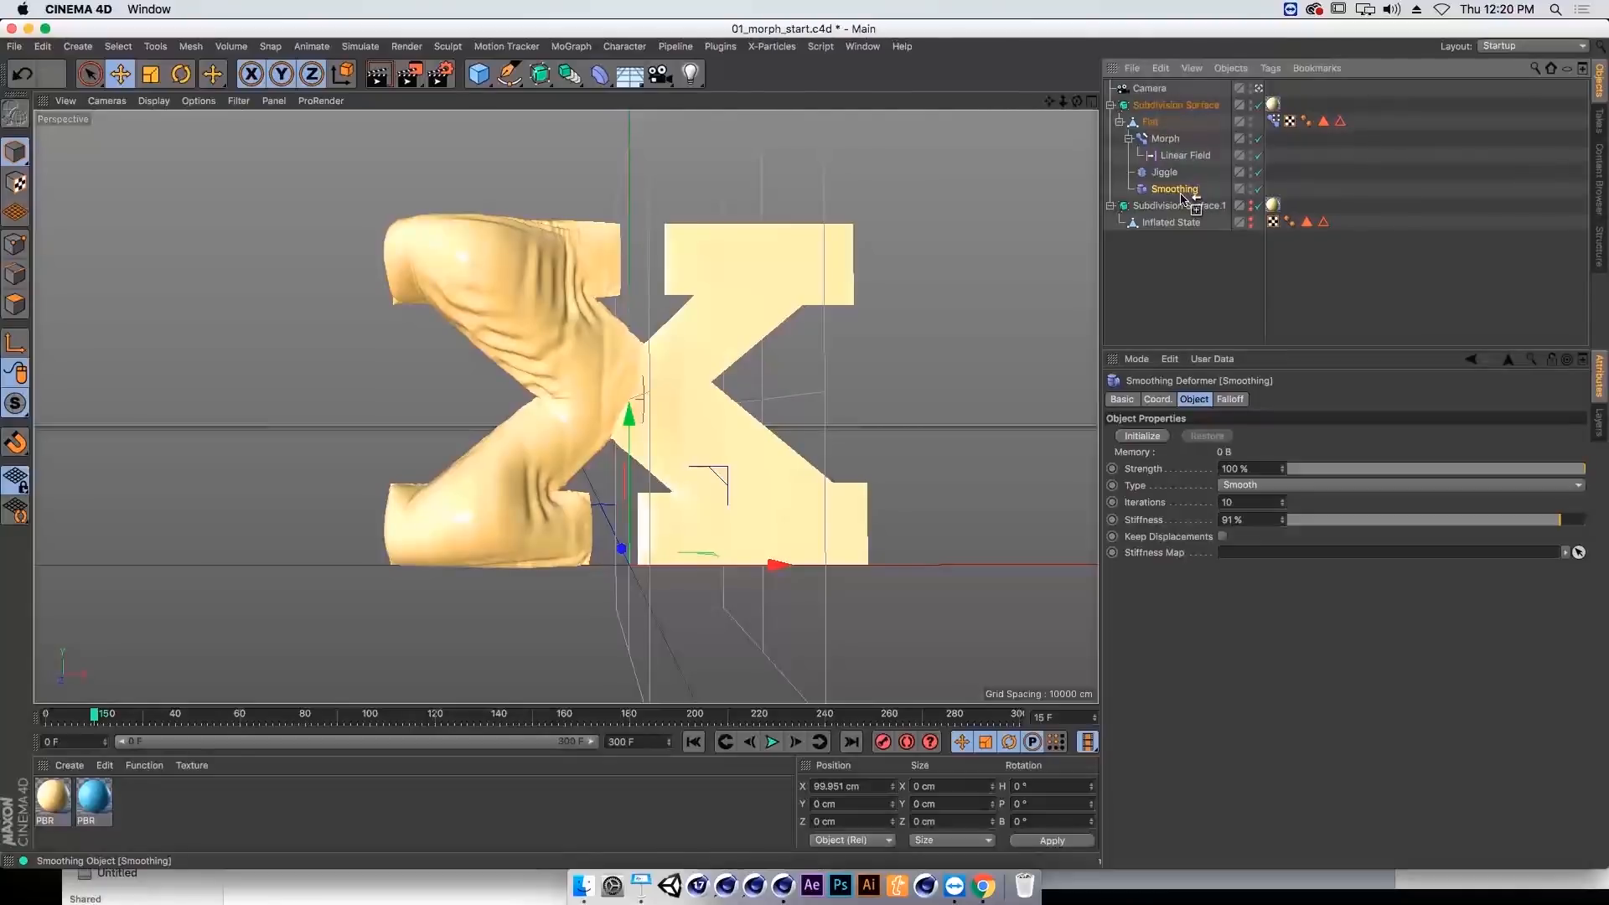
Step: Duplicate the Smoothing deformer and initialize the copy as type Relax with 19 iterations and 98 % stiffness
ctrl+drag(1181, 195, 1182, 201)
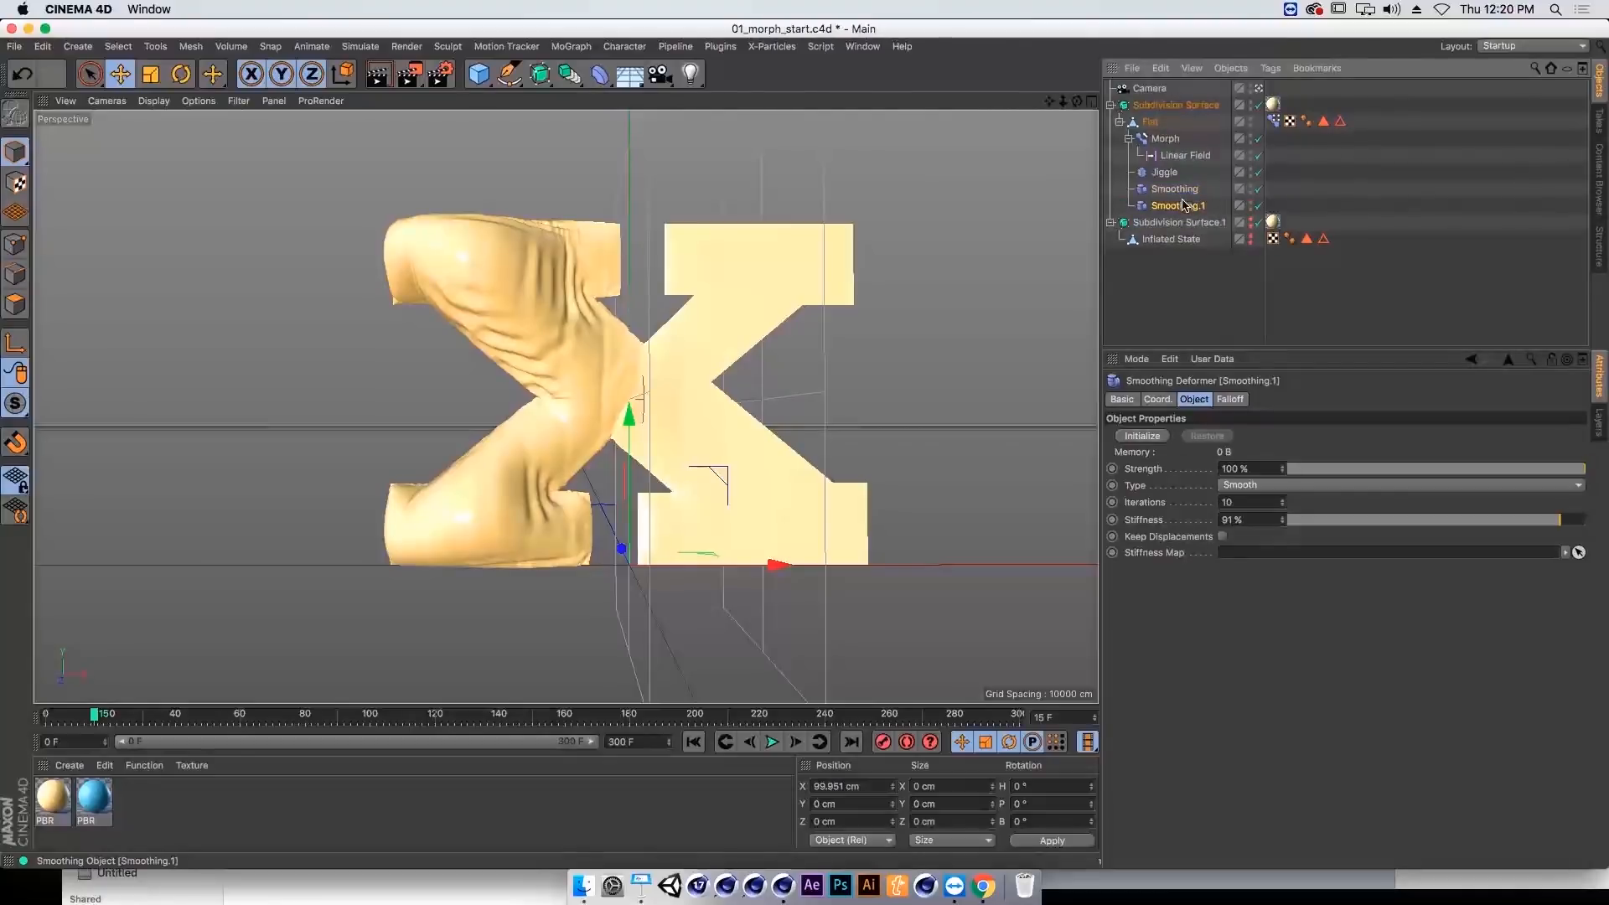
click(1230, 484)
click(1236, 501)
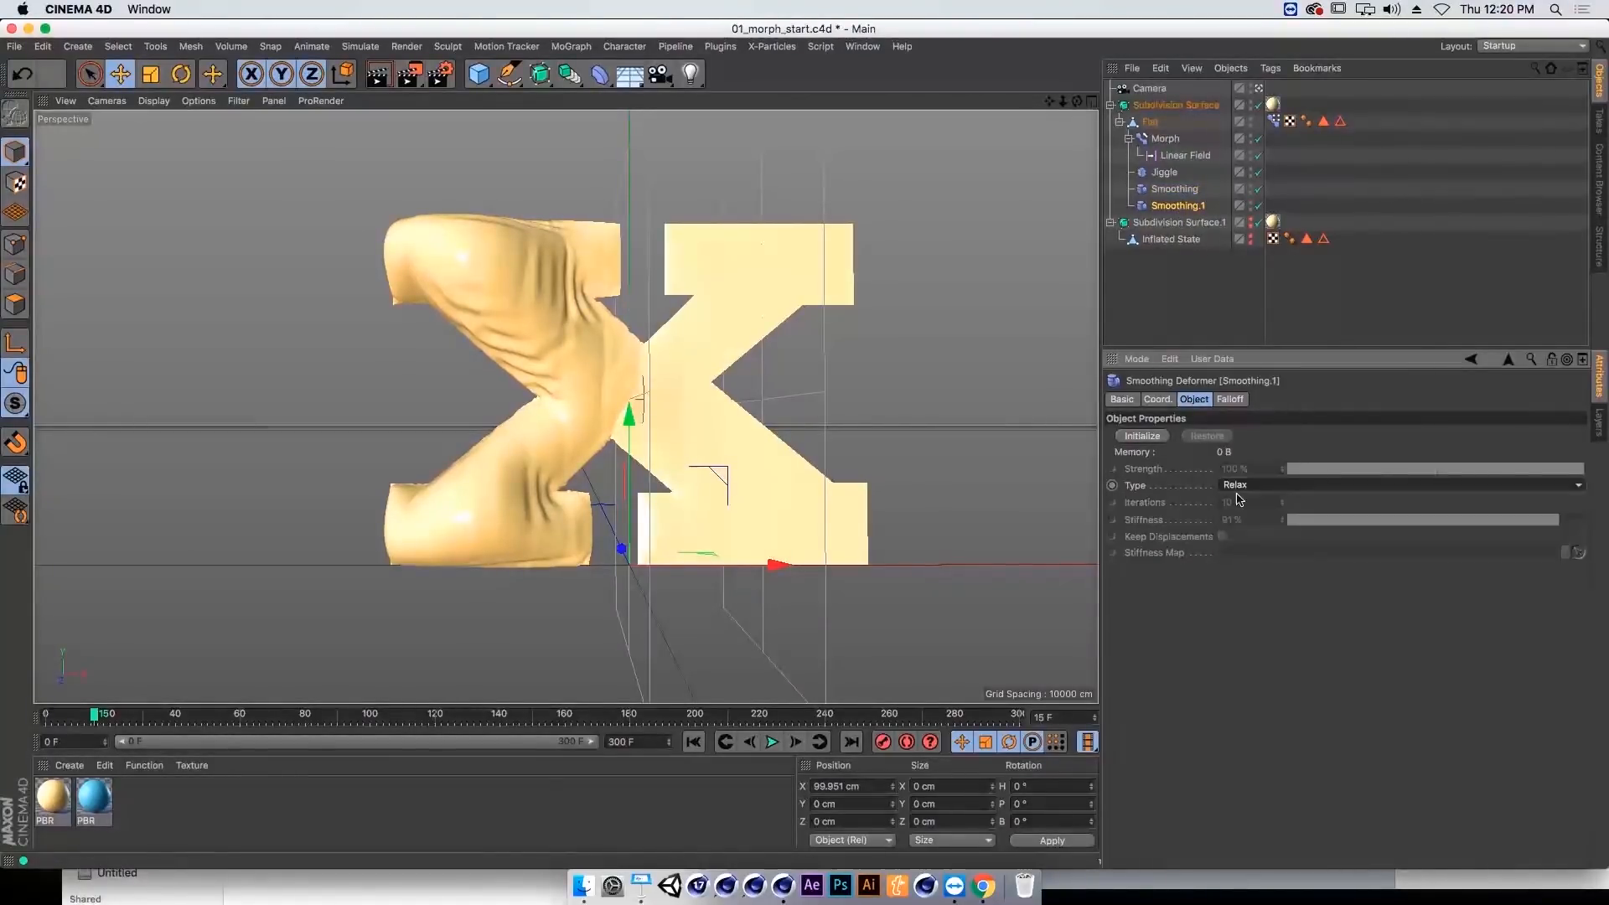
click(1141, 438)
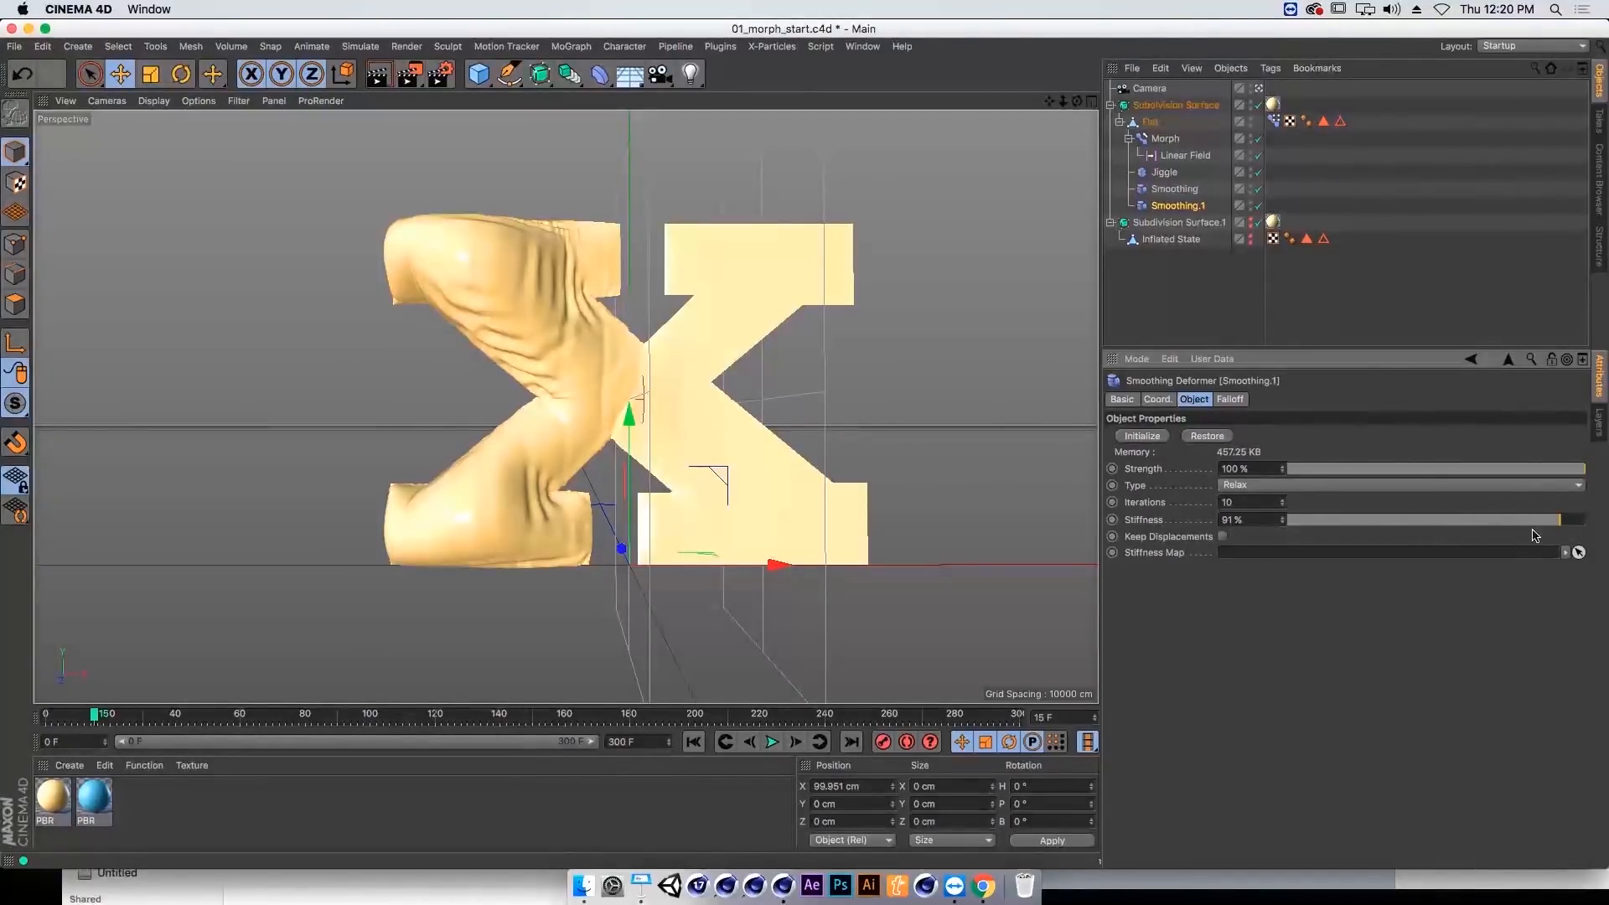
drag(1465, 522, 1582, 524)
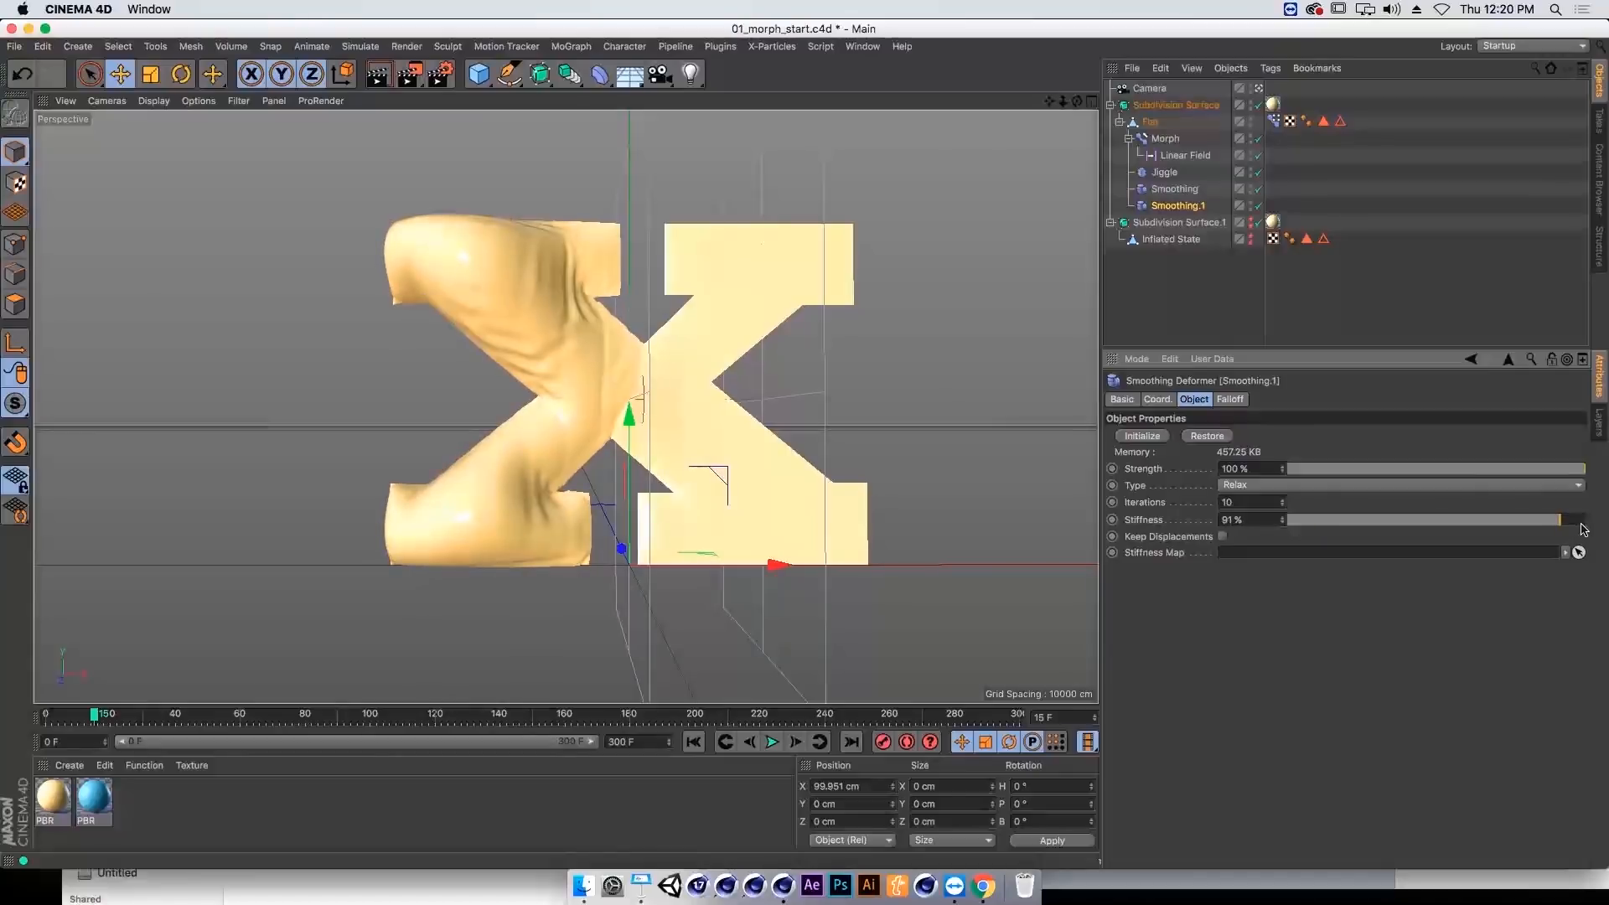
click(1283, 500)
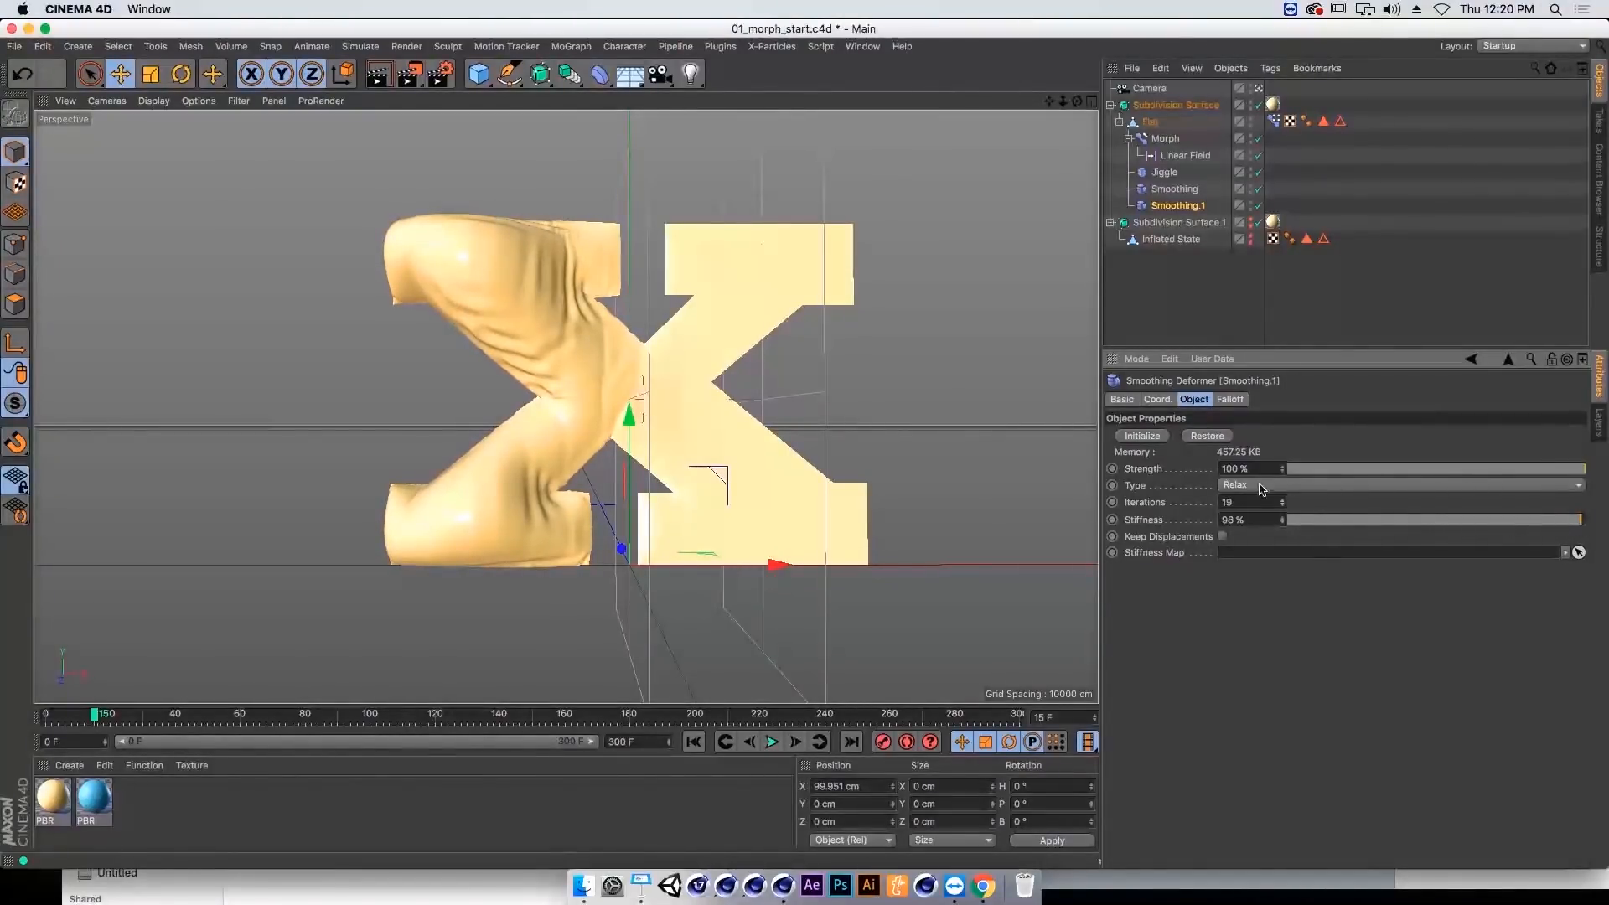
Step: Play the animation from the start to preview the inflation with both Smoothing deformers
click(693, 742)
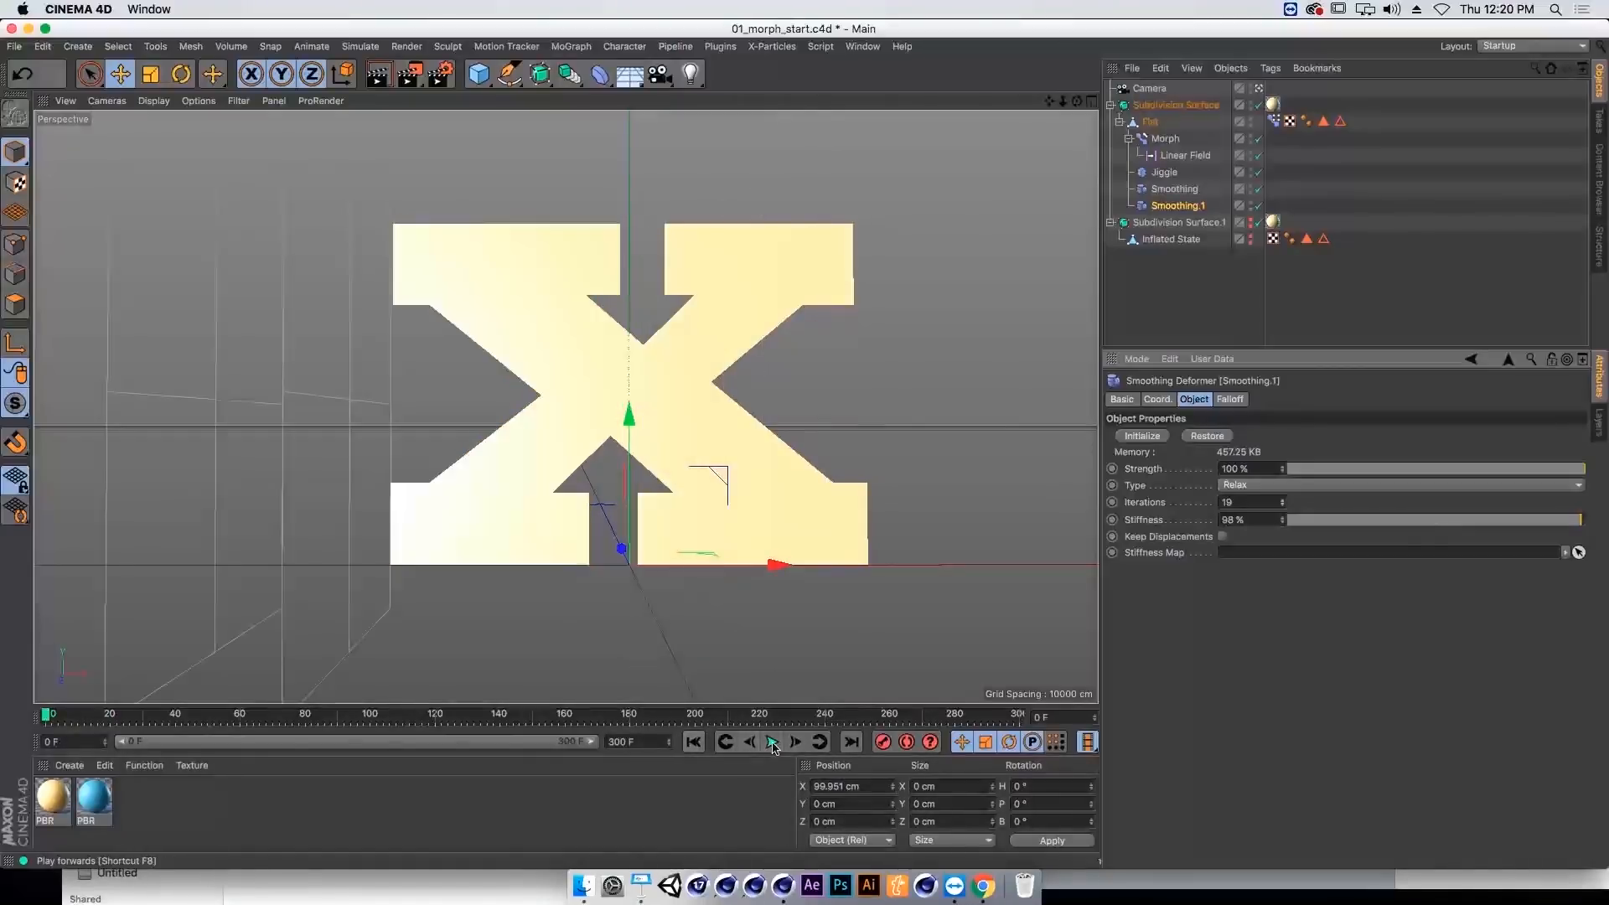
click(773, 743)
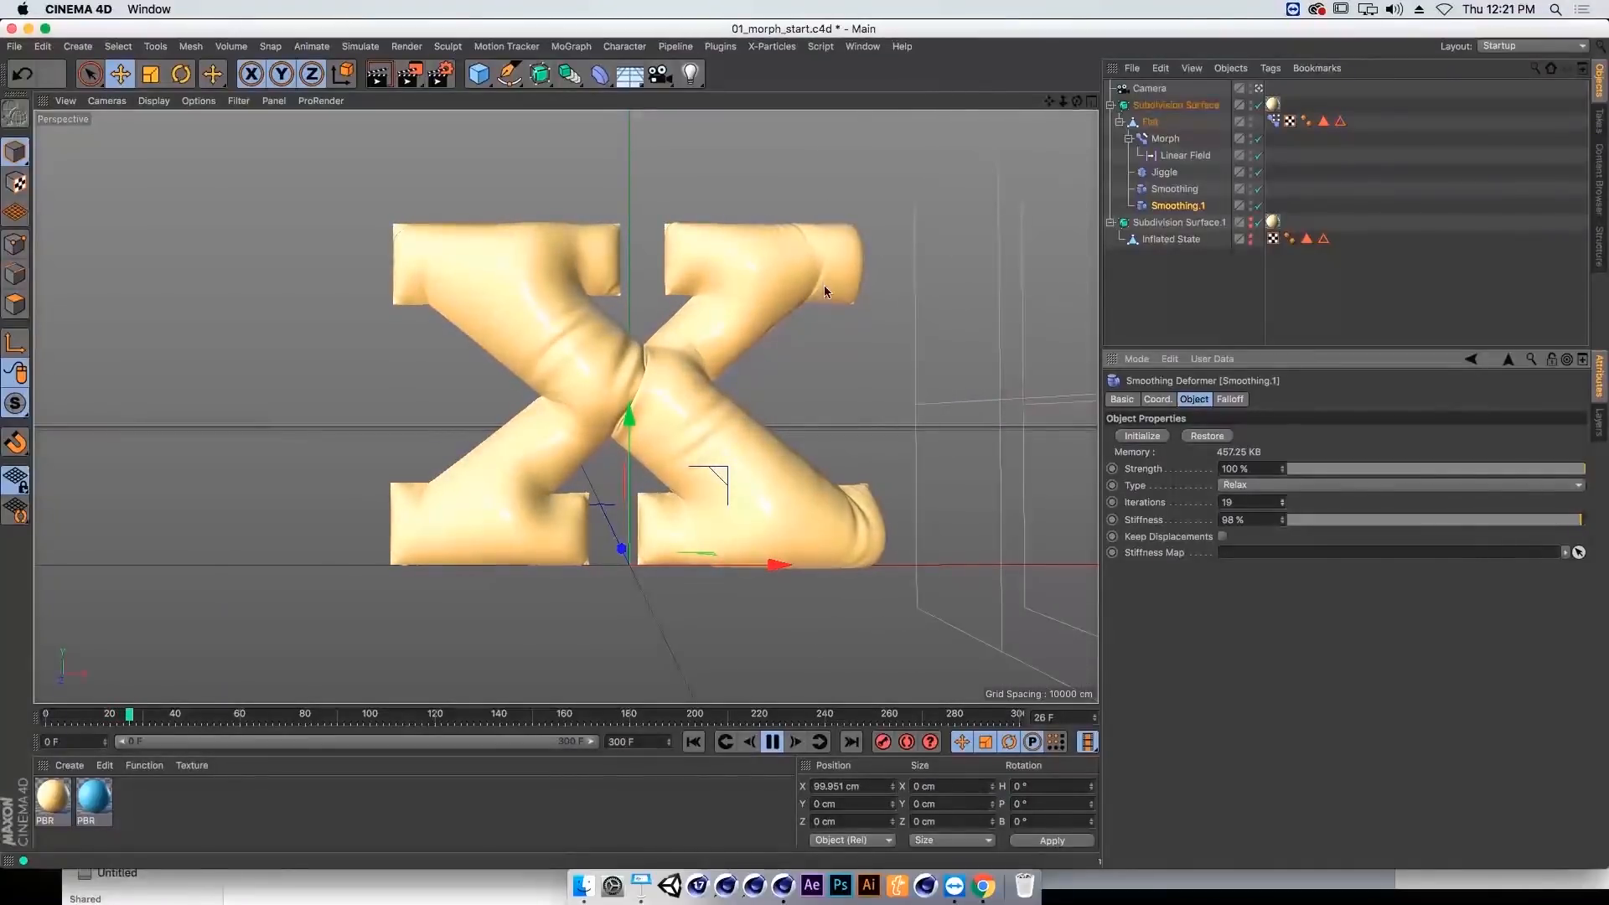
key(F8)
click(1160, 156)
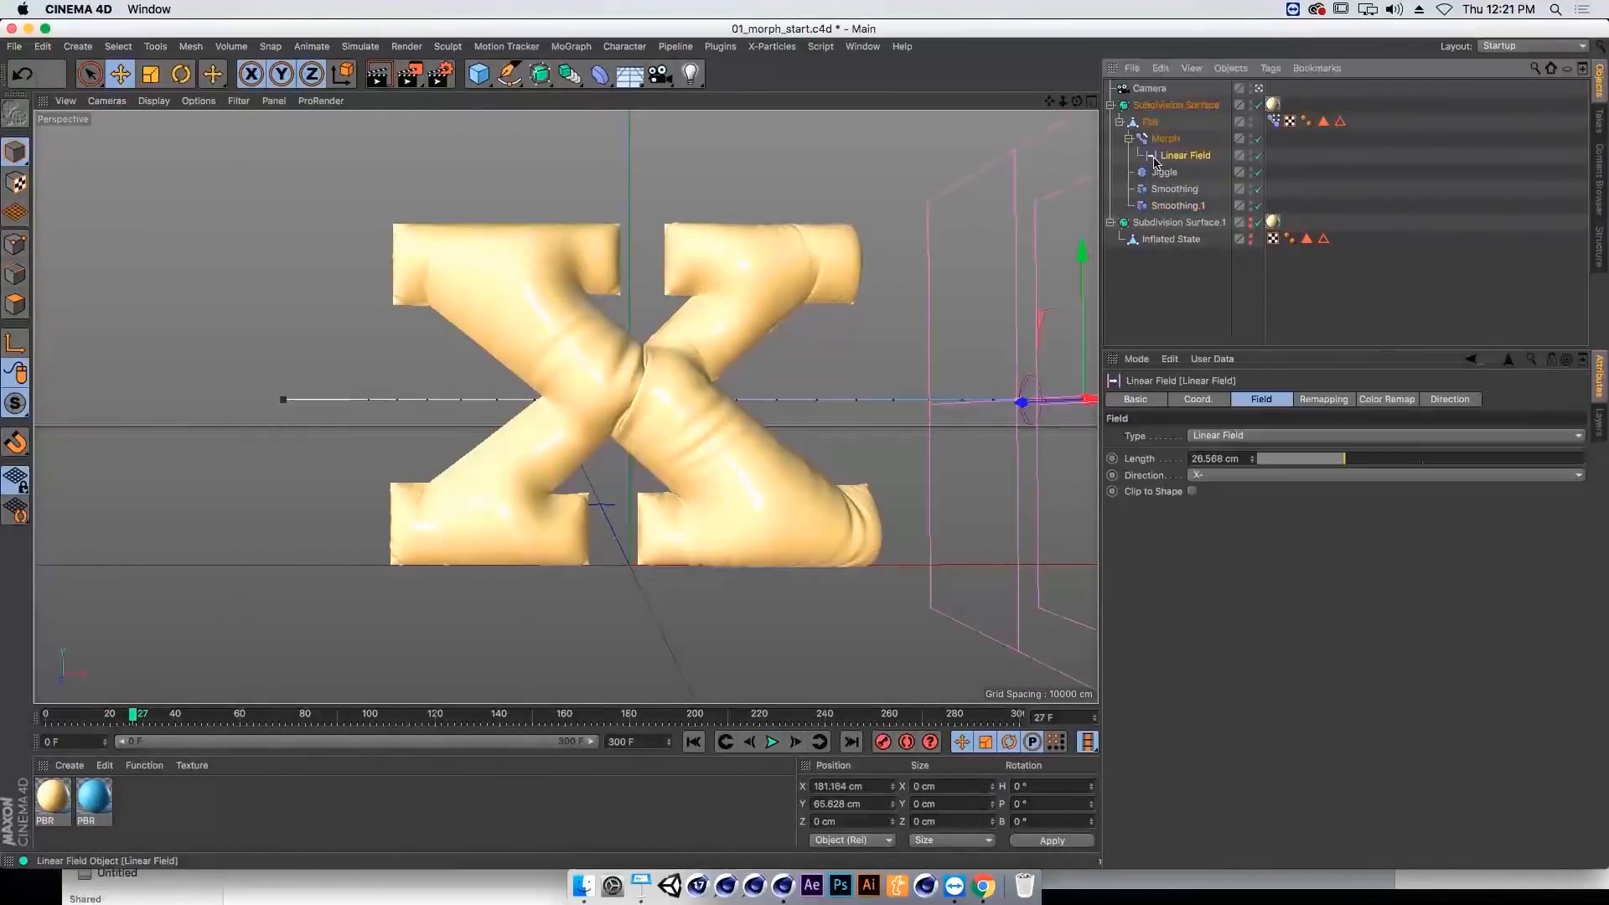
key(Delete)
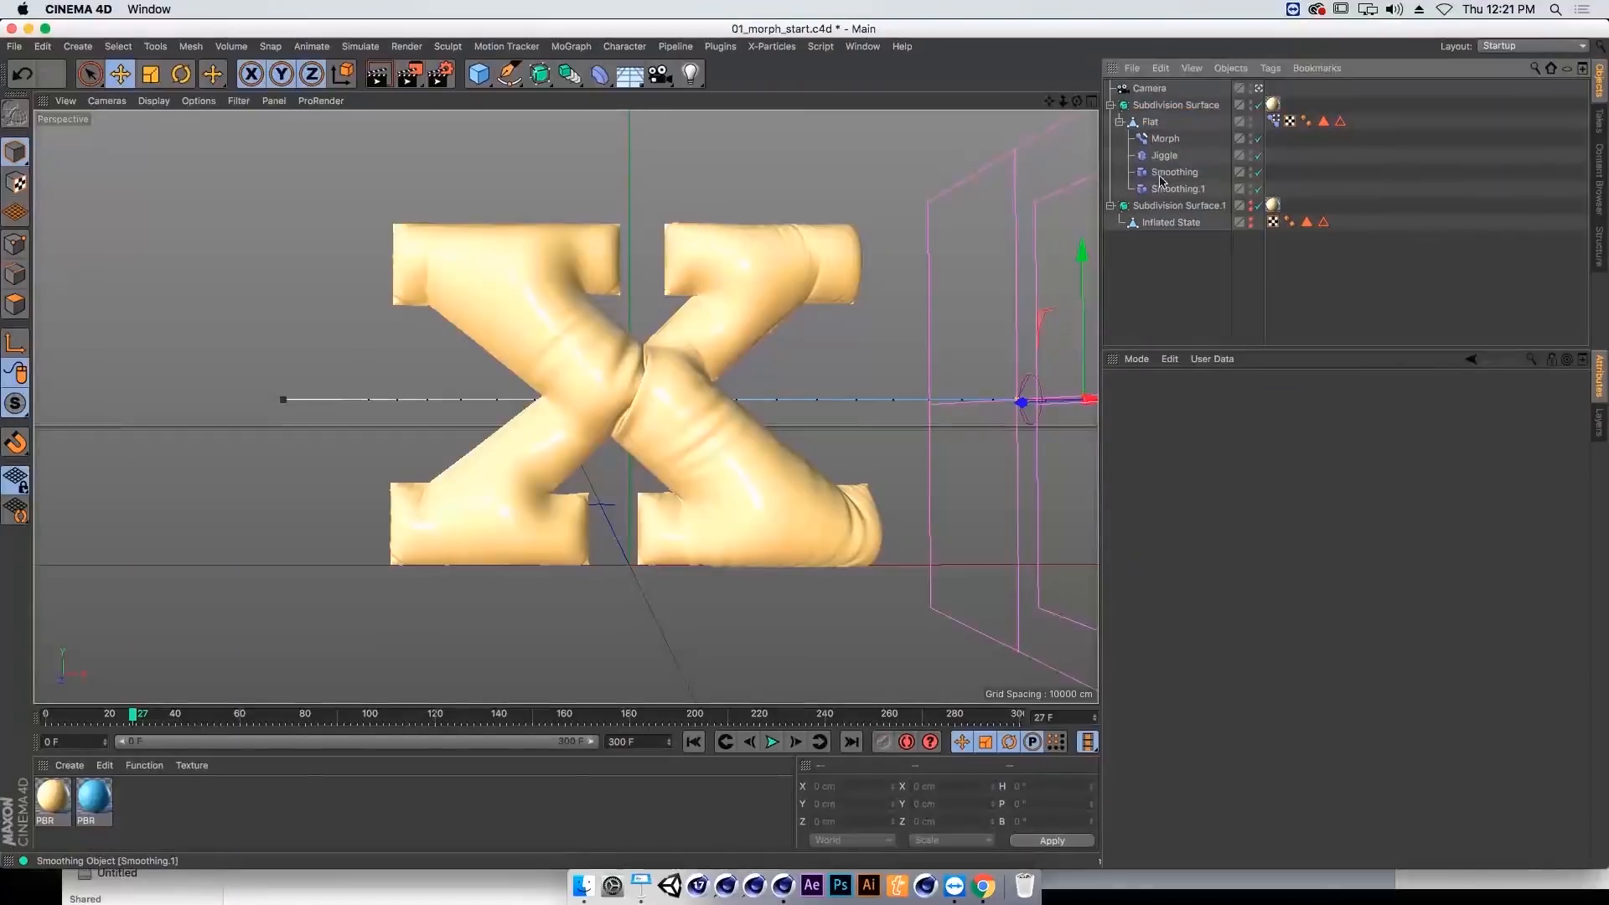
click(1151, 123)
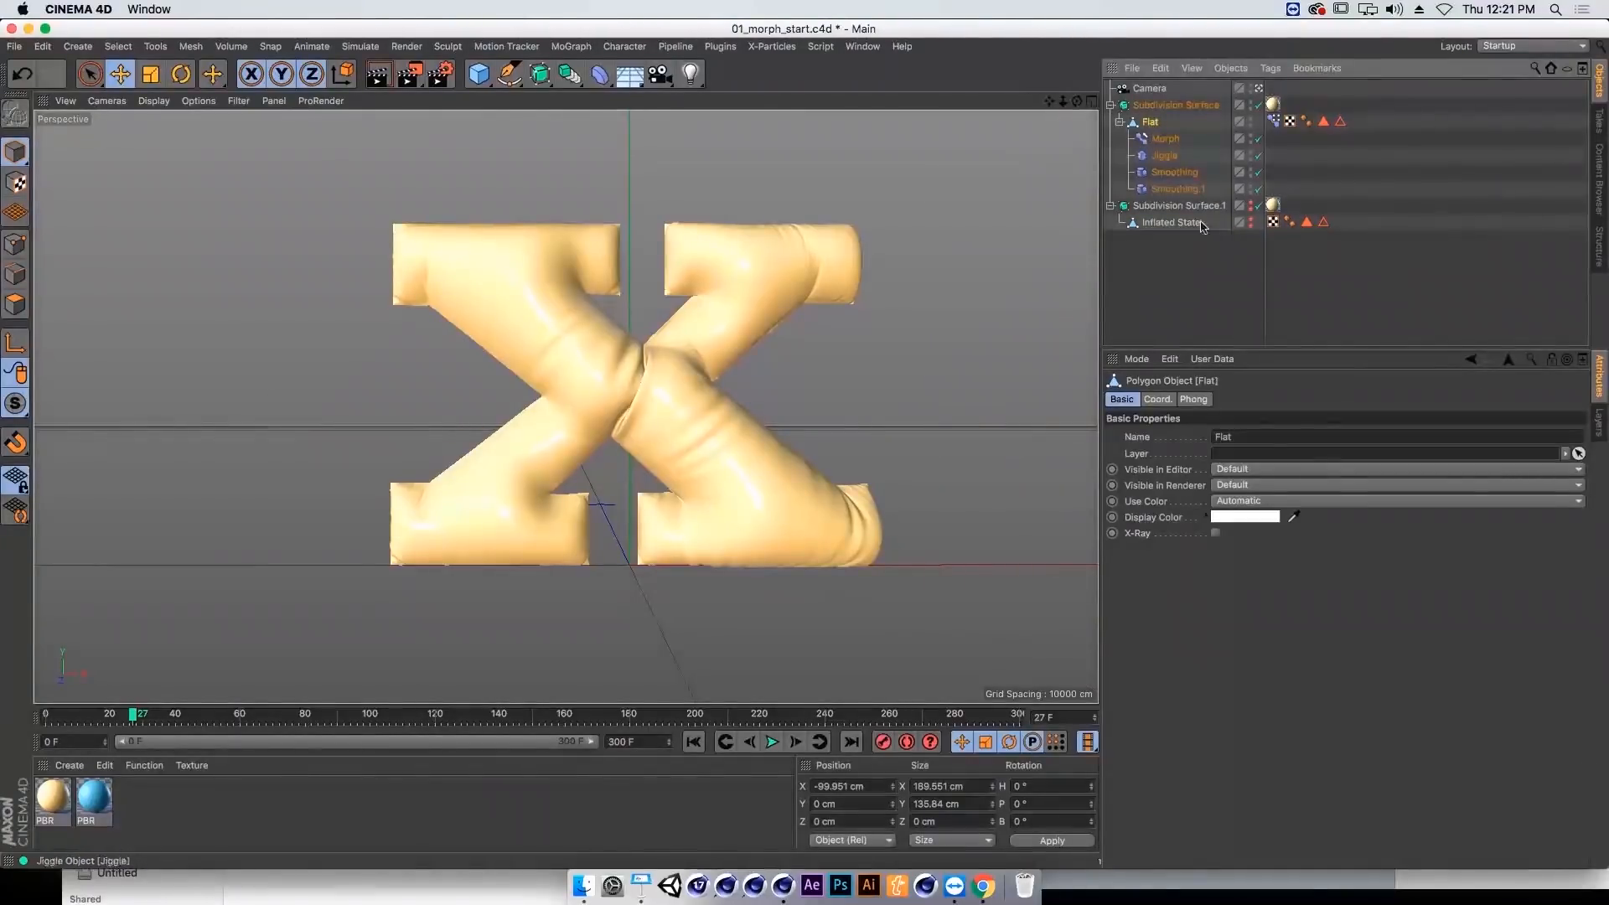
click(1275, 118)
key(super+z)
key(super+z)
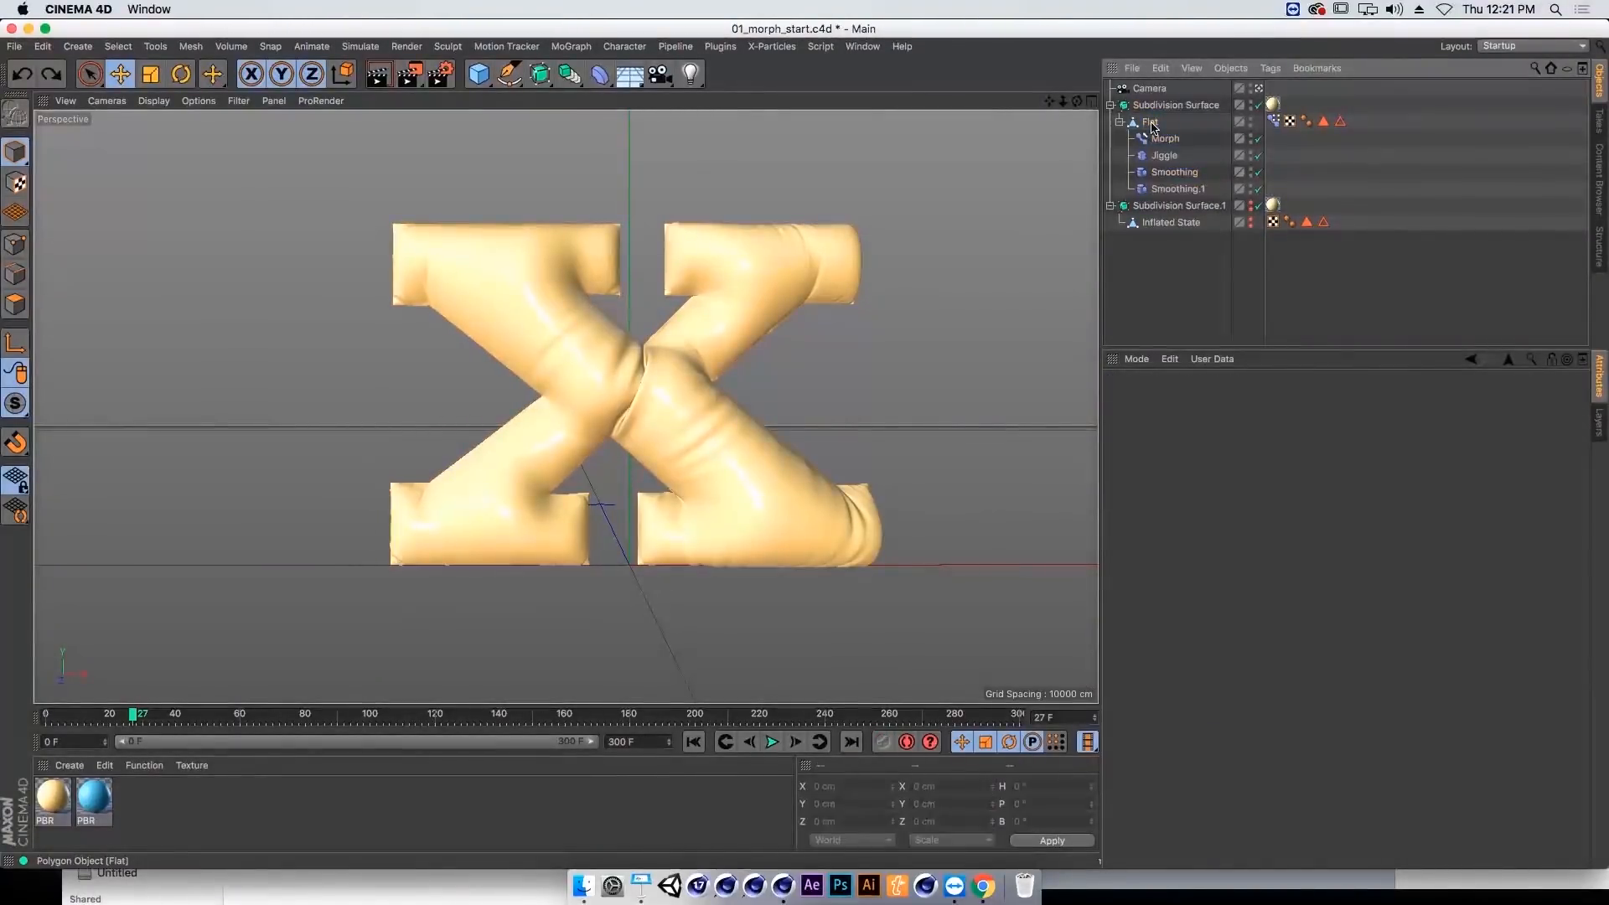
key(super+shift+z)
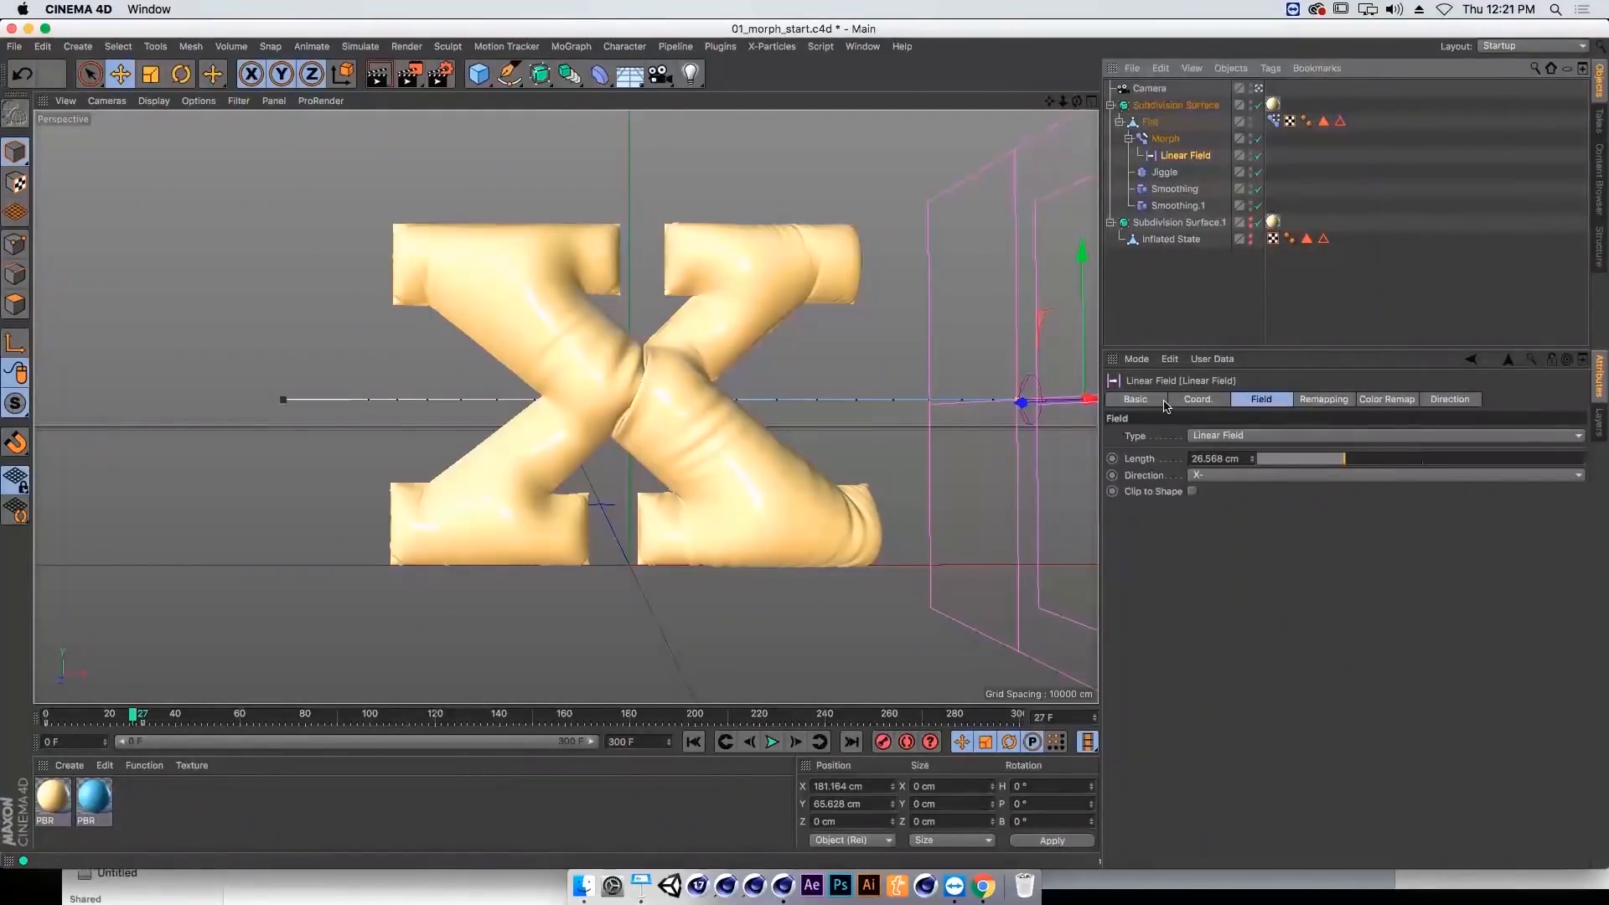
Step: Change the Morph deformer's linear field to a Spherical Field and remove its X position animation at frame 0
click(1224, 436)
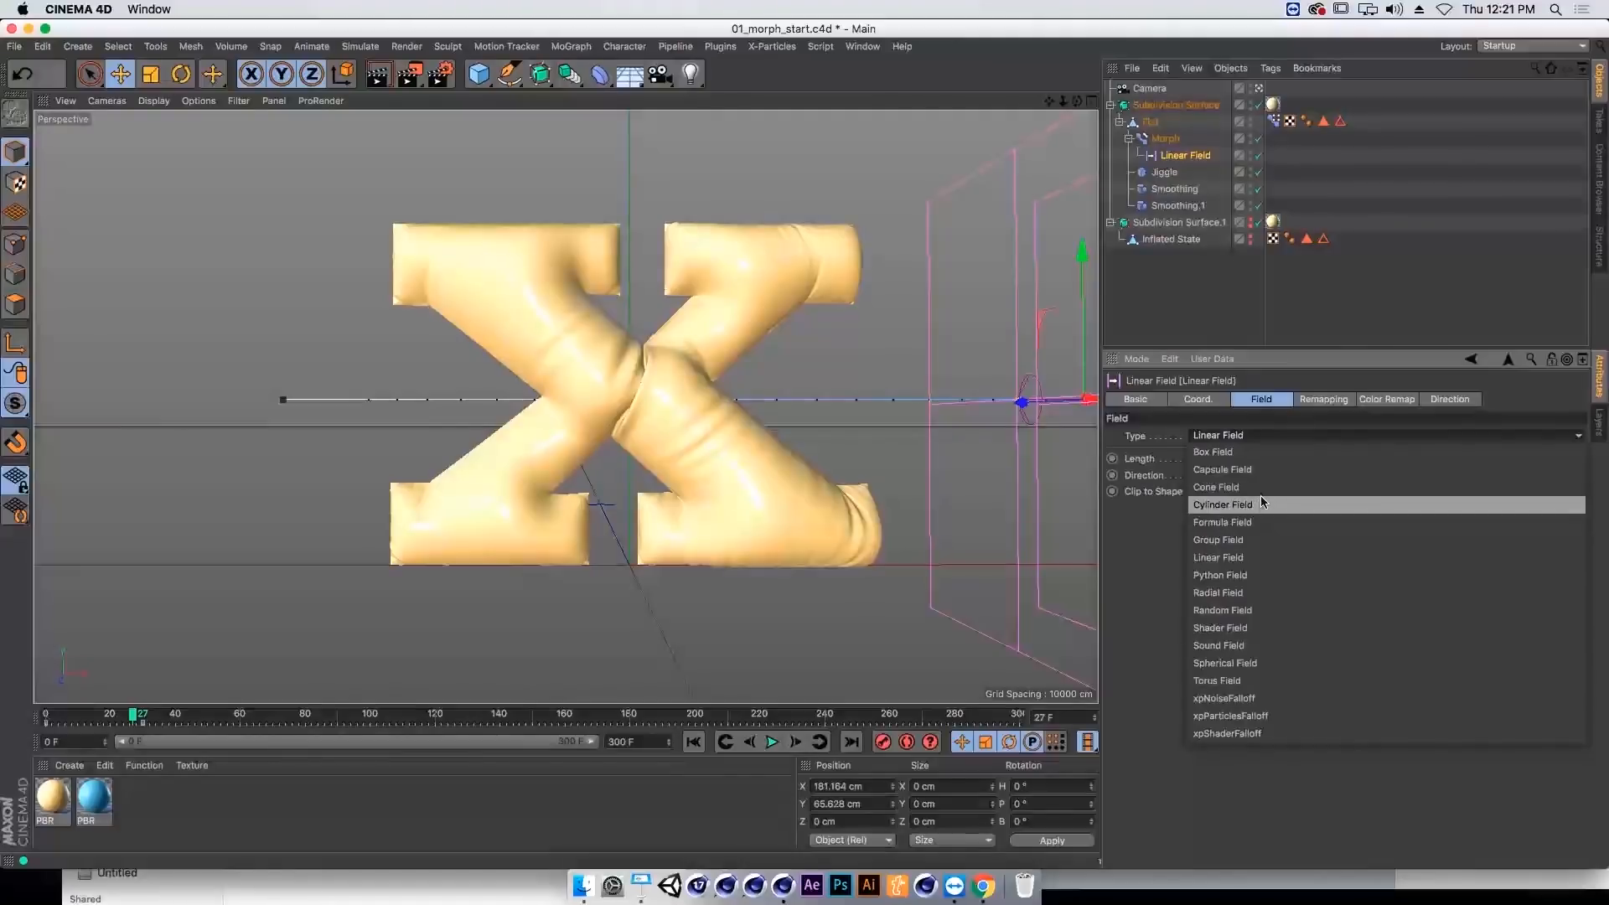
click(1243, 663)
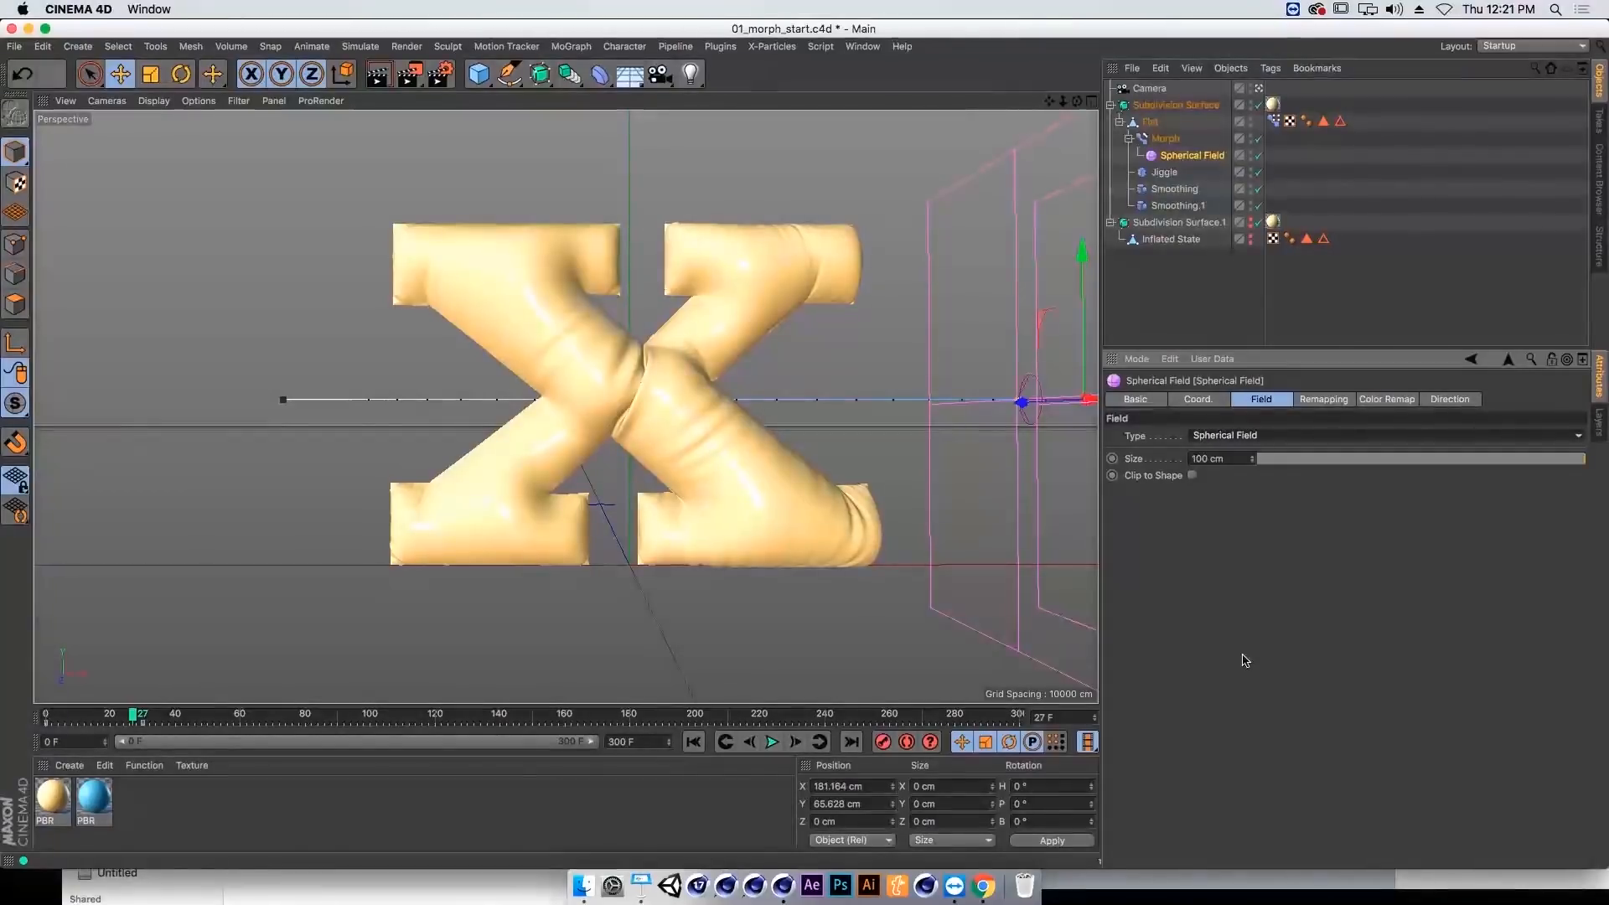
click(692, 743)
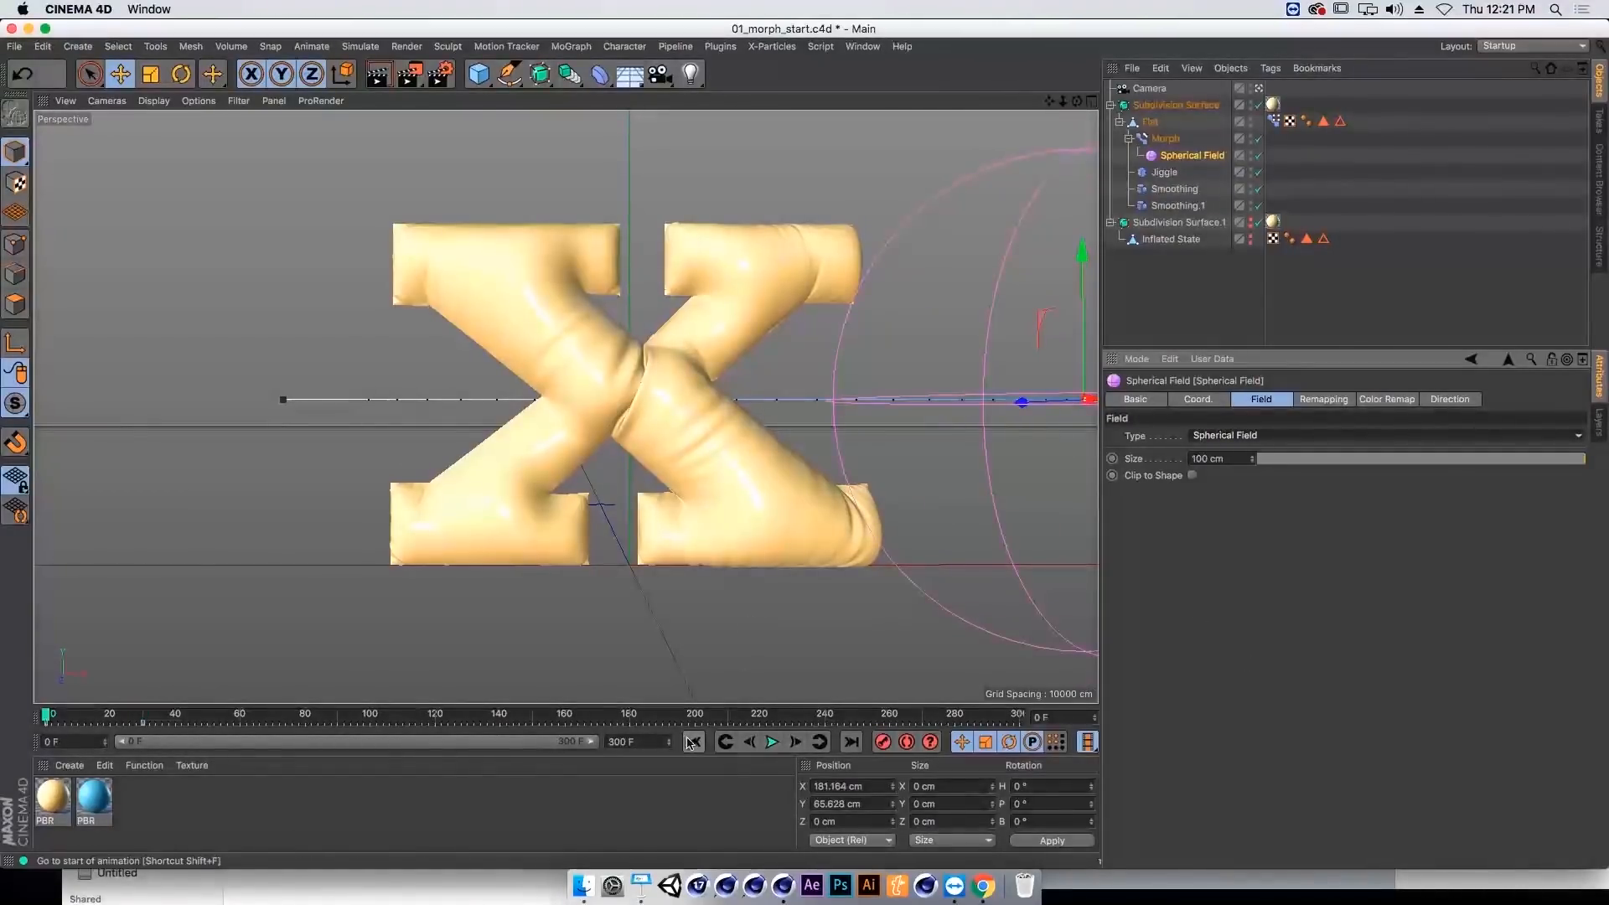
click(1191, 410)
right_click(1138, 437)
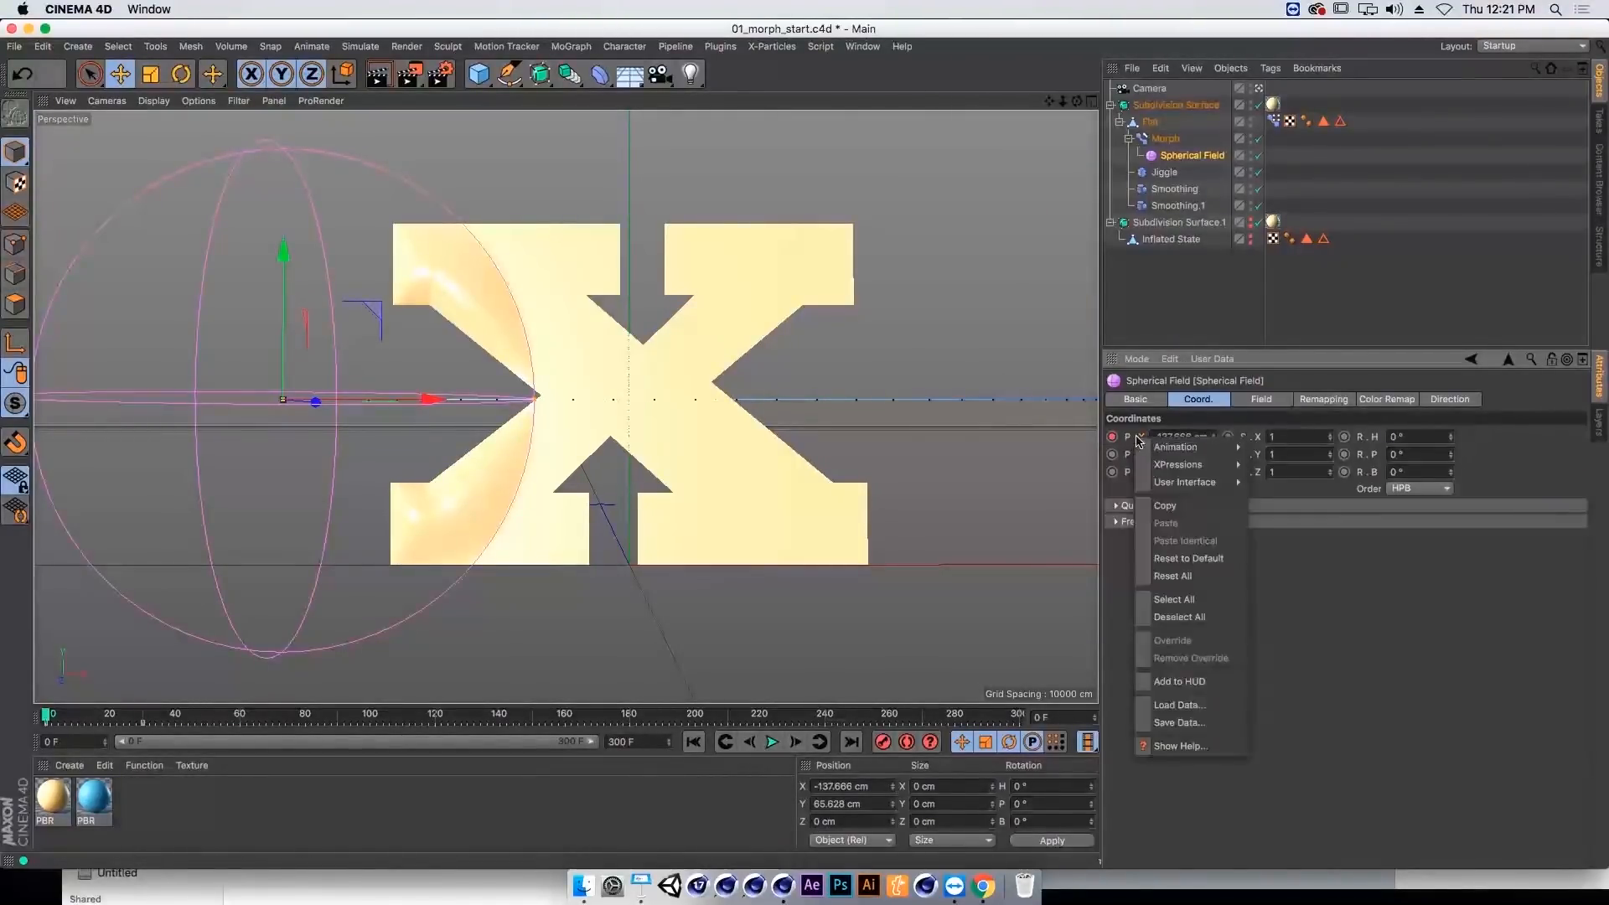
mouse_move(1181, 447)
click(1275, 576)
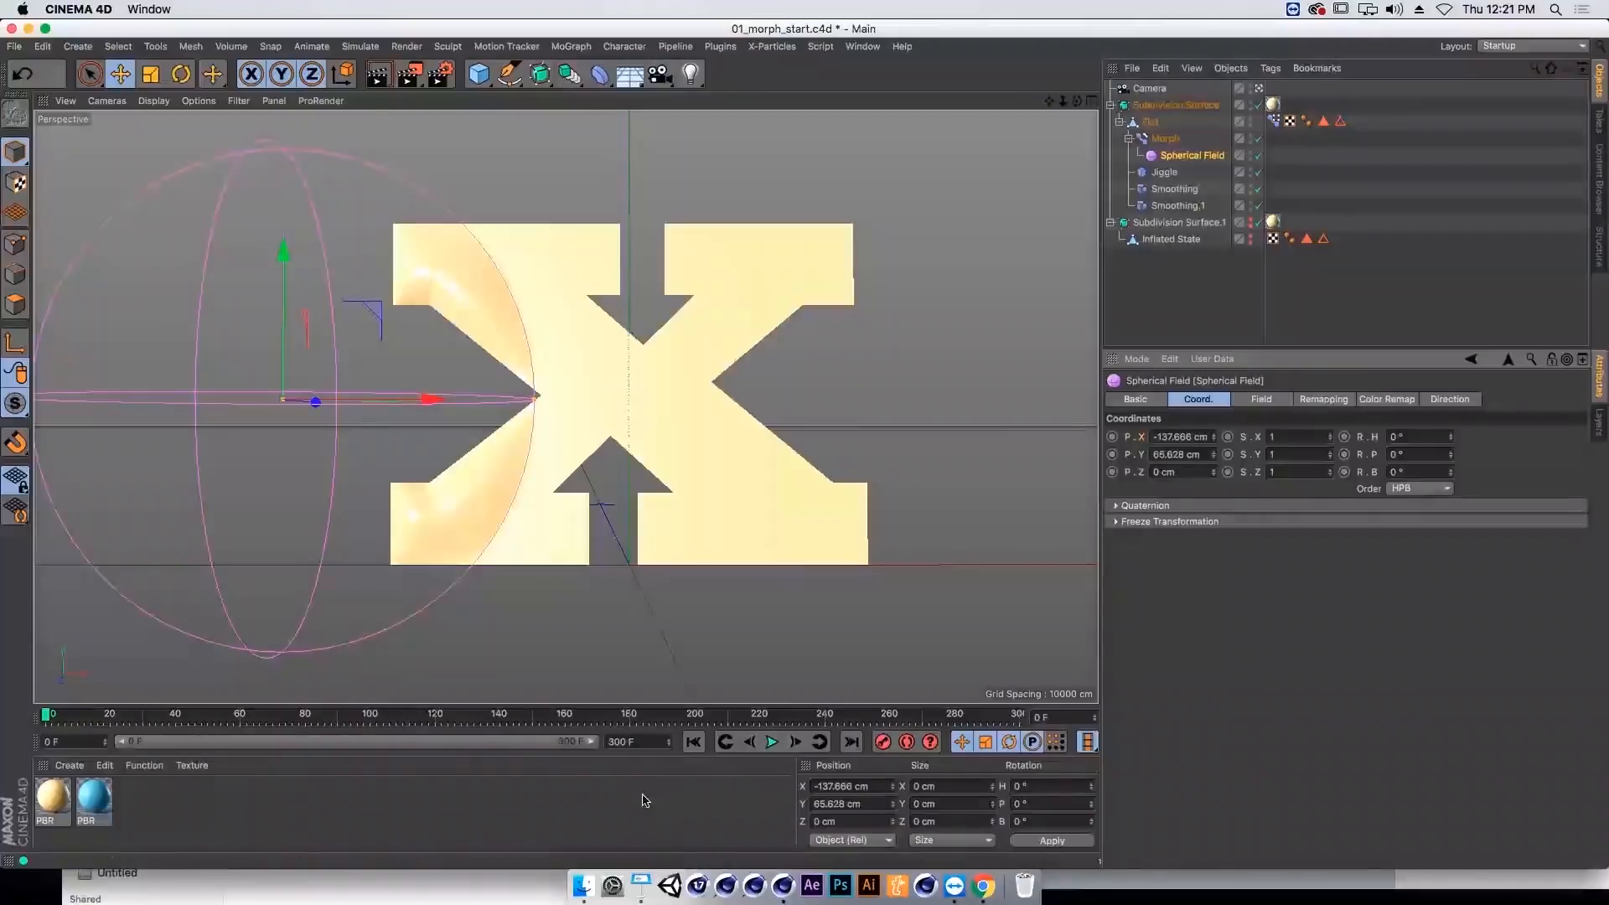
Step: Shrink the spherical field to about 70 cm and set its inner offset to 50 %
drag(536, 400, 460, 399)
click(1323, 400)
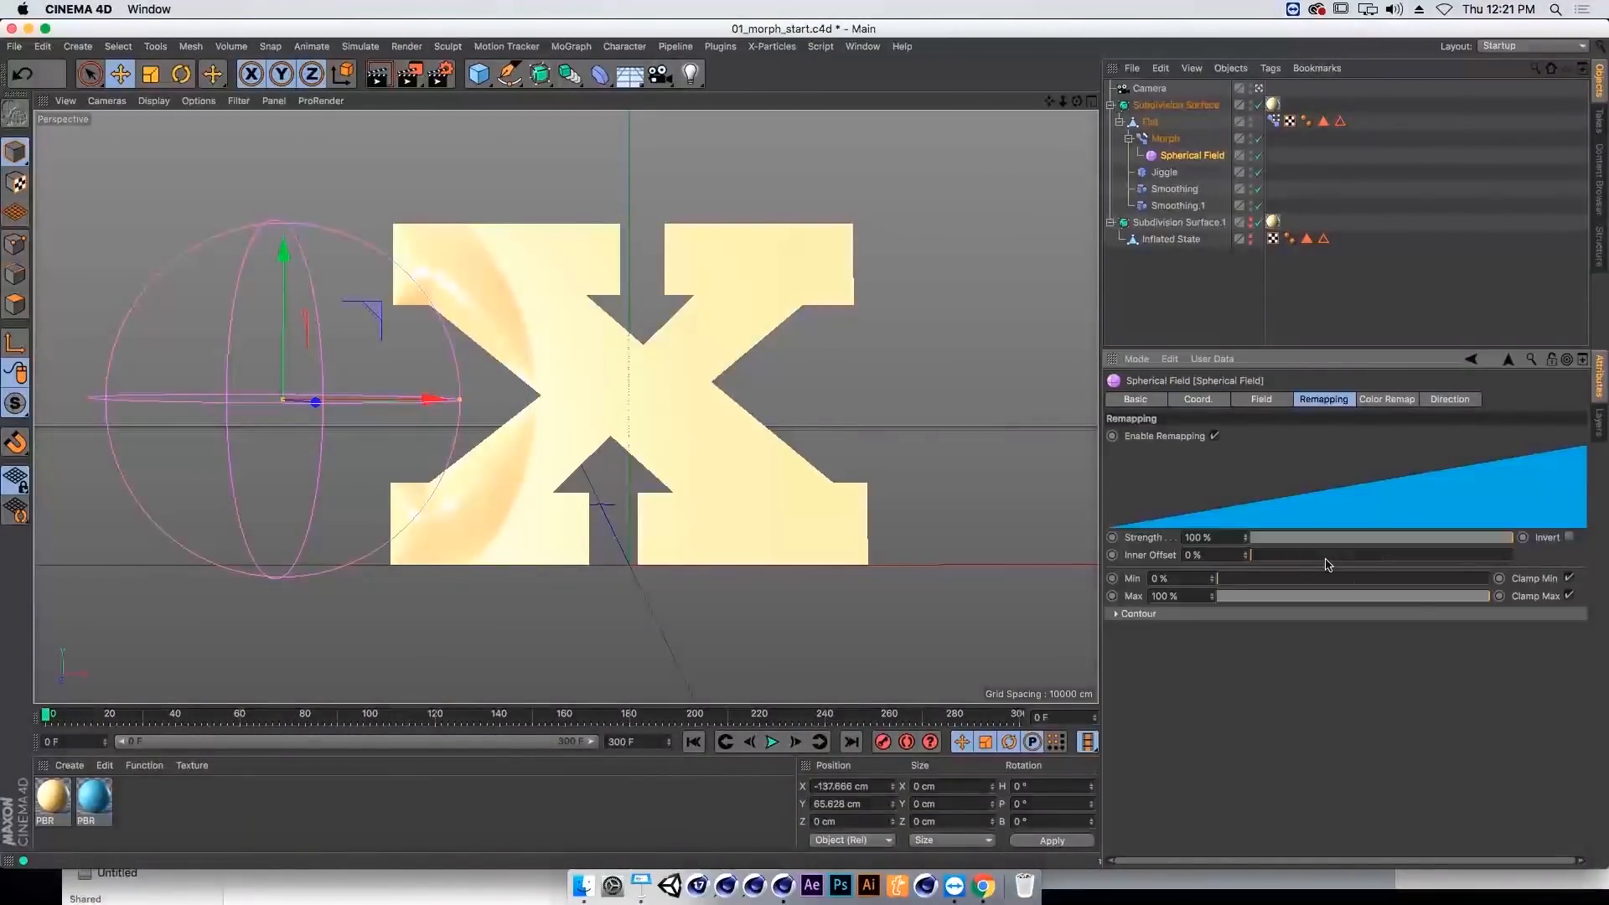
drag(1374, 560, 1382, 557)
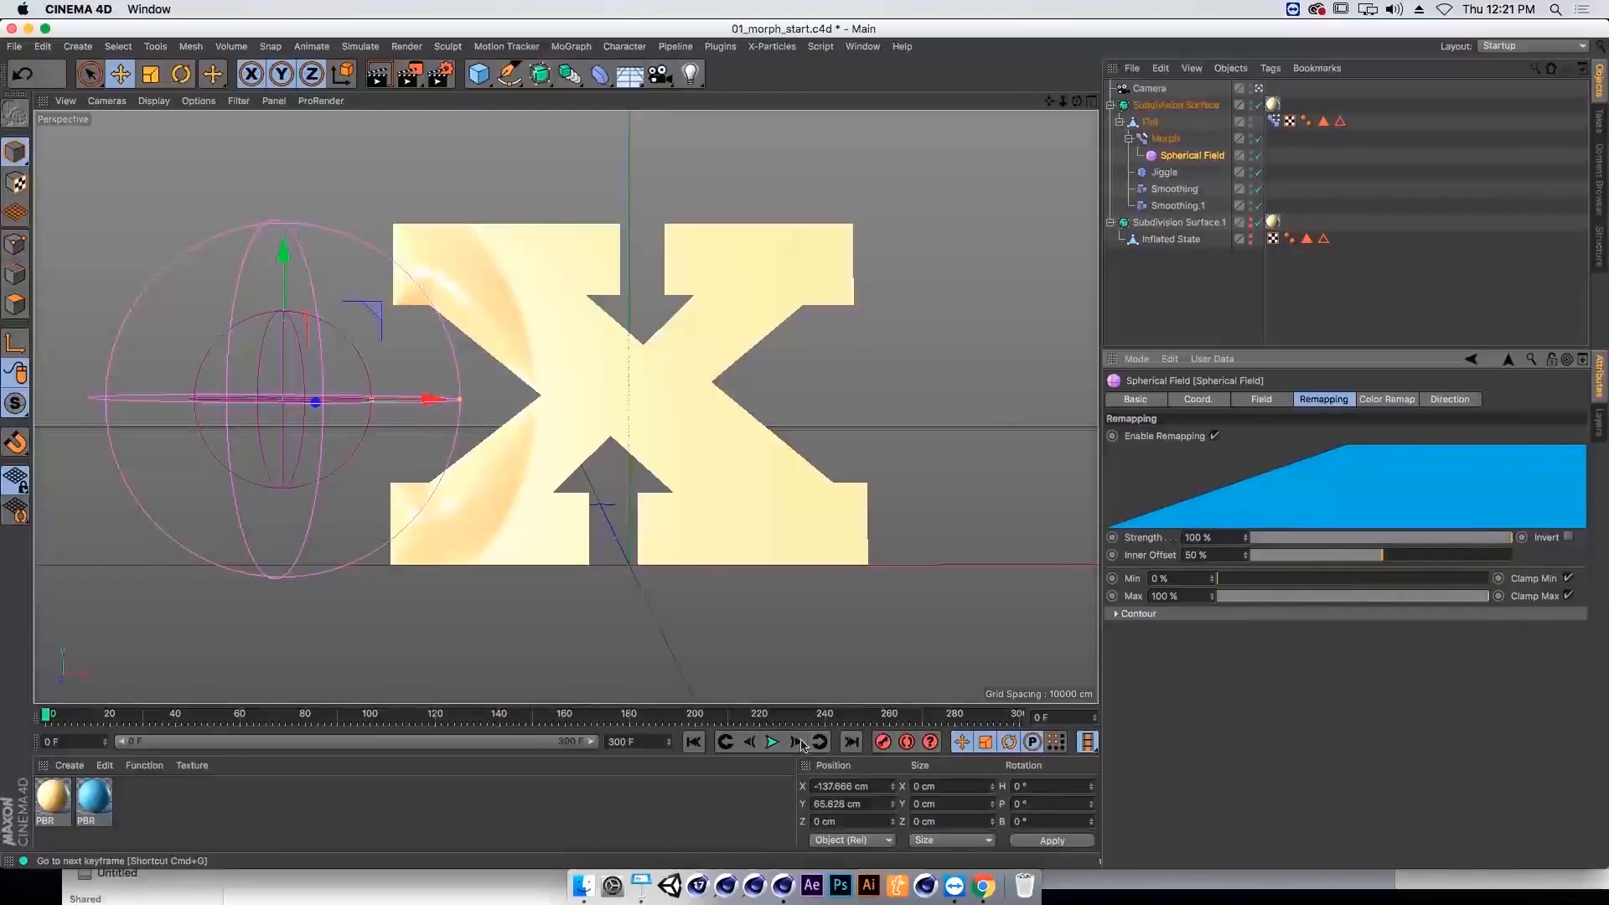
Step: Play the animation while moving the spherical field over the X, rewind, and return the field to about X -125 cm, Y 103 cm
click(772, 743)
drag(373, 312, 809, 416)
key(F8)
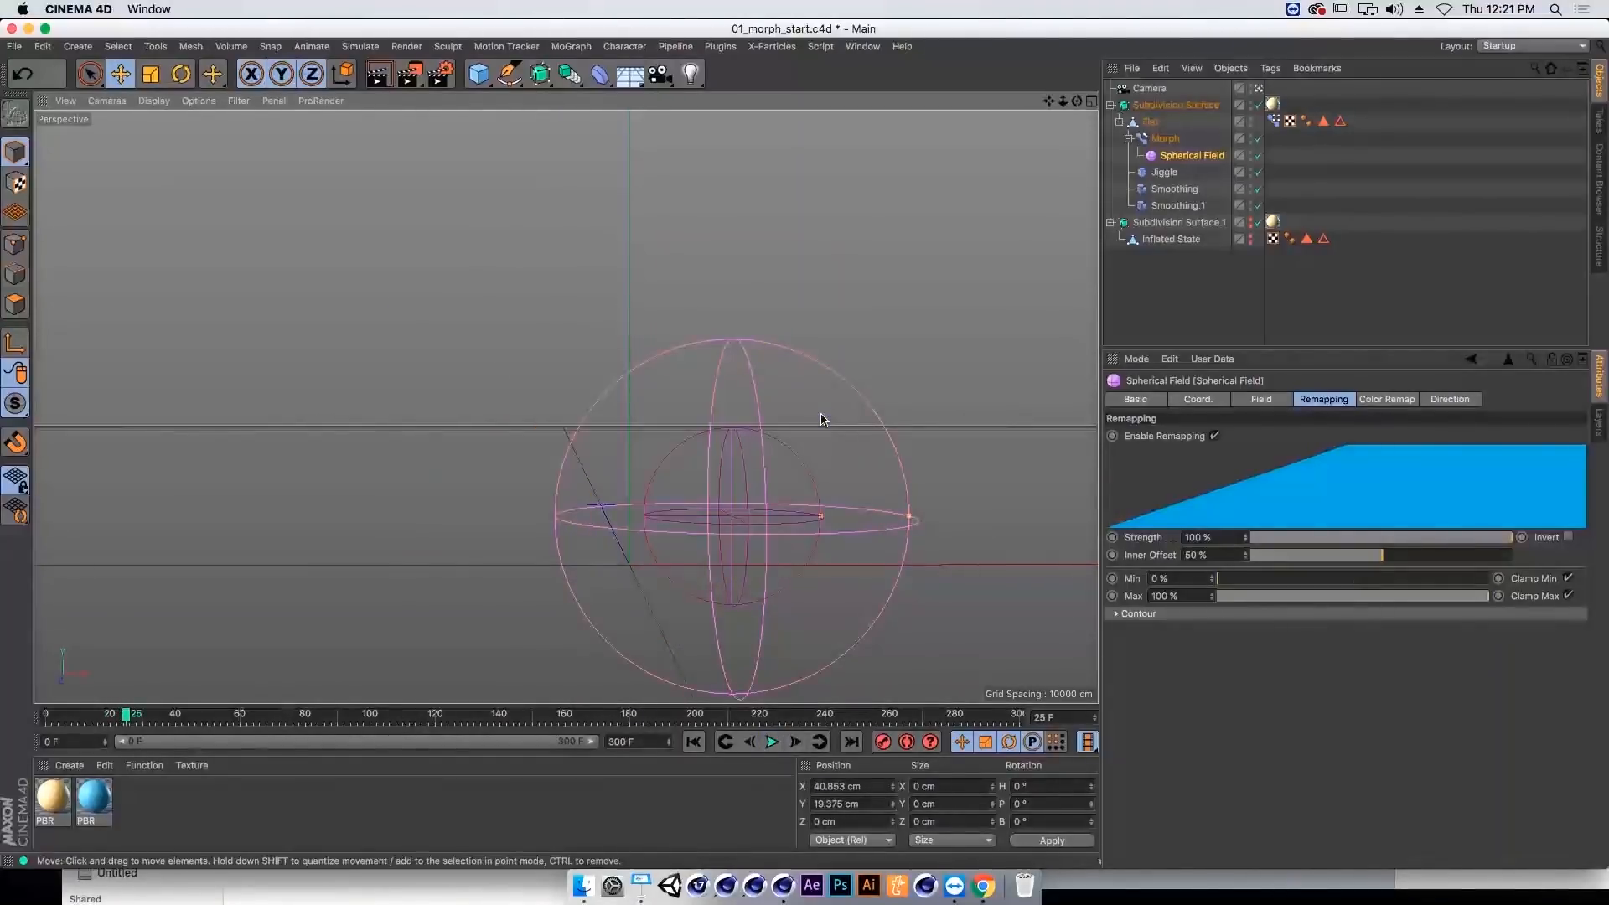
key(shift+f)
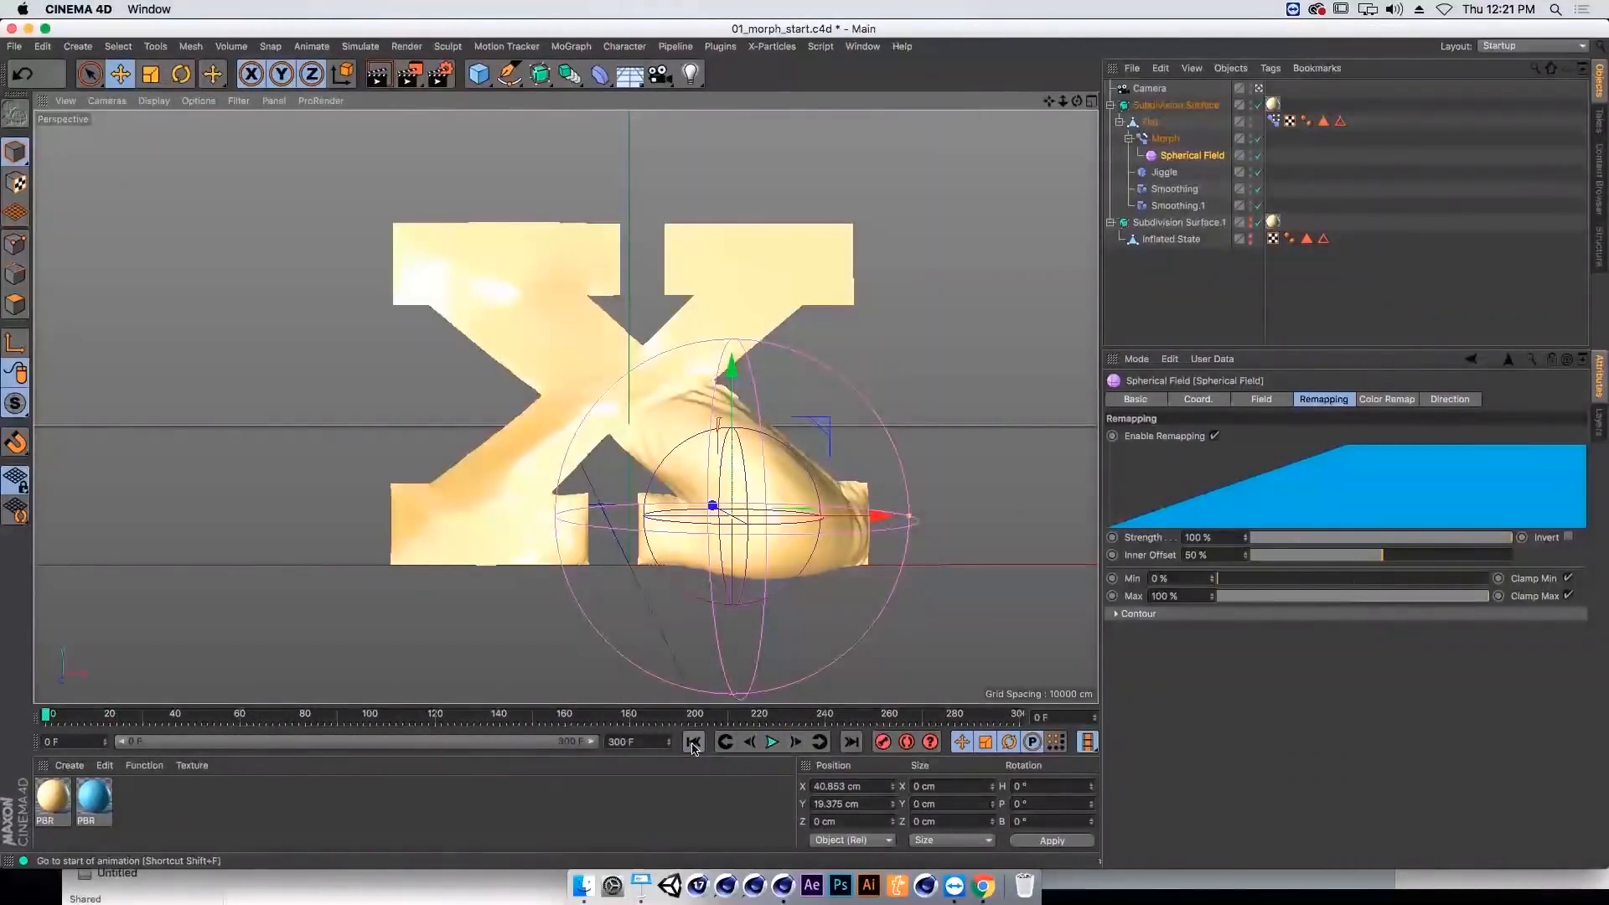
drag(805, 411, 389, 208)
click(1261, 400)
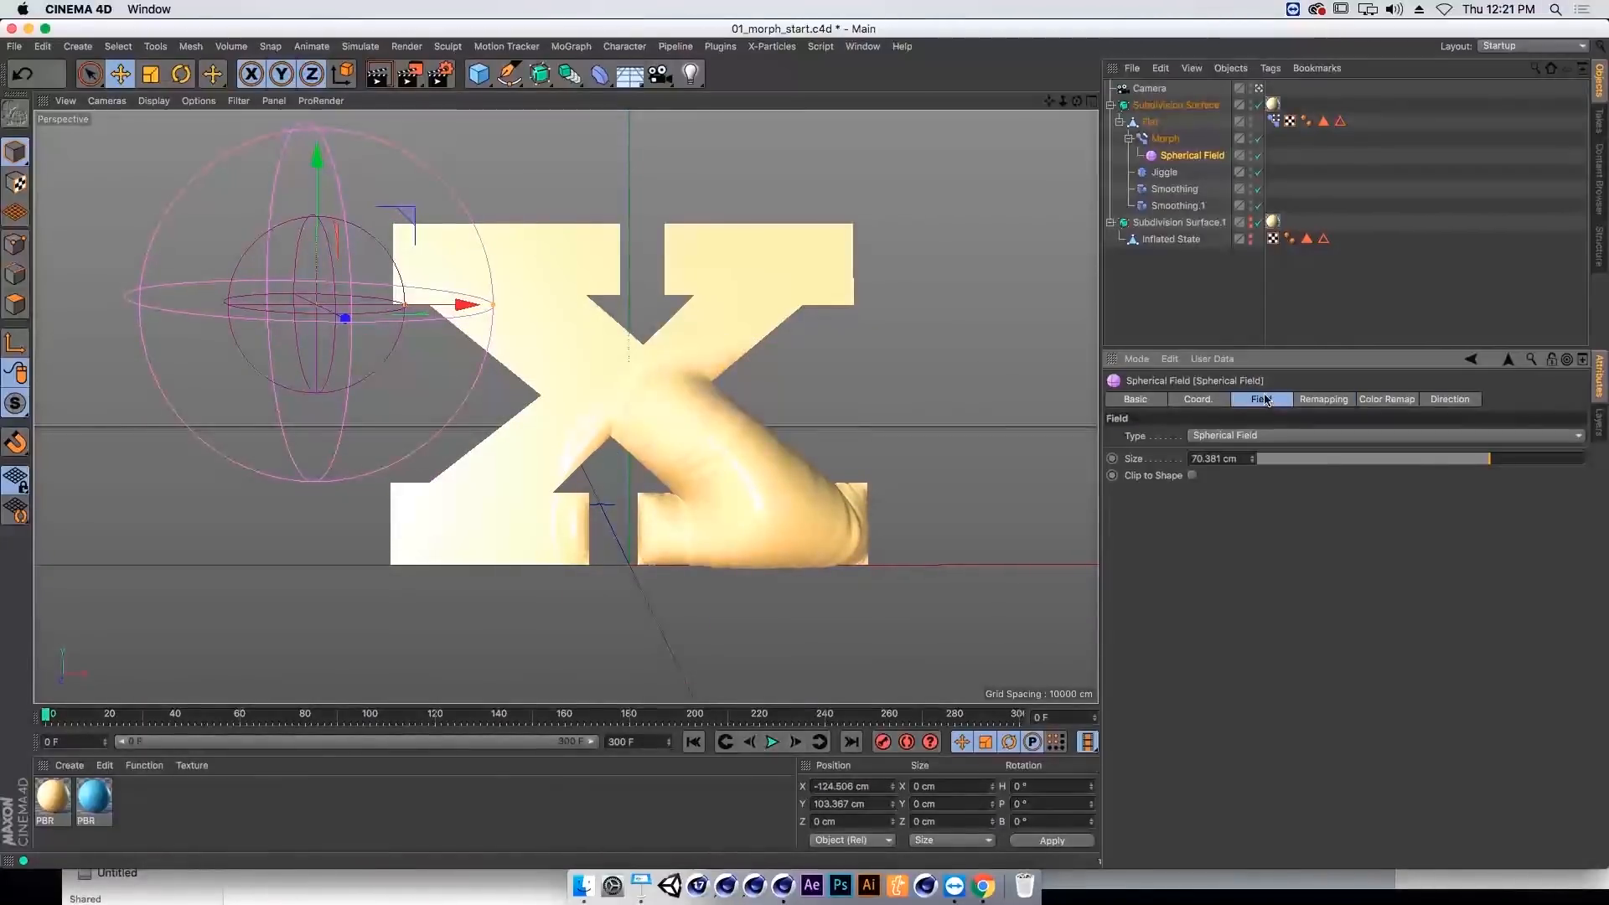
click(1384, 399)
click(1433, 399)
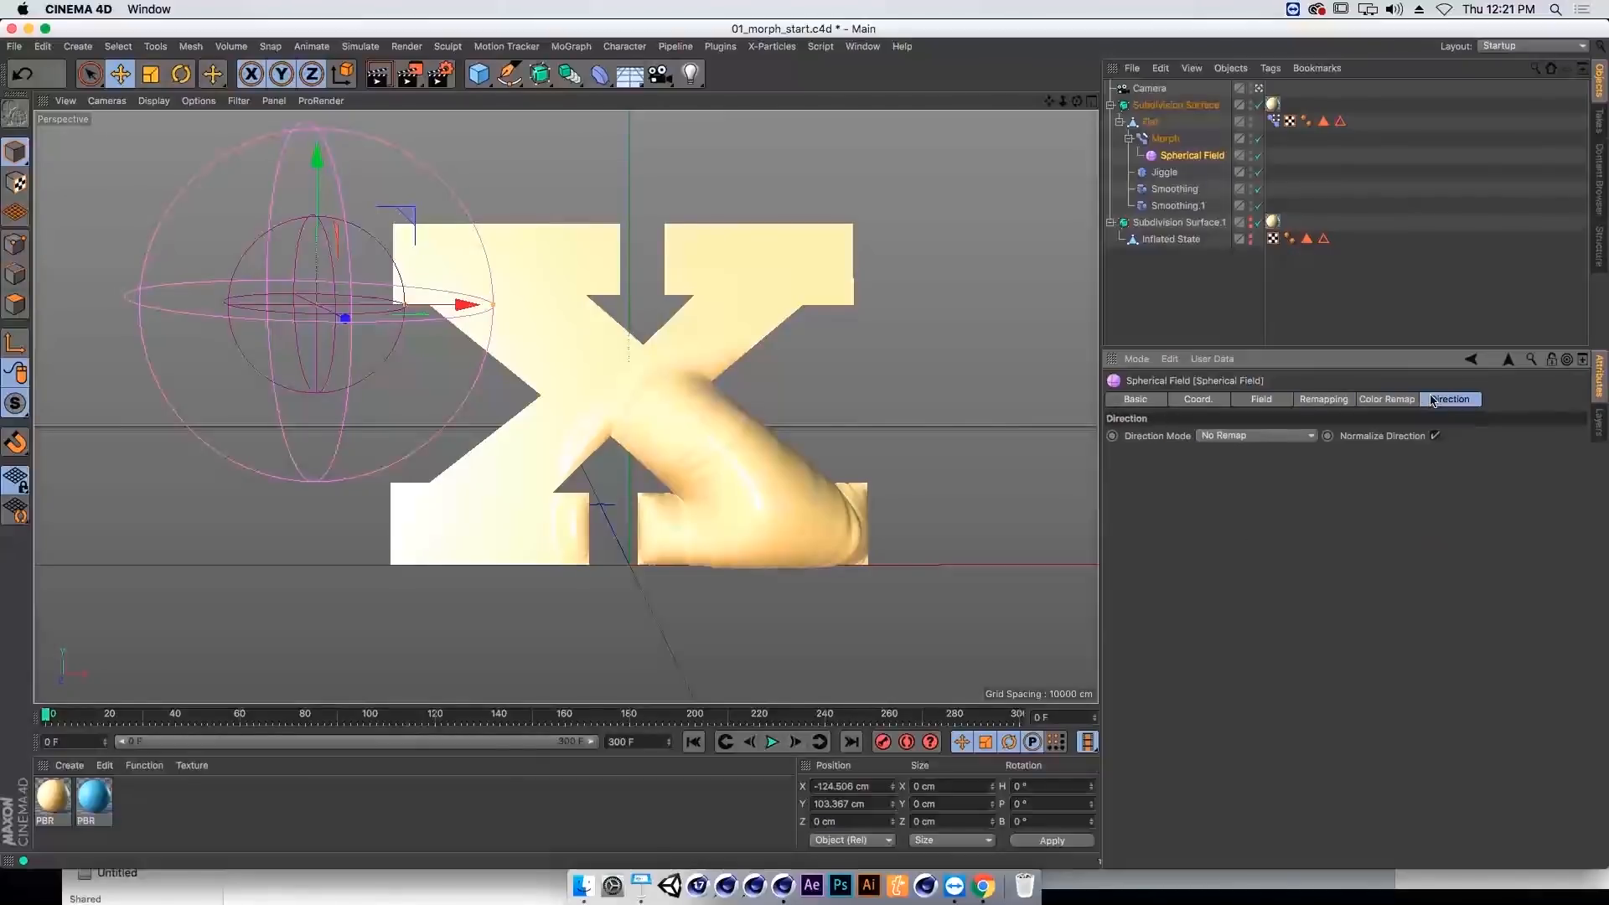
Step: Add a Decay layer with 100 % effect strength to the Morph deformer's falloff and place it between Delay and Spherical Field
click(1163, 140)
click(1229, 400)
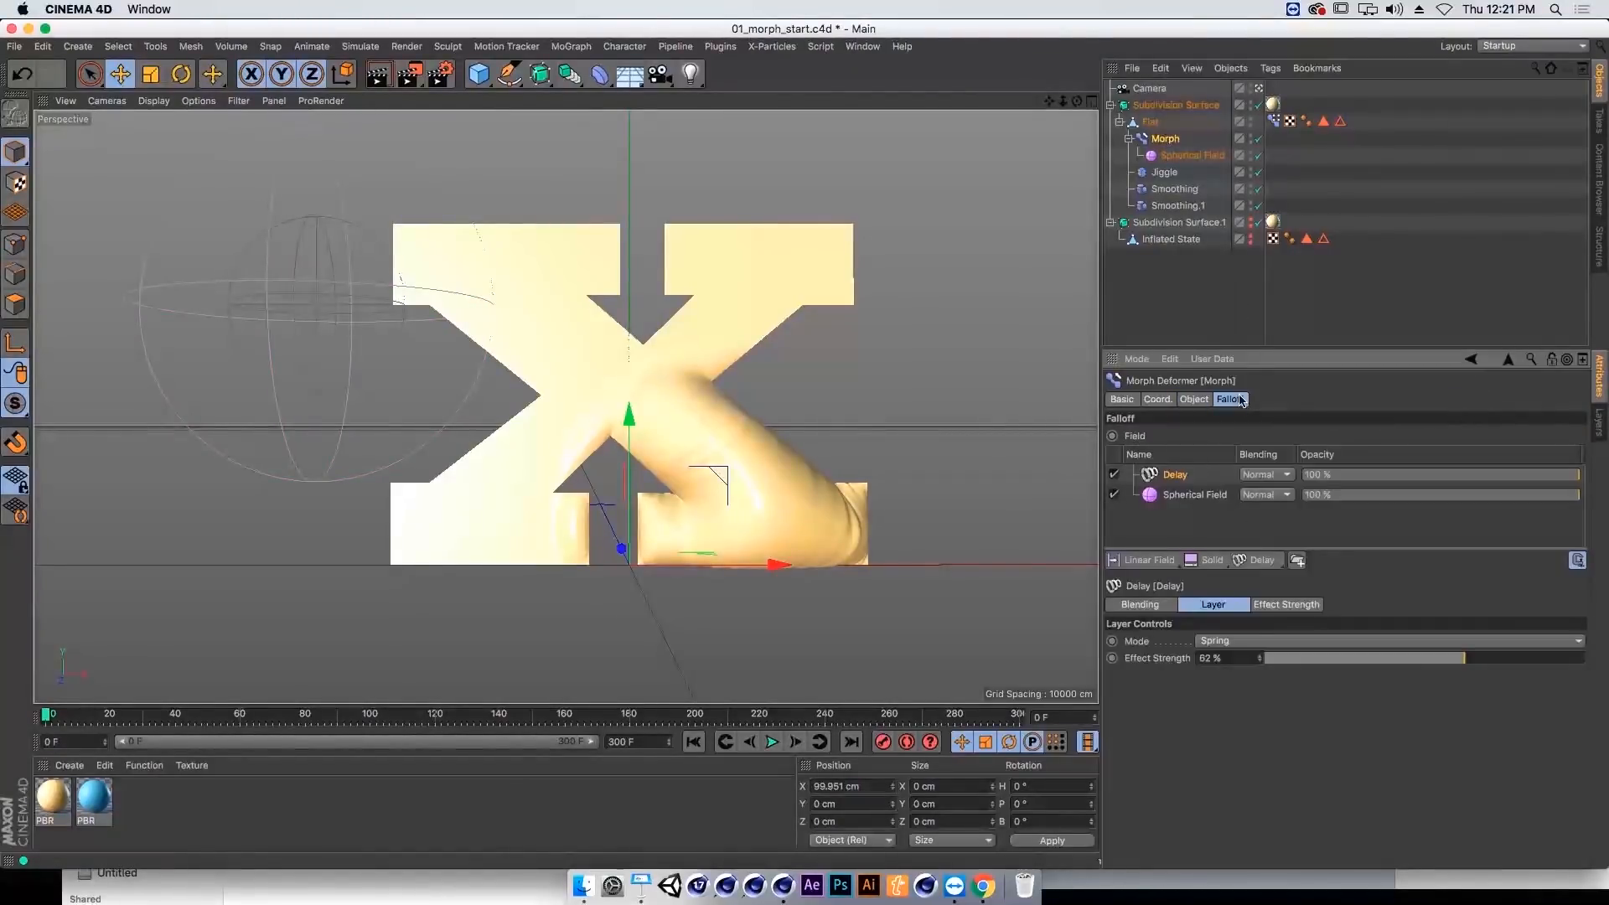
click(1257, 559)
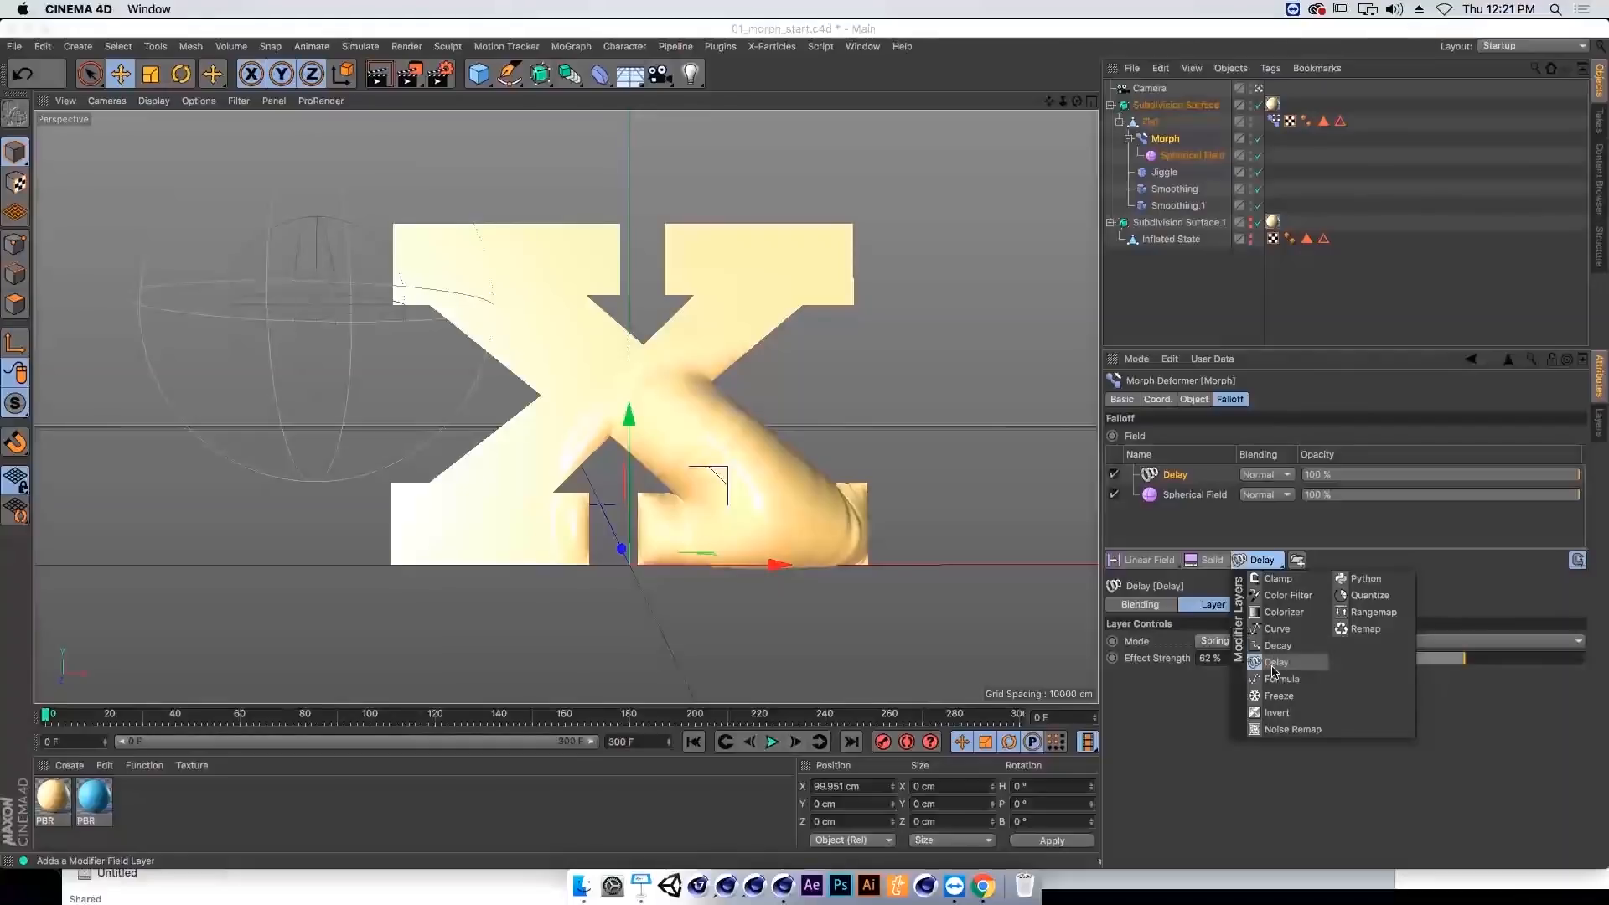
click(1277, 646)
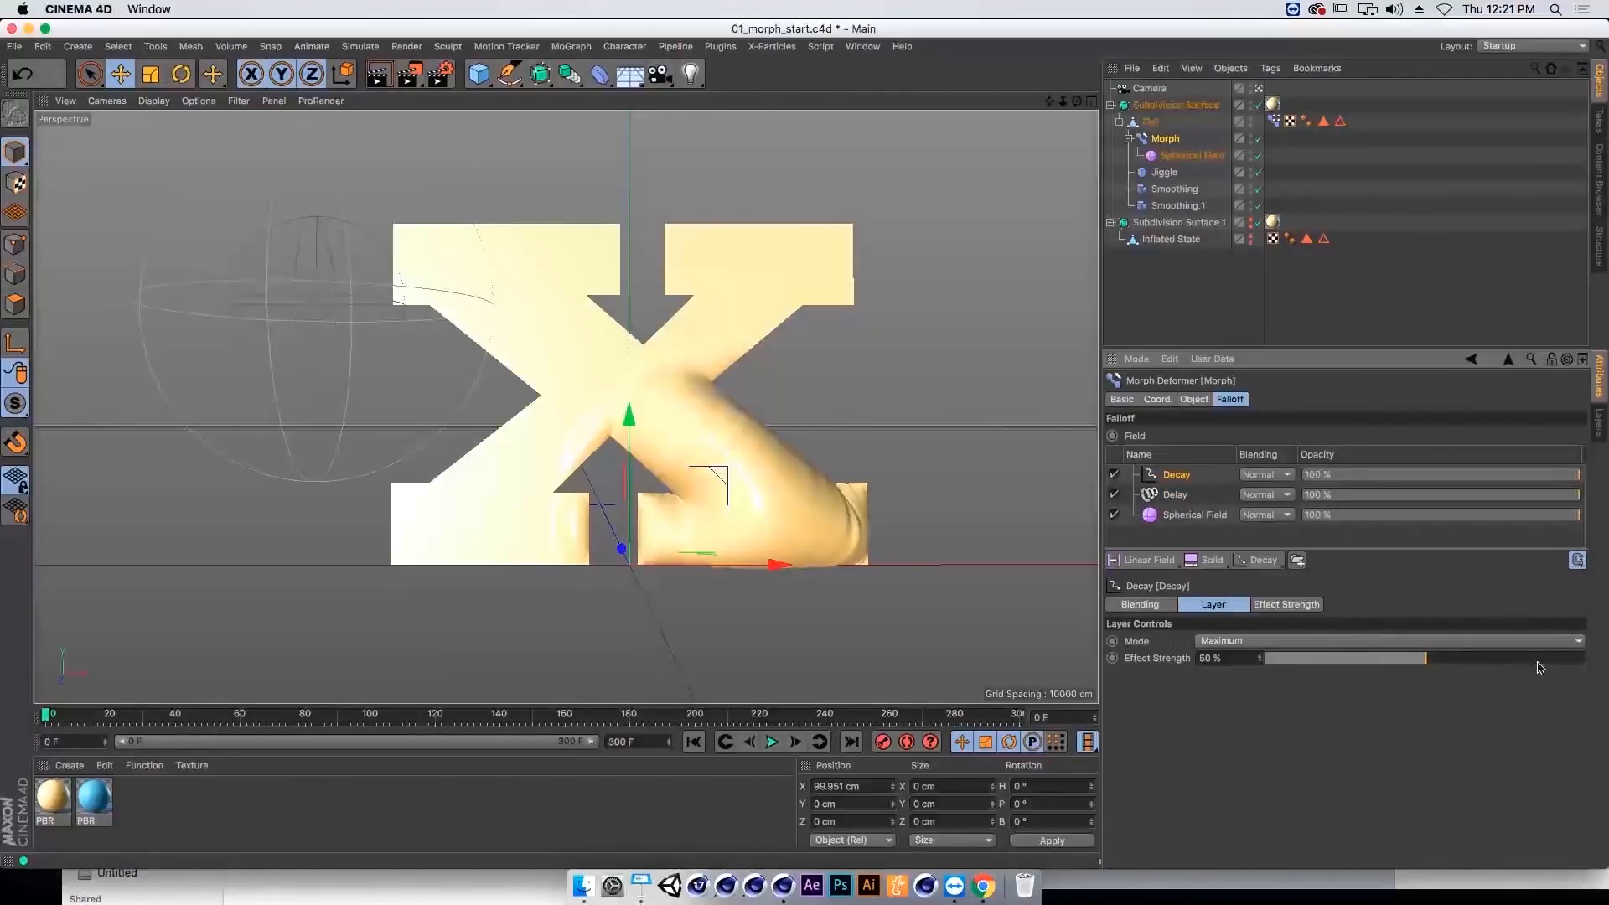
drag(1540, 668, 1597, 660)
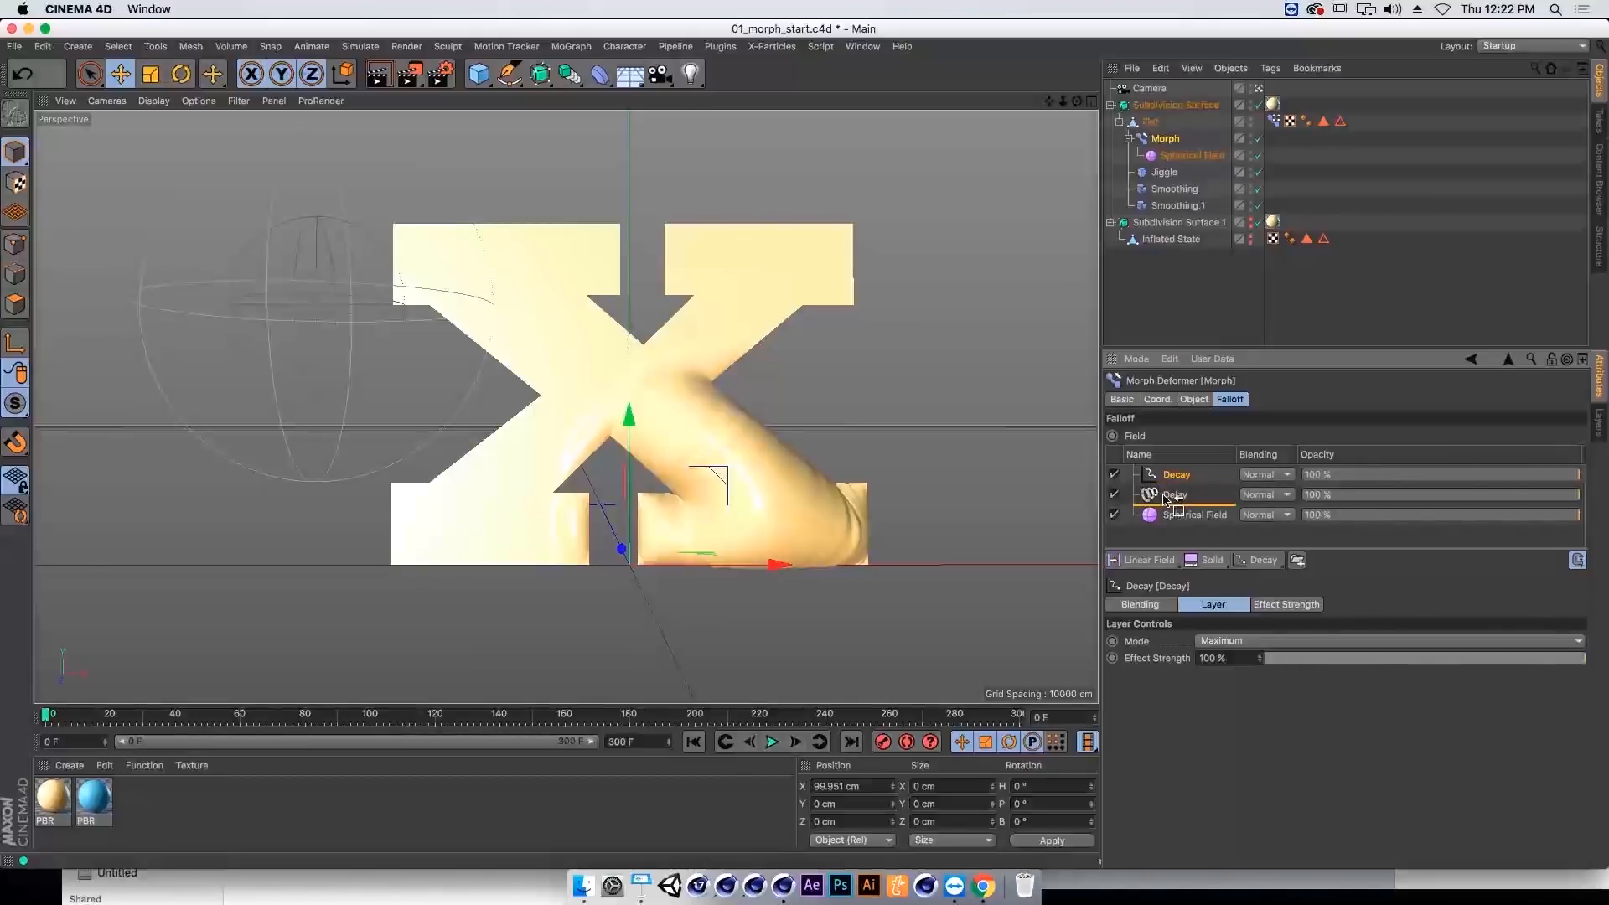
drag(1170, 499, 1170, 503)
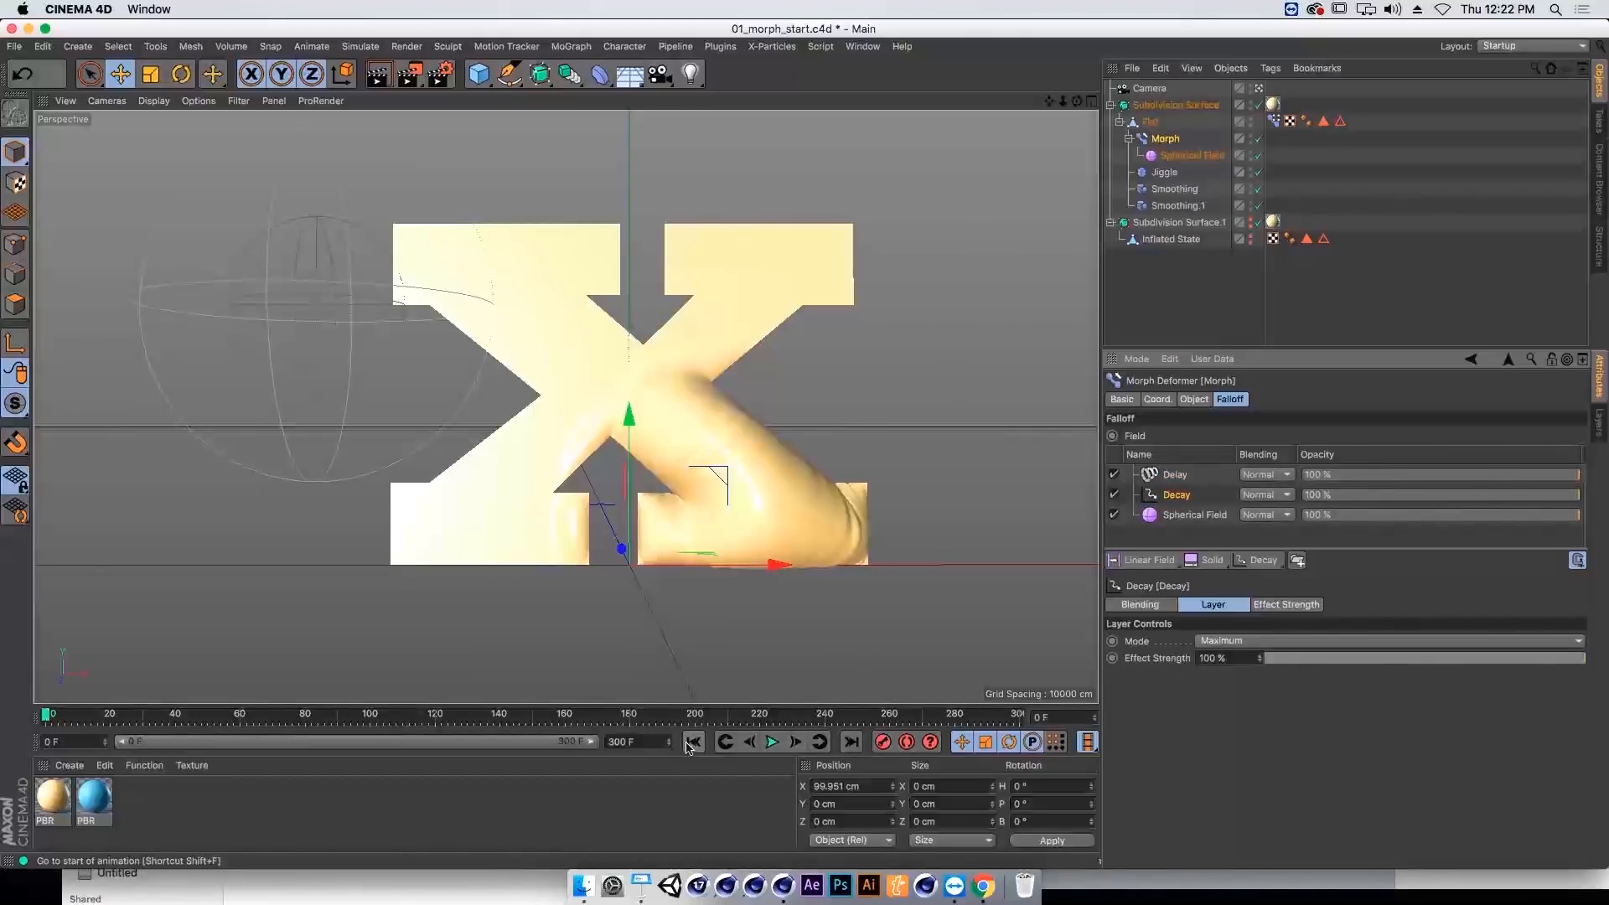
Step: Play the animation while sweeping the spherical field across the whole X to about X 133 cm, Y 85 cm, and stop playback
click(1174, 156)
click(759, 745)
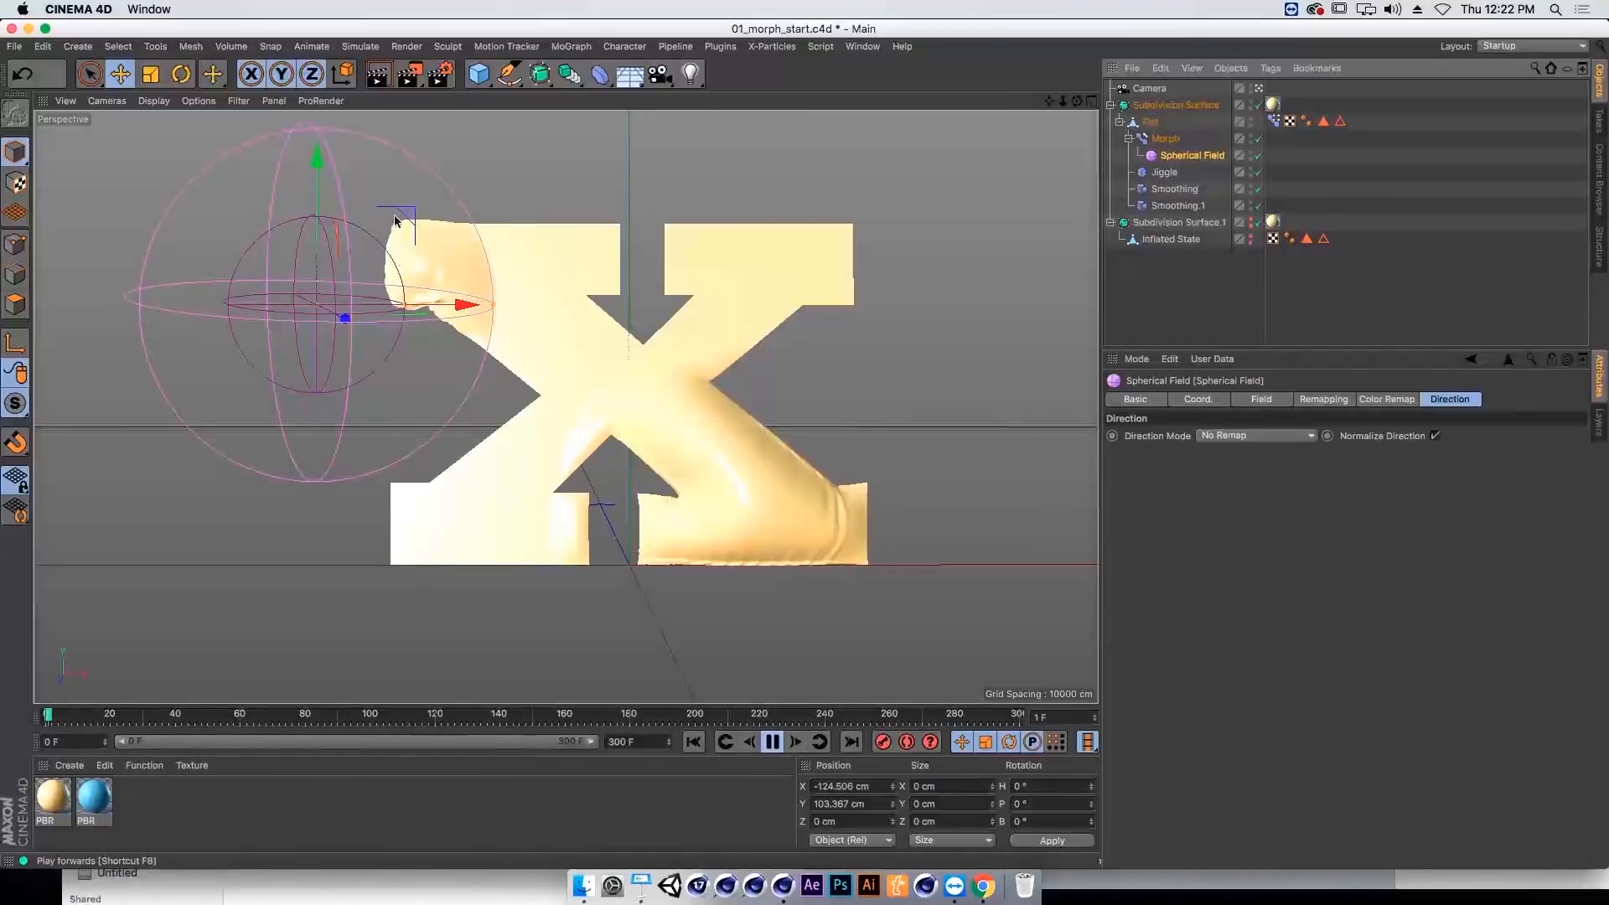
drag(449, 199, 1011, 282)
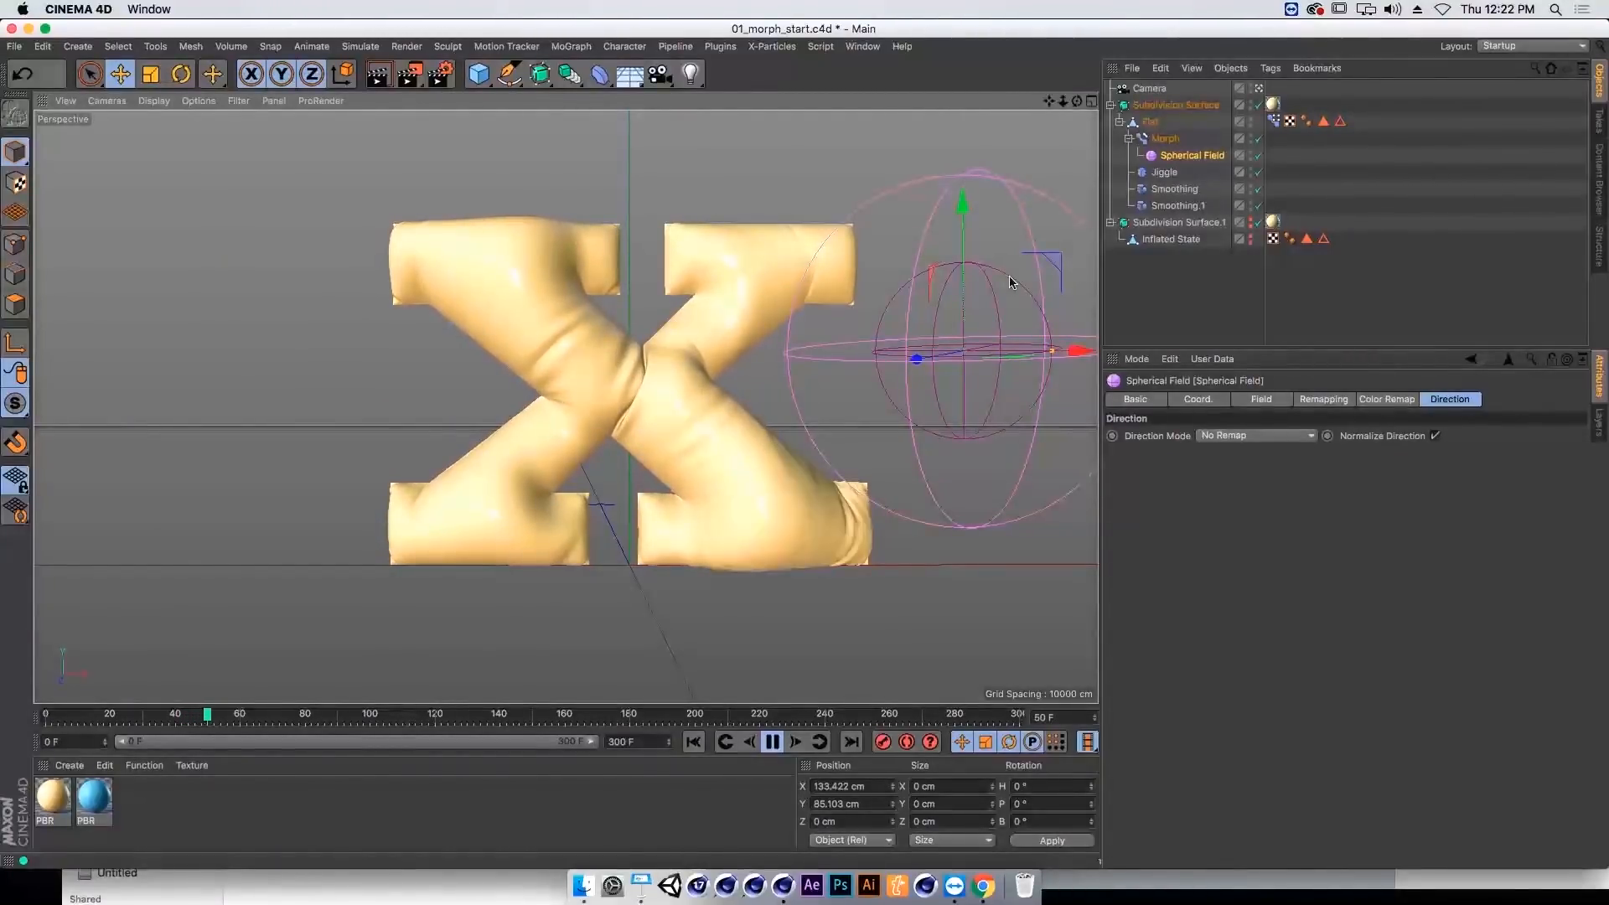
click(1159, 175)
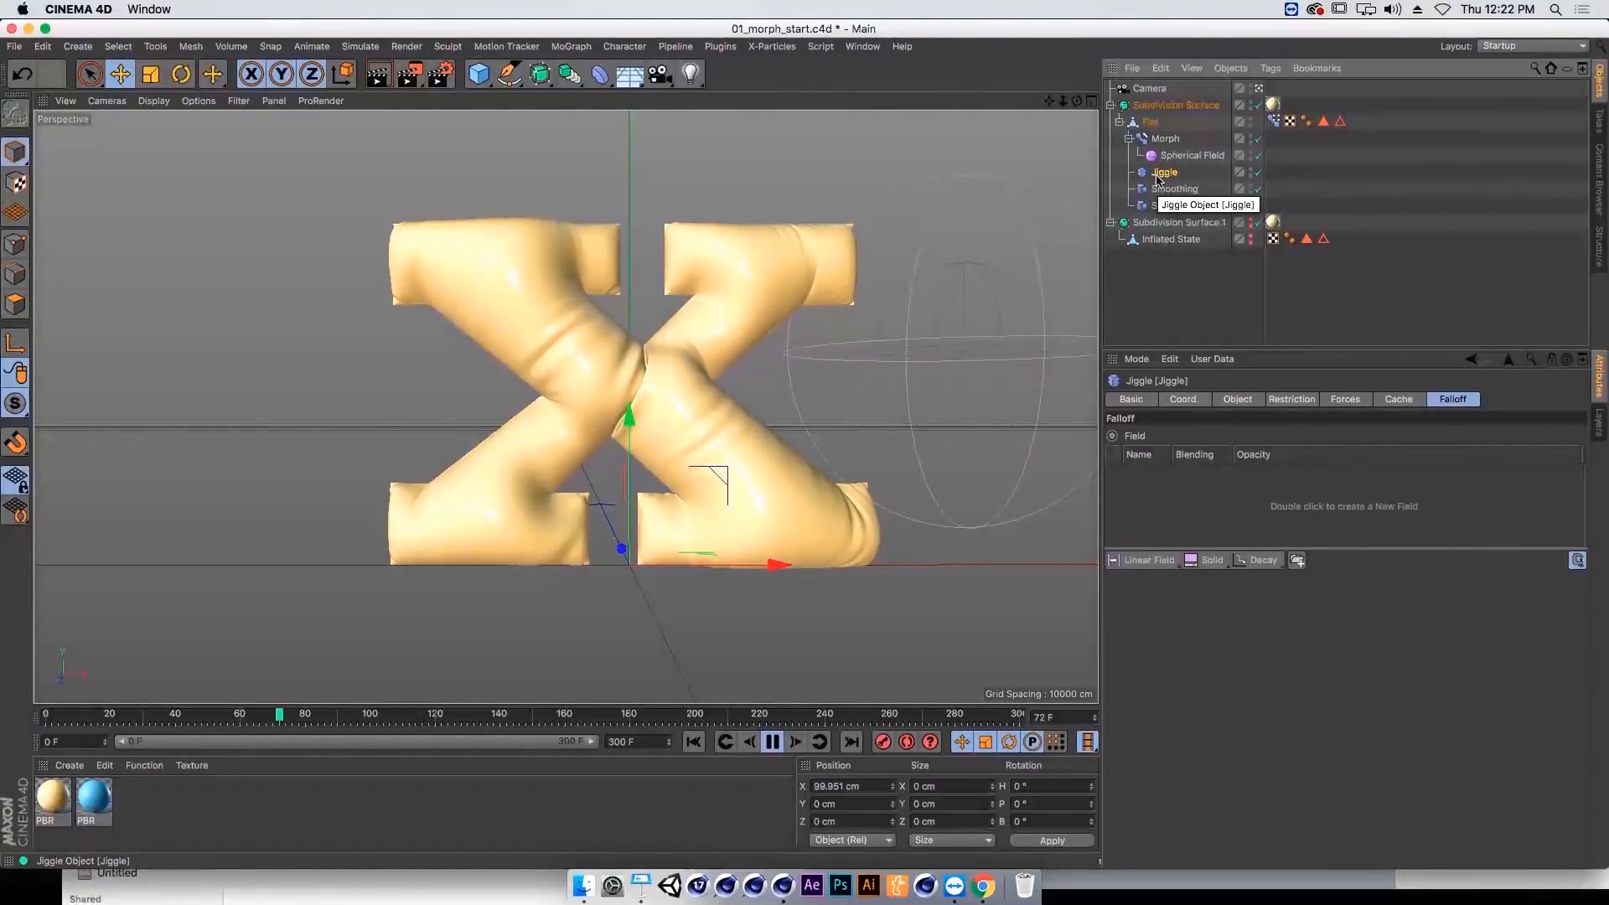
key(F8)
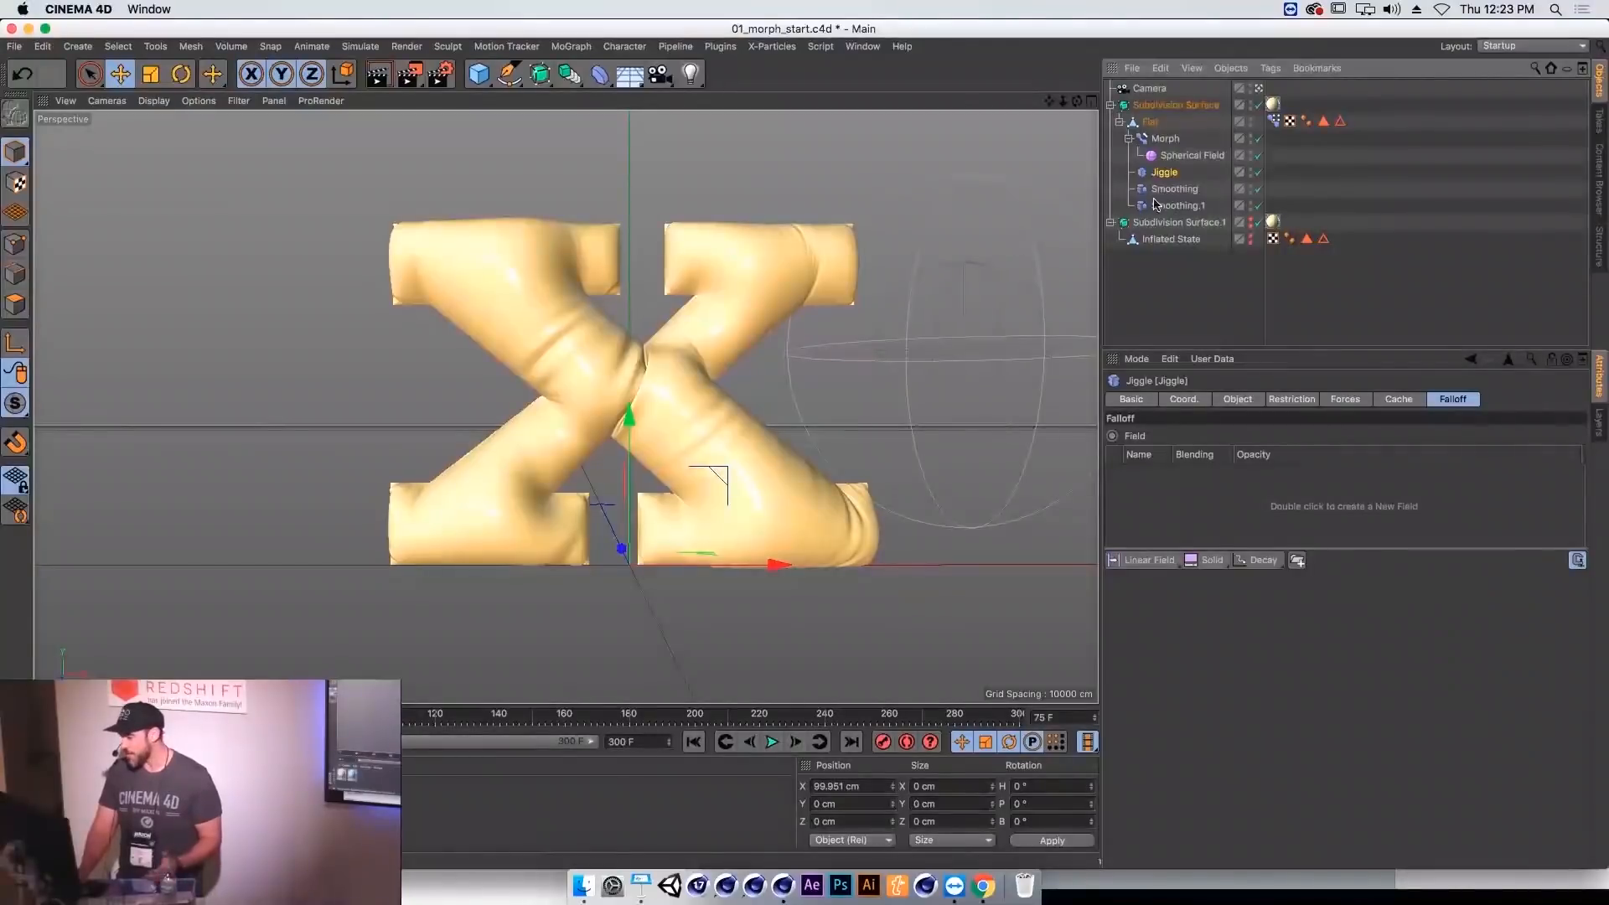
Step: Delete the Decay layer from the Morph deformer's falloff and add a Freeze modifier layer
click(1192, 155)
click(1238, 400)
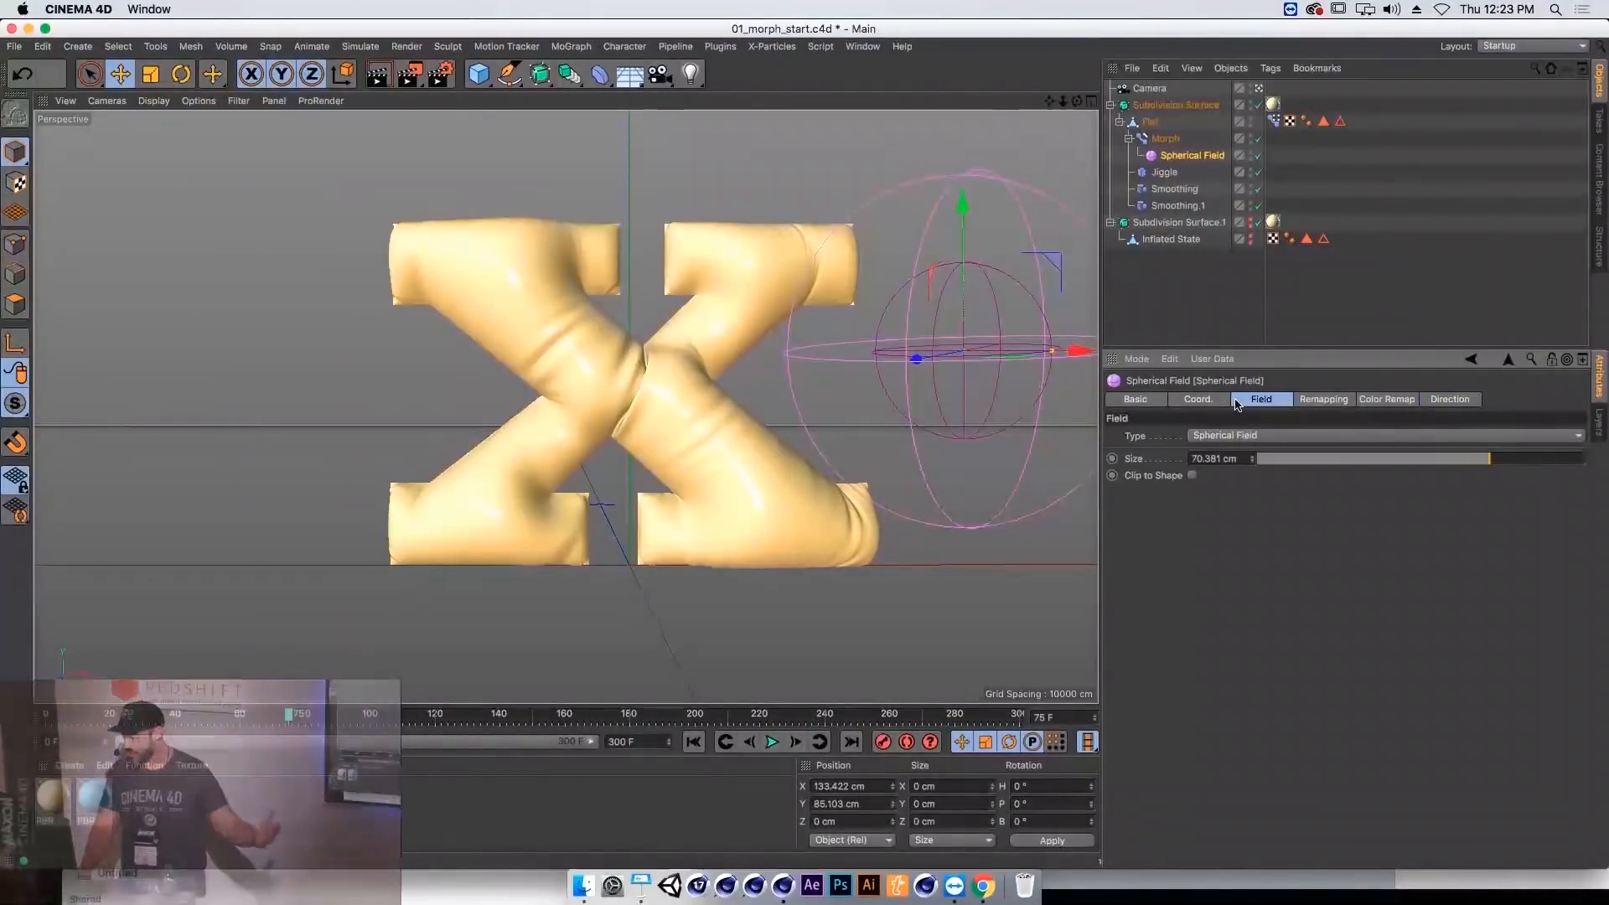
click(1165, 141)
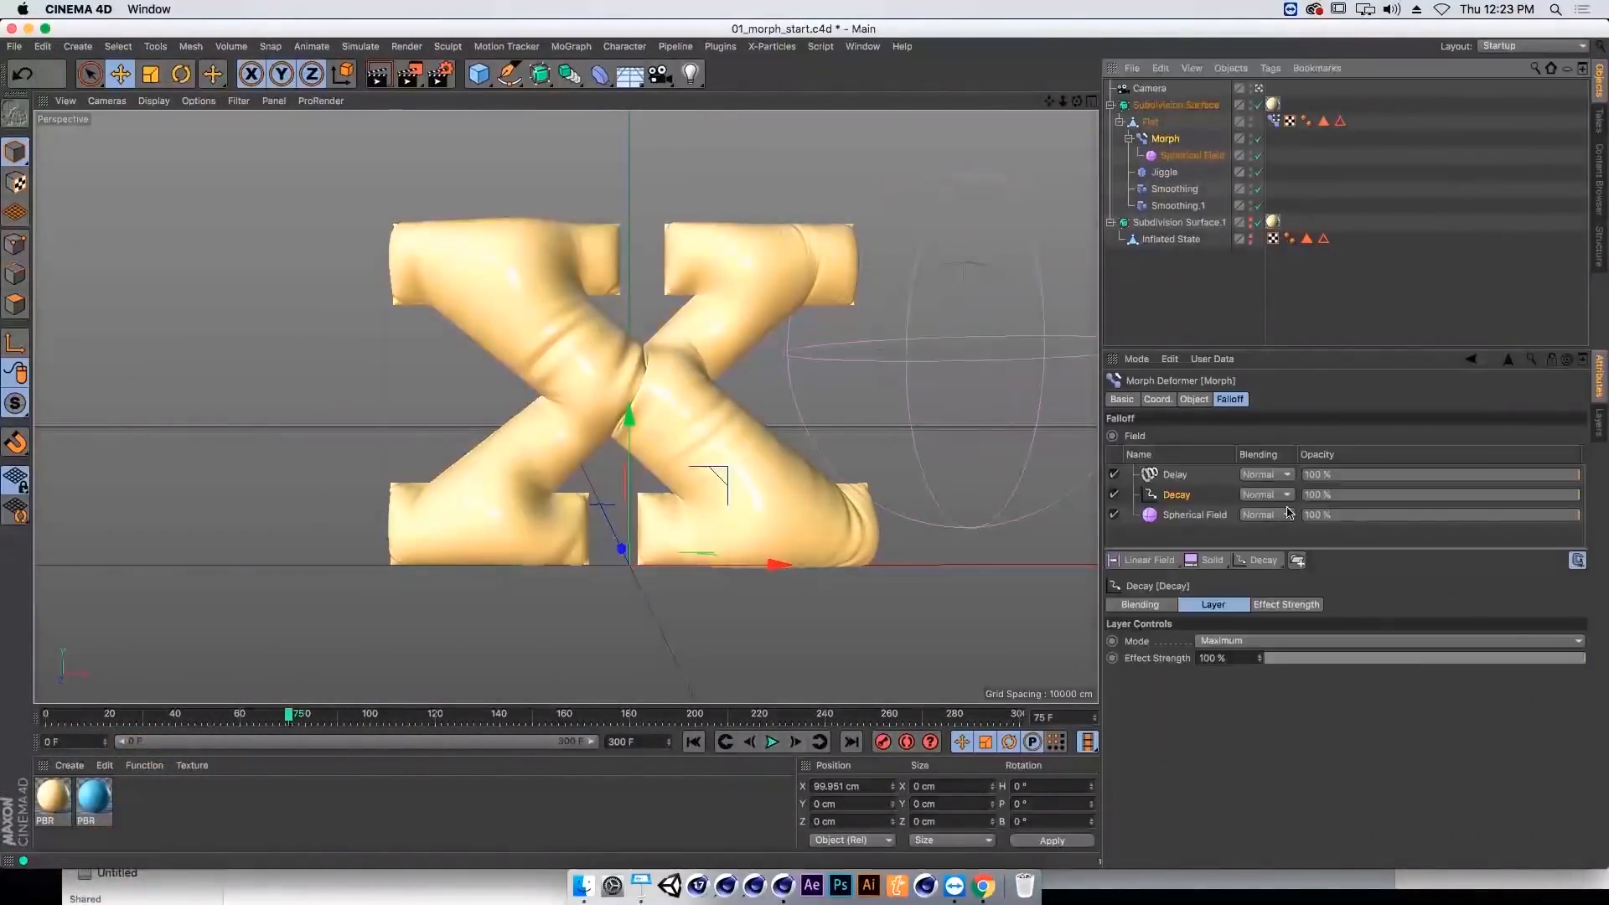
click(1263, 567)
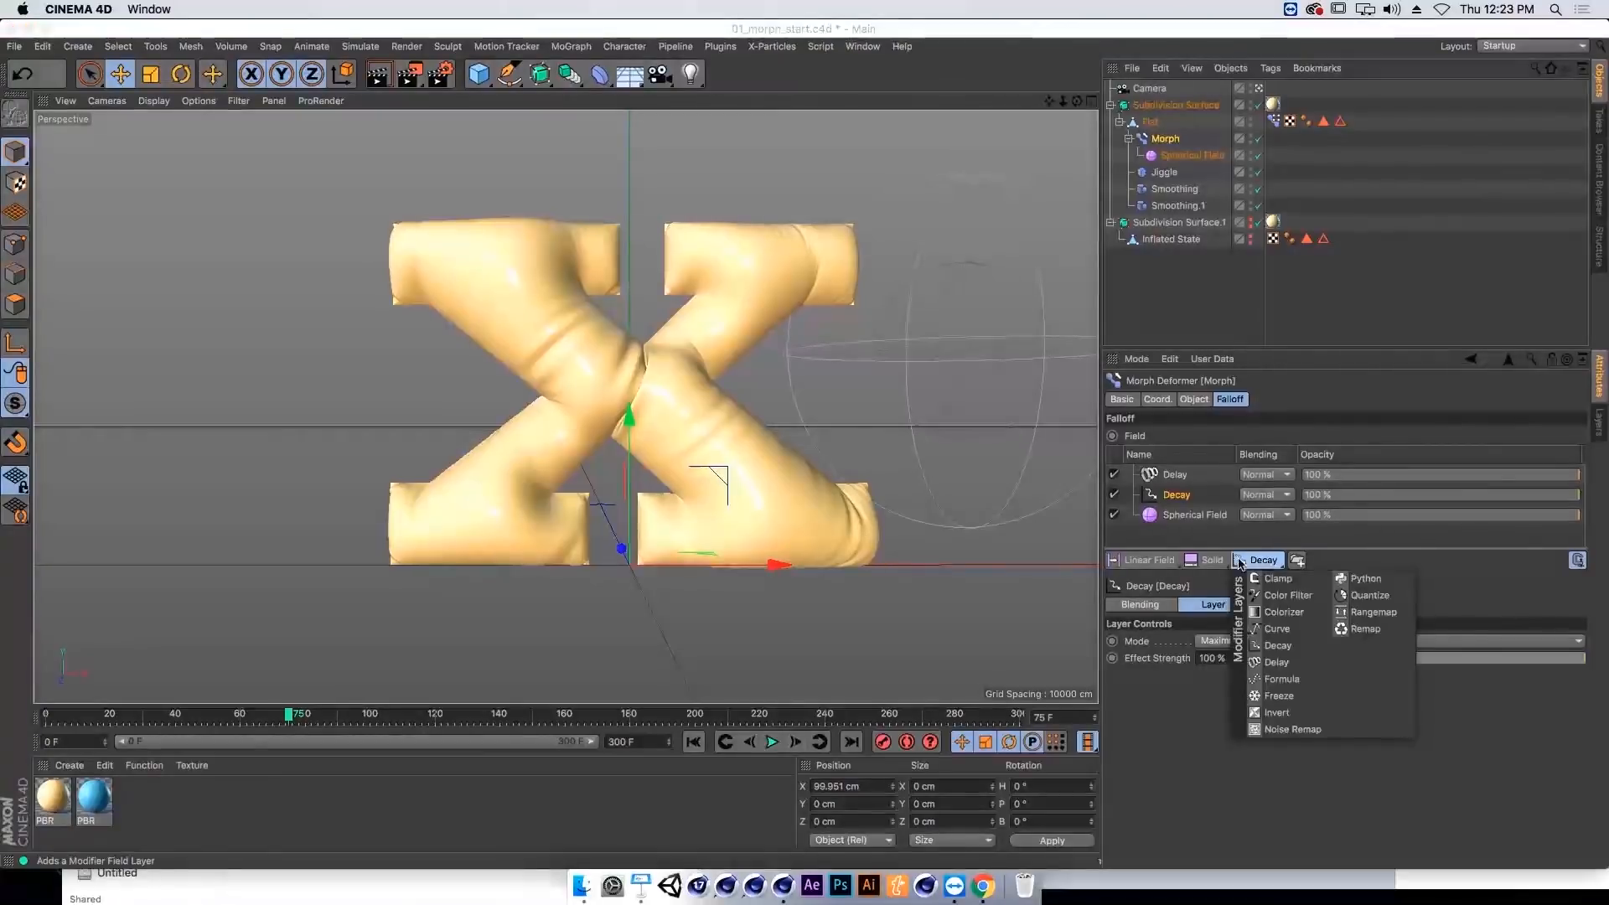
click(1182, 500)
key(Delete)
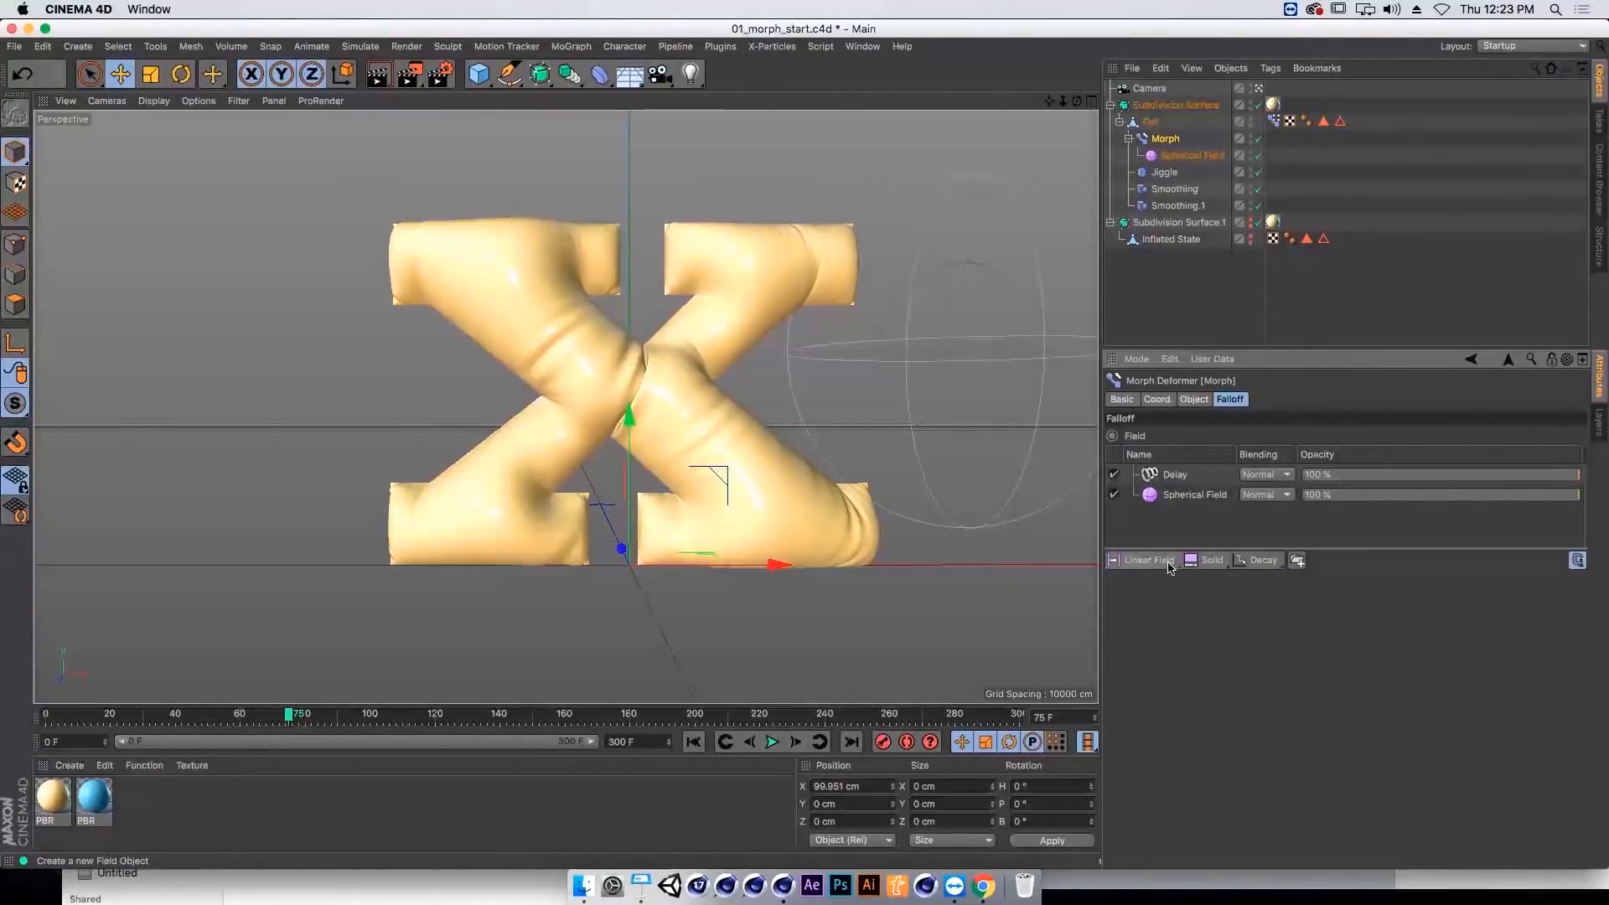
click(1258, 559)
click(1274, 697)
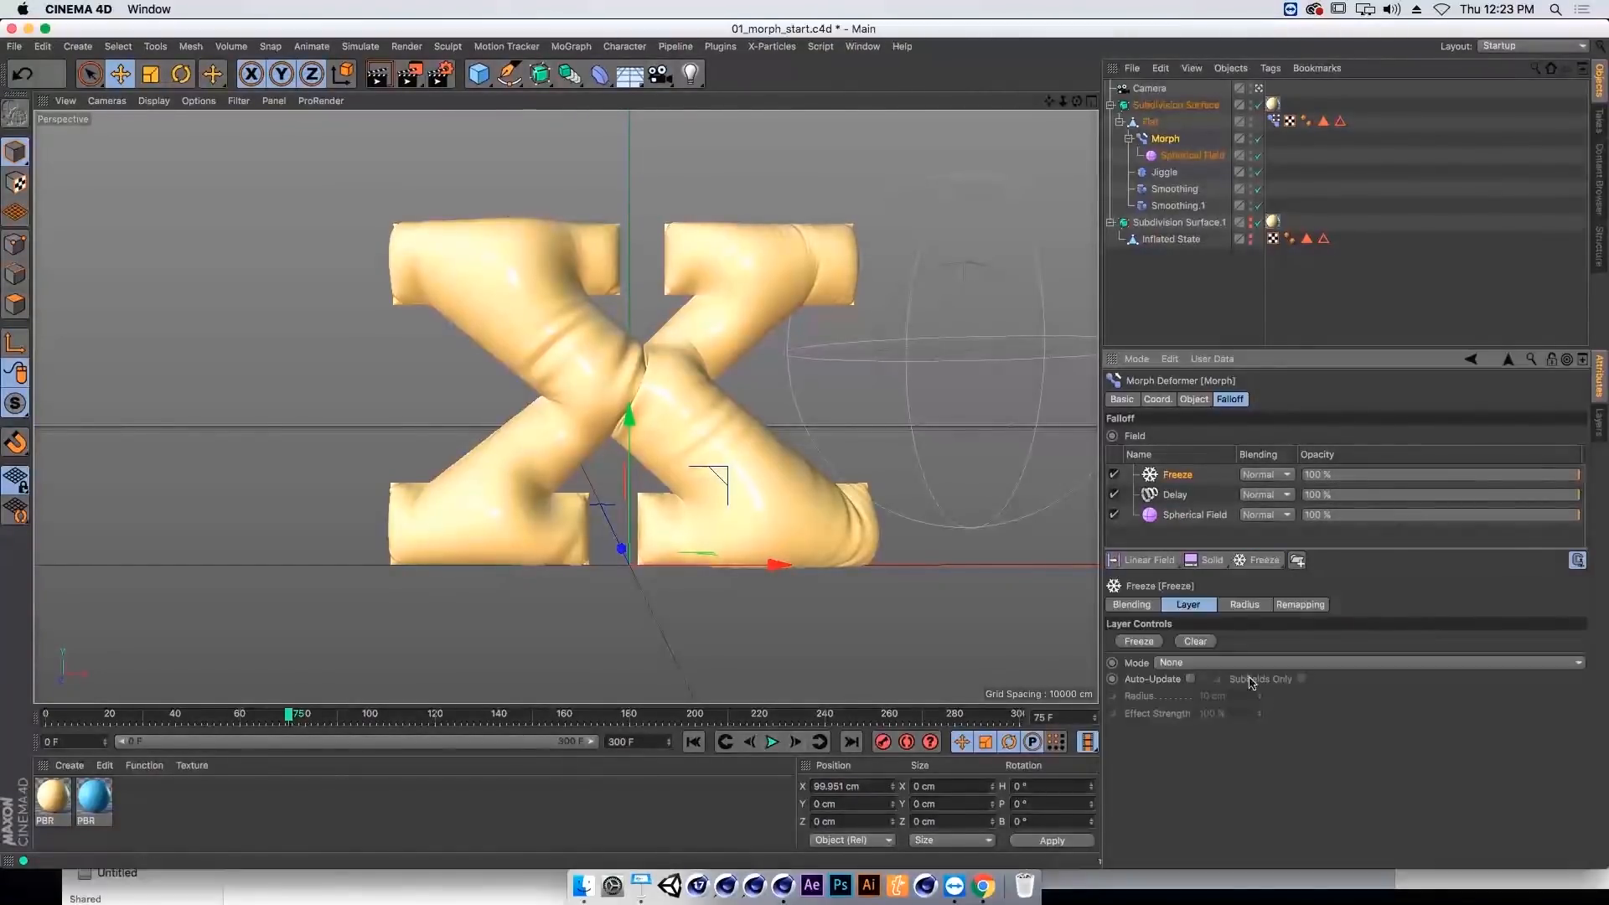
Step: Rewind the animation and move the spherical field off the X to about X -170 cm, Y 134 cm
click(693, 741)
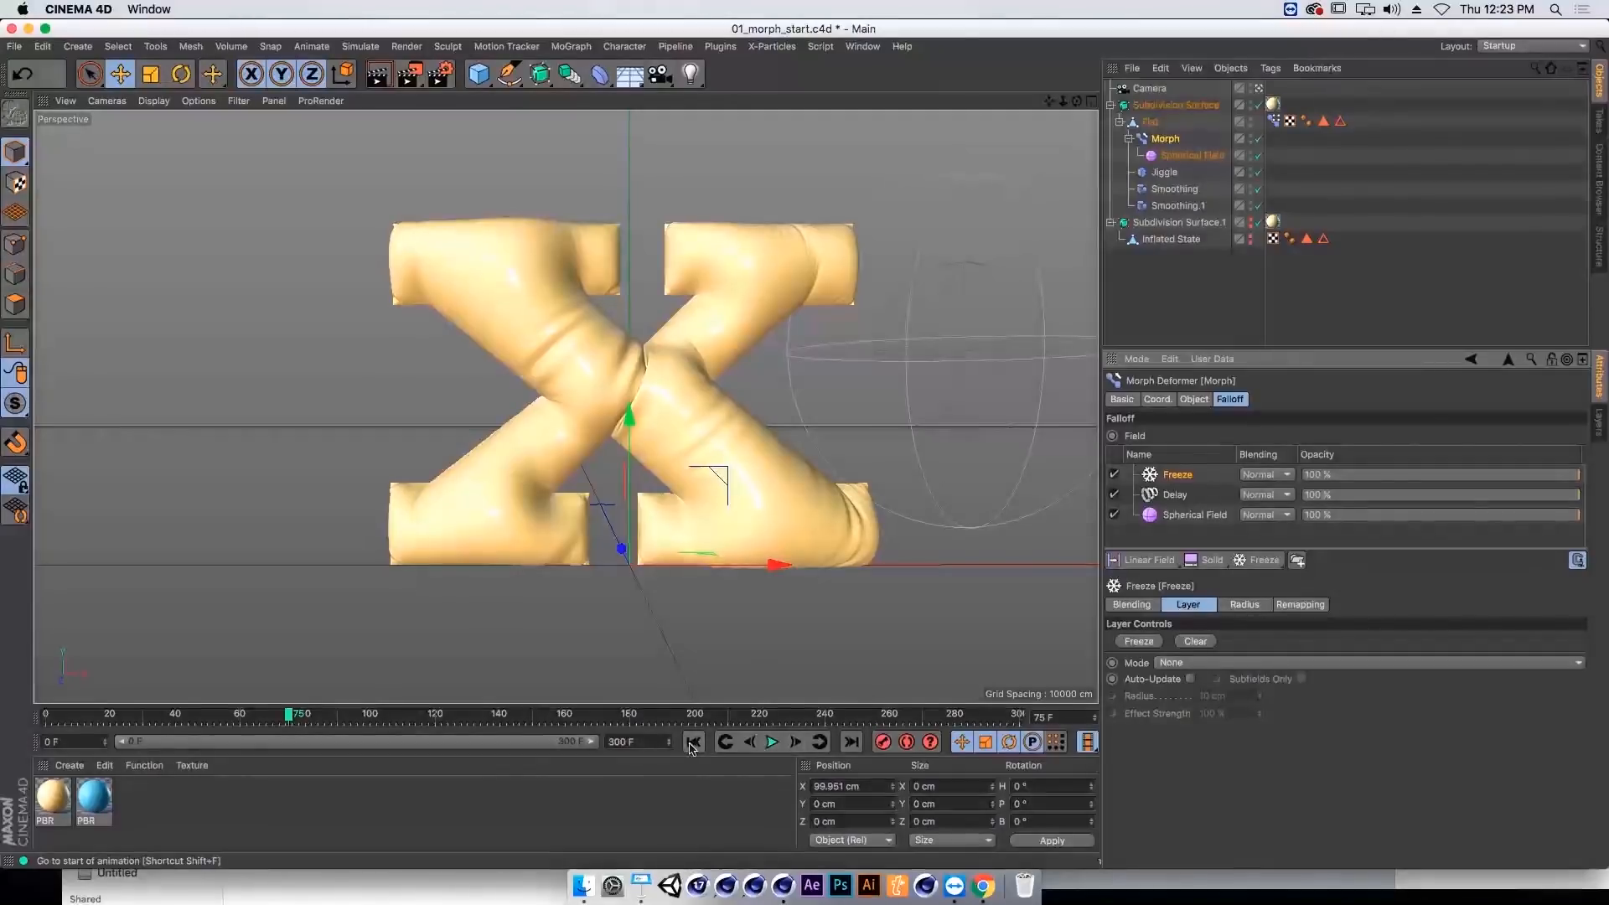
click(1173, 156)
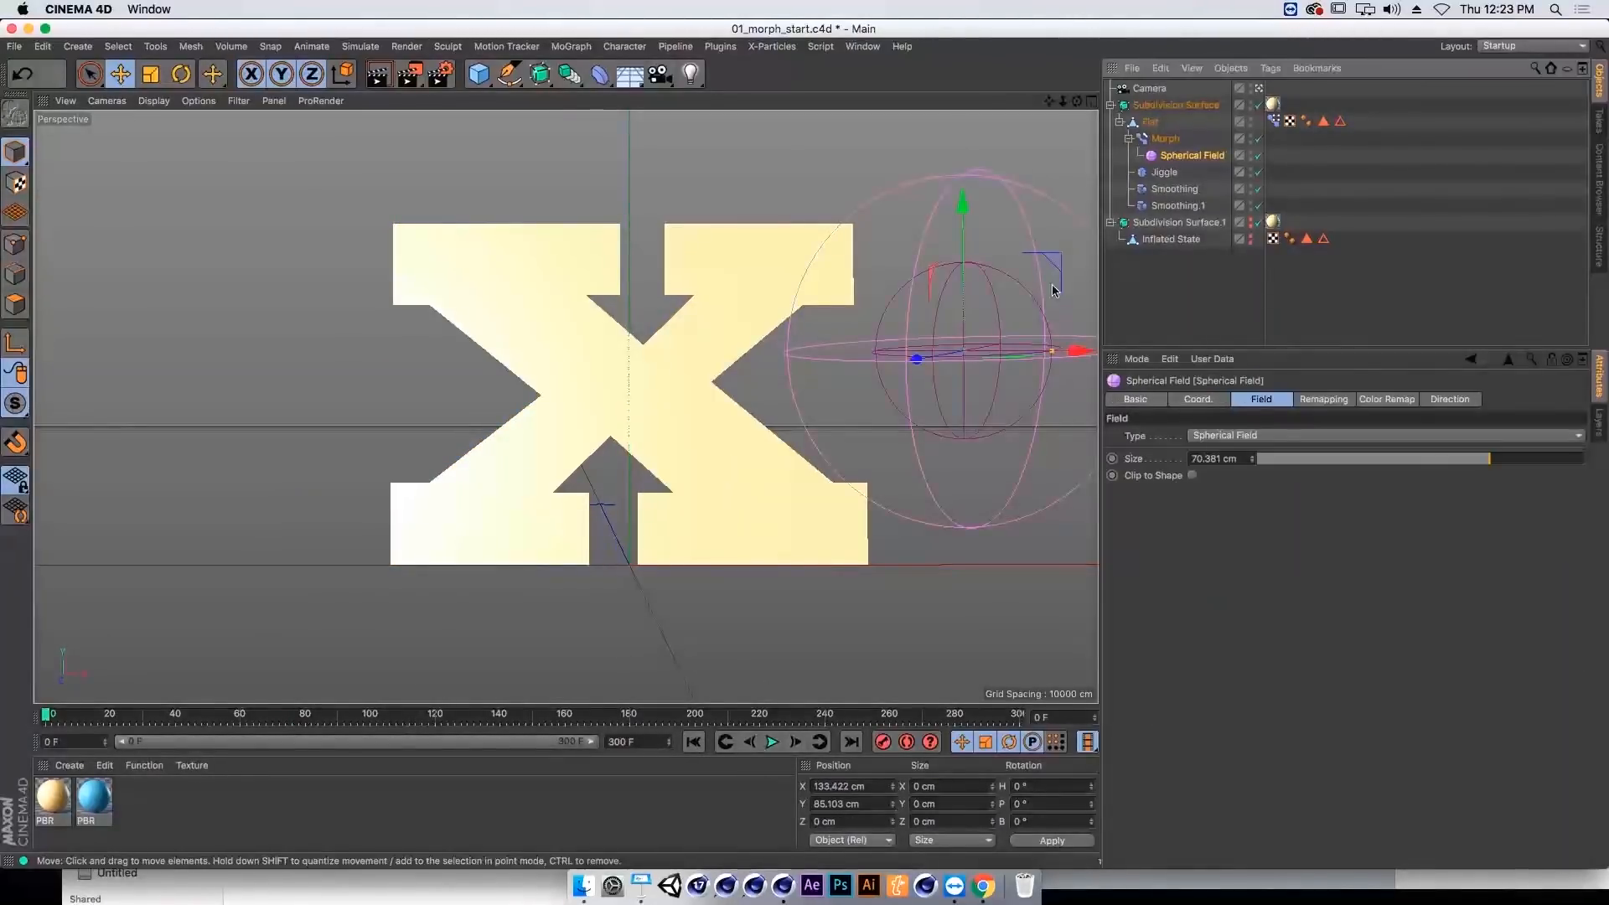
drag(1047, 258, 285, 139)
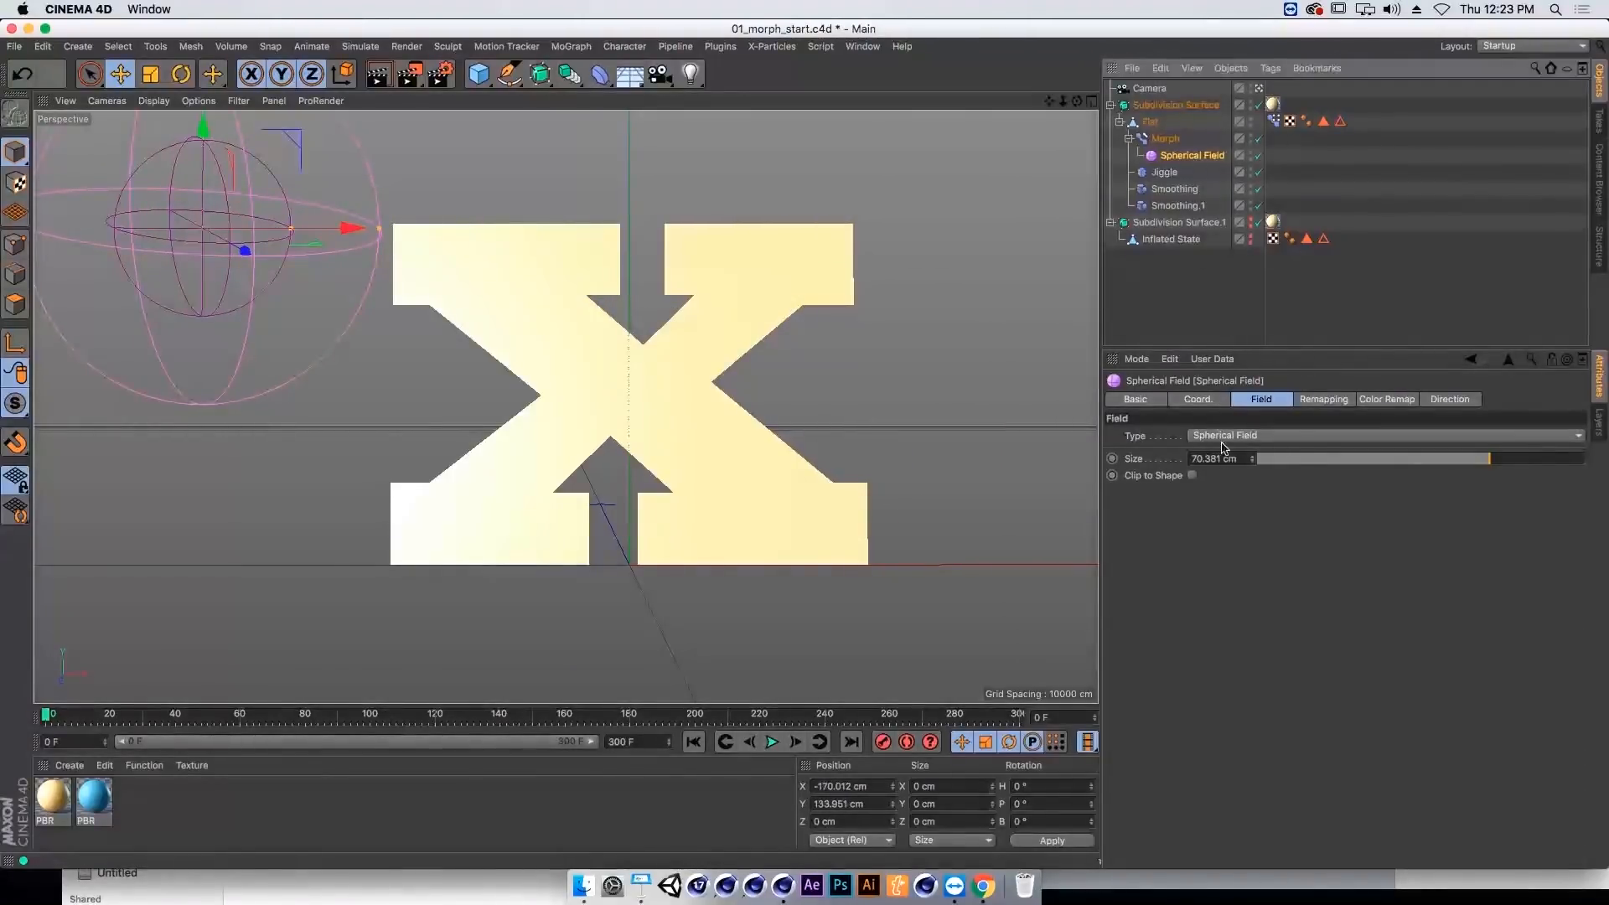
Step: Place the Freeze layer between Delay and Spherical Field, and set its blending to Max, mode to Grow and radius to 57 cm
click(1165, 138)
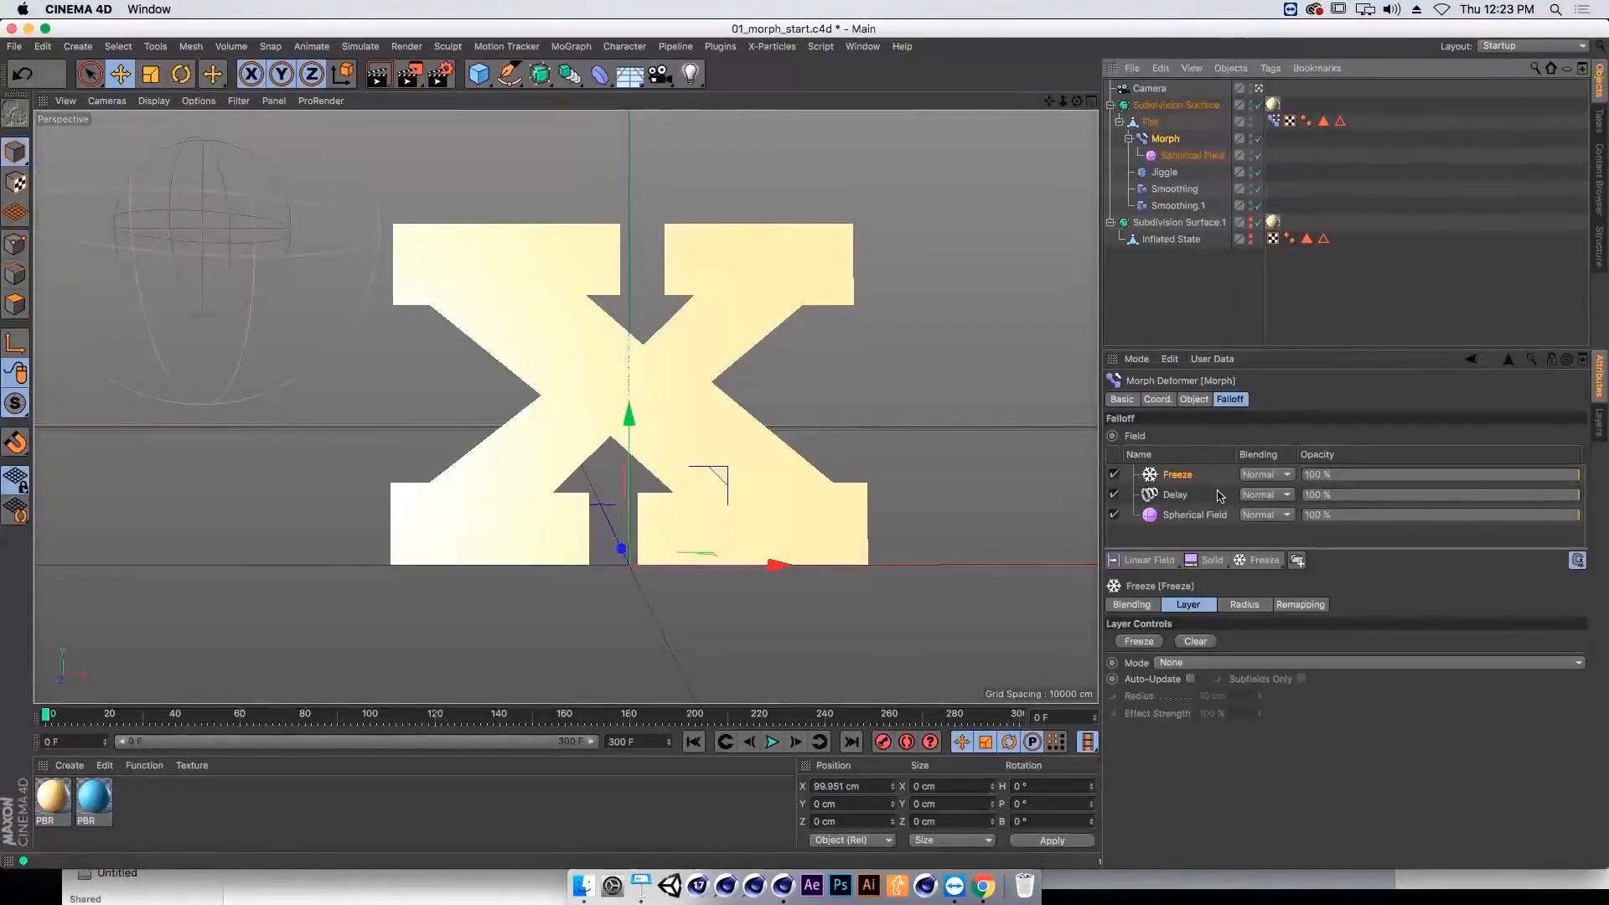
drag(1177, 485, 1190, 505)
click(1265, 495)
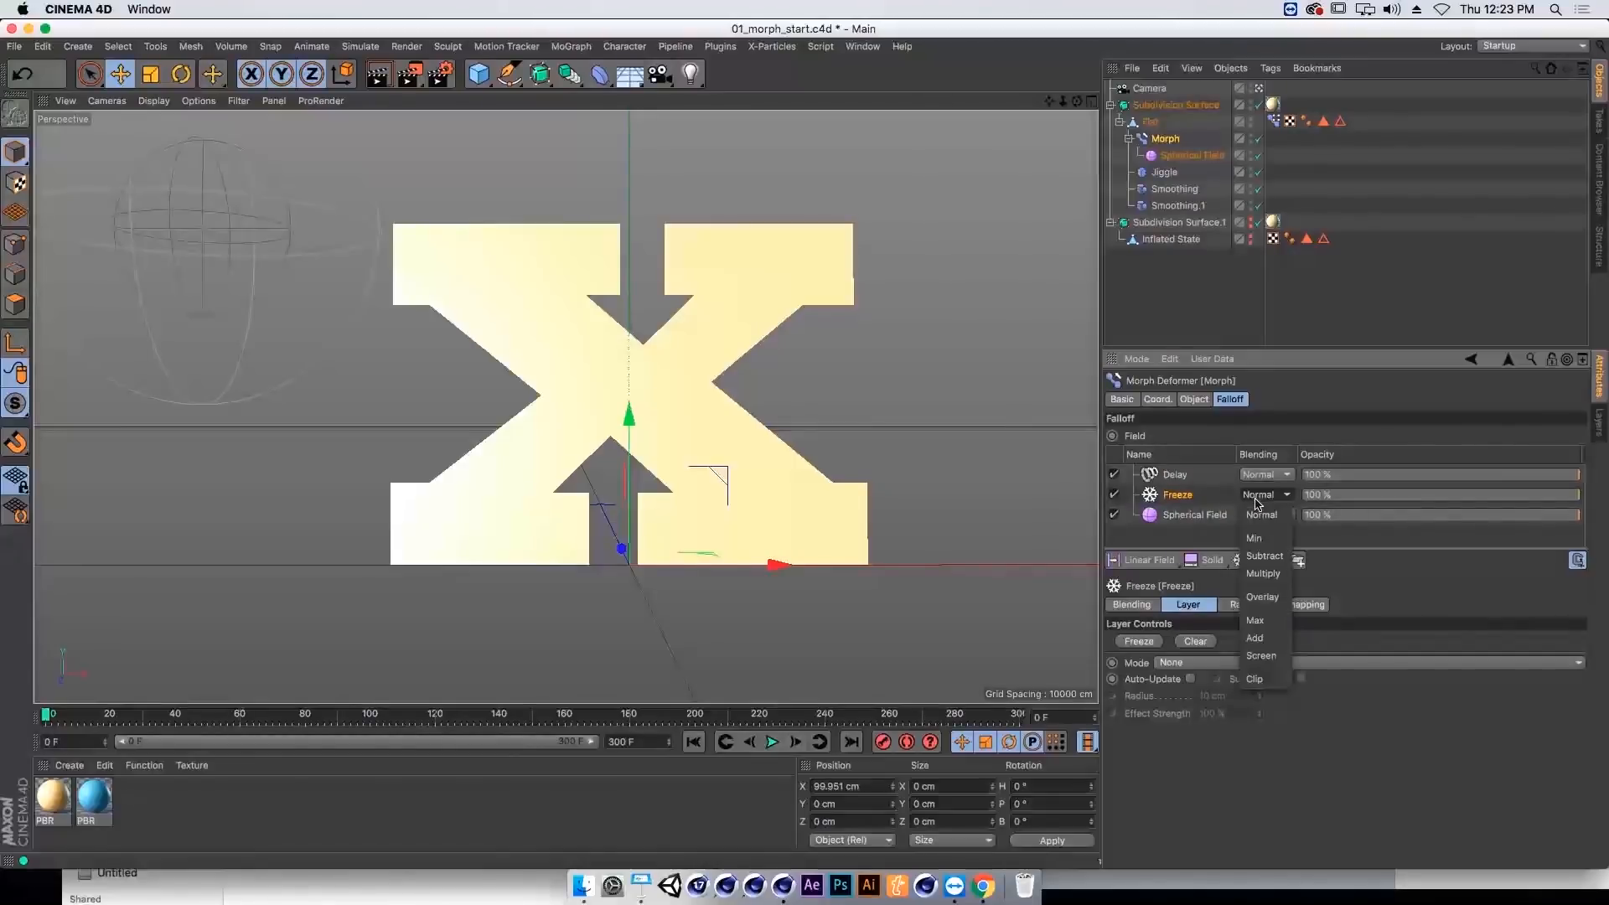
click(1255, 620)
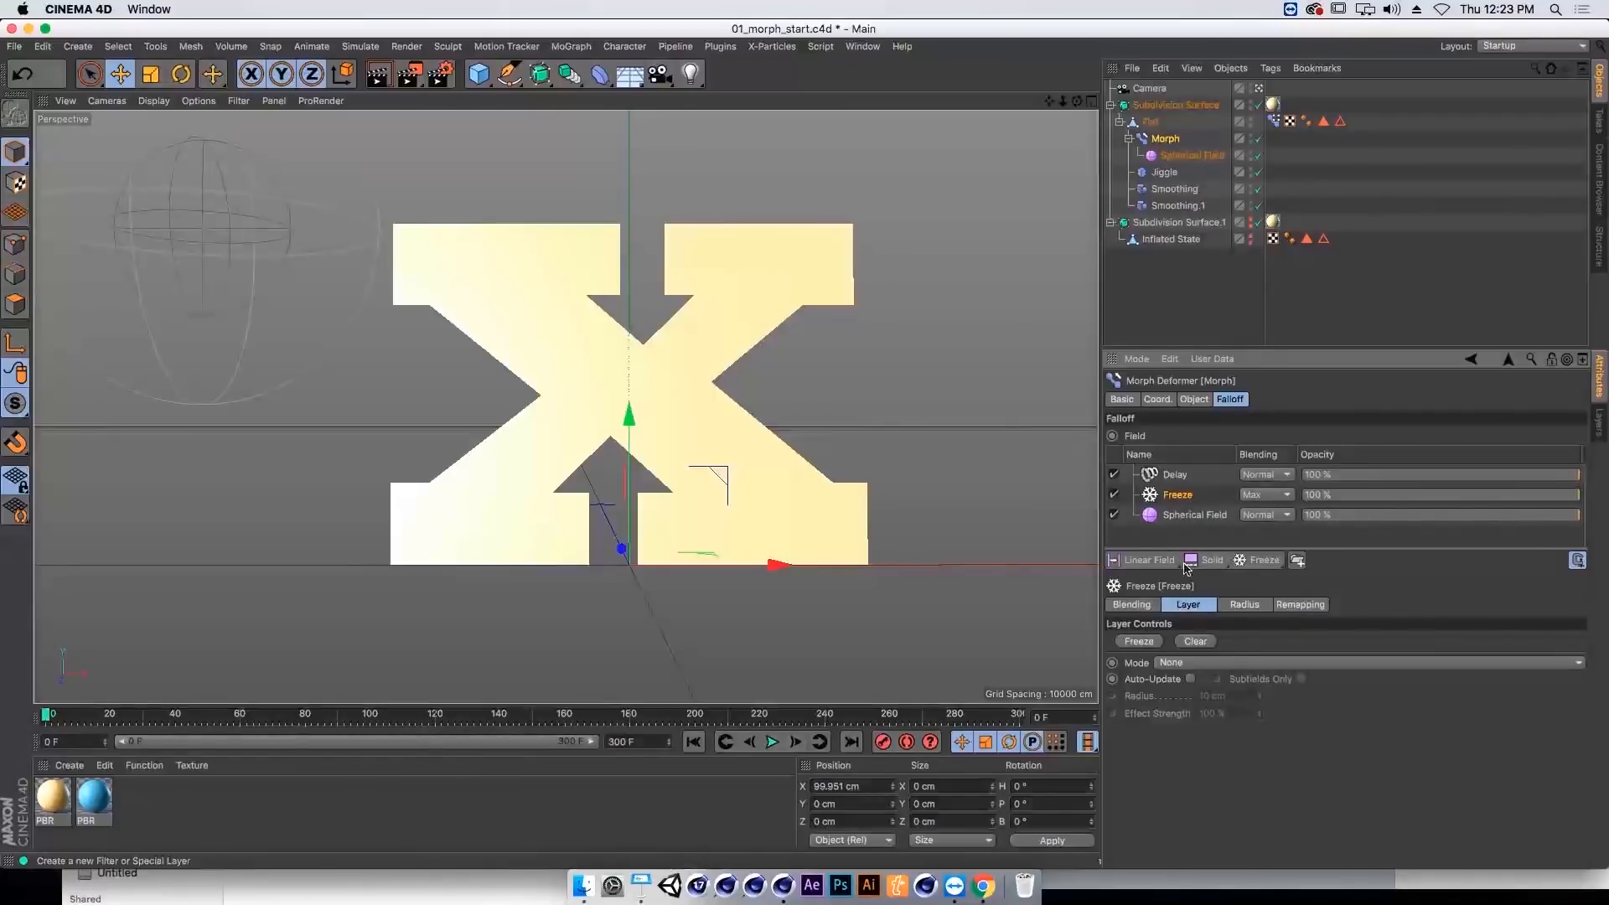
click(1190, 664)
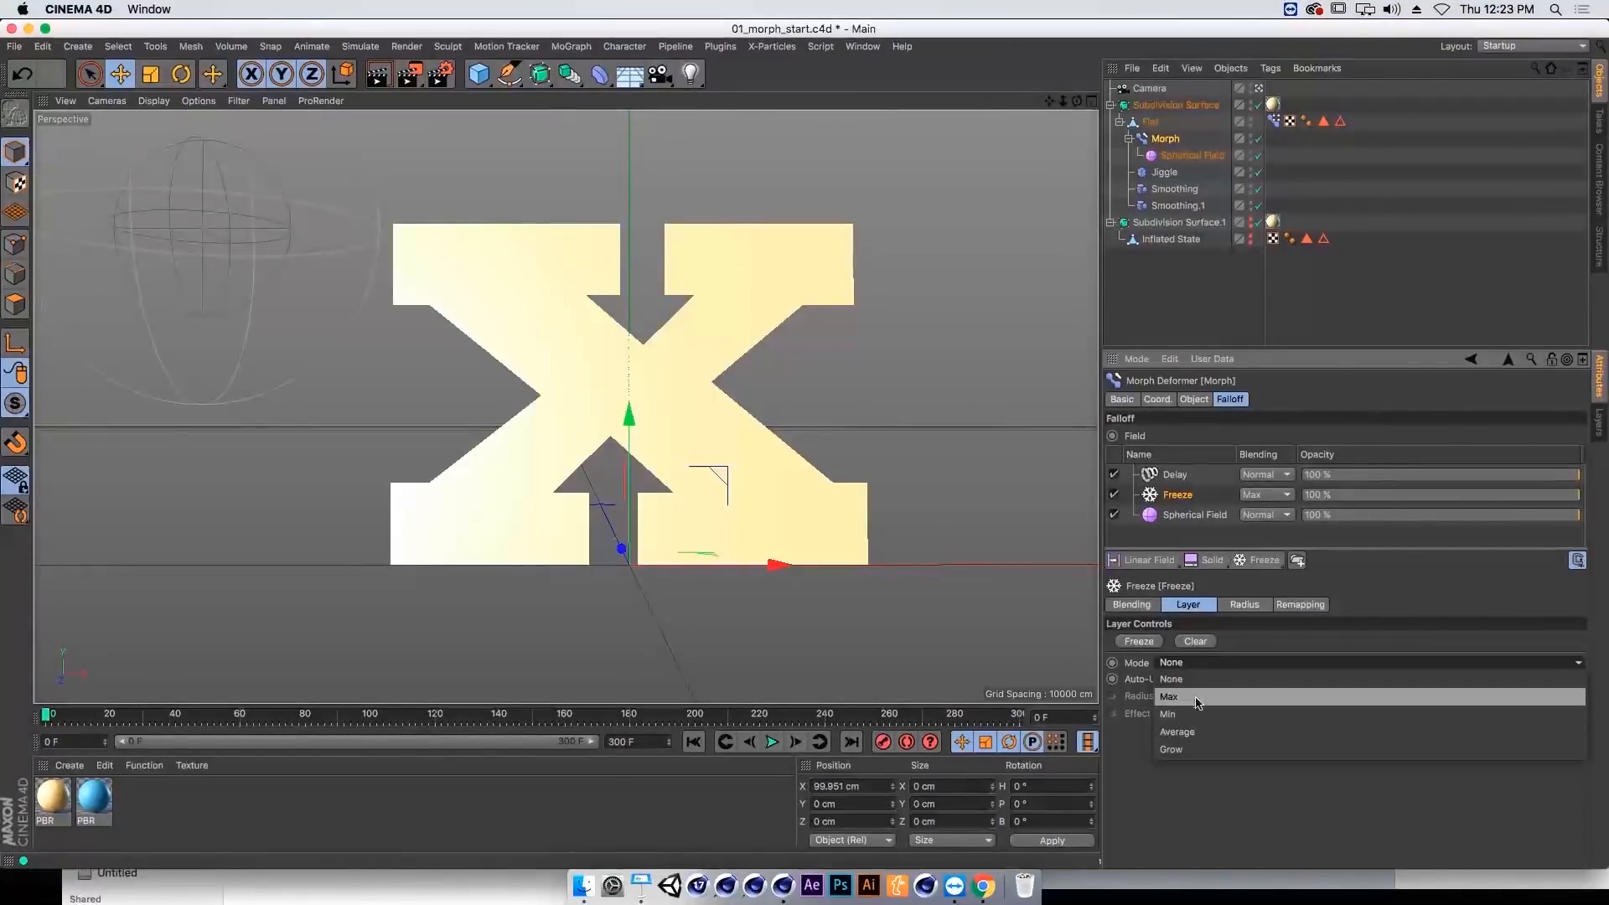
click(1202, 746)
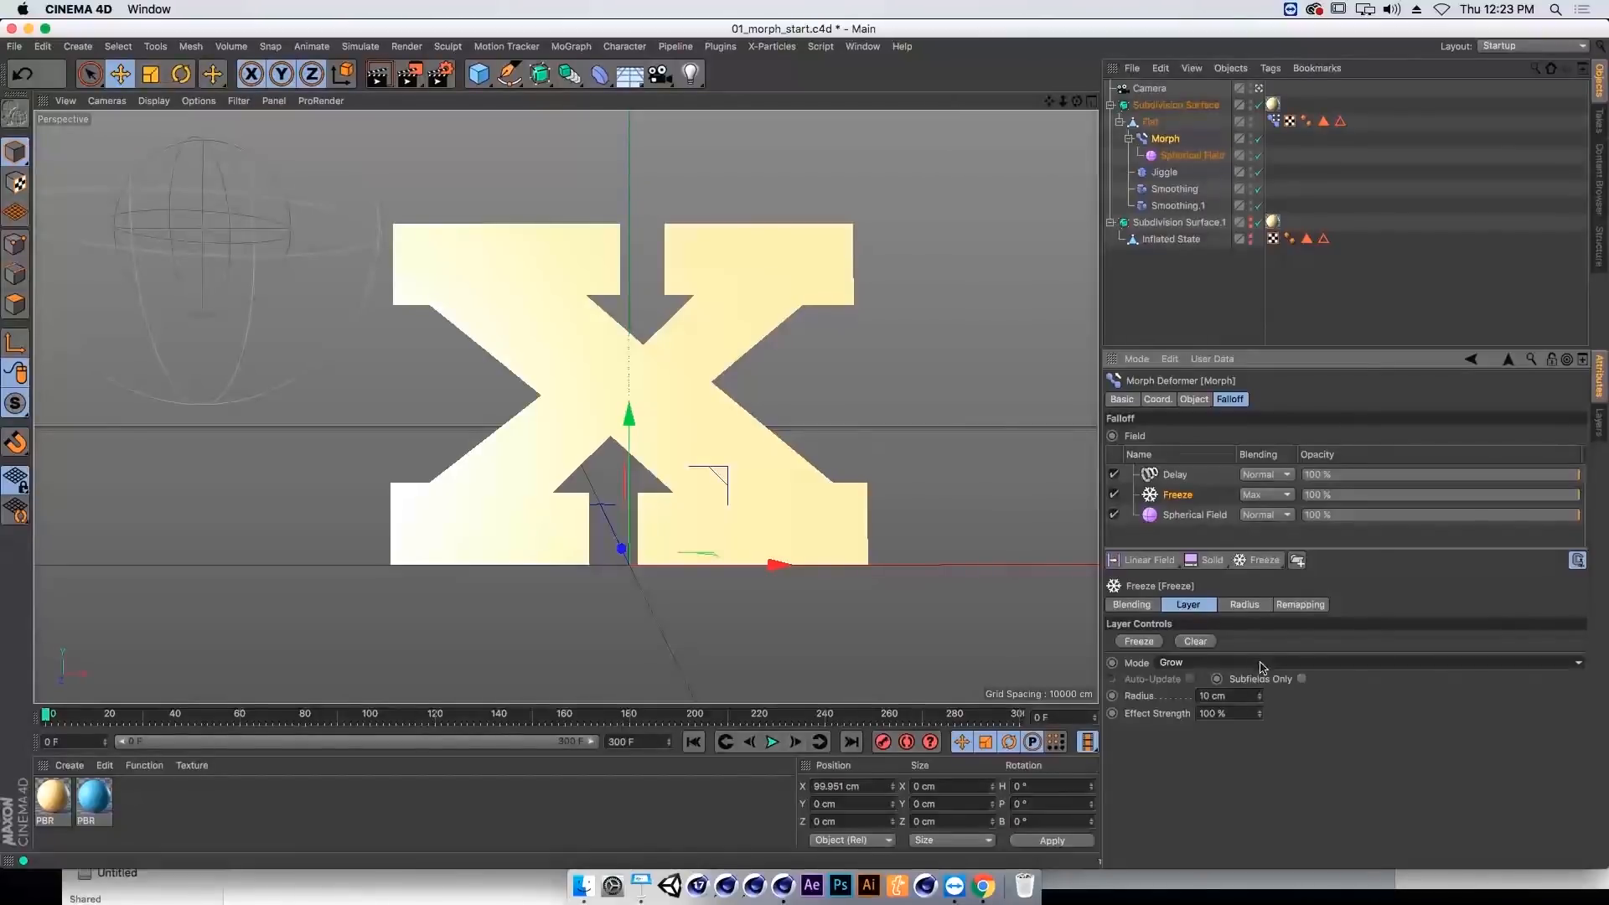
drag(1259, 695, 1259, 693)
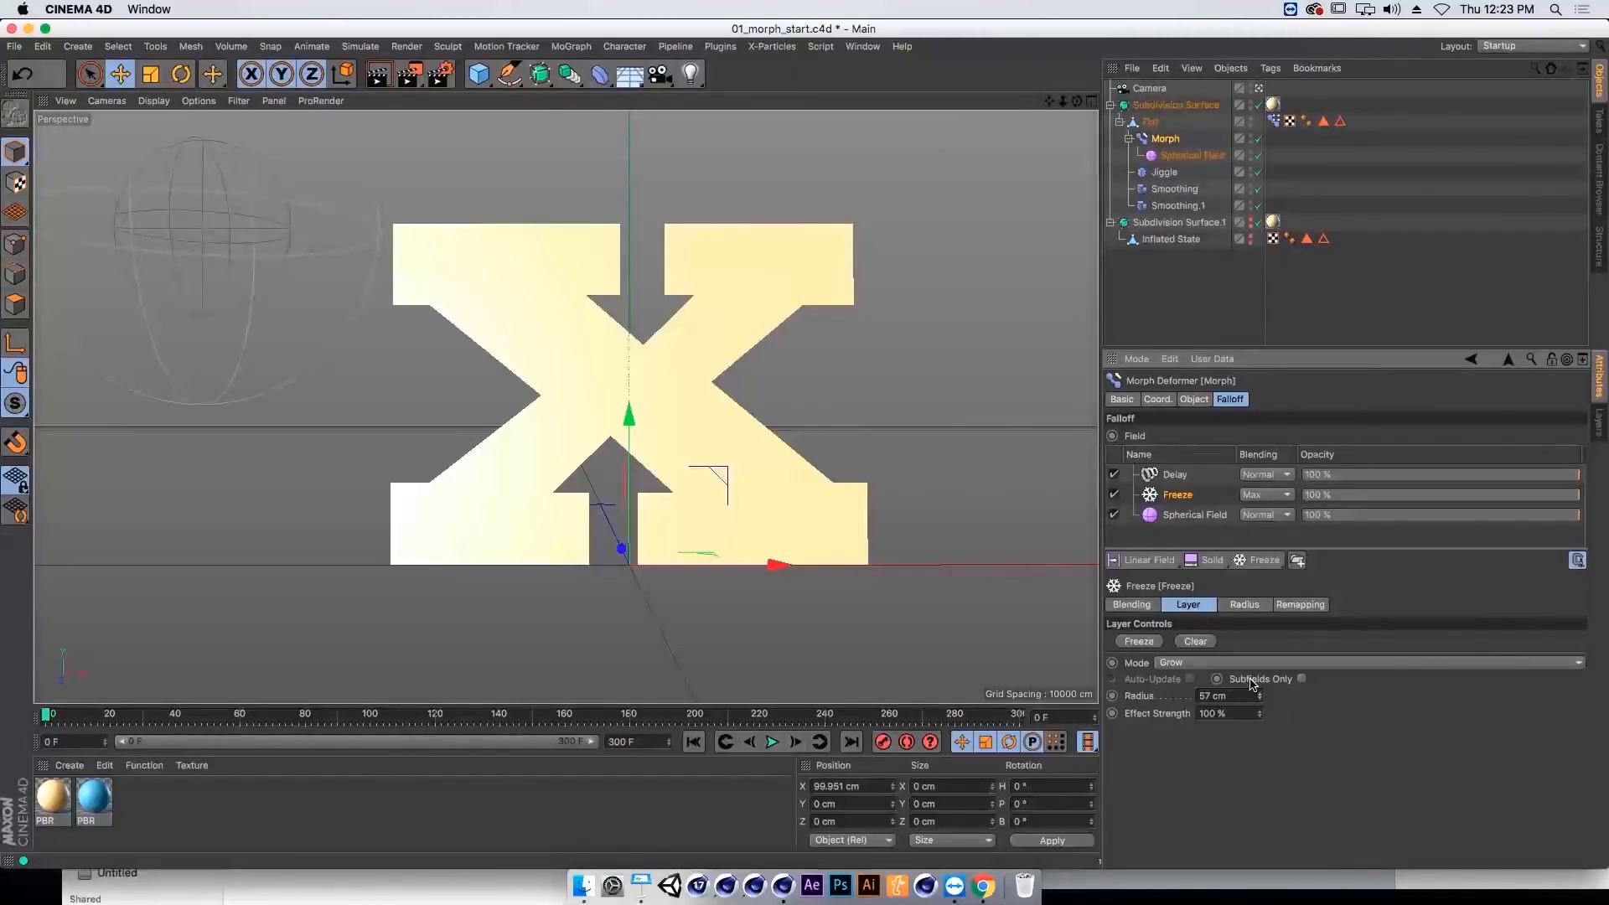
Step: Play the animation while moving the spherical field onto the X's upper-left corner at about X -121 cm, Y 134 cm, and stop playback
click(772, 742)
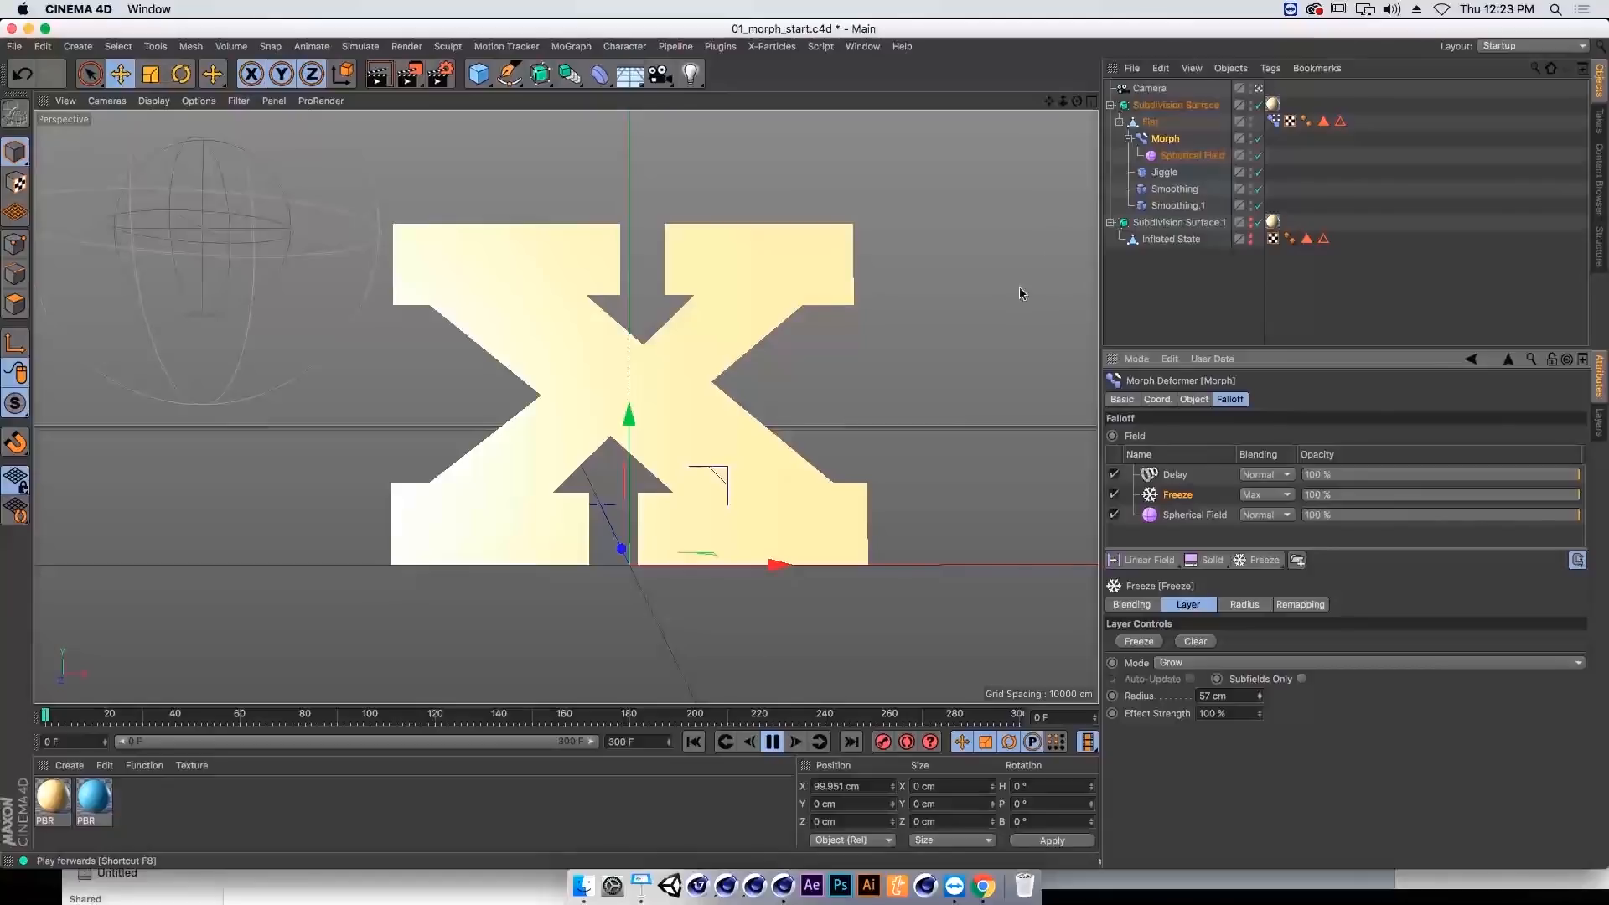
click(1194, 159)
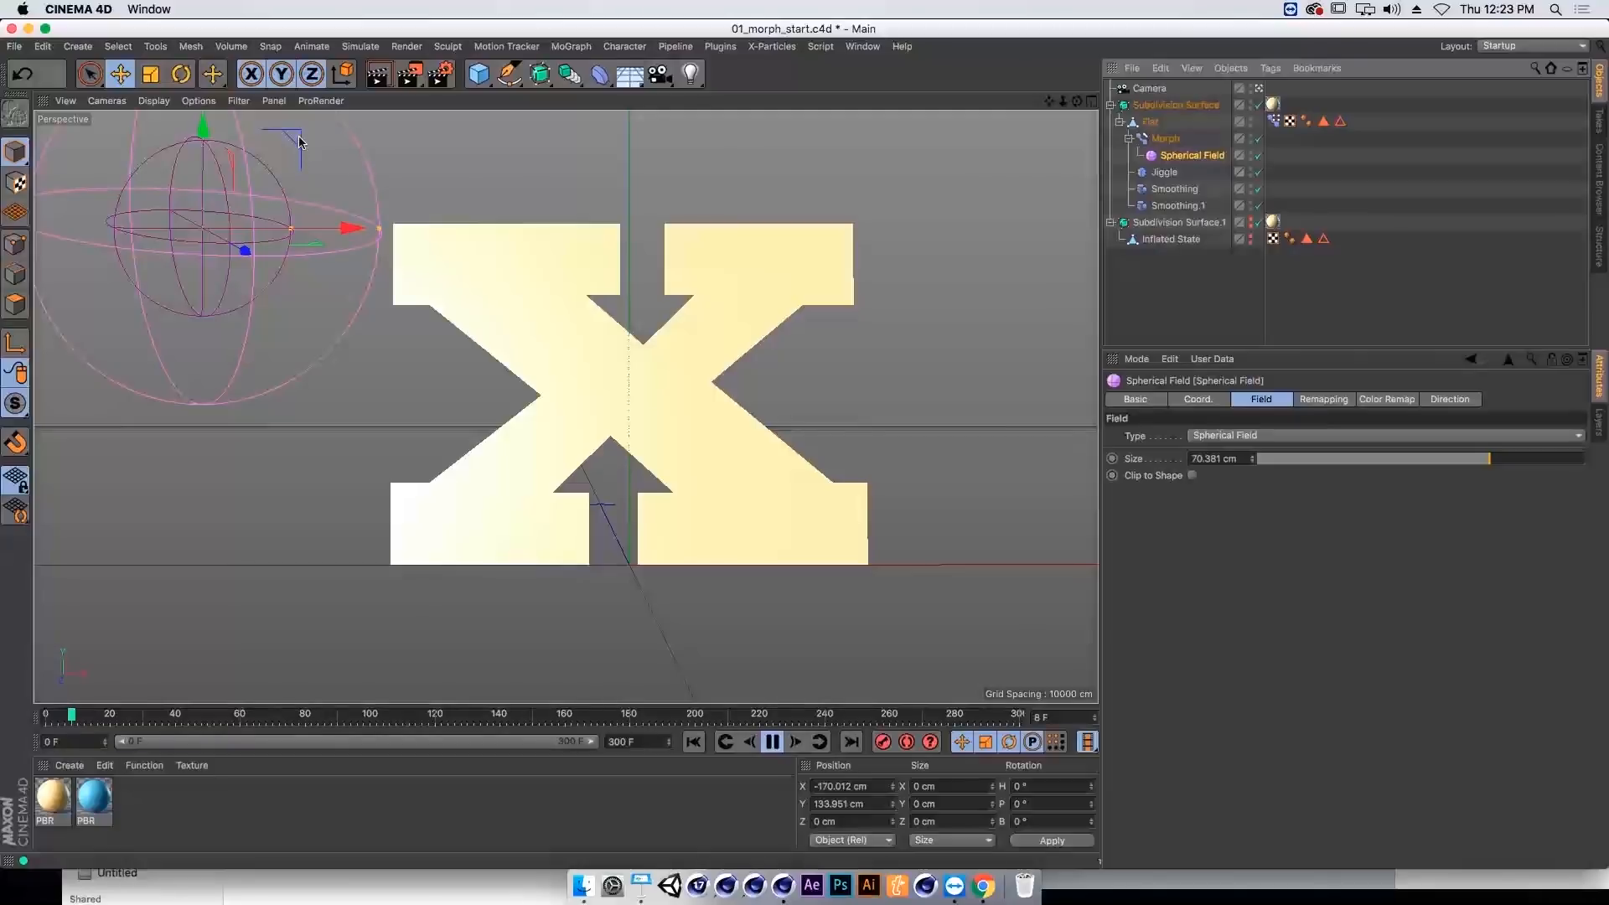
drag(407, 136, 424, 136)
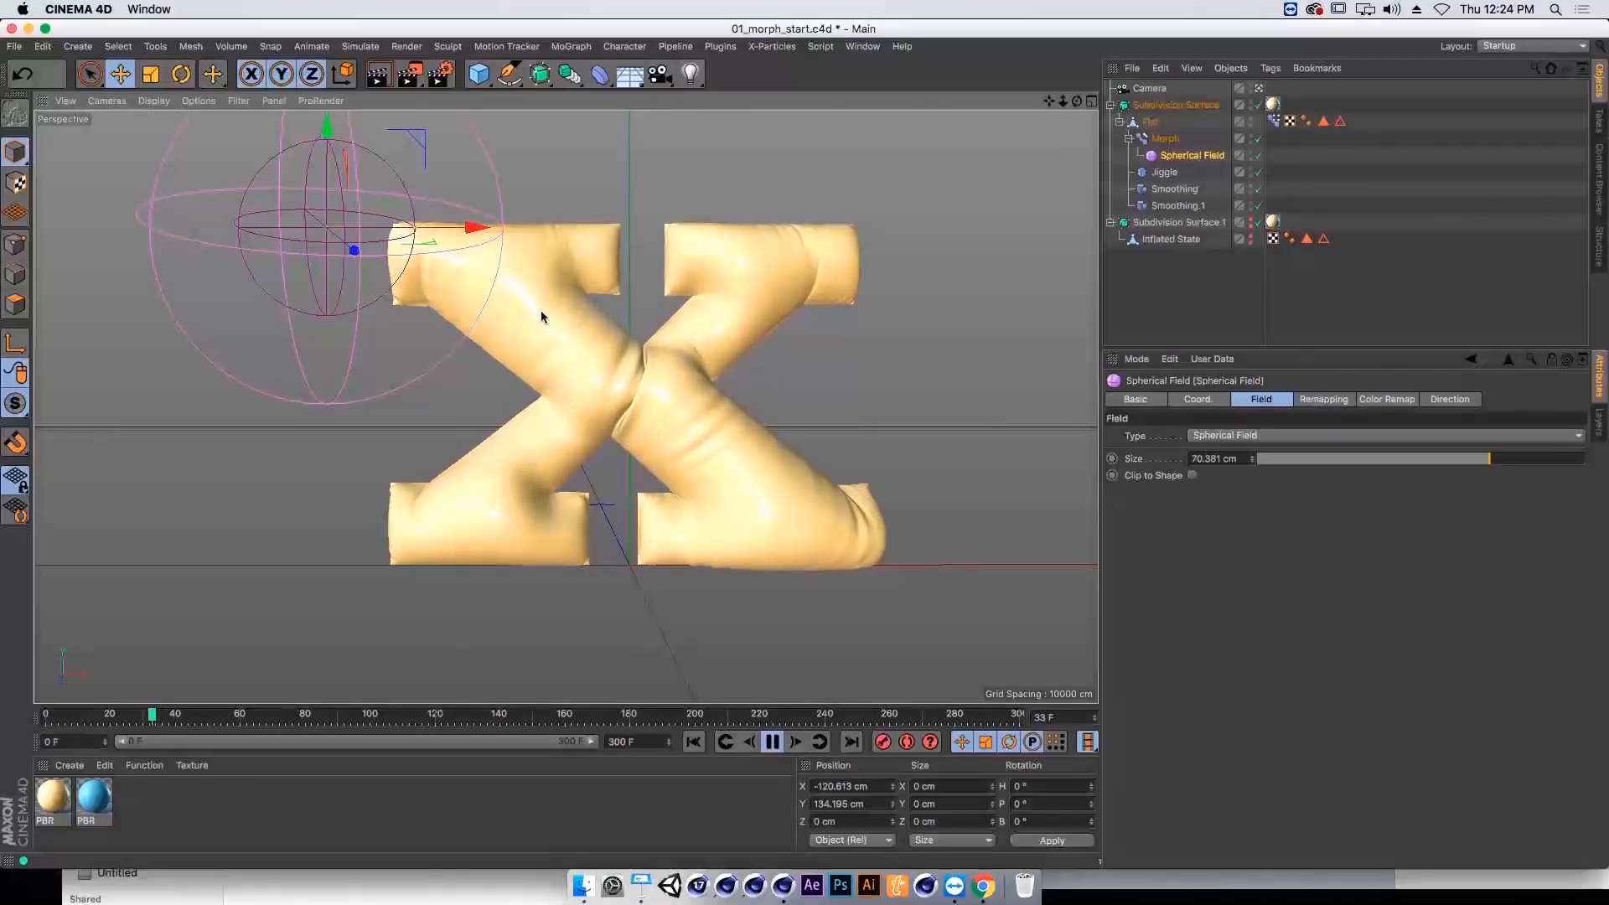
key(F8)
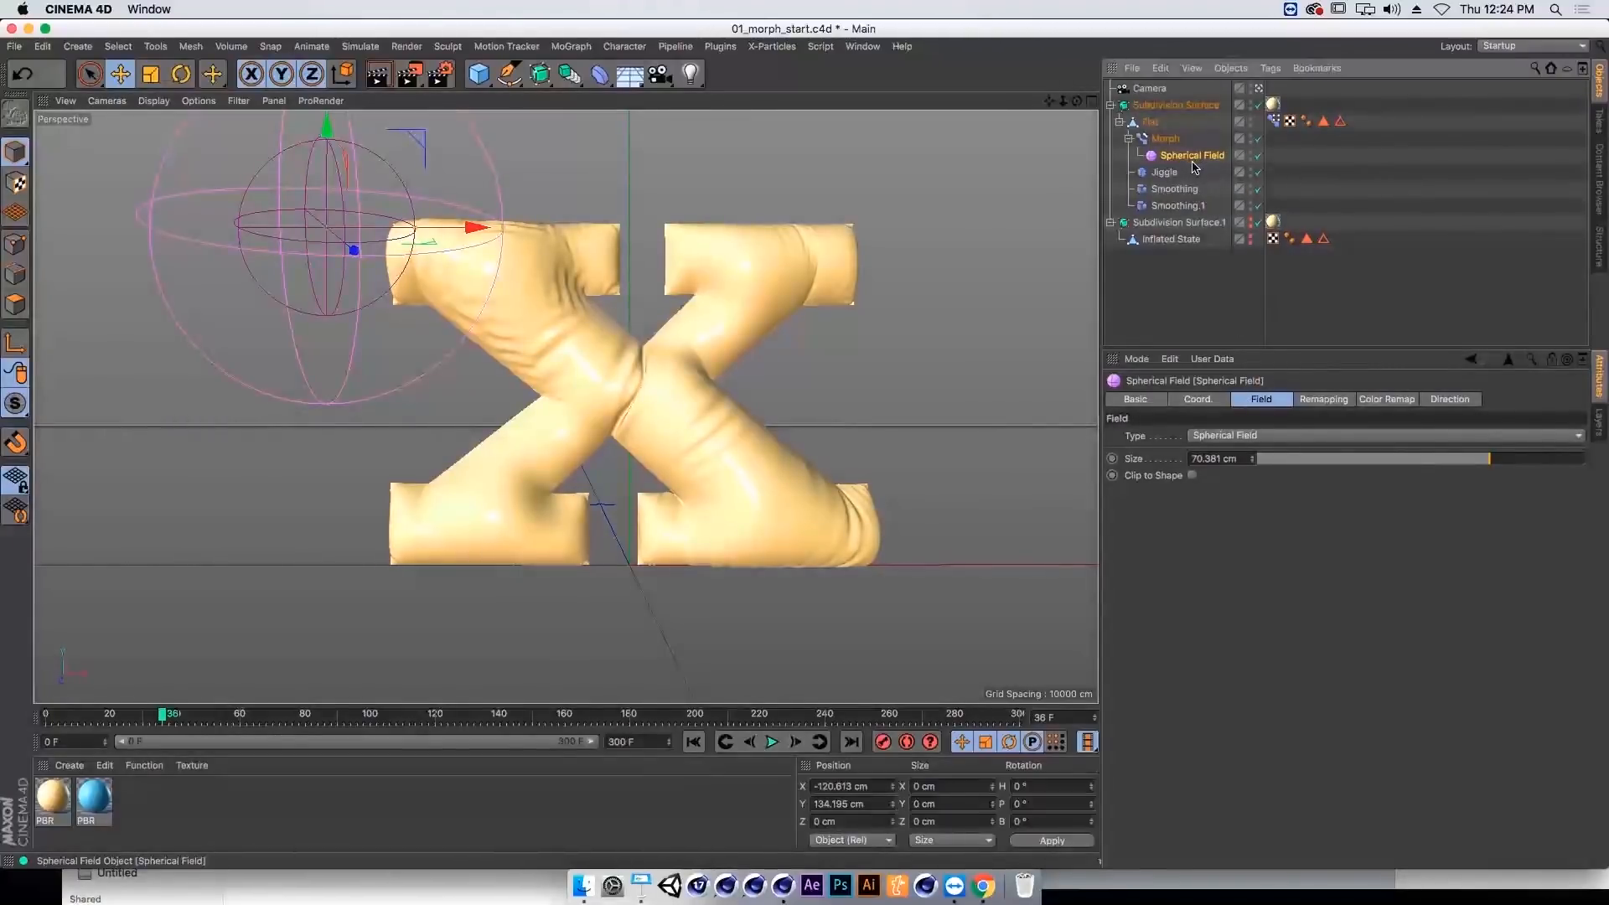
Step: Duplicate the spherical field and include the copy in the Morph deformer's falloff, setting the upper Spherical Field layer's blending to Add
ctrl+drag(1192, 160, 1197, 166)
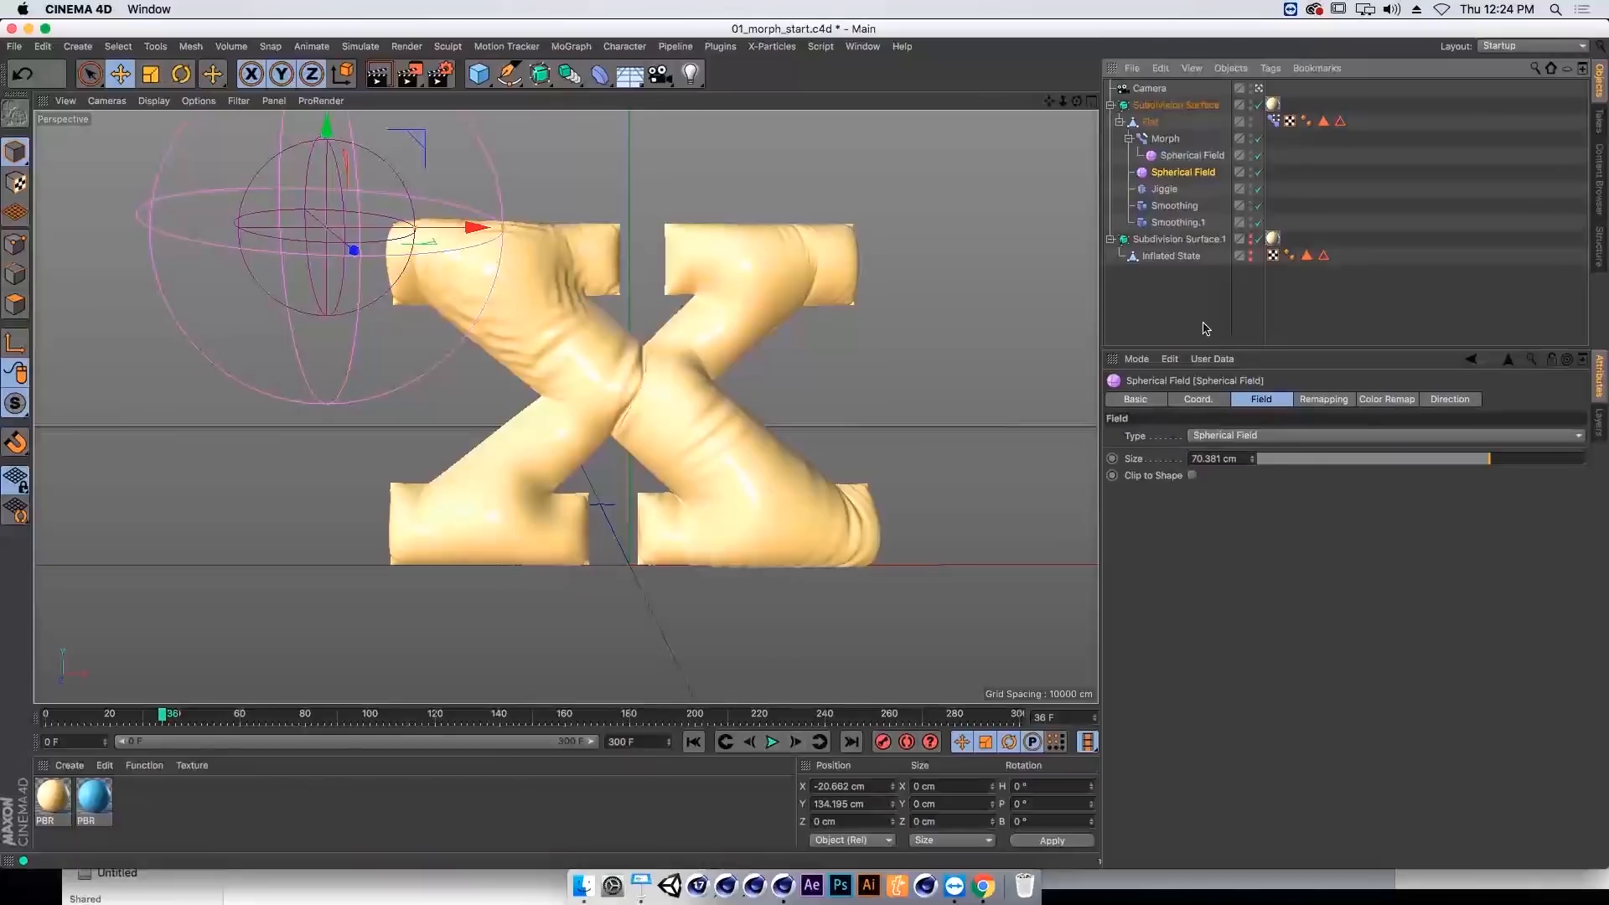
click(1166, 139)
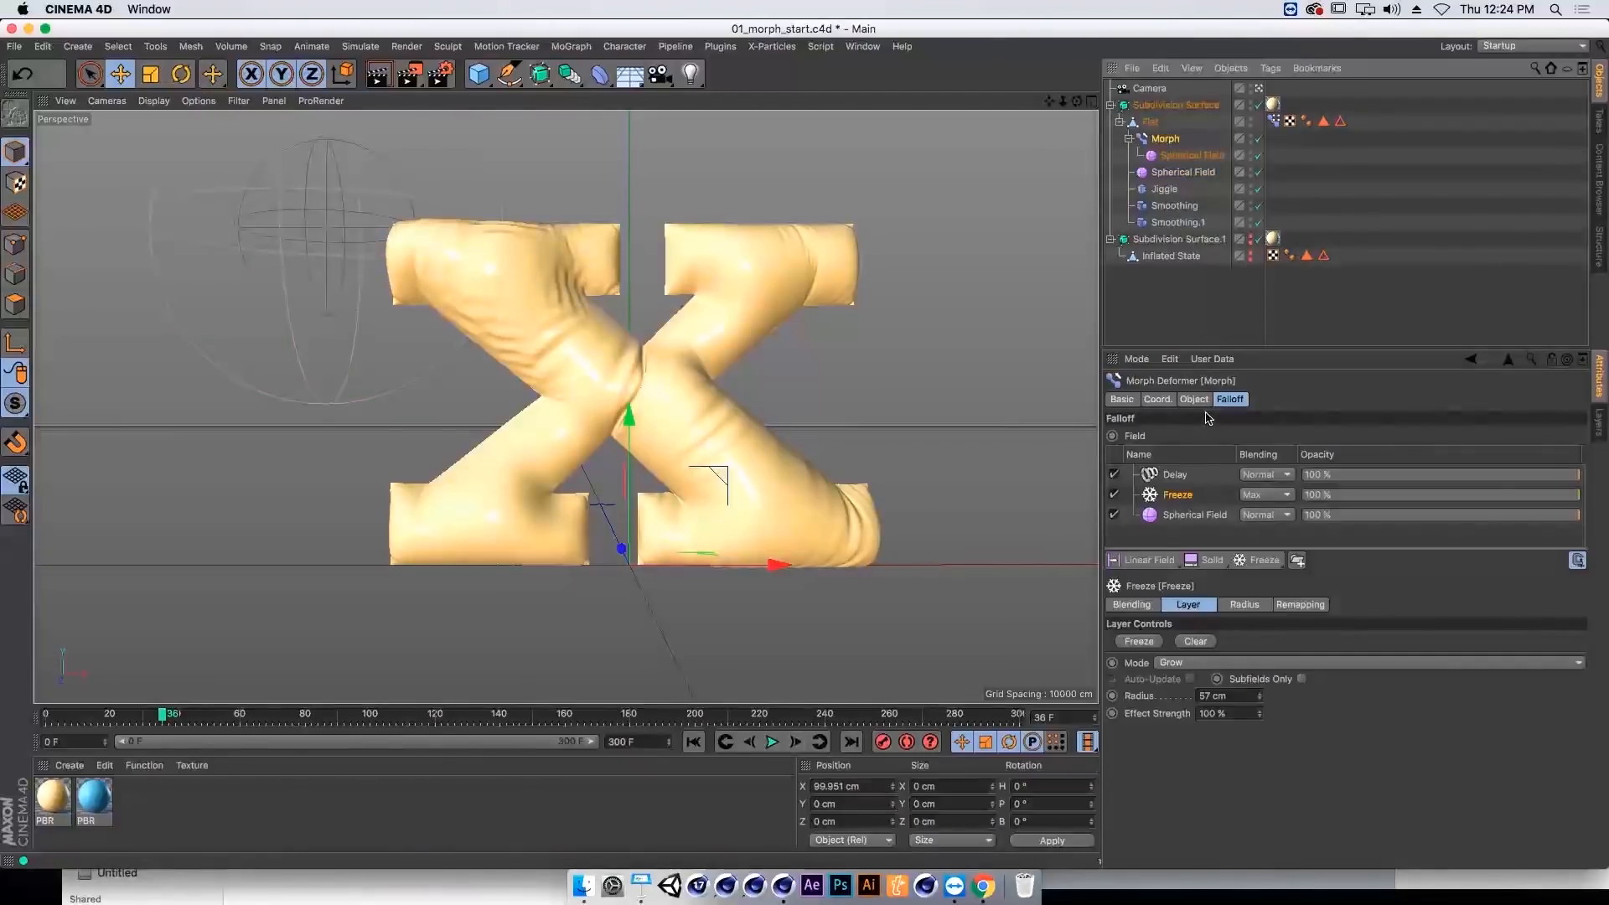
drag(1182, 172, 1183, 537)
click(1240, 523)
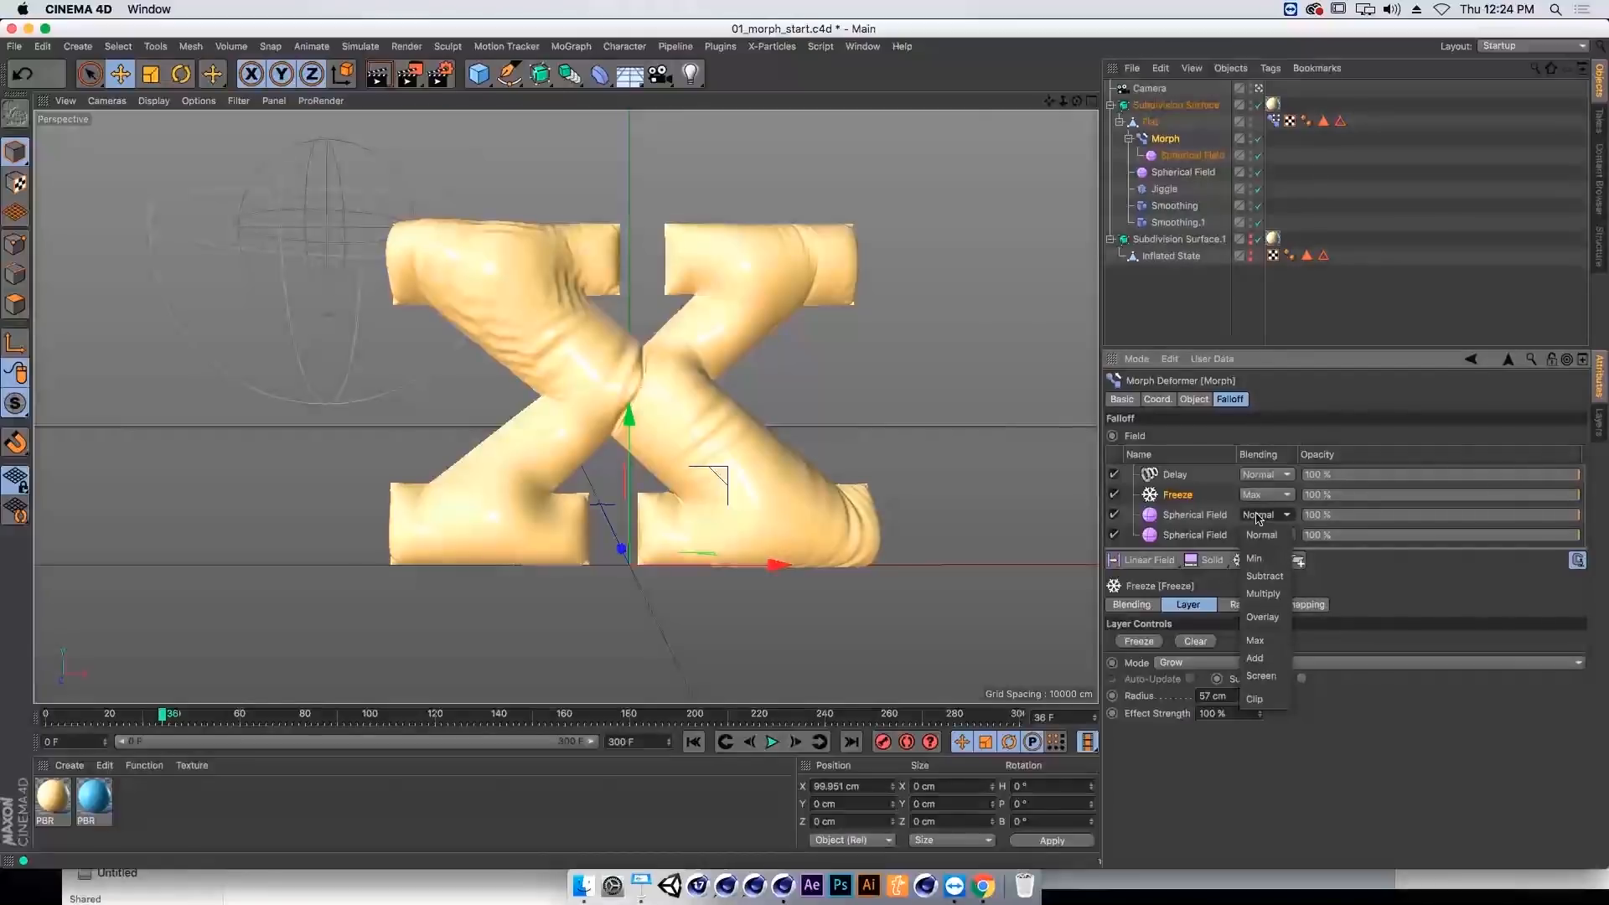
click(1206, 521)
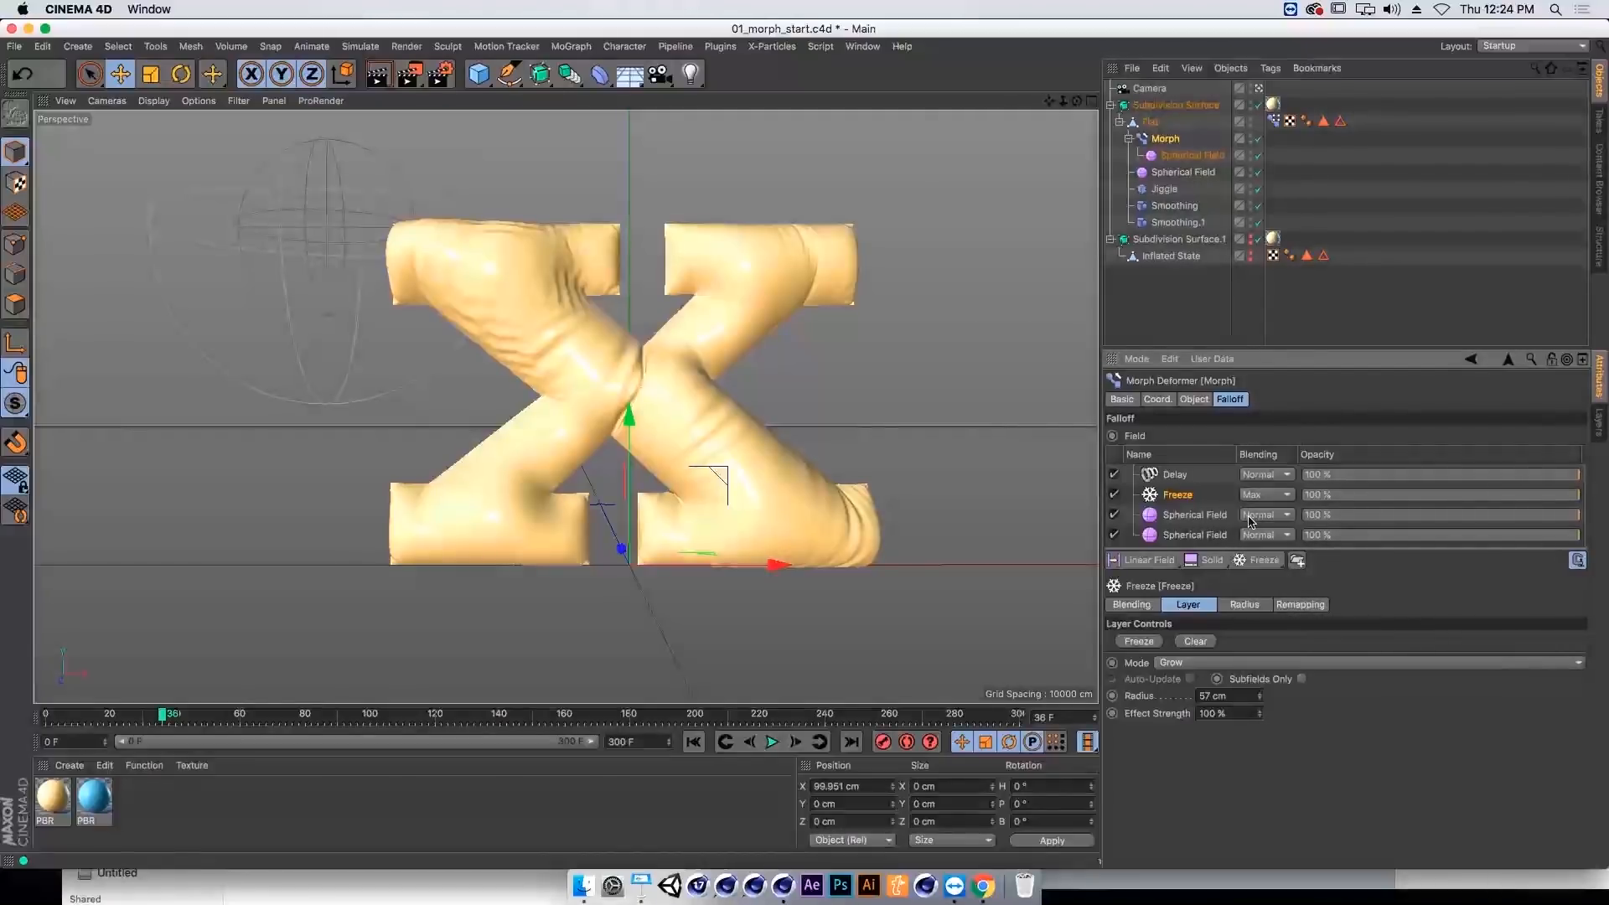
click(1249, 519)
click(1265, 649)
Step: Move the duplicated spherical field to the X's lower-right foot, at about X 188 cm, Y 9 cm, and rewind the animation
click(1182, 172)
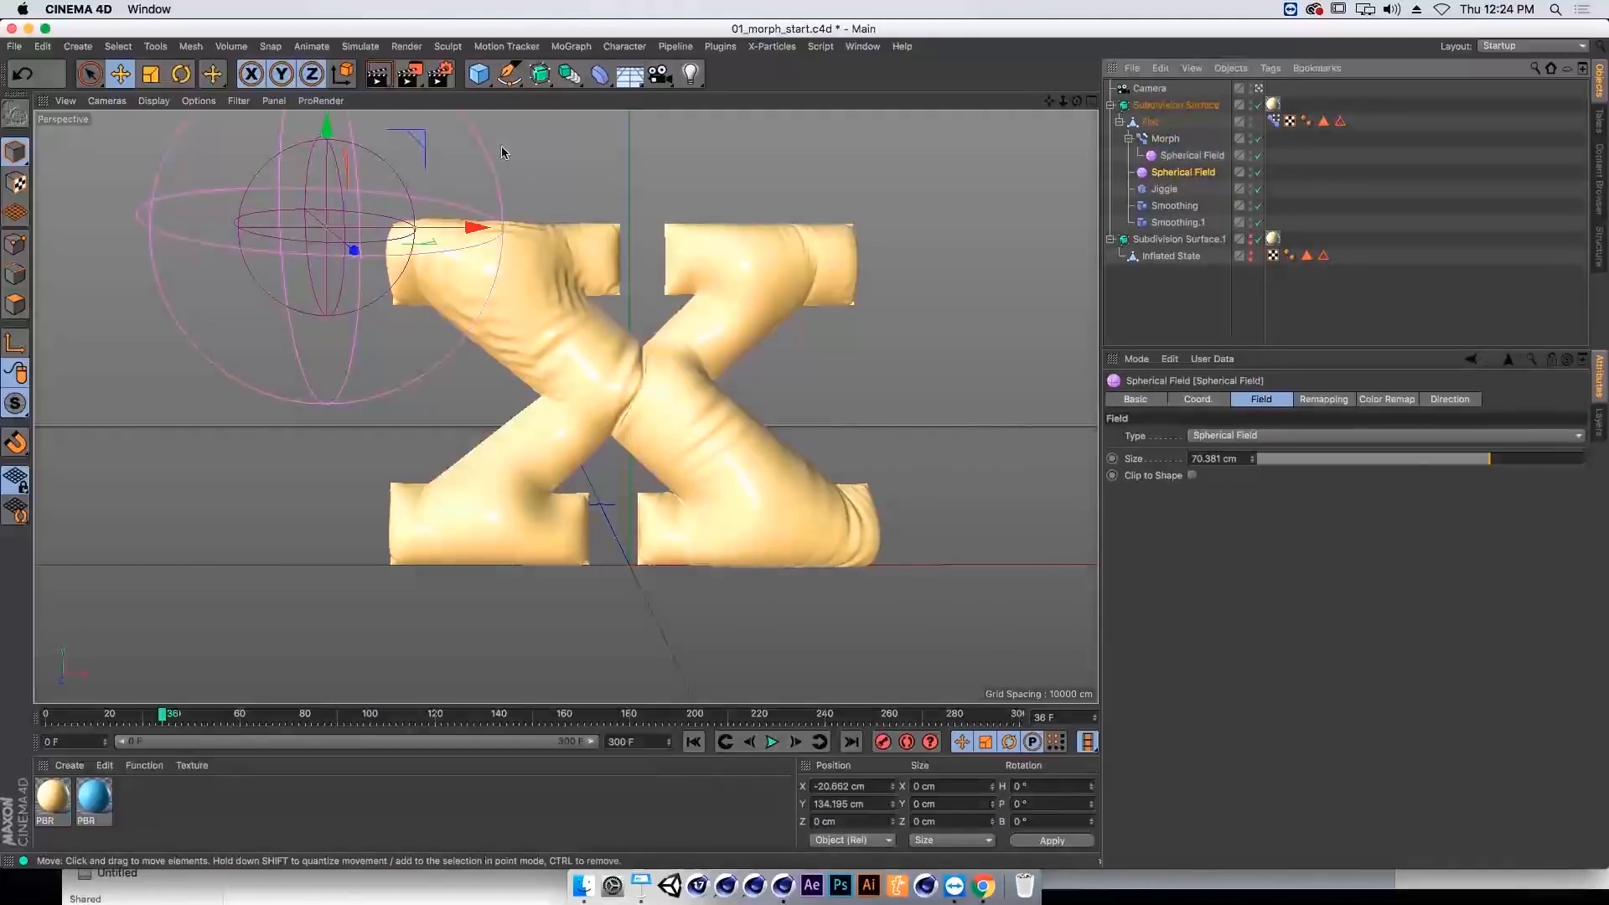
drag(409, 138, 766, 287)
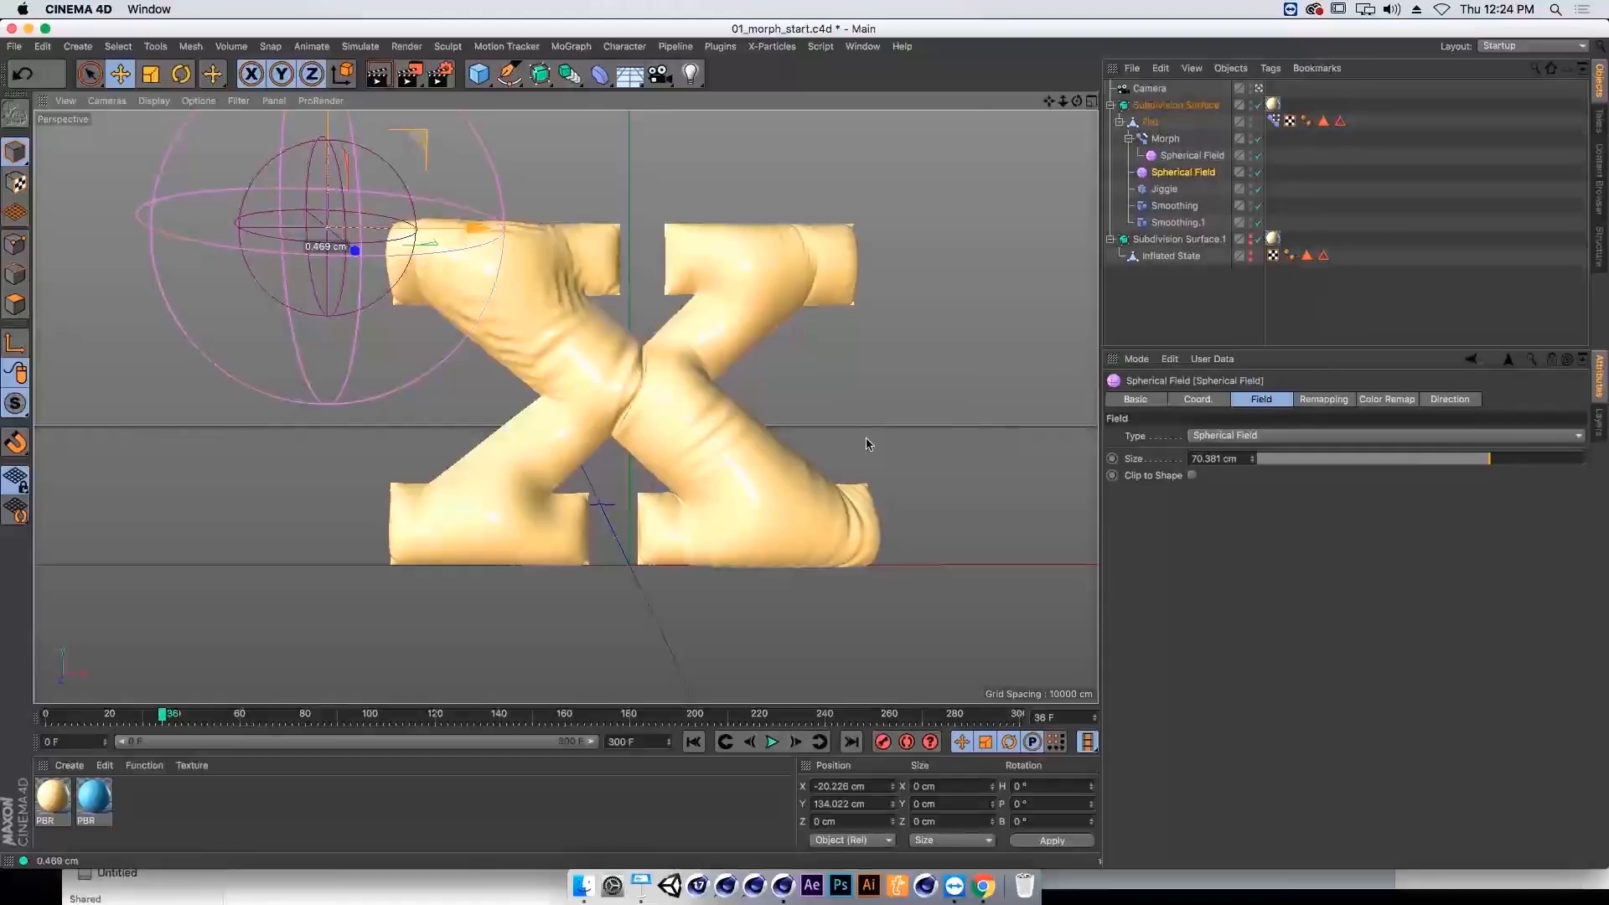
drag(867, 444, 949, 464)
click(690, 741)
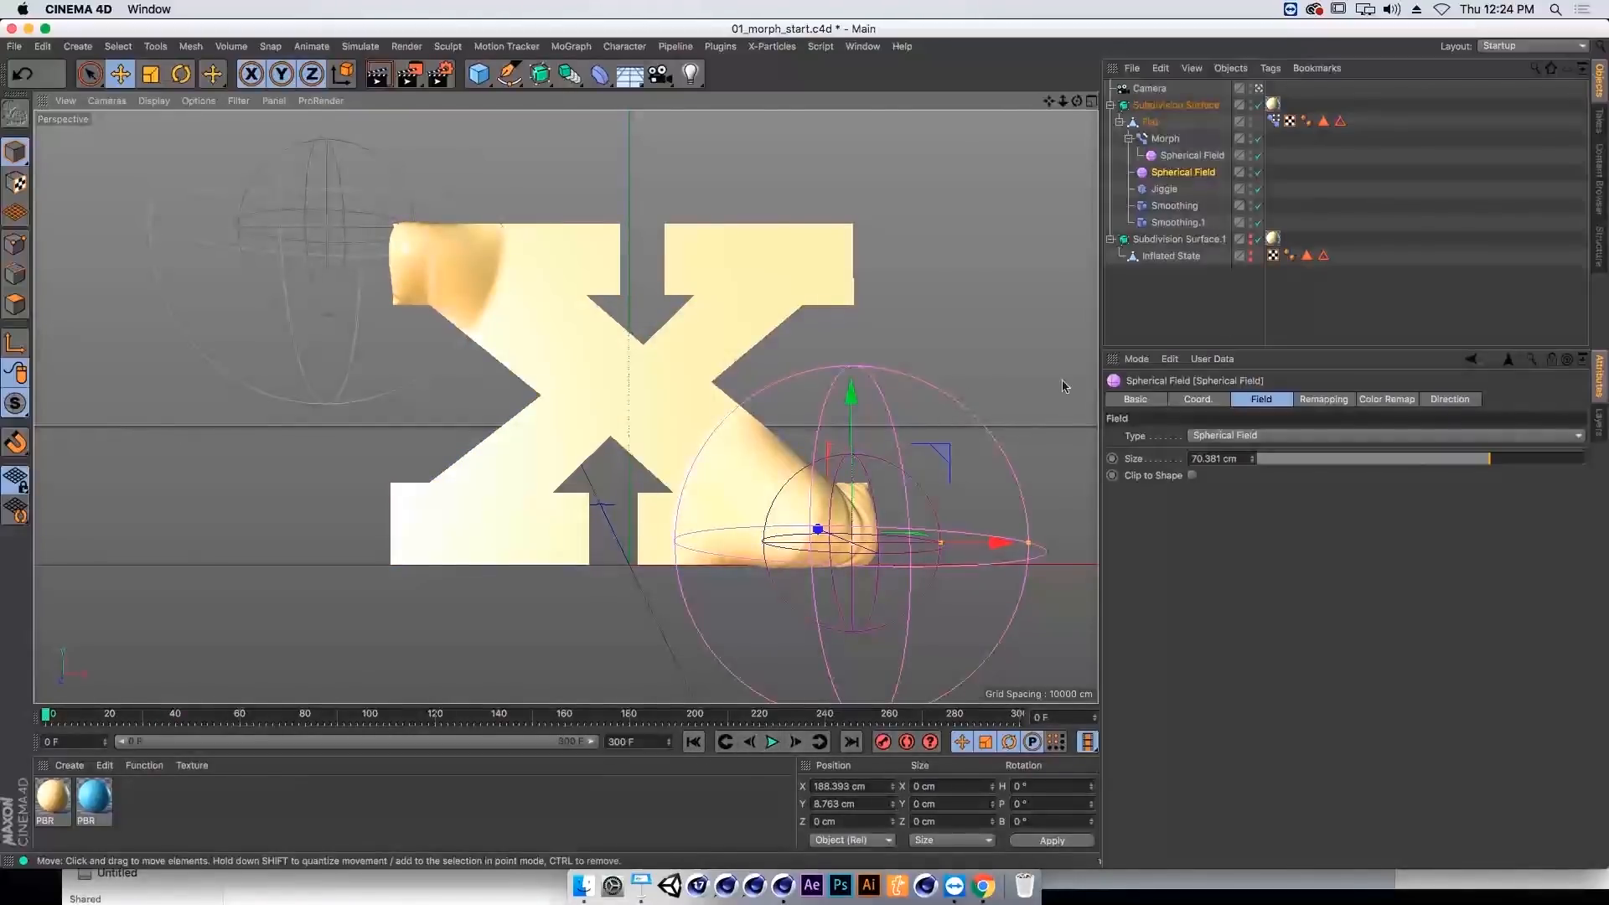
Step: Check the Freeze layer's settings in the Morph falloff, play the animation briefly and rewind it
click(1165, 138)
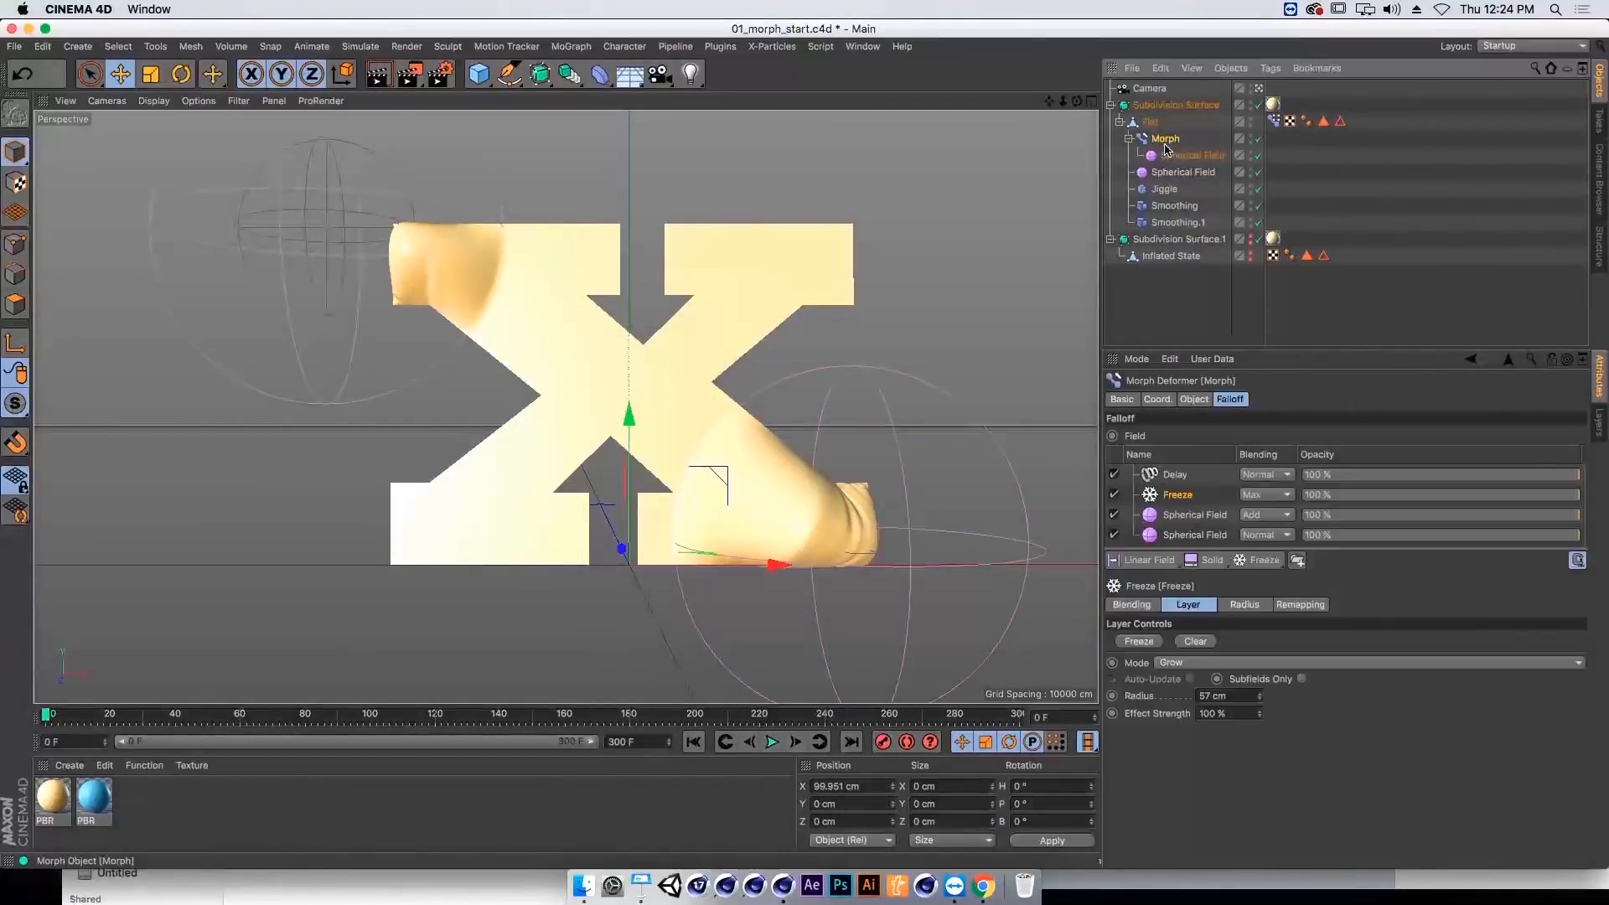
click(1171, 497)
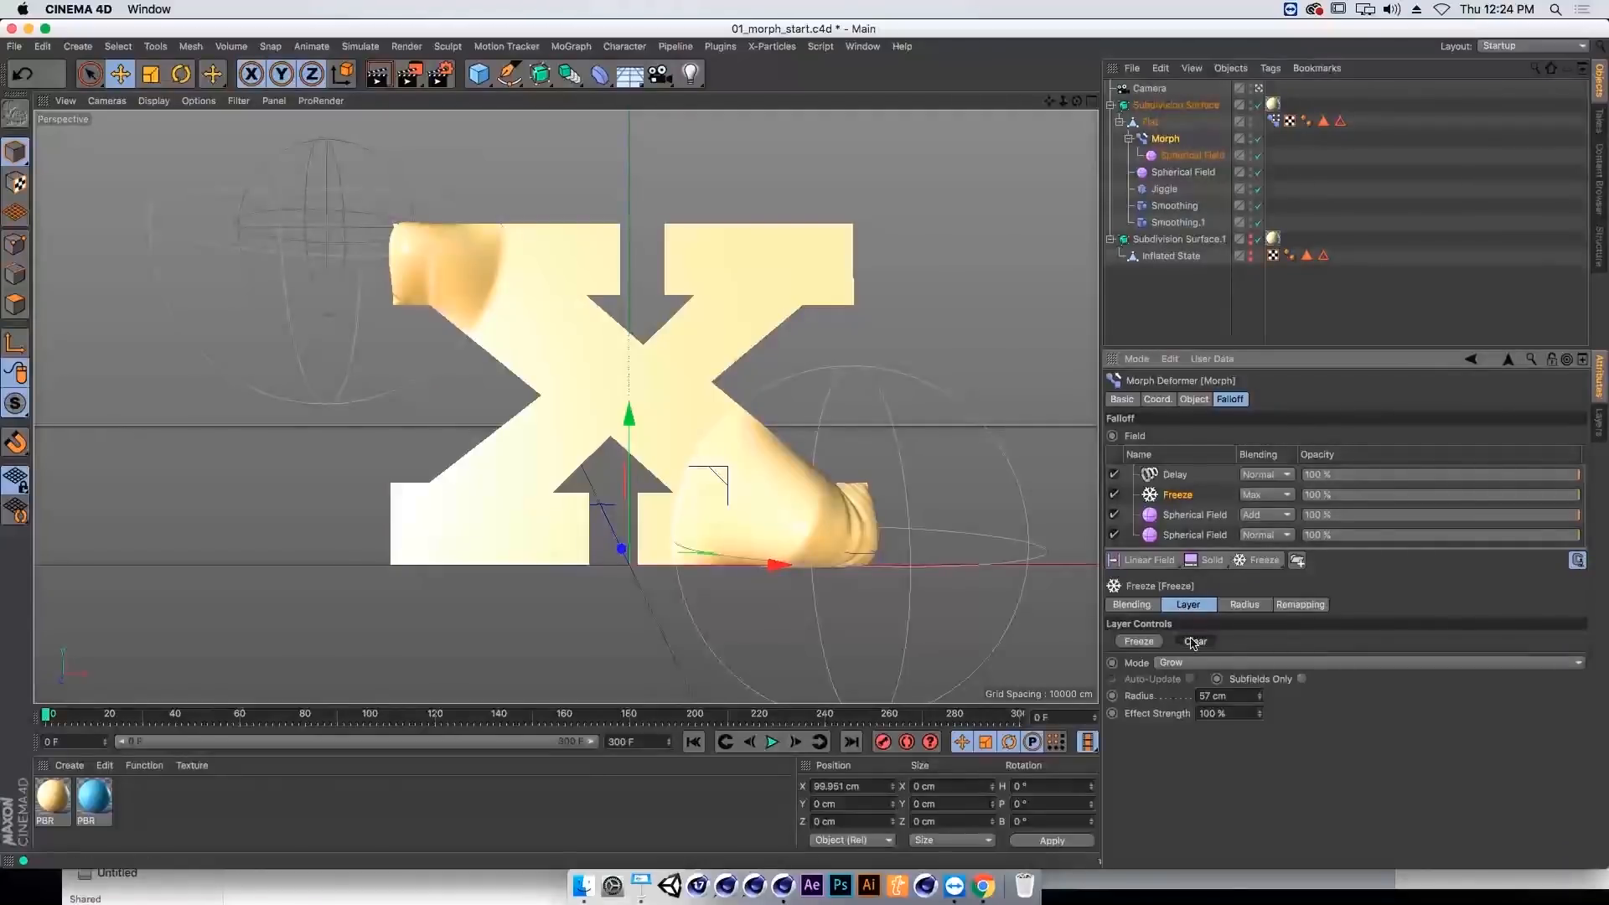
click(772, 741)
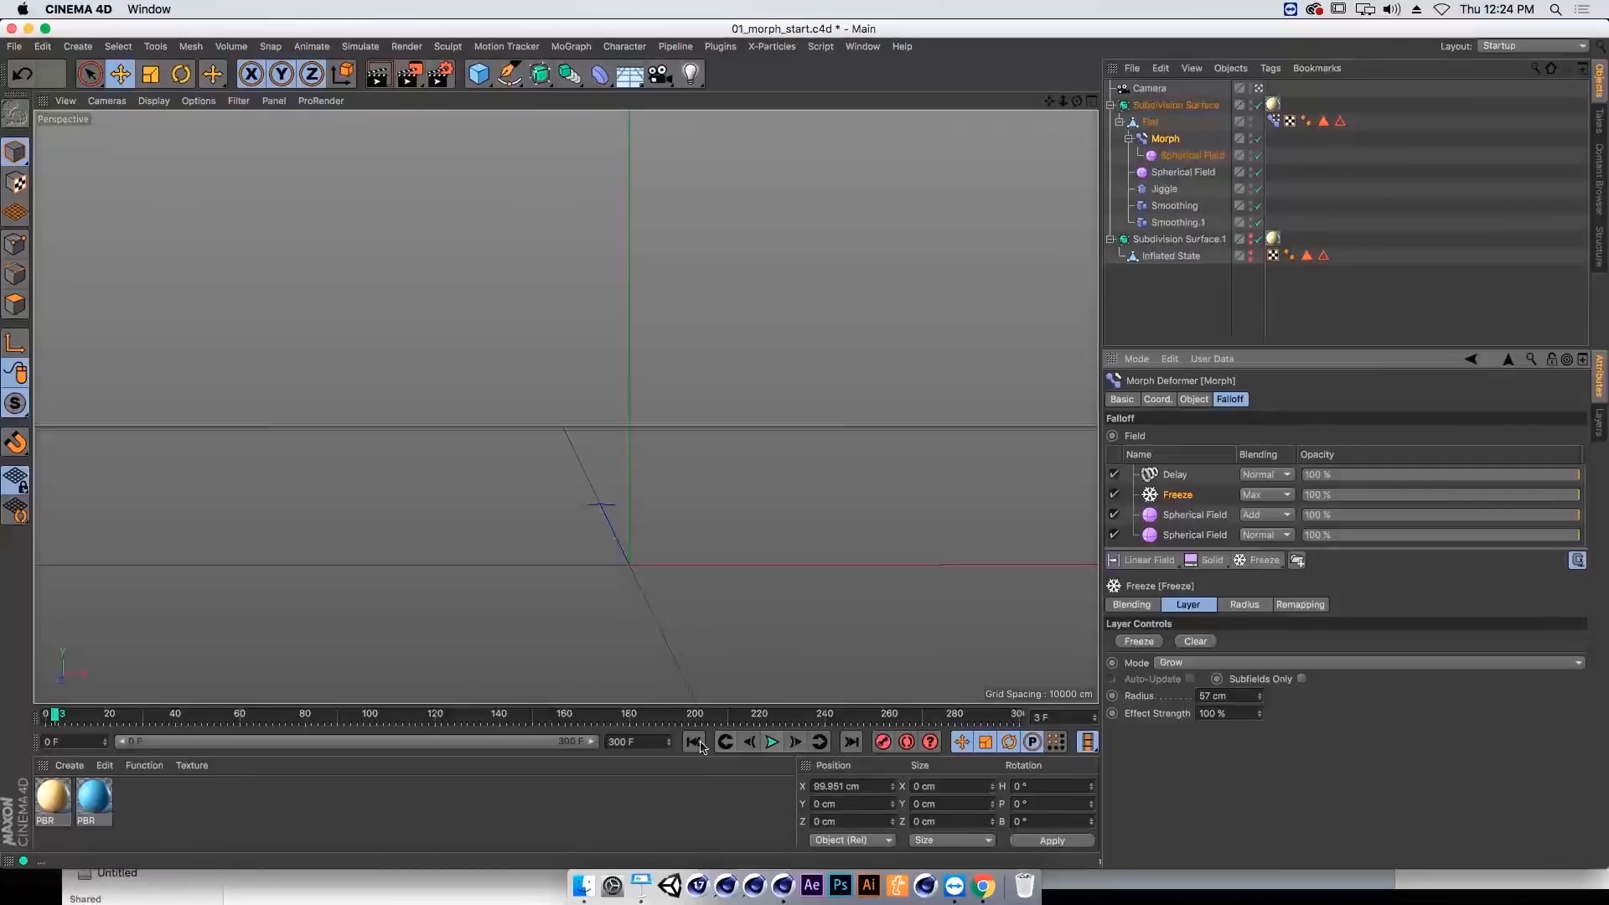
Step: Move the duplicated spherical field to about X 221 cm, Y -5 cm, play the animation, and stop it at frame 26
click(1172, 174)
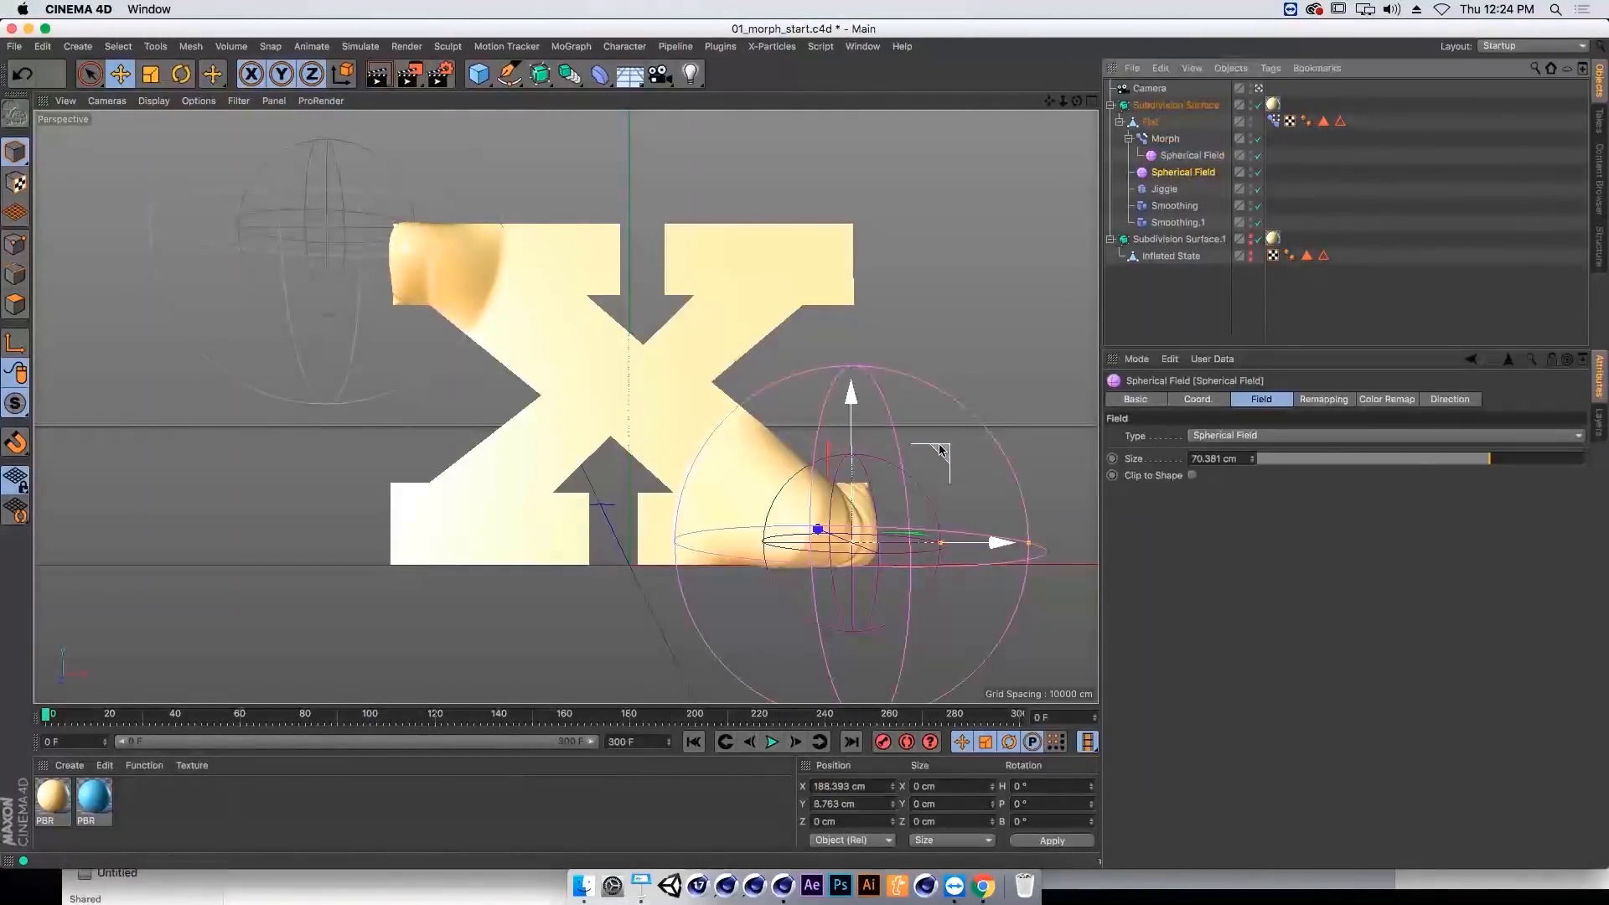
drag(991, 482, 1029, 495)
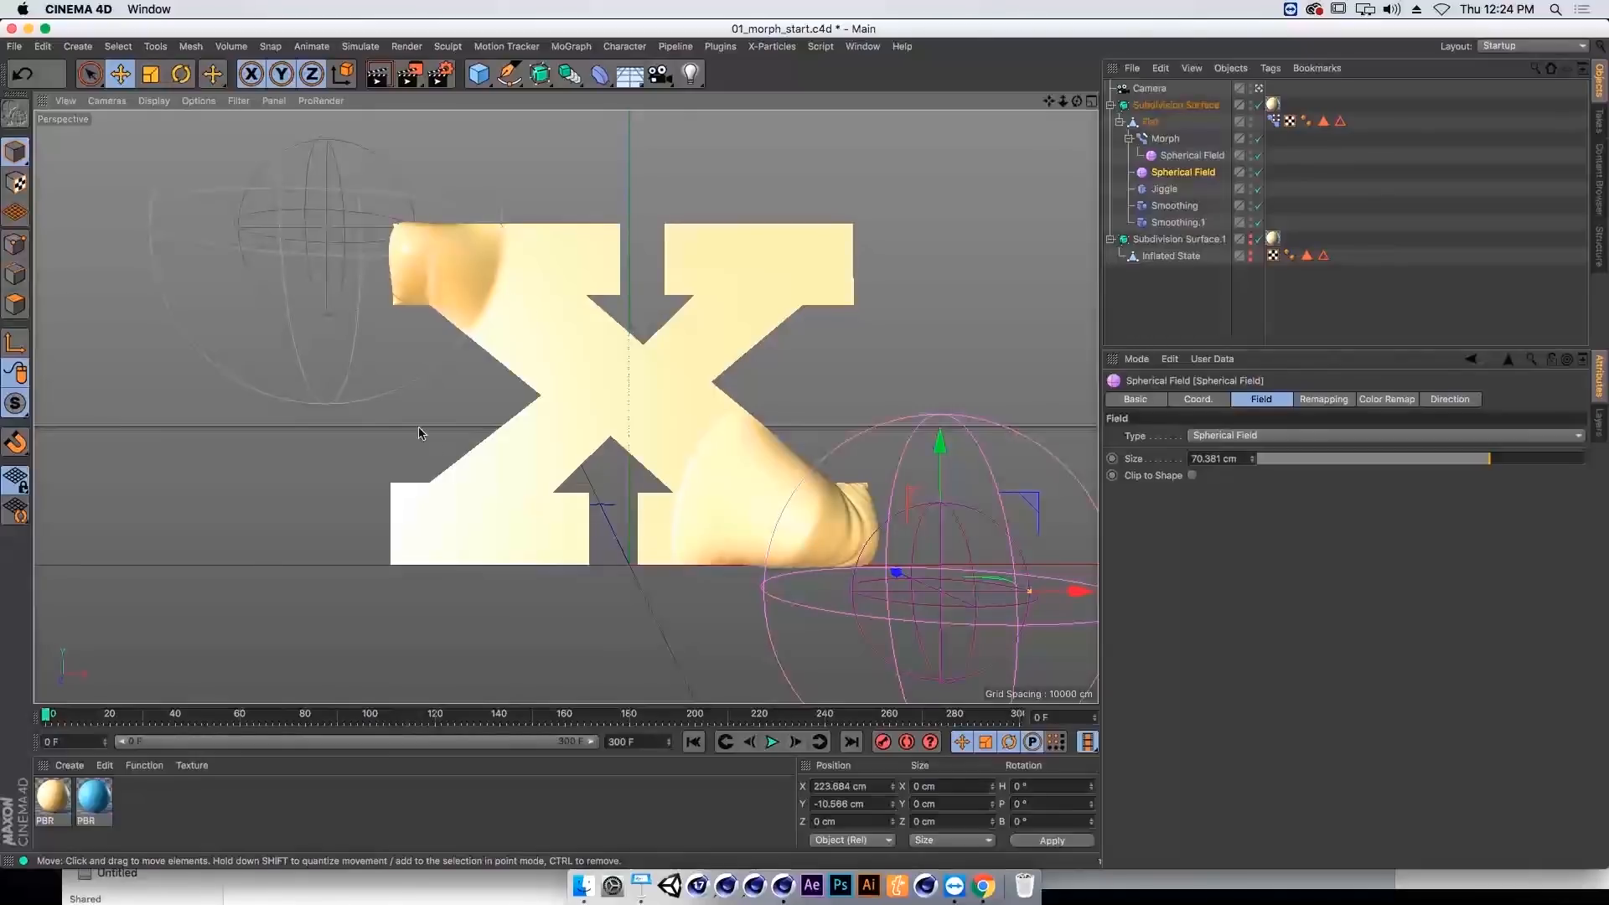
drag(1029, 503, 873, 605)
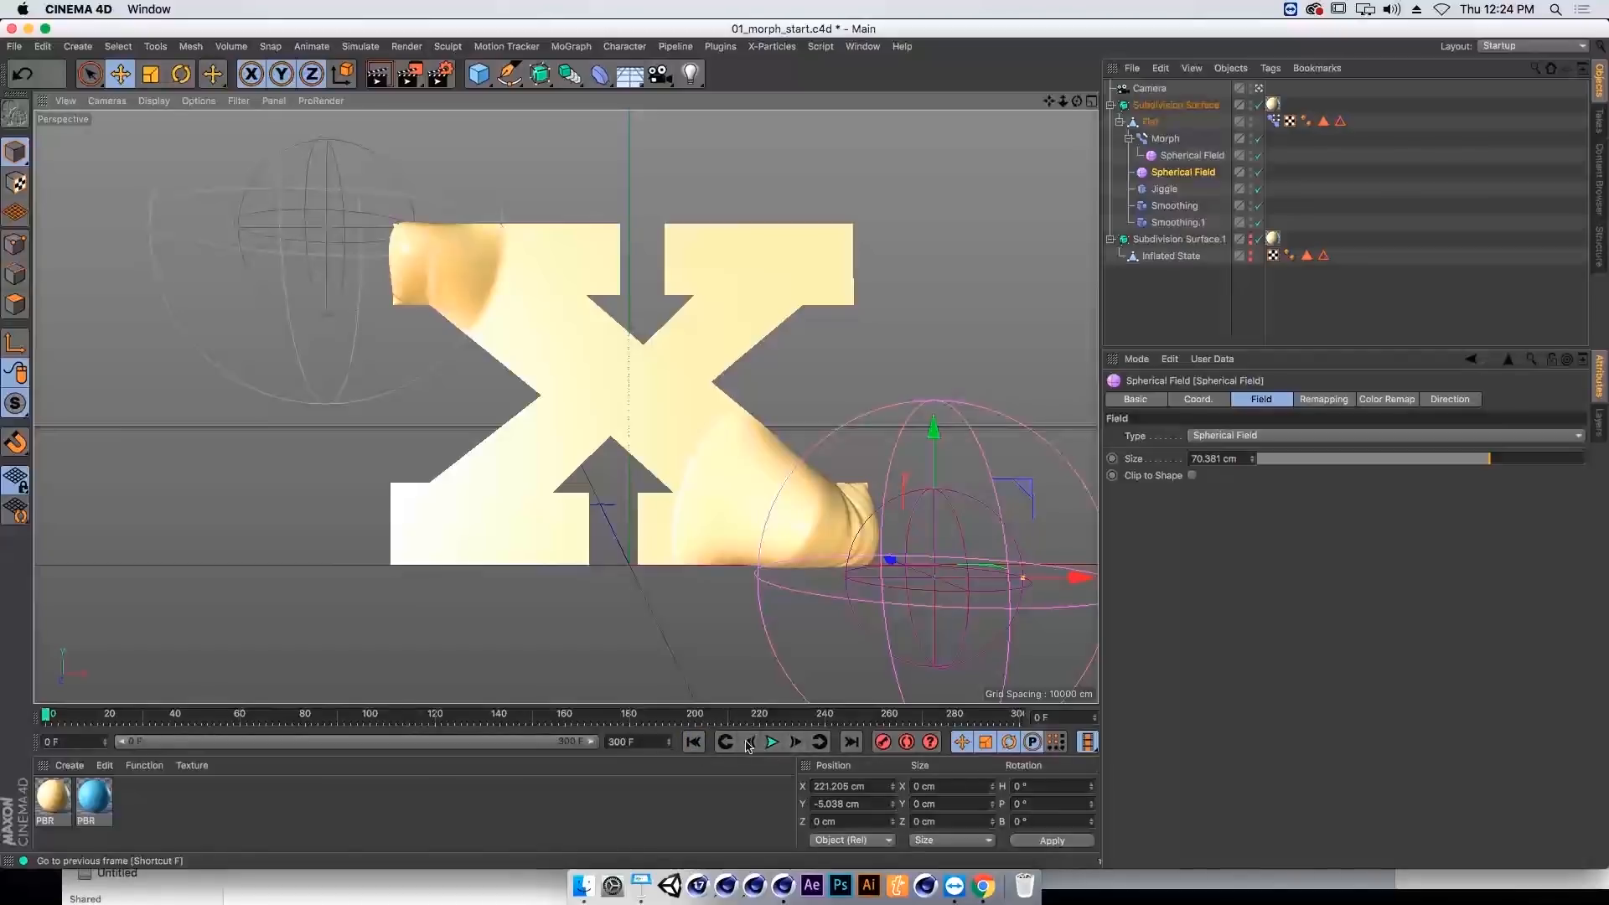
click(771, 742)
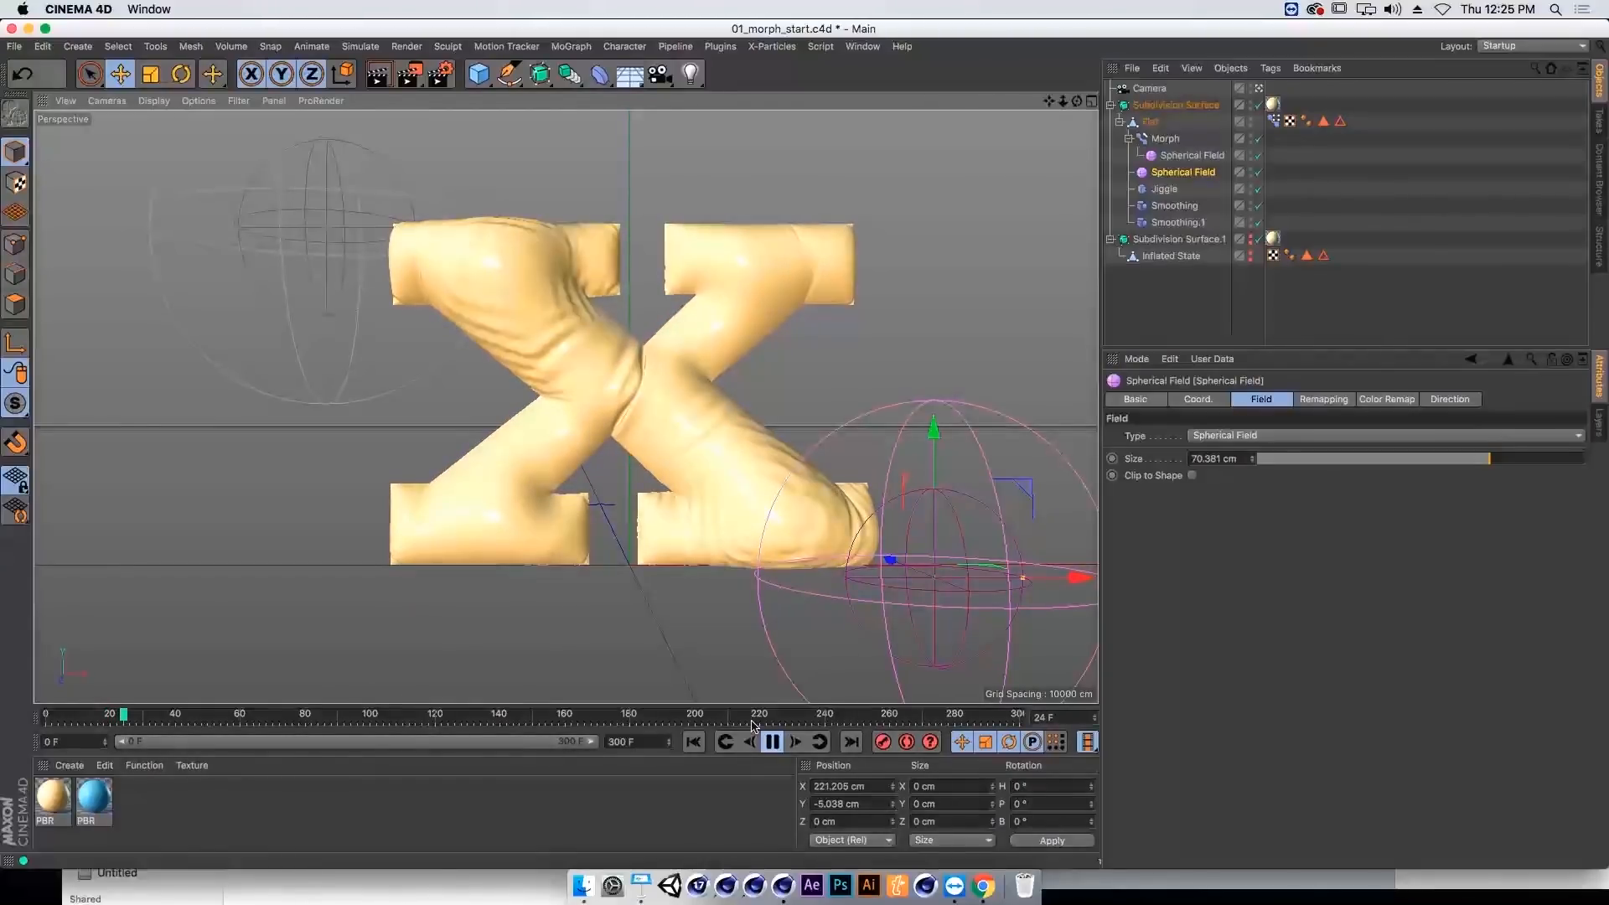
key(F8)
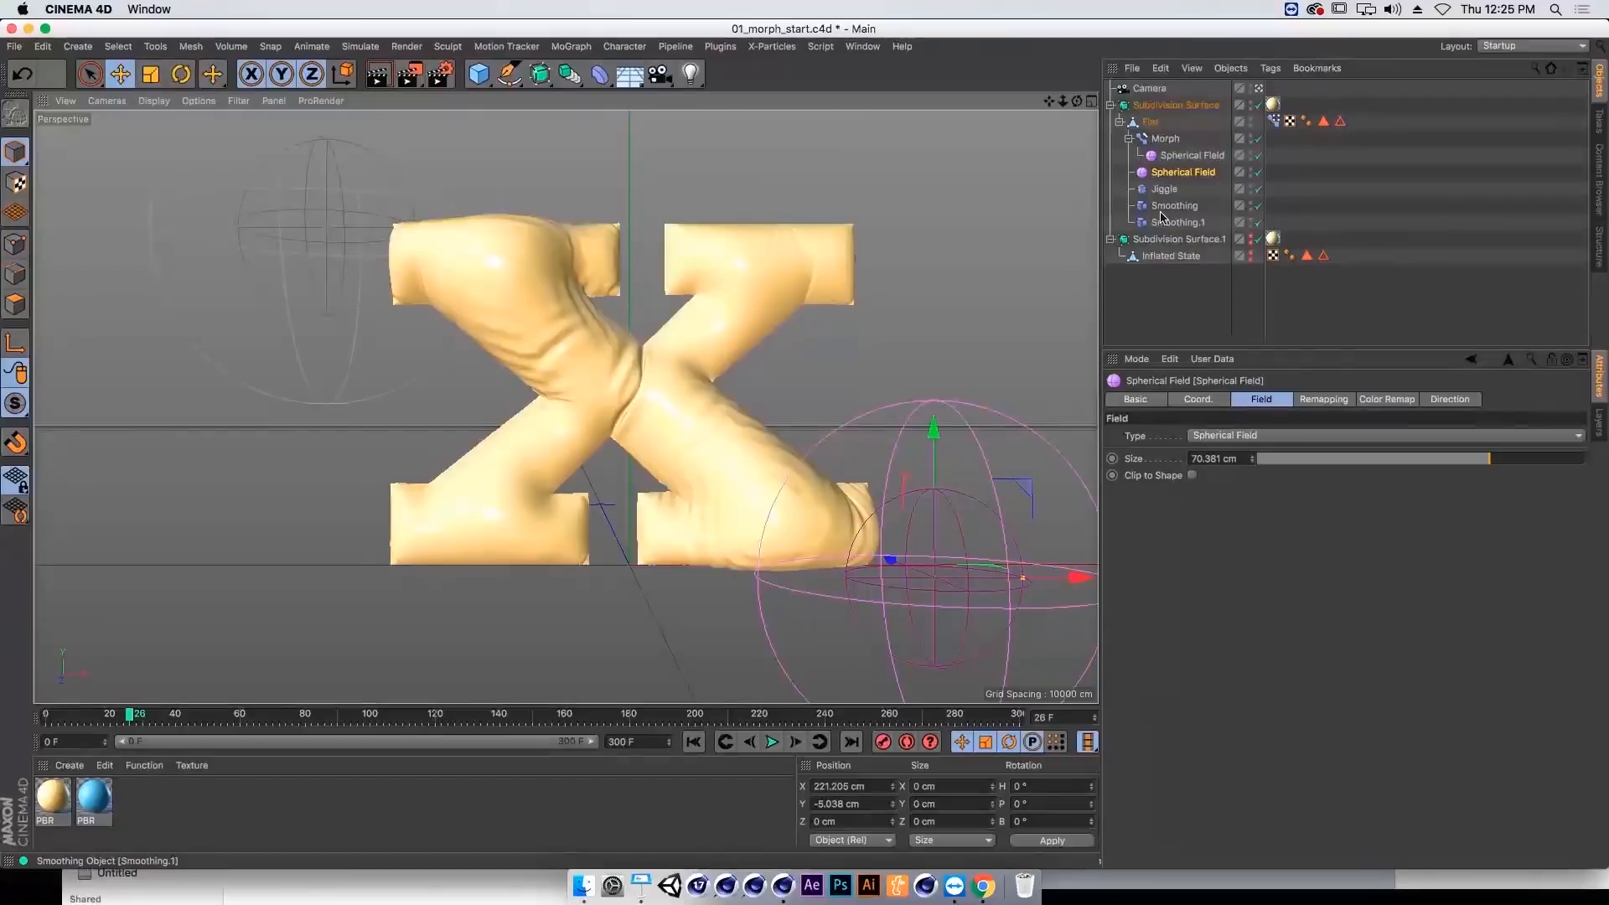
Step: Switch off both Smoothing deformers to compare the wrinkles, and re-enable the first one
click(1258, 206)
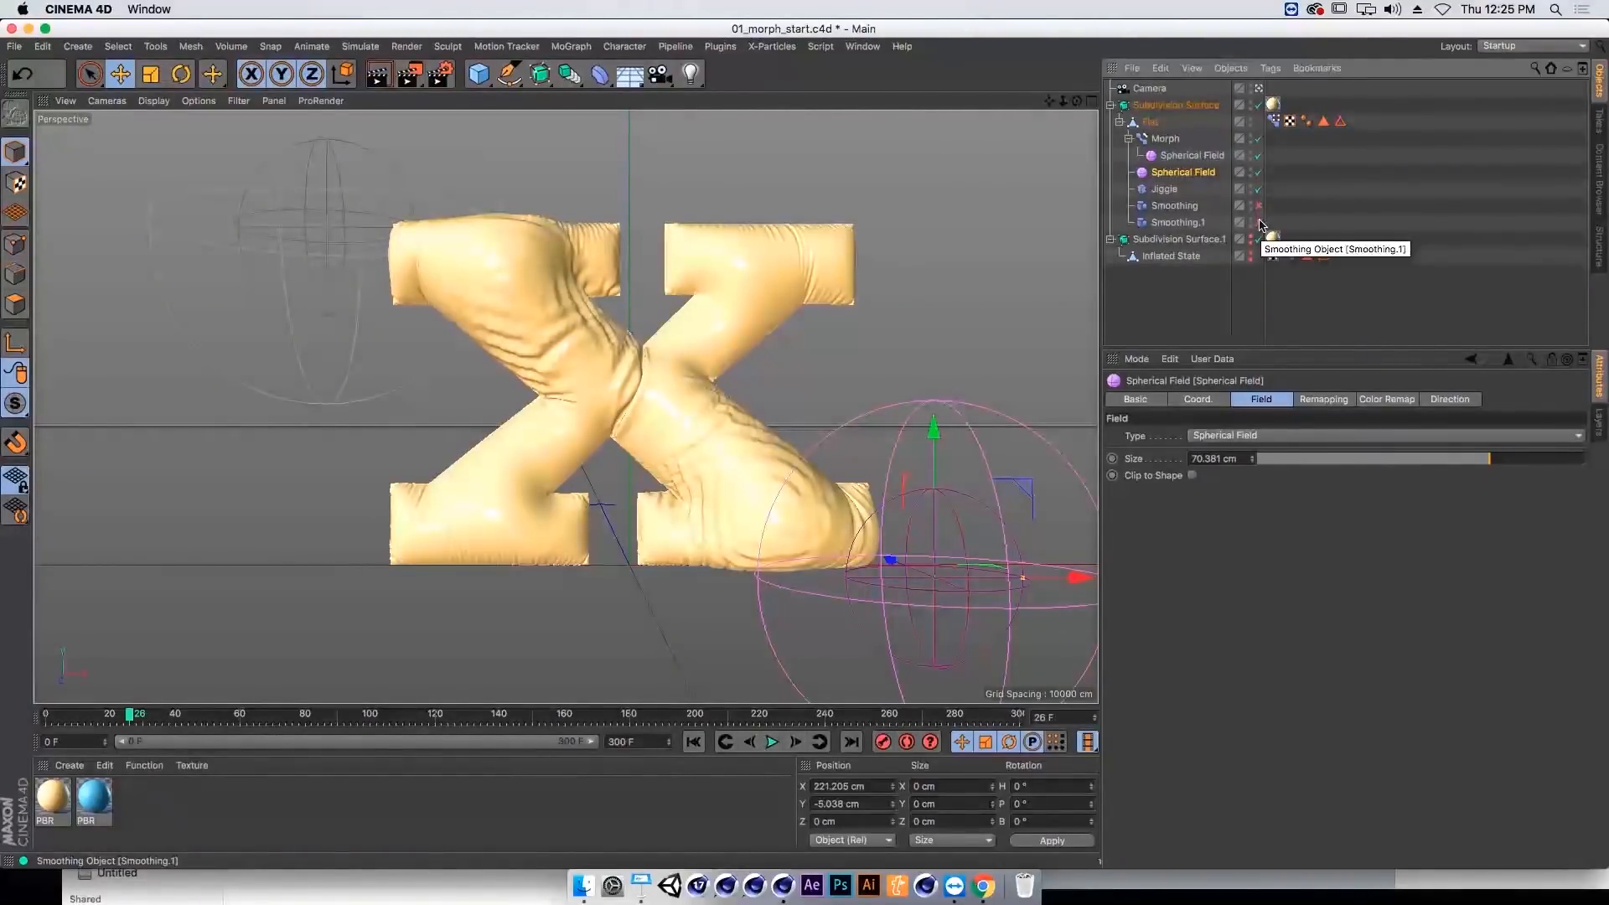
click(1257, 222)
click(1258, 205)
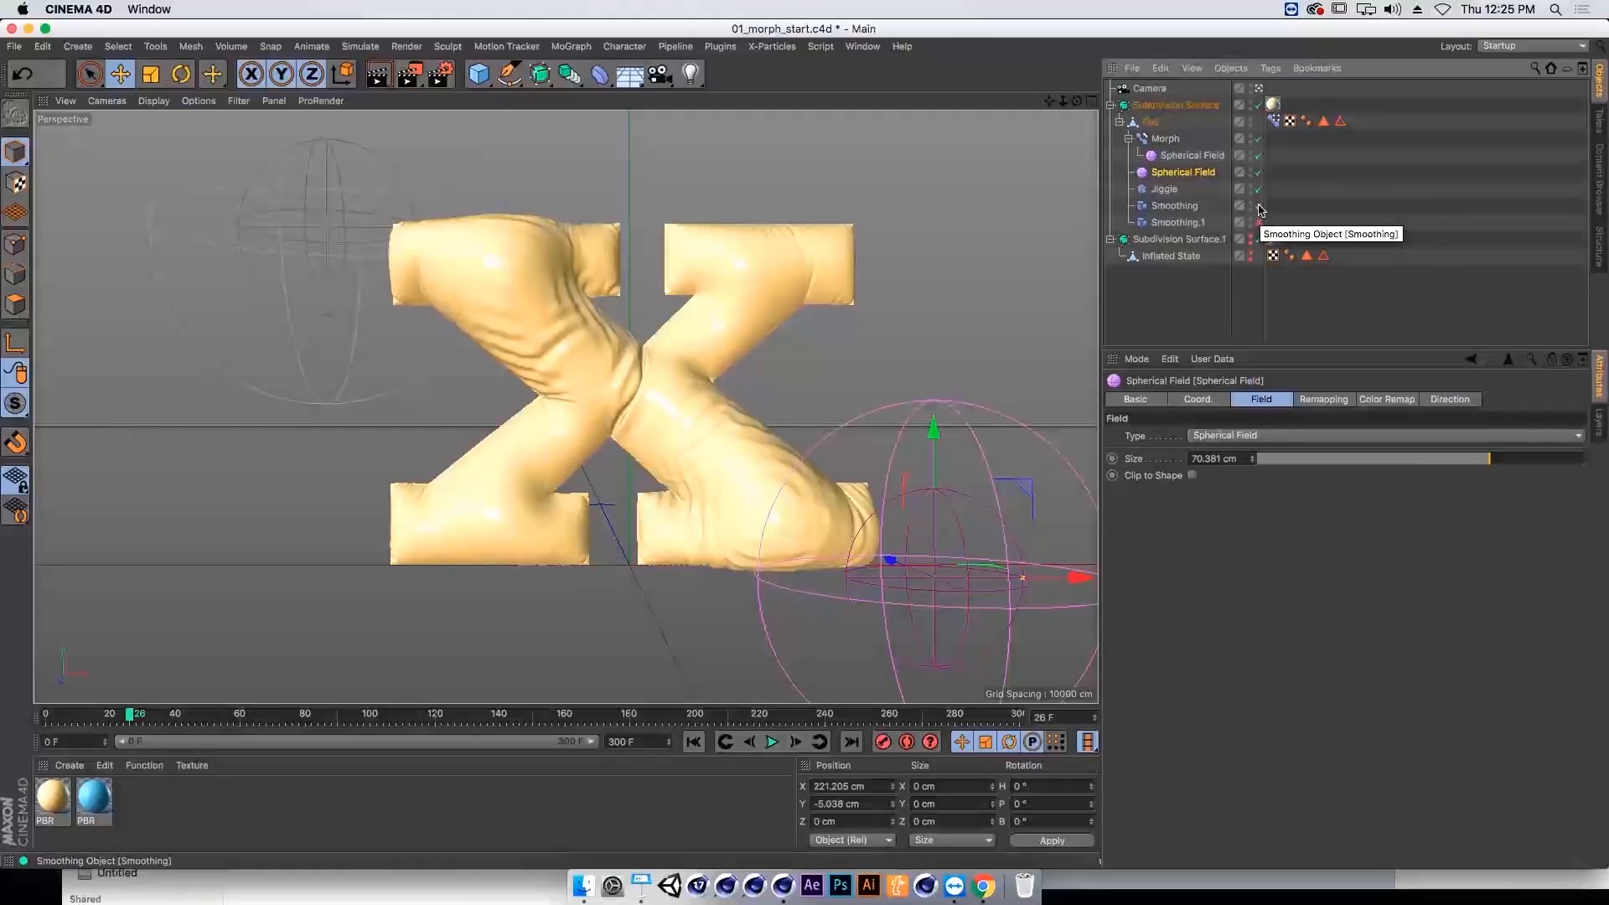
Step: Re-enable the second Smoothing deformer, Smoothing.1, under the flat X
click(1257, 222)
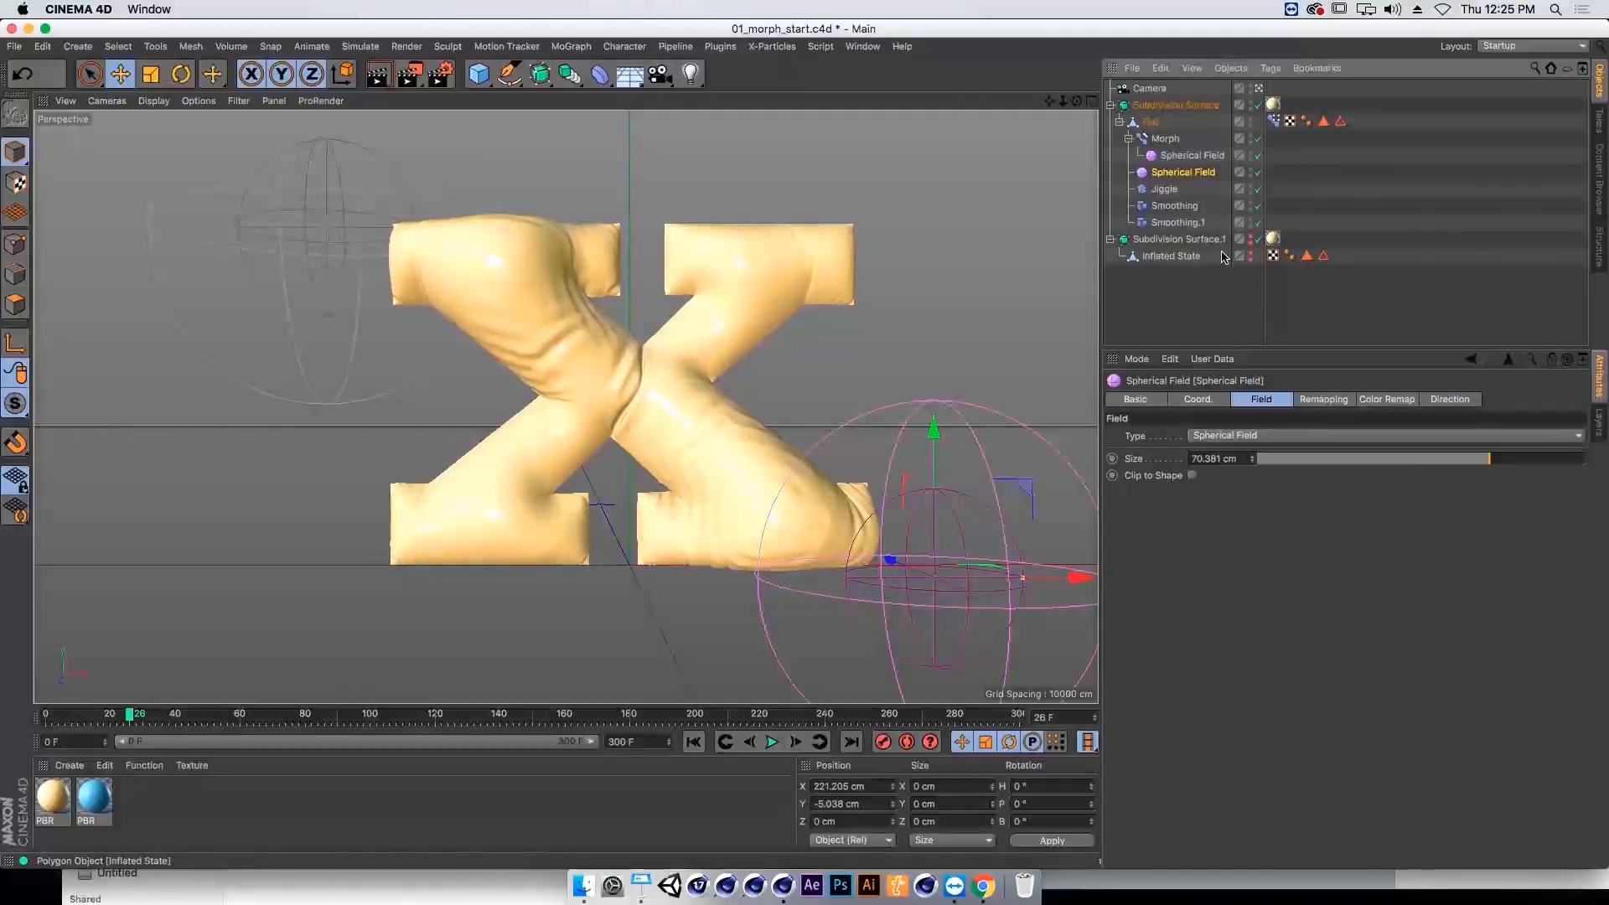
Step: Switch to Finder, preview the rendered video cloth_morph_v2.mp4 in the 03_MORPH_DEFORMER_GROWTH folder, and close the preview
click(289, 885)
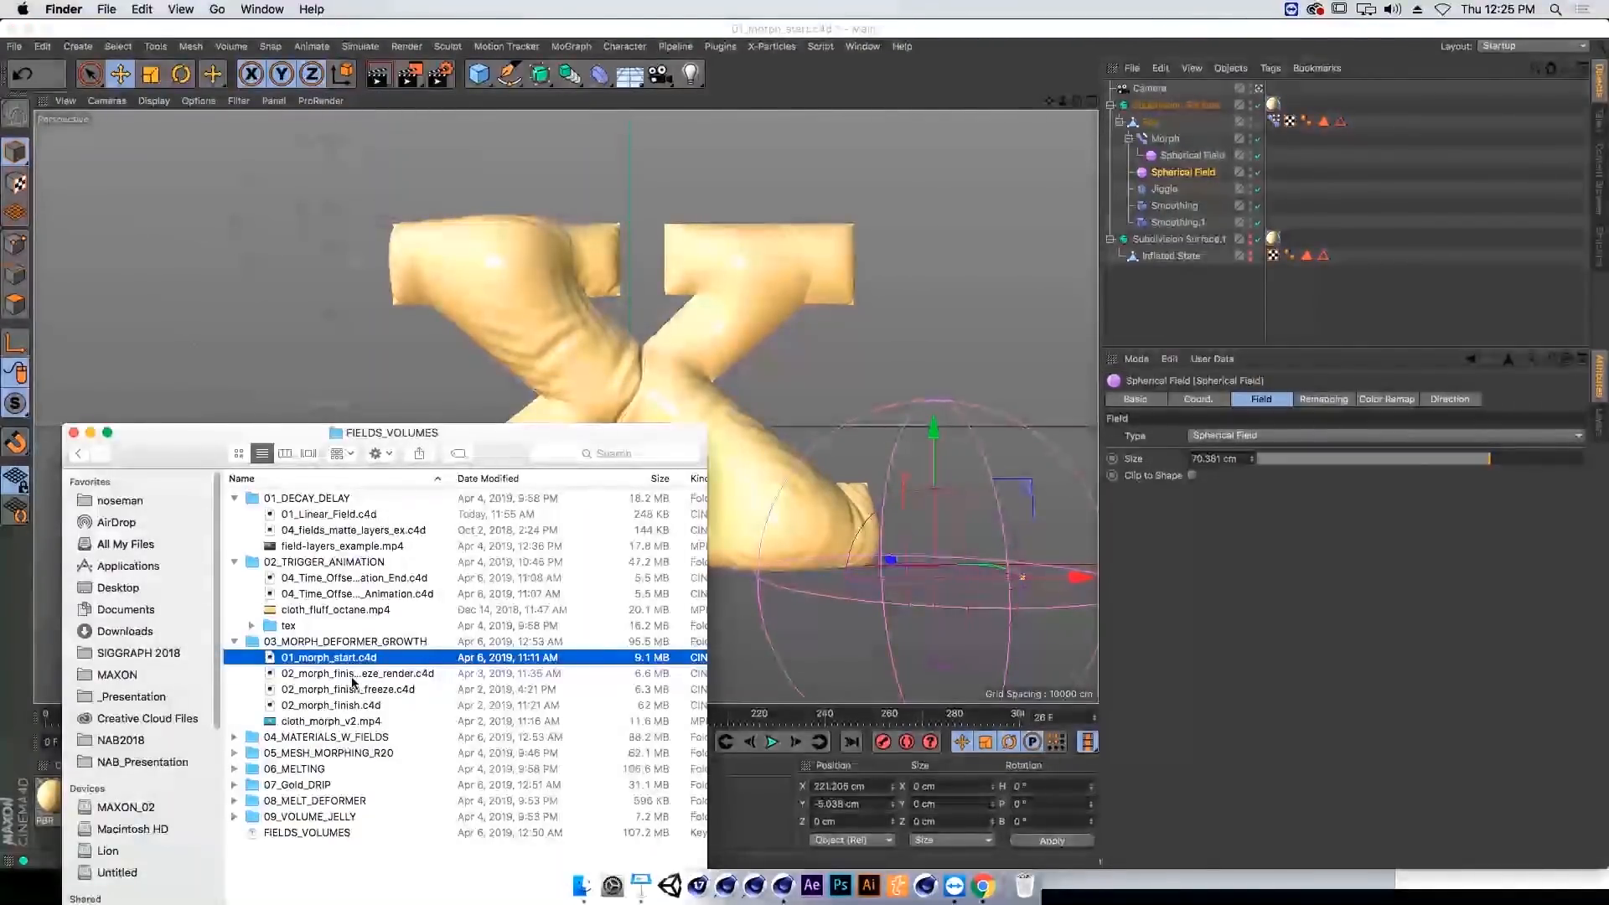
click(346, 720)
key(space)
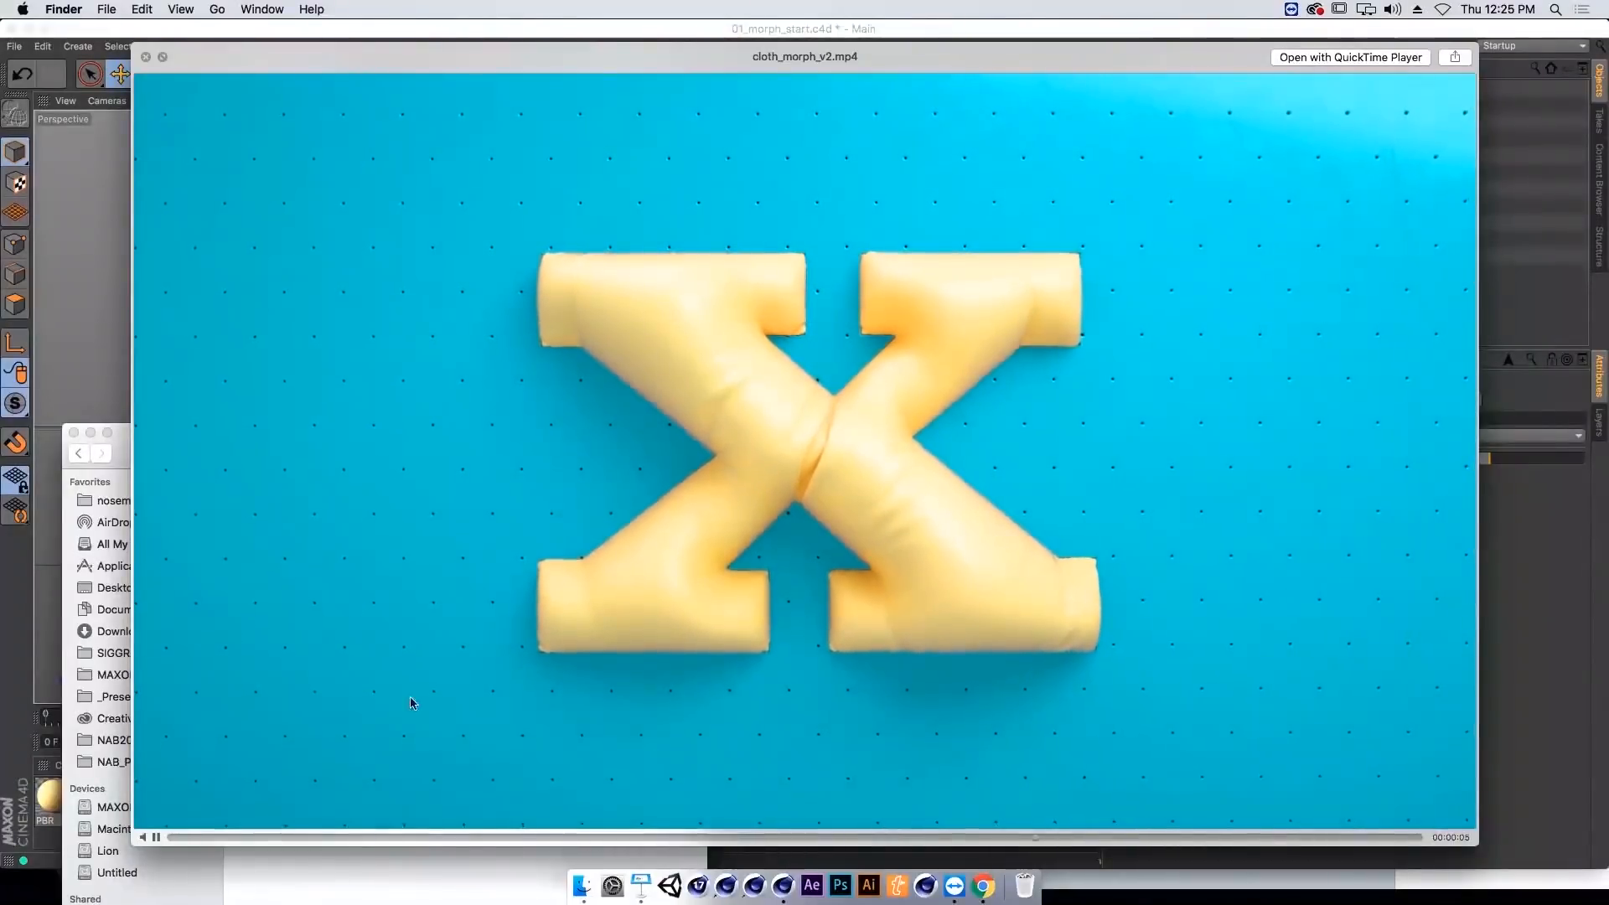
click(145, 58)
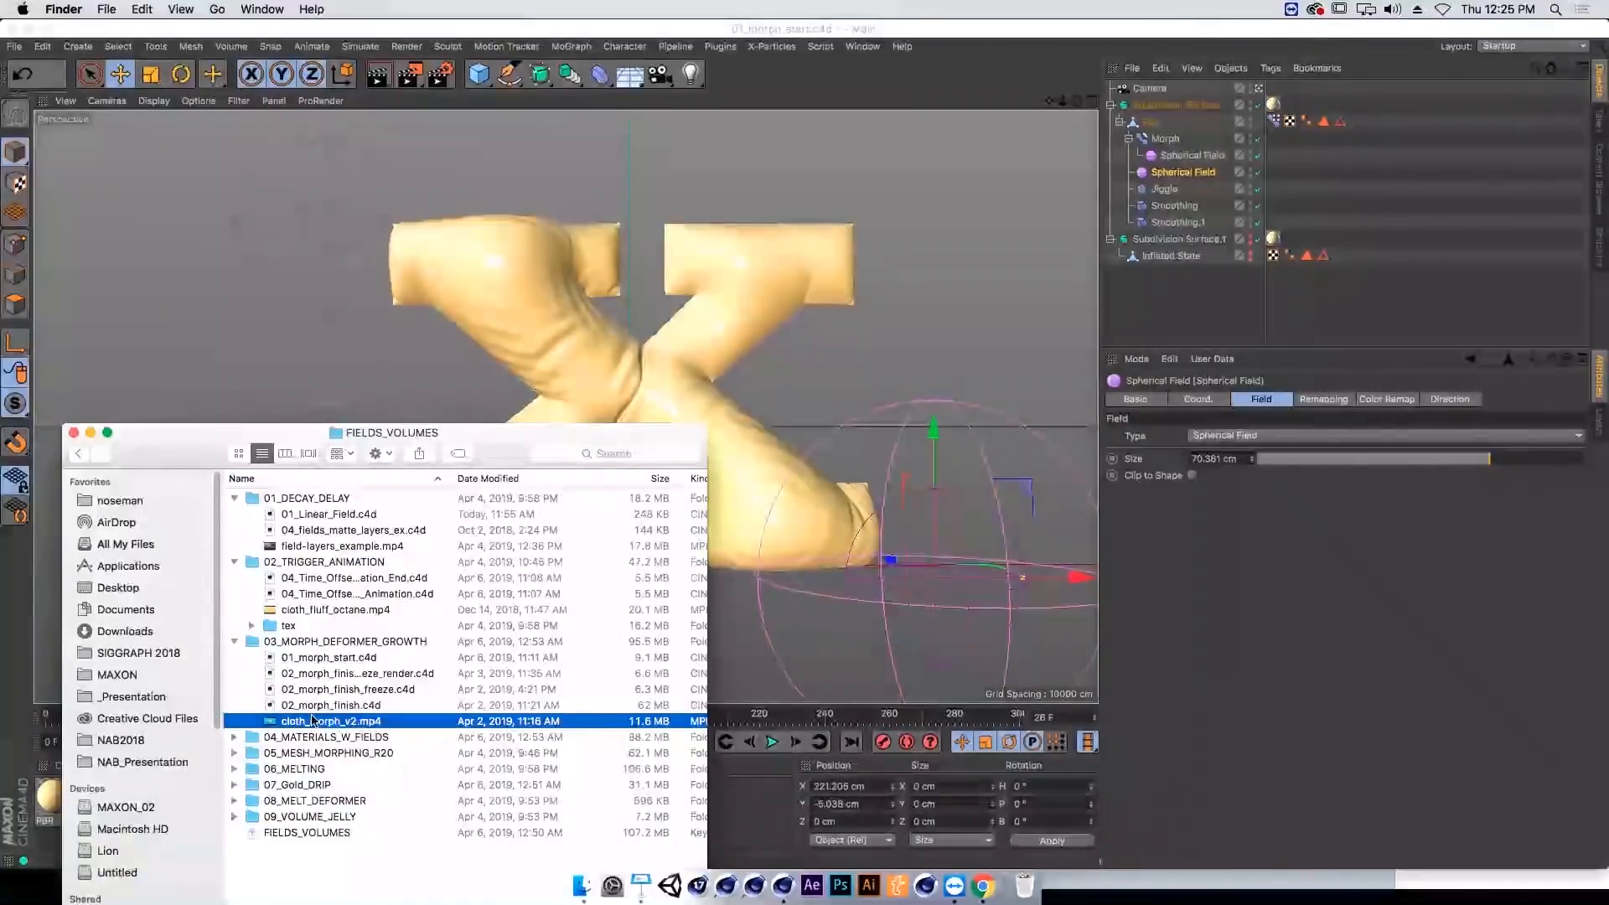
Step: Switch to Keynote, present FIELDS_VOLUMES.key from the 03_Morph_Growth slide through the 04_Materials_&_Fields_V2 slide, and exit the slideshow
key(Tab)
key(Tab)
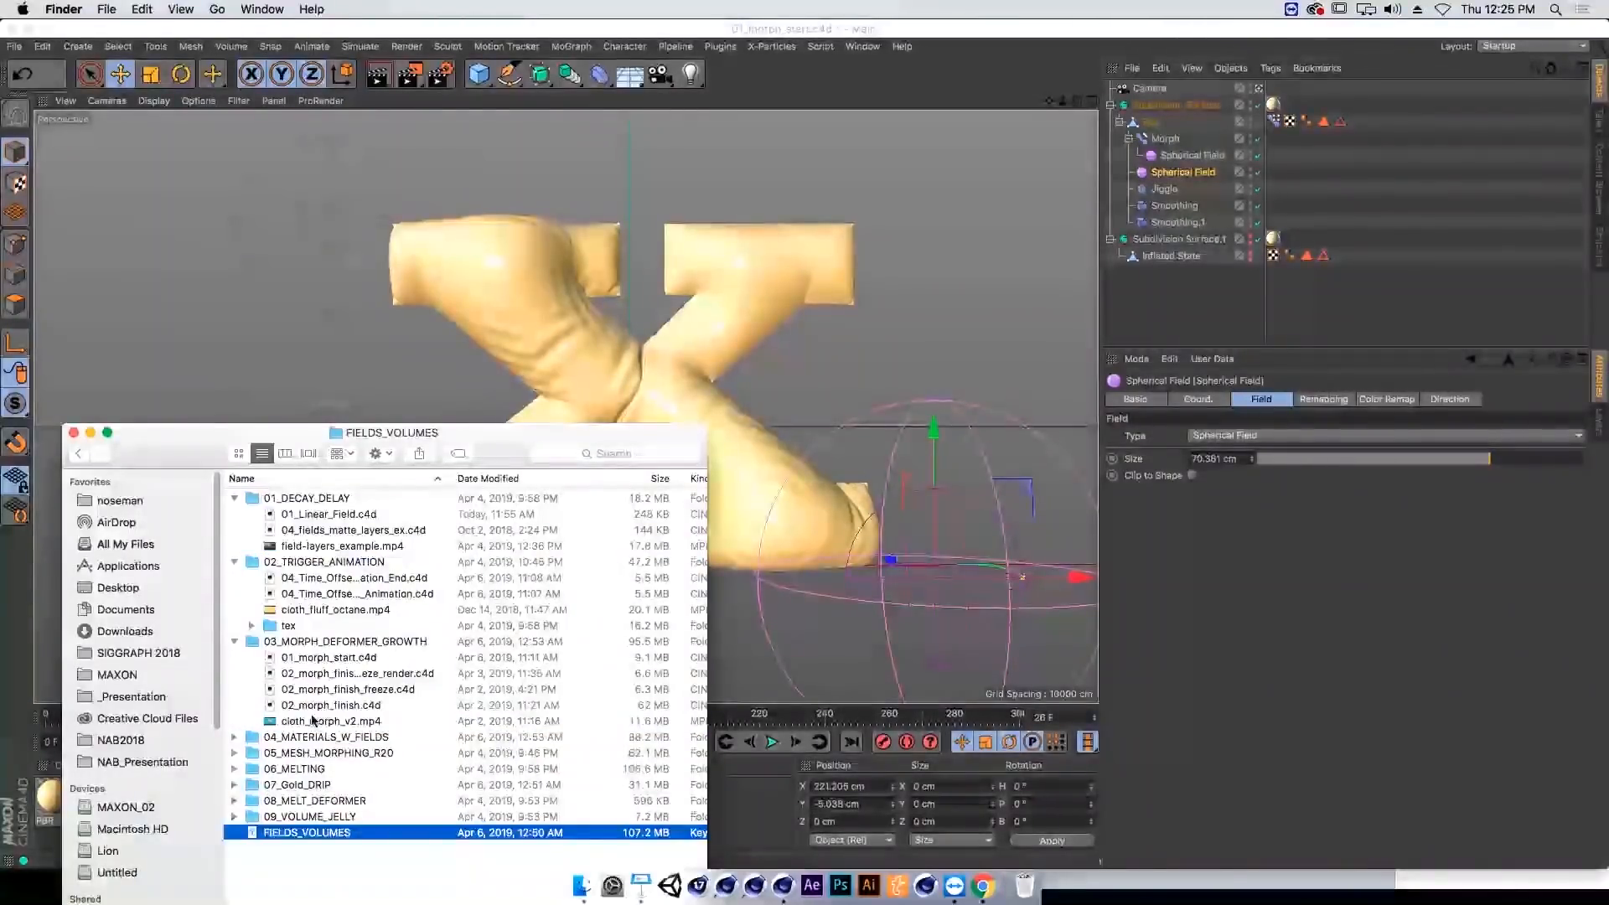
key(super+Tab)
key(super+Tab)
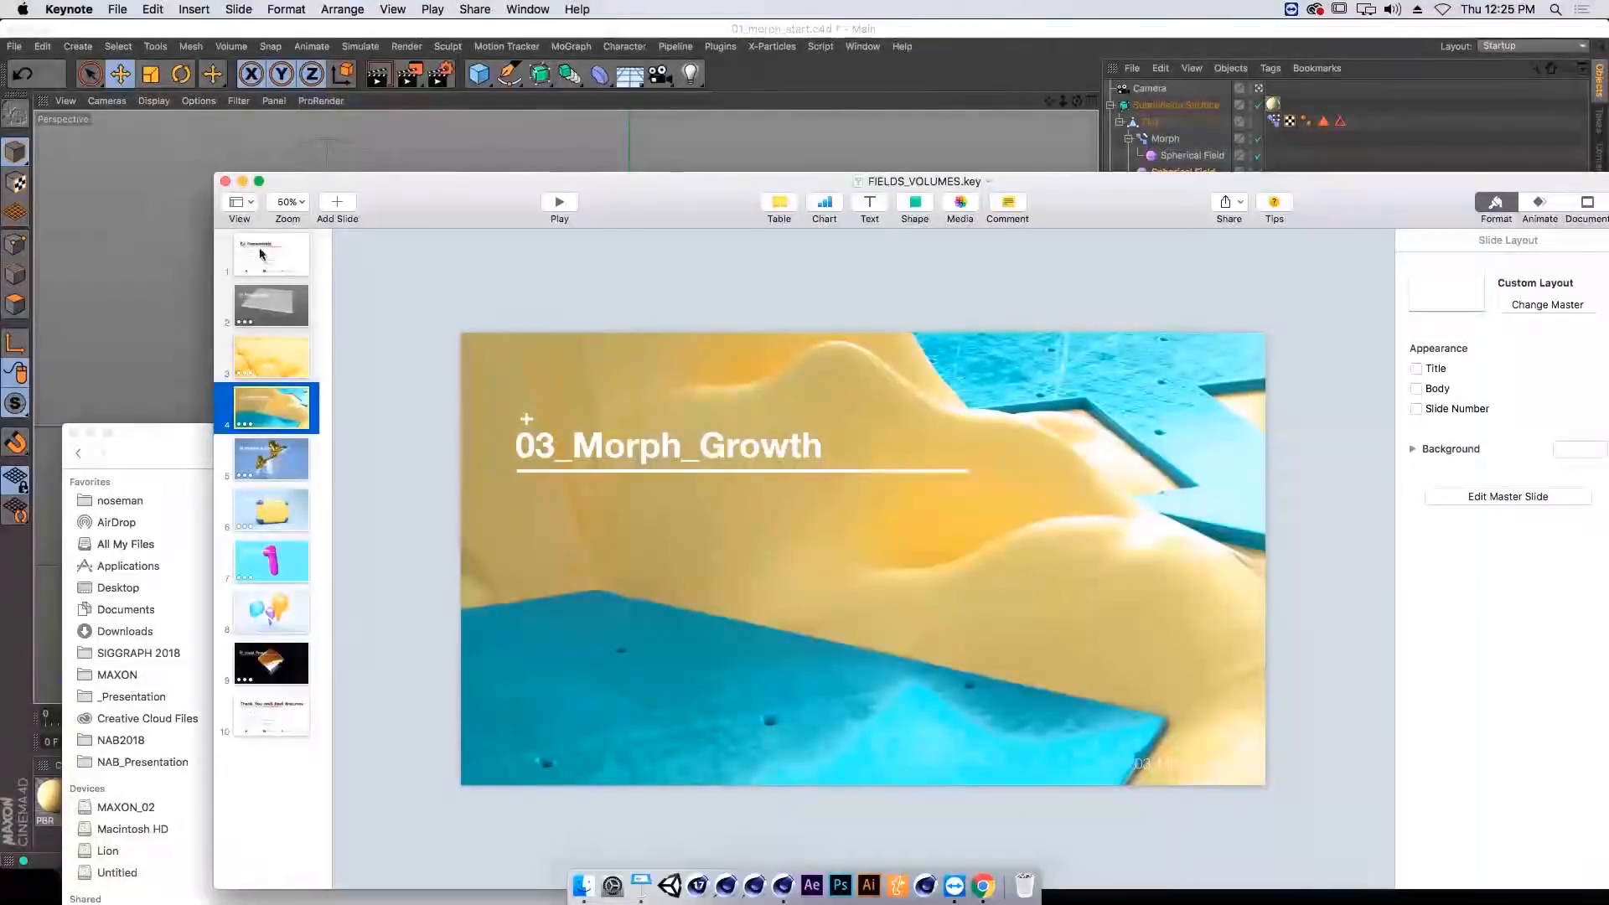
click(558, 205)
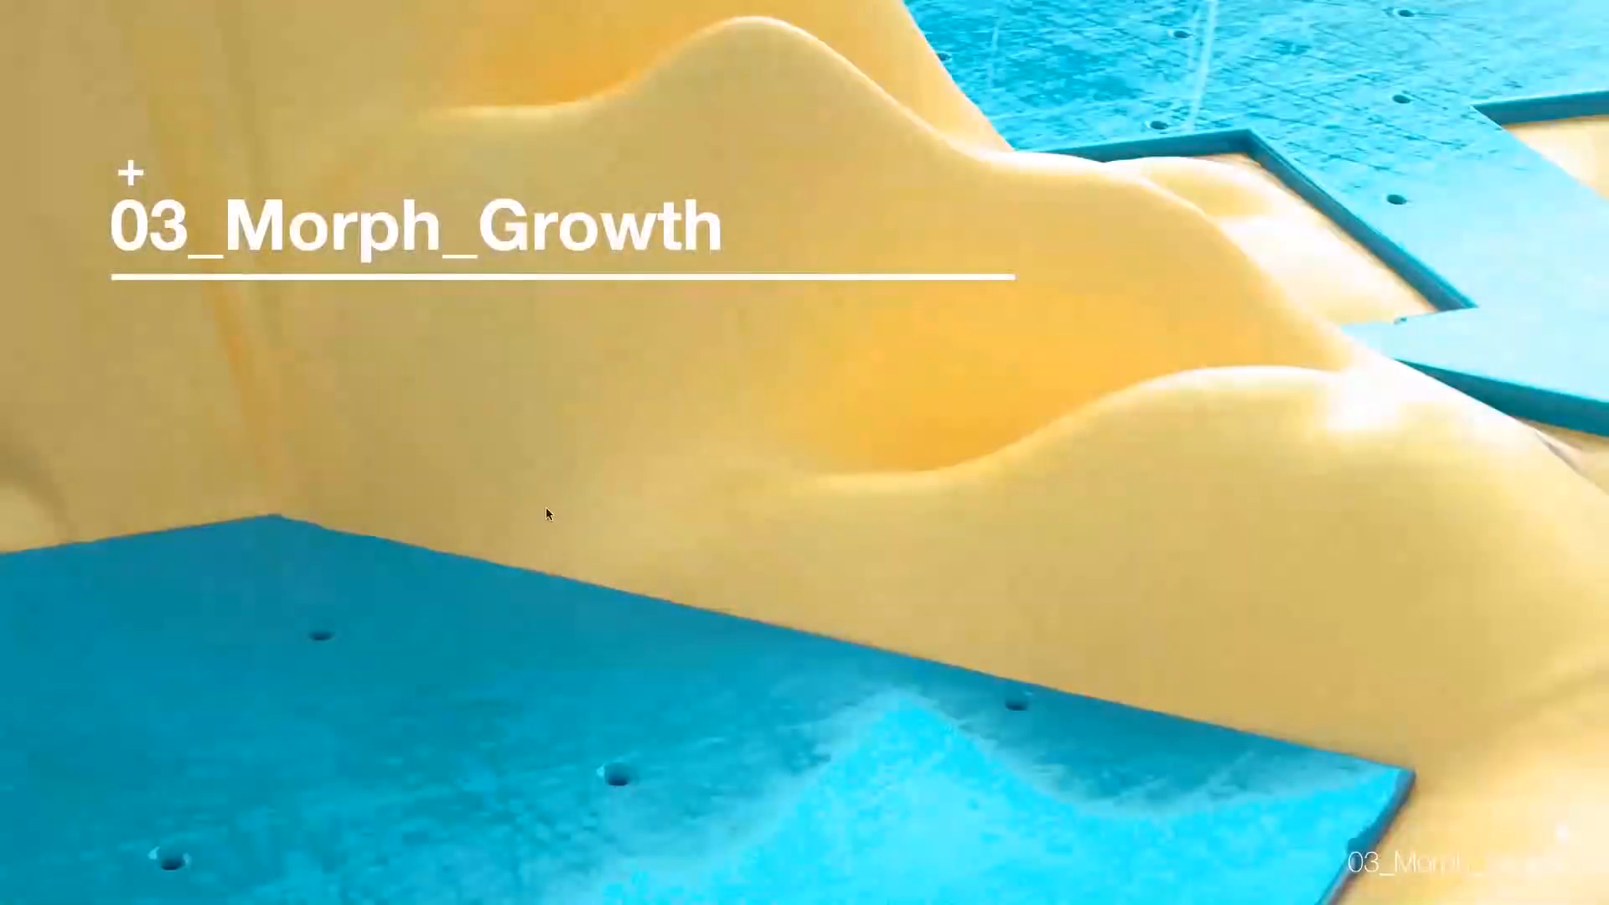
key(Right)
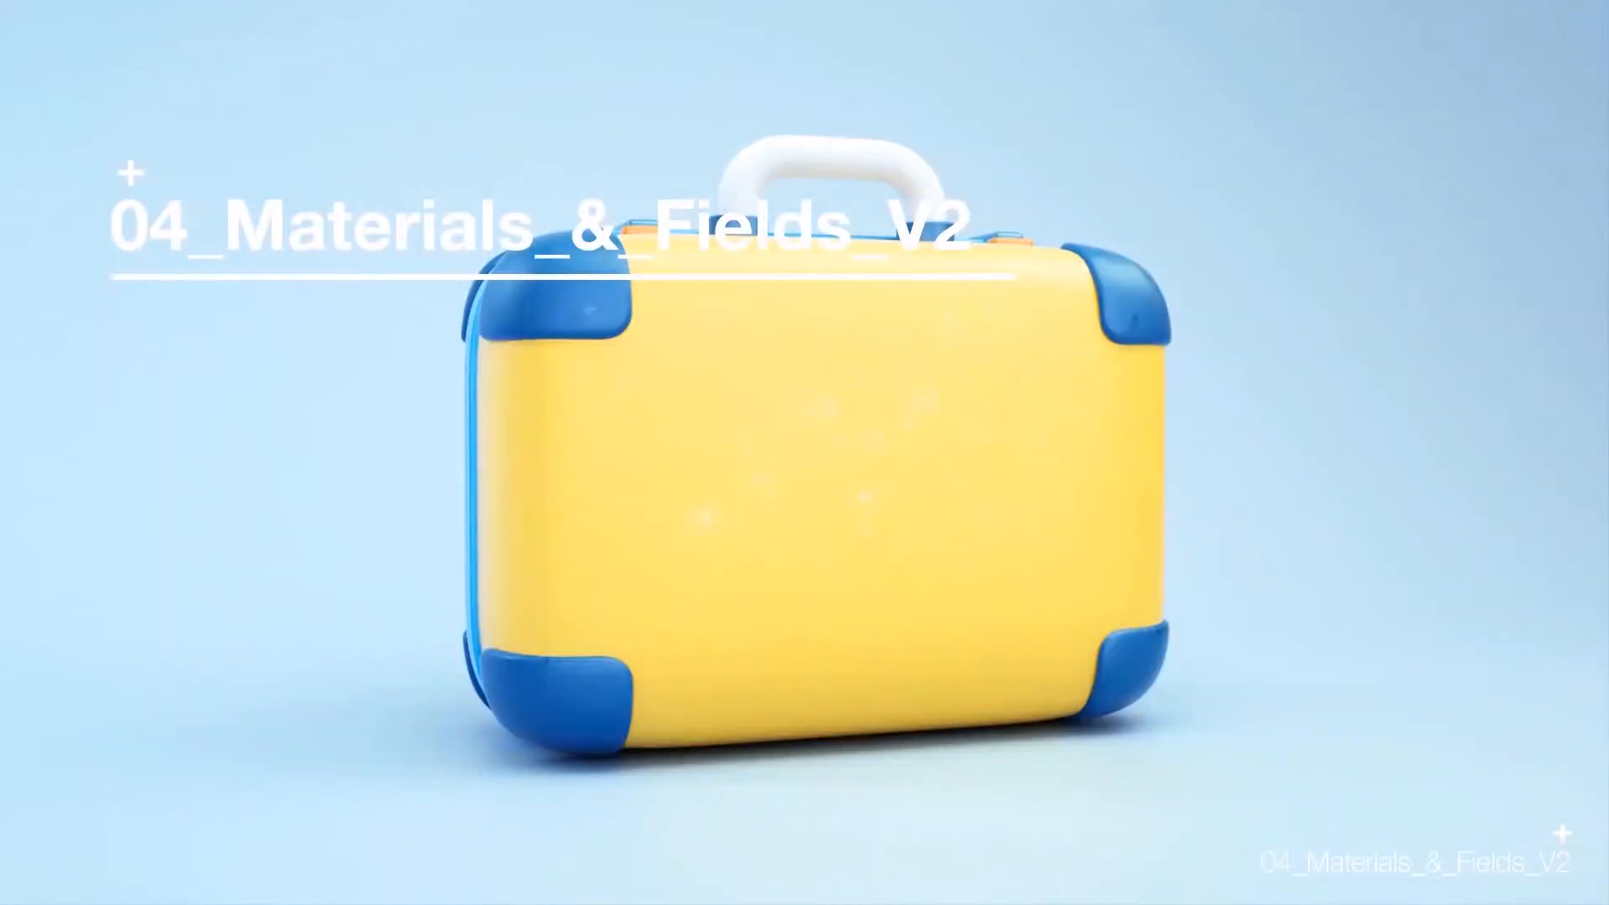
key(Escape)
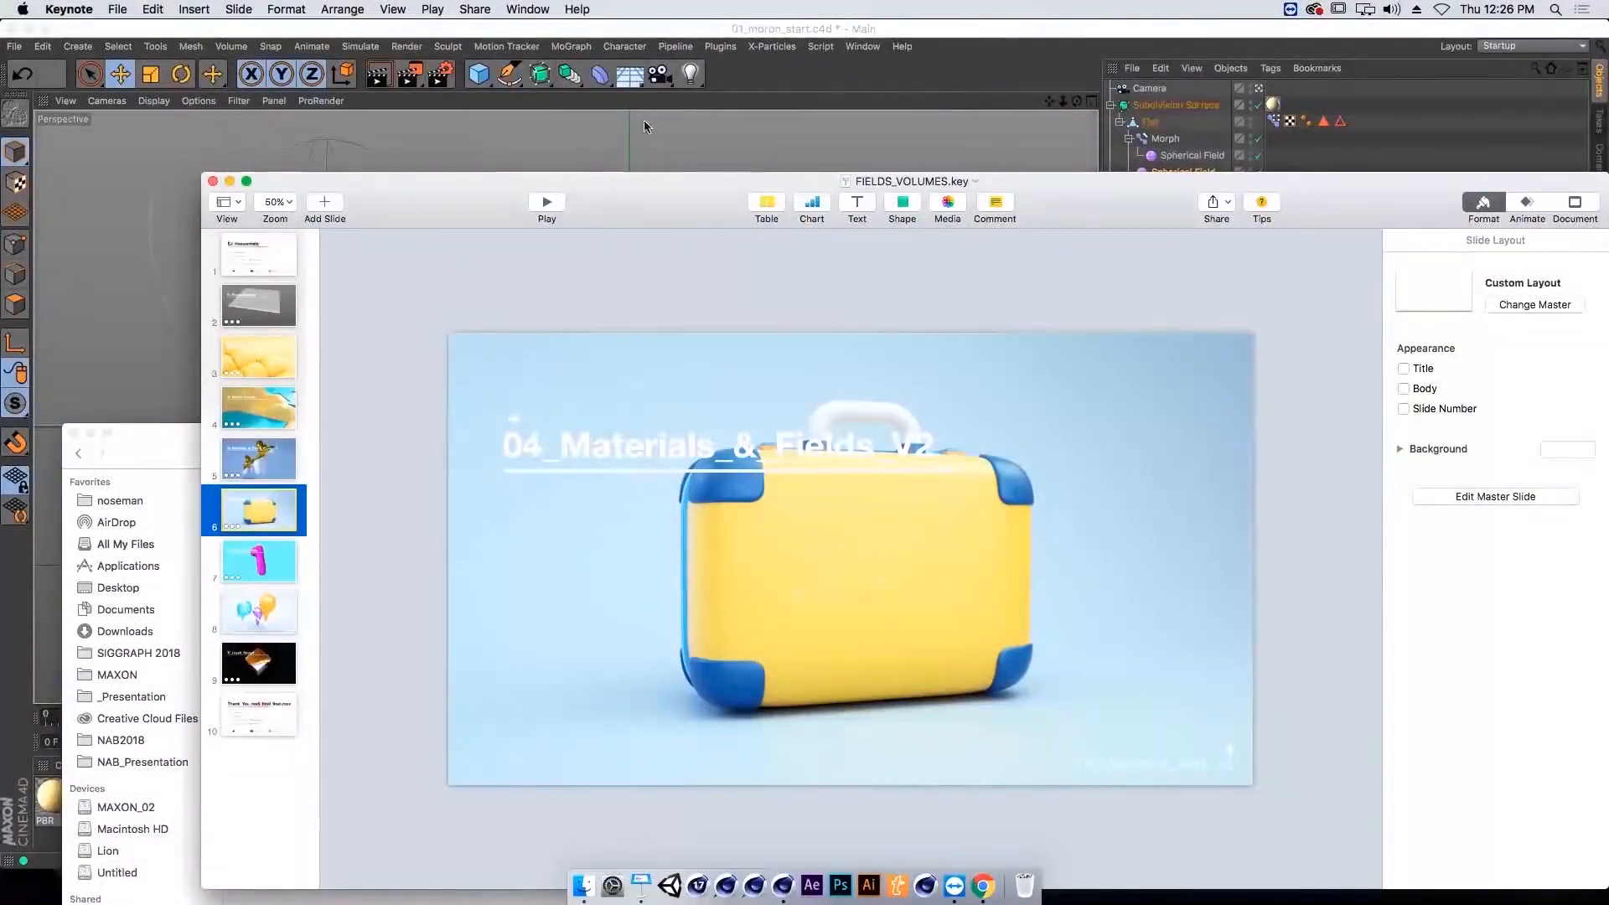
Step: Open the scene file 01_suitcase_start.c4d from the 04_MATERIALS_W_FIELDS project folder
click(644, 126)
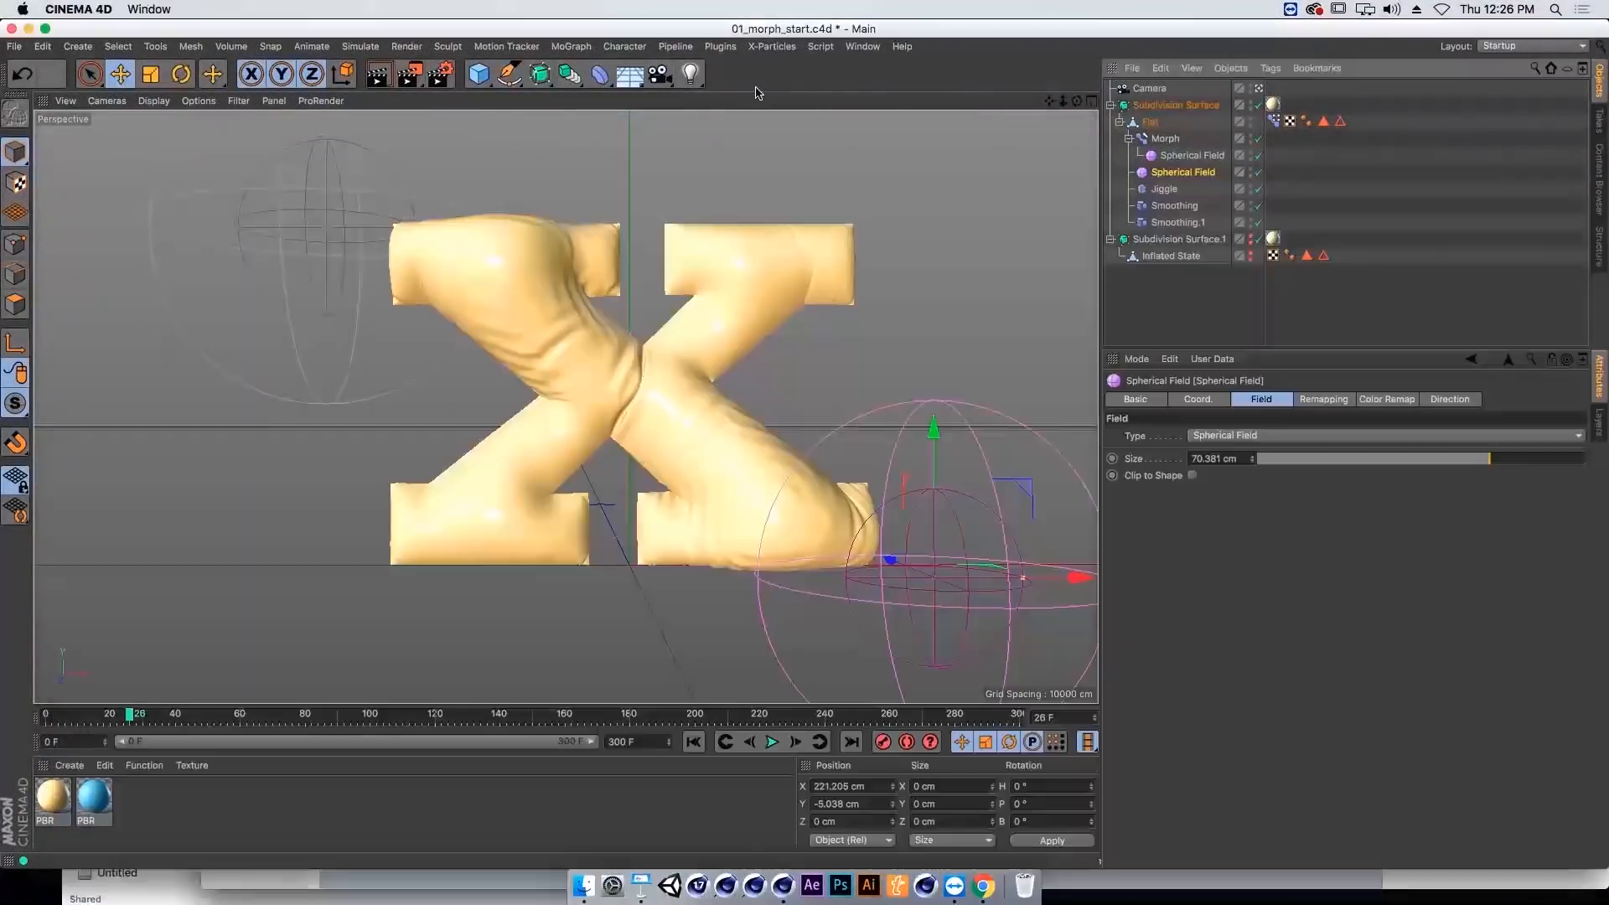
click(150, 886)
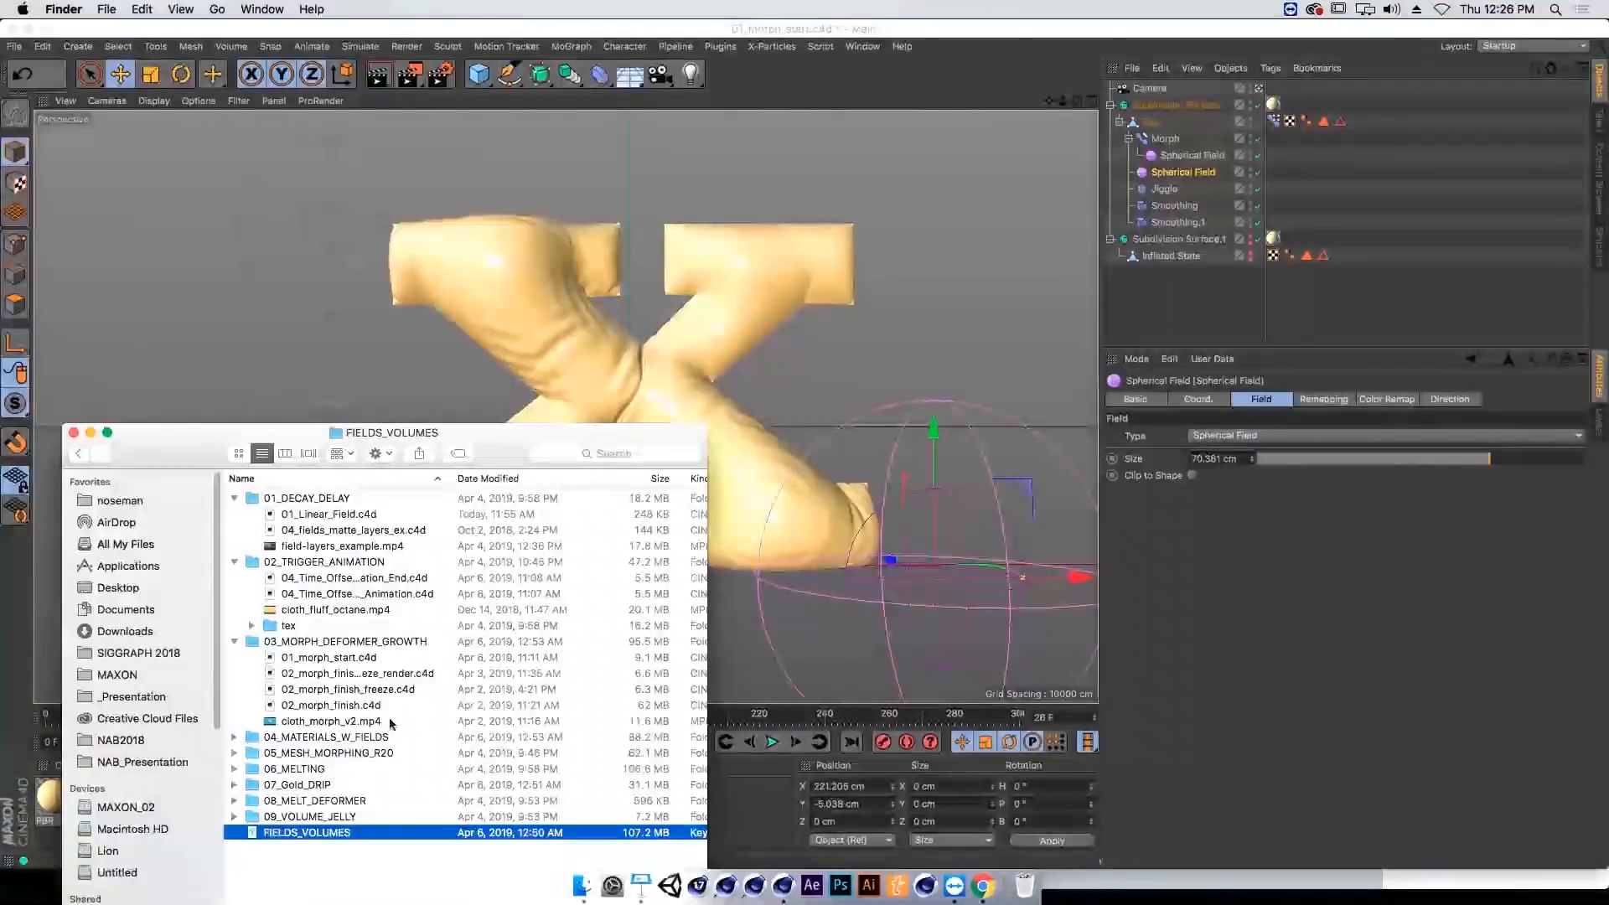
click(234, 737)
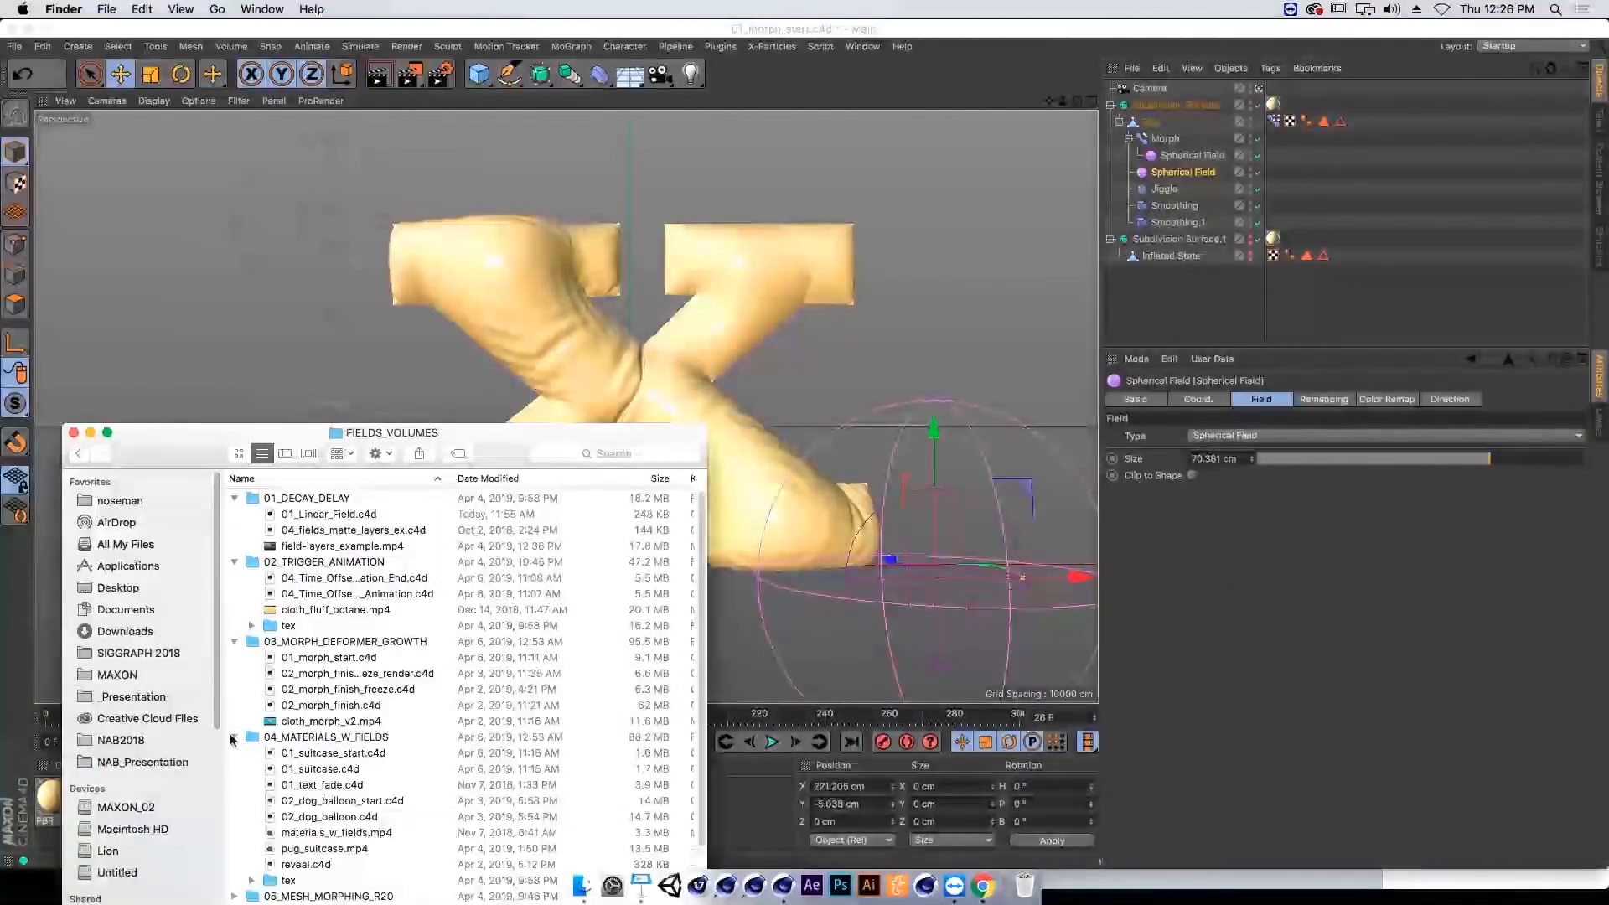
double_click(366, 753)
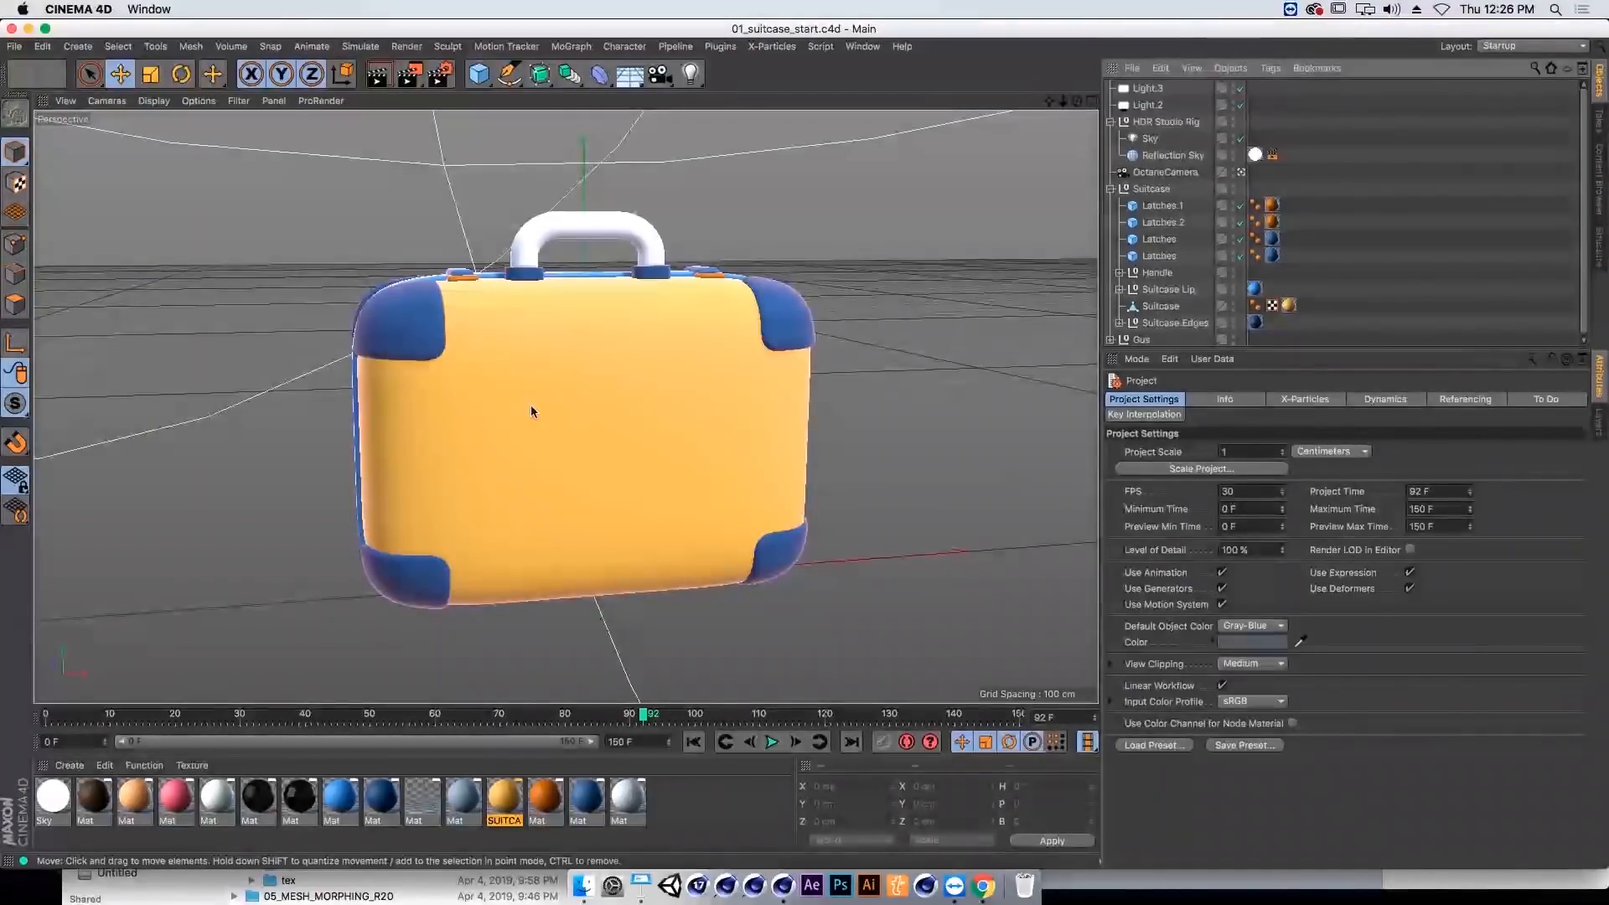
Step: Add a Spherical Field over the upper-right area of the suitcase and move it out from under the Suitcase object in the hierarchy
click(530, 411)
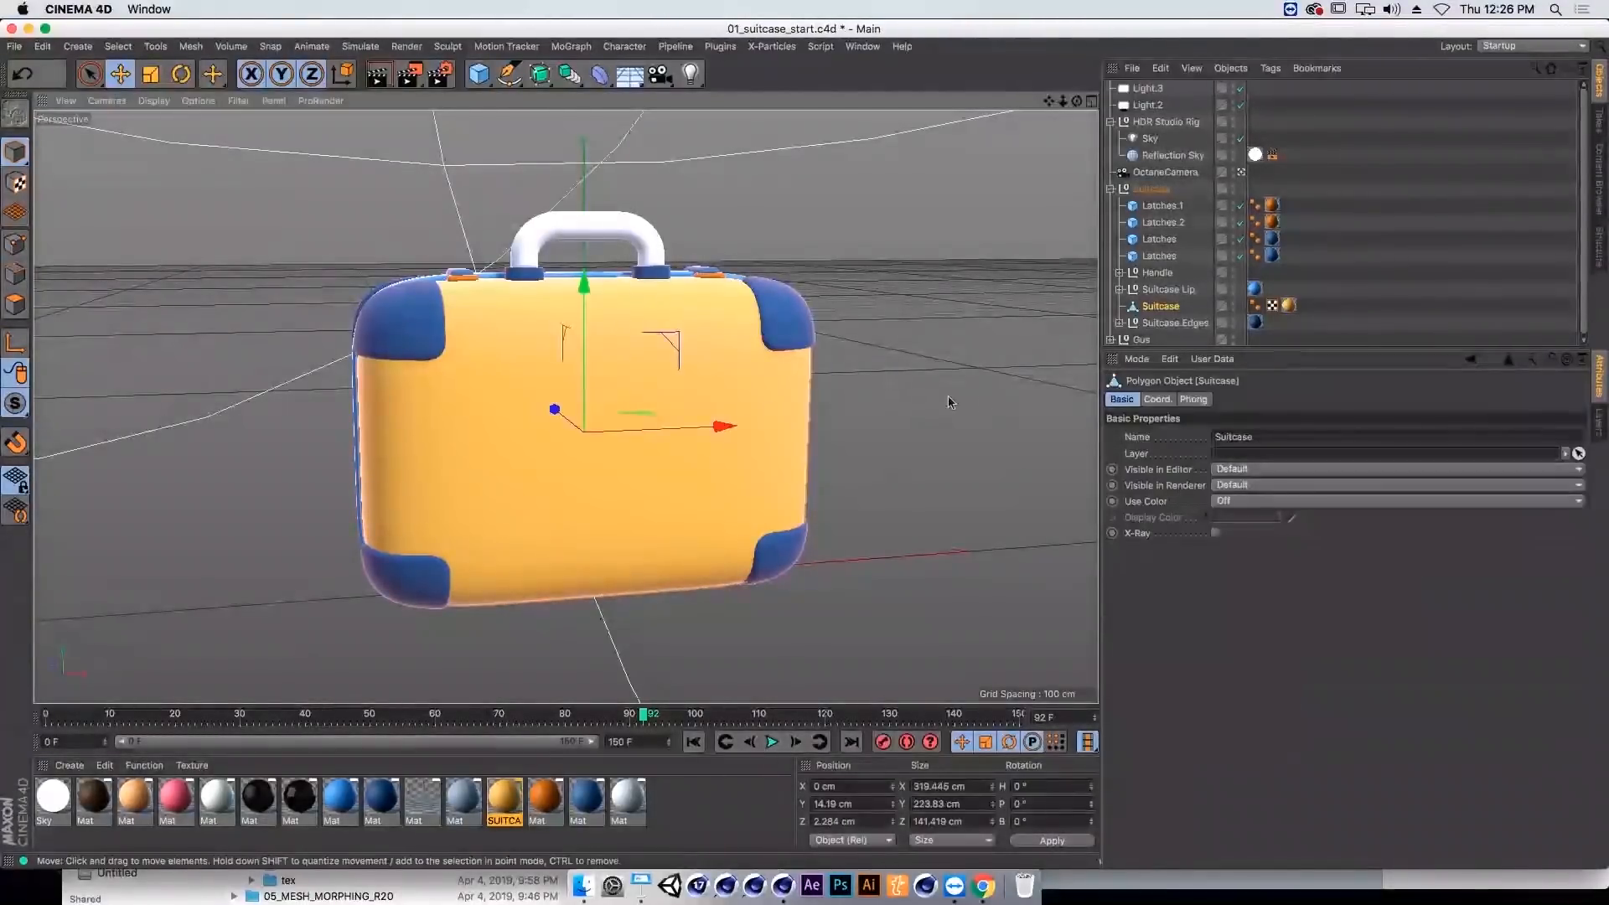
click(1288, 305)
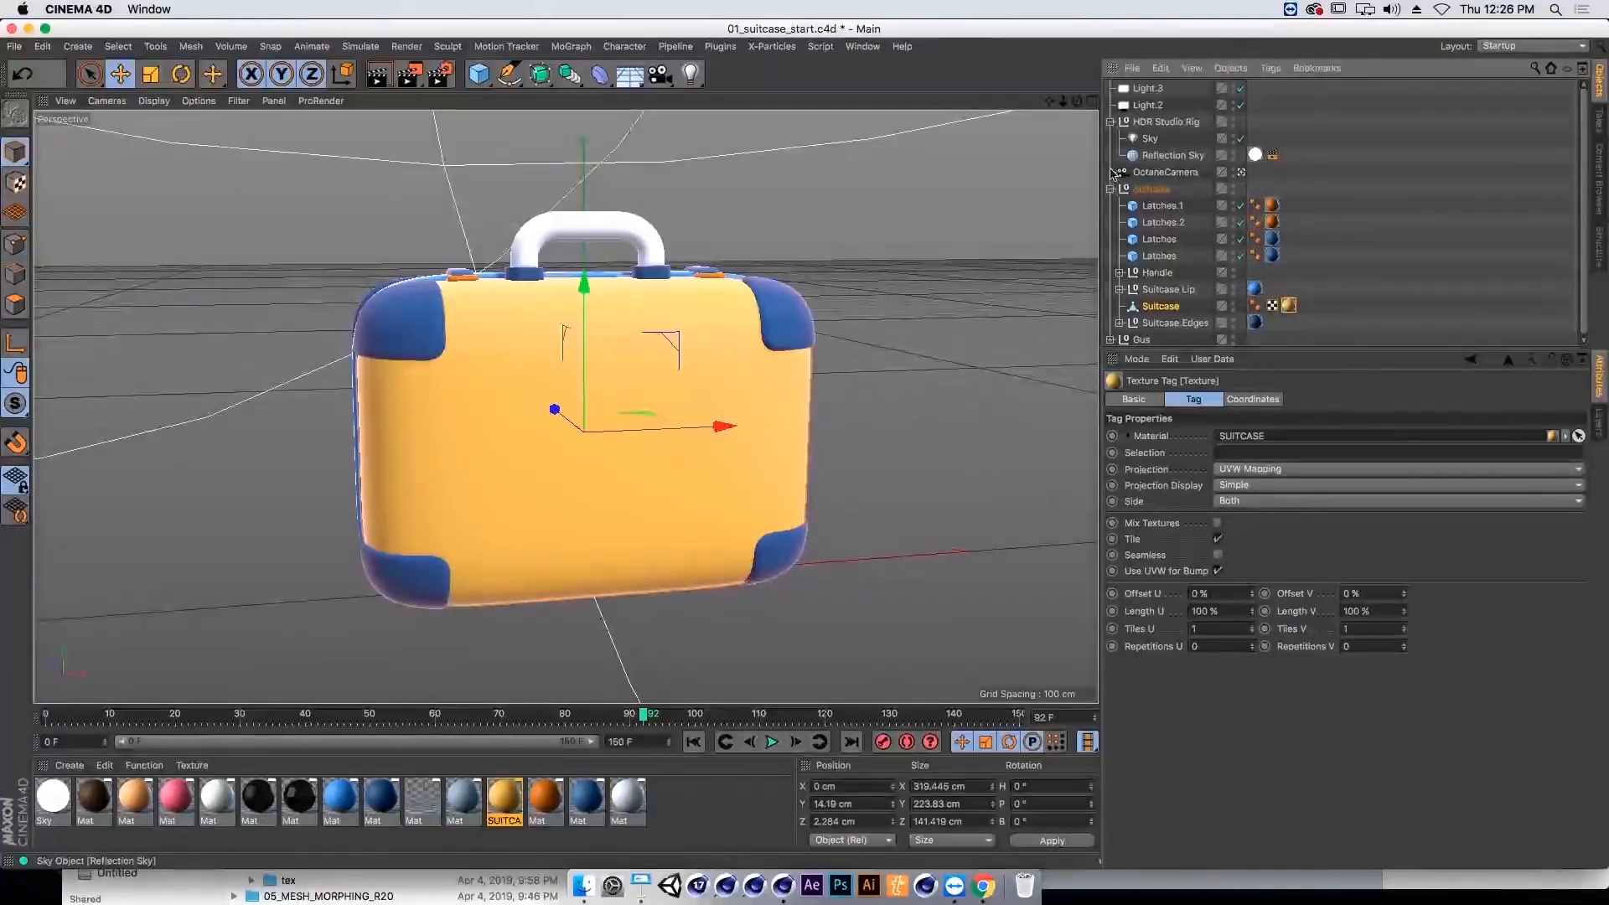
click(407, 46)
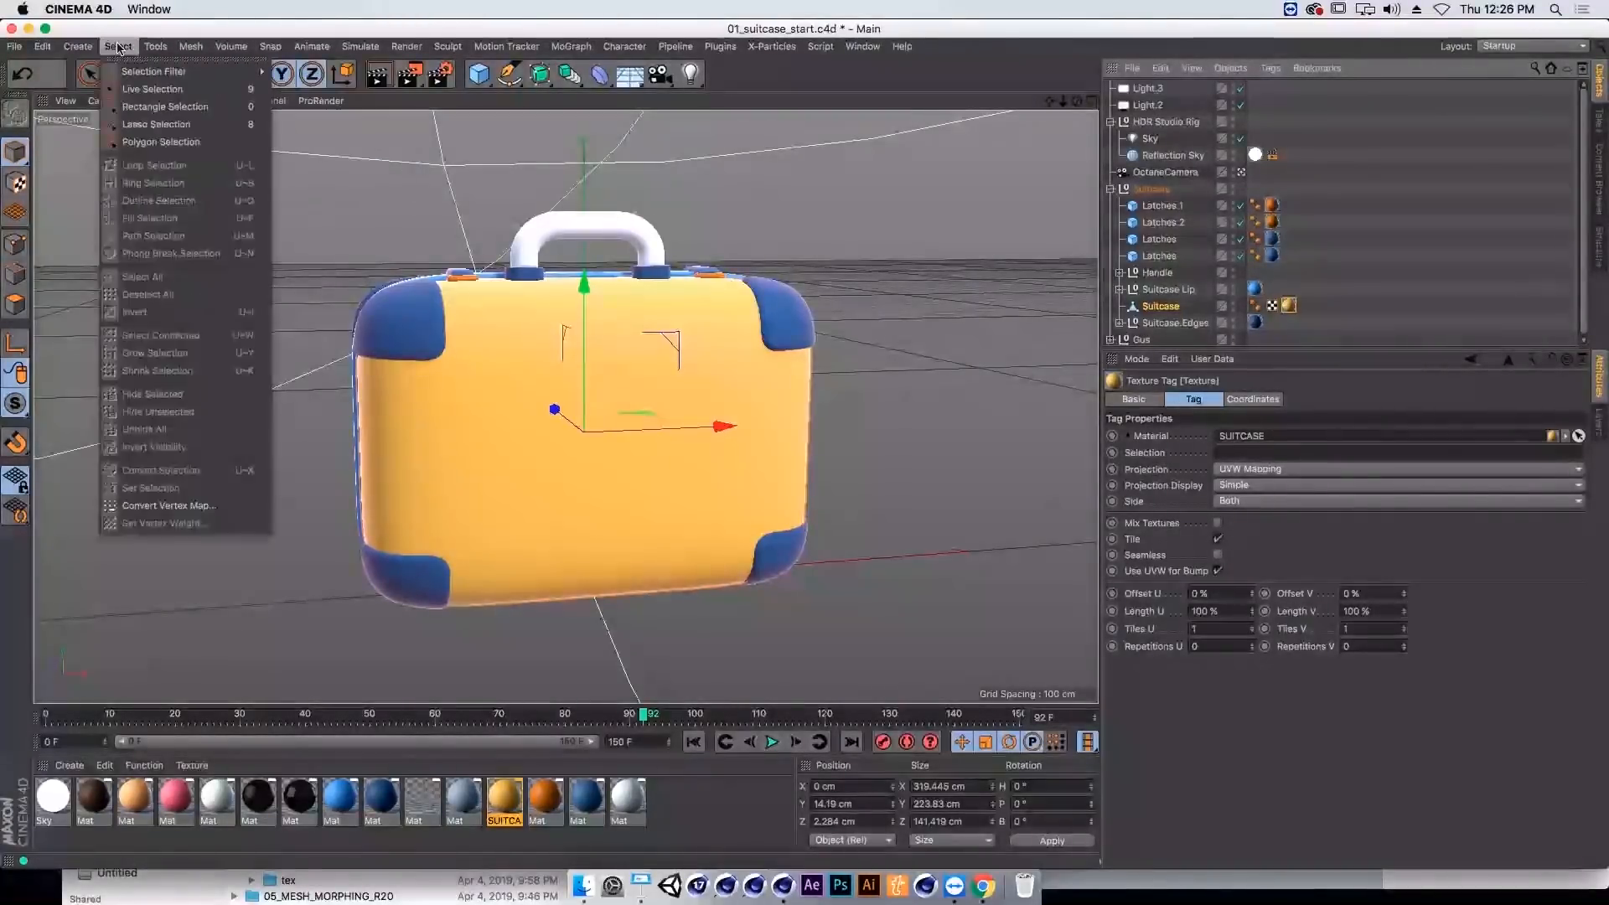
mouse_move(97, 114)
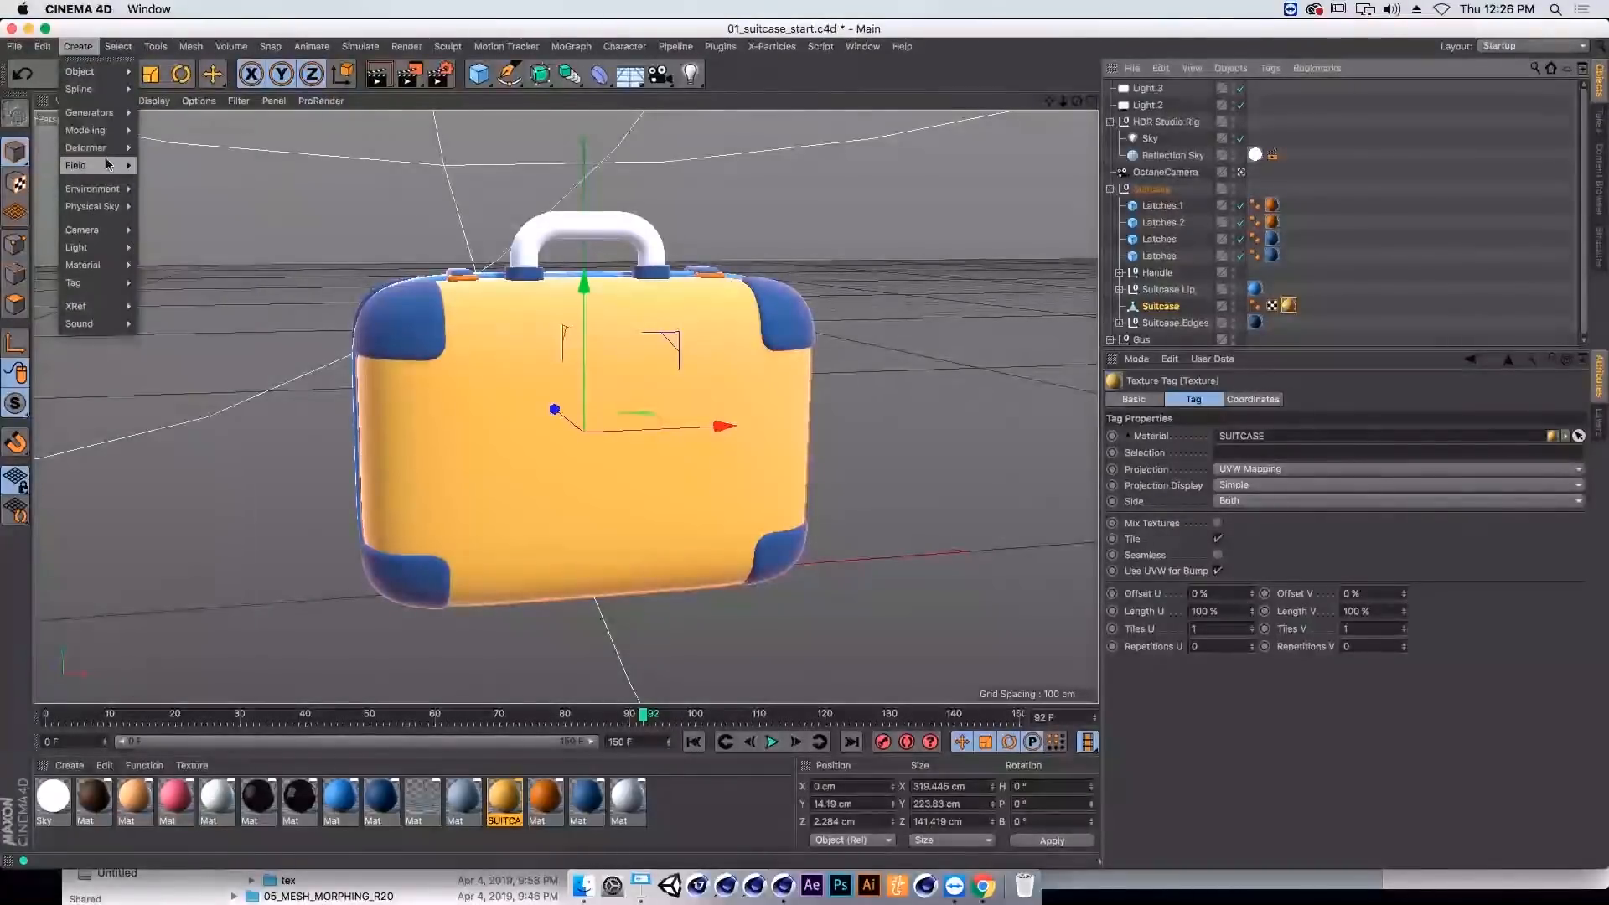
mouse_move(94, 165)
click(172, 186)
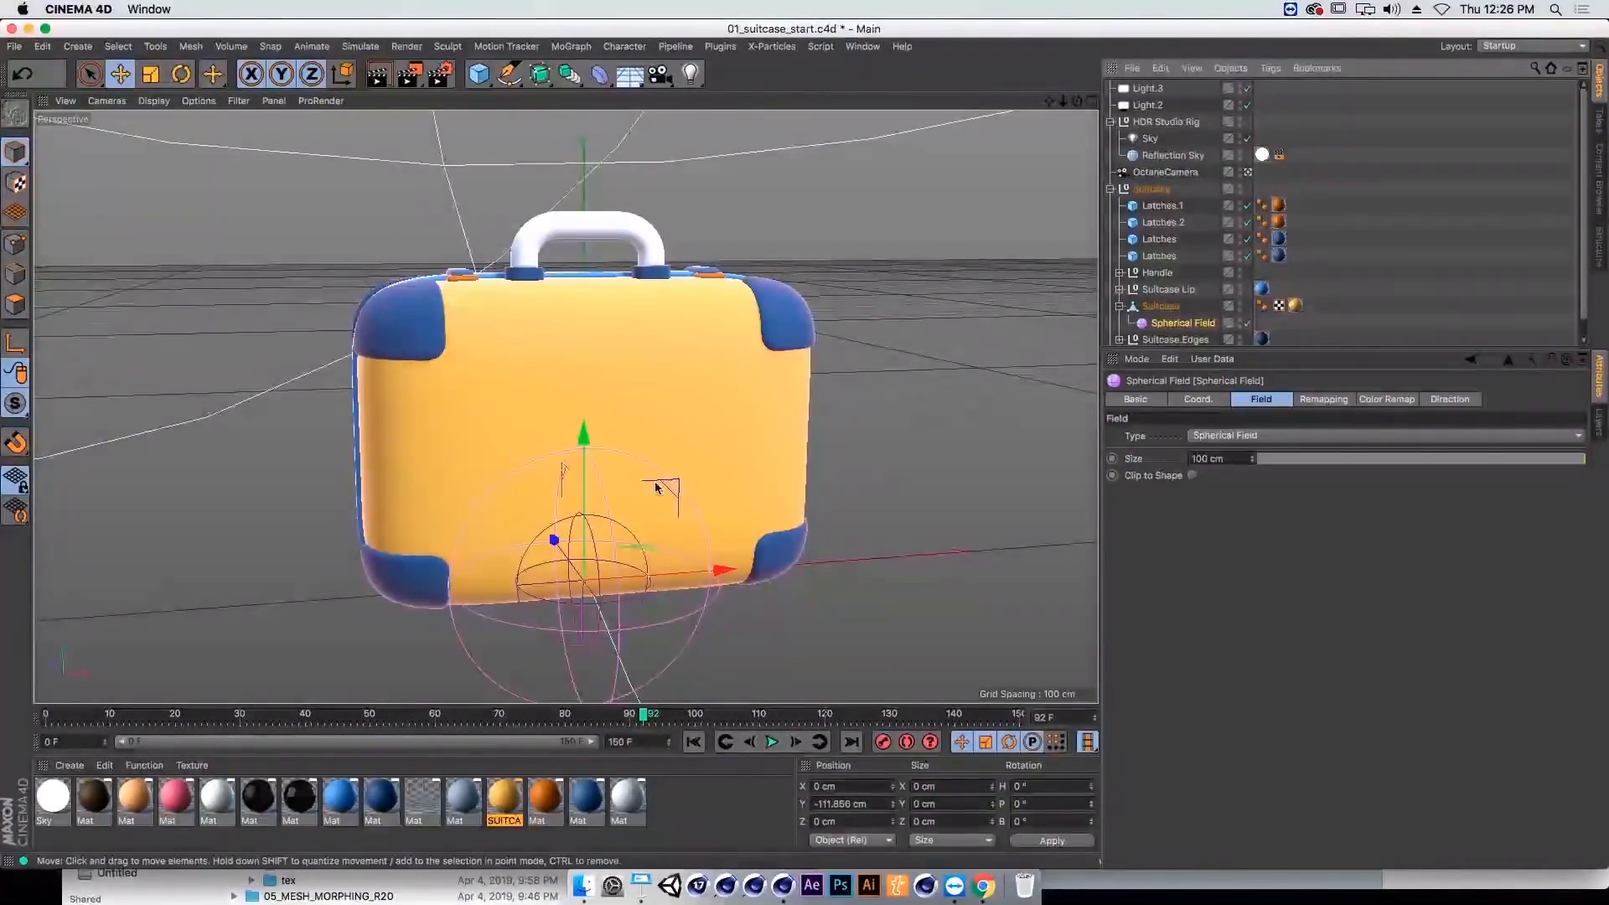
drag(680, 493, 807, 314)
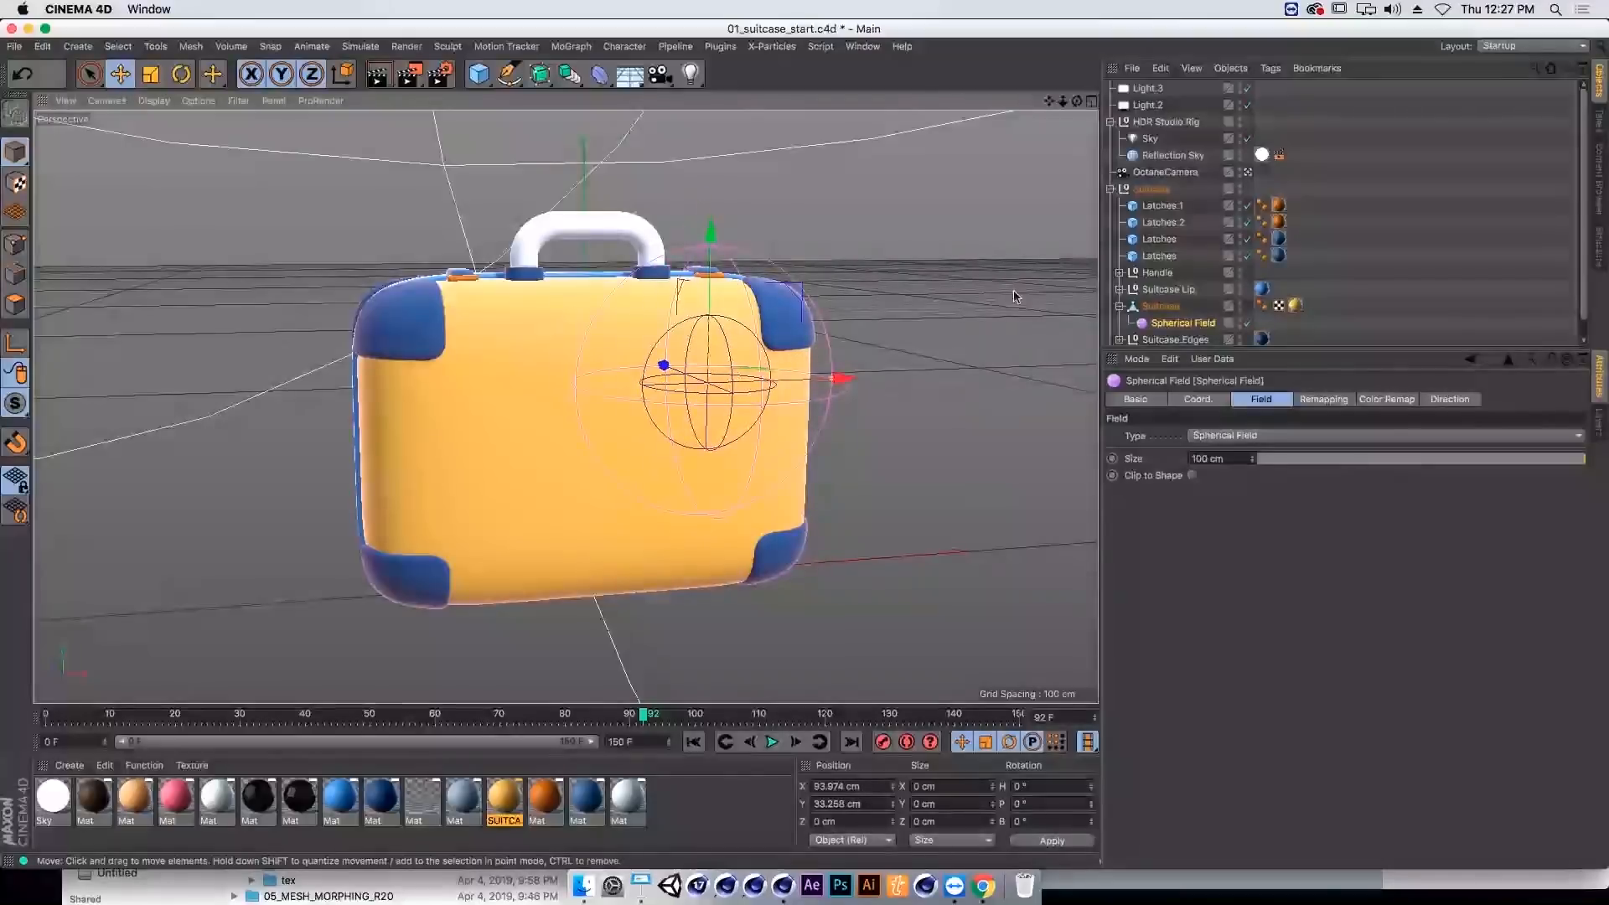
drag(1164, 325, 1161, 298)
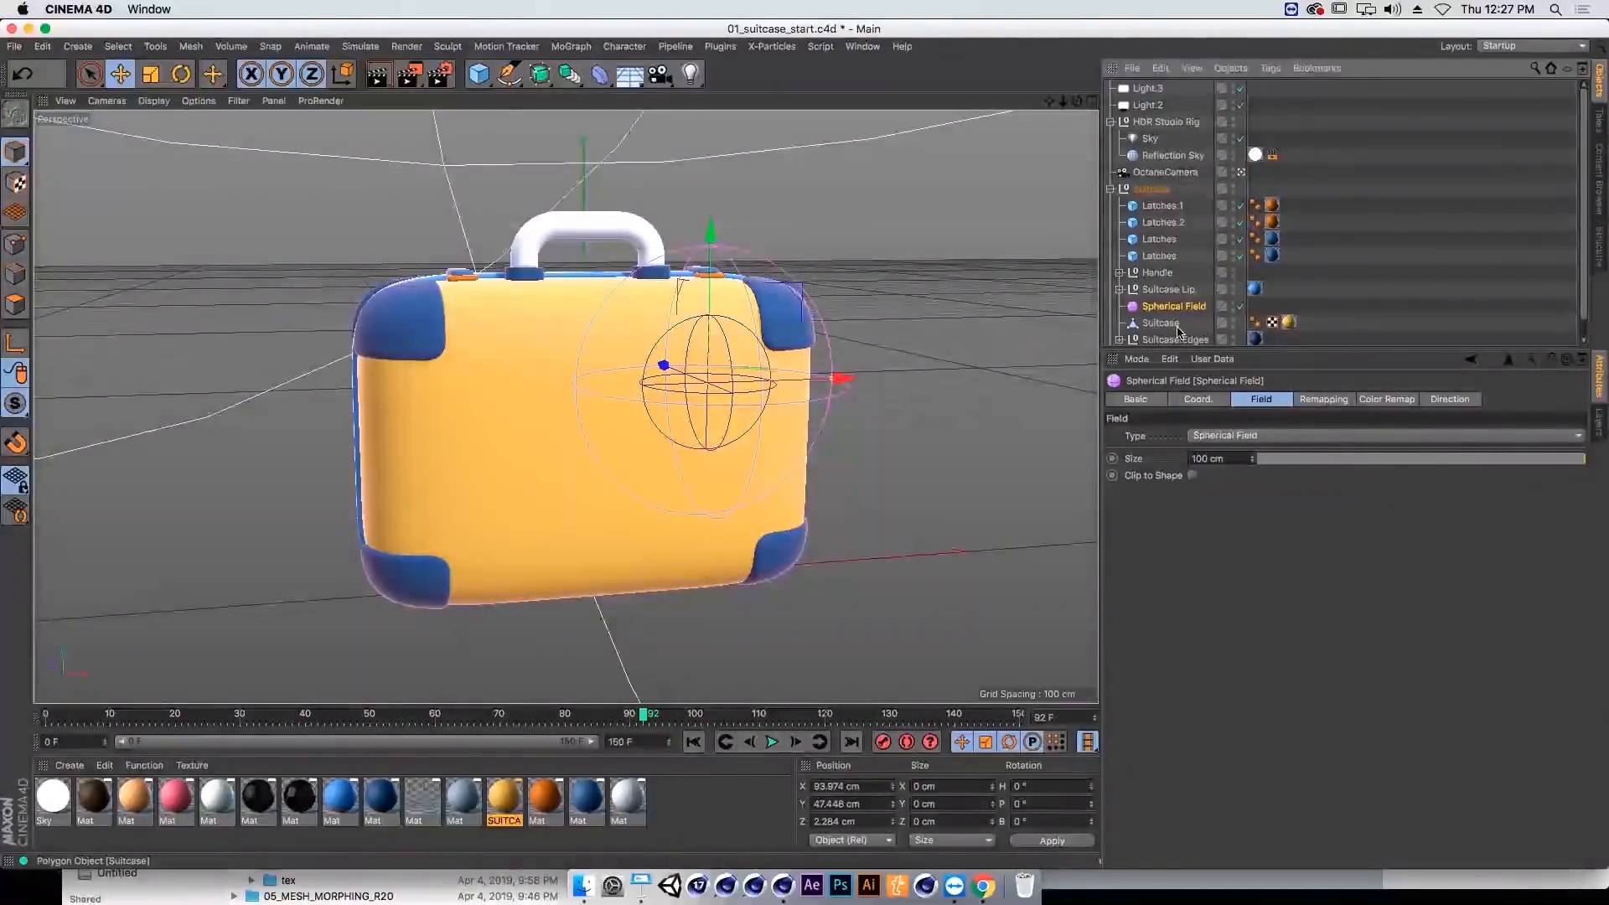
Step: Create a vertex map on the Suitcase object by painting a spot on its front face with the Paint Tool
click(1288, 322)
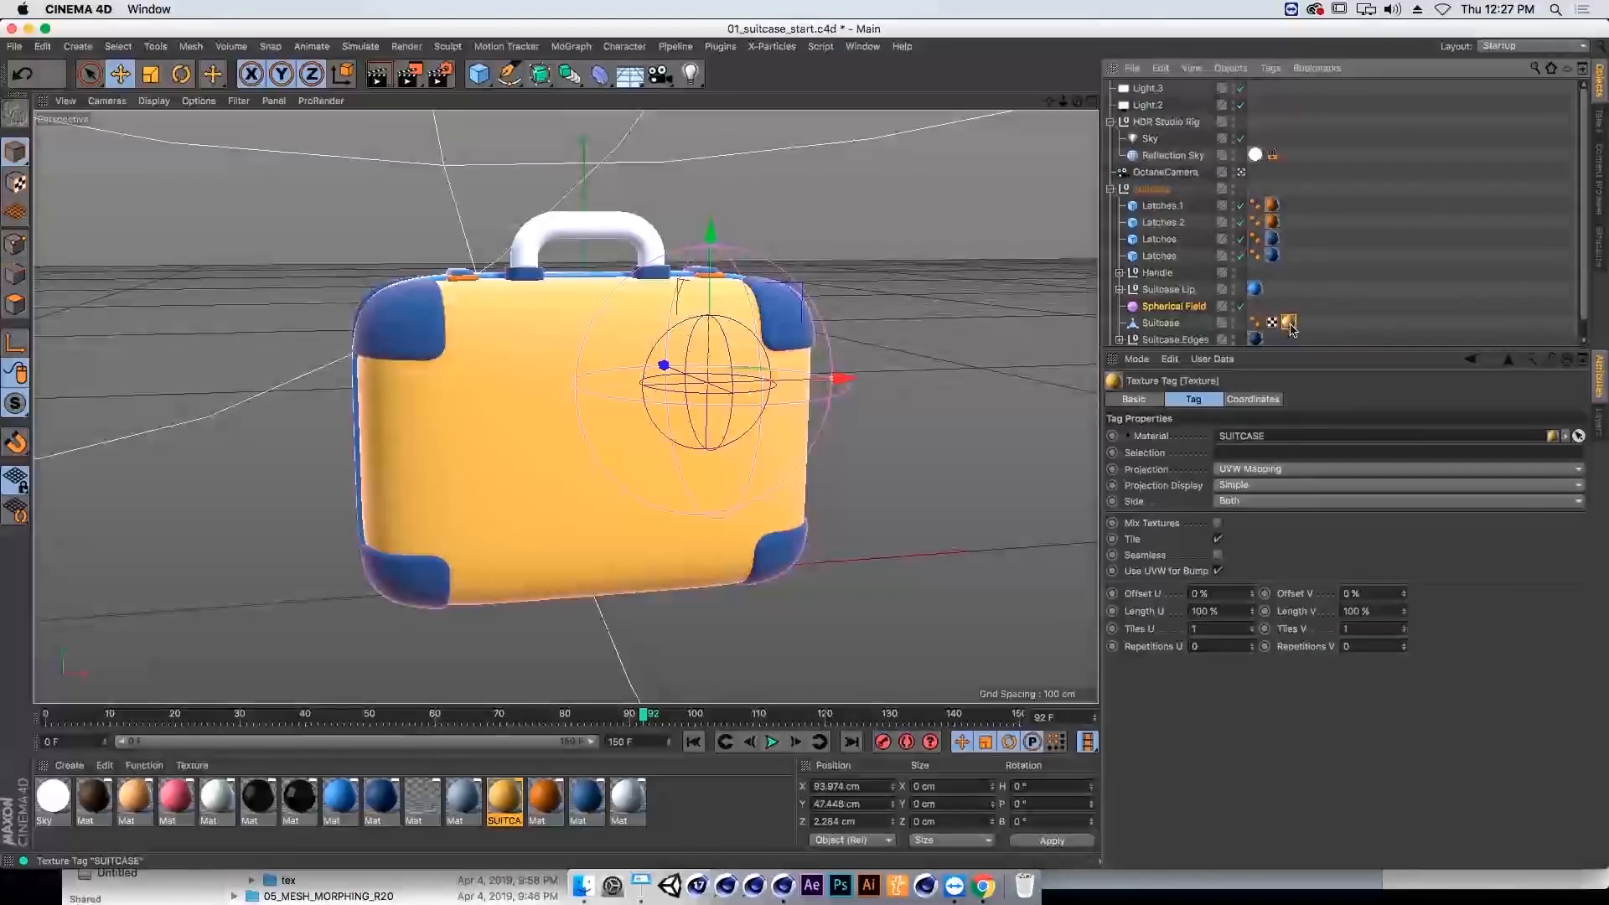
click(1169, 321)
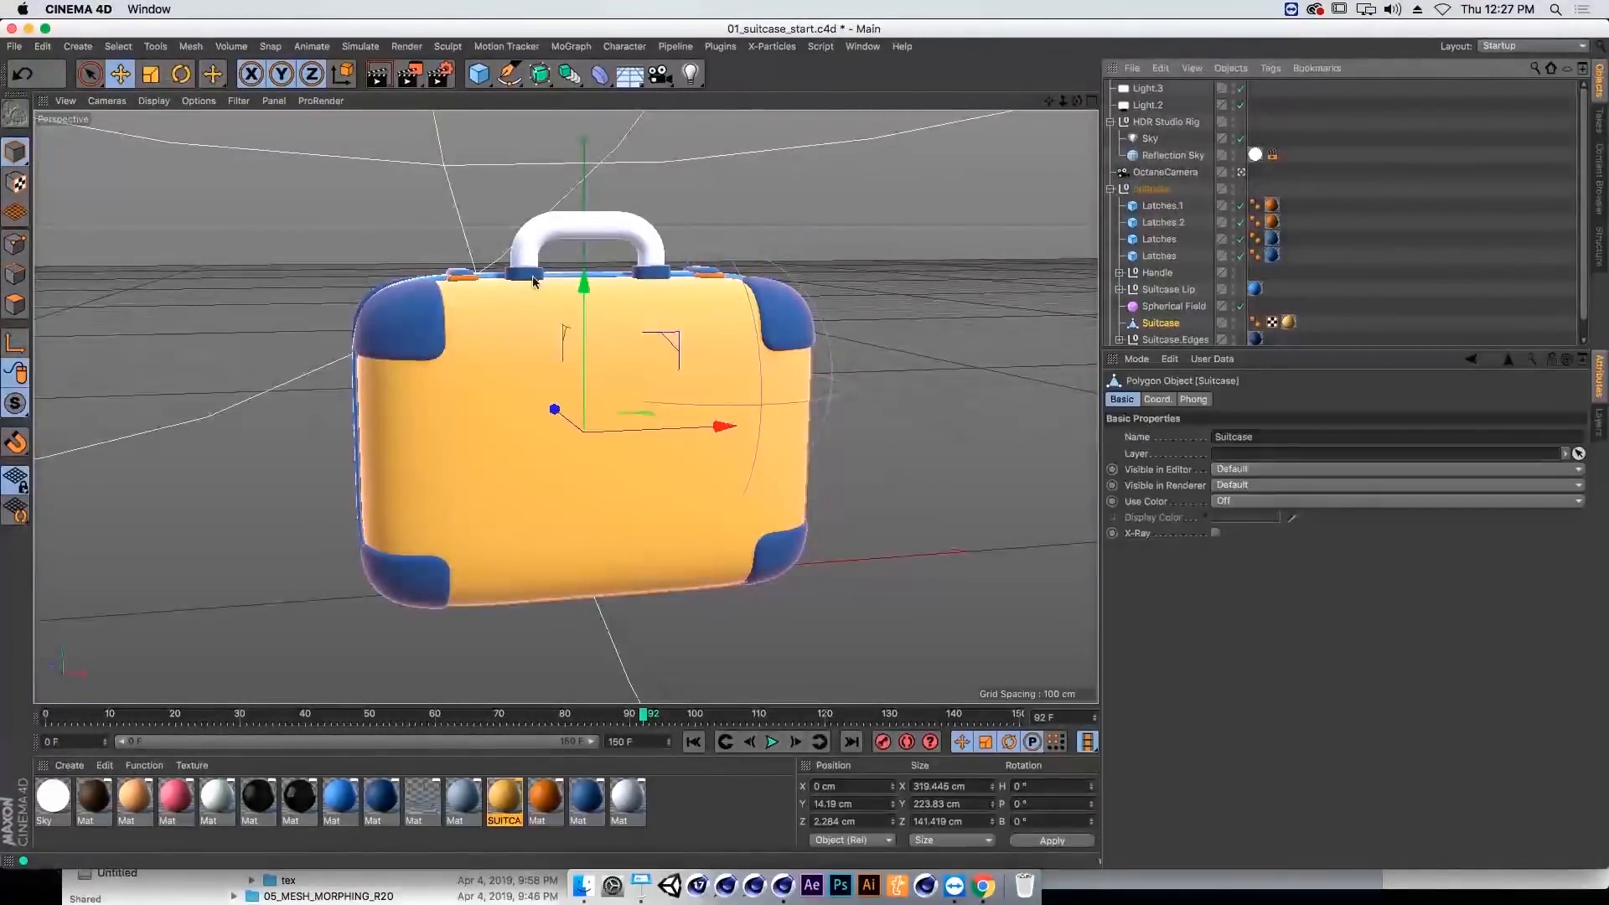
click(620, 47)
mouse_move(687, 50)
mouse_move(624, 47)
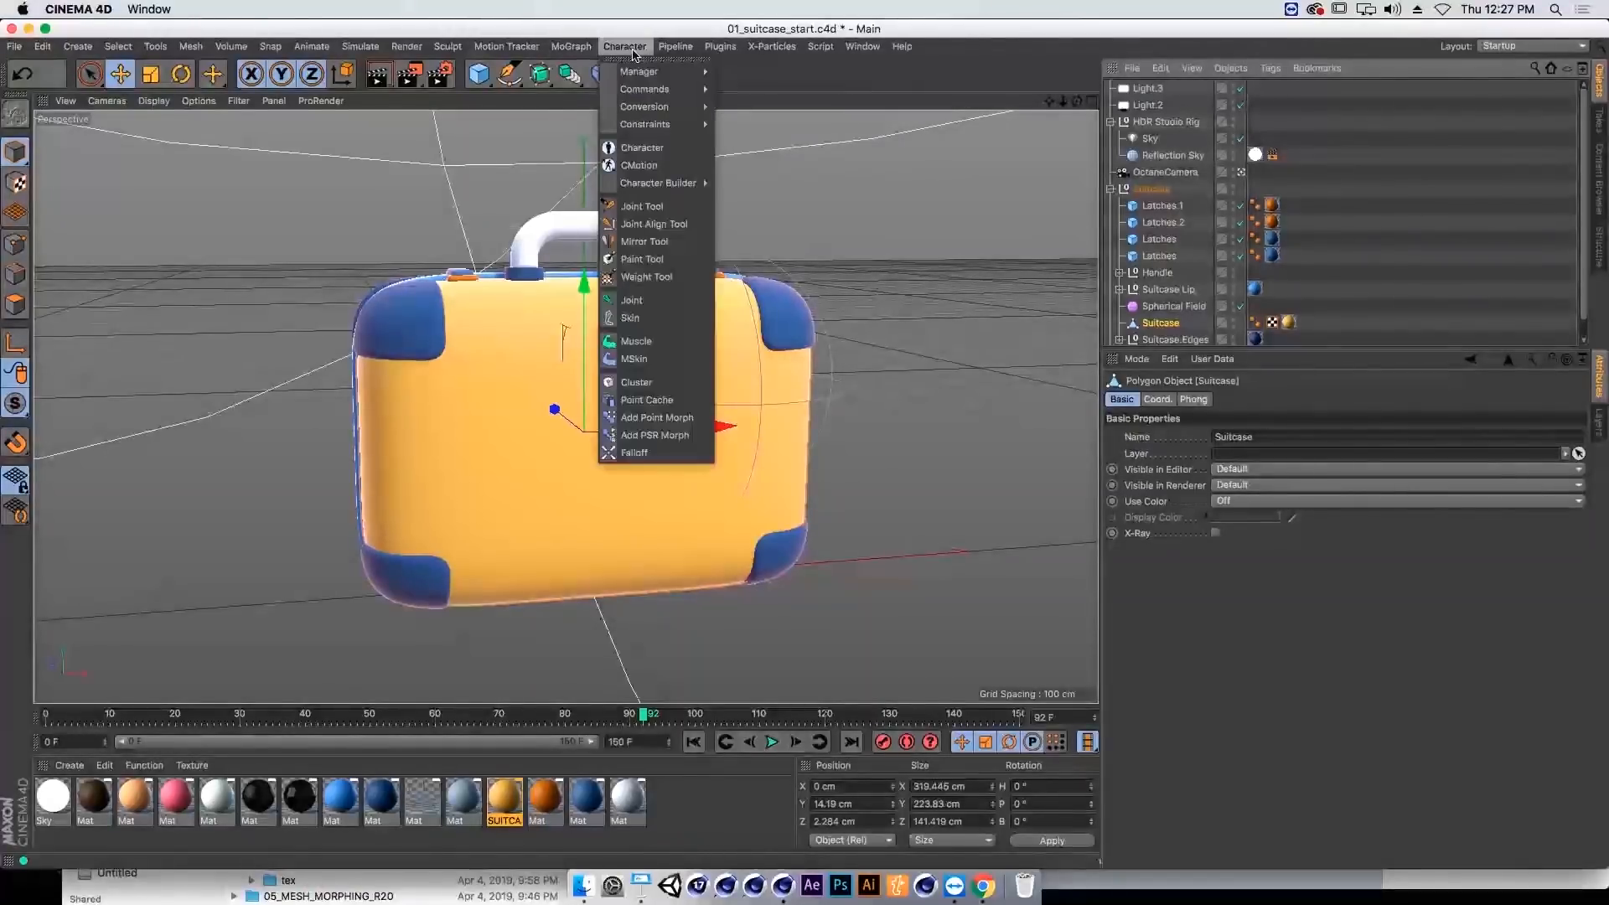
click(662, 244)
click(635, 398)
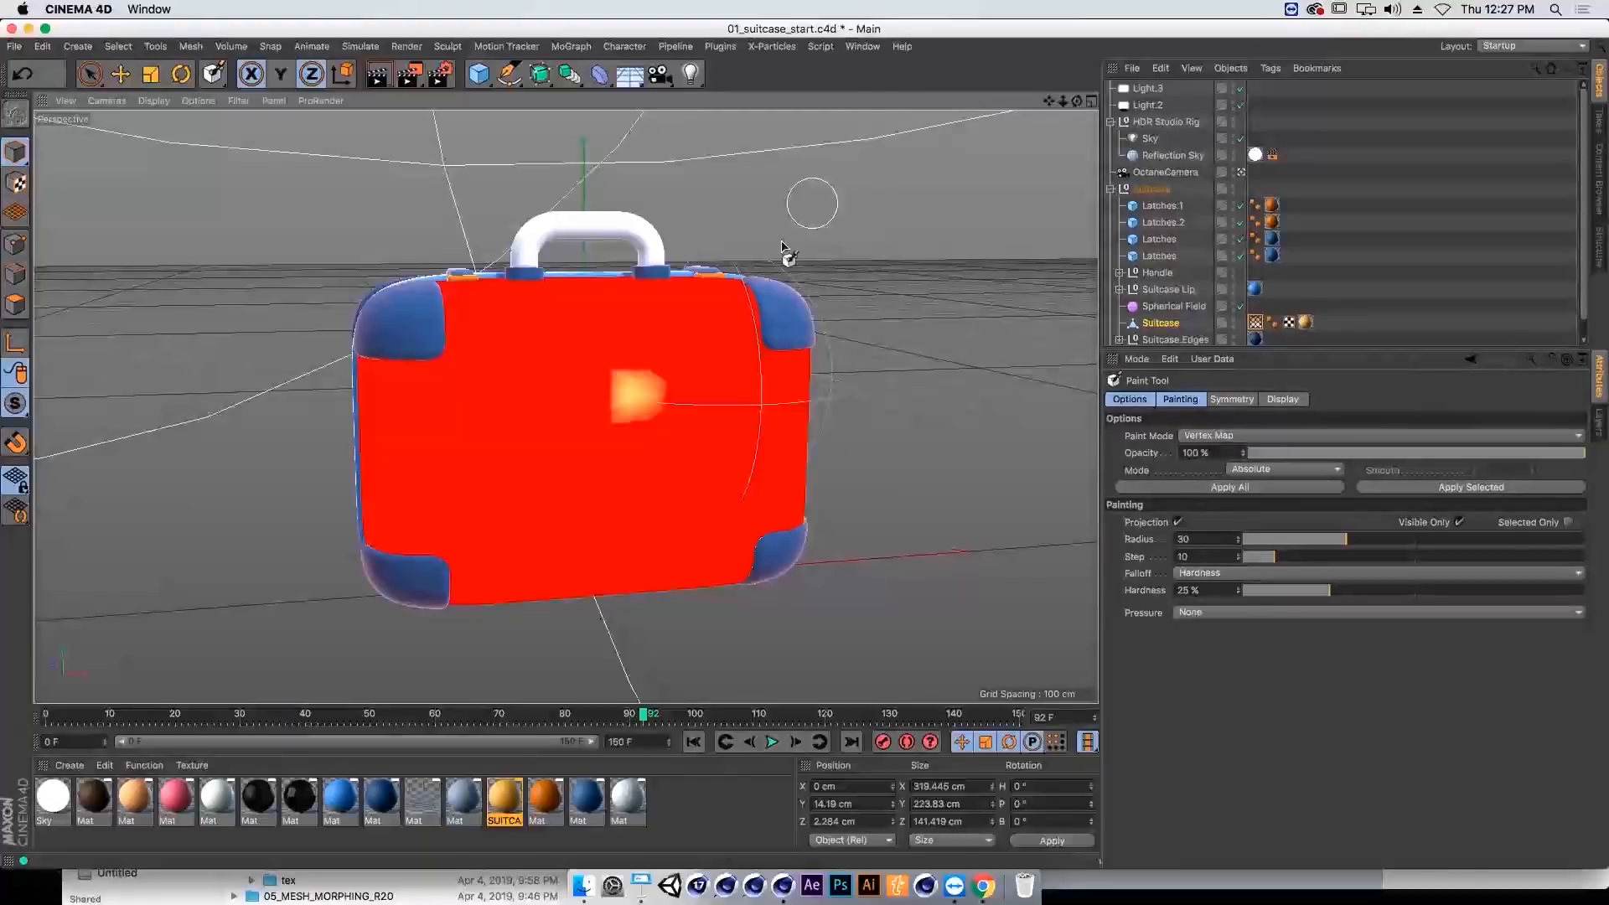
Step: Display the model shaded with its mesh lines to inspect the painted points, and unlock the Y axis
click(151, 100)
click(201, 137)
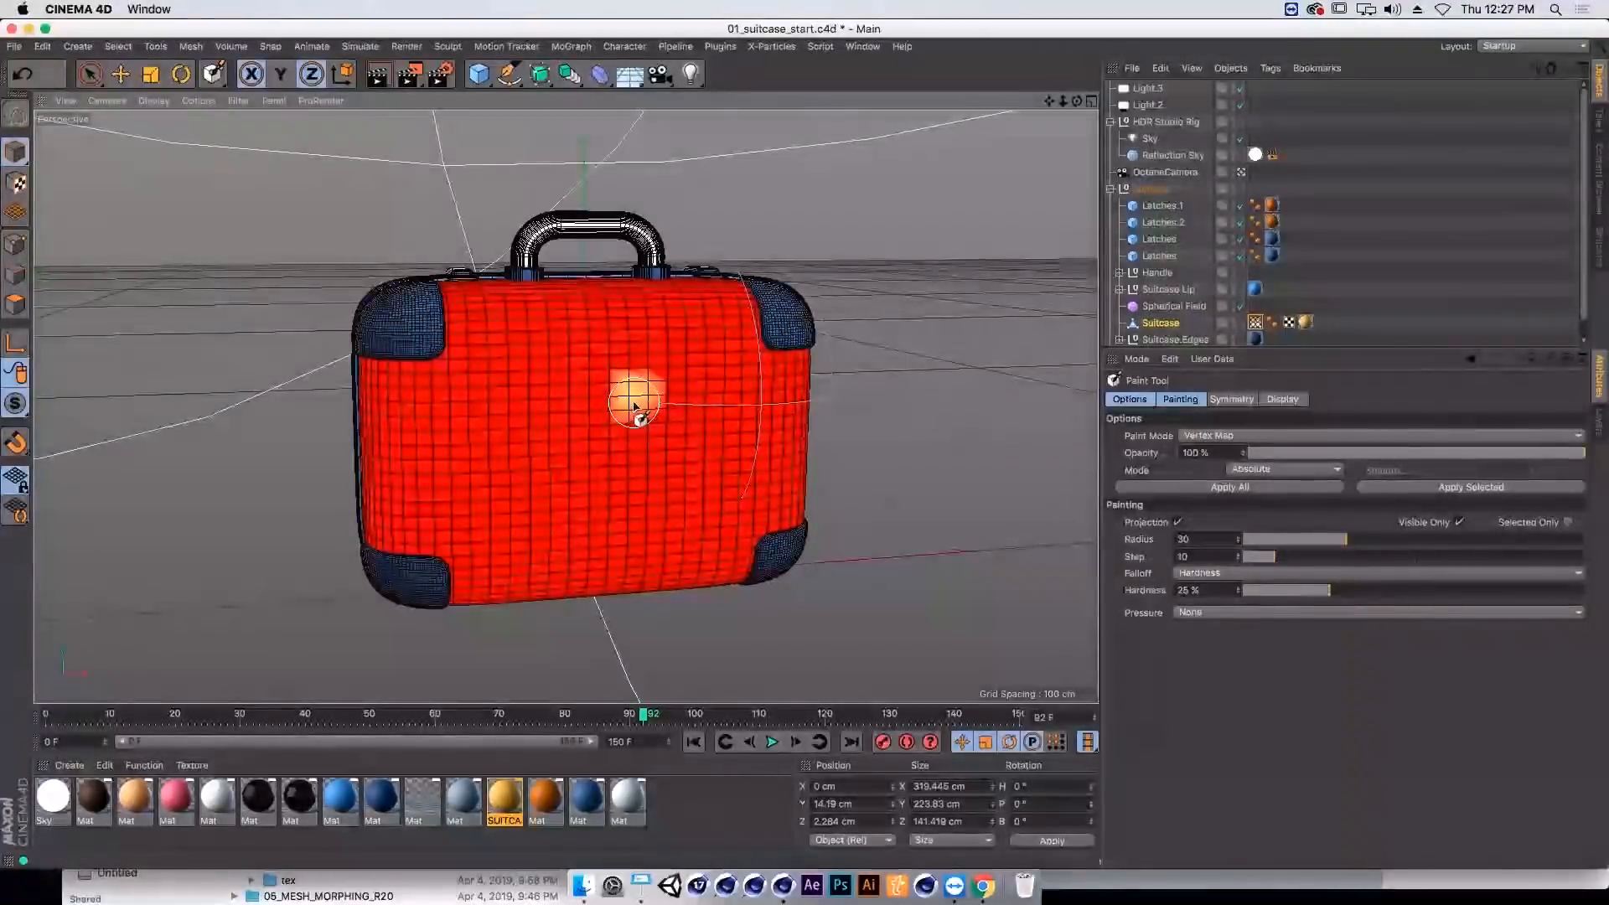
scroll(641, 402, up, 6)
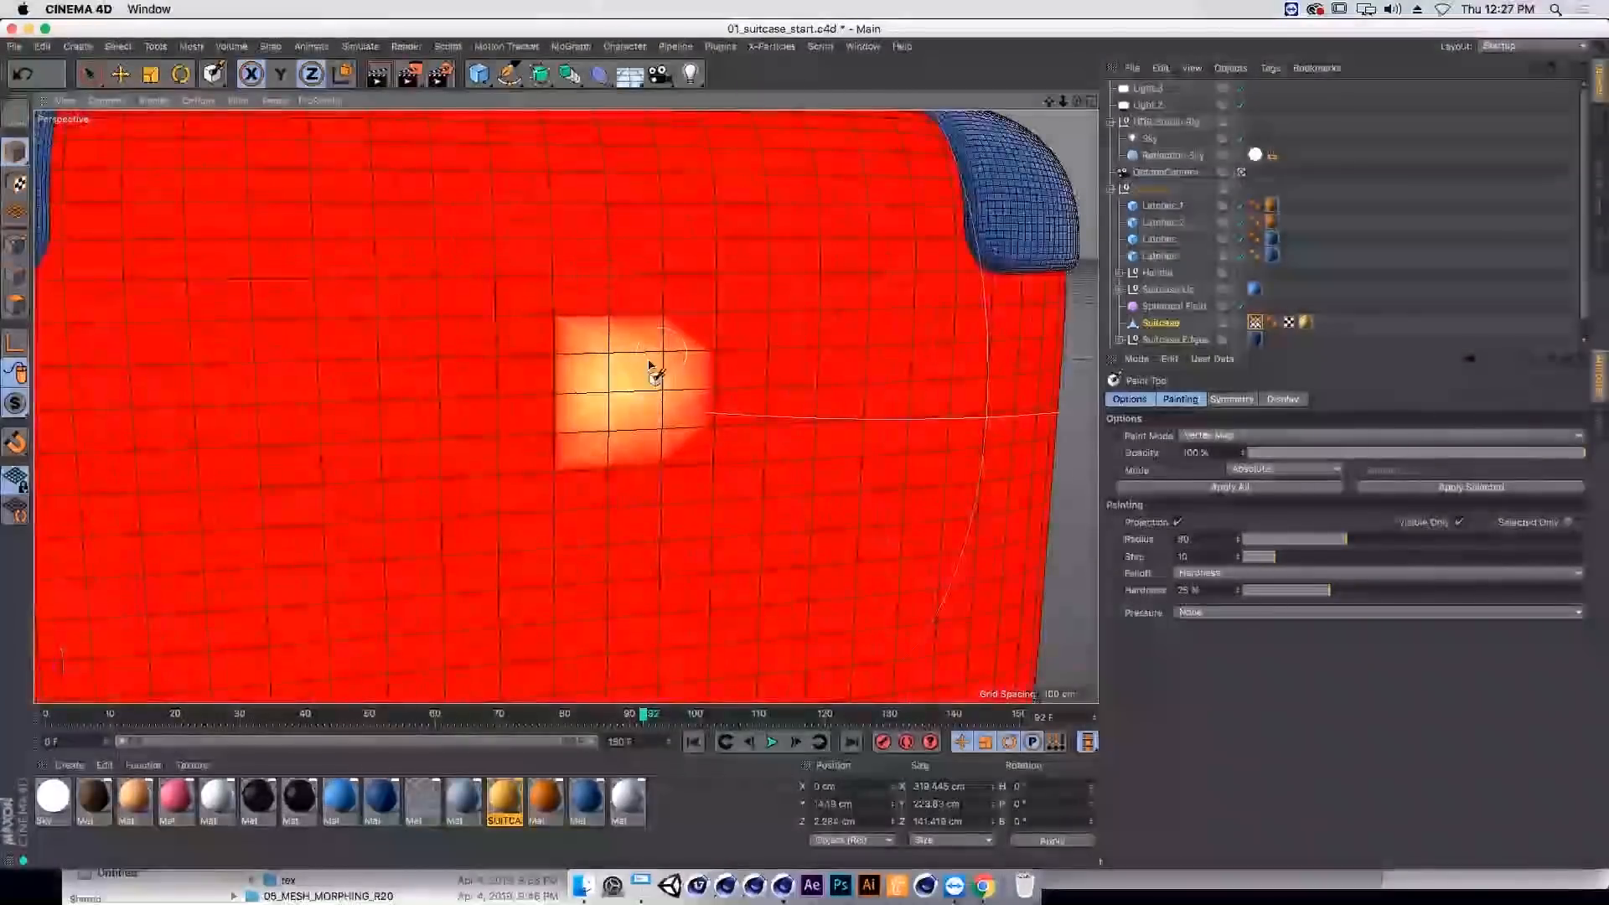
scroll(668, 382, down, 8)
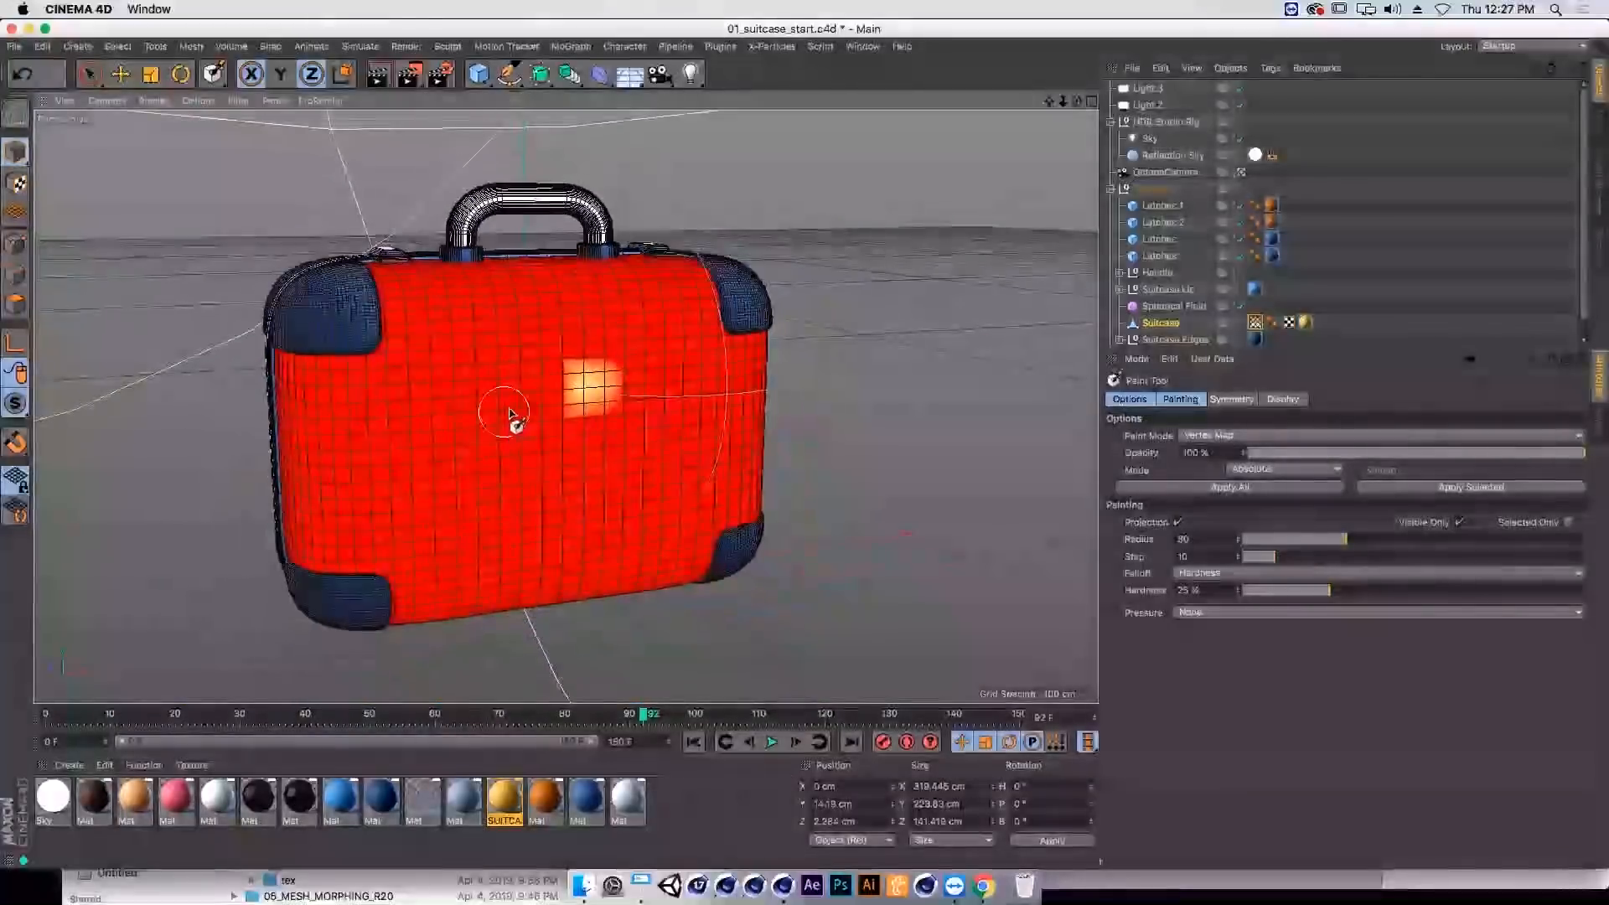
alt+right_drag(575, 376, 562, 386)
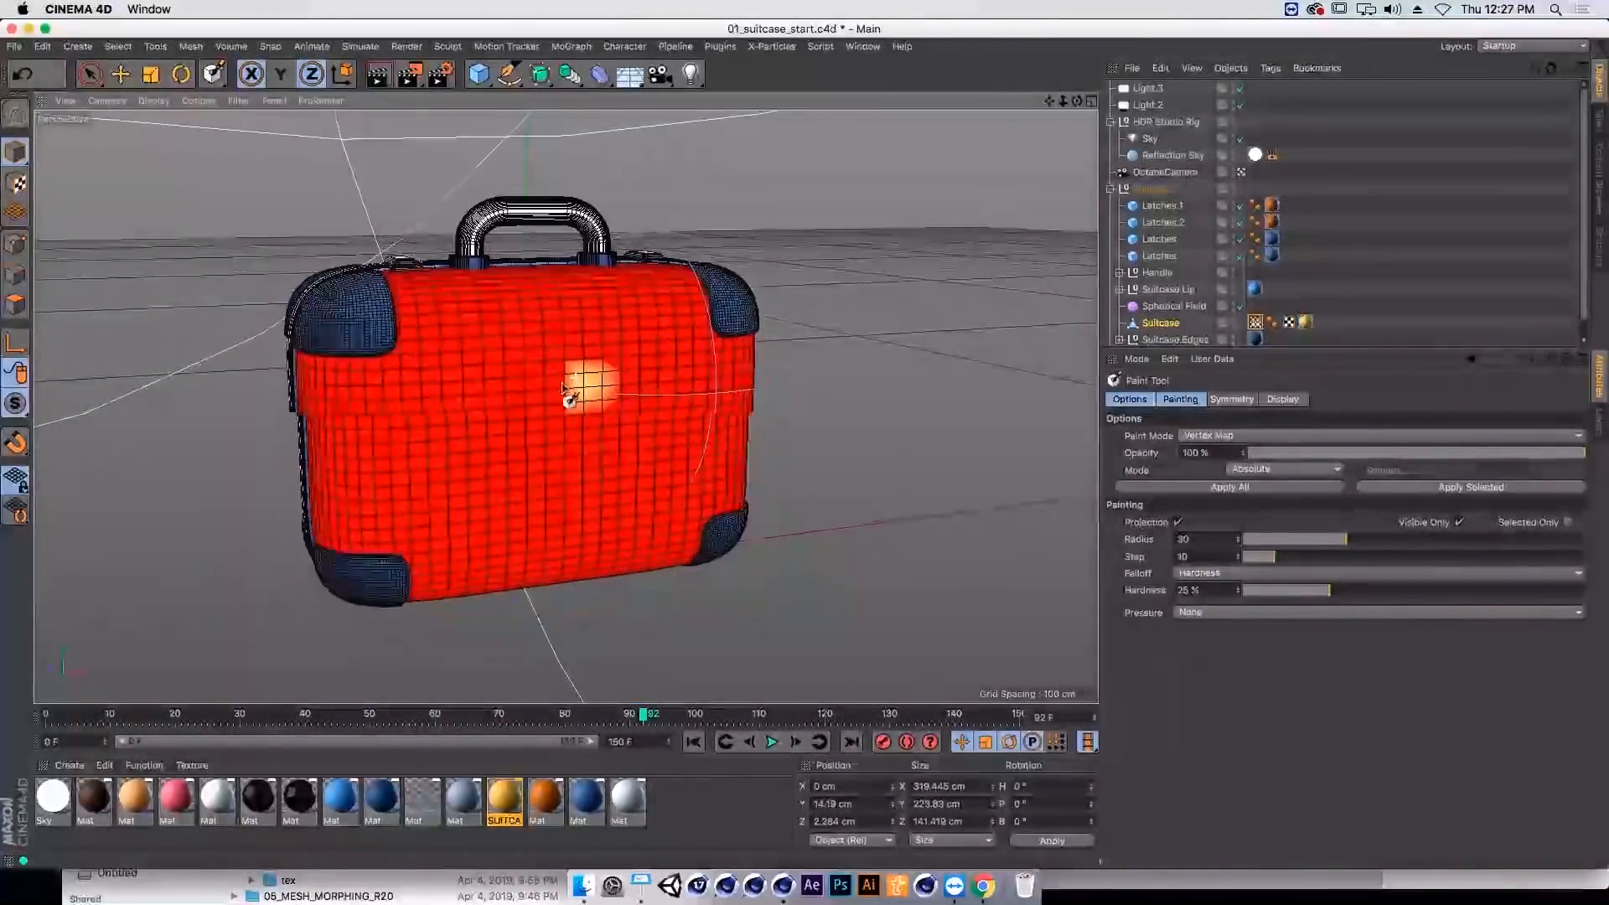
alt+drag(563, 385, 571, 388)
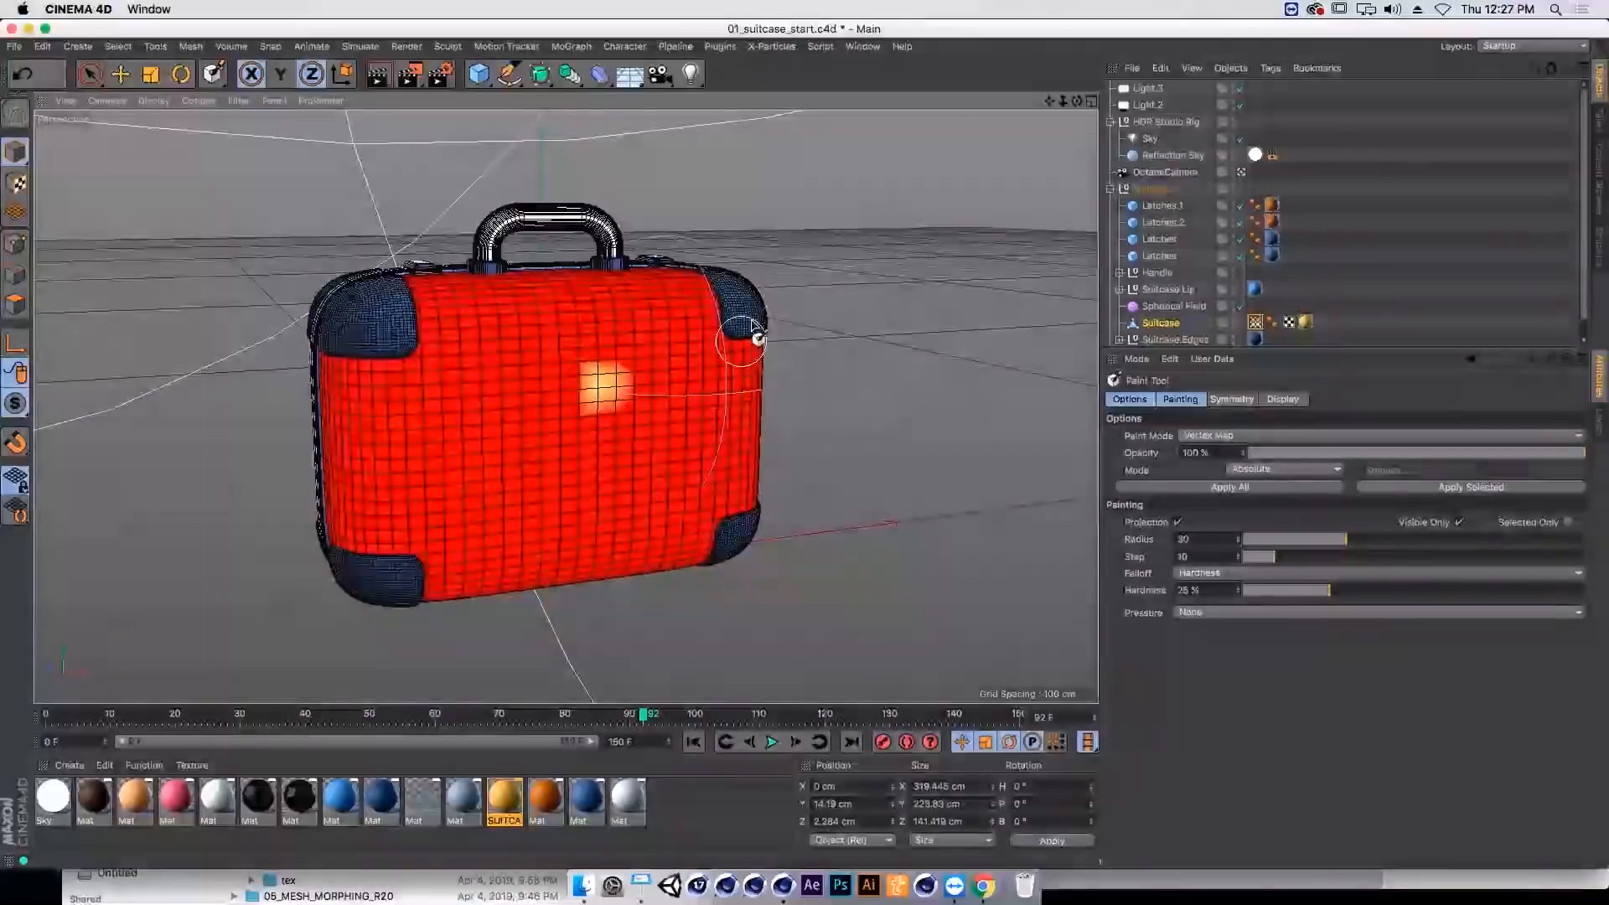
click(285, 76)
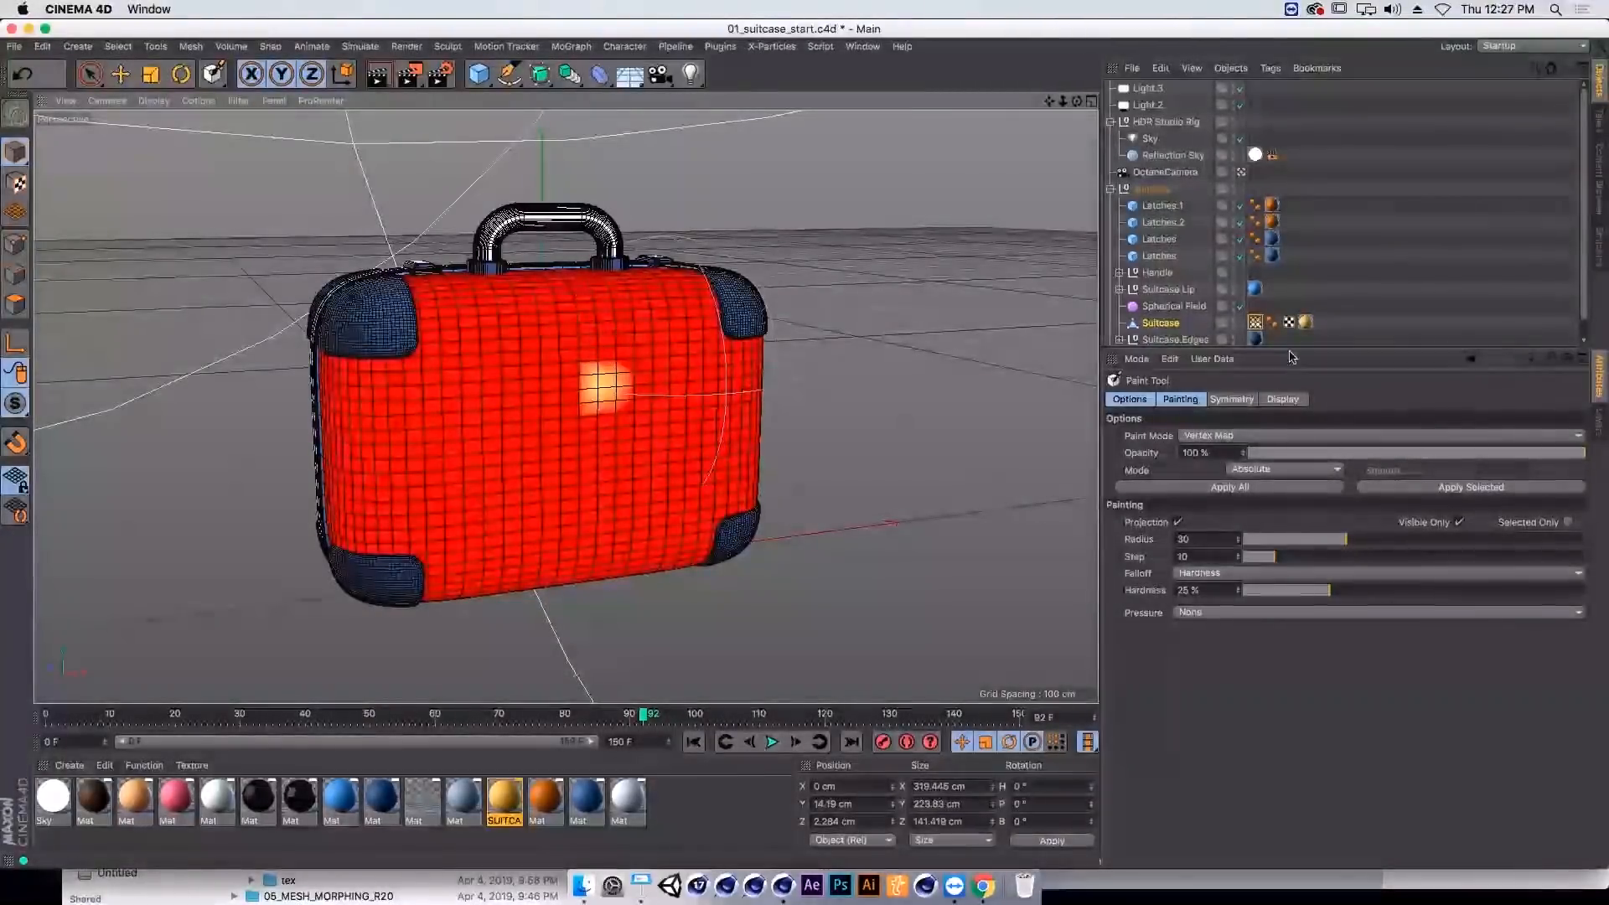
Step: Enable Use Fields on the suitcase's vertex map, then clear and delete its Freeze layer
click(1255, 322)
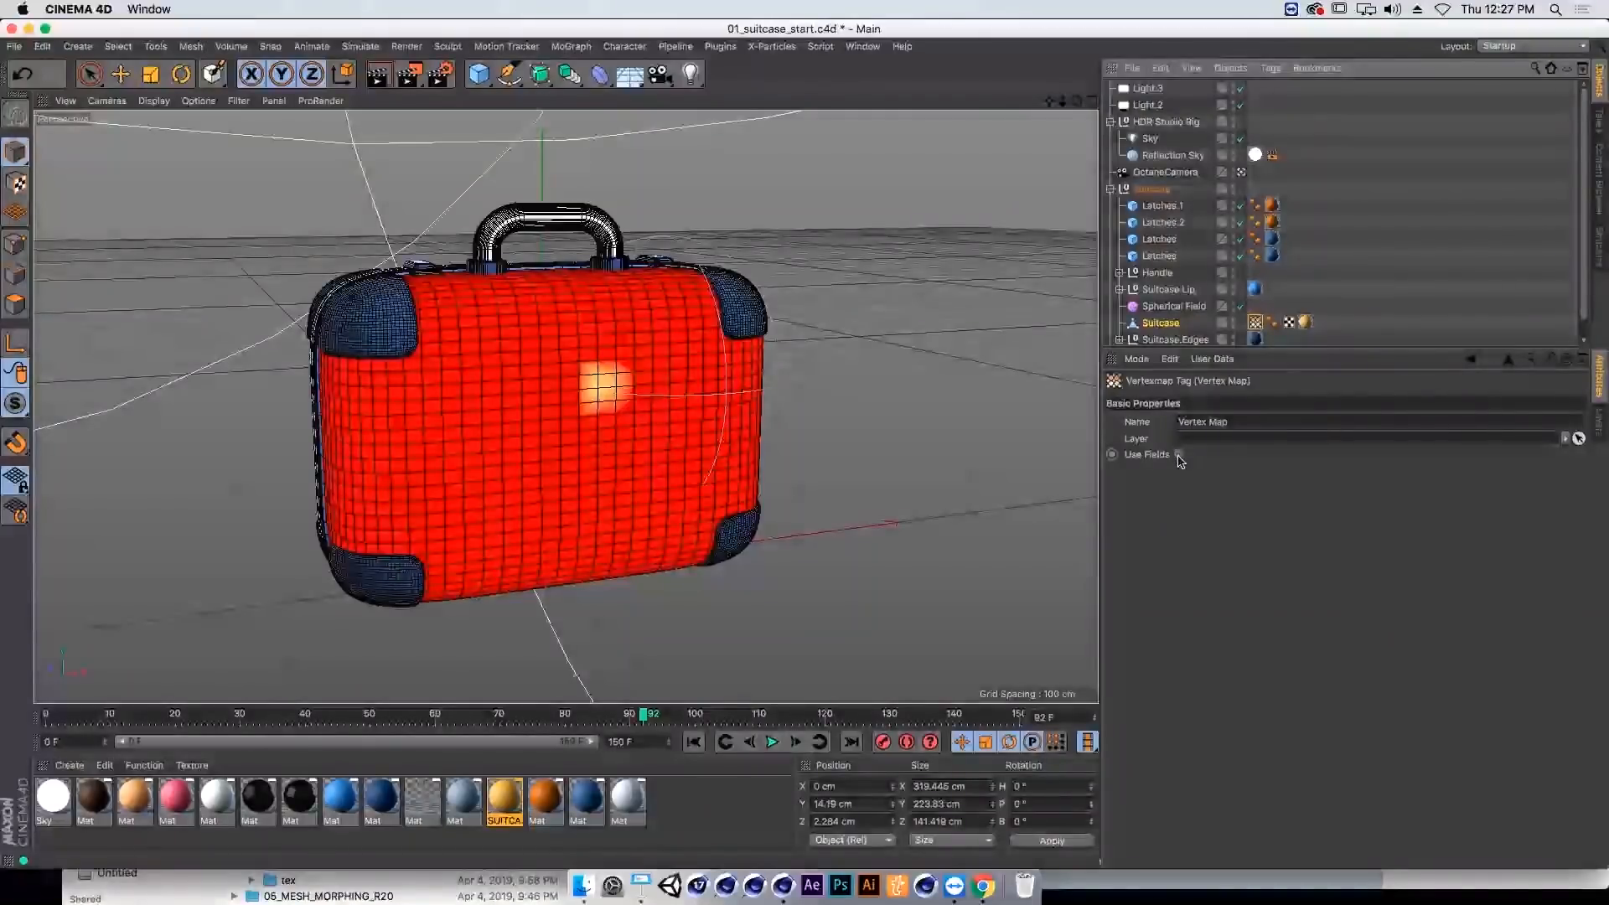
click(1179, 455)
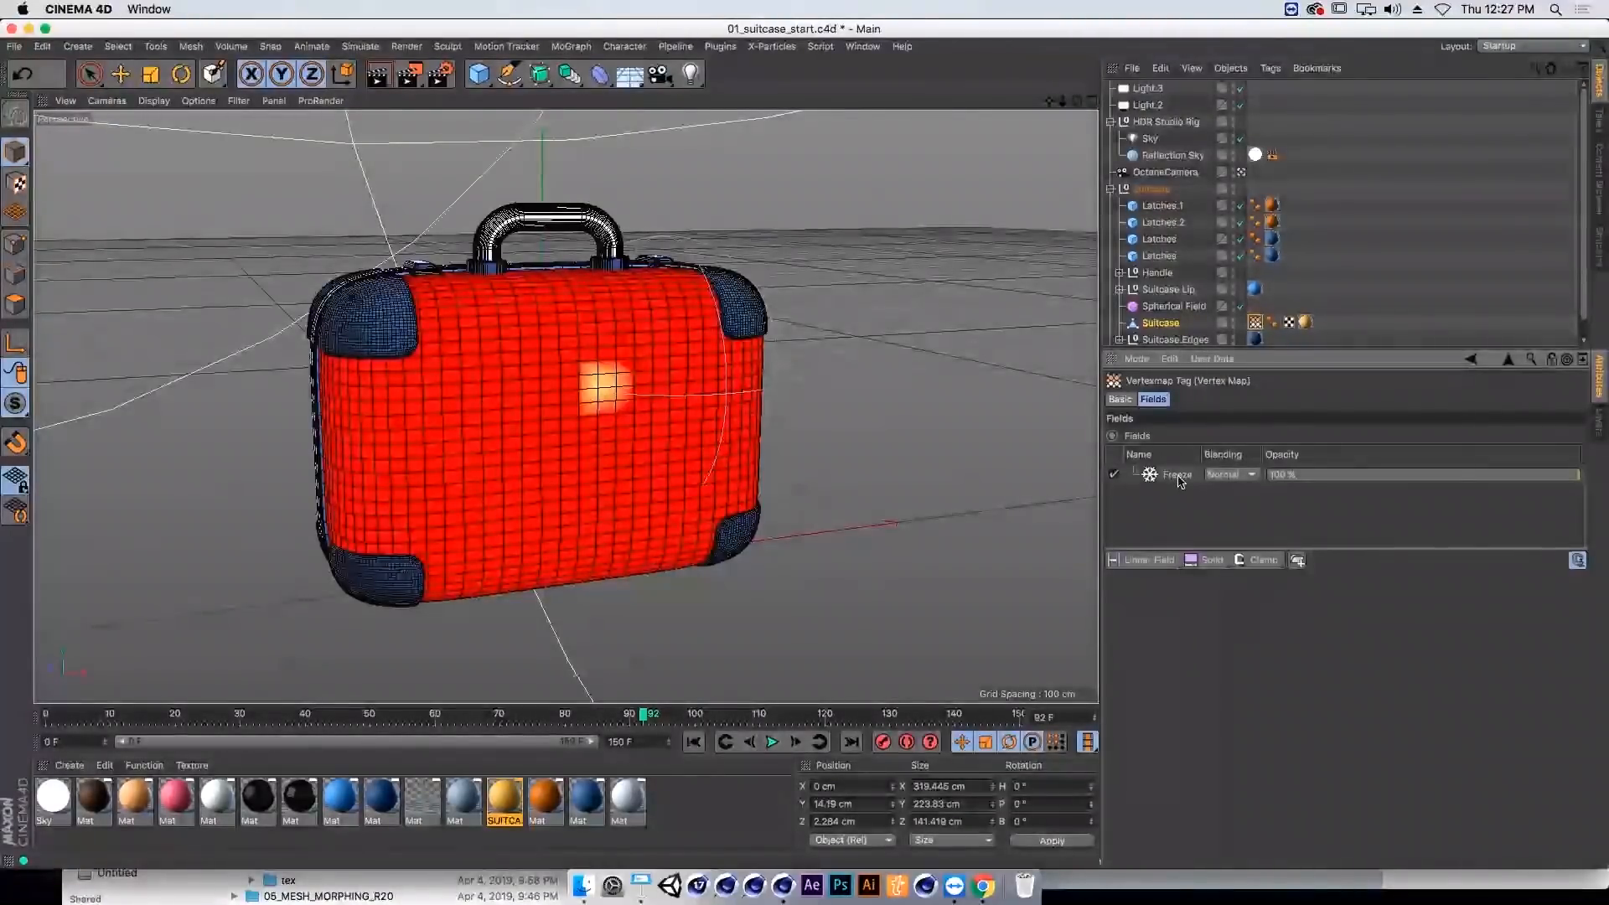
click(1177, 475)
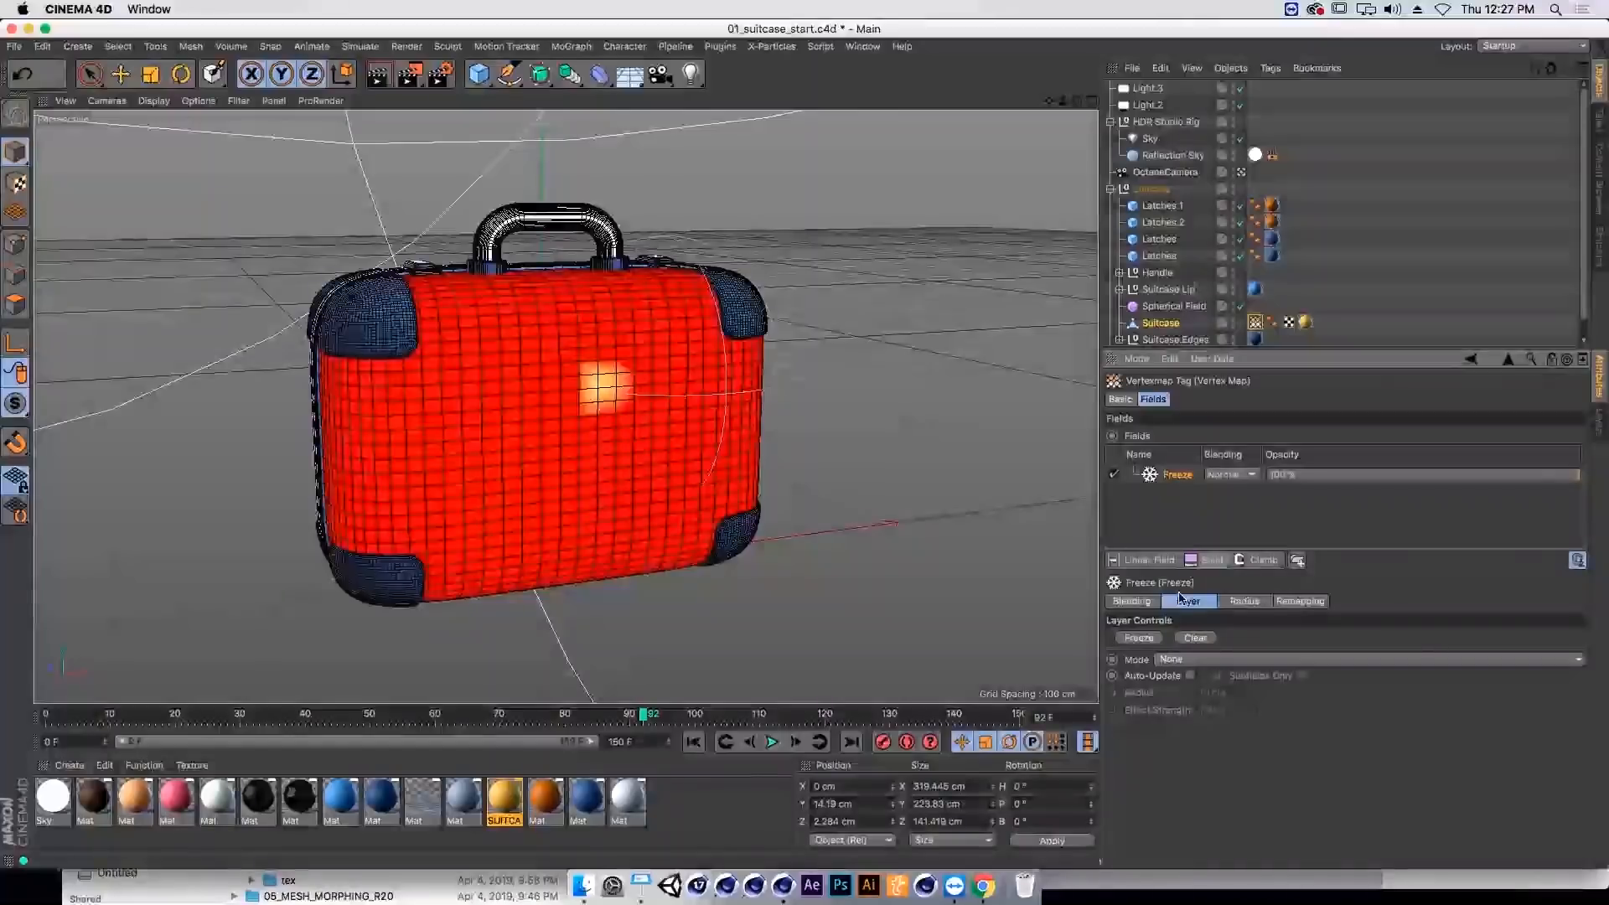
click(1194, 637)
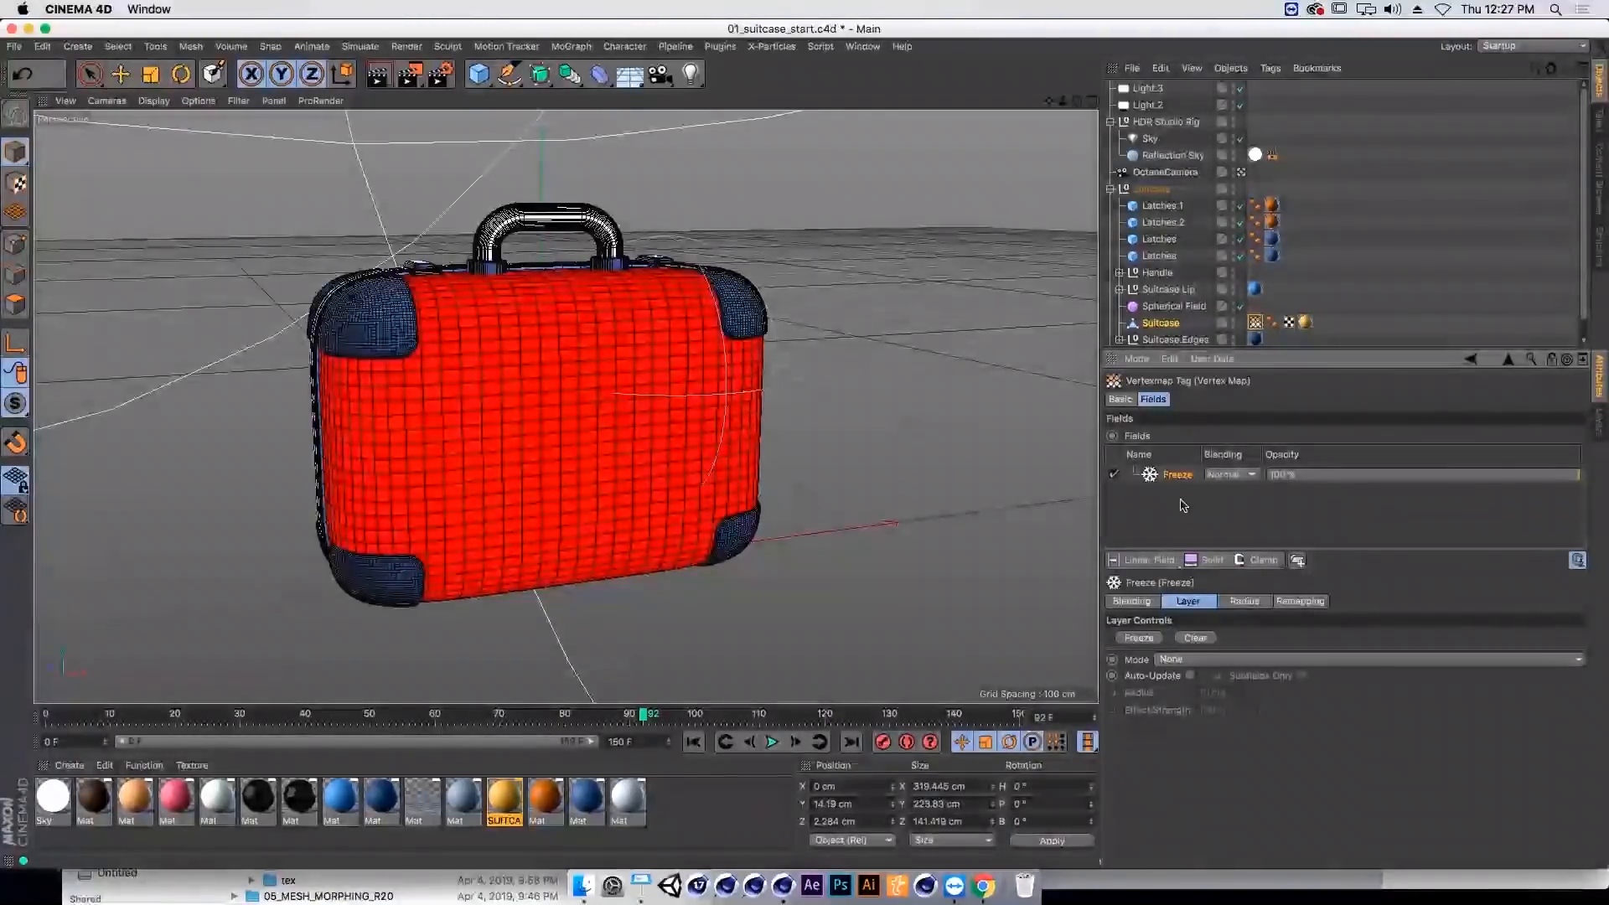
key(Delete)
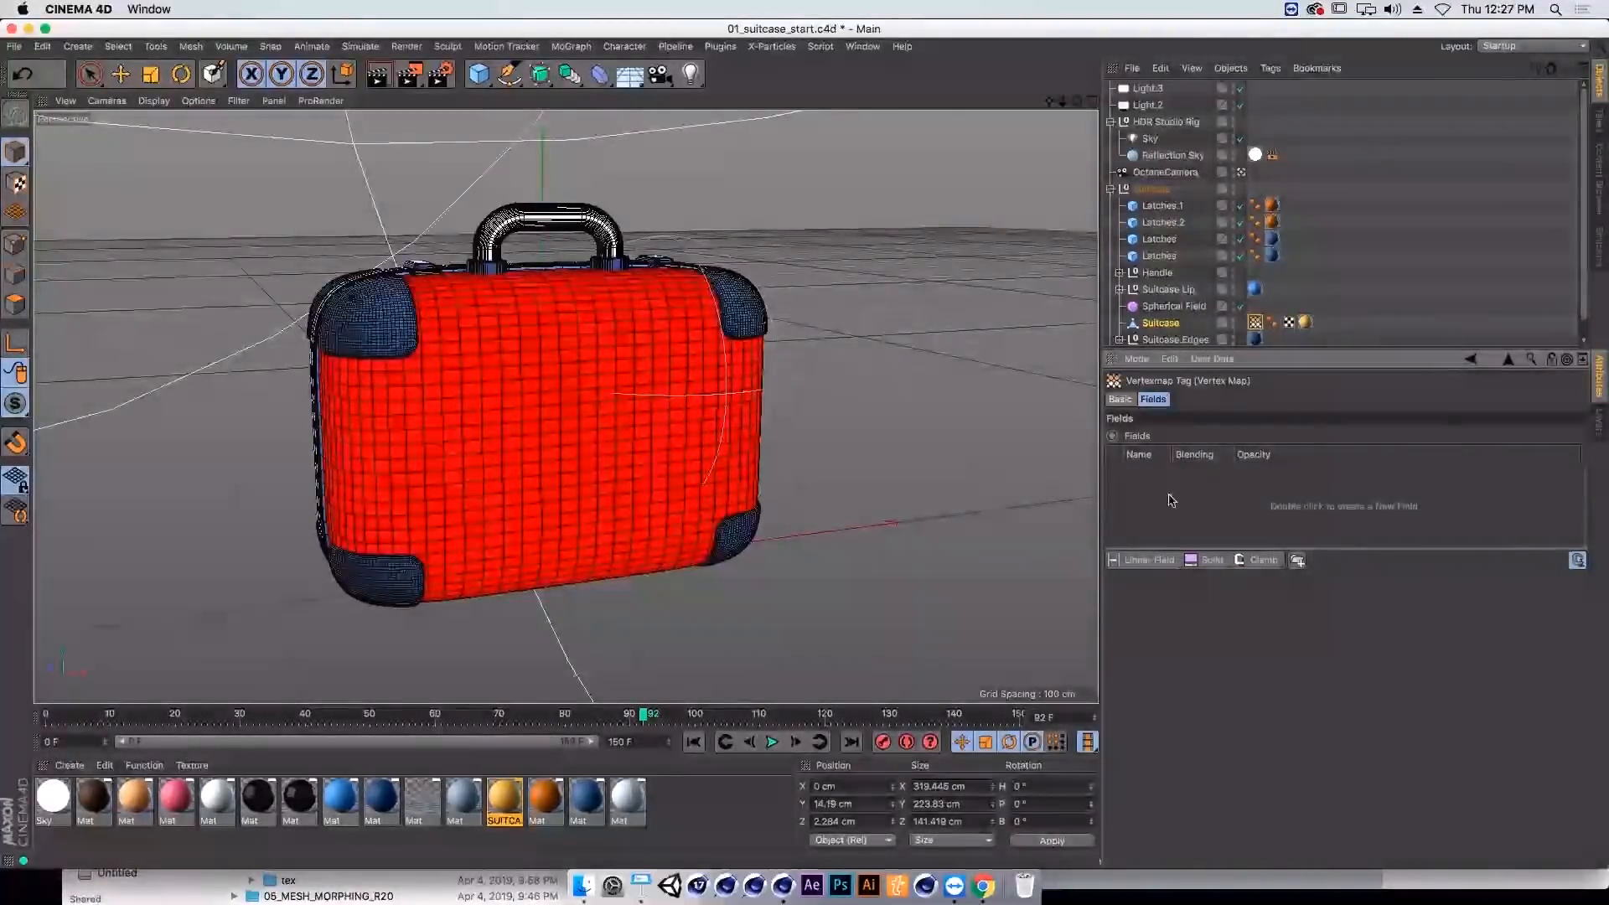
Step: Delete the existing Spherical Field listed directly above the Suitcase object
click(1159, 561)
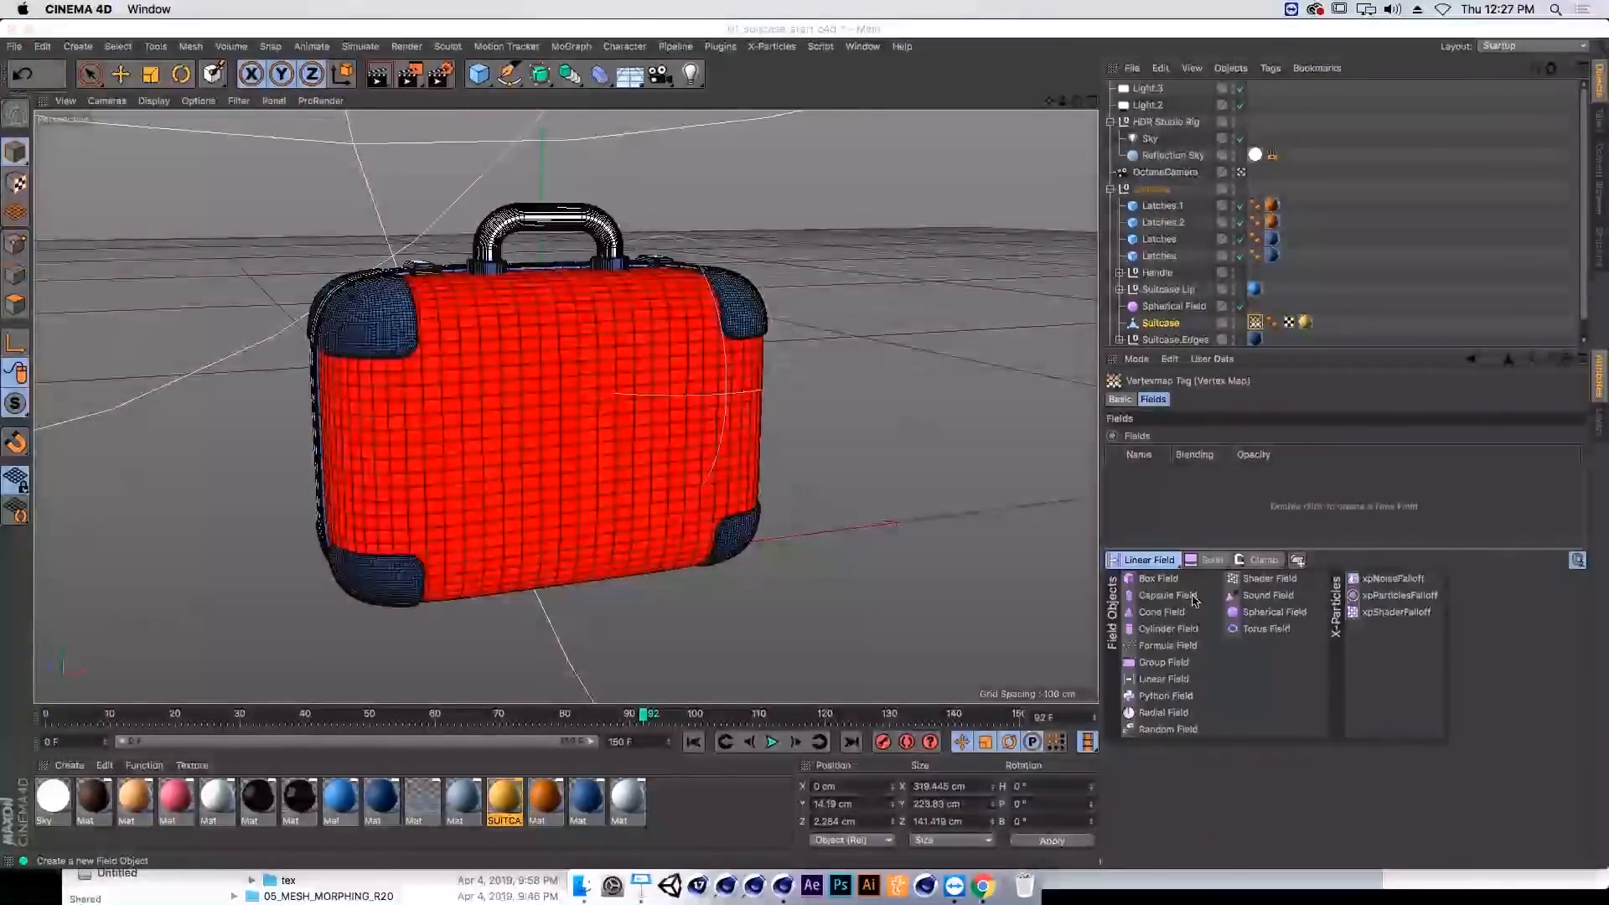
click(1172, 308)
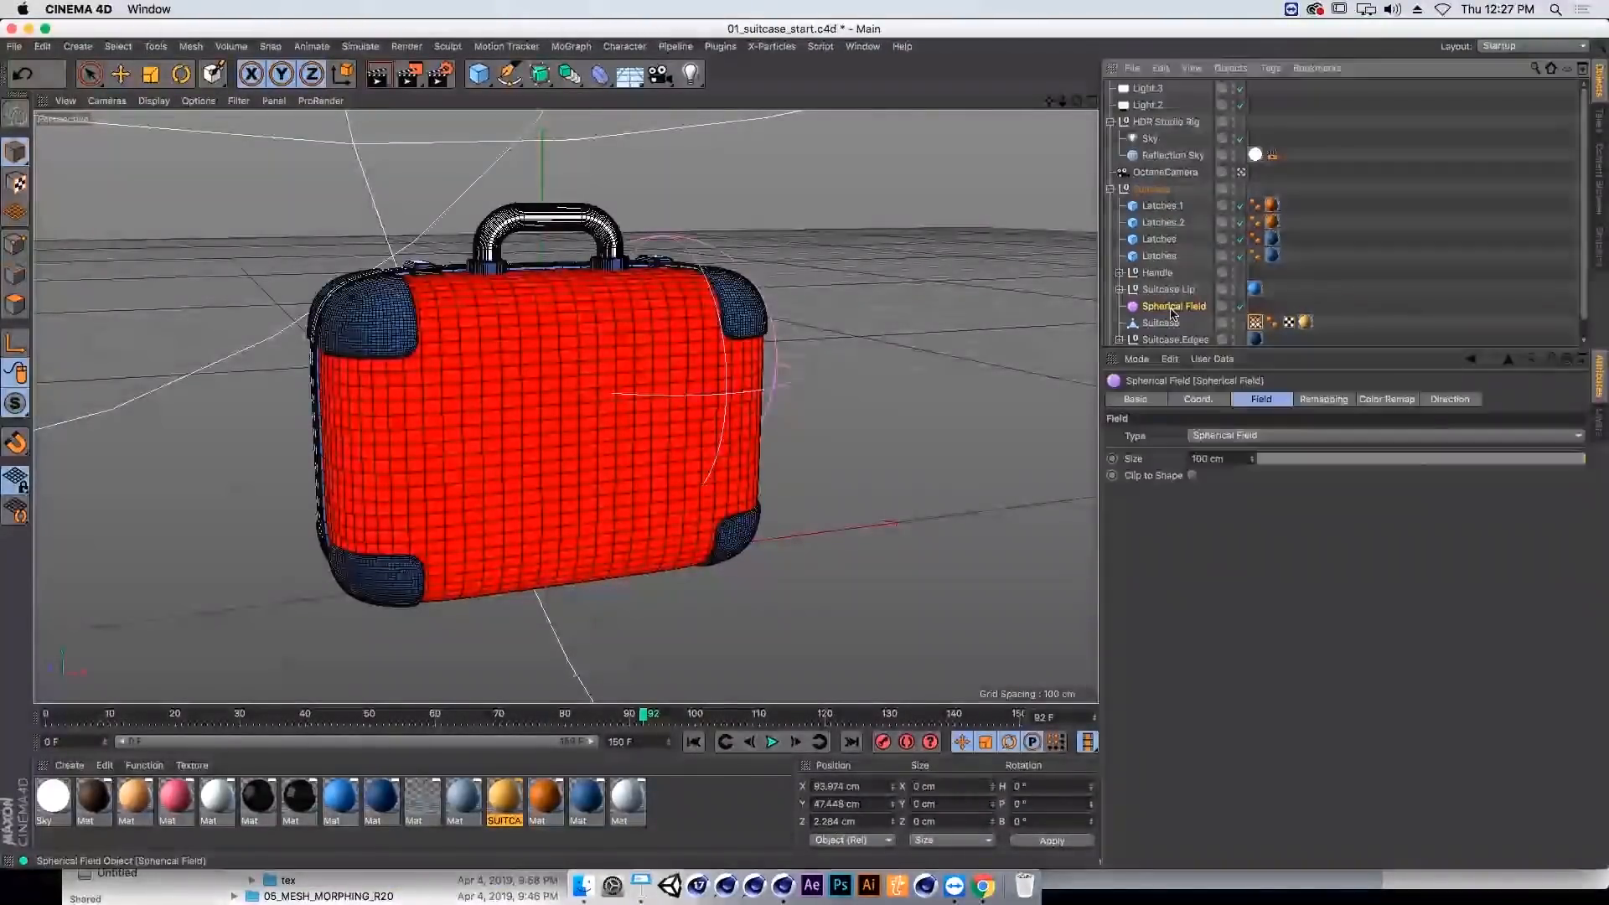
key(Delete)
Step: Add a Spherical Field to the suitcase's vertex map and move it up the front face to about X 20 cm, Y 122 cm
click(1171, 307)
click(1255, 305)
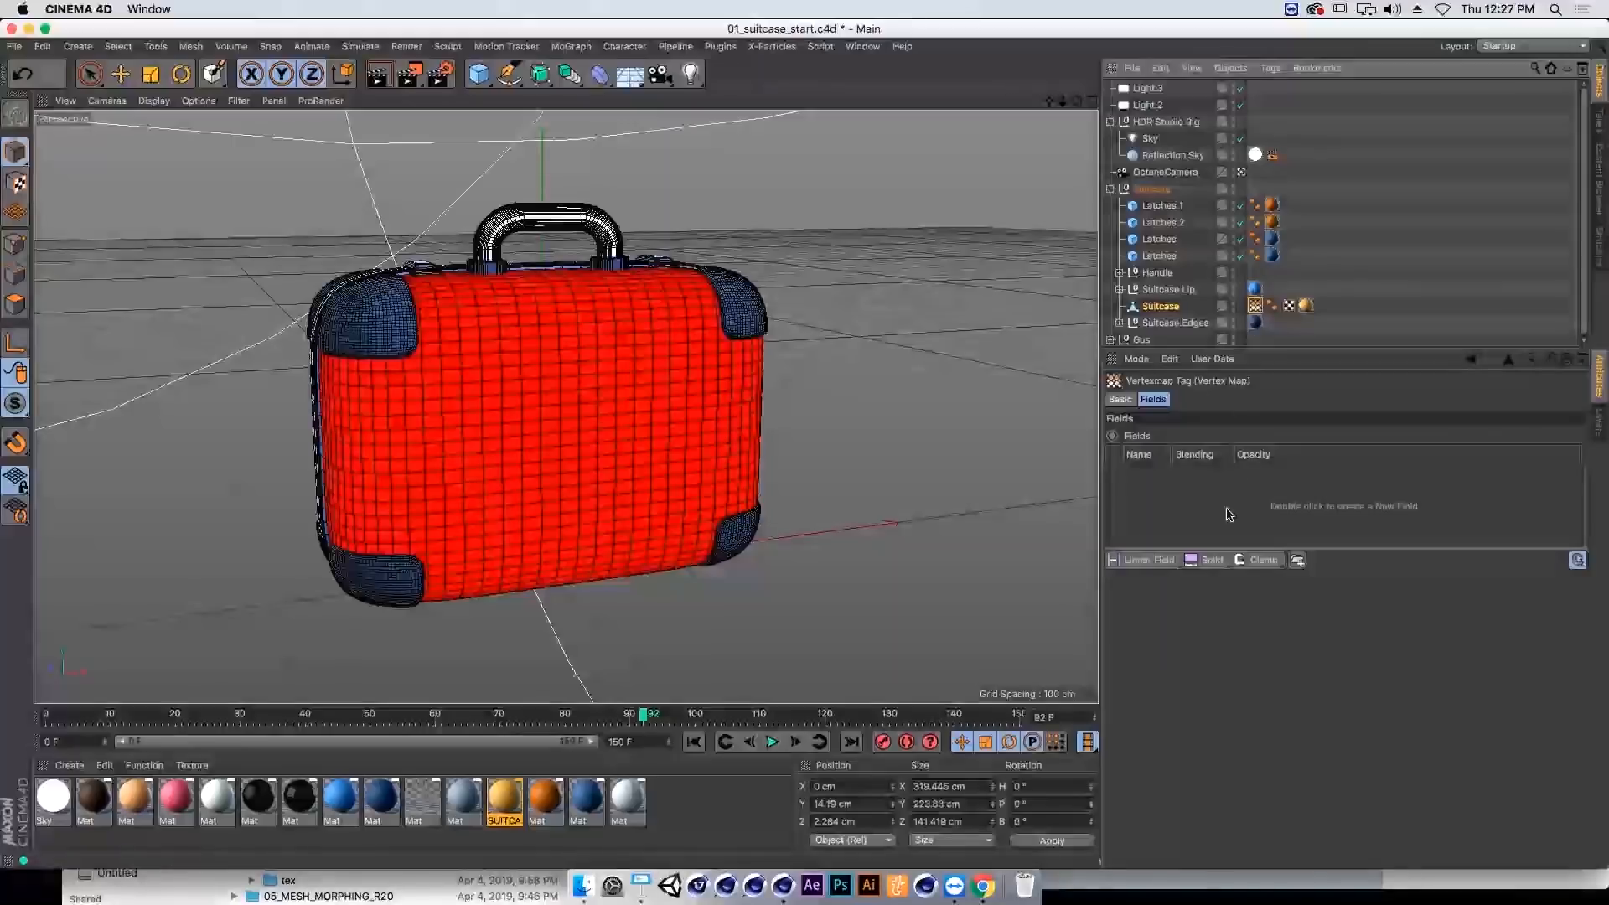
click(1172, 560)
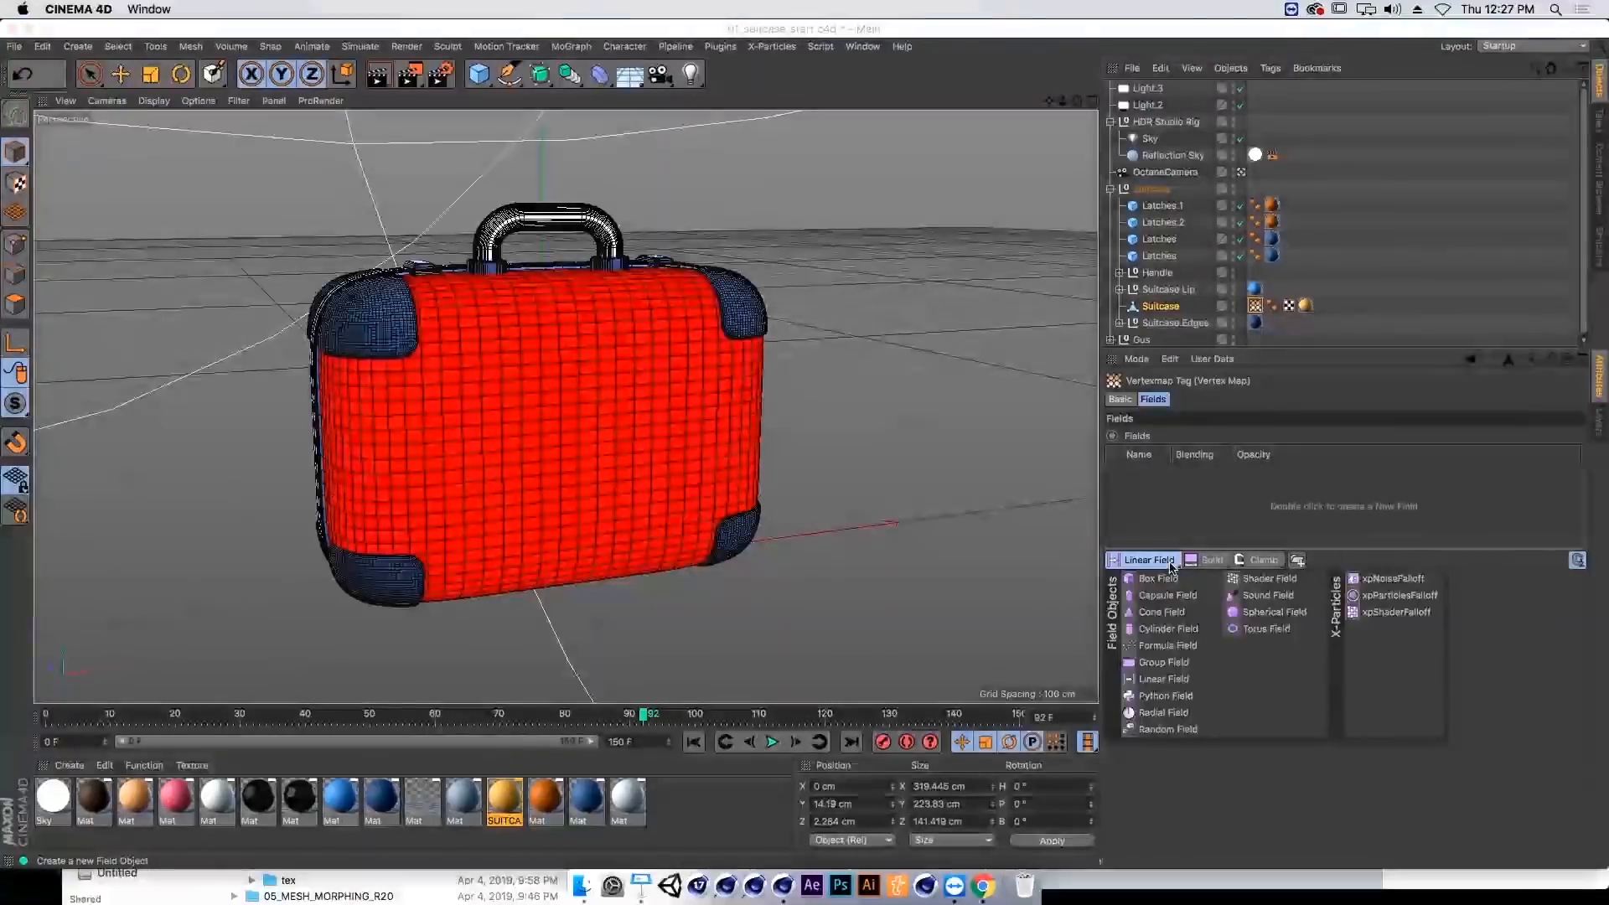
click(1256, 618)
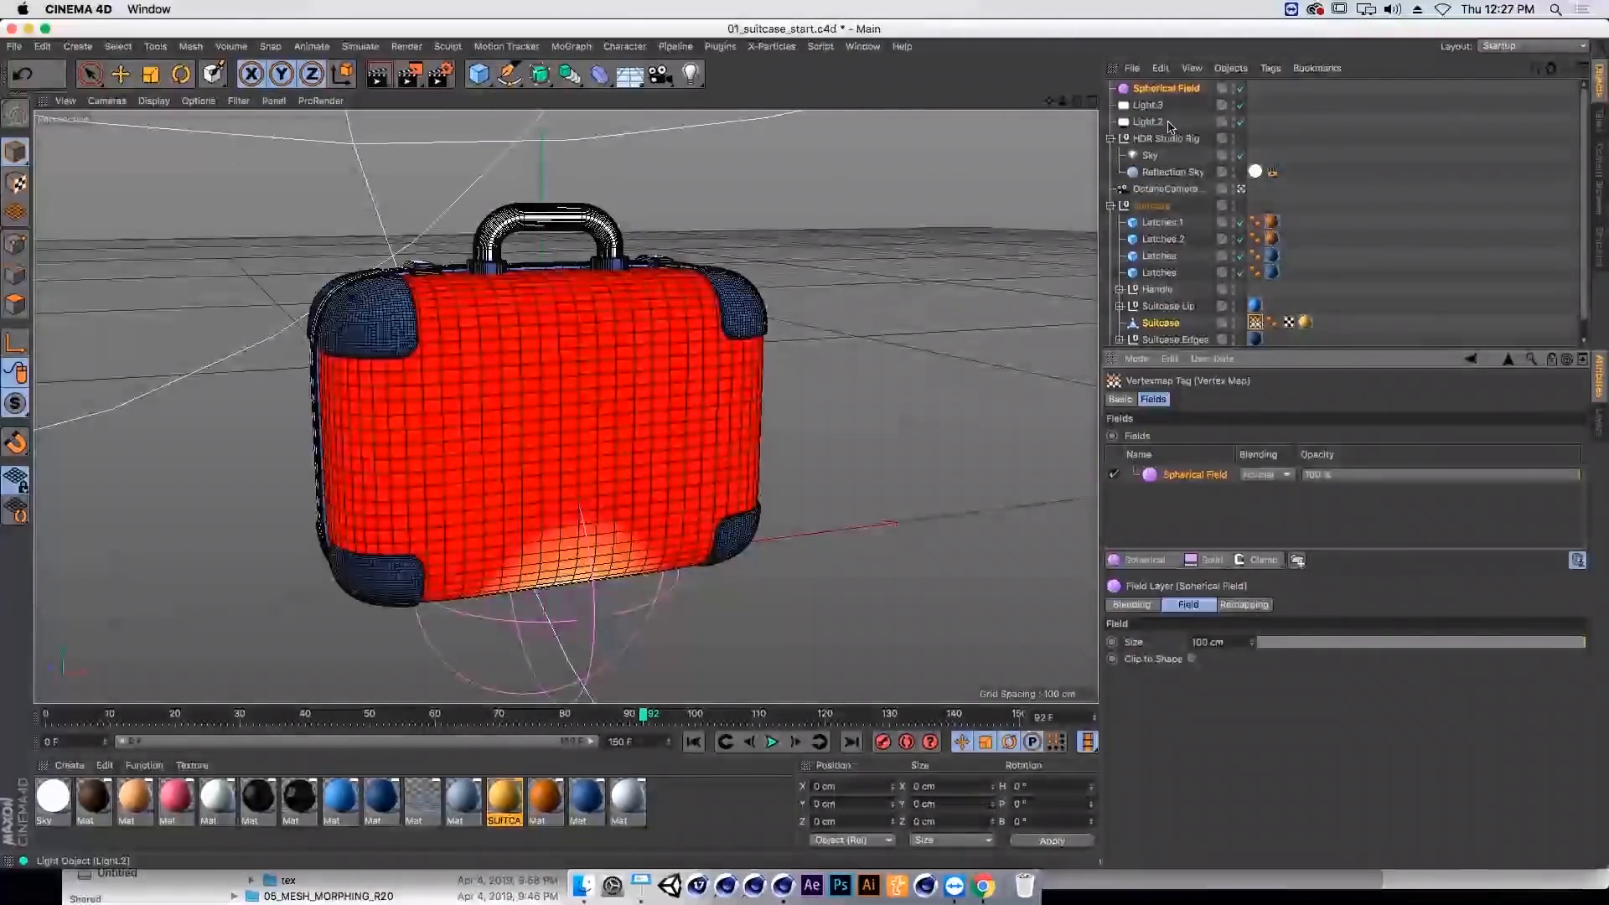
click(1172, 92)
key(e)
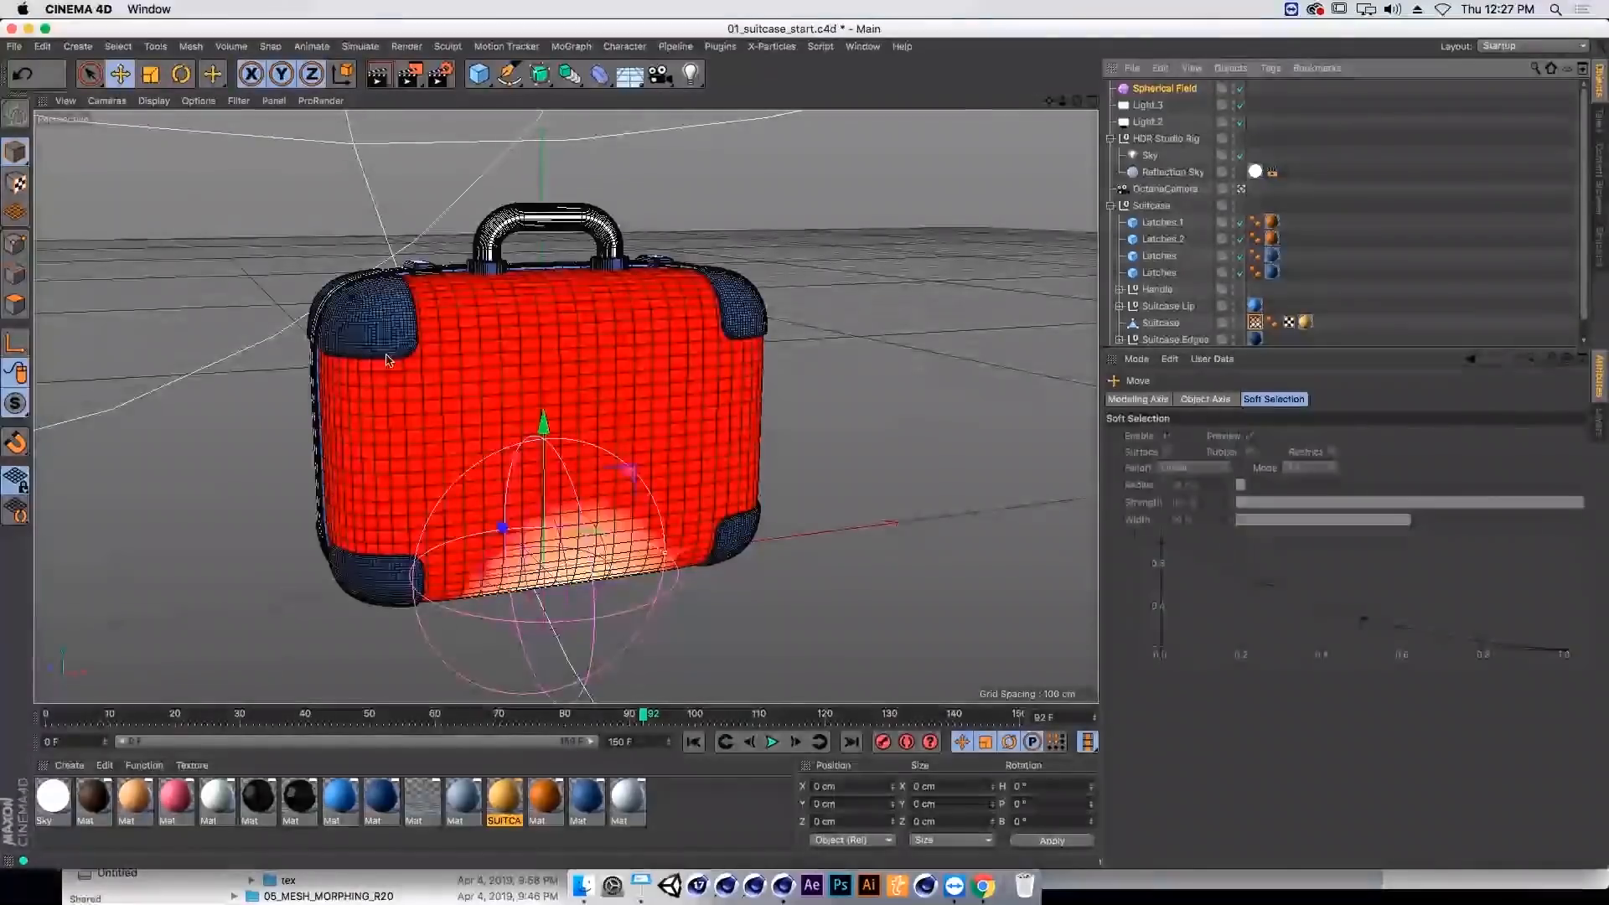
drag(629, 529, 616, 319)
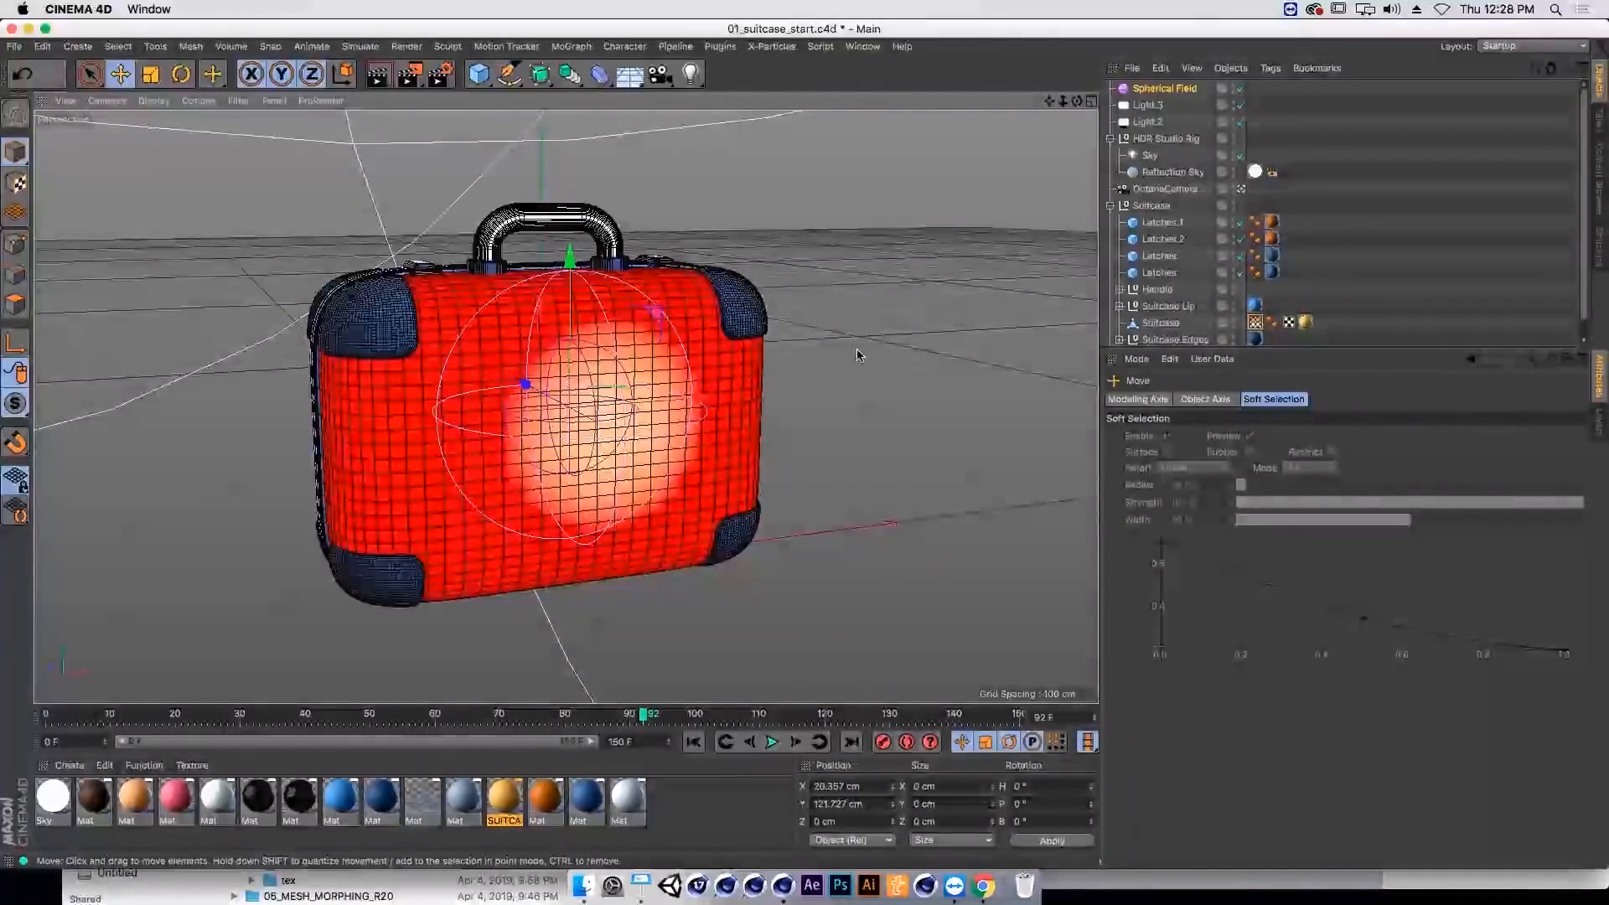
Step: Open the SUITCASE material for editing and enable its Alpha channel
double_click(505, 798)
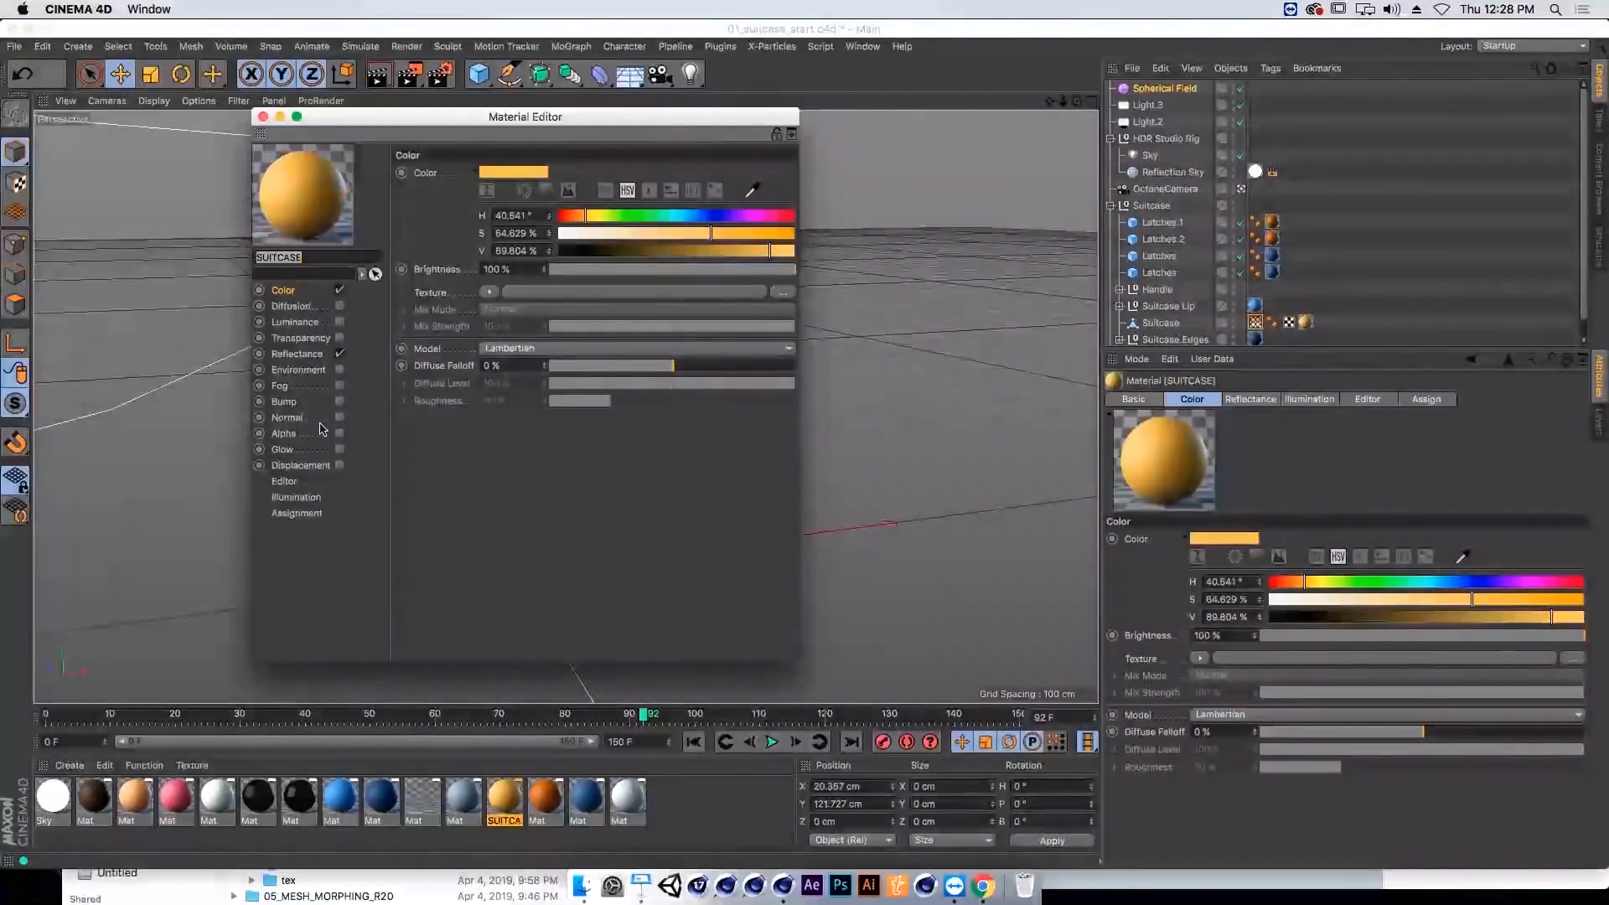
click(283, 433)
click(339, 434)
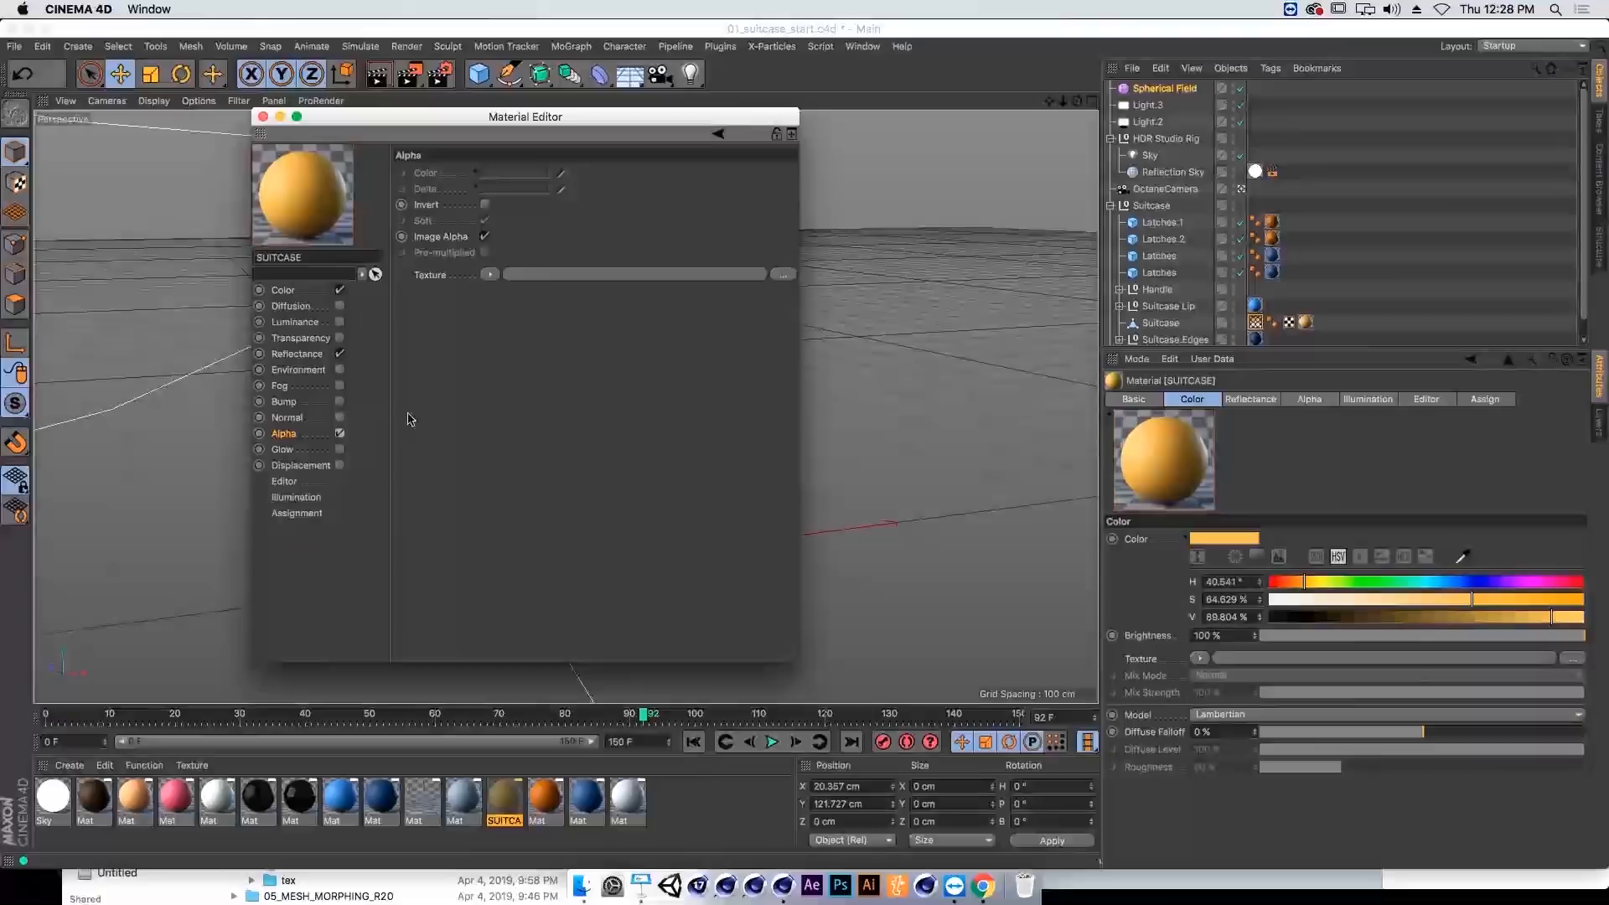
Step: Load a Vertex Map shader into the SUITCASE material's Alpha texture and link the suitcase's vertex map tag to it
click(485, 276)
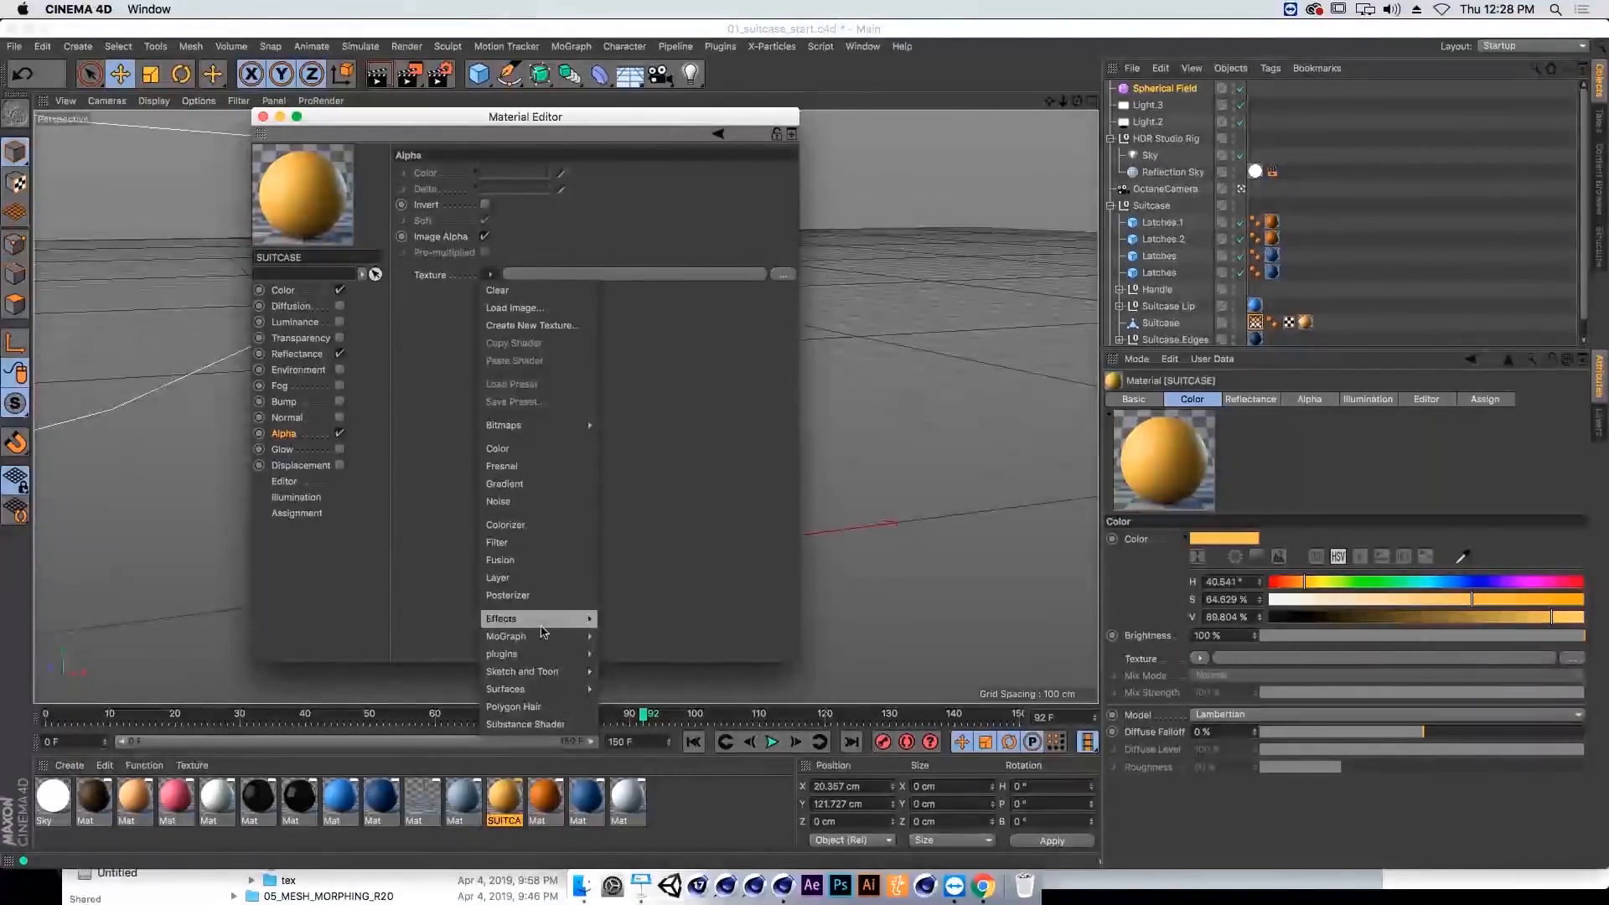
mouse_move(545, 624)
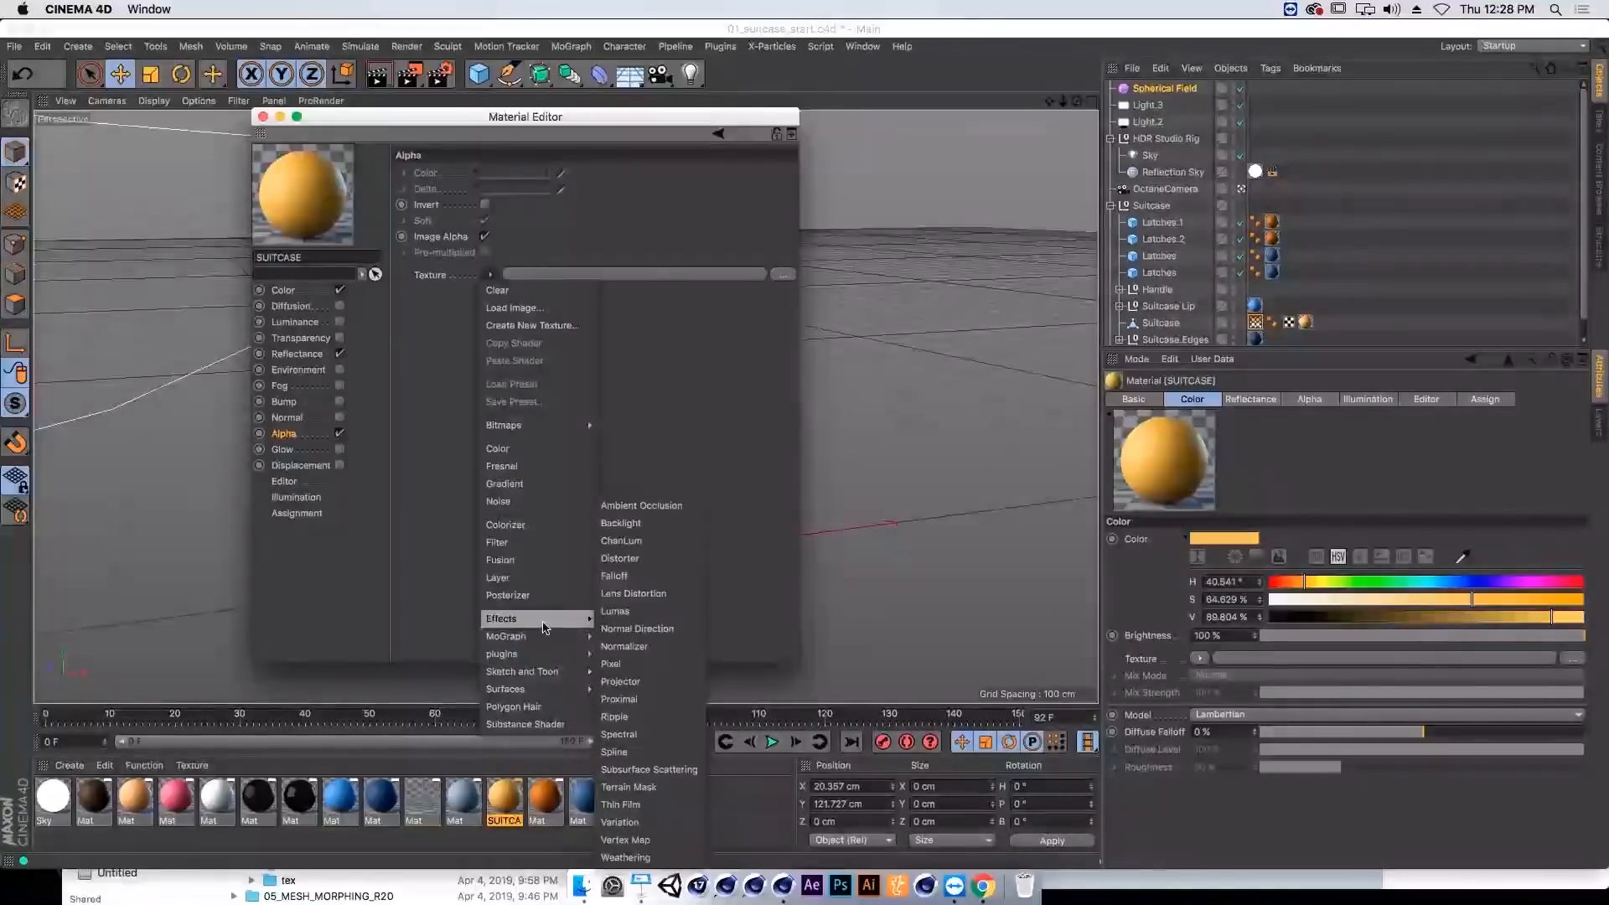
click(659, 840)
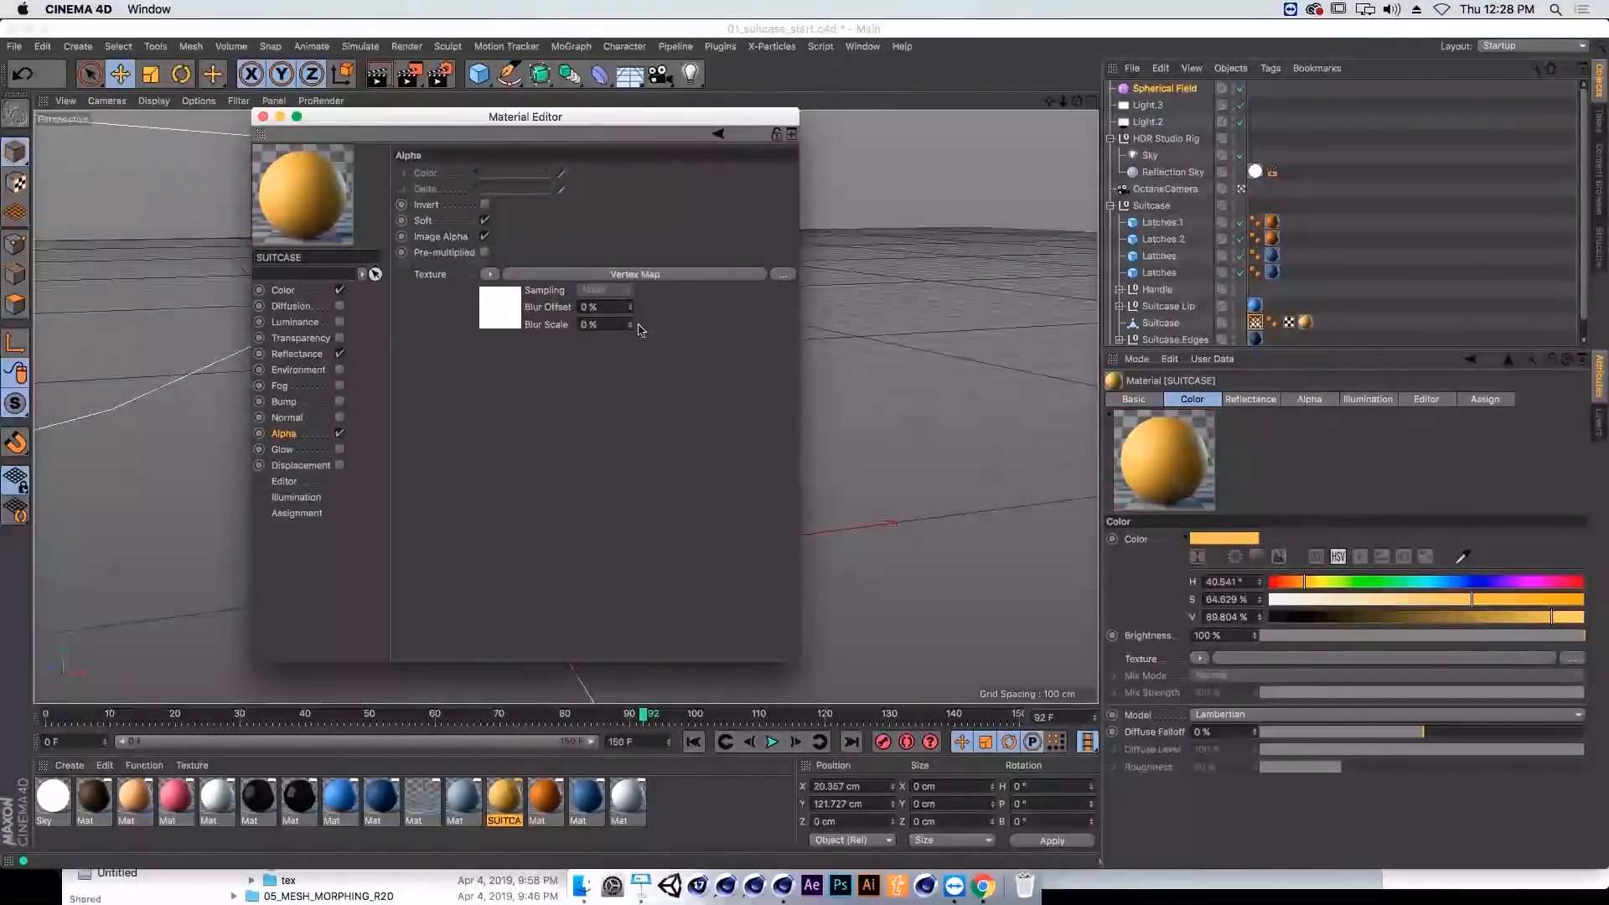
click(666, 276)
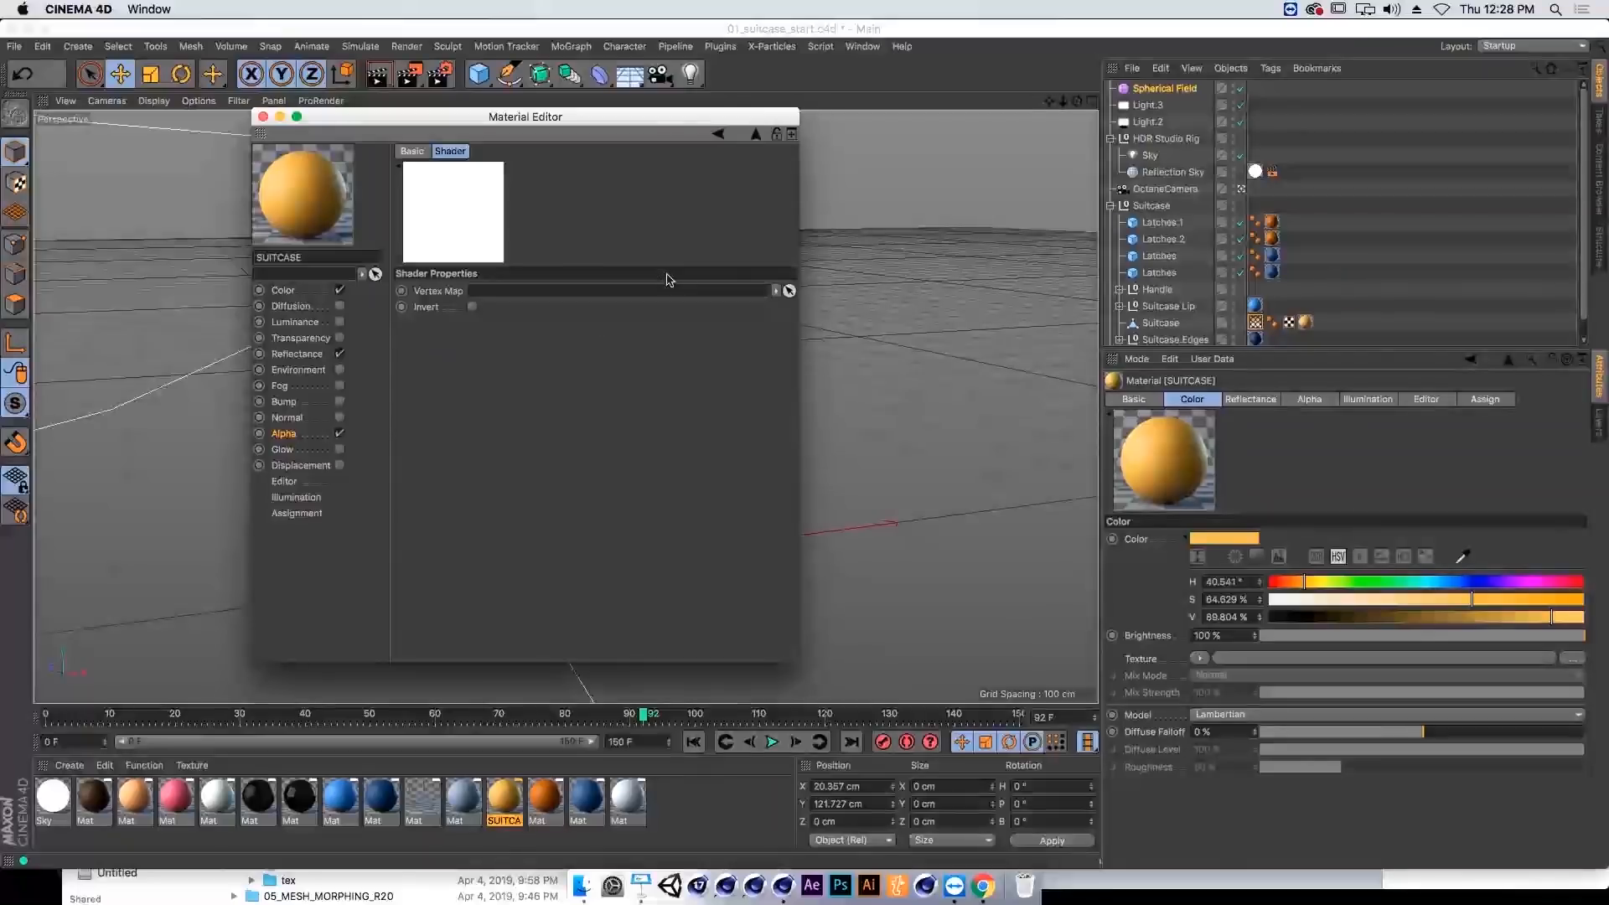
drag(1255, 321, 509, 293)
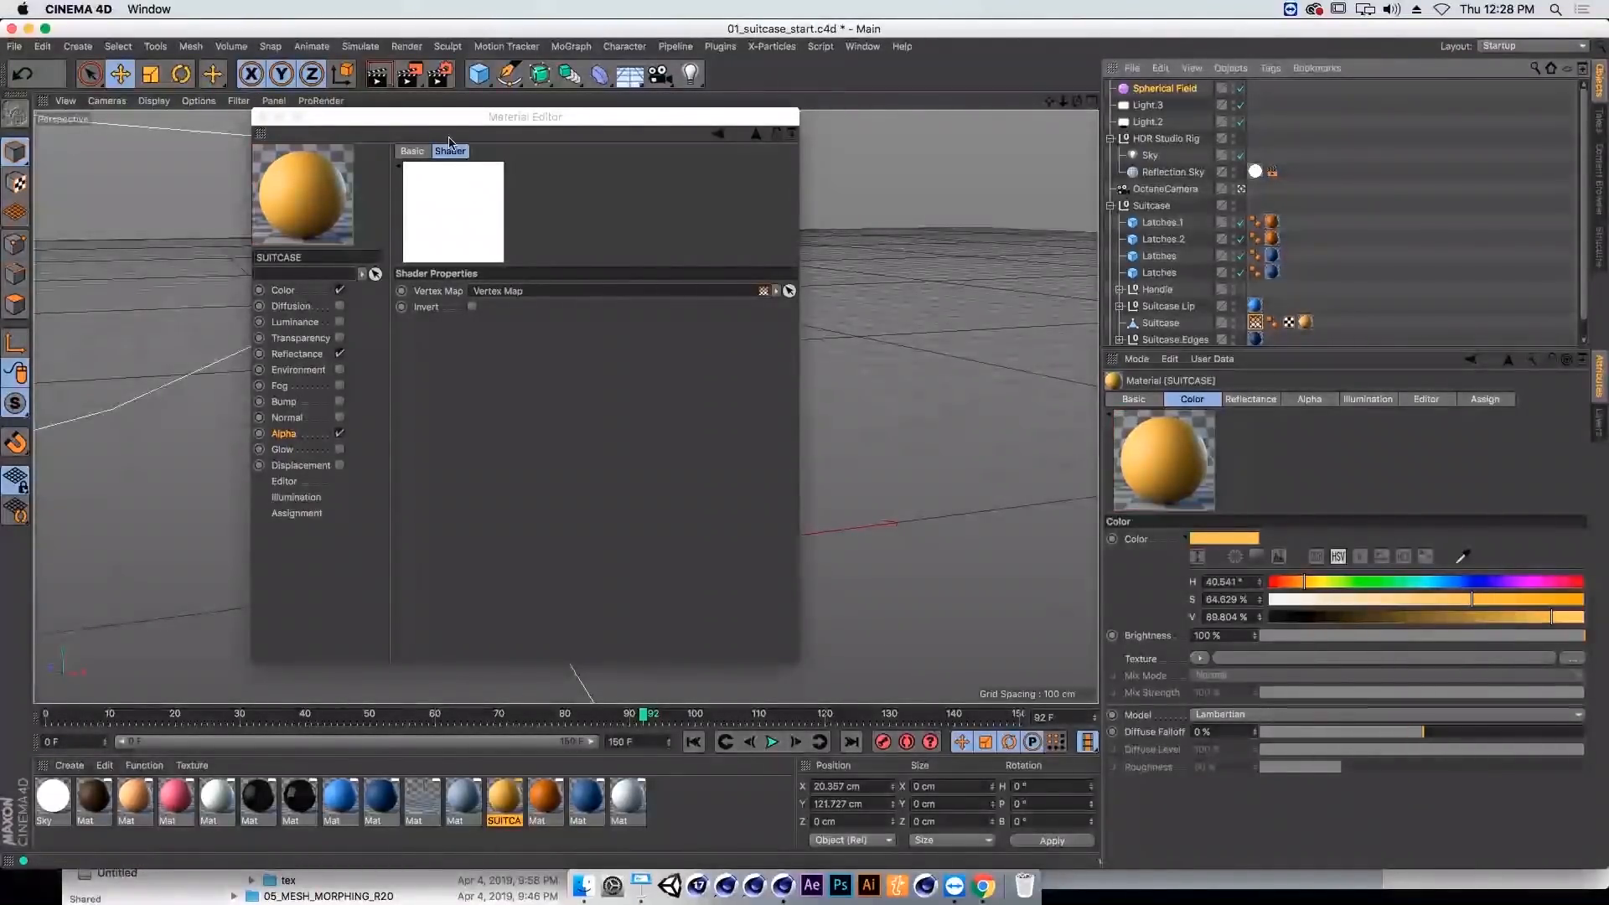
drag(277, 135, 851, 151)
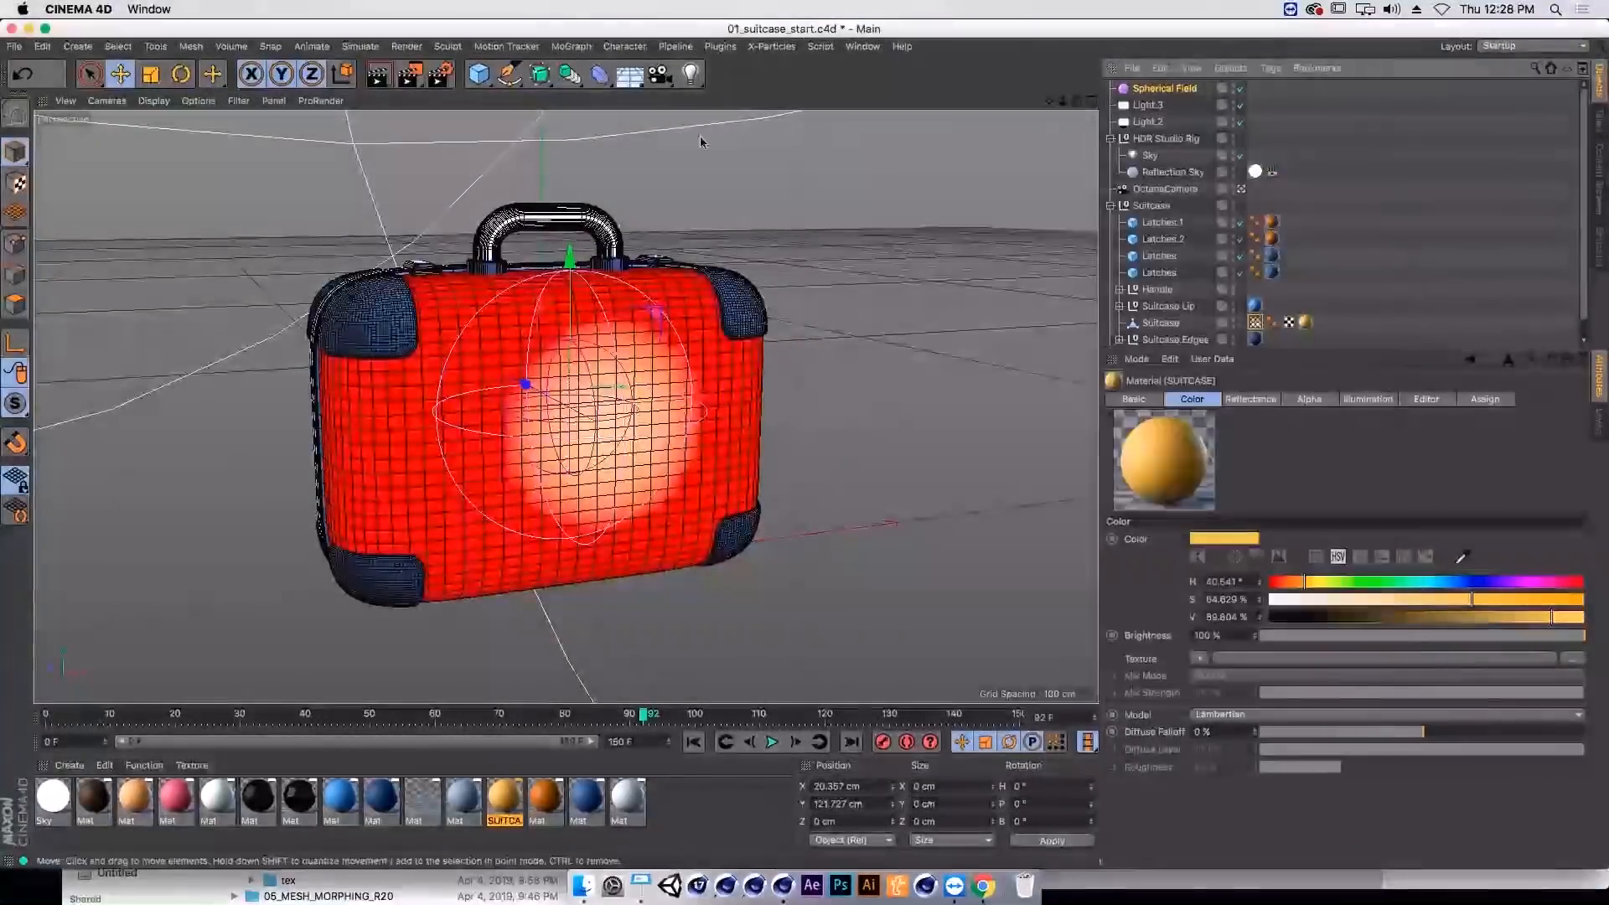
click(835, 132)
Step: Invert the SUITCASE material's alpha and display the viewport in Gouraud Shading without lines
click(953, 360)
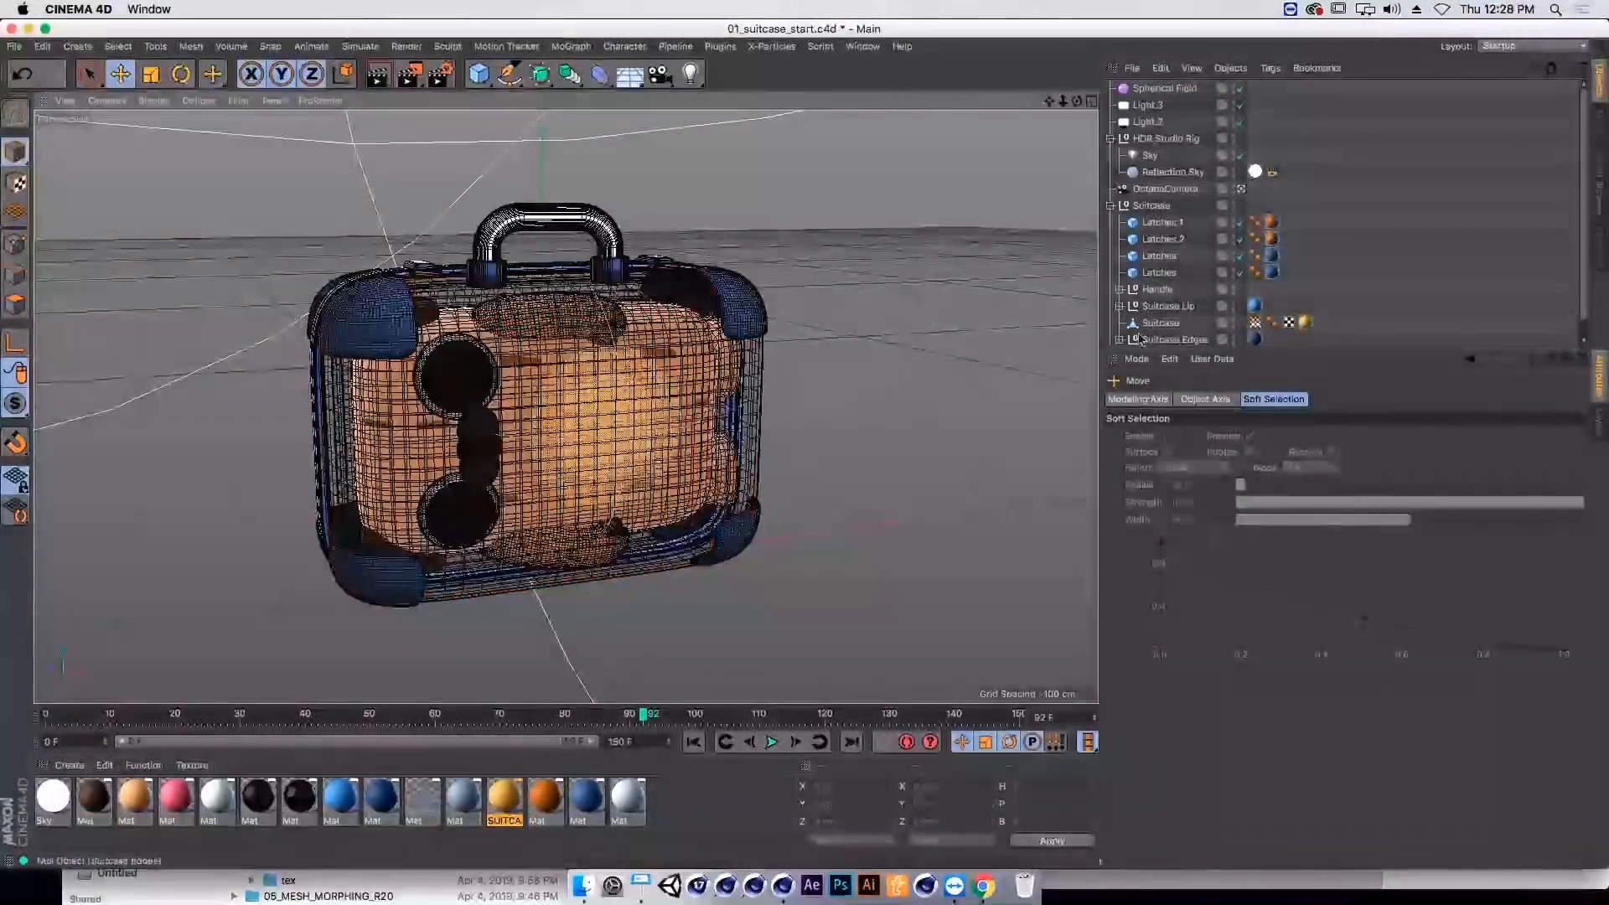
click(1161, 323)
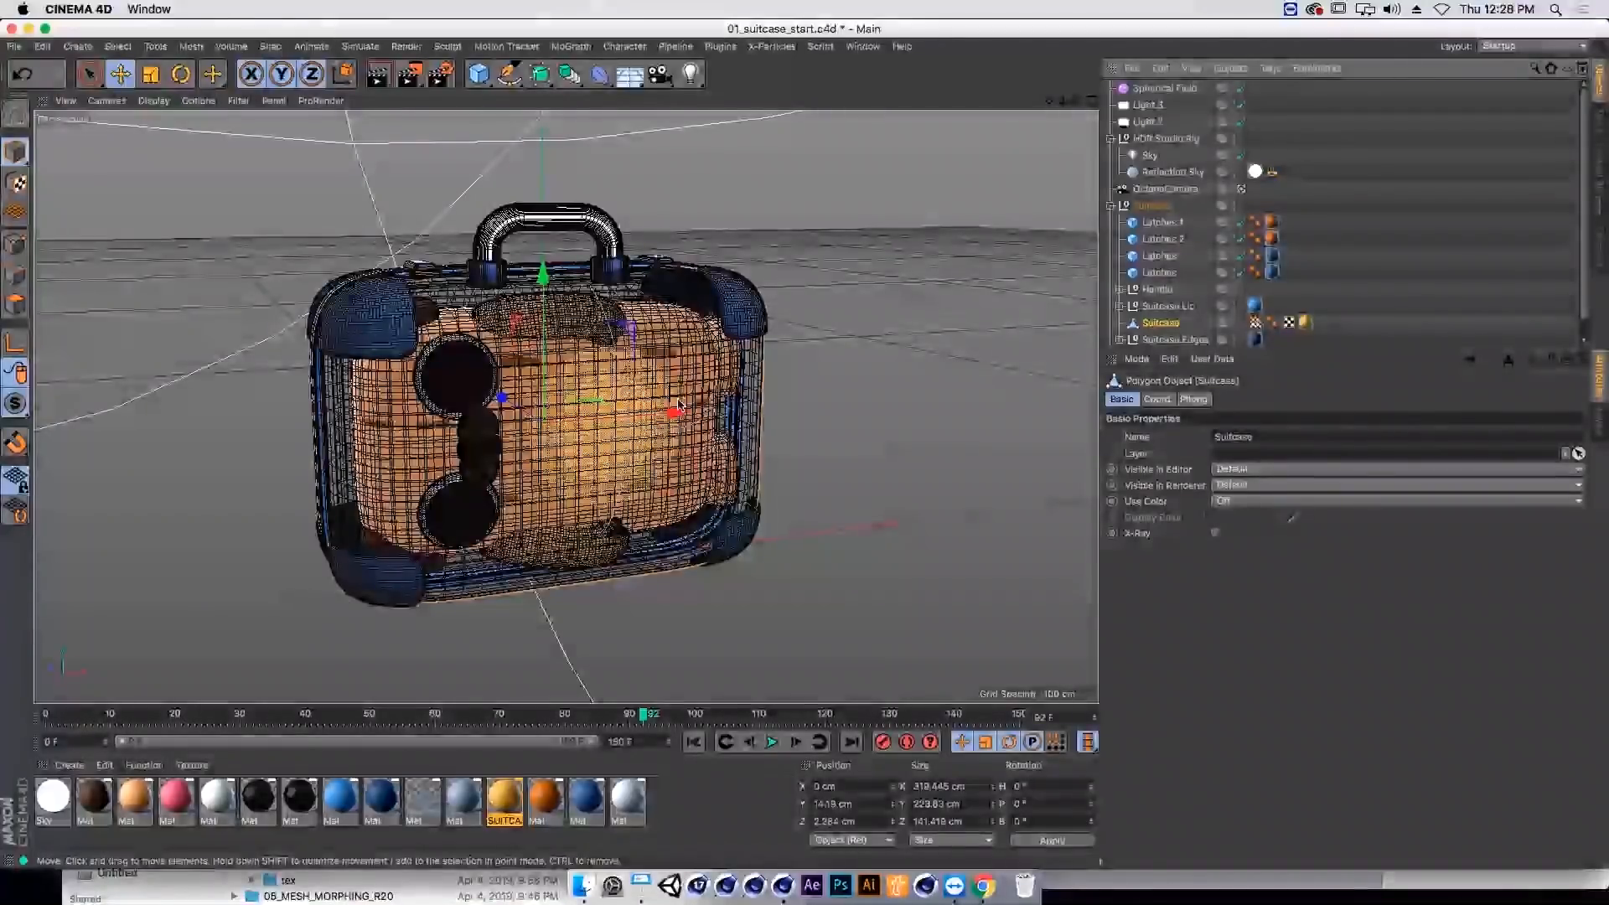
double_click(505, 796)
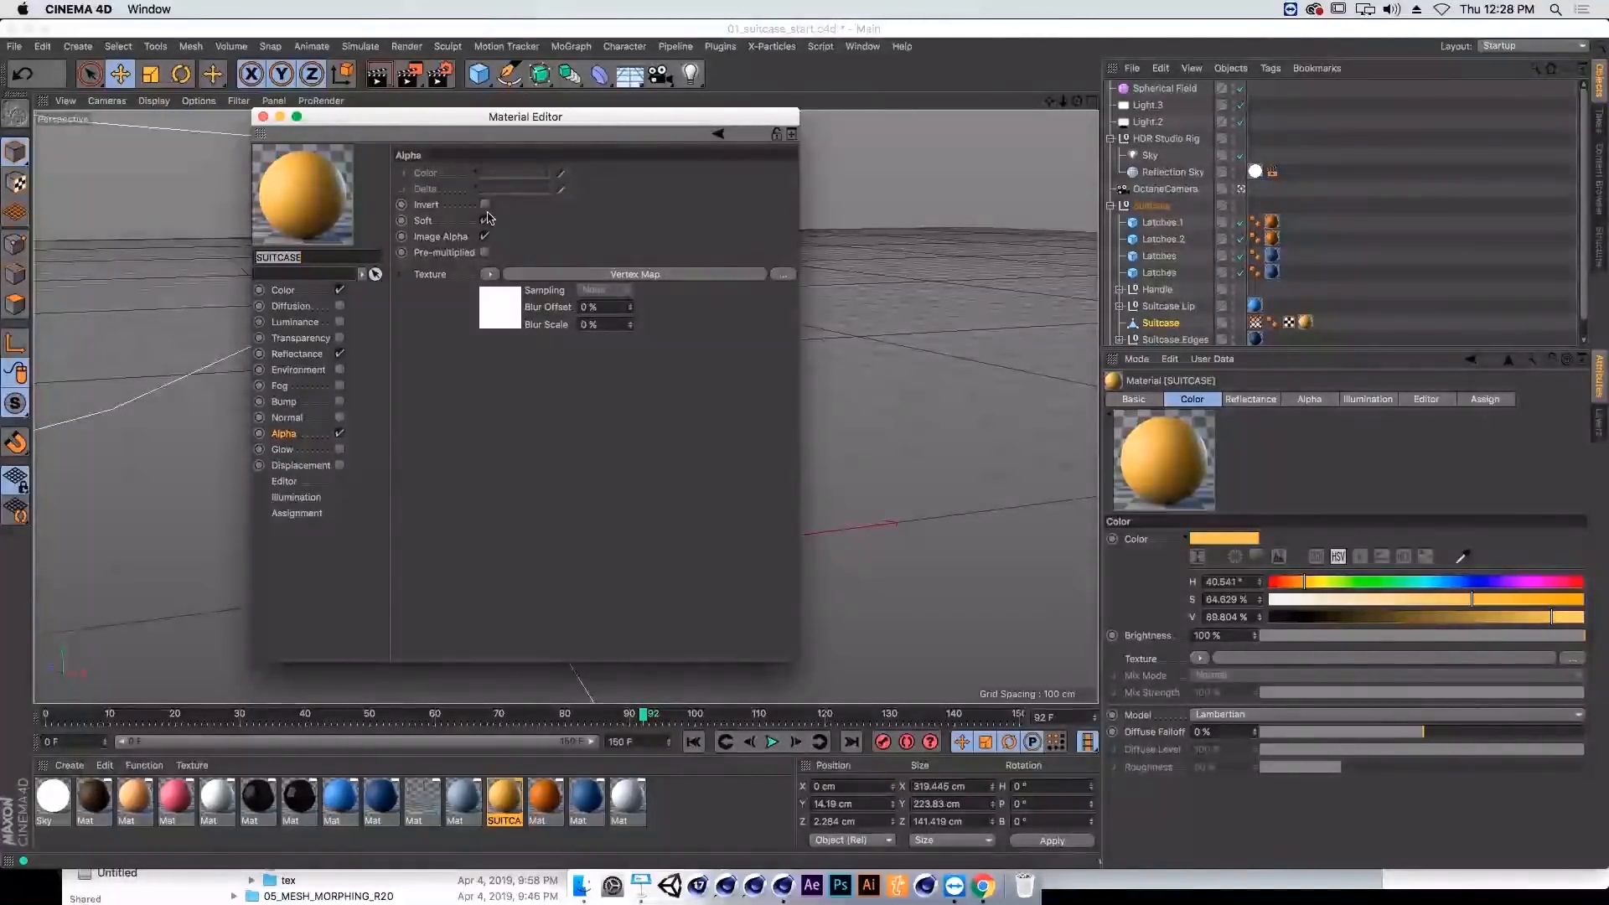
click(484, 205)
drag(277, 116, 882, 200)
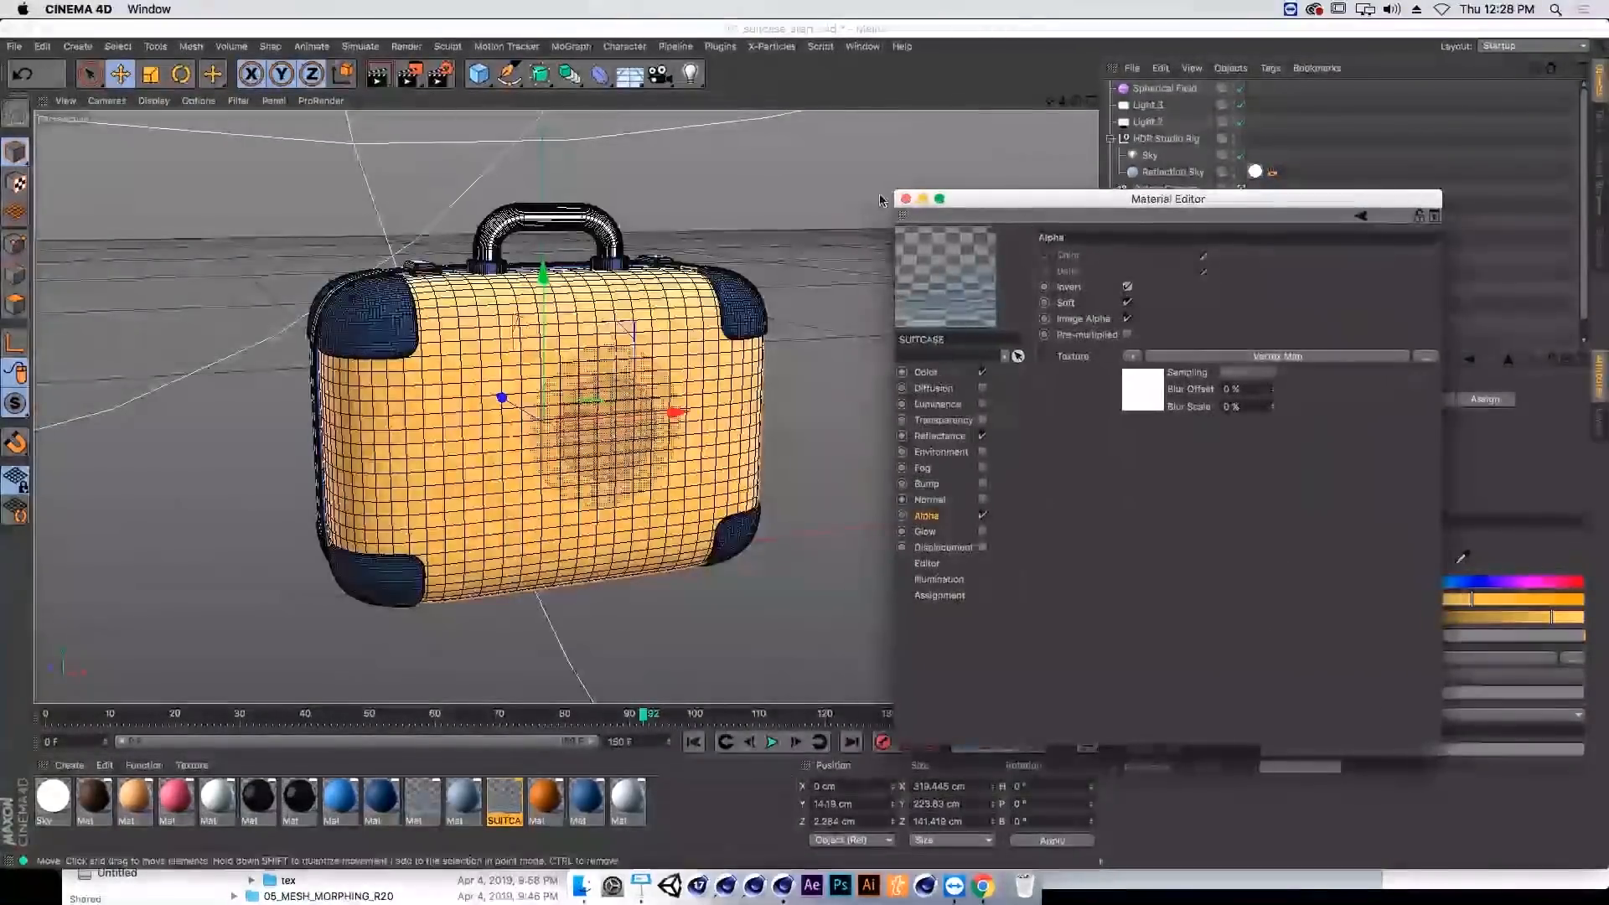
click(905, 198)
click(154, 101)
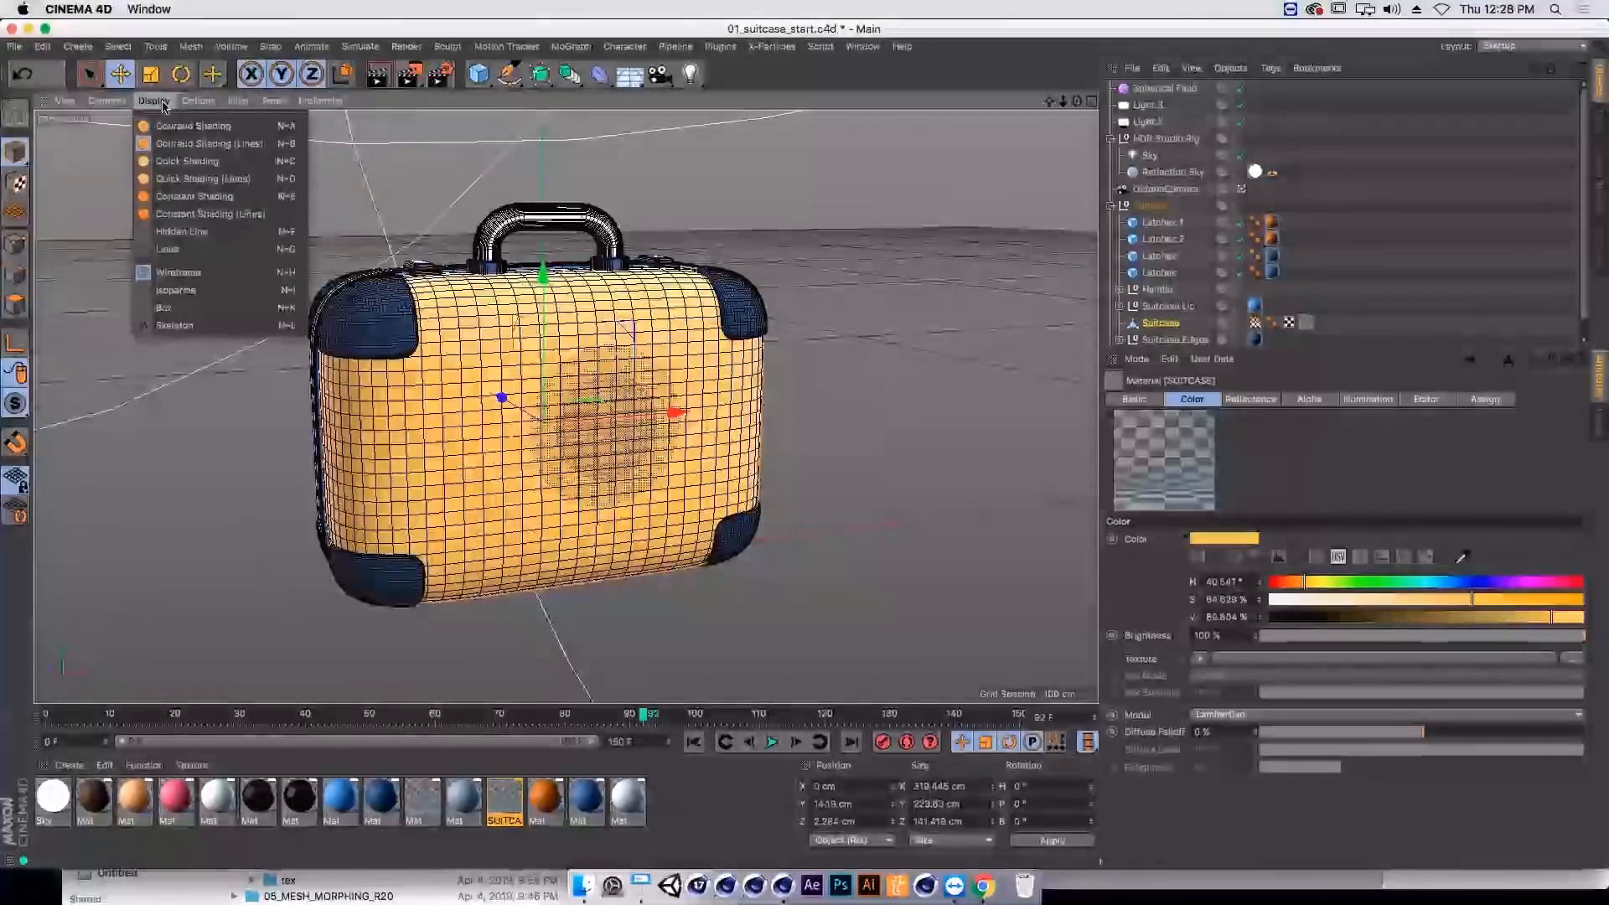
click(164, 126)
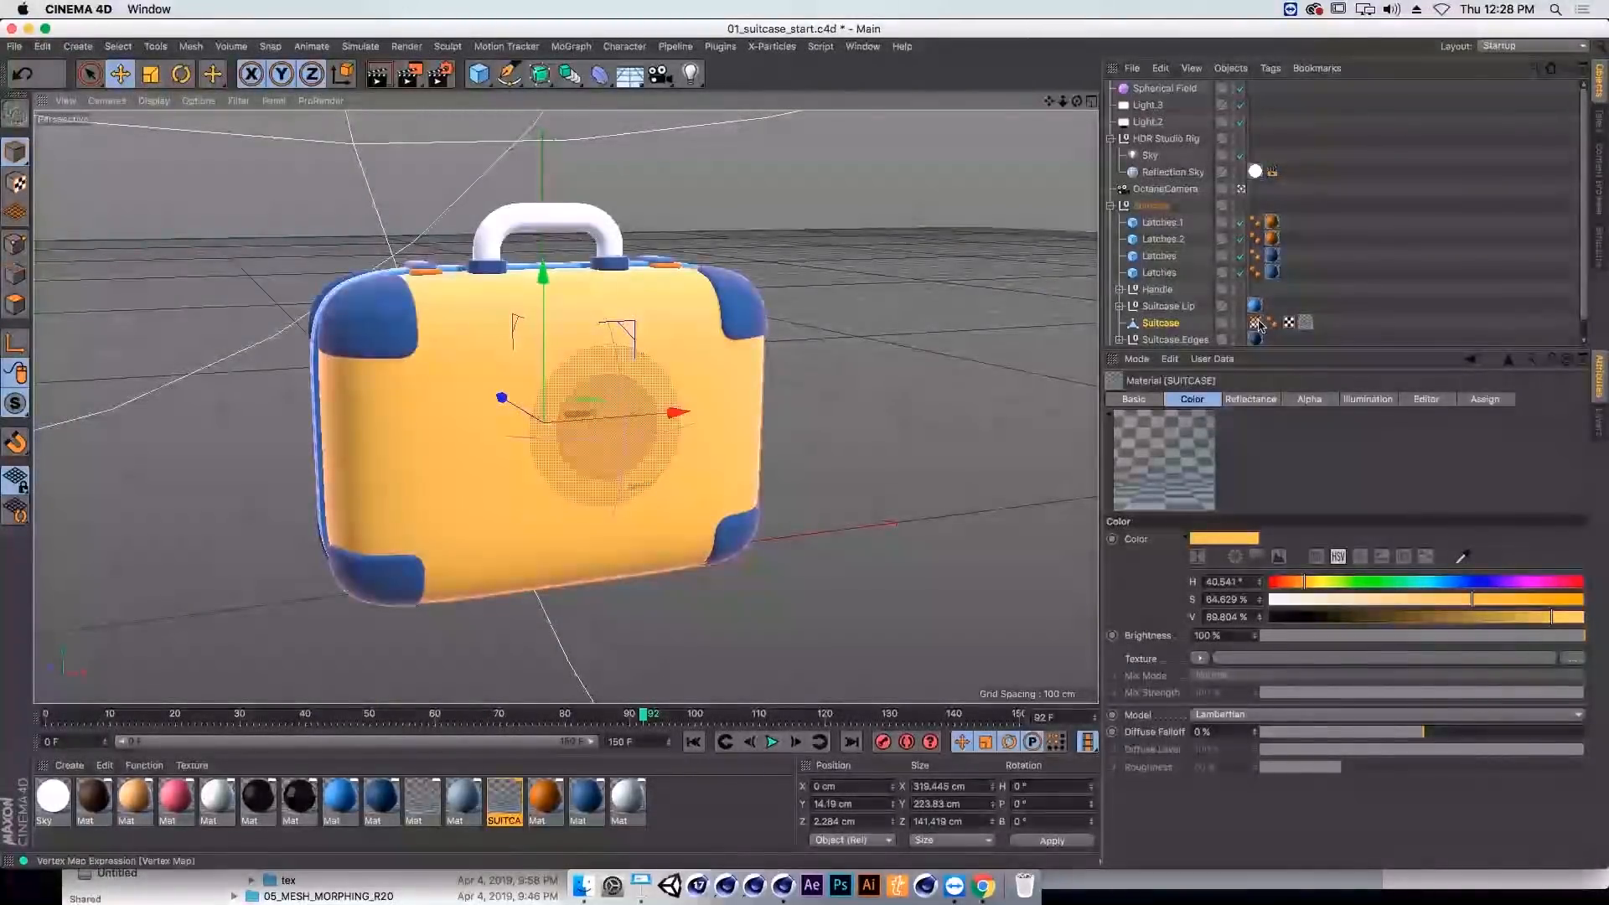
Step: Enlarge the Spherical Field to about 127 cm, move it to about X -58 cm, Y 108 cm, and preview-render the view
click(1151, 91)
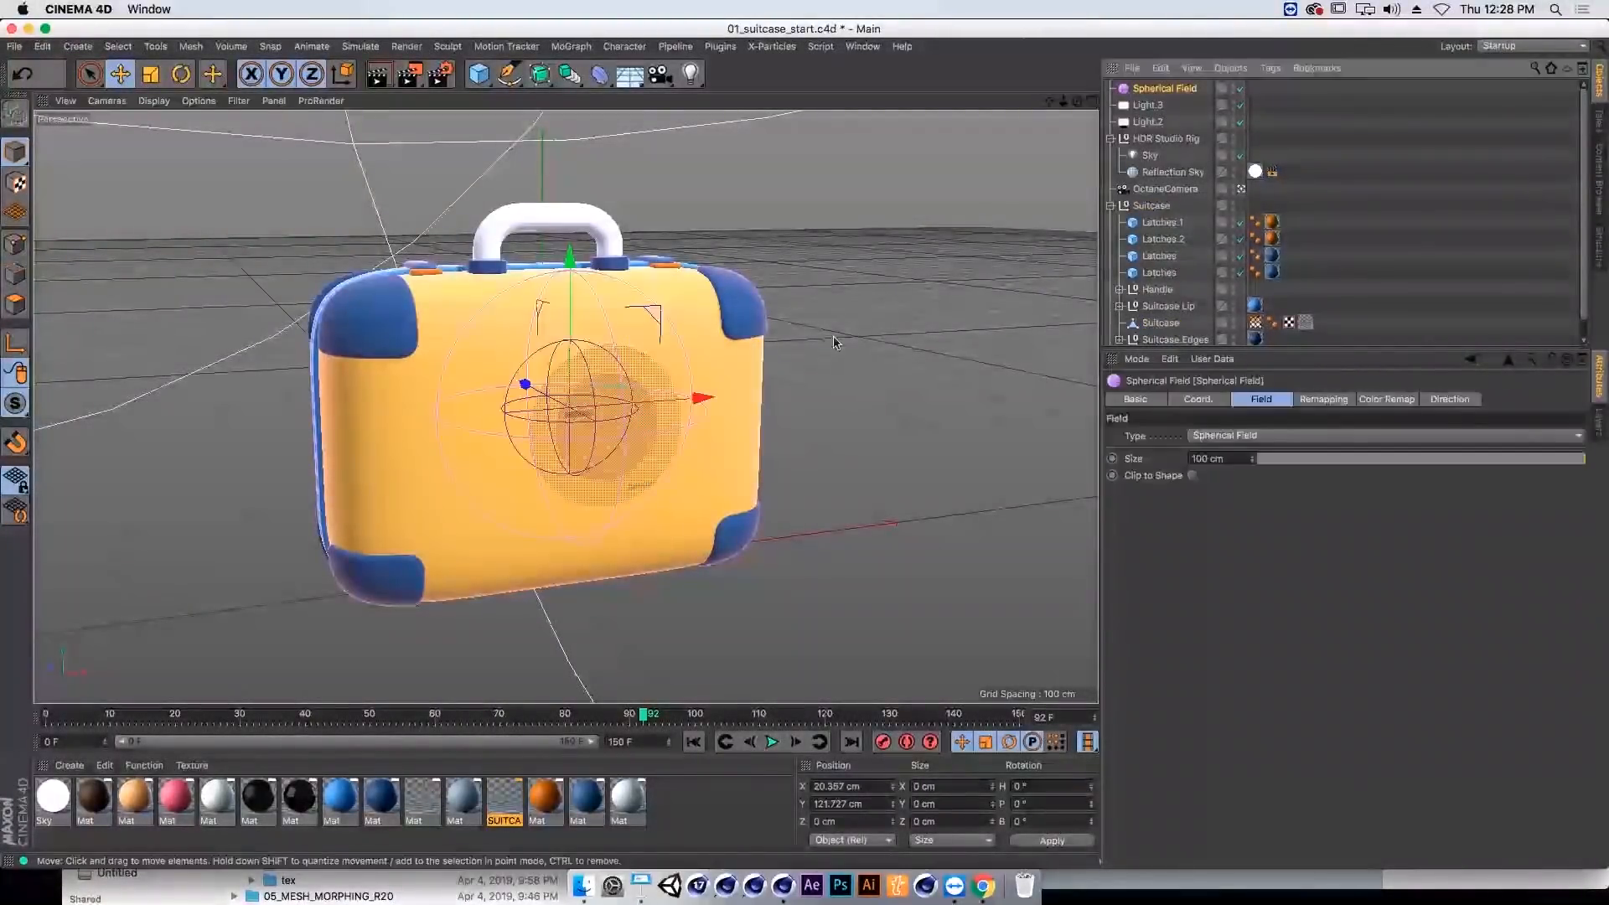
drag(612, 413, 695, 401)
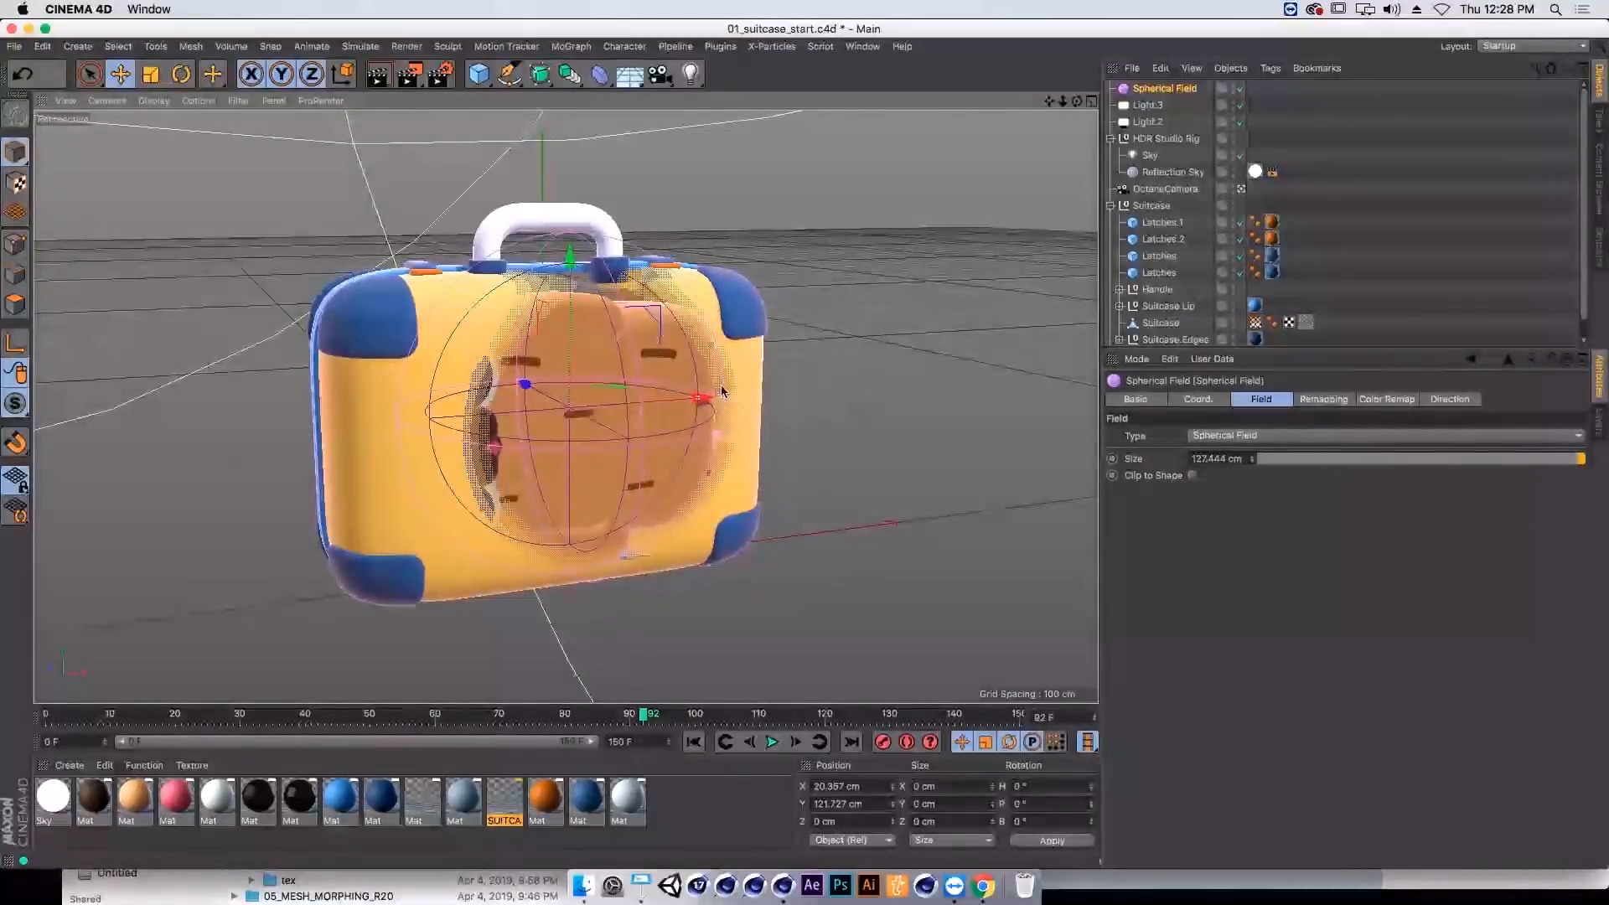
drag(659, 308, 553, 343)
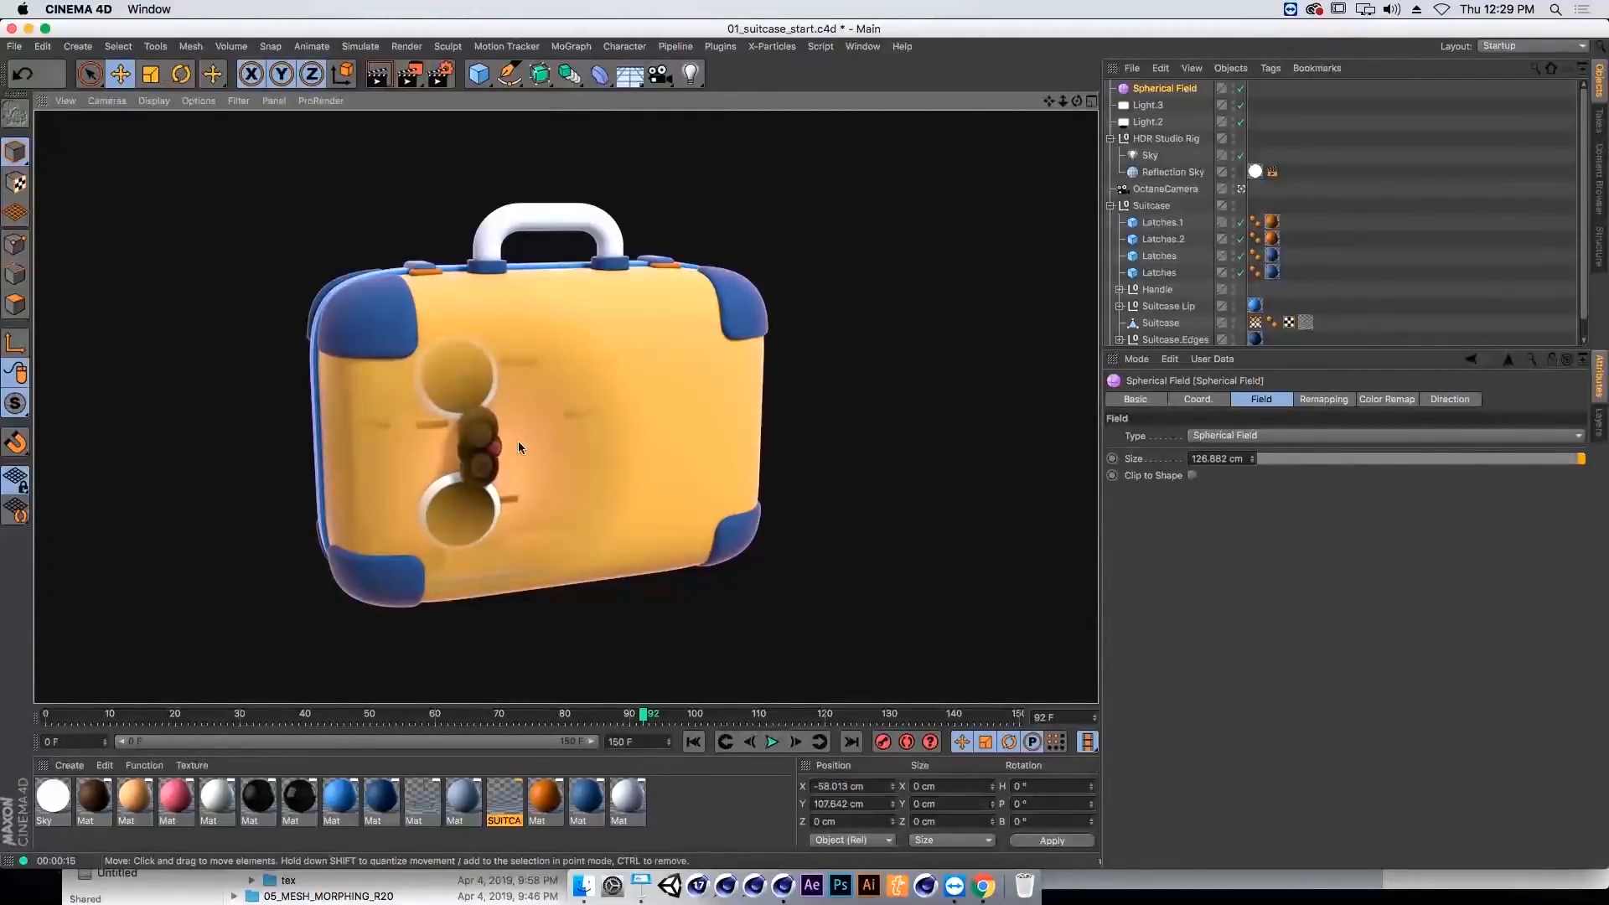
click(1071, 262)
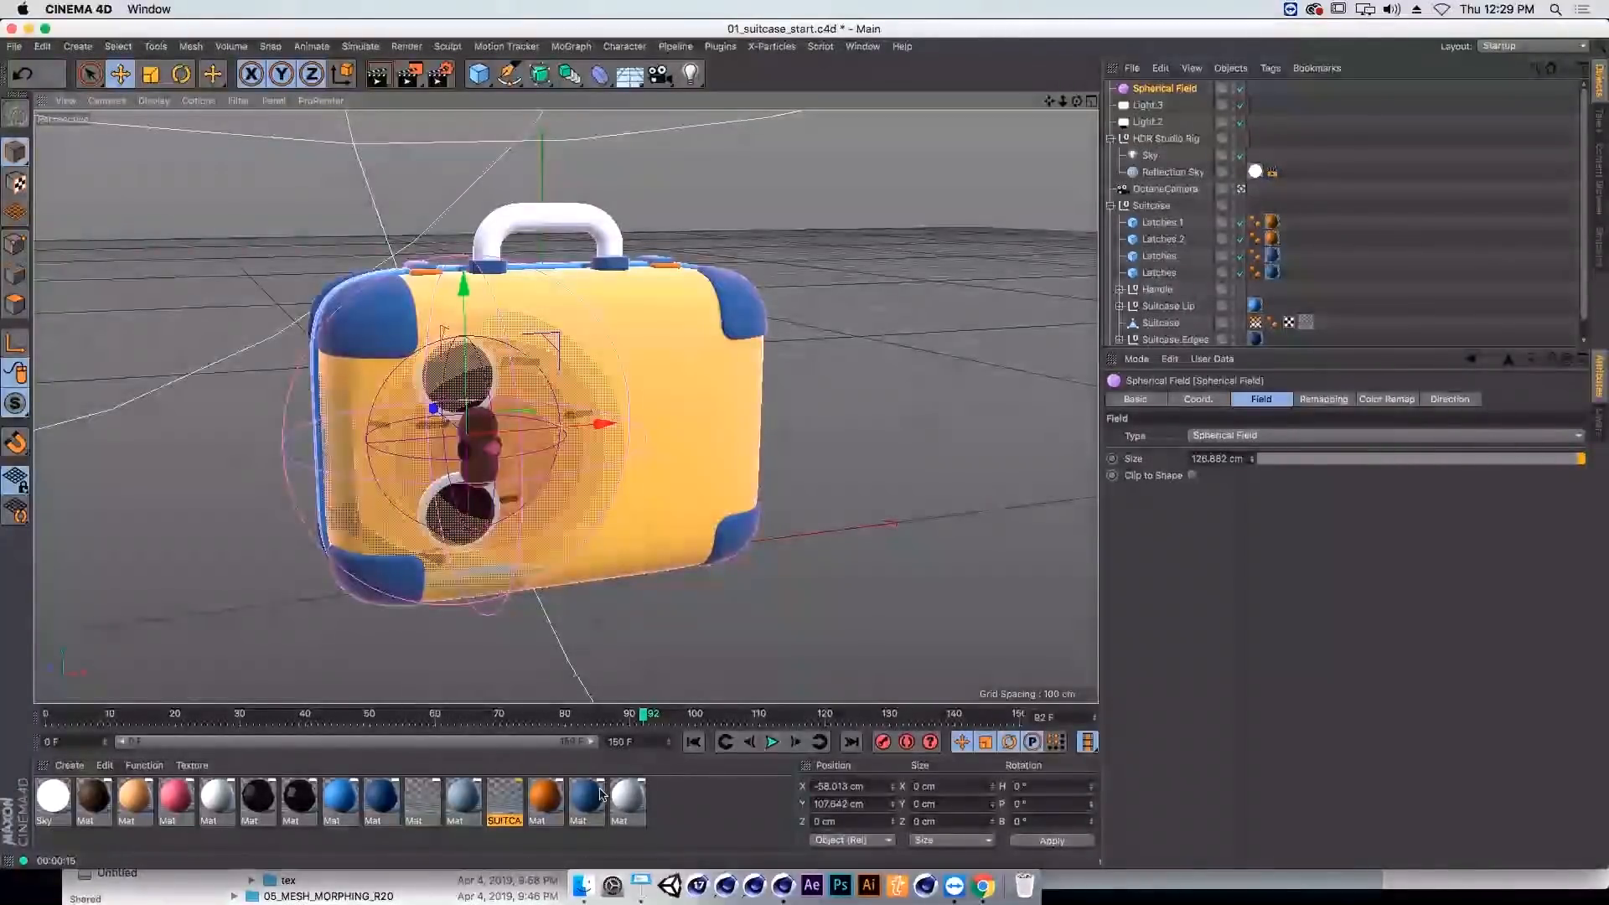
Step: Open 02_dog_balloon_start.c4d from the 04_MATERIALS_W_FIELDS folder and select the Balloon Dog object
click(582, 885)
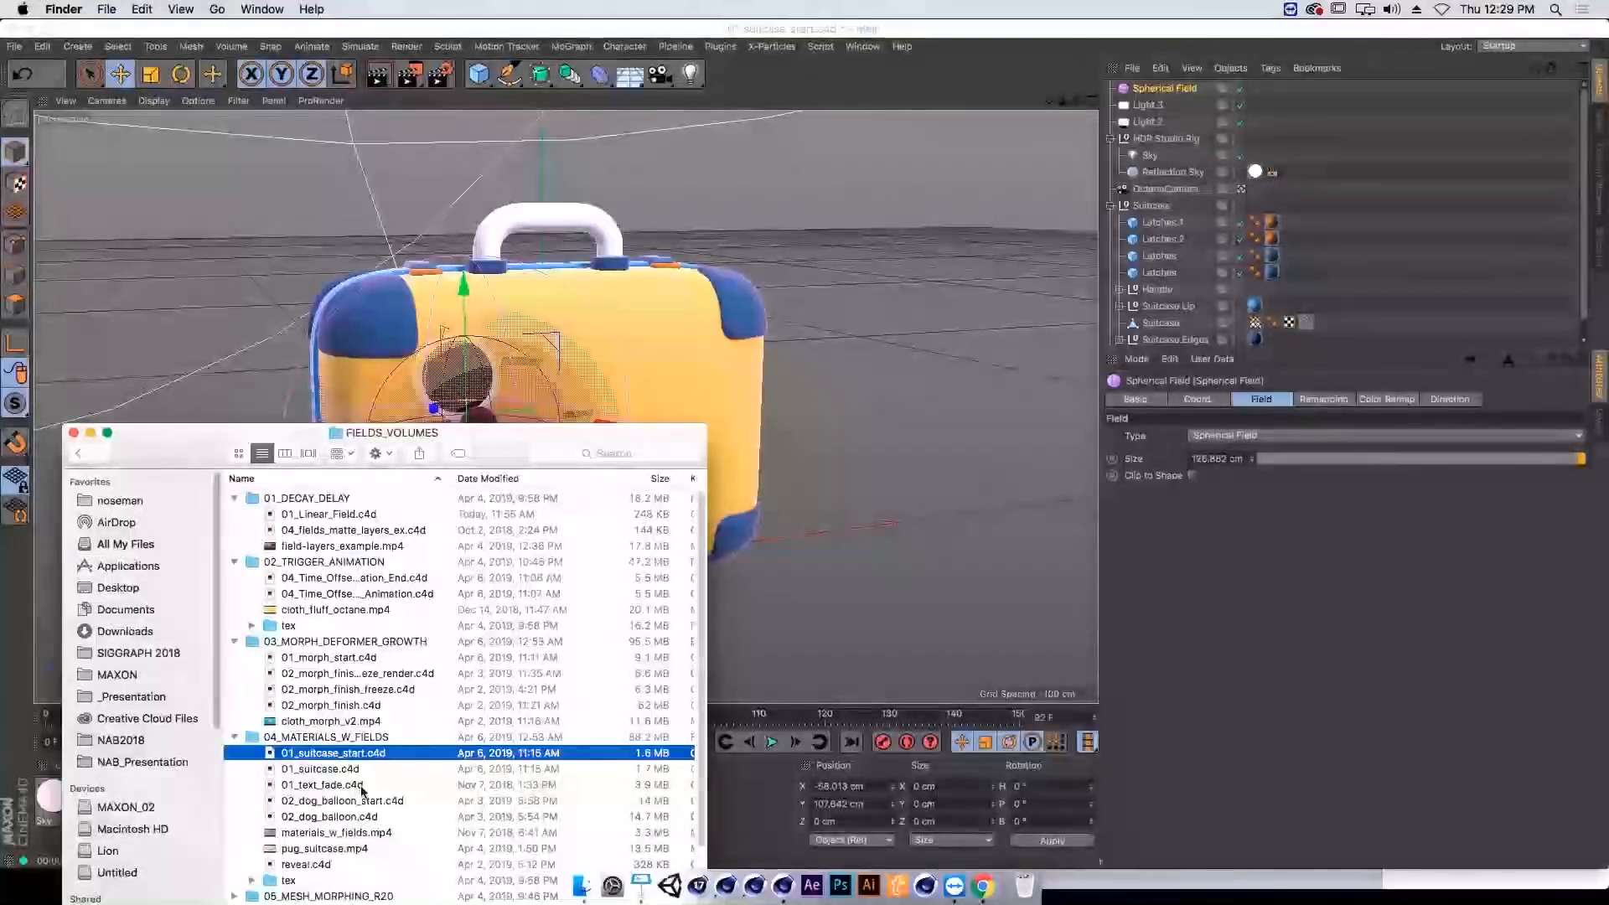
double_click(344, 801)
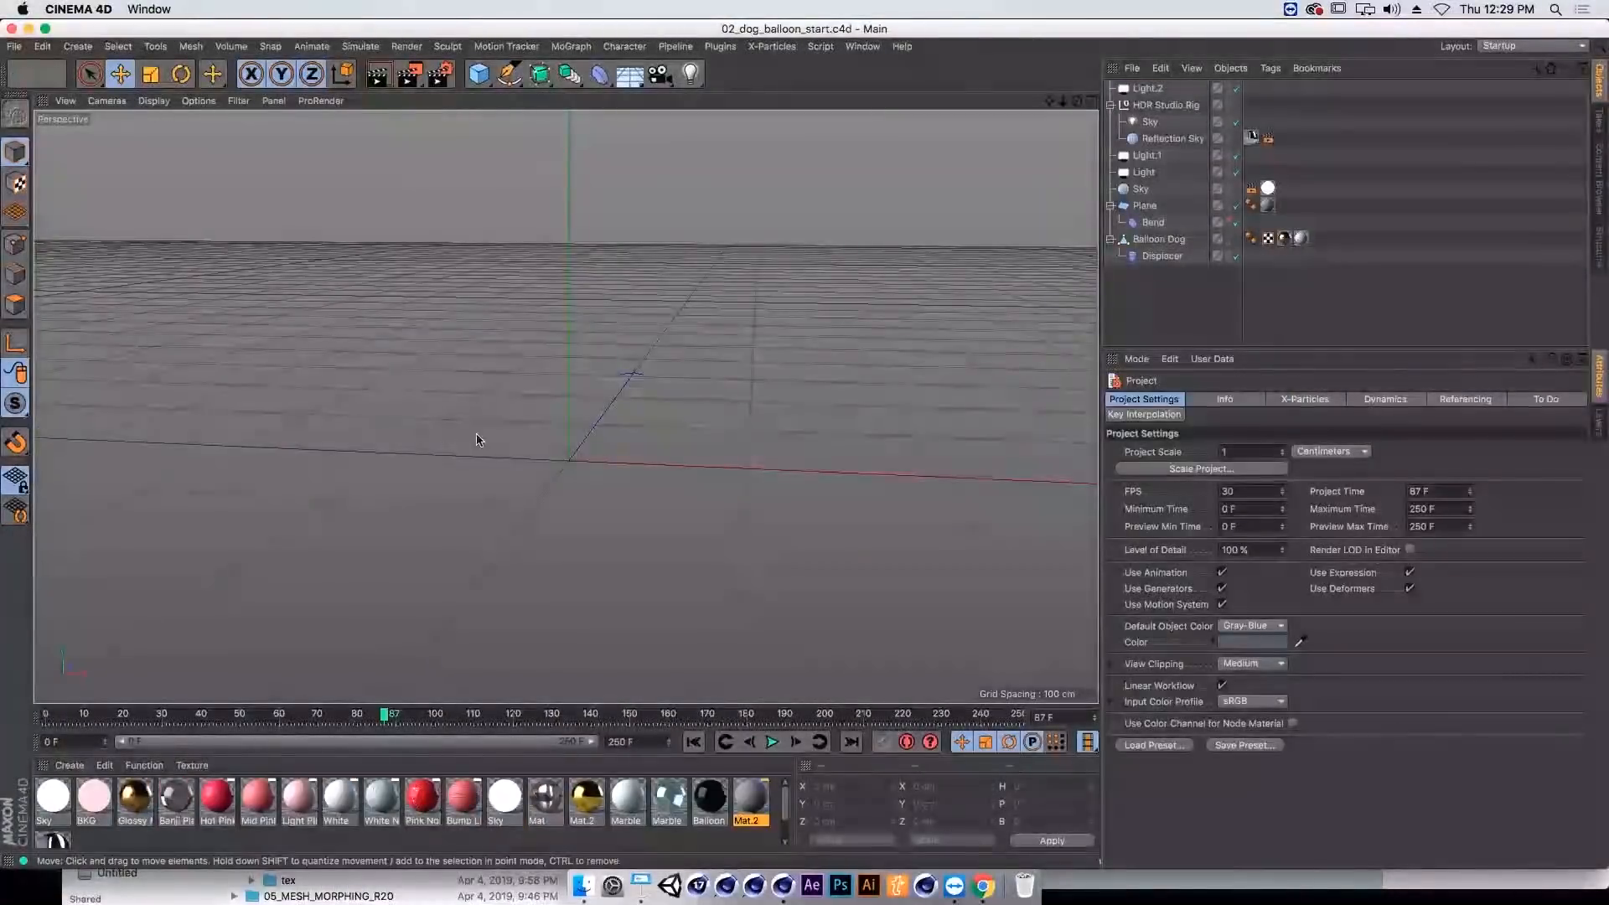
click(1141, 241)
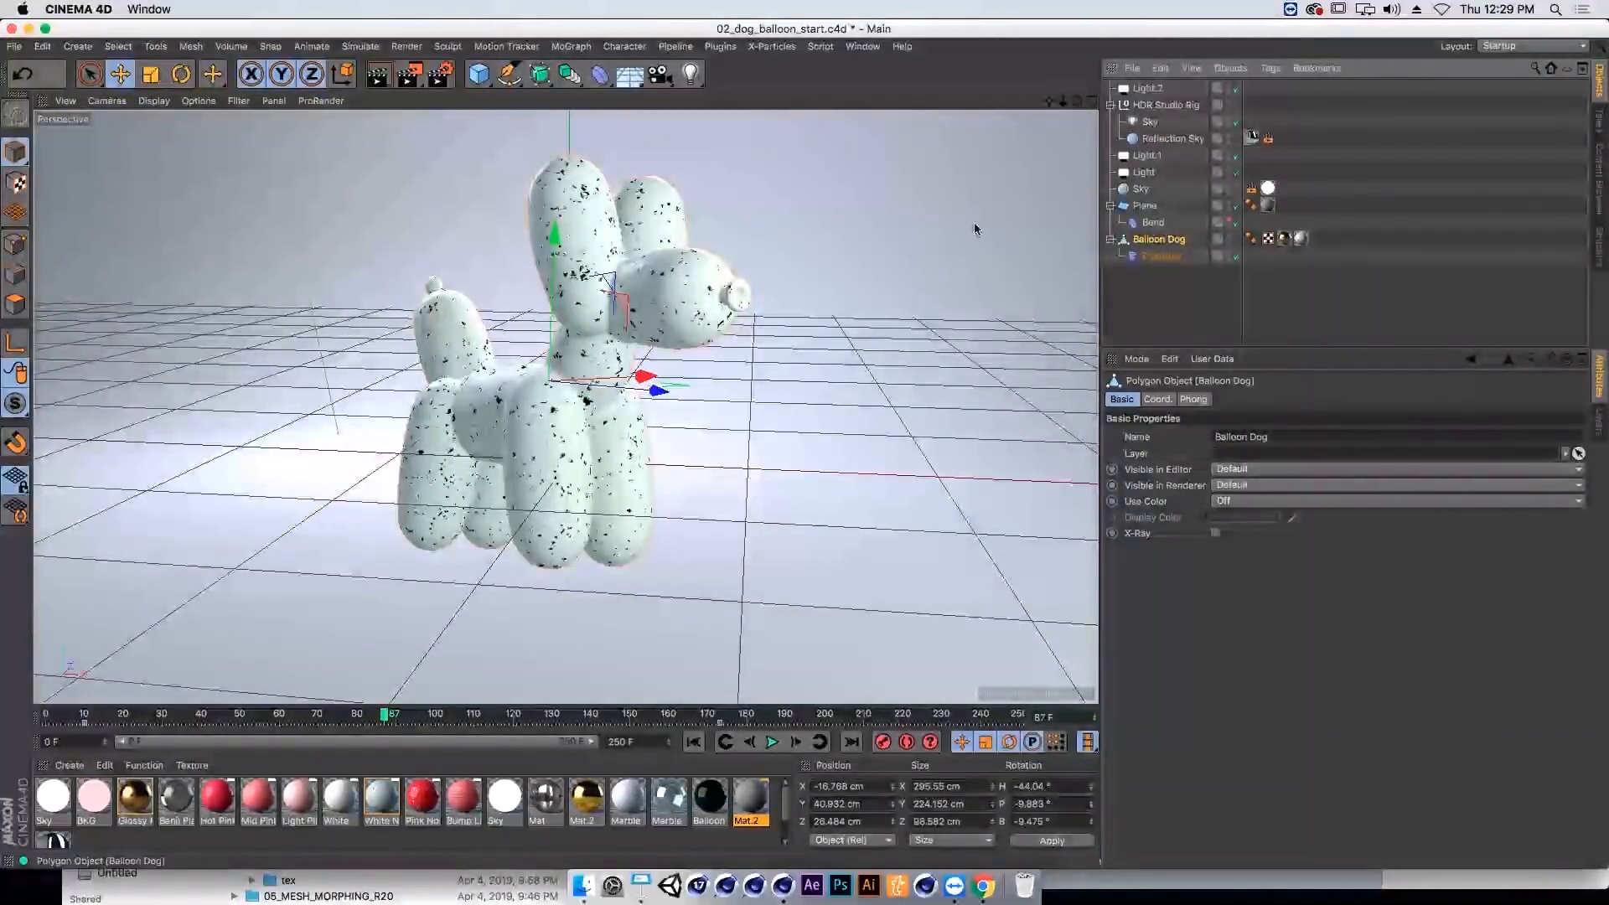
Step: Inspect the Balloon Dog's mesh density in Gouraud Shading (Lines) and return the display to Gouraud Shading
click(122, 101)
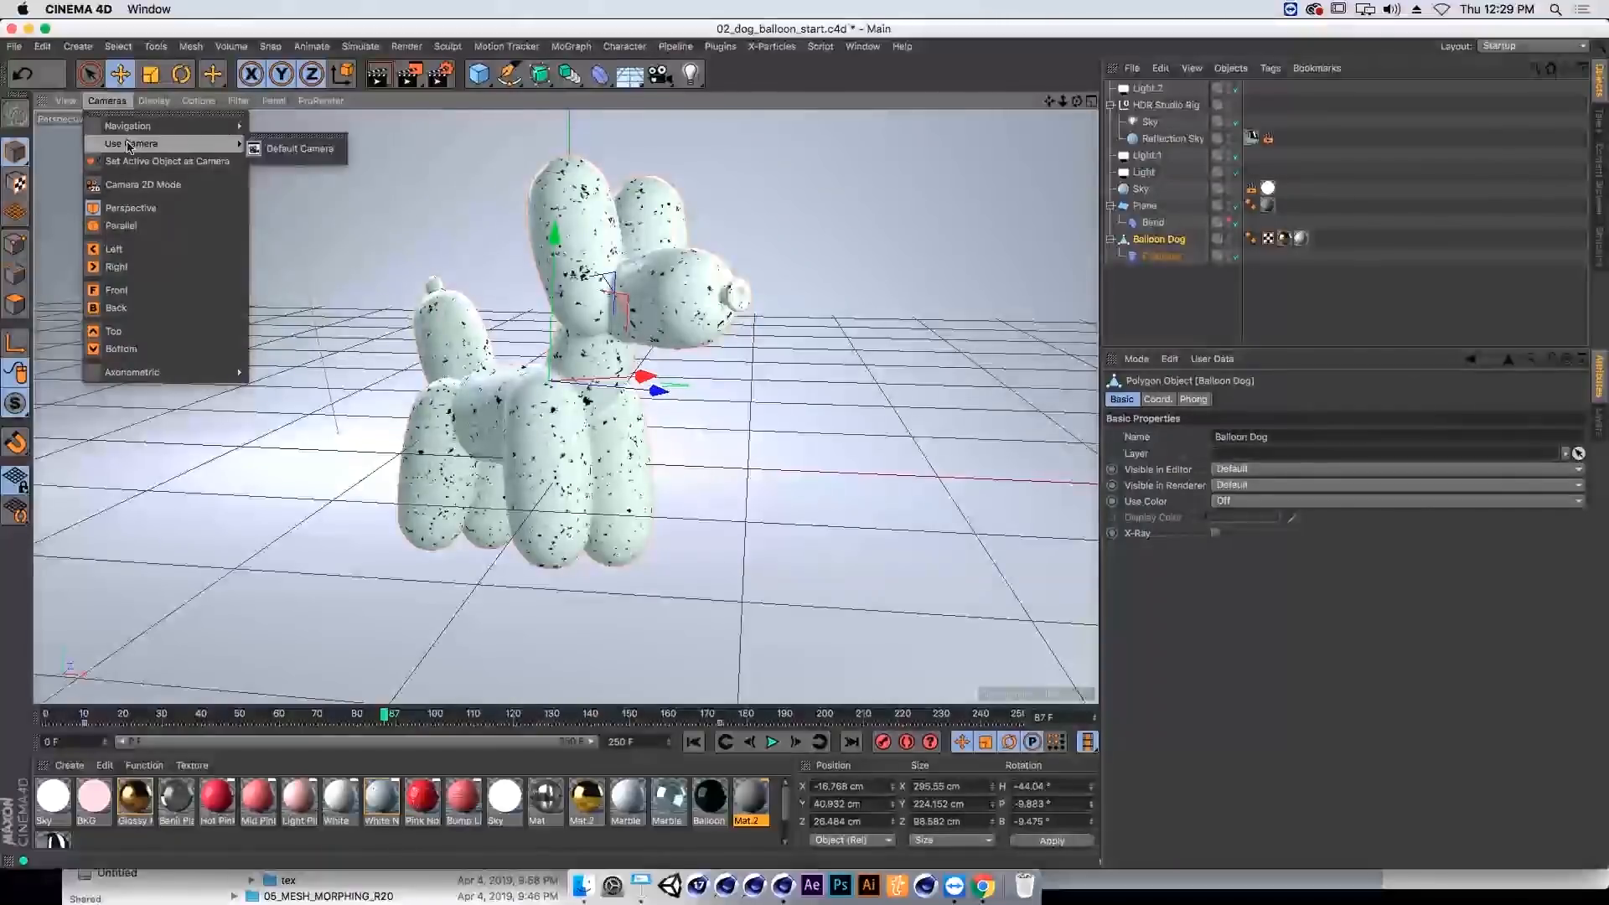
mouse_move(154, 101)
click(158, 145)
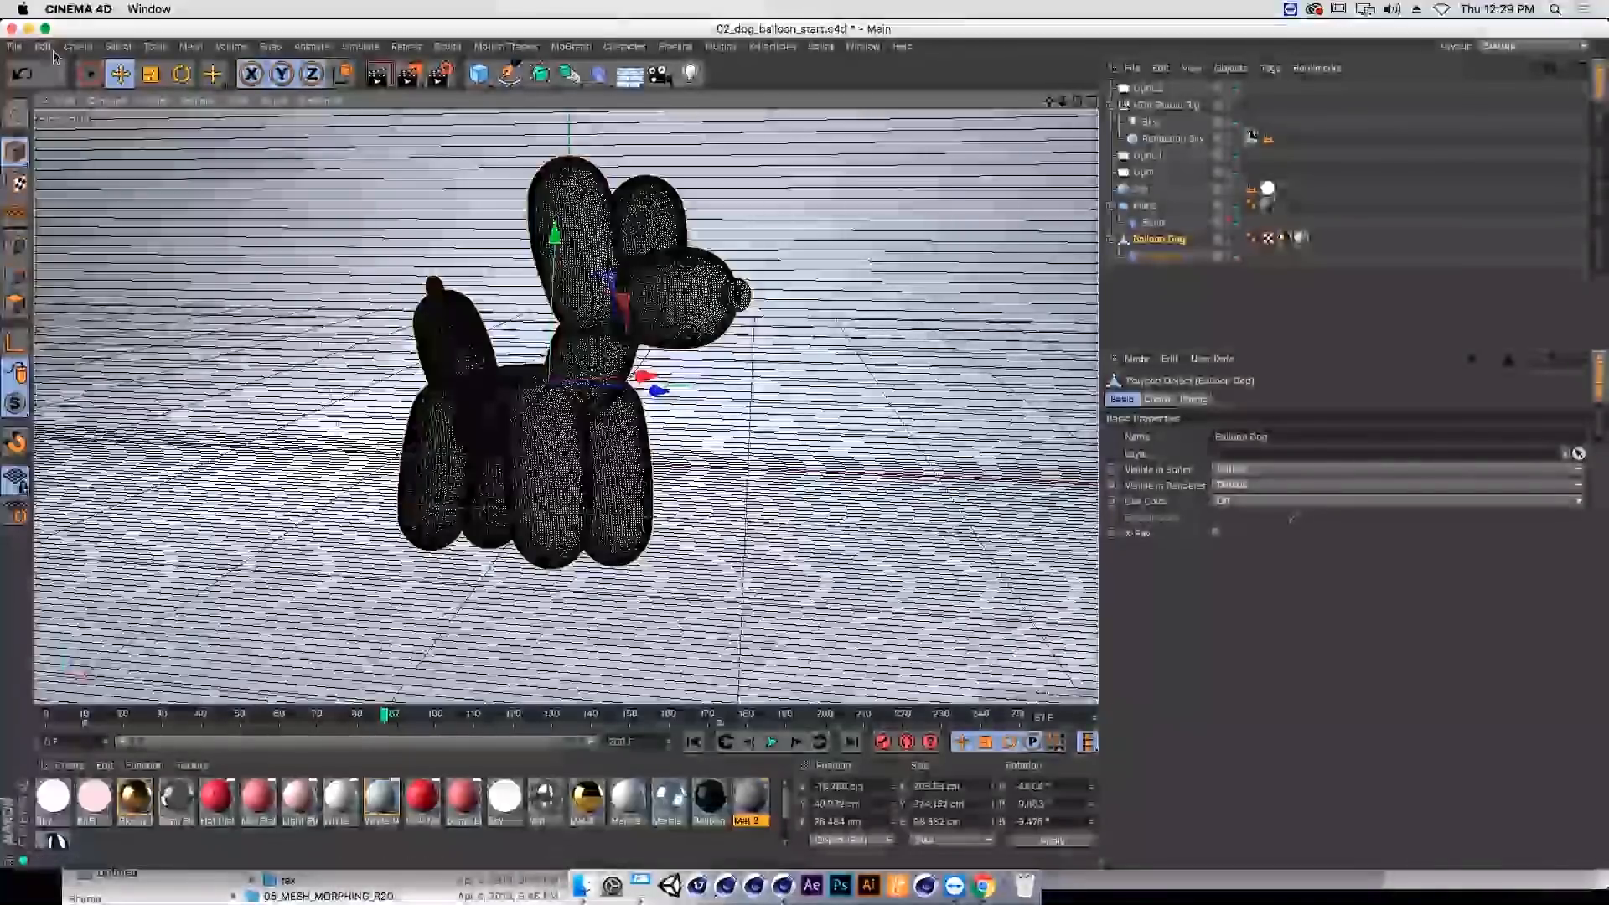
click(120, 104)
mouse_move(154, 101)
click(180, 126)
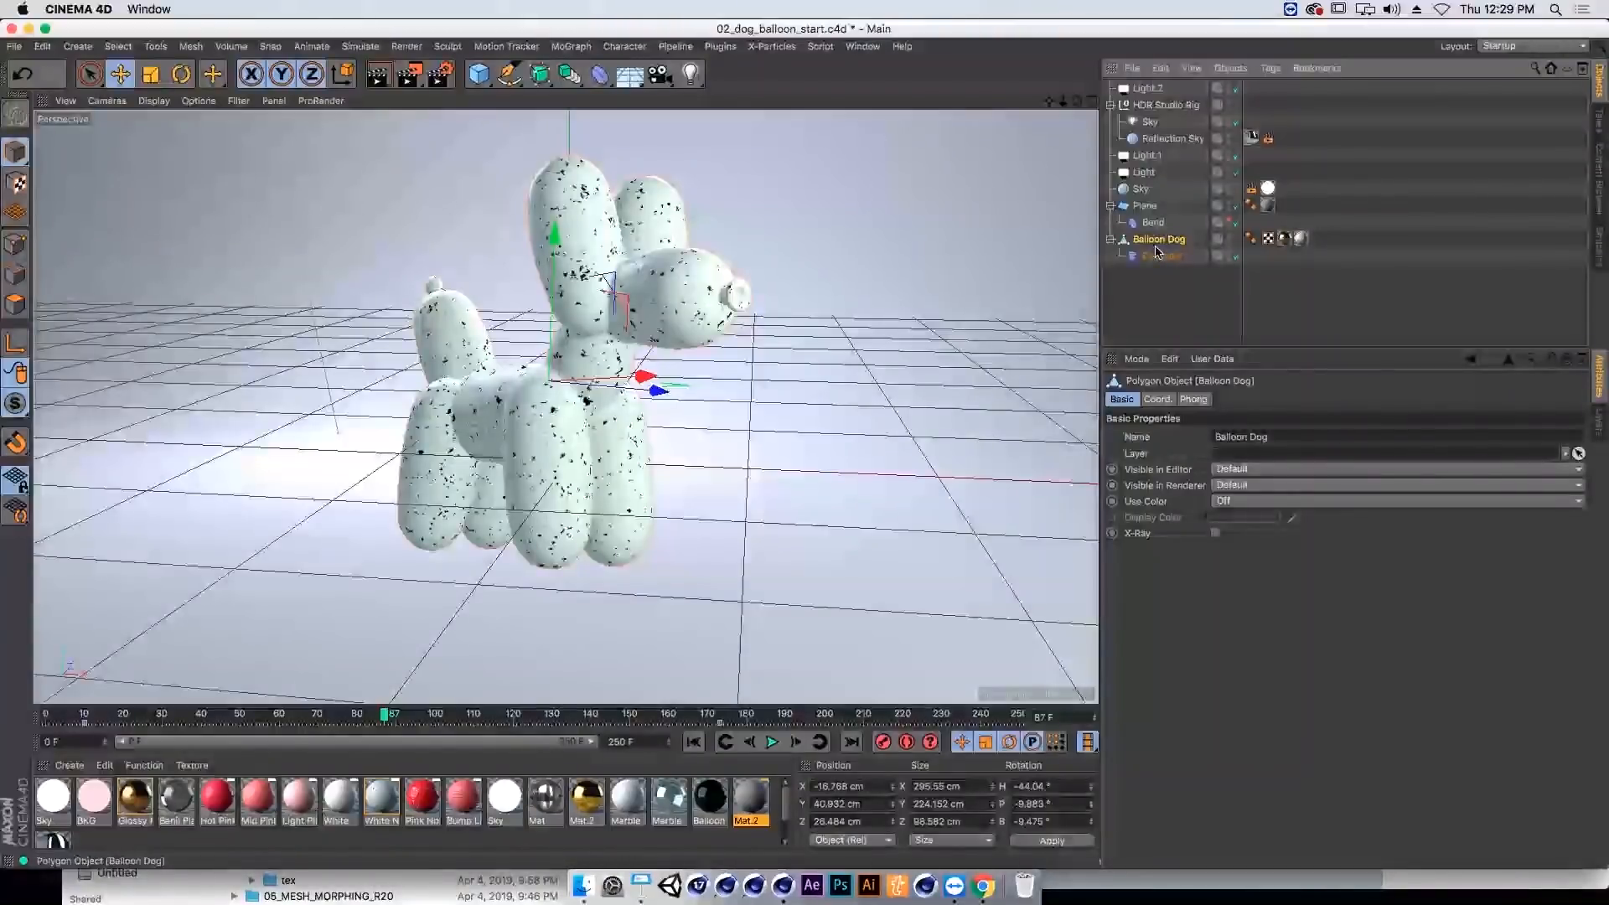
Step: Create a vertex map on the Balloon Dog by painting one dab on its body with the Paint Tool
click(624, 46)
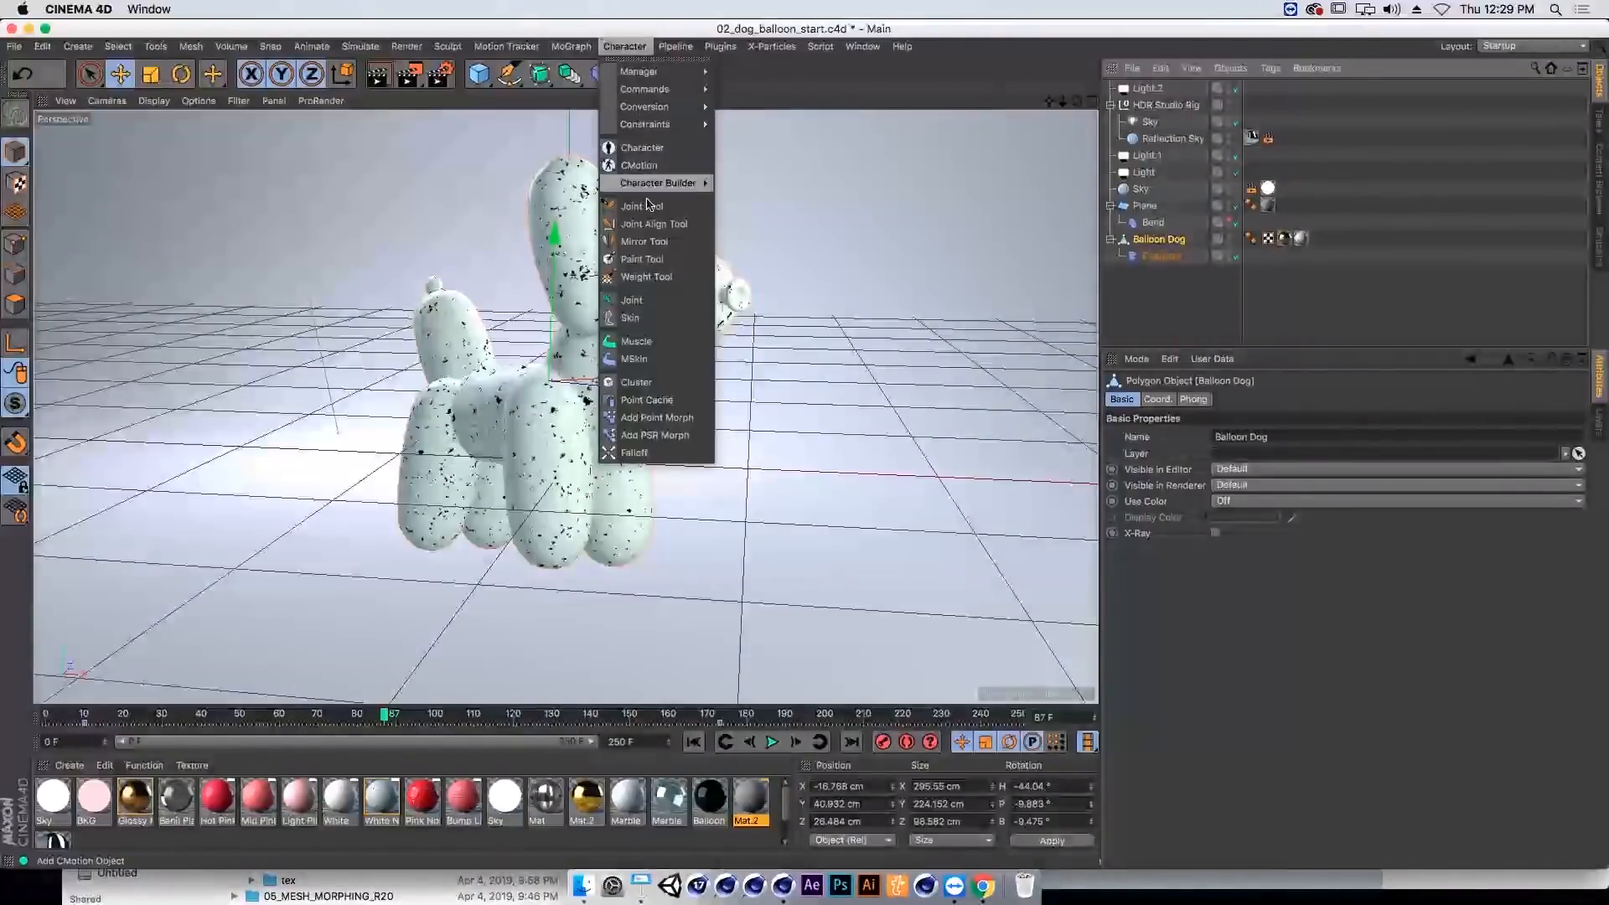
click(646, 259)
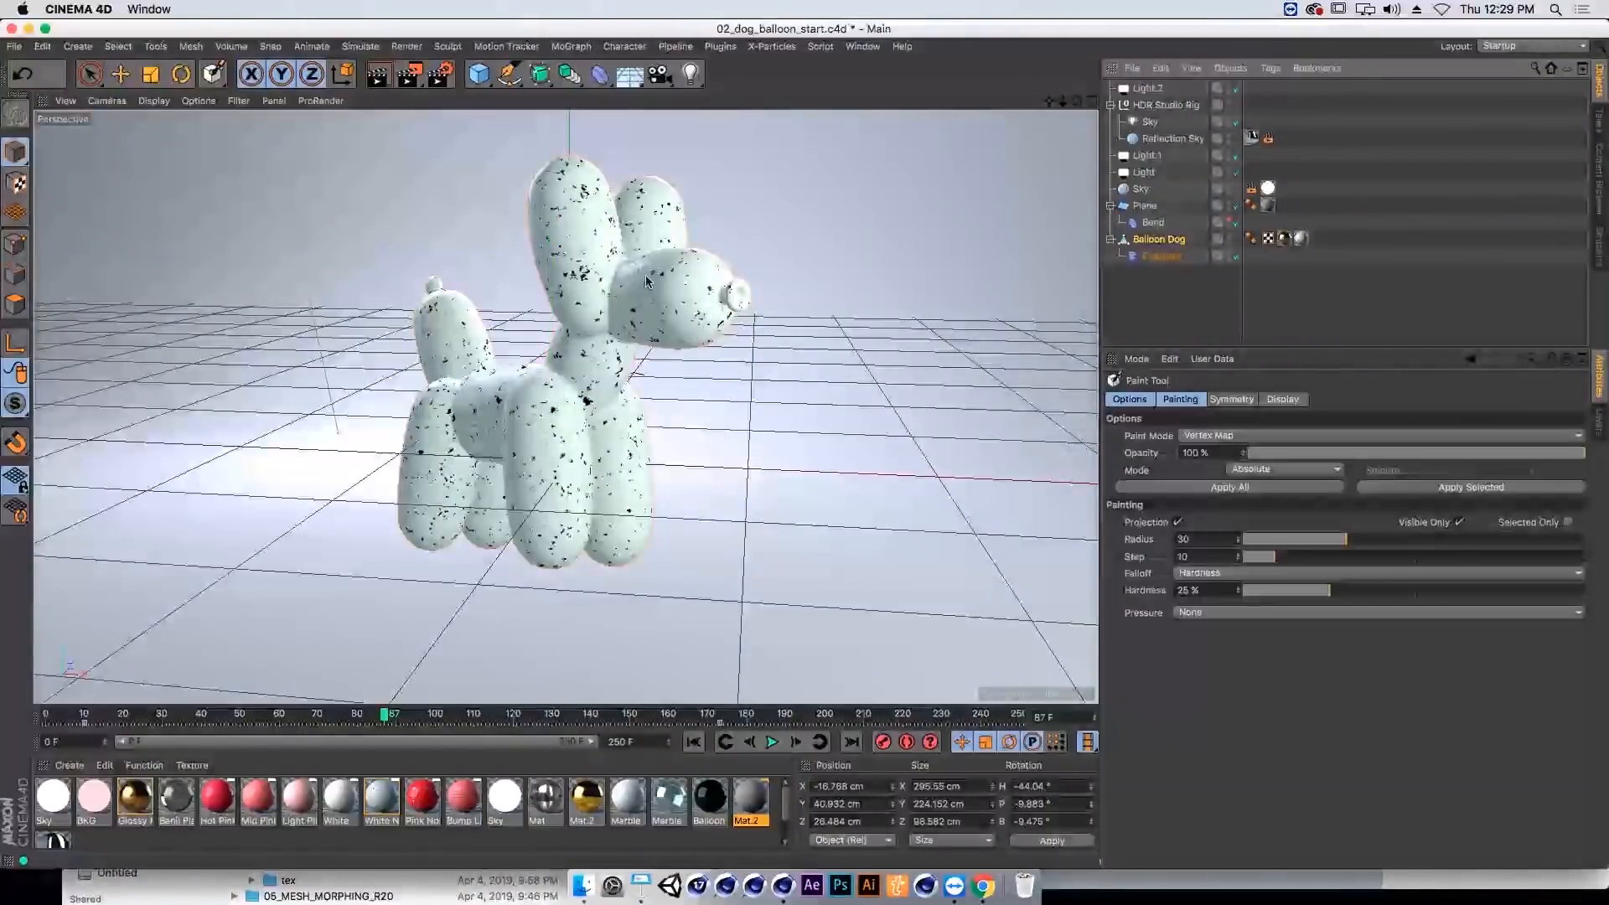
click(553, 413)
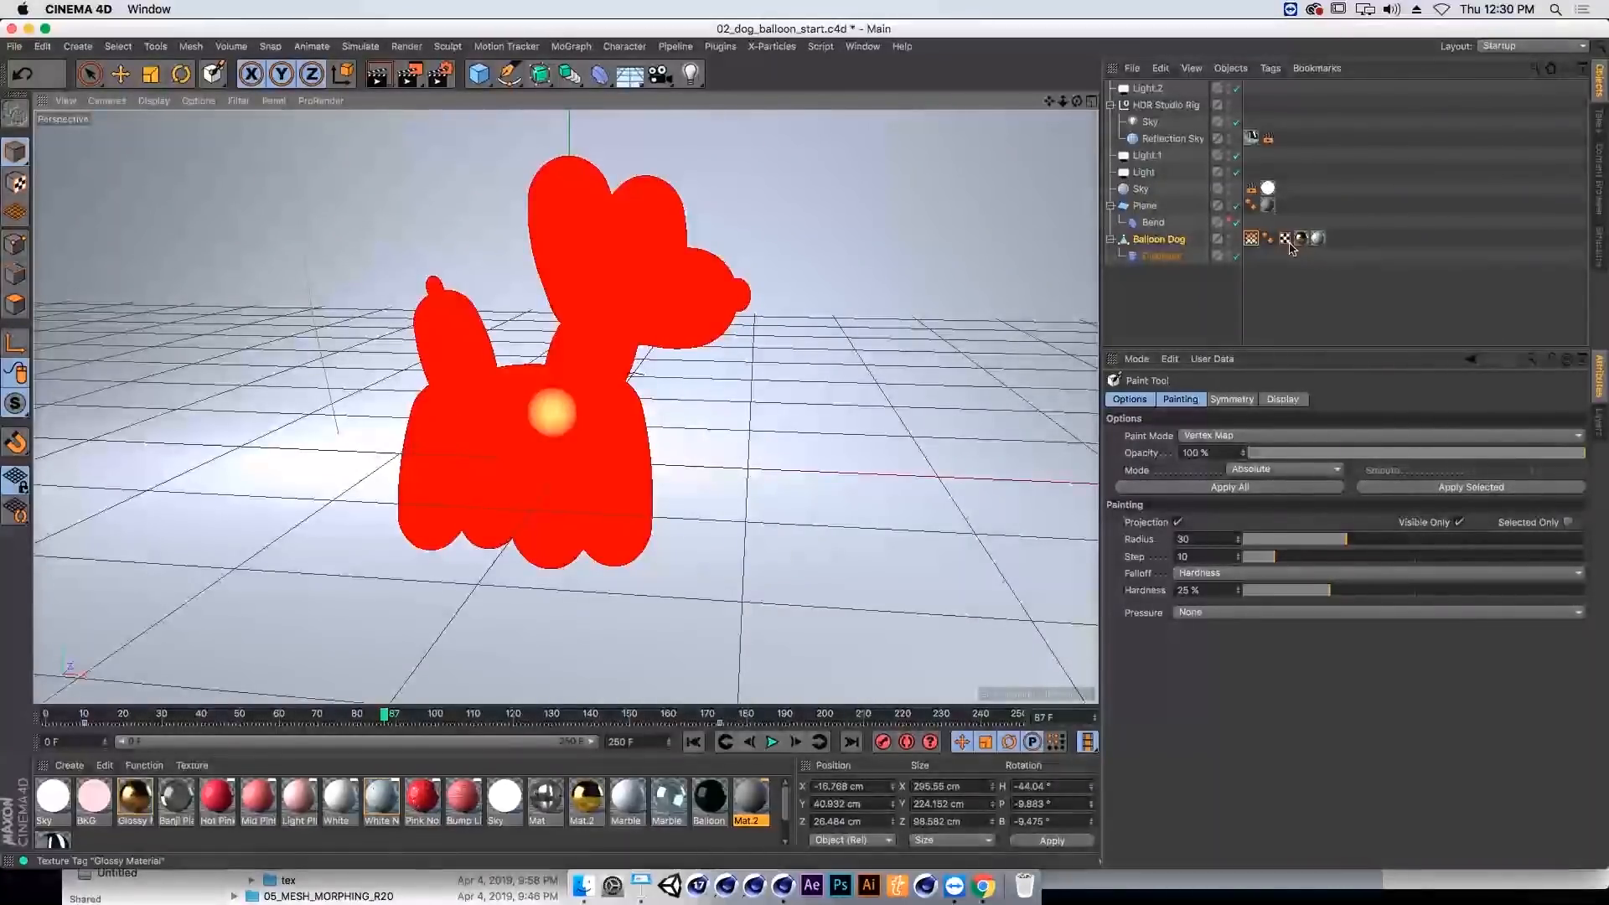
Step: Enable Use Fields on the Balloon Dog's vertex map, then clear and delete its Freeze layer
click(1251, 239)
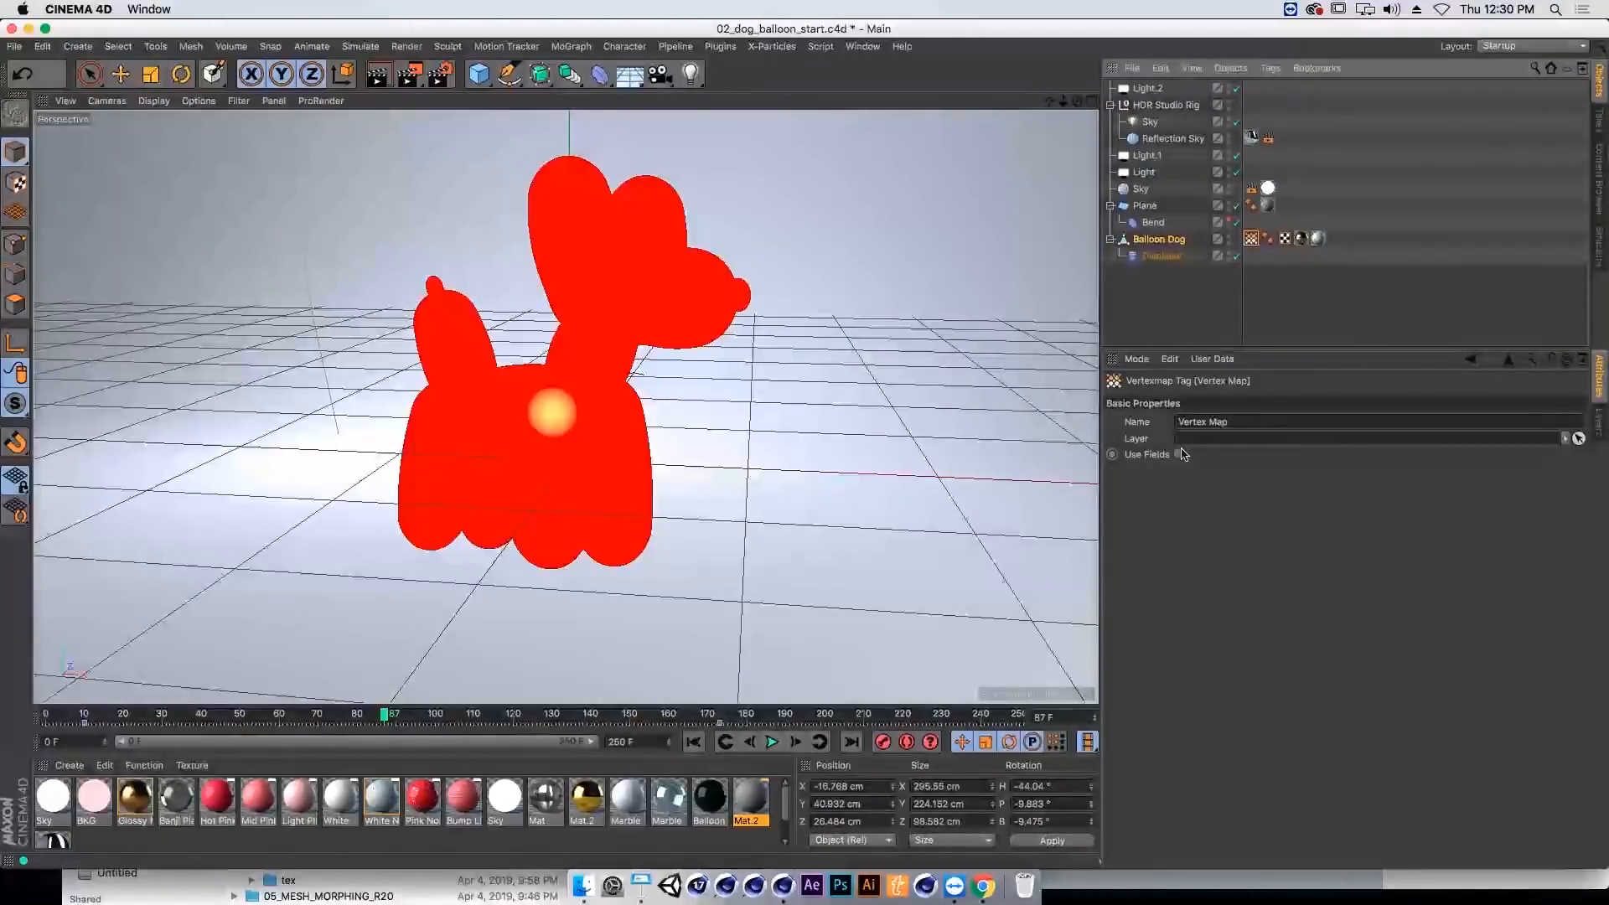
click(1182, 454)
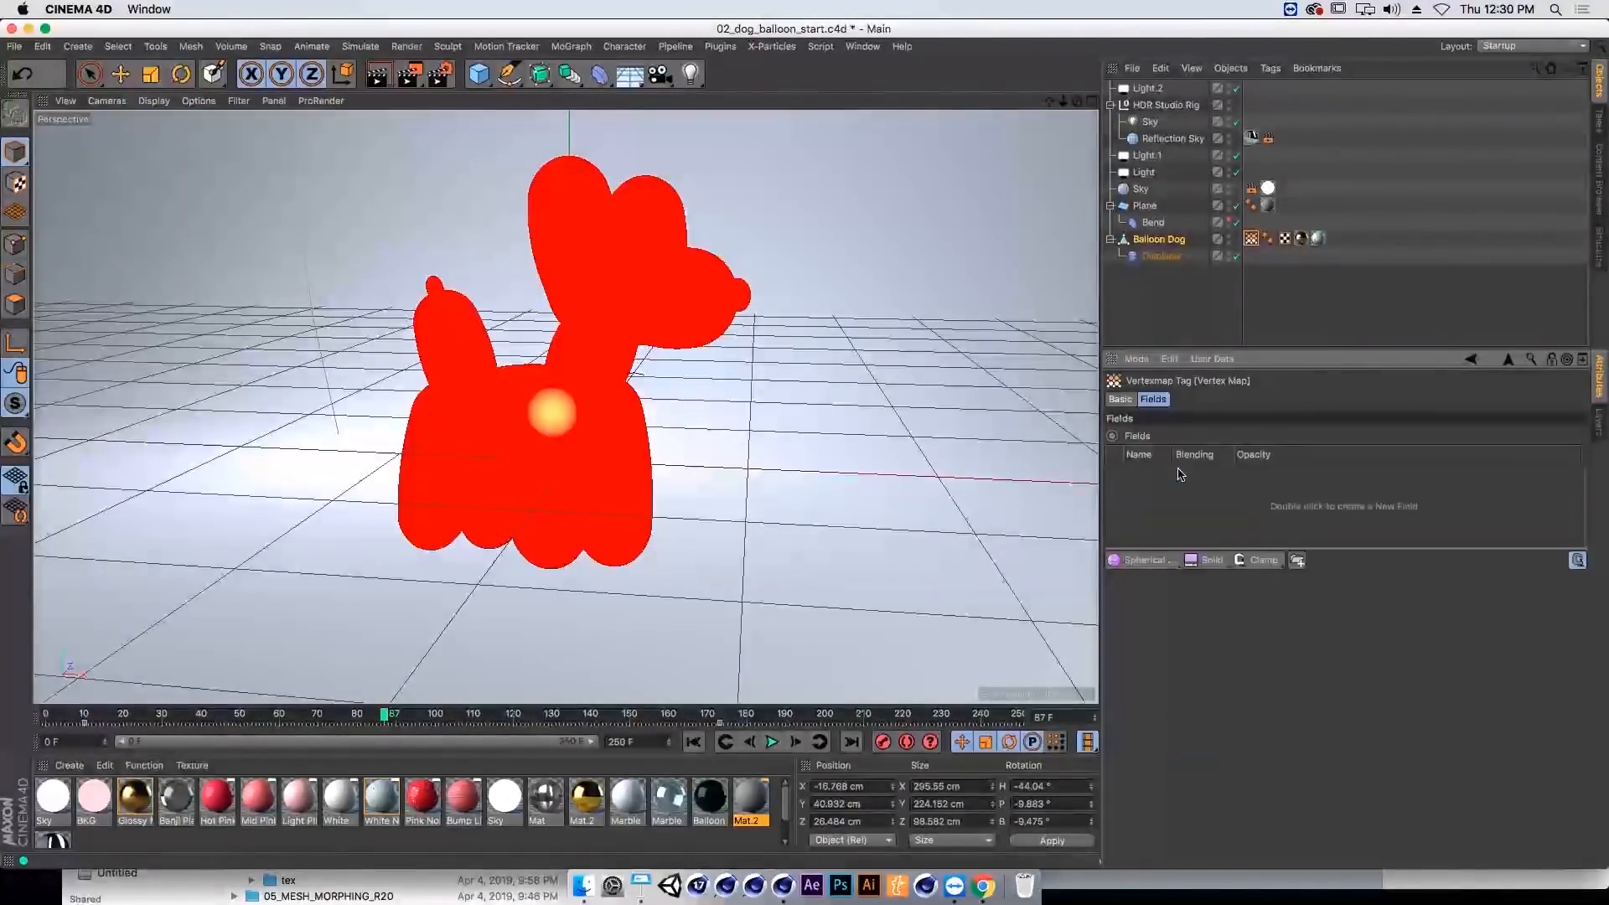
double_click(1171, 473)
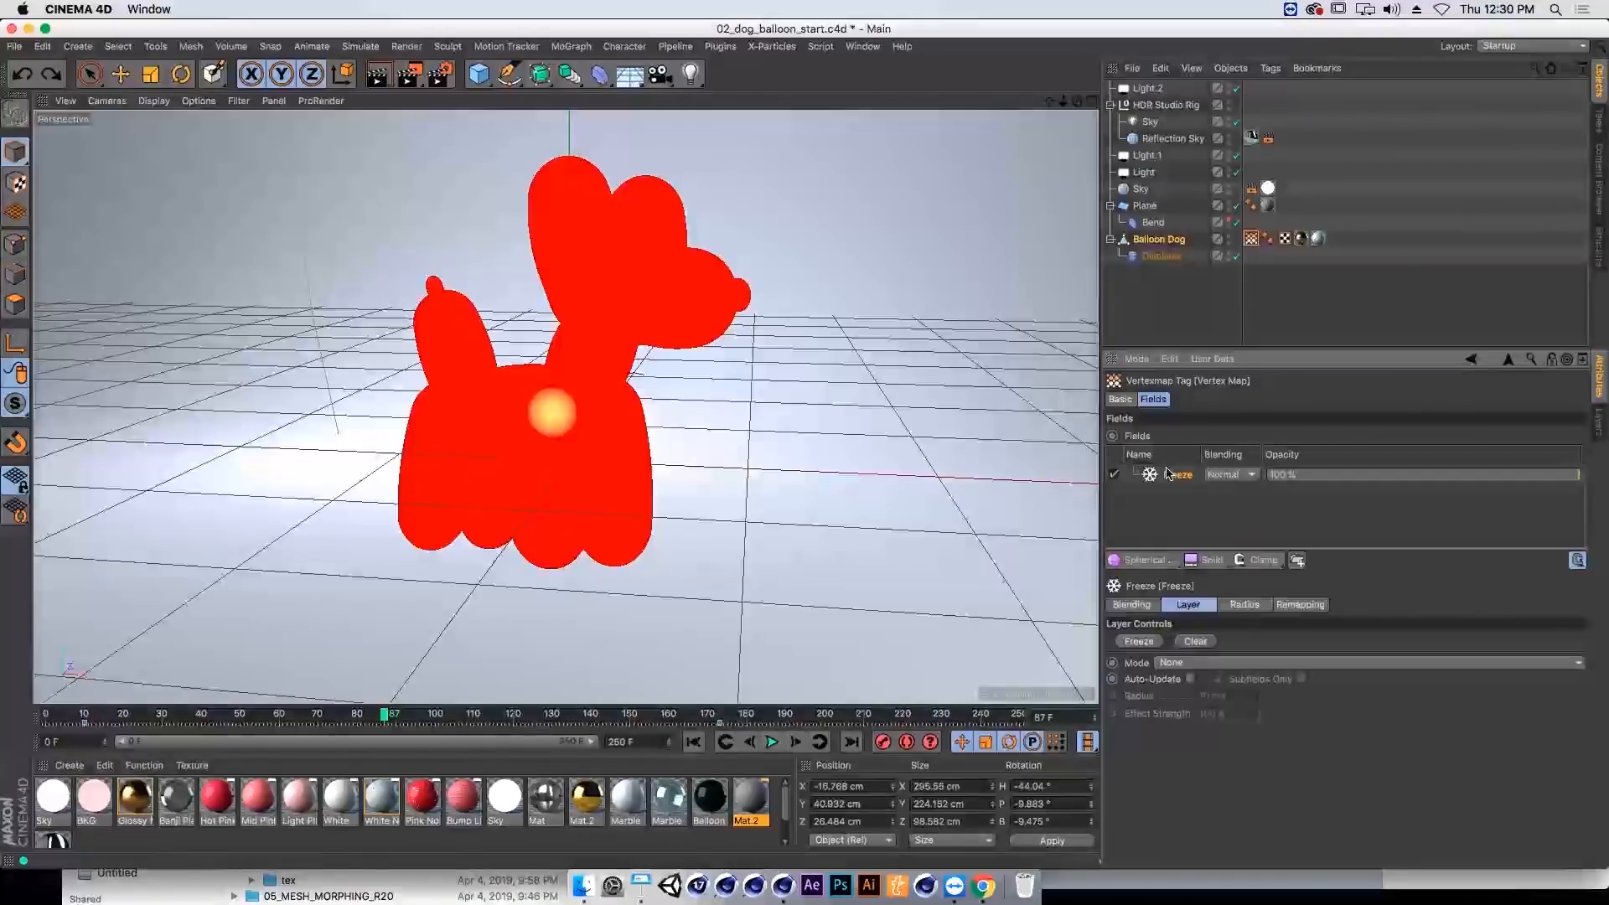
click(1187, 646)
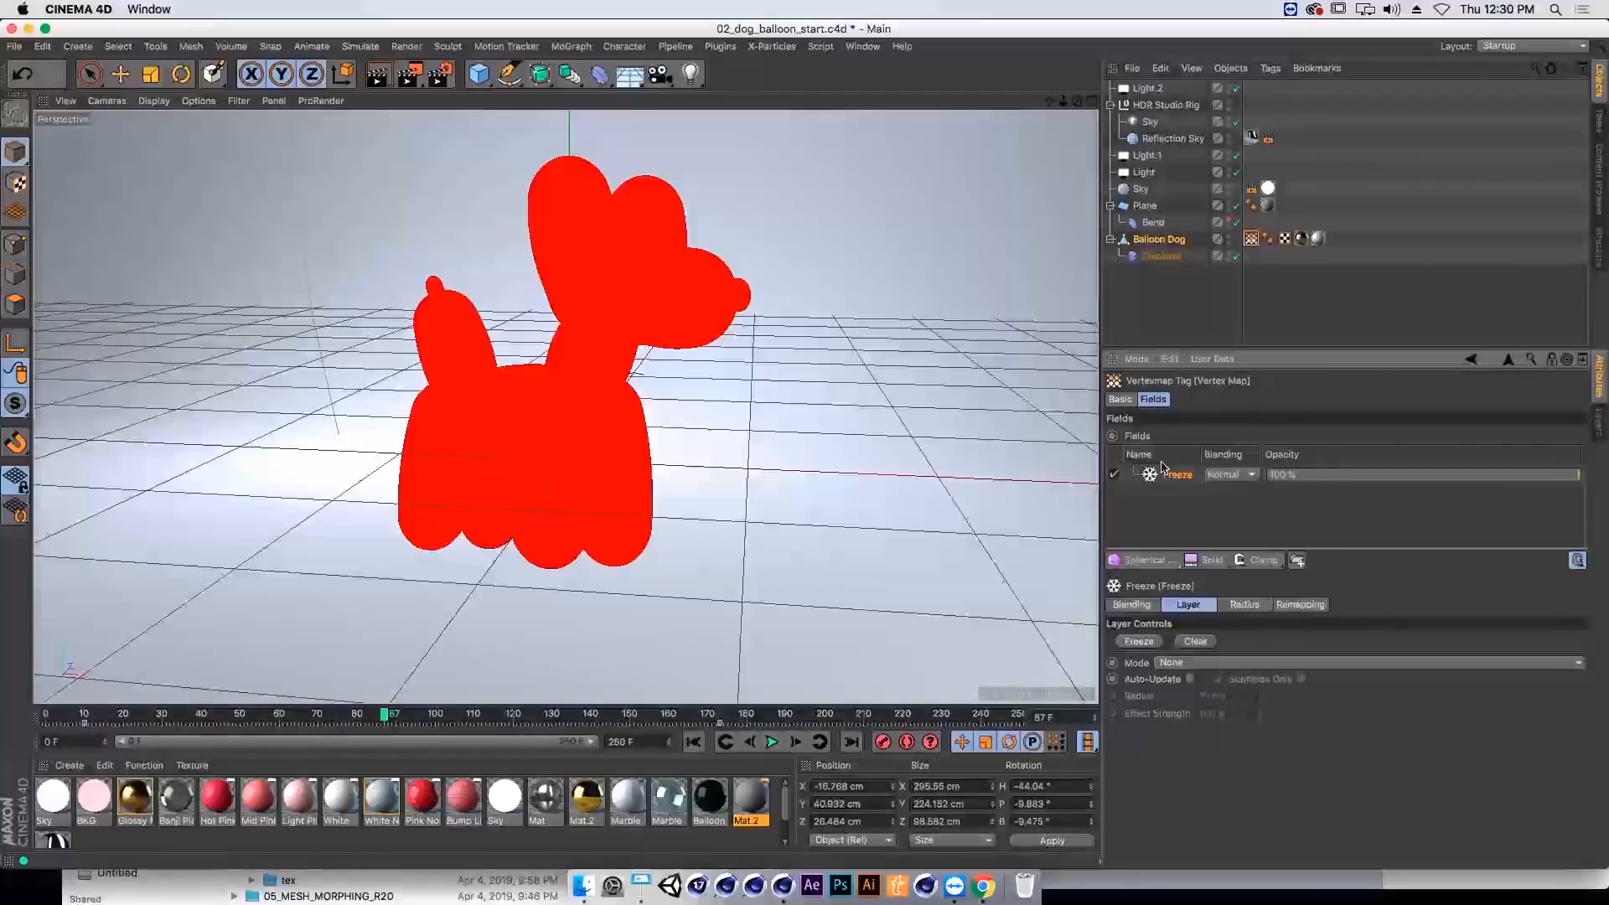
key(Delete)
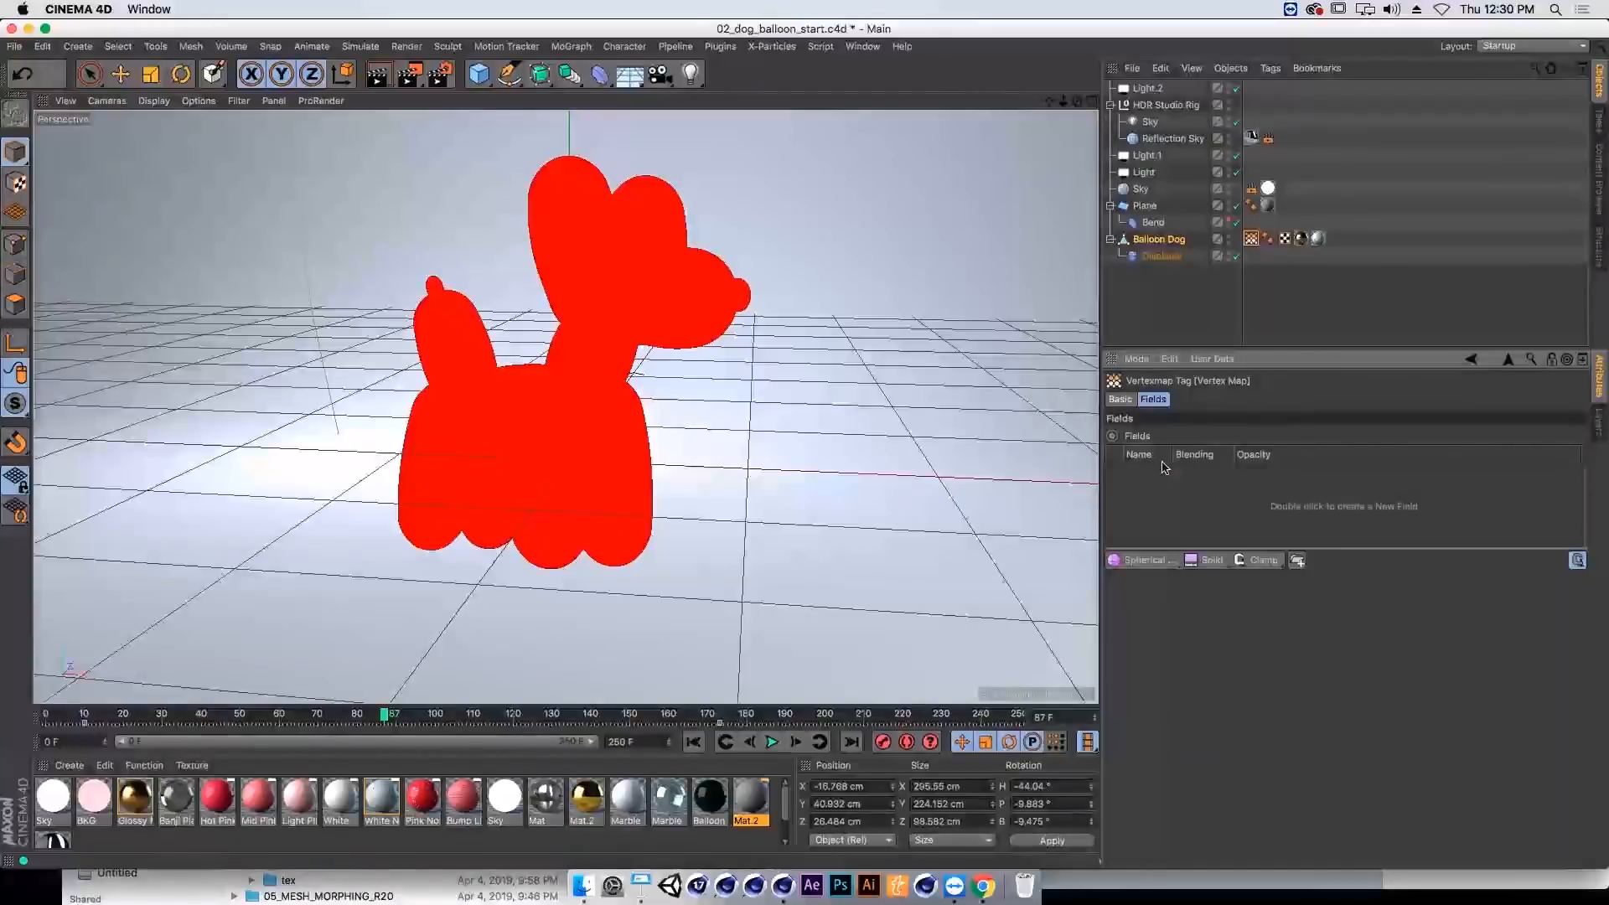
Step: Add a Linear Field, rather than a Spherical Field, to the Balloon Dog's vertex map
click(1159, 558)
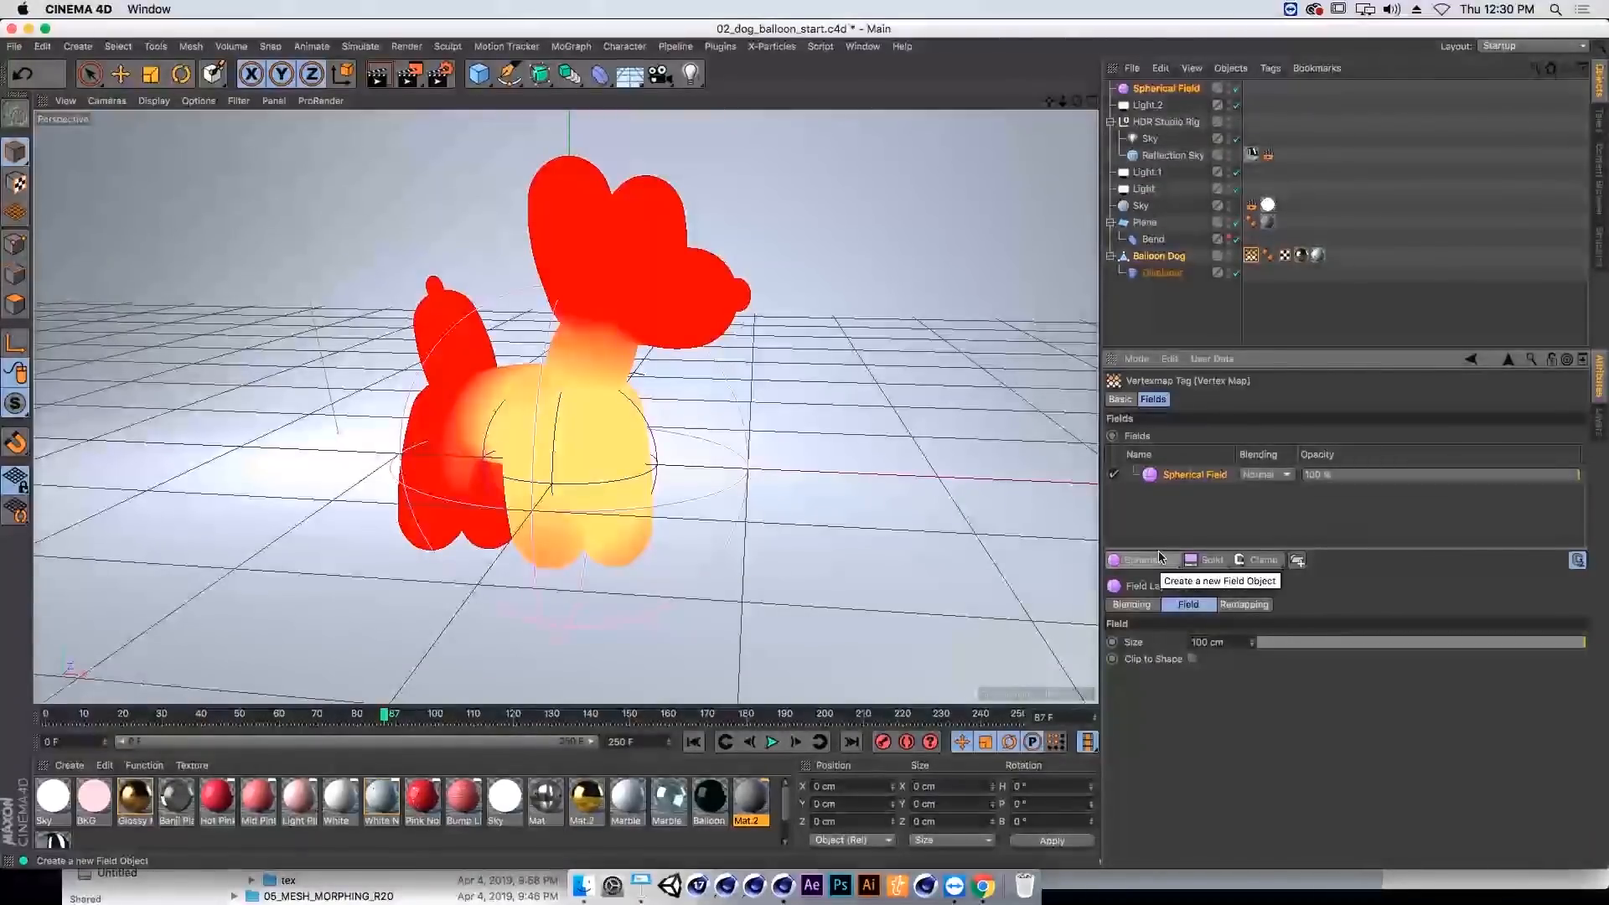
key(super+z)
click(1161, 559)
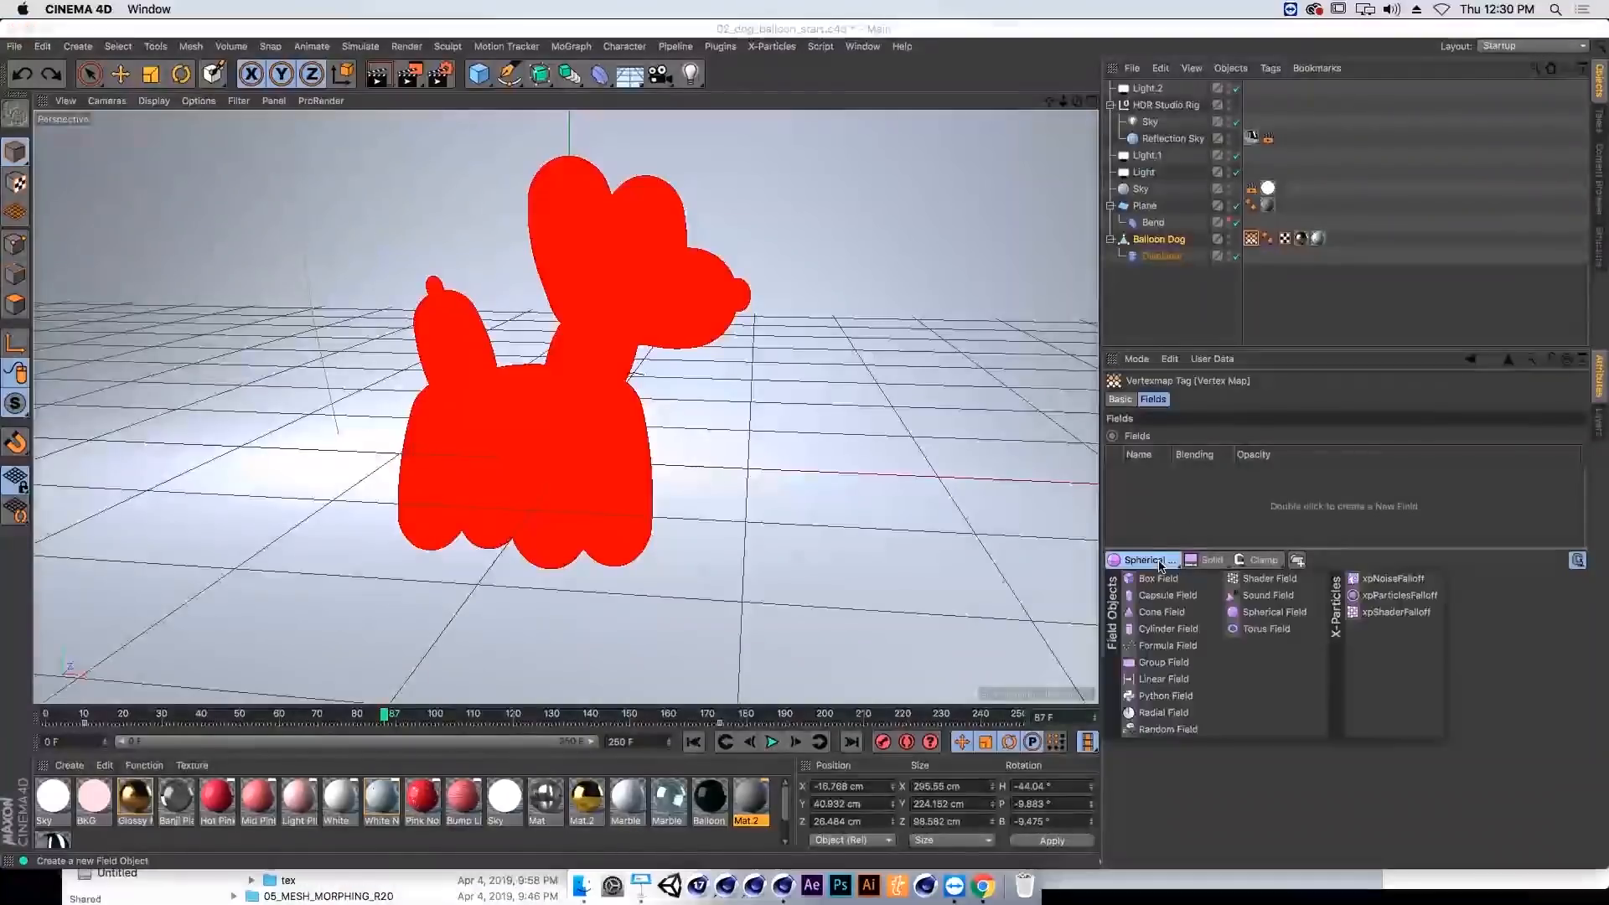
click(1164, 677)
Step: Shorten the Linear Field to about 50 cm, angle it along the dog's body and move it to about X -34 cm, Y 22 cm
key(e)
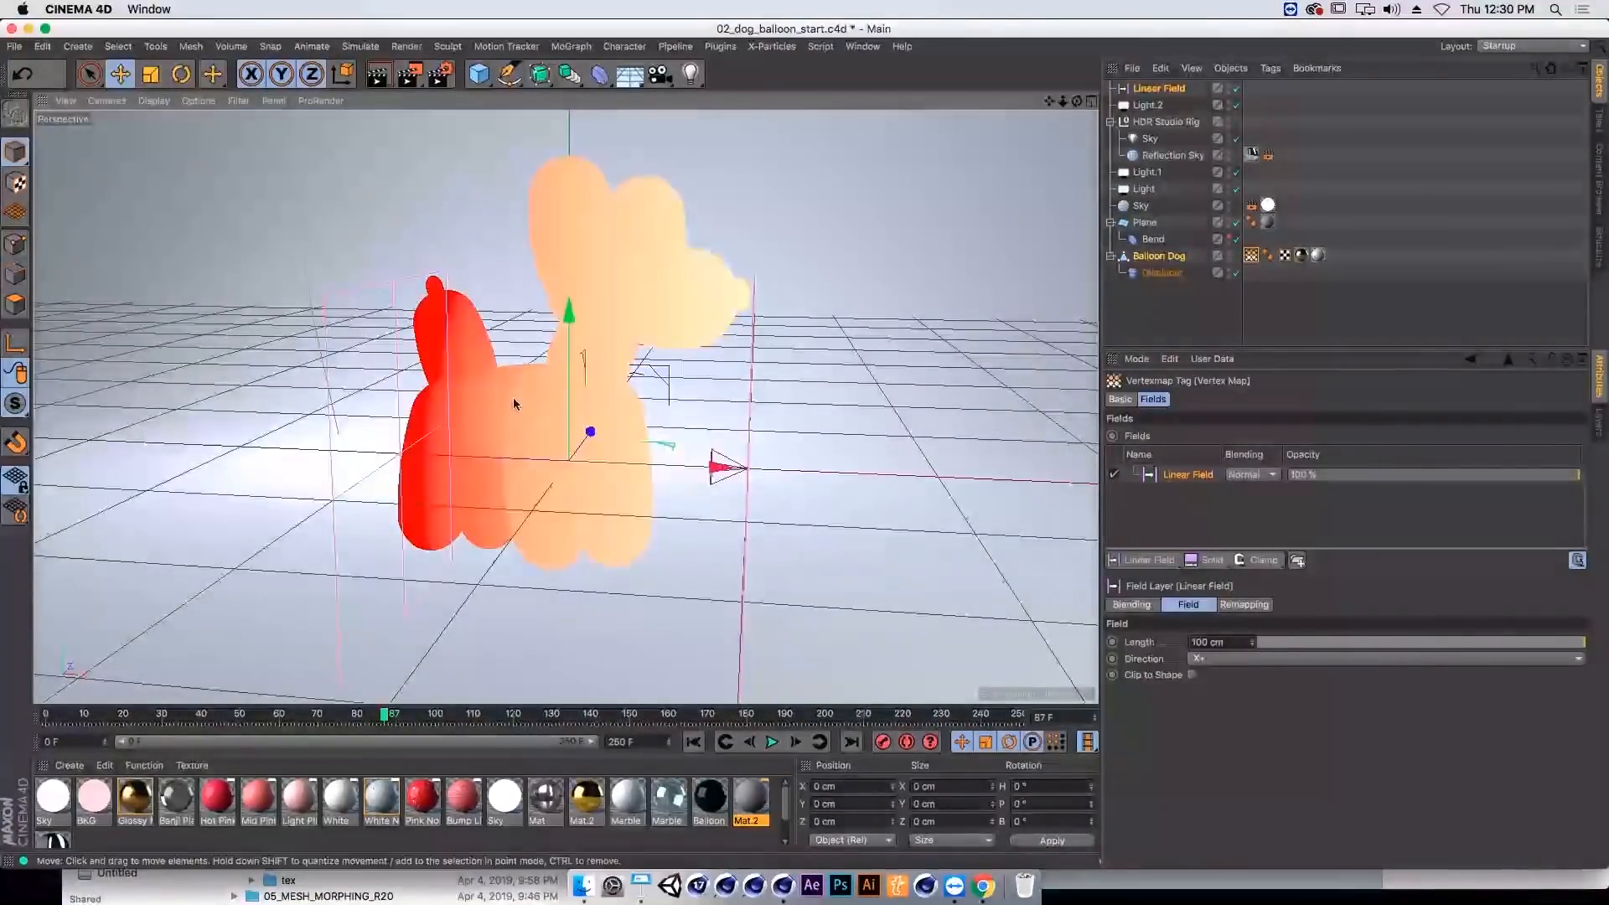
mouse_move(525, 386)
alt+mouse_down()
mouse_move(593, 361)
mouse_move(394, 461)
mouse_move(515, 470)
mouse_move(477, 462)
alt+mouse_up()
drag(611, 462, 491, 440)
key(r)
key(e)
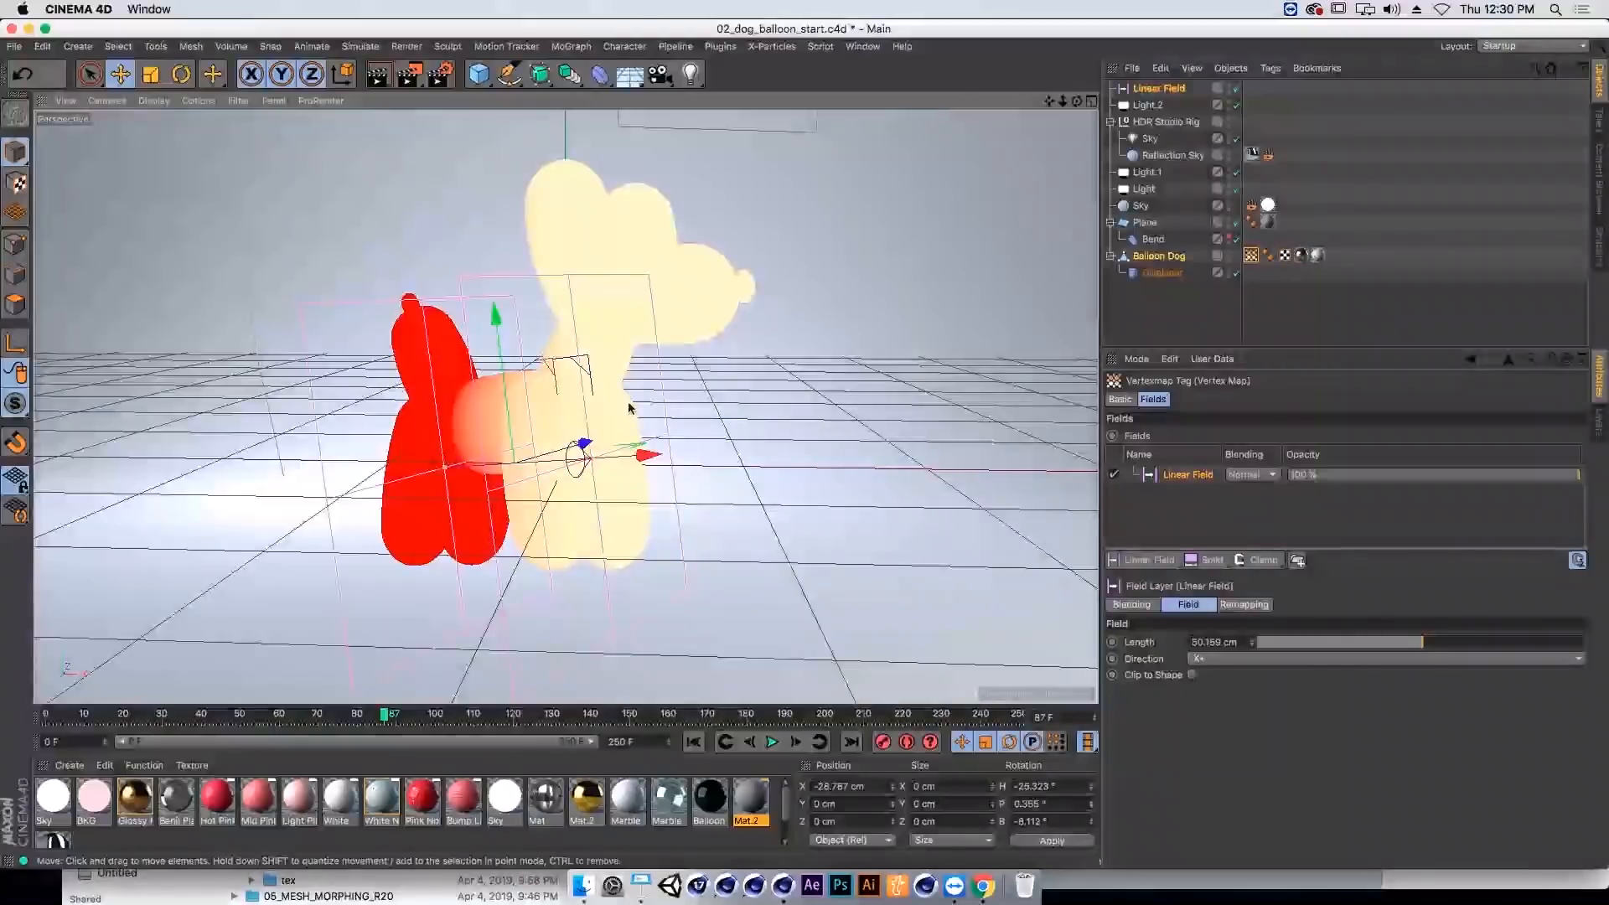
drag(633, 396, 745, 342)
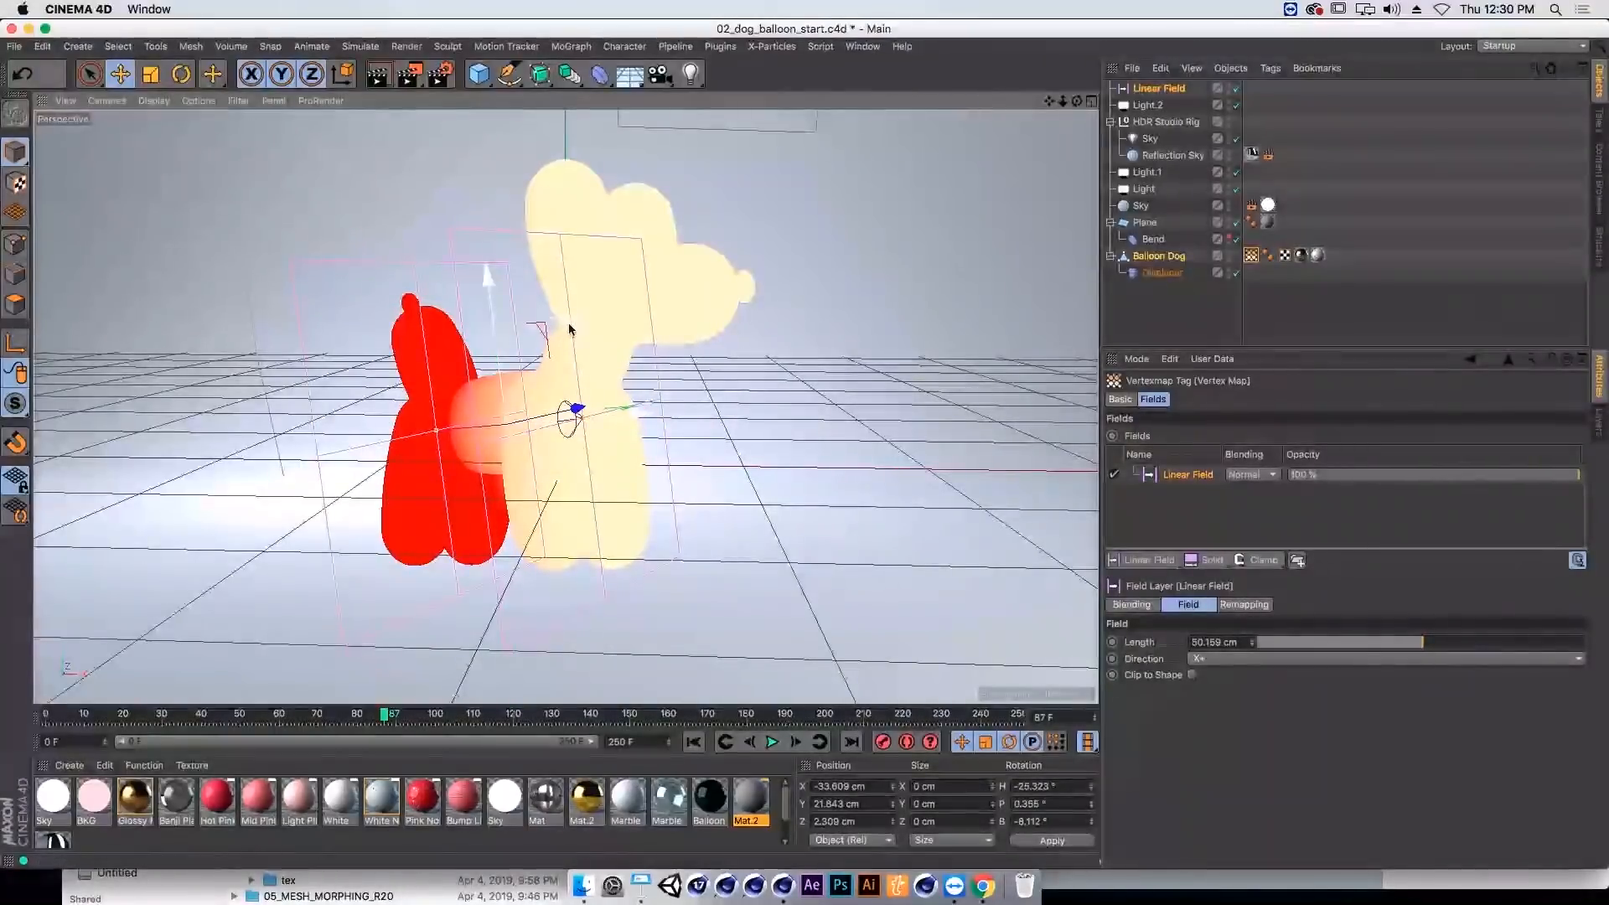
Step: Move the Linear Field to about X -22 cm, Y 28 cm, set the viewport to Gouraud Shading and select the Balloon Dog to display its materials
mouse_move(564, 328)
mouse_down()
mouse_move(592, 310)
mouse_move(582, 319)
mouse_up()
click(154, 102)
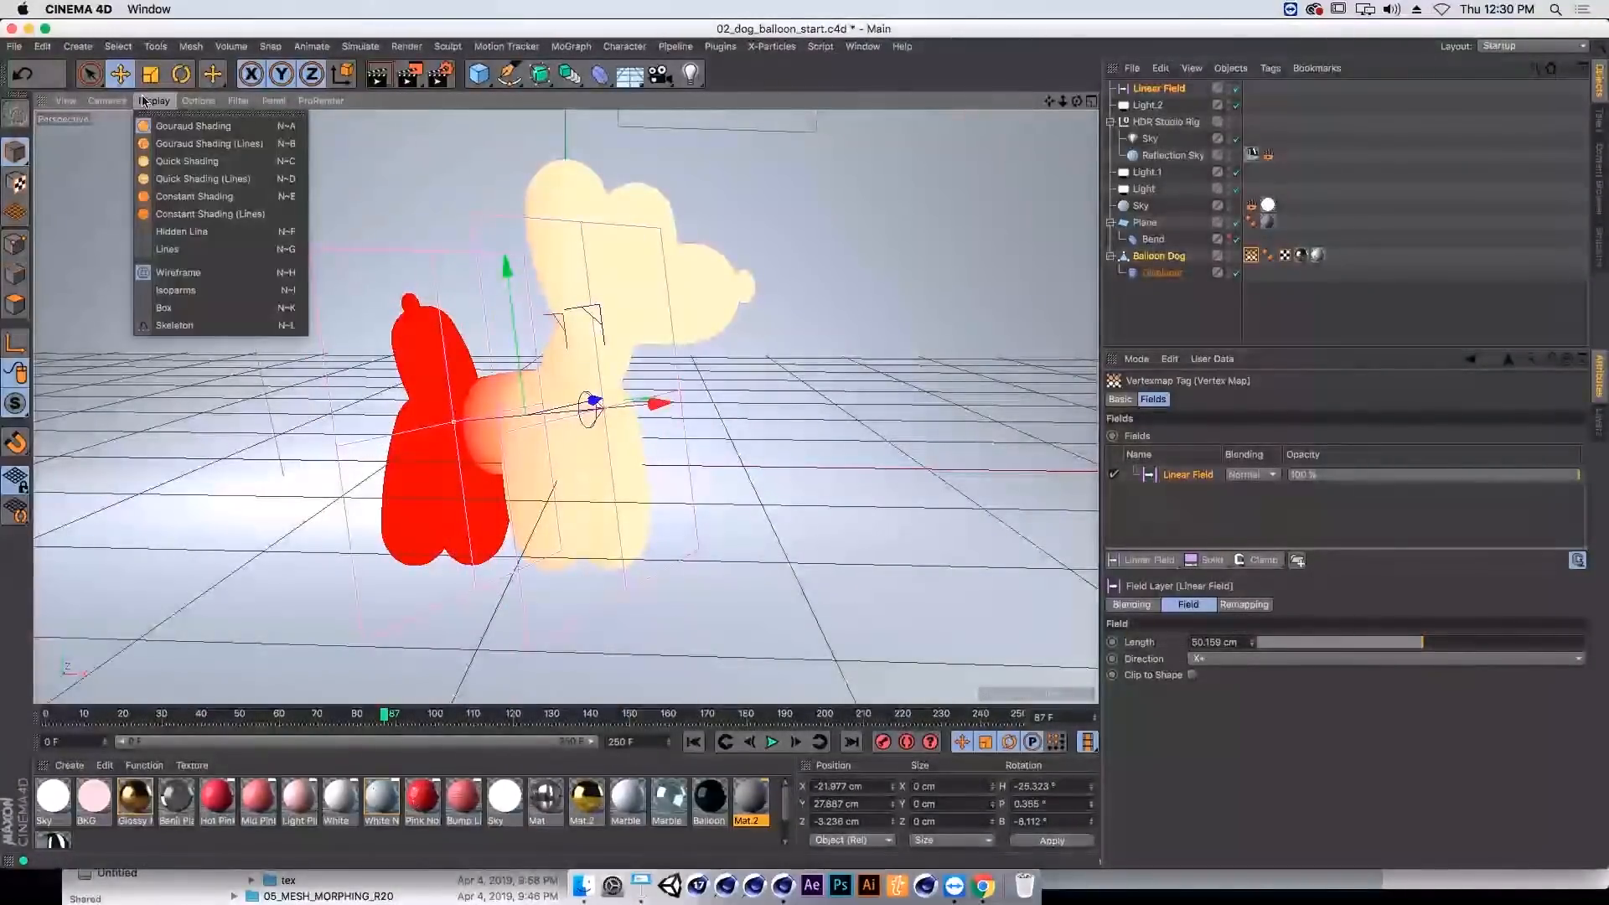
click(194, 127)
click(1359, 307)
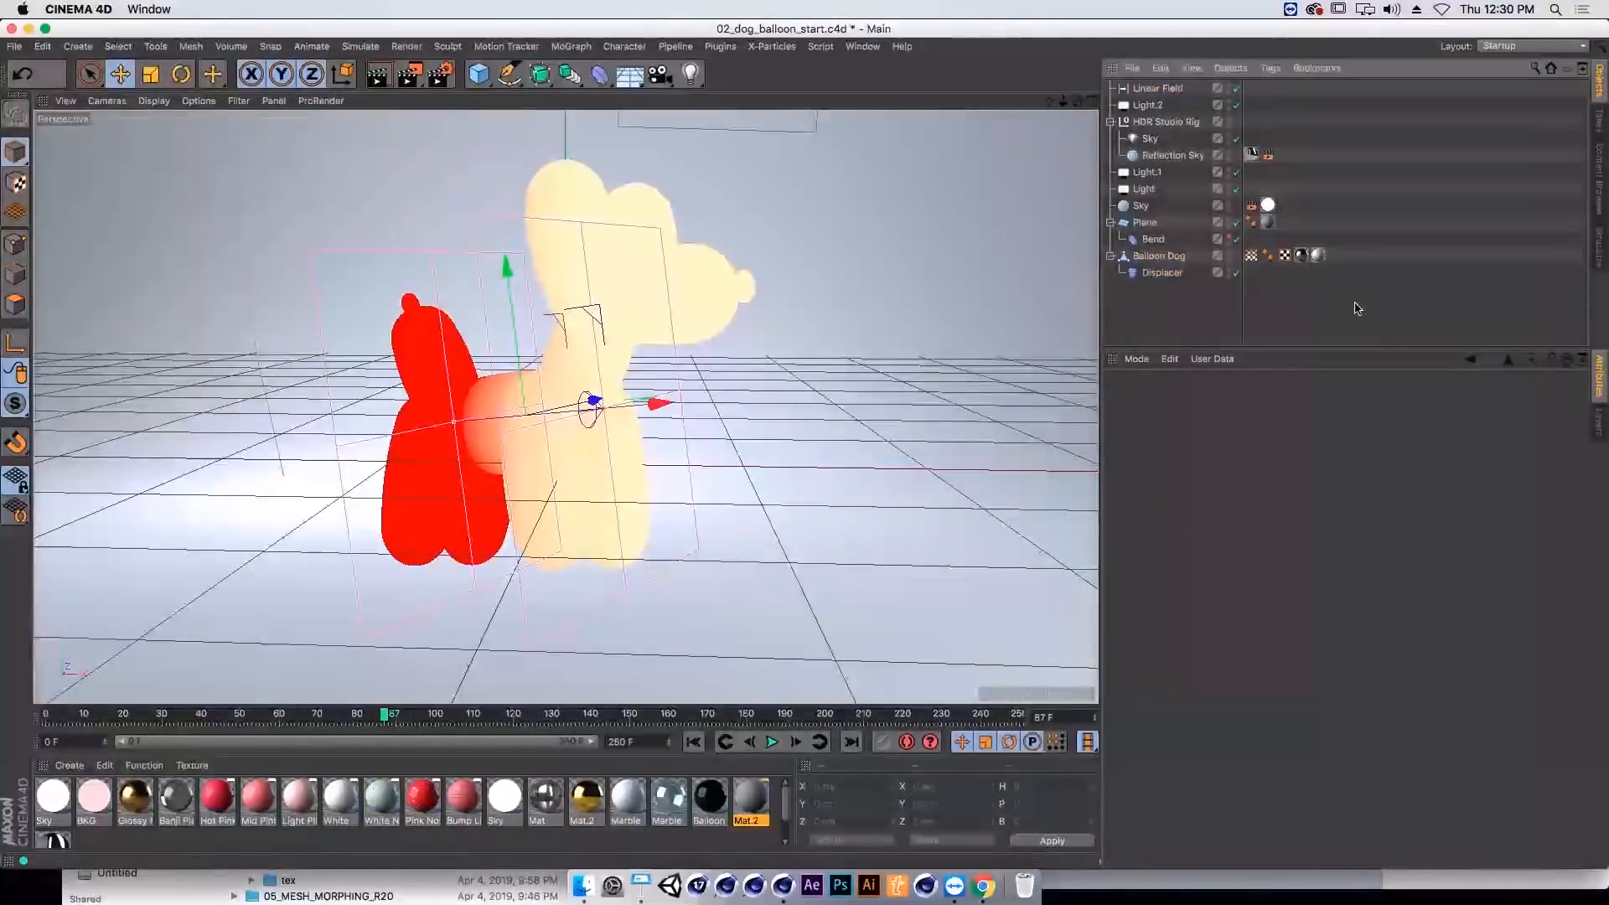
click(1171, 257)
click(1170, 302)
click(1161, 257)
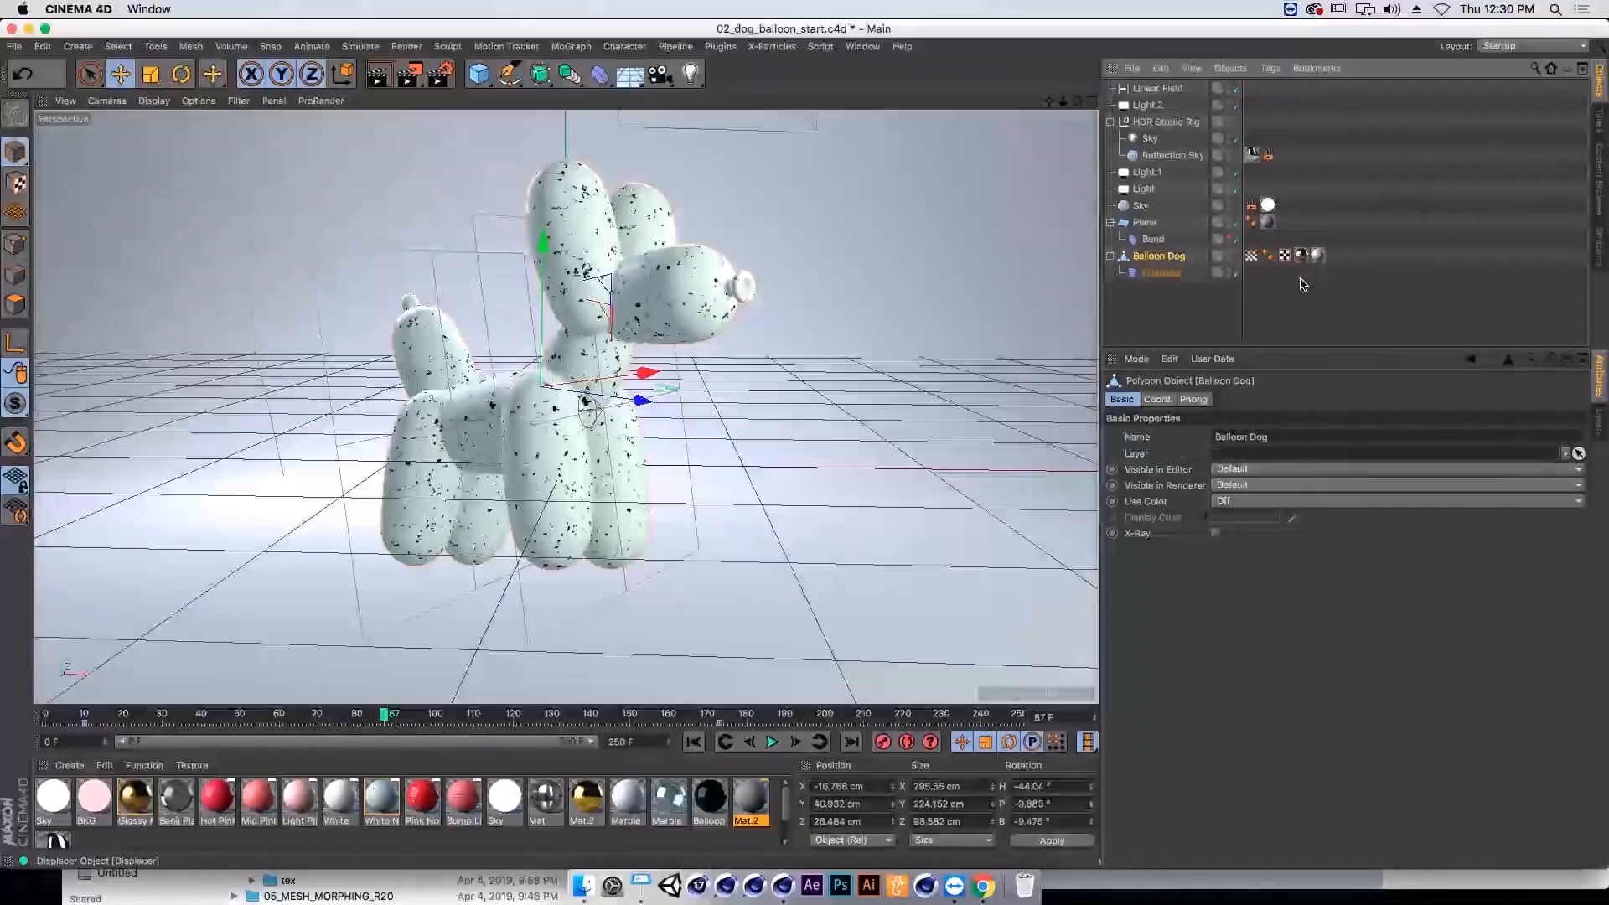
Step: Enable the Alpha channel of the dog's White Noise material and load a Vertex Map effect shader as its texture
click(1317, 256)
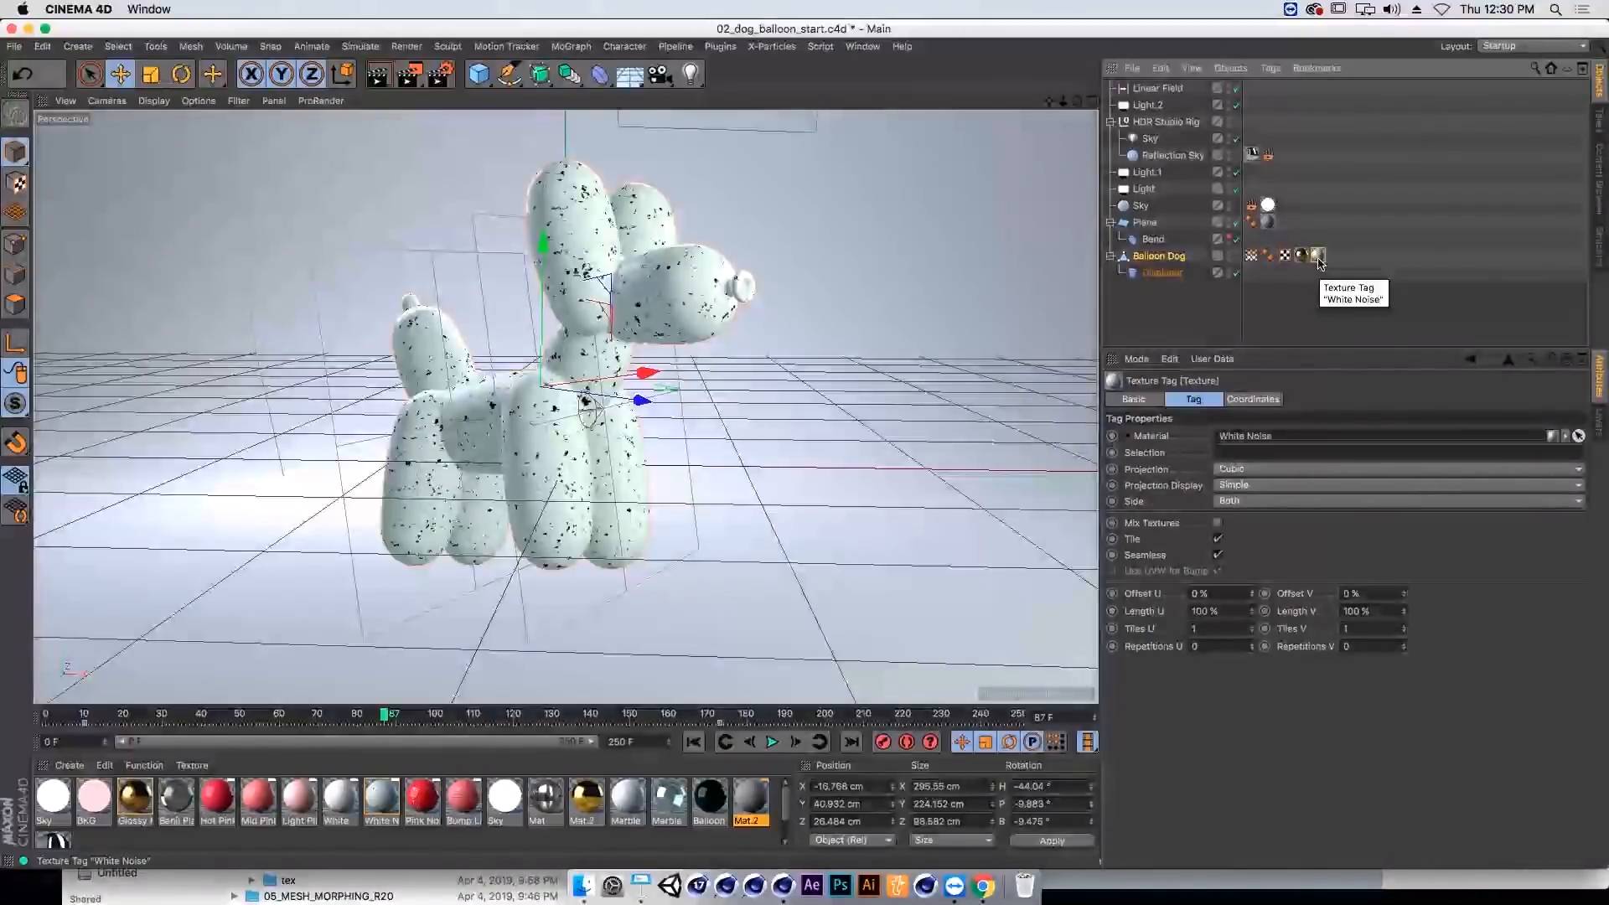
double_click(389, 796)
drag(466, 123, 998, 124)
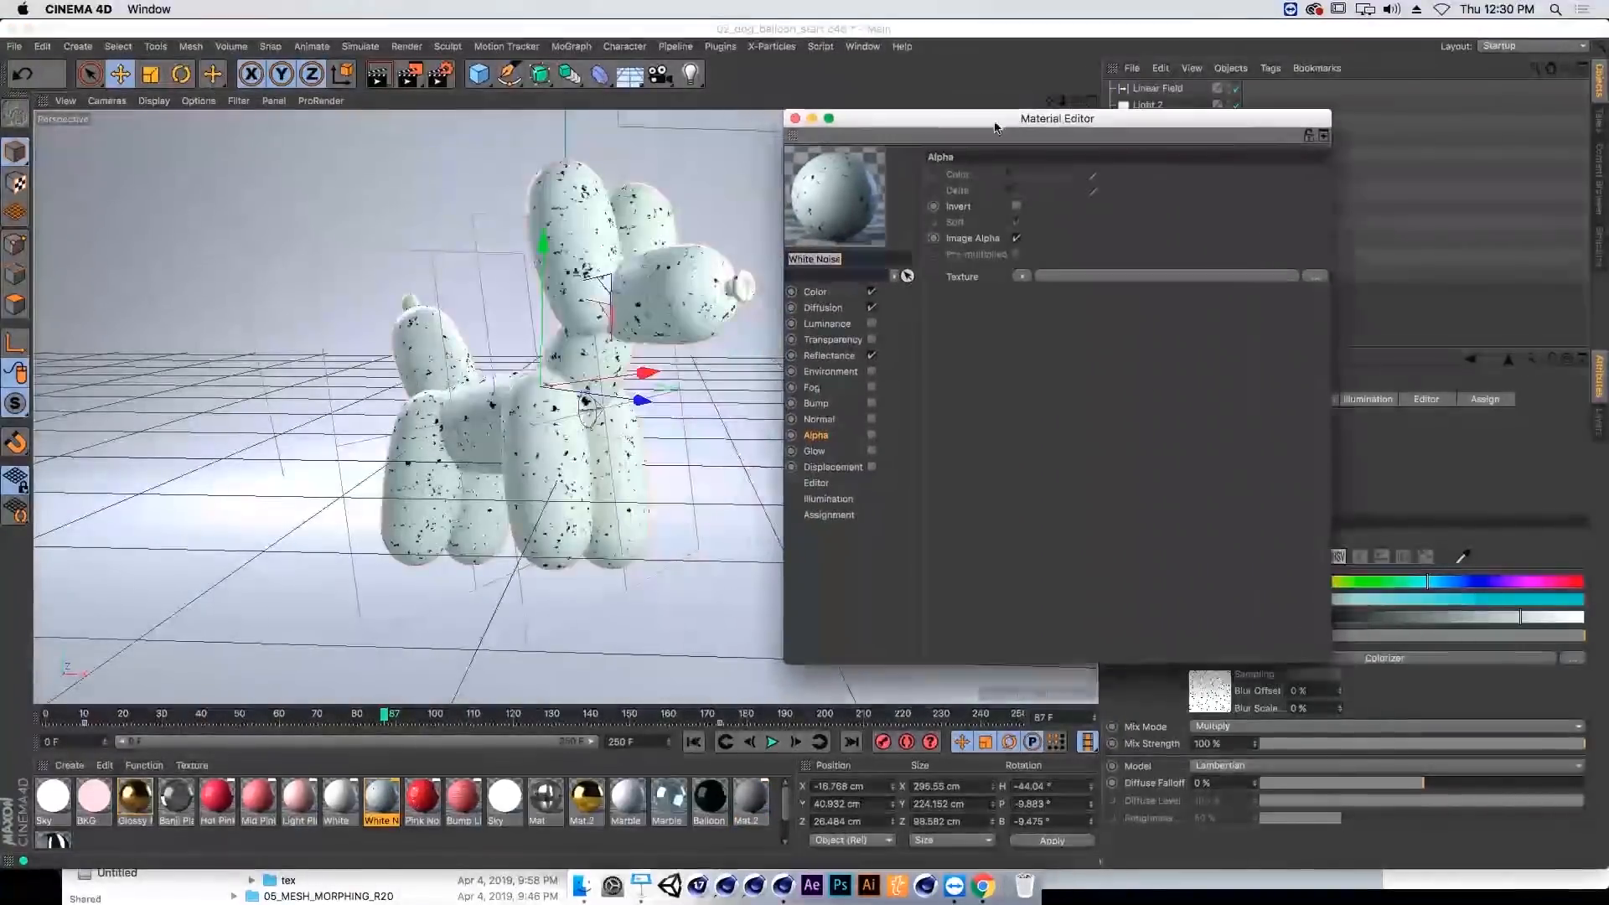
click(872, 435)
click(1022, 276)
mouse_move(1068, 620)
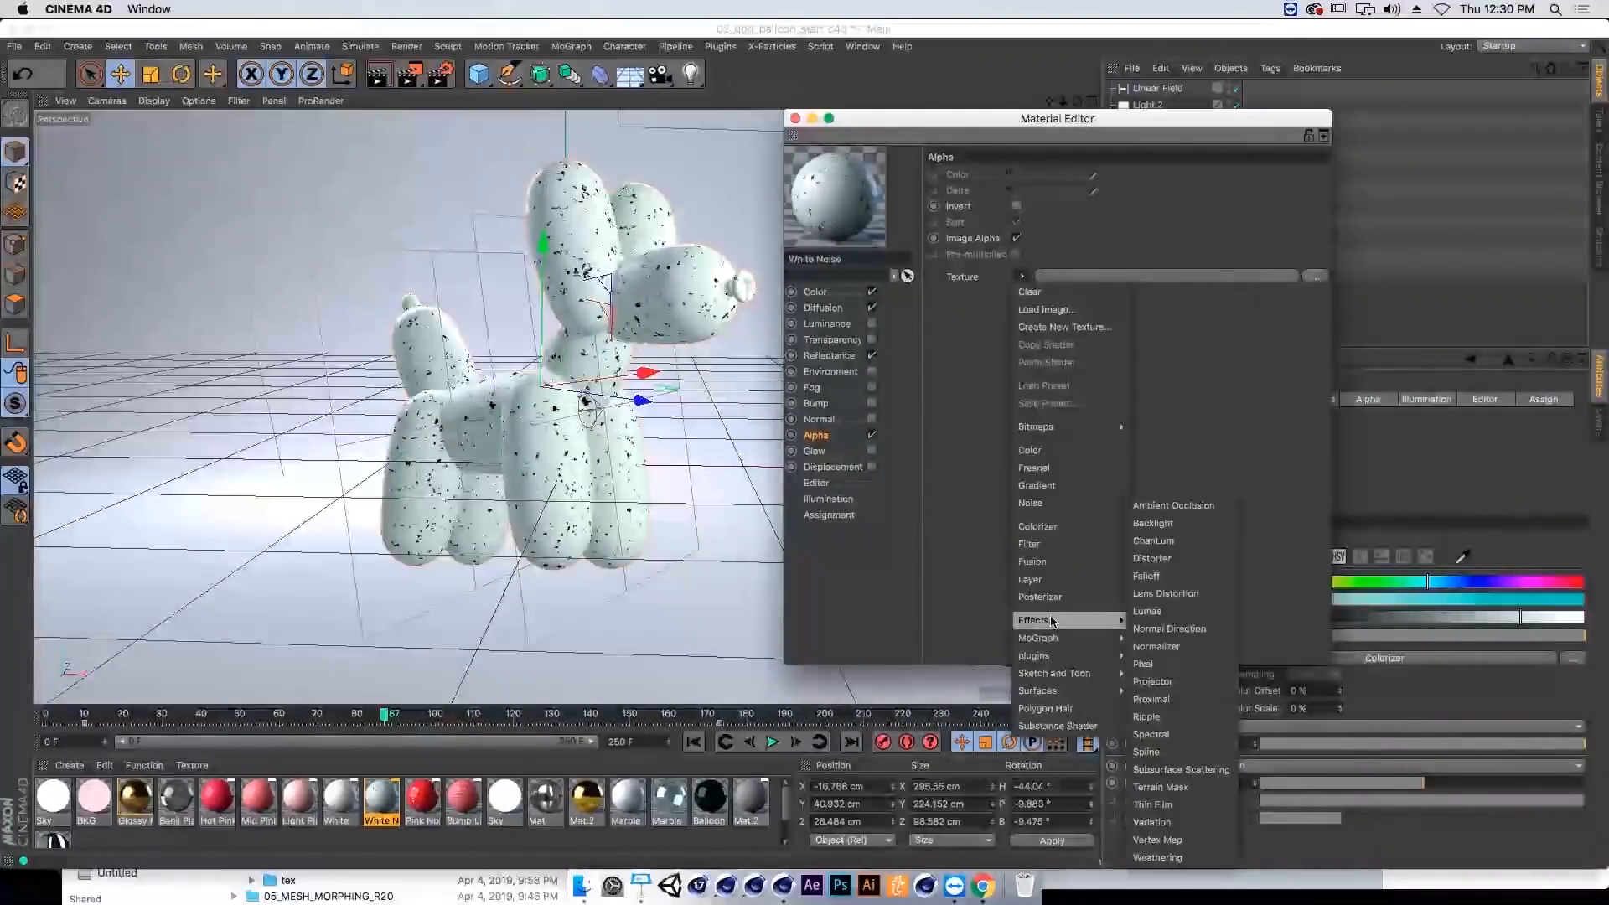
click(1190, 840)
Step: Link the Balloon Dog's vertex map to the alpha shader and test it by sliding the Linear Field to about X -29 cm
drag(1170, 128, 904, 155)
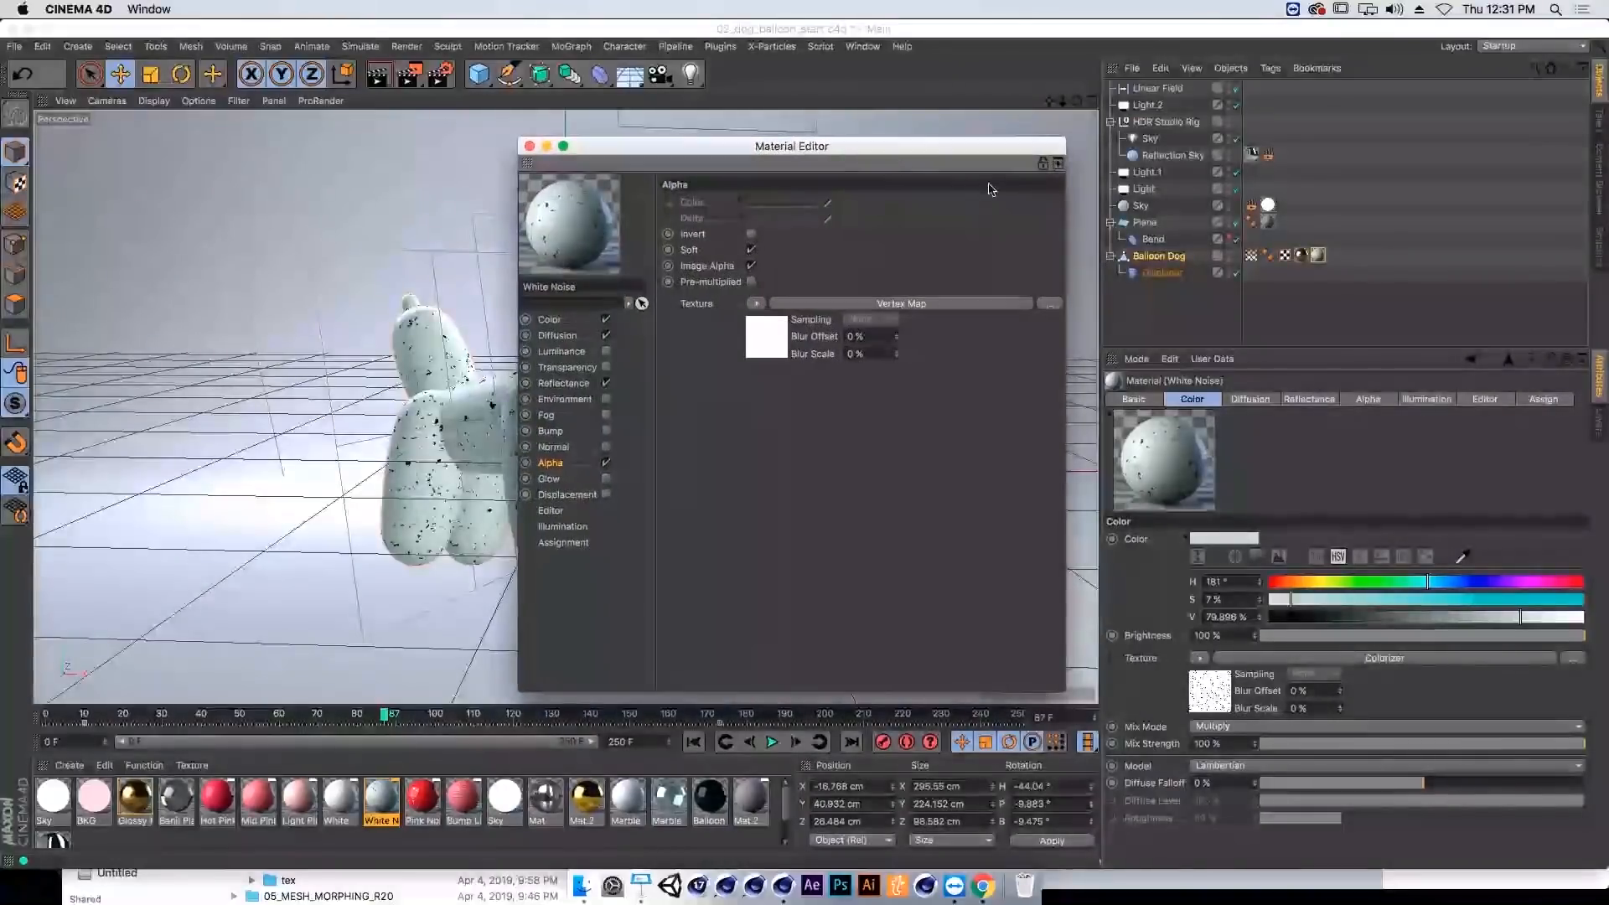
click(801, 304)
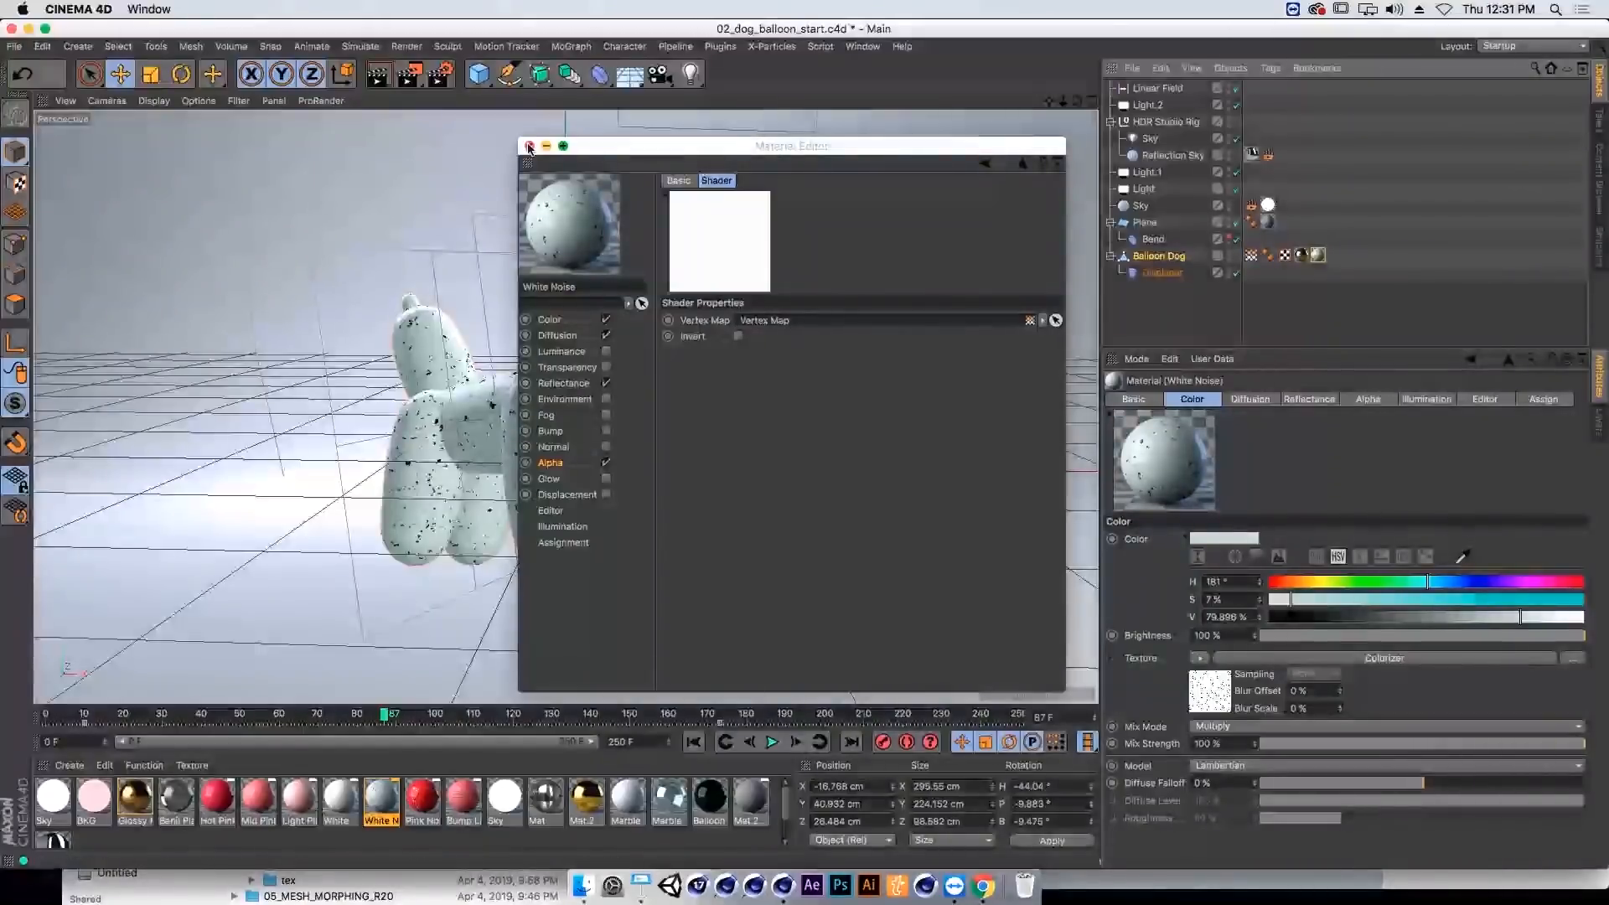
click(528, 146)
click(1157, 88)
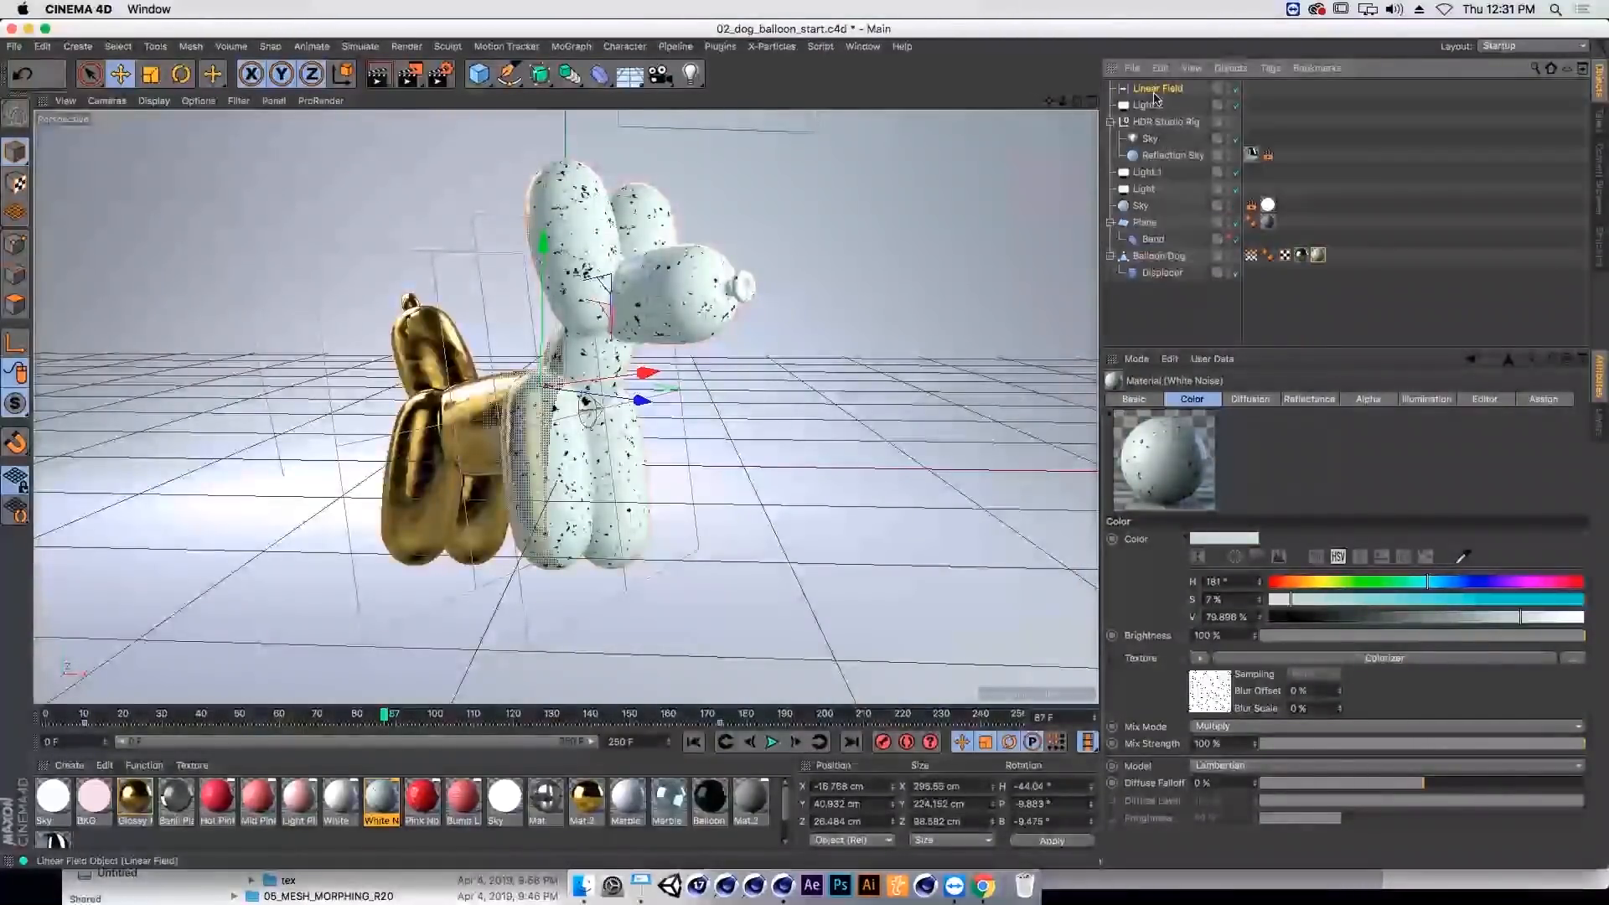
drag(663, 403, 579, 414)
Step: Remove the Variable Tag layer from the Displacer's falloff and increase the Displacer's height
click(1162, 272)
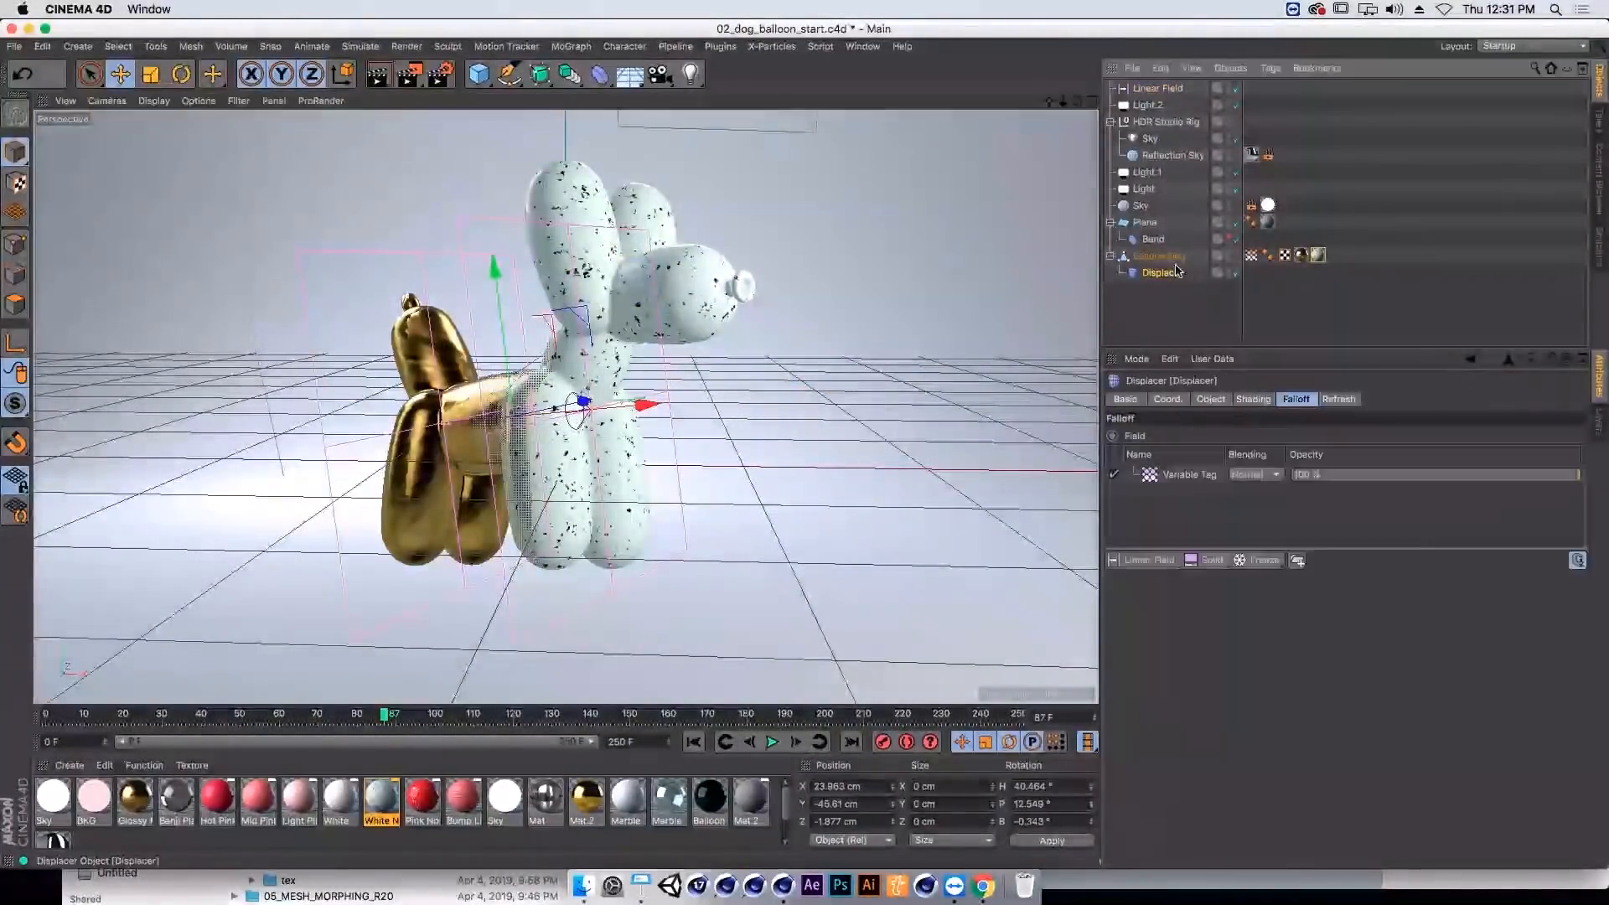
click(1174, 484)
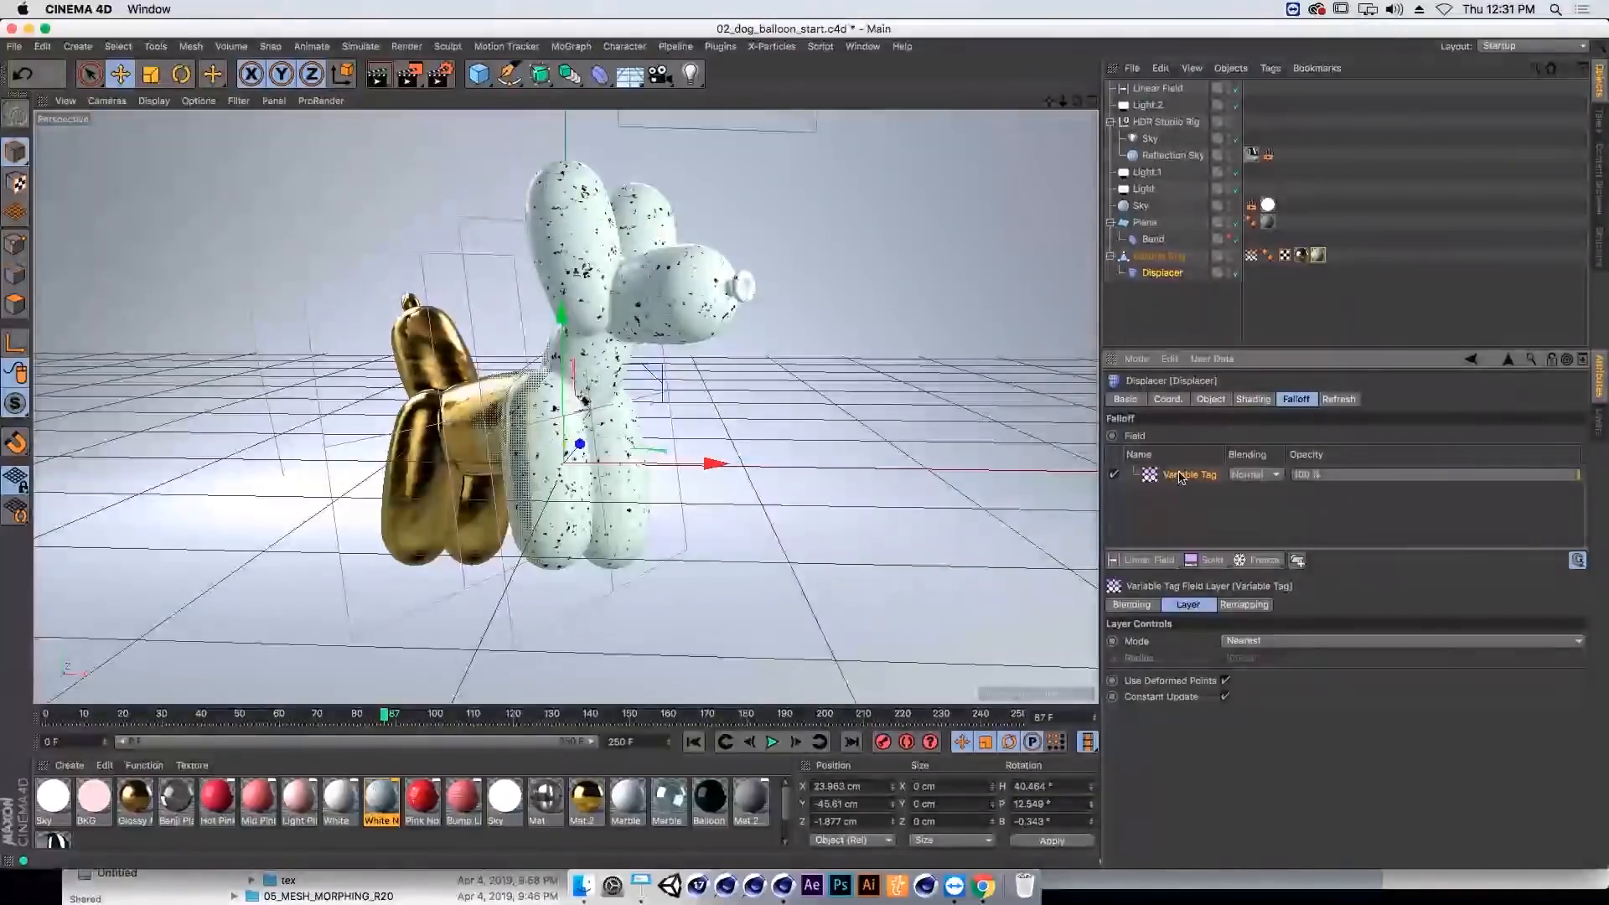
click(1208, 401)
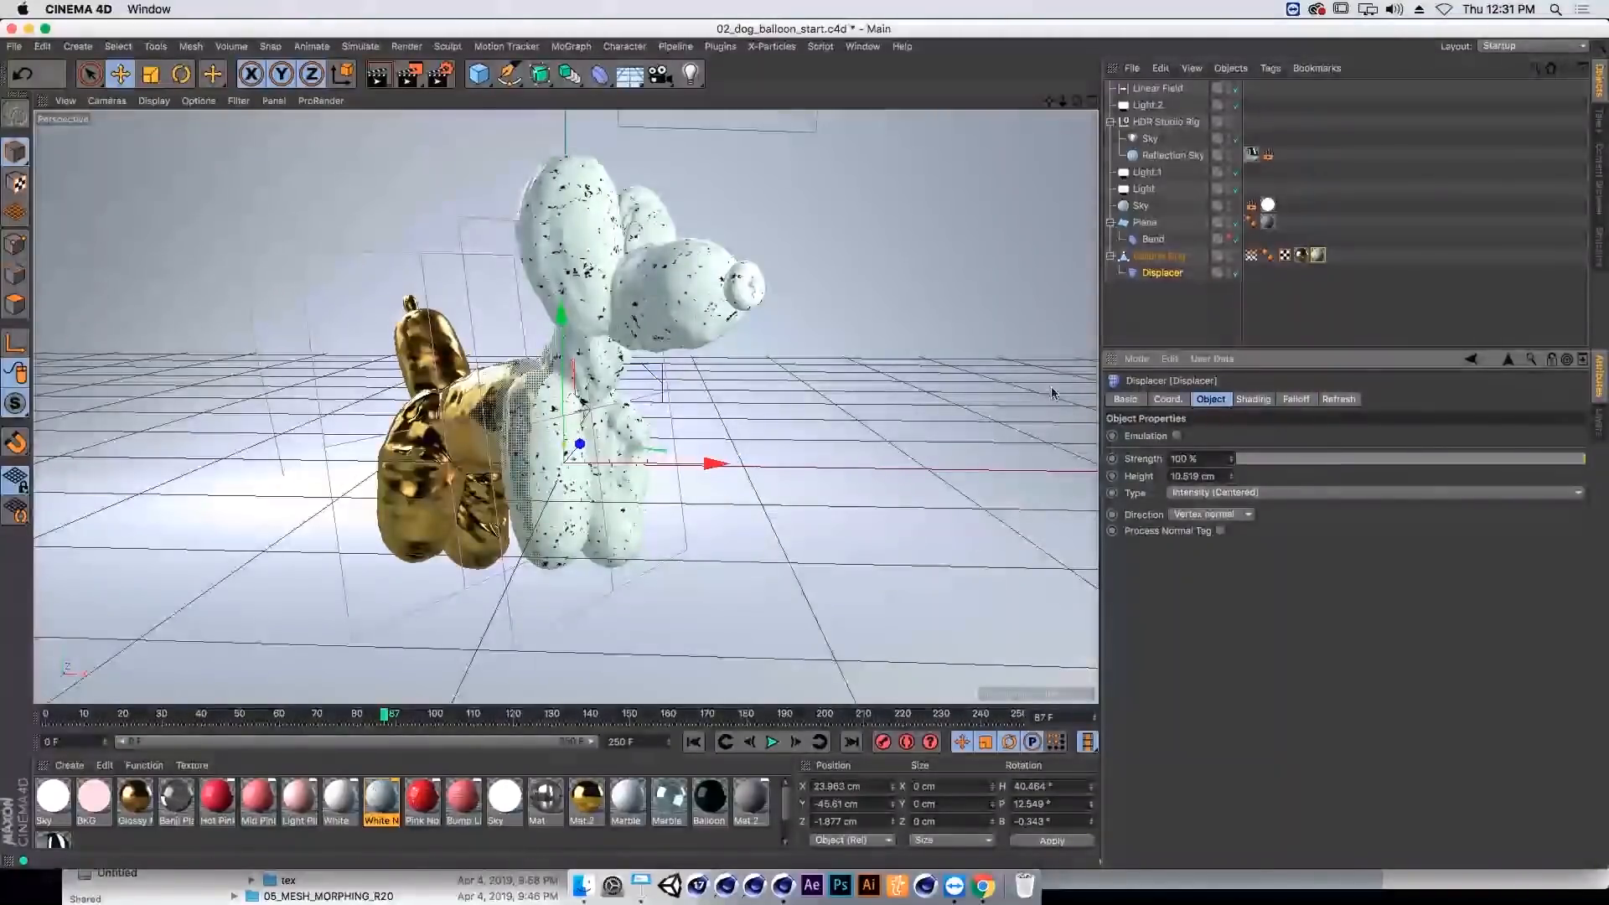
mouse_move(1231, 475)
mouse_down()
mouse_move(1231, 444)
mouse_move(1228, 463)
mouse_up()
Step: Add the existing Linear Field to the Displacer's falloff and place an Invert modifier layer above it
click(1295, 400)
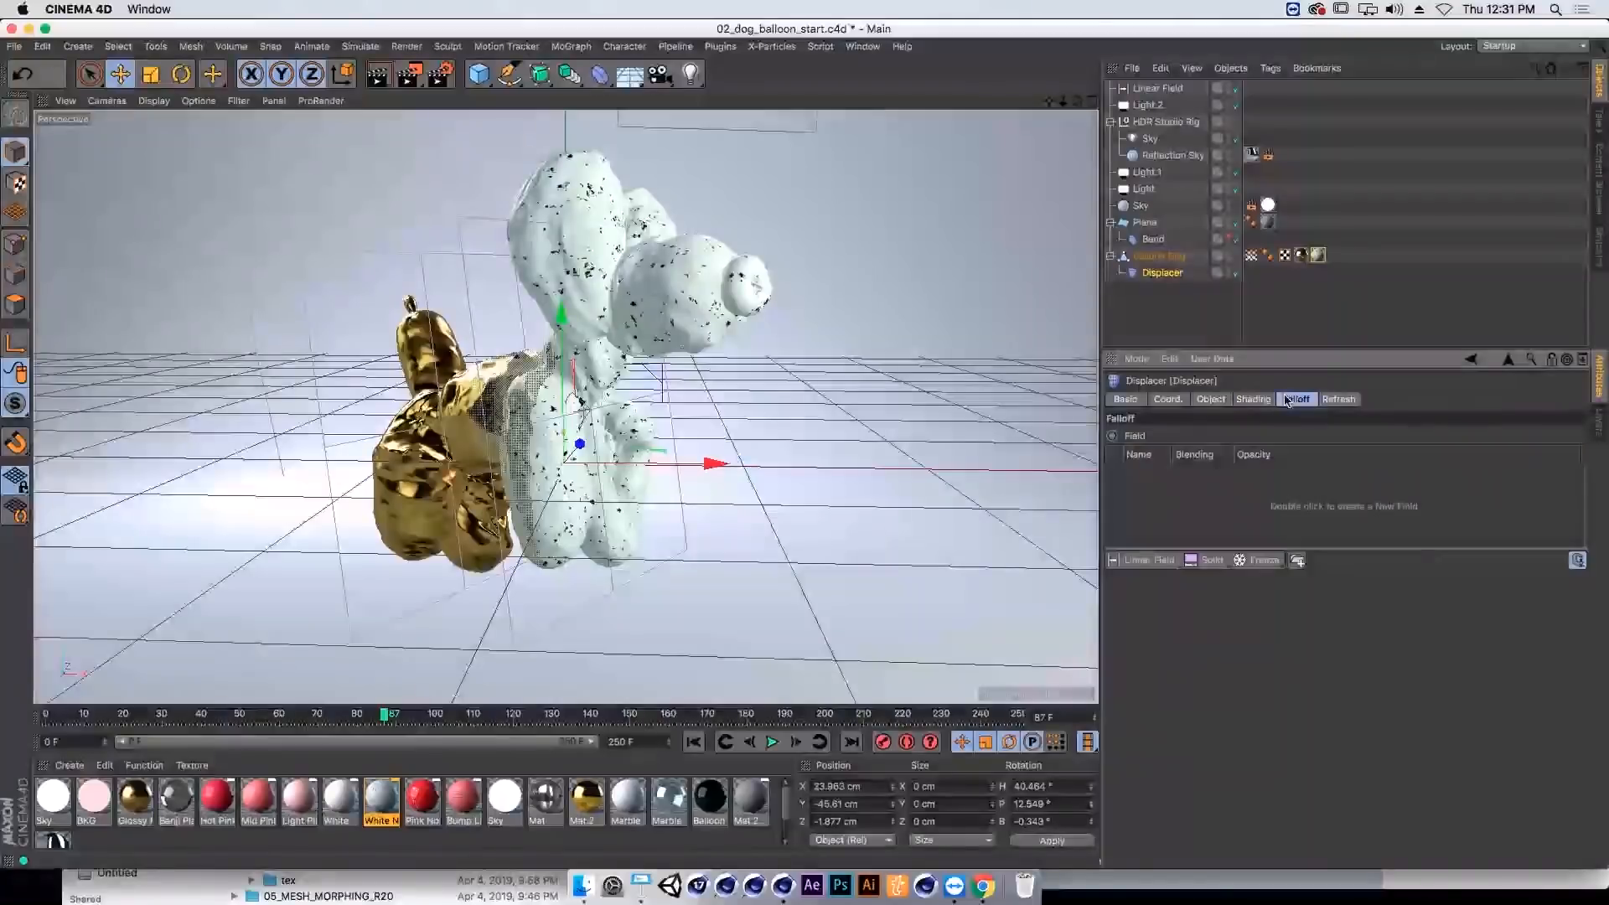
click(1150, 91)
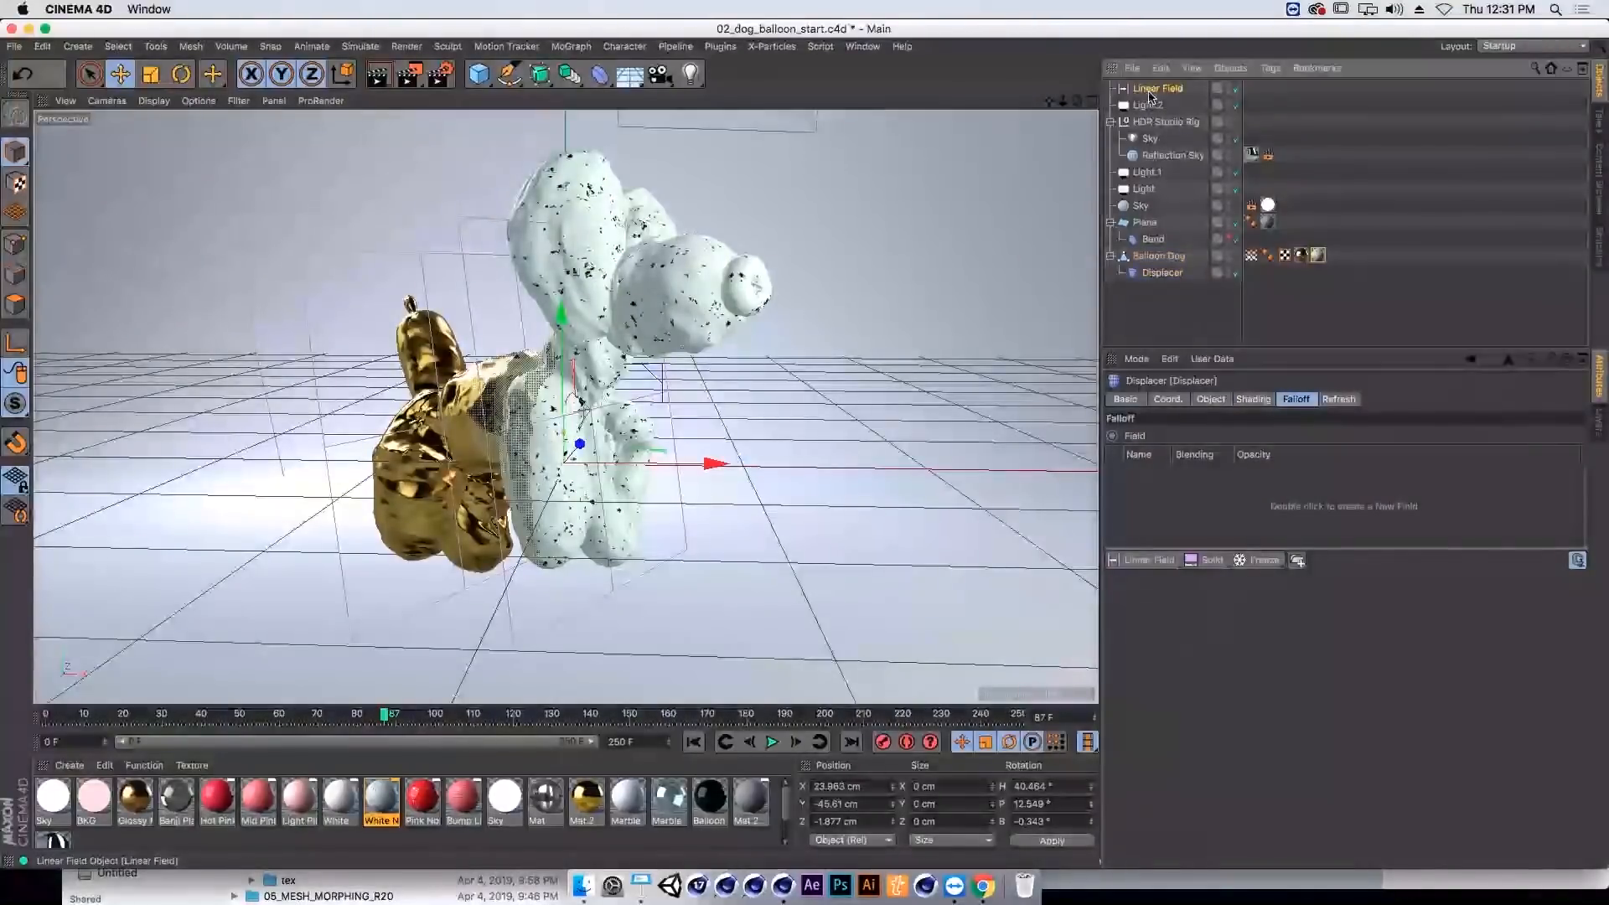
drag(1204, 513, 1195, 509)
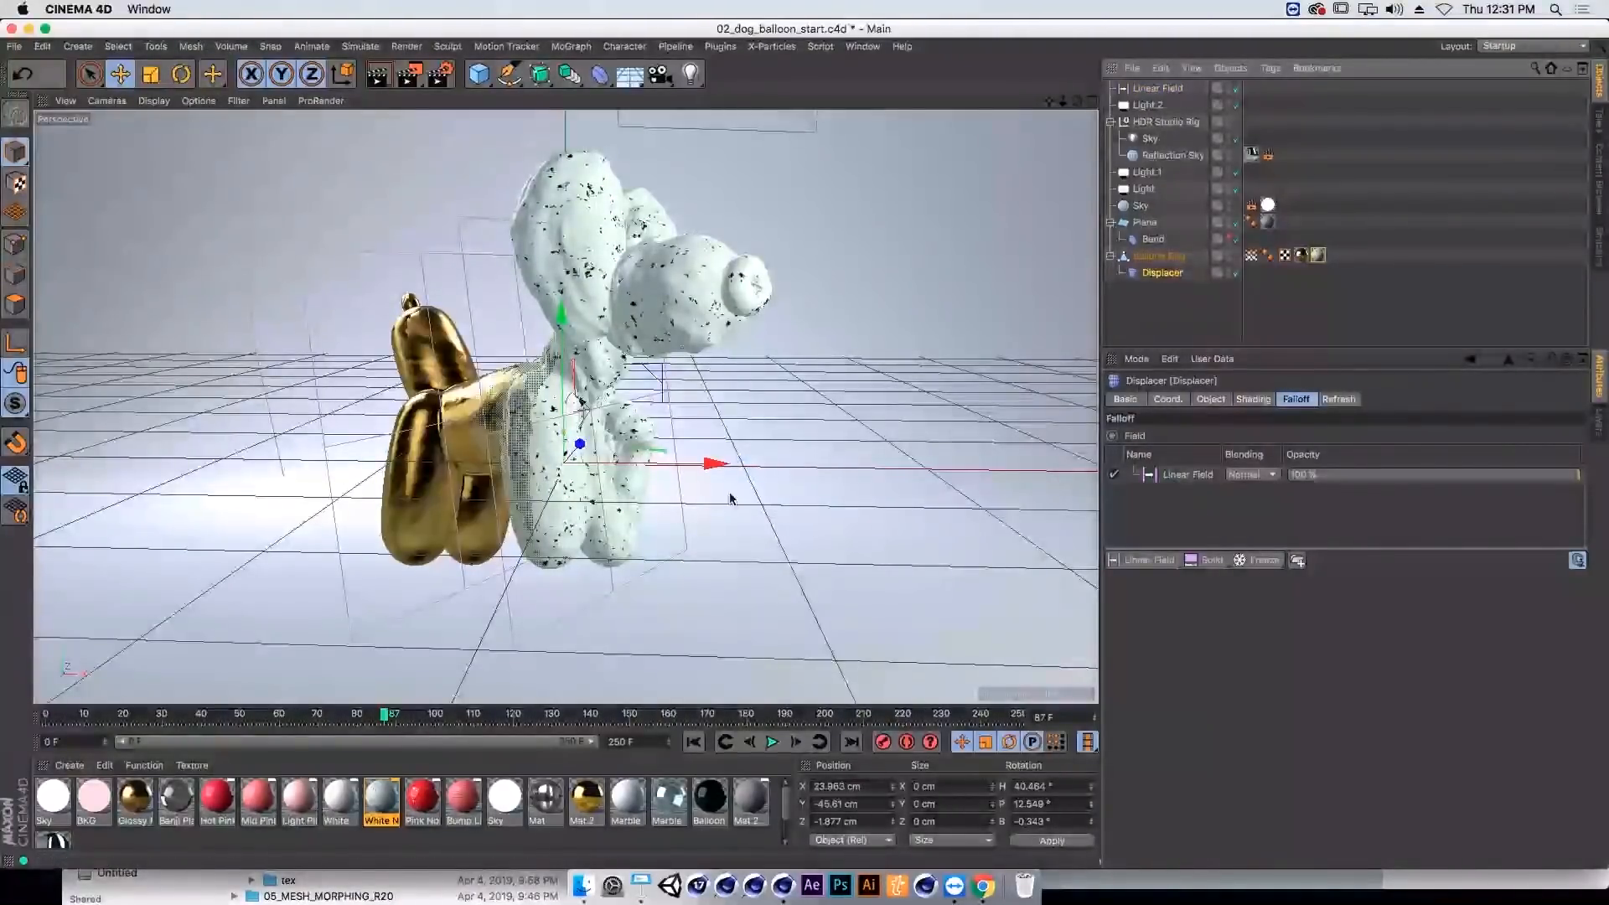
click(1188, 474)
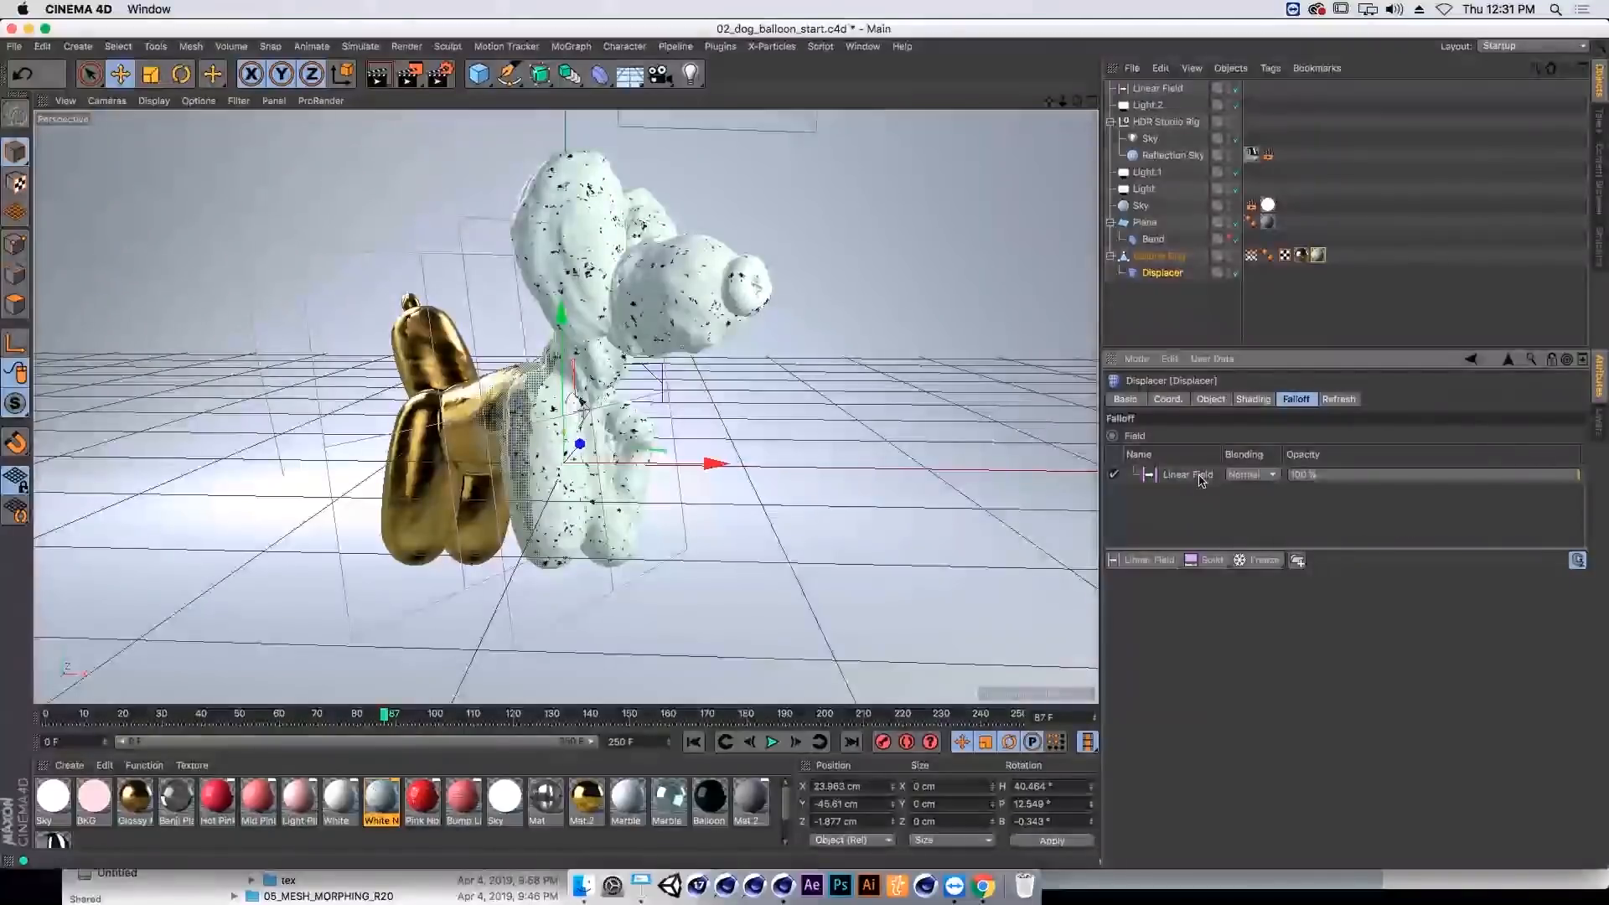
click(1251, 560)
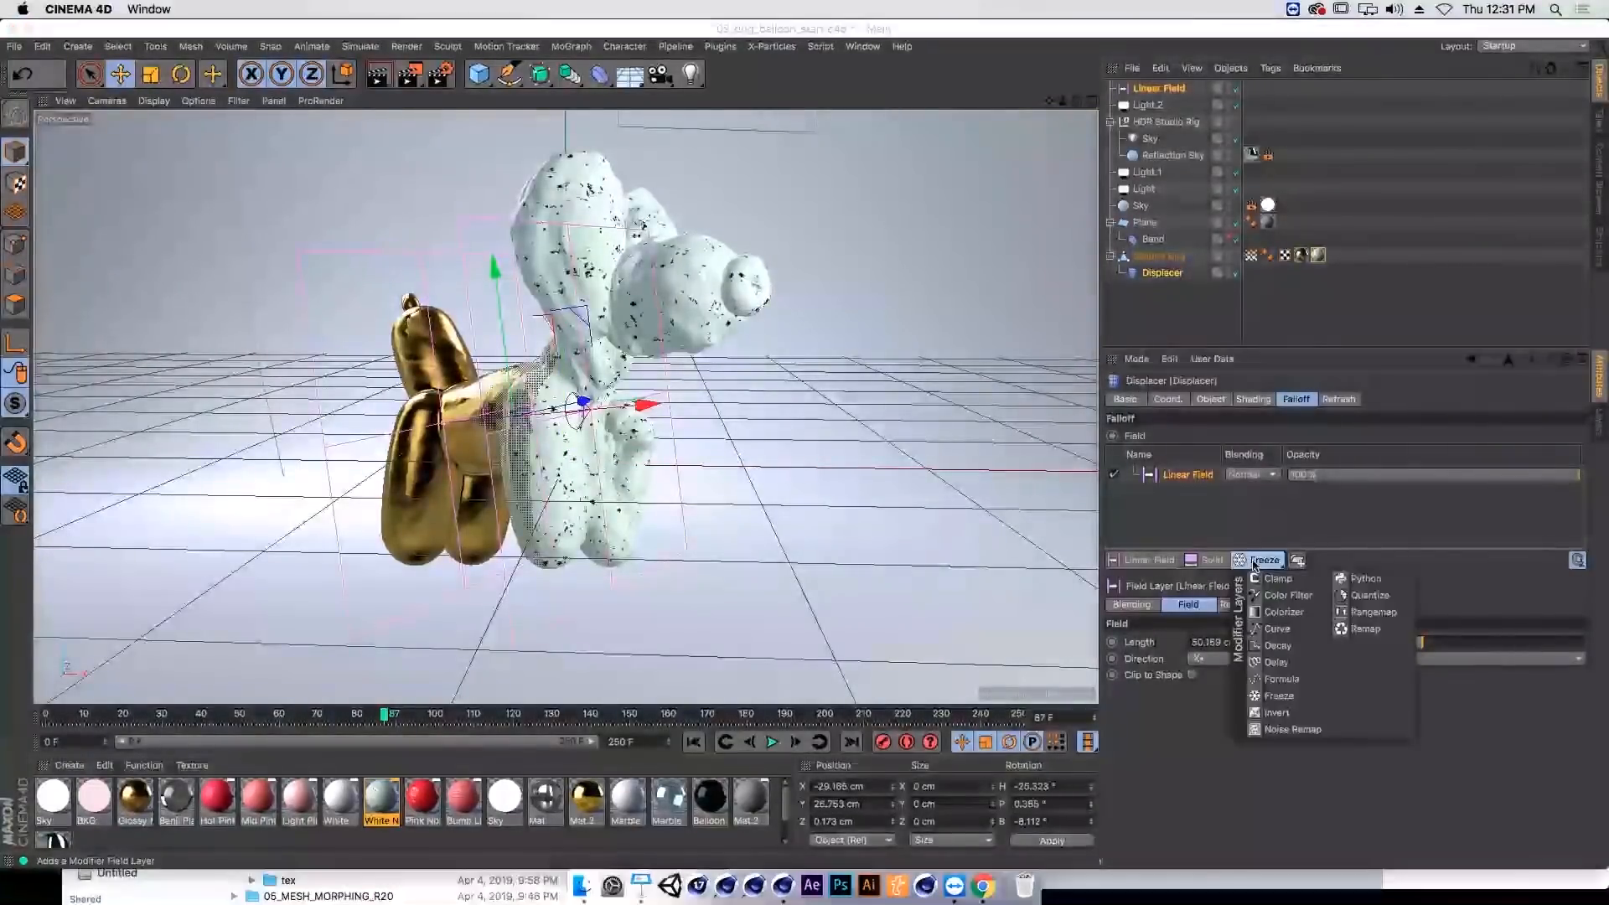
click(1282, 708)
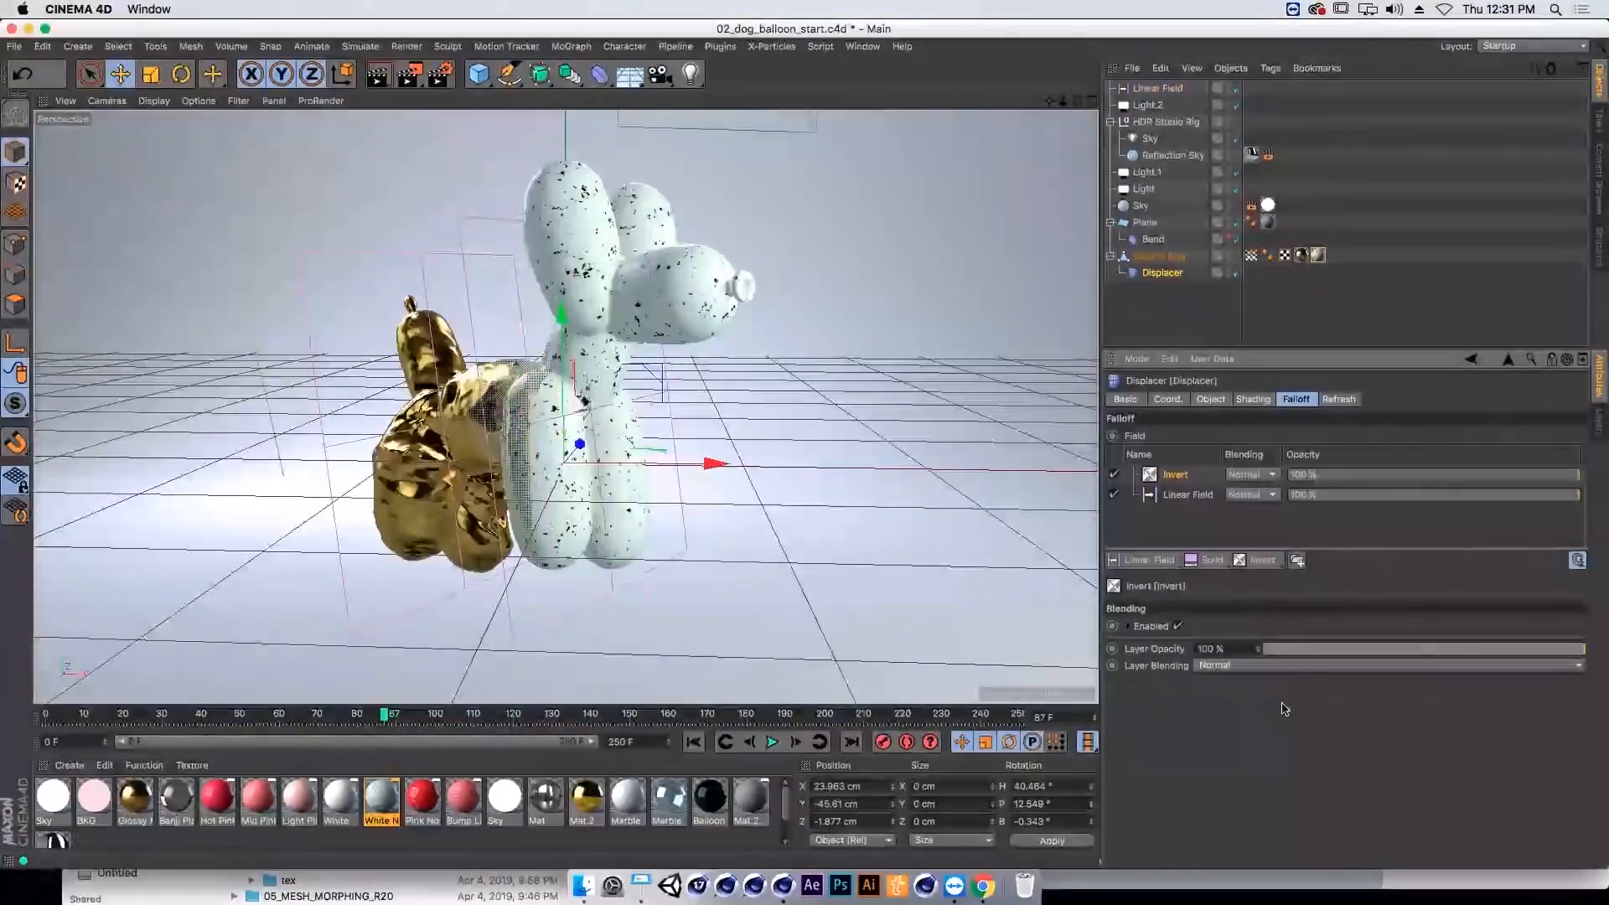
Step: Shorten the Linear Field to about 33 cm and slide it along the dog to about X 6 cm, Y 32 cm
click(1146, 91)
drag(657, 404, 624, 404)
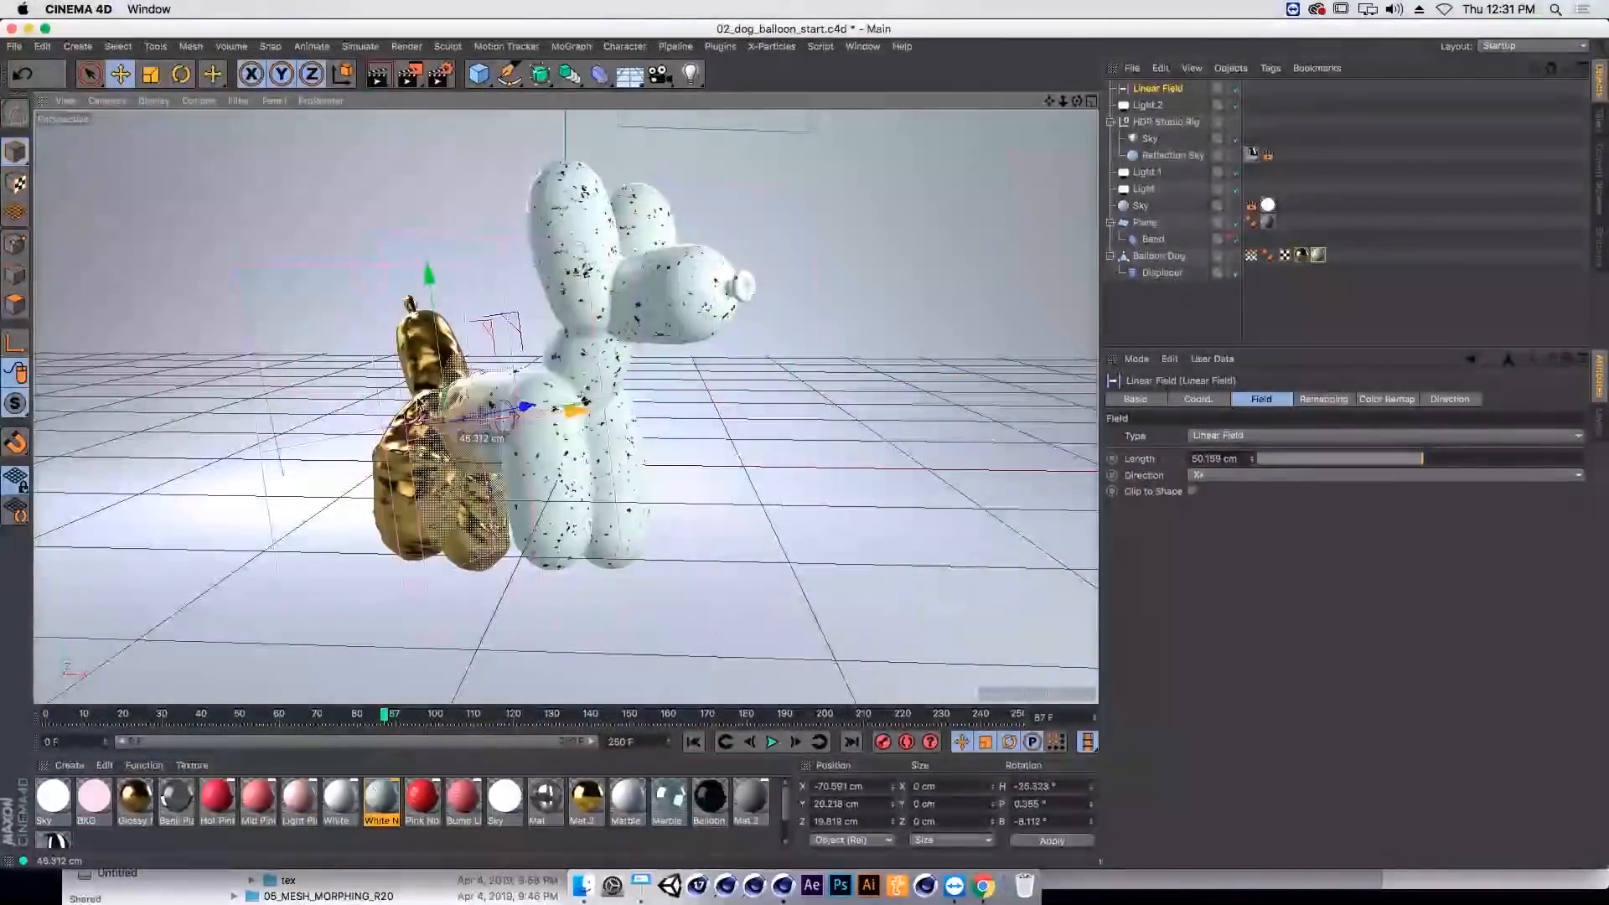
drag(498, 409, 532, 419)
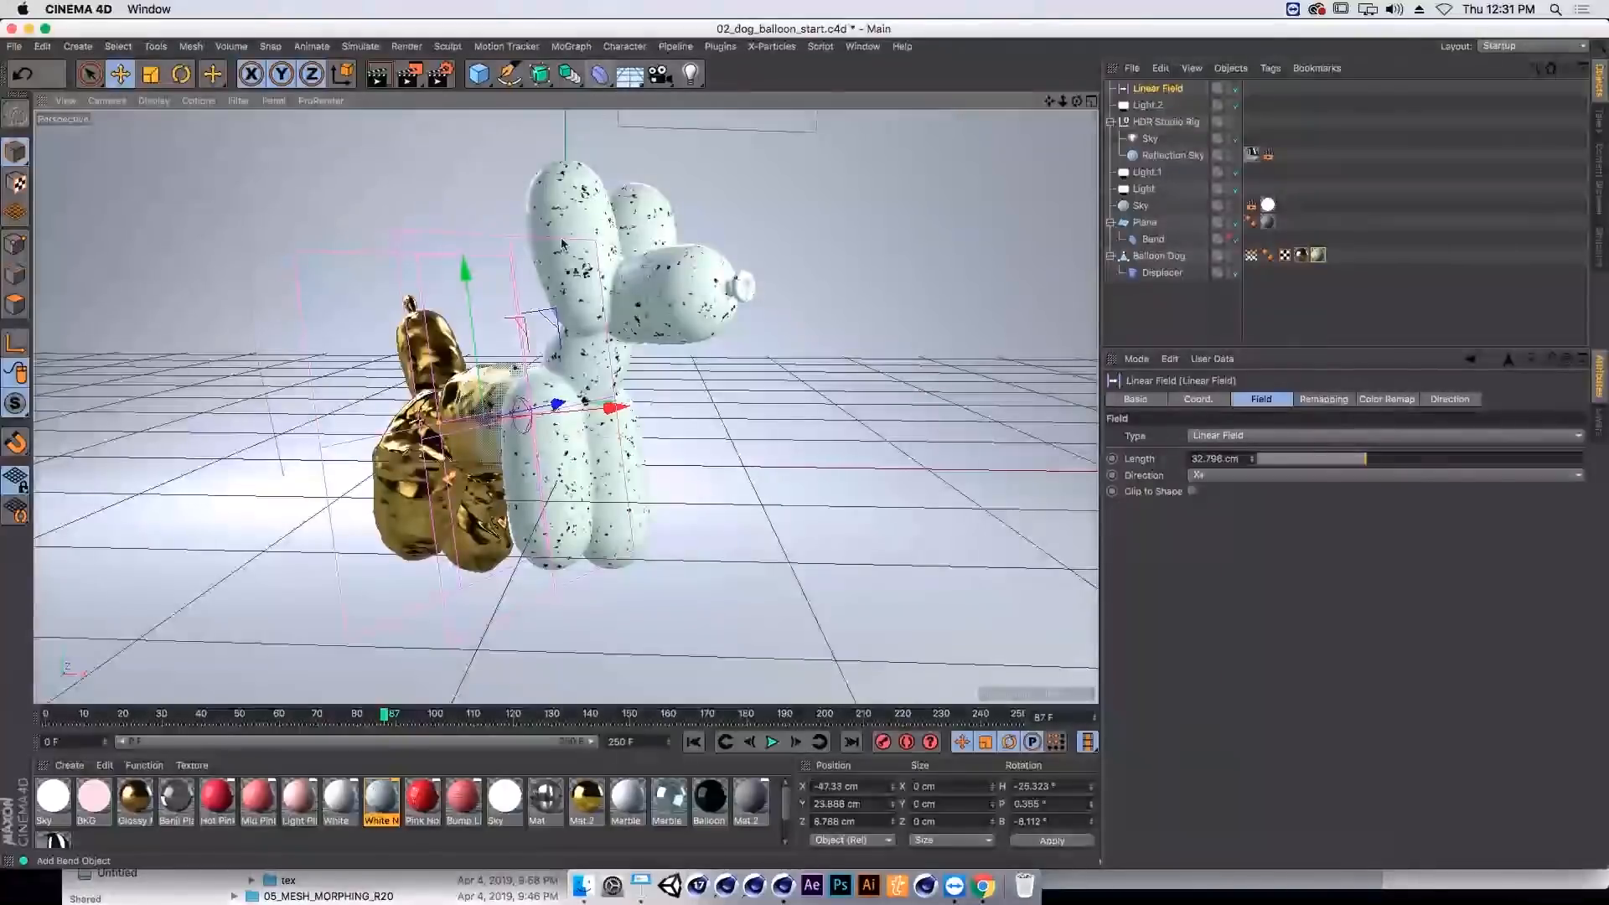
drag(618, 411, 704, 386)
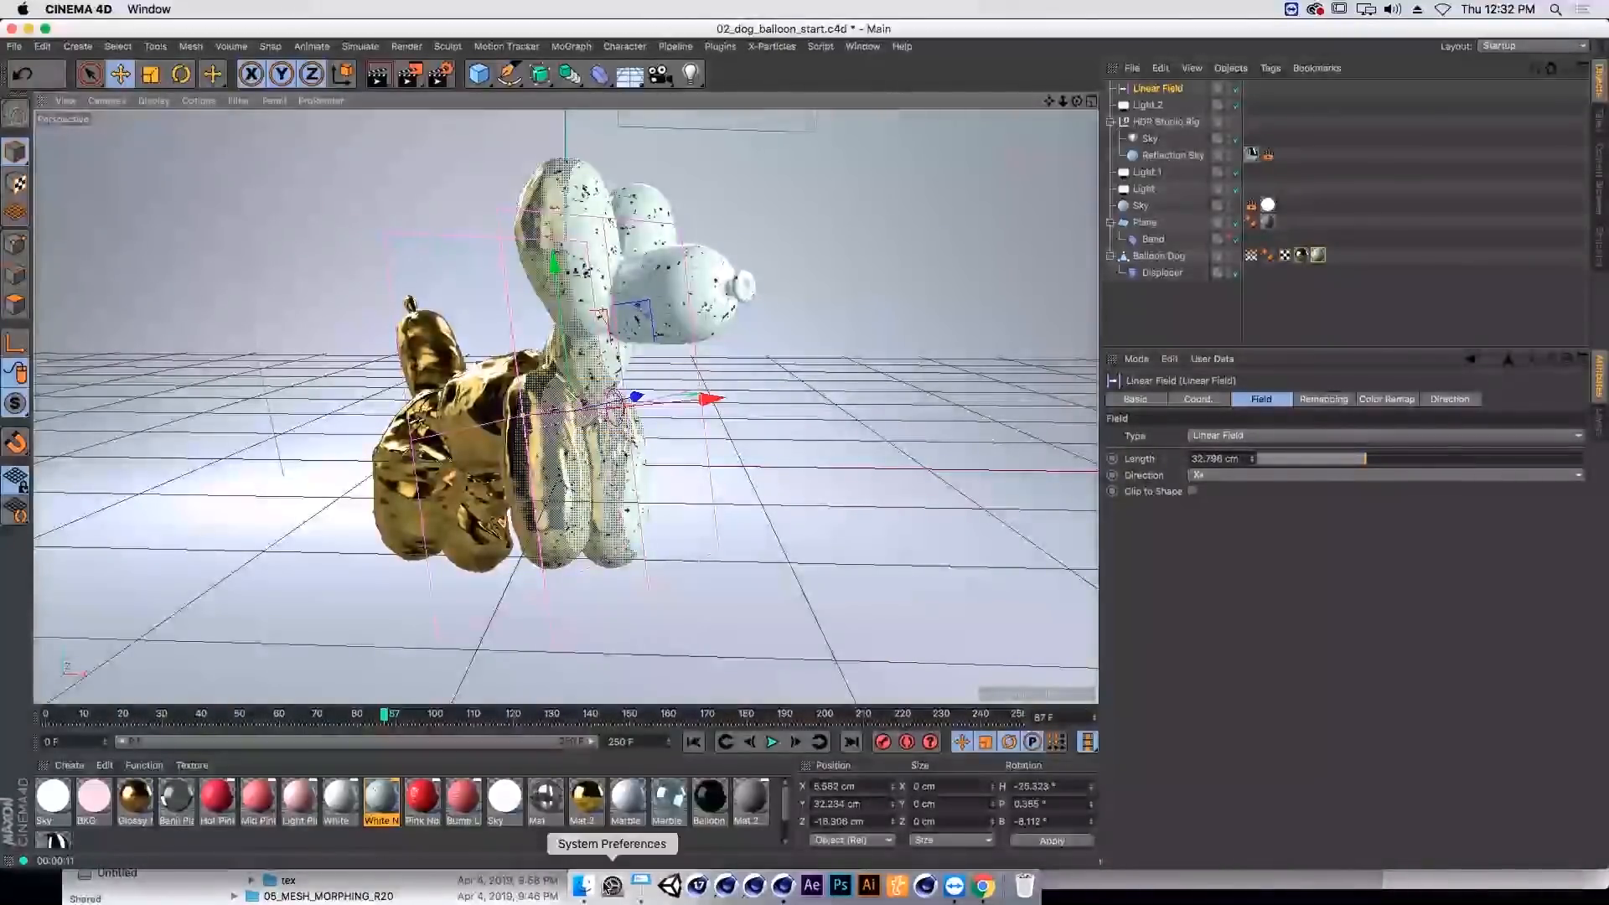
click(579, 887)
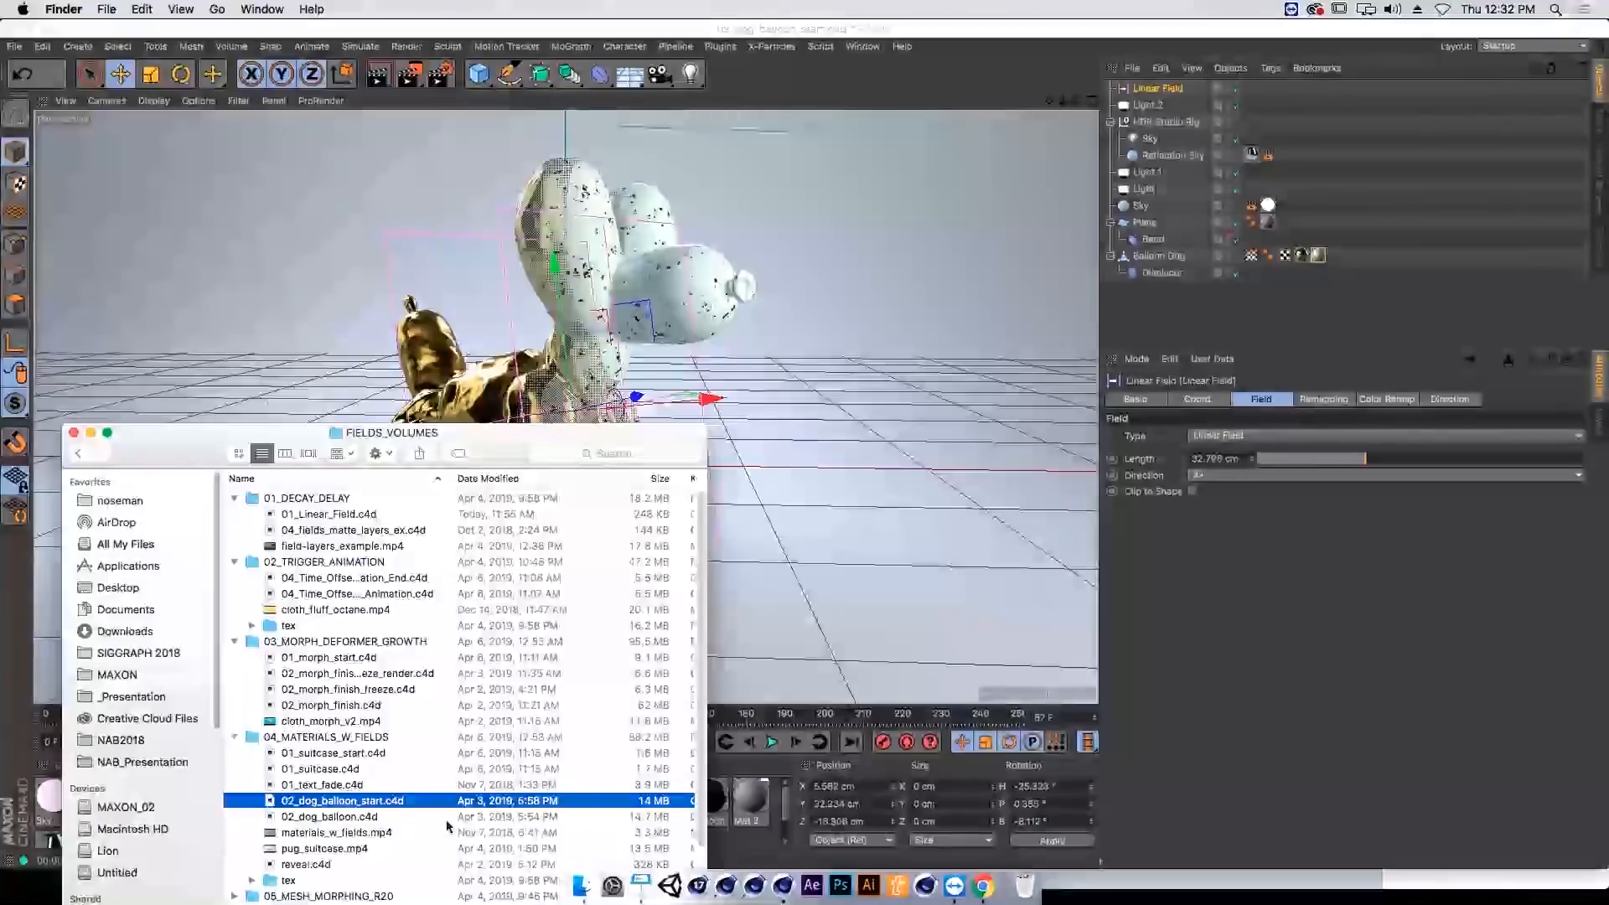
scroll(449, 827, down, 1)
scroll(322, 866, down, 5)
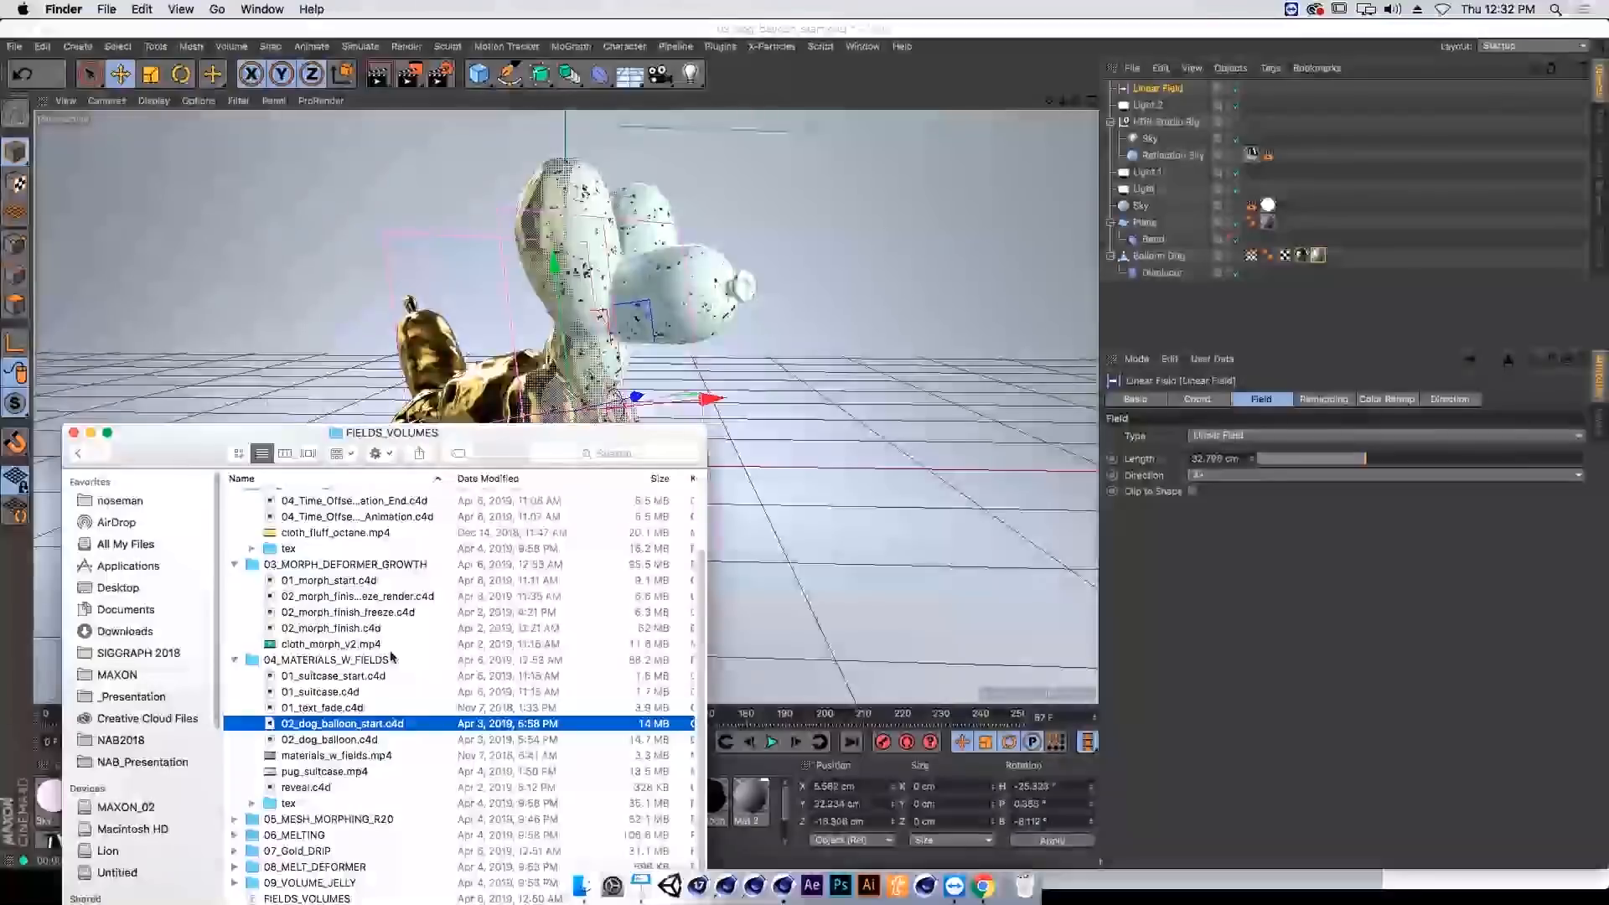
key(Down)
Step: Switch to Keynote, play the FIELDS_VOLUMES presentation through to the 05_Mesh_Morphing slide and exit the slideshow
key(super+Tab)
key(super+Tab)
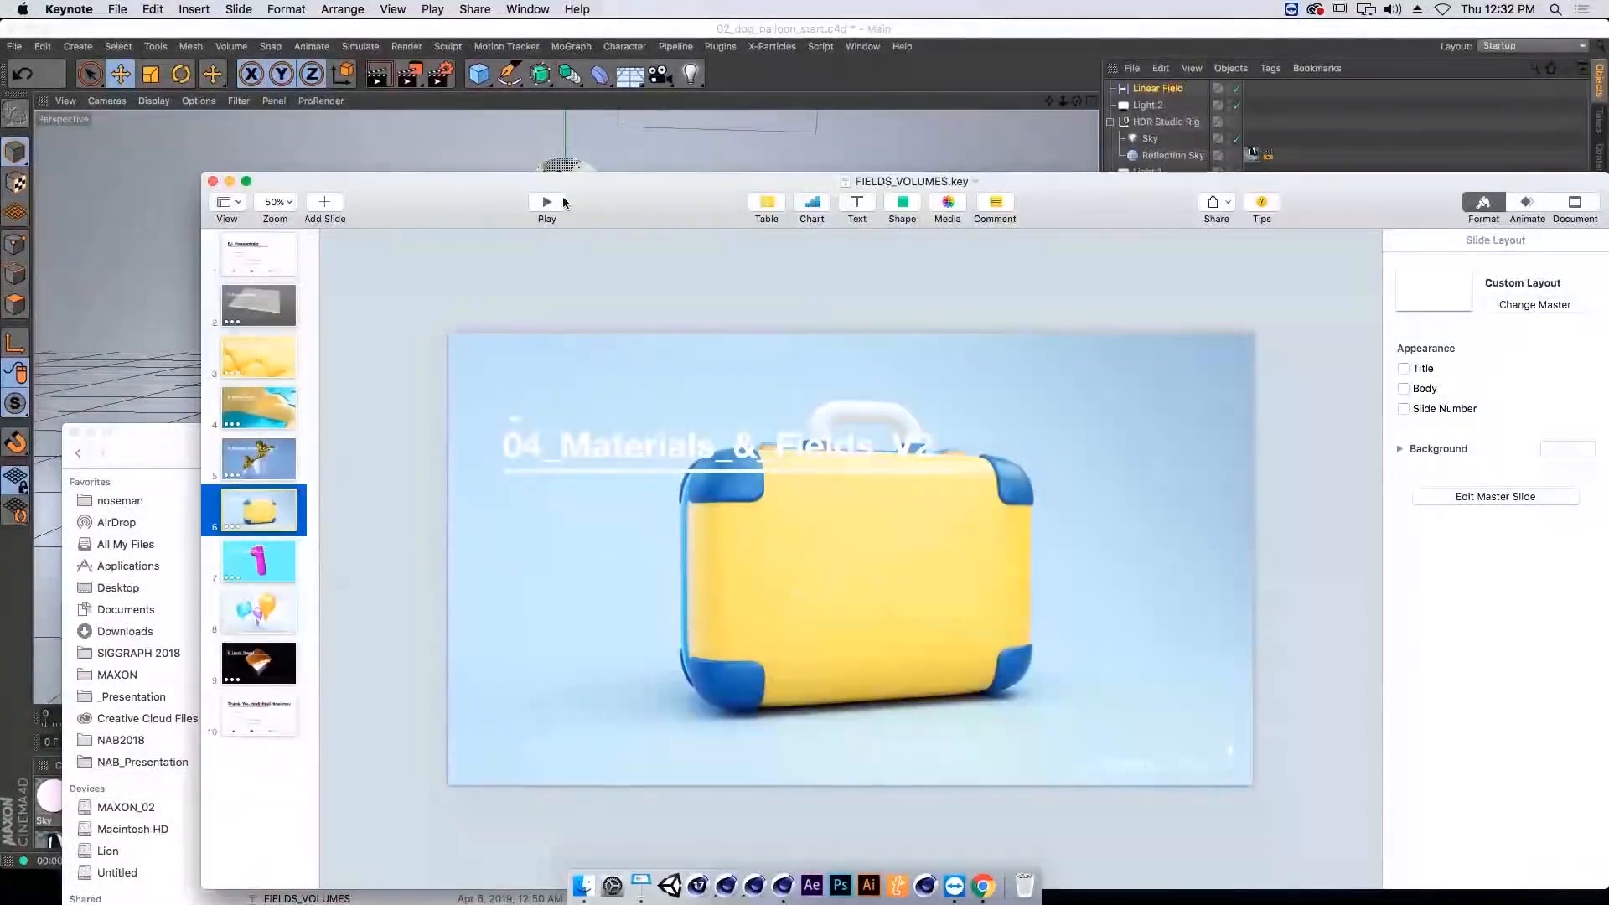
click(565, 202)
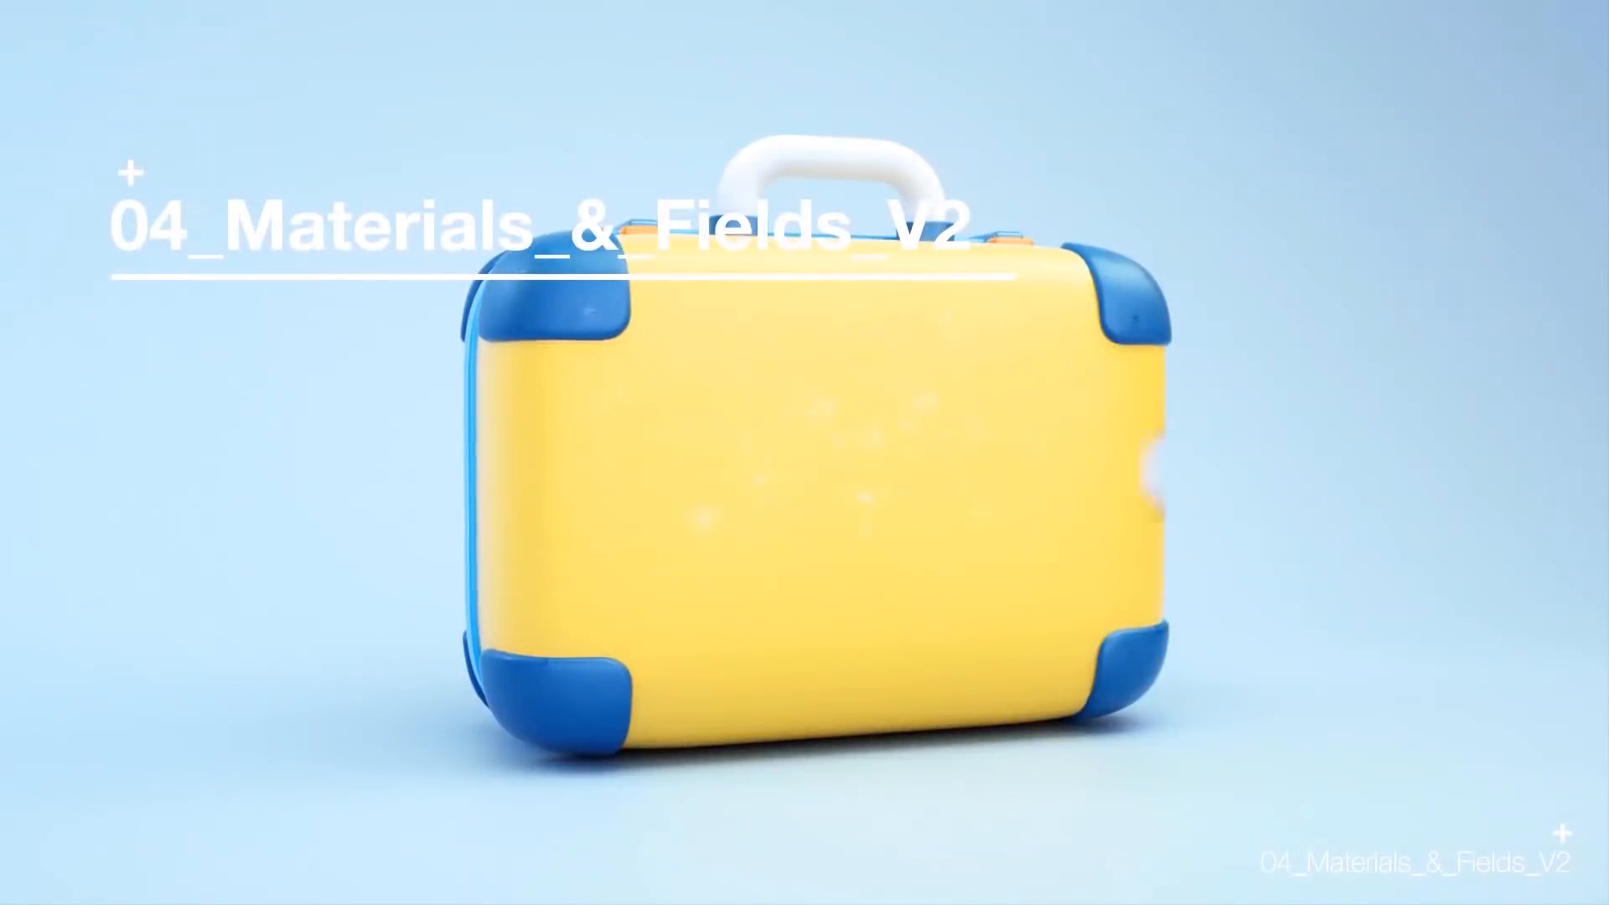
key(Right)
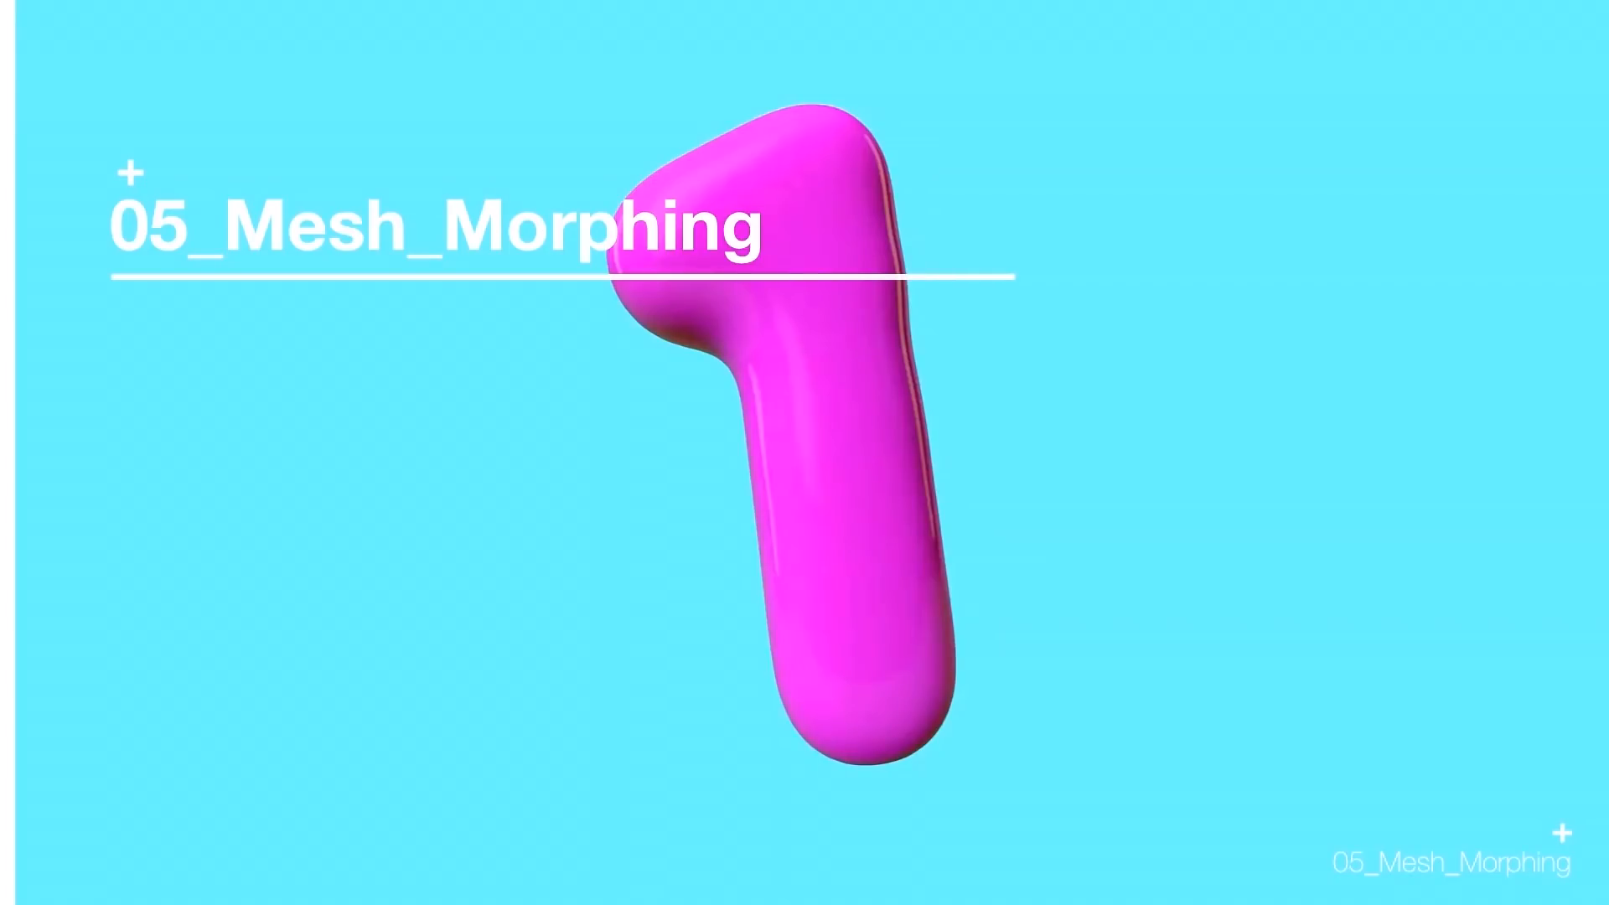
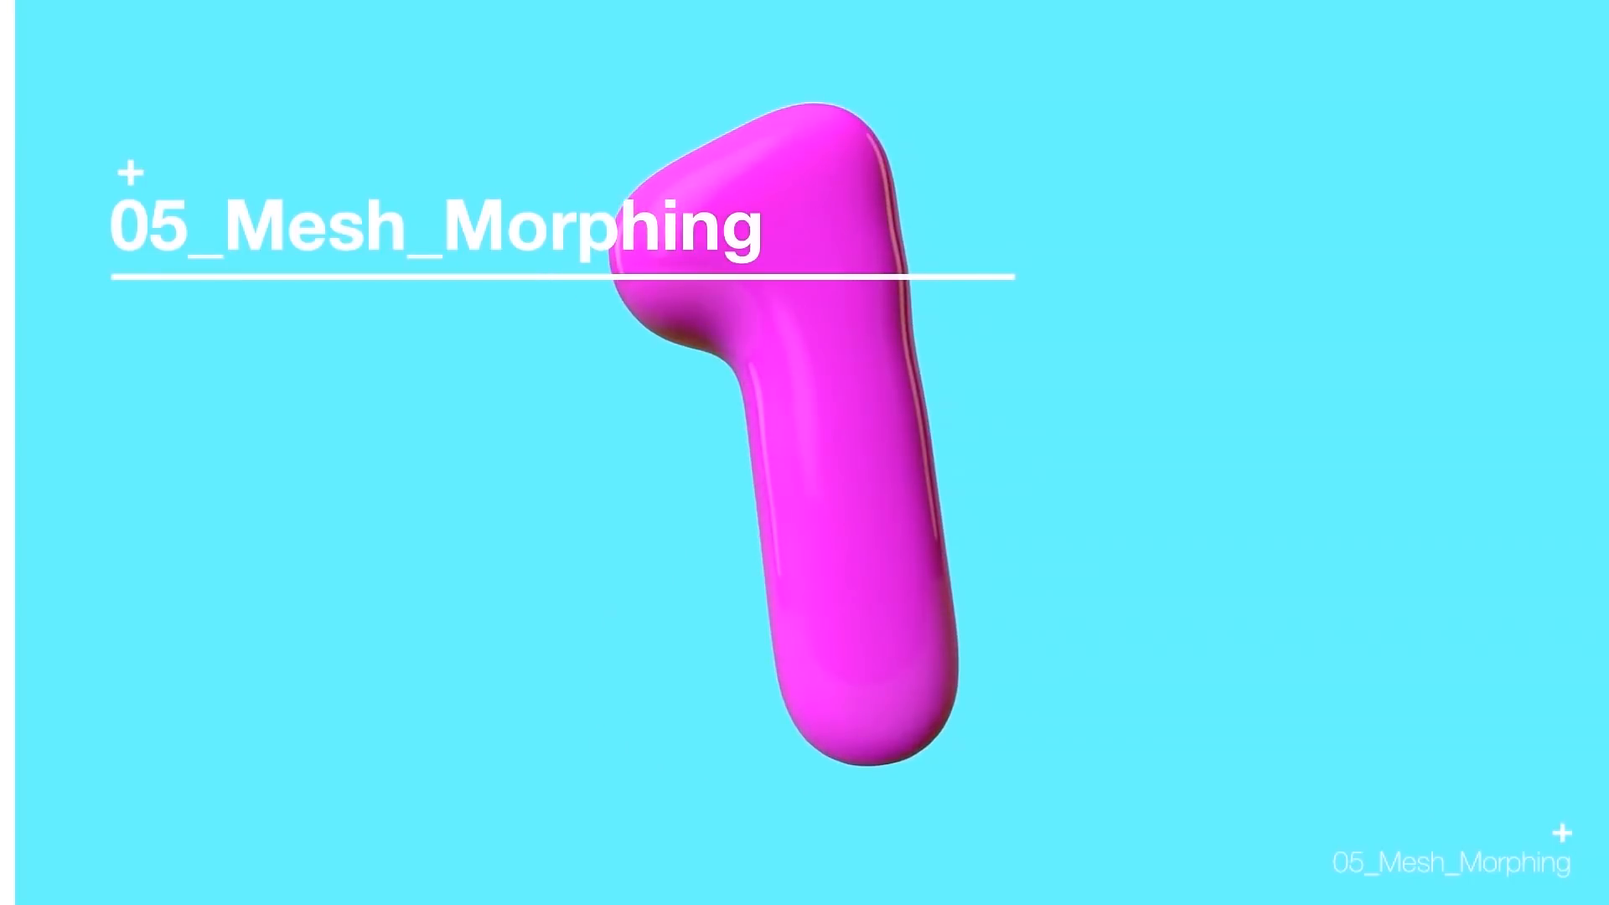
key(Escape)
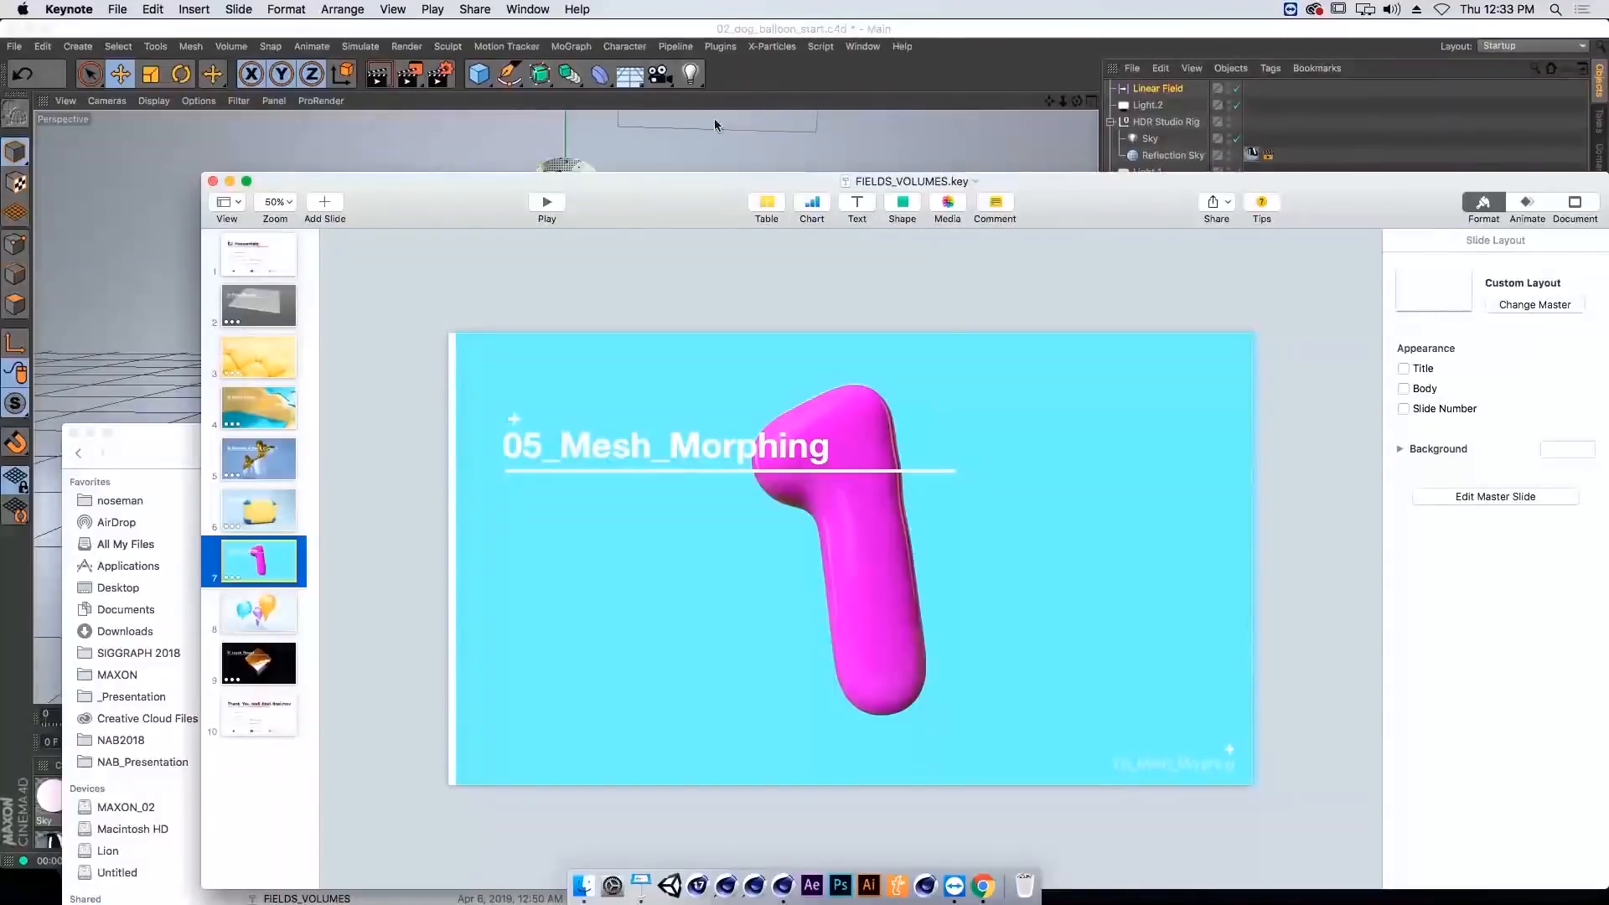
Step: Switch to Finder, expand the 05_MESH_MORPHING_R20 folder and open 01_number_morph_start.c4d in Cinema 4D
click(171, 447)
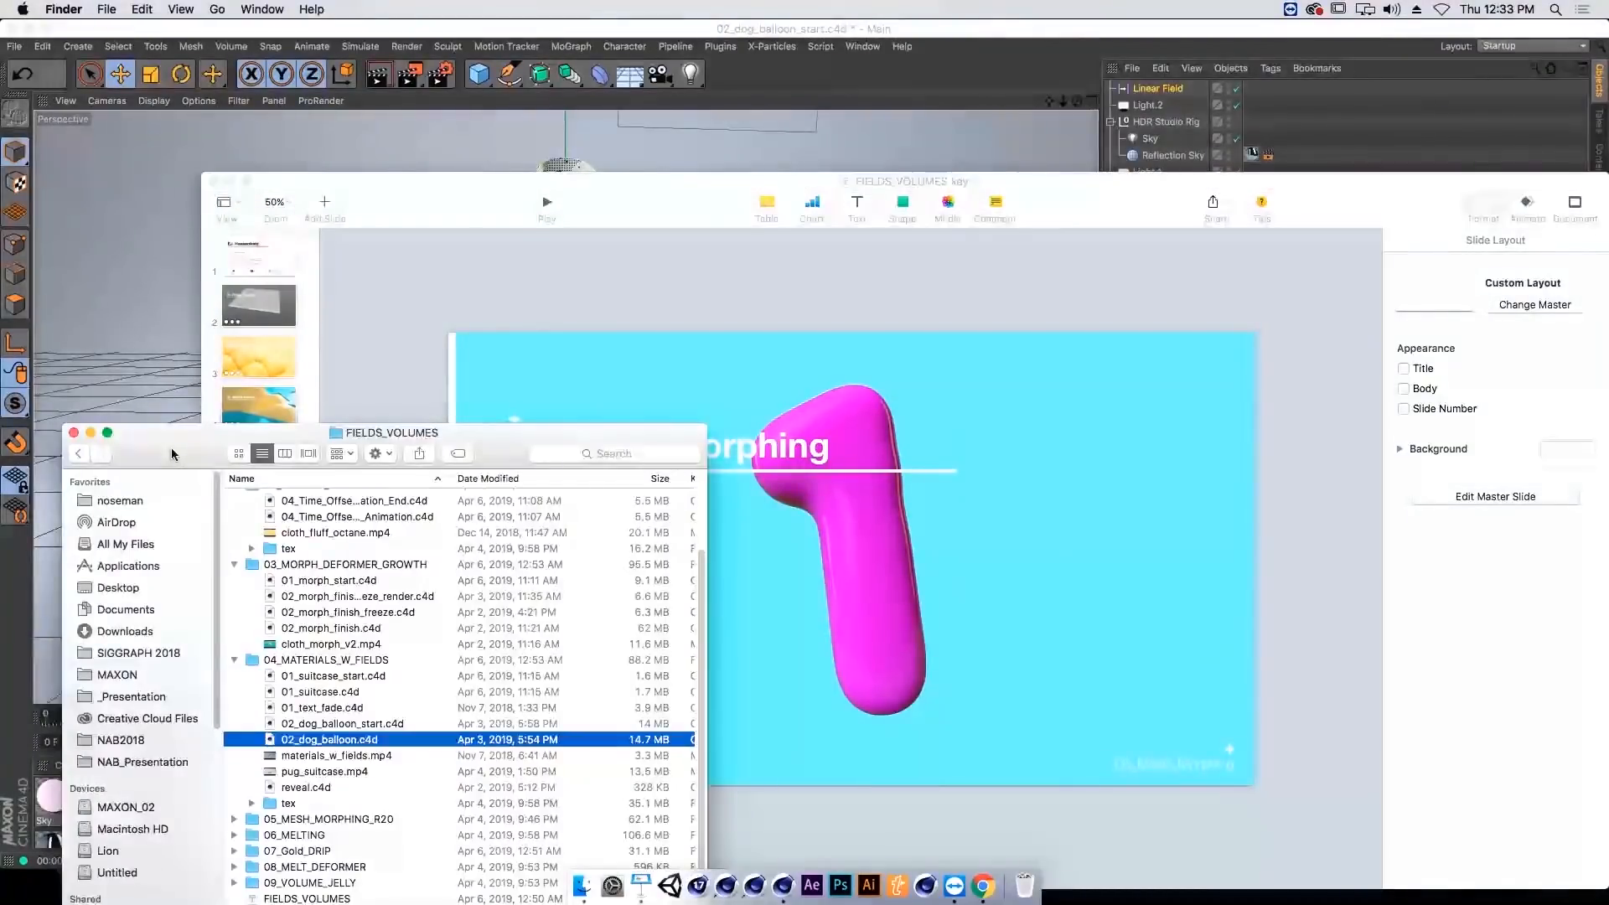
scroll(317, 614, up, 5)
scroll(317, 614, down, 3)
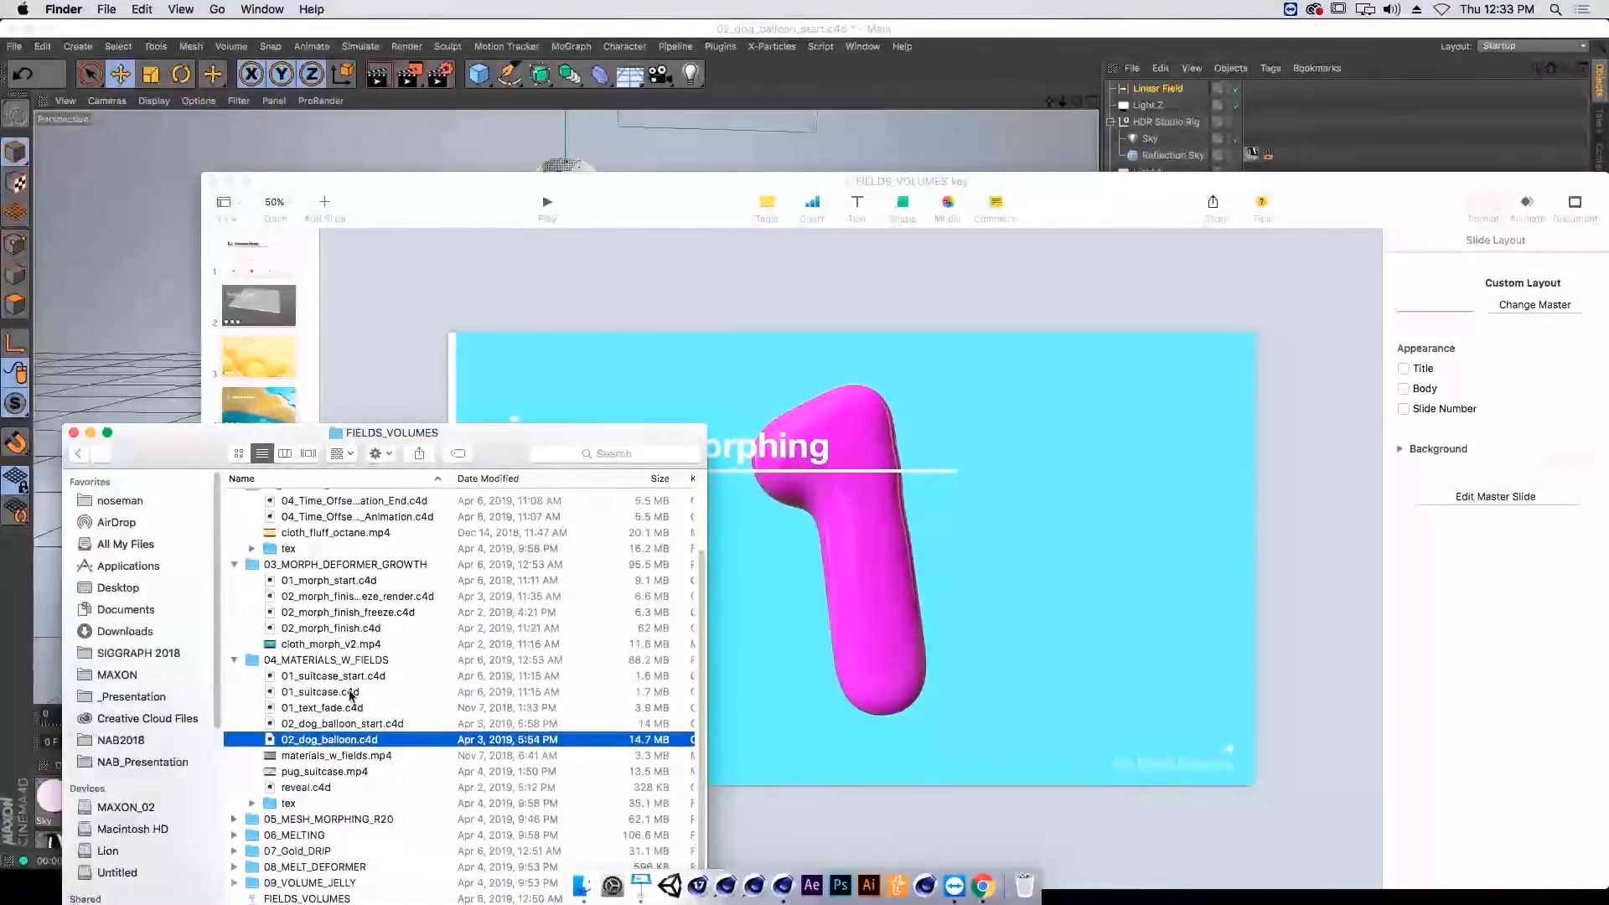
click(234, 821)
scroll(324, 797, down, 4)
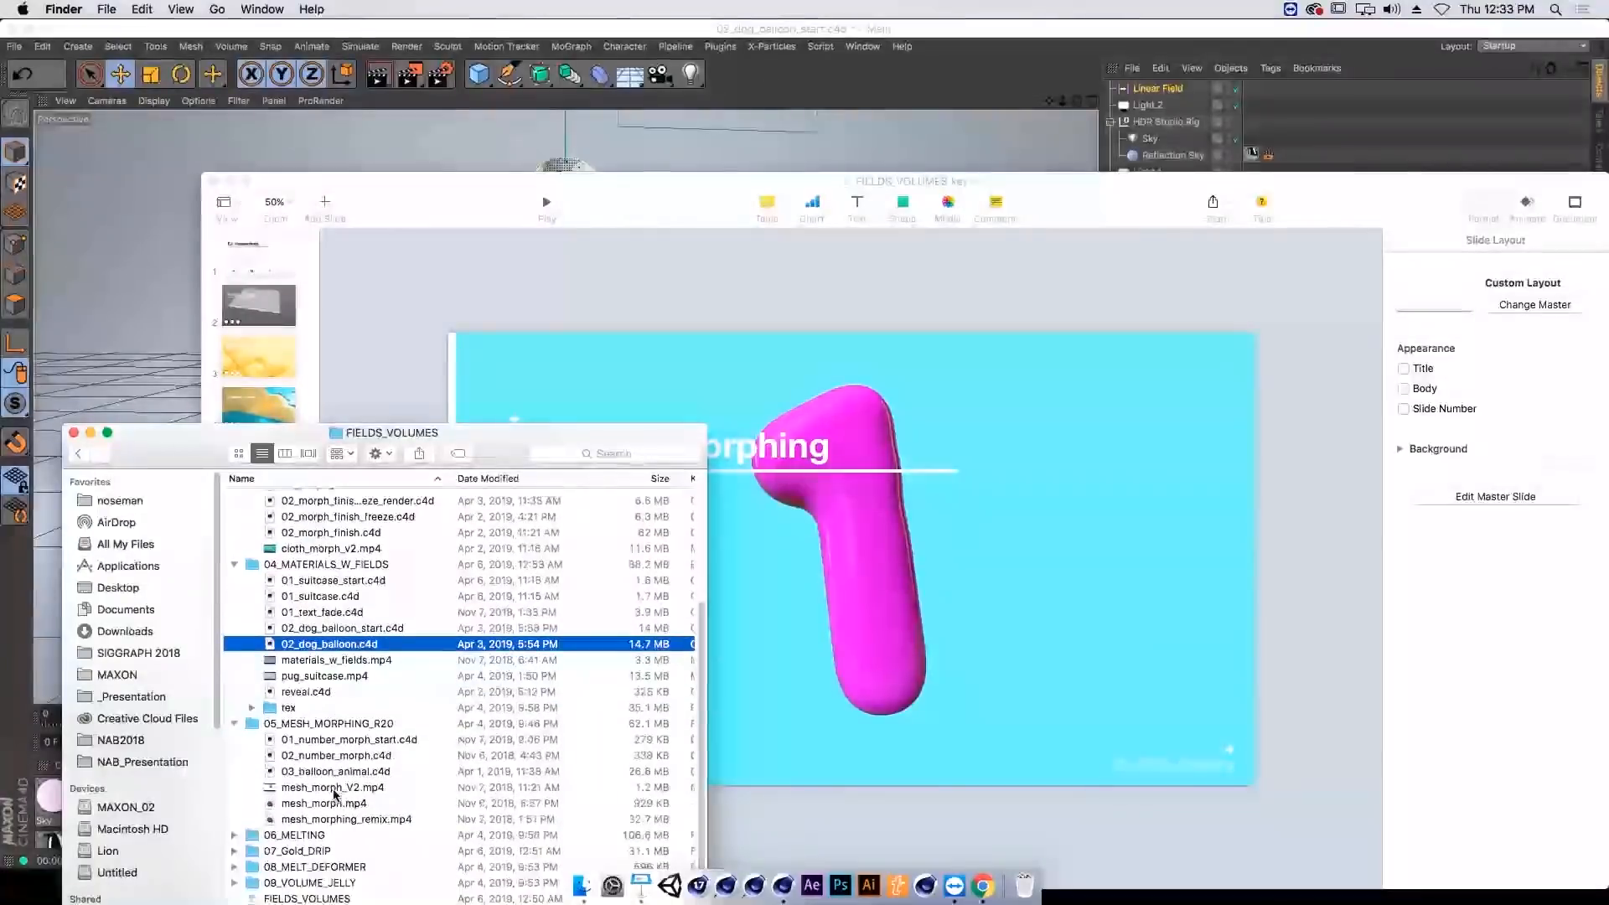
double_click(393, 742)
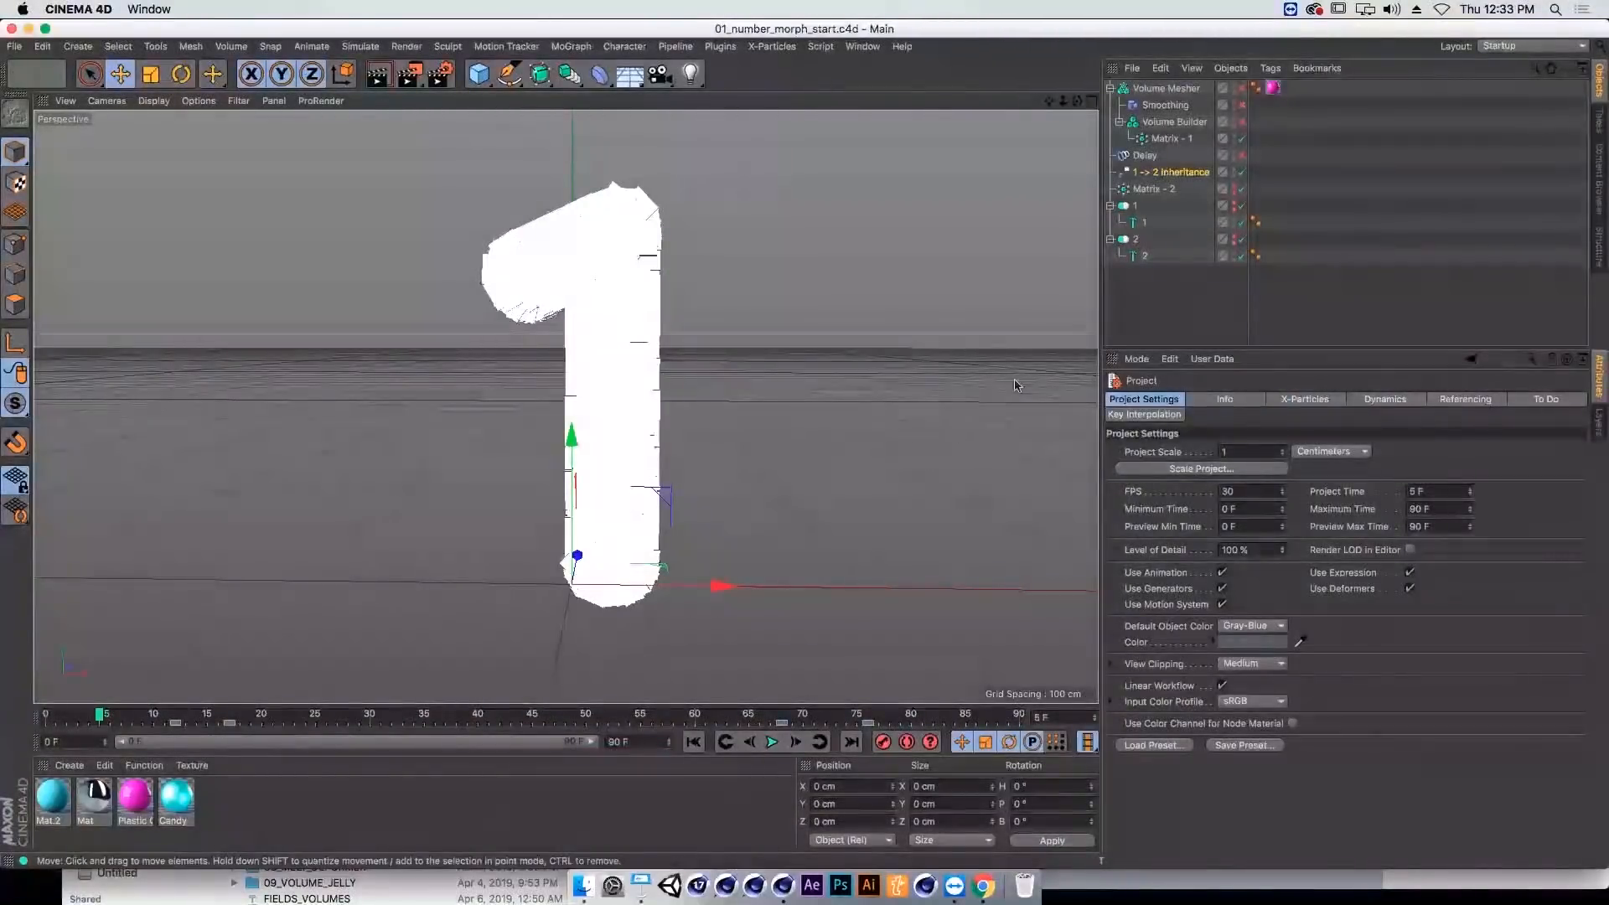
Step: Delete the 1 -> 2 Inheritance effector and select the Matrix - 2 object
click(1169, 172)
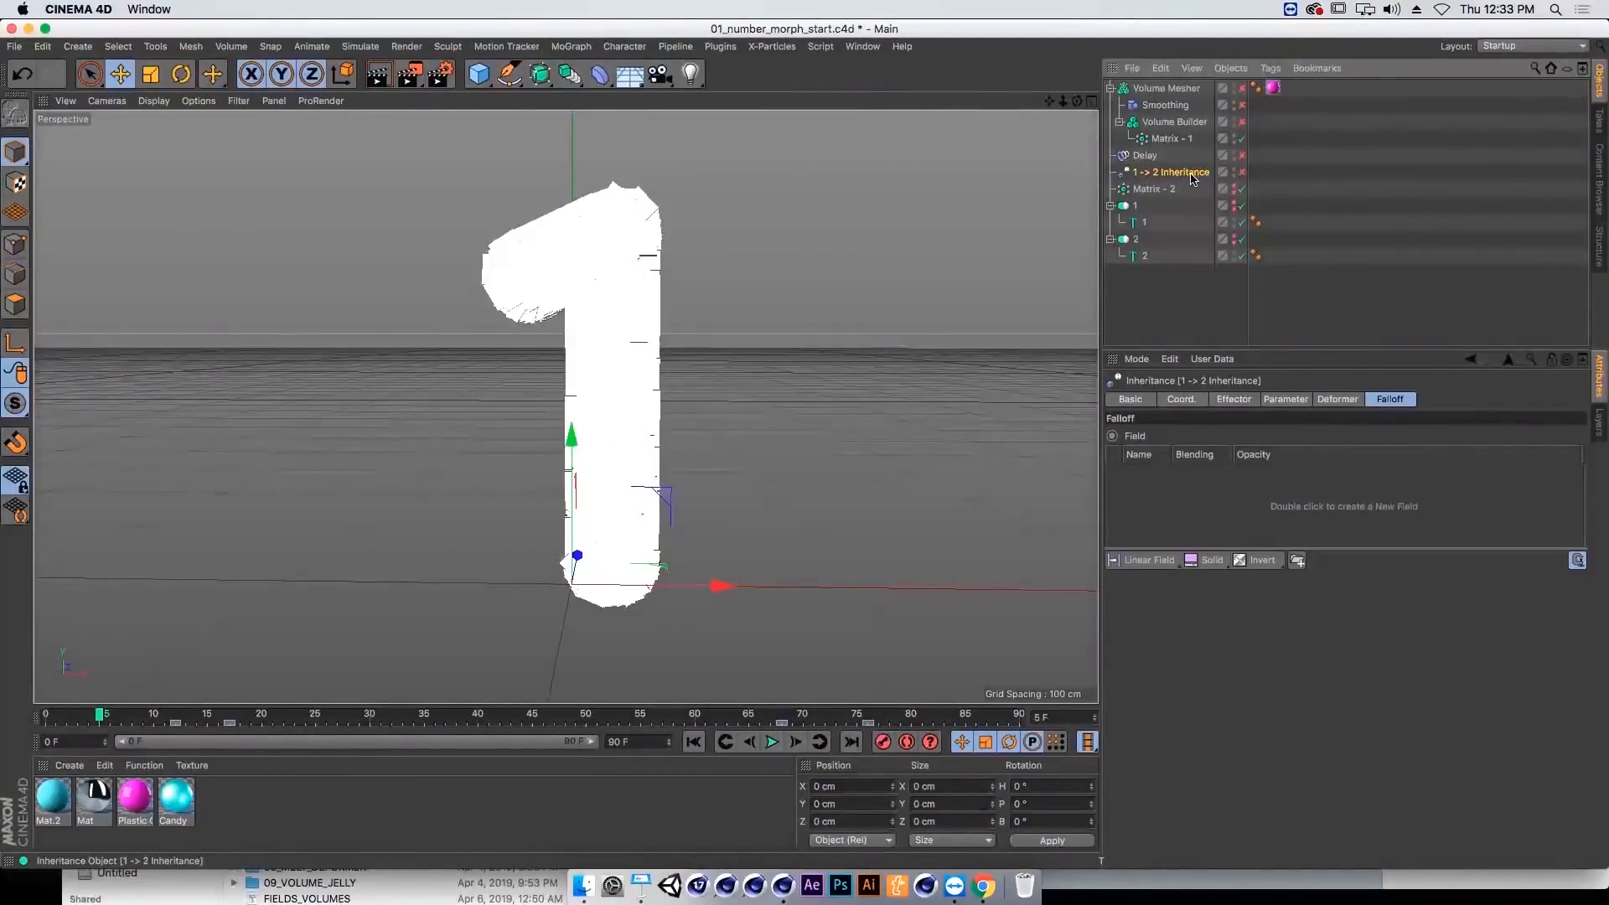
key(Delete)
click(1190, 173)
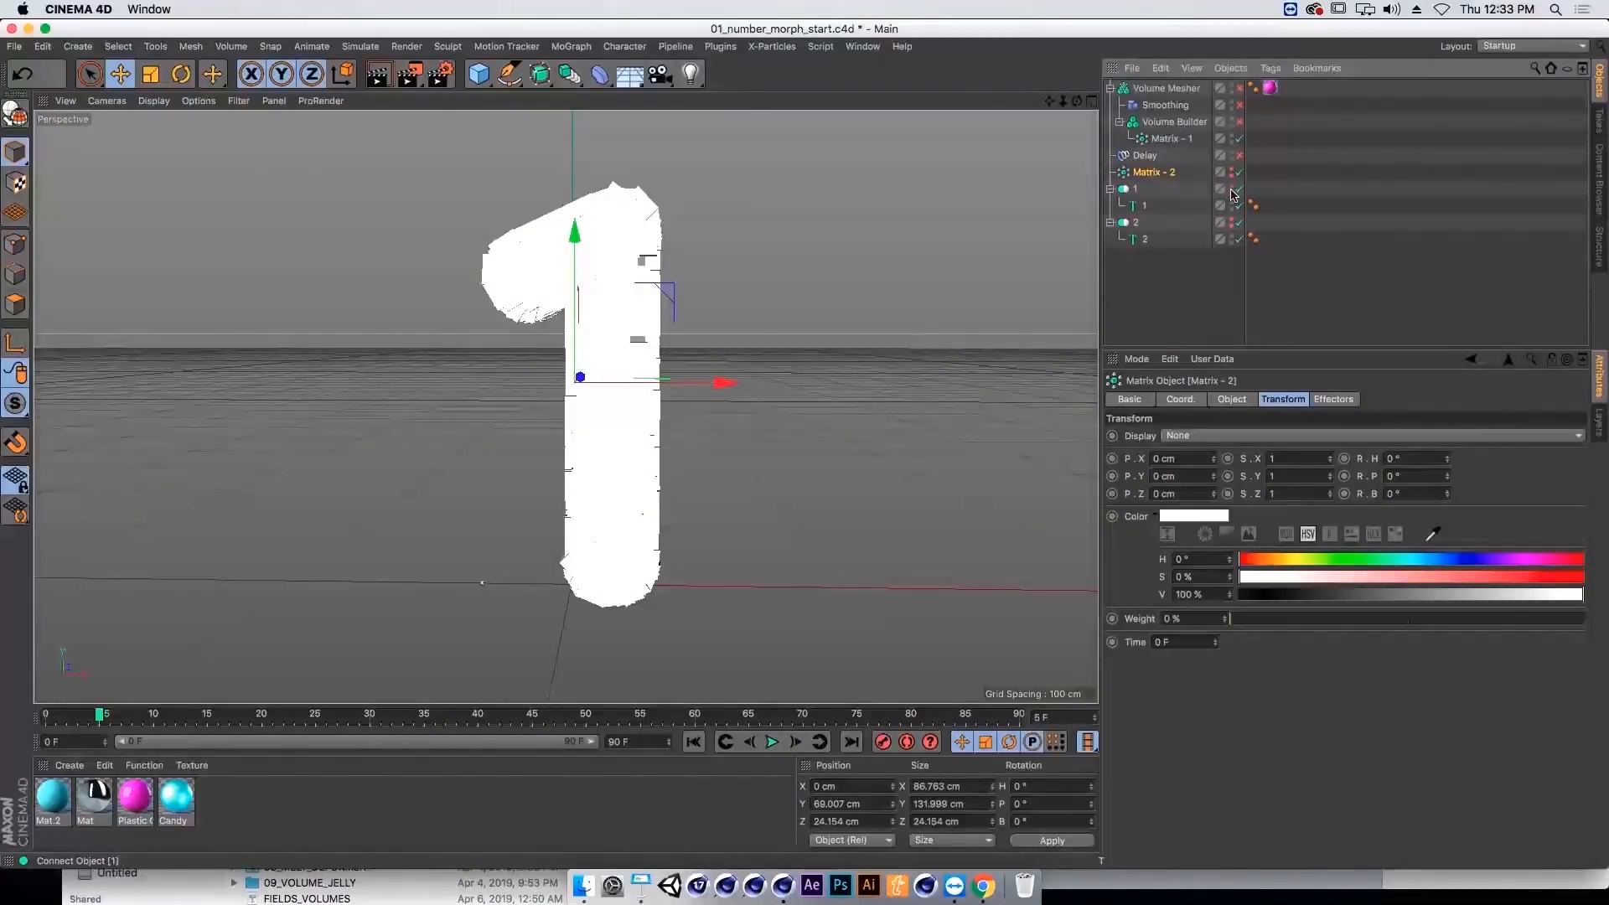
Step: Disable Matrix - 2 and Matrix - 1 to view the plain number 1 text, and hide its Connect object
drag(874, 261, 1022, 221)
key(super+z)
click(1148, 197)
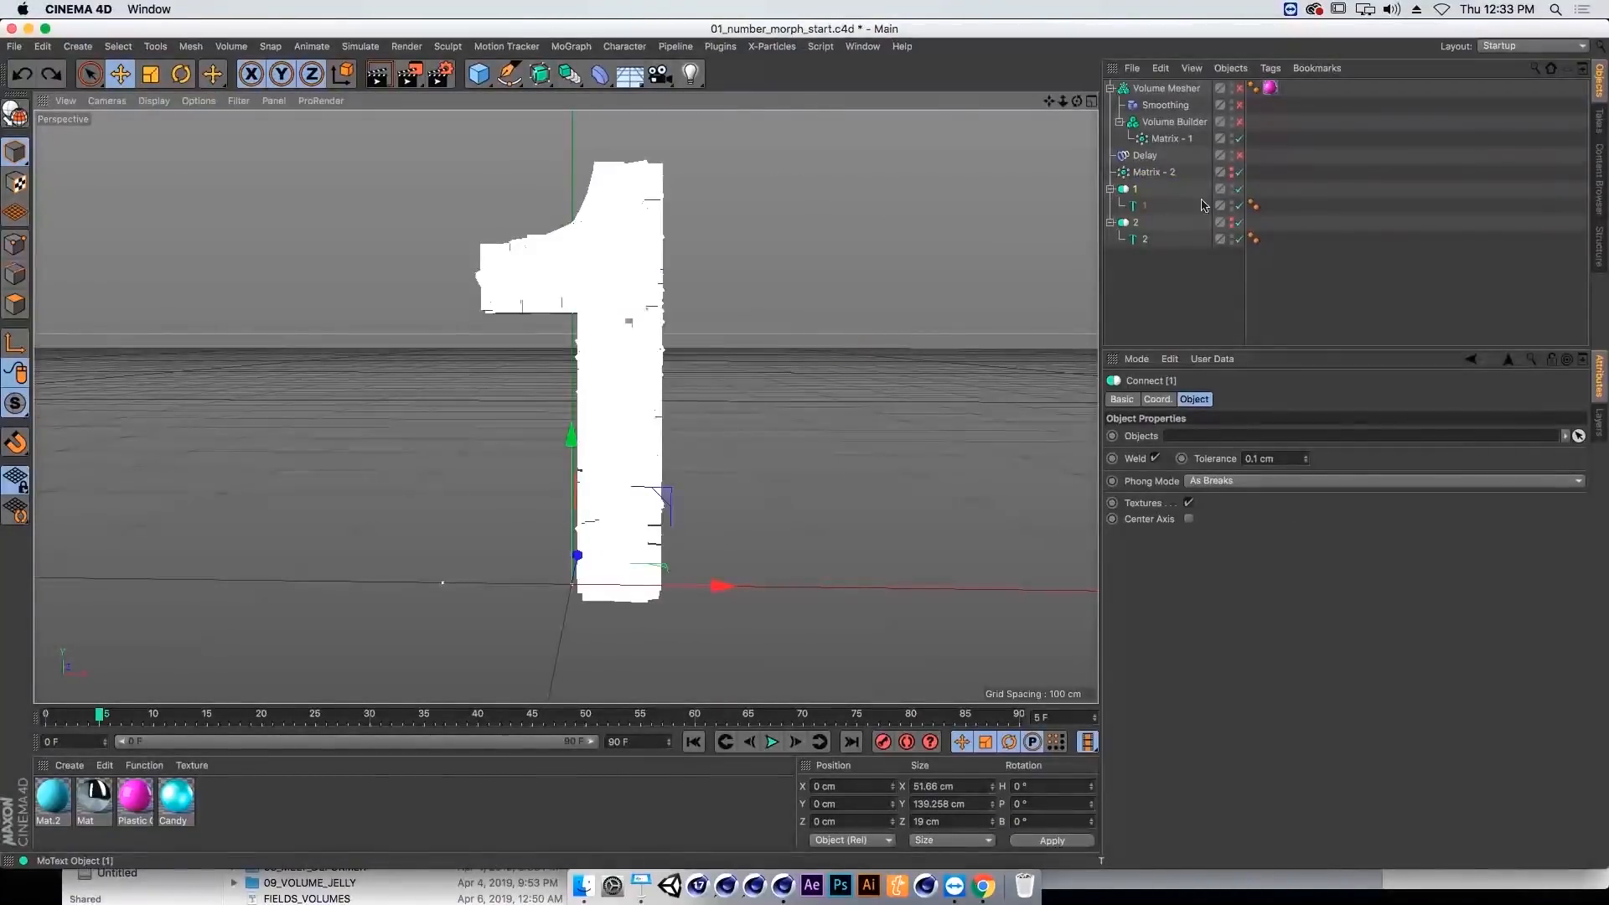
click(1238, 171)
click(1239, 138)
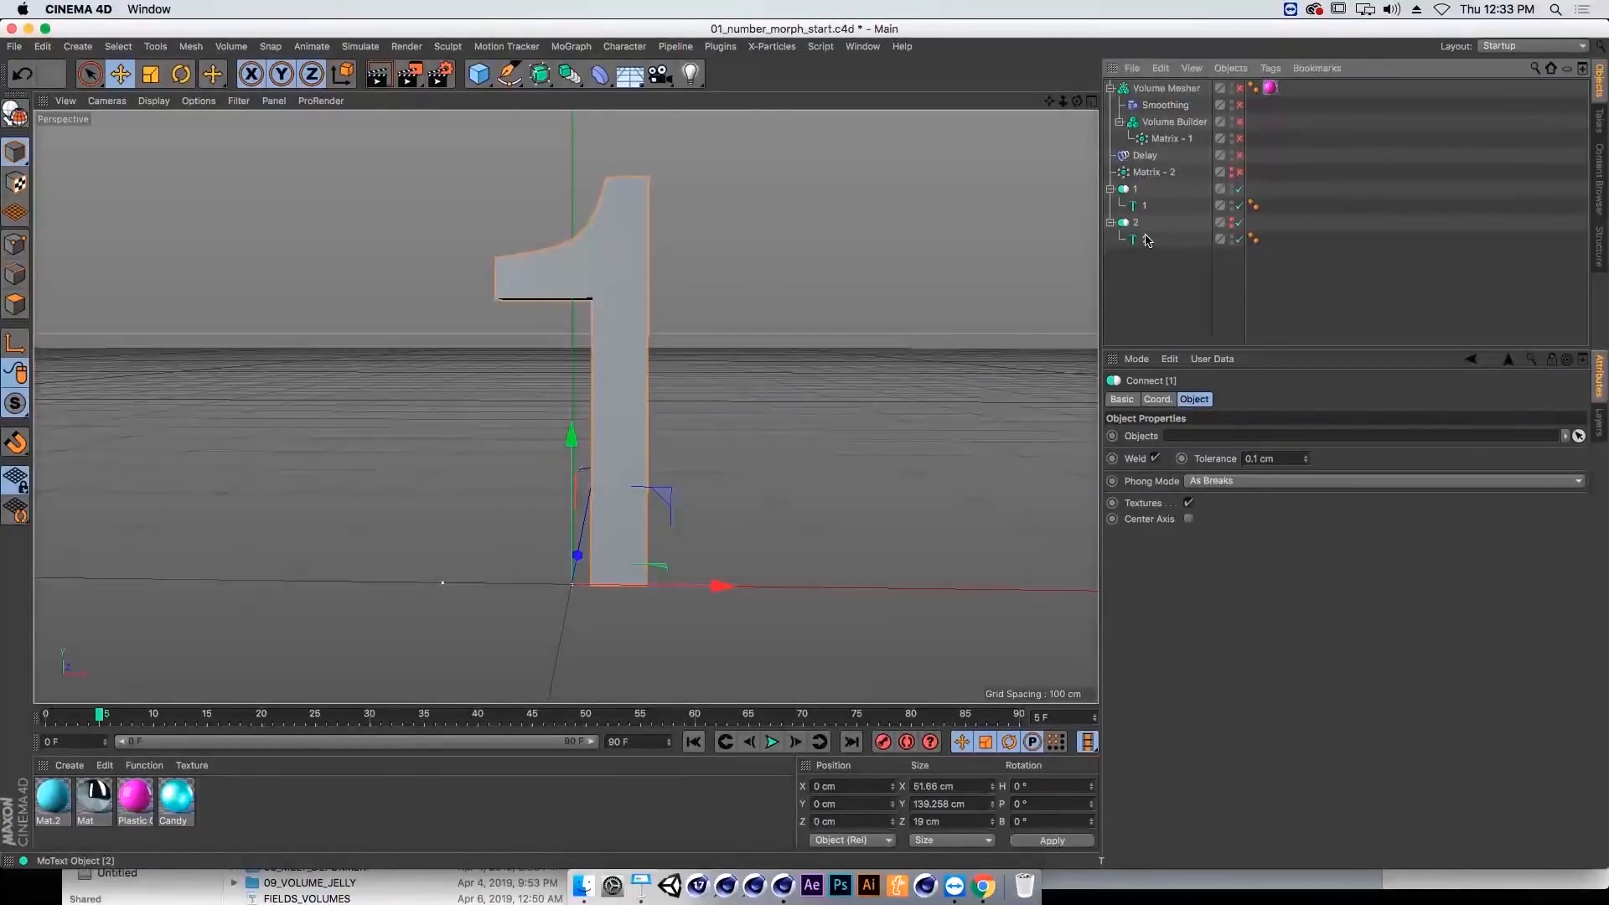
click(1232, 188)
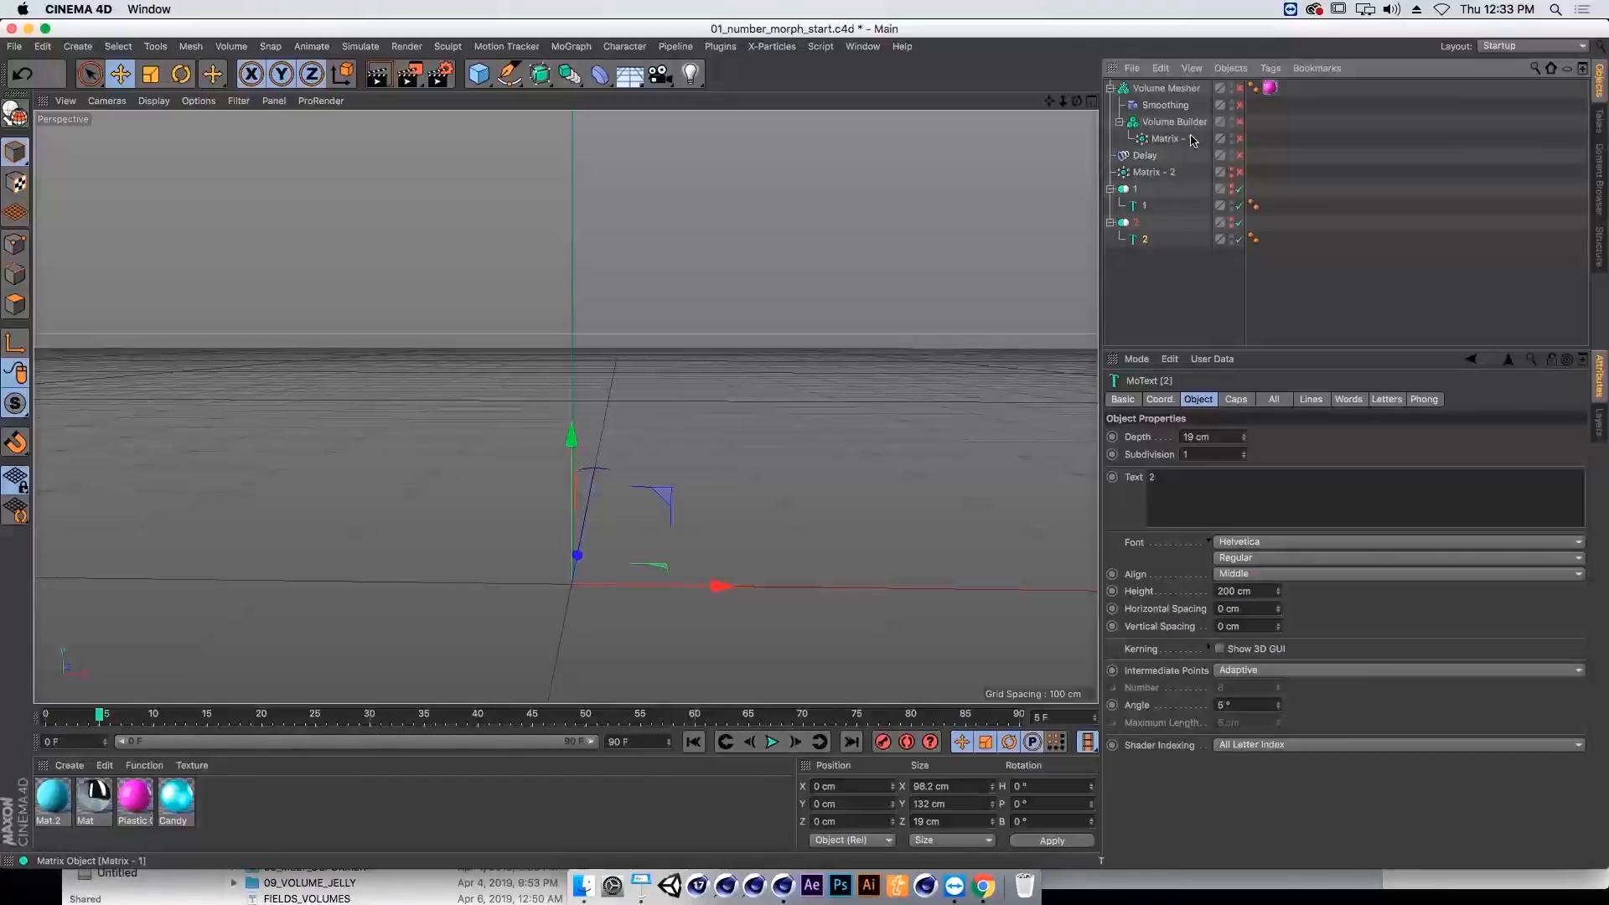
Step: Re-enable Matrix - 1 and set its distribution to Volume, volume mode to Surface and count to 750
click(1253, 140)
click(1239, 139)
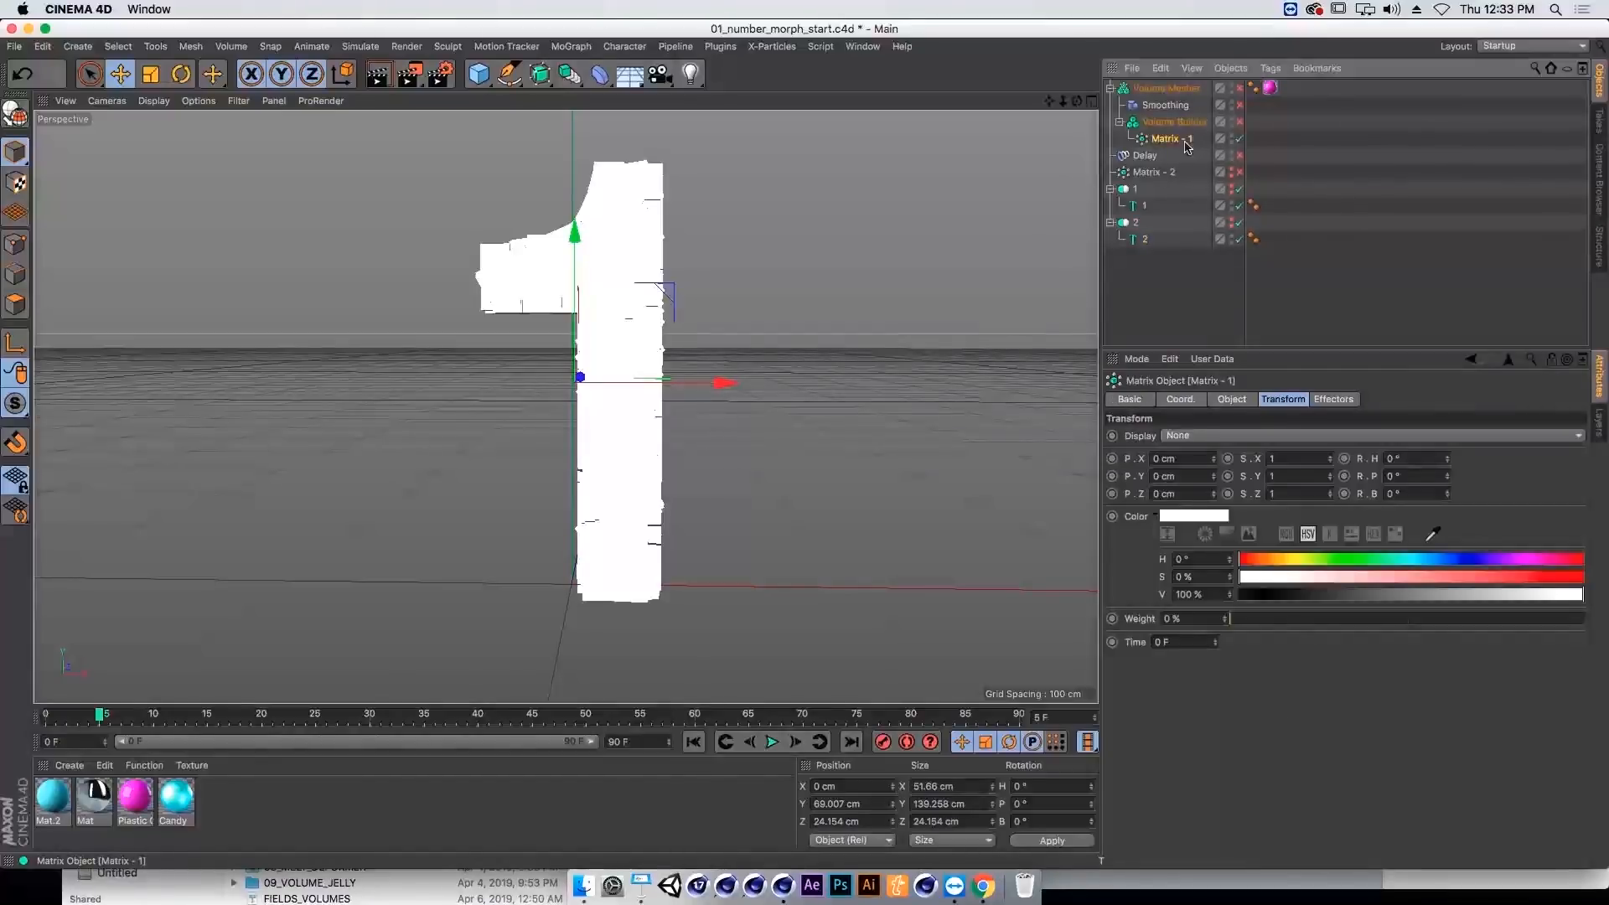
click(1230, 395)
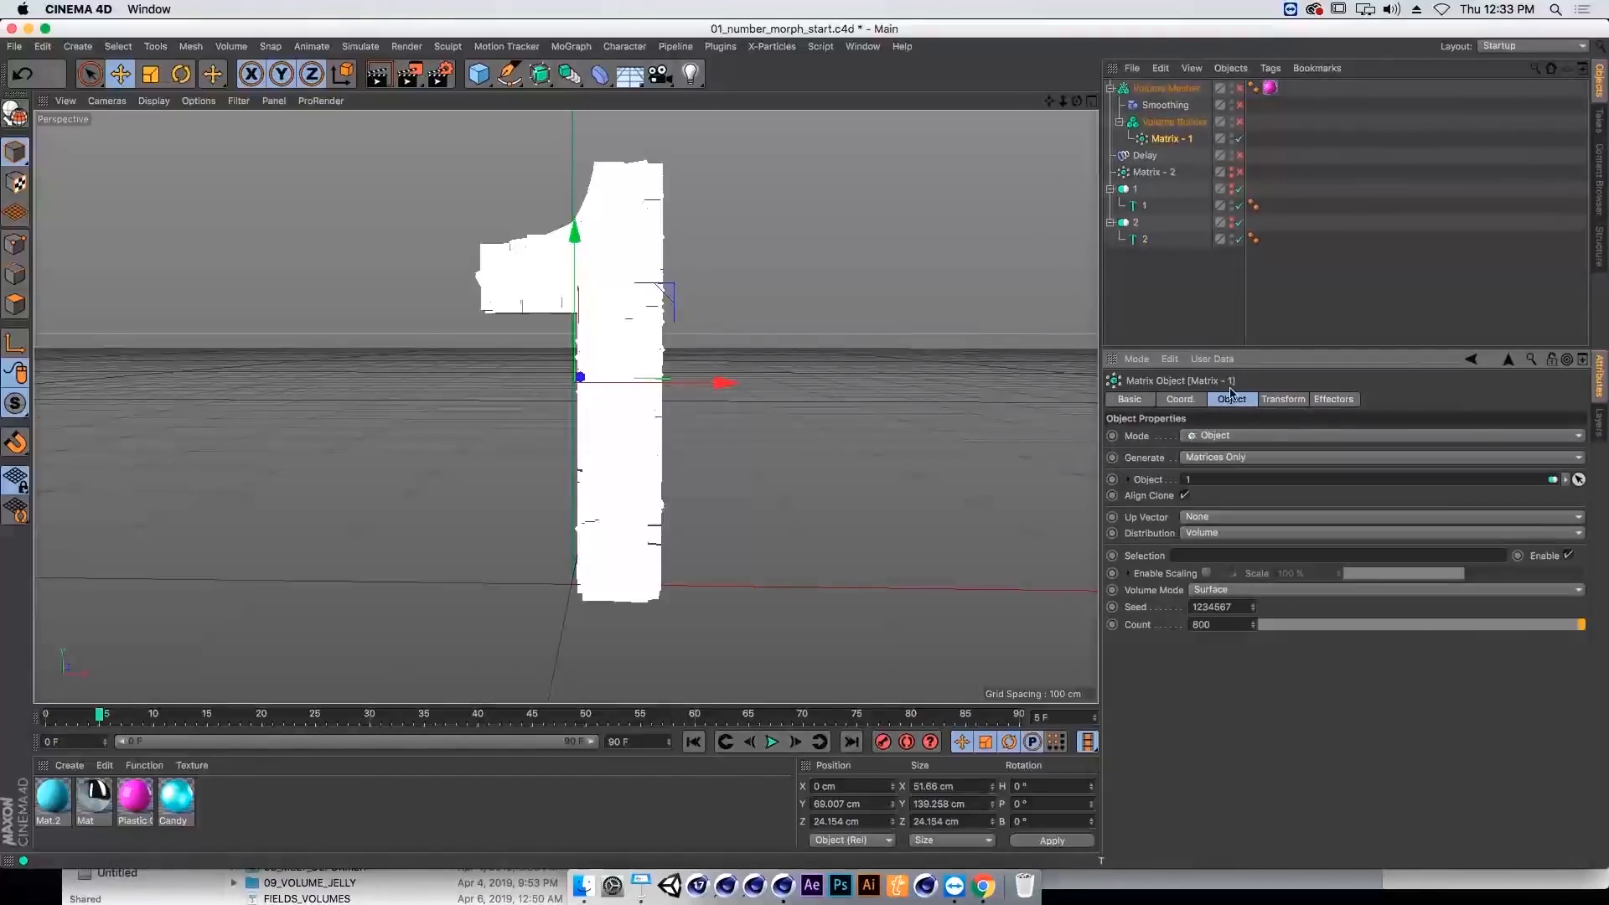
click(1199, 537)
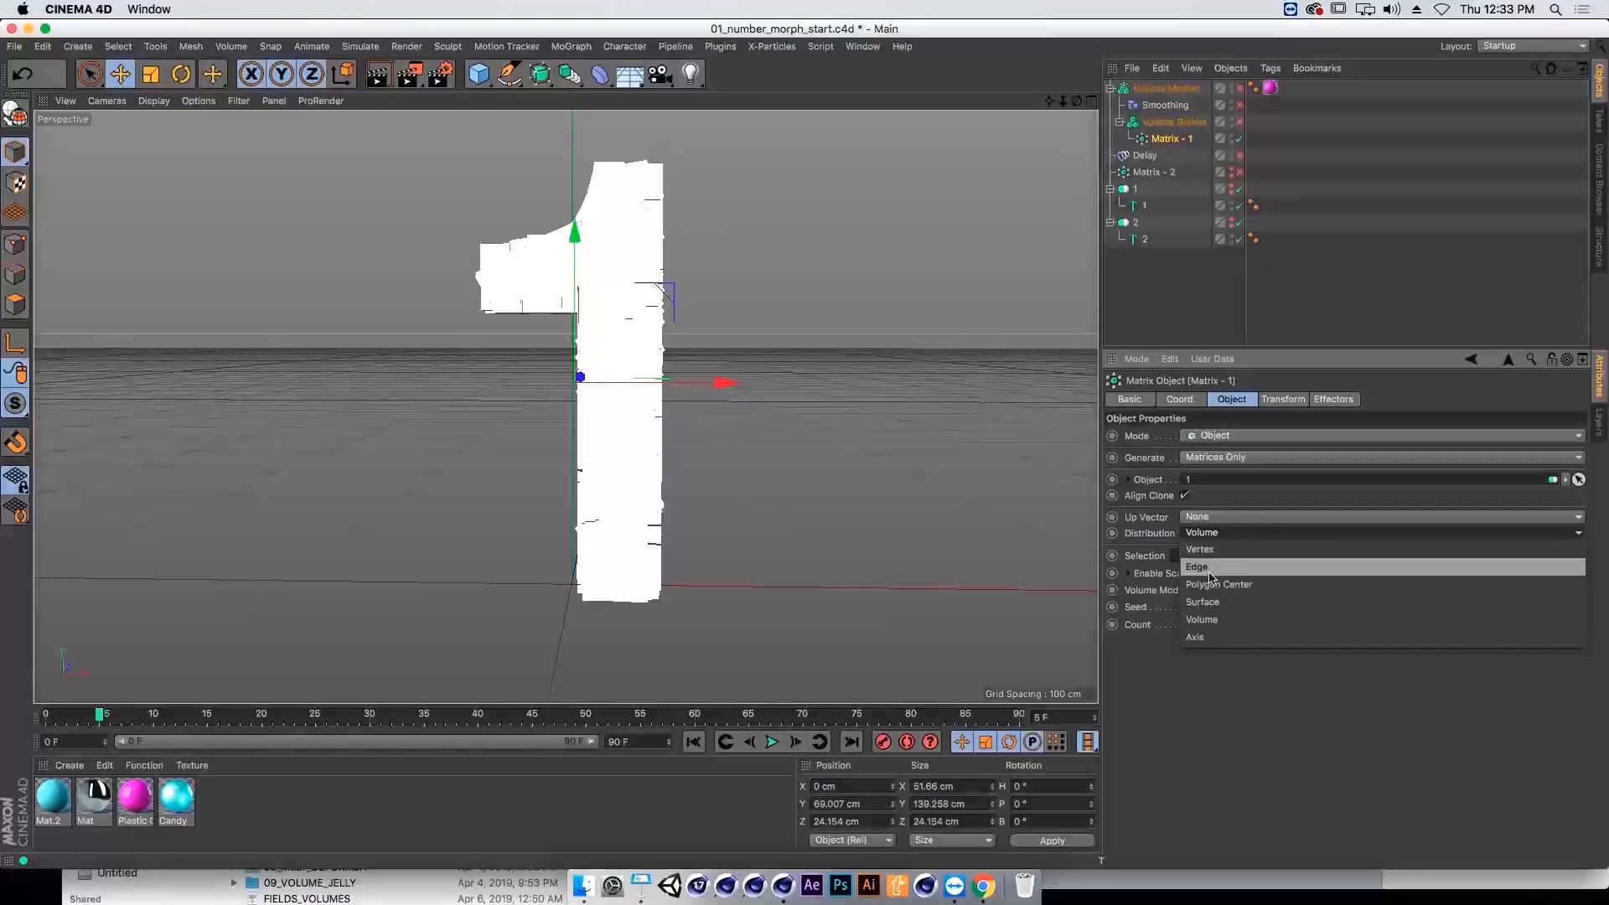
click(1209, 619)
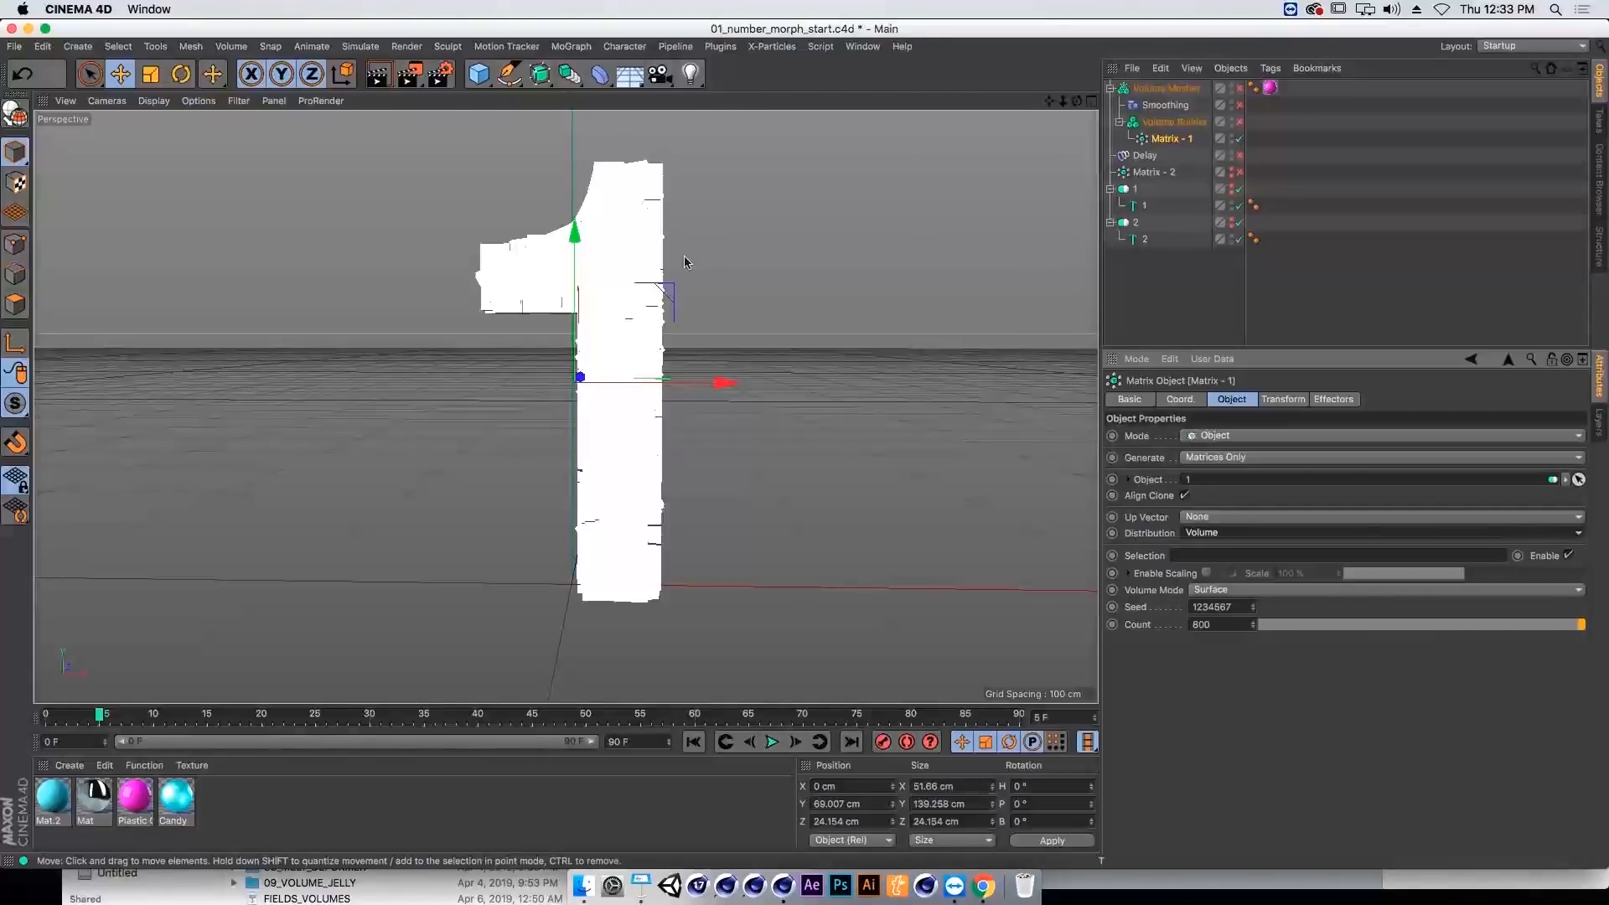
click(1230, 590)
click(1235, 625)
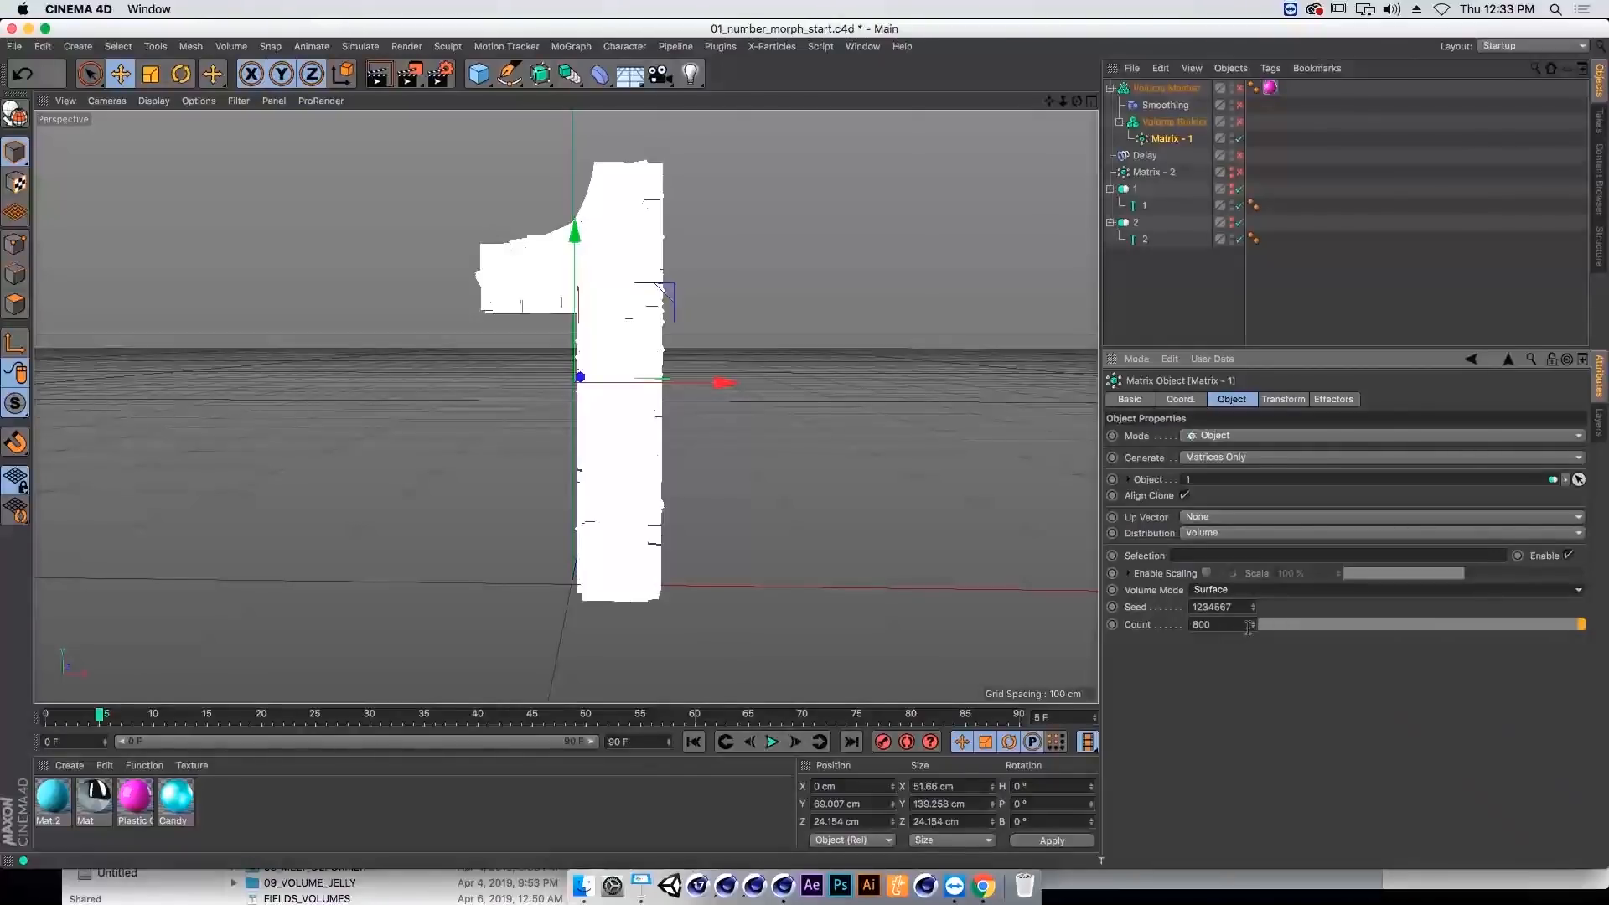
mouse_move(1249, 627)
mouse_down()
mouse_move(1248, 611)
mouse_move(1252, 737)
mouse_move(1252, 615)
mouse_move(1253, 637)
mouse_up()
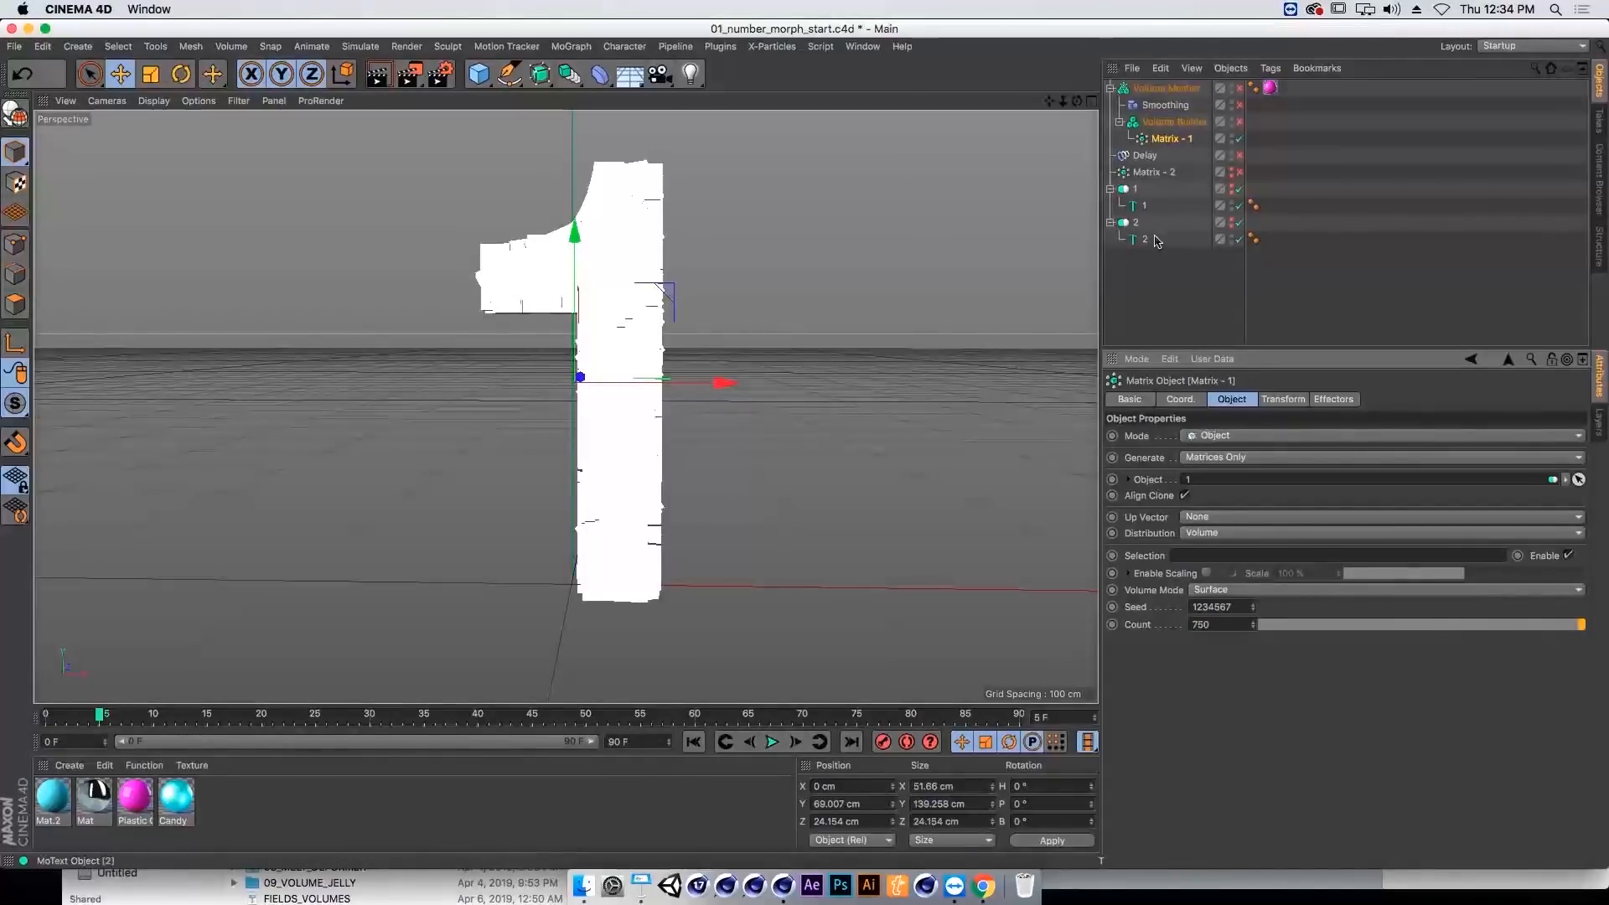
Step: Briefly show the number 2 text, enable Matrix - 2 and use Object mode for its distribution over number 2
click(1231, 223)
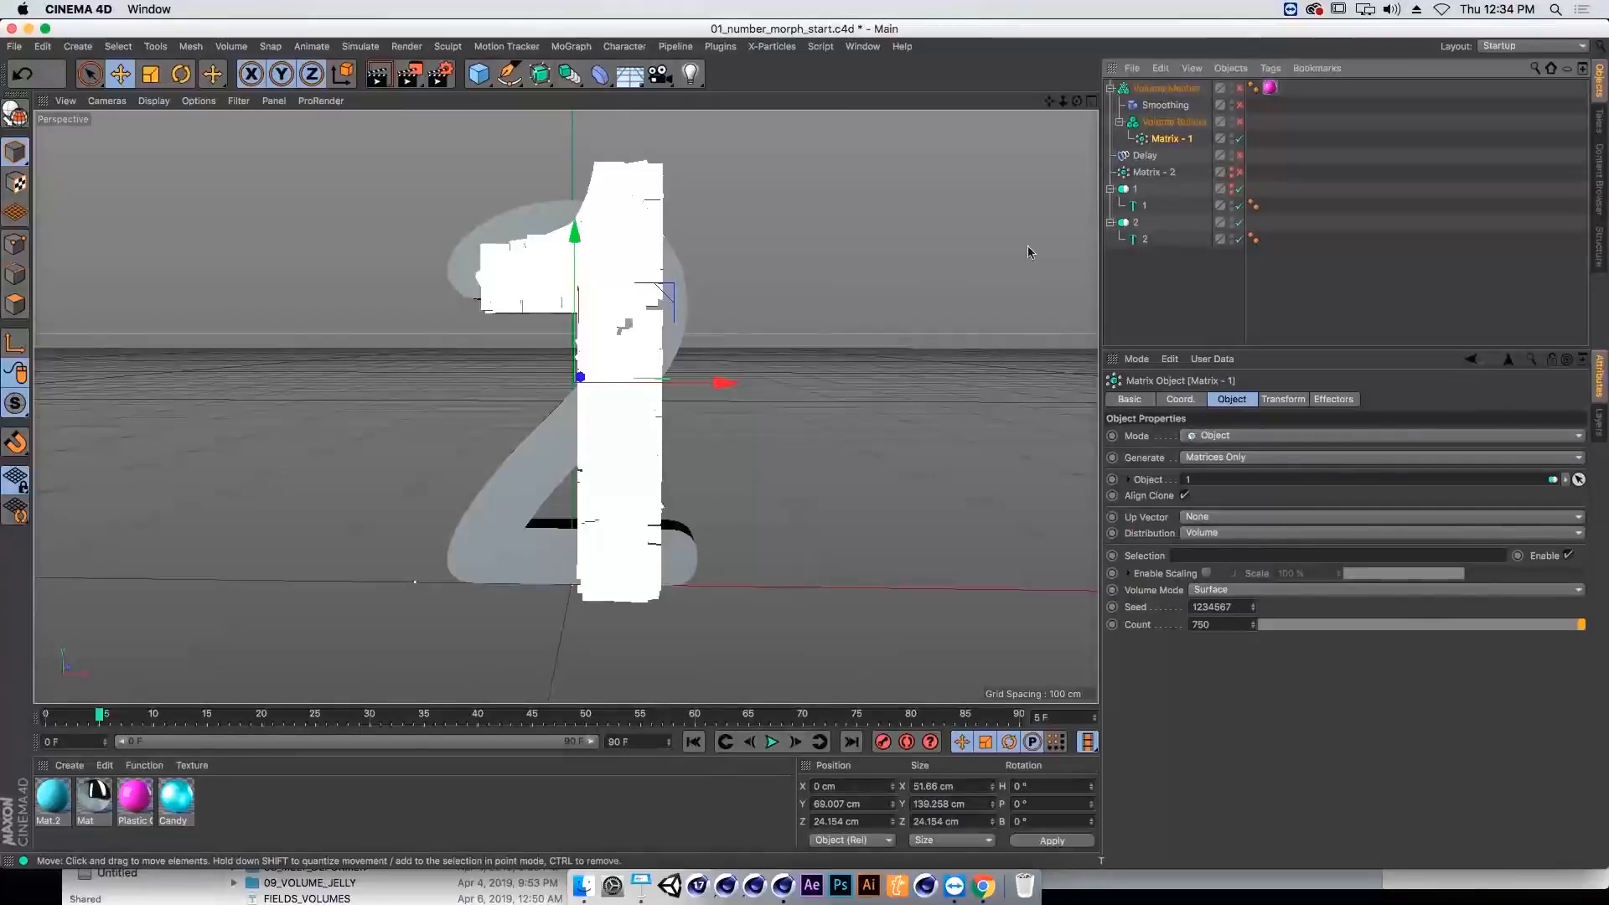
click(1230, 222)
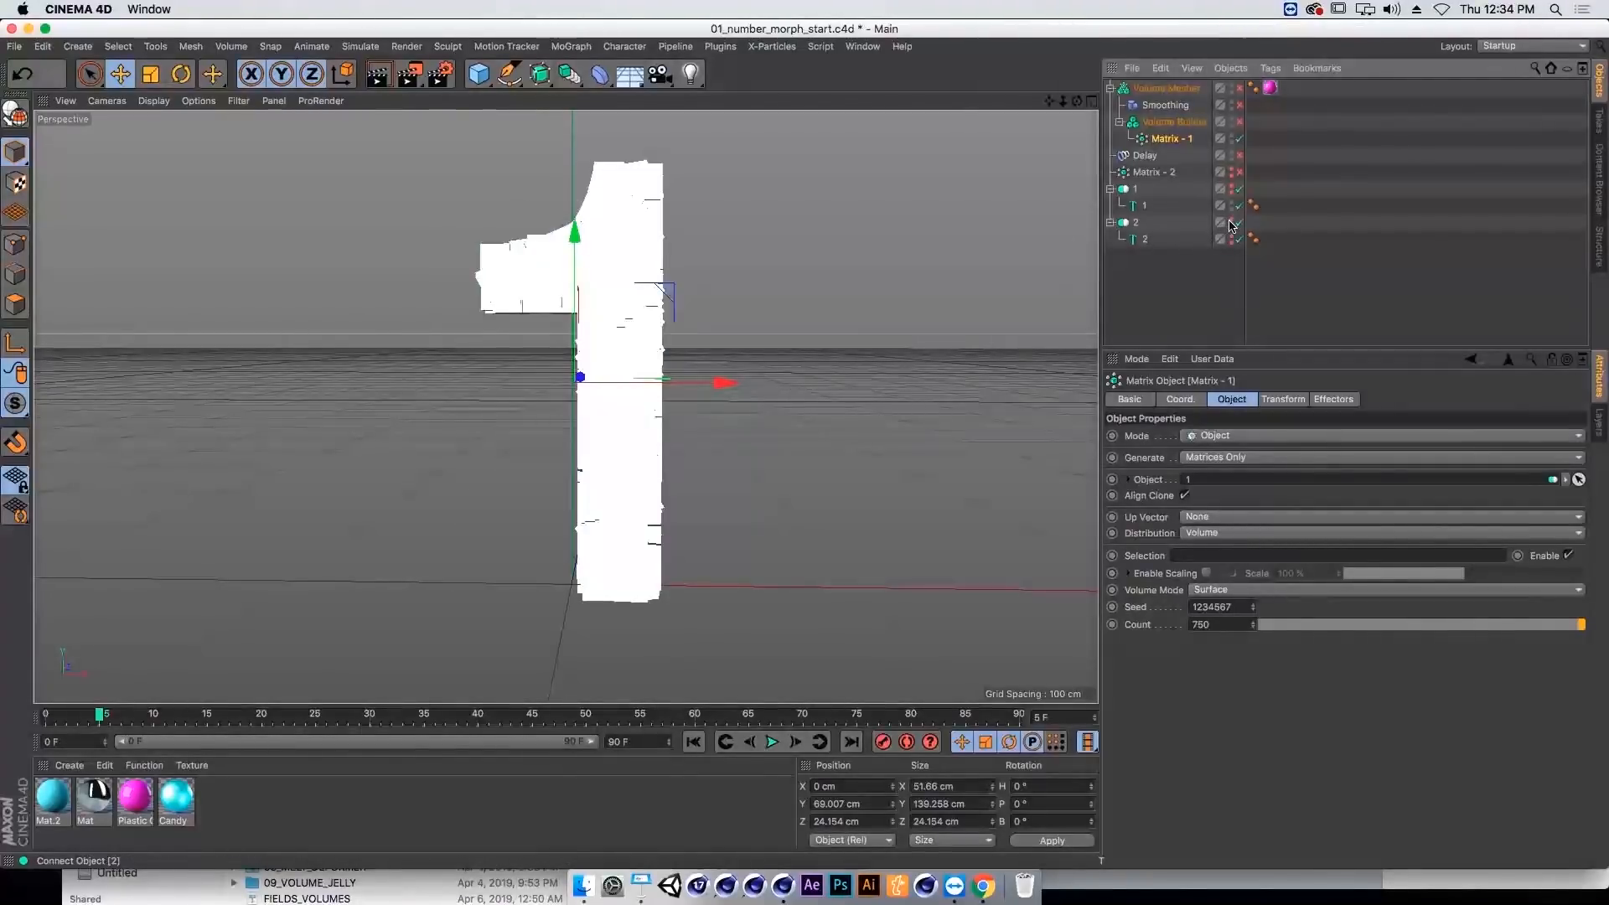
click(1173, 172)
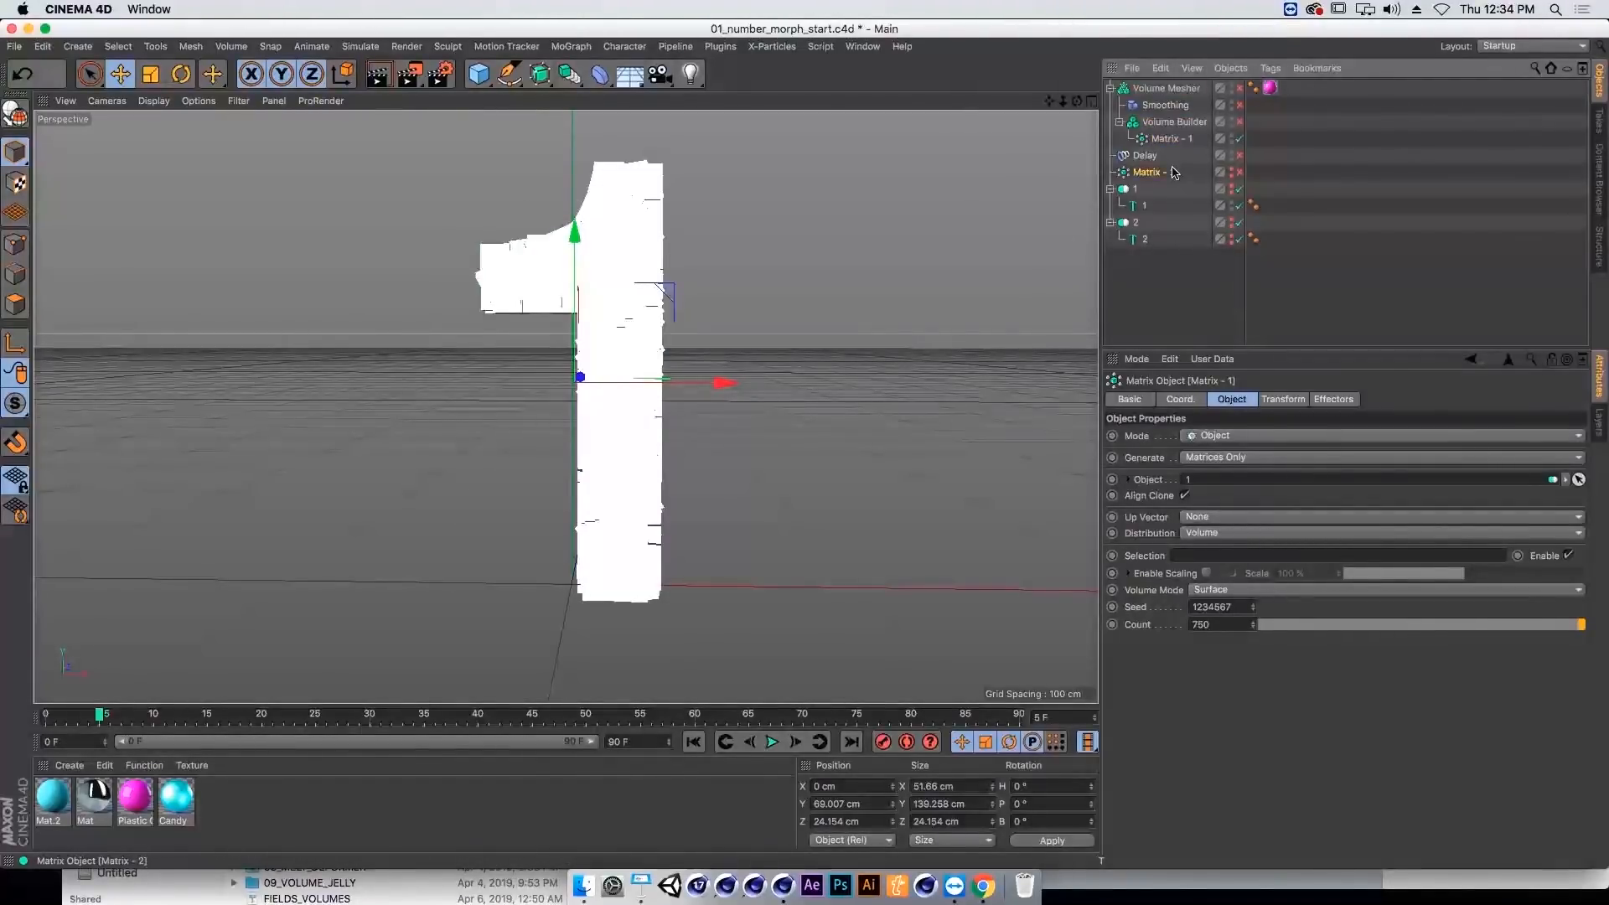
click(1238, 172)
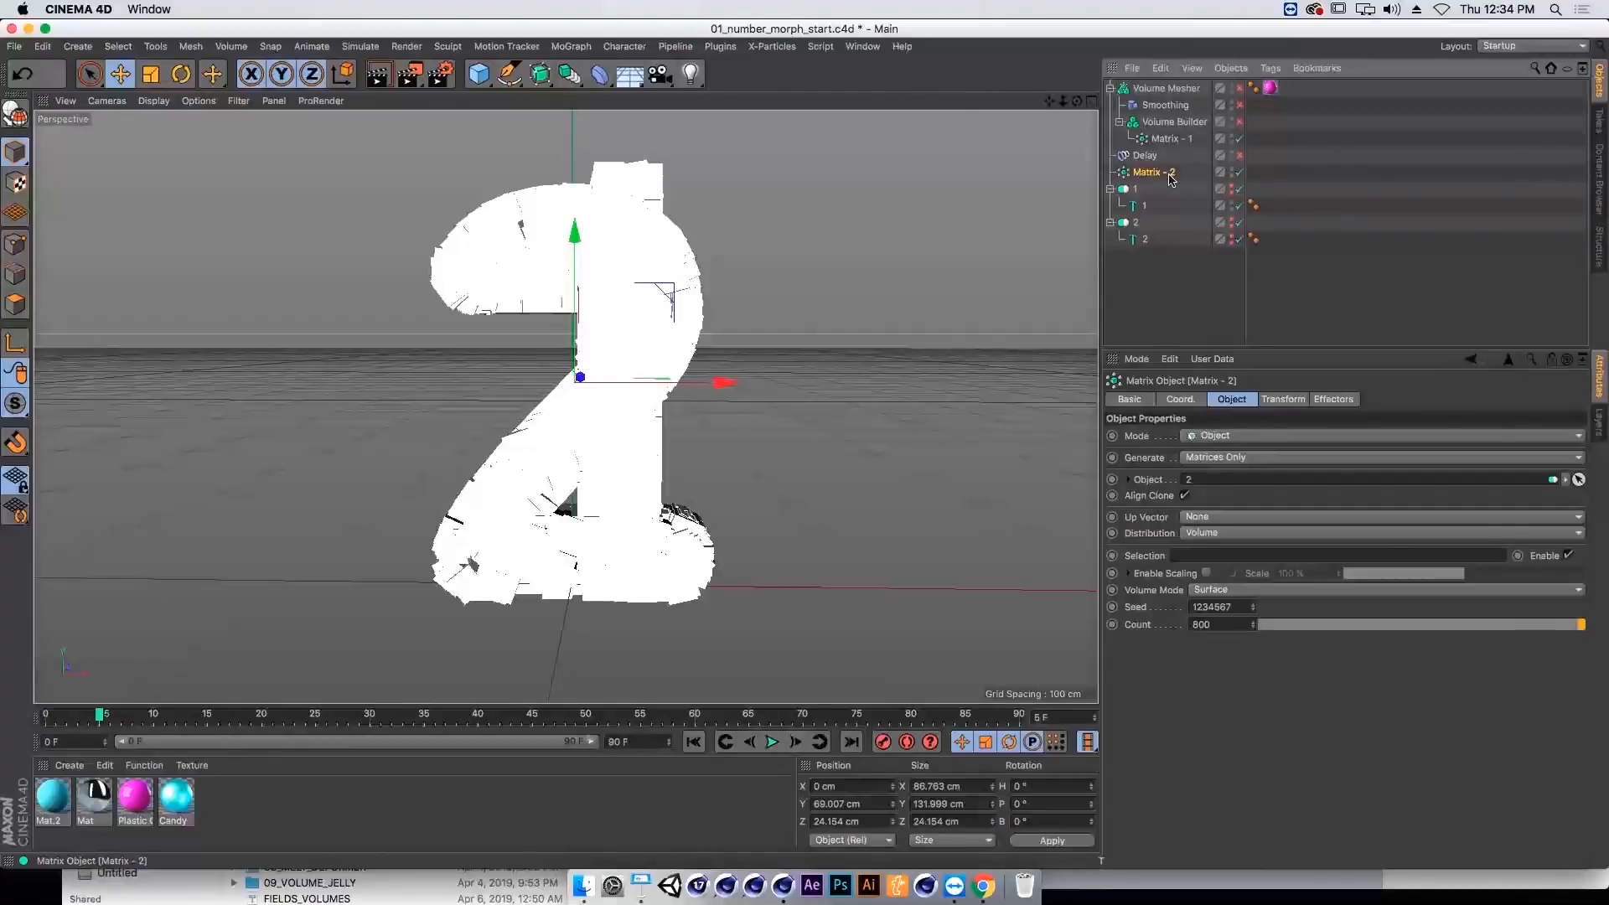
click(1209, 464)
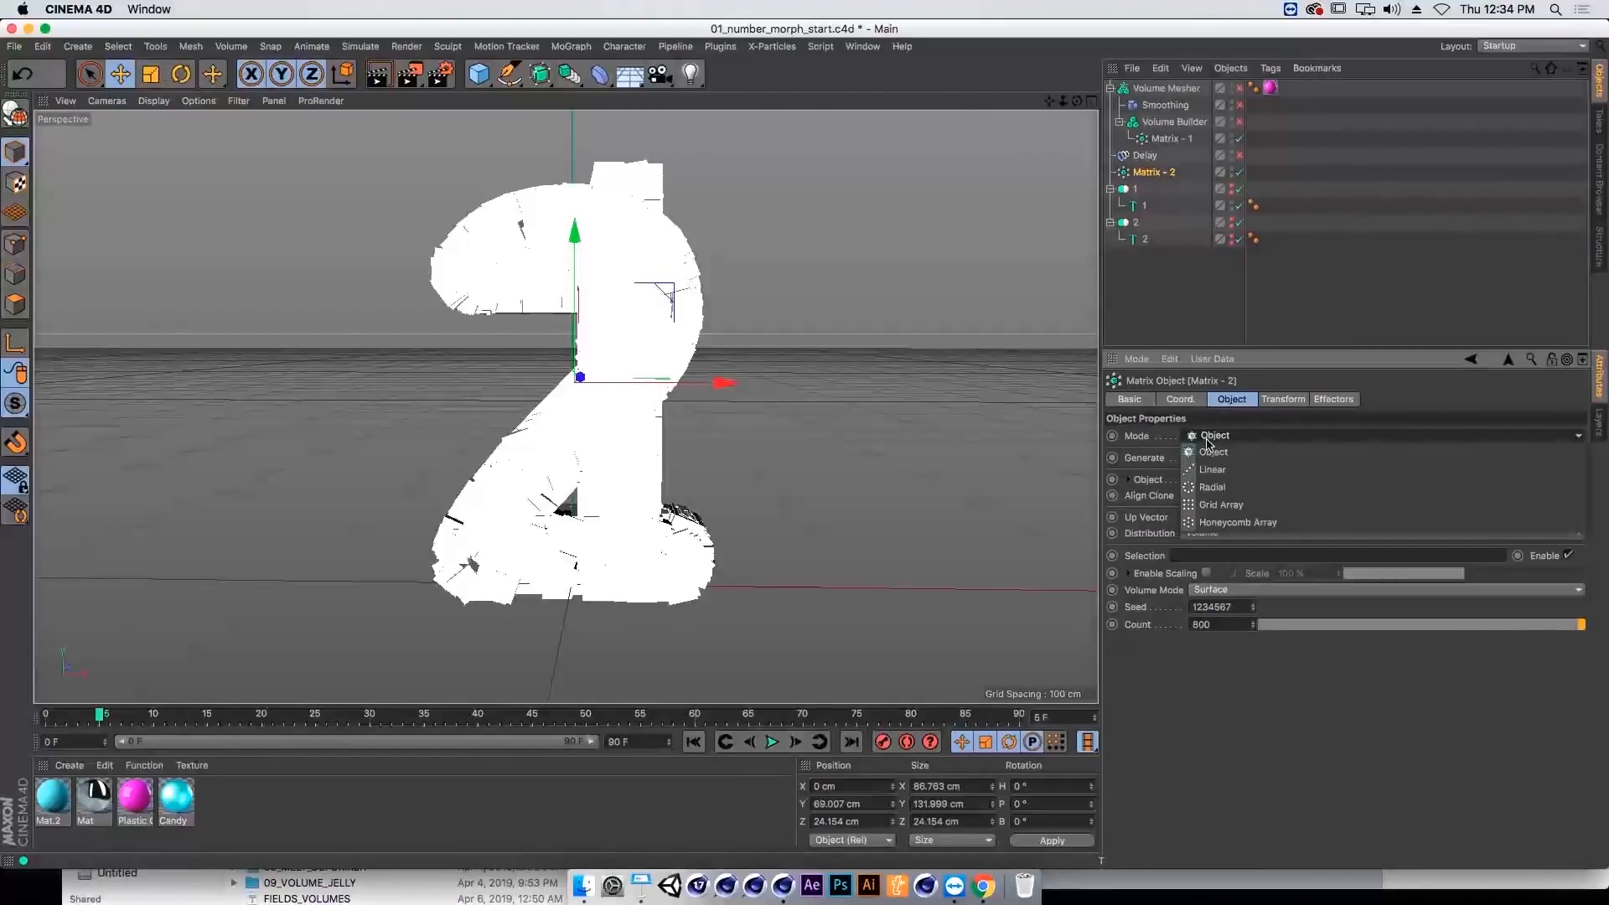
click(1213, 459)
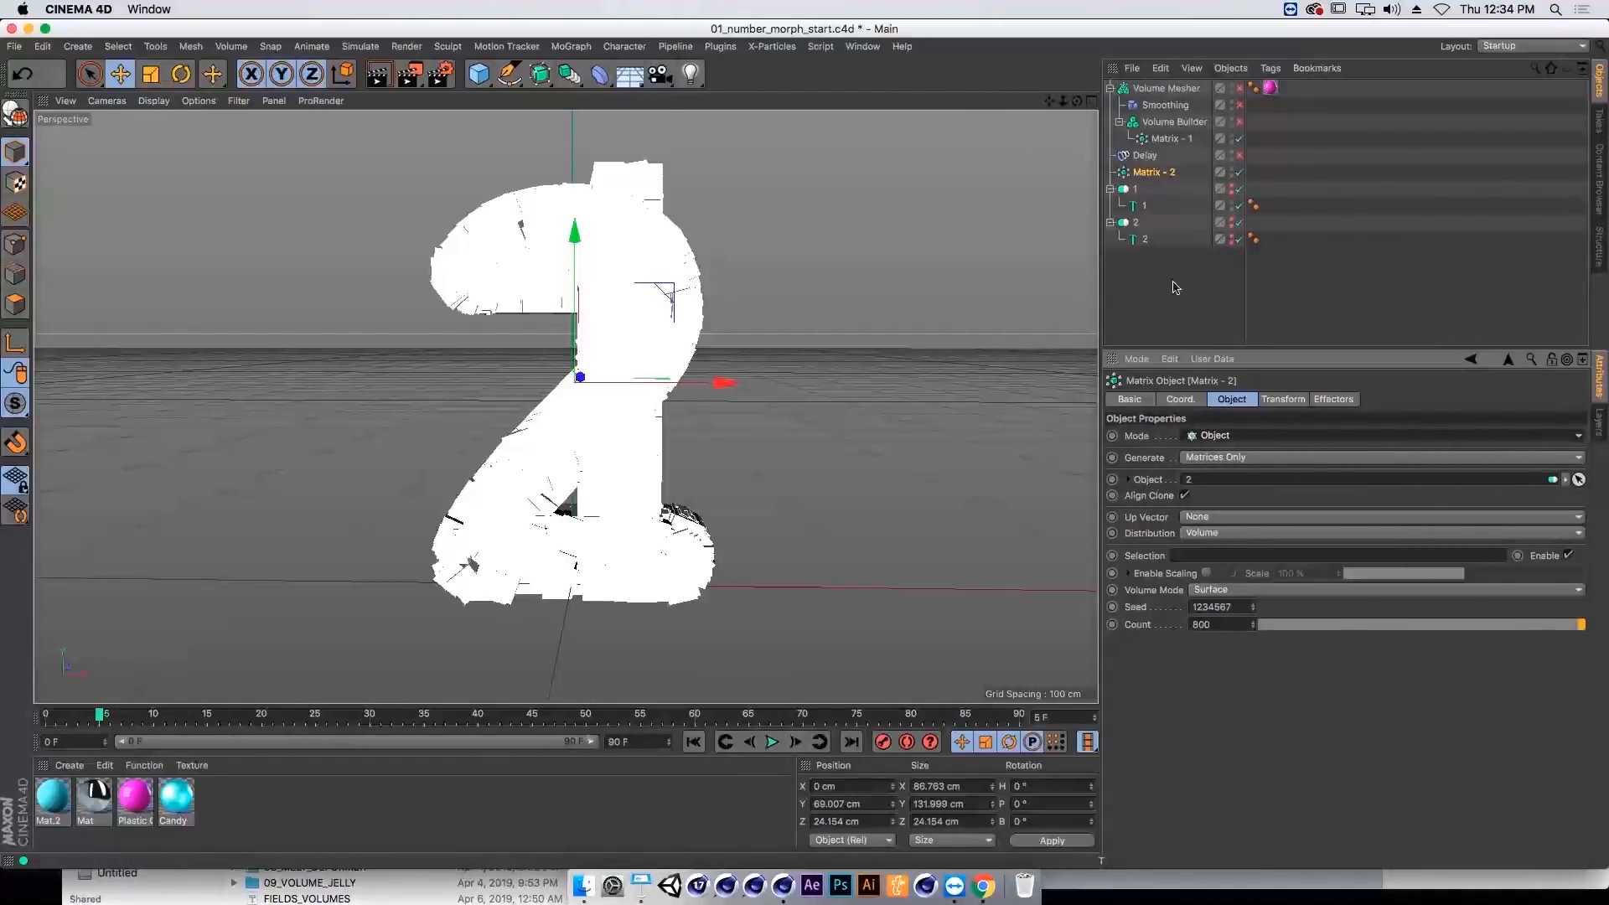
Step: Set Matrix - 2's distribution to Volume, volume mode to Surface and count to 3242, and hide it in the viewport
click(1218, 529)
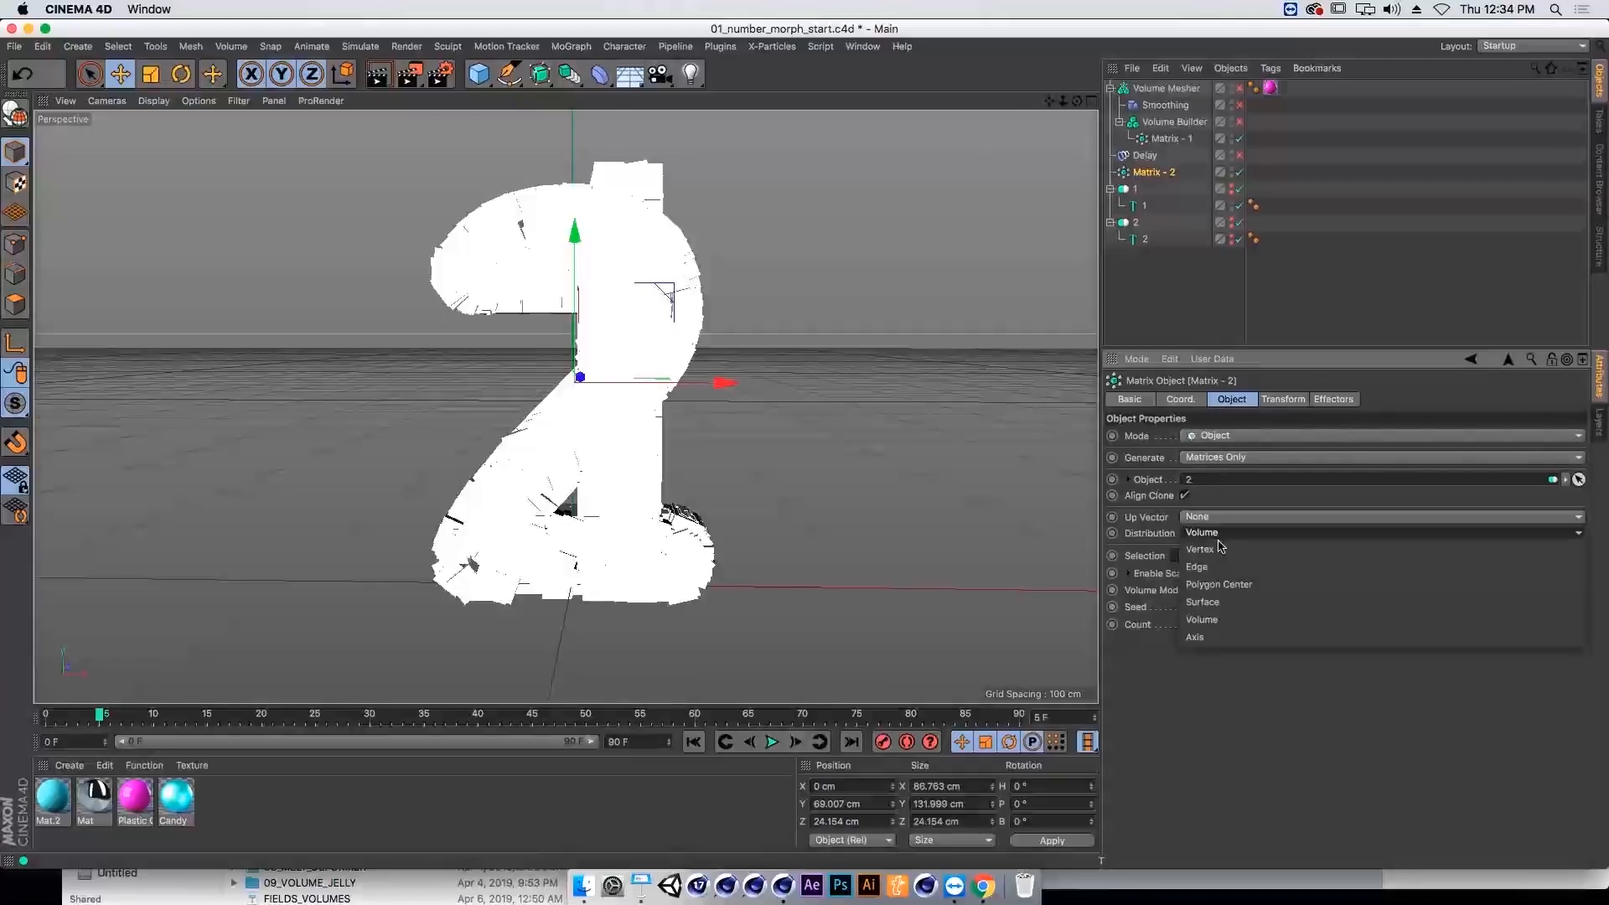
click(1236, 610)
click(1229, 590)
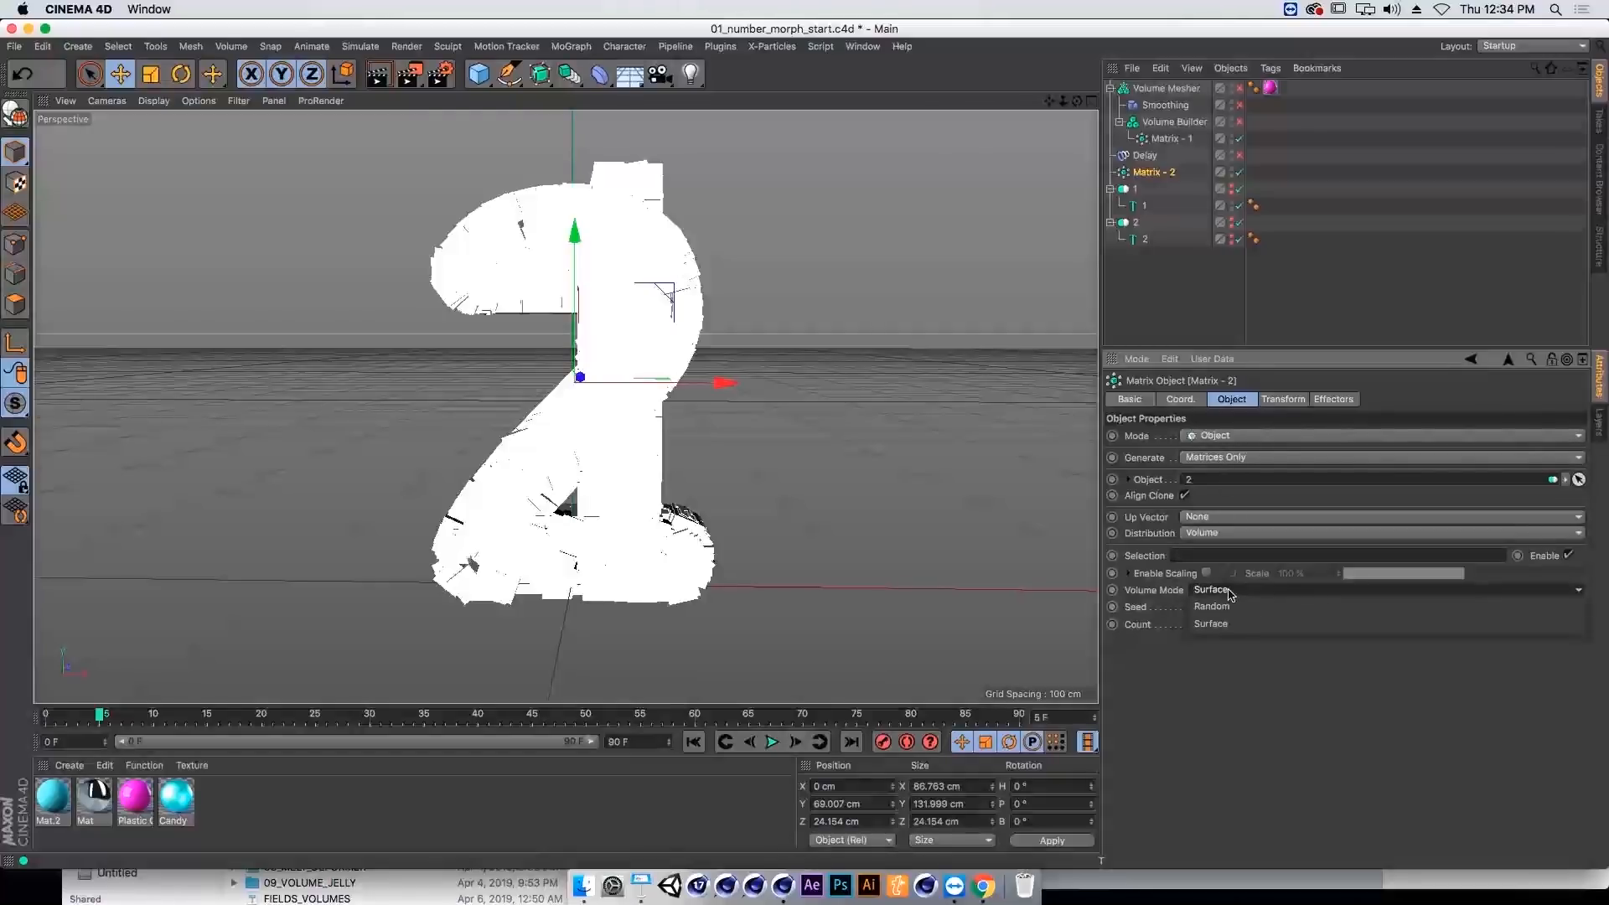
click(1238, 624)
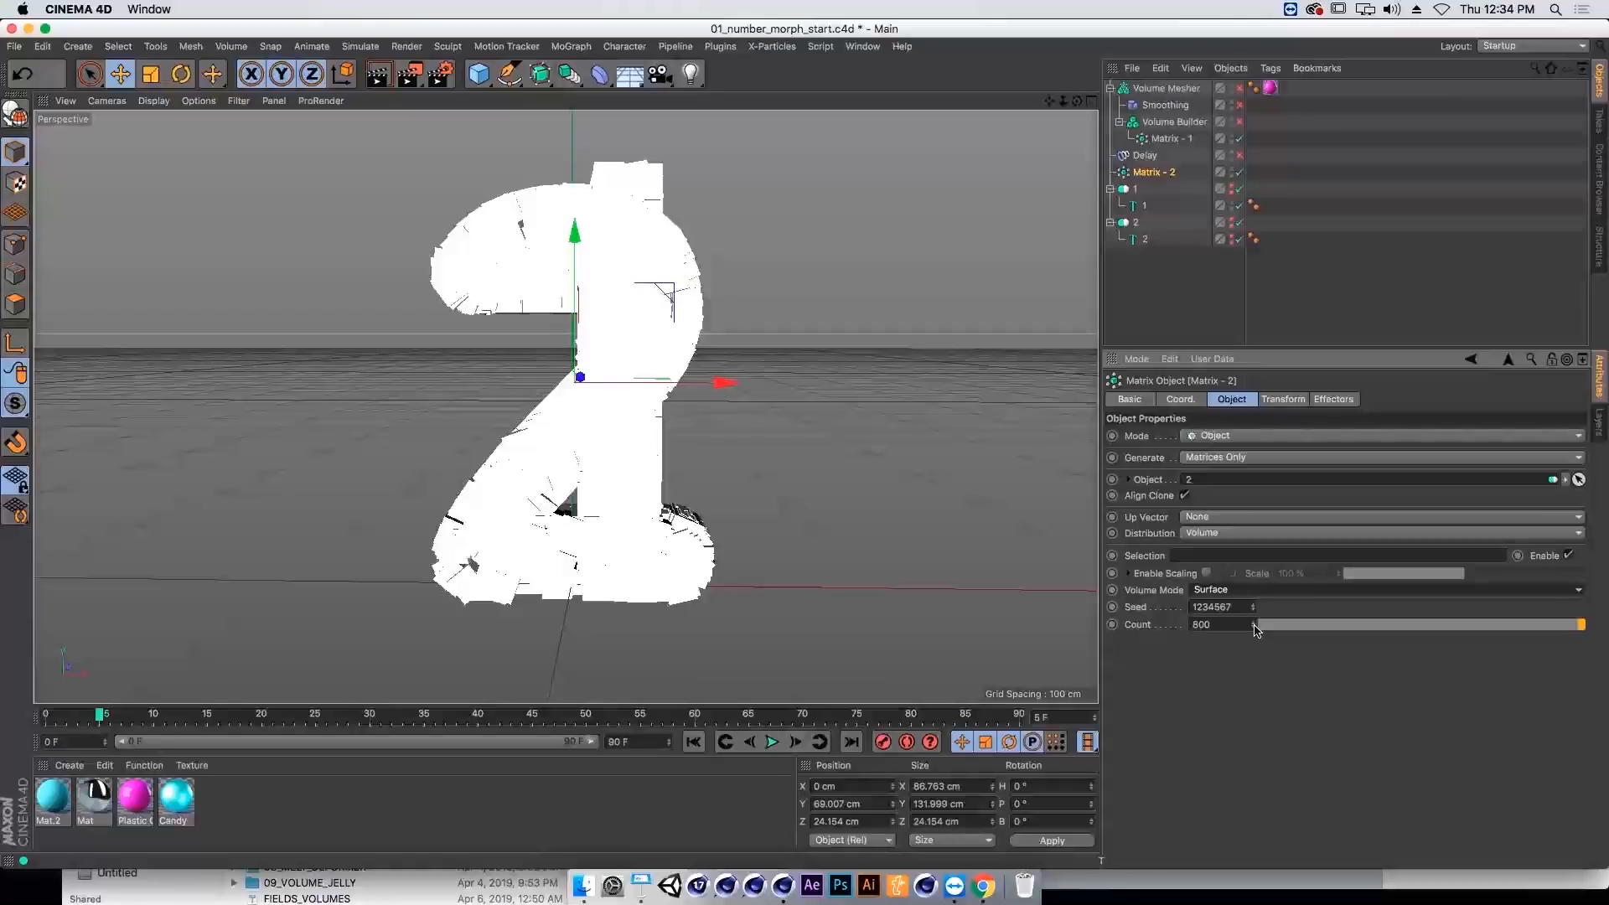
drag(1253, 625, 1253, 586)
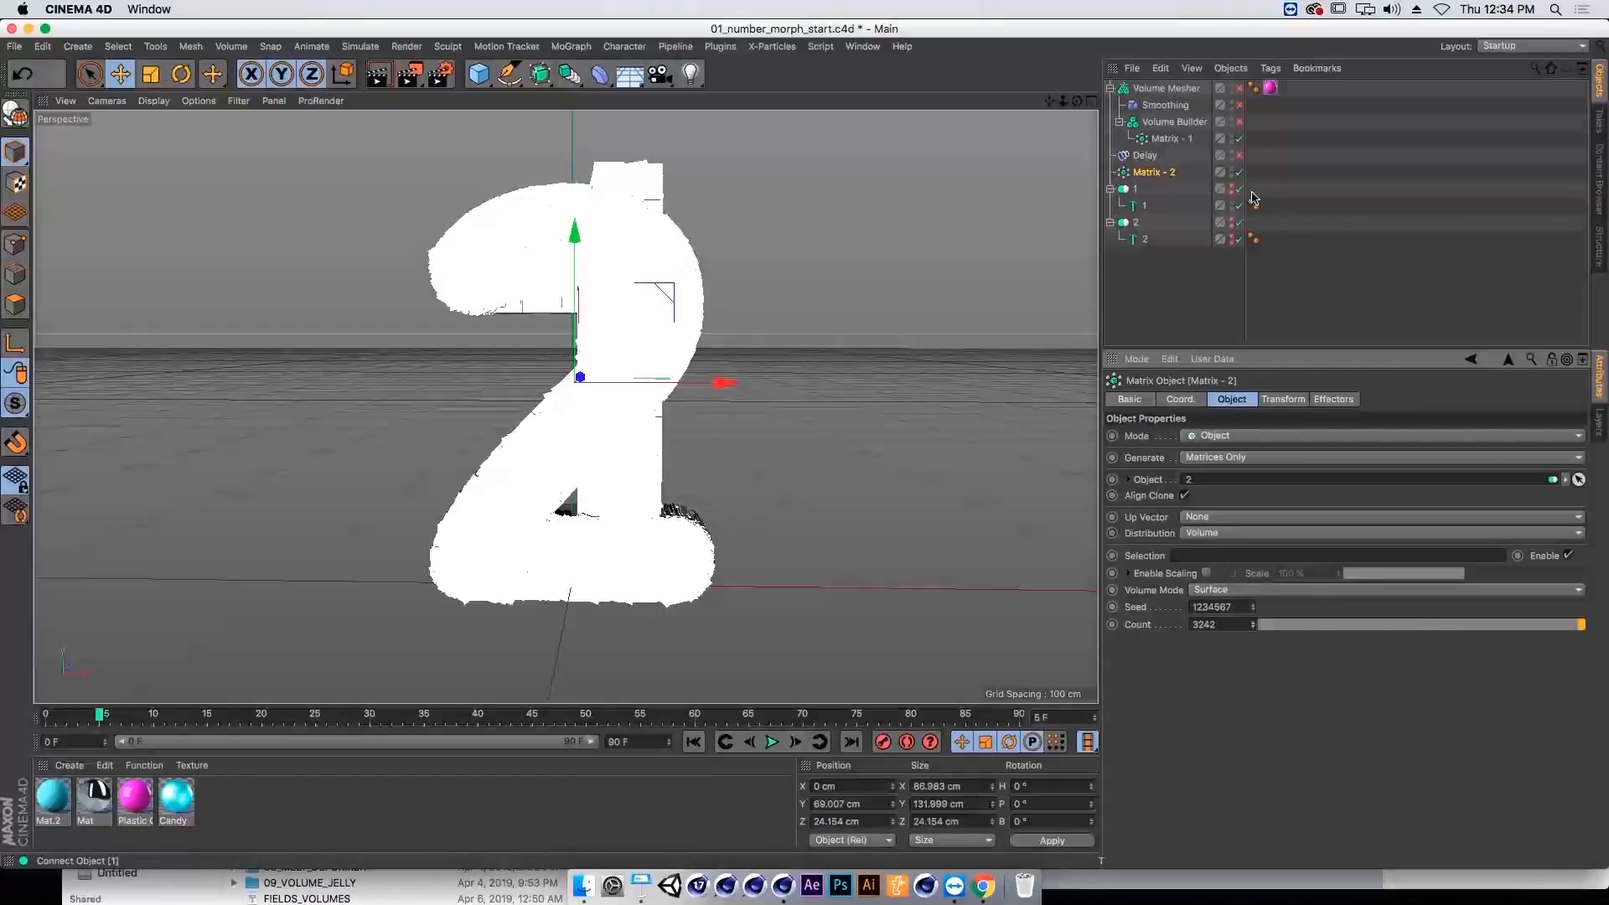
click(1235, 172)
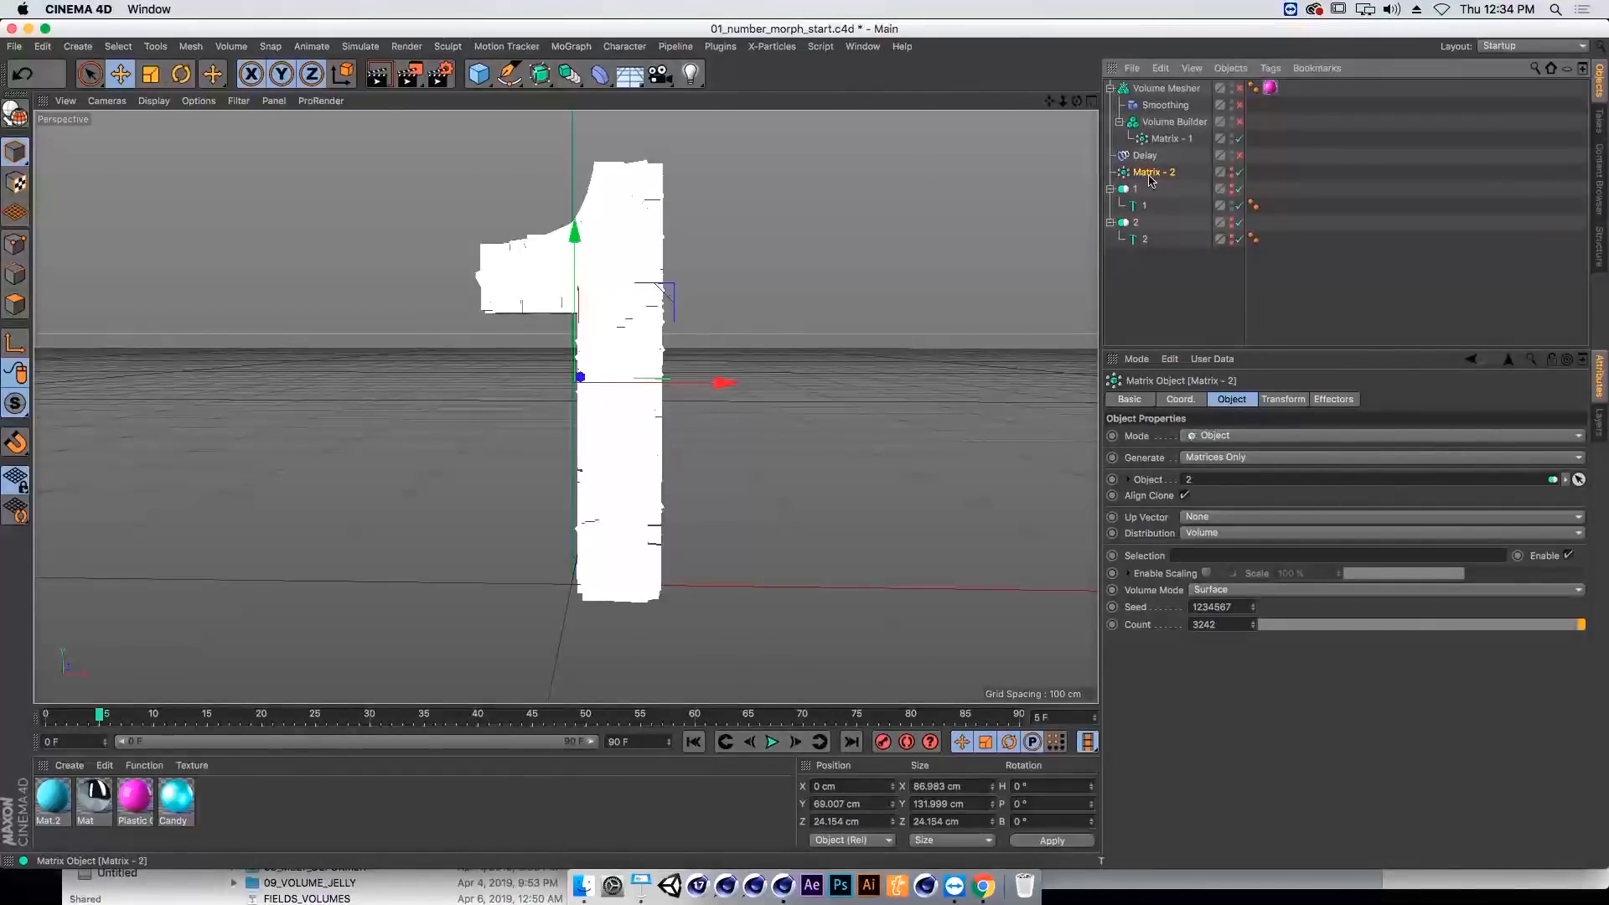
Step: Remove the Delay effector from Matrix - 1's effectors and check the effectors assigned to Matrix - 2
click(1167, 138)
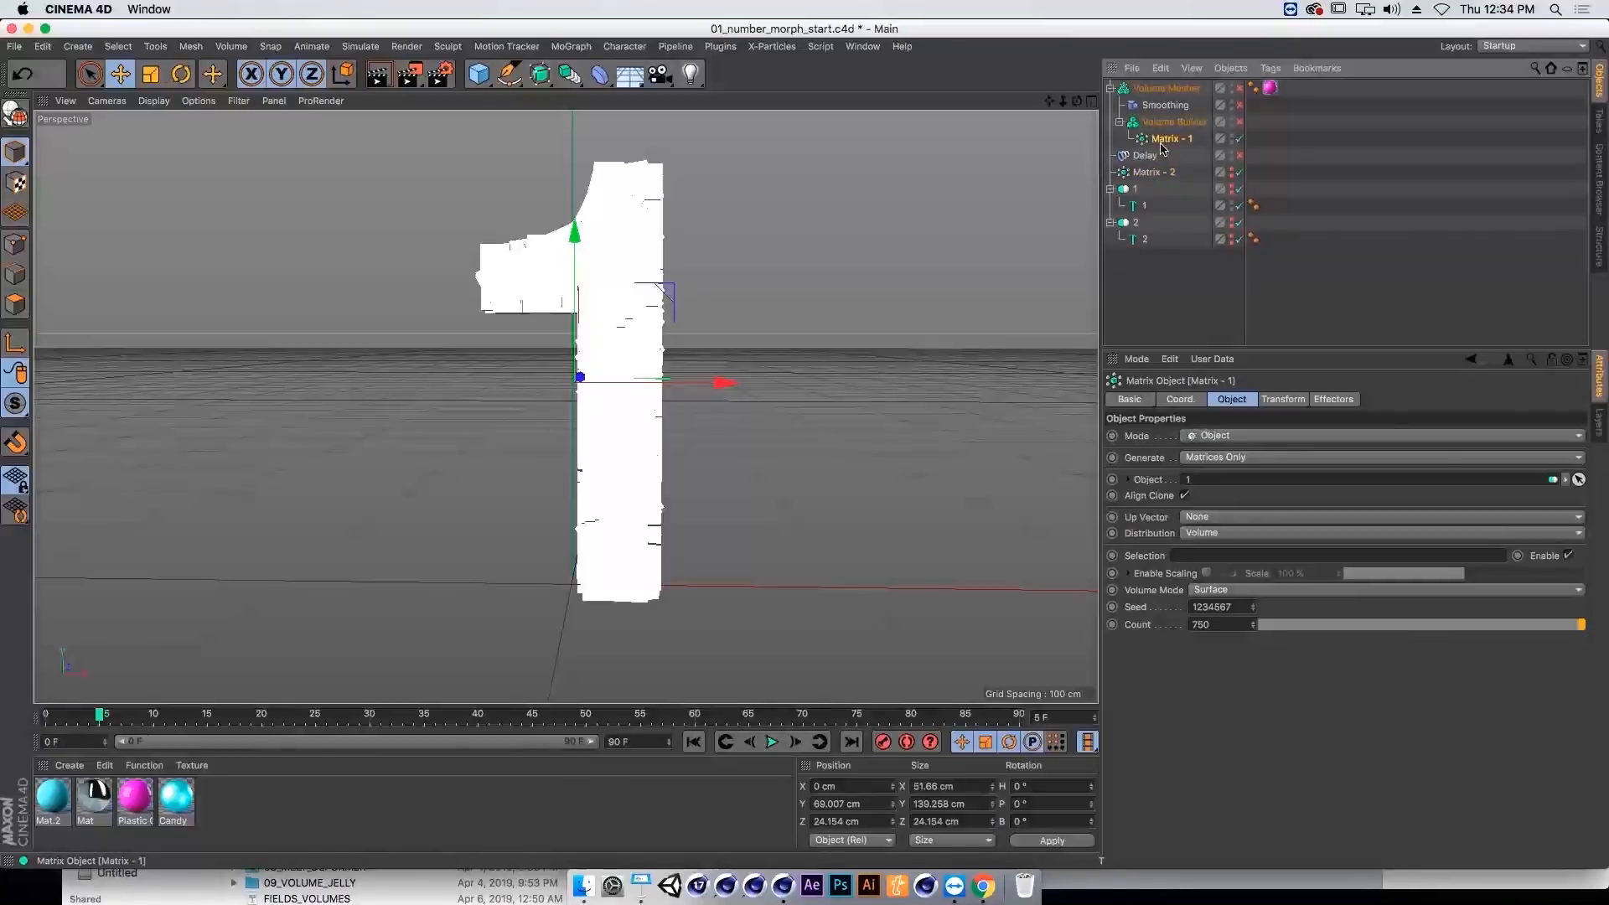
click(1295, 400)
click(1332, 400)
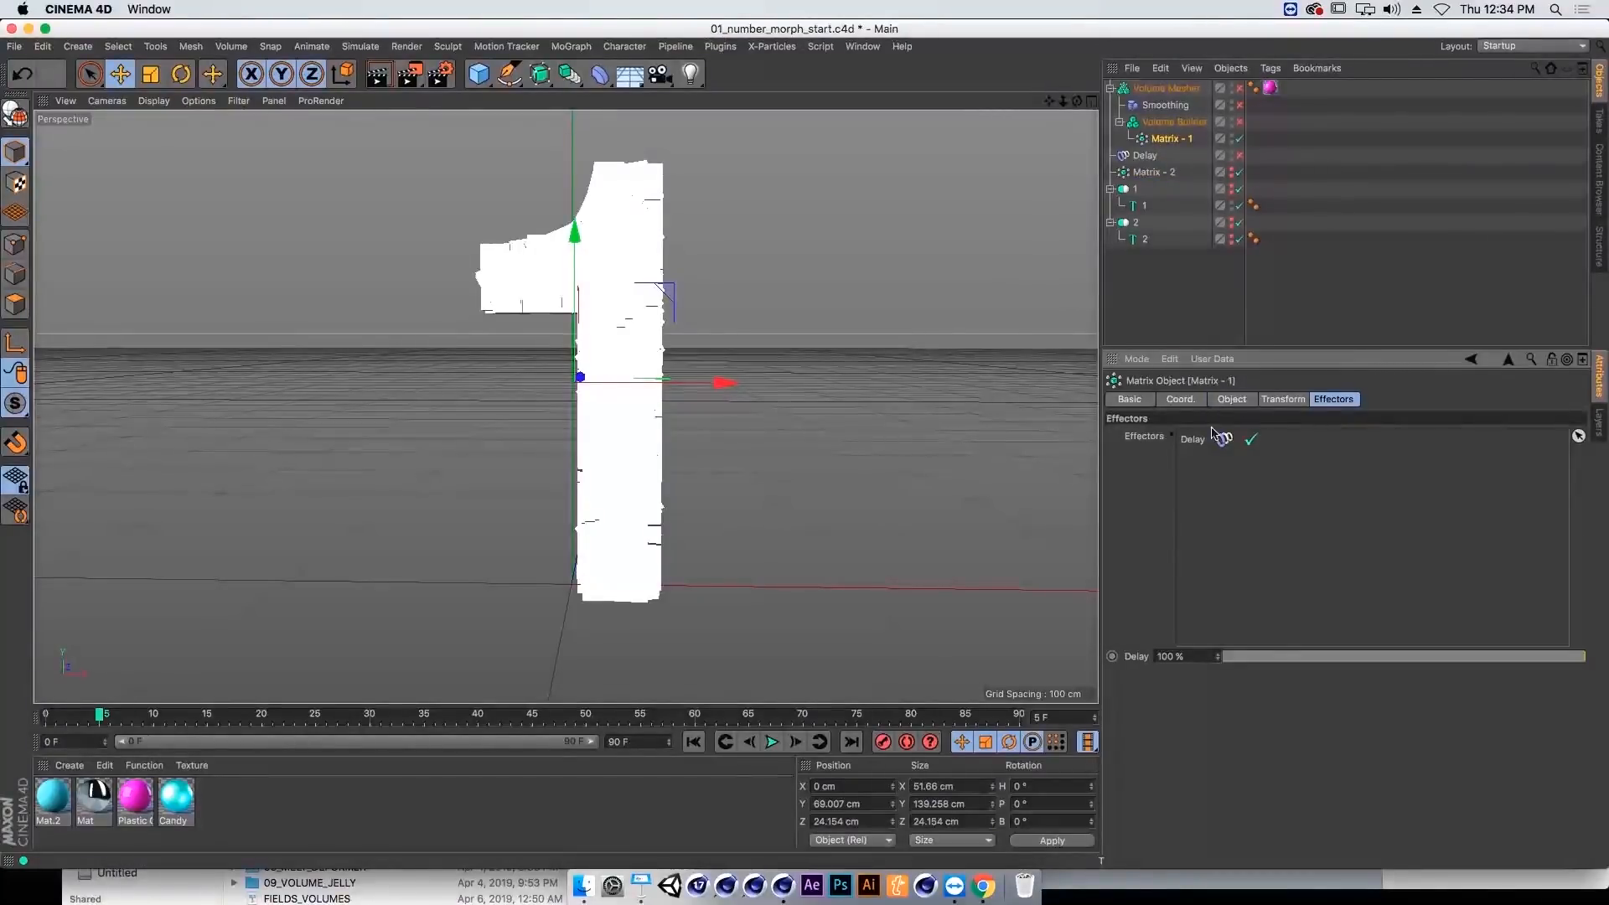
key(Delete)
click(1169, 141)
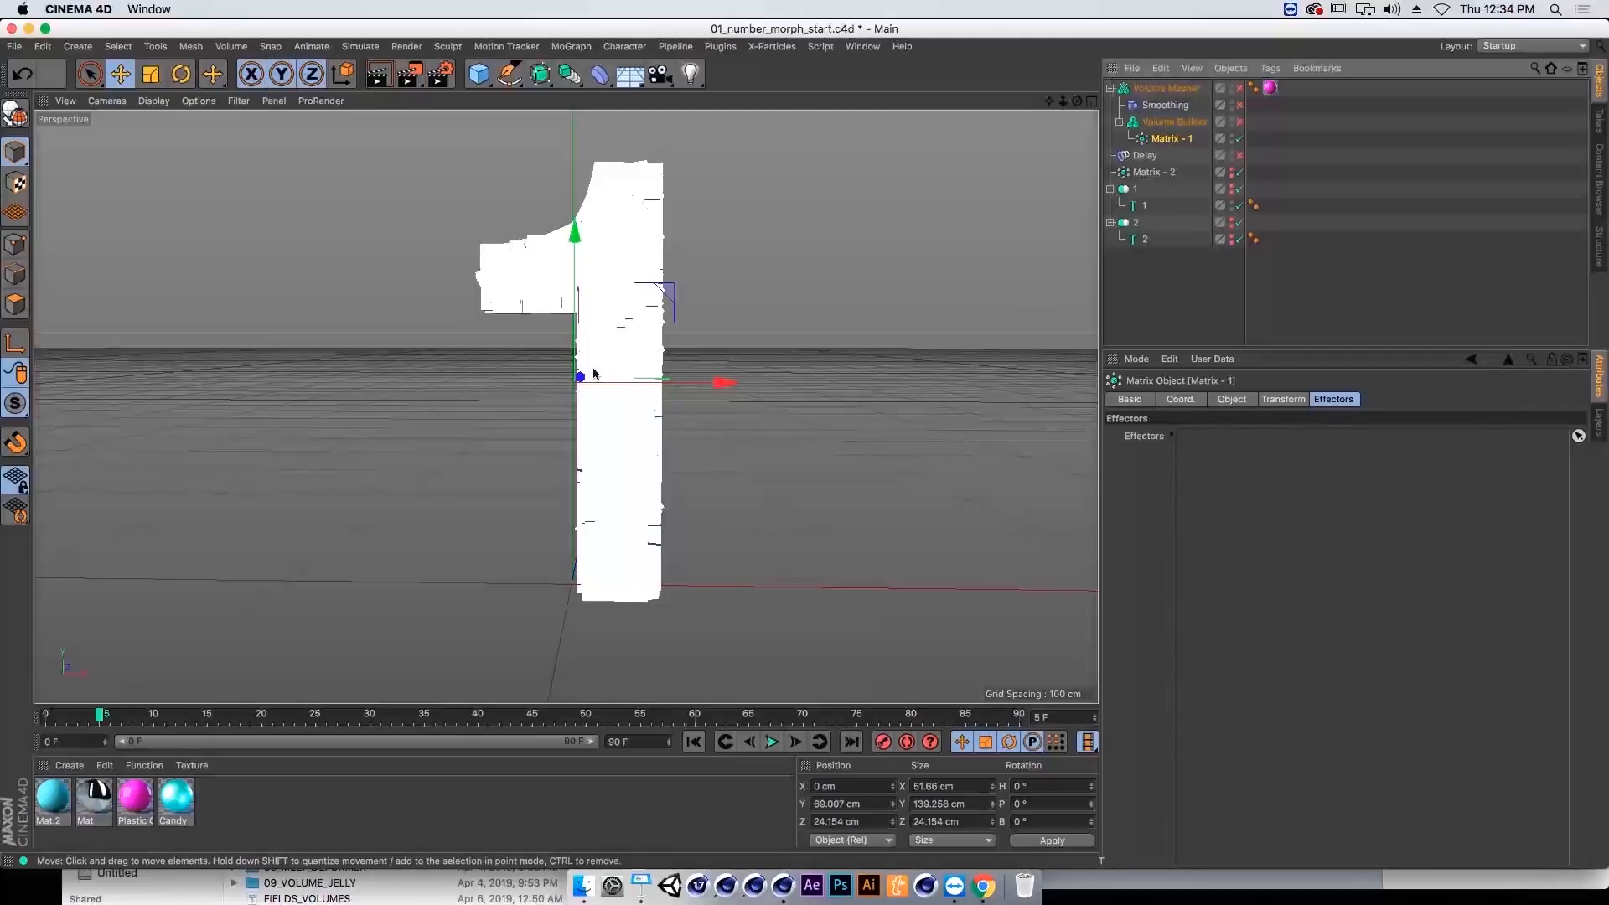
click(1153, 173)
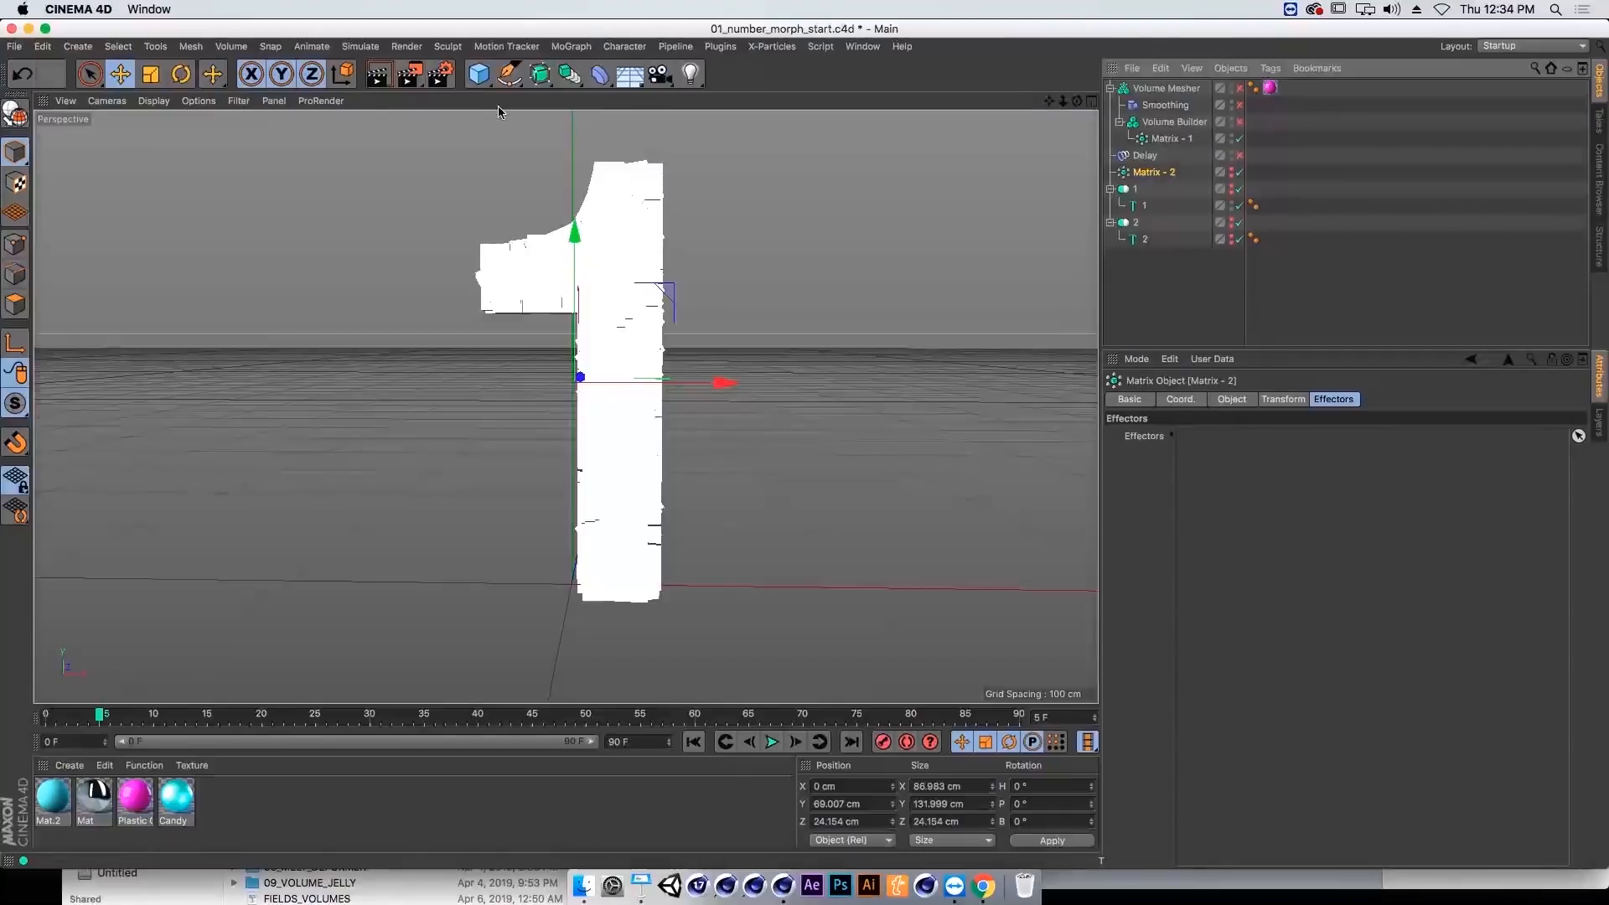
Step: Add an Inheritance effector to Matrix - 1 and move it out to the end of the object hierarchy
click(1167, 138)
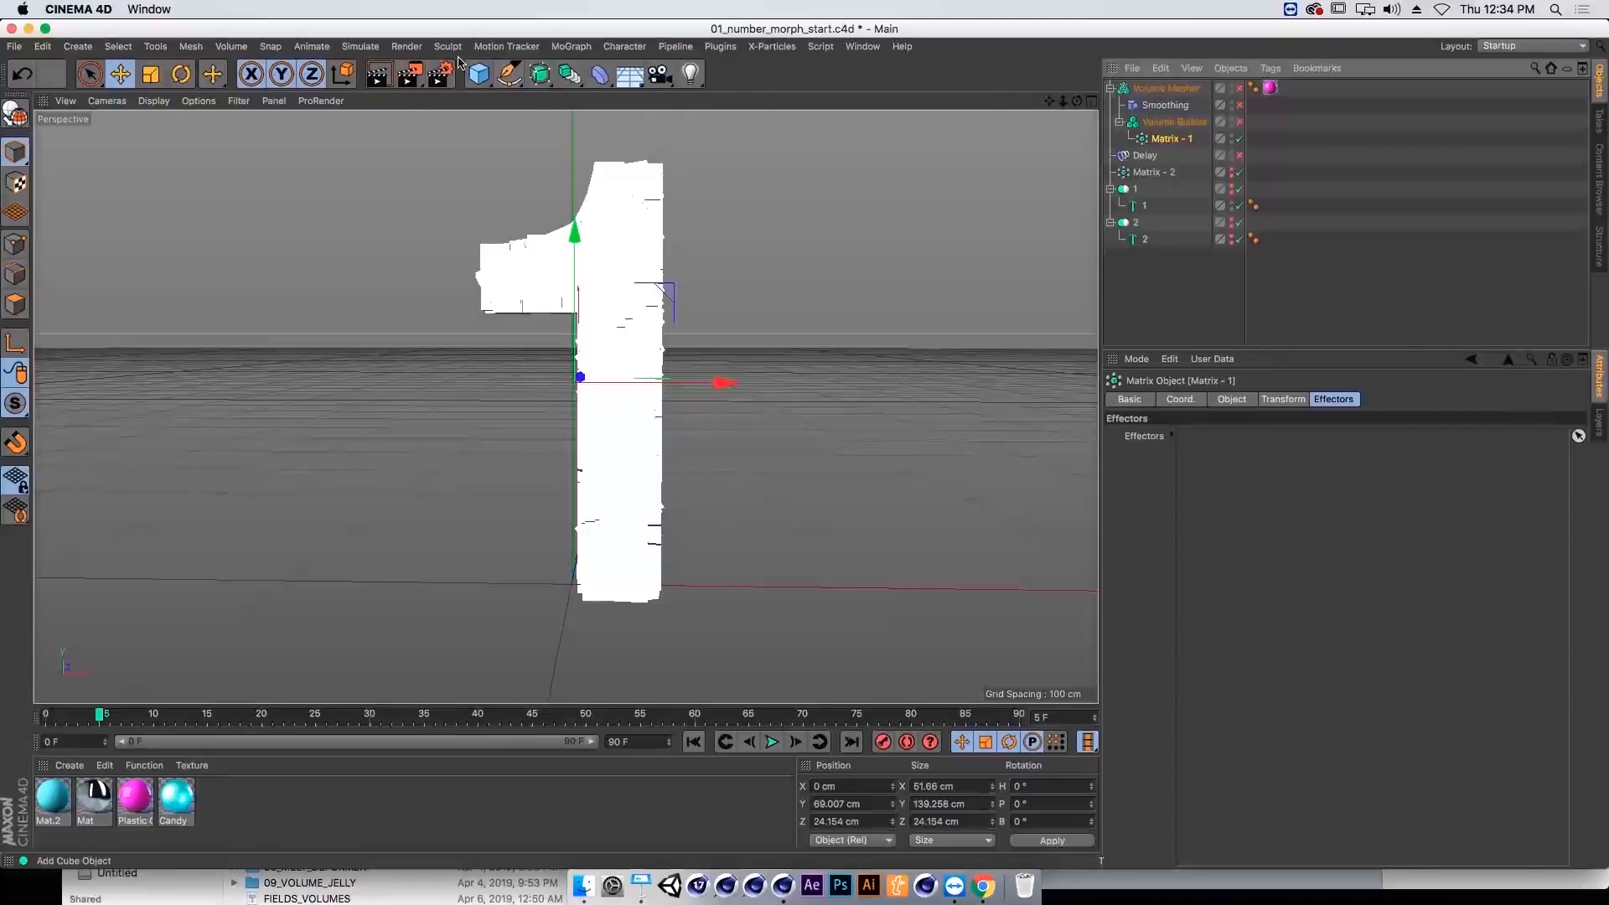
click(573, 46)
mouse_move(597, 72)
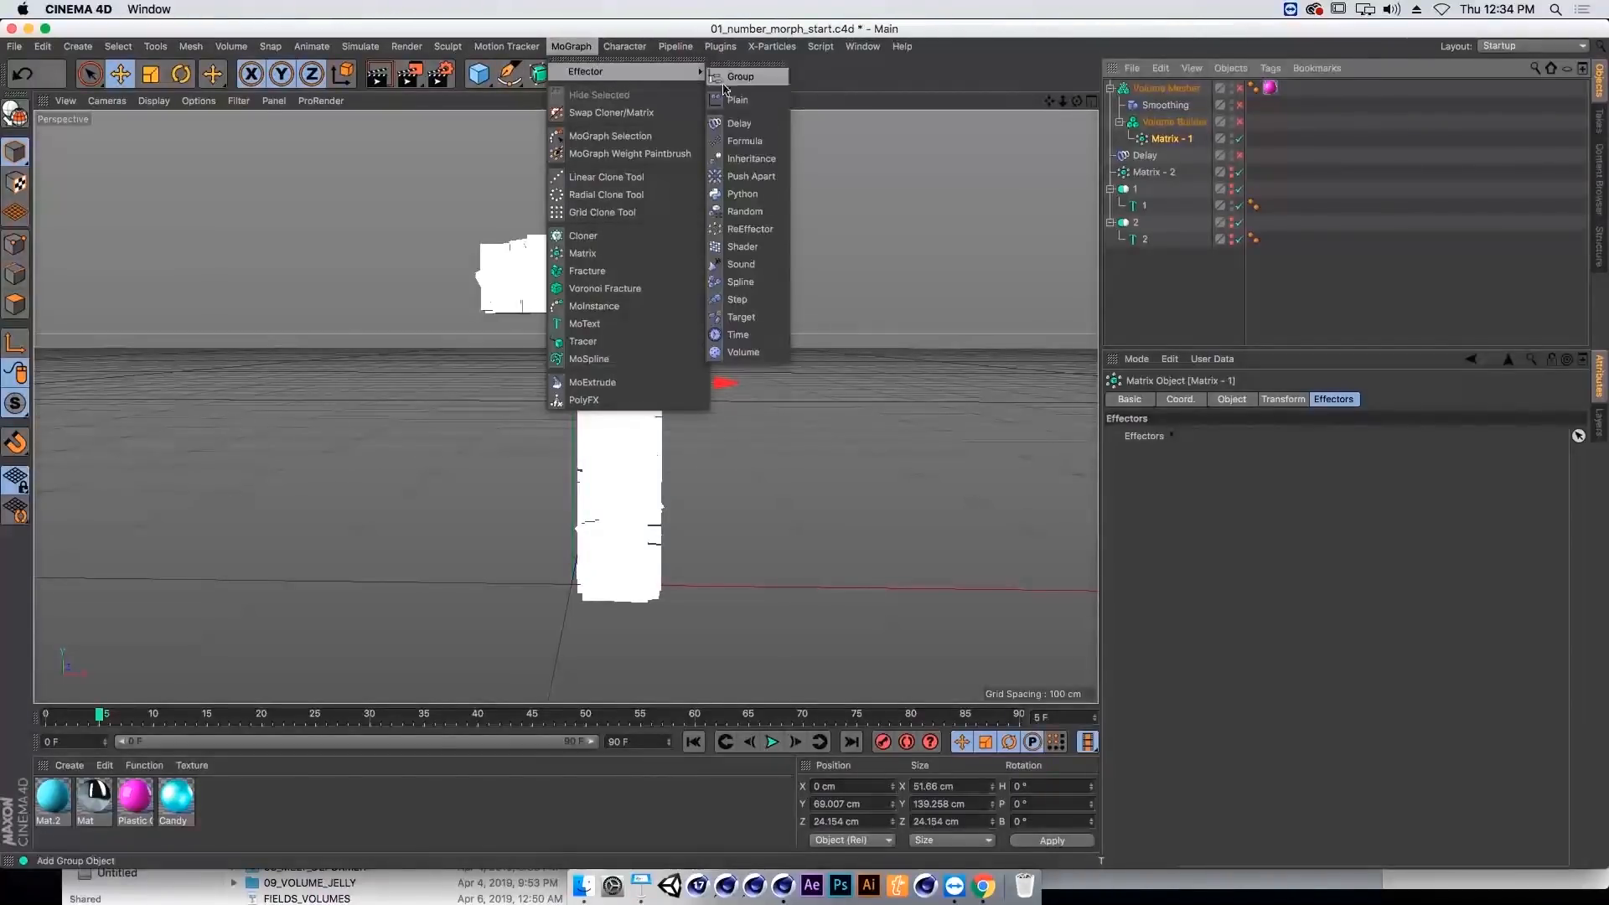
click(753, 158)
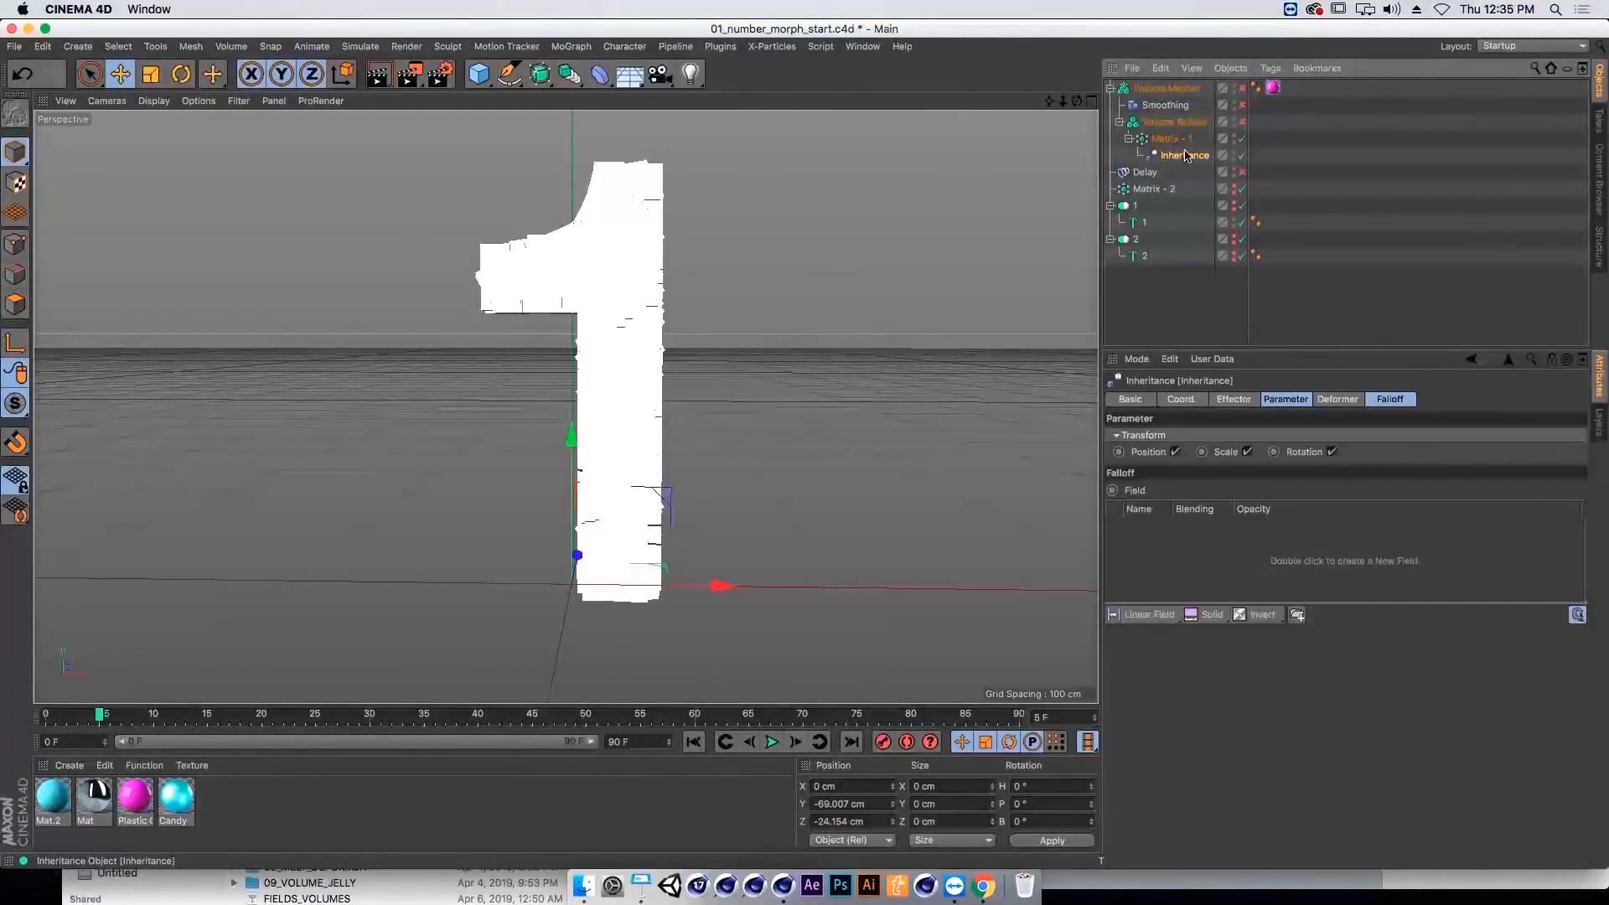
drag(1186, 160, 1182, 298)
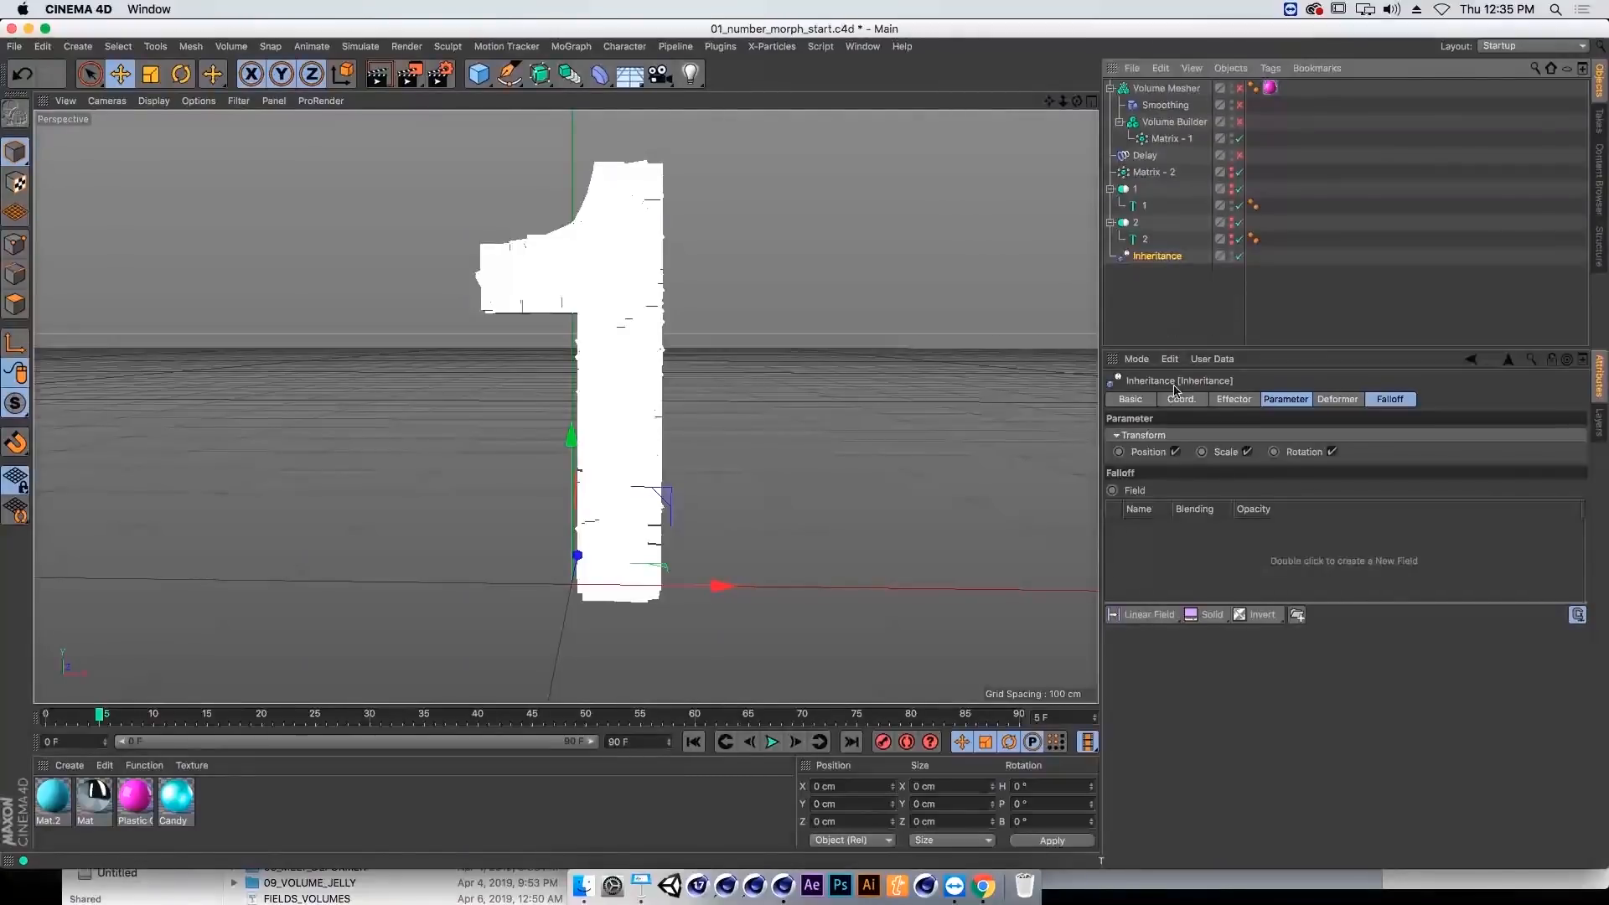
Step: Make Matrix - 2 the Inheritance effector's source object and enable Morph Motion Object
click(1231, 399)
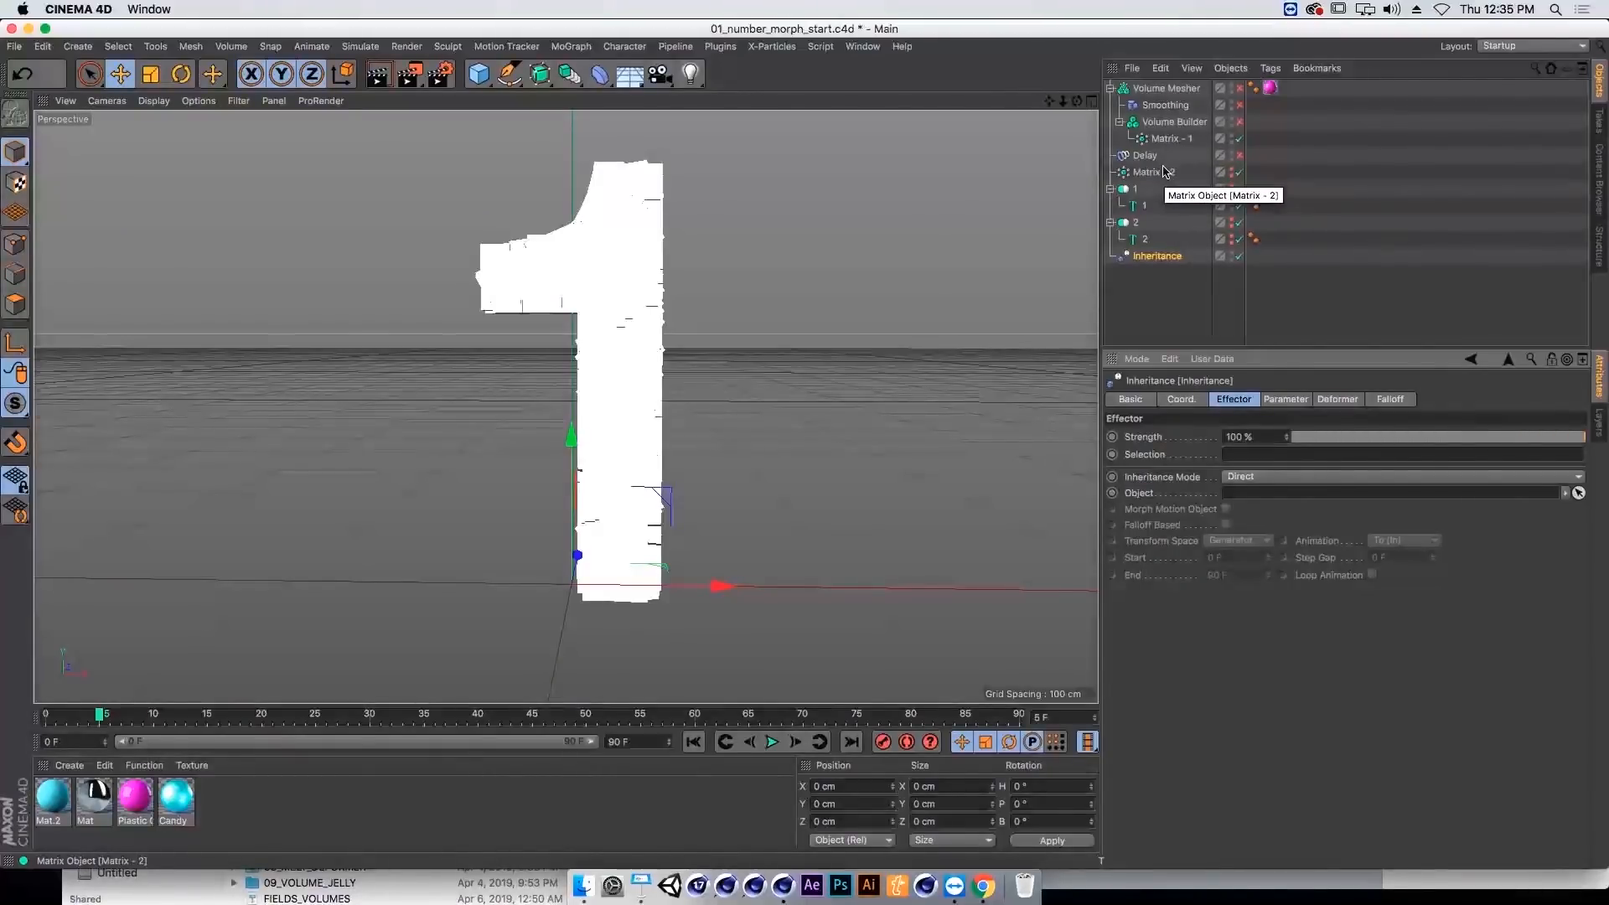
drag(1148, 172, 1252, 495)
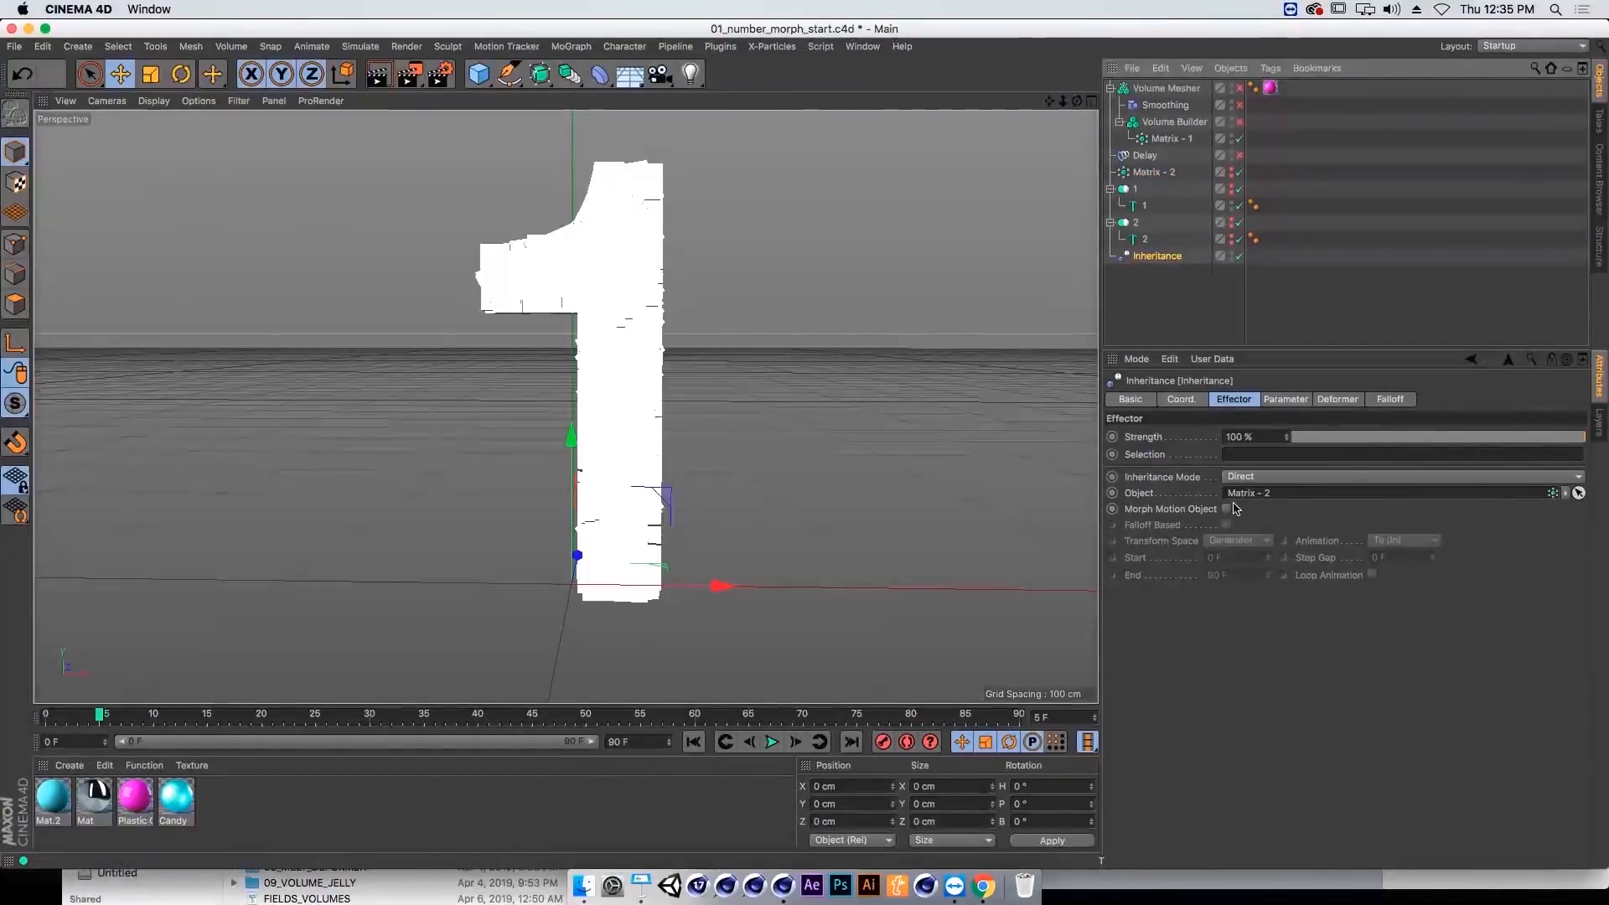
click(1228, 509)
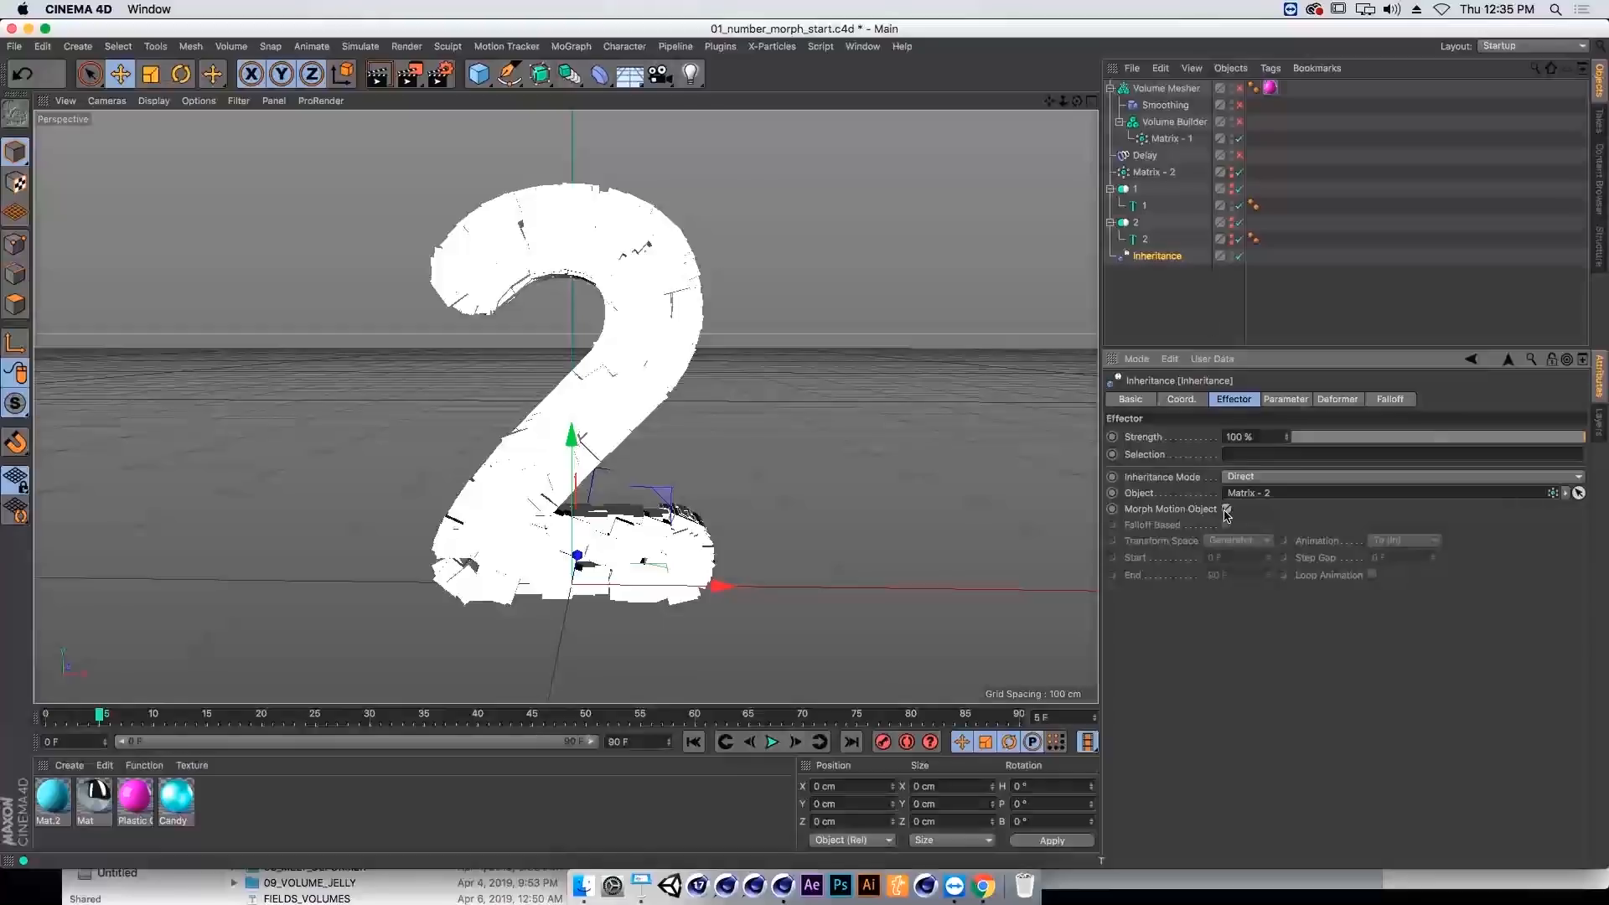
Step: Preview the morph by varying the Inheritance strength, return it to 100%, and render the current view
mouse_move(1569, 440)
mouse_down()
mouse_move(1291, 439)
mouse_move(1584, 453)
mouse_move(1016, 438)
mouse_move(1586, 439)
mouse_up()
click(1144, 258)
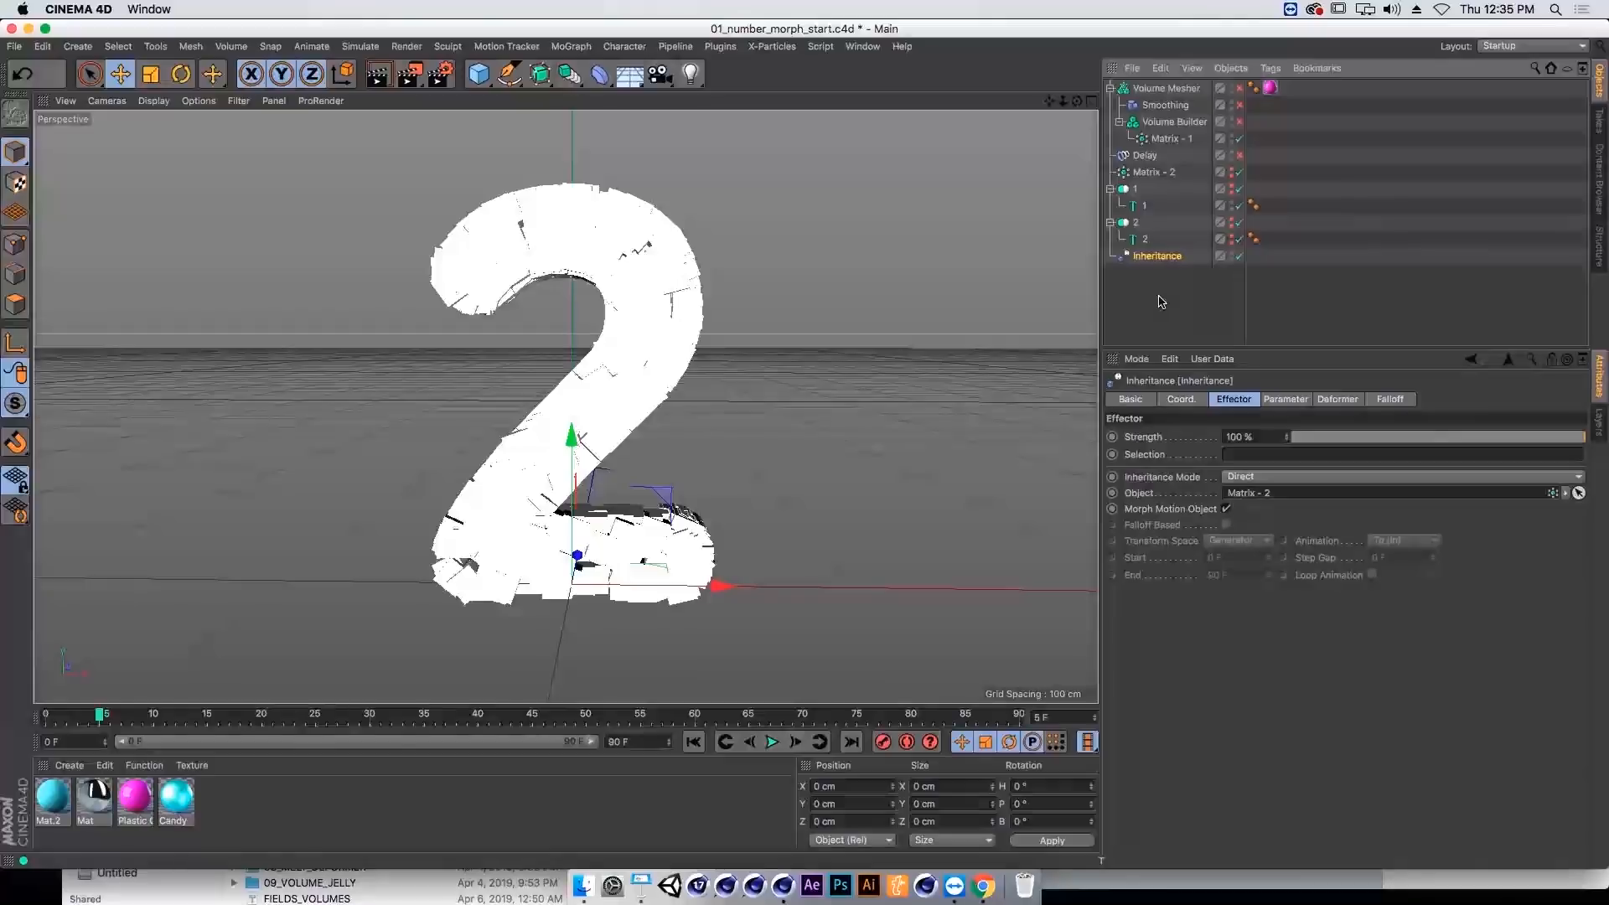
click(1384, 399)
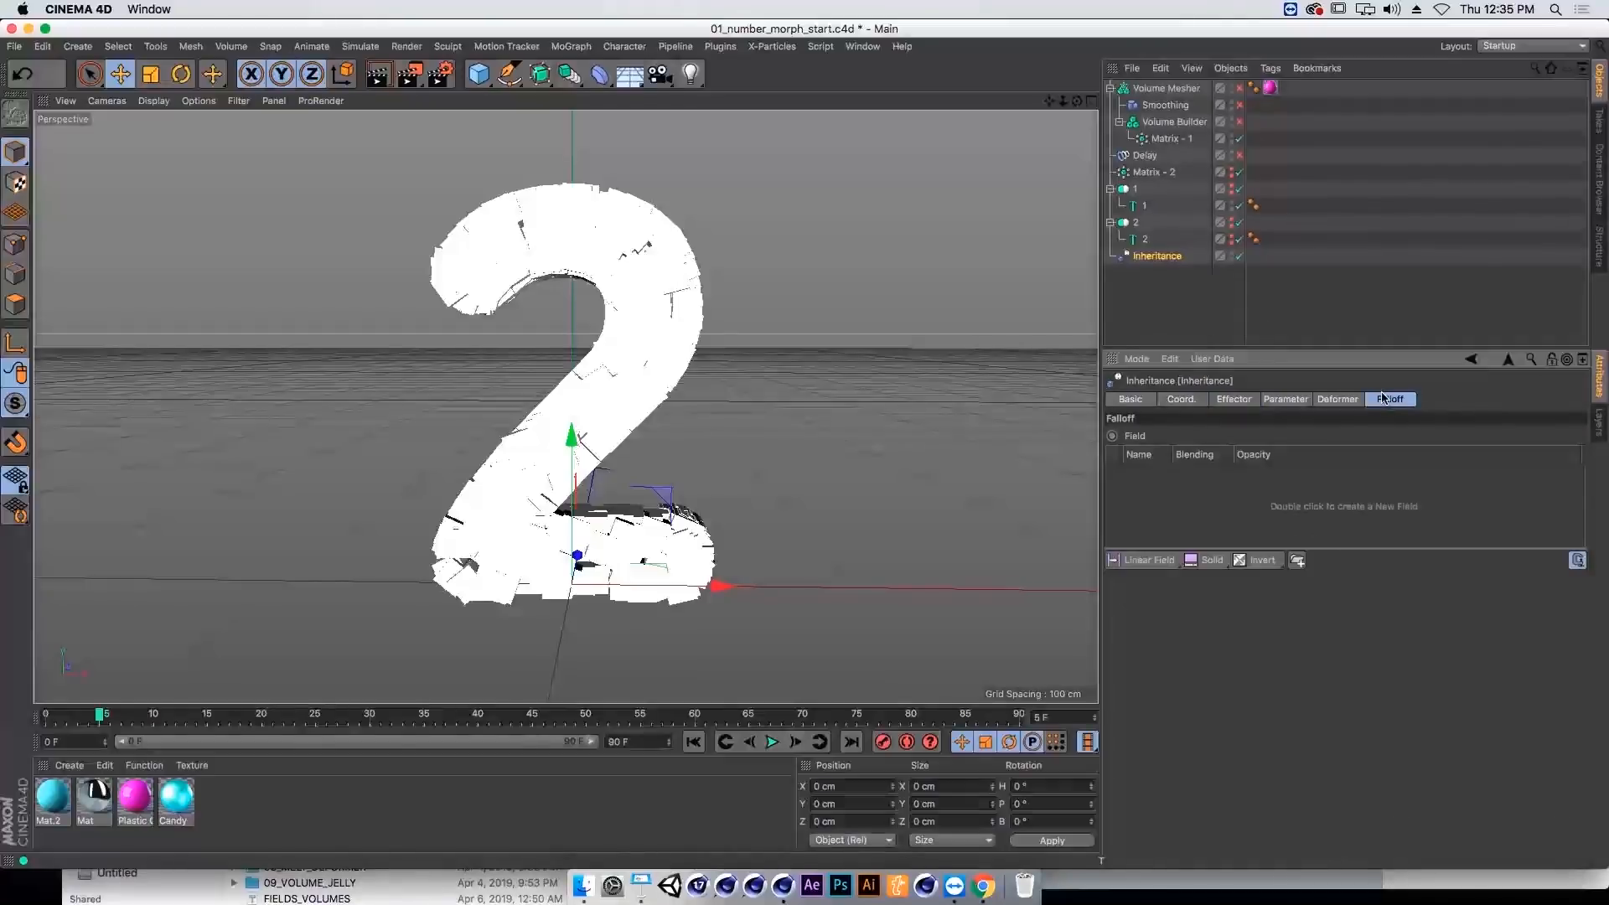
click(1237, 399)
drag(1558, 446, 1422, 428)
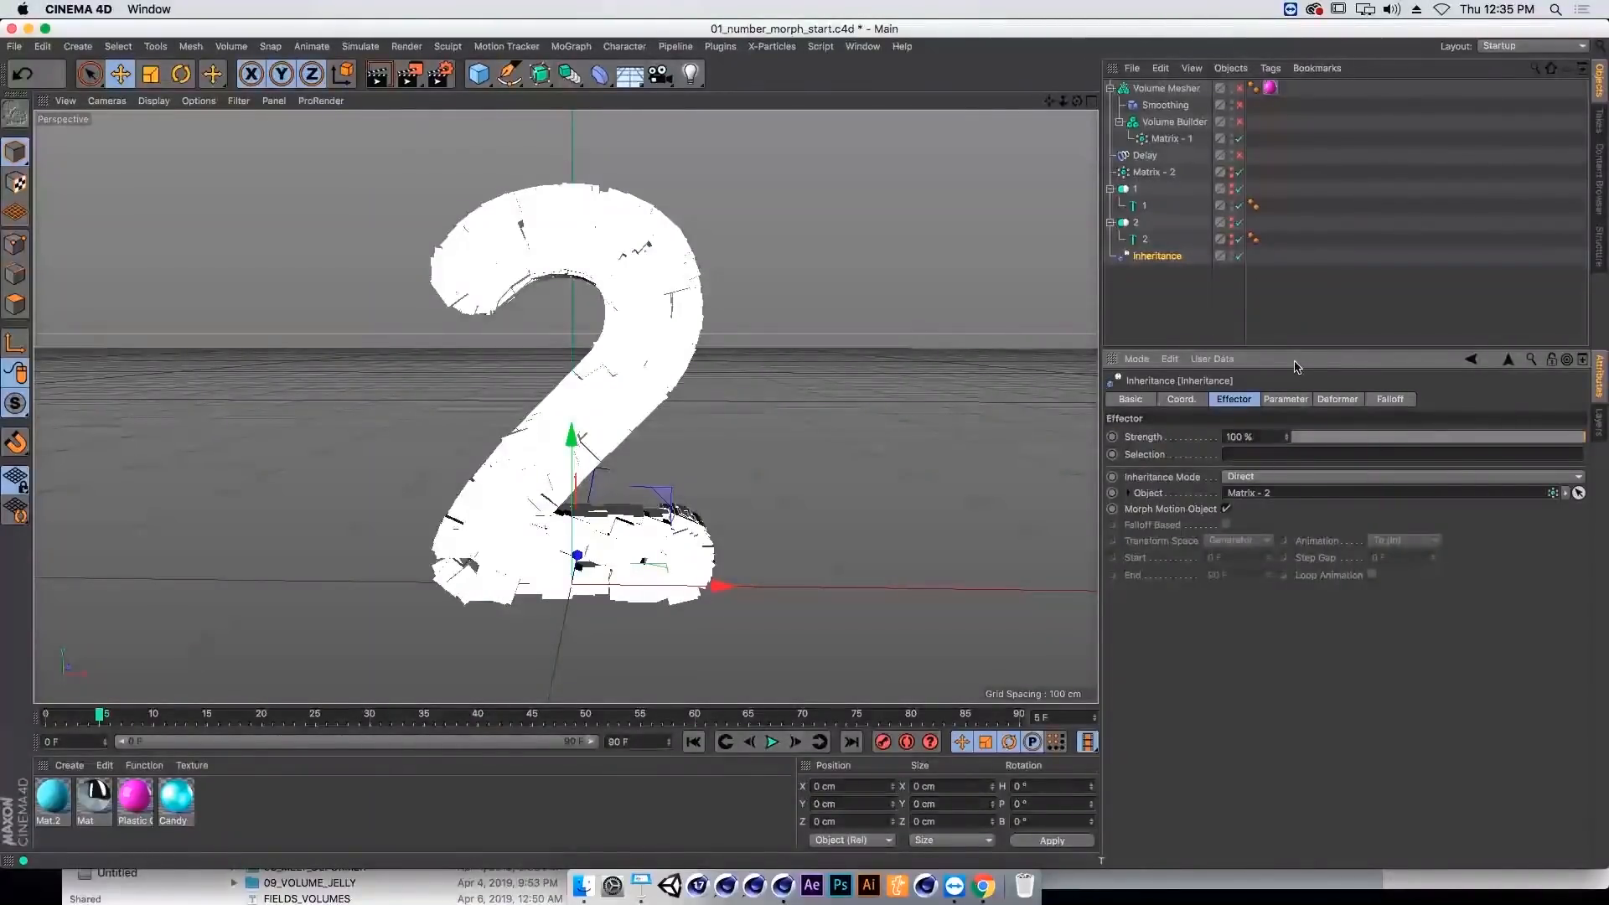
click(380, 77)
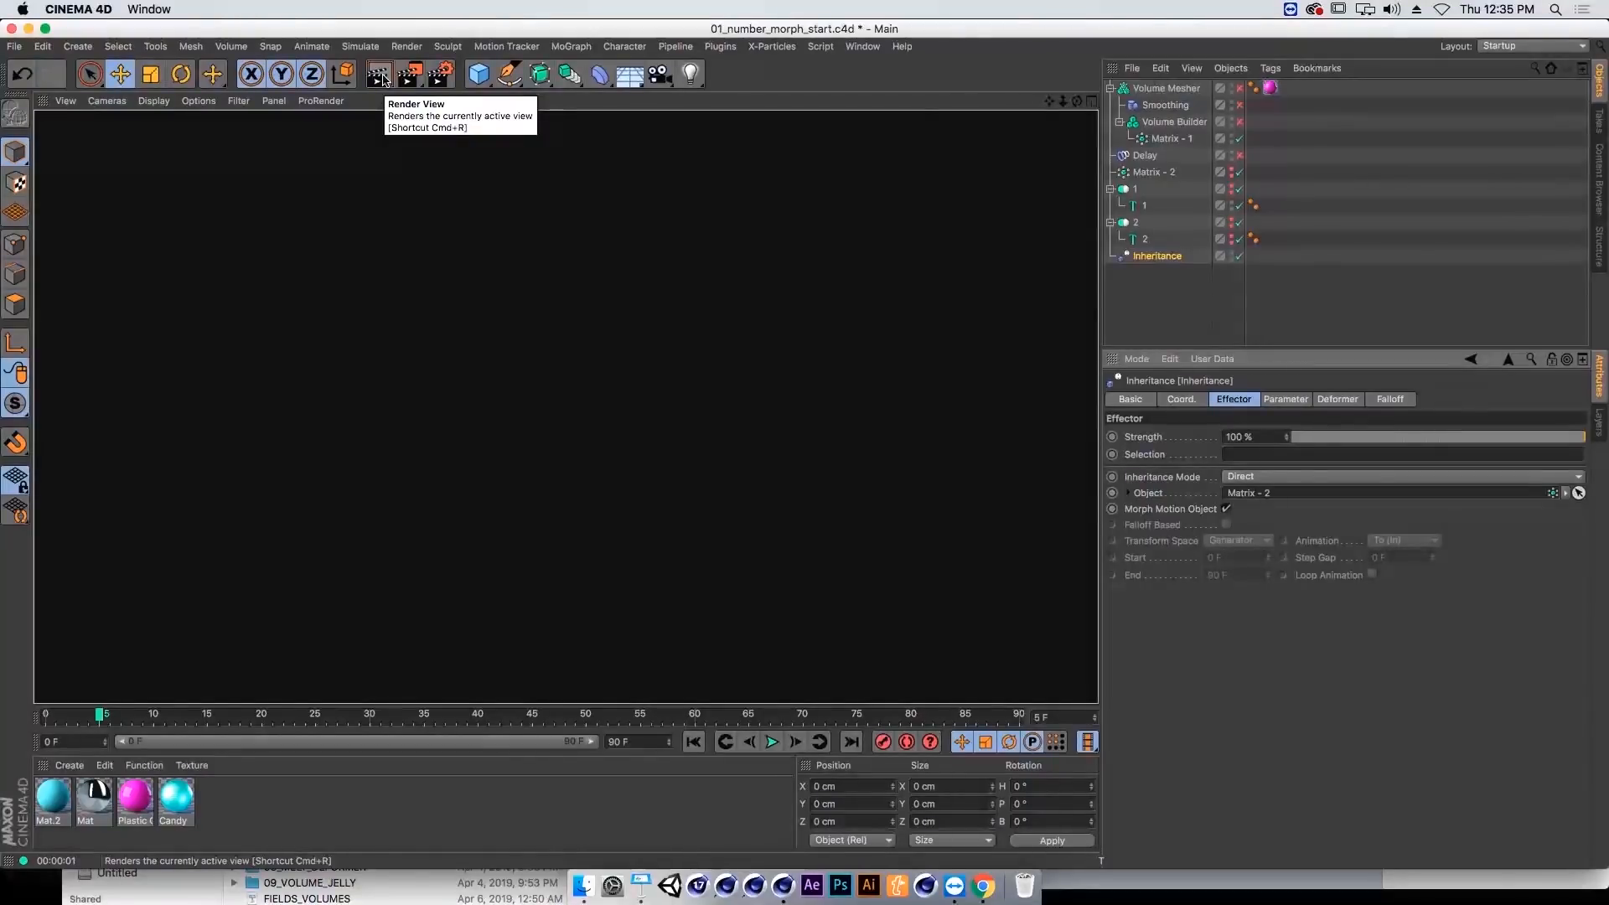
Step: Enable the Volume Builder above Matrix - 1 and delete the existing Smooth Layer from its object list
click(1313, 212)
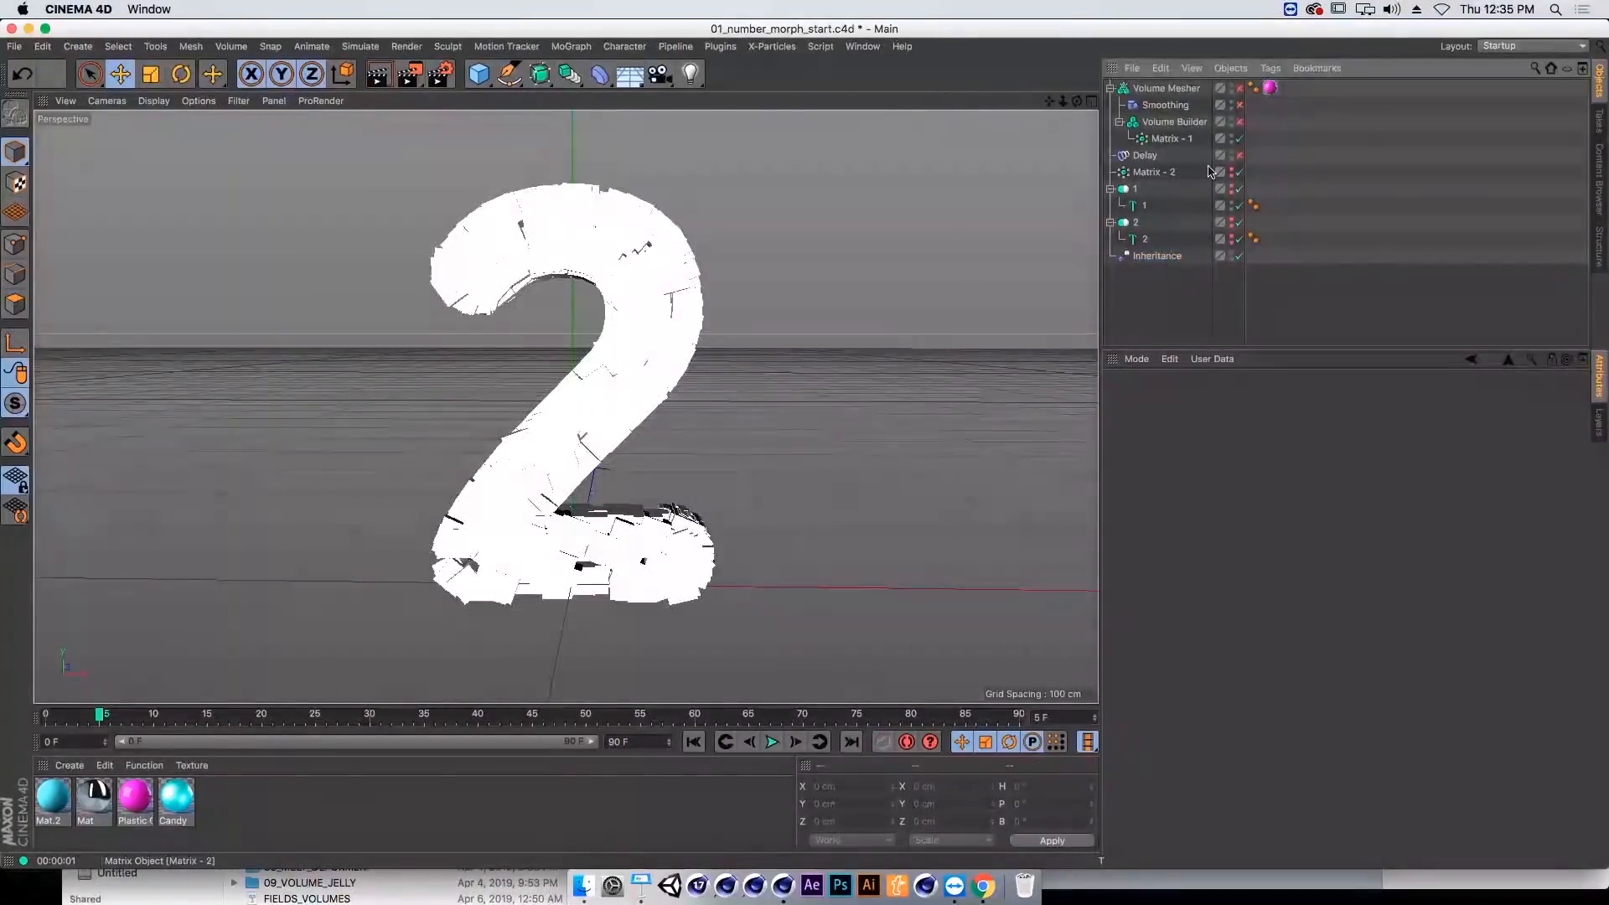
click(1171, 138)
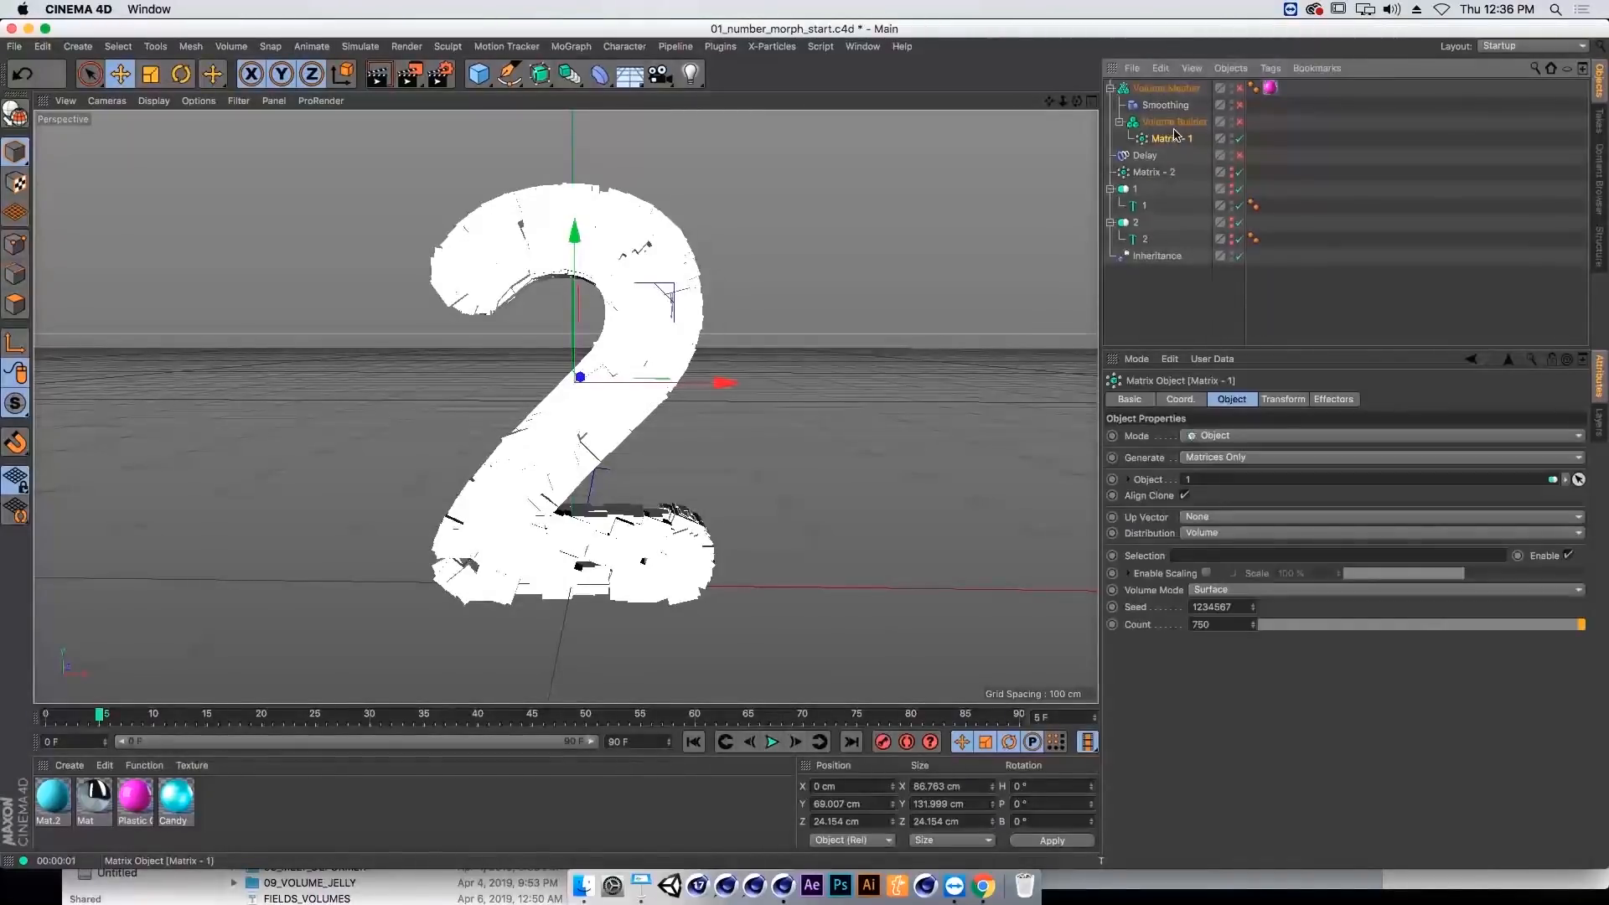
click(1238, 122)
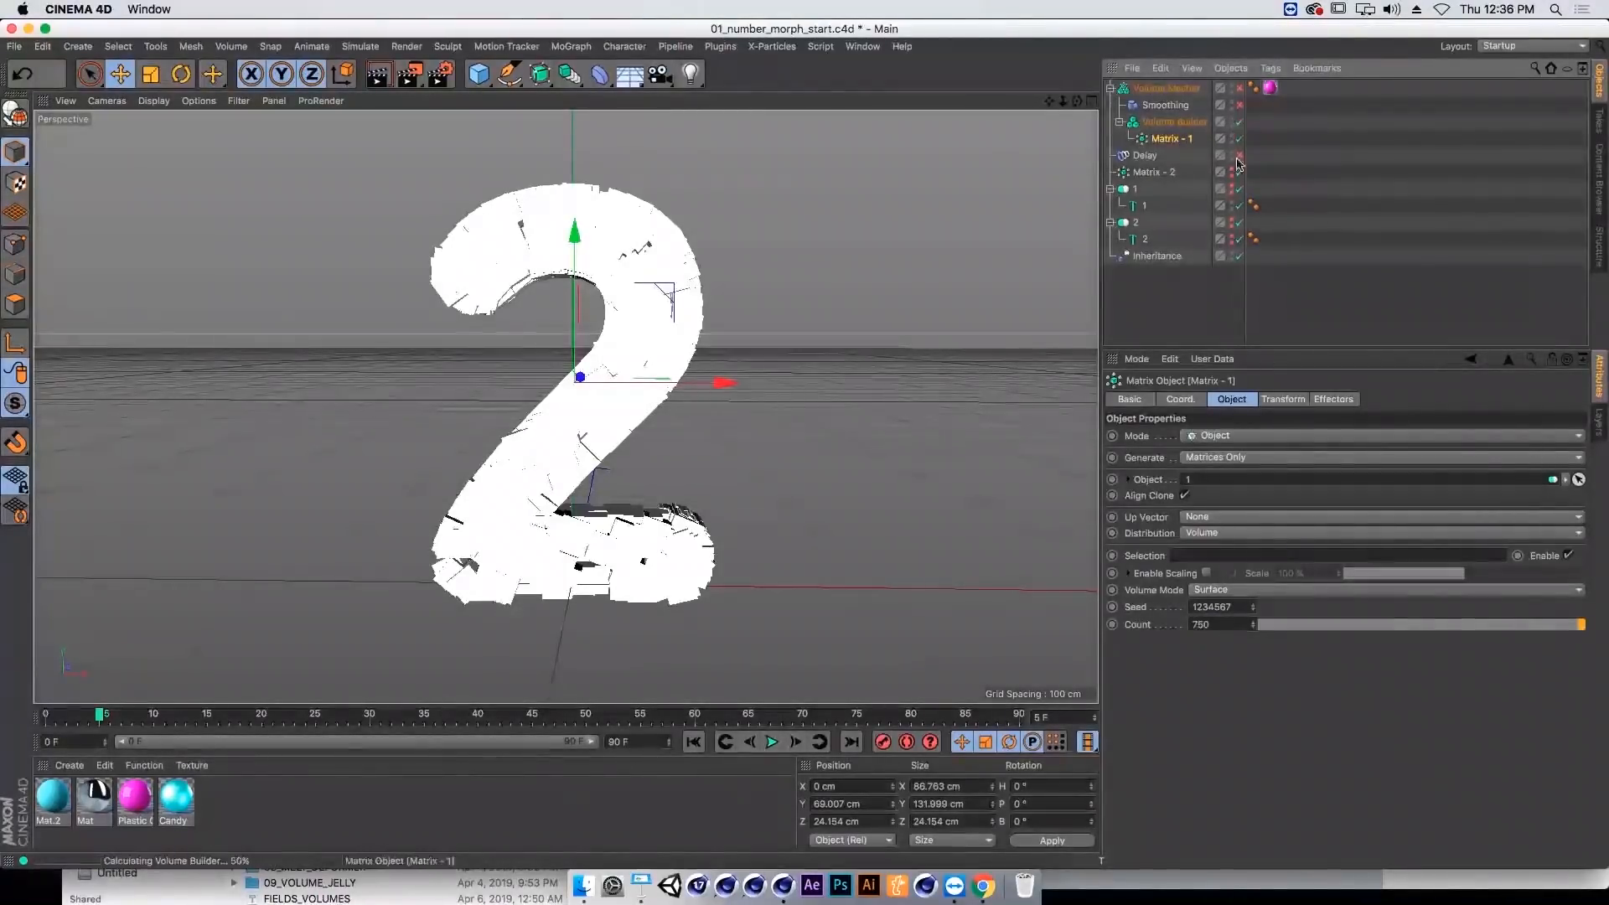
click(1171, 123)
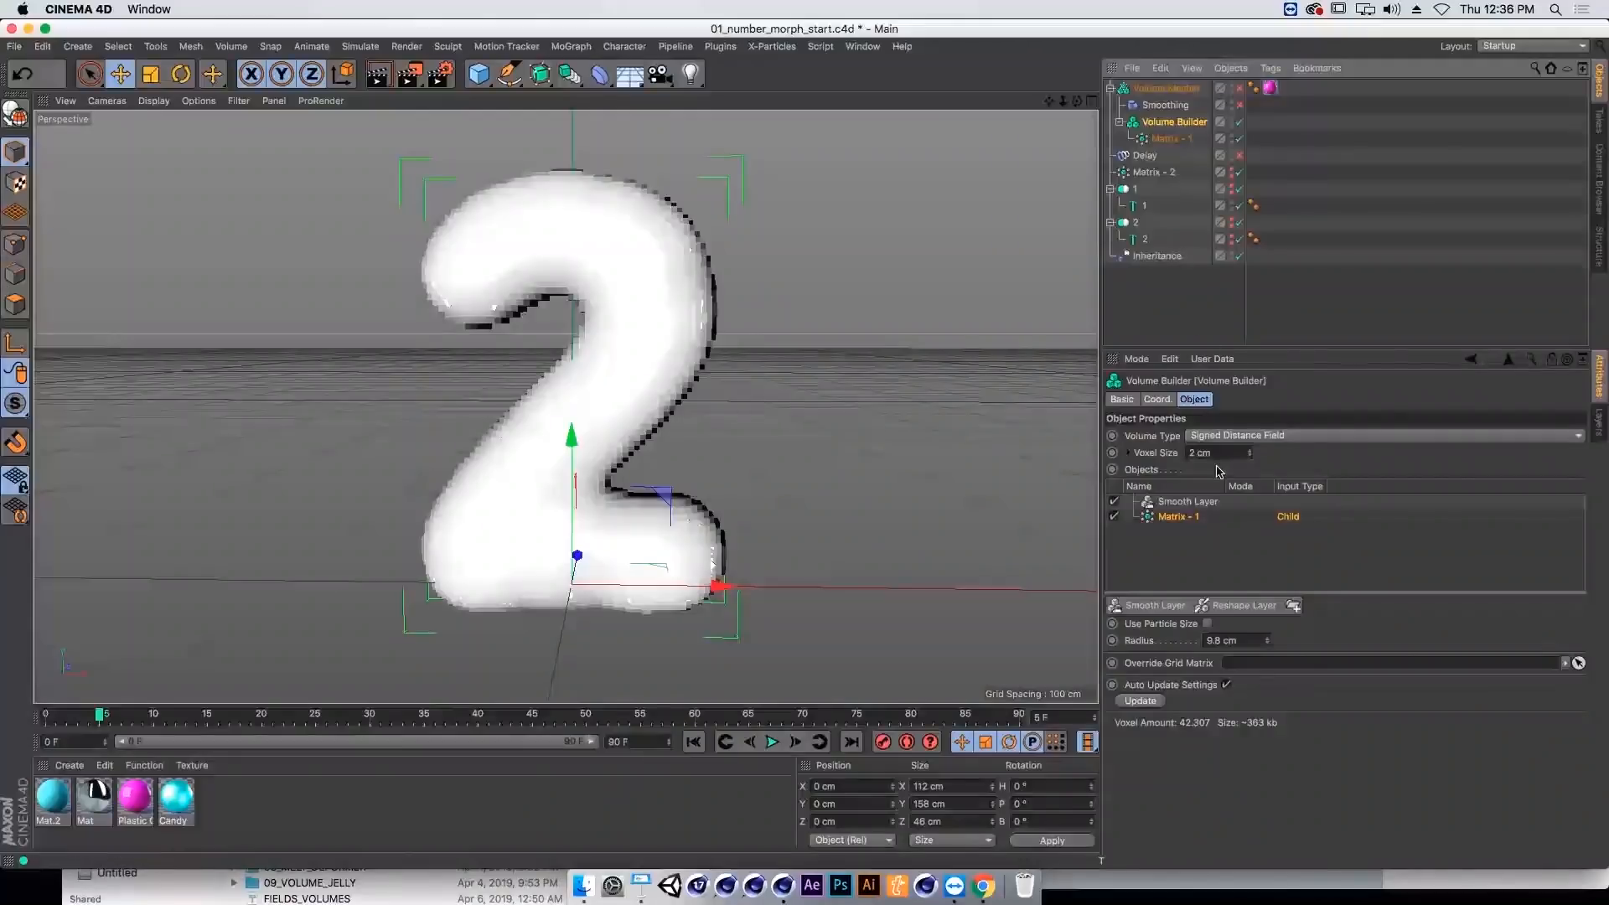
click(1186, 501)
key(Delete)
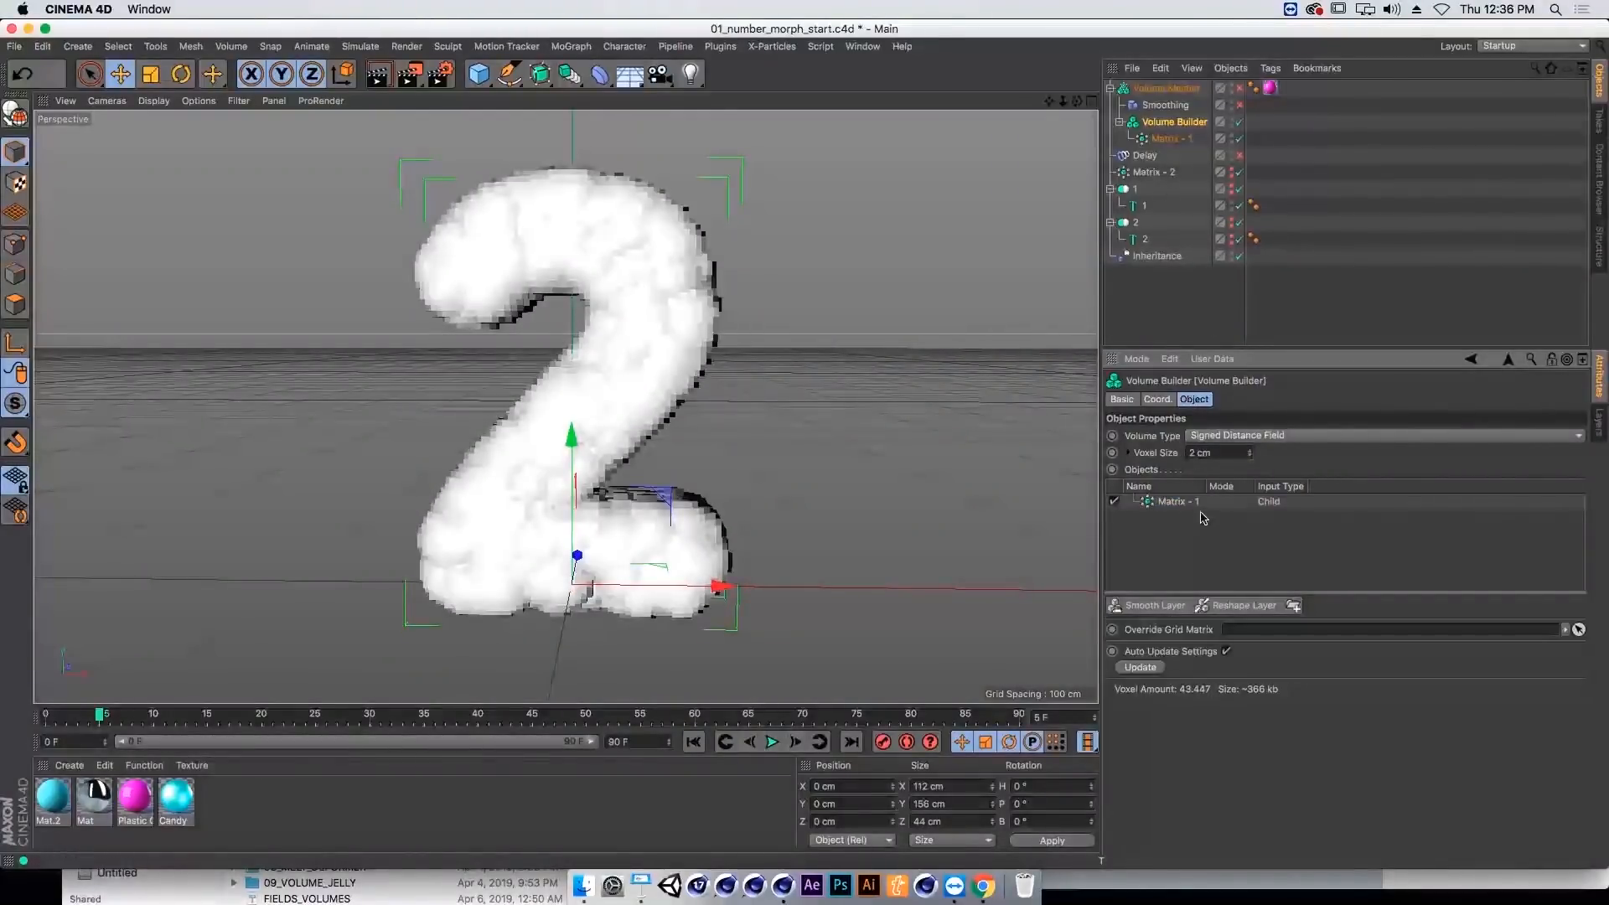
Step: Reset the Volume Builder's voxel size, set Matrix - 1's radius to 11.3 cm, and lower the voxel size to 1.3 cm
drag(1246, 455, 1160, 454)
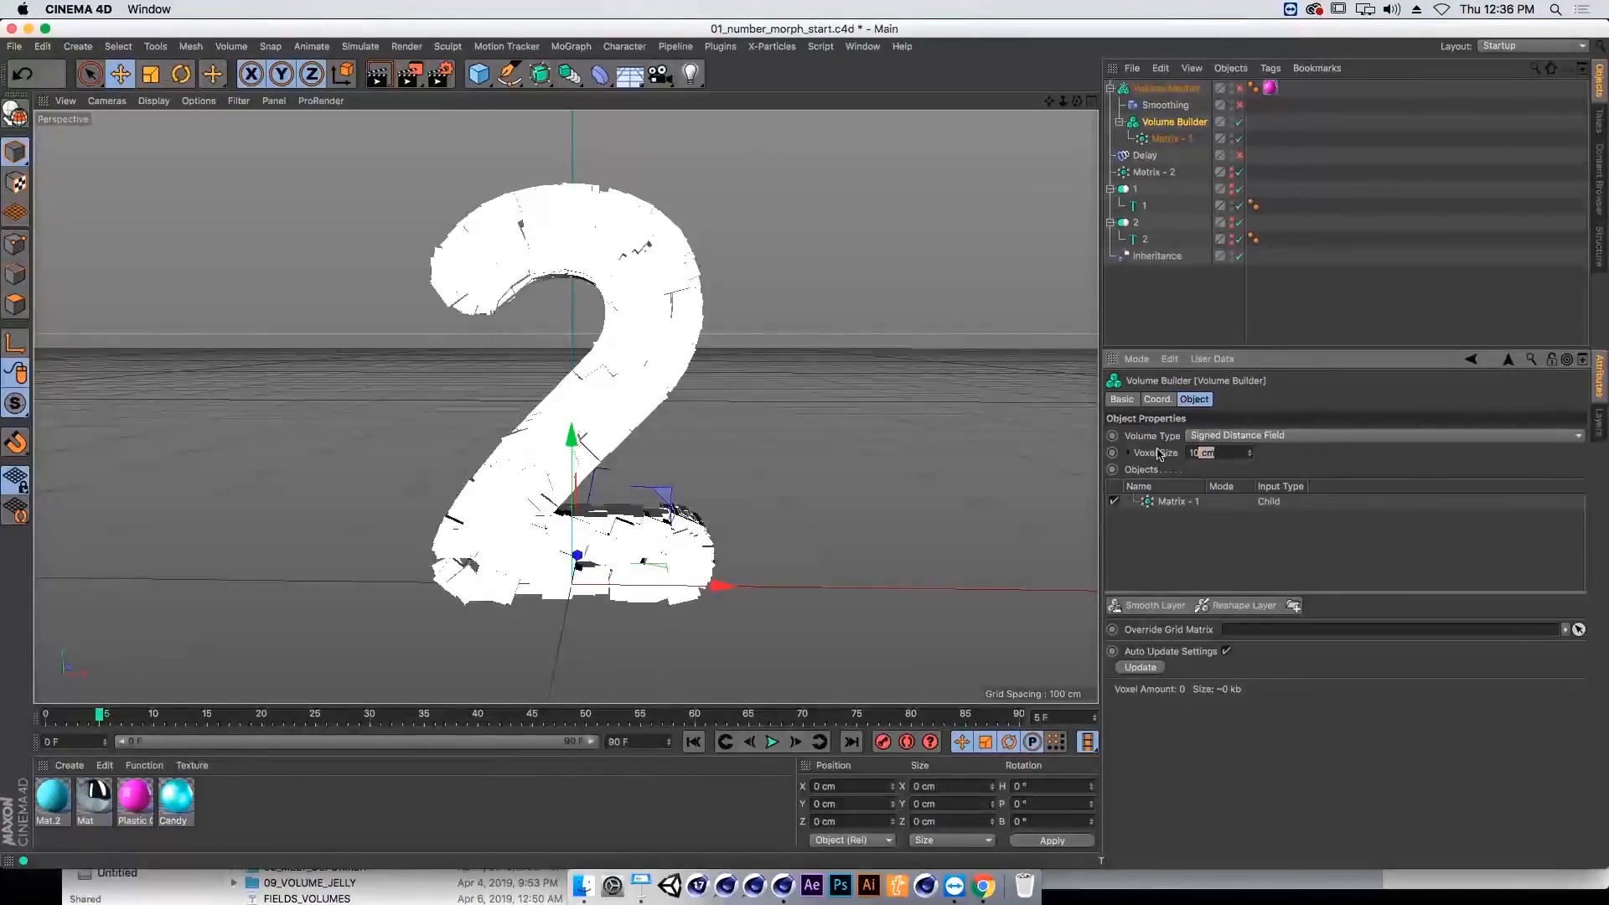
click(1165, 503)
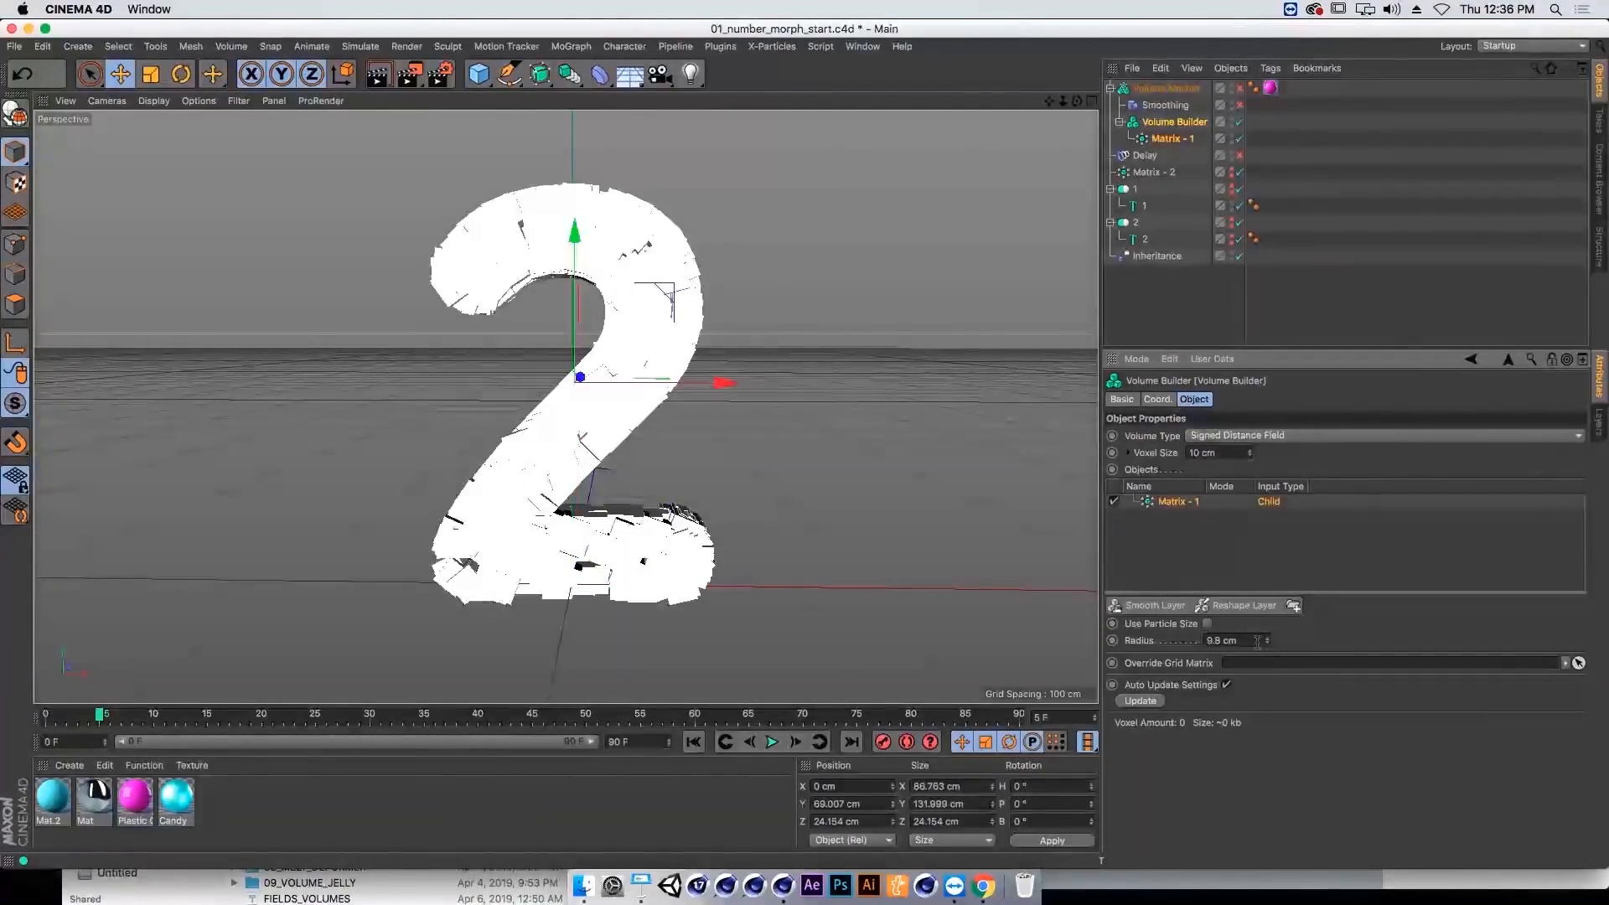
drag(1267, 640, 1267, 641)
mouse_move(1249, 453)
mouse_down()
mouse_move(1249, 488)
mouse_move(1253, 456)
mouse_up()
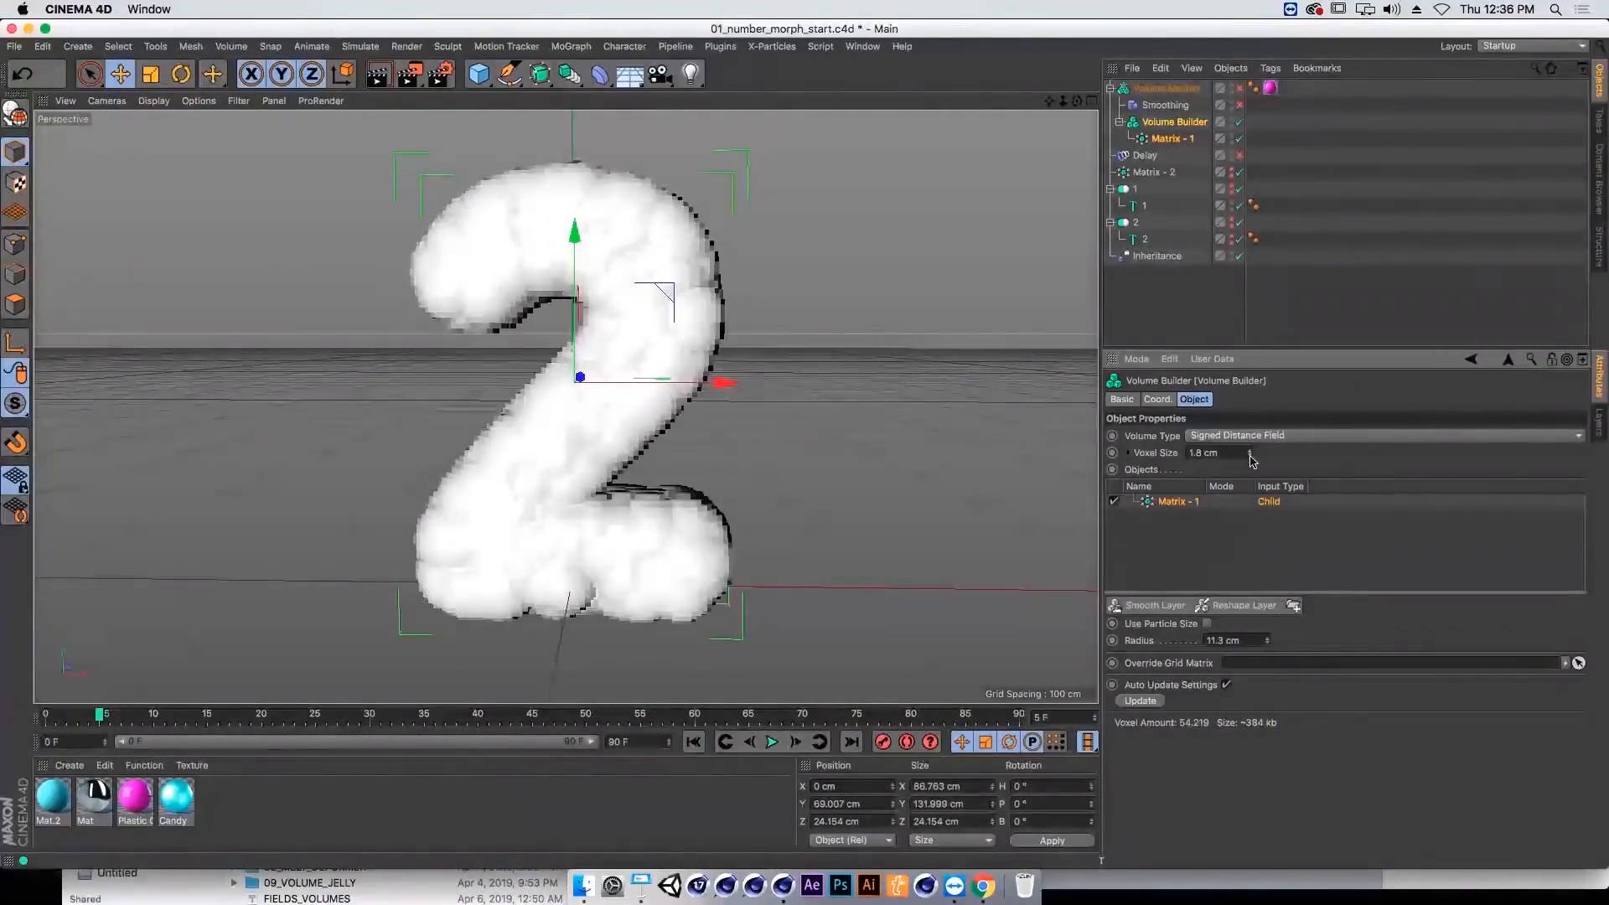
click(1249, 455)
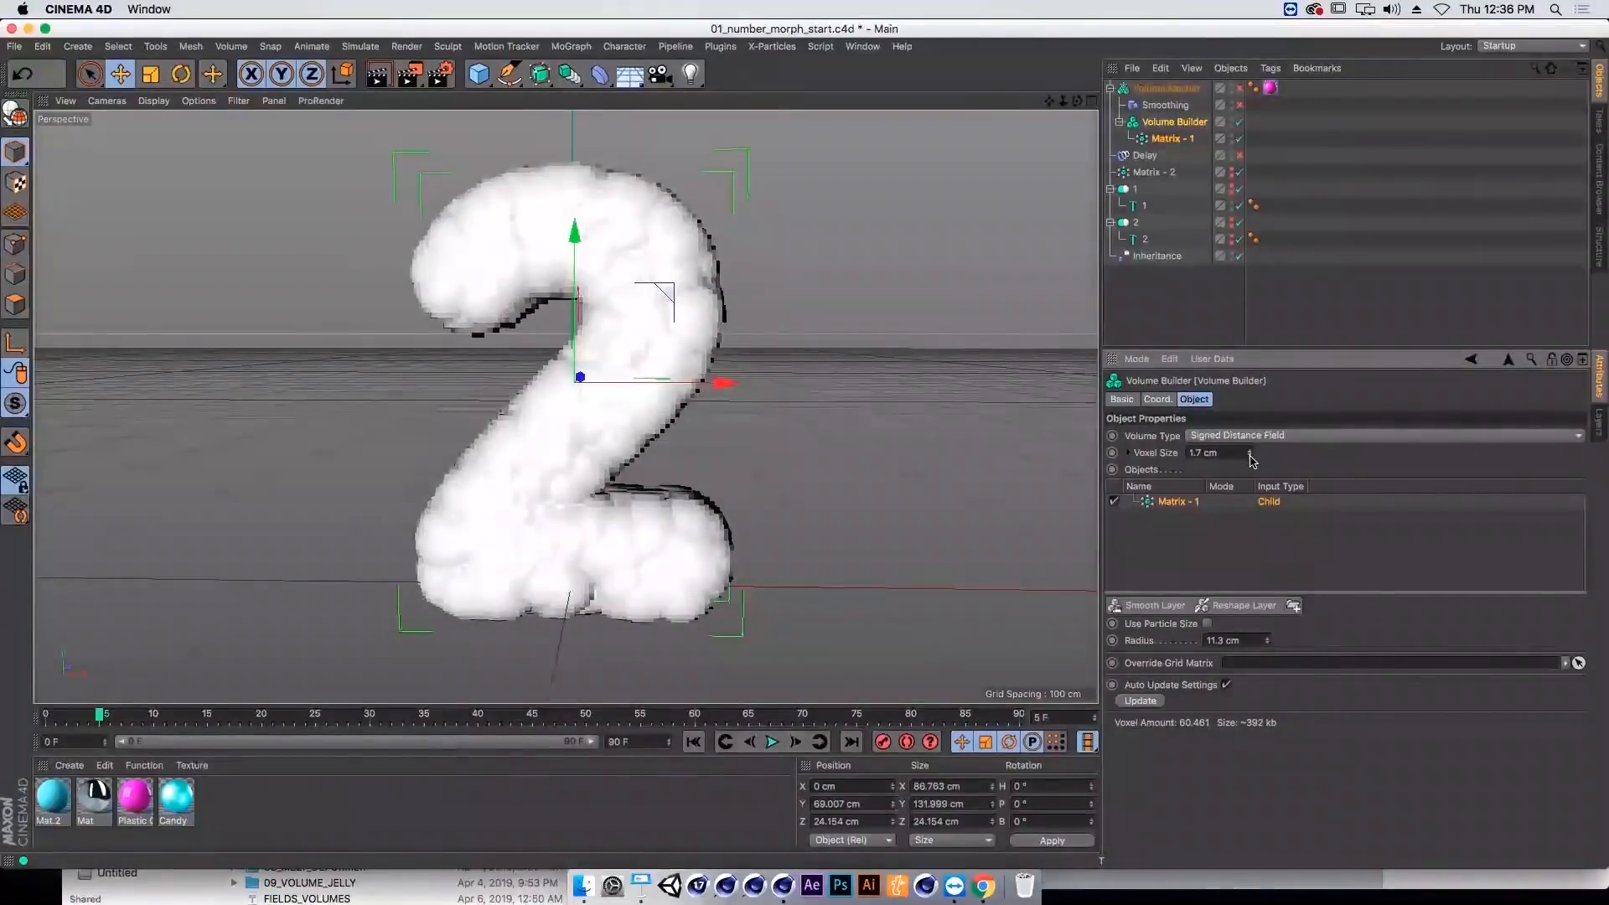
click(1249, 456)
click(1249, 456)
click(1250, 456)
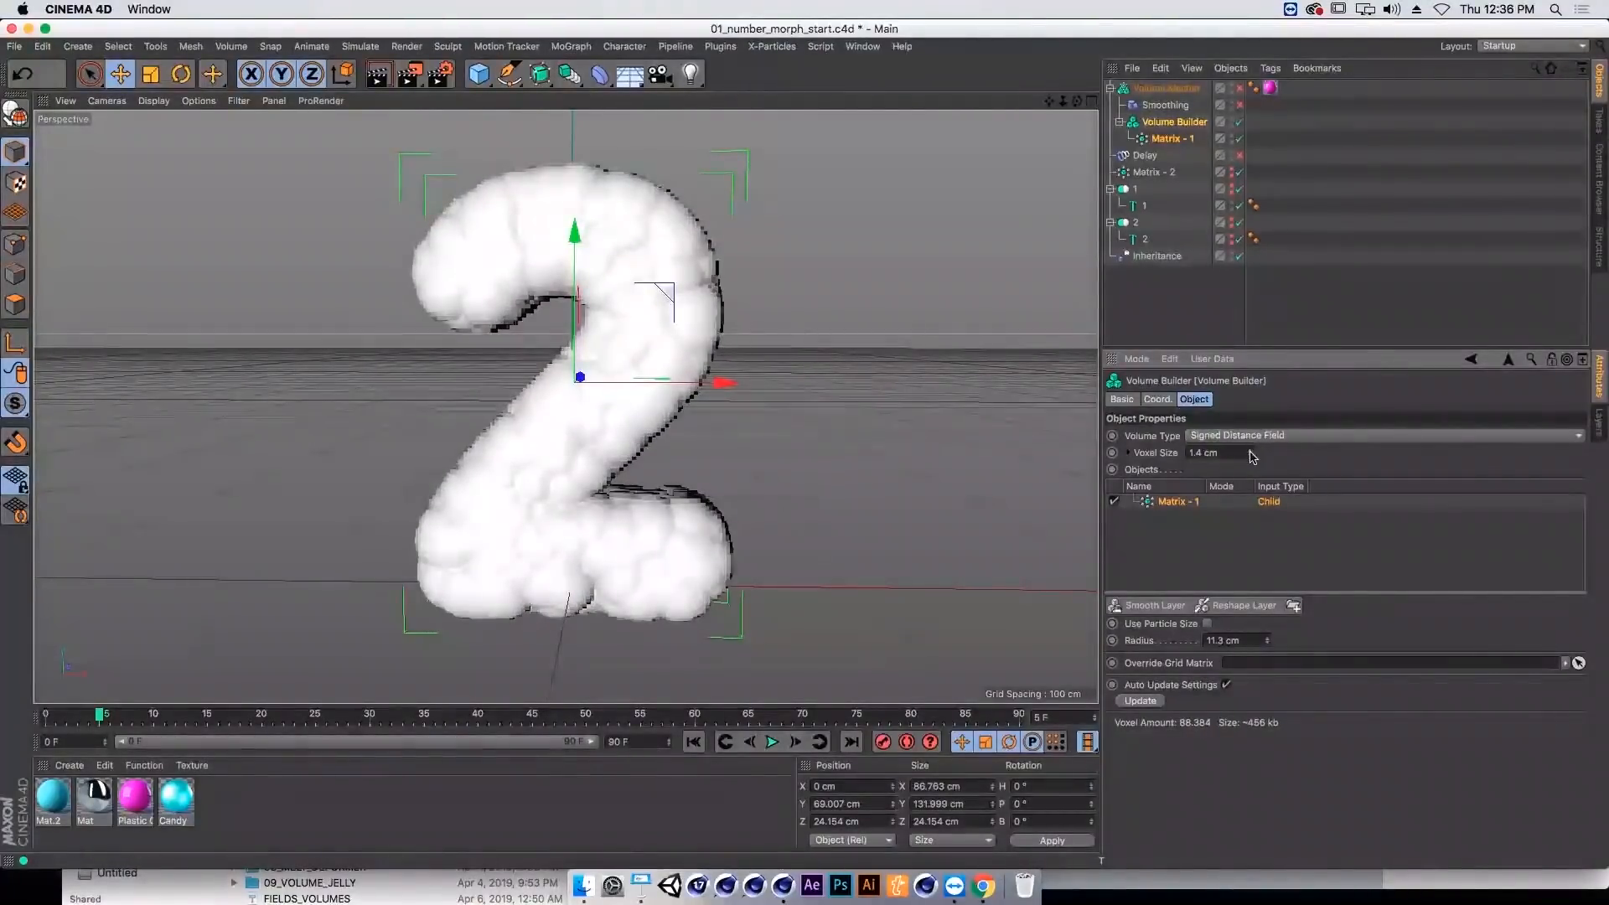
click(1249, 456)
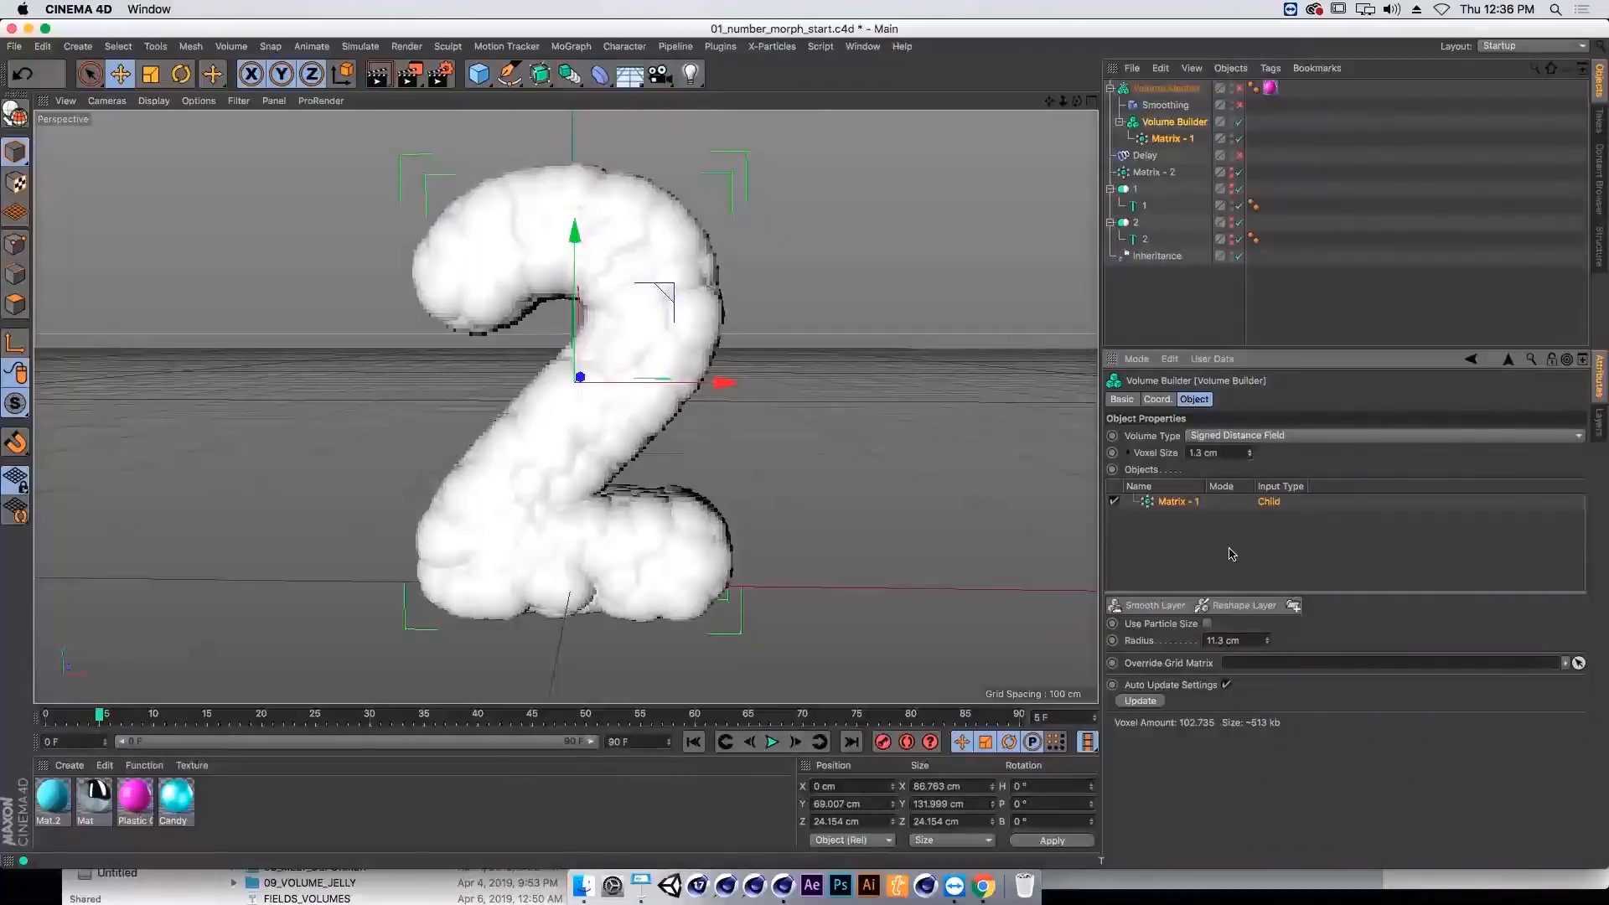
Step: Raise Matrix - 1's radius to 11.7 cm and set the Volume Builder's voxel size to 1.7 cm
mouse_move(1267, 642)
mouse_down()
mouse_move(1267, 701)
mouse_move(1267, 639)
mouse_up()
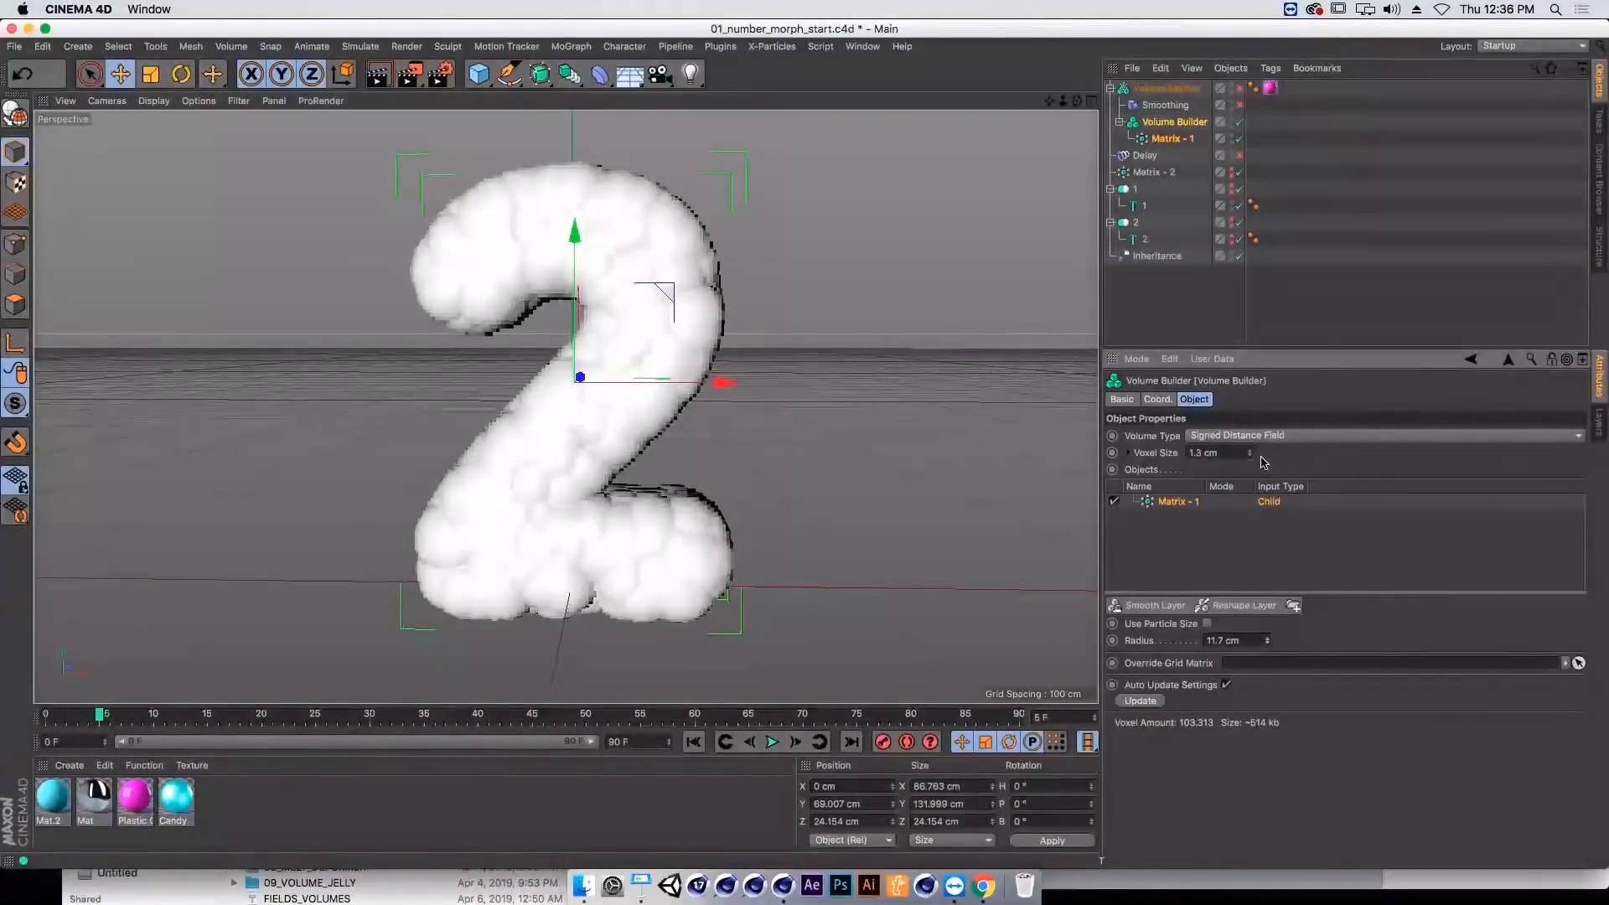
click(1249, 450)
click(1248, 450)
click(1248, 450)
click(1248, 450)
click(1249, 450)
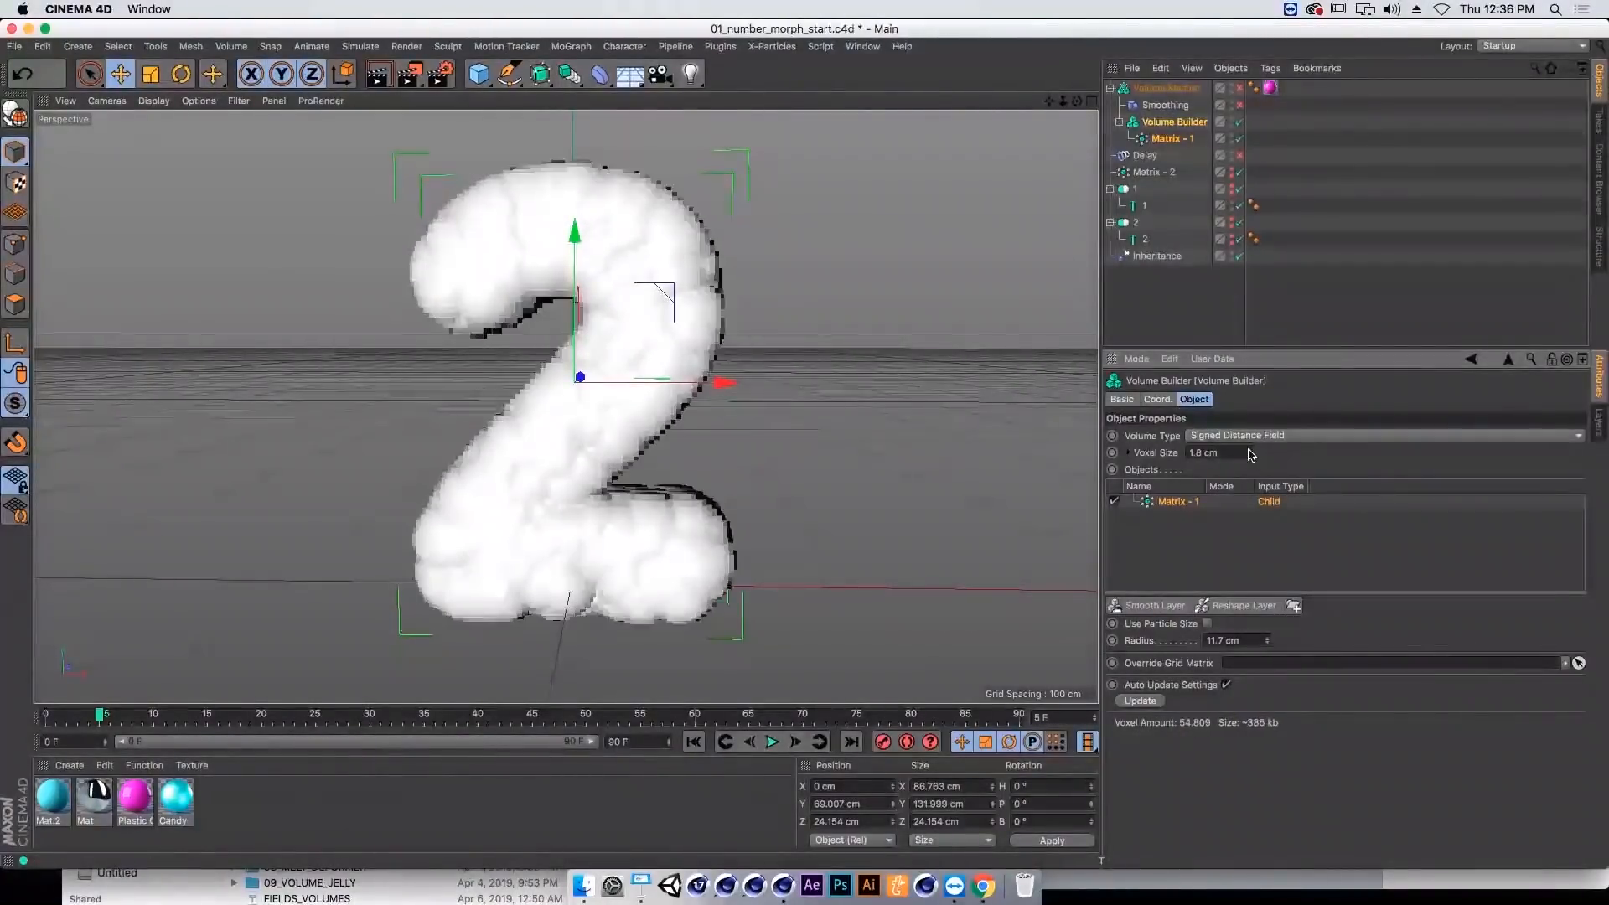
click(1250, 456)
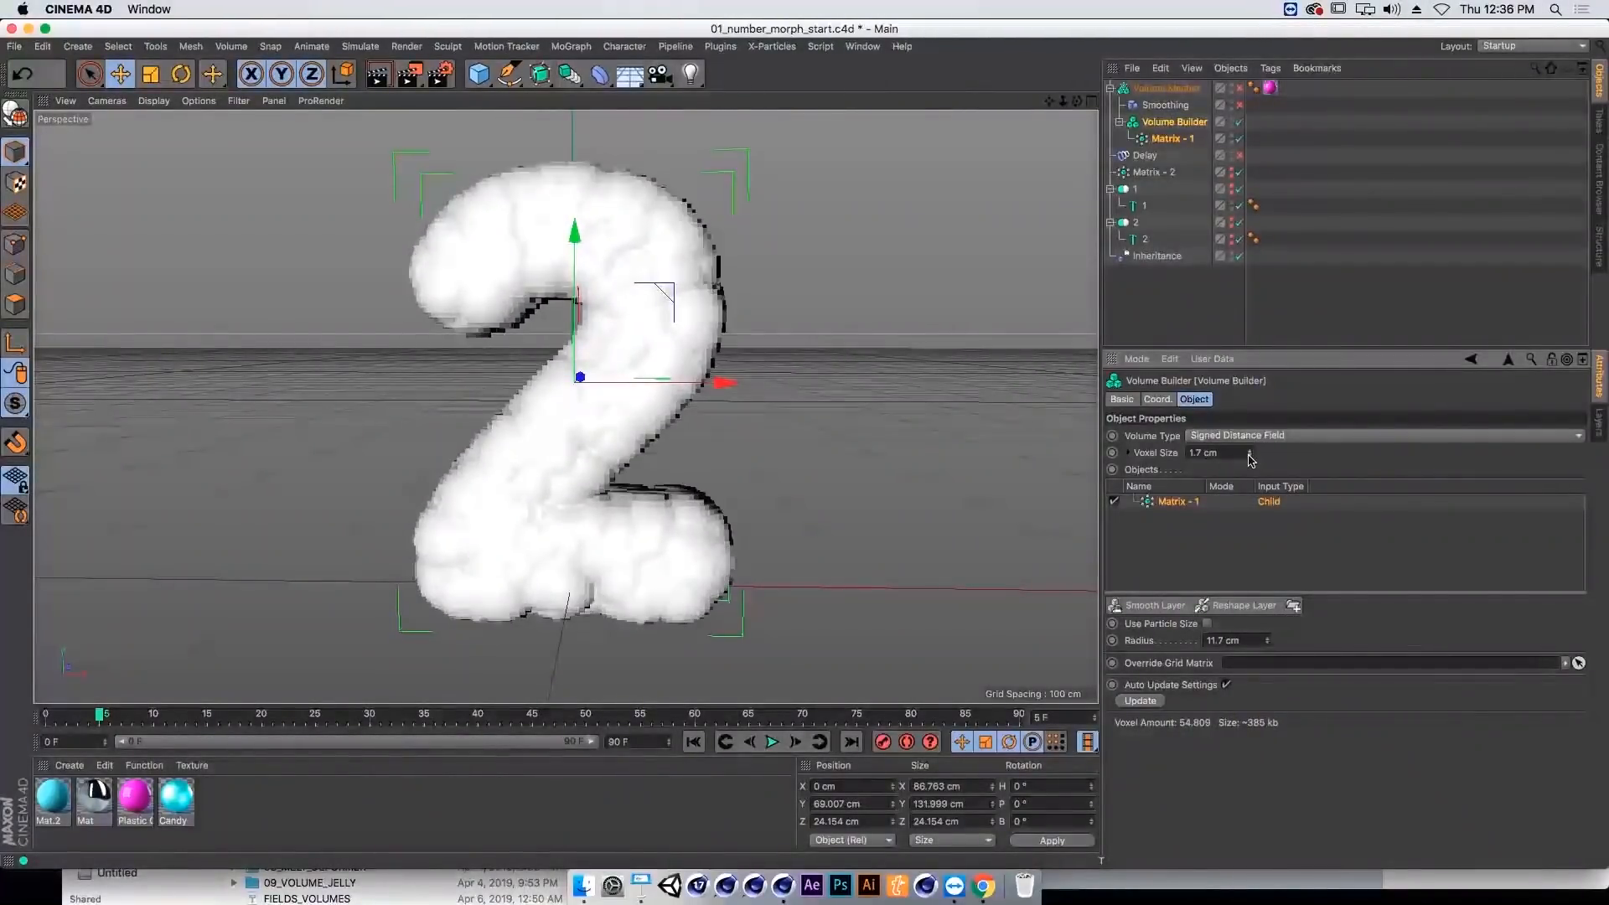
Step: Add a new Smooth Layer to the Volume Builder and set its filter strength to about 97%
click(1155, 605)
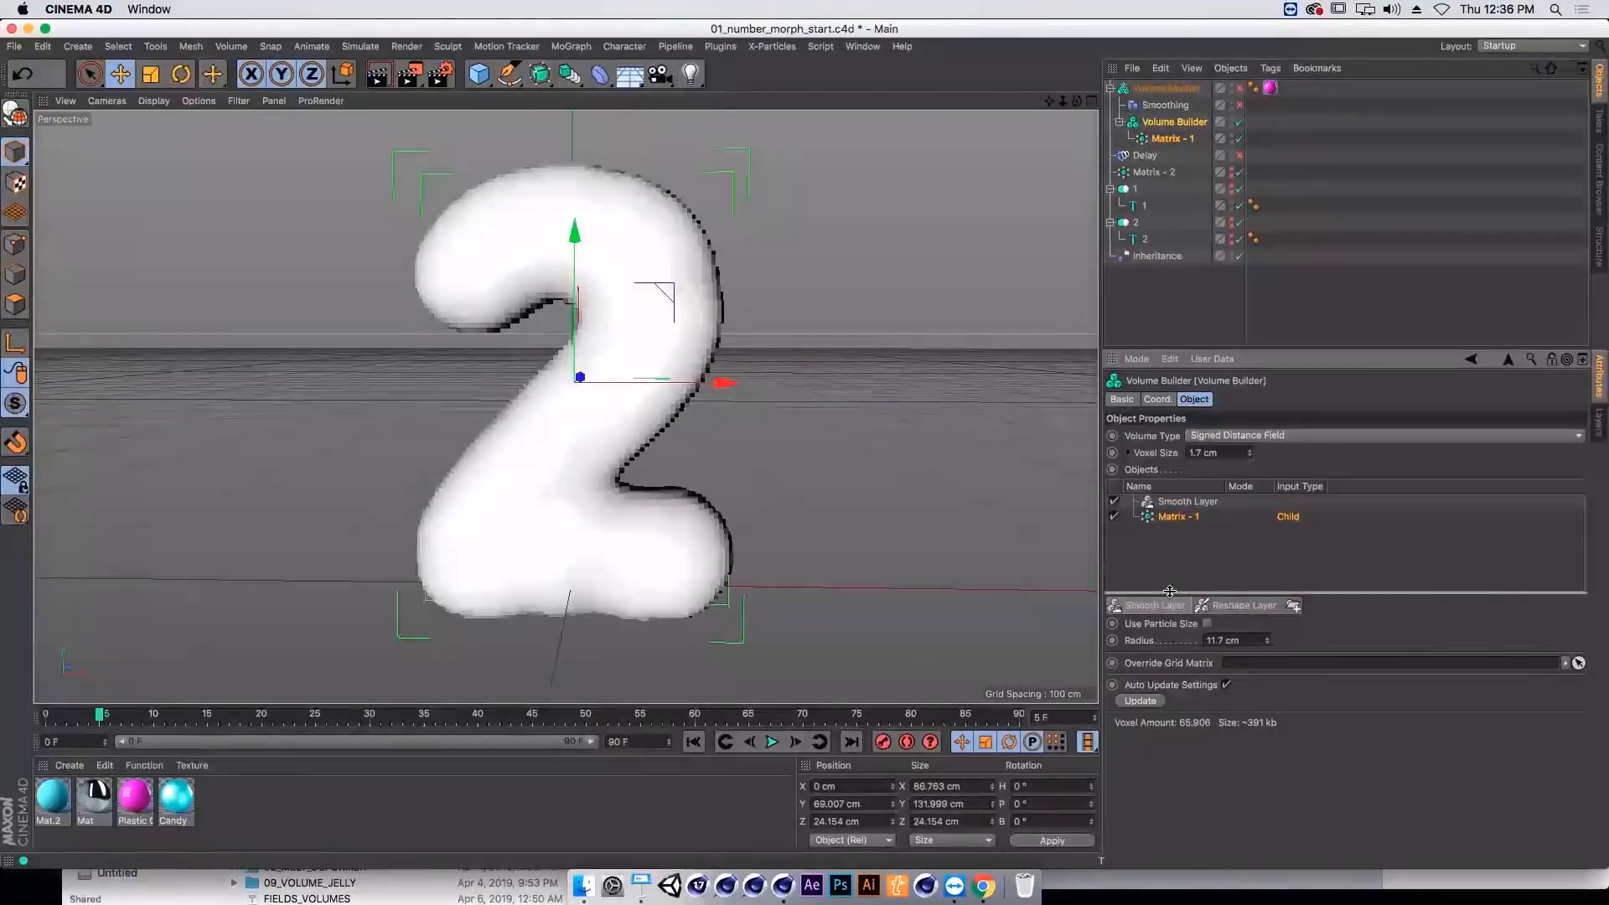
click(1187, 501)
drag(1463, 668, 1583, 662)
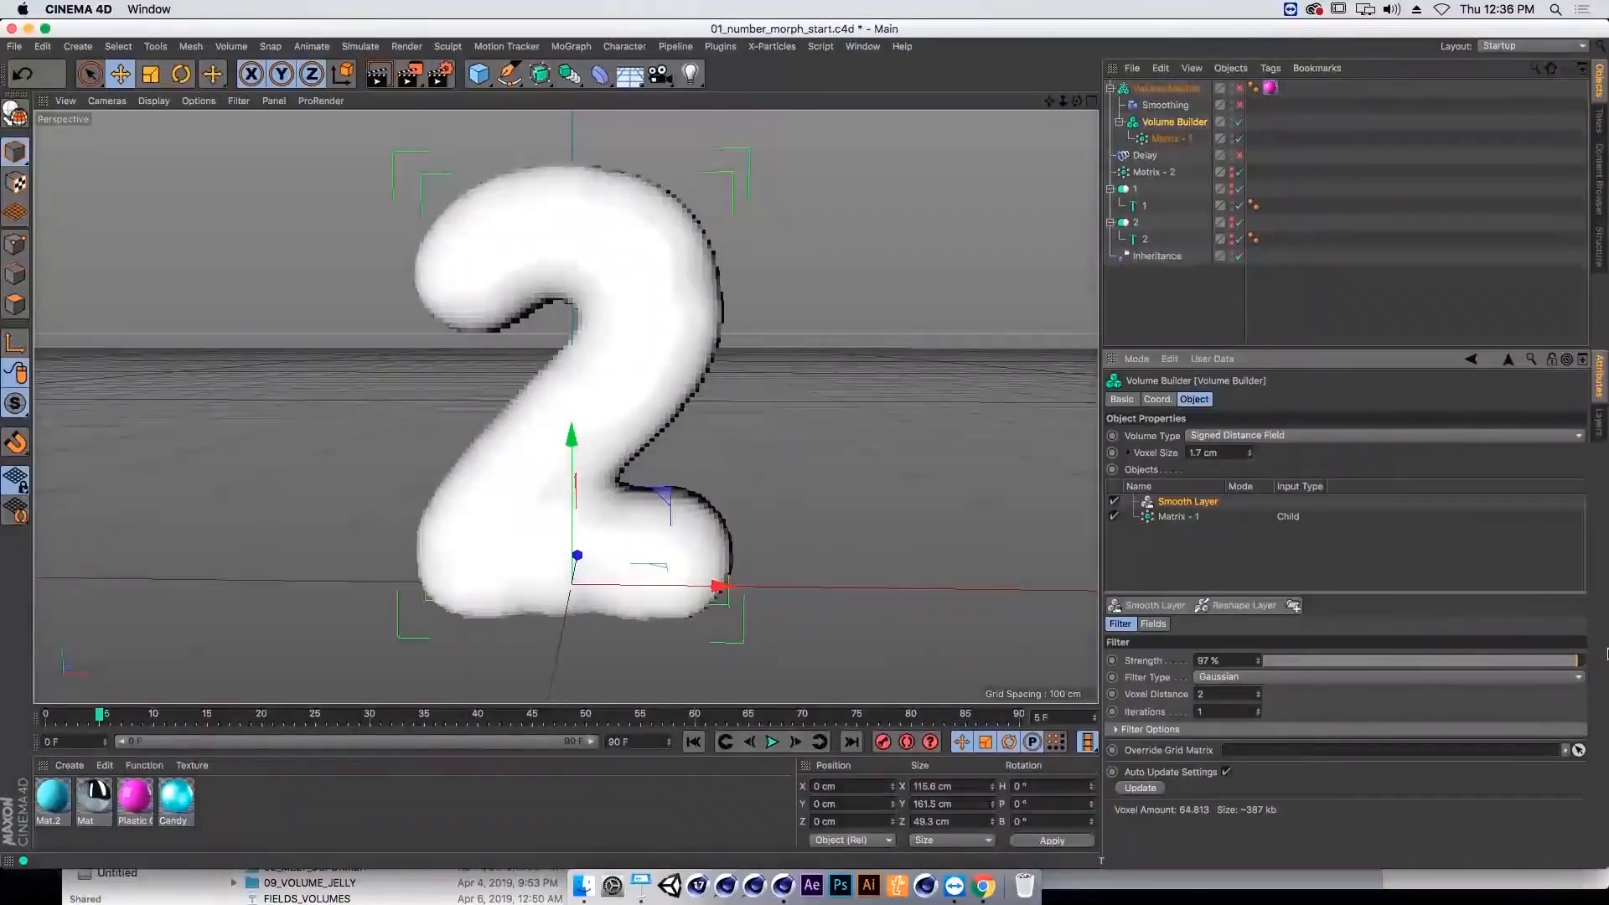
Step: Set Matrix - 1's radius in the Volume Builder to 10.9 cm and the voxel size to 2 cm
click(1151, 514)
mouse_move(1267, 643)
mouse_down()
mouse_move(1267, 674)
mouse_move(1267, 648)
mouse_up()
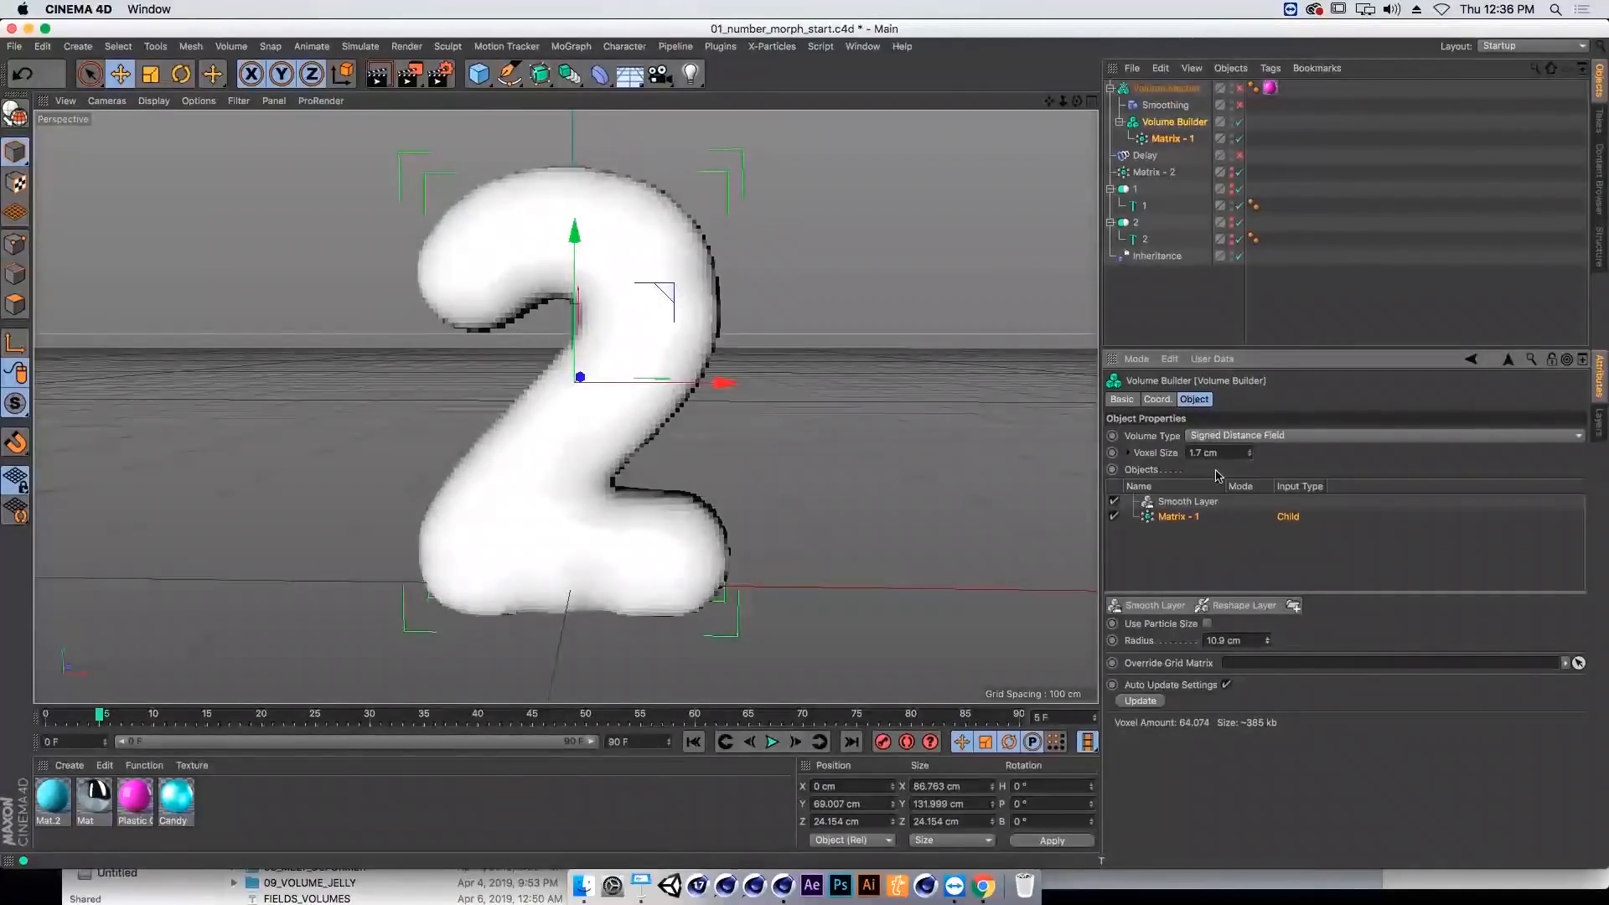
text(2)
key(Return)
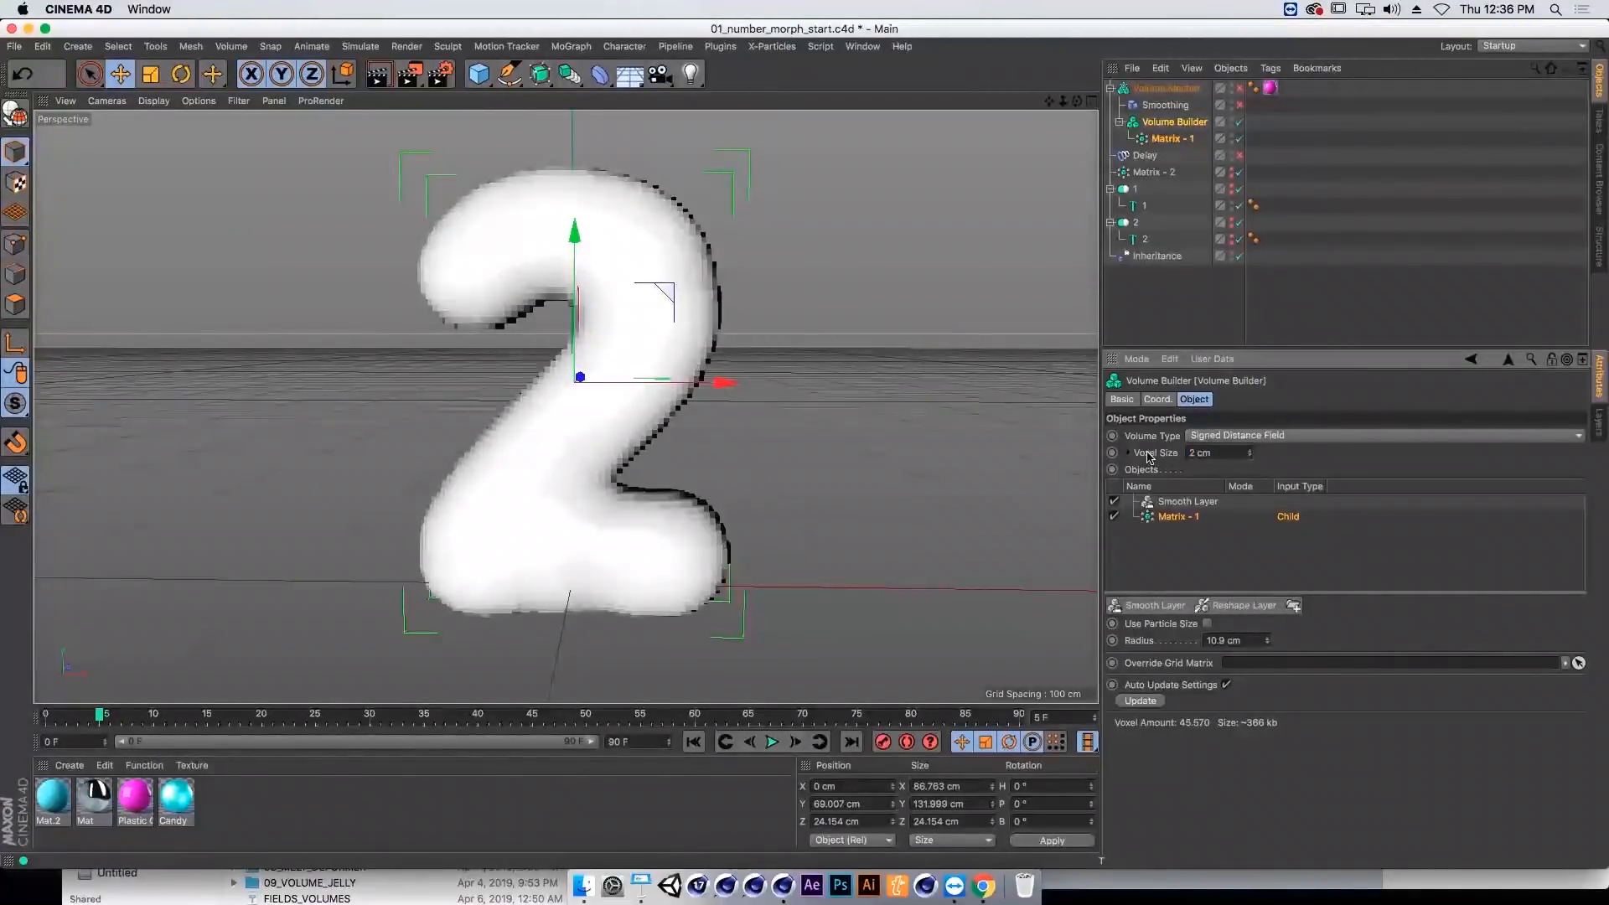
Step: Enable the Volume Mesher and delete the disabled Smoothing deformer beneath it
click(1174, 121)
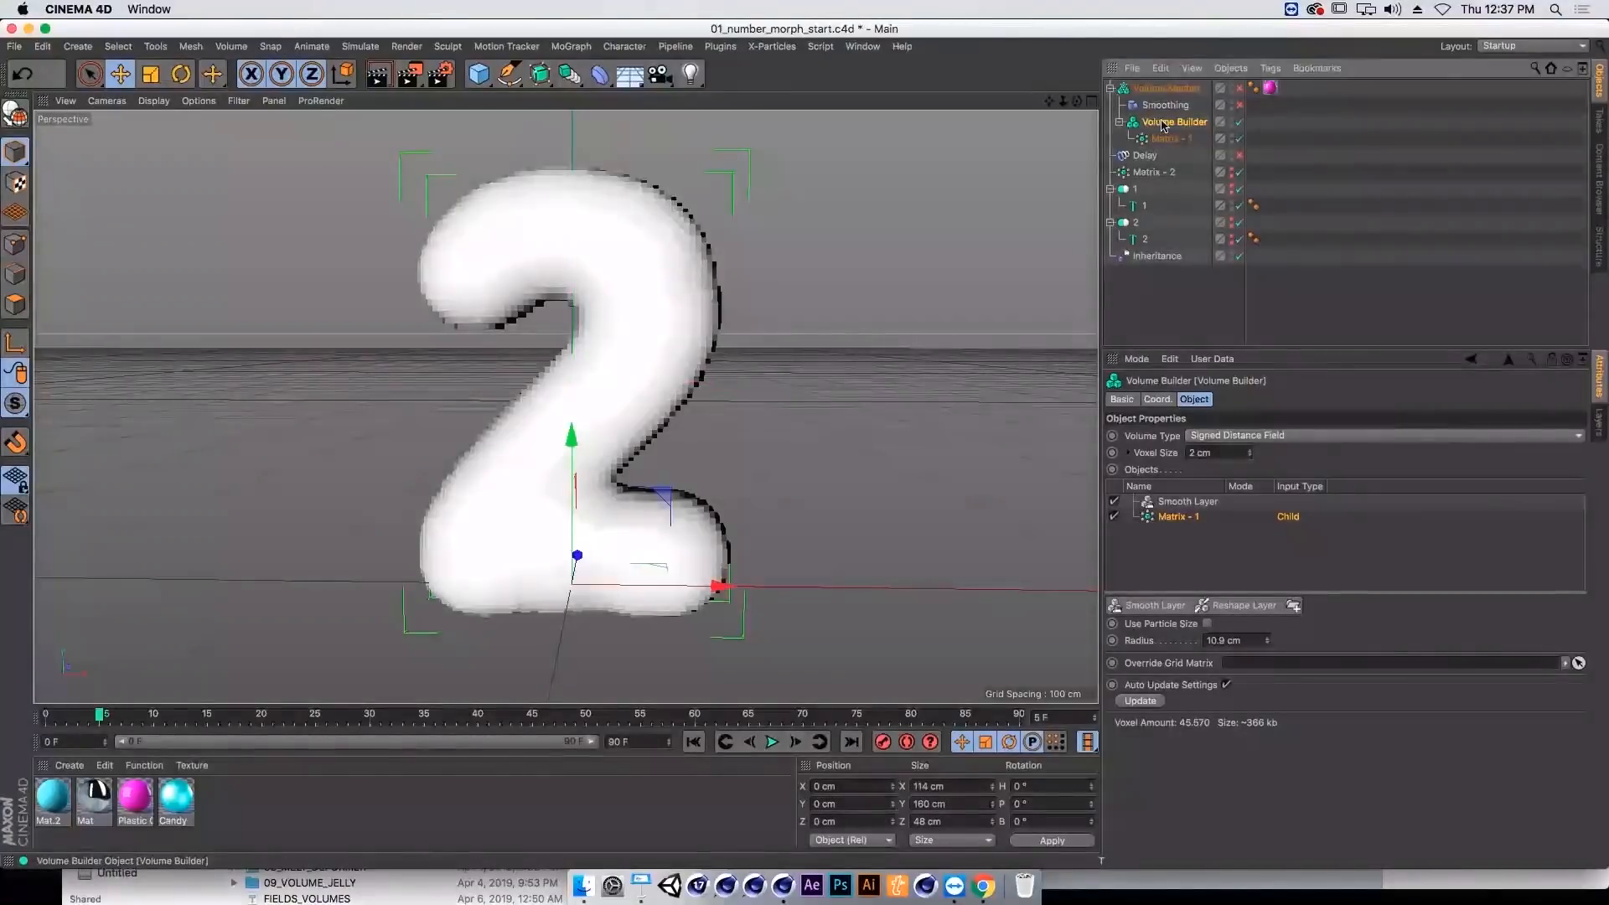
click(1239, 89)
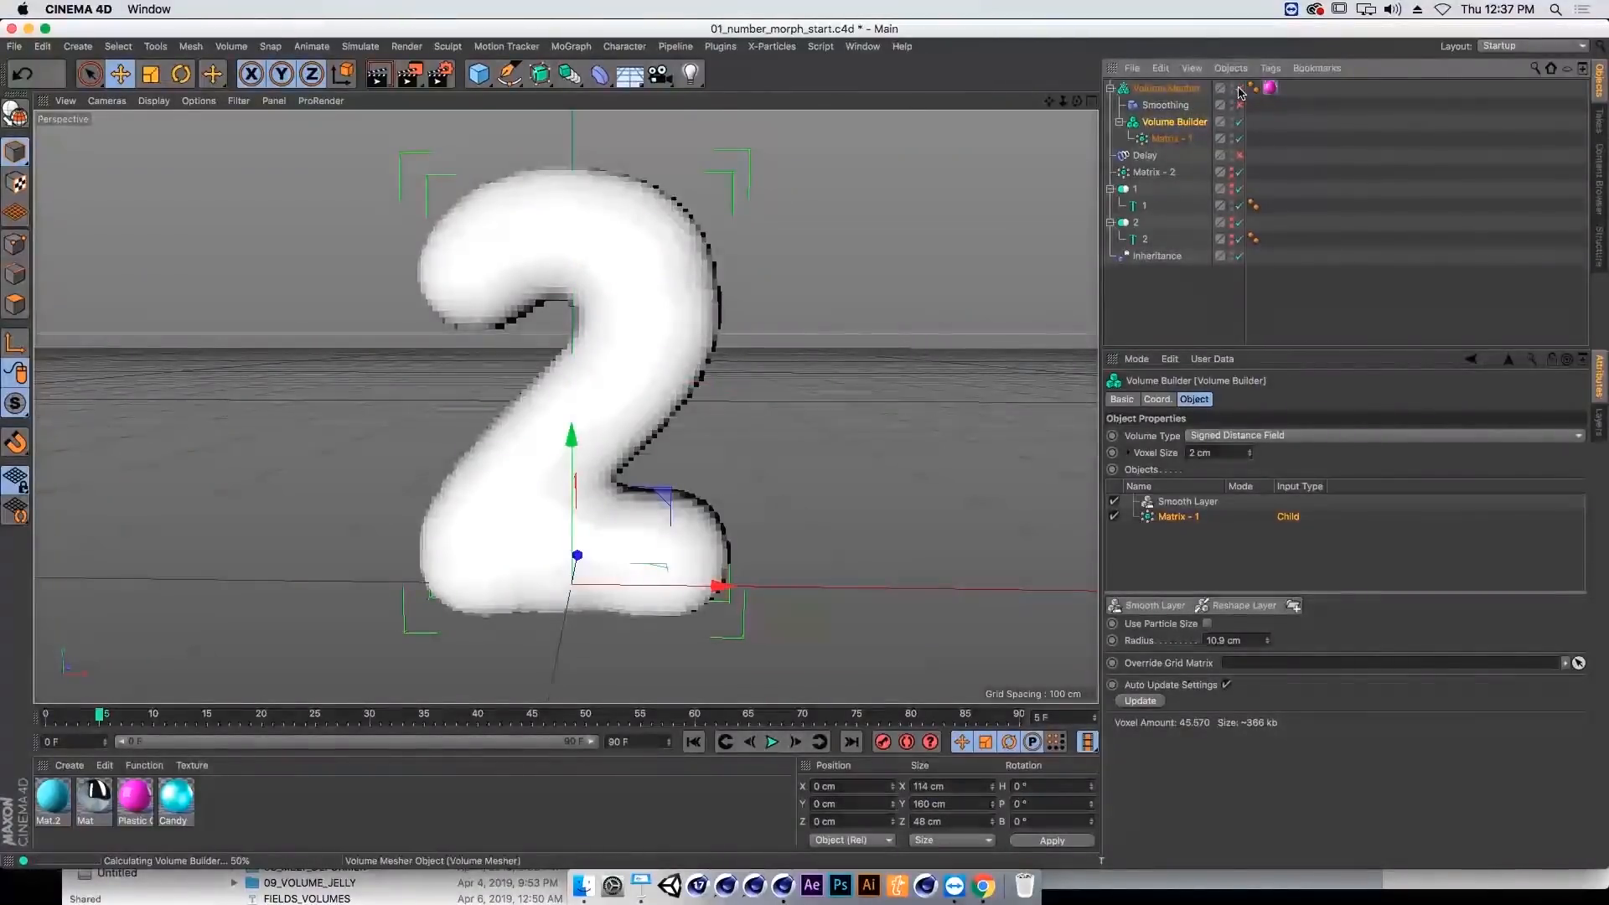
click(1178, 89)
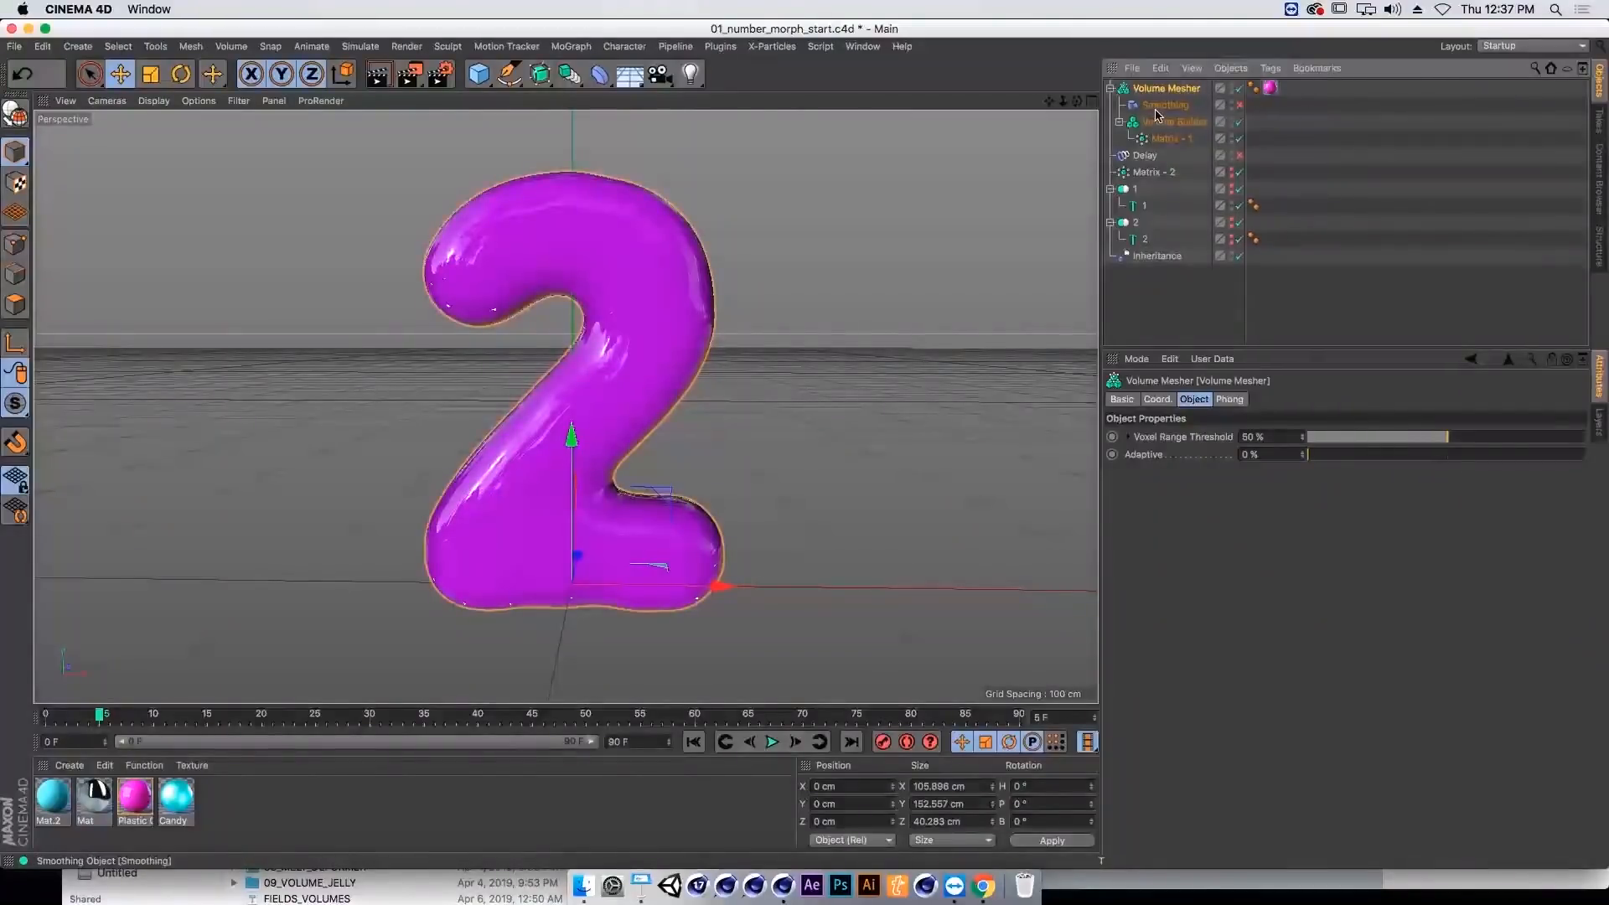
click(1165, 104)
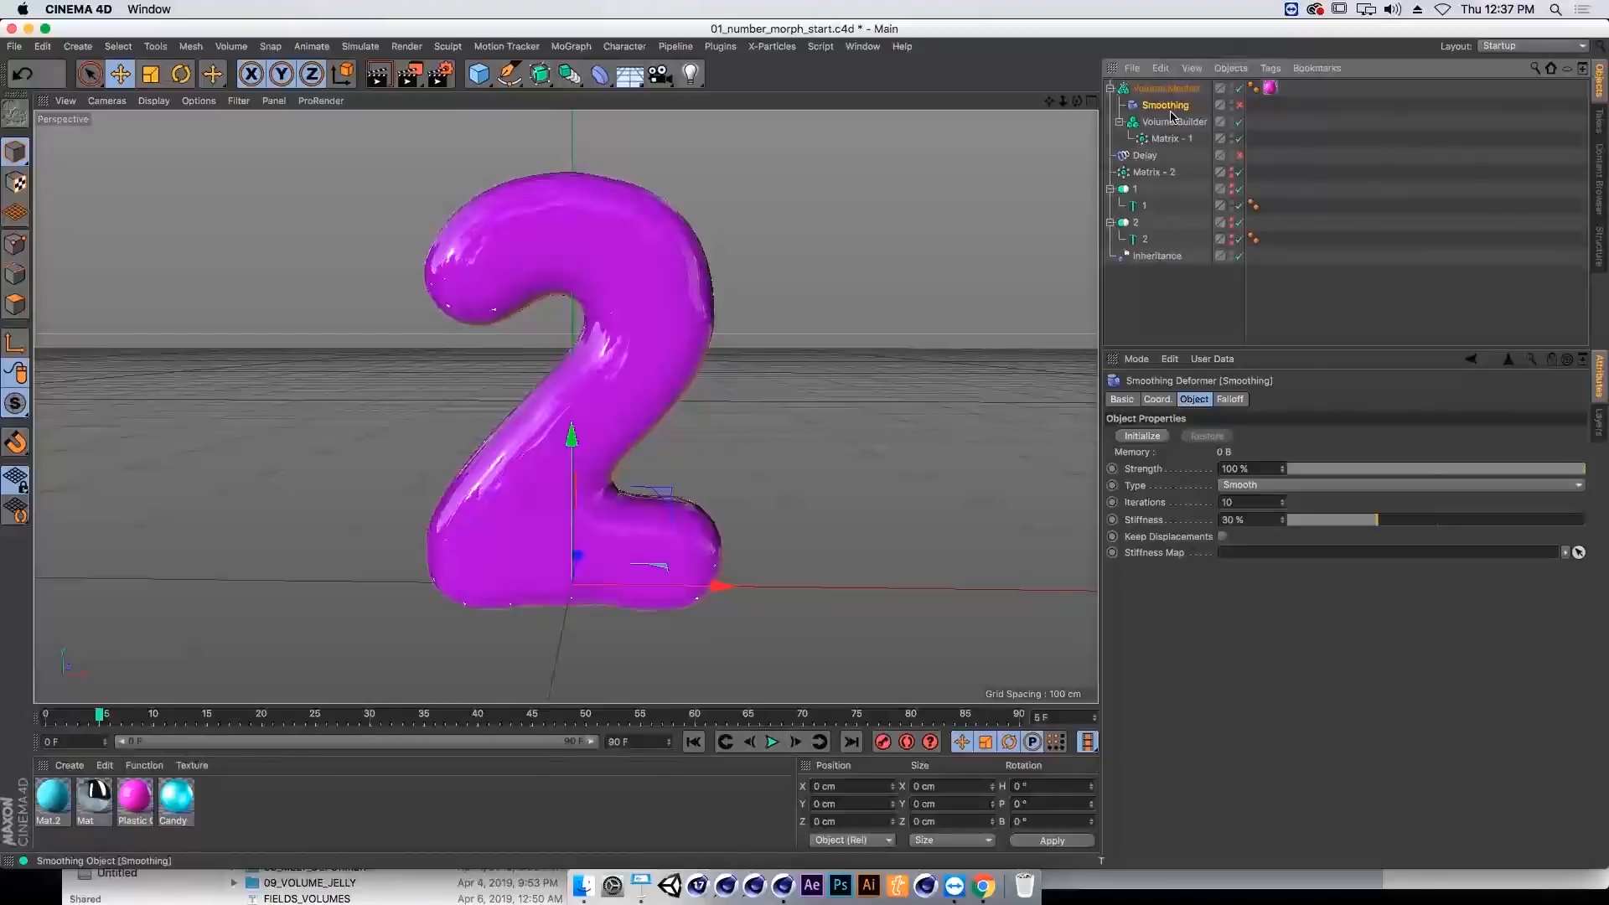
key(Delete)
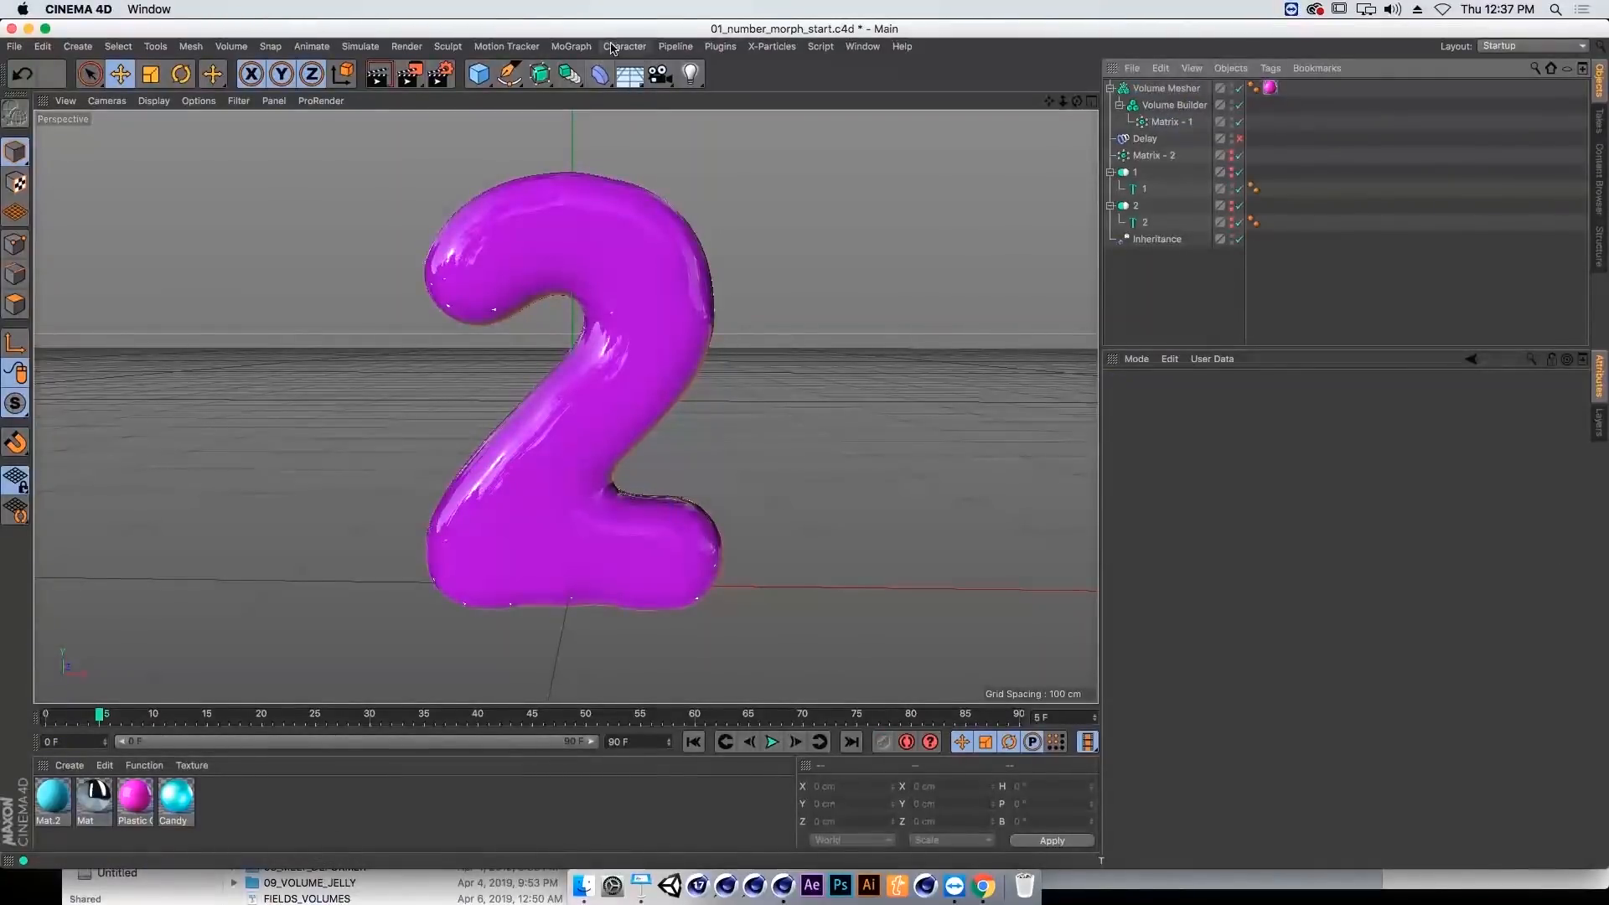
Step: Add a new Smoothing deformer and make it a child of the Volume Mesher, above the Volume Builder
click(573, 48)
click(469, 119)
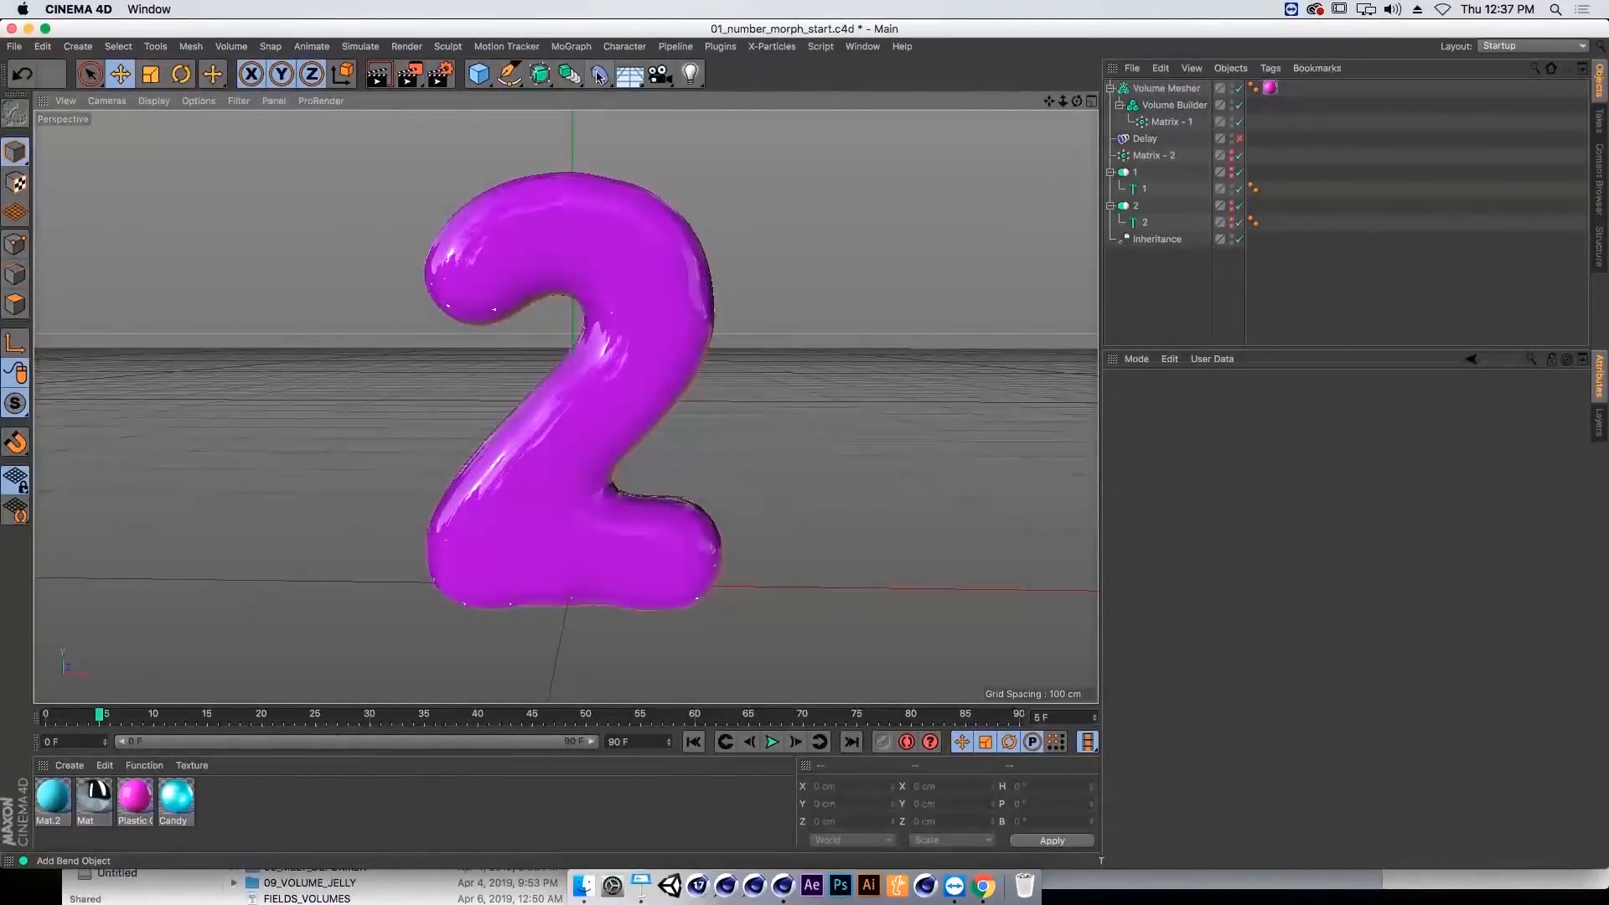
click(599, 75)
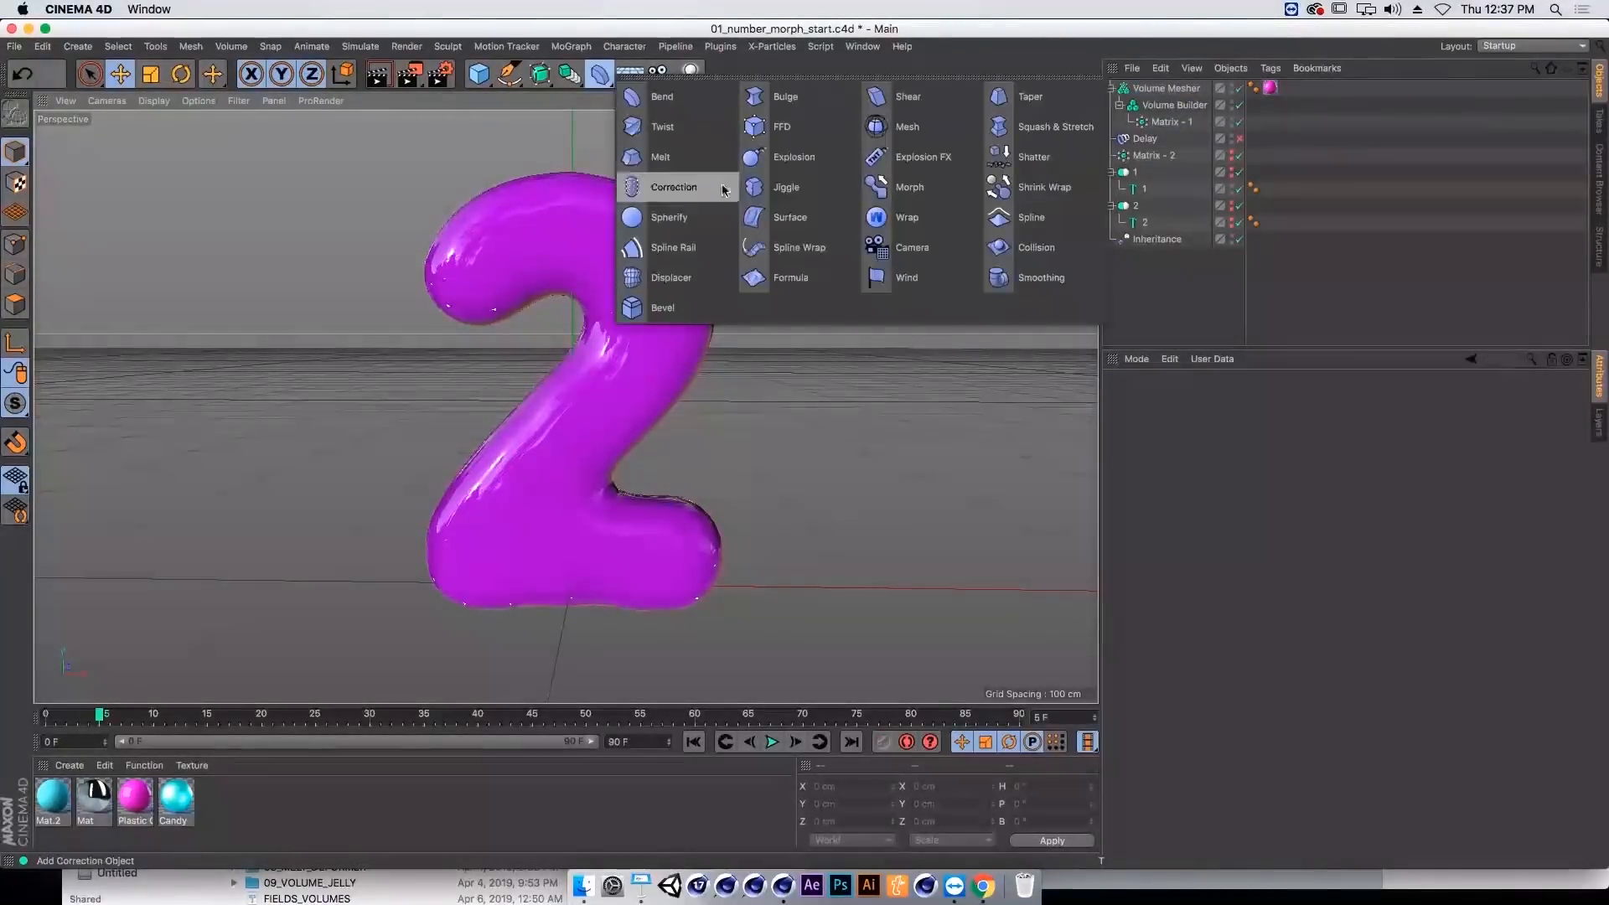
click(1043, 277)
drag(1157, 88, 1164, 114)
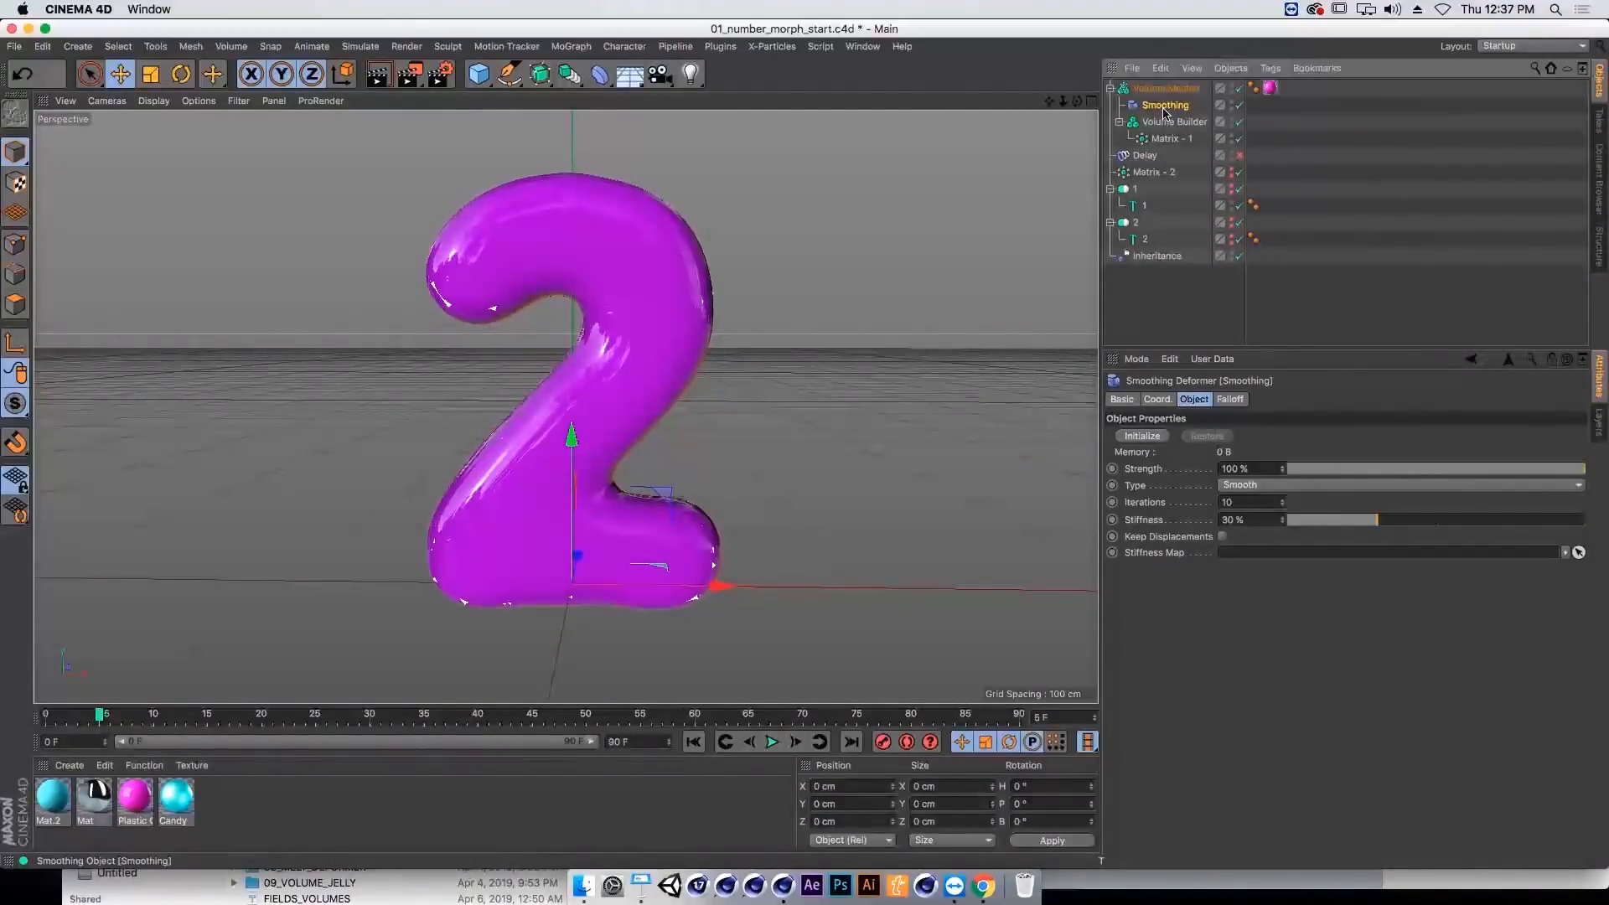
Step: Set the Smoothing deformer's stiffness to 14% and its iterations to 12
click(1165, 90)
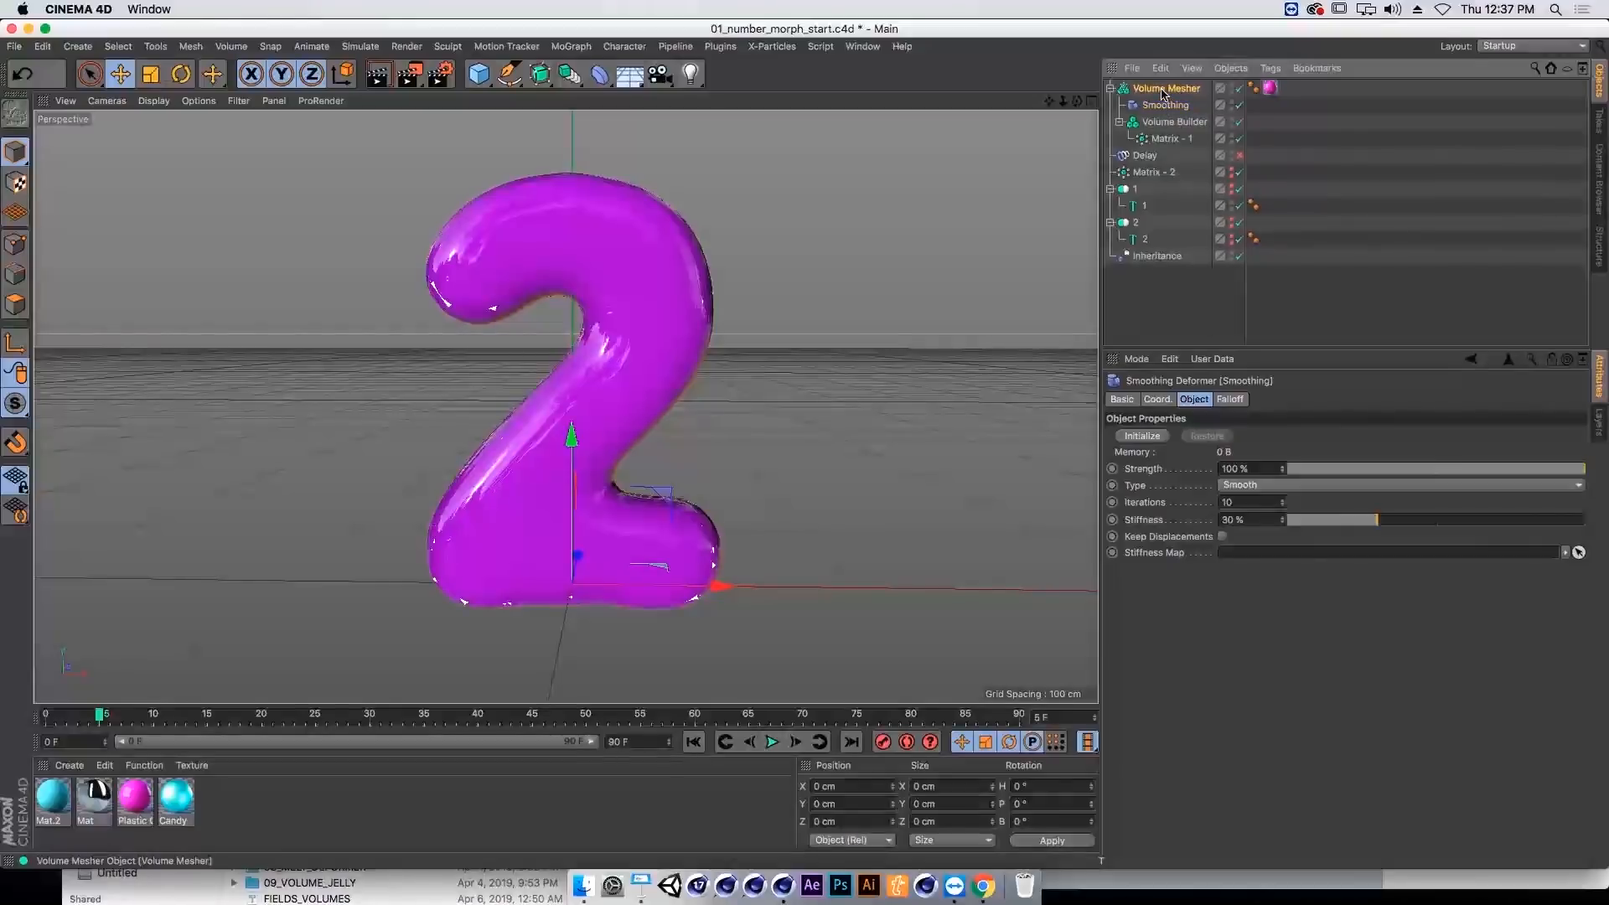
click(1166, 106)
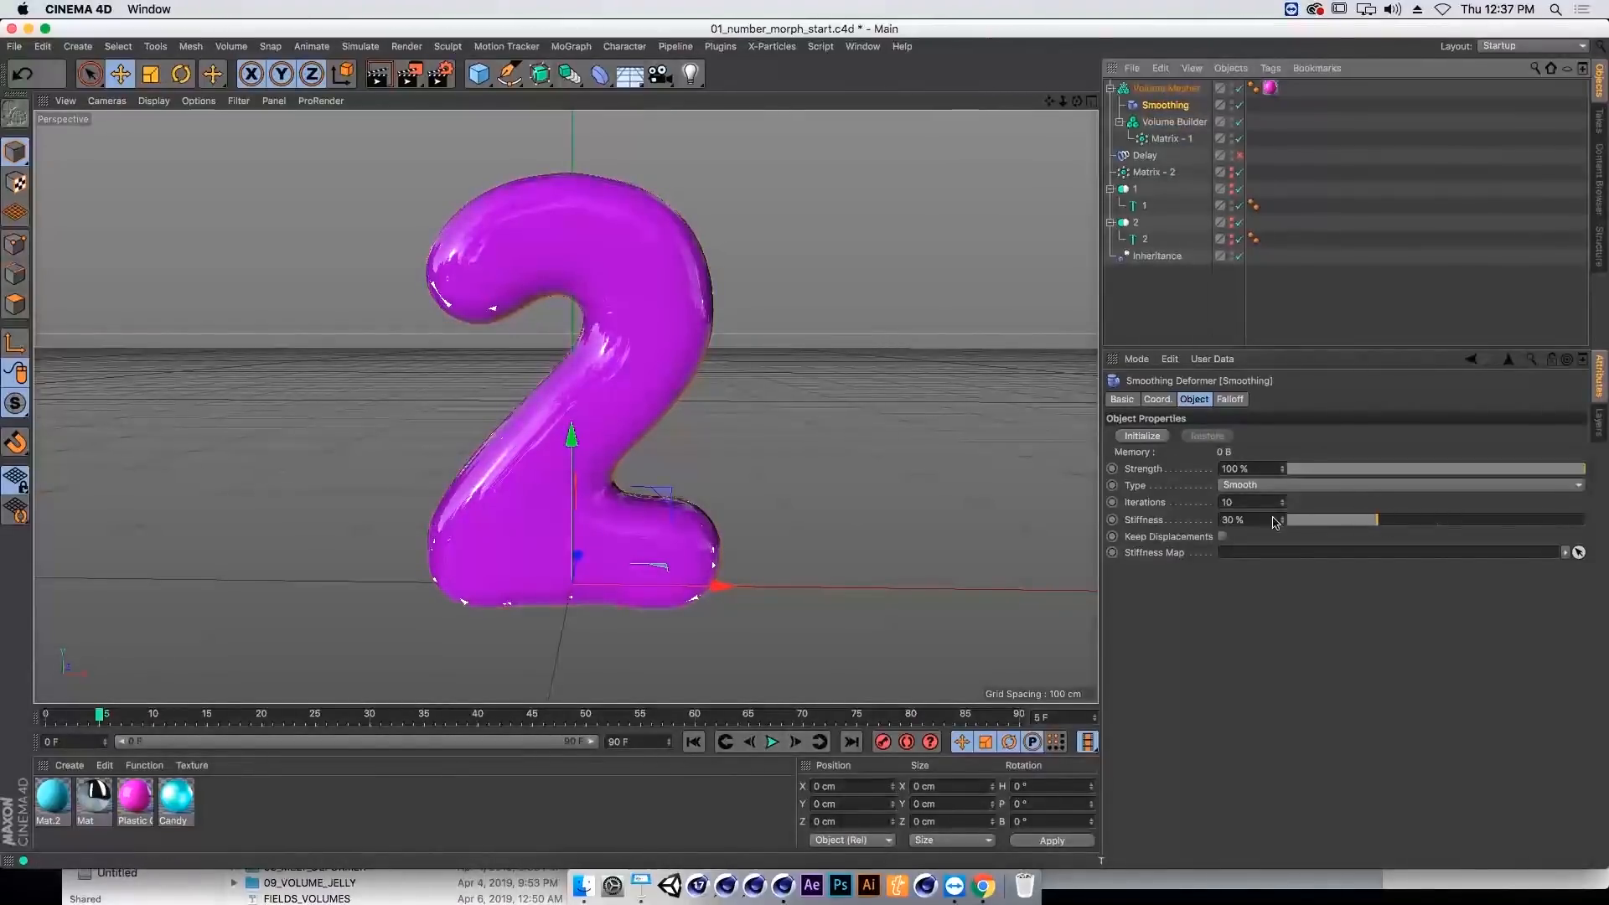
mouse_move(1274, 522)
mouse_down()
mouse_move(1575, 522)
mouse_move(1385, 530)
mouse_move(1316, 511)
mouse_move(1282, 469)
mouse_move(1282, 502)
mouse_up()
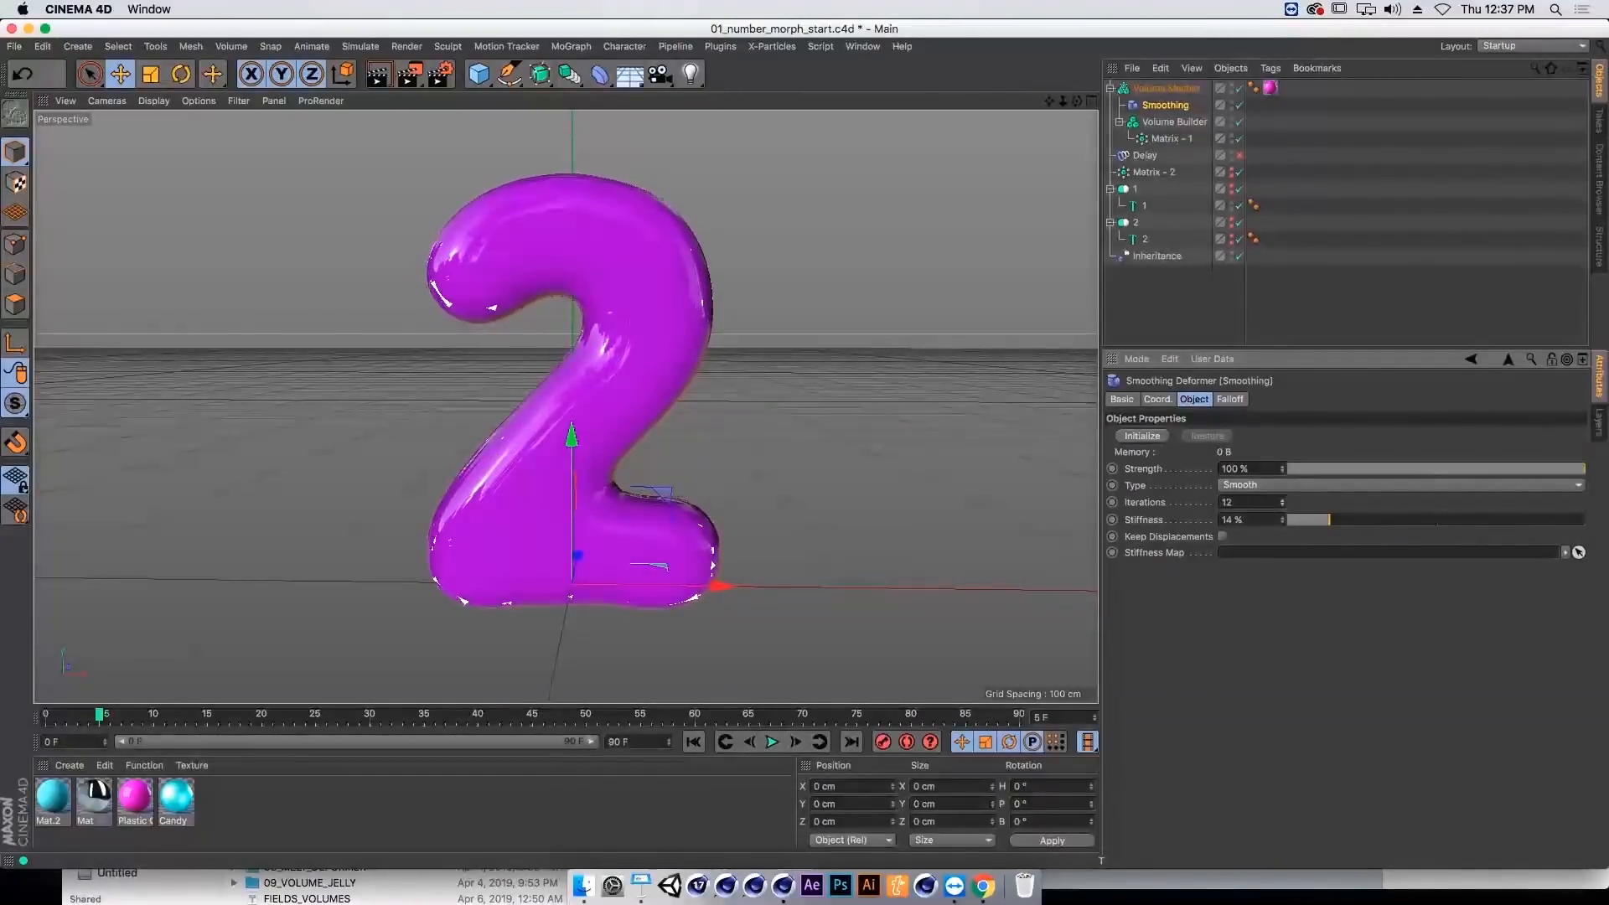
Step: Review the Volume Builder's volume type options and change the type from Signed Distance Field to Fog
click(1173, 121)
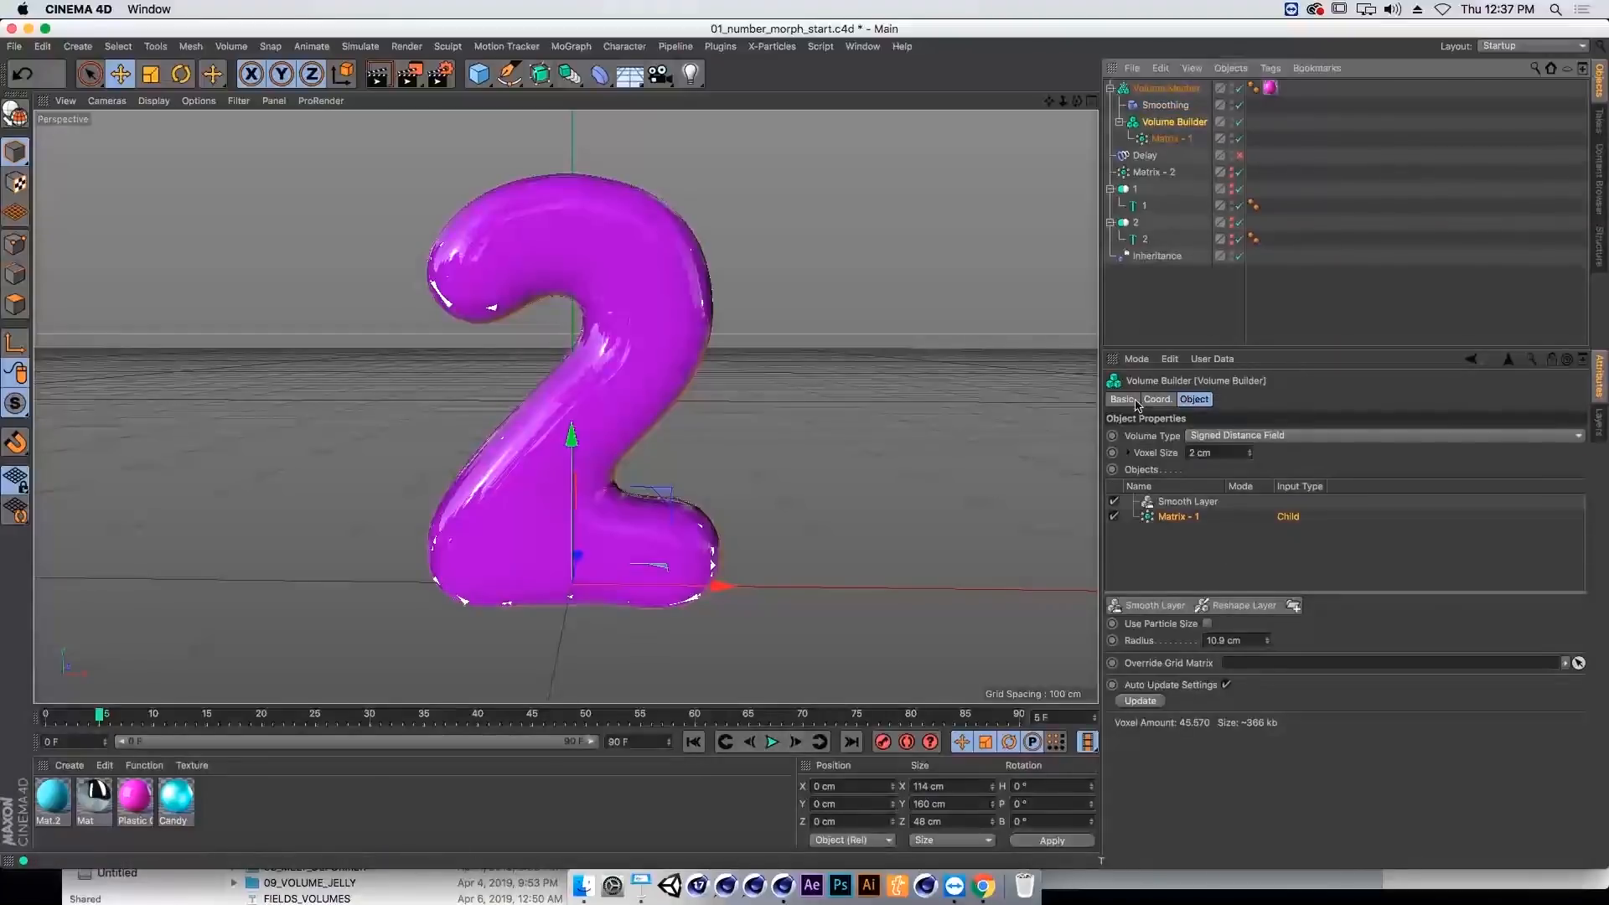
click(1256, 437)
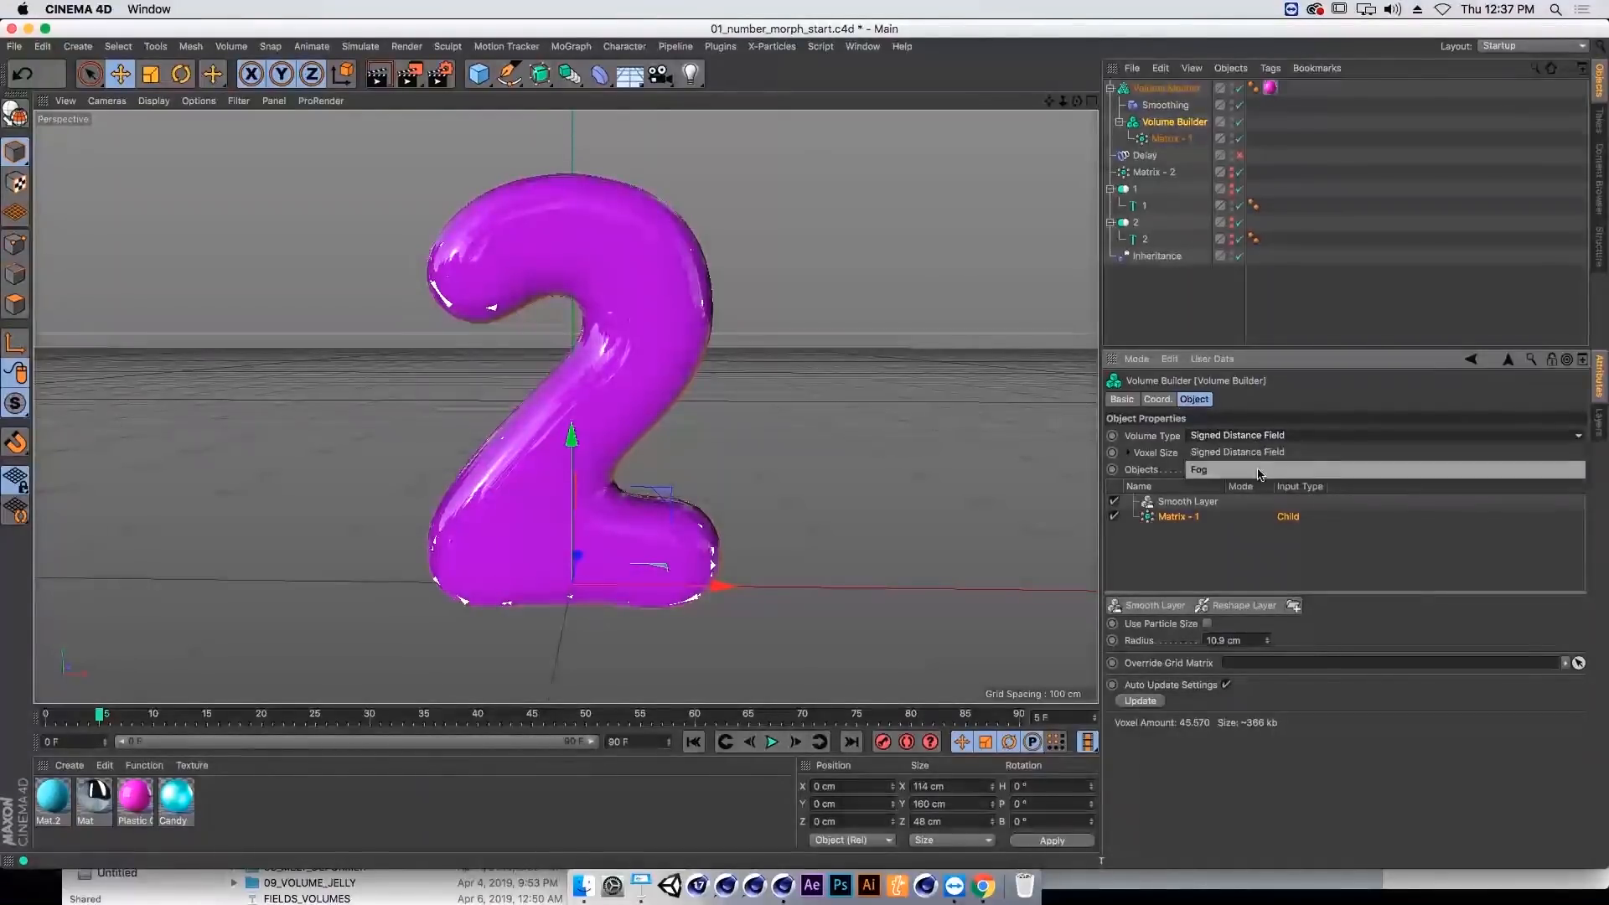
click(1276, 453)
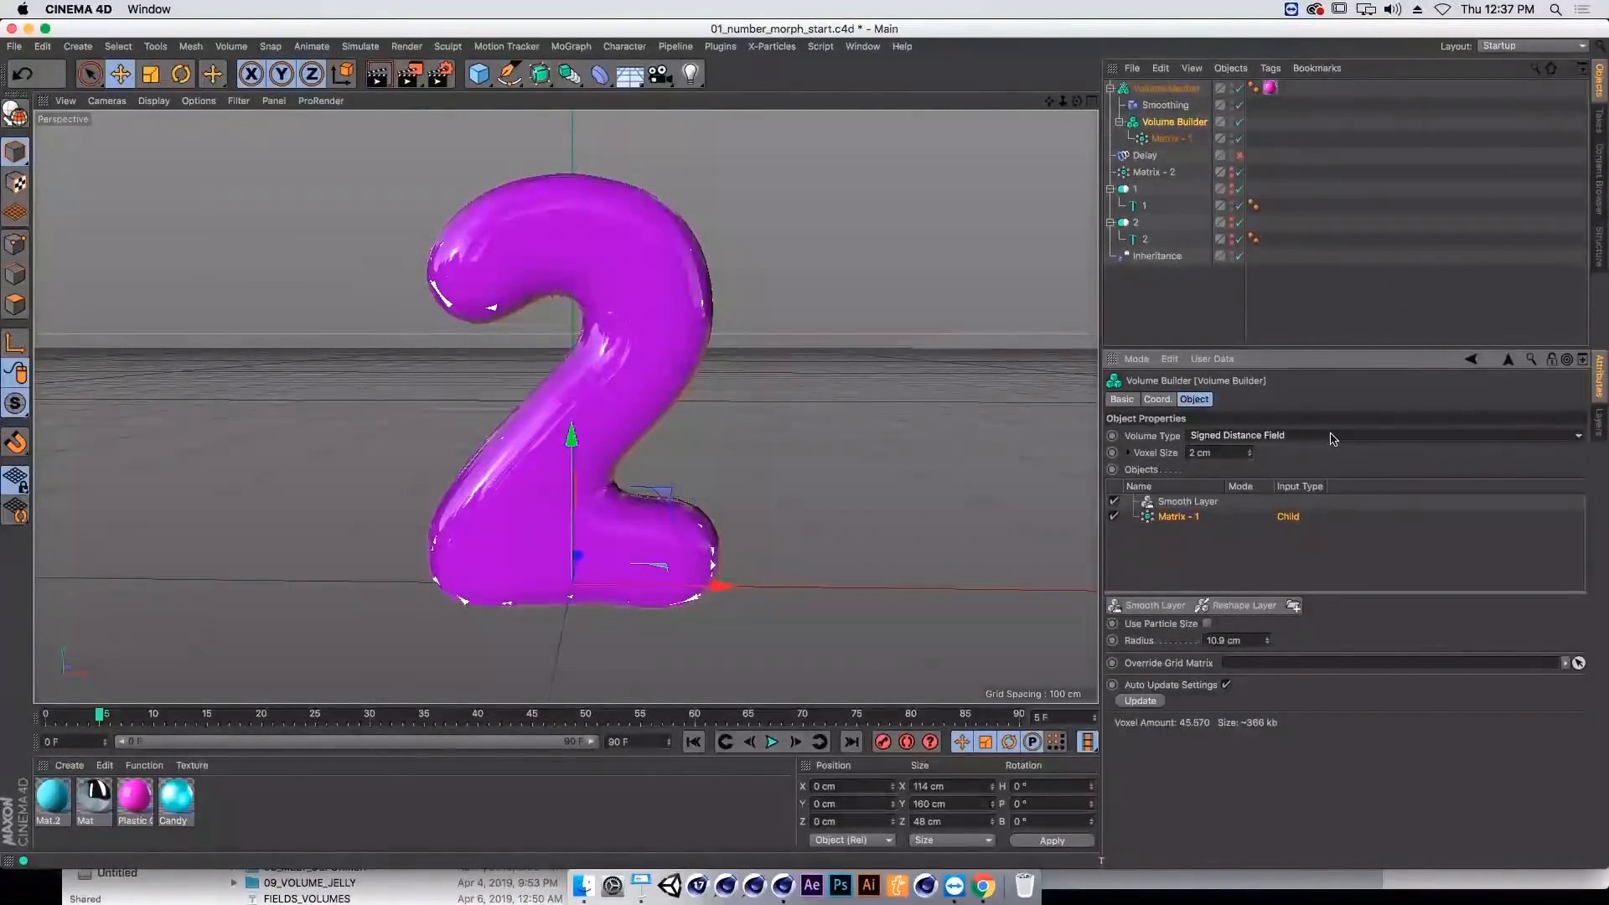
click(1333, 437)
click(1333, 461)
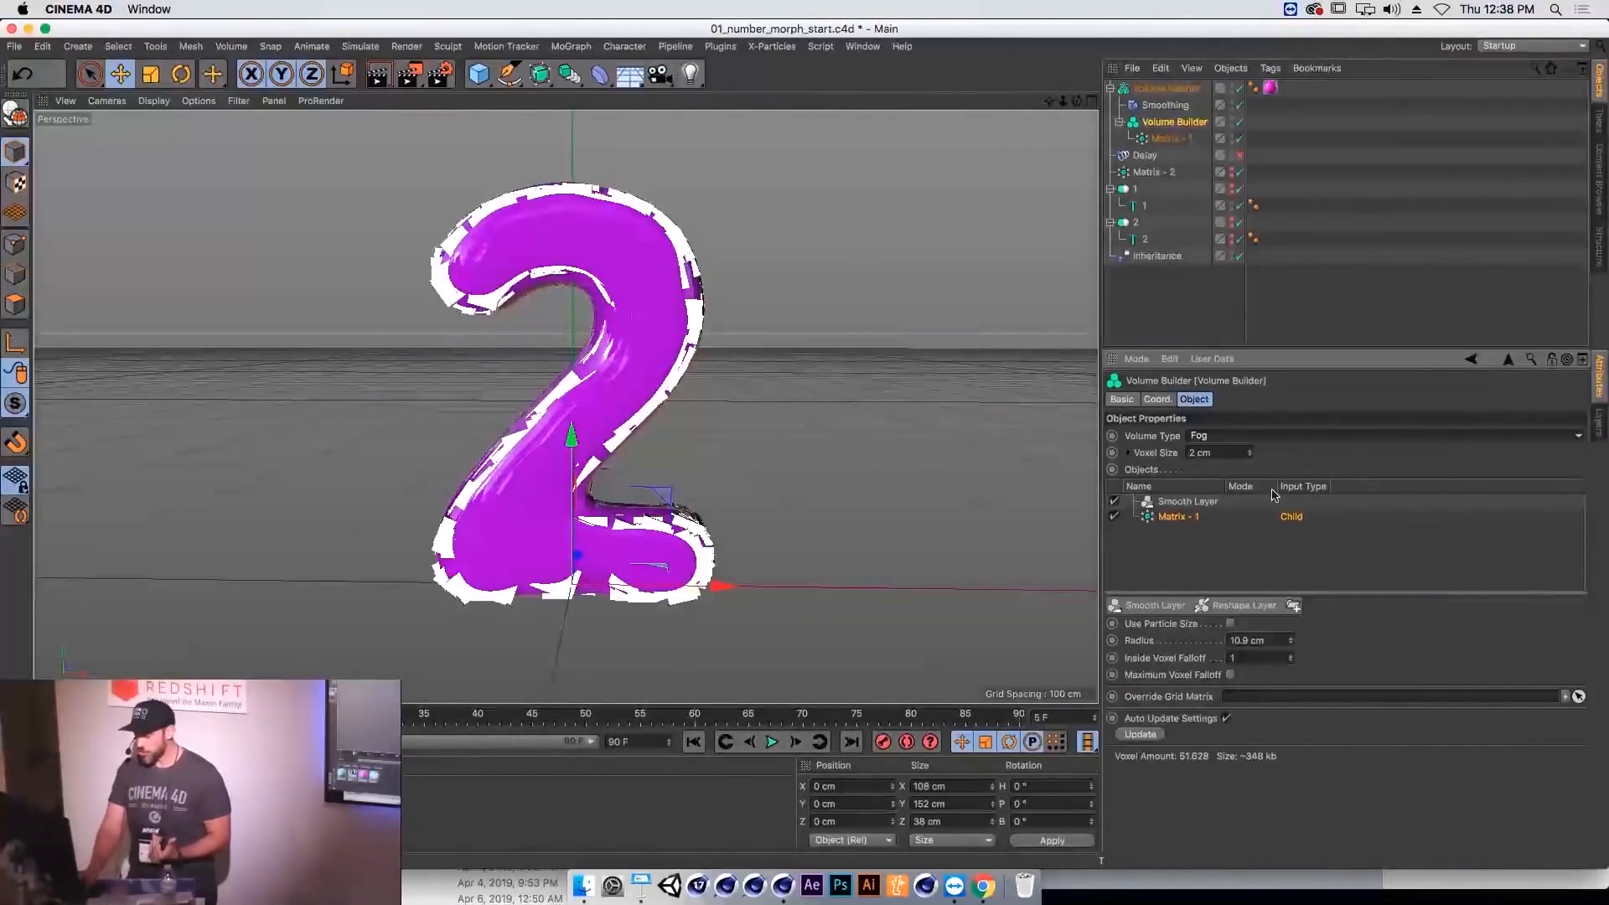
click(1265, 437)
click(1269, 470)
Step: Lower the Volume Mesher's Voxel Range Threshold to 24%
click(1177, 89)
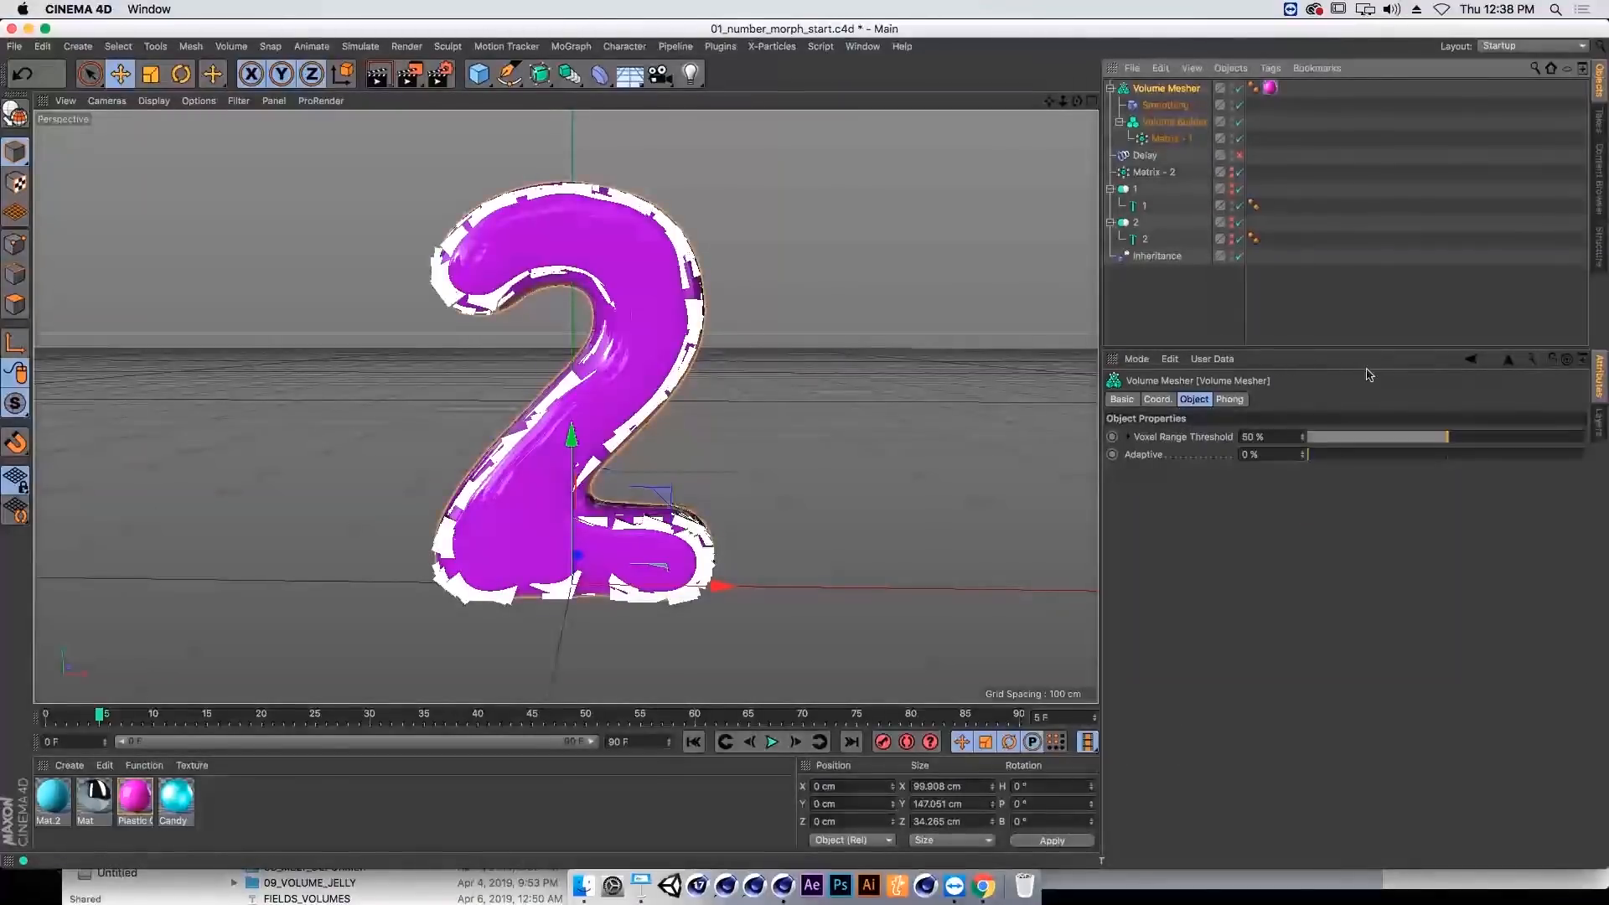
drag(1446, 437, 1375, 439)
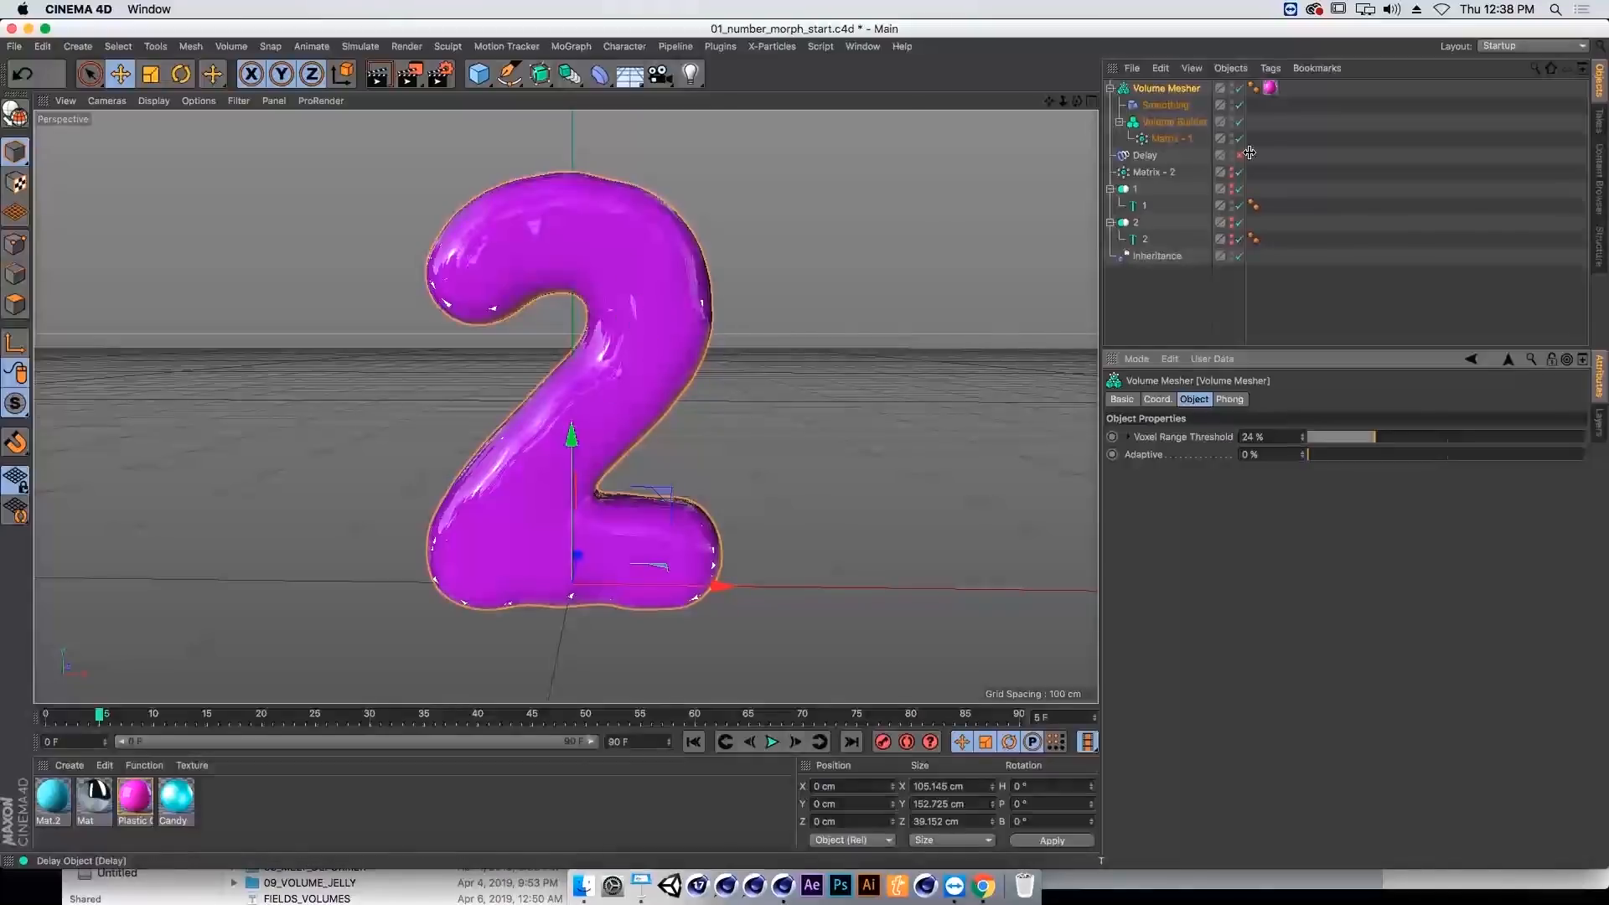
Step: Set the Inheritance effector's strength to 0% and keyframe it at frame 0
click(1154, 172)
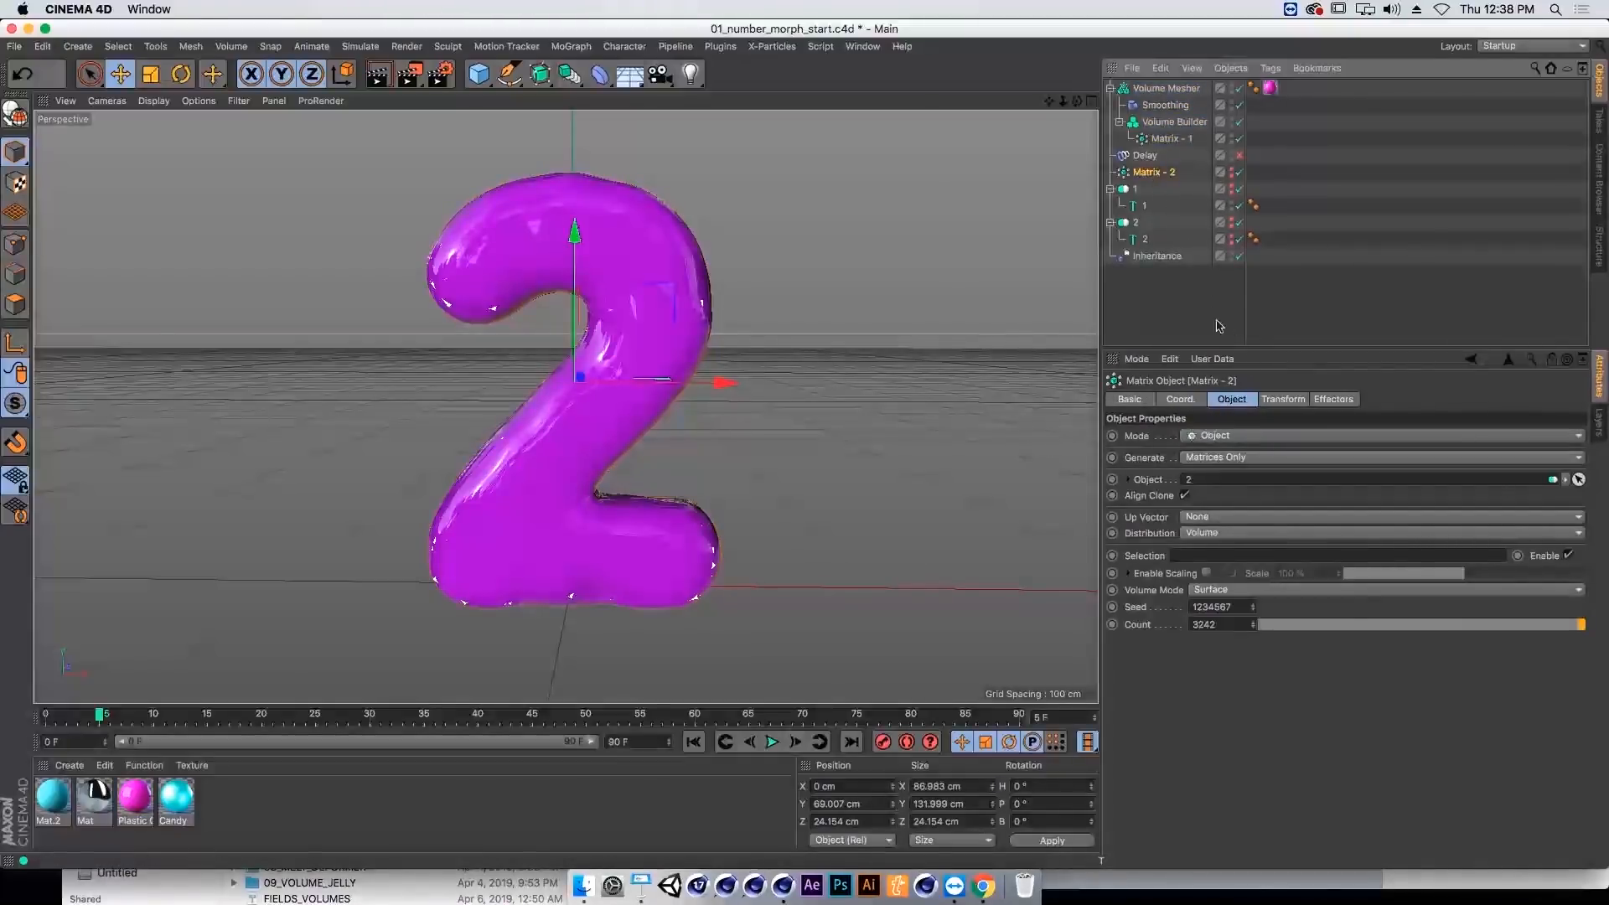
click(1167, 138)
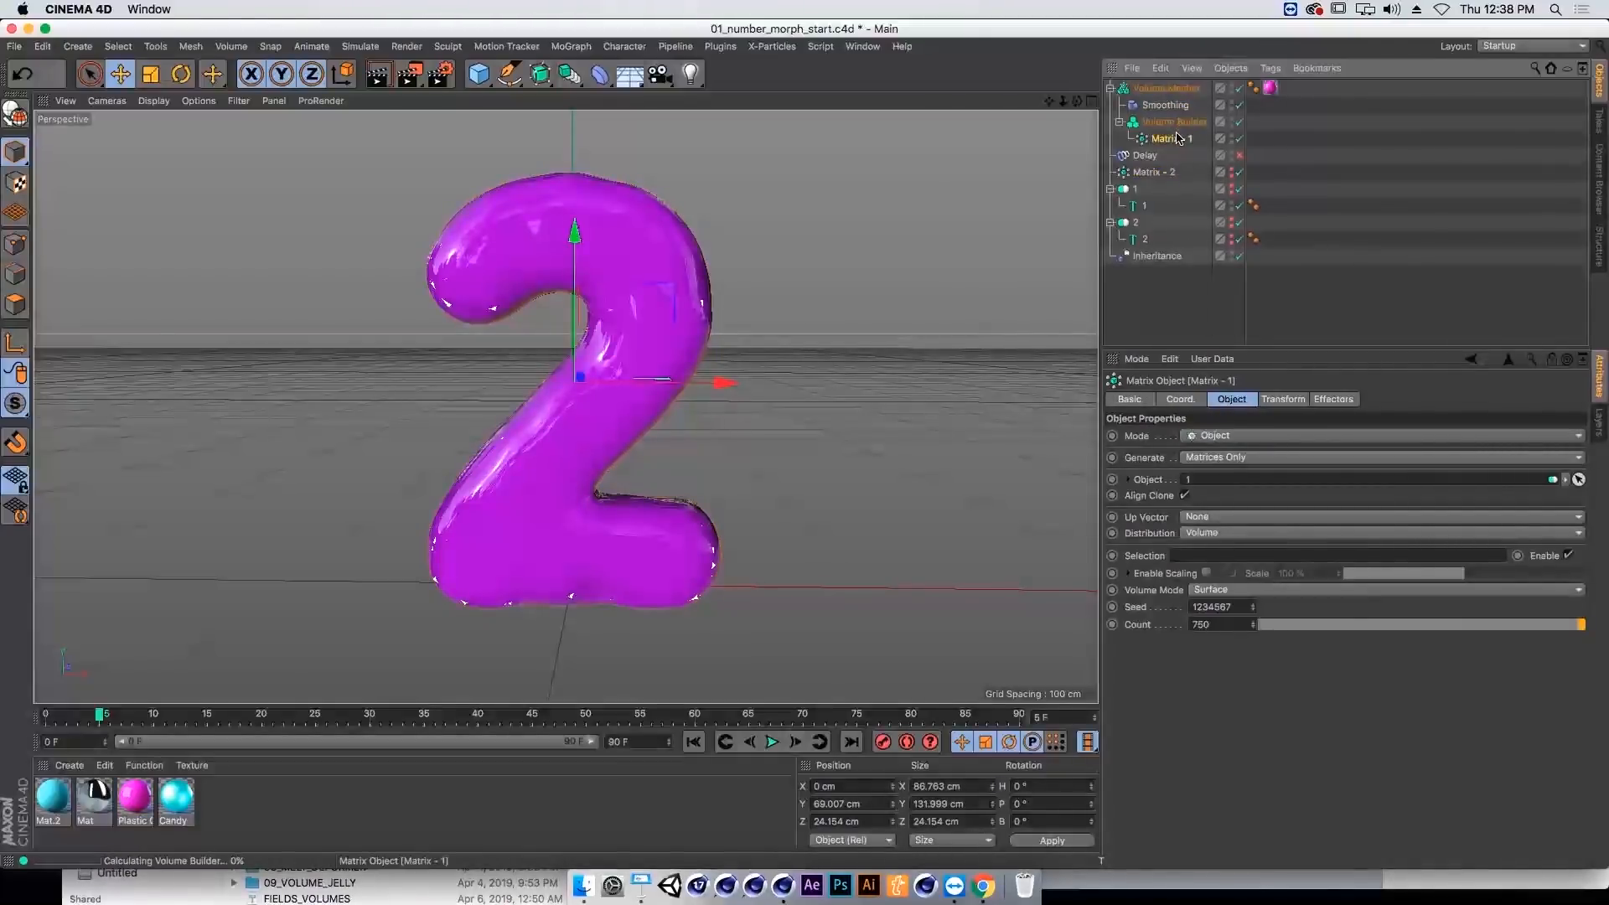
click(1274, 400)
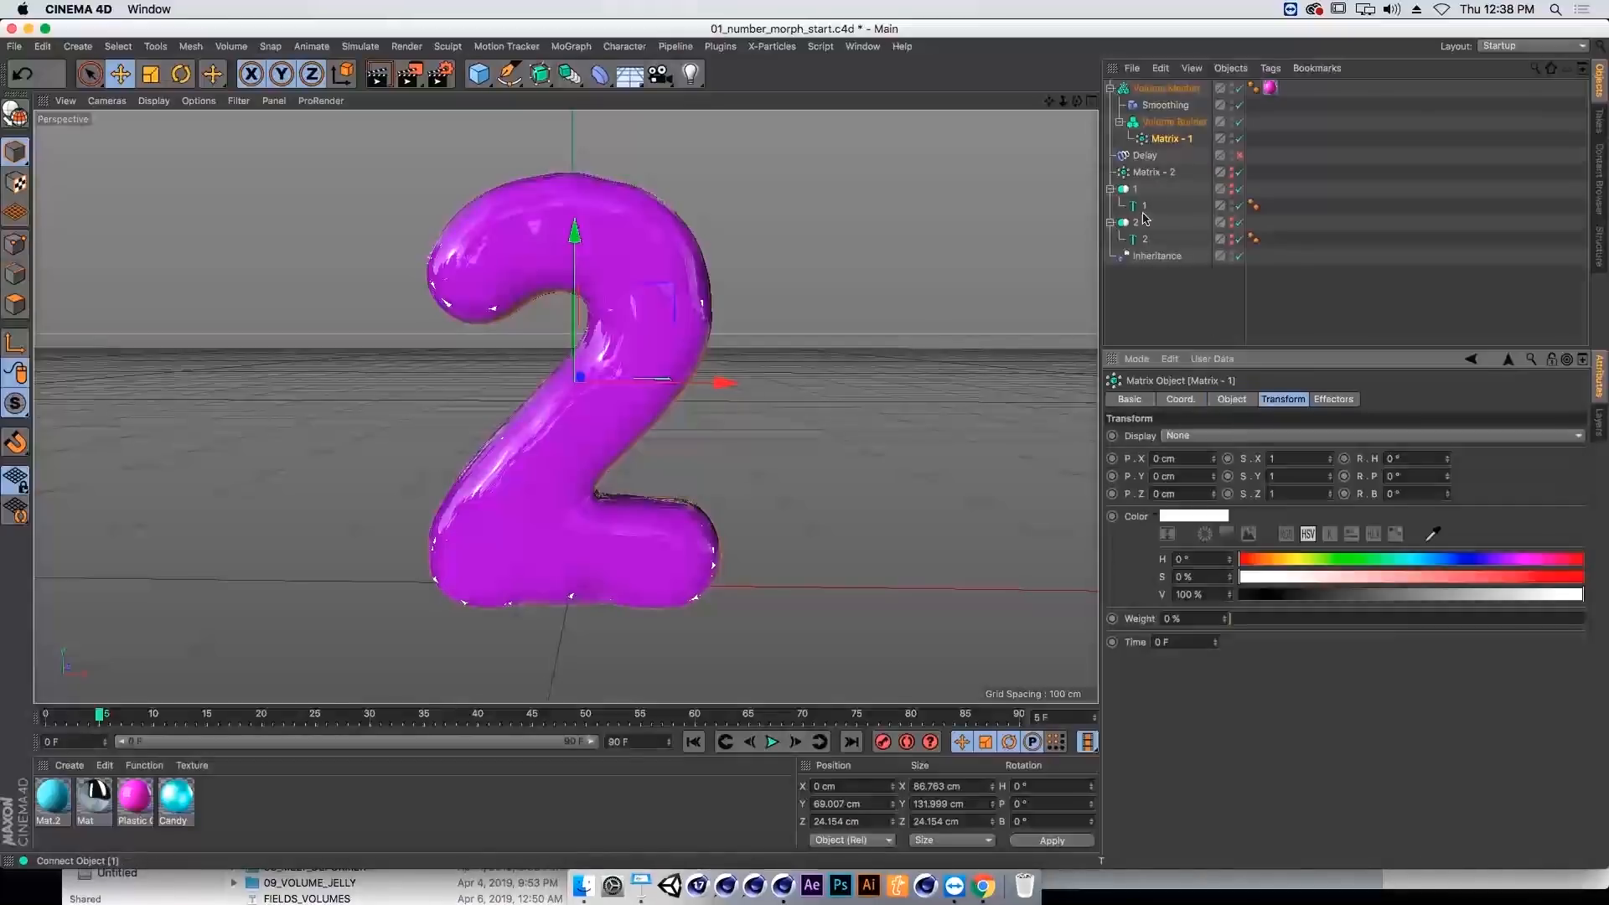
click(1157, 255)
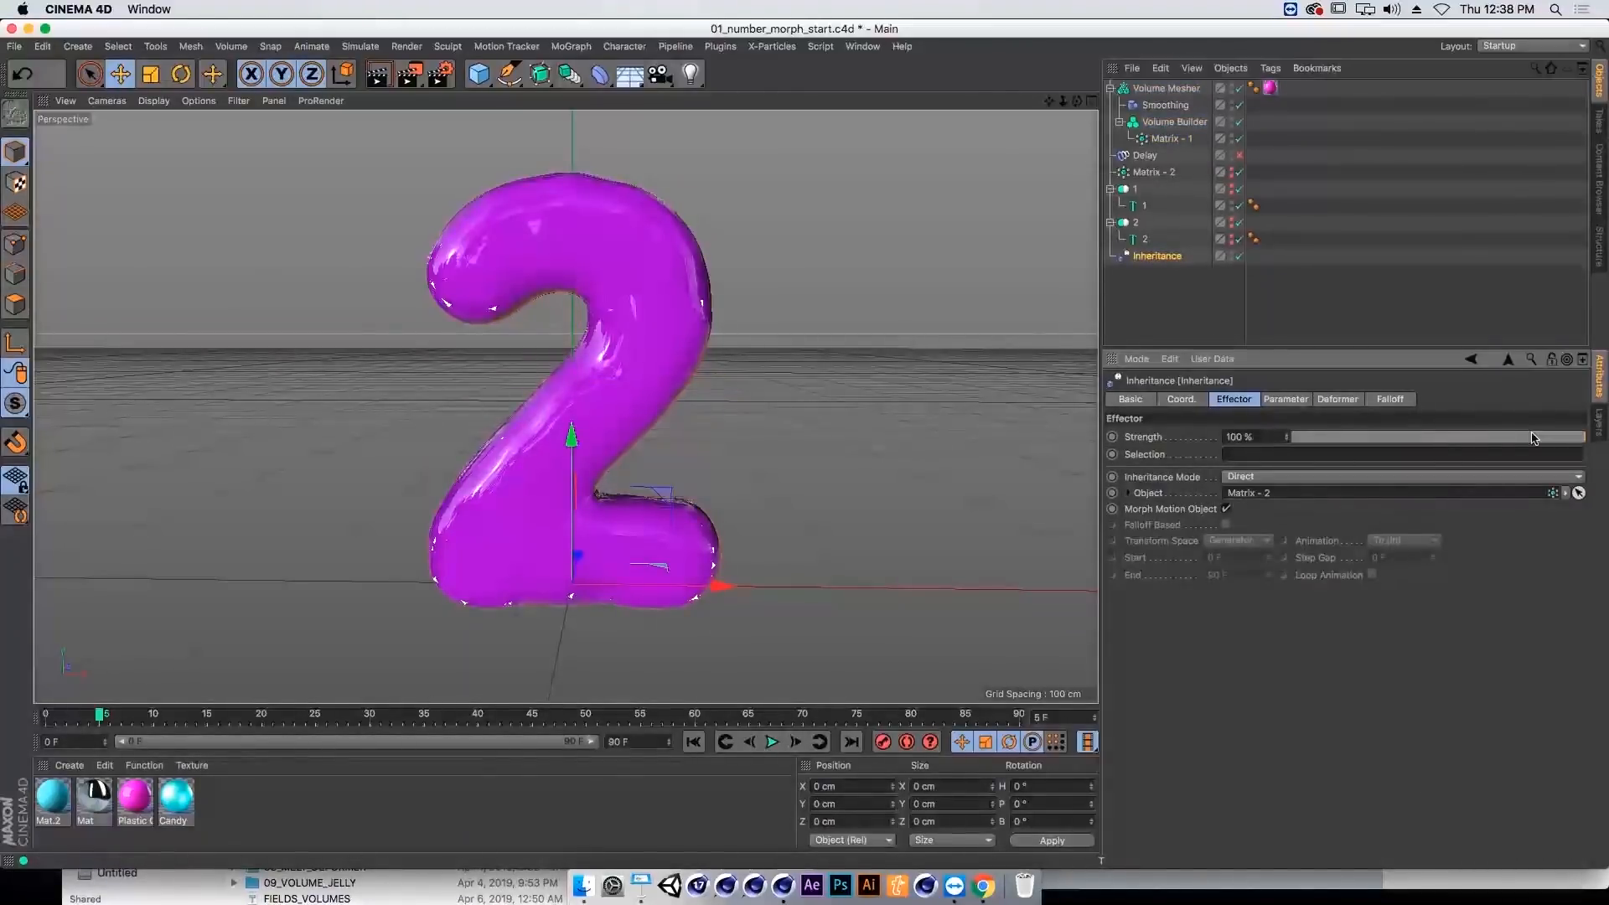
mouse_move(1500, 434)
mouse_down()
mouse_move(1295, 436)
mouse_move(1577, 440)
mouse_move(1476, 436)
mouse_up()
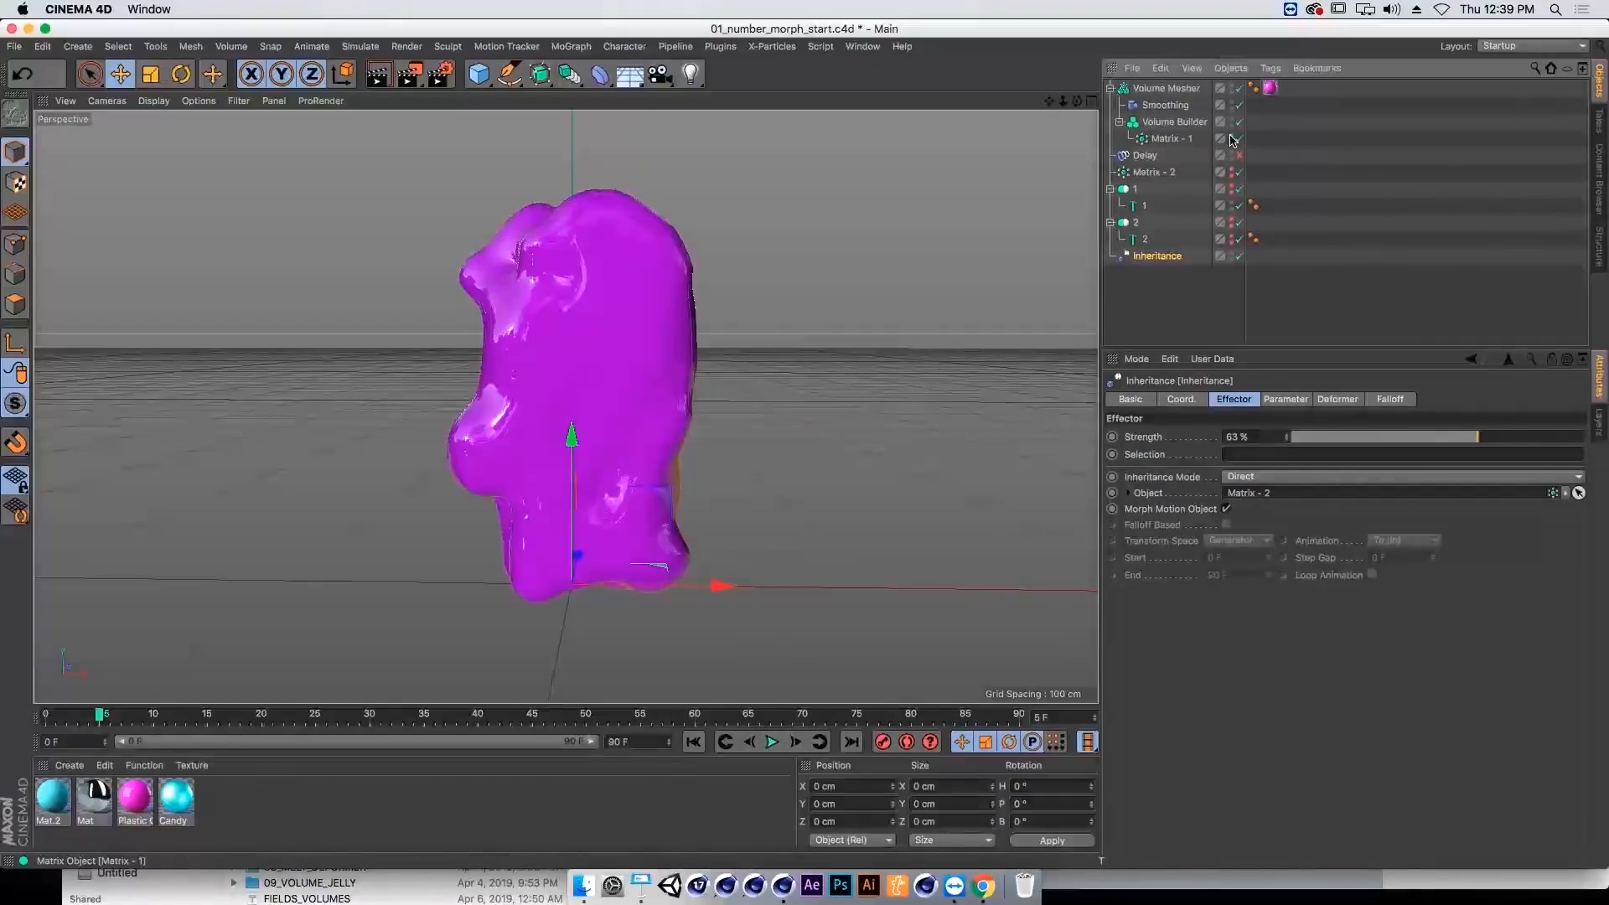
drag(1463, 441, 1291, 437)
drag(99, 718, 46, 719)
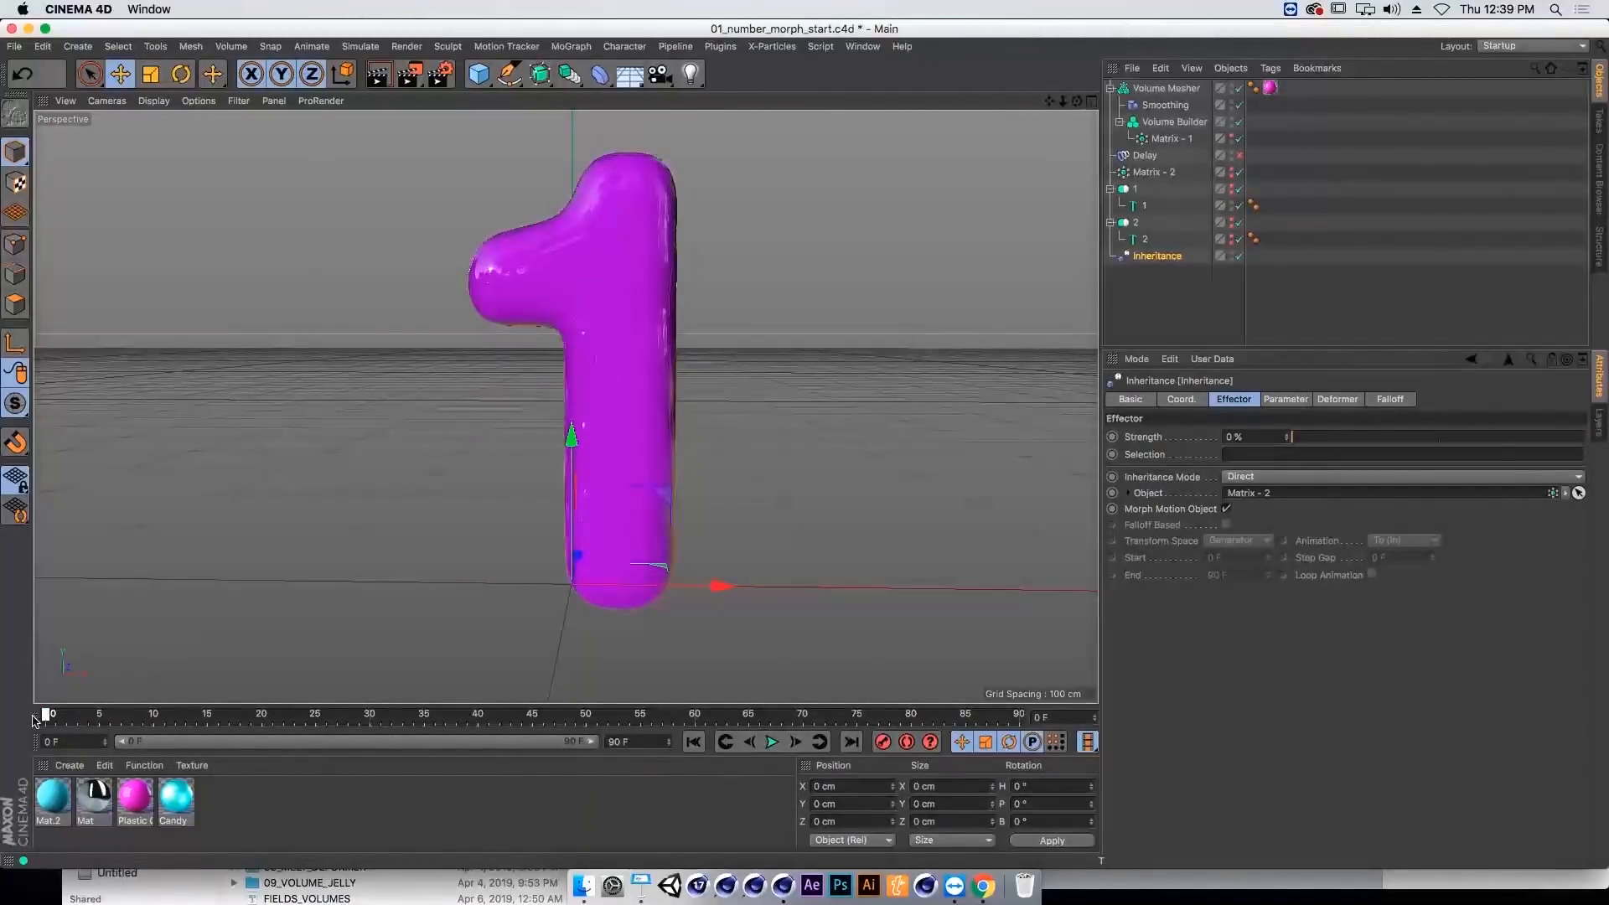
ctrl+click(1112, 436)
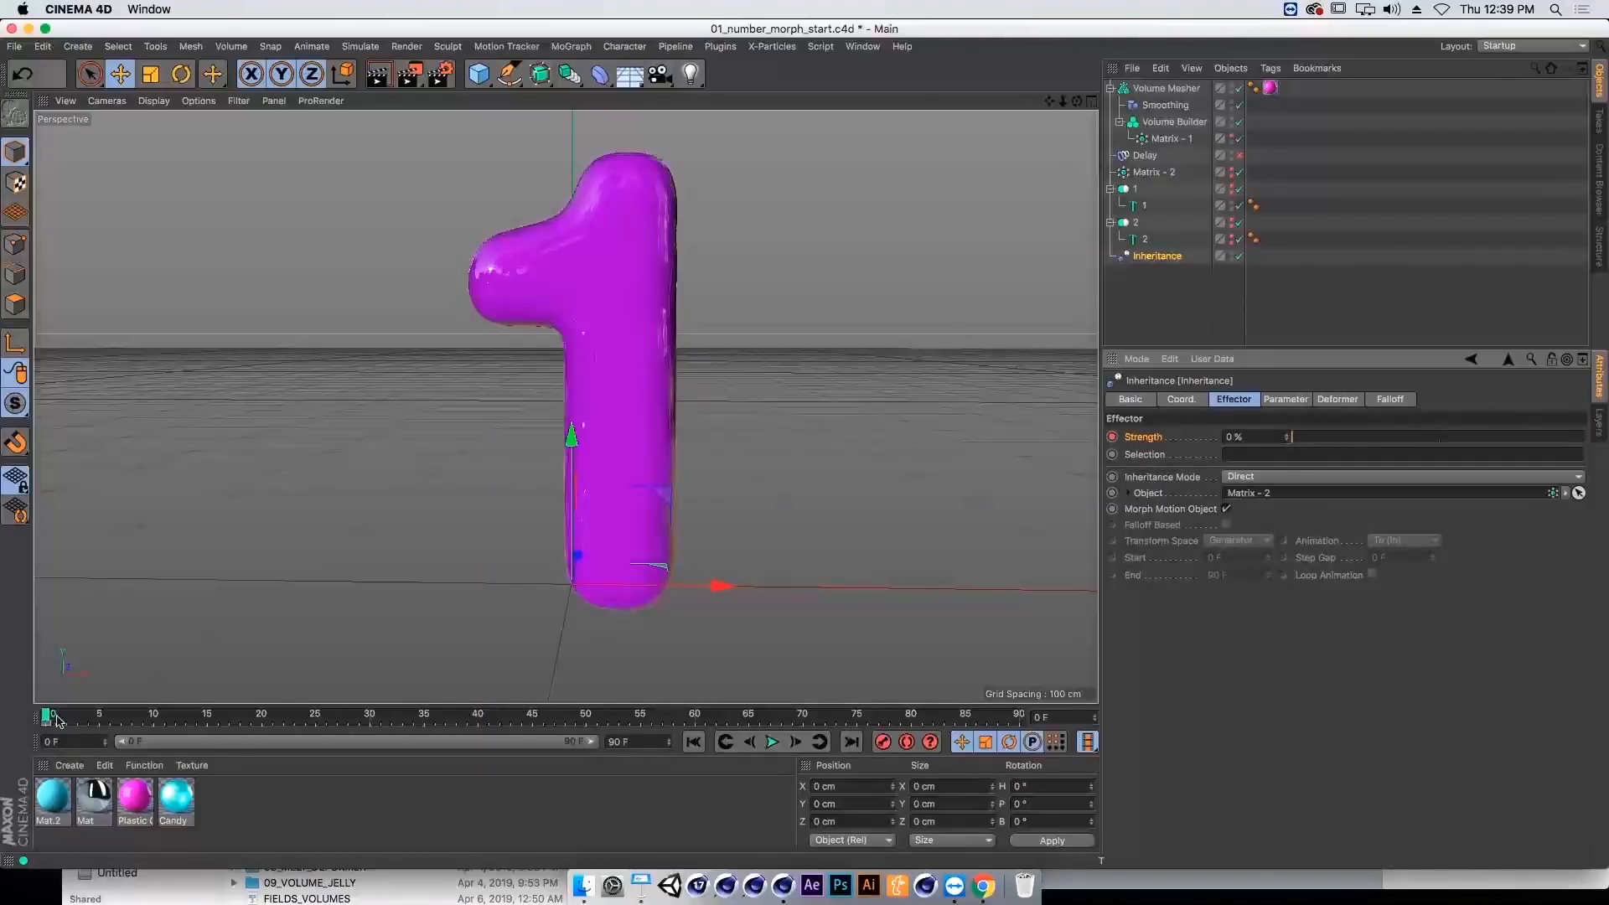
Step: Keyframe the Inheritance effector's strength at 100% on frame 15 and play the morph from the start
drag(97, 718, 208, 725)
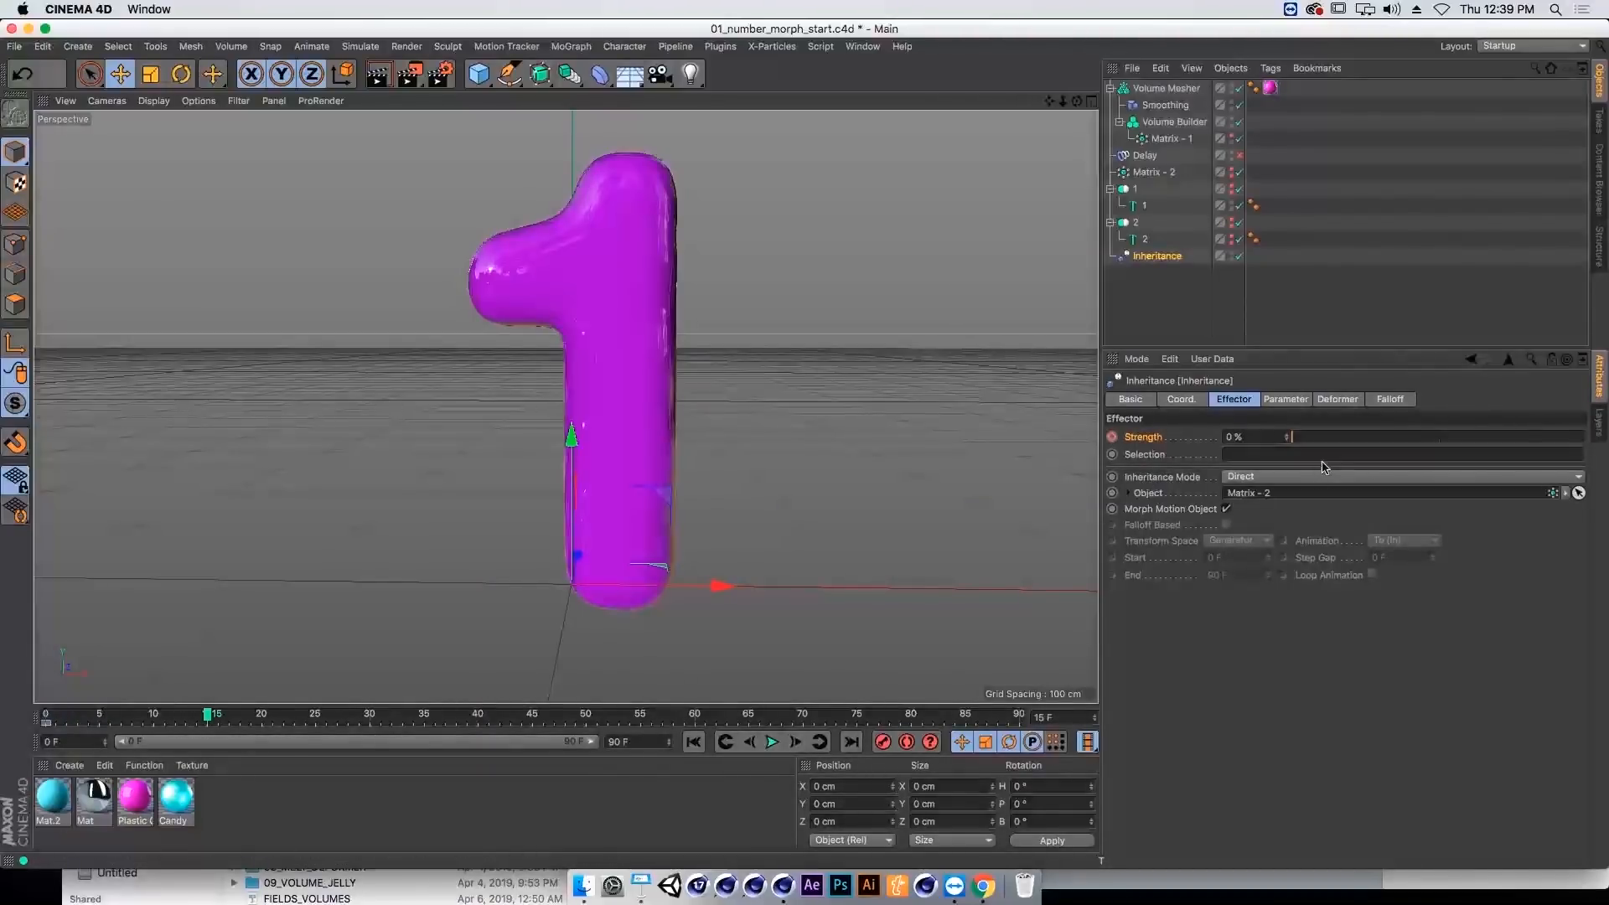
drag(1479, 442, 1585, 438)
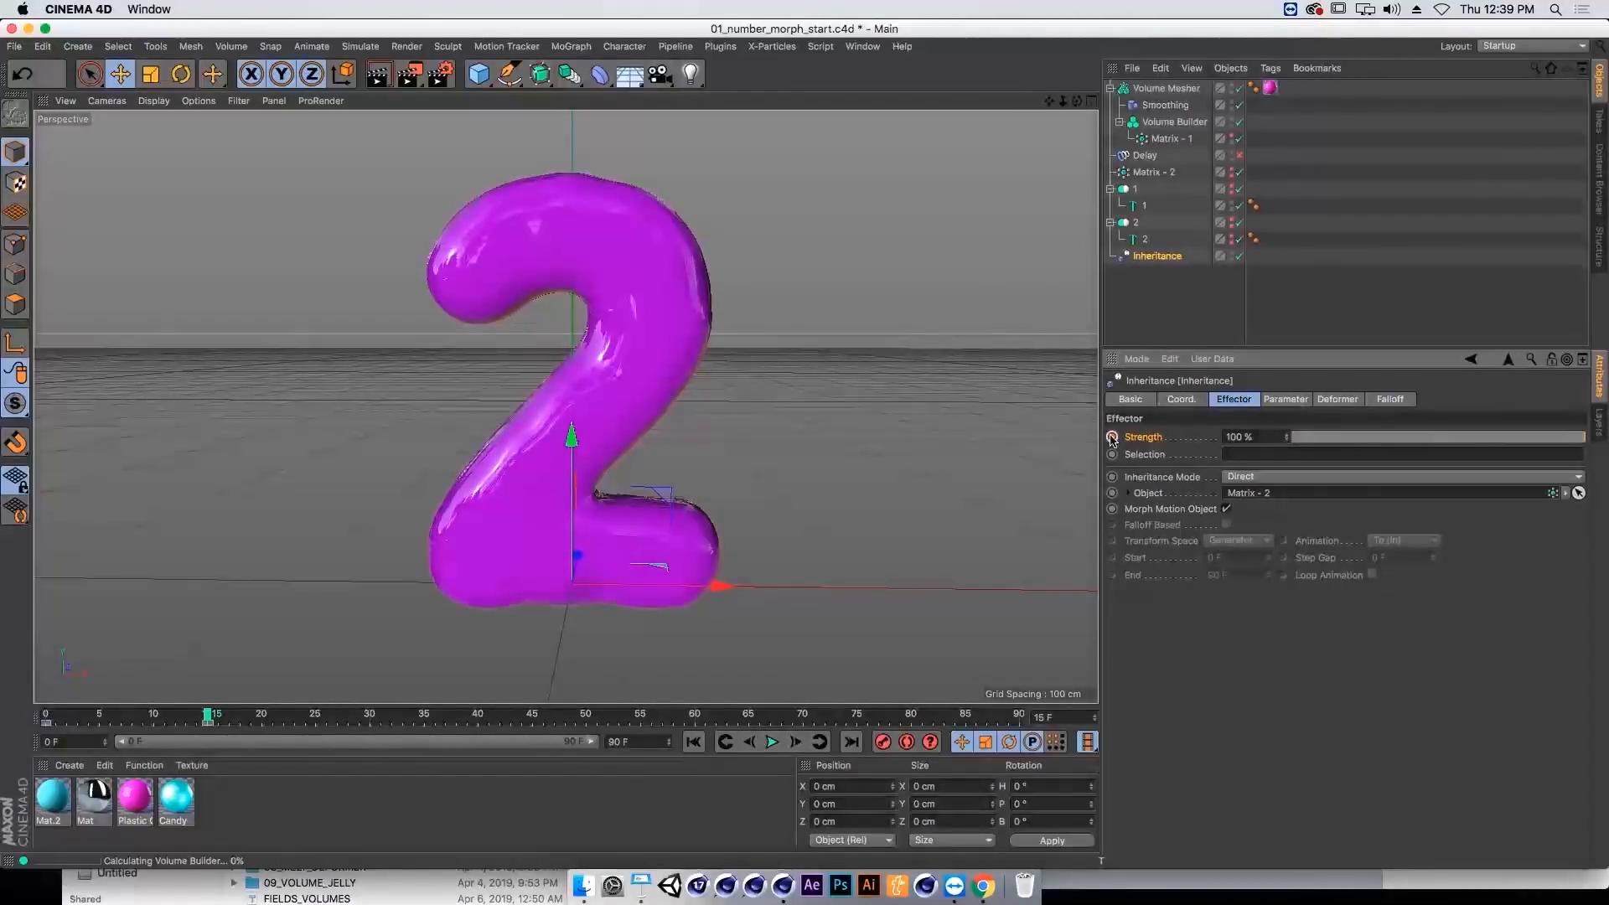
click(693, 742)
click(771, 742)
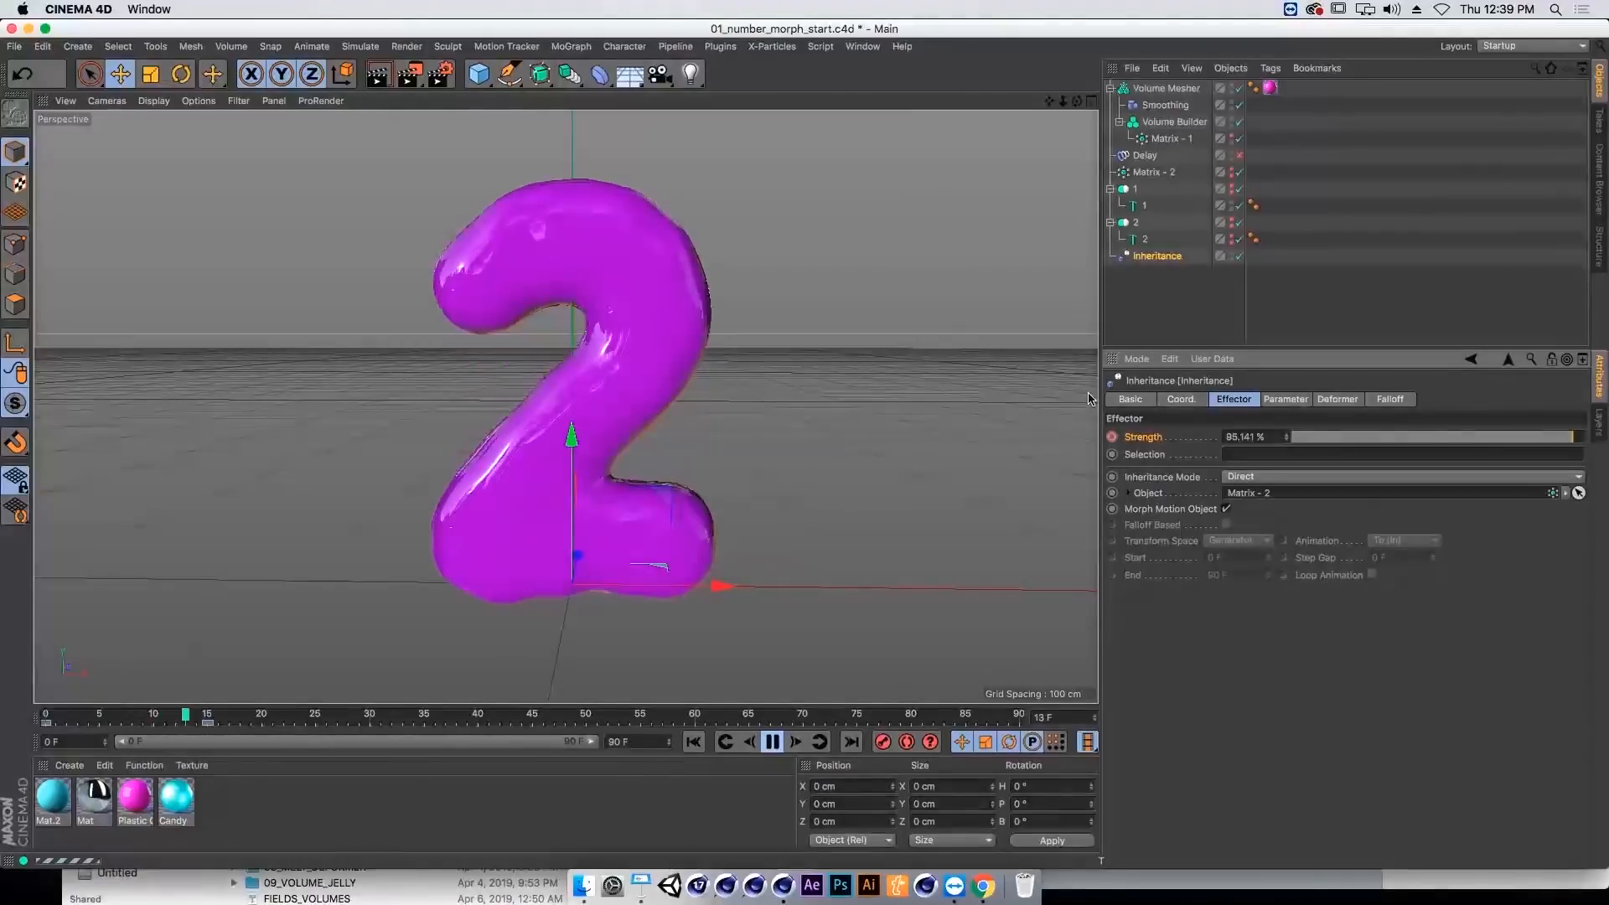
key(F8)
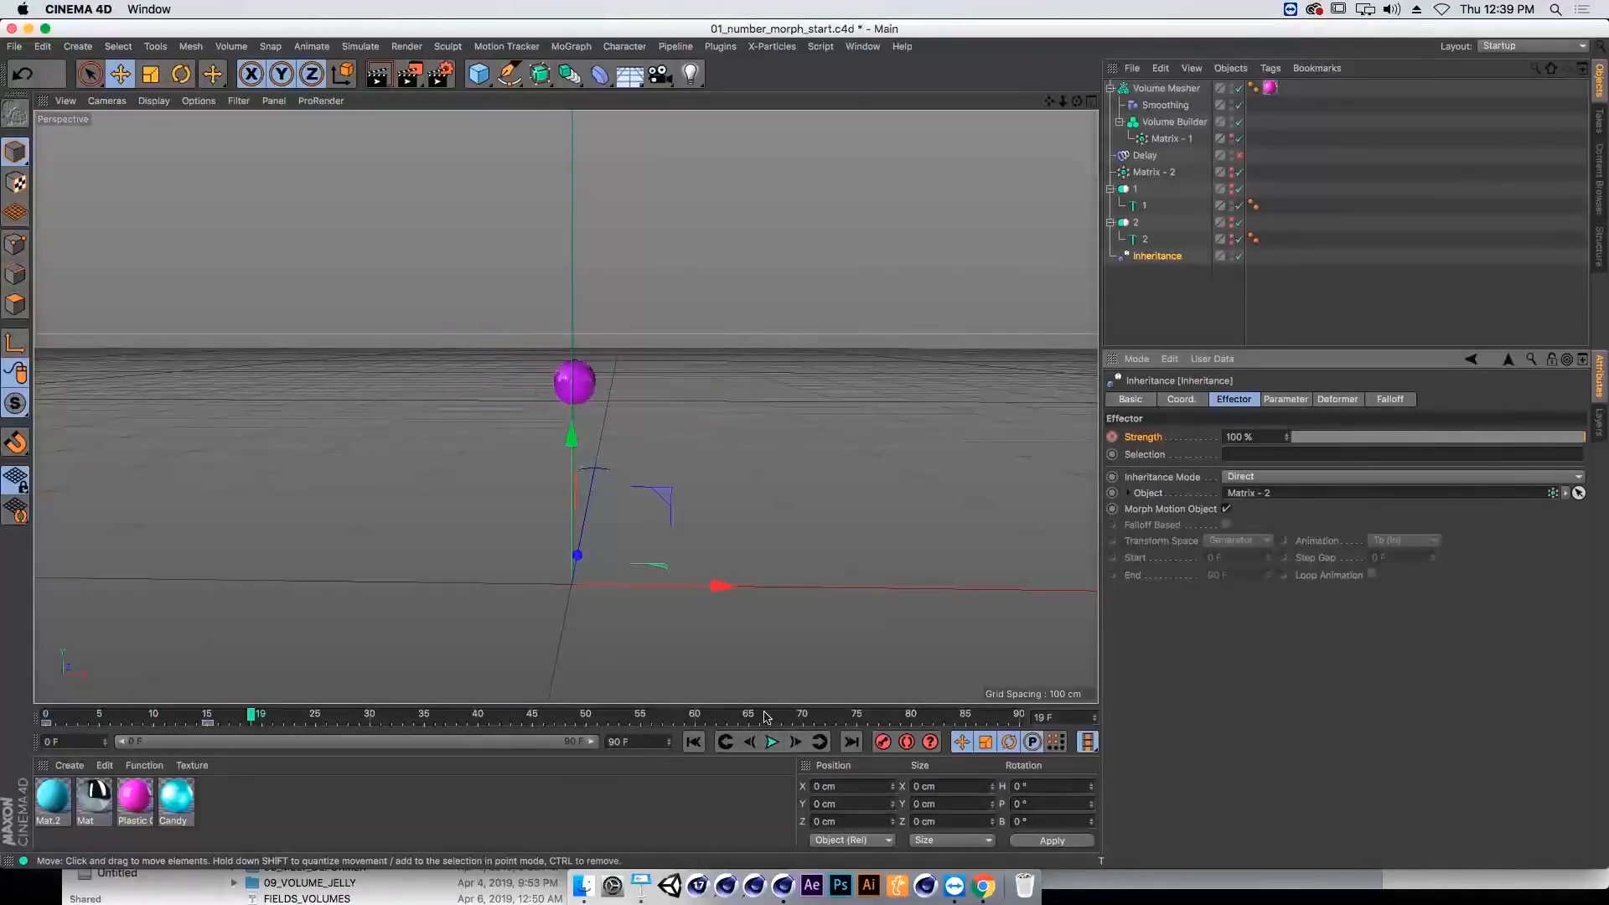
click(693, 742)
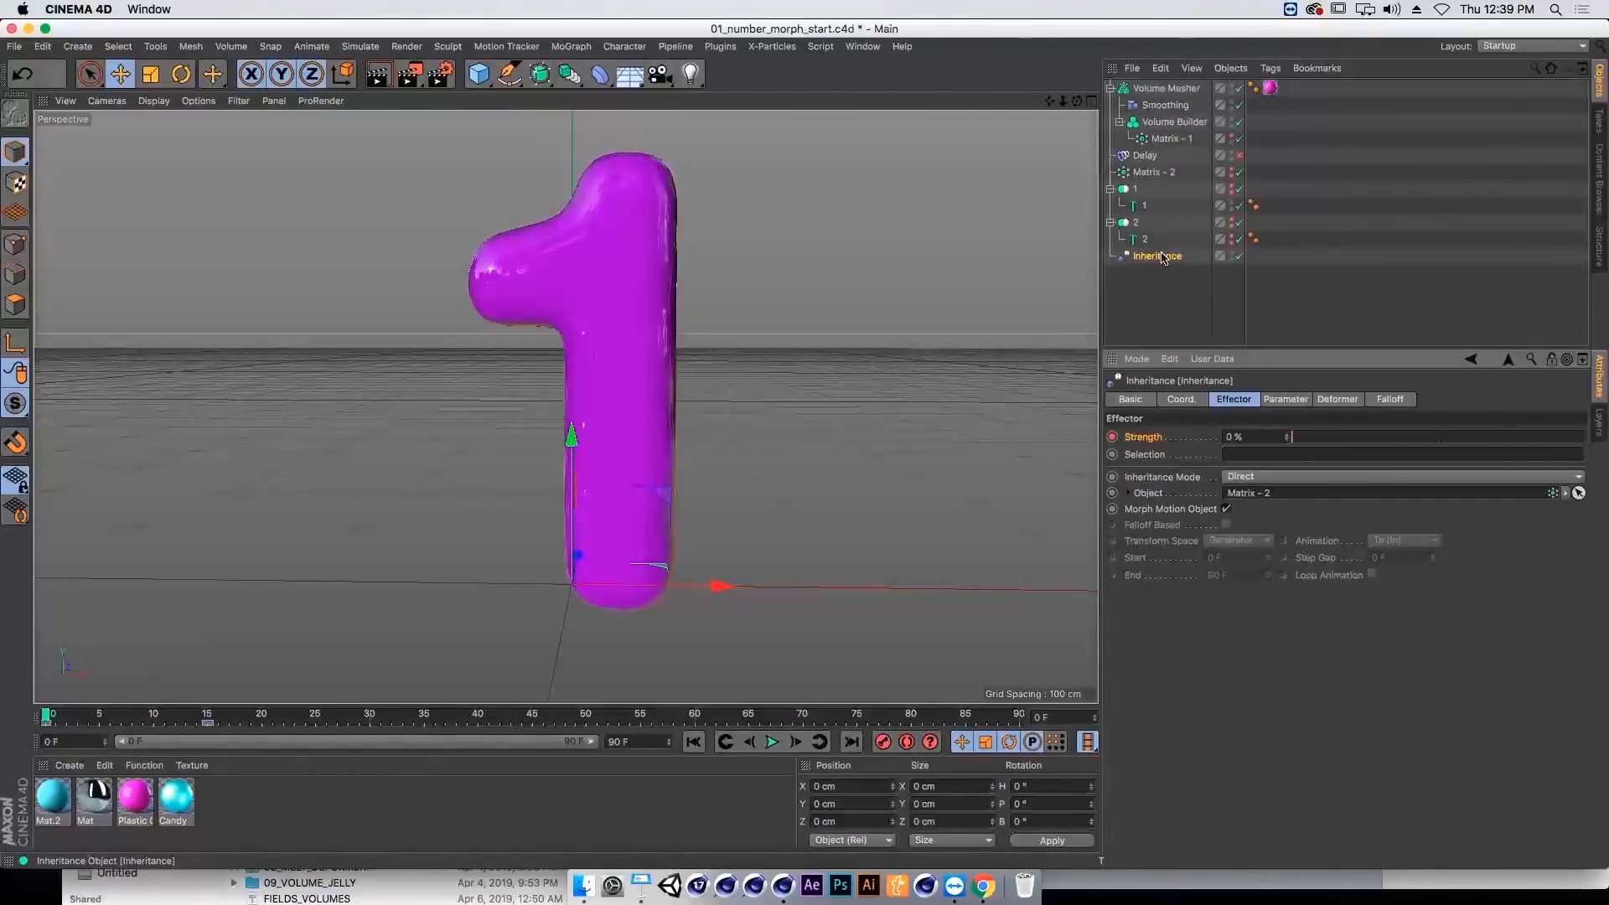
Step: Try adding a Delay layer with 87% effect strength to the Inheritance effector's falloff and play the animation
click(1387, 400)
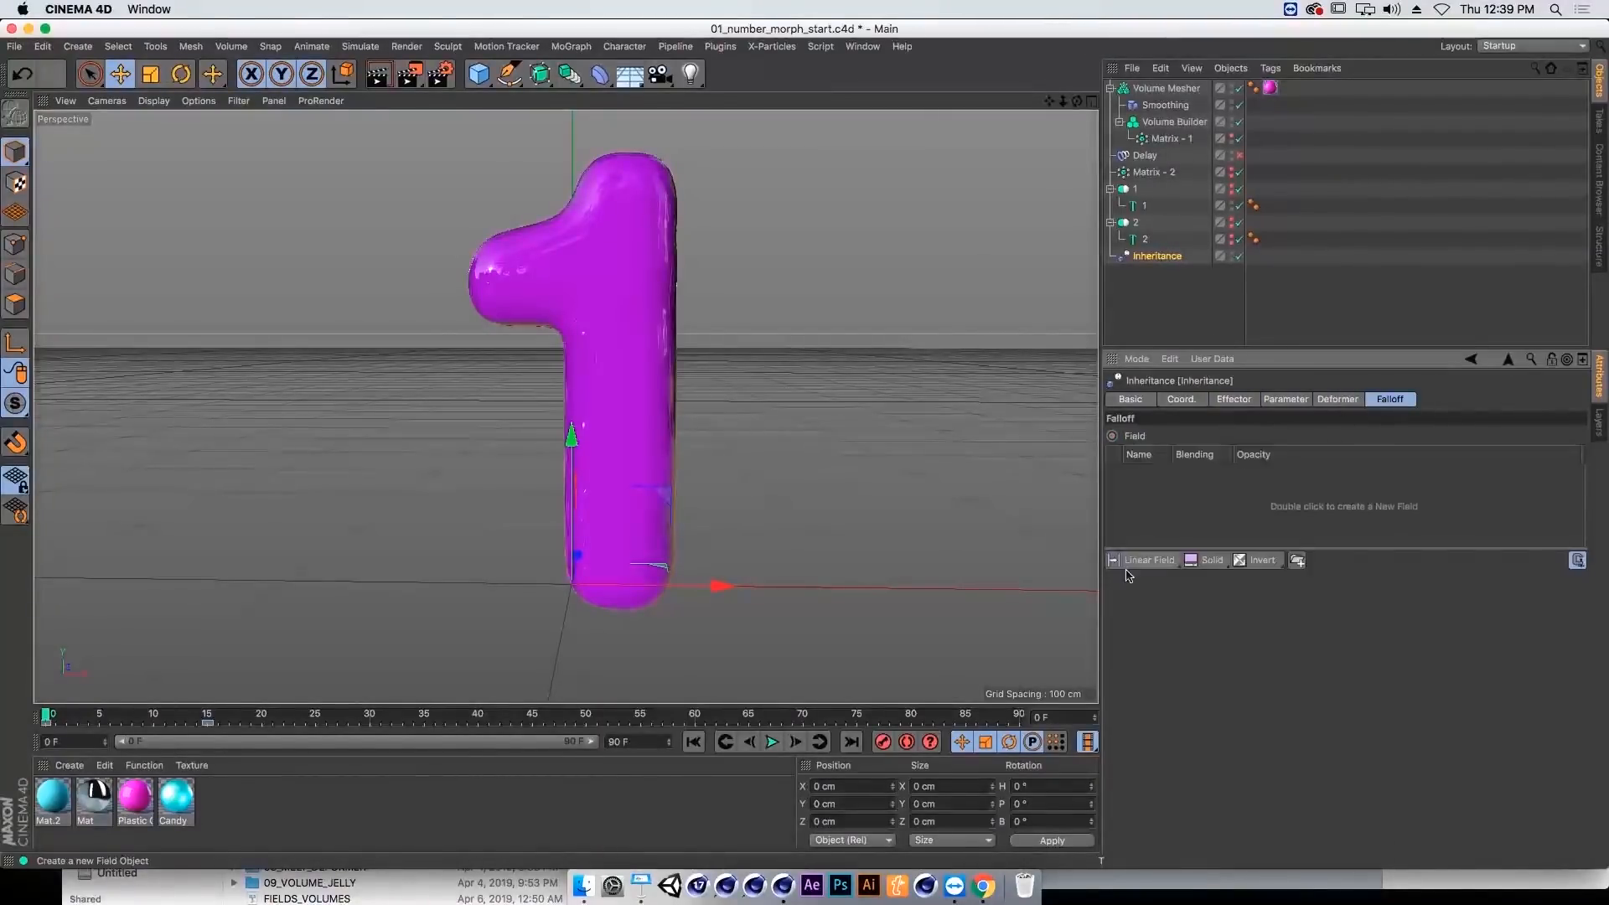
click(1197, 560)
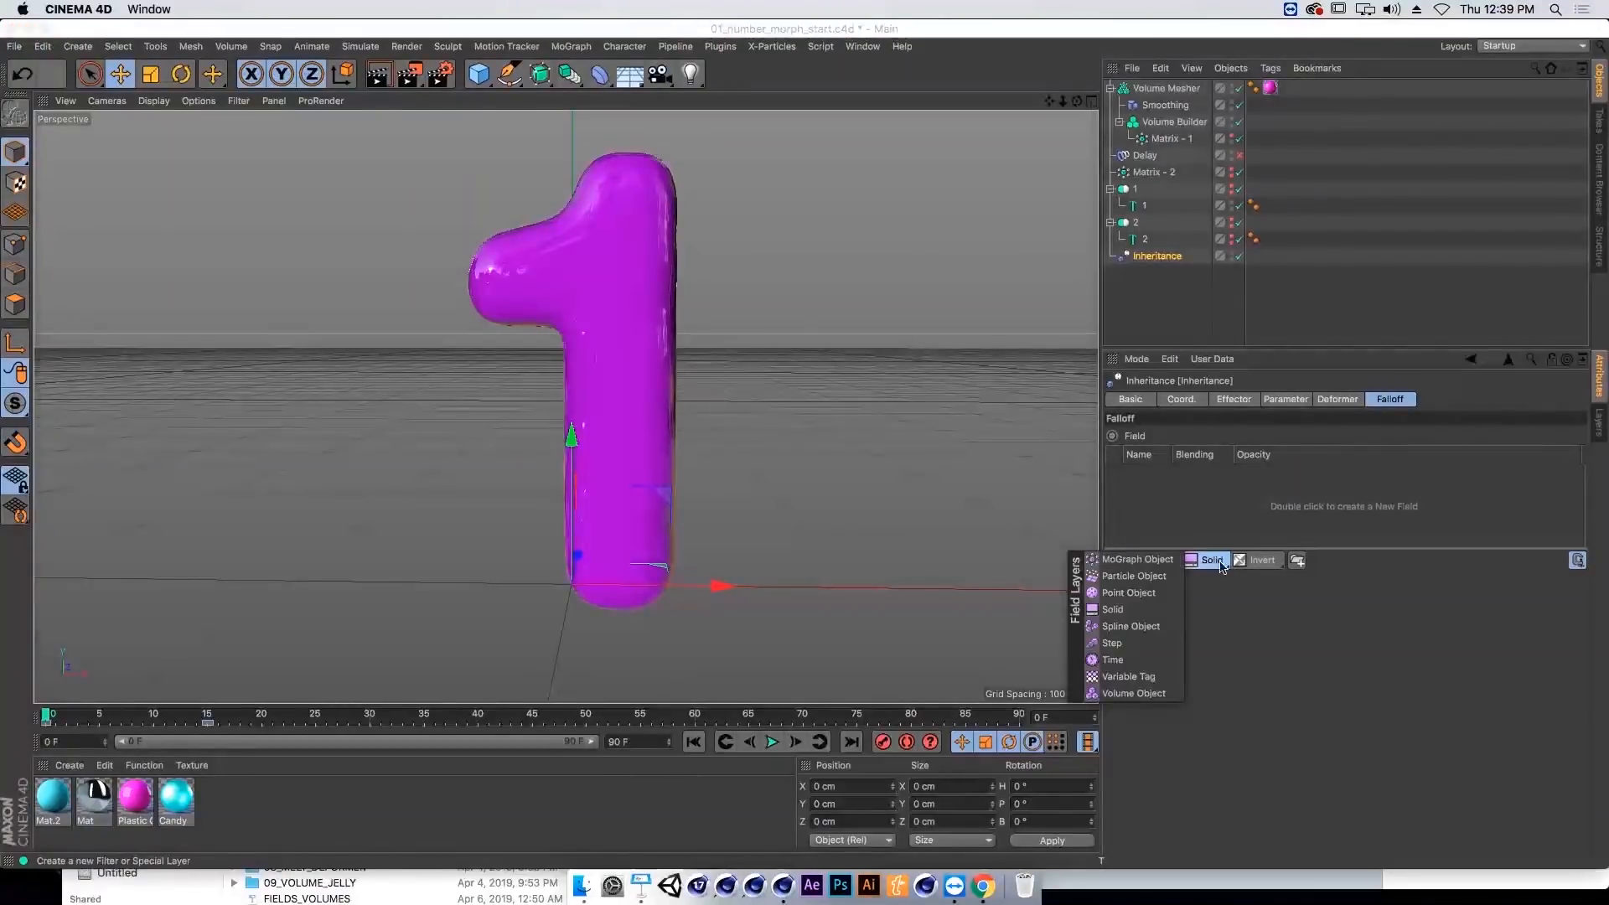
click(1149, 559)
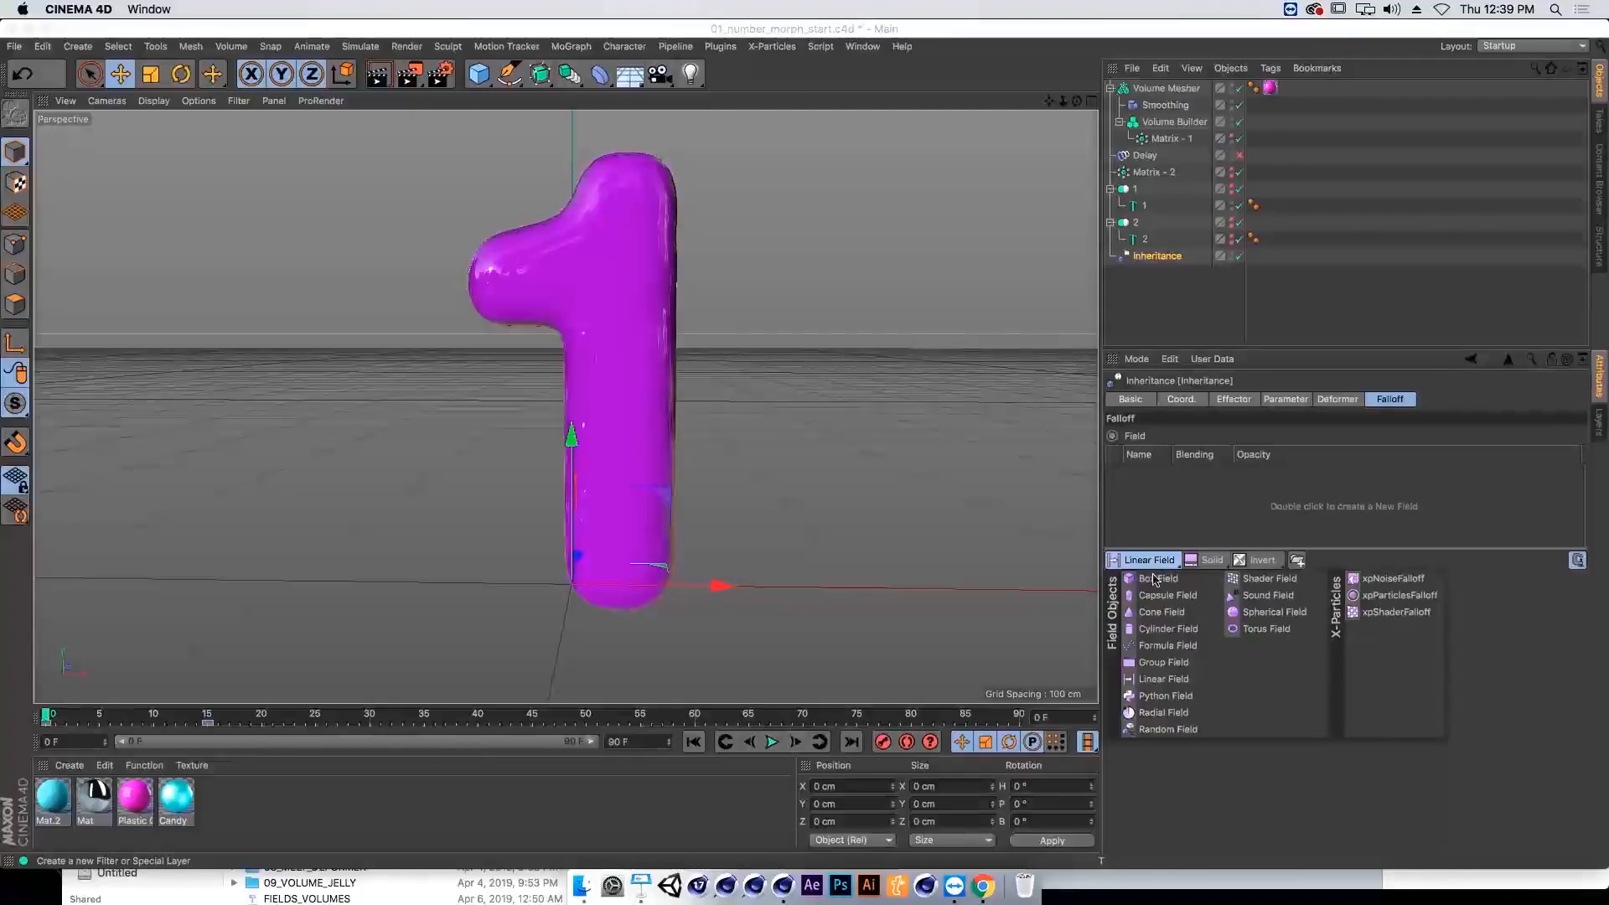
mouse_move(1261, 561)
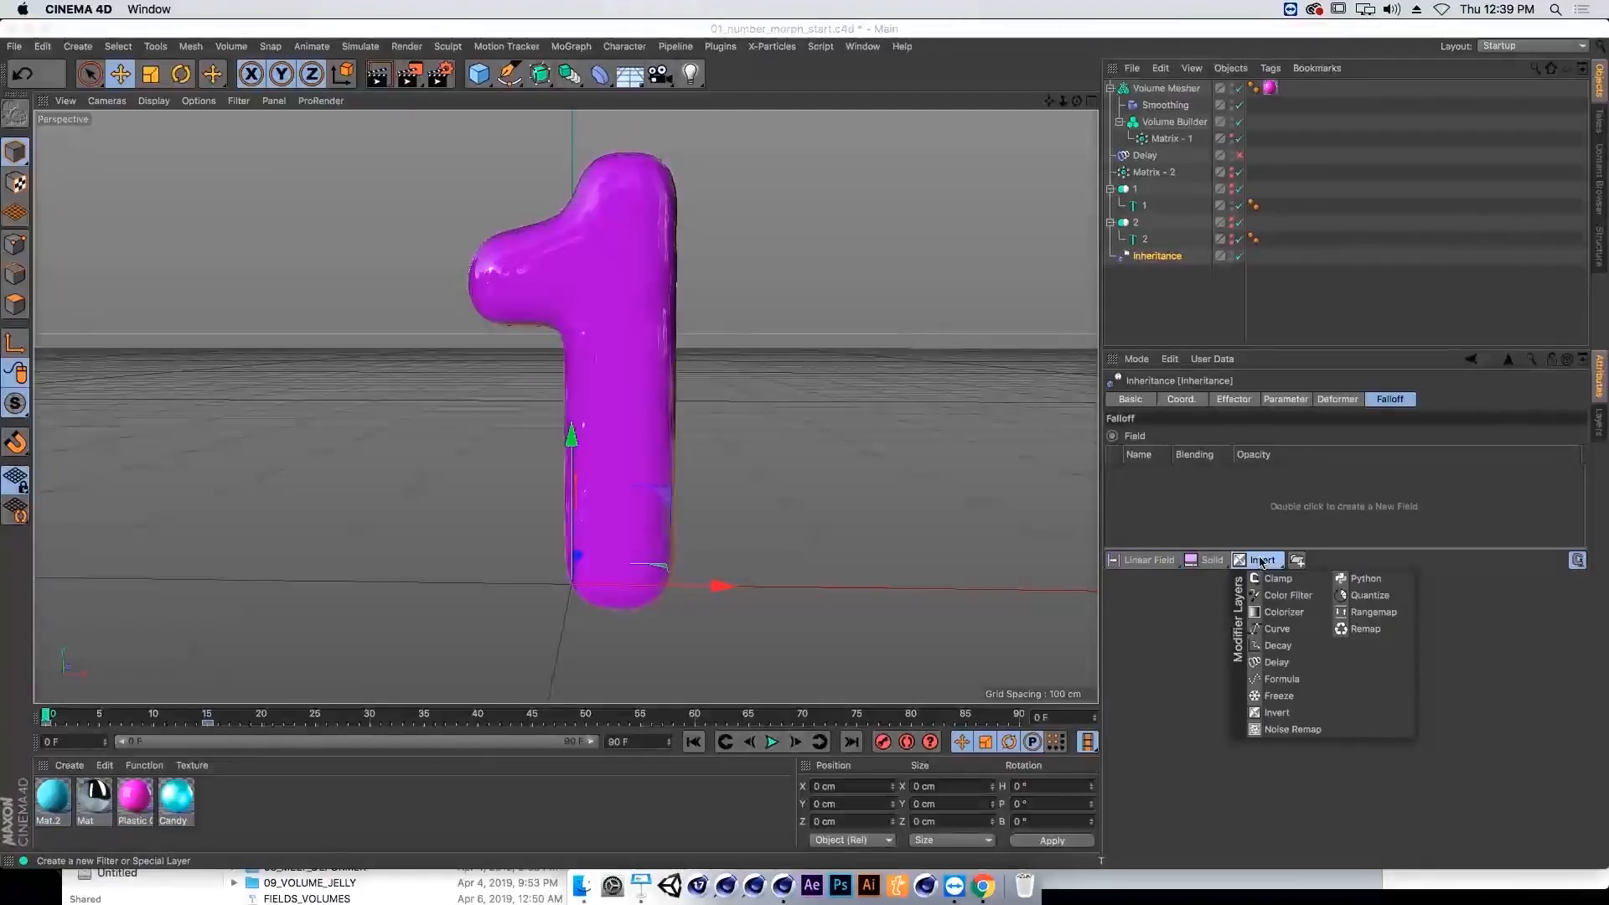
click(1276, 662)
drag(1518, 661, 1535, 661)
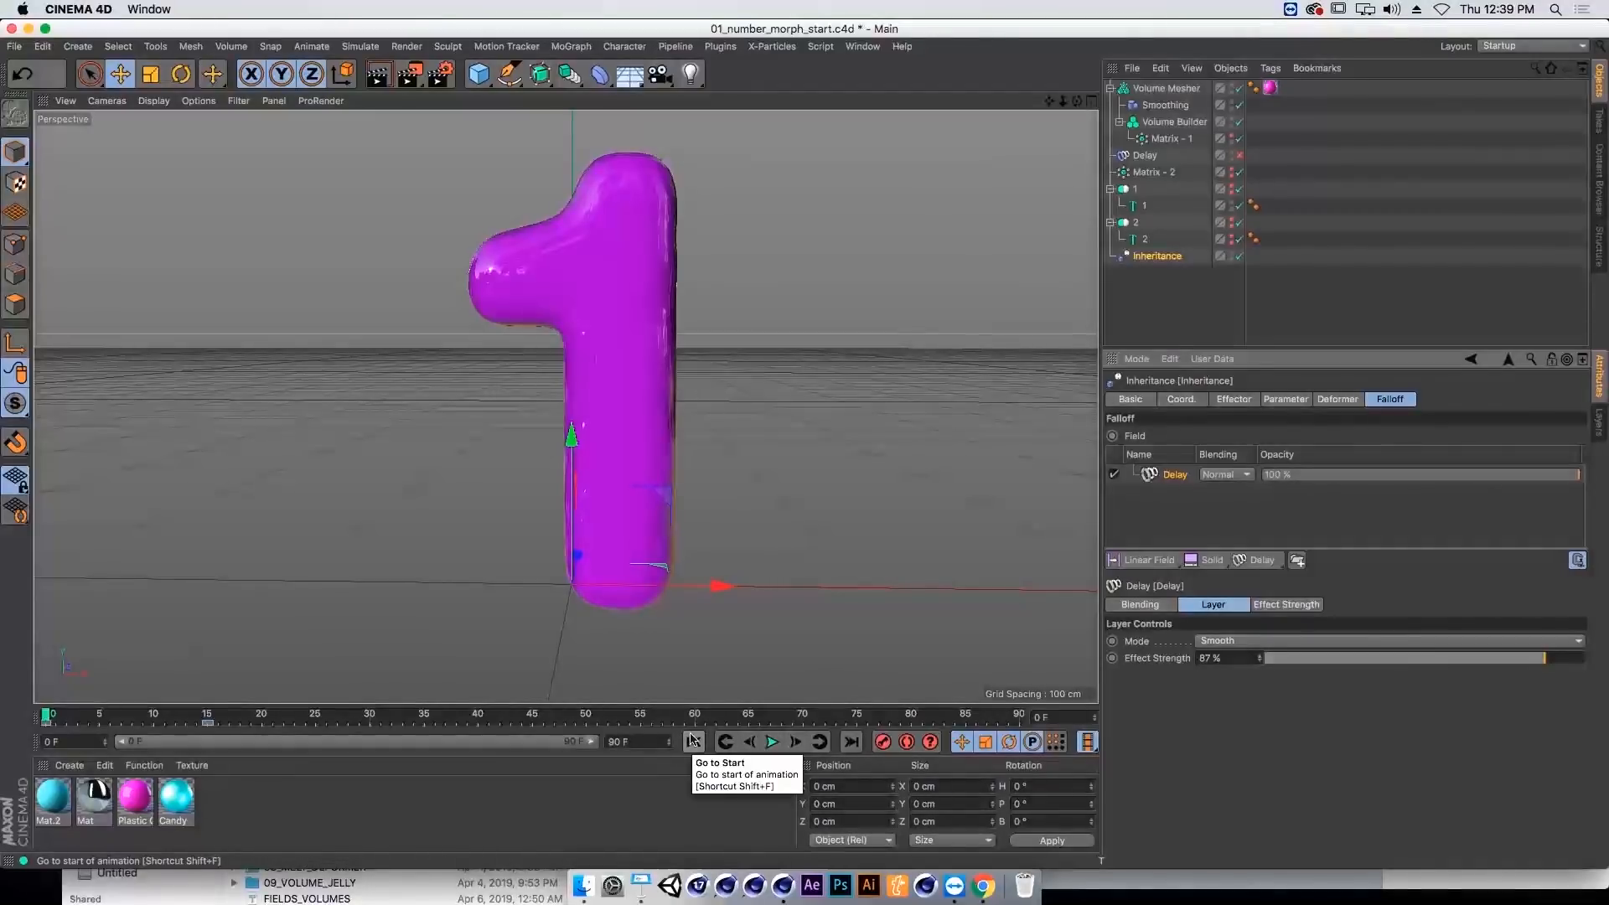
click(770, 742)
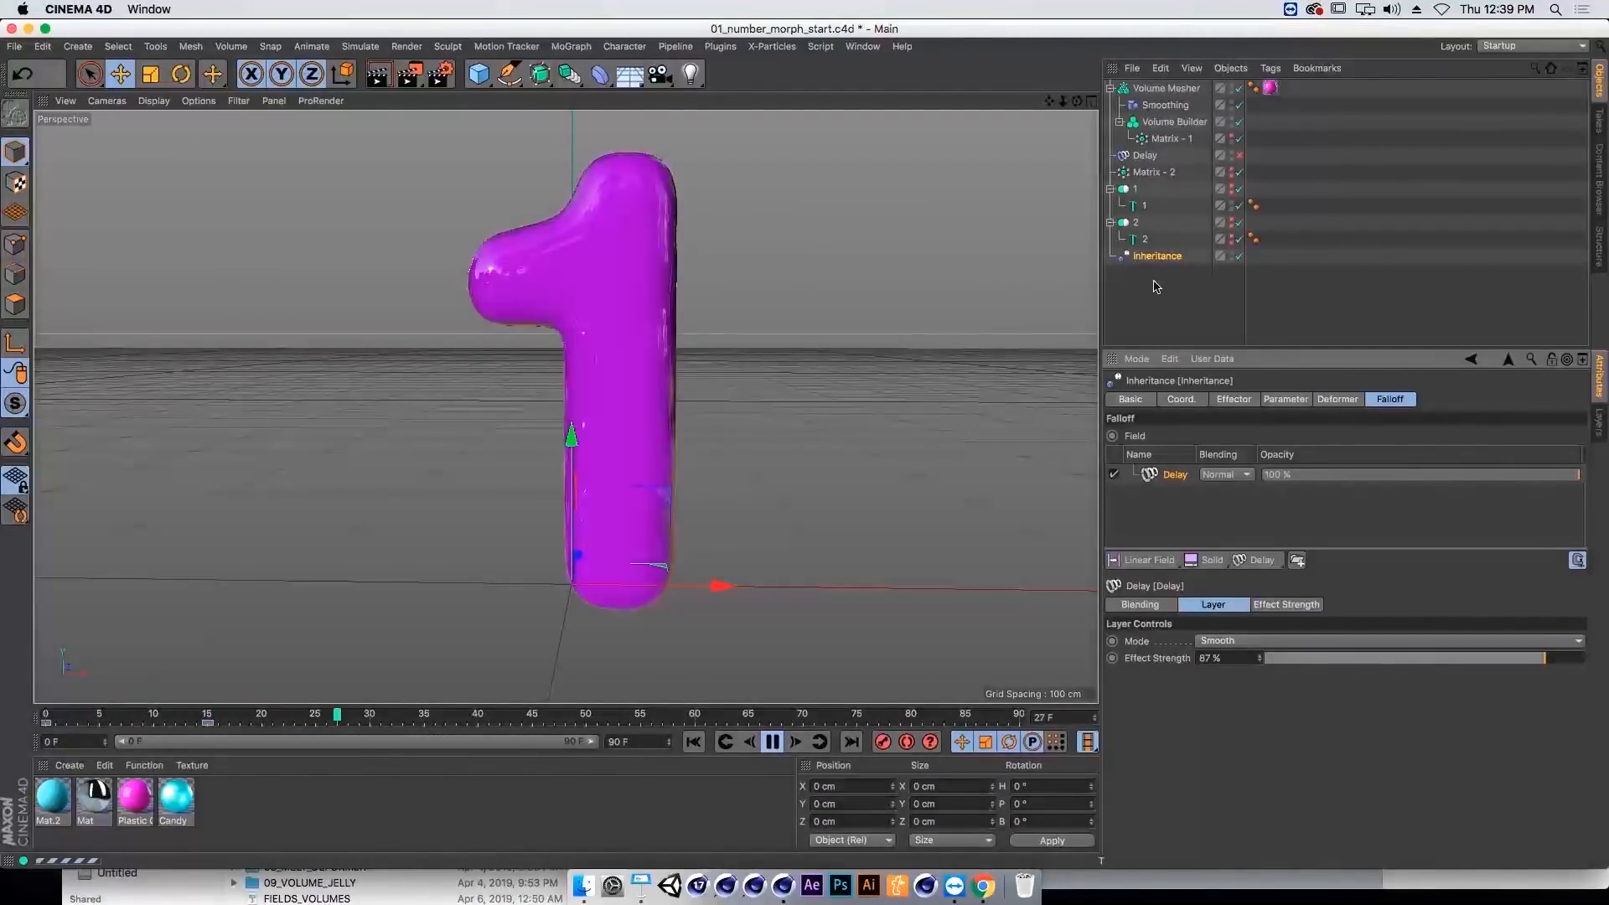
key(F7)
Step: Check the effectors assigned to Matrix - 1 and Matrix - 2, and inspect the Inheritance effector's settings and strength at earlier frames
click(1171, 138)
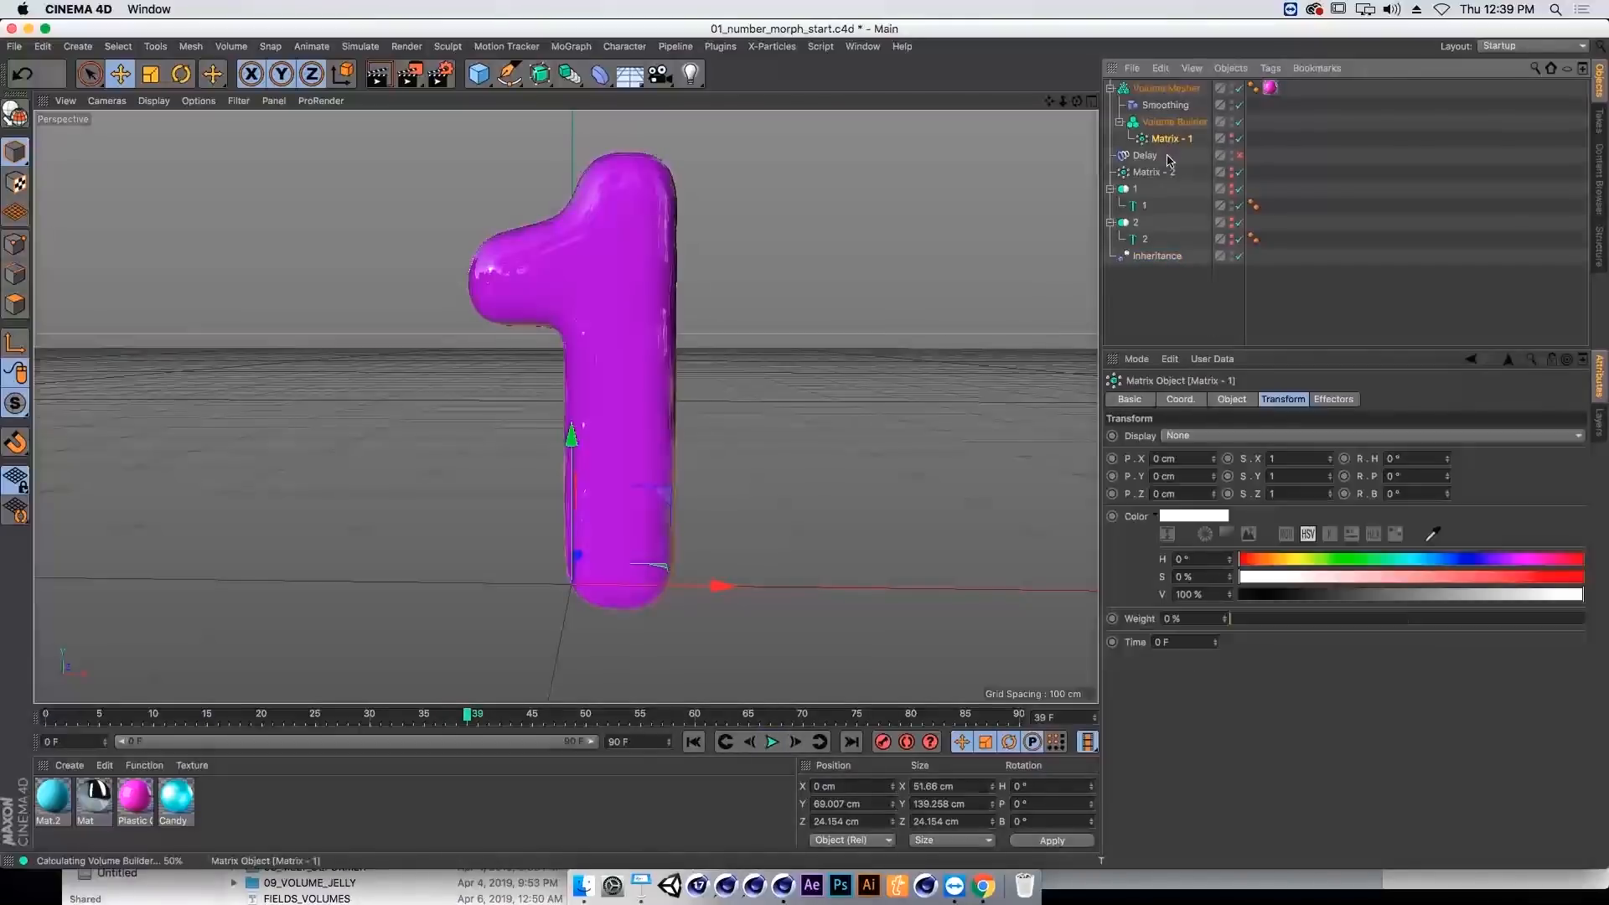
click(1336, 399)
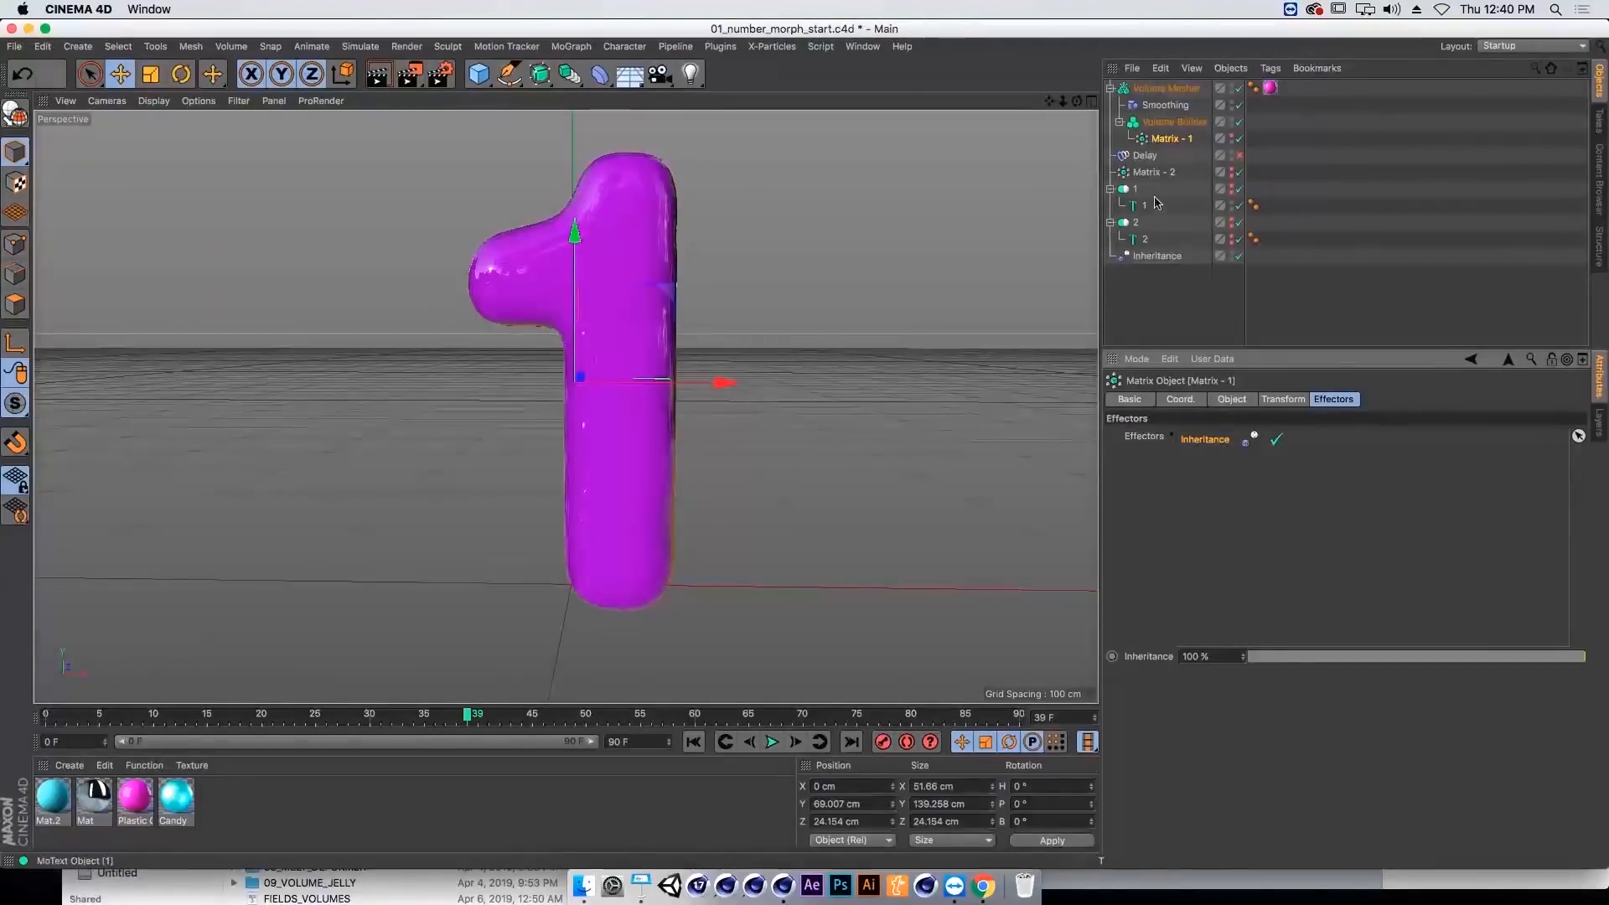
click(1154, 172)
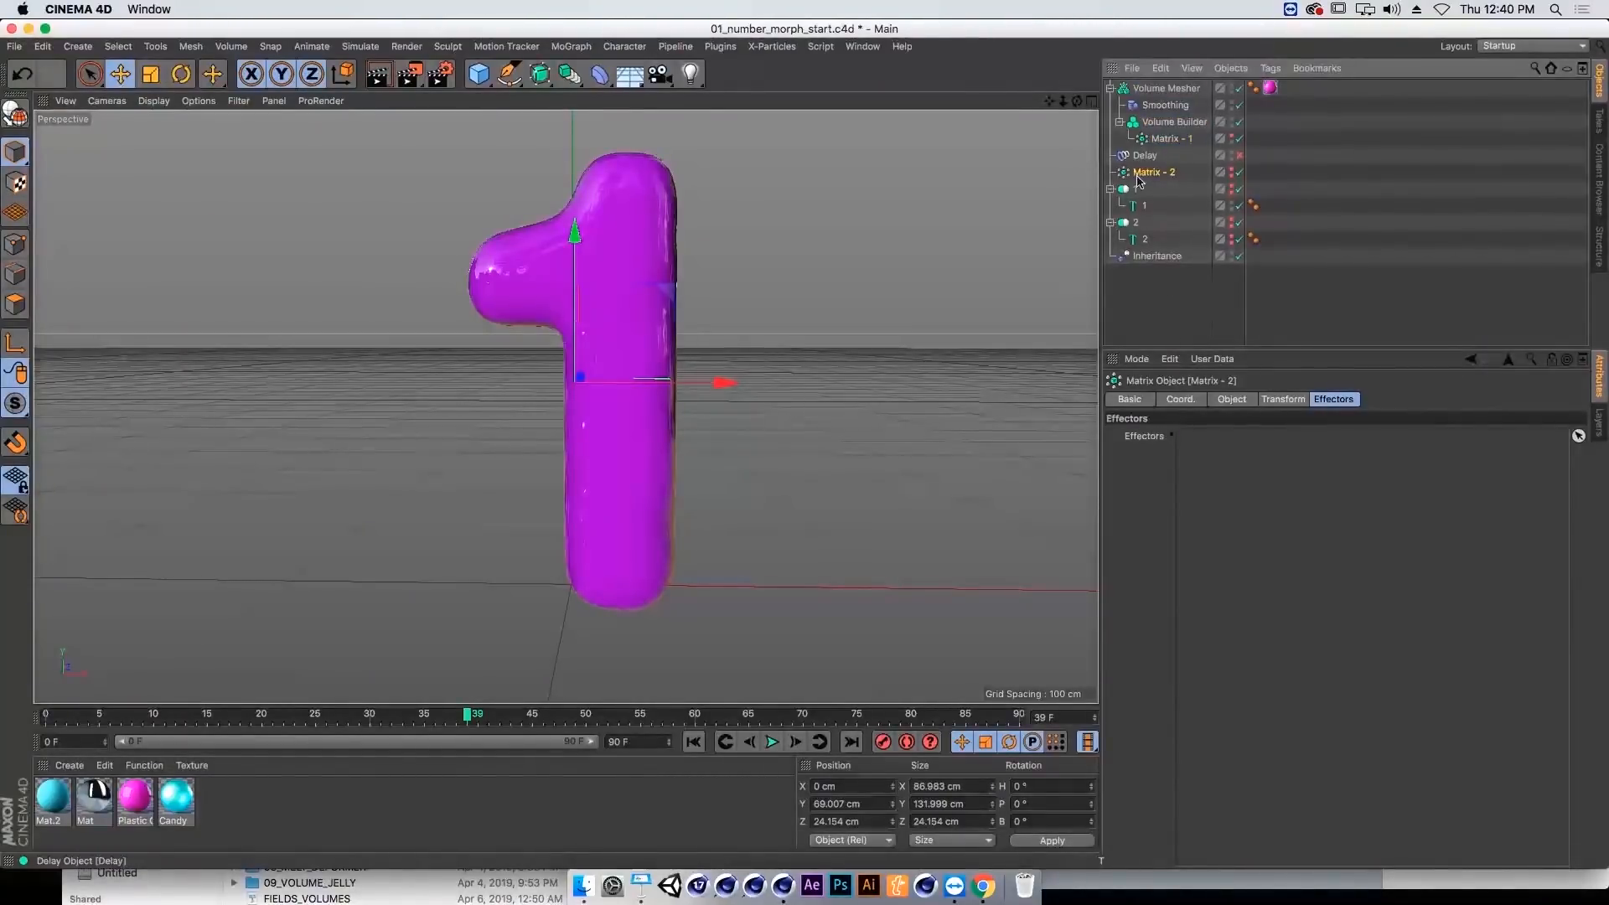
click(1157, 256)
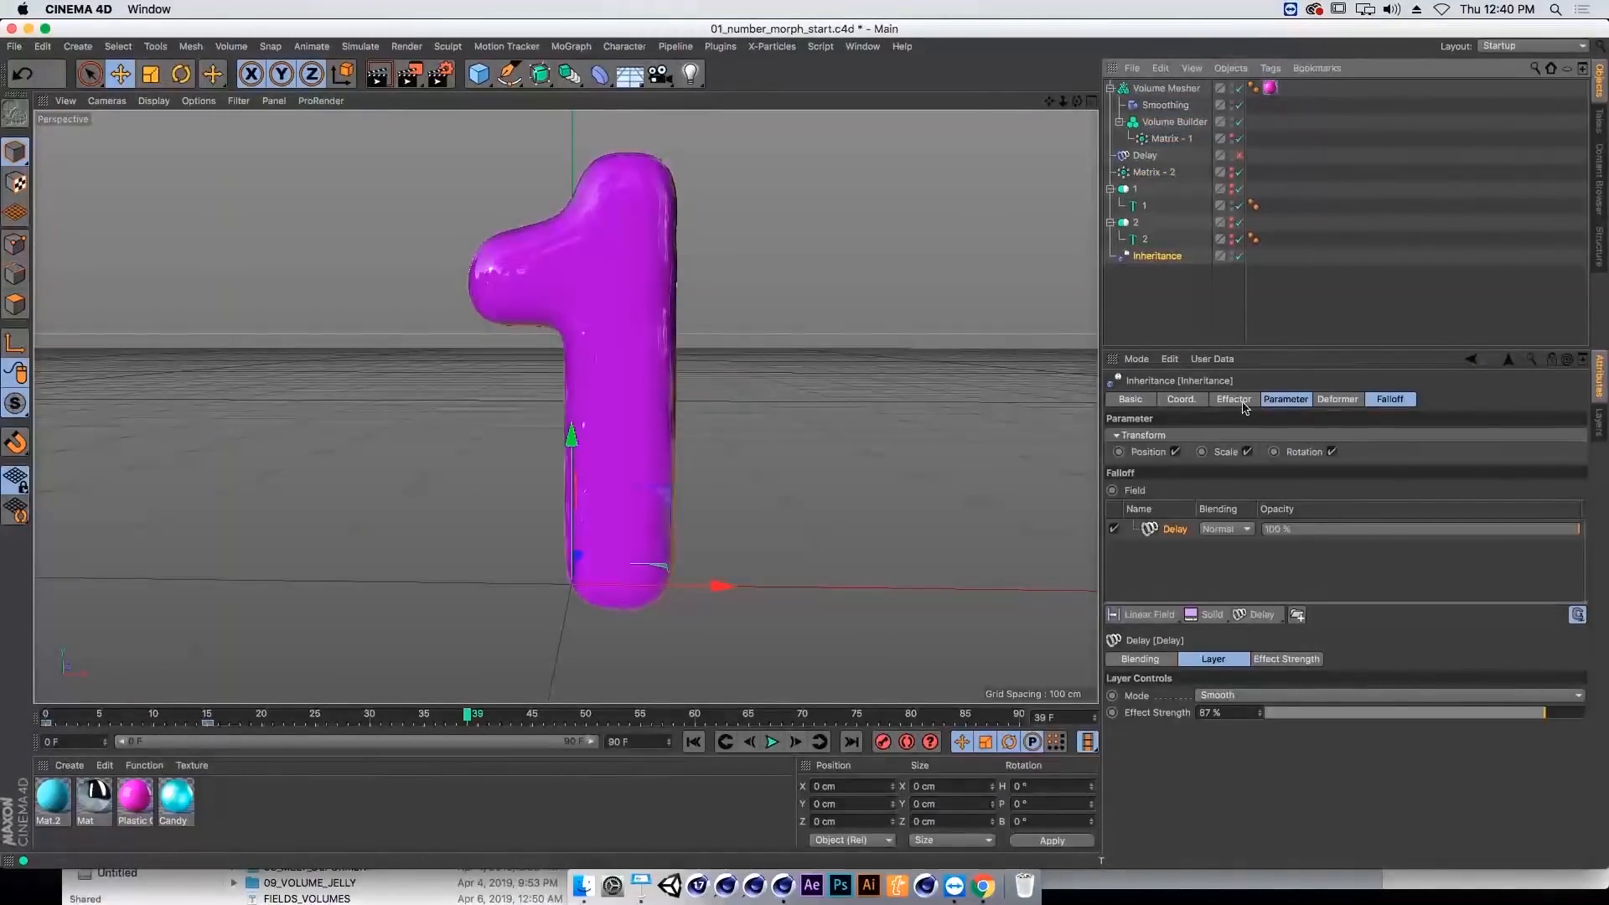
click(1235, 399)
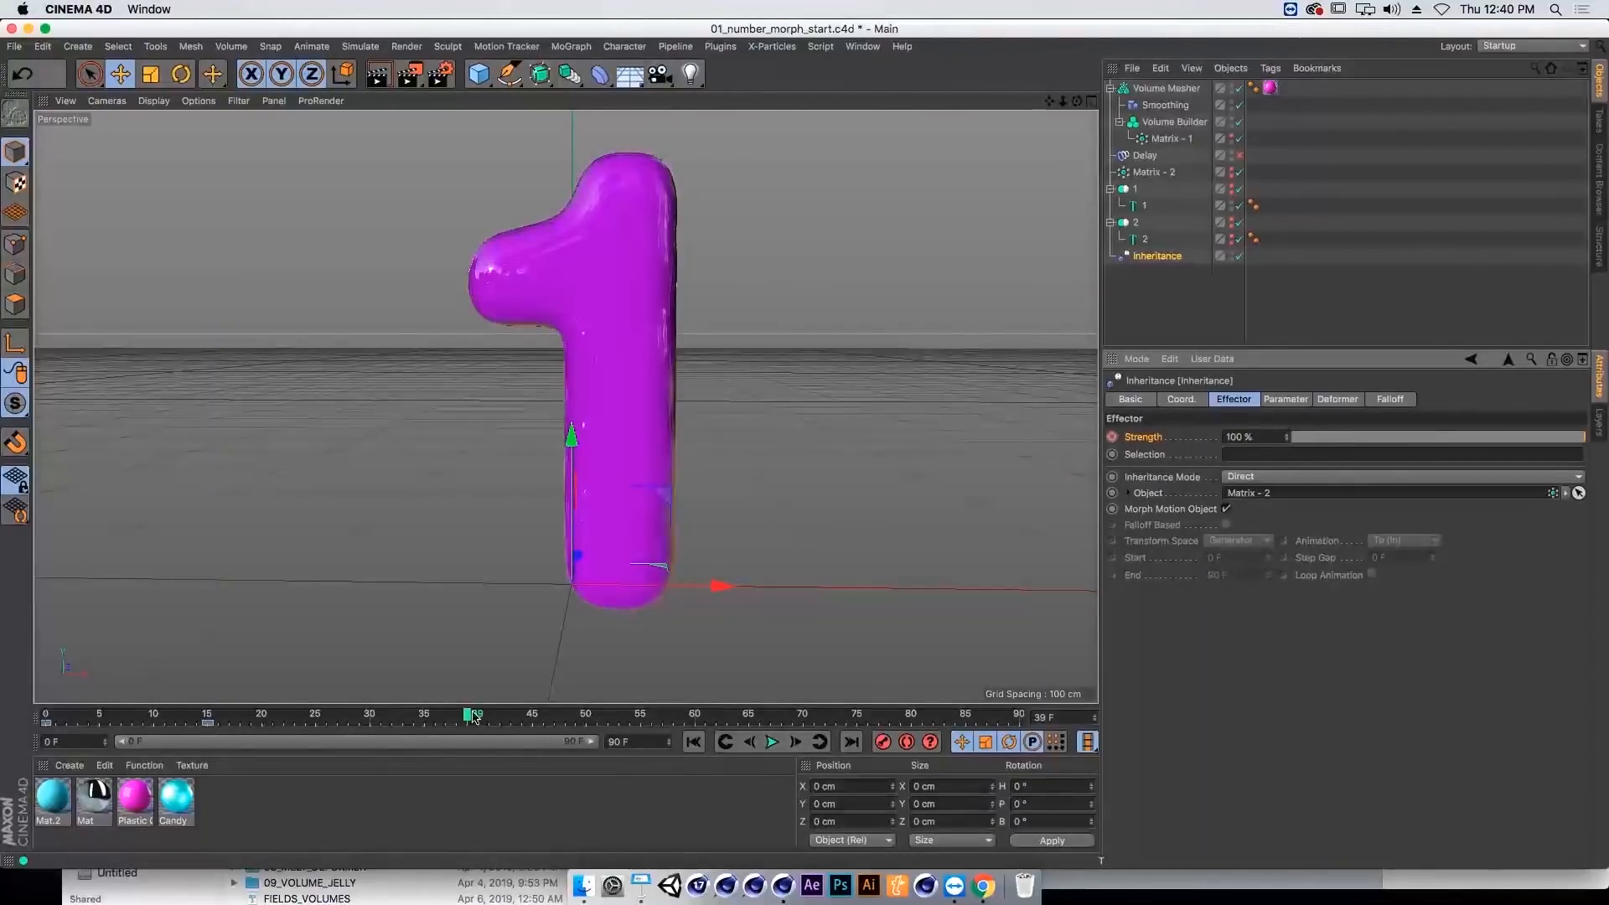
drag(473, 717, 67, 719)
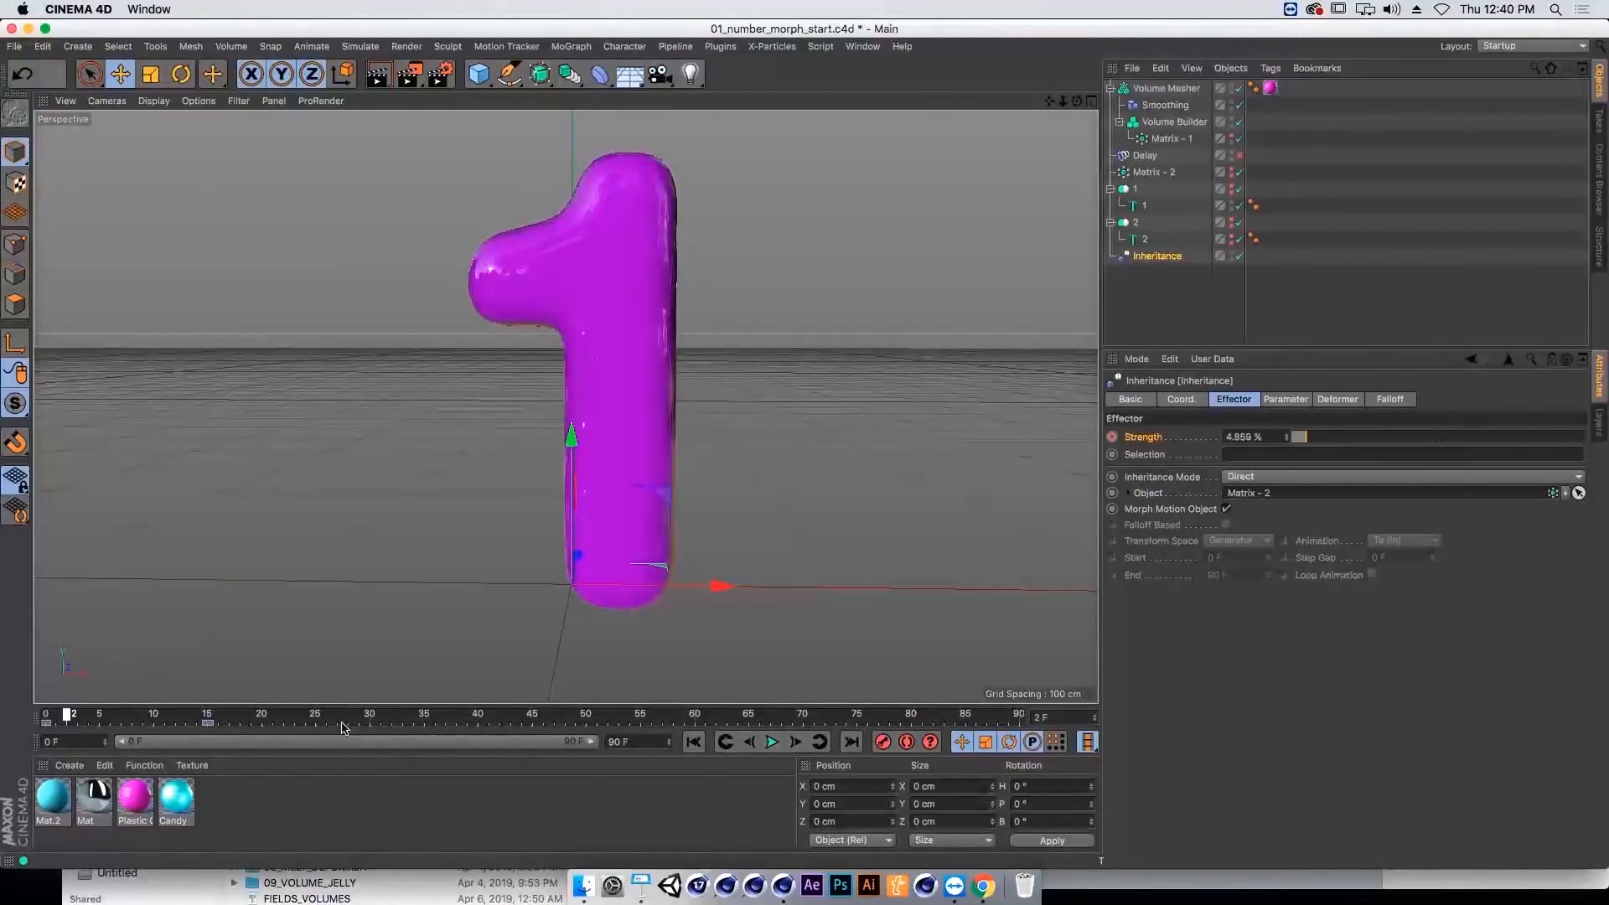
click(1146, 174)
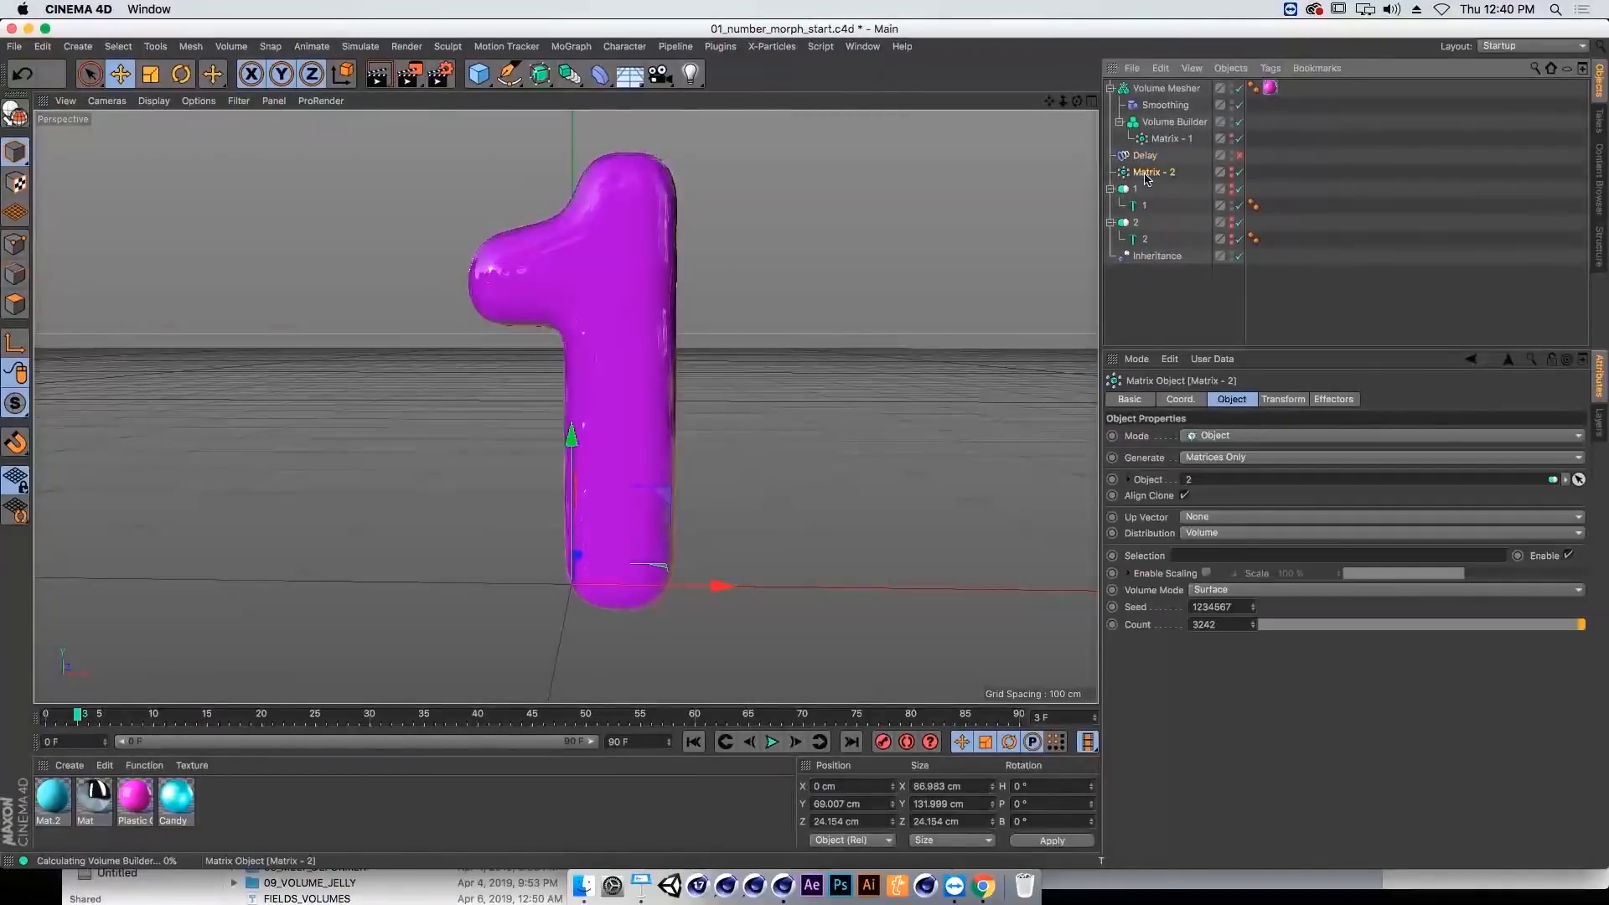
click(1156, 255)
click(1338, 400)
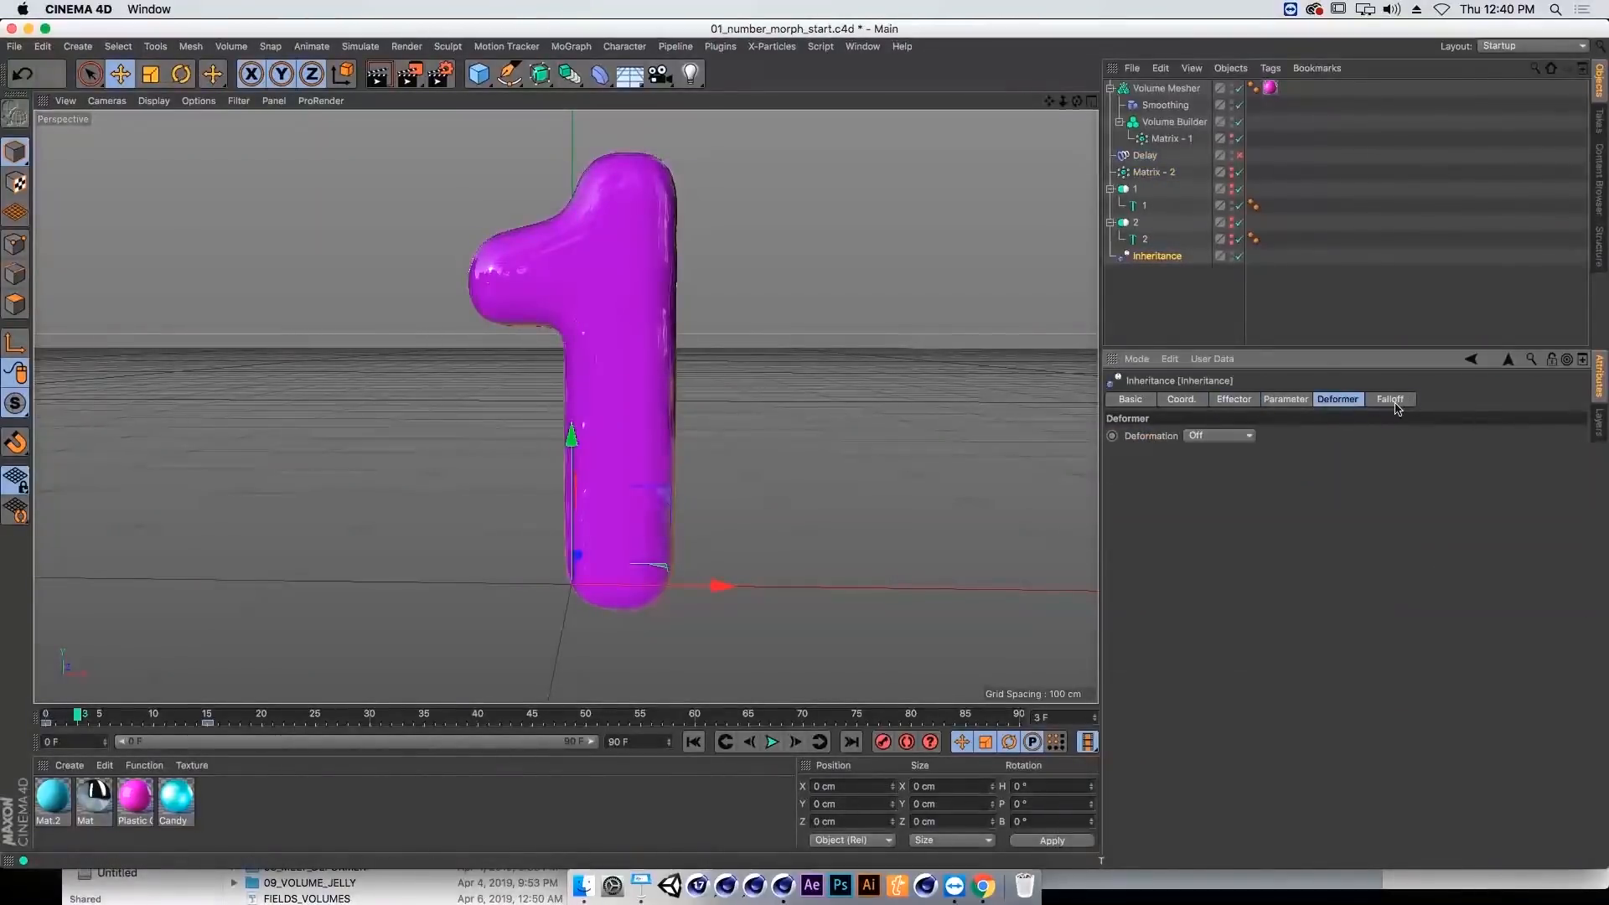
Step: Delete the Delay layer from the Inheritance effector's falloff and replay the animation from the start
click(1391, 401)
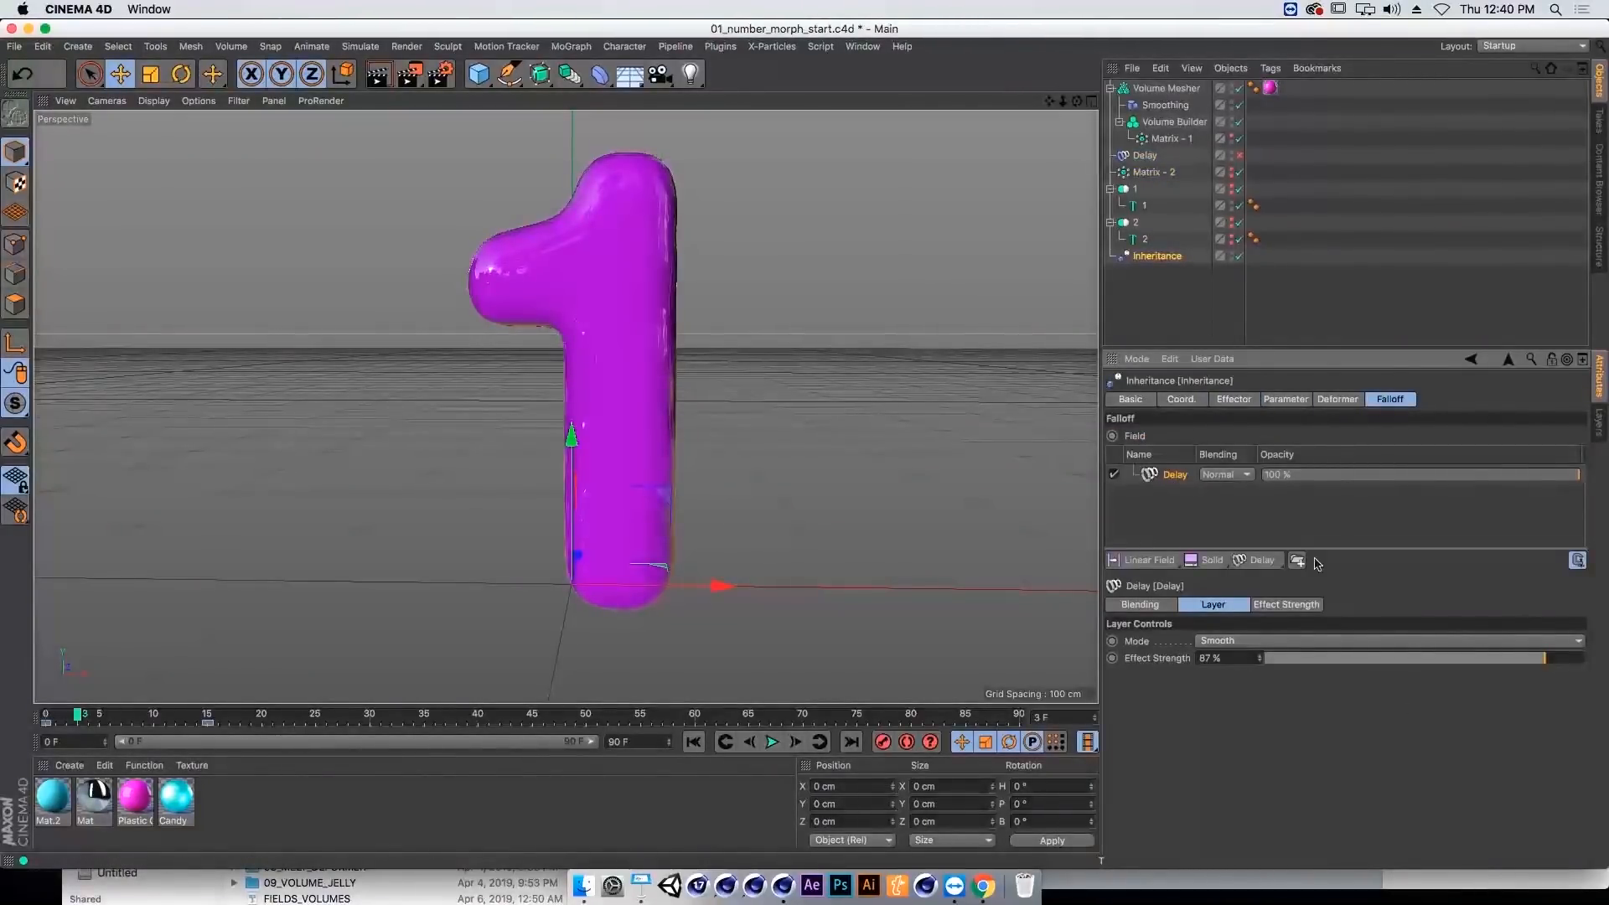
key(Delete)
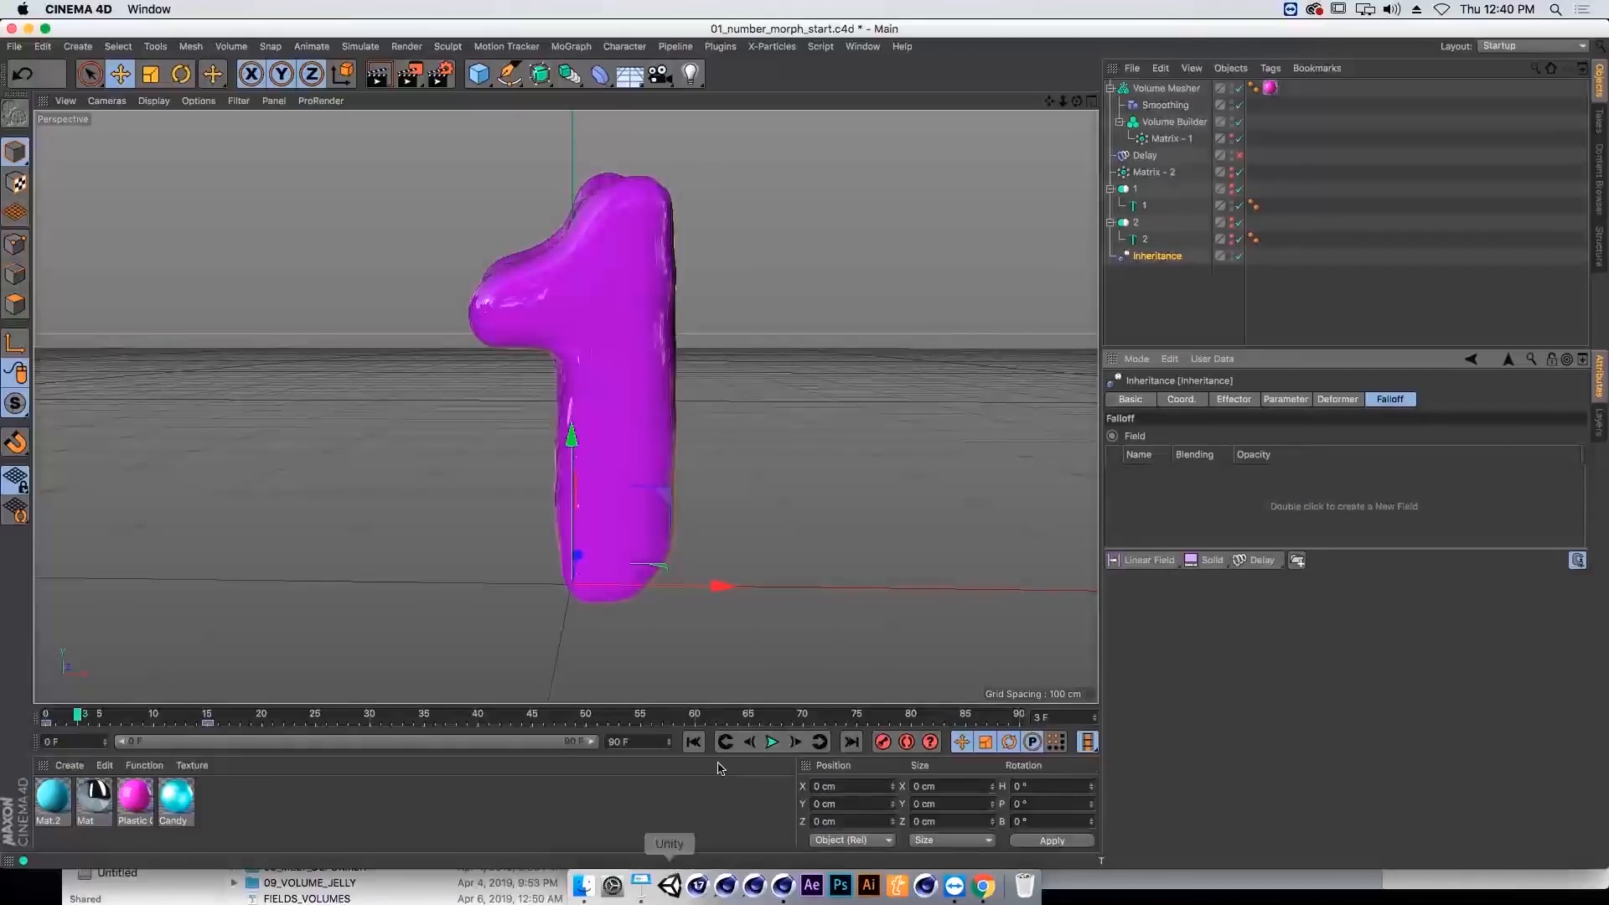
click(693, 743)
click(772, 742)
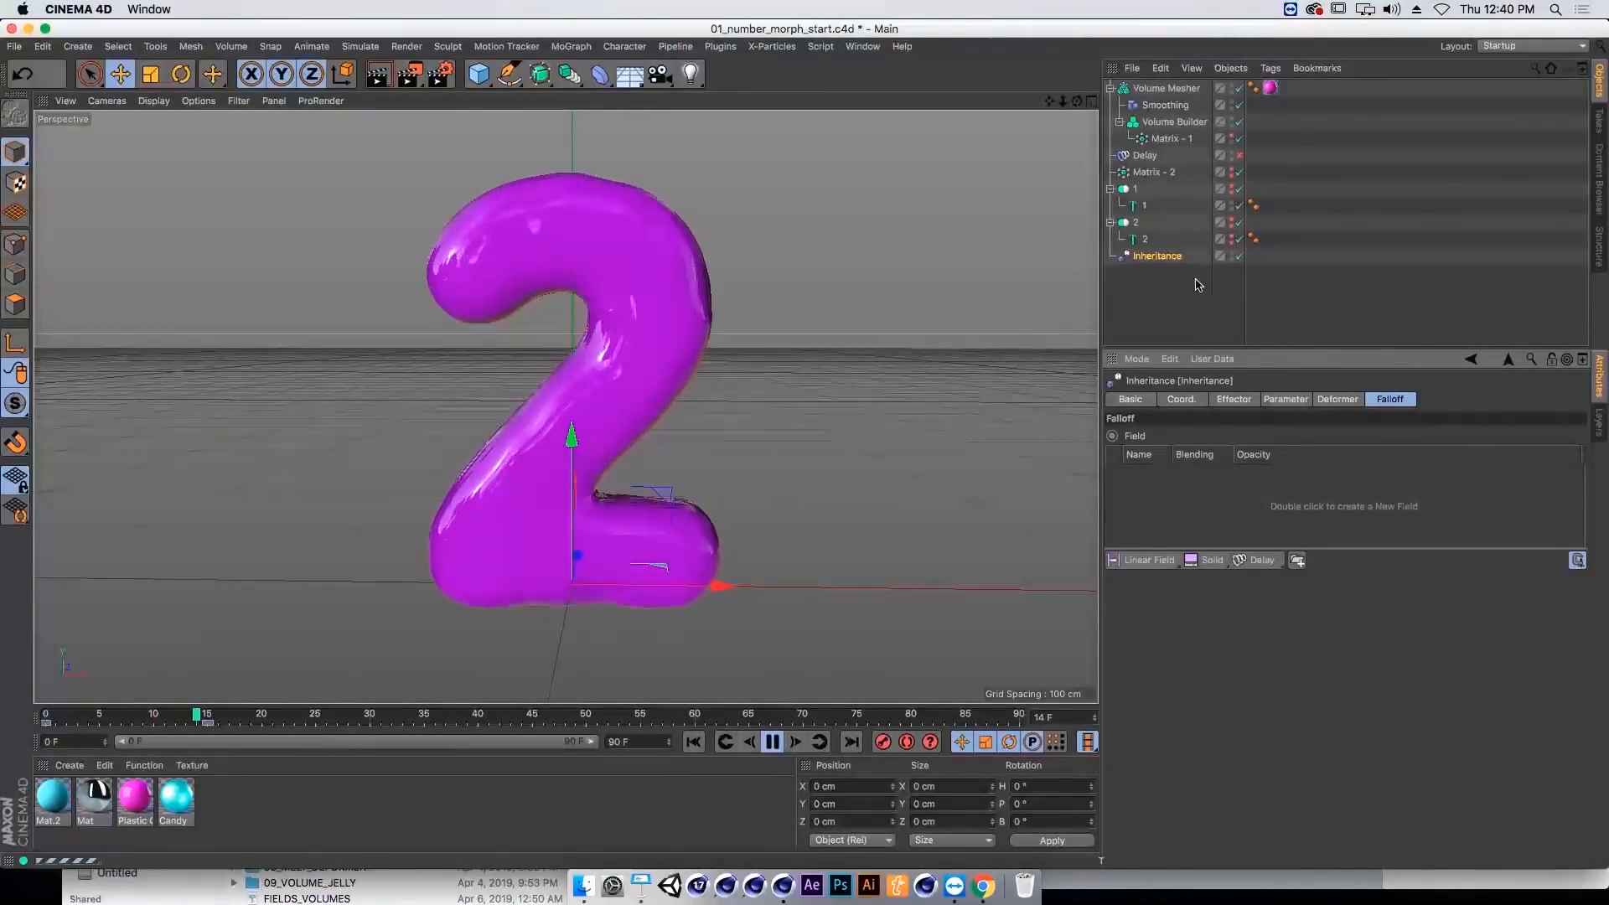
Step: Enable the Delay effector and add it after Inheritance in Matrix - 1's effectors, playing the morph back from the start
click(1167, 139)
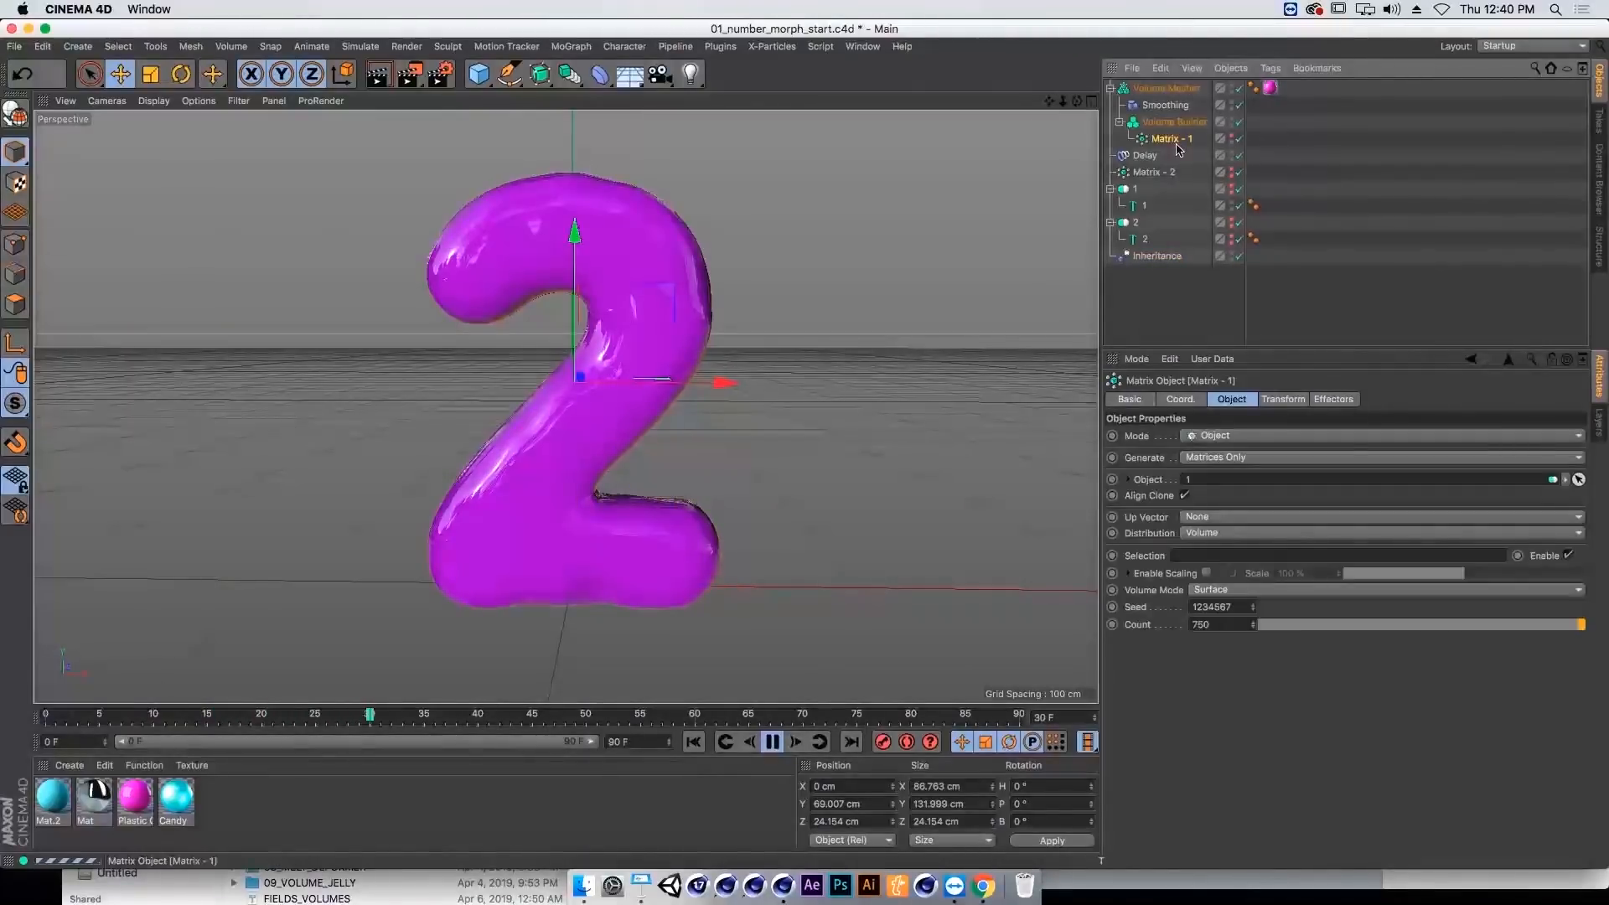
click(1309, 402)
key(F8)
drag(1145, 155, 1210, 503)
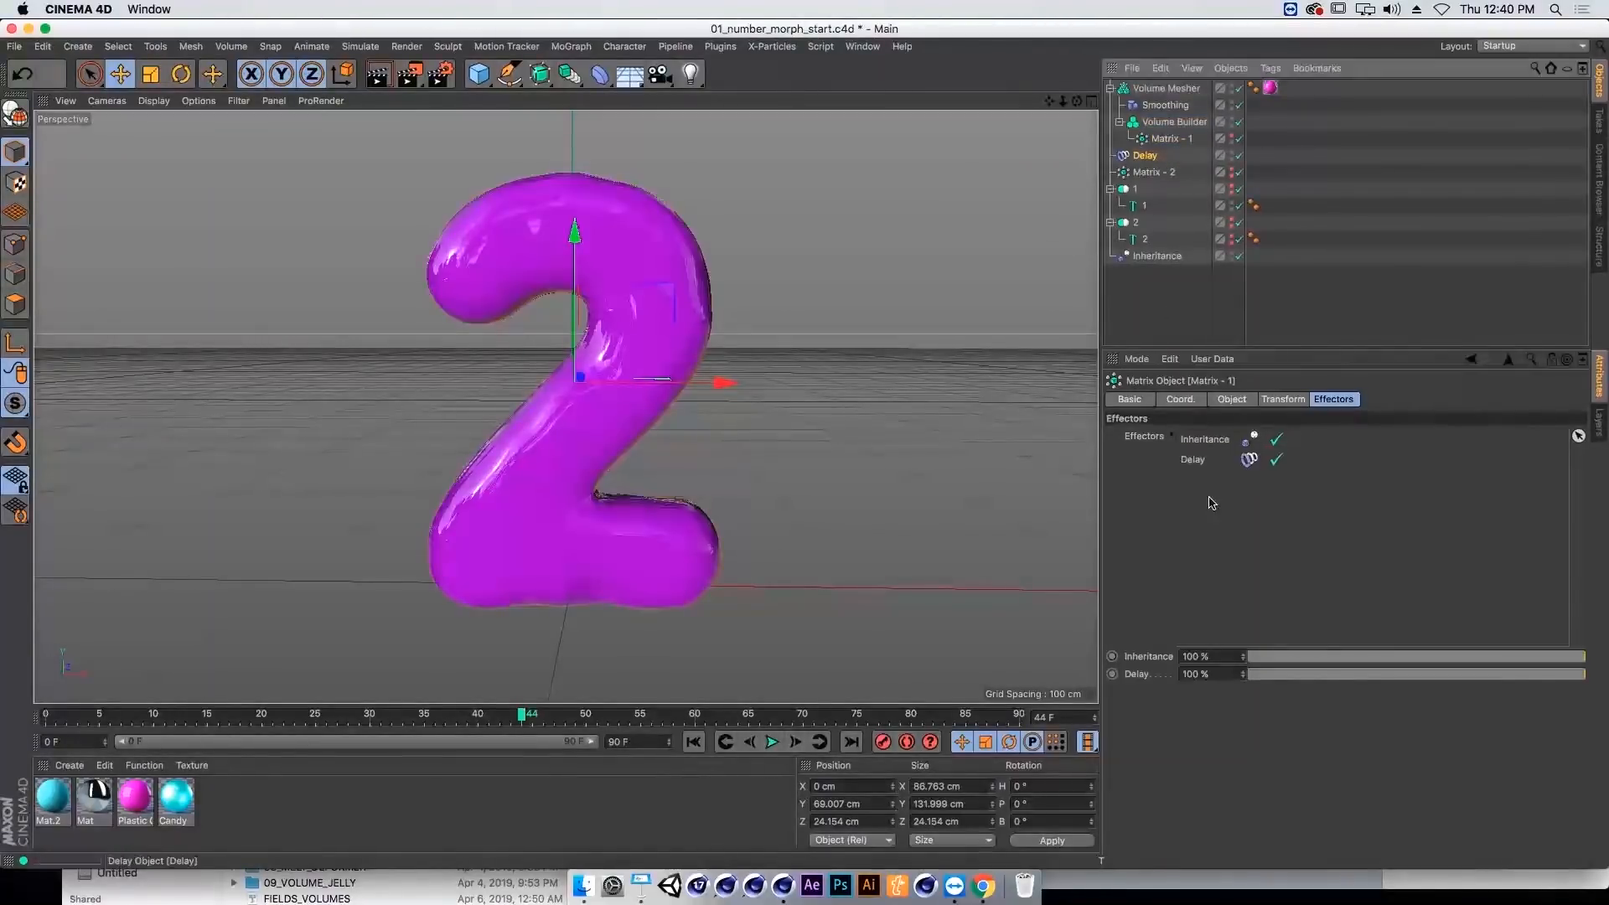
click(694, 741)
click(771, 741)
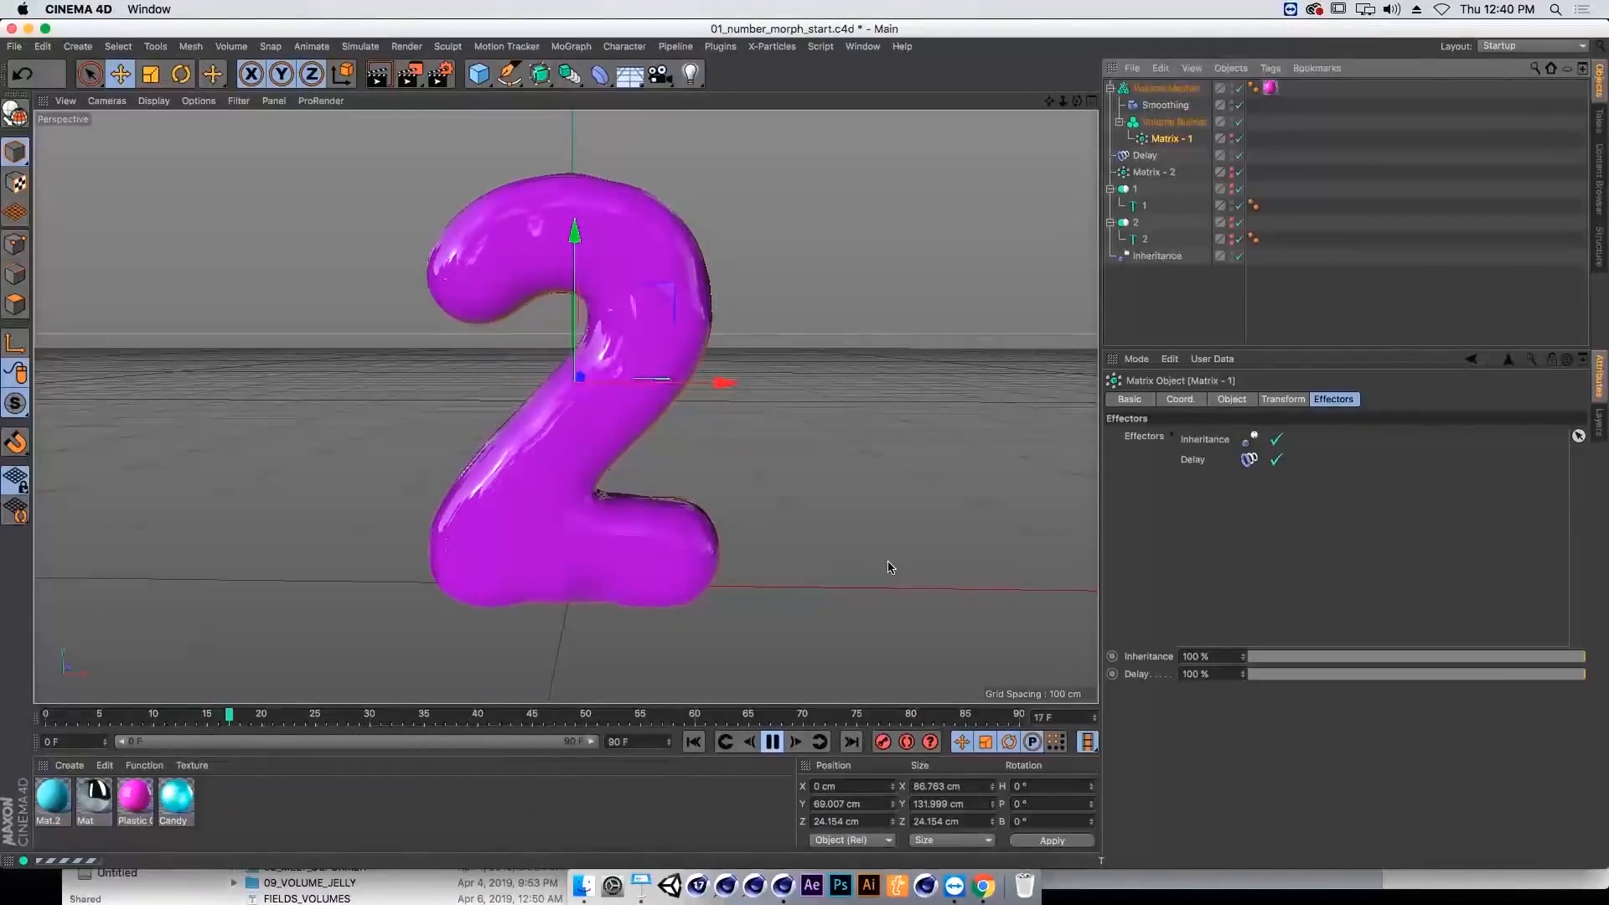
key(F8)
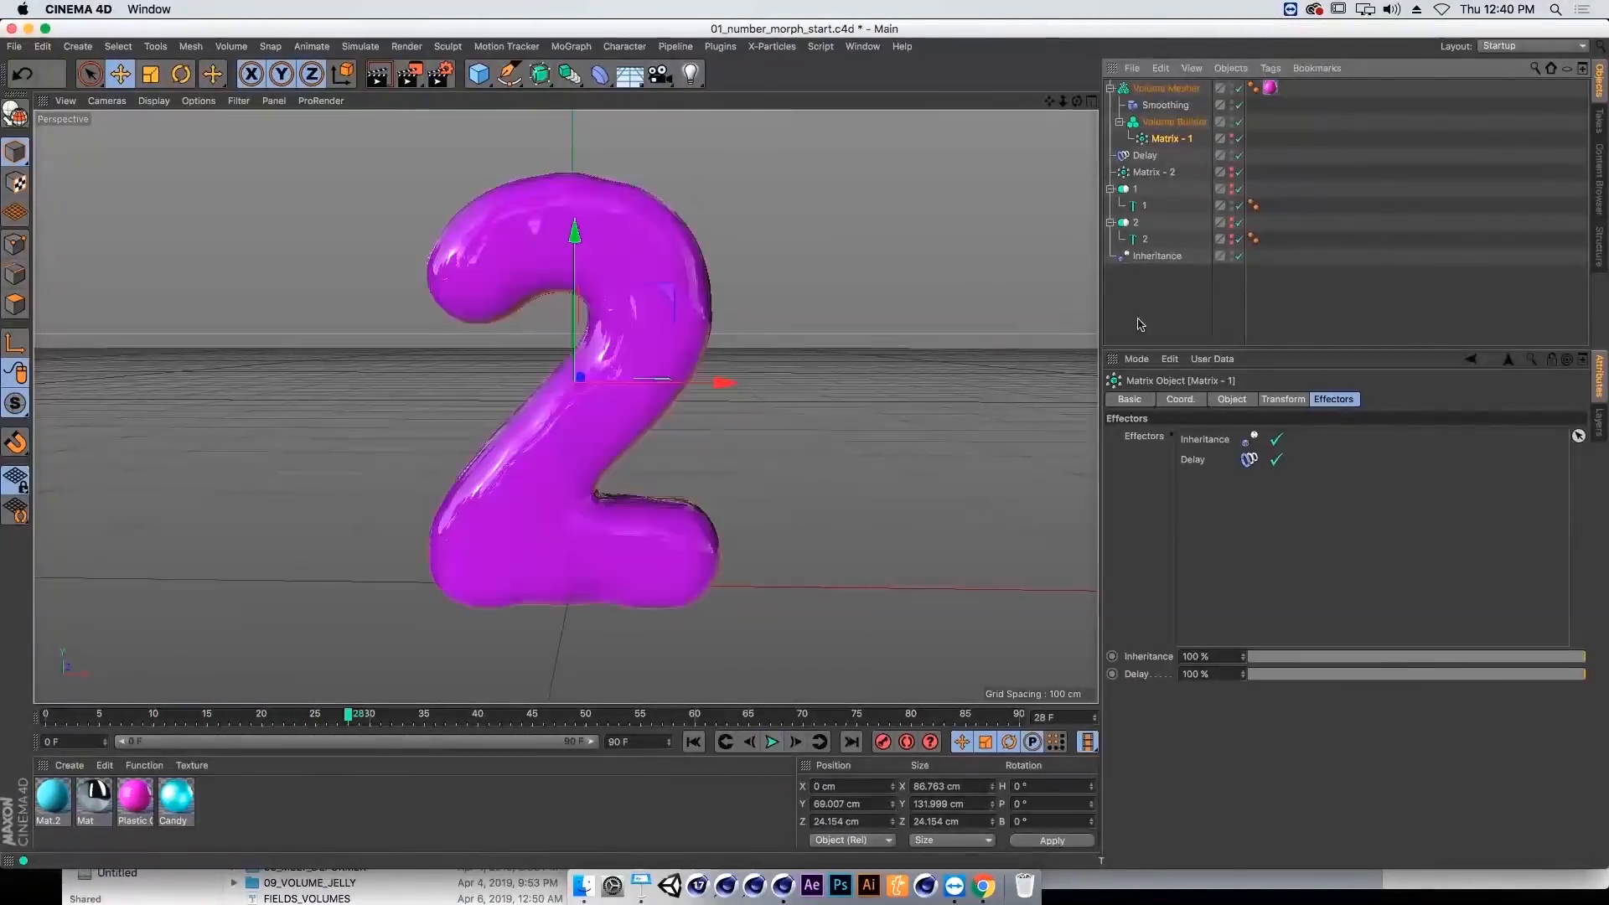
Step: Review the Inheritance effector's falloff and the effector order in Matrix - 1, and play the morph from the start
click(1156, 256)
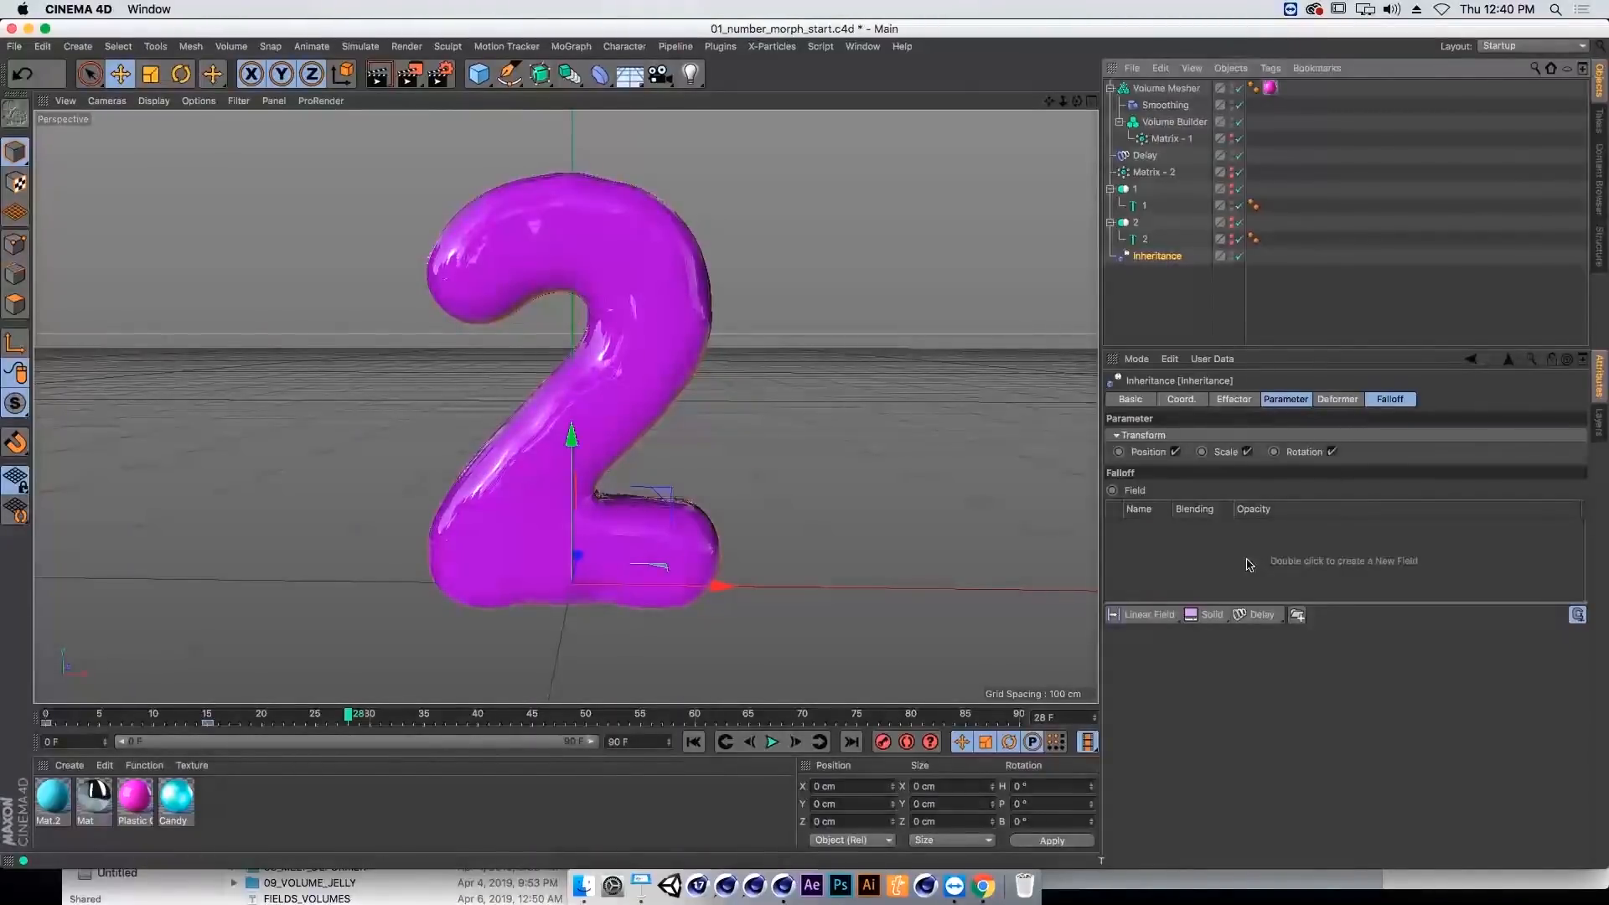
click(1171, 139)
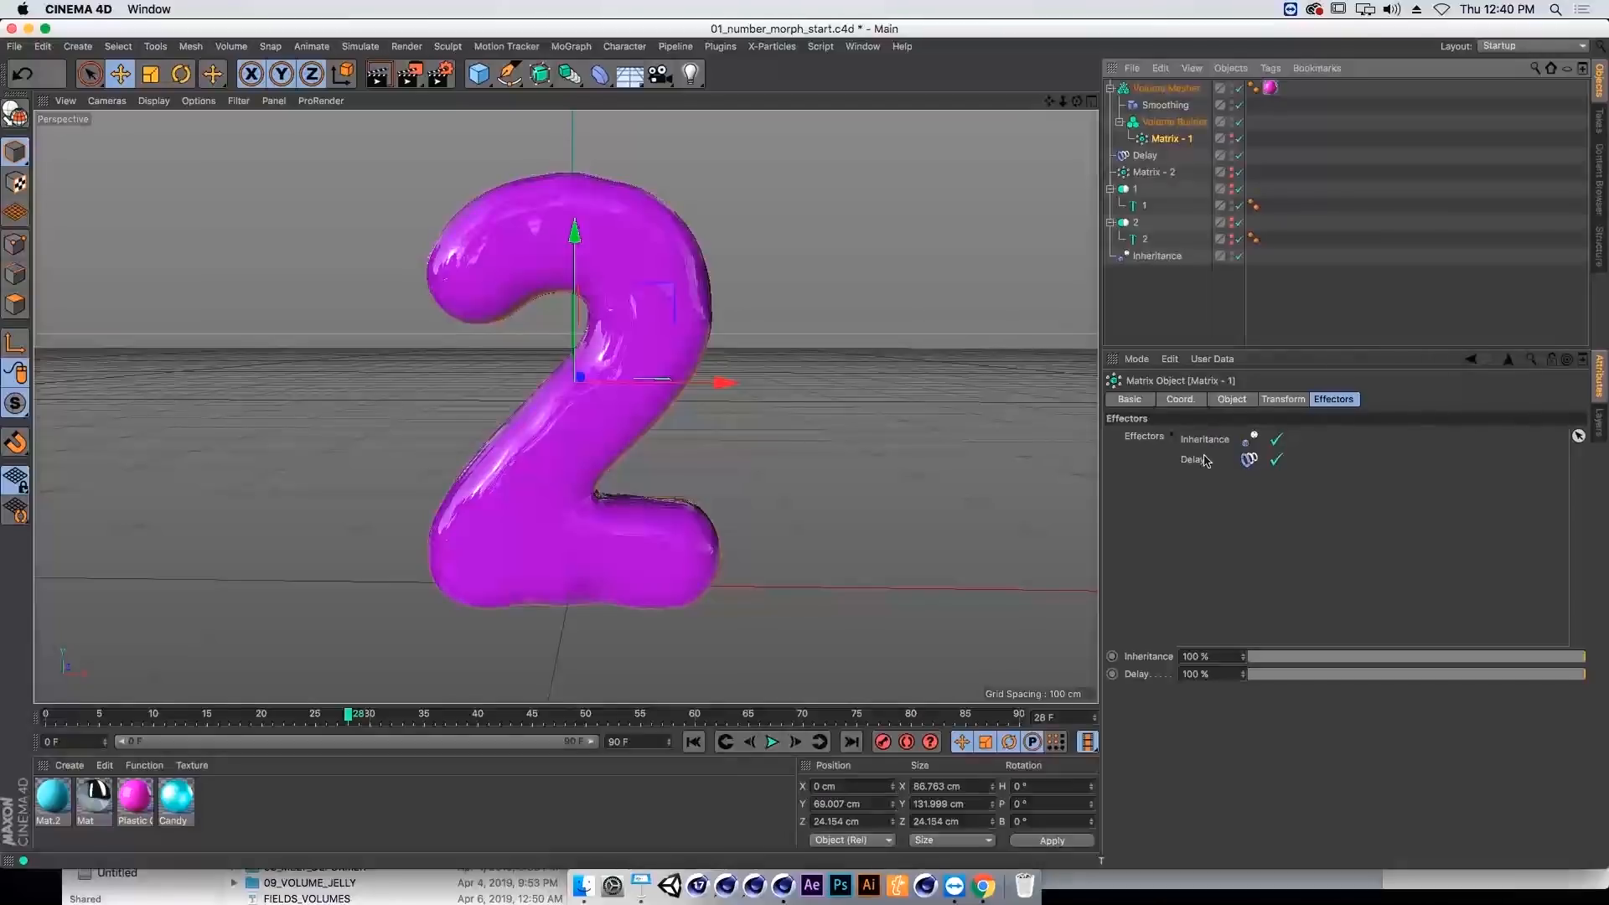
click(1204, 445)
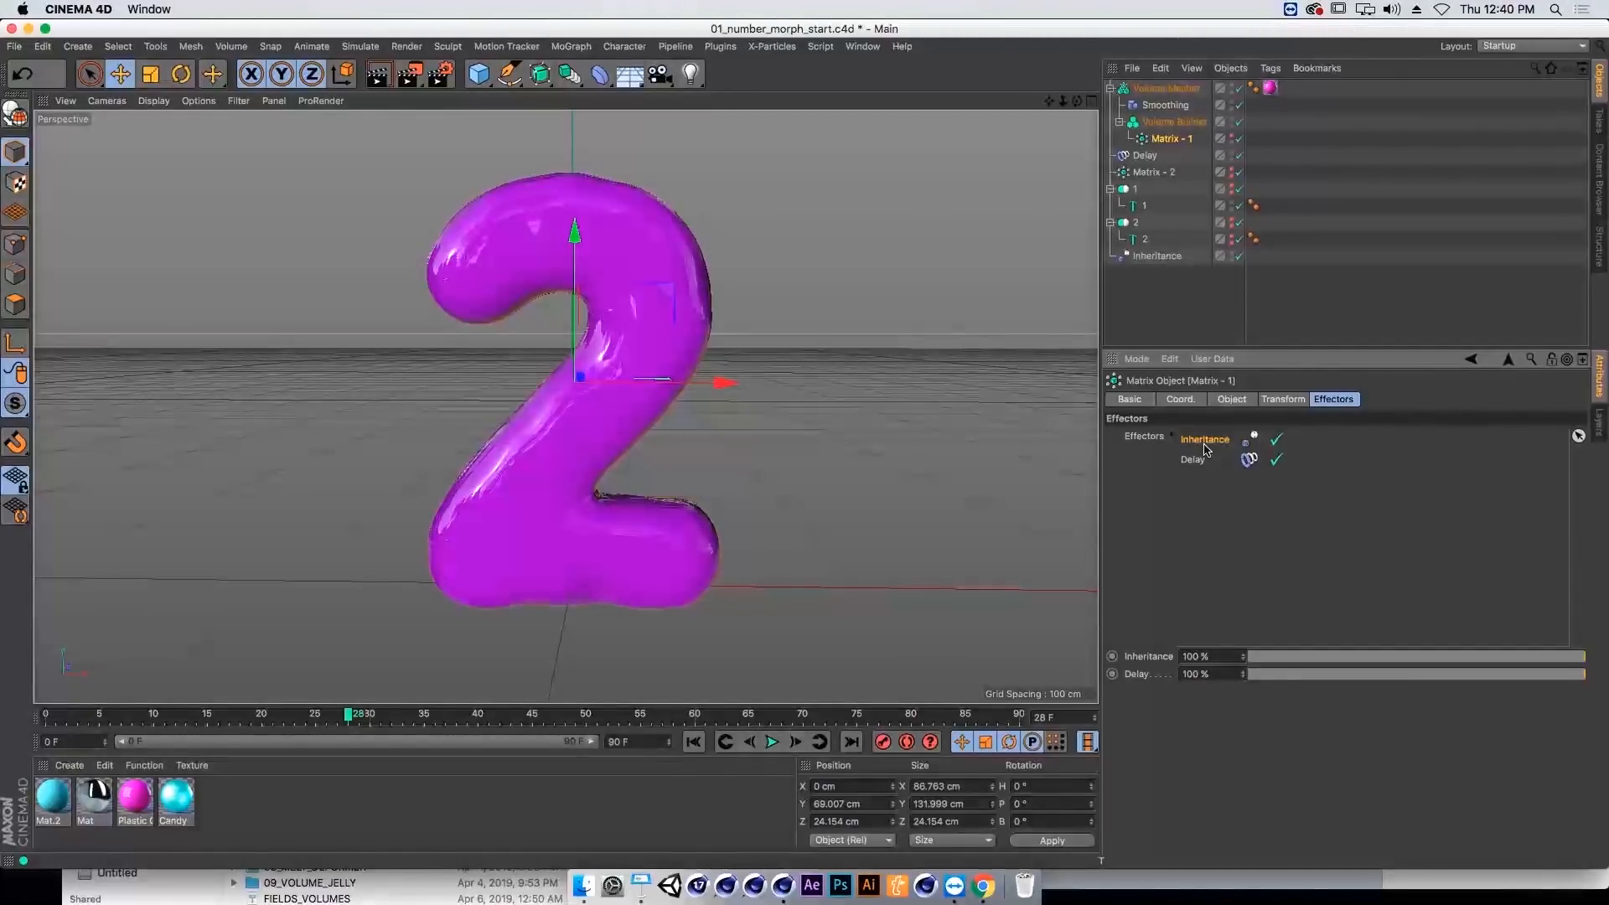
click(1199, 466)
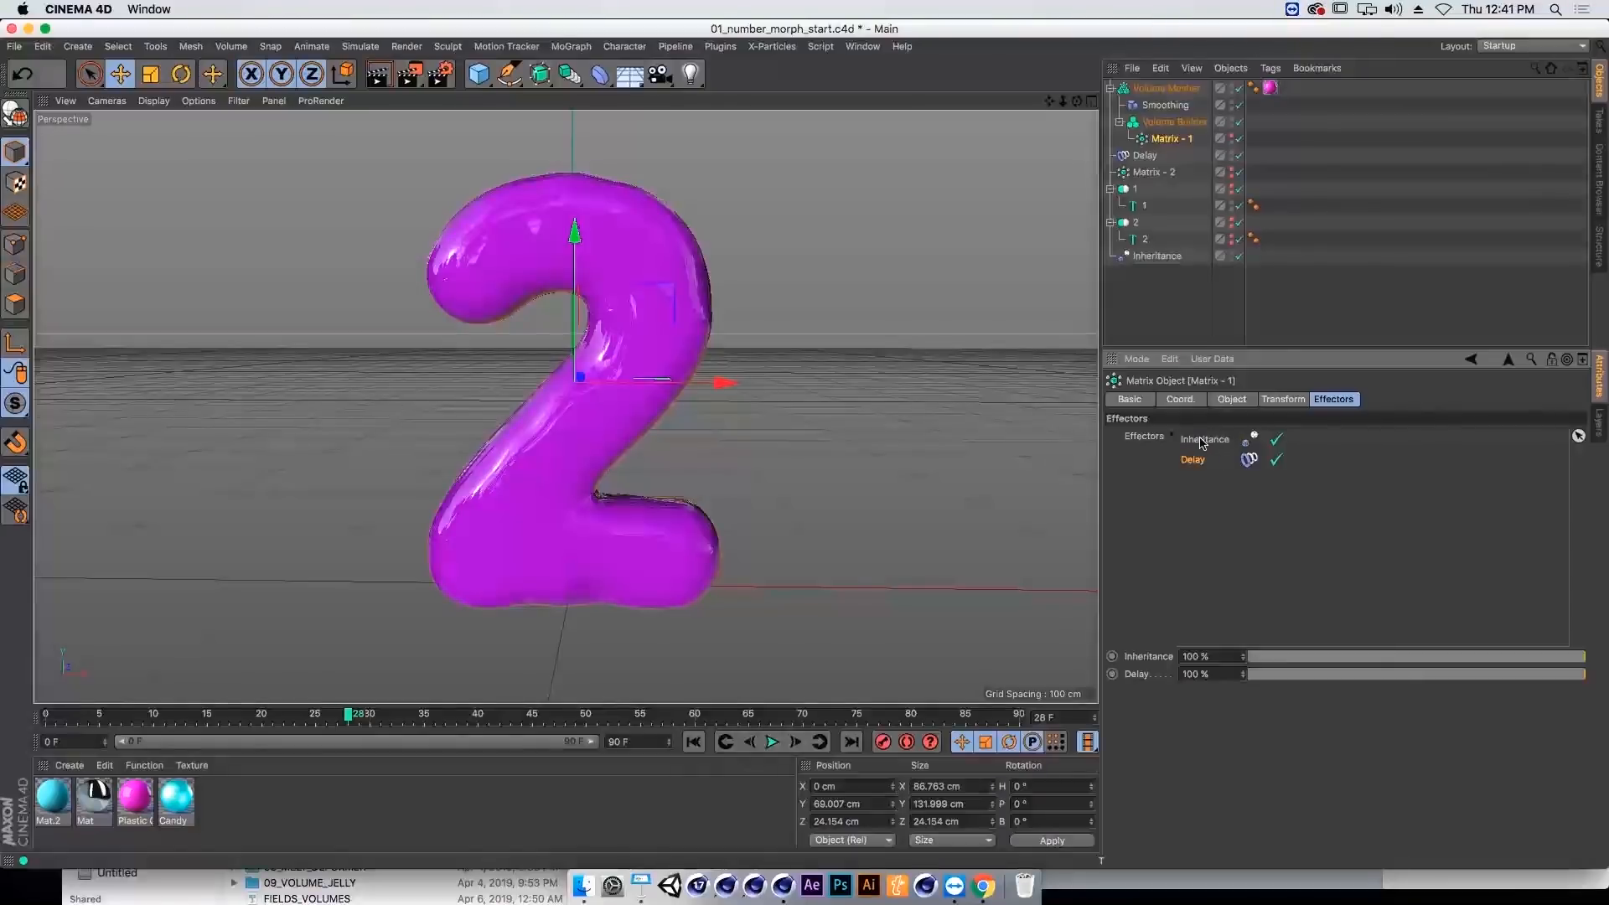
click(693, 742)
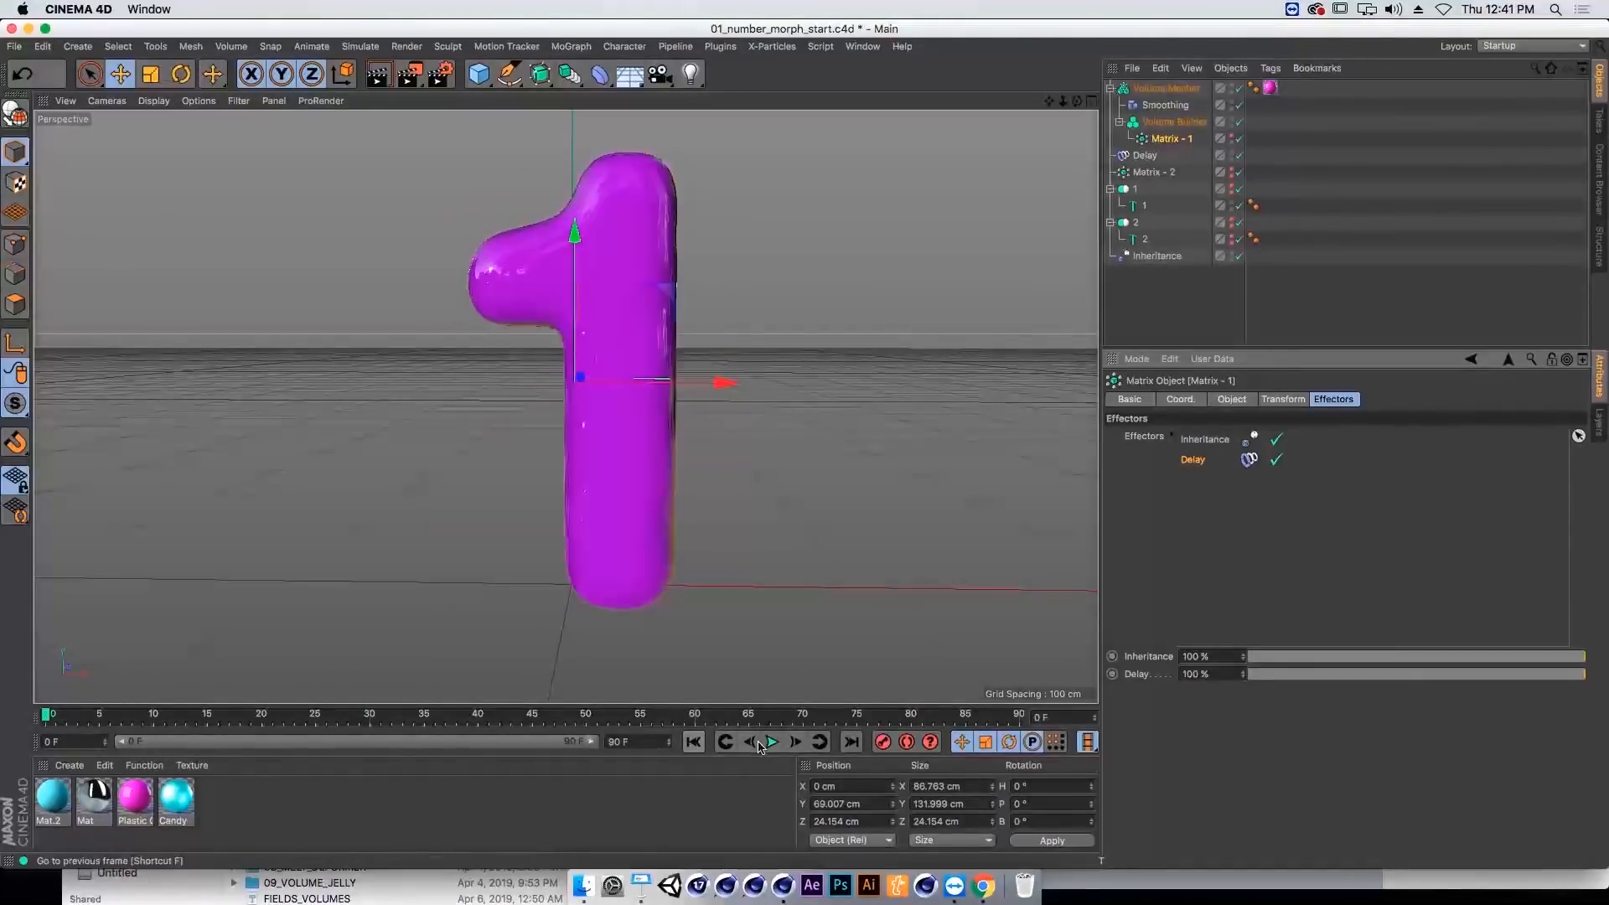
click(772, 741)
Step: Set the Delay effector's strength to 66% and its mode to Spring, and play the morph from the start
click(1145, 156)
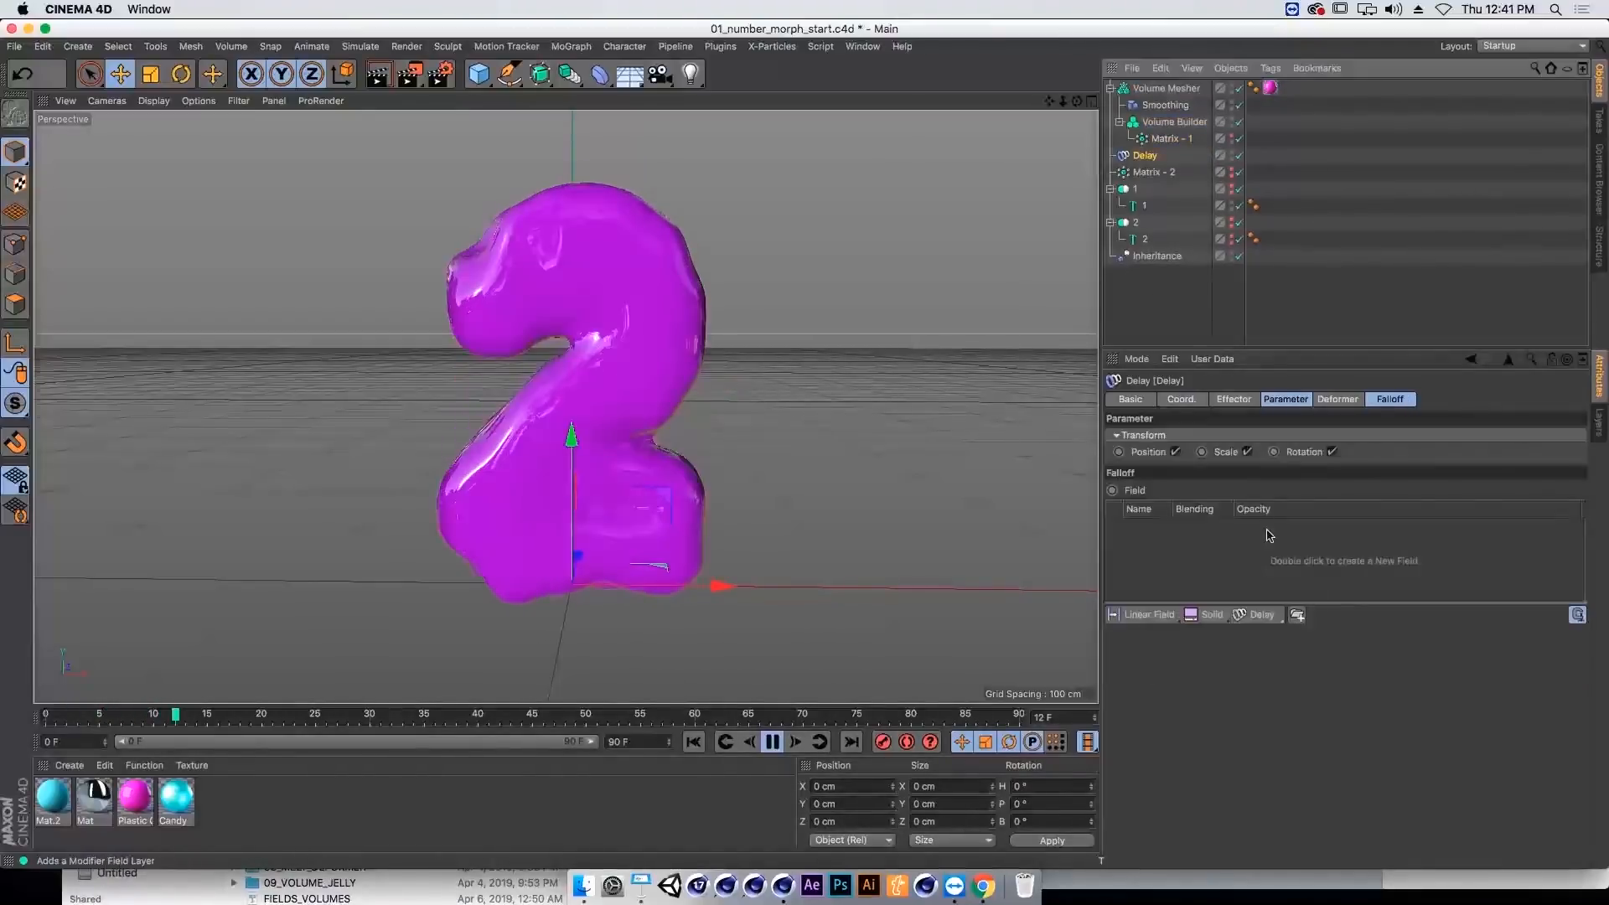
click(1235, 401)
key(F8)
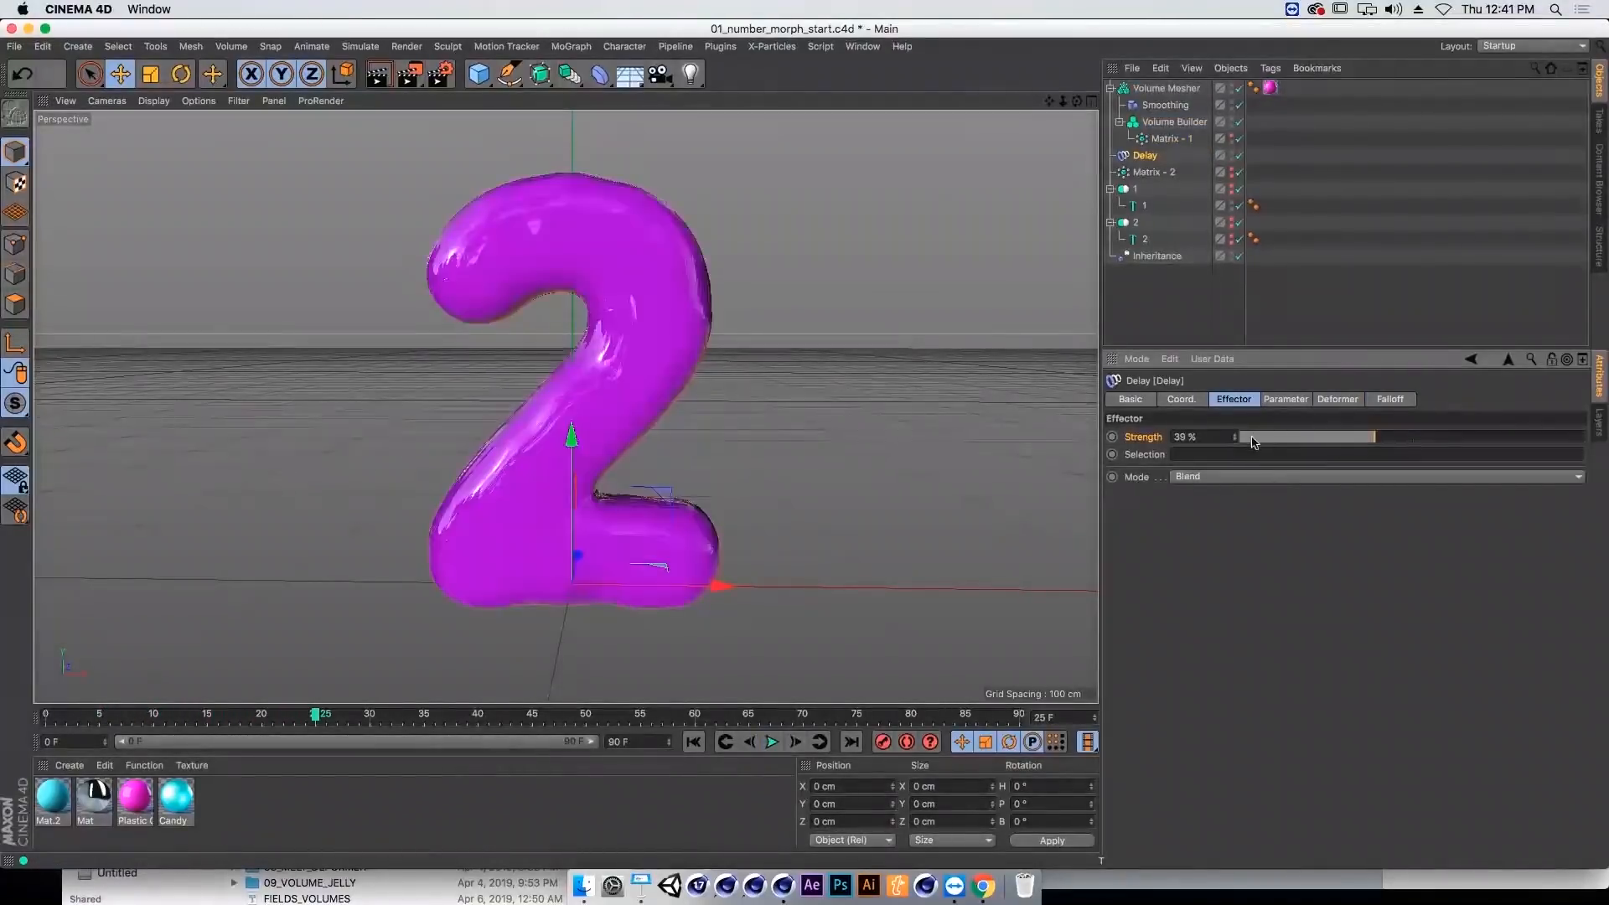
click(1468, 436)
click(1332, 476)
click(1327, 503)
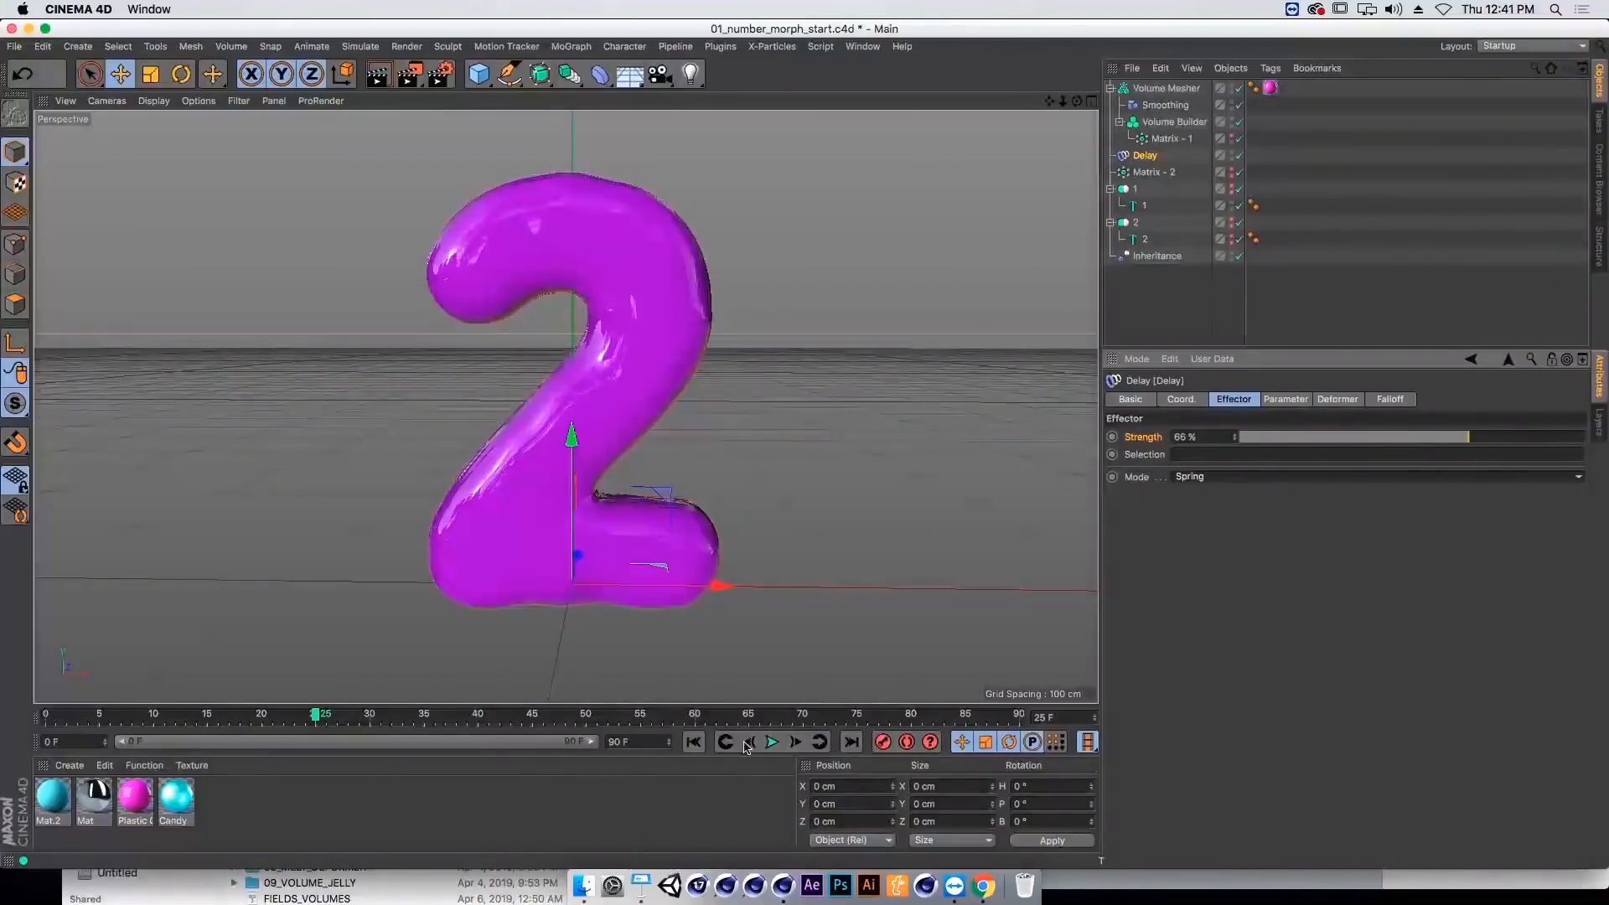
click(693, 742)
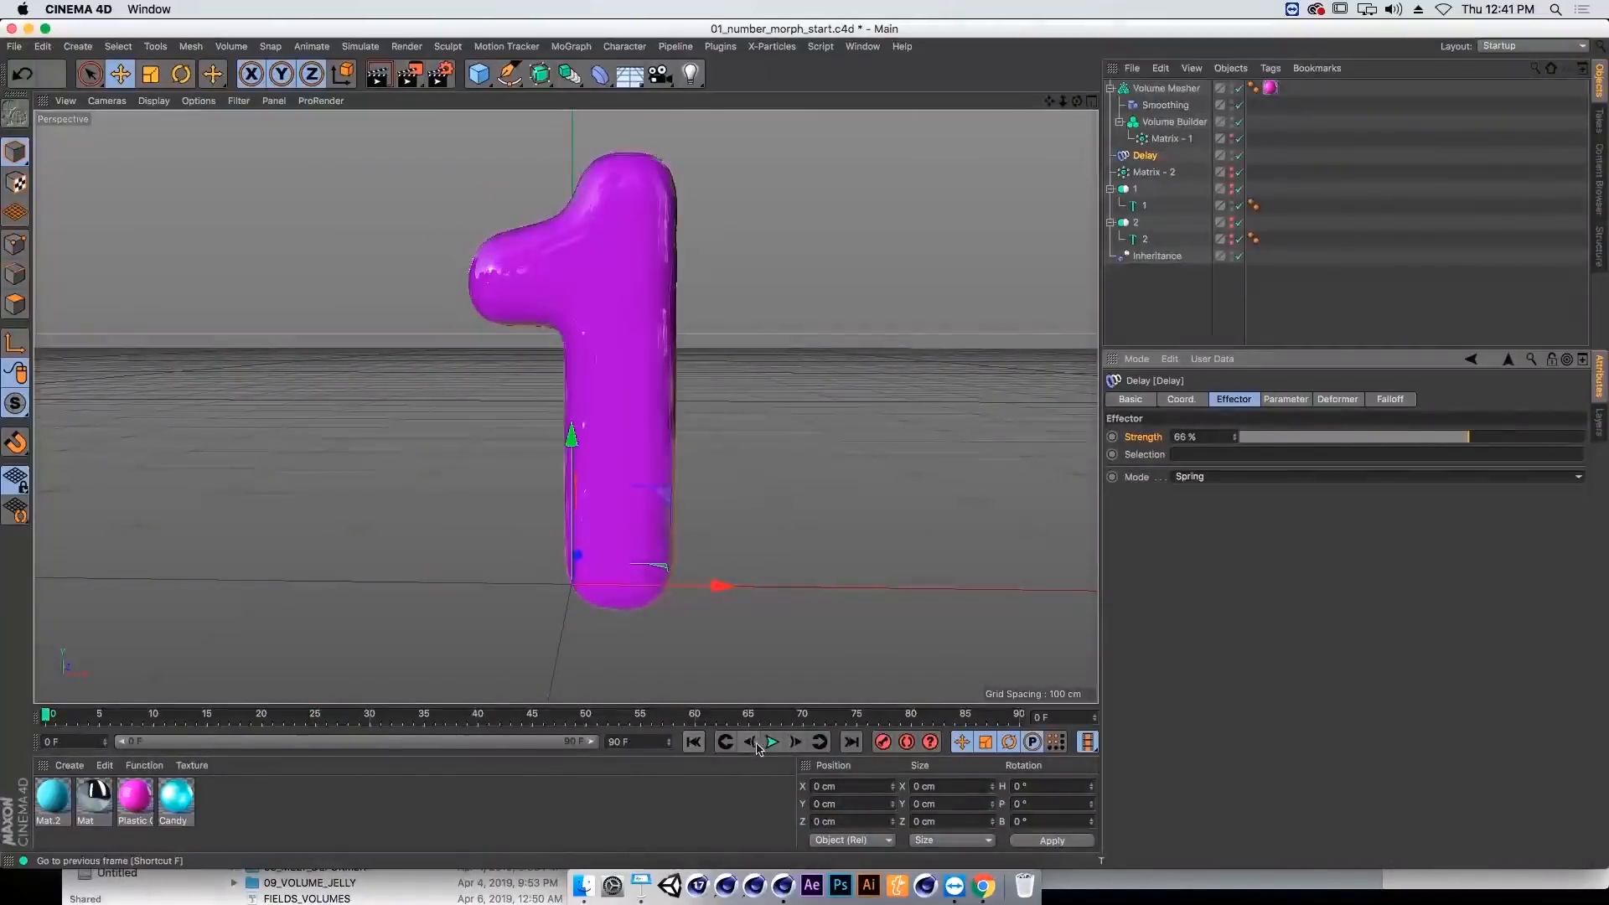
click(770, 743)
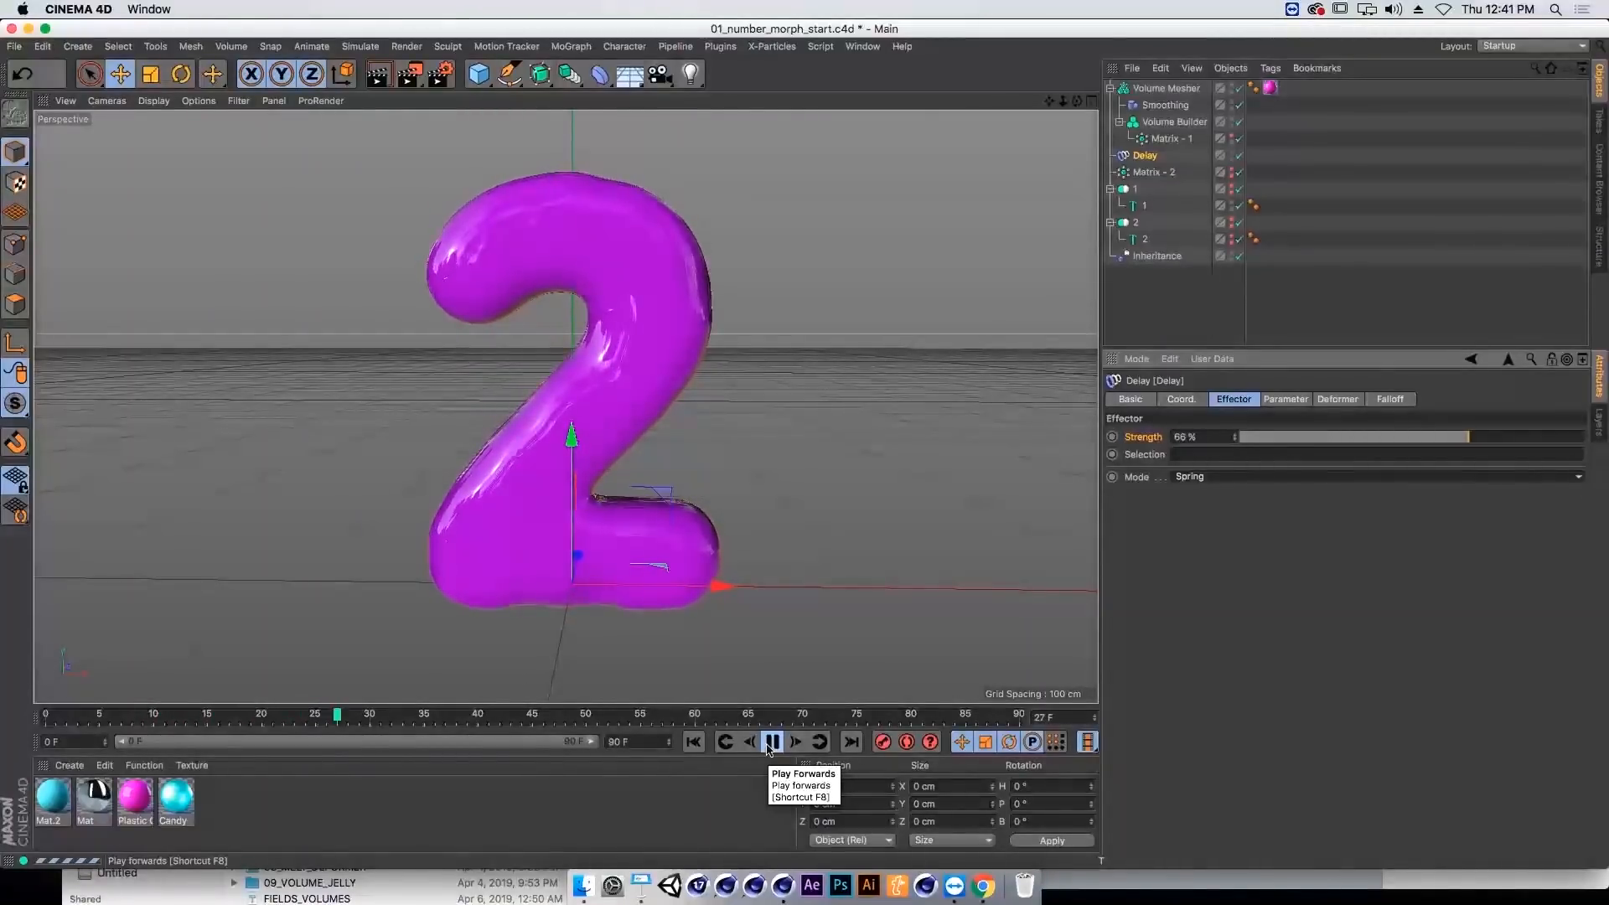
click(765, 743)
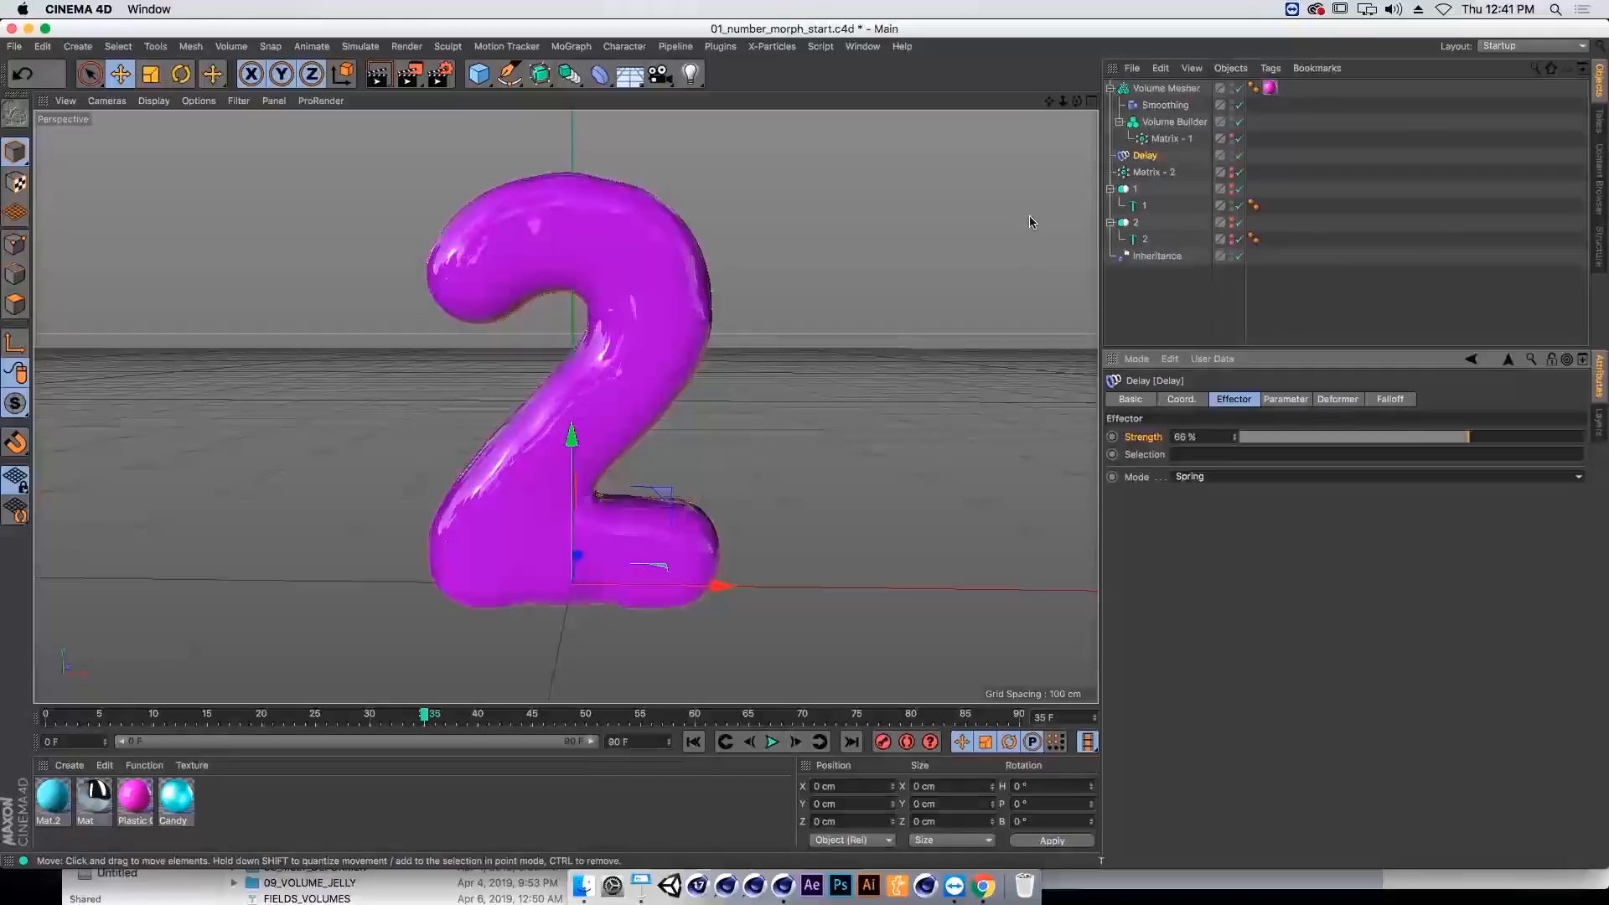
Step: Open 03_balloon_animal.c4d from the 05_MESH_MORPHING_R20 folder and play its balloon elephant-to-dog morph from the start
click(162, 883)
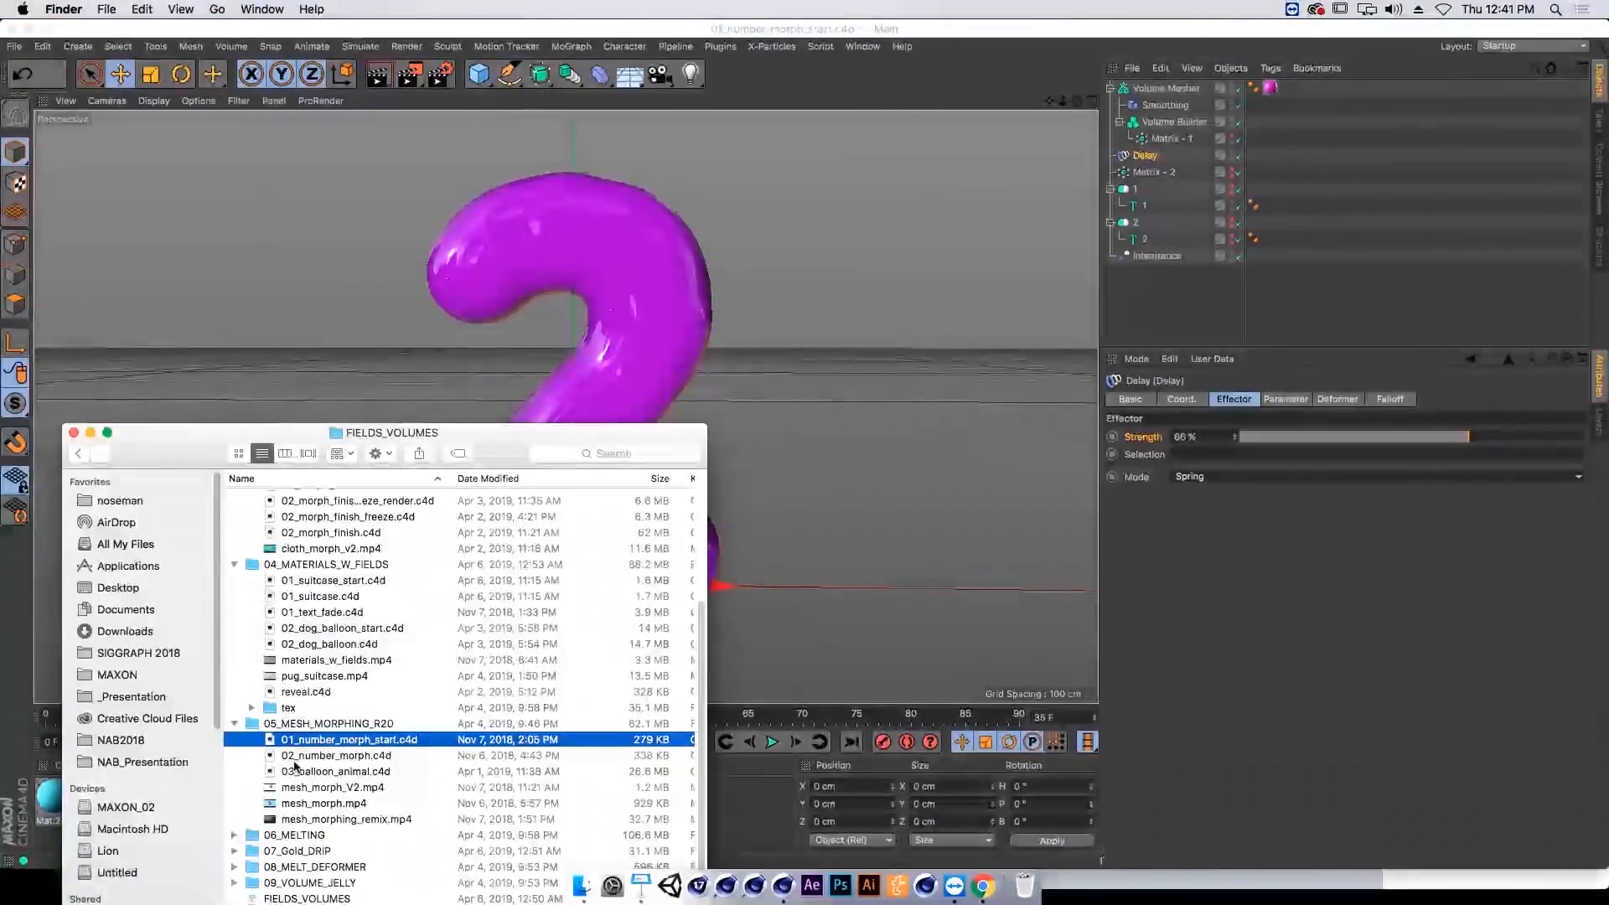
click(362, 771)
double_click(362, 771)
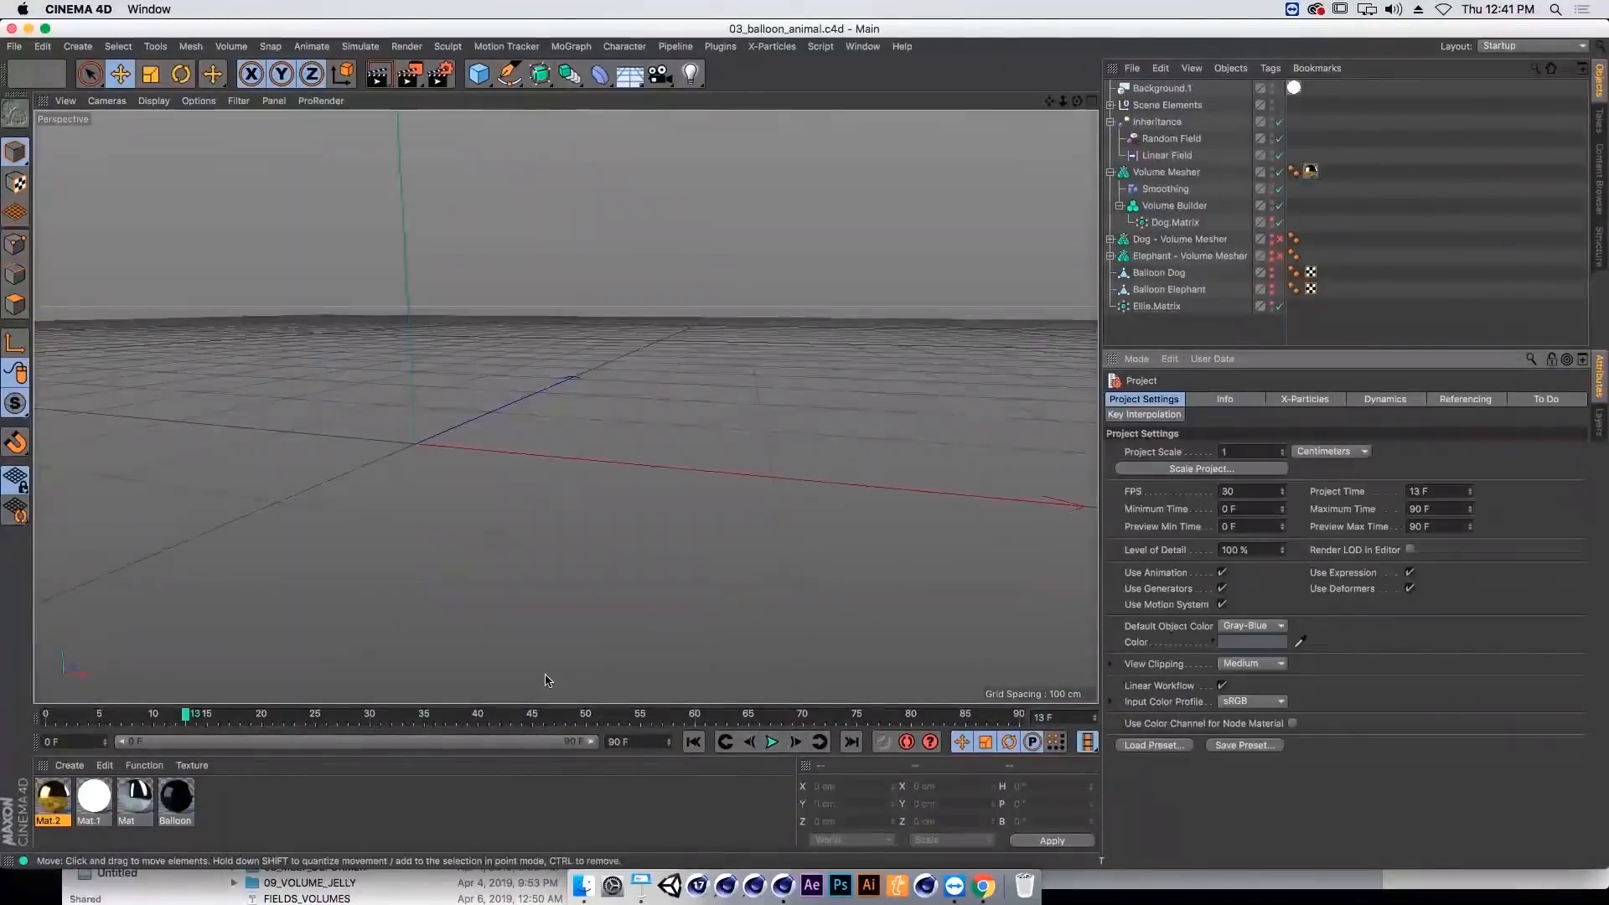
click(694, 743)
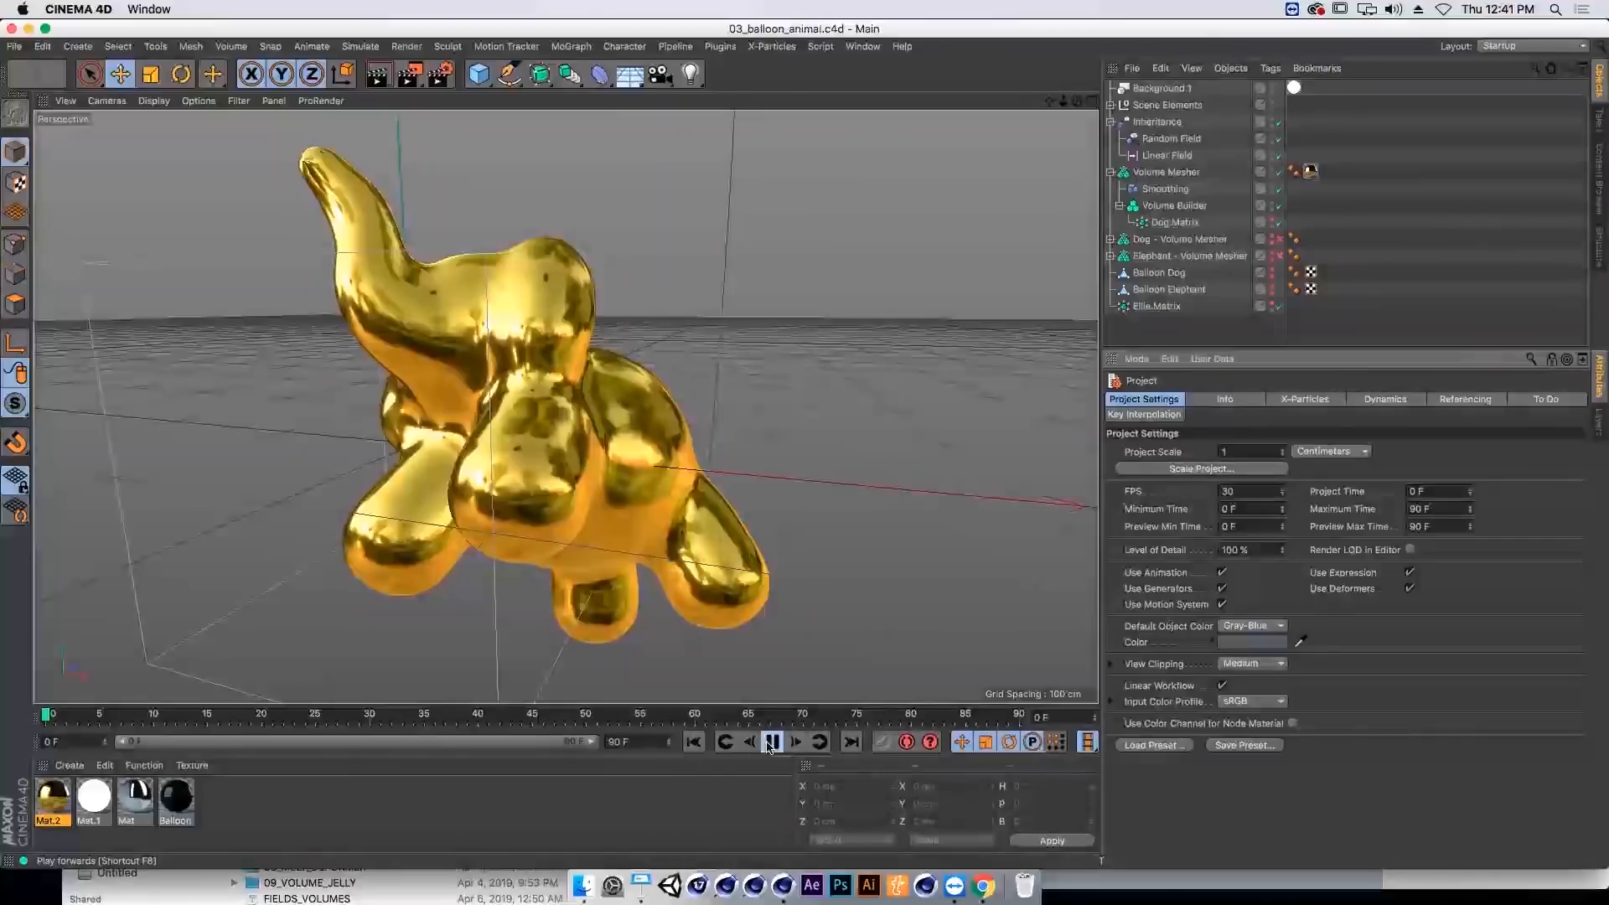
click(769, 745)
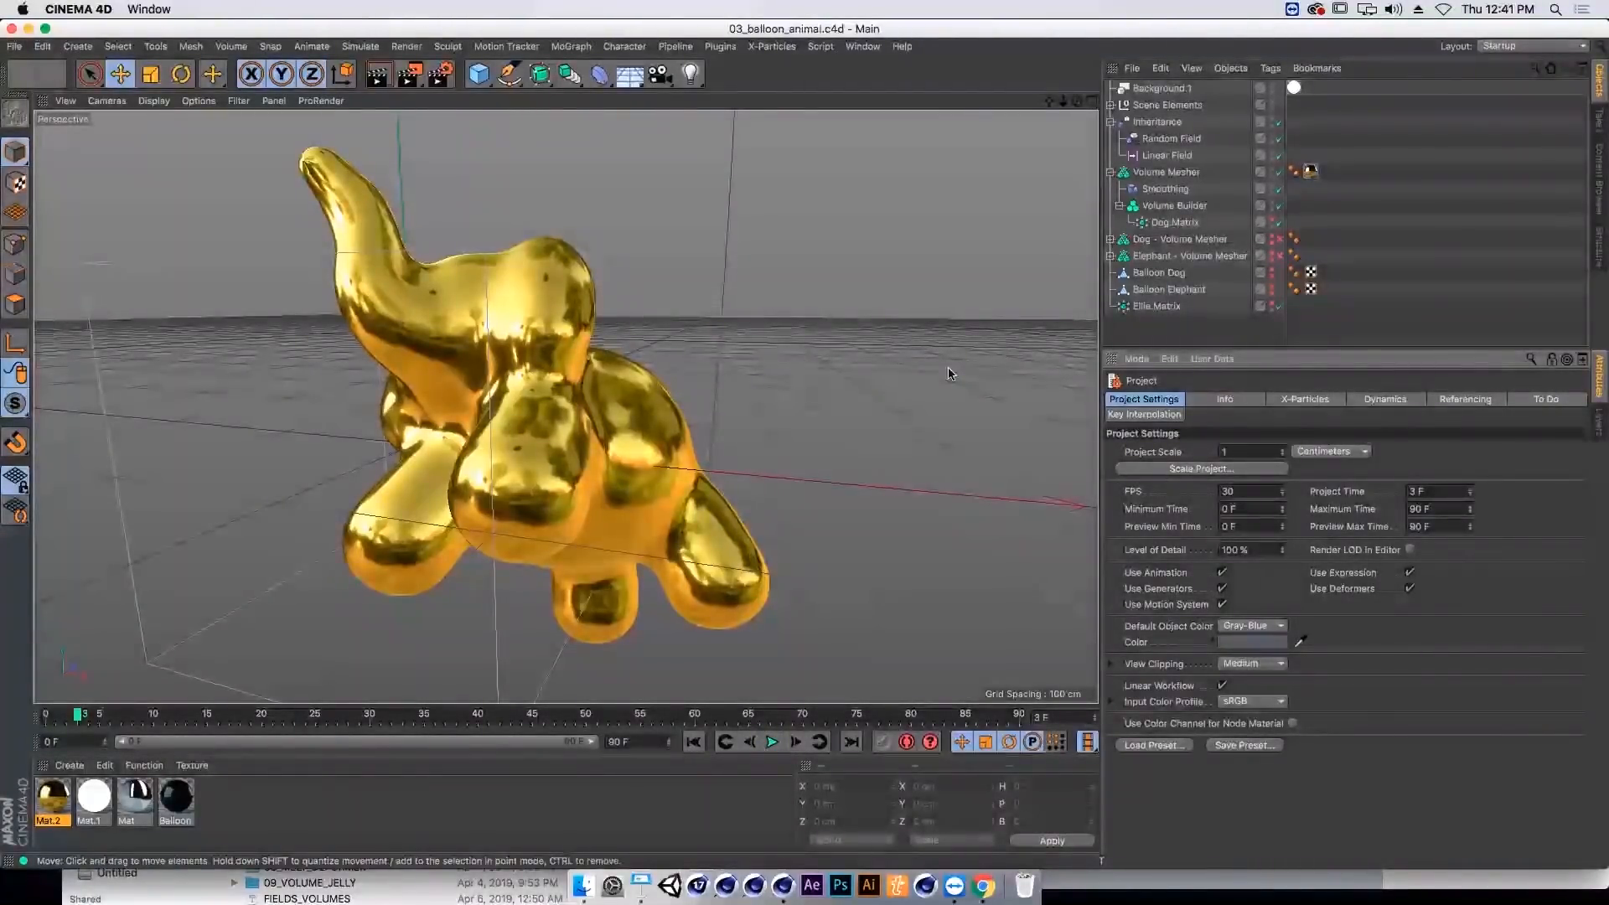
click(774, 738)
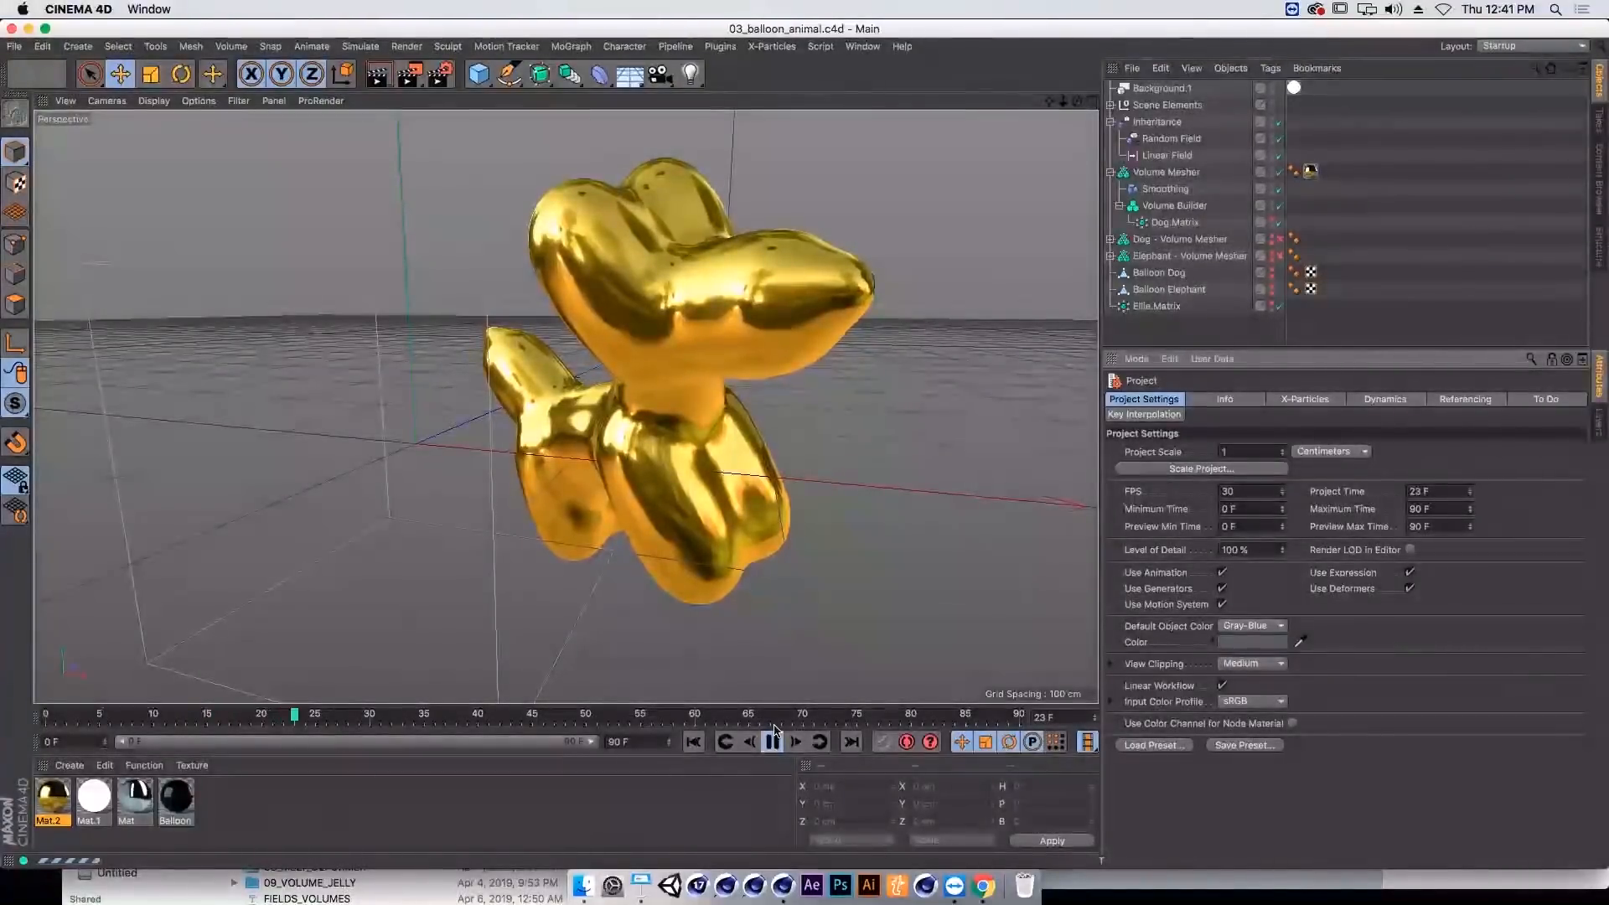
click(771, 741)
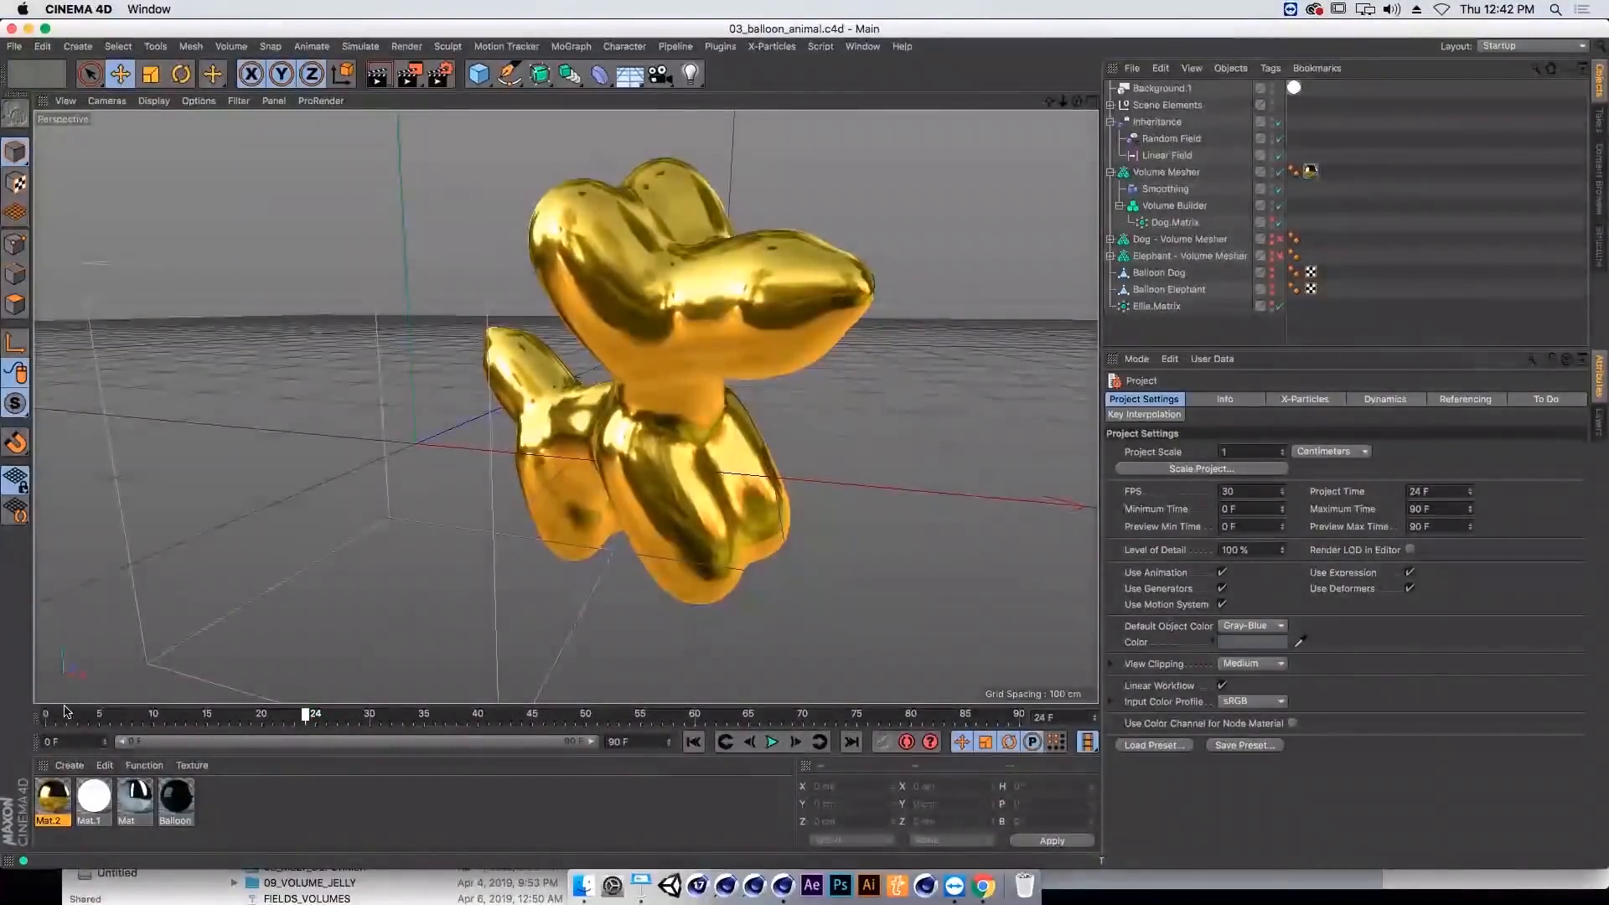
Step: Scrub through the balloon morph up to frame 20 and inspect the Ellie.Matrix object's properties
click(110, 715)
drag(30, 707, 261, 729)
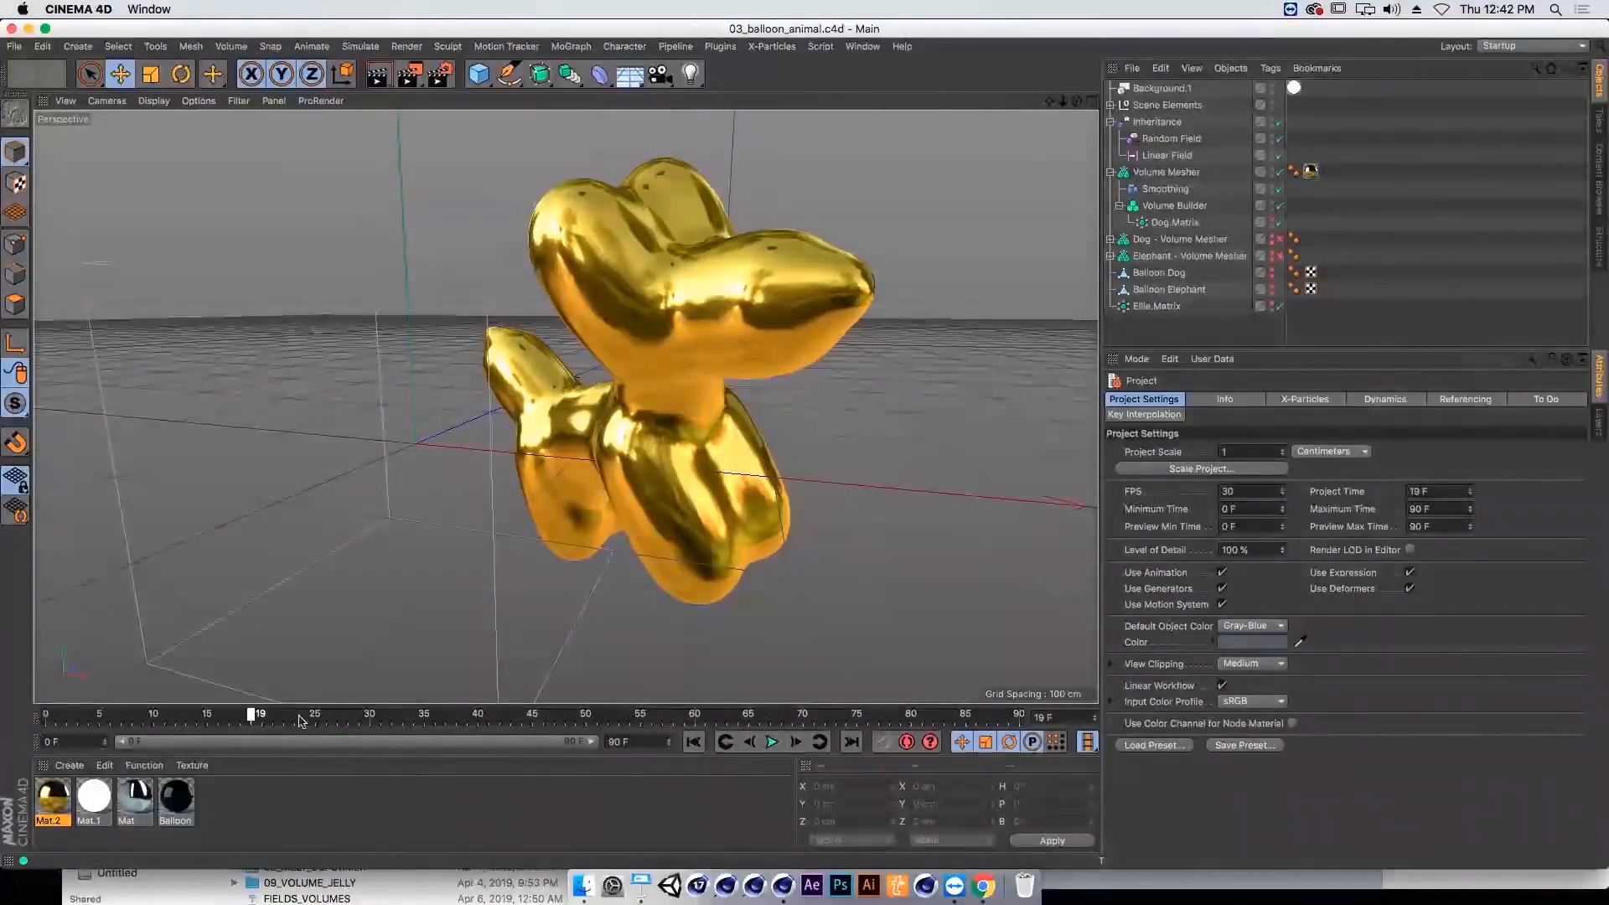
click(1157, 306)
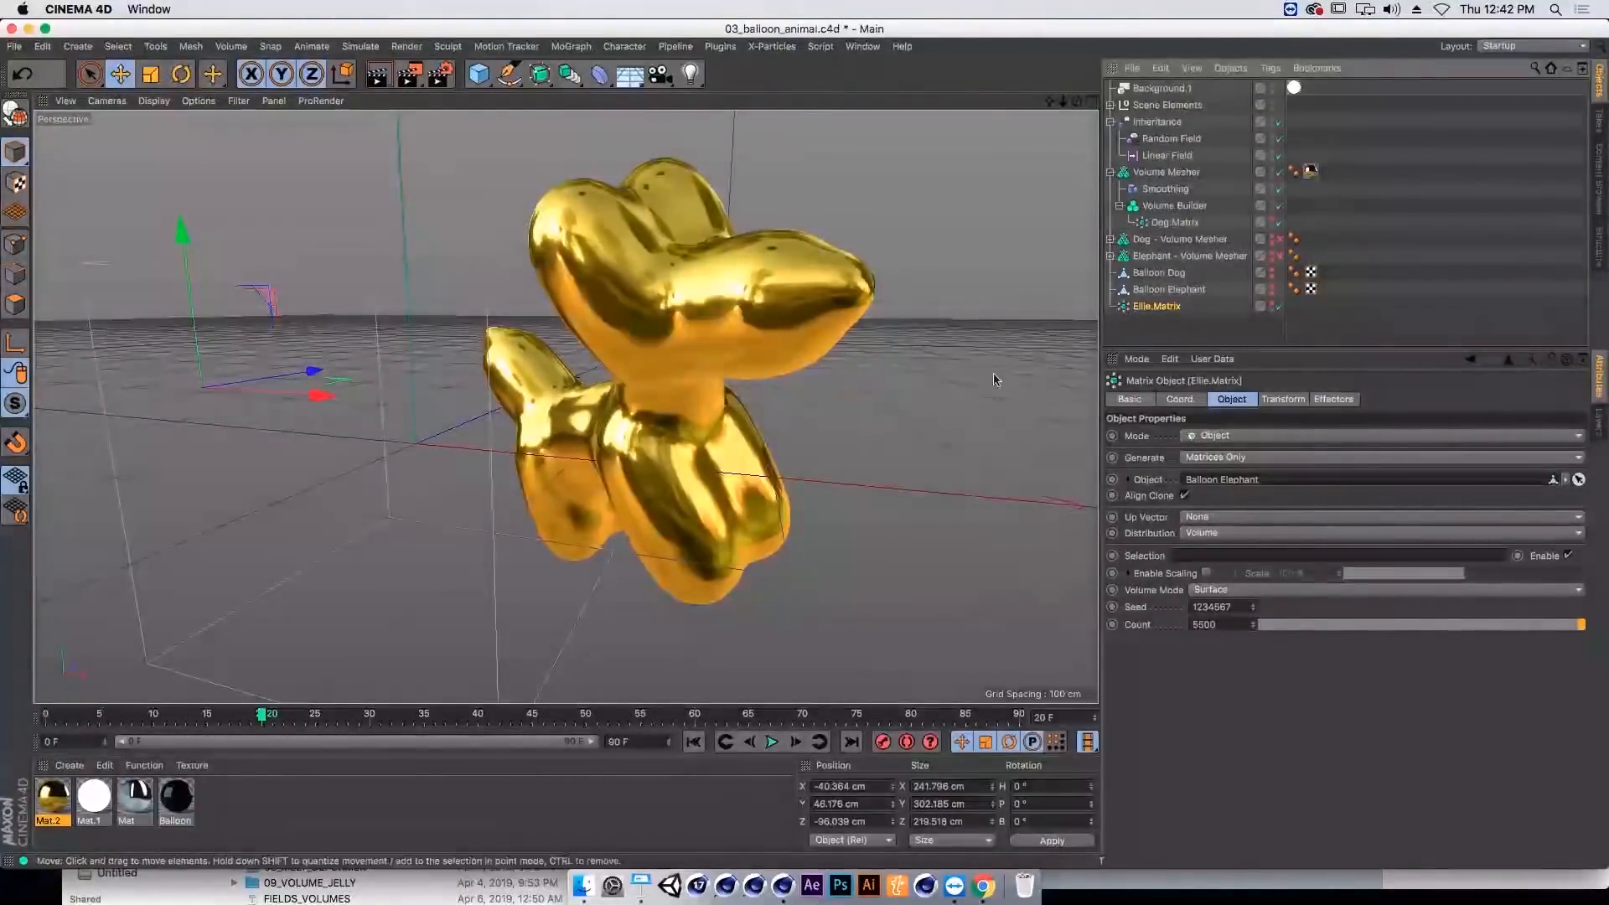
Step: Switch to Finder, enter the 06_MELTING folder and open 01_morph_begin.c4d, dismissing the missing-plugins notice
click(141, 891)
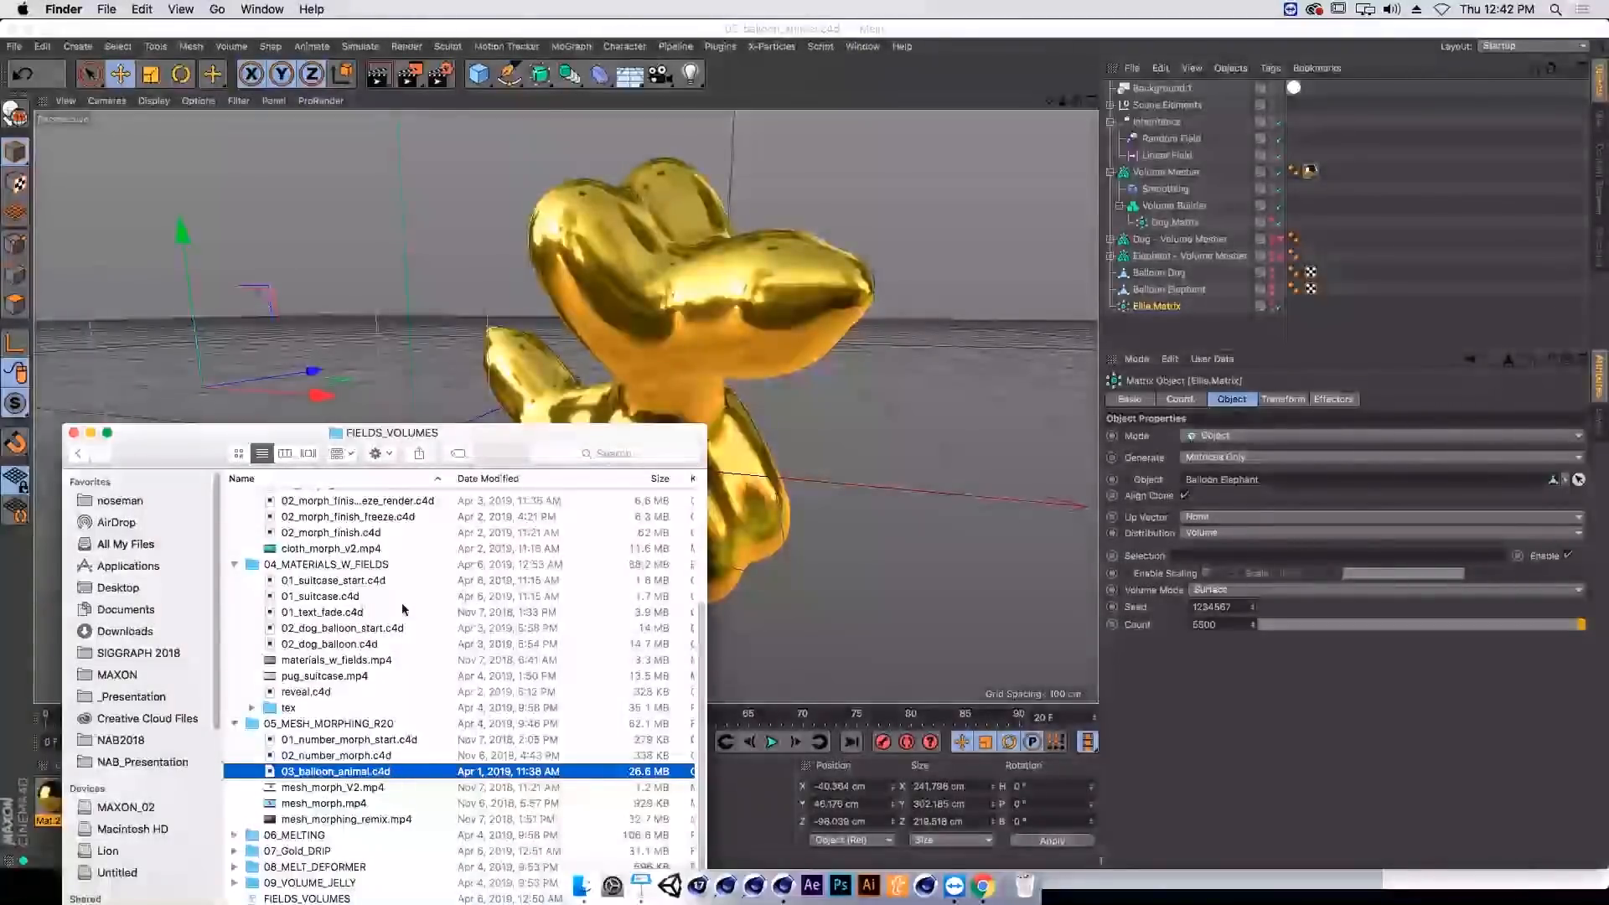
scroll(399, 632, up, 2)
scroll(399, 632, down, 2)
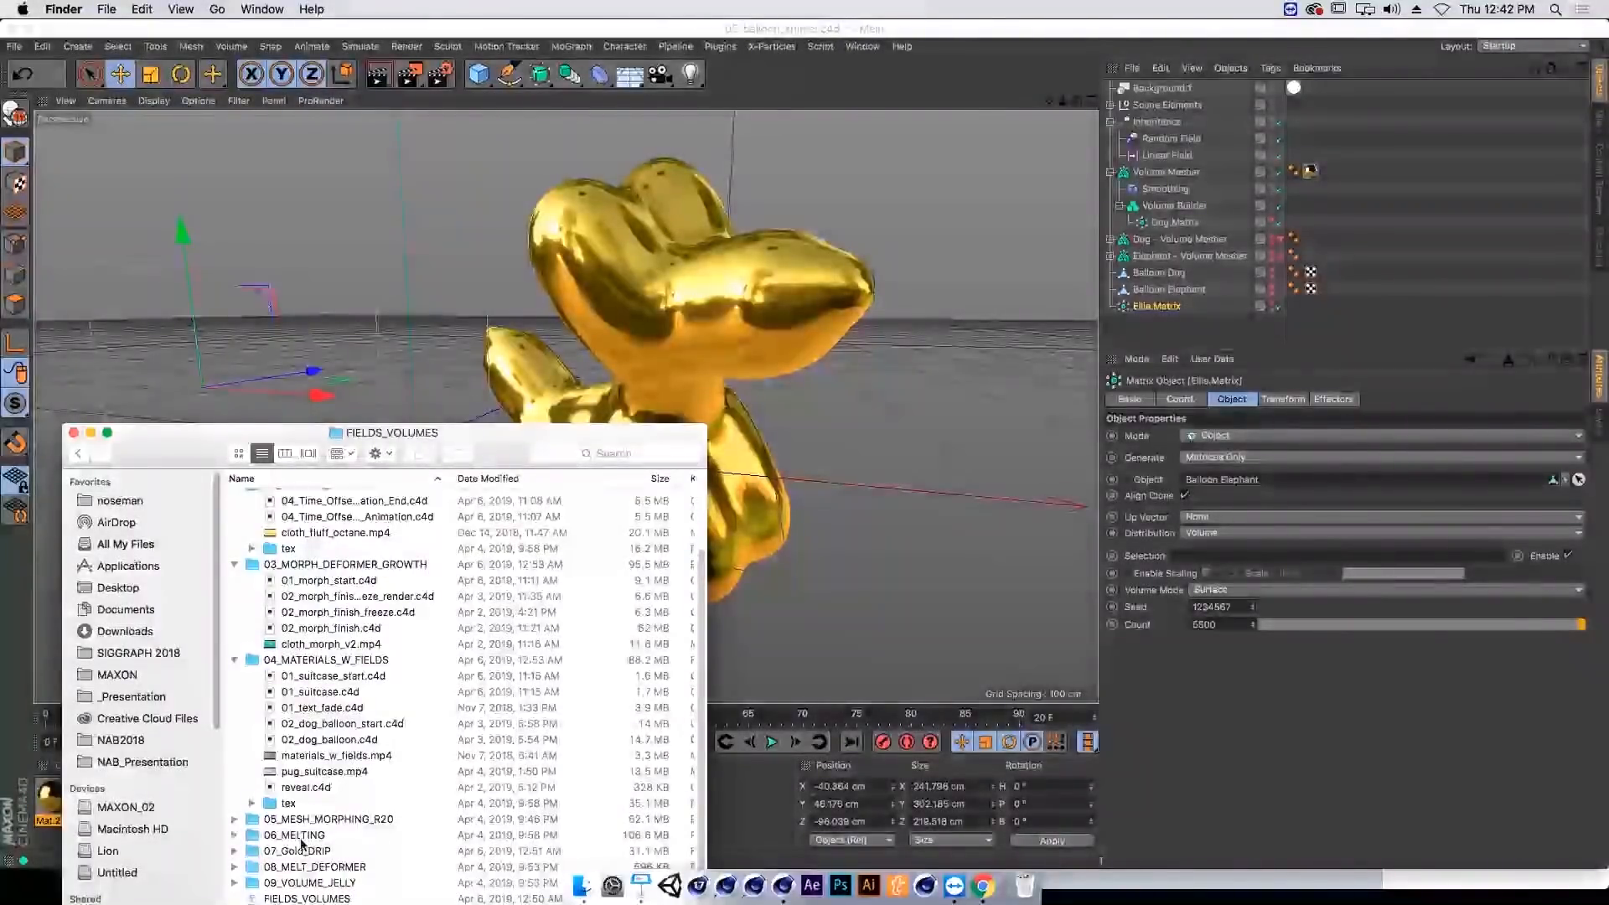
double_click(301, 837)
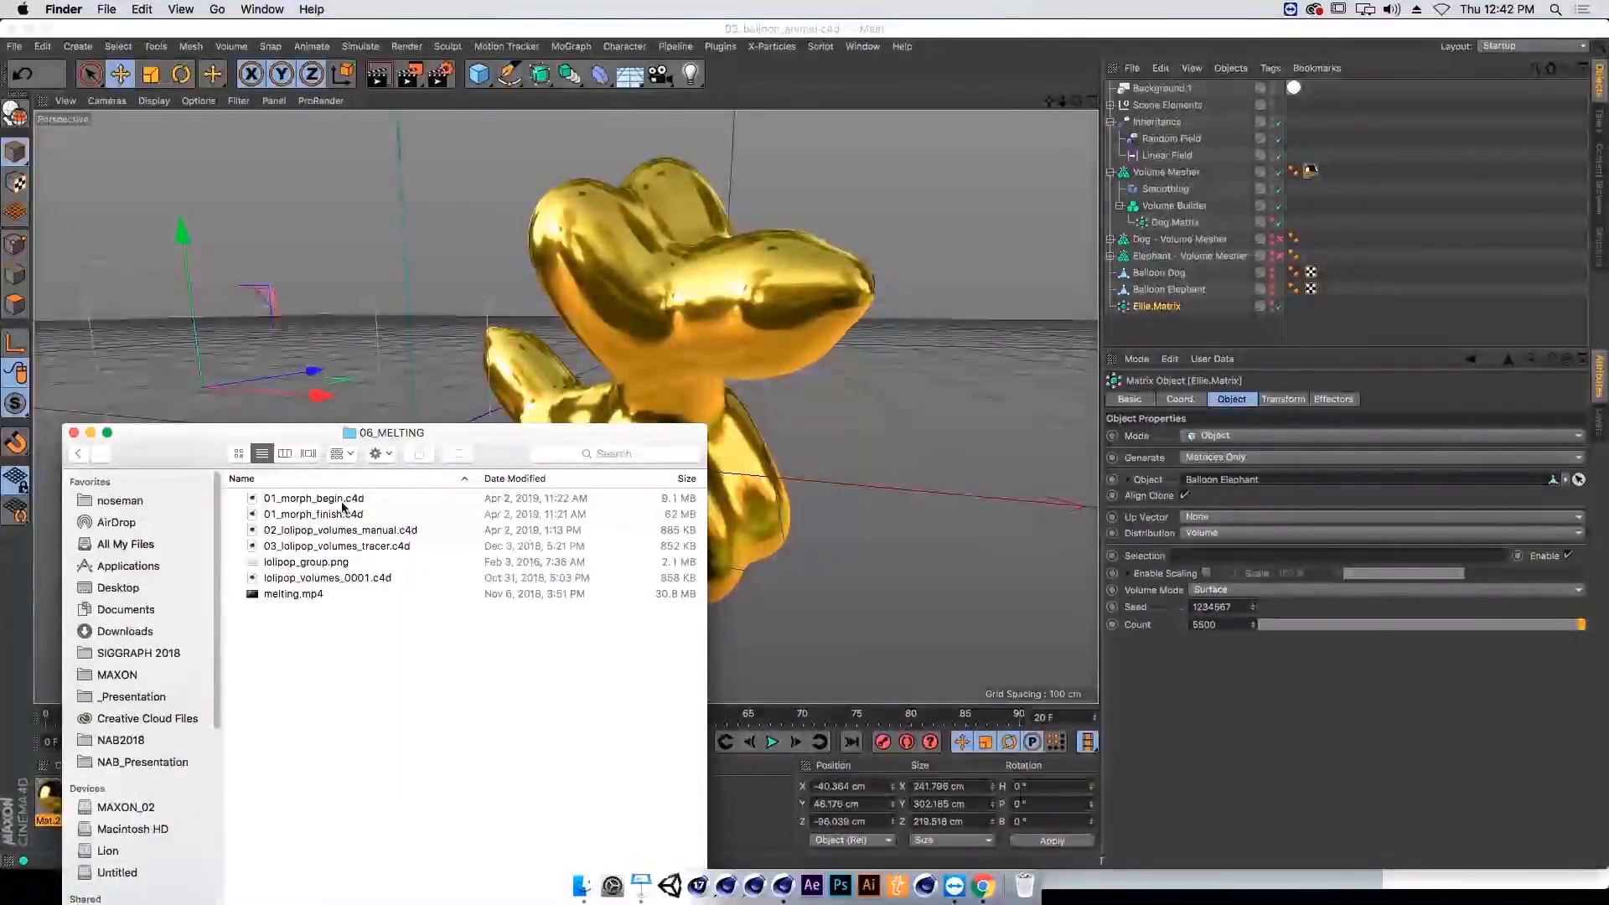
double_click(344, 501)
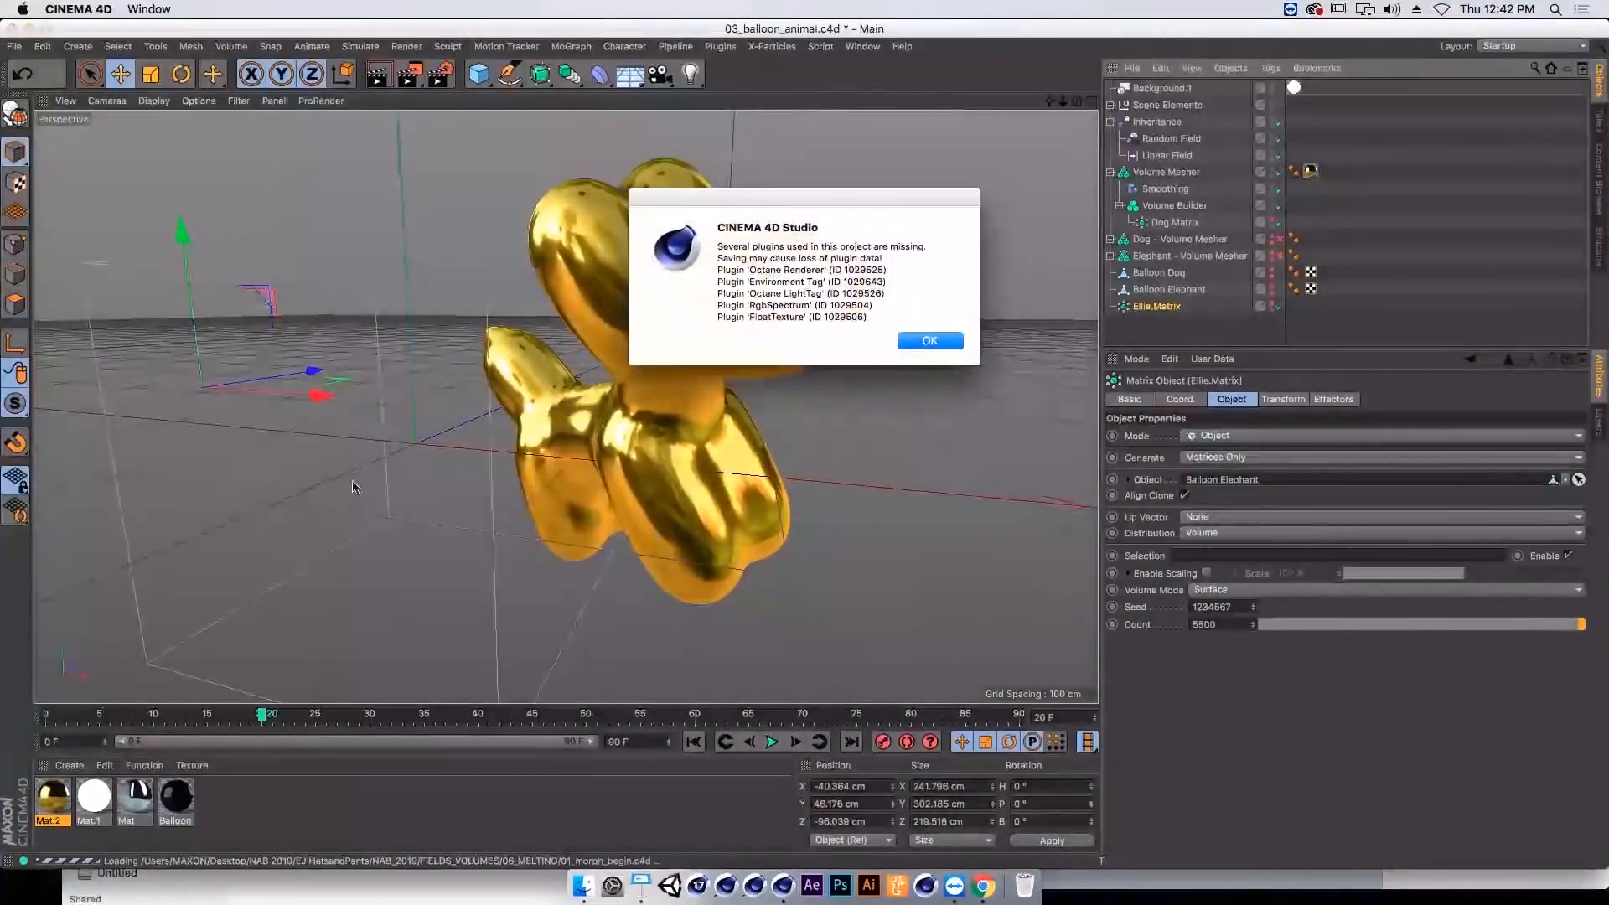
click(918, 342)
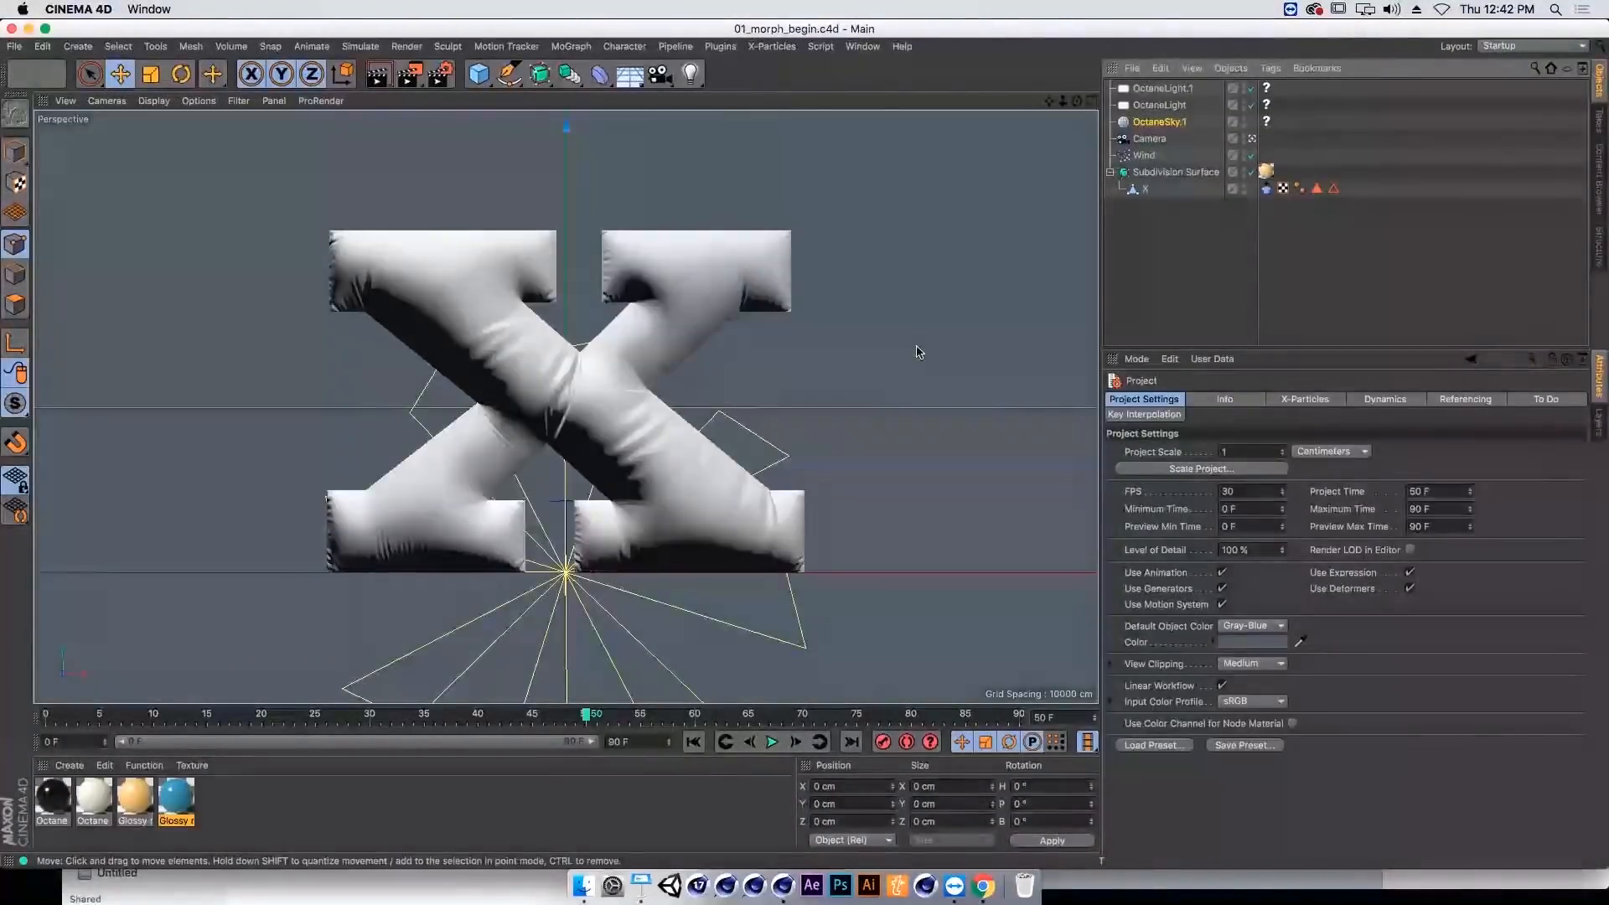
Step: Switch to Finder and open 02_lolipop_volumes_manual.c4d from the 06_MELTING folder
click(388, 898)
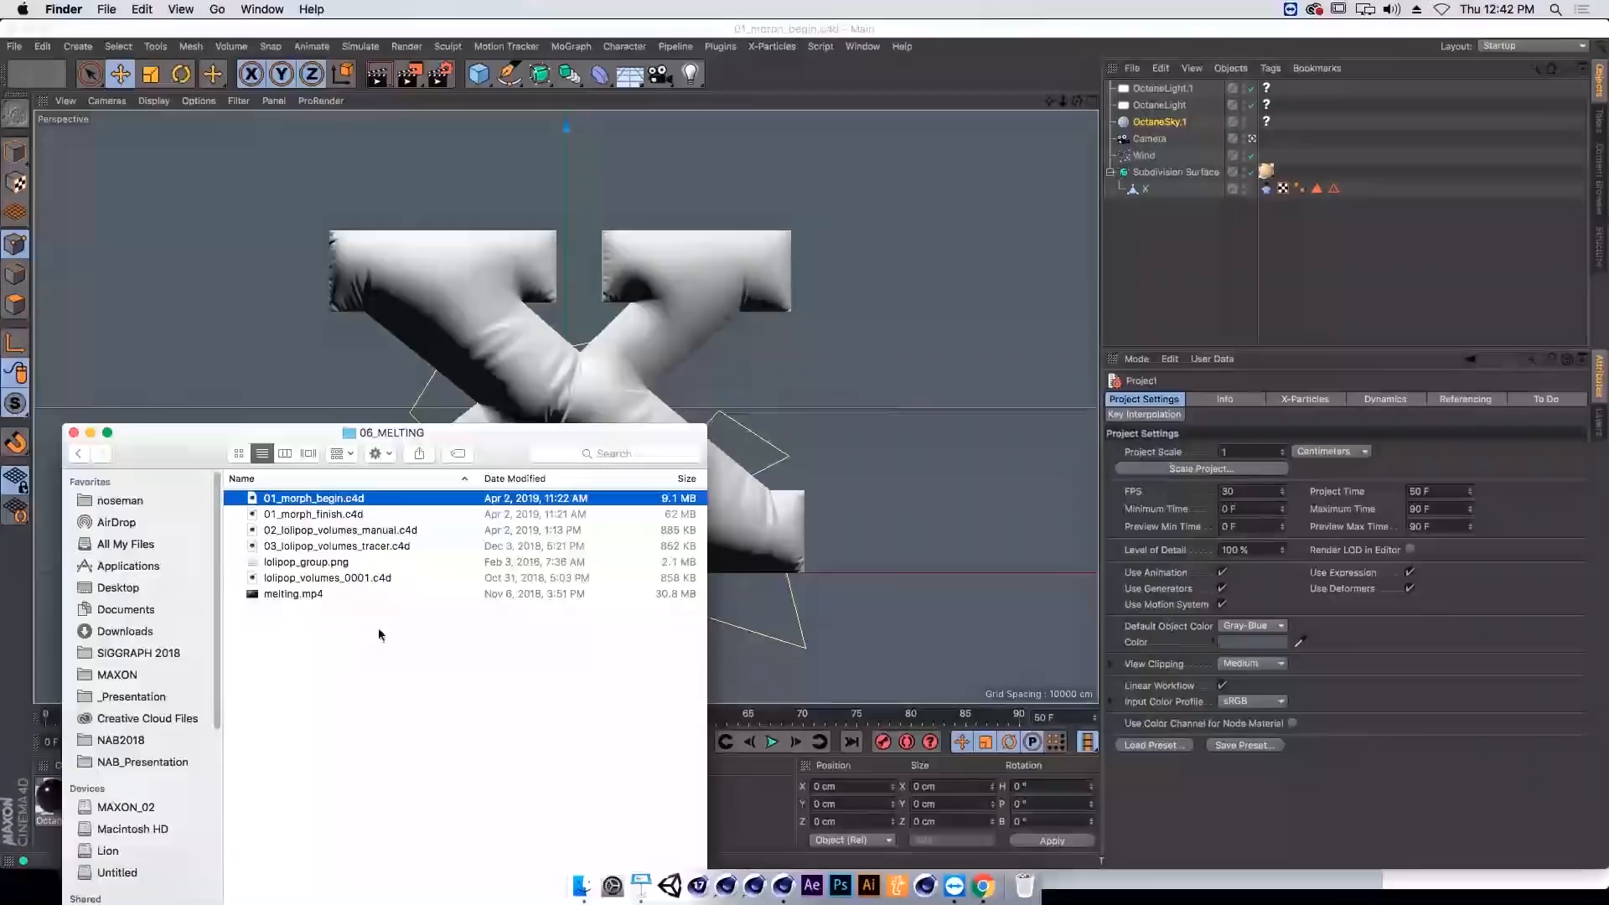
click(342, 531)
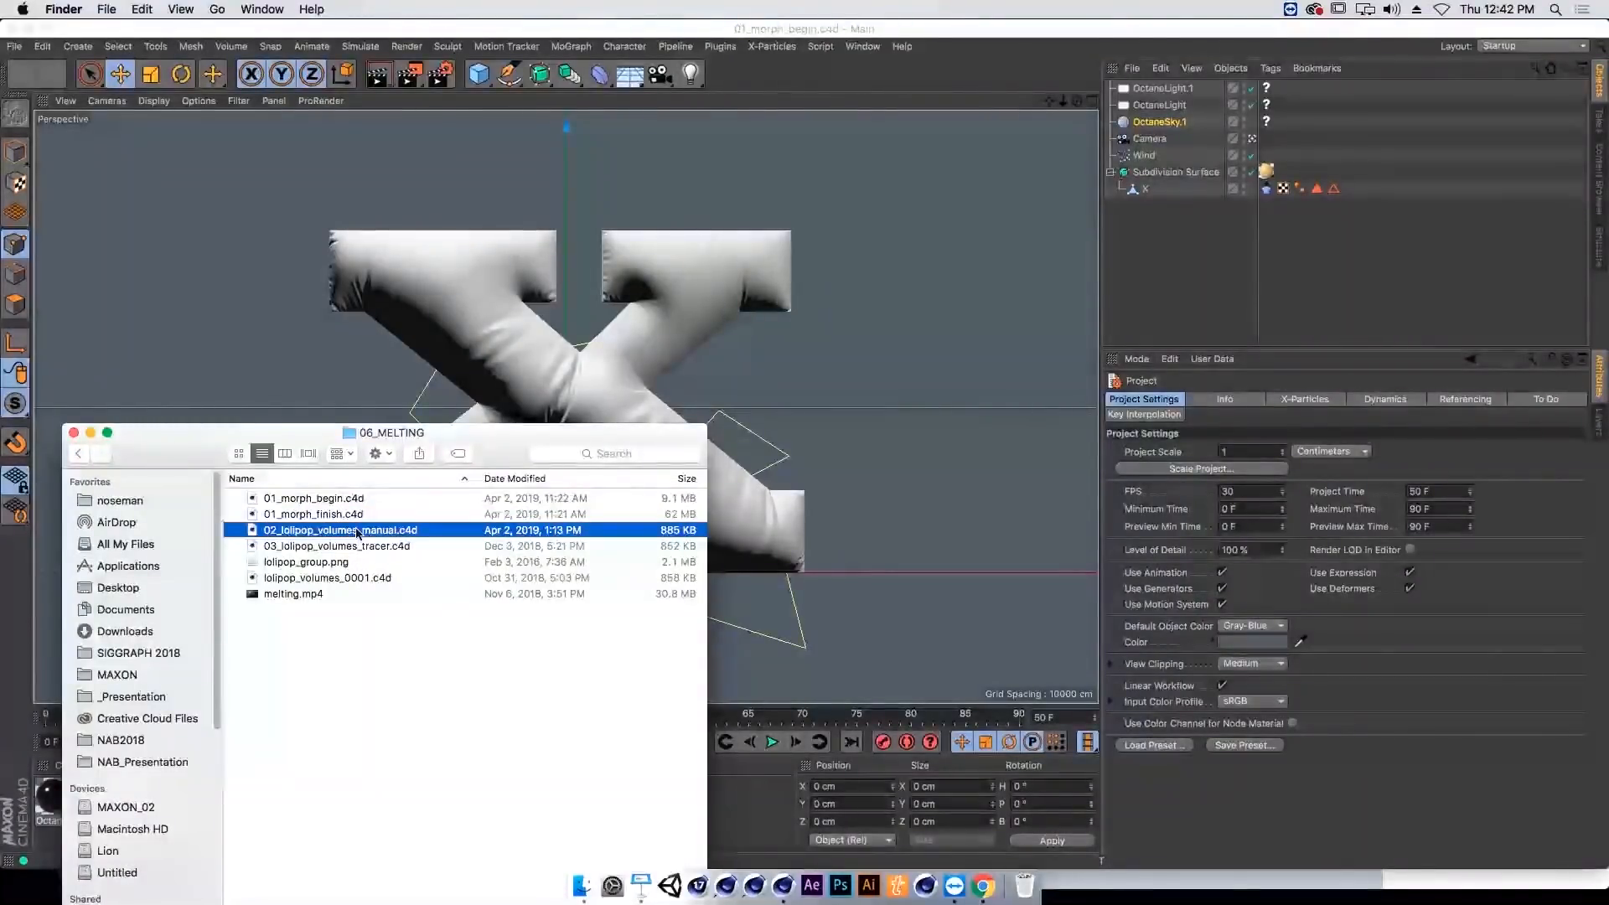
double_click(359, 533)
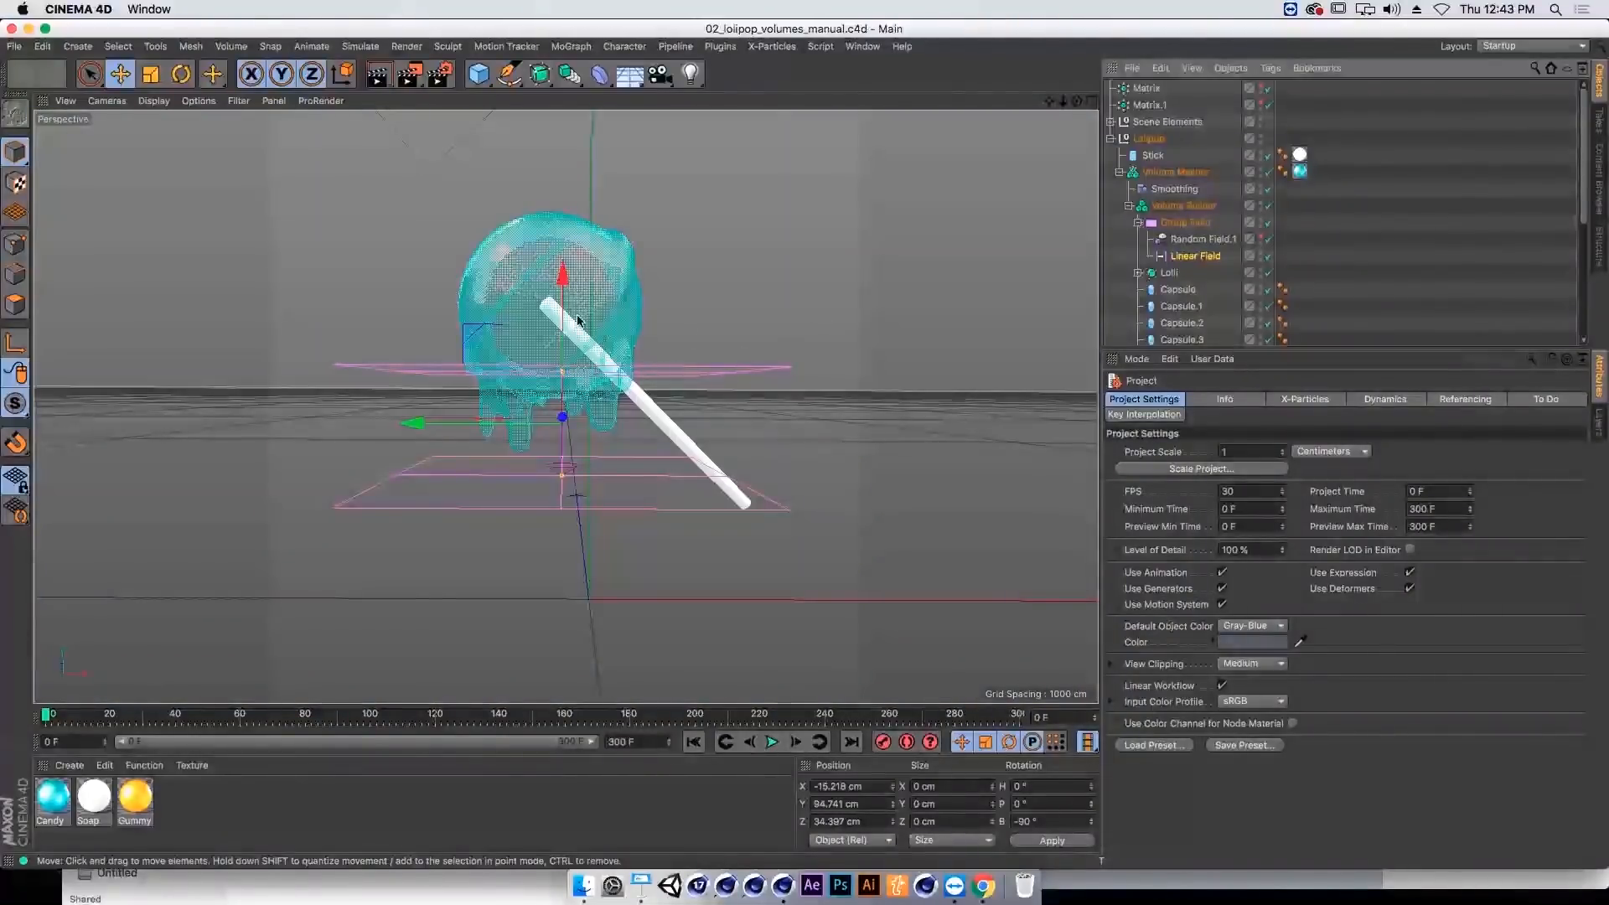
Step: Raise the Linear Field through the melting lollipop to a Y position of about 178 cm
click(575, 365)
drag(570, 337, 575, 286)
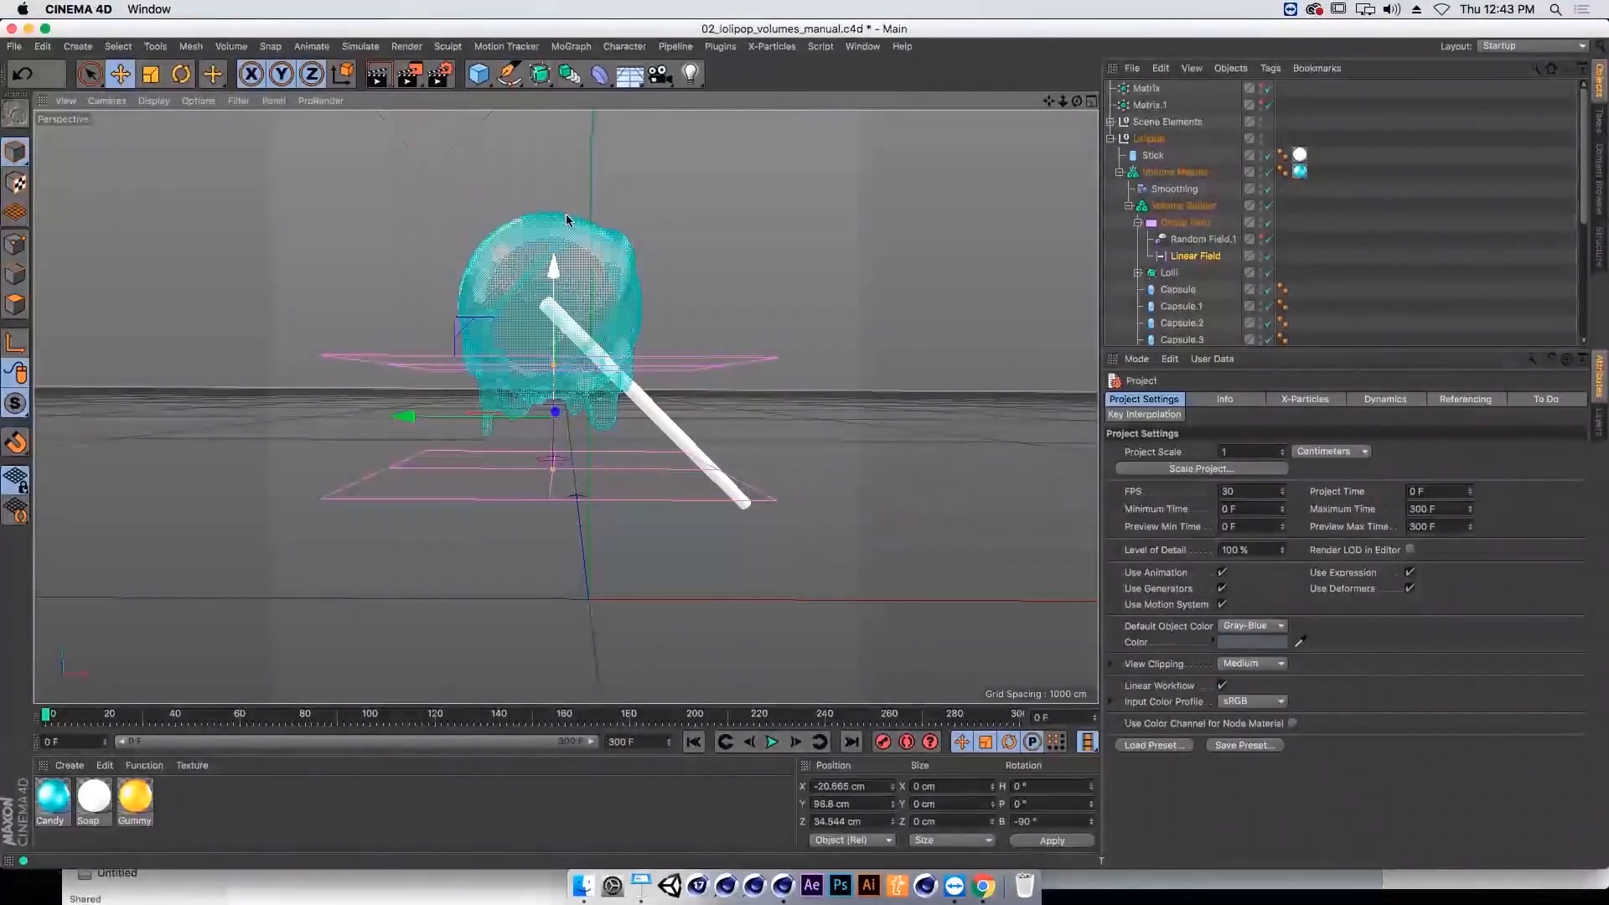
drag(575, 188, 986, 122)
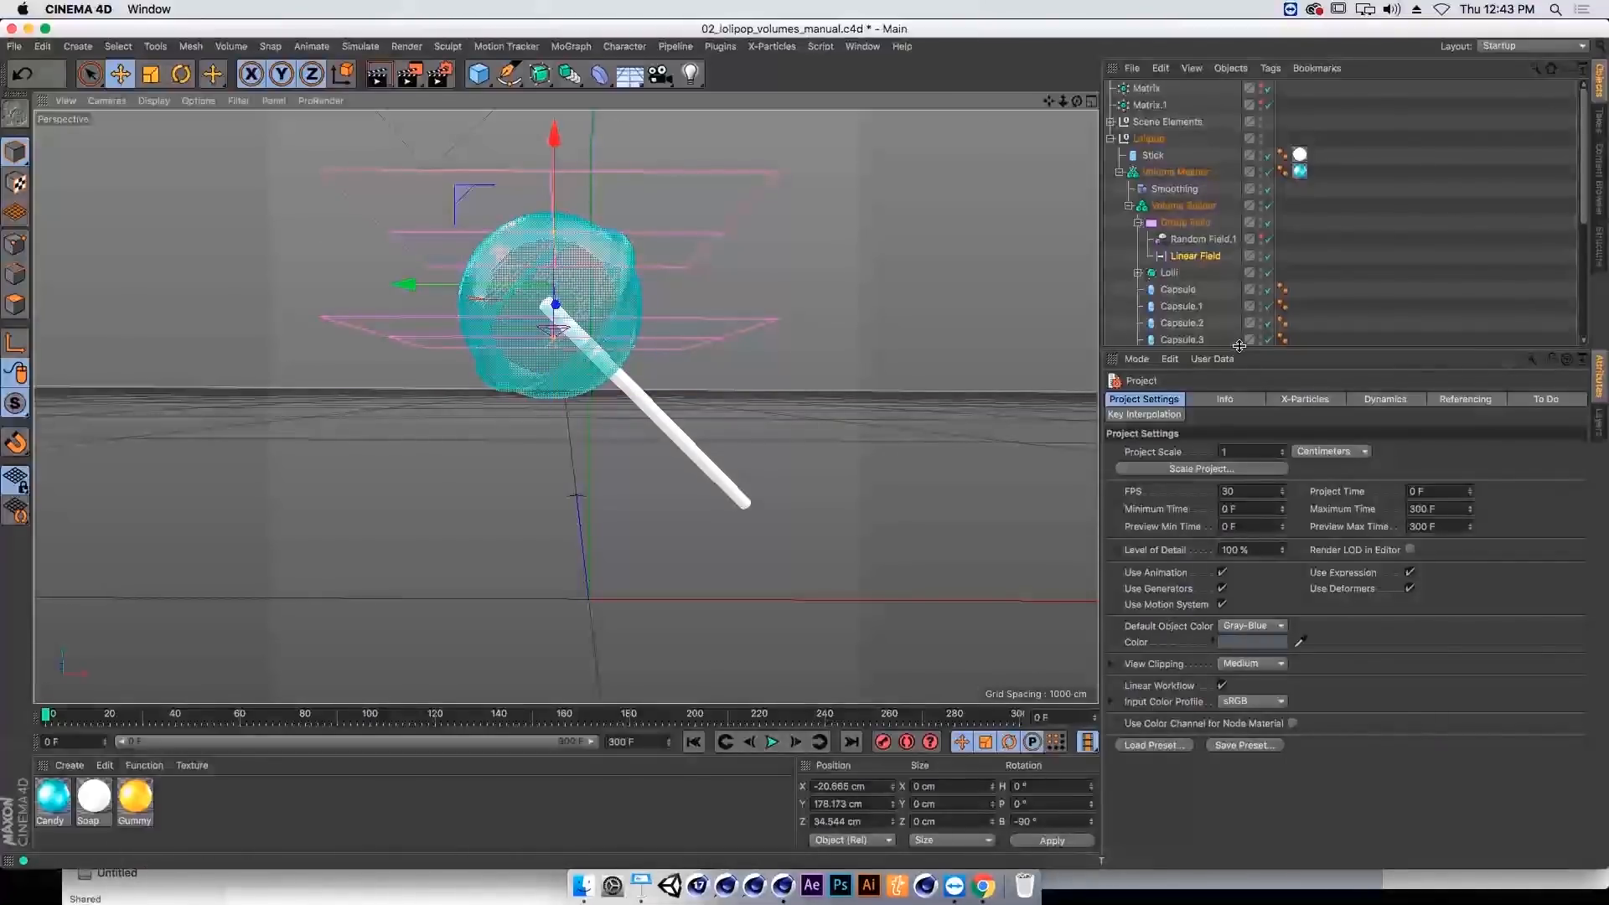
Step: Enlarge the object list and disable the lollipop's Volume Mesher and Volume Builder to expose the source shapes
drag(1246, 348, 1250, 493)
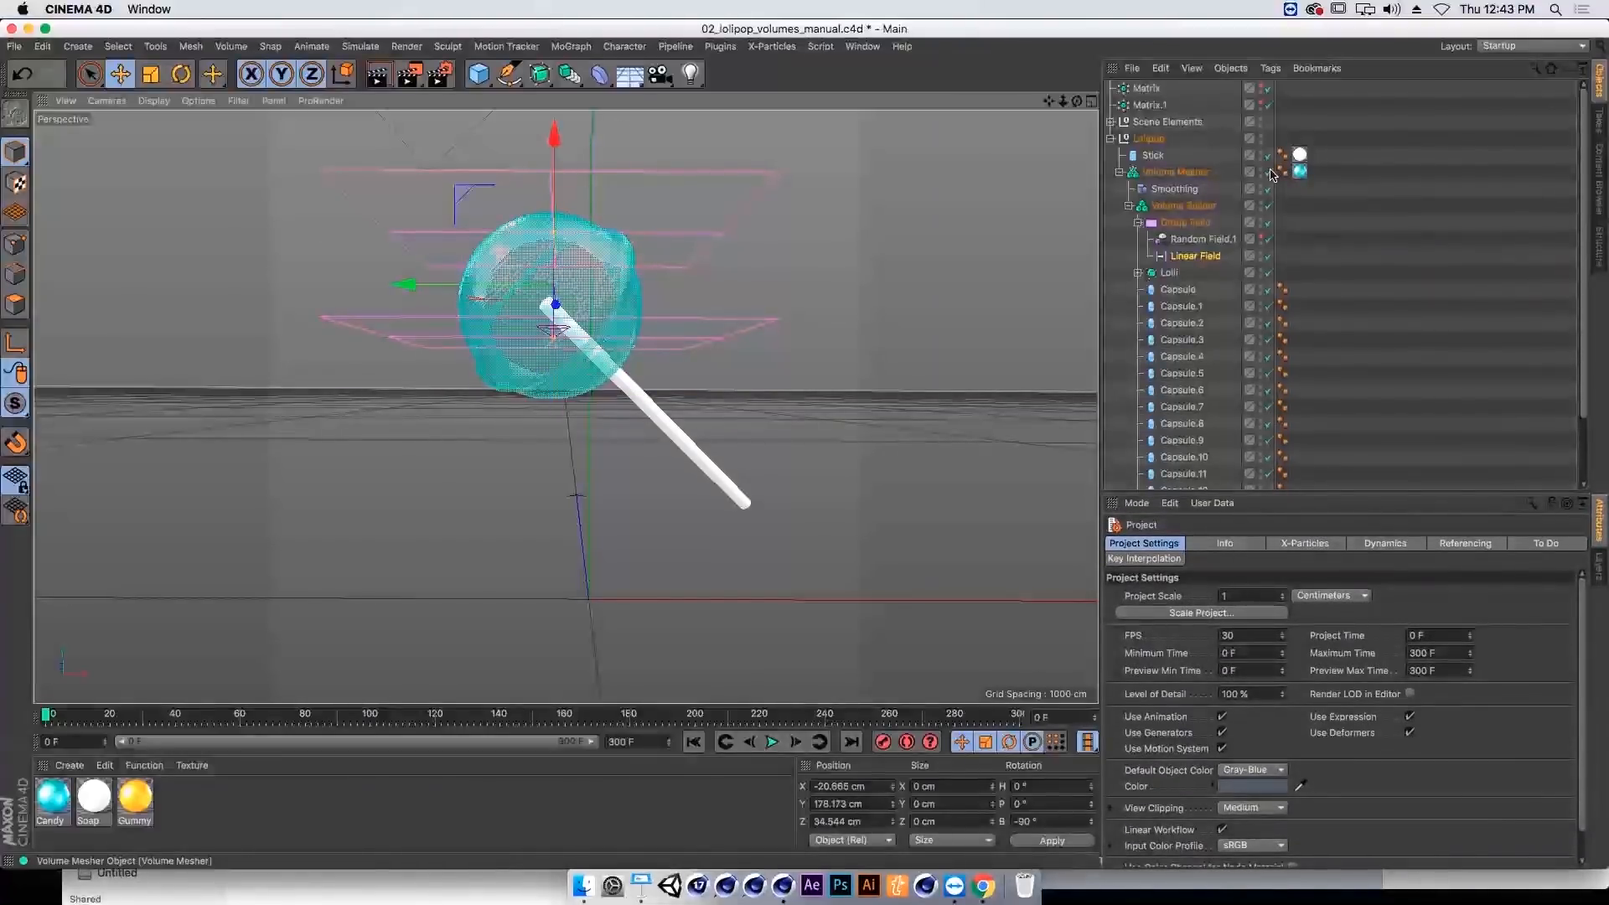
click(1267, 169)
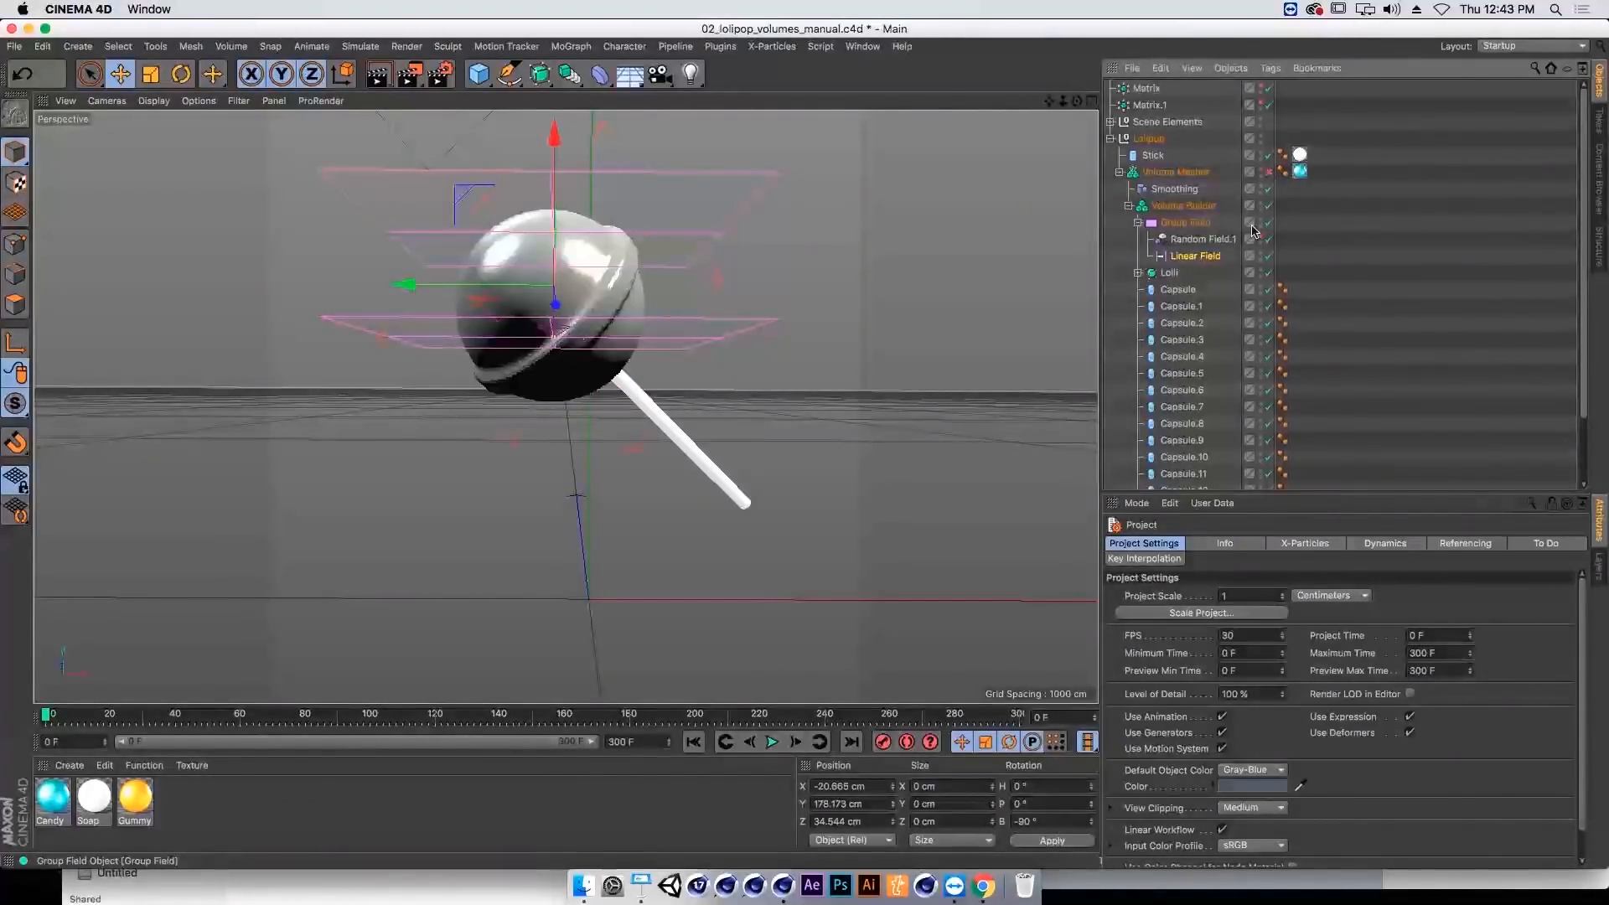
click(1267, 206)
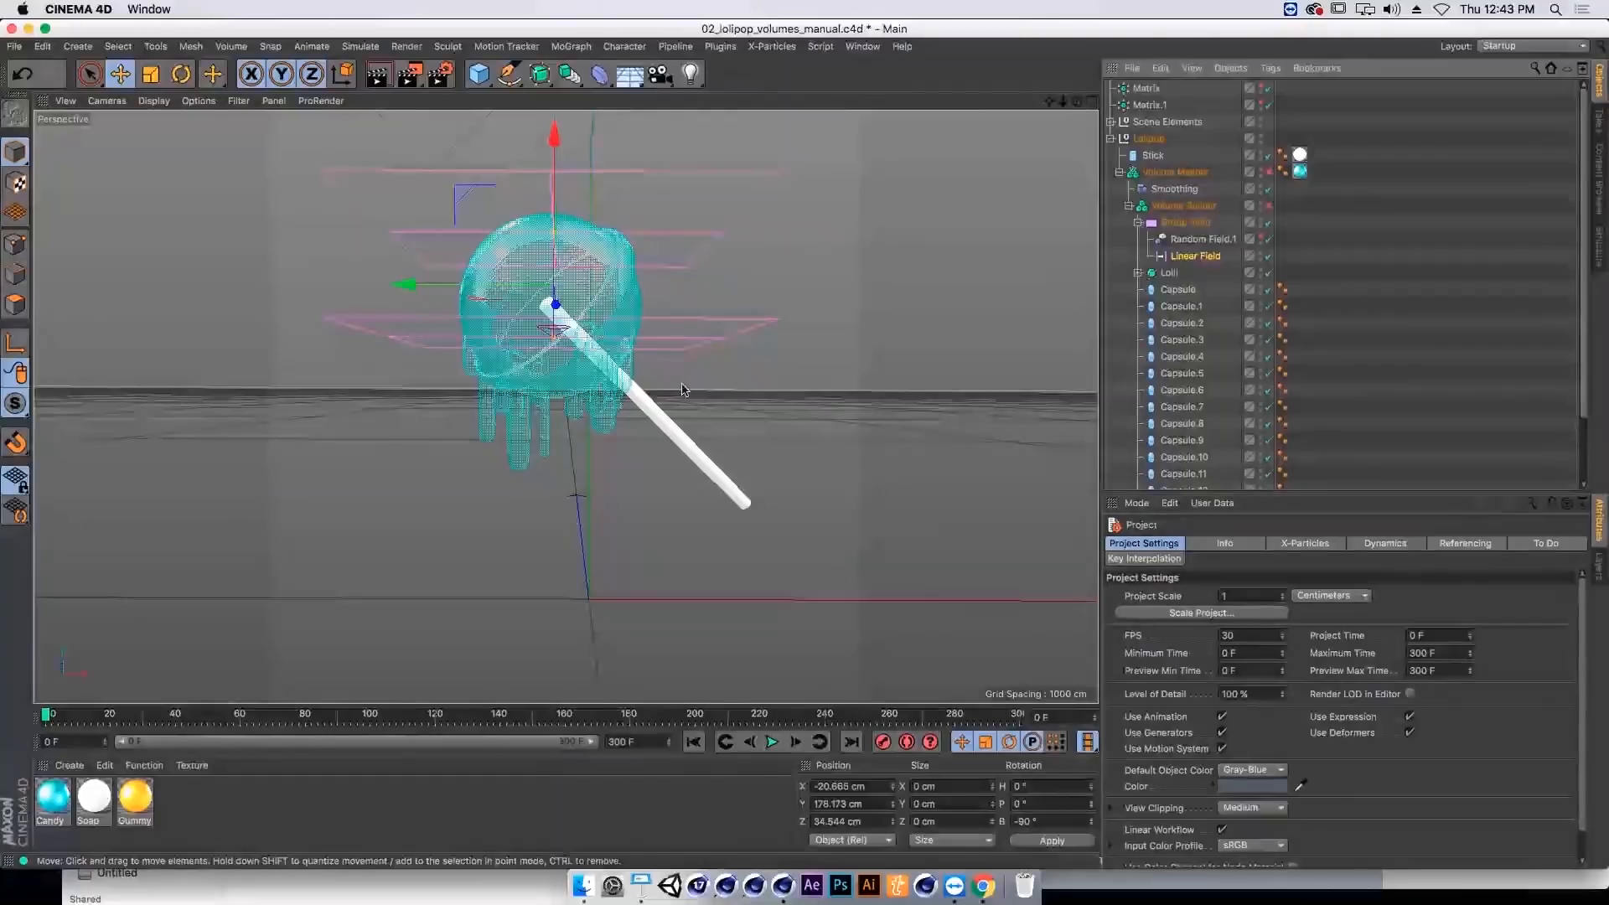
Step: Examine the capsules forming the drips beneath the lollipop up close, selecting Capsule.7
alt+drag(557, 375, 511, 371)
alt+right_drag(524, 370, 619, 360)
click(550, 570)
alt+drag(550, 570, 697, 571)
scroll(1341, 356, down, 4)
scroll(1209, 398, up, 4)
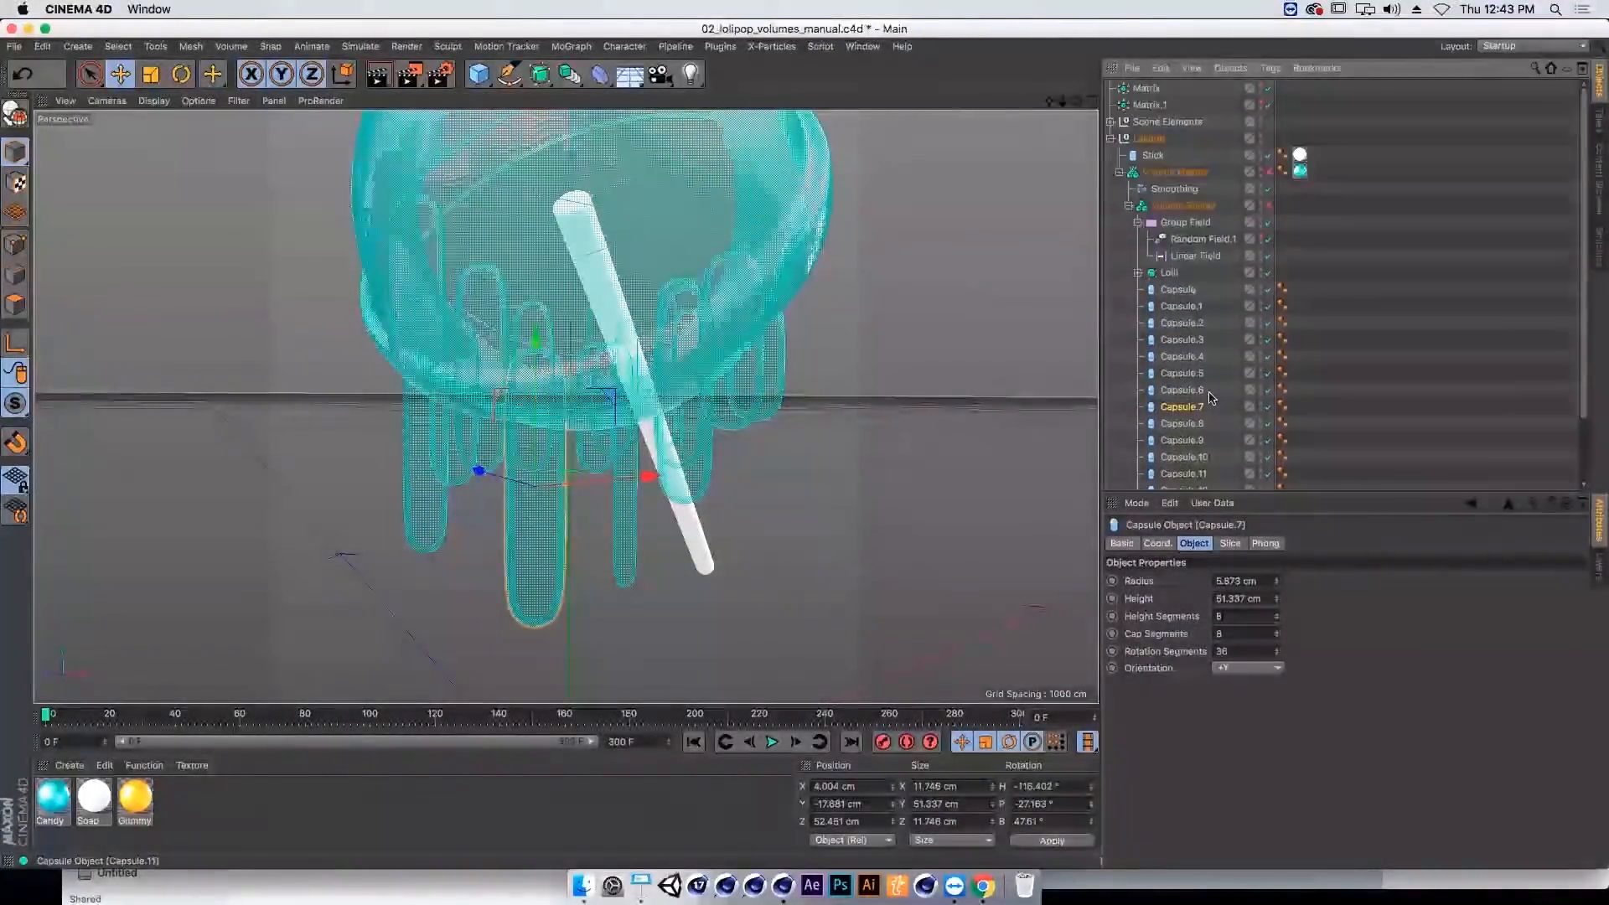
alt+drag(494, 394, 432, 411)
alt+right_drag(431, 411, 344, 390)
alt+drag(343, 390, 501, 369)
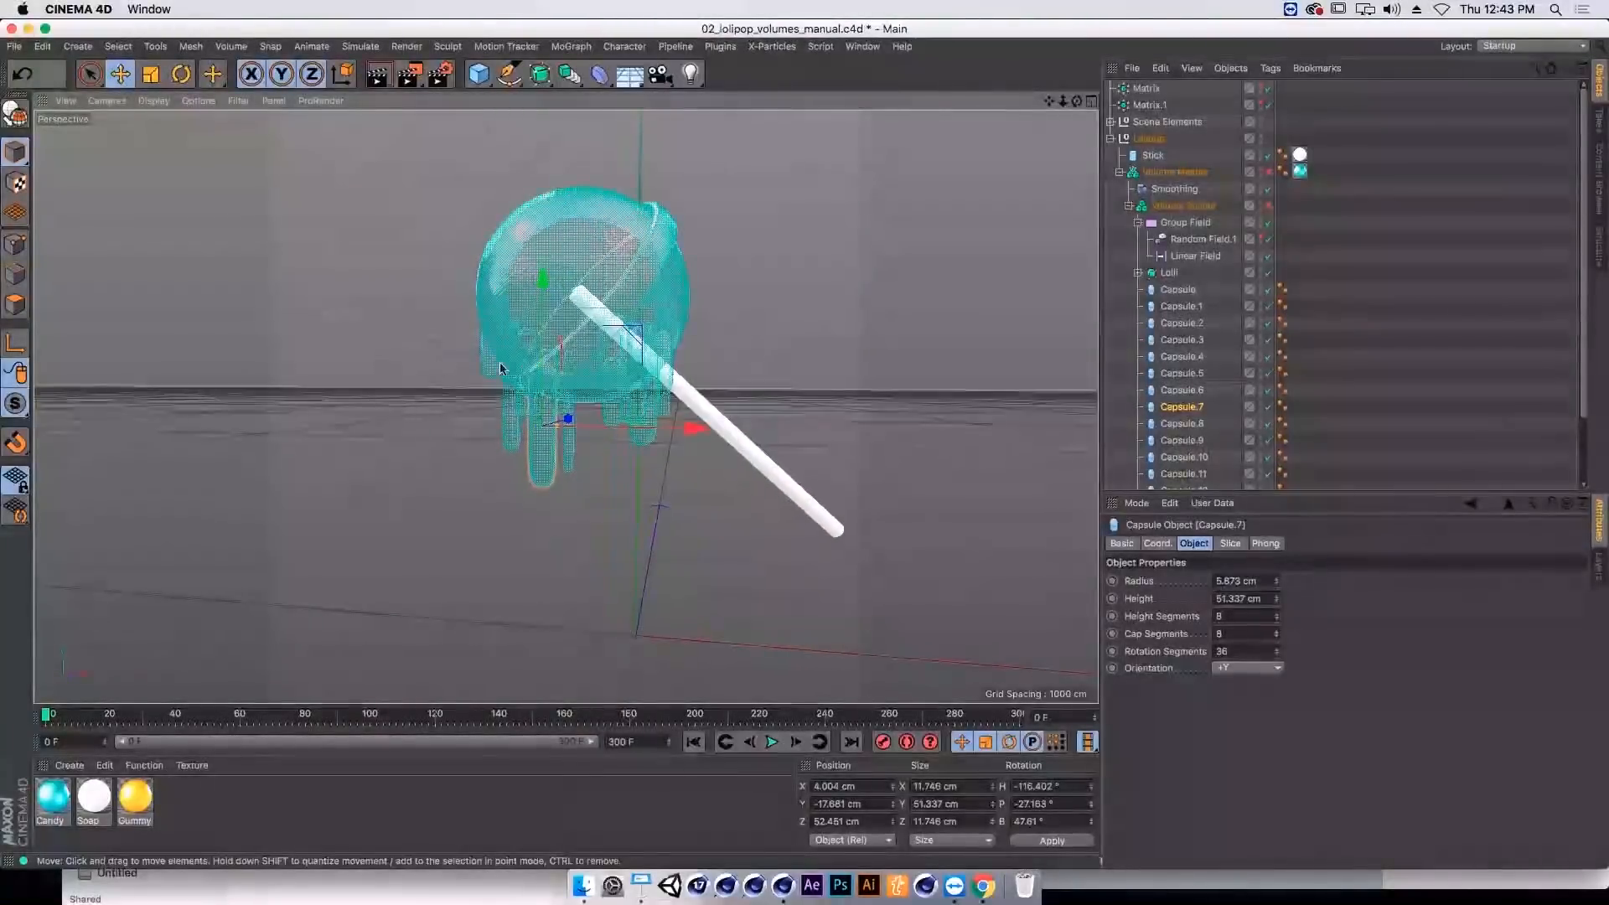
Step: Delete the Group Field, including its Random Field and Linear Field, from the Volume Builder
click(1267, 205)
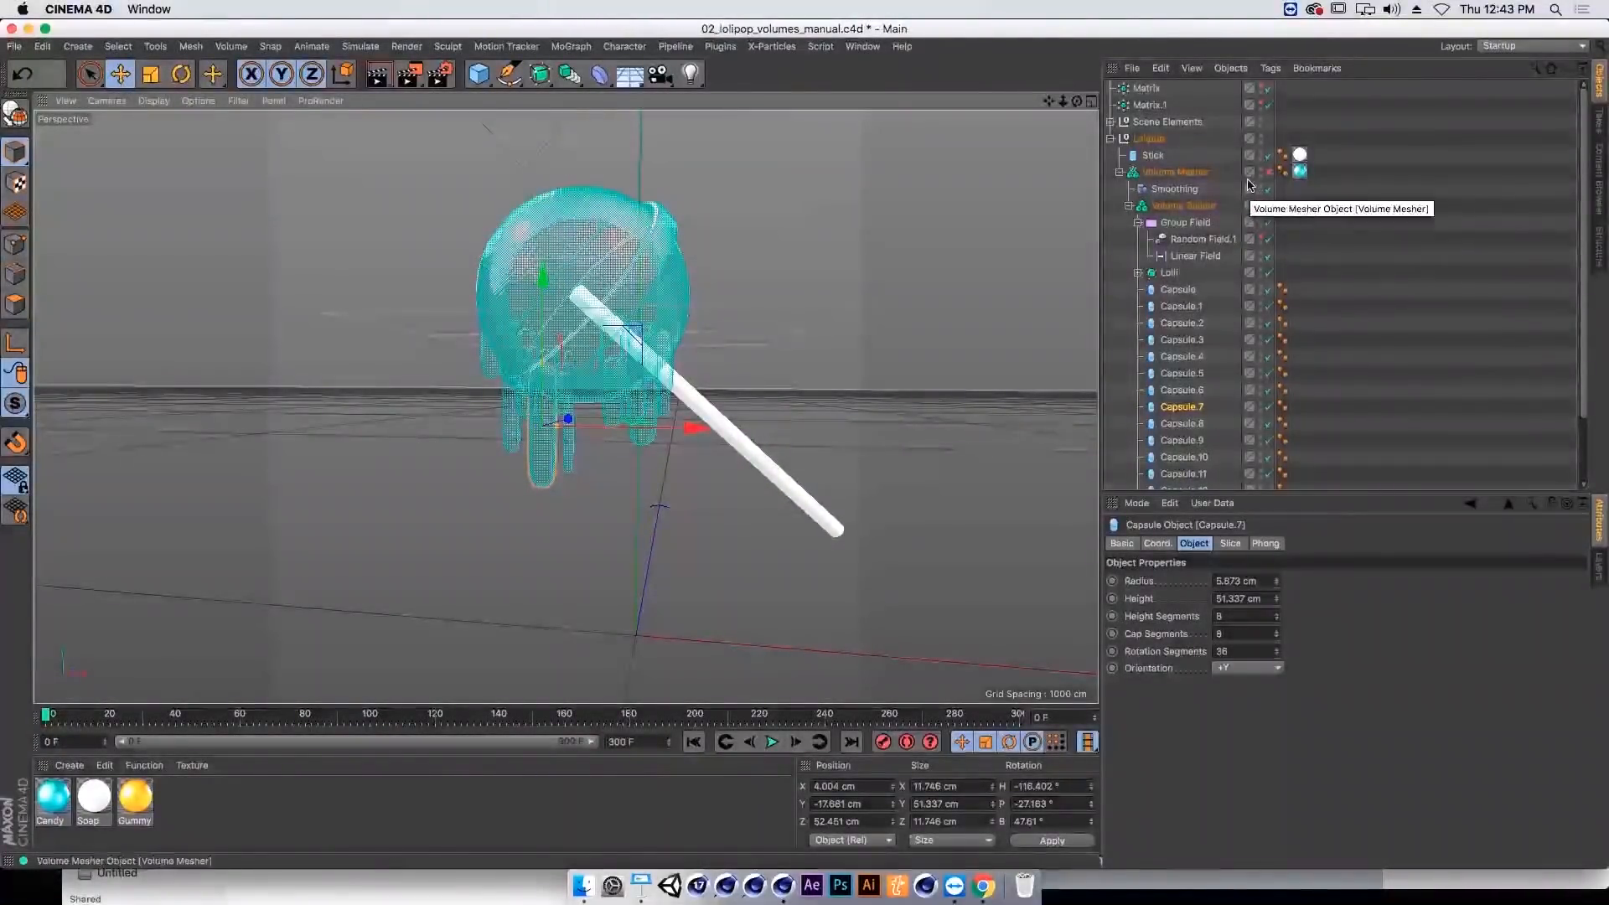
click(1267, 239)
click(1199, 225)
key(Delete)
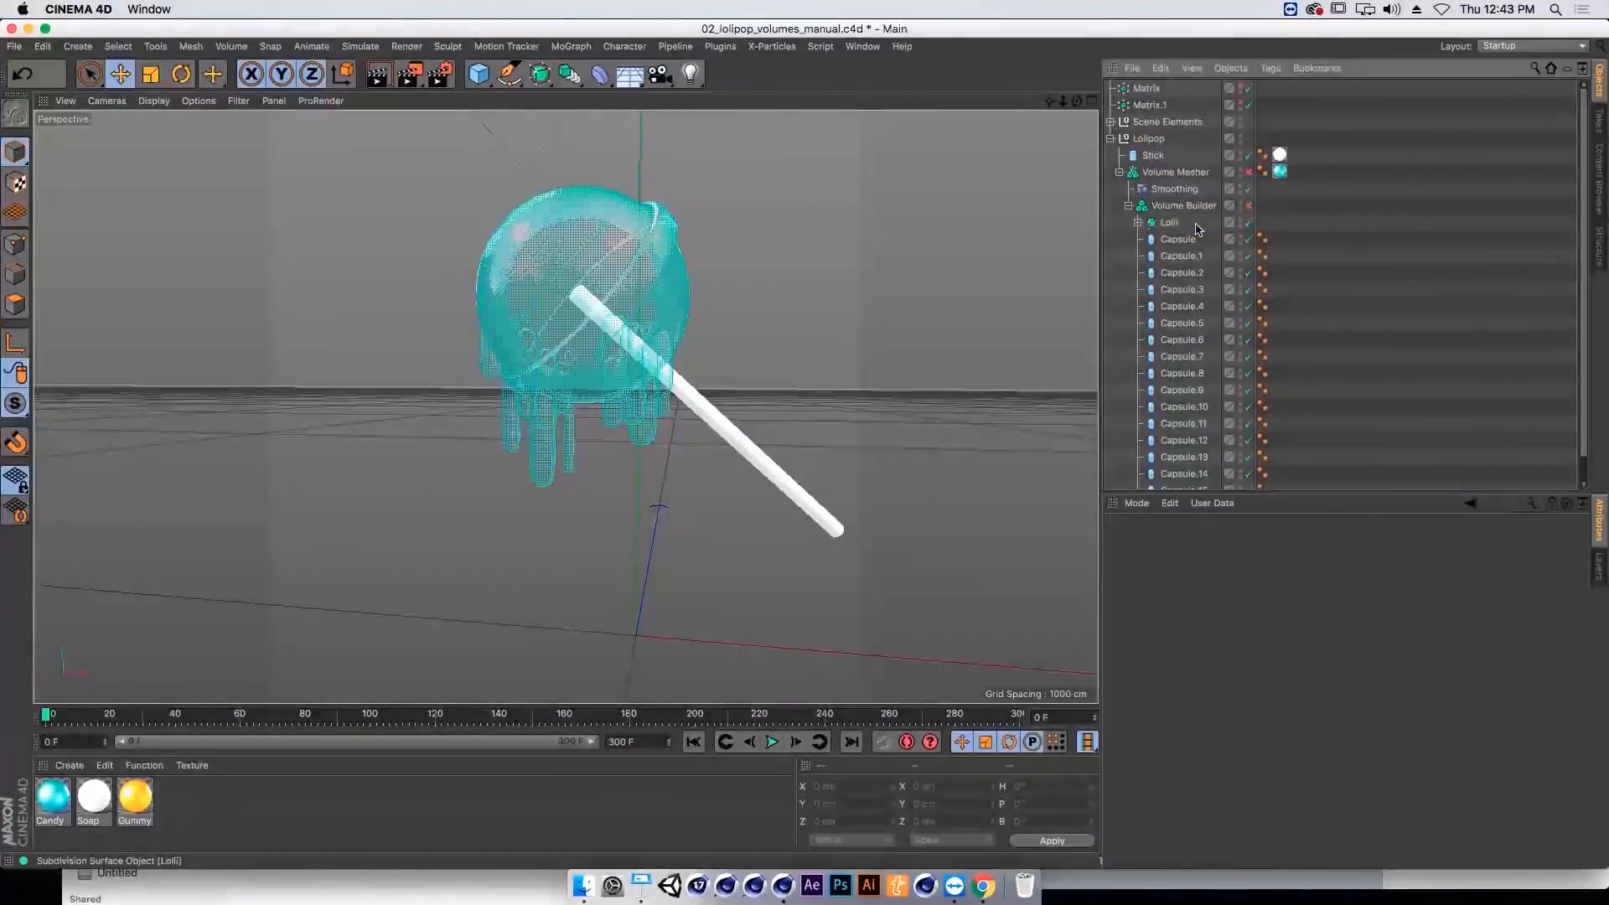
Step: Re-enable the lollipop's Volume Builder and Volume Mesher
click(1249, 205)
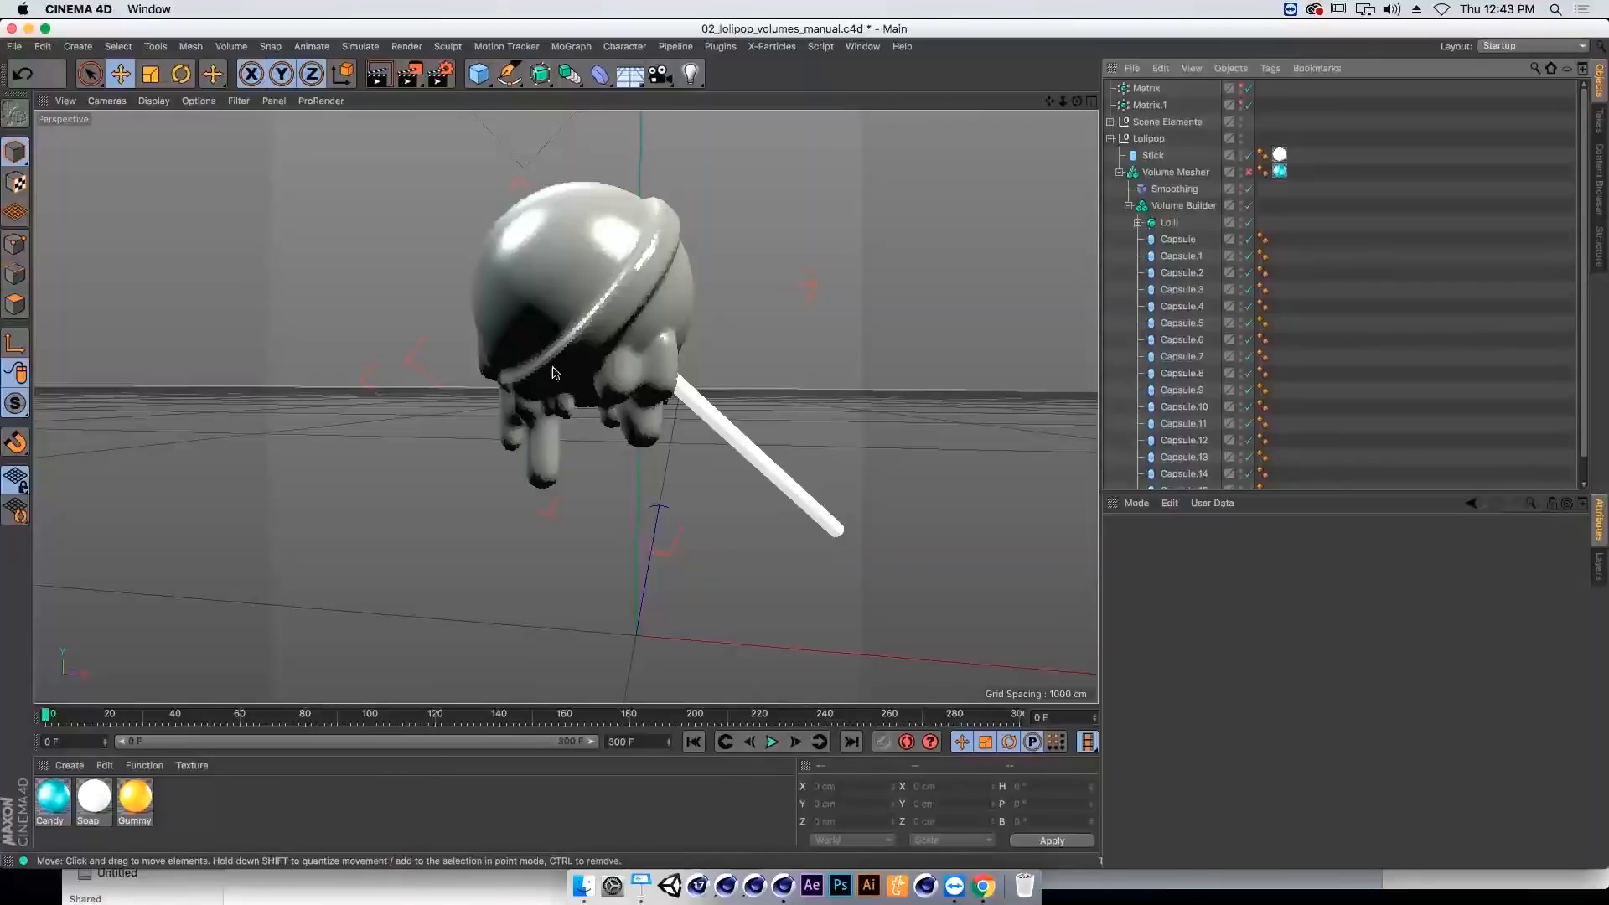
alt+drag(598, 369, 633, 353)
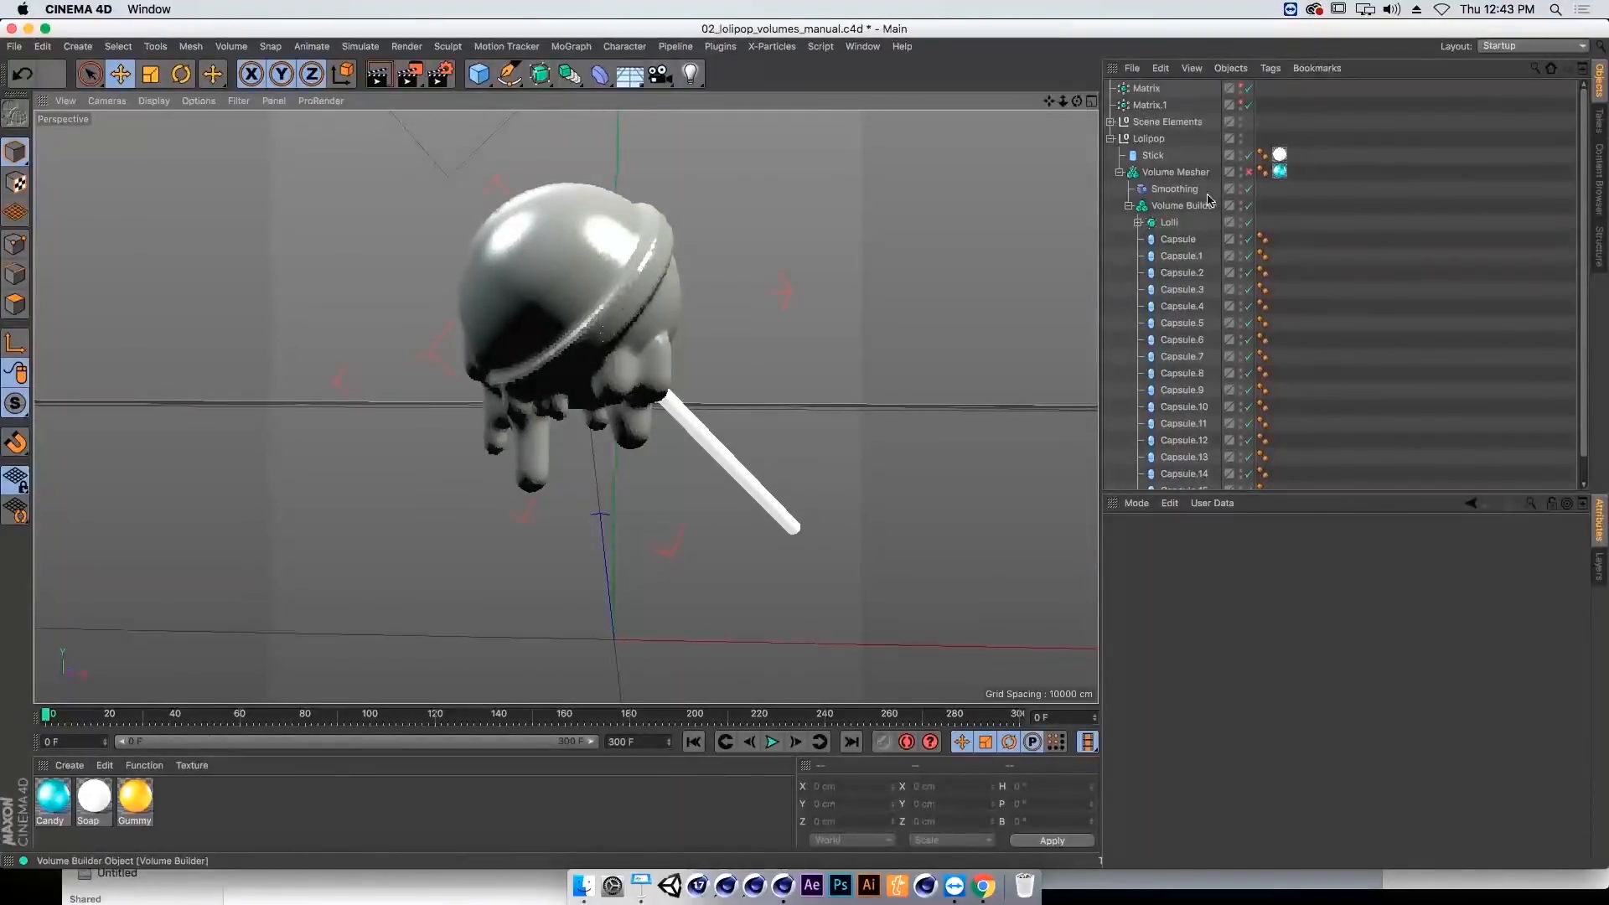
click(1246, 172)
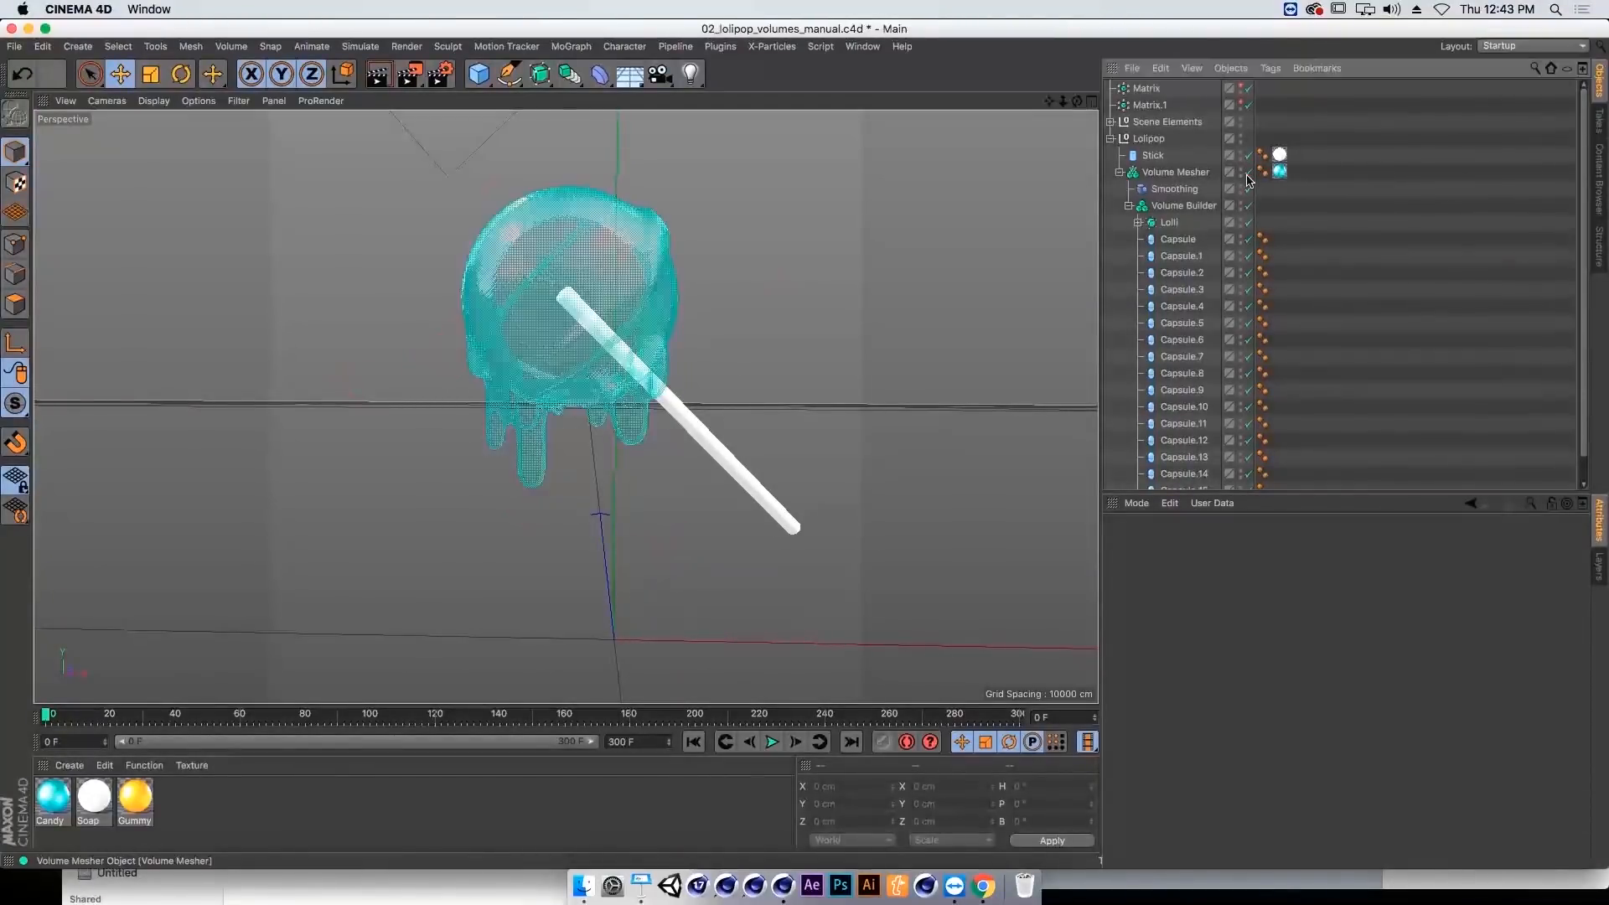
Step: Examine the Volume Builder's layer stack and the contents of its Drips folder in an enlarged Objects list
click(1166, 188)
click(1175, 172)
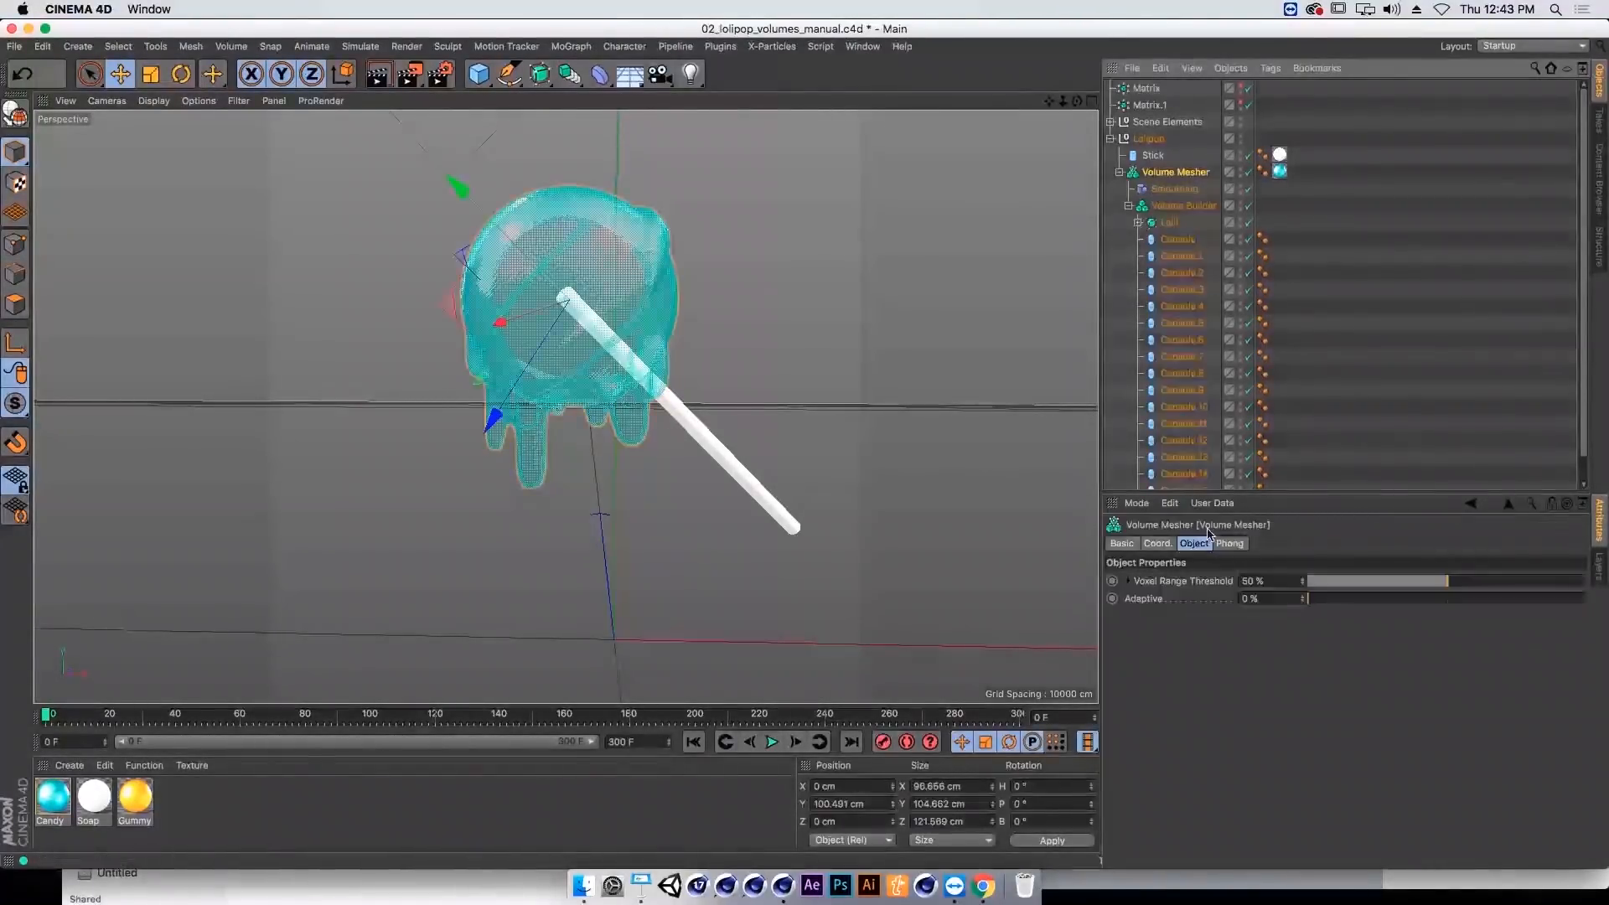
click(1181, 207)
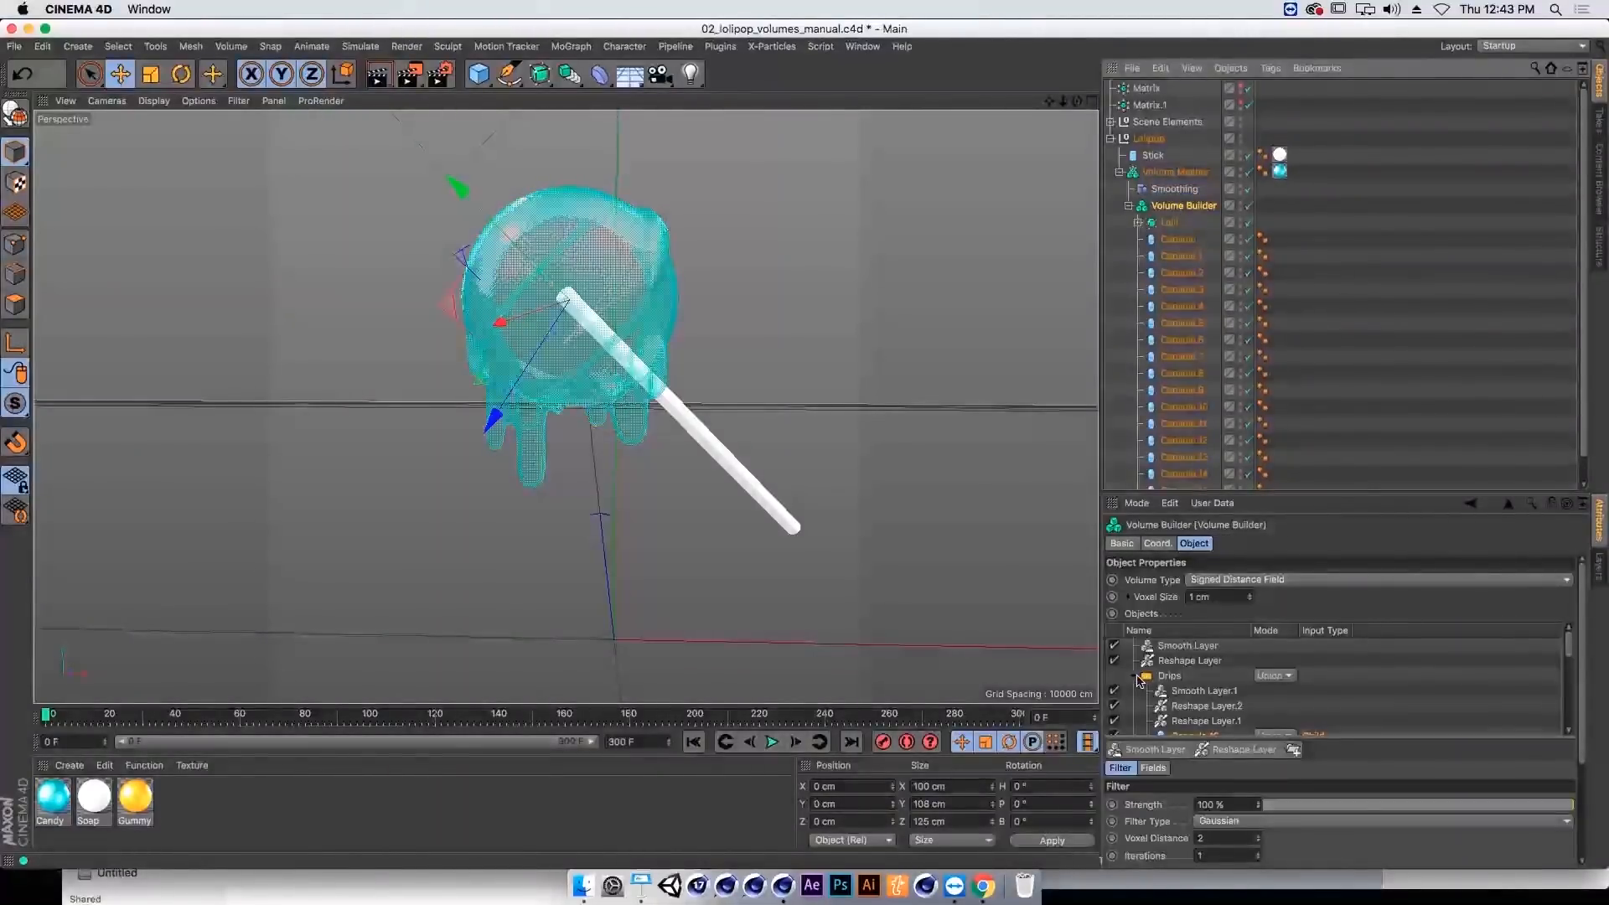
click(1155, 676)
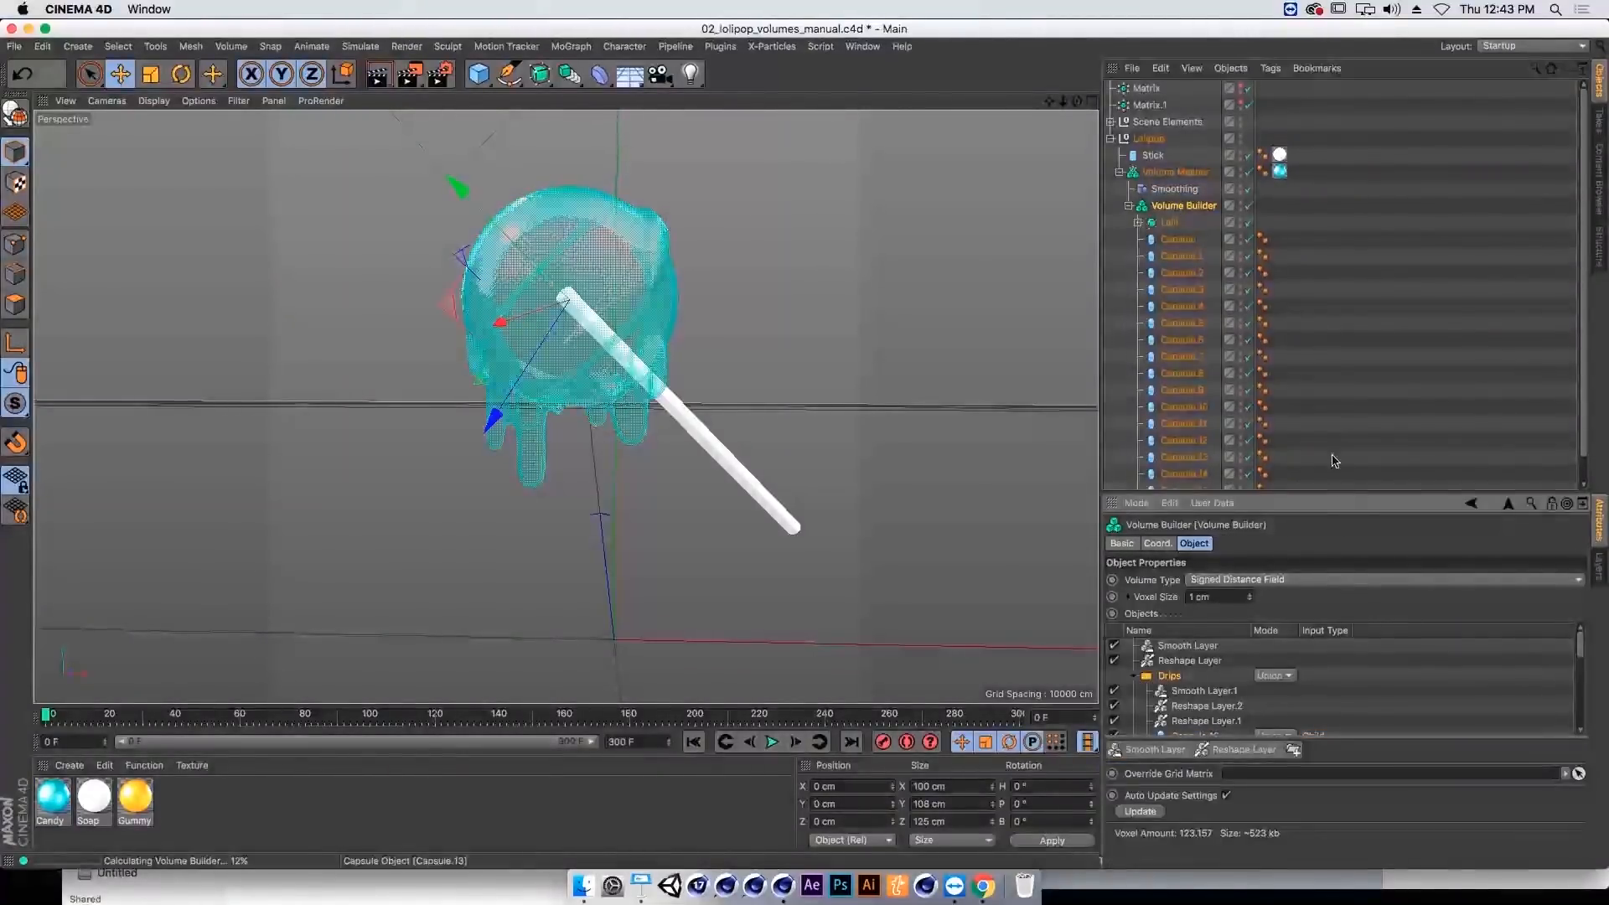
drag(1340, 494, 1330, 318)
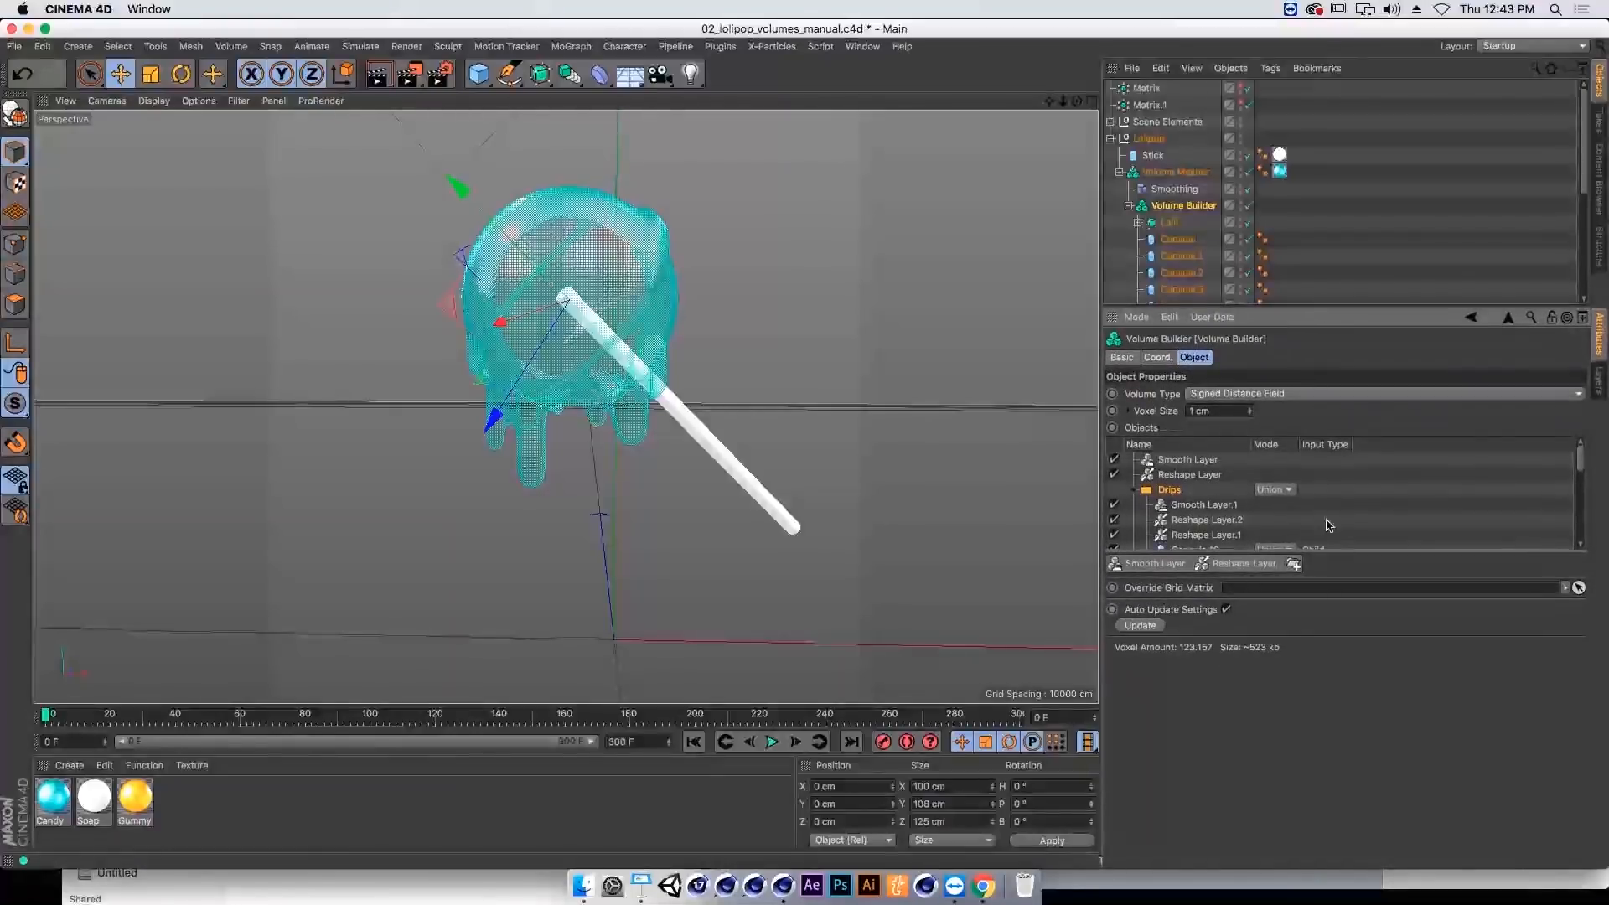
drag(1347, 550, 1349, 675)
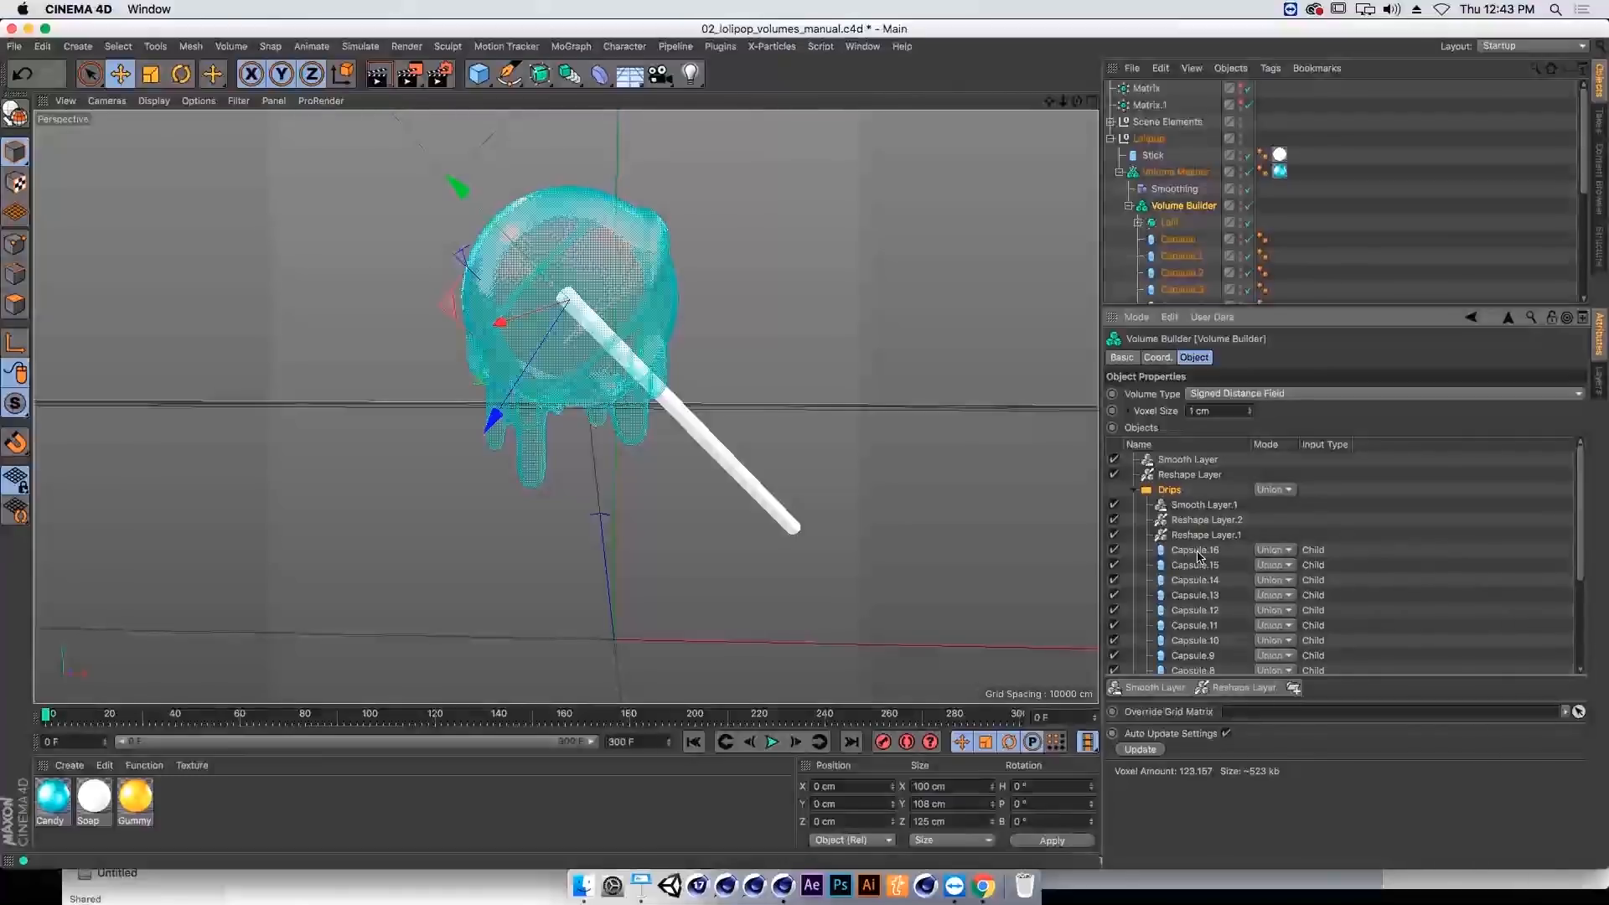
Step: Set the Voxel Distance of Smooth Layer.1 in the Drips folder to 4 and collapse the folder
click(1186, 503)
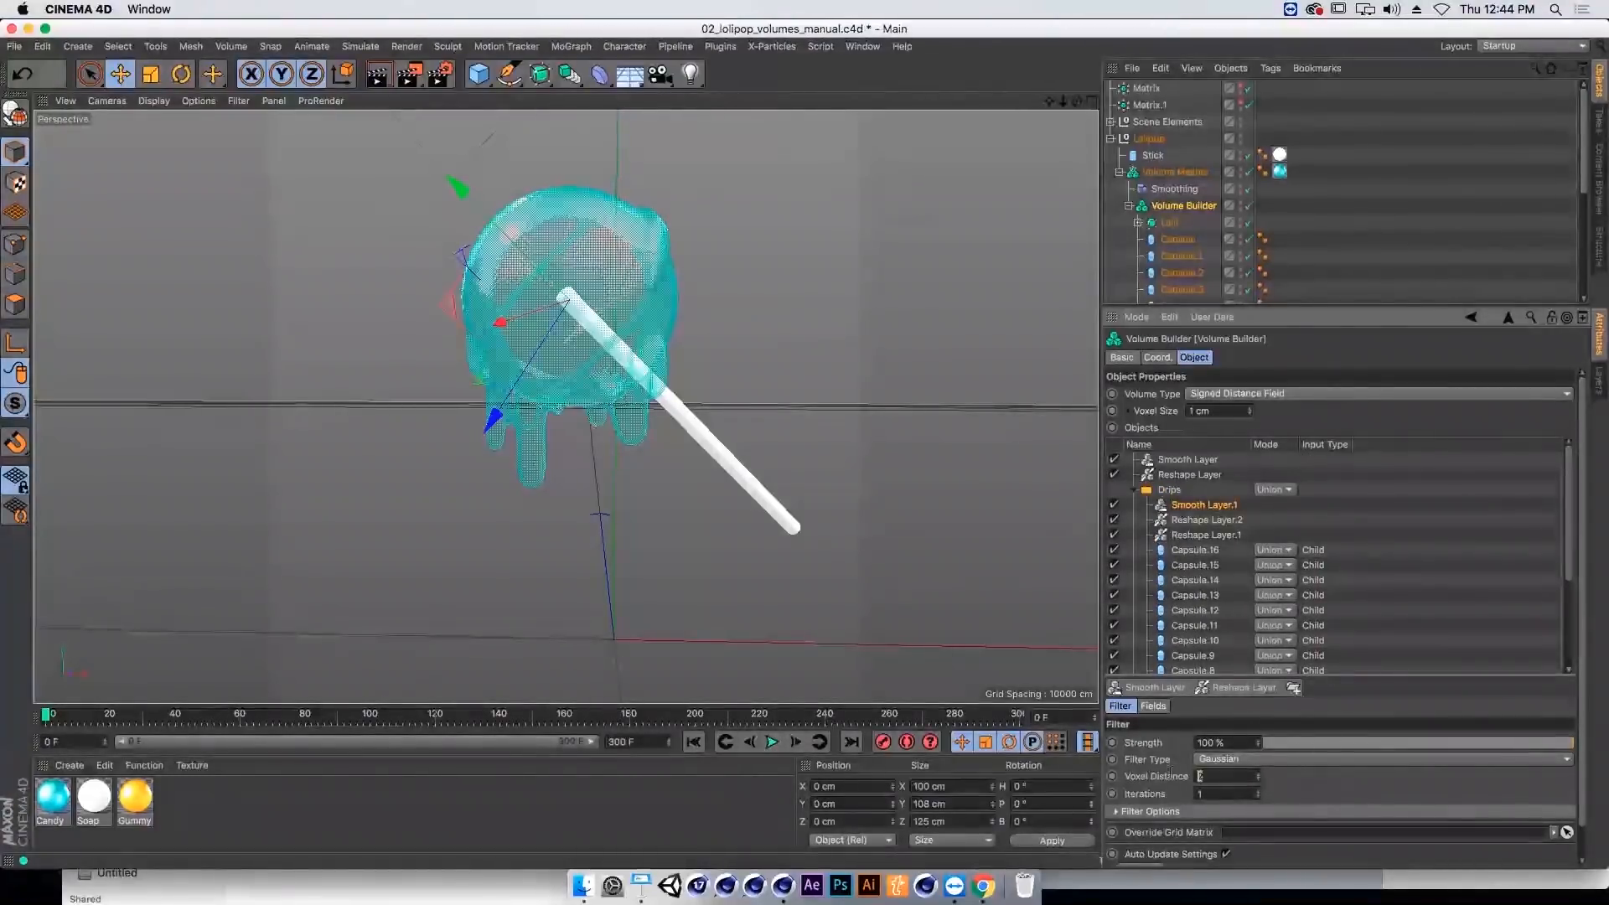
text(4)
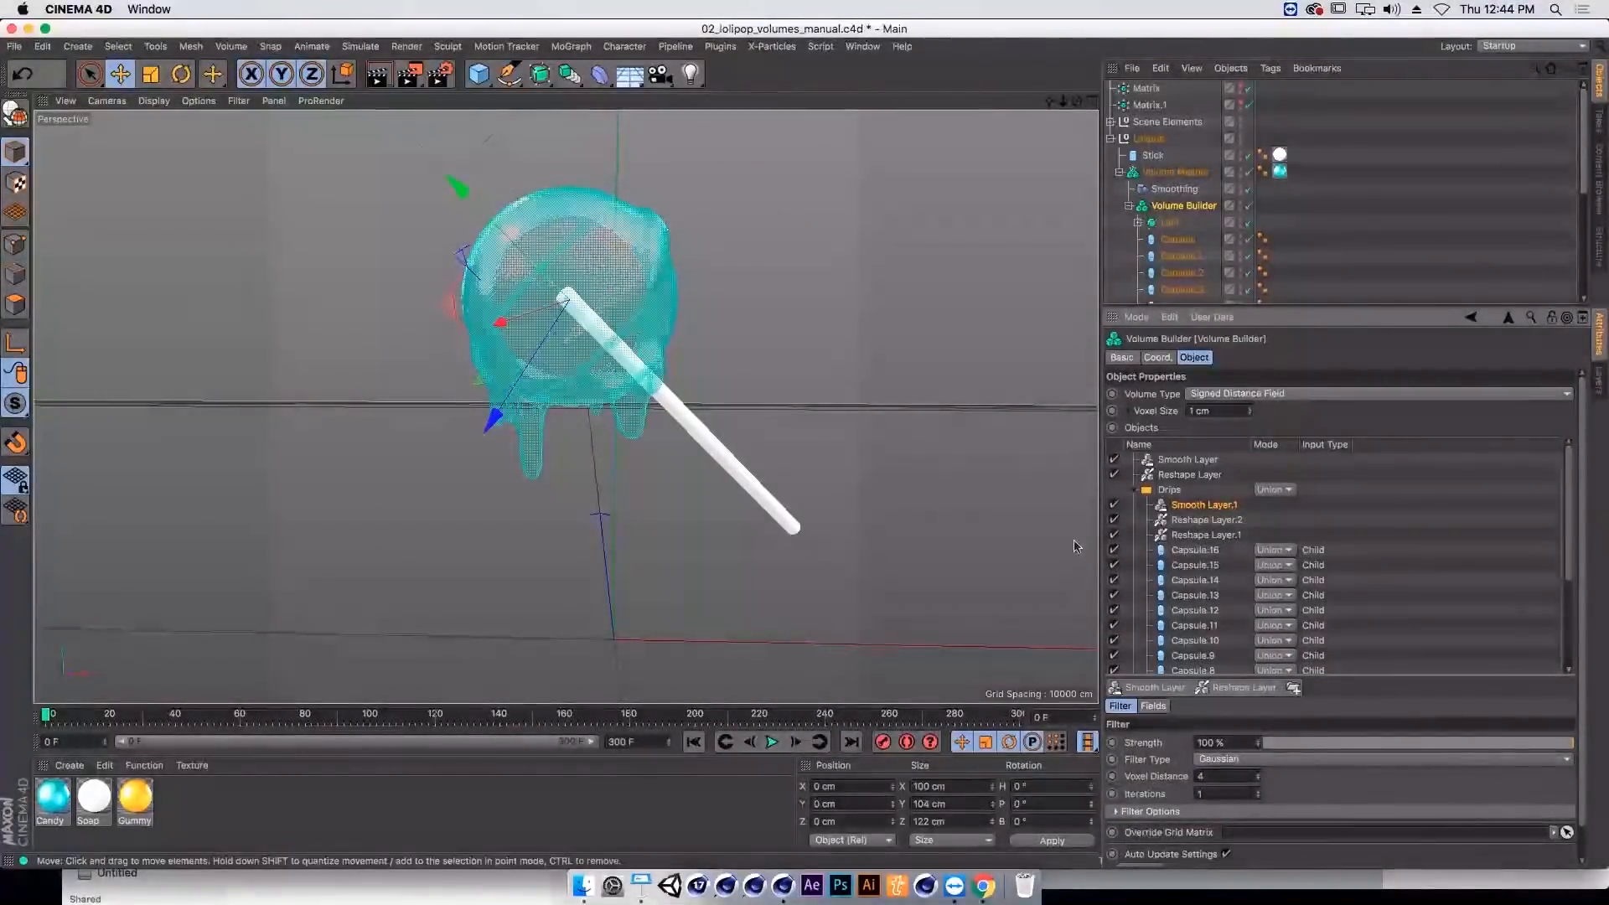
click(1137, 490)
Step: Inspect the overall Smooth Layer, the Reshape Layer, the Drips folder and the Lolli entry in the Volume Builder
click(1168, 464)
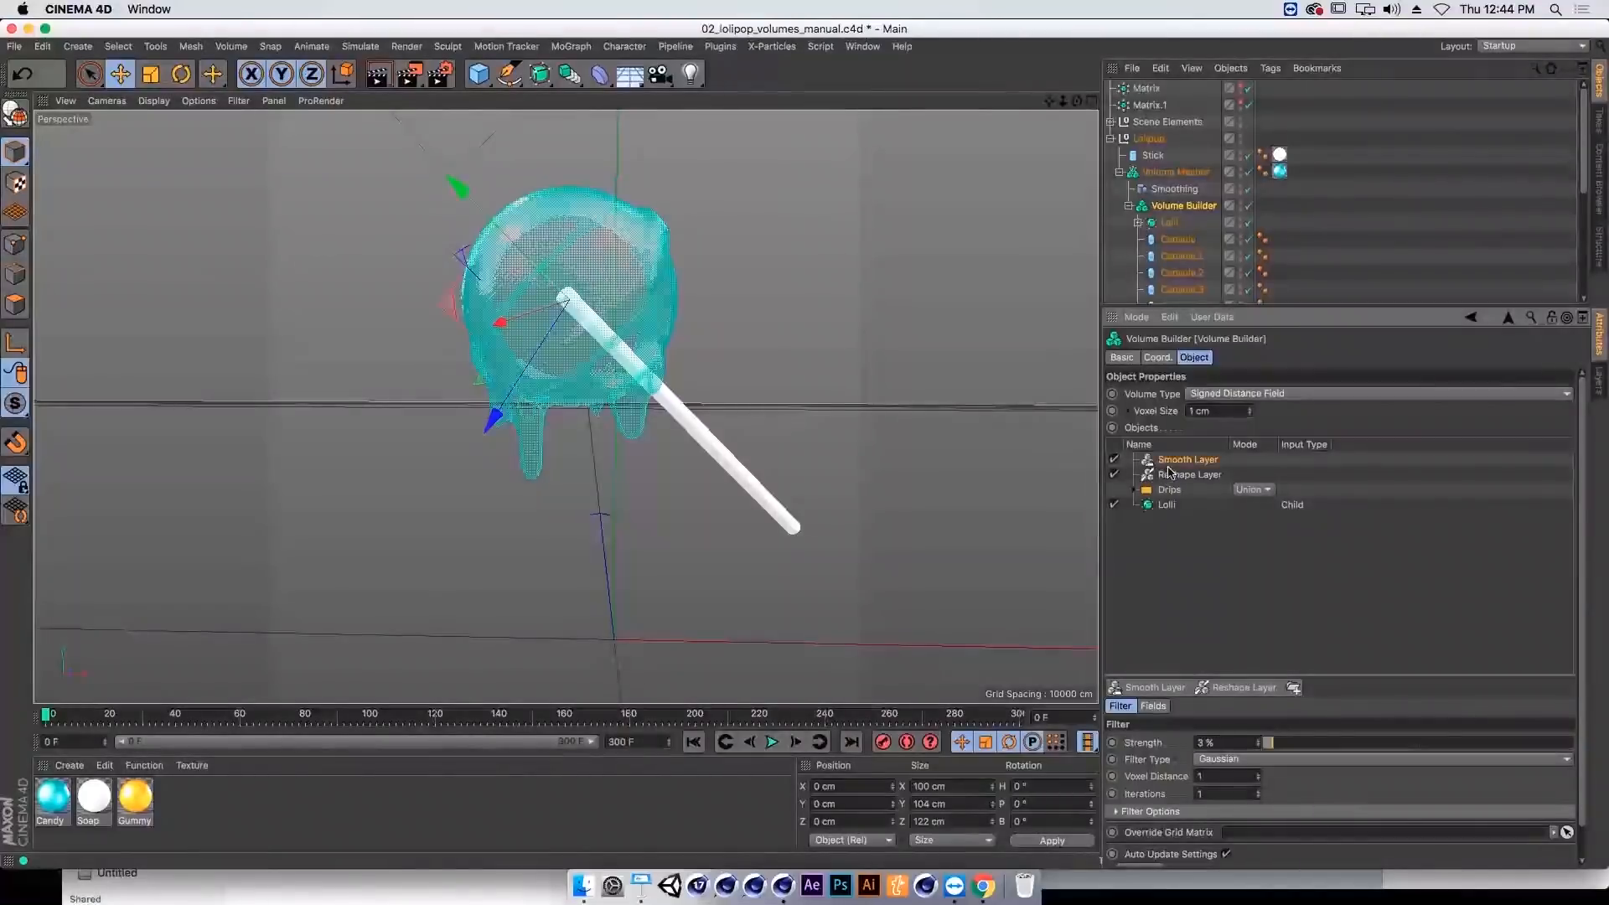
click(1177, 475)
click(1169, 490)
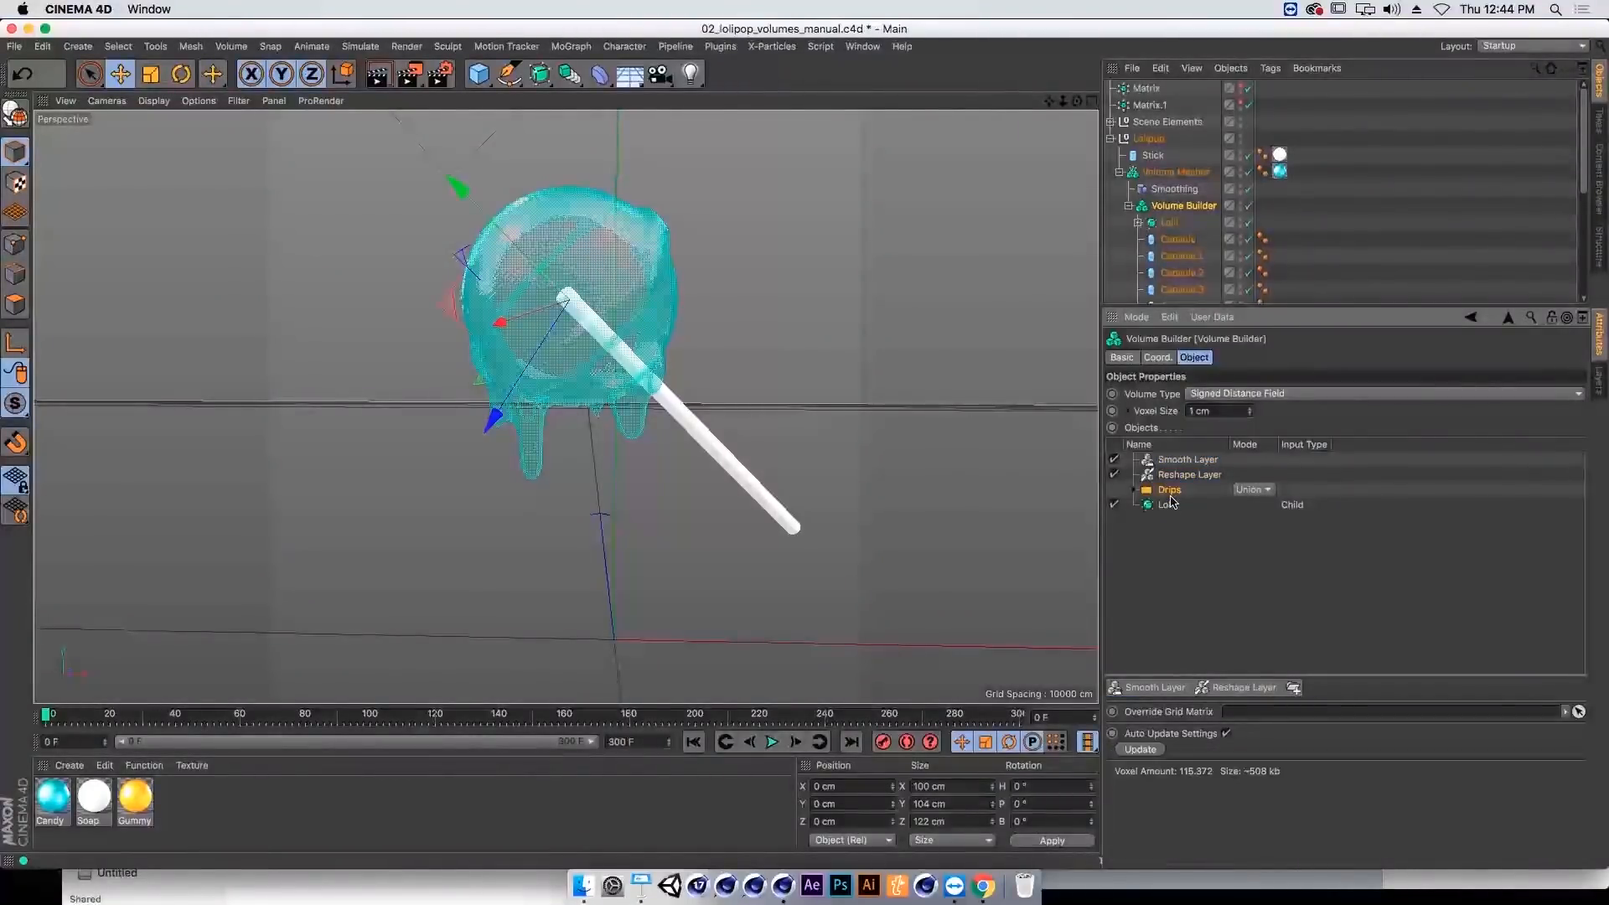
click(1169, 505)
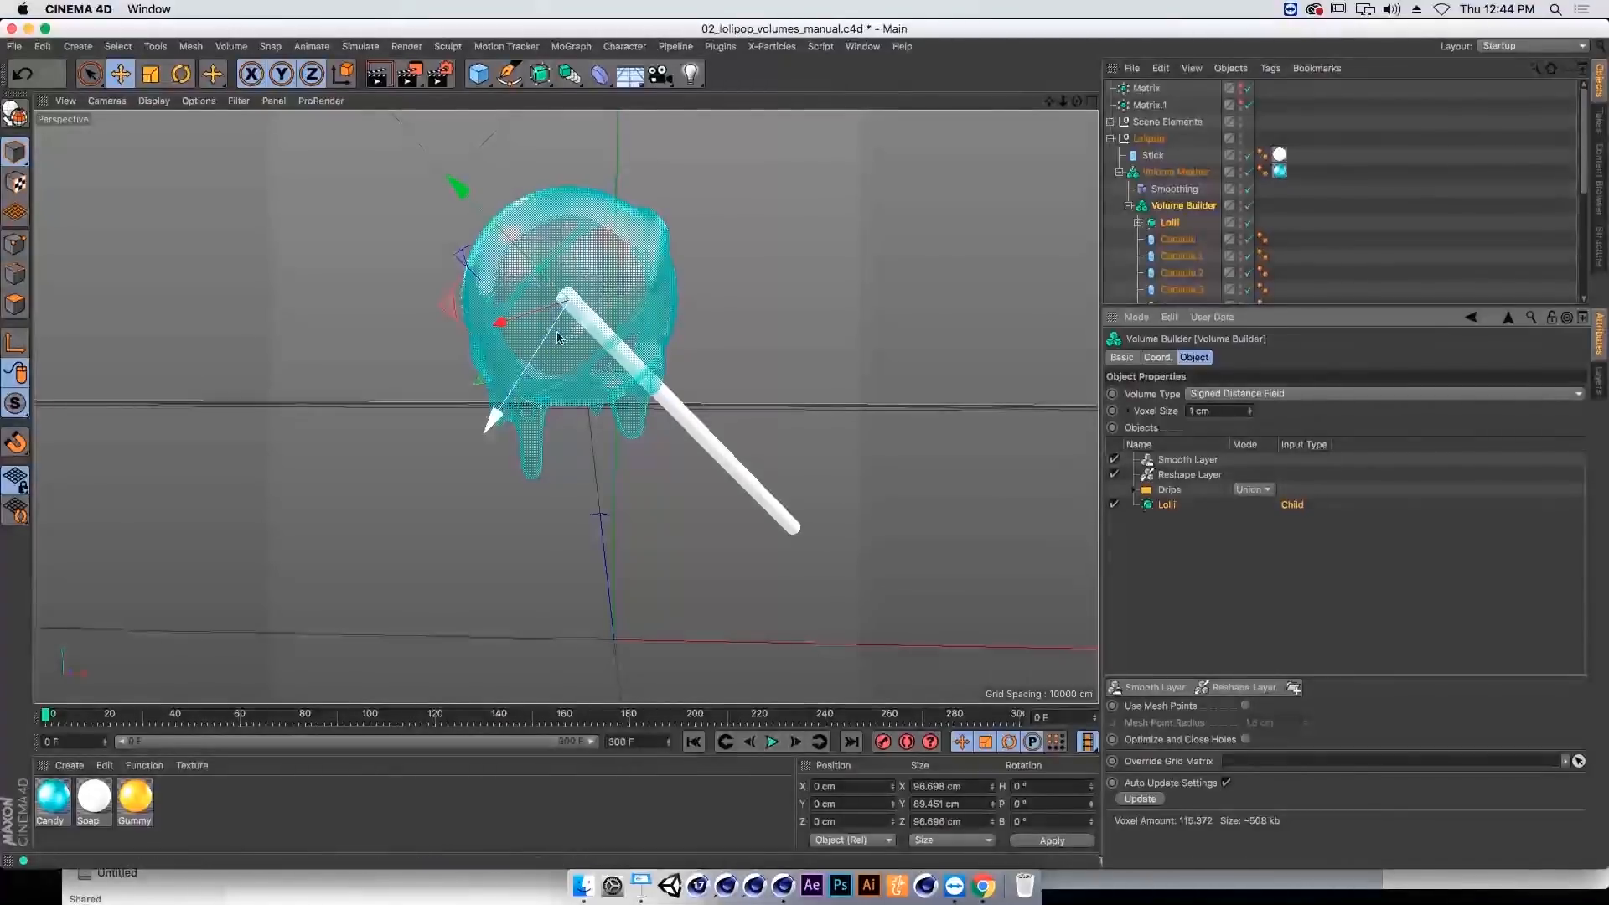
Step: Expand the Drips folder, return Smooth Layer.1's Voxel Distance to 2 and enlarge the scene's object list
click(1138, 490)
click(1182, 505)
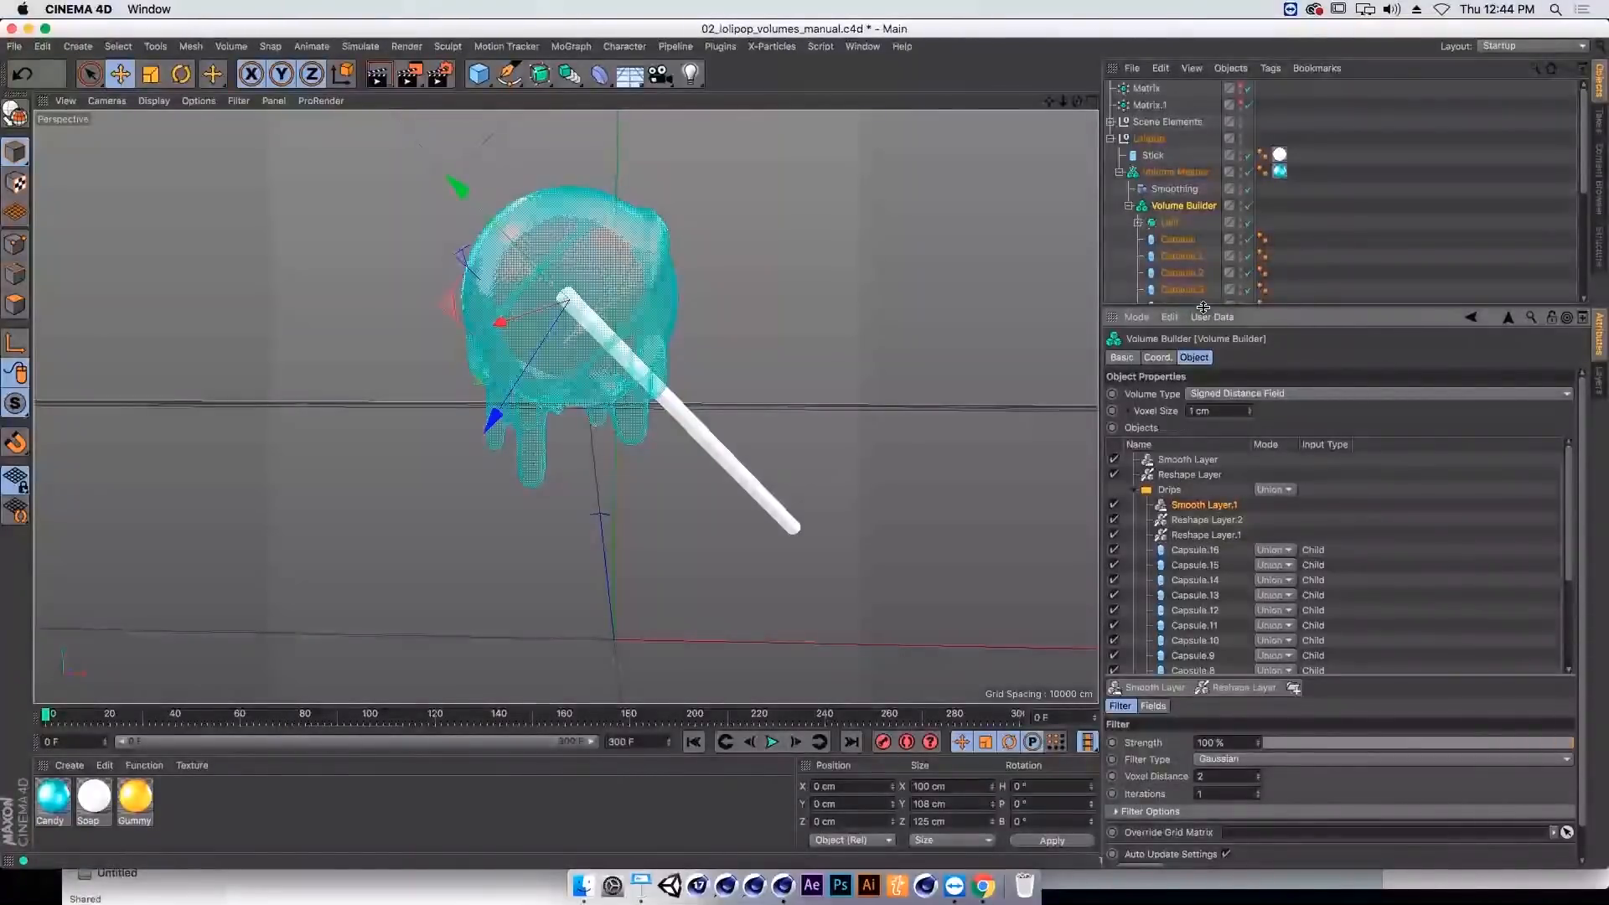
drag(1204, 308, 1232, 555)
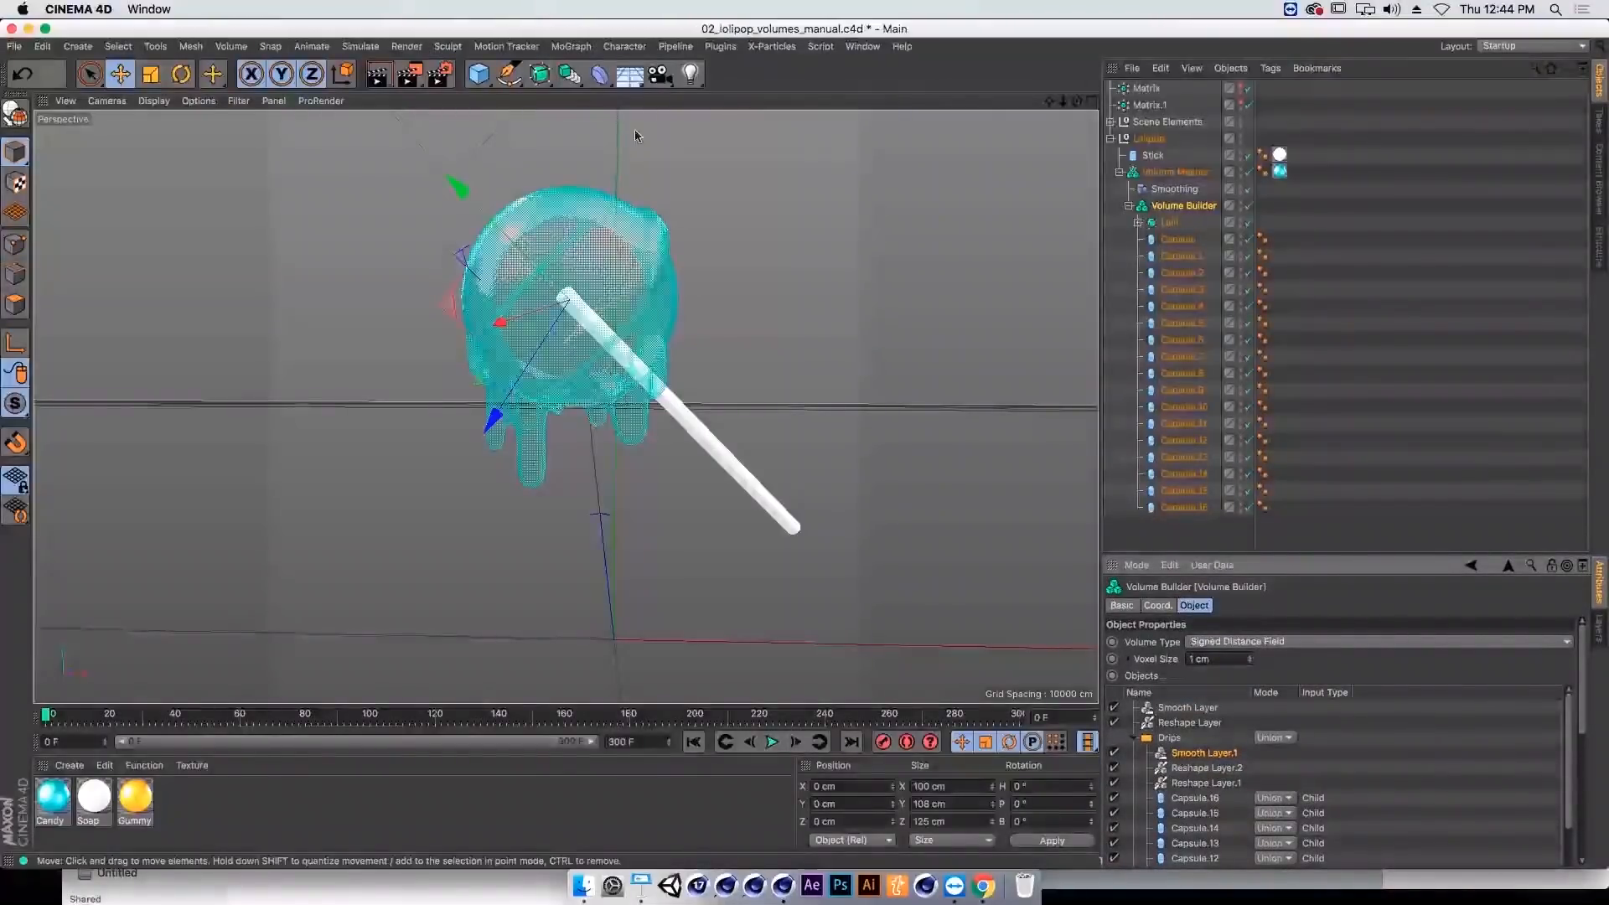
Step: Create a Linear Field inside the Volume Builder and place it in the Drips folder
click(78, 46)
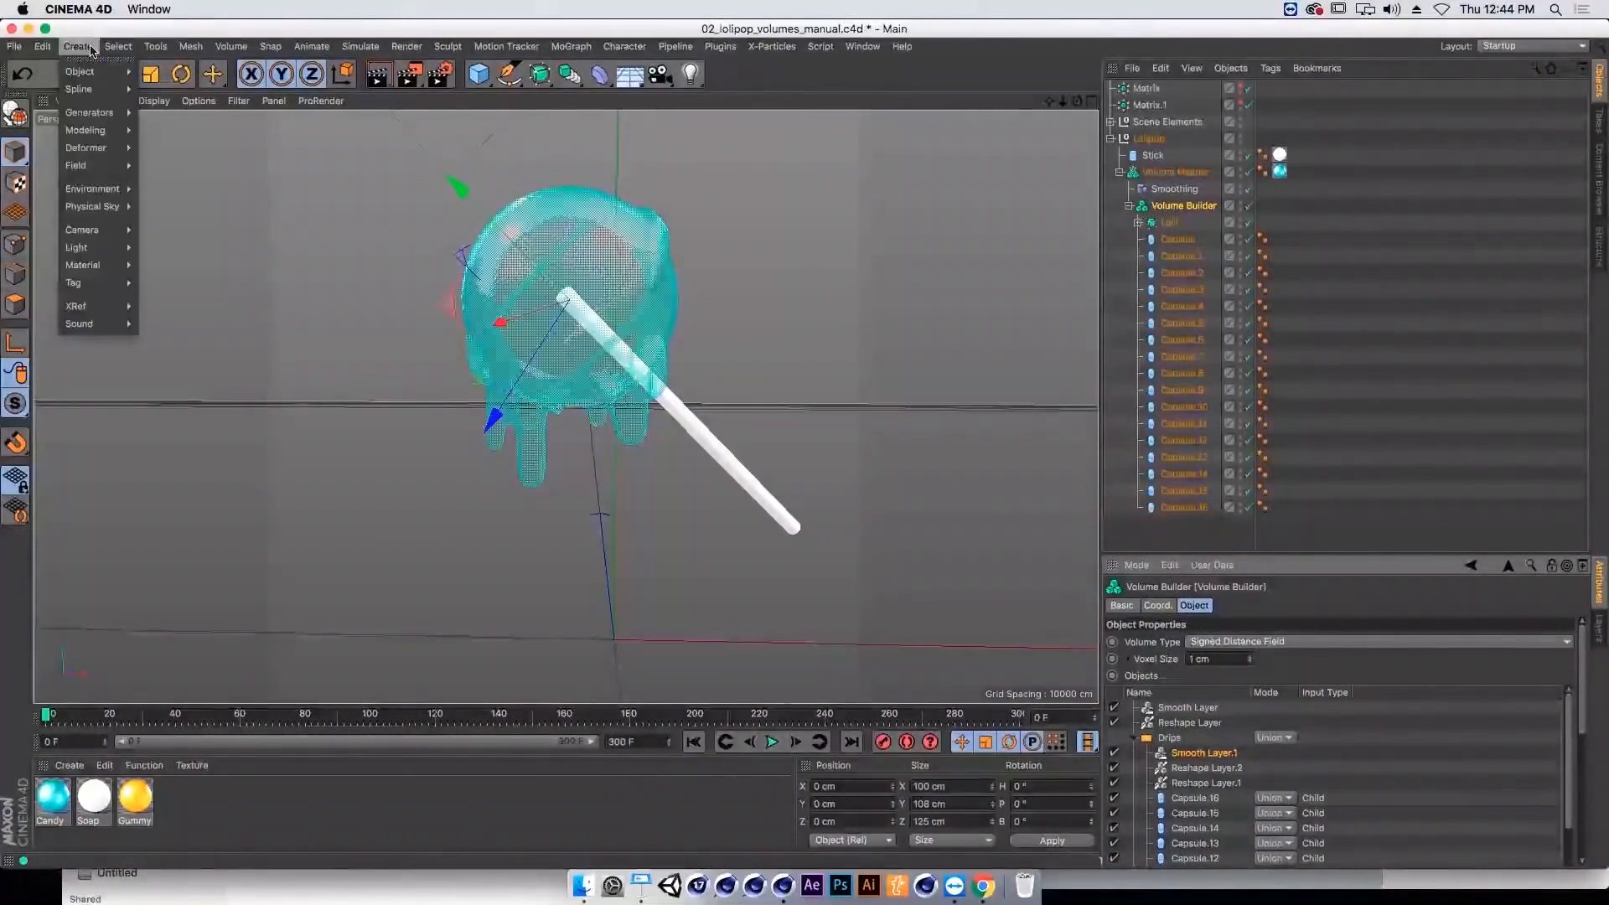
mouse_move(127, 155)
click(180, 299)
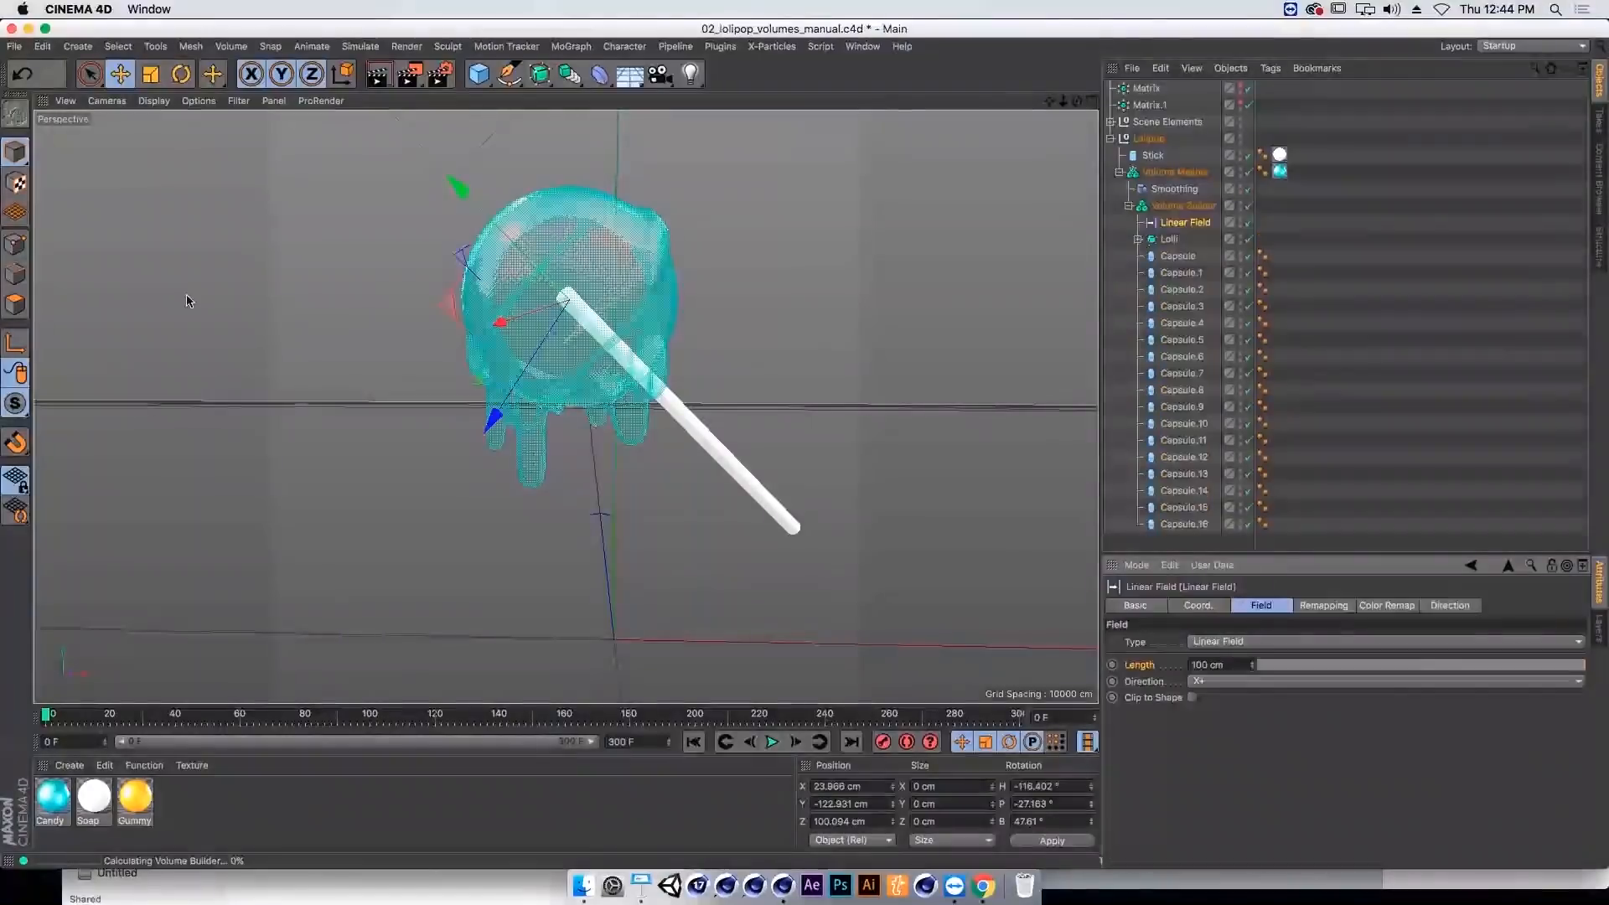
click(1183, 205)
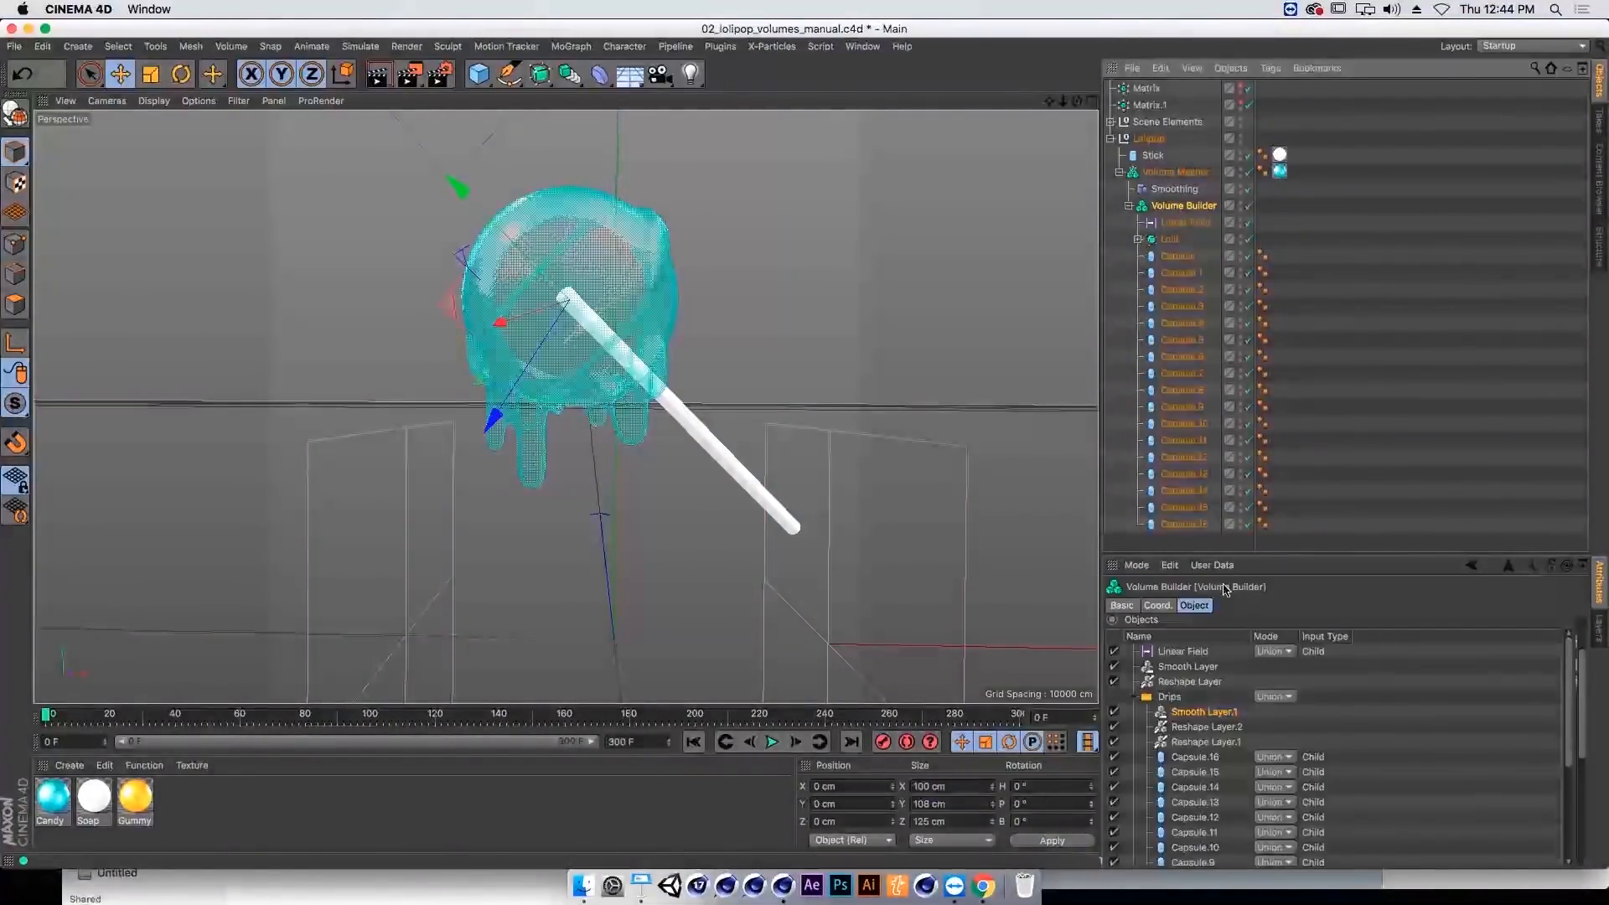
drag(1240, 555, 1240, 365)
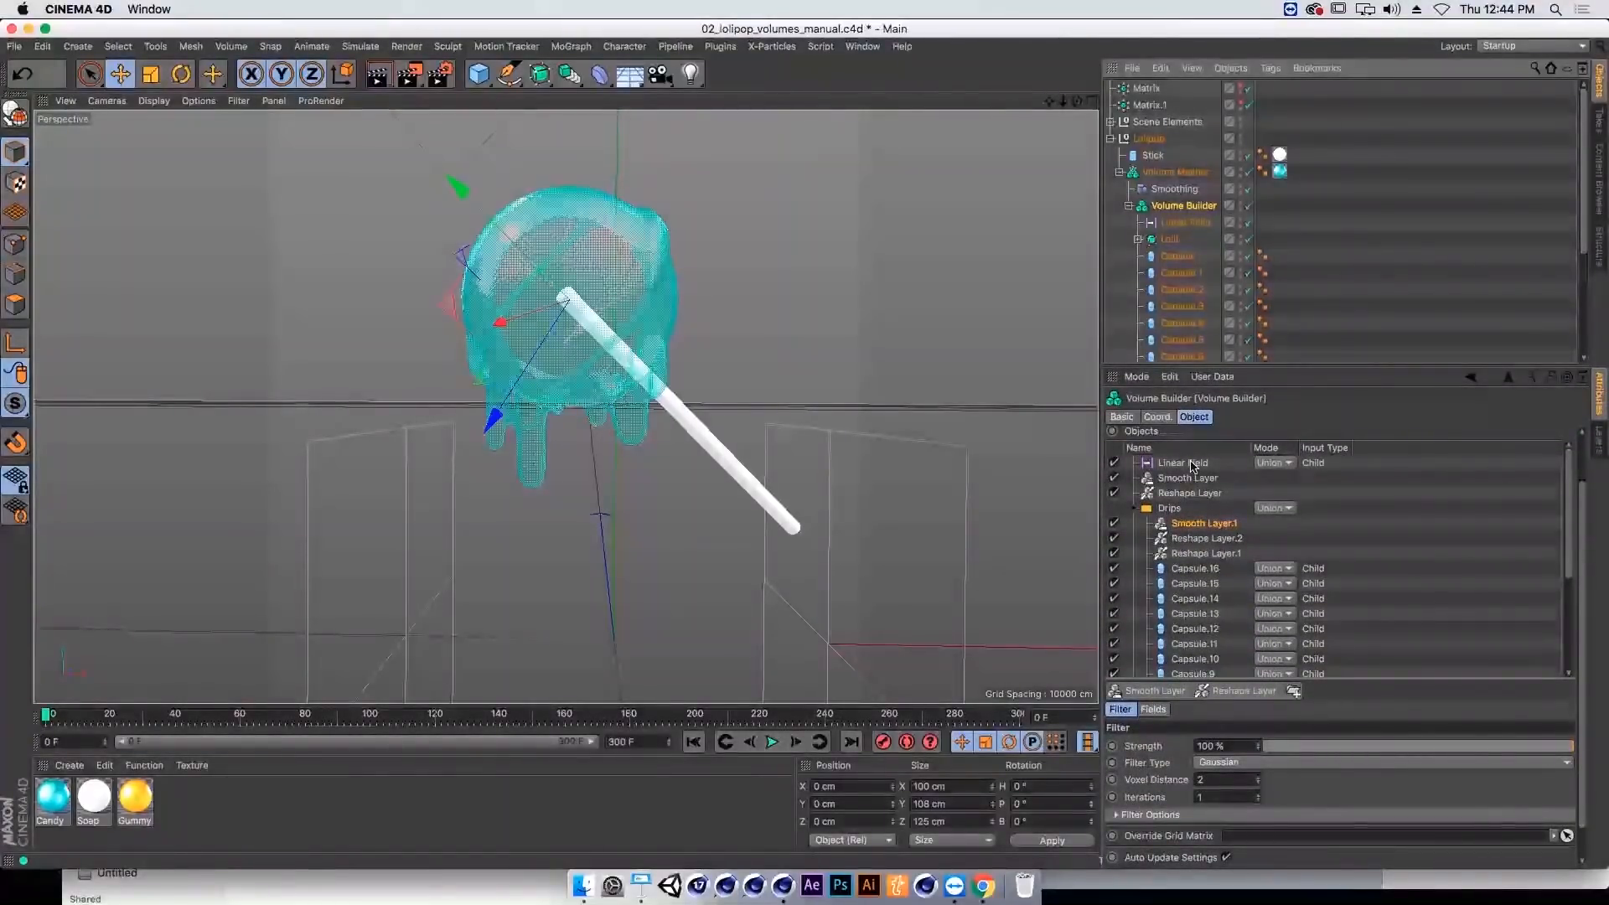
drag(1194, 466, 1193, 516)
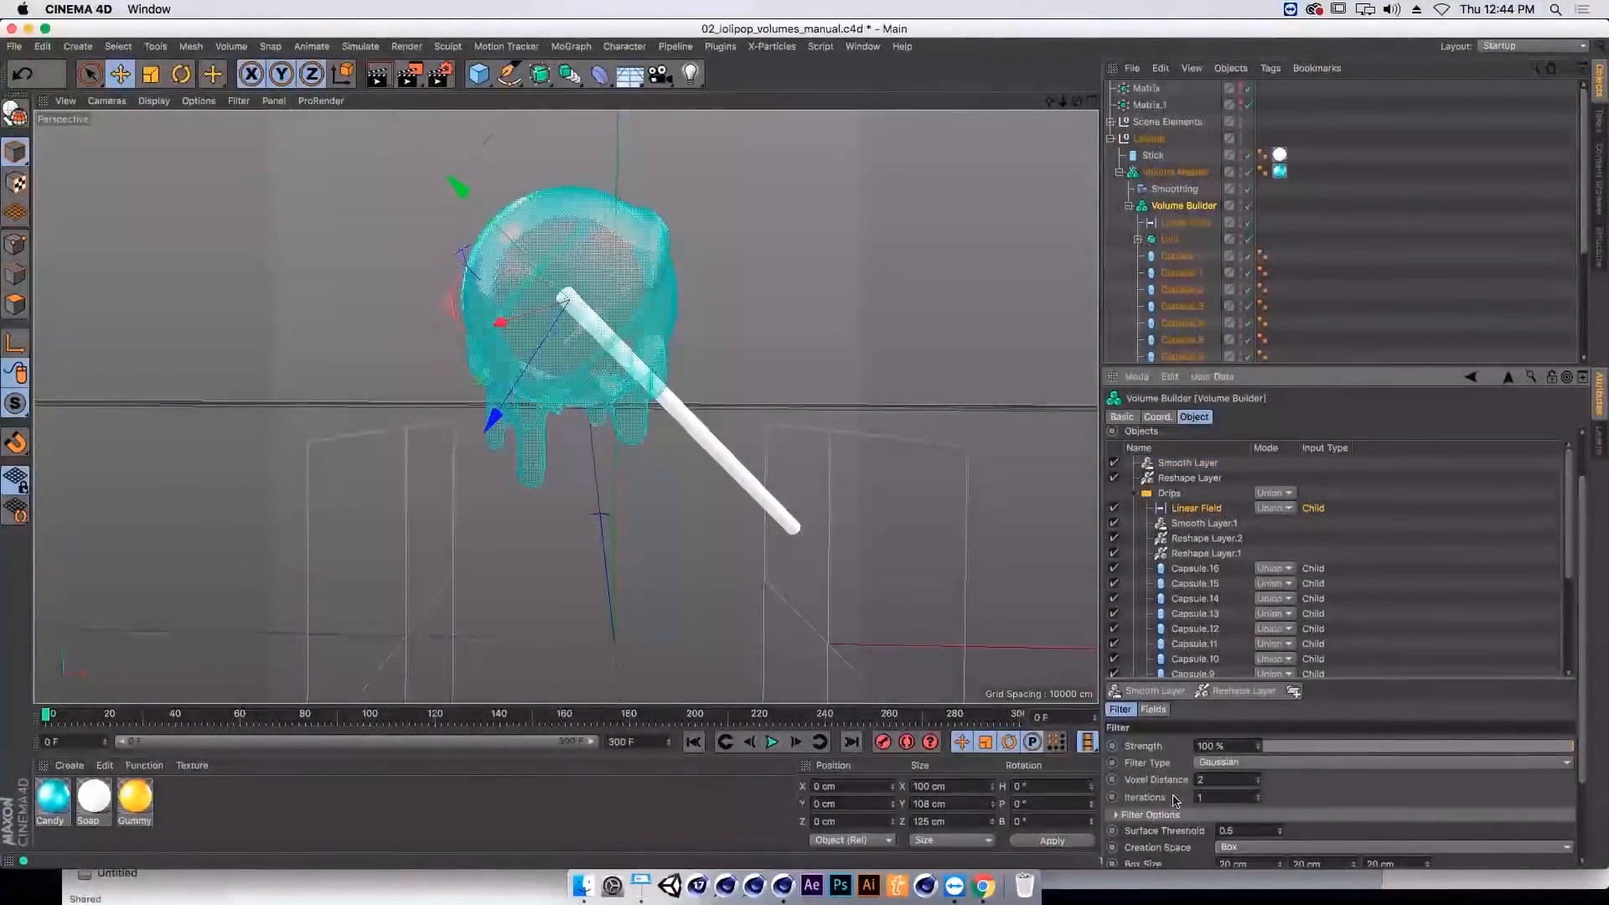
Step: Set the Linear Field's Creation Space in the Volume Builder to Objects
scroll(1425, 637, down, 3)
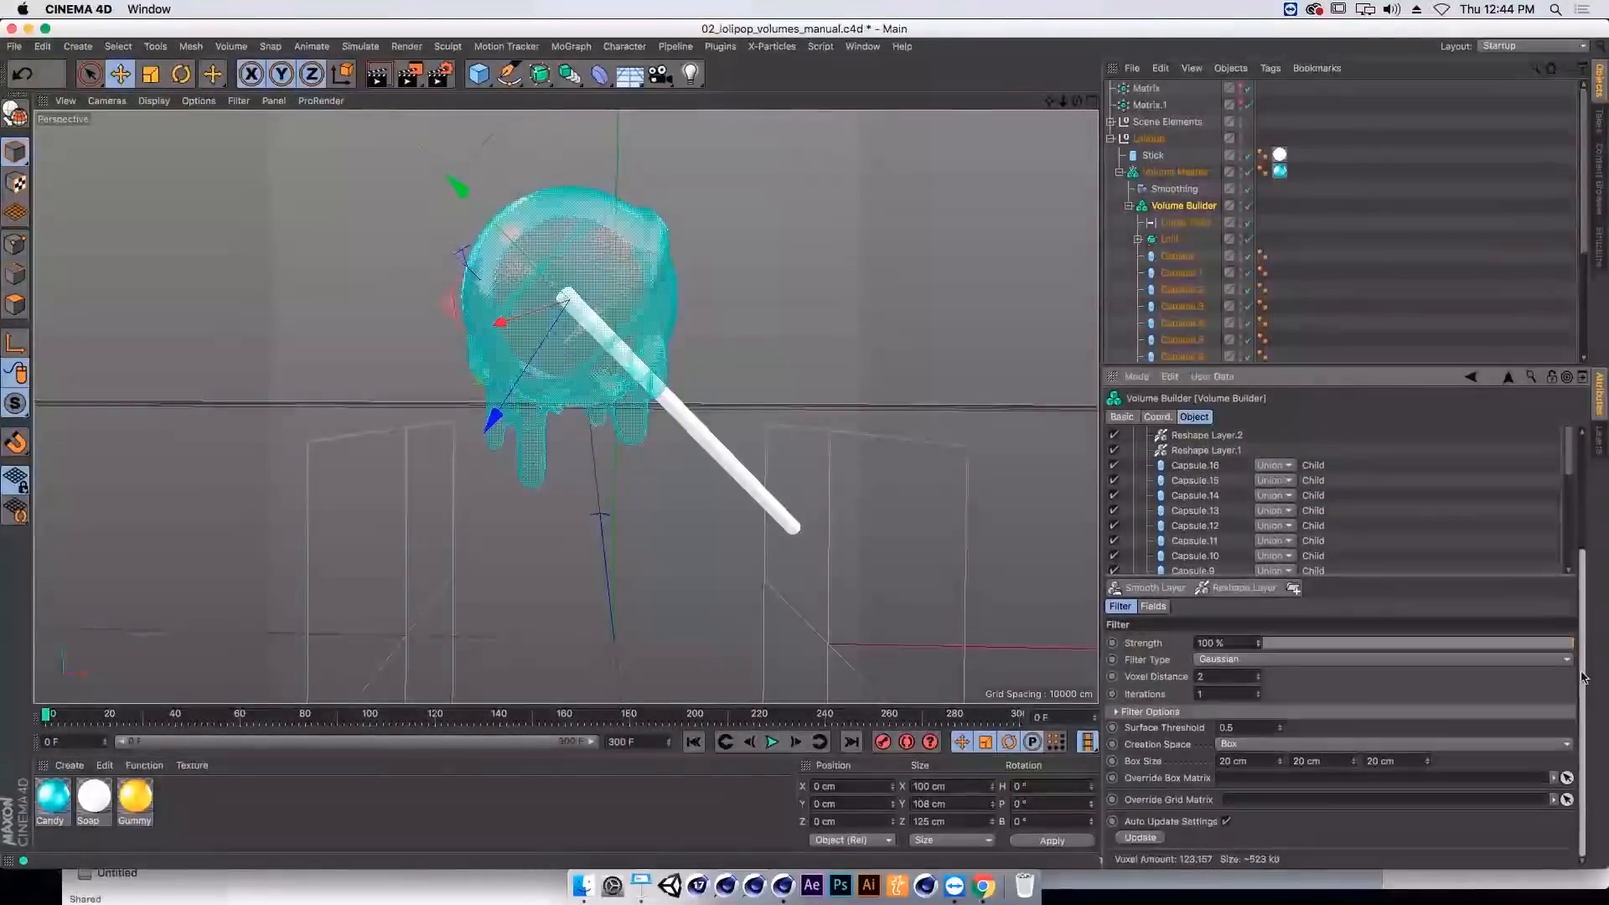
click(1253, 745)
click(1239, 778)
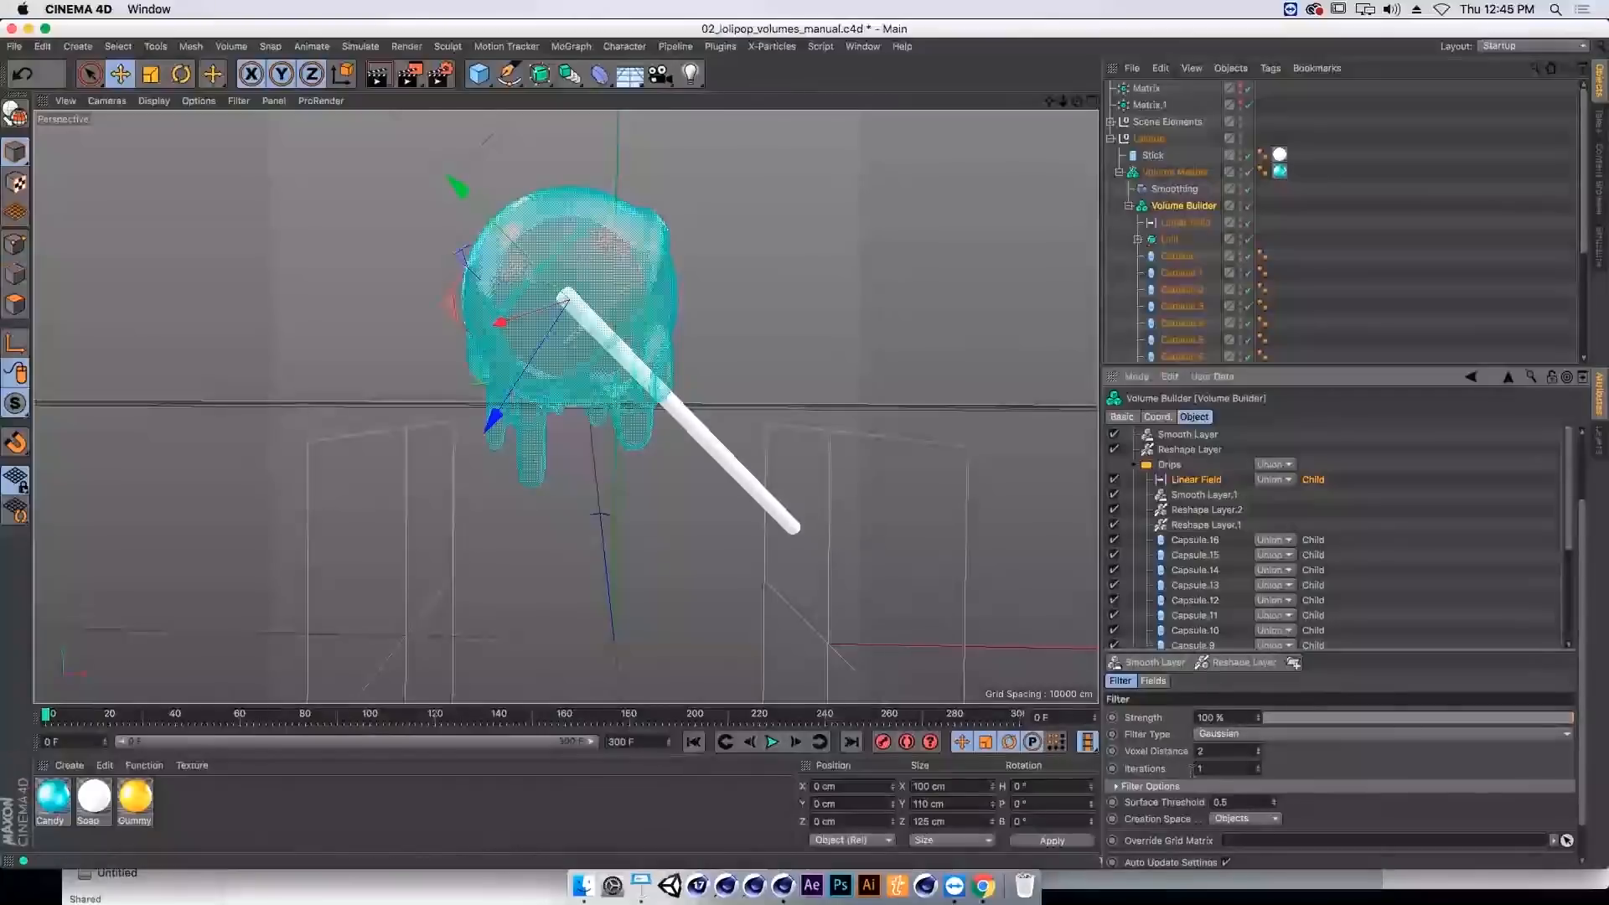
scroll(1383, 536, down, 2)
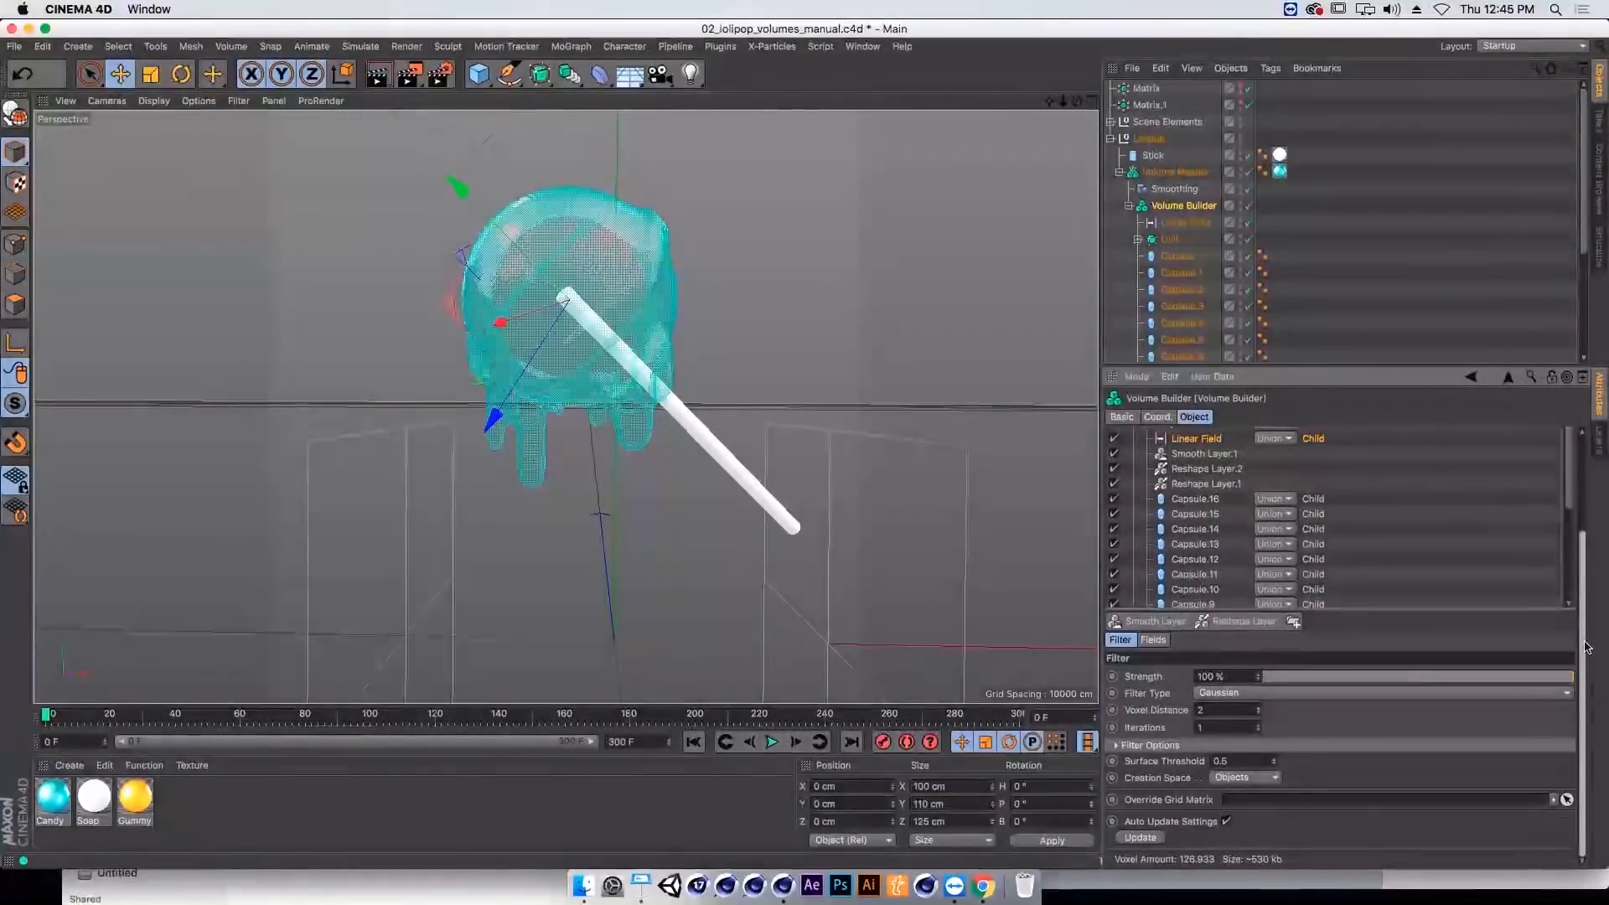
Step: Place the Linear Field directly above Capsule.16 in the Drips folder and set its mode to Subtract
scroll(1190, 494, up, 3)
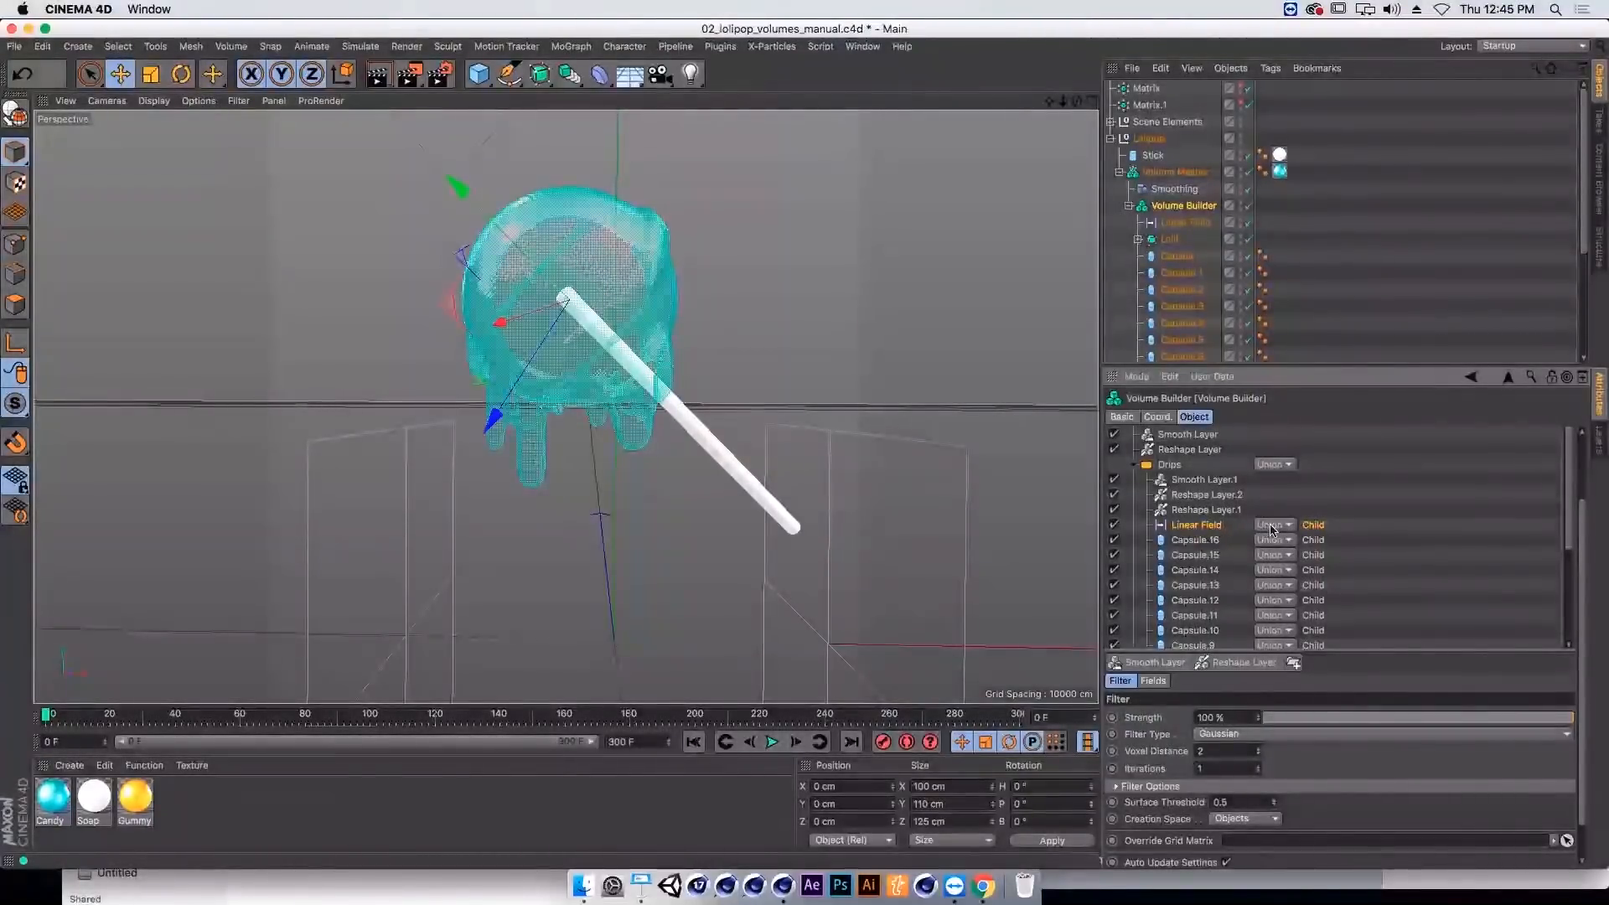
click(1271, 529)
click(1278, 559)
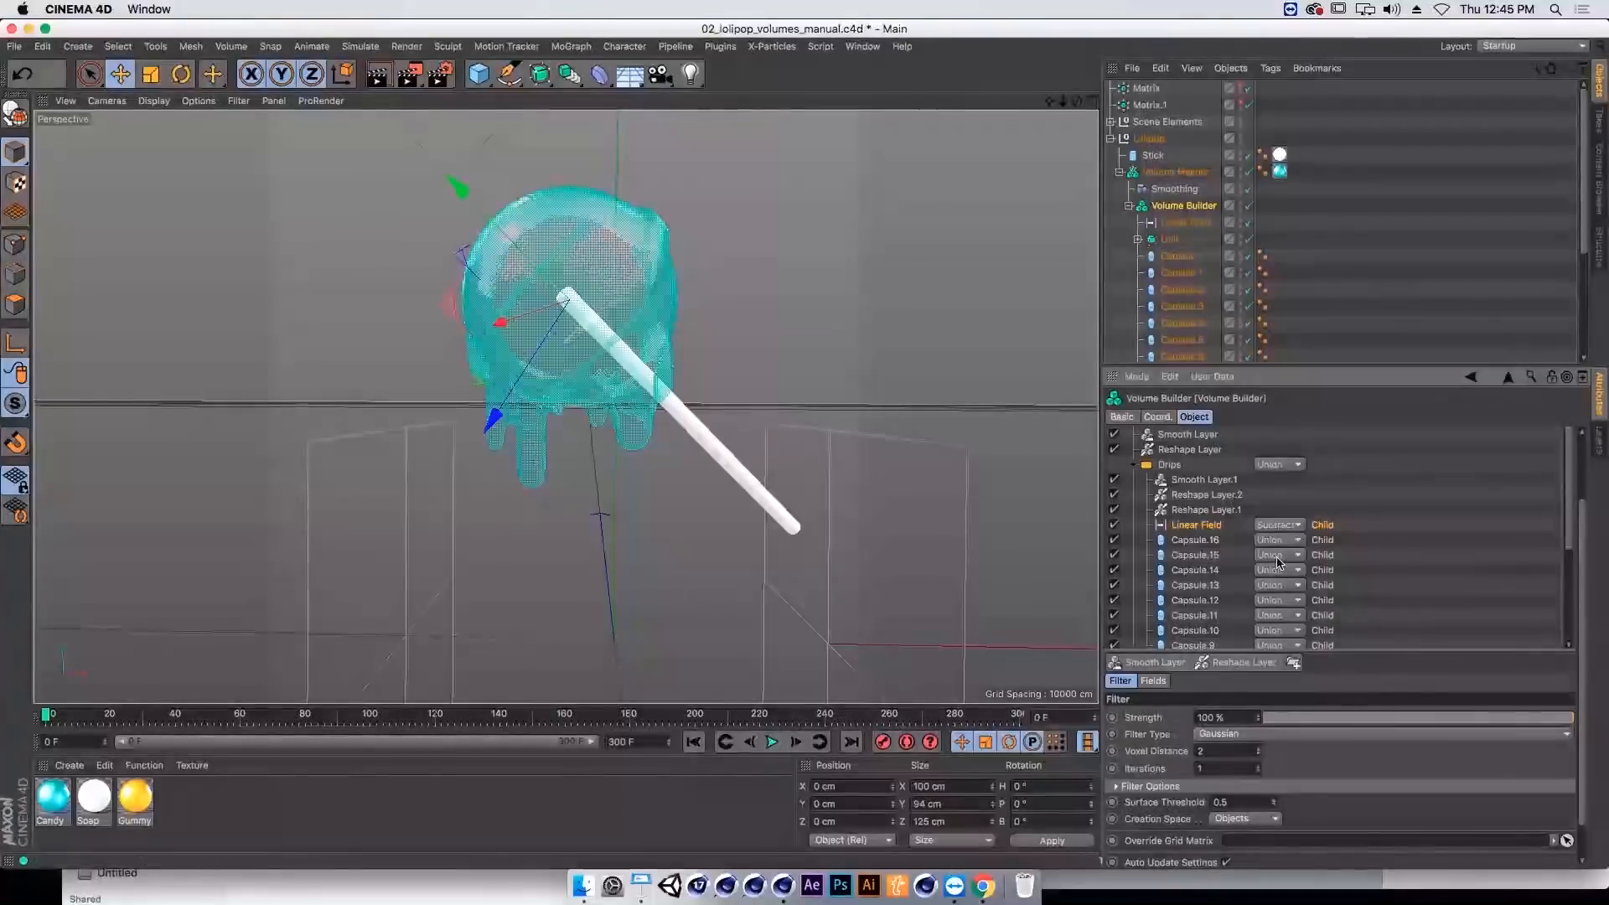
Step: Shorten the Linear Field to about 38 cm and raise it toward the drips, to about X 16, Y -89, Z 46 cm
click(969, 460)
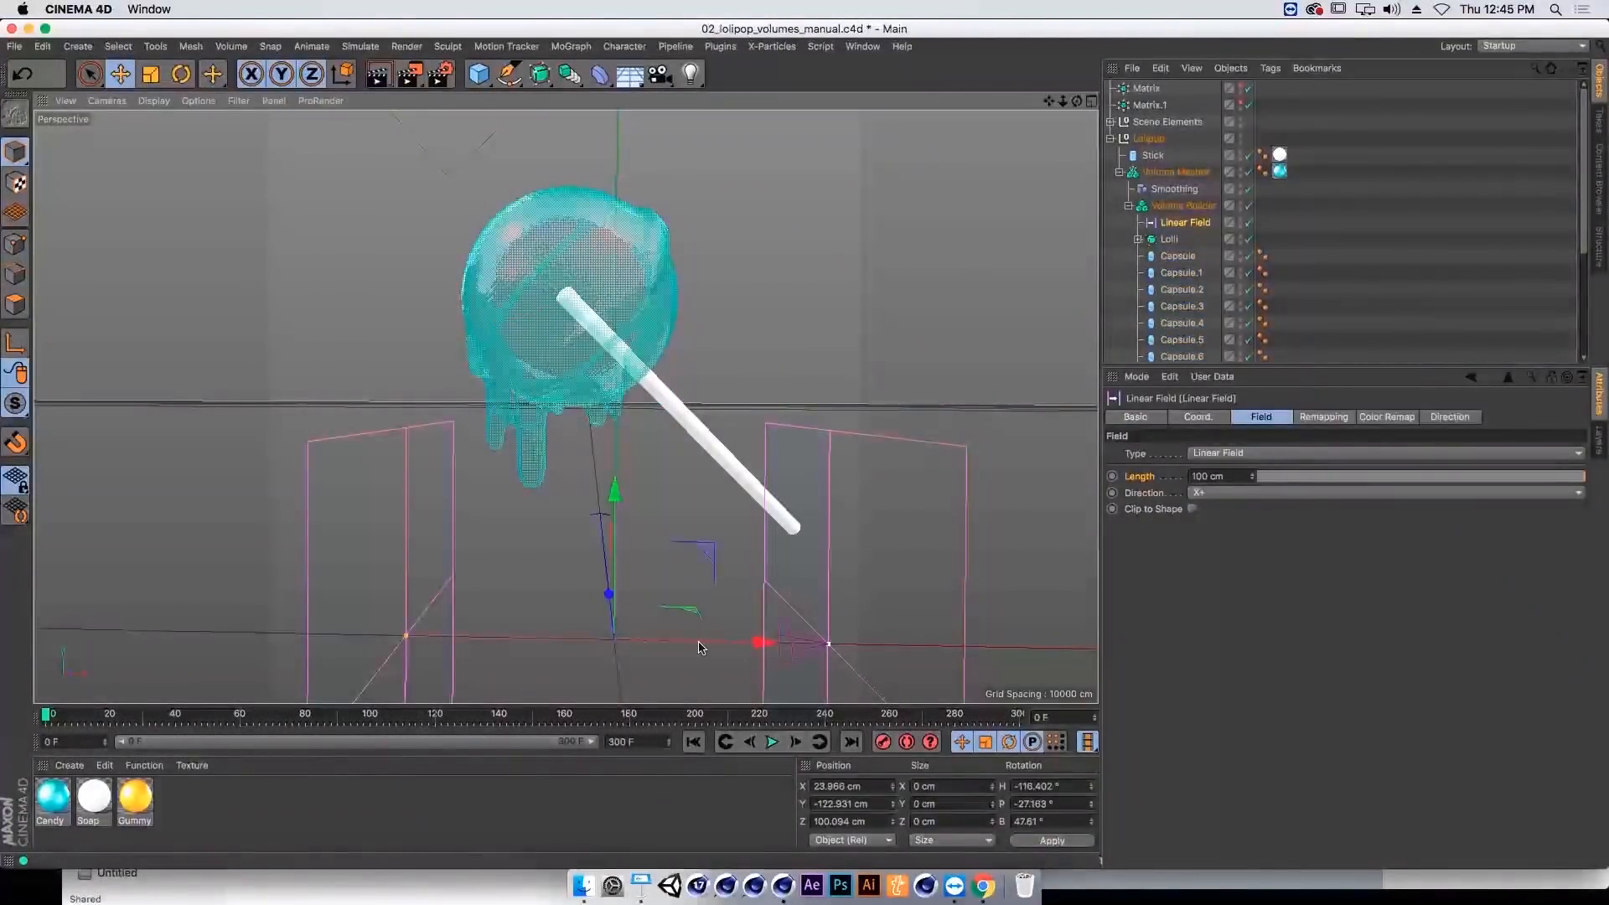
drag(700, 647, 693, 645)
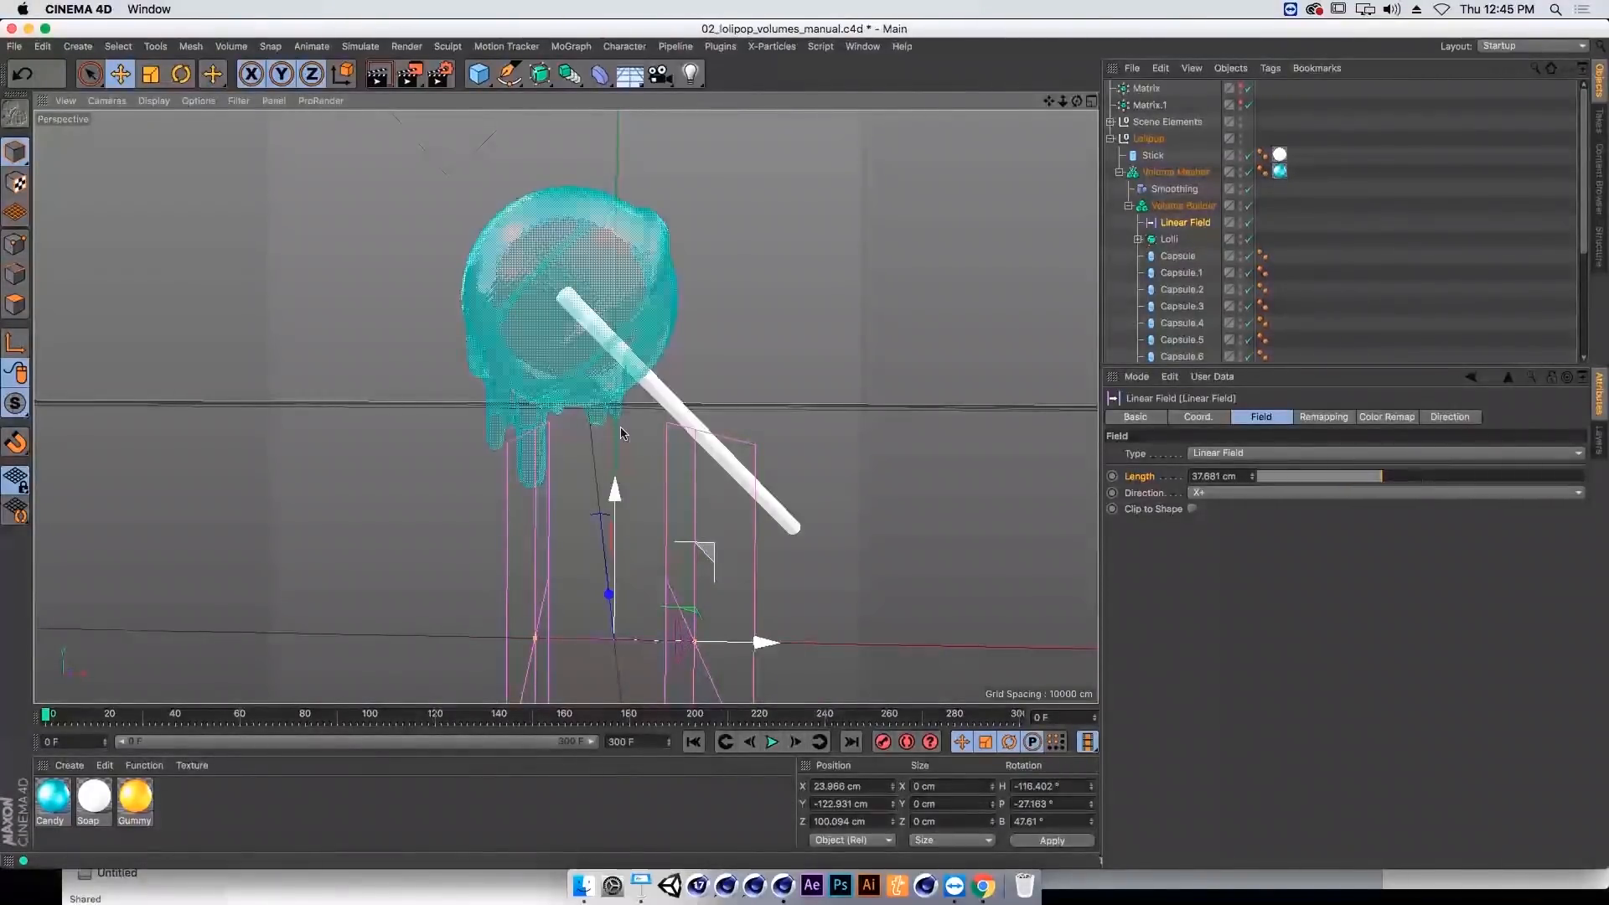
drag(621, 432, 867, 414)
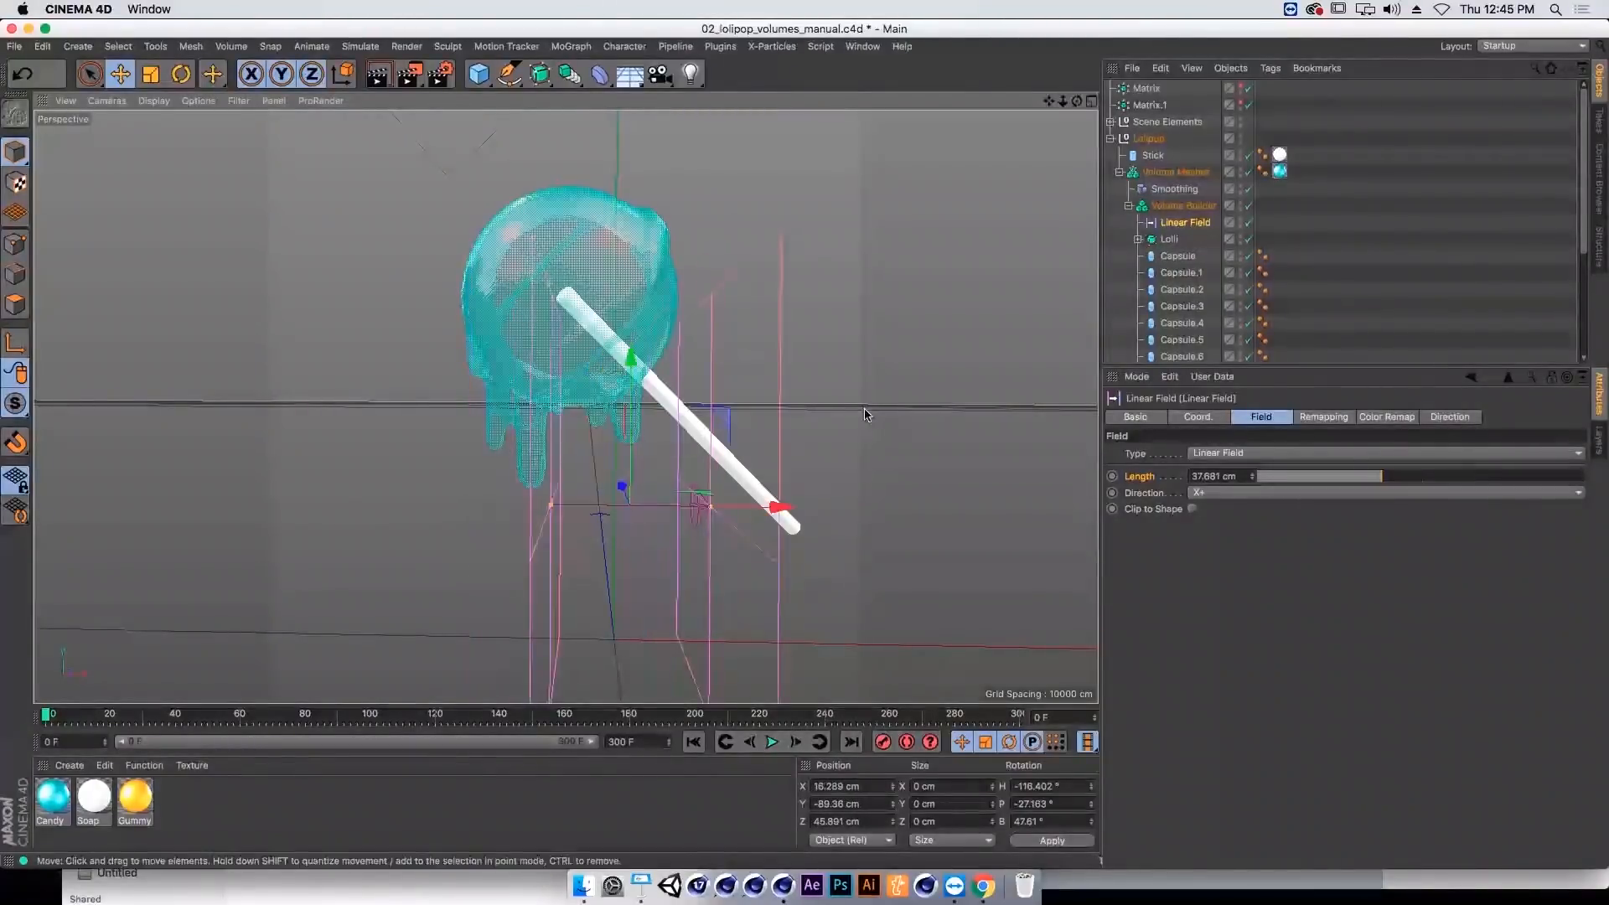
Step: Change the Volume Builder's Volume Type to Fog
click(1183, 205)
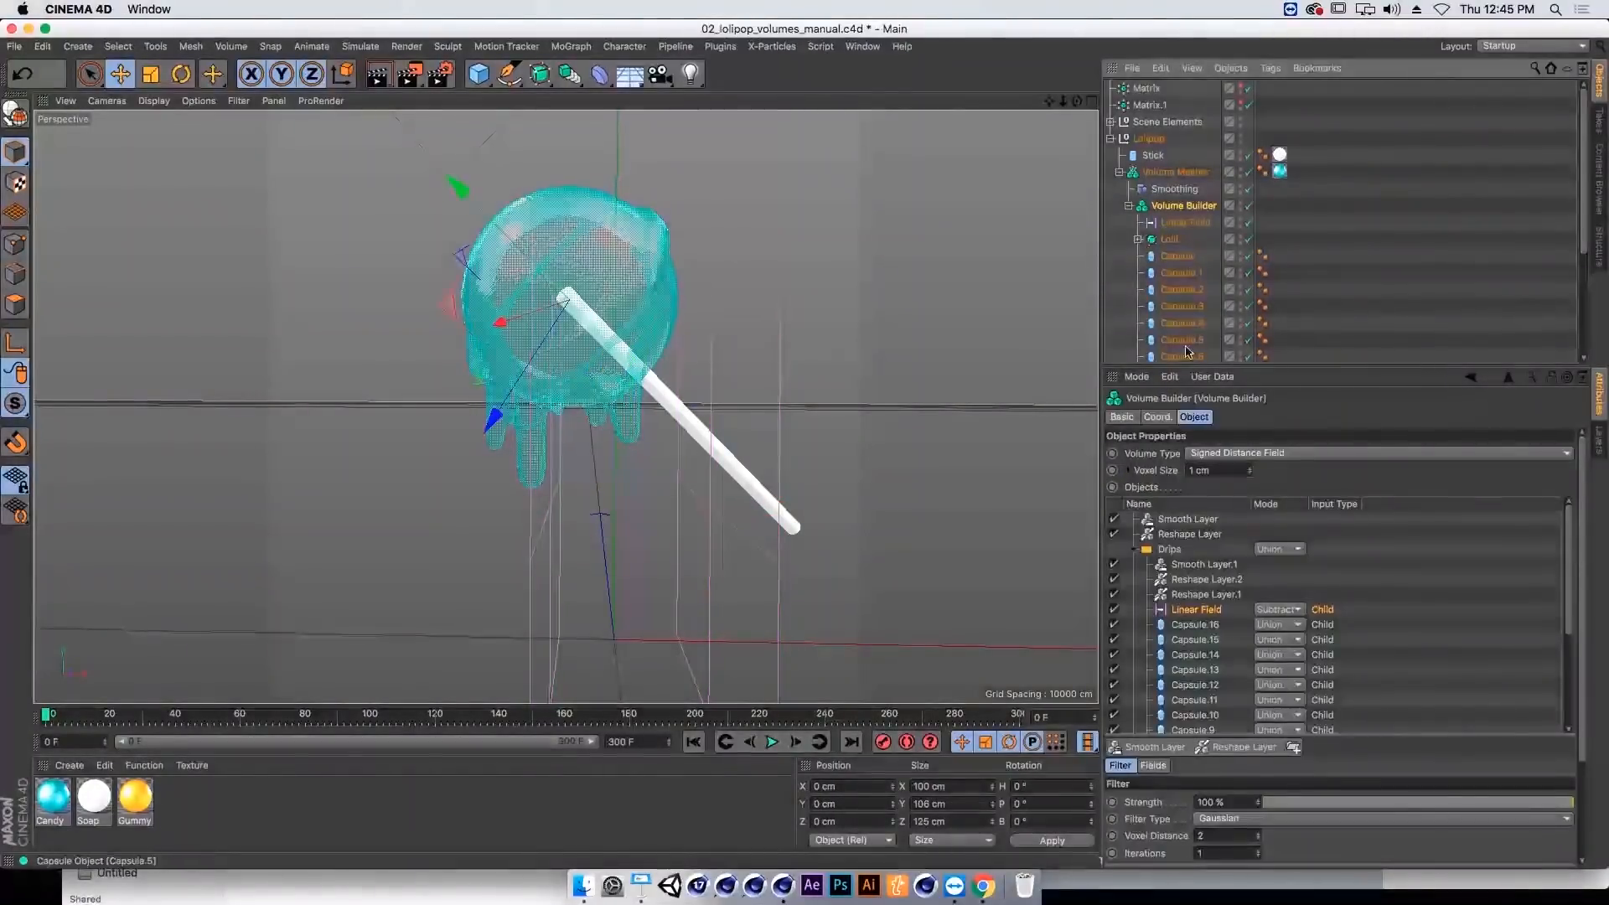
click(1225, 457)
click(1188, 480)
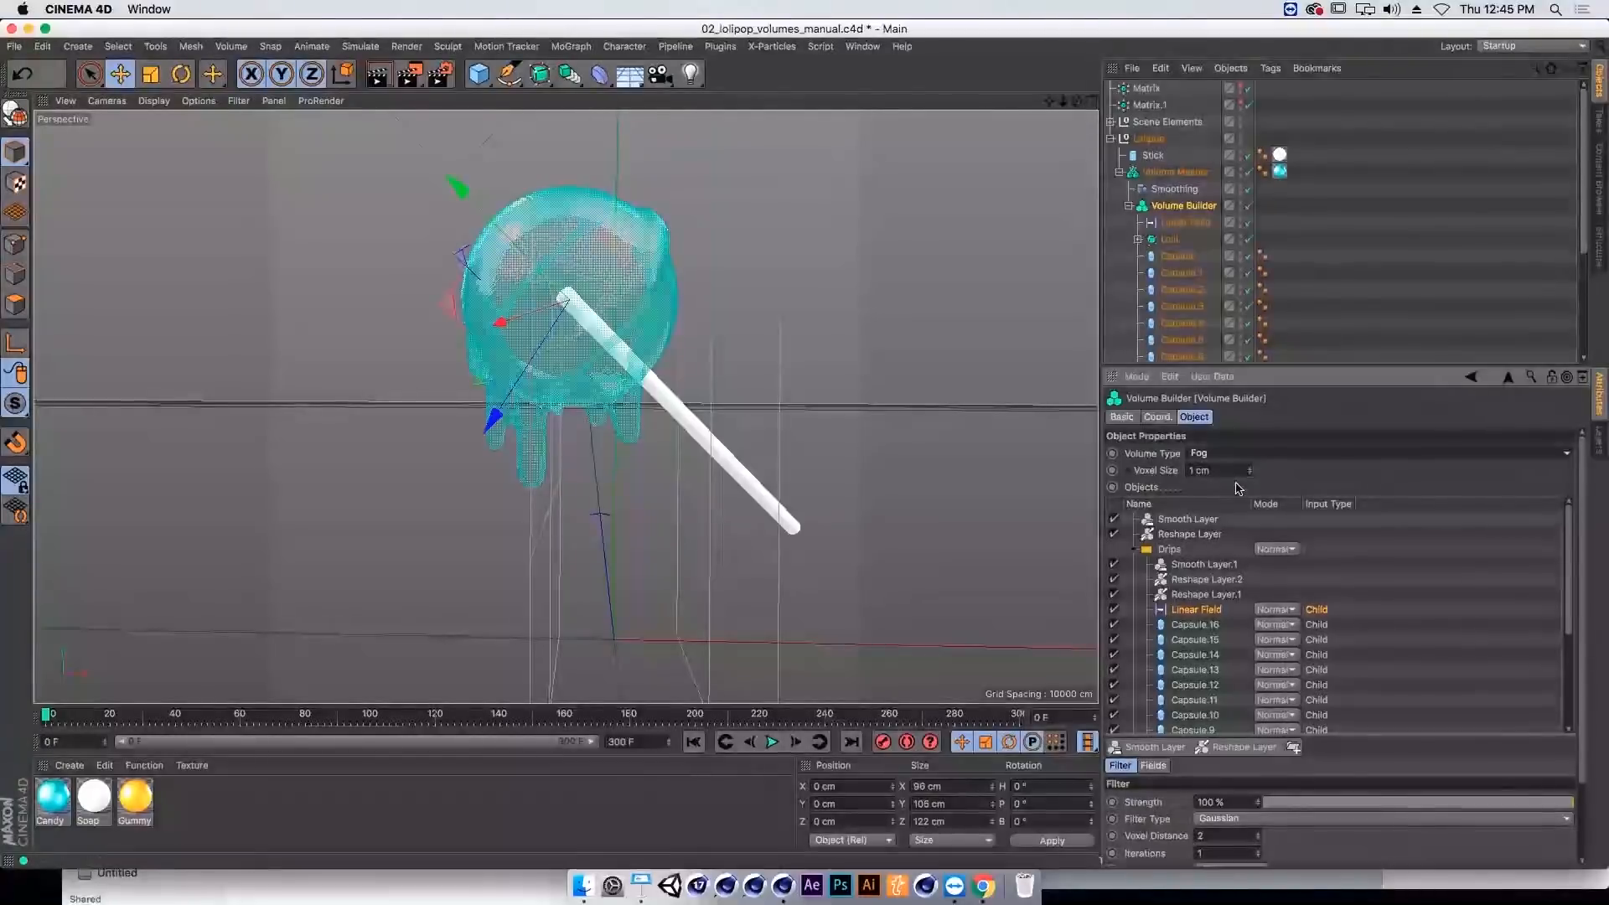
Step: Move the Linear Field to about X 8, Y -87, Z 26 cm and reselect the Volume Builder
click(1184, 223)
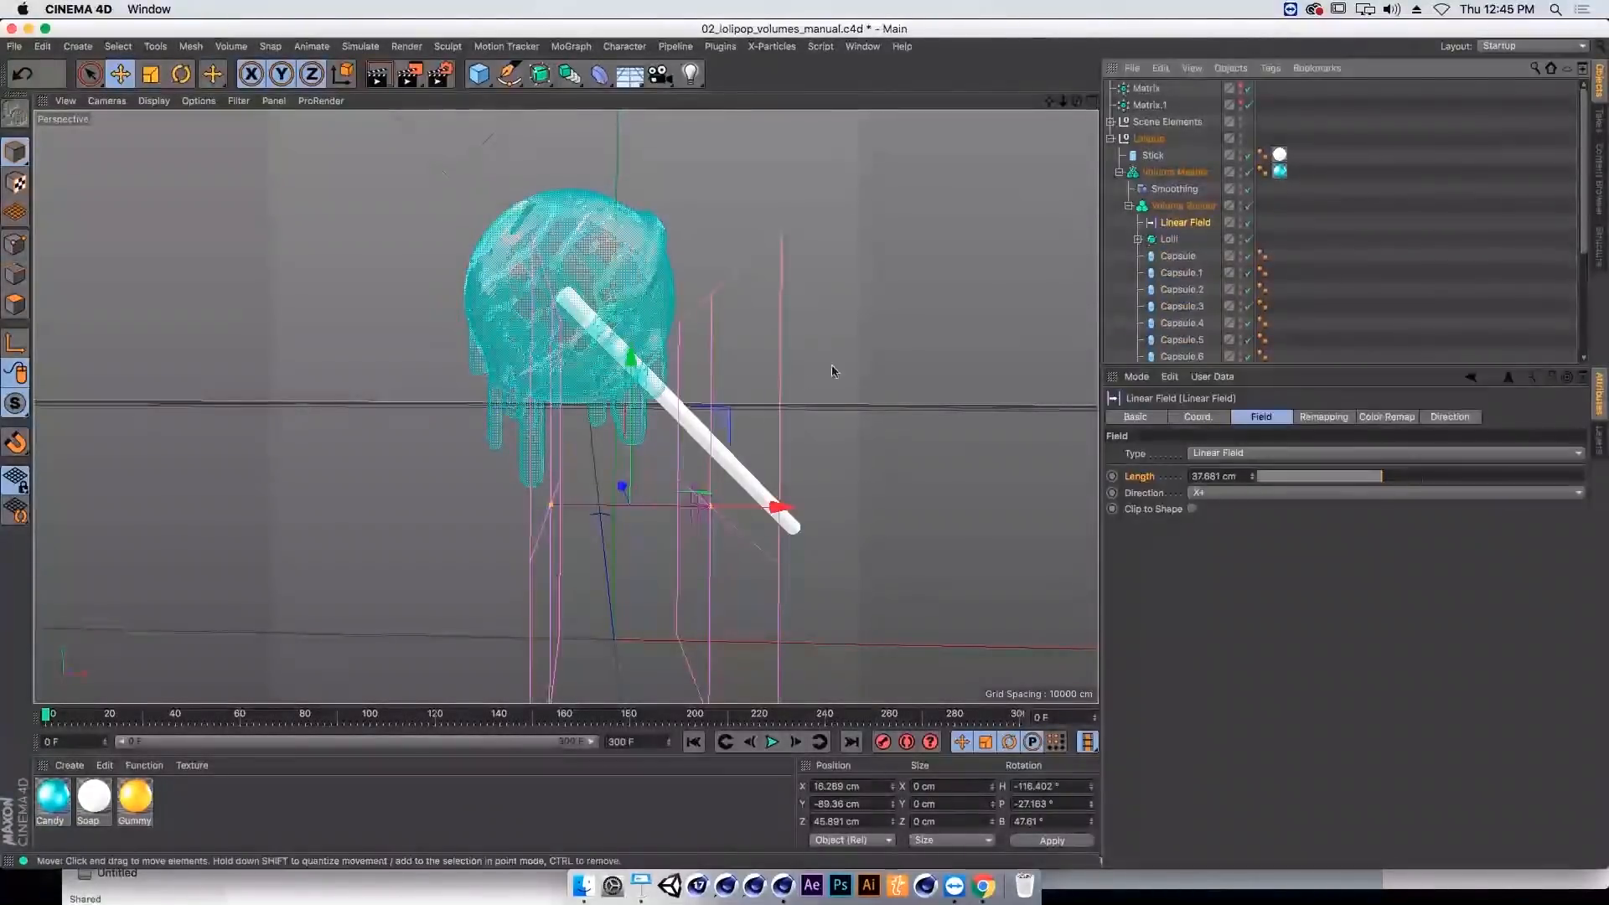
drag(726, 446, 818, 373)
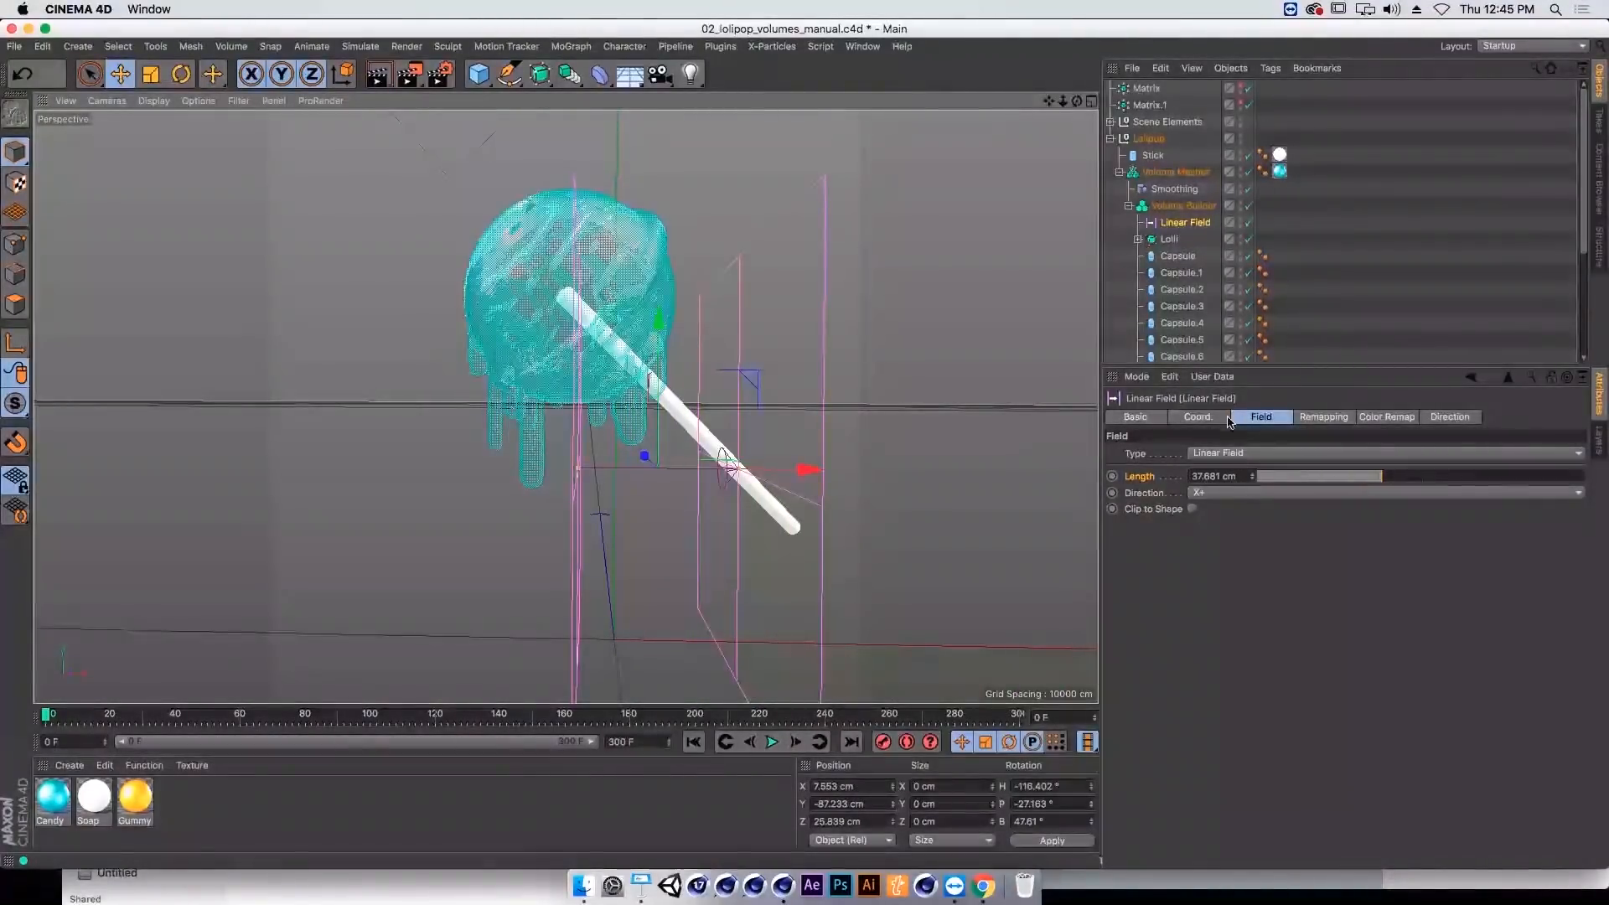
click(1171, 191)
click(1173, 205)
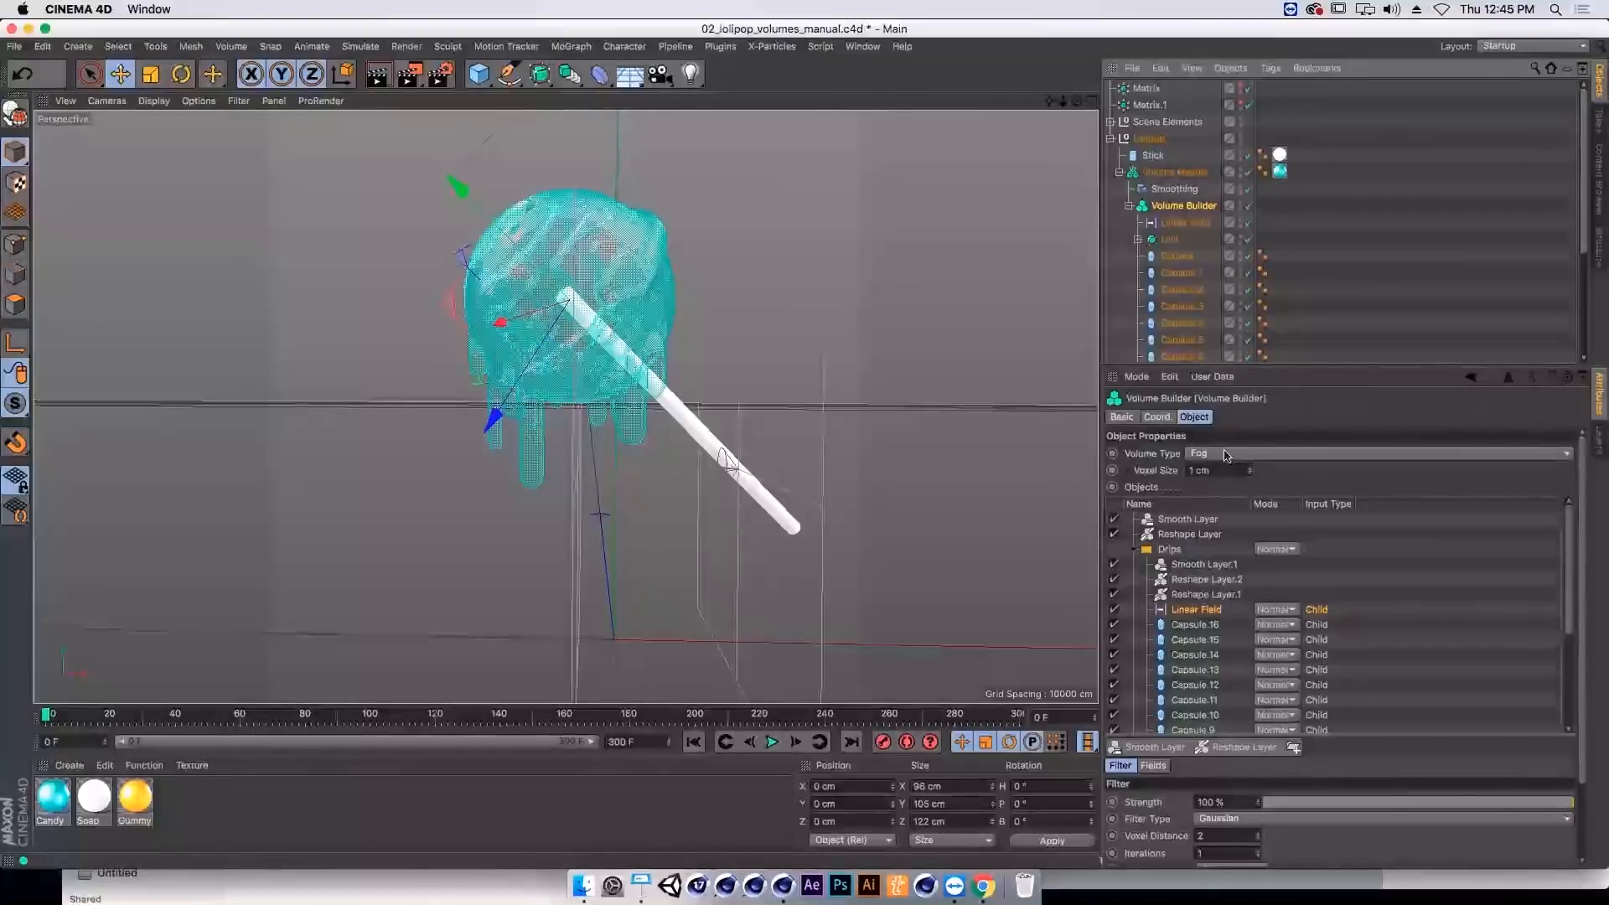
Step: Change the Volume Builder's Volume Type back to Signed Distance Field
click(1229, 453)
click(1234, 470)
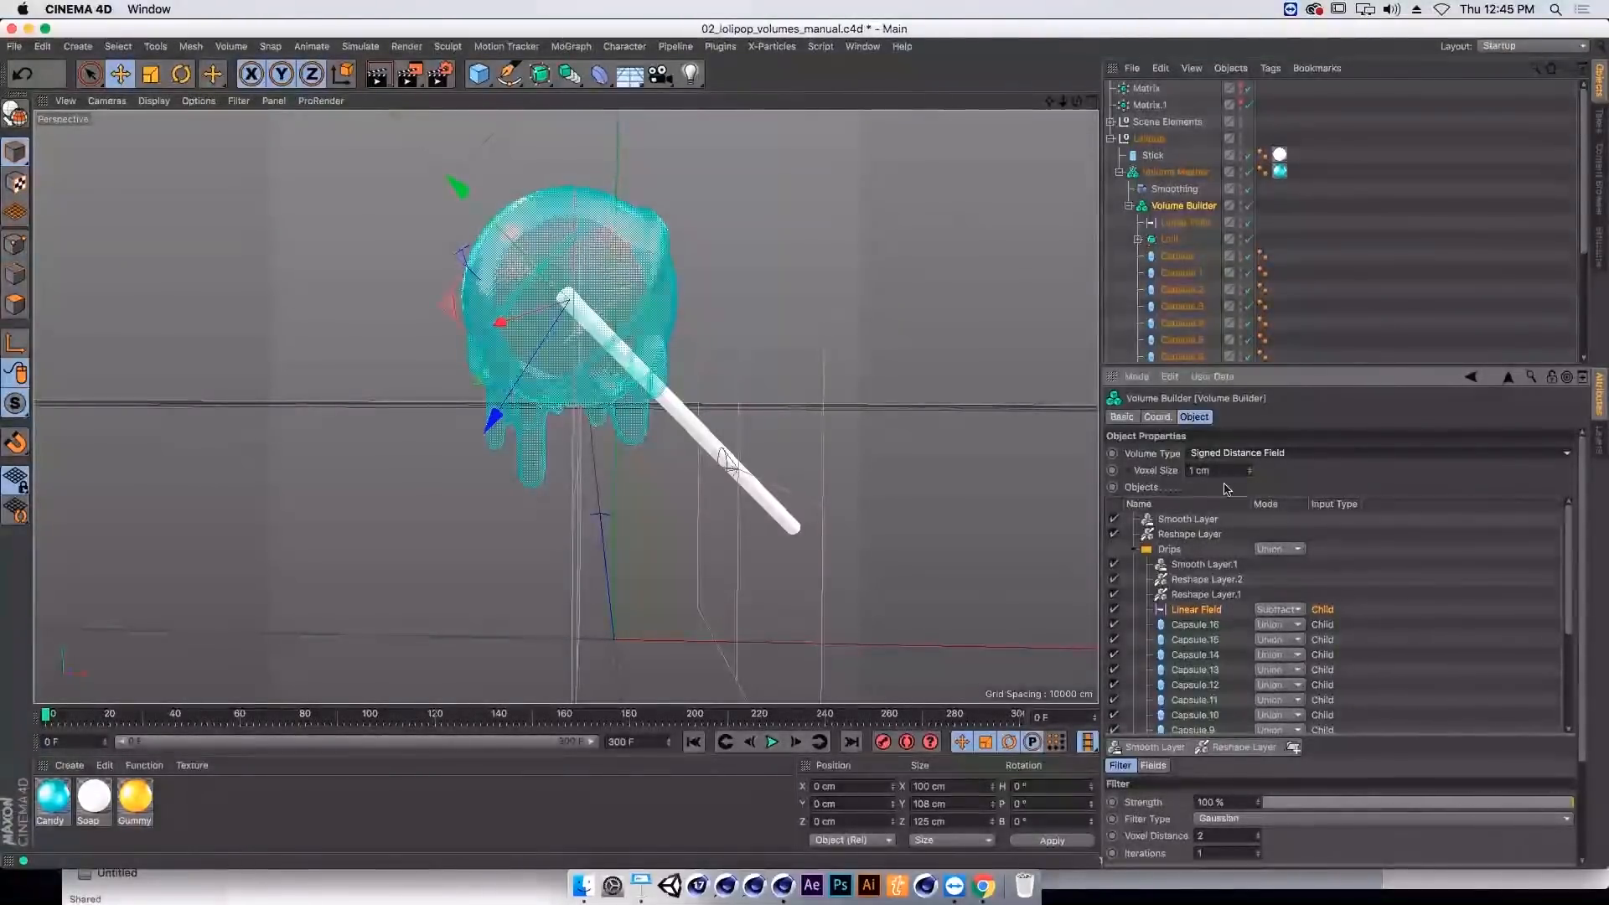
Step: Try a Voxel Size of 2 cm for the Volume Builder
double_click(1223, 472)
text(2)
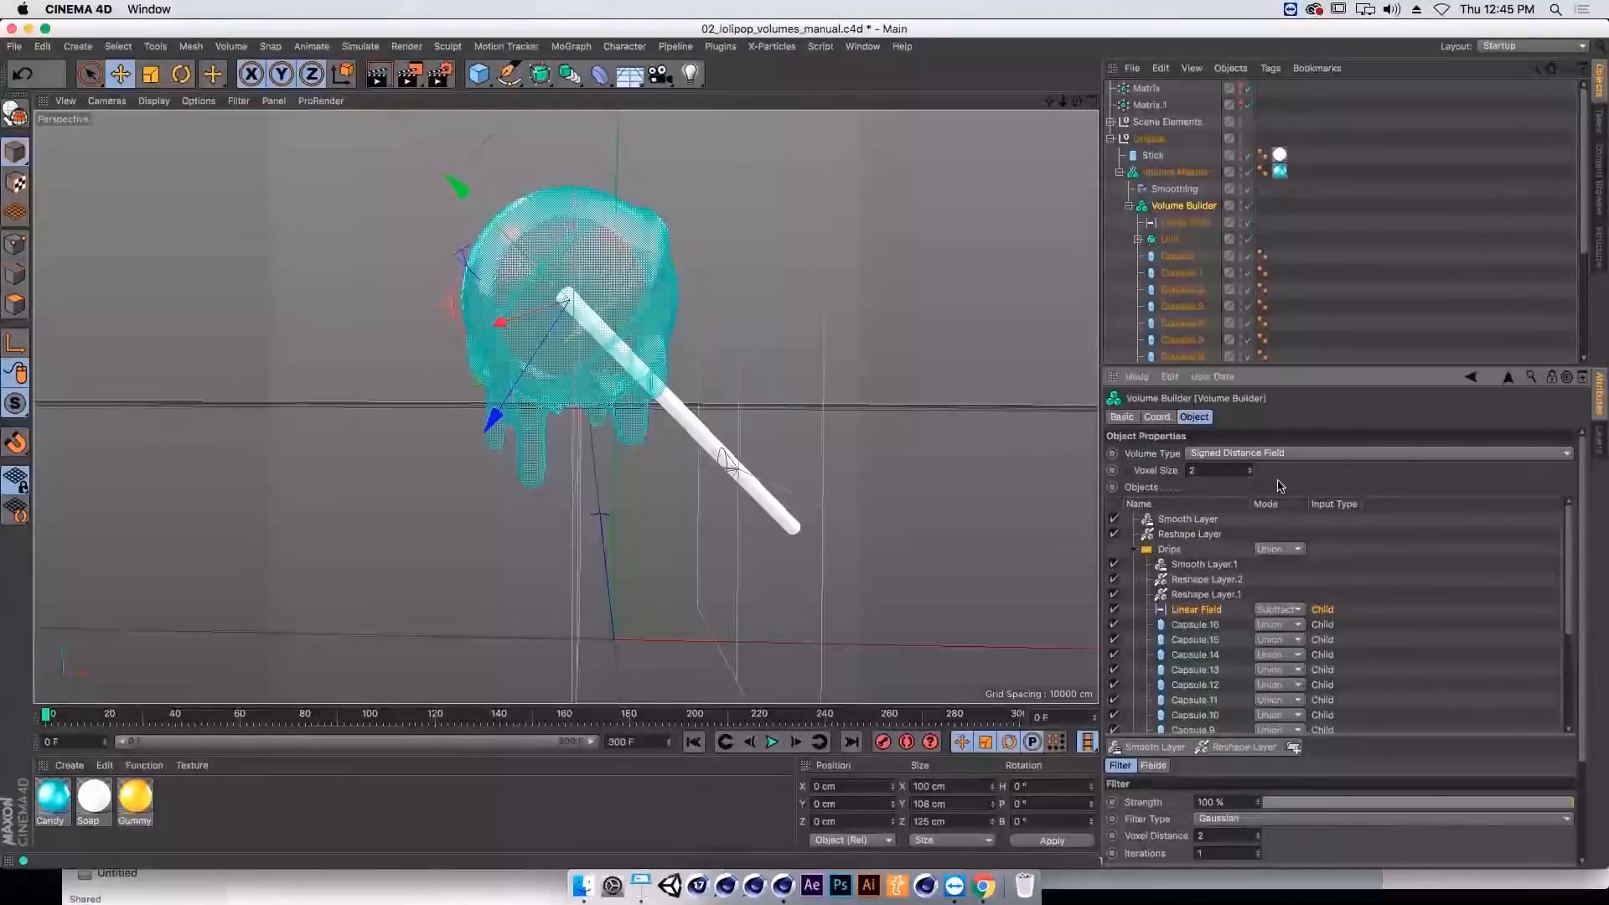
key(Return)
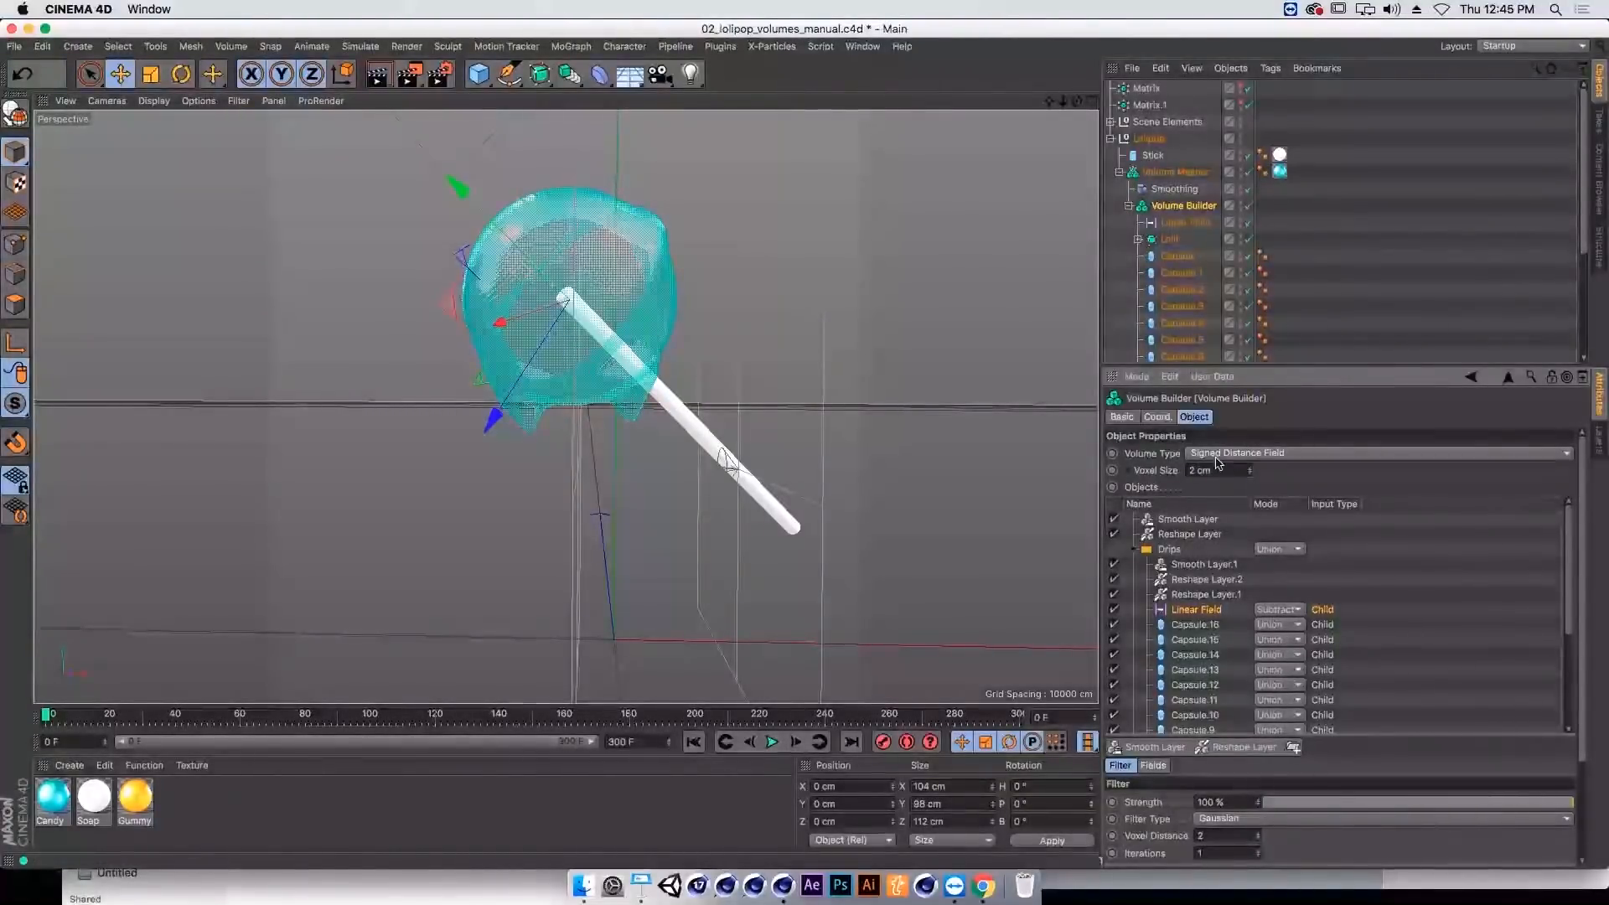
Step: Set the Linear Field's direction to Y- and move it up into the lollipop, to about X 32, Y -46, Z 27 cm
click(1185, 222)
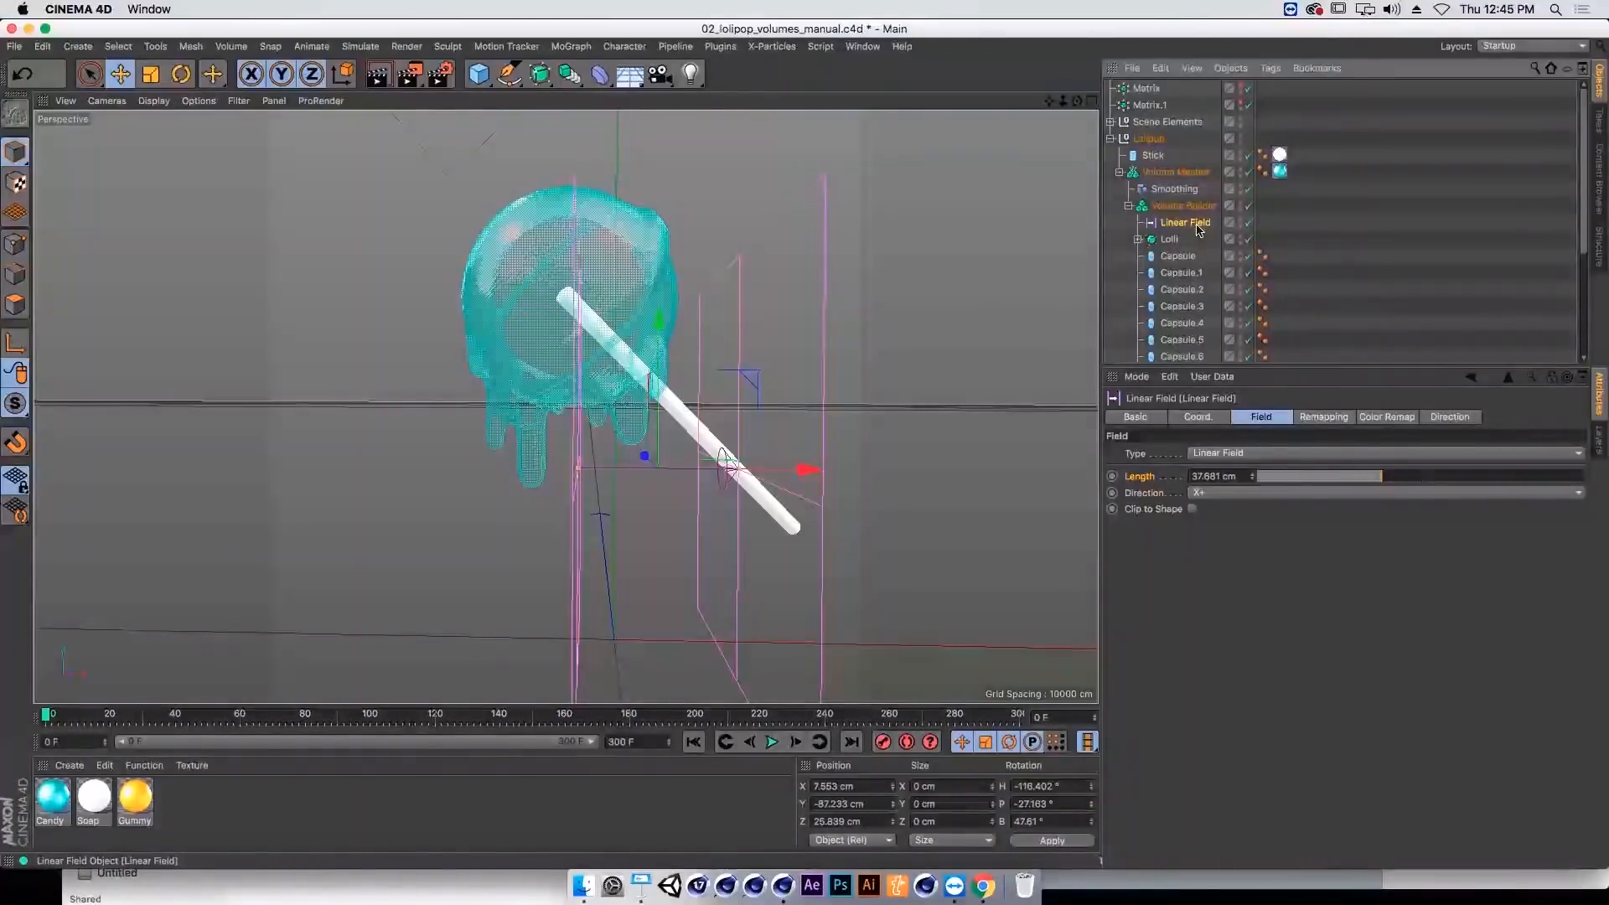
click(1225, 493)
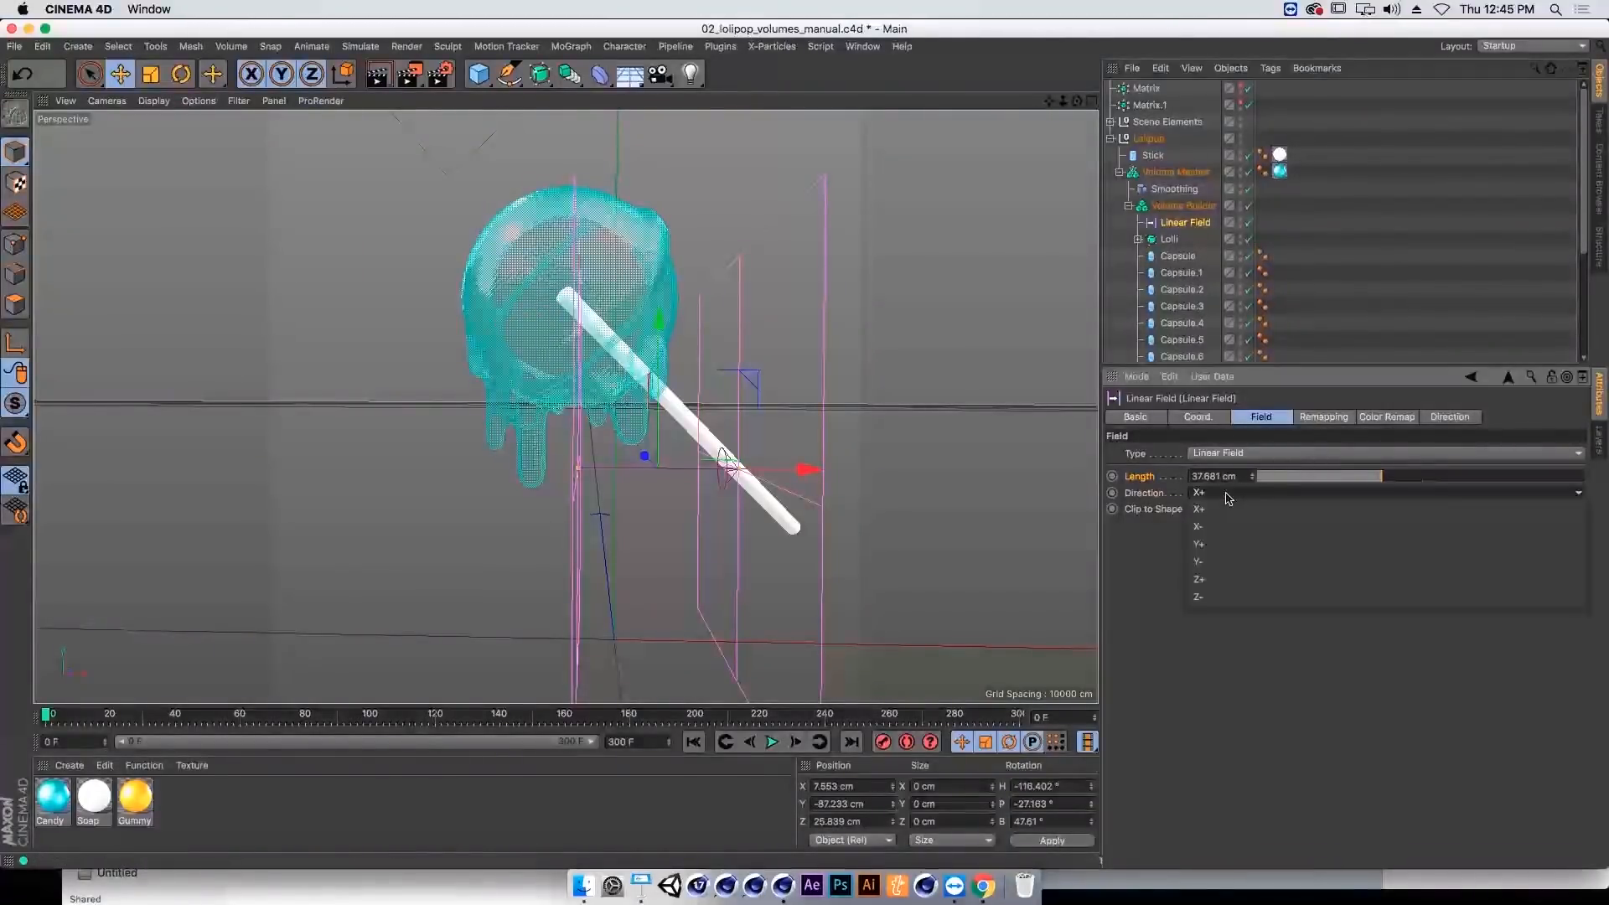
click(1231, 560)
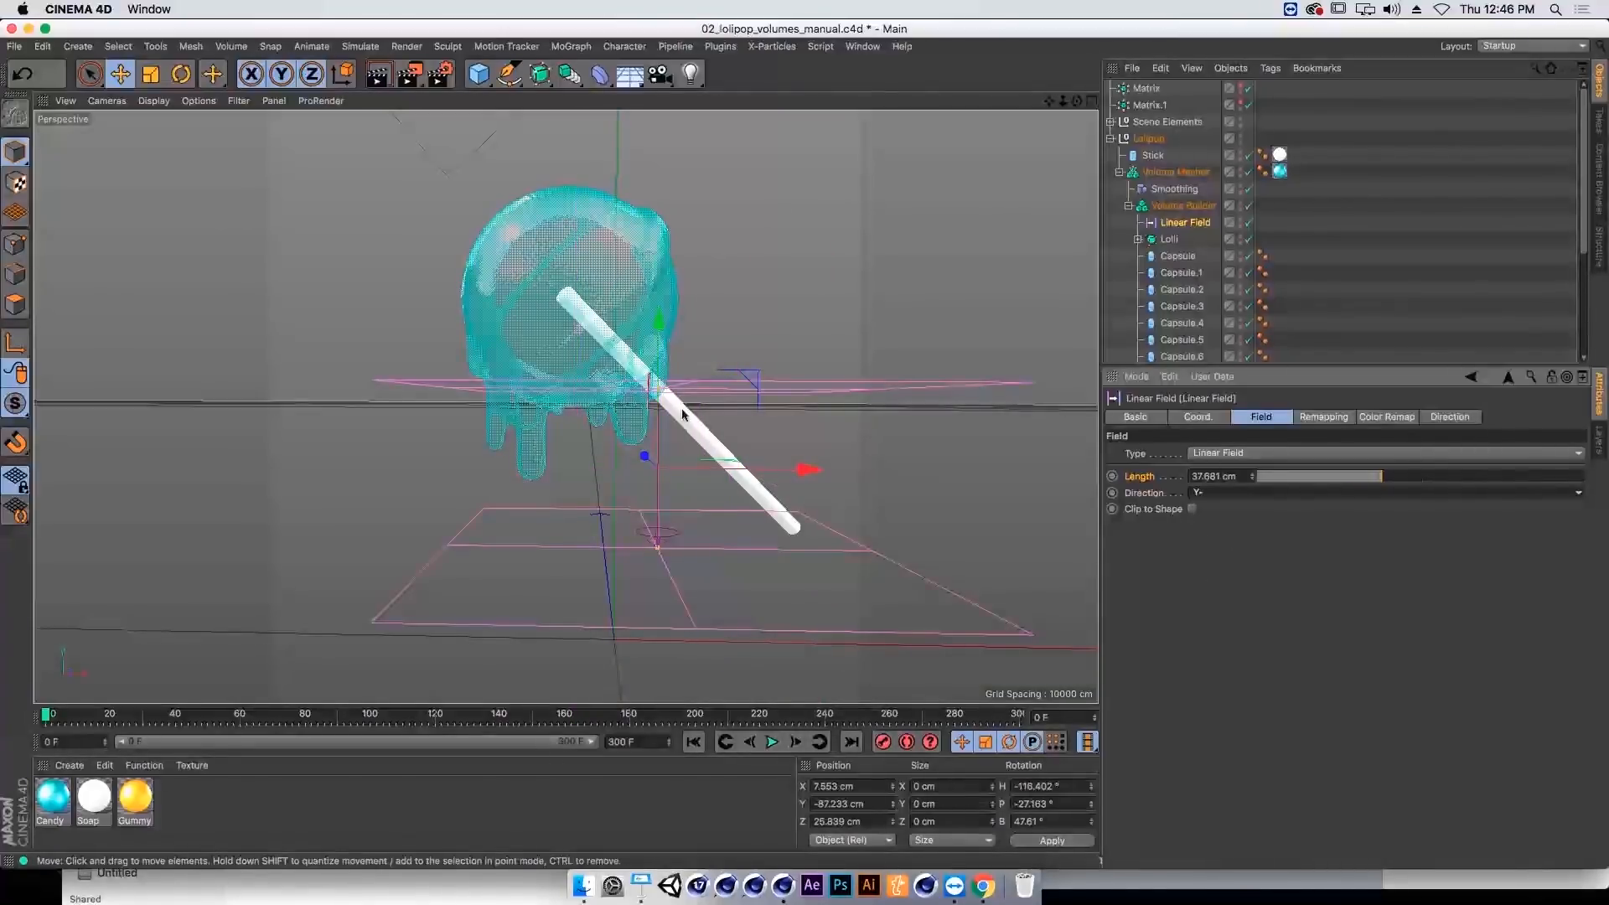
drag(683, 243, 660, 329)
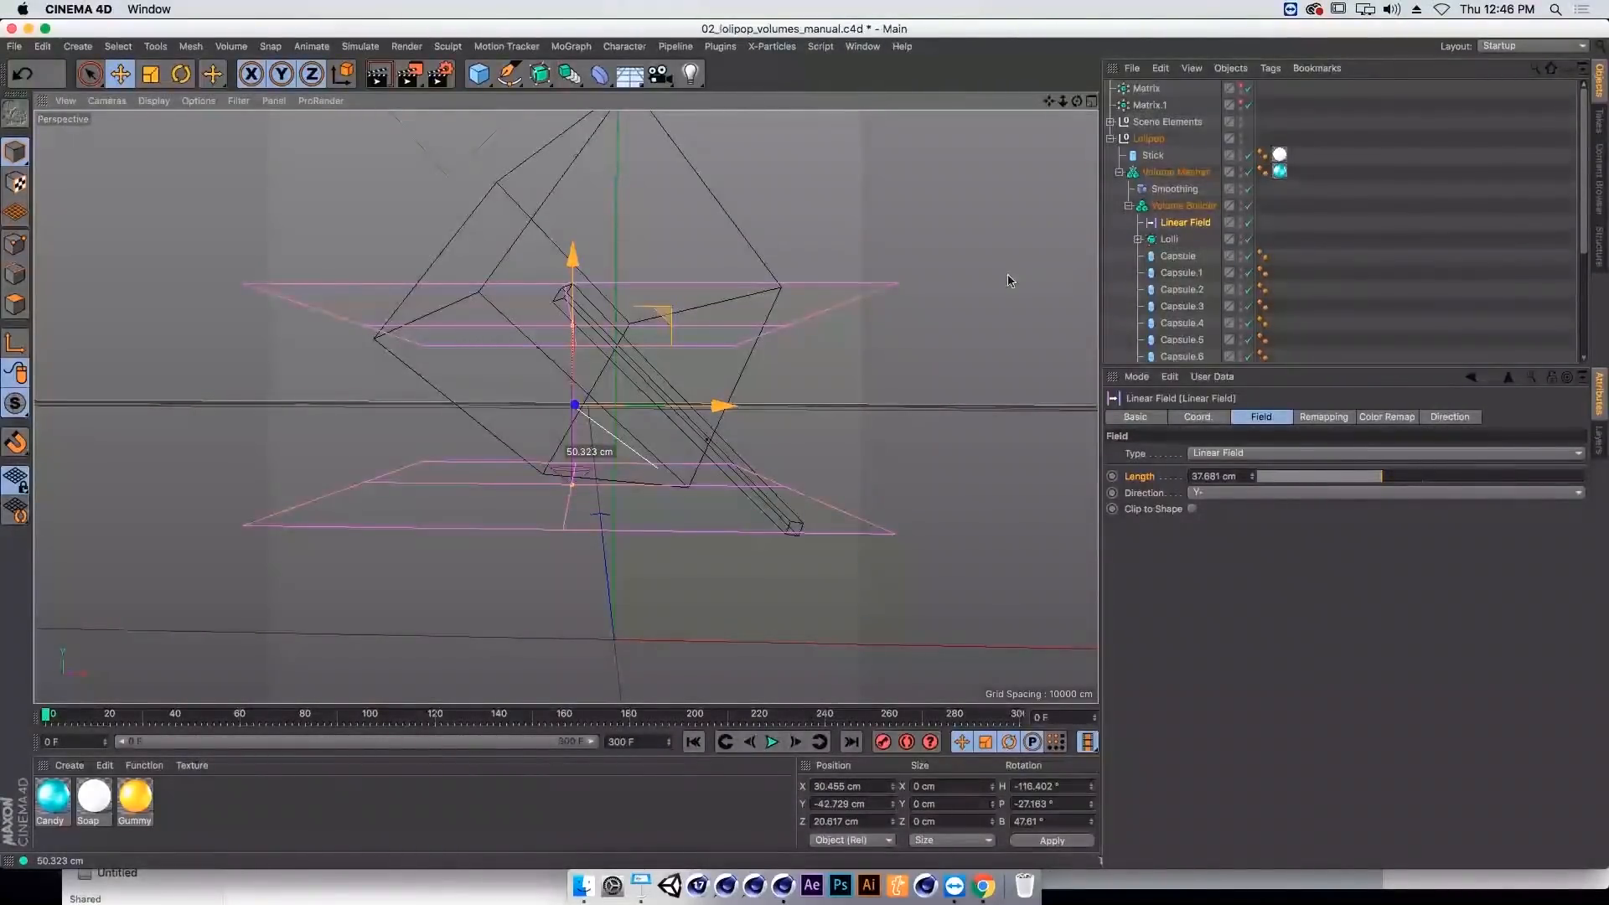
Step: Set the Volume Mesher's Adaptive value to 1%
click(1167, 171)
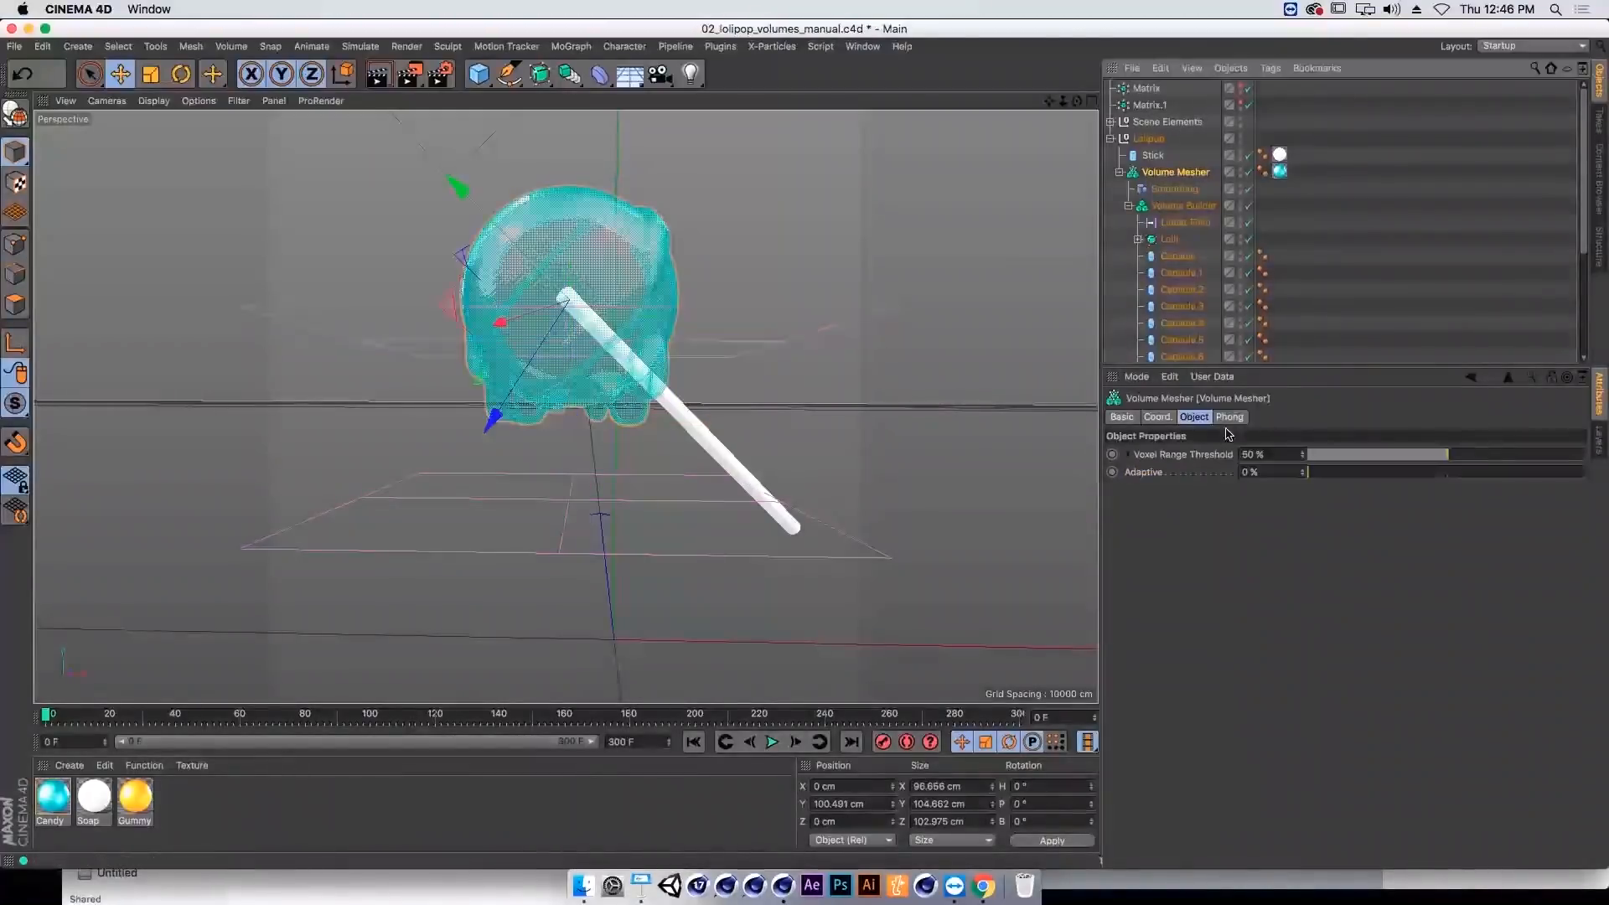
drag(1318, 476, 1277, 474)
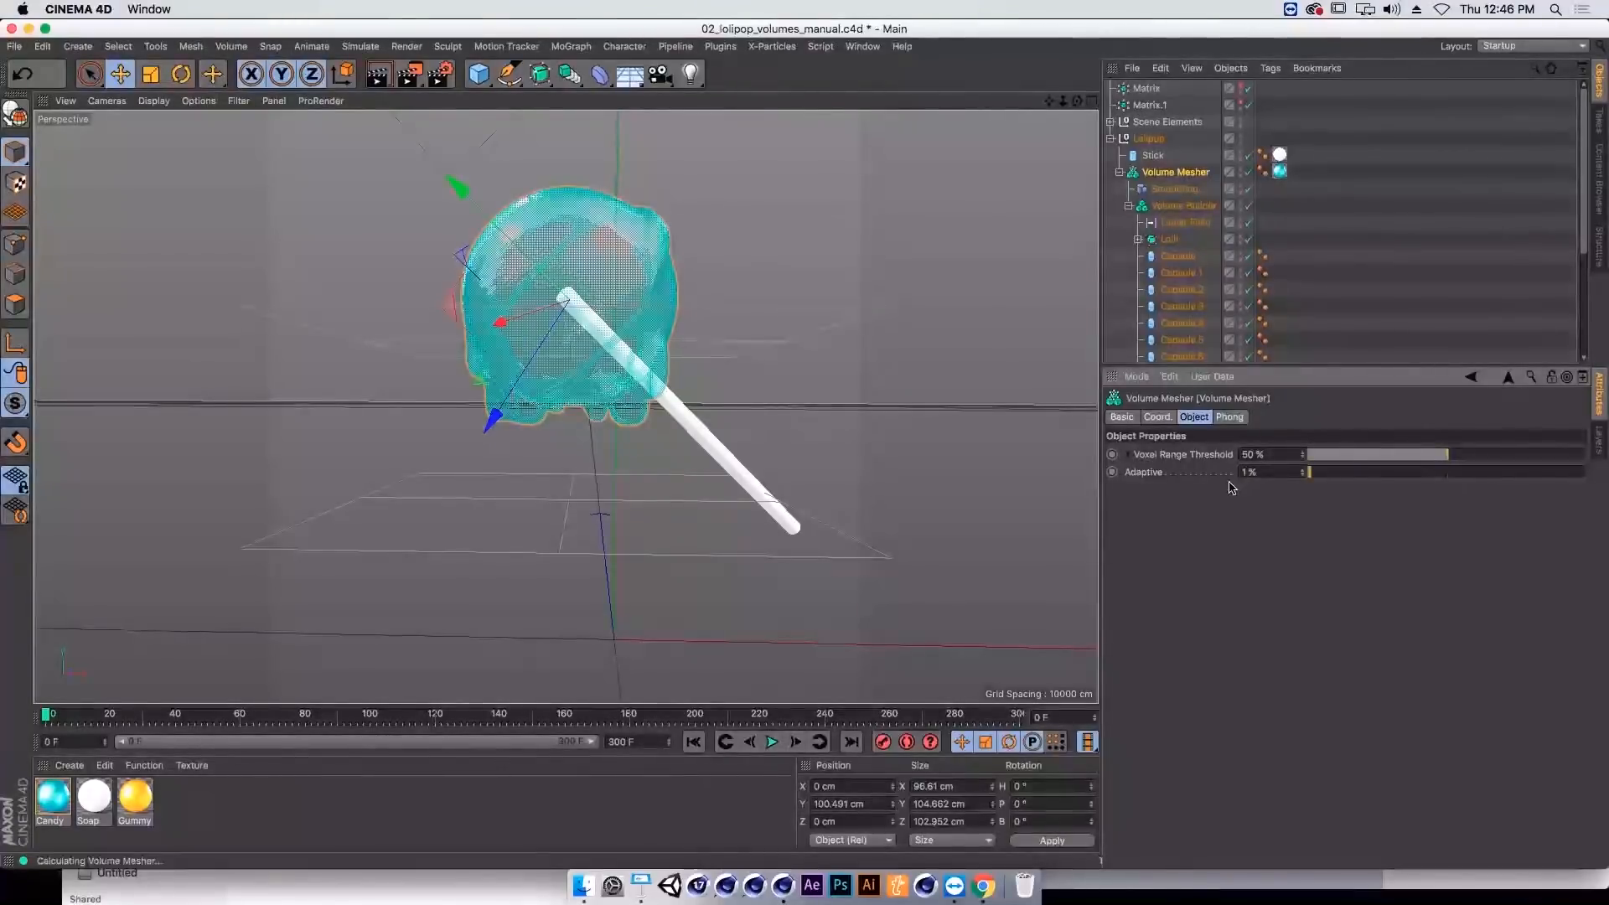
key(Return)
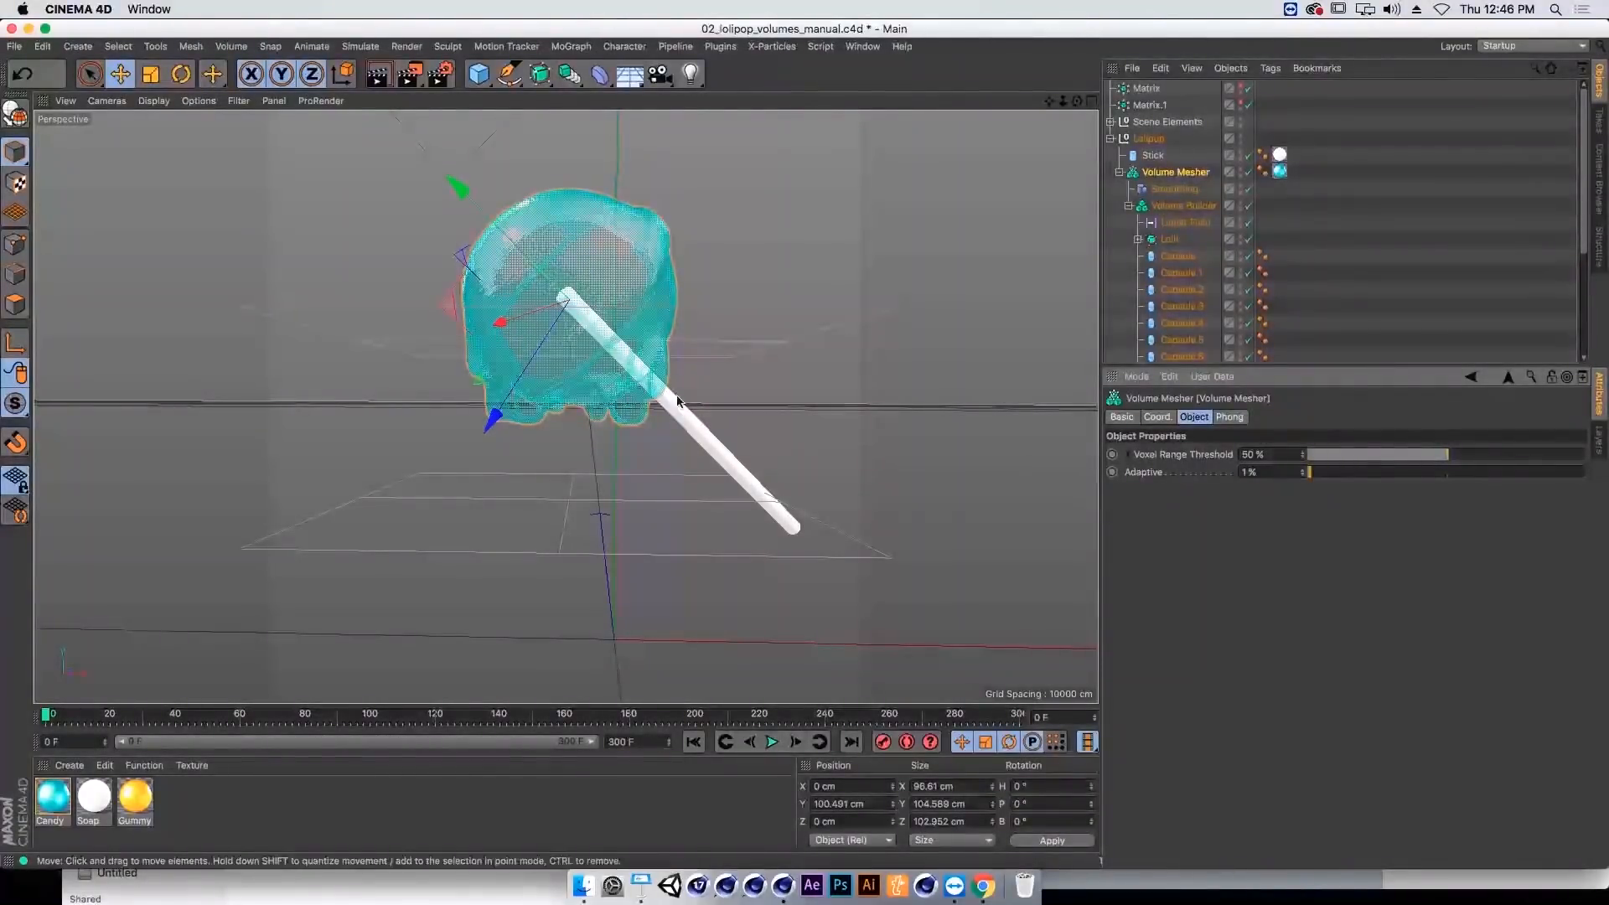
Step: Fine-tune the Linear Field's position across the drips to about X 33, Y -47, Z 30 cm
click(1188, 224)
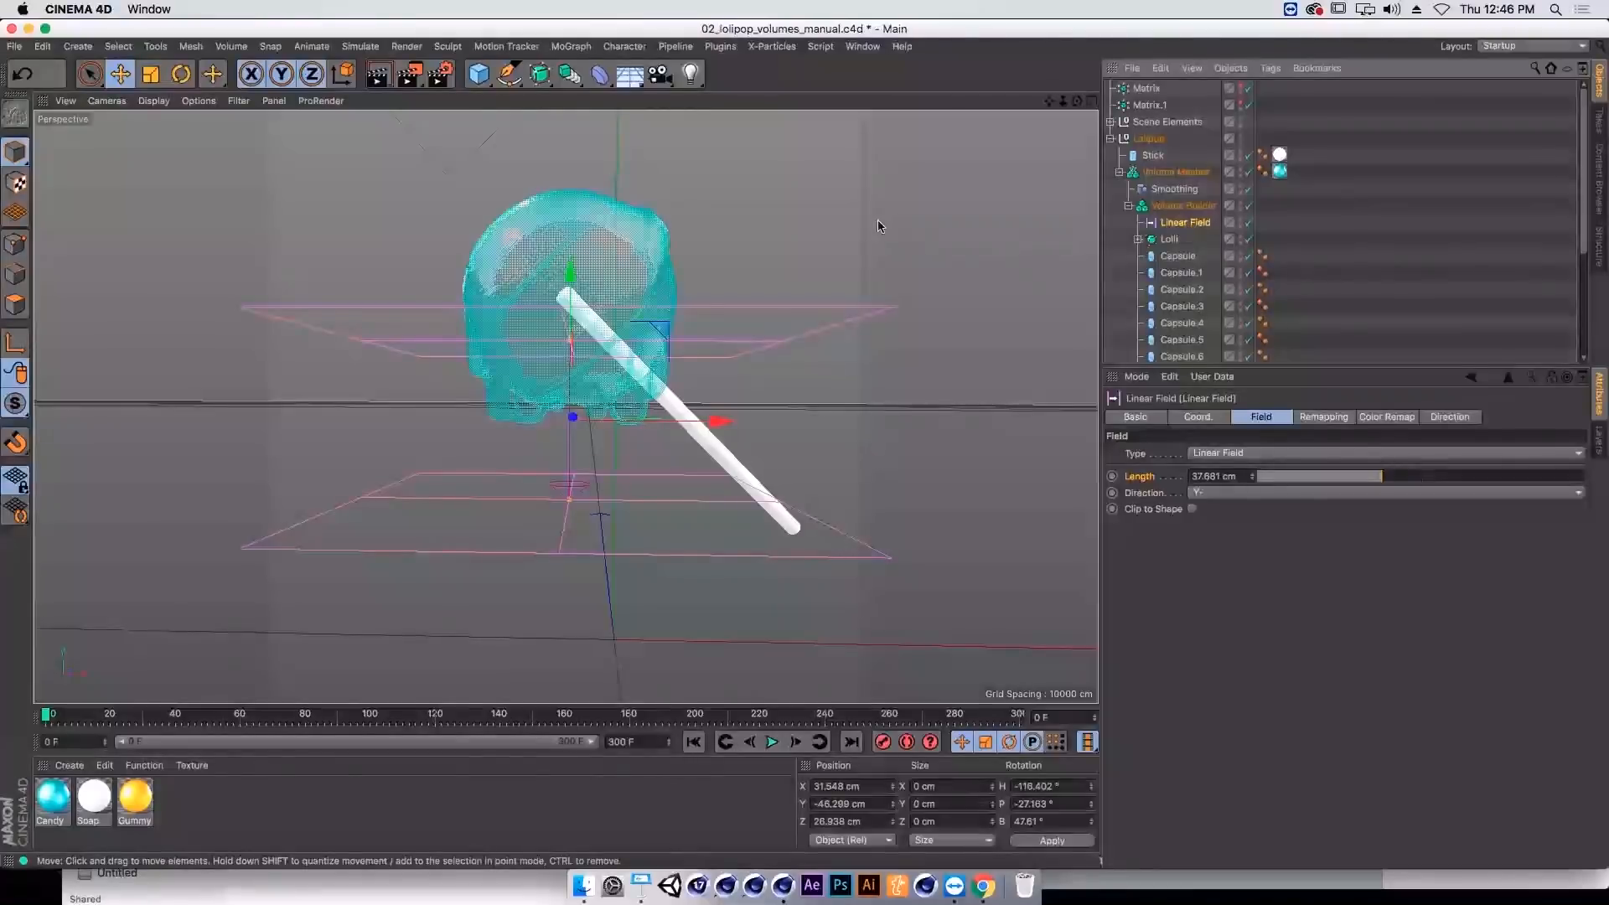
drag(647, 425, 653, 397)
mouse_move(660, 295)
mouse_down()
mouse_move(667, 248)
mouse_move(657, 419)
mouse_move(660, 270)
mouse_up()
drag(658, 325, 654, 320)
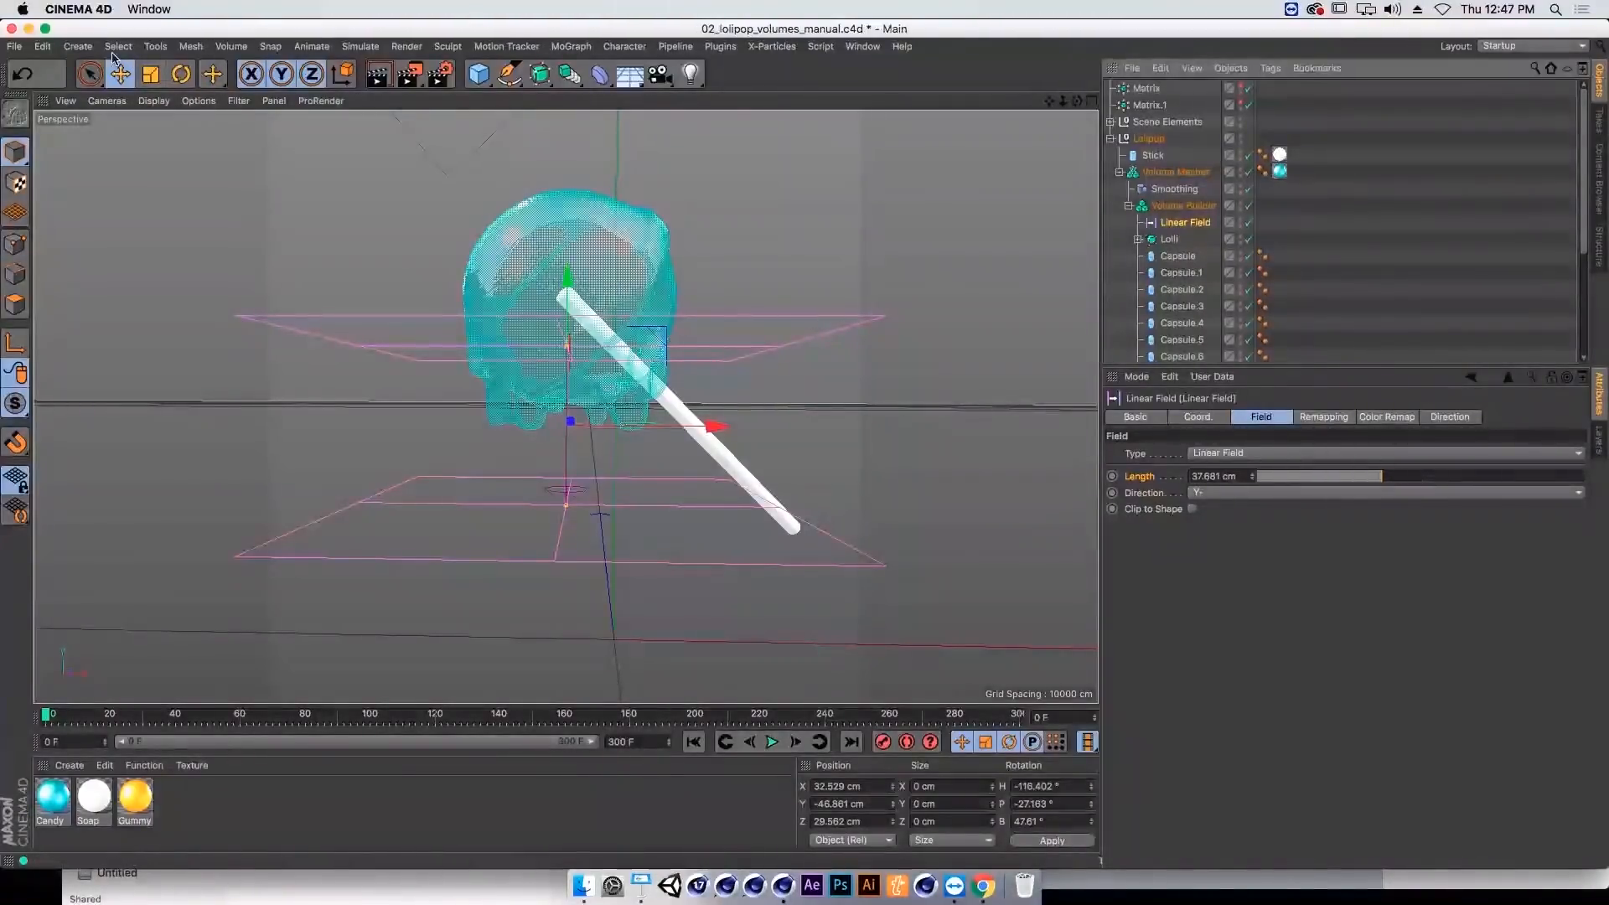
Step: Create a Random Field and place it directly above the Linear Field inside the Volume Builder
click(78, 46)
mouse_move(80, 165)
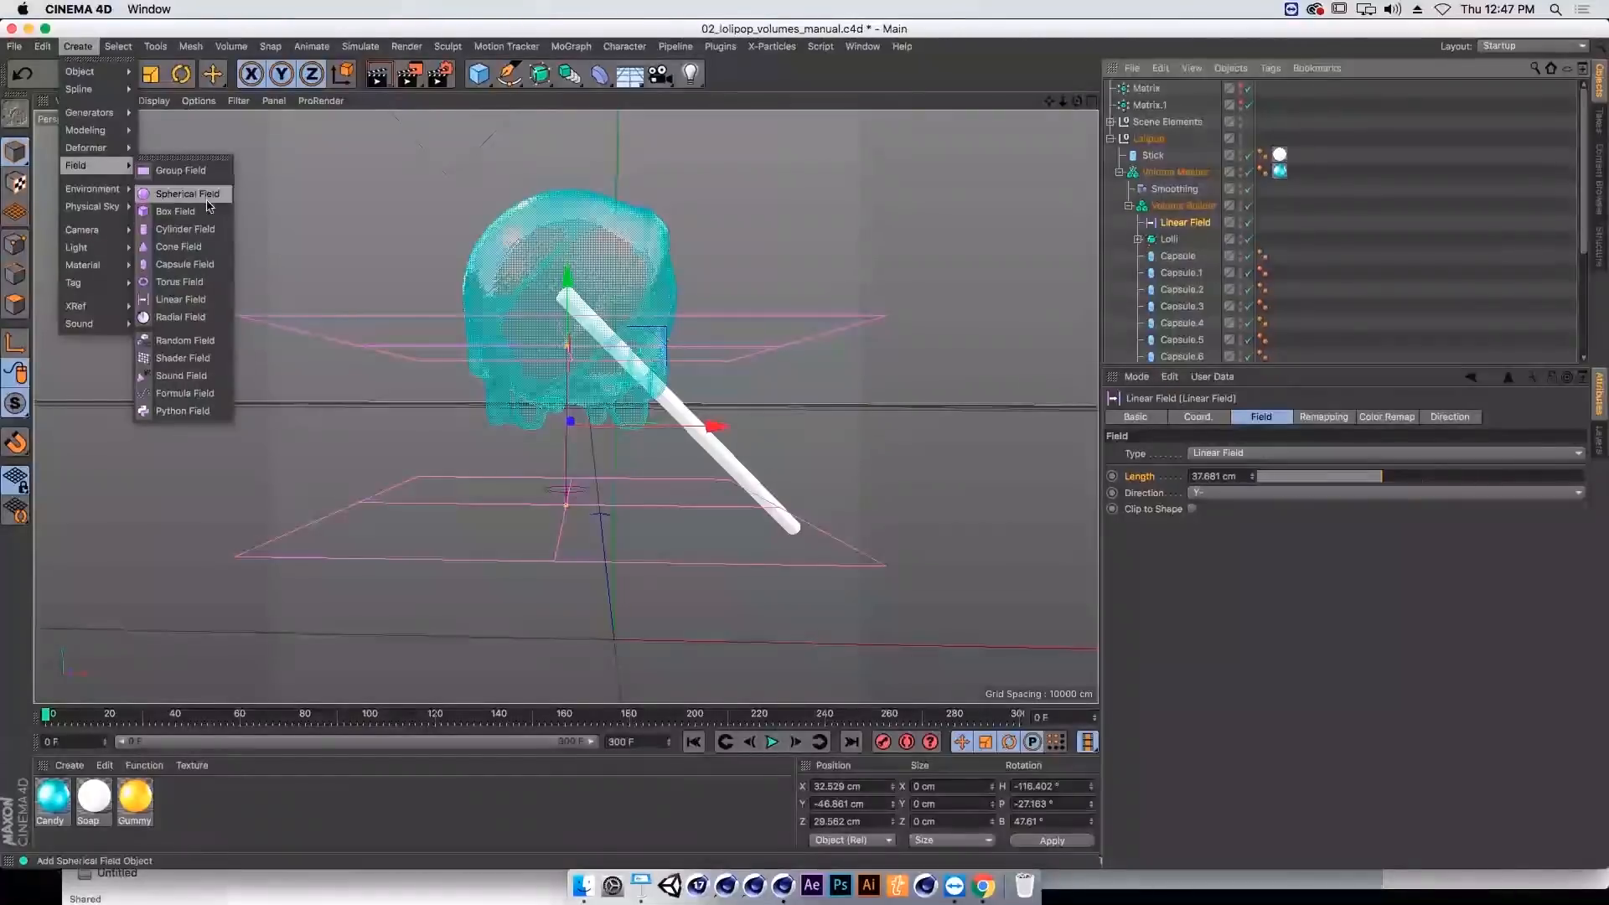
click(185, 340)
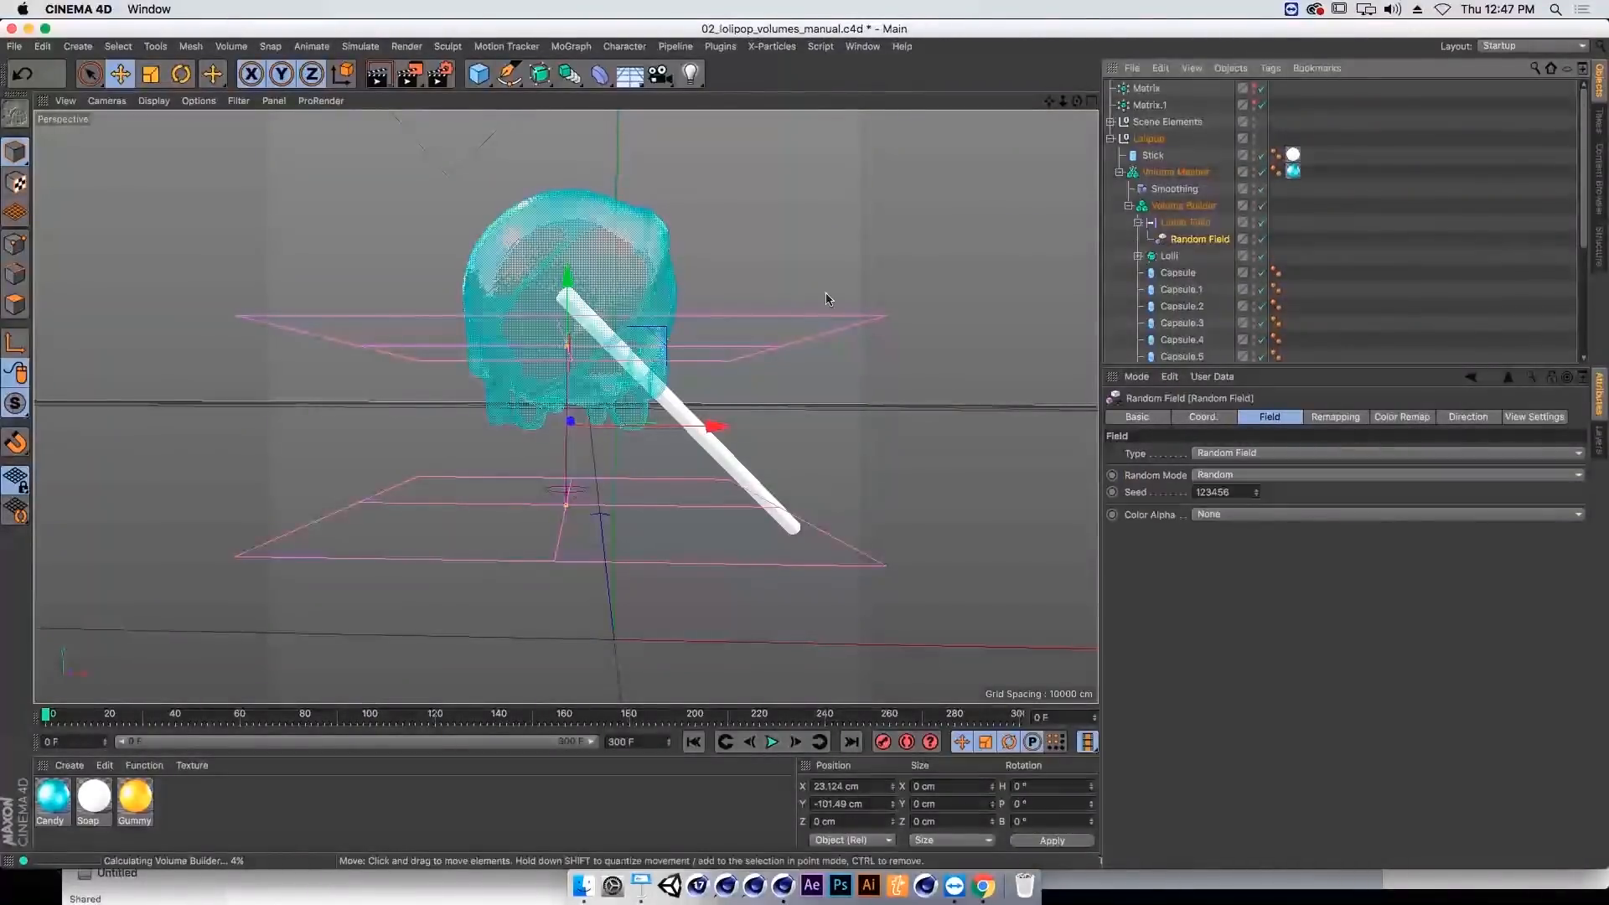
drag(1171, 222, 1171, 219)
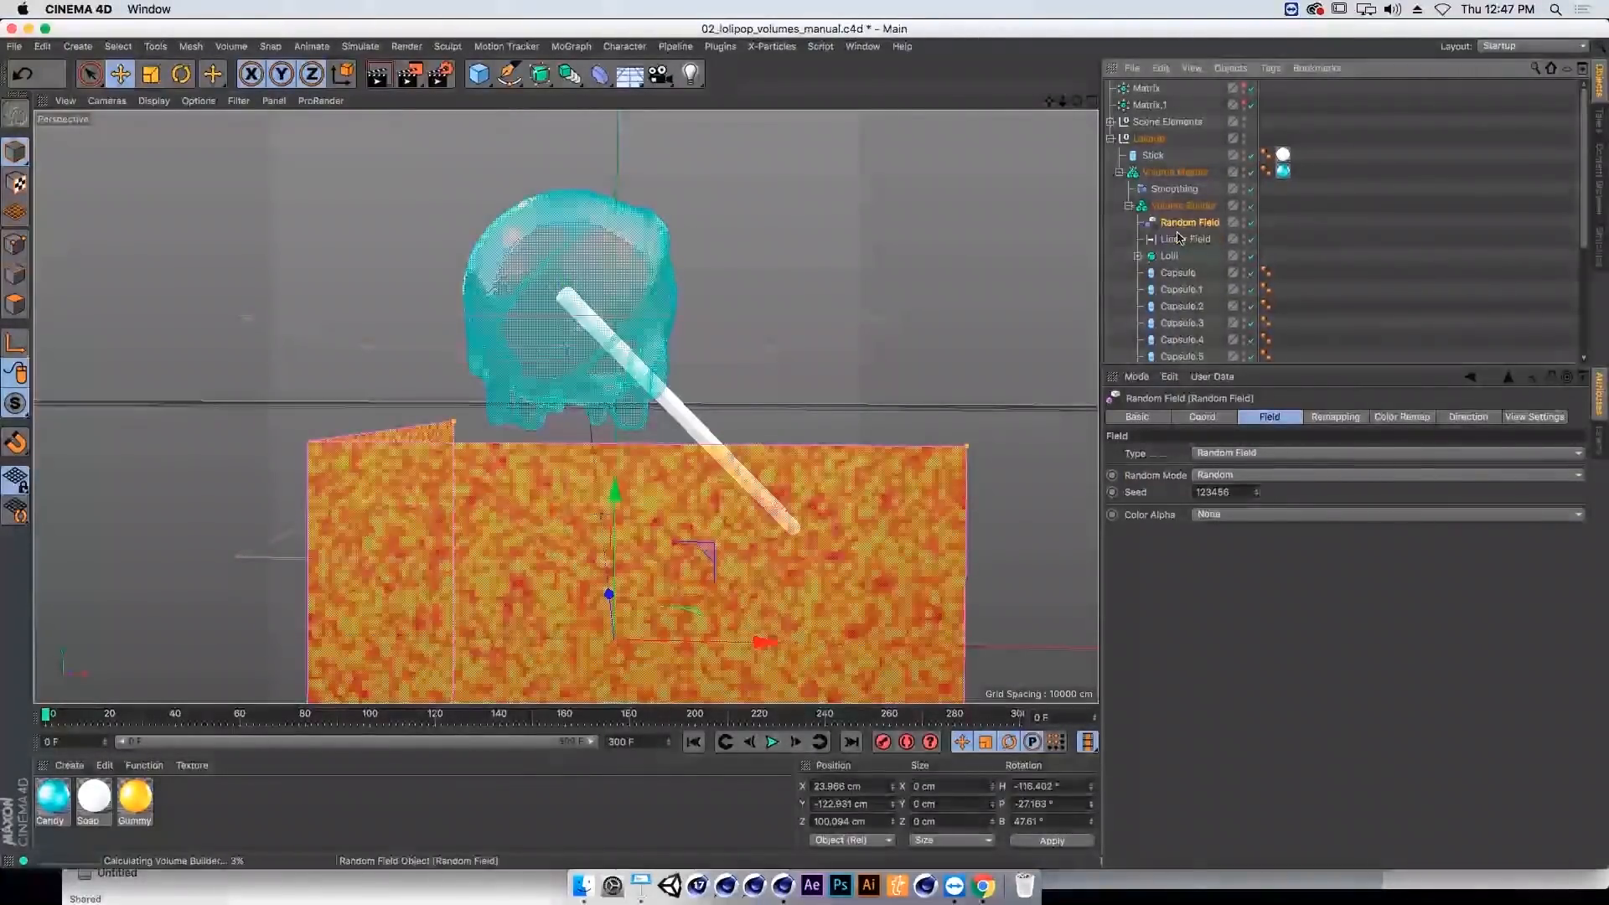
Step: Create a Group Field inside the Volume Builder and add the Random Field and the Linear Field to its field list
click(1183, 205)
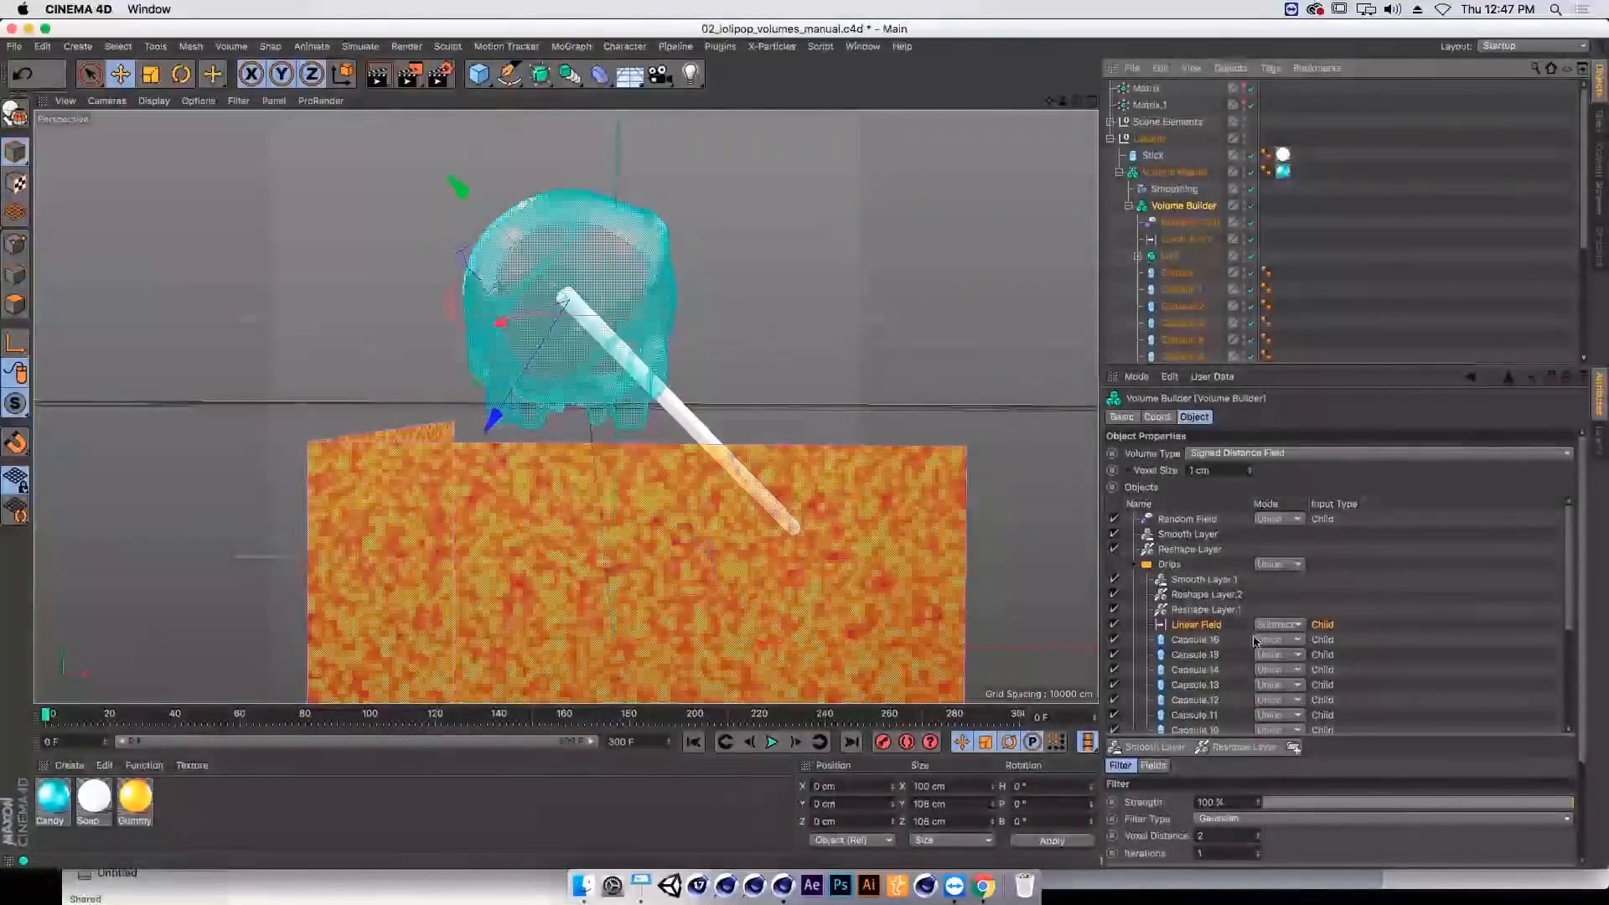
click(1278, 624)
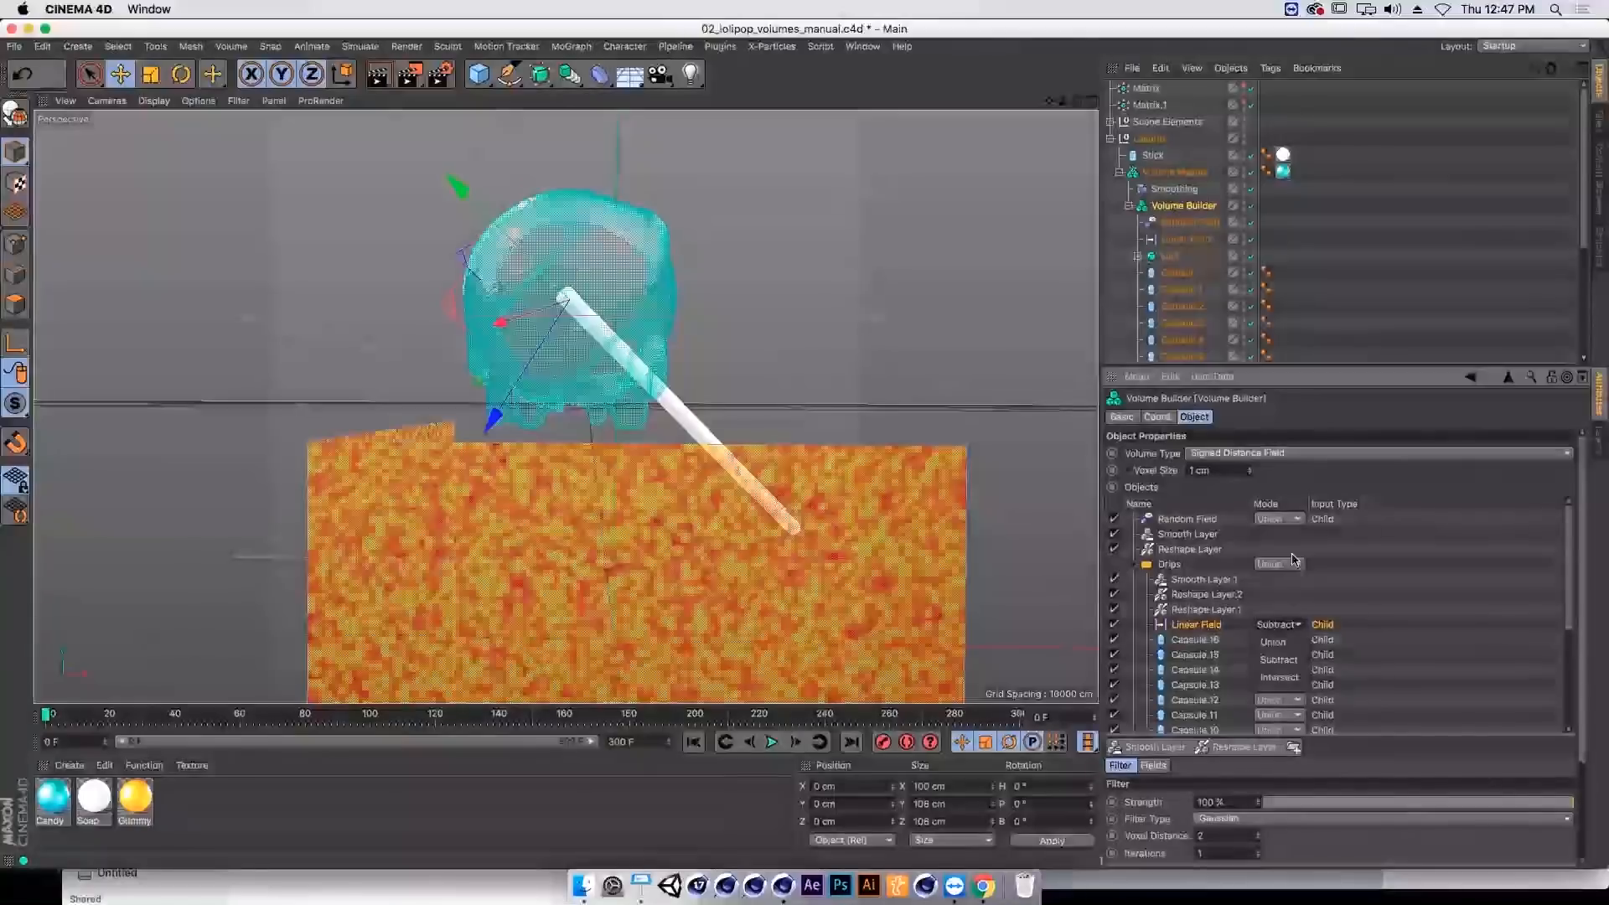
click(1358, 308)
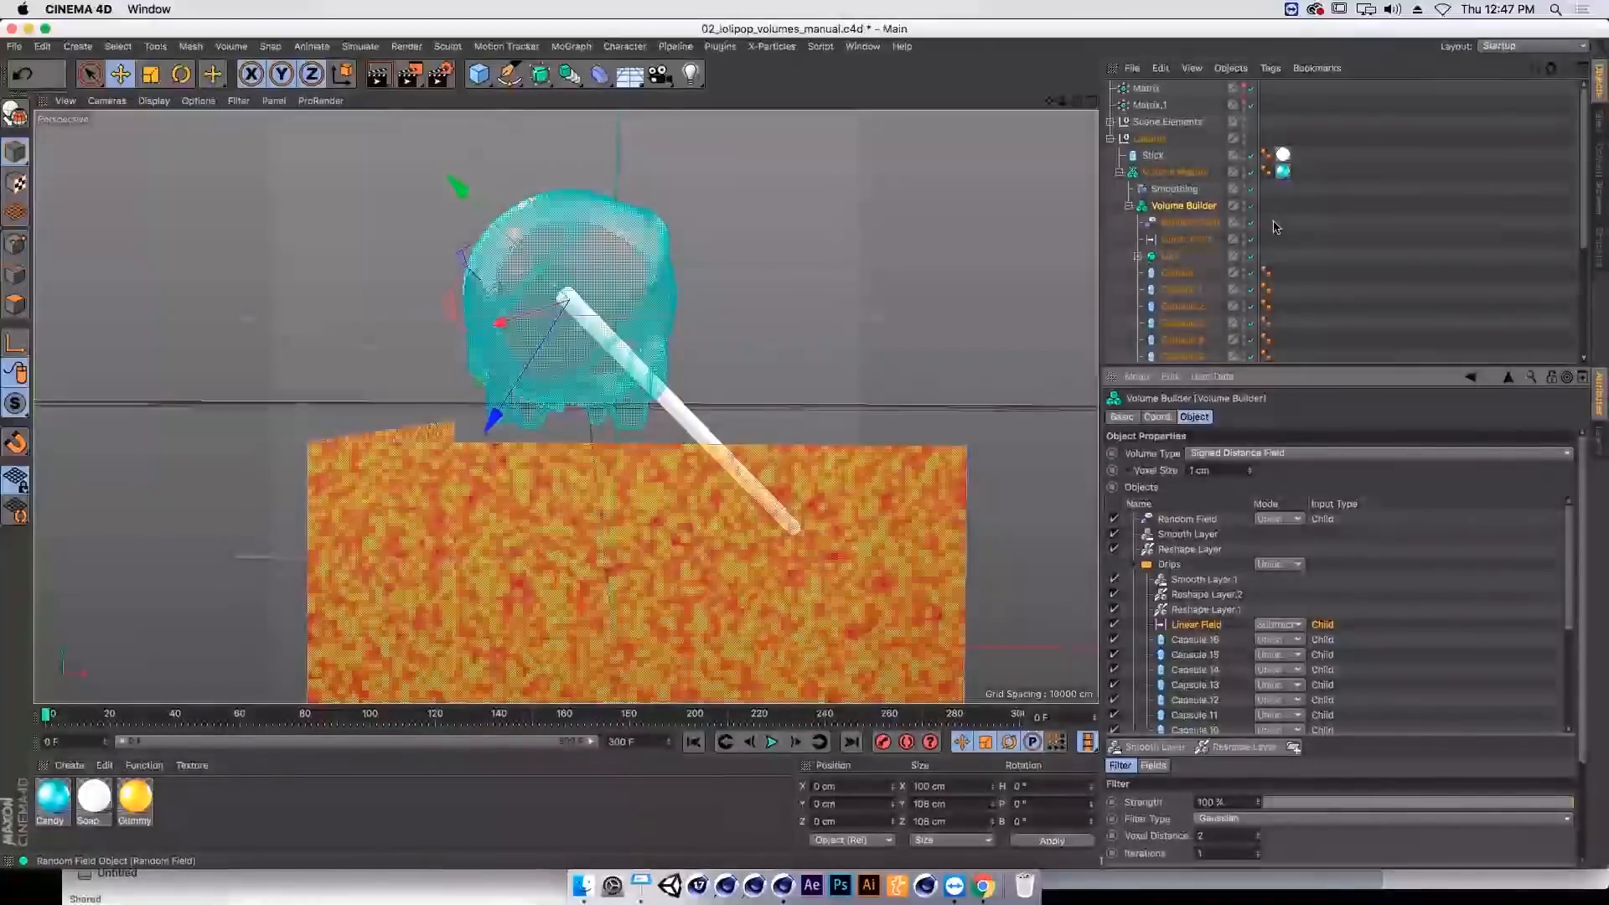
click(87, 48)
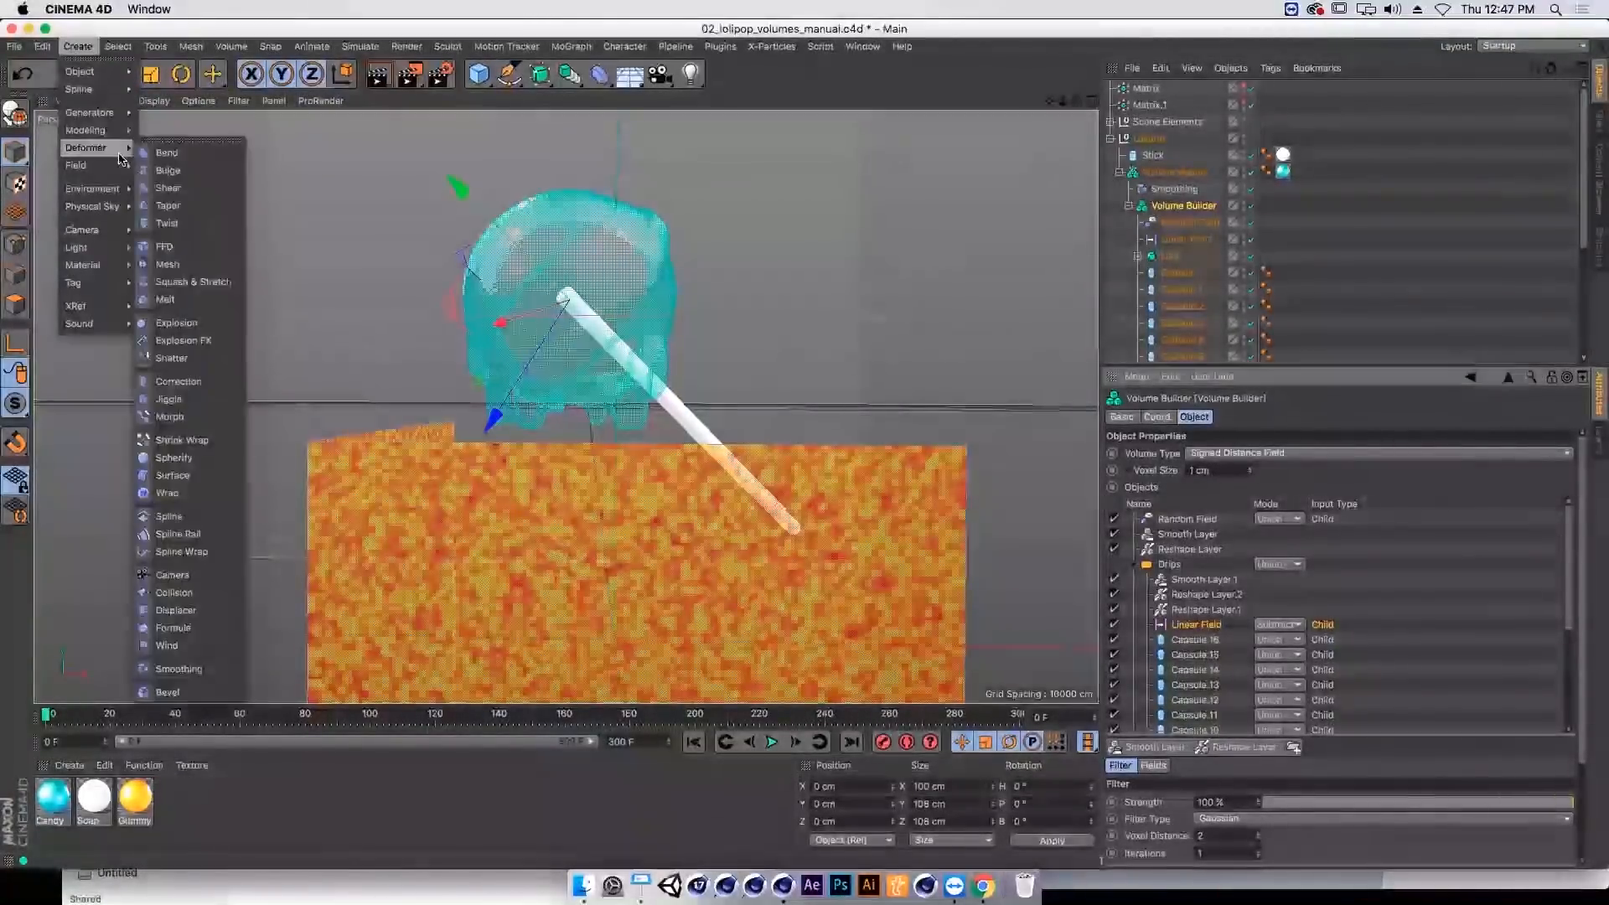
click(172, 165)
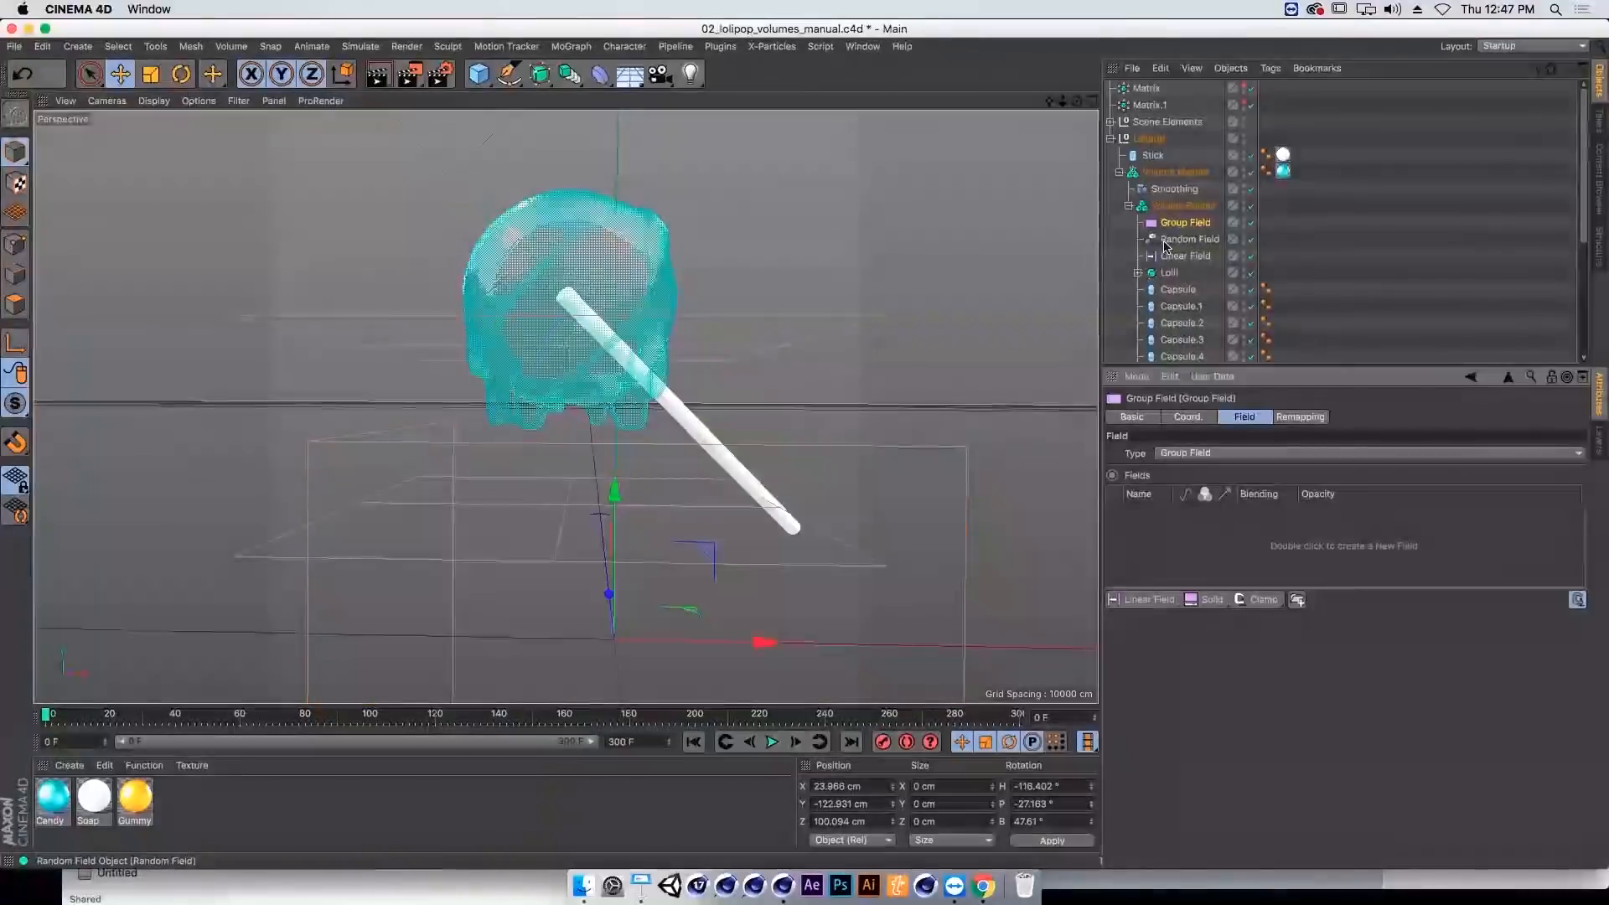
drag(1190, 240, 1217, 516)
click(1185, 224)
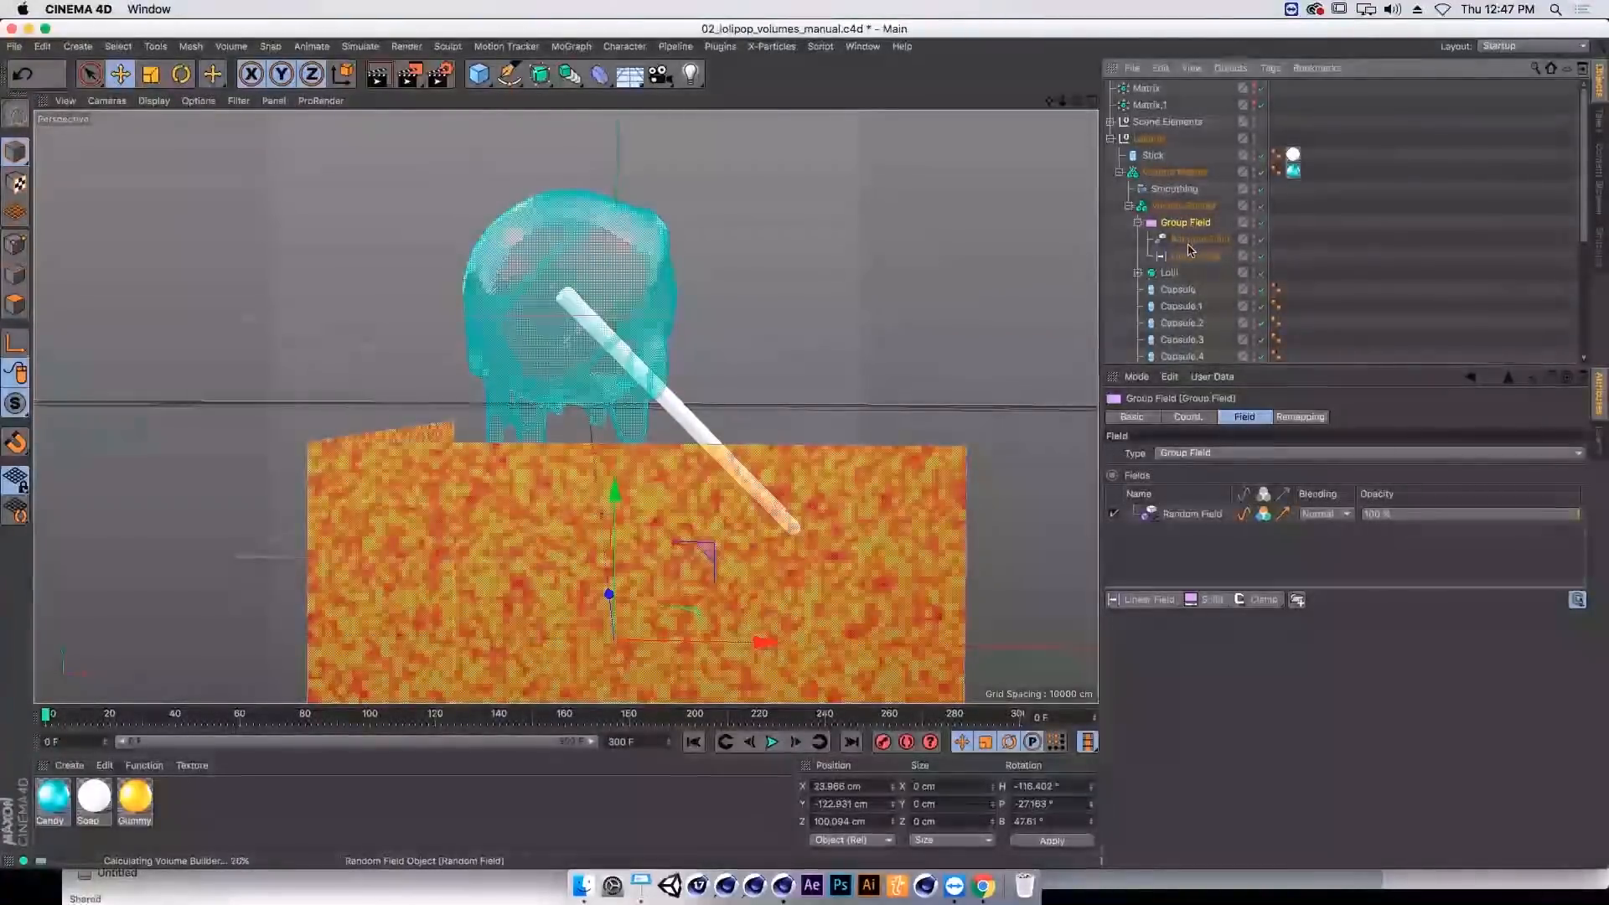
drag(1186, 256, 1173, 534)
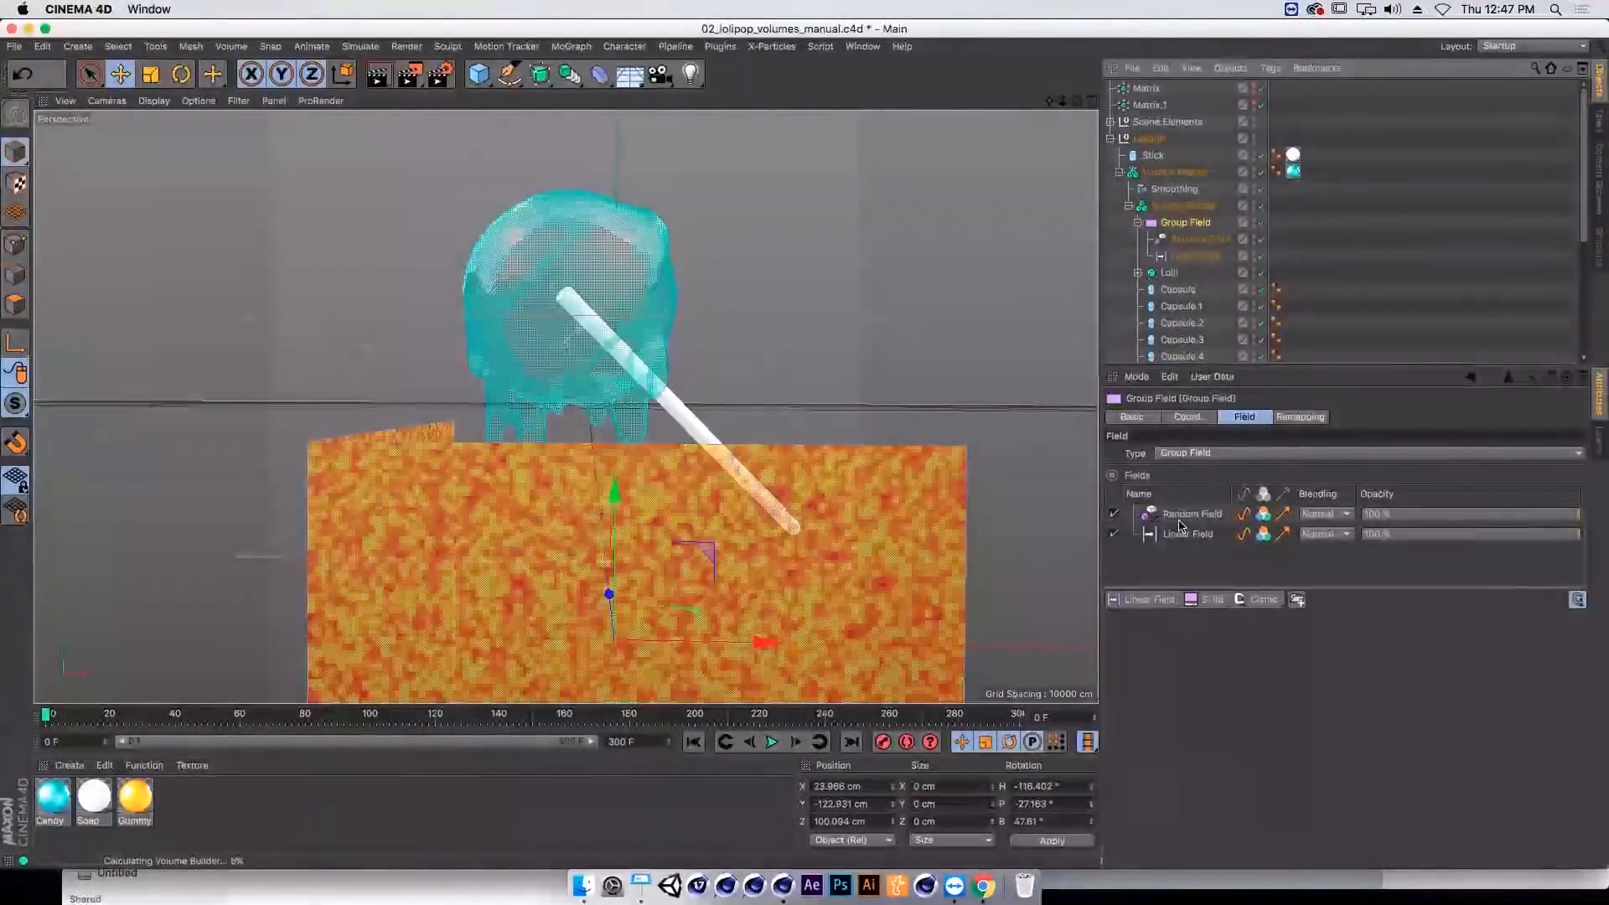
Step: Set the Random Field's blending to Overlay within the Group Field
click(1190, 514)
click(1324, 534)
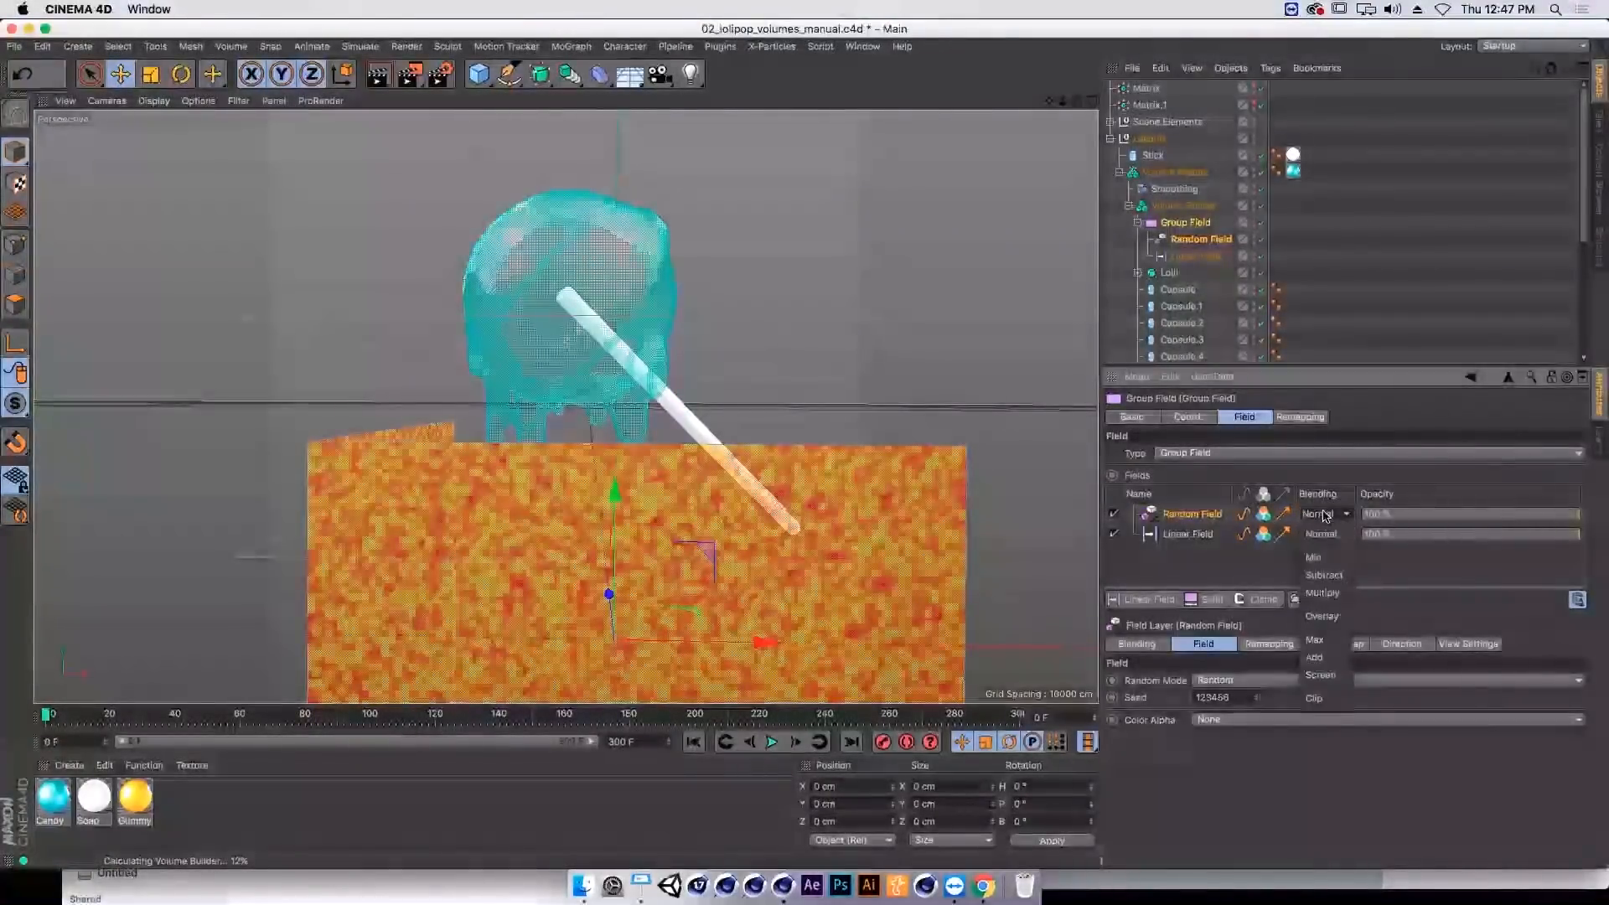
click(1307, 623)
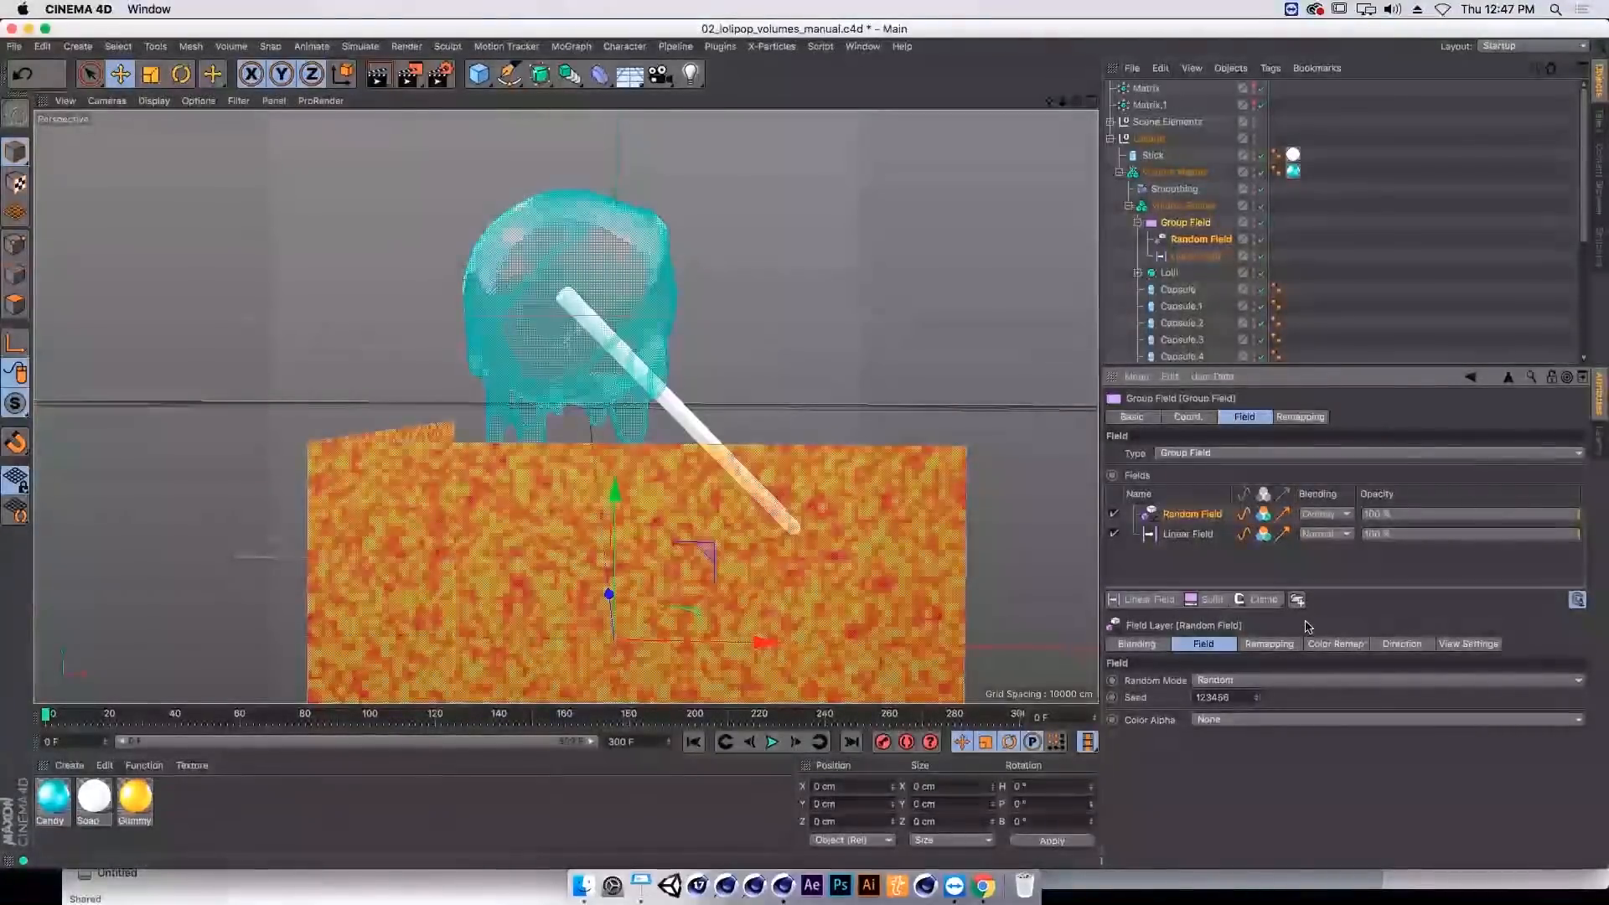
click(1216, 537)
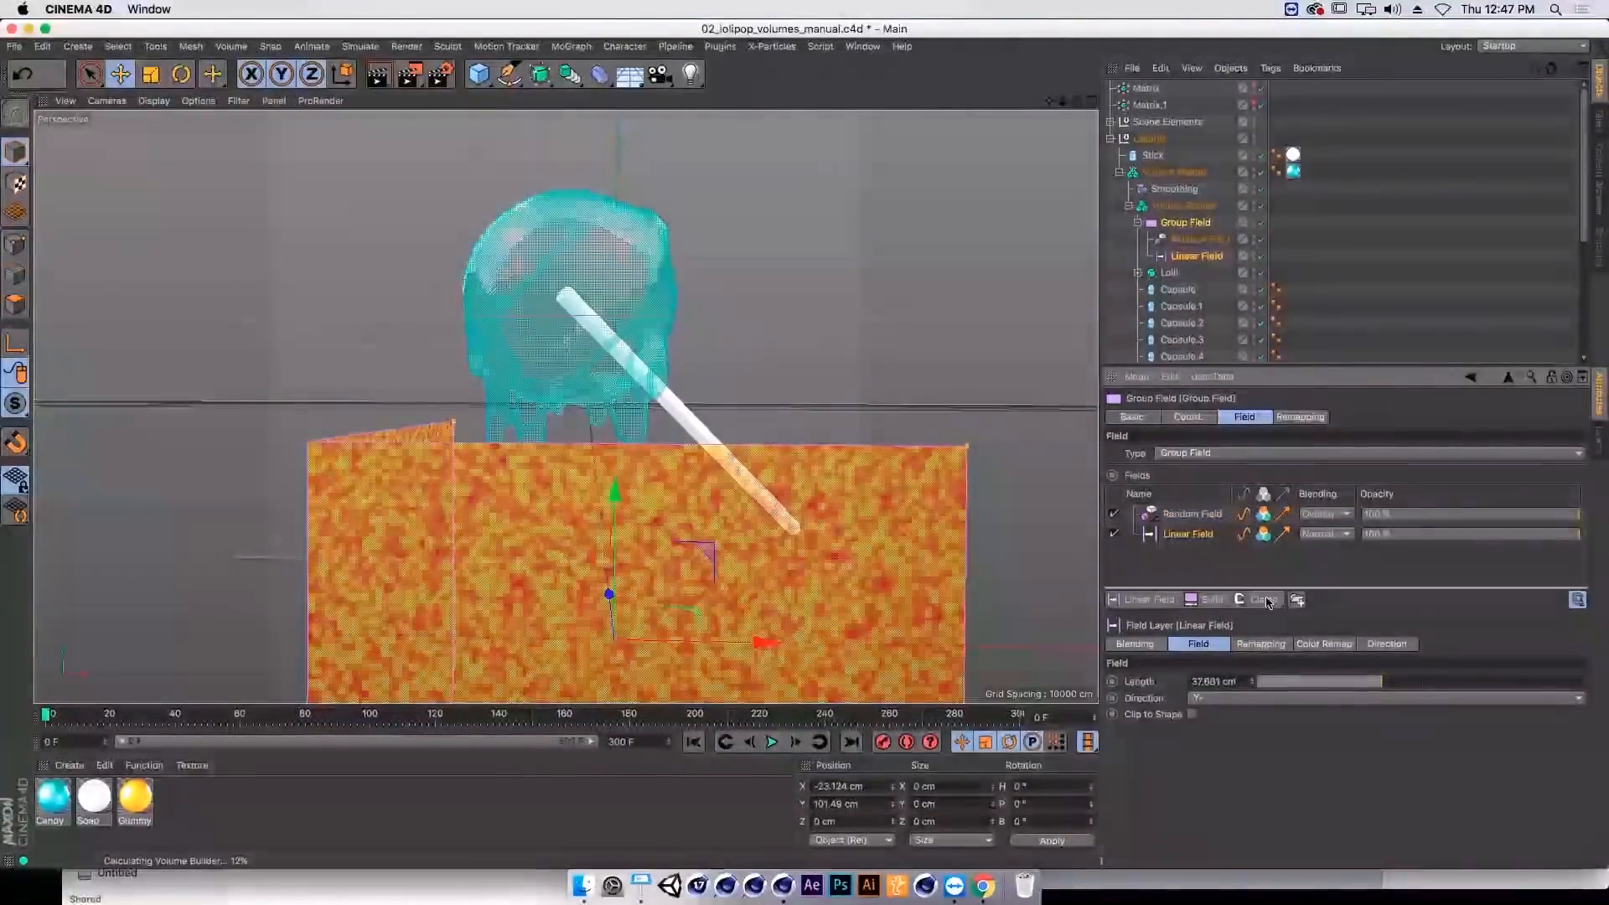
Step: Switch the Random Field's Random Mode to Noise and reduce the noise scale to 84%
click(1197, 513)
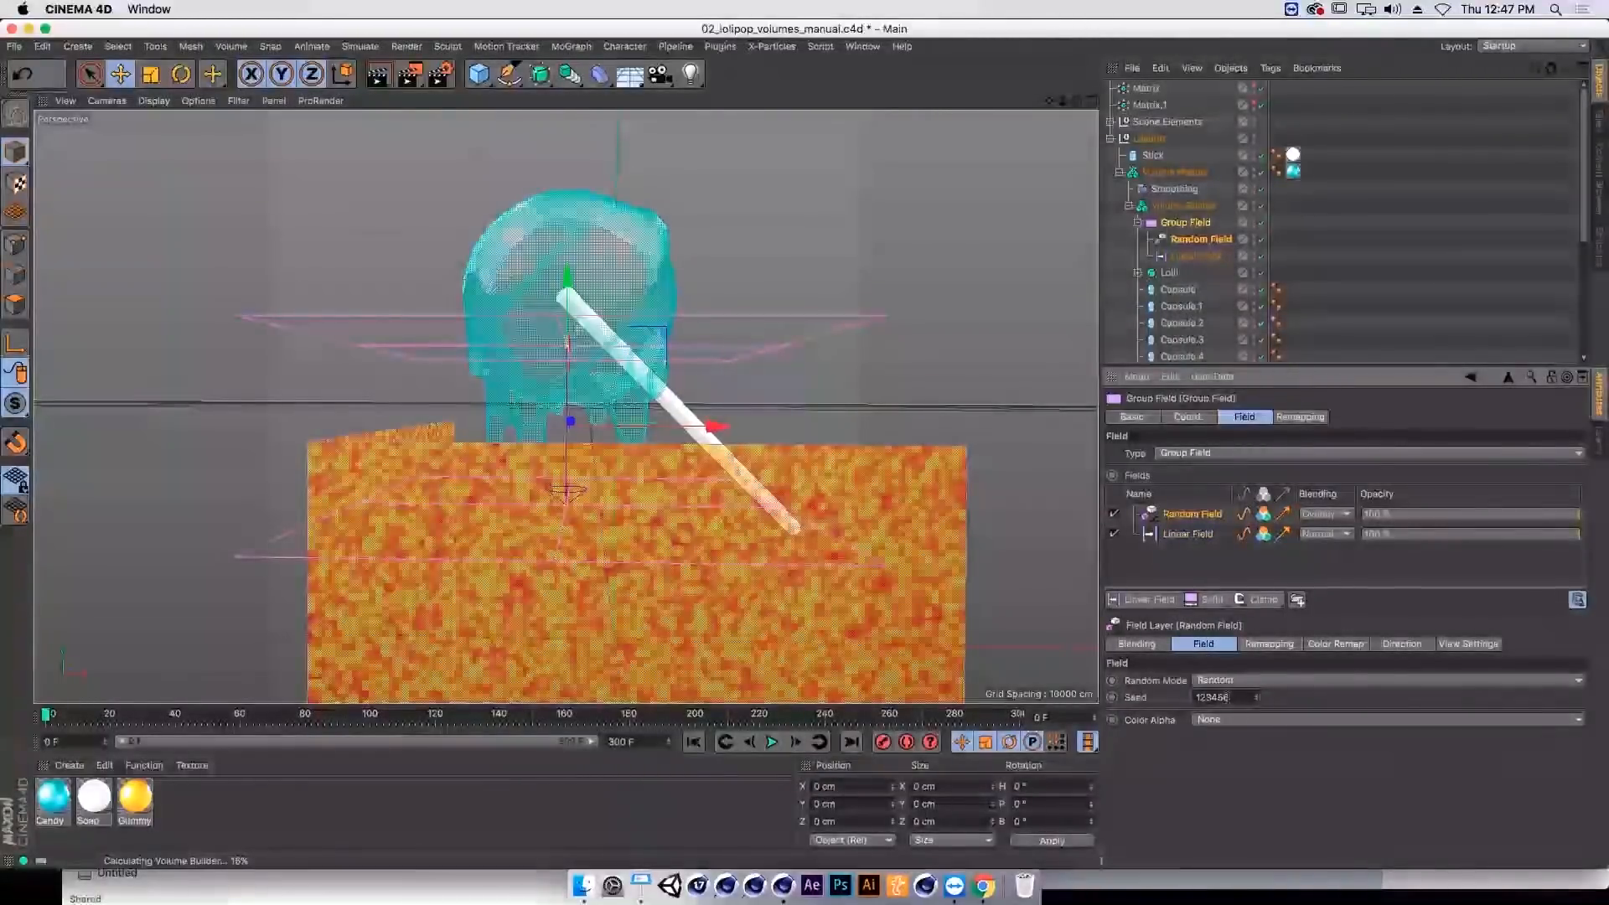
click(1241, 680)
click(1249, 732)
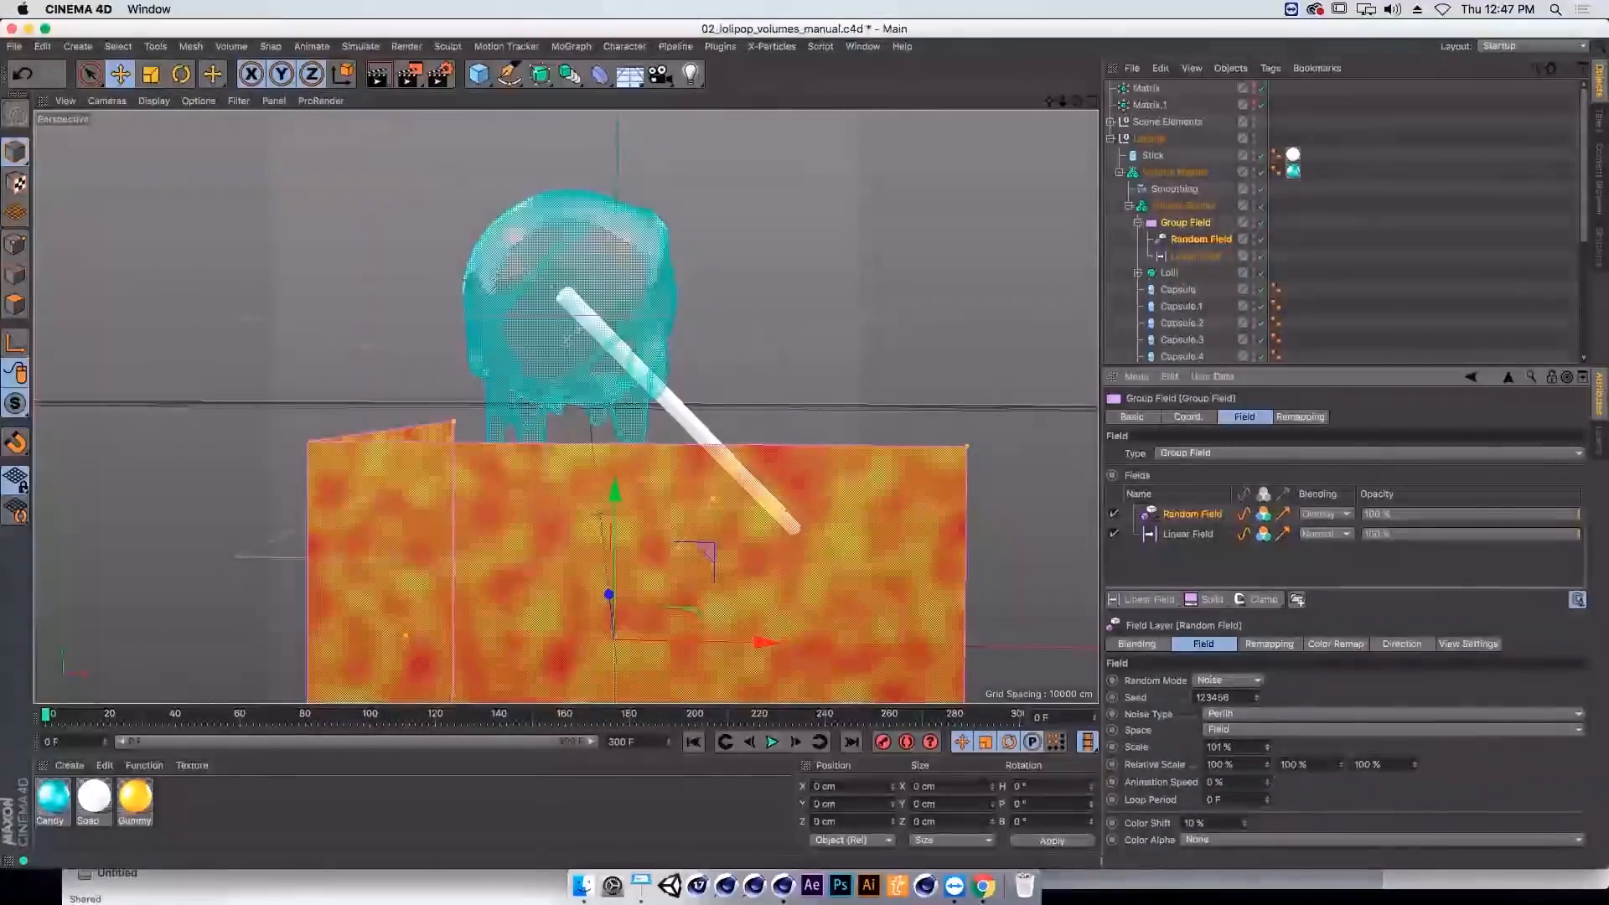
drag(1267, 747, 1267, 761)
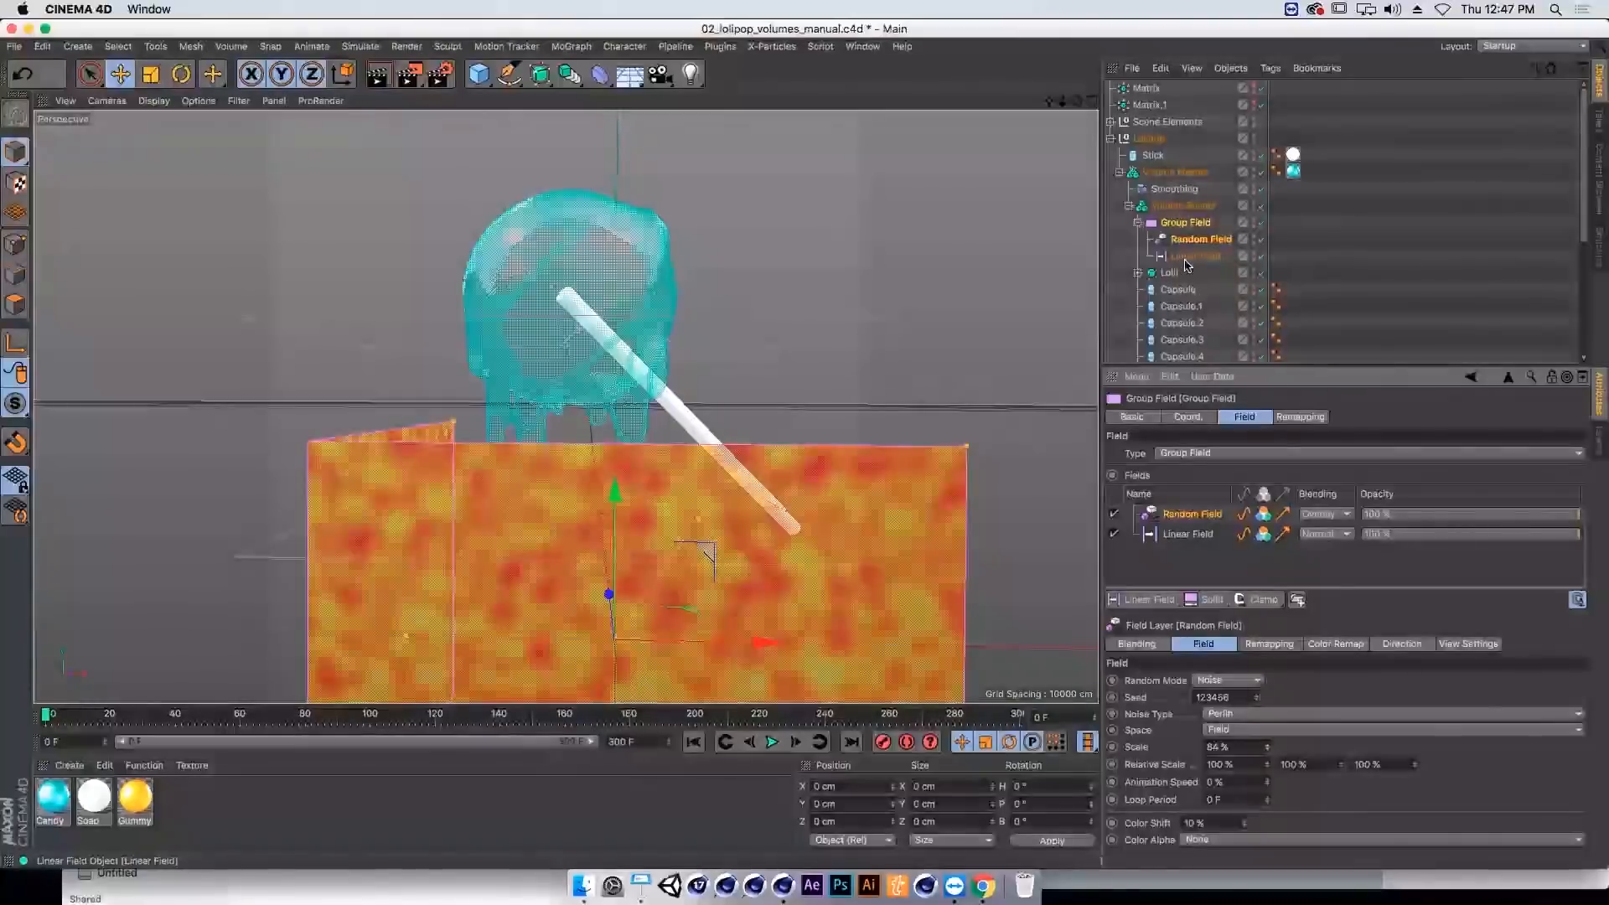
Step: Move the Group Field directly above Capsule.16 in the Volume Builder's Drips folder and set its mode to Subtract
click(1180, 222)
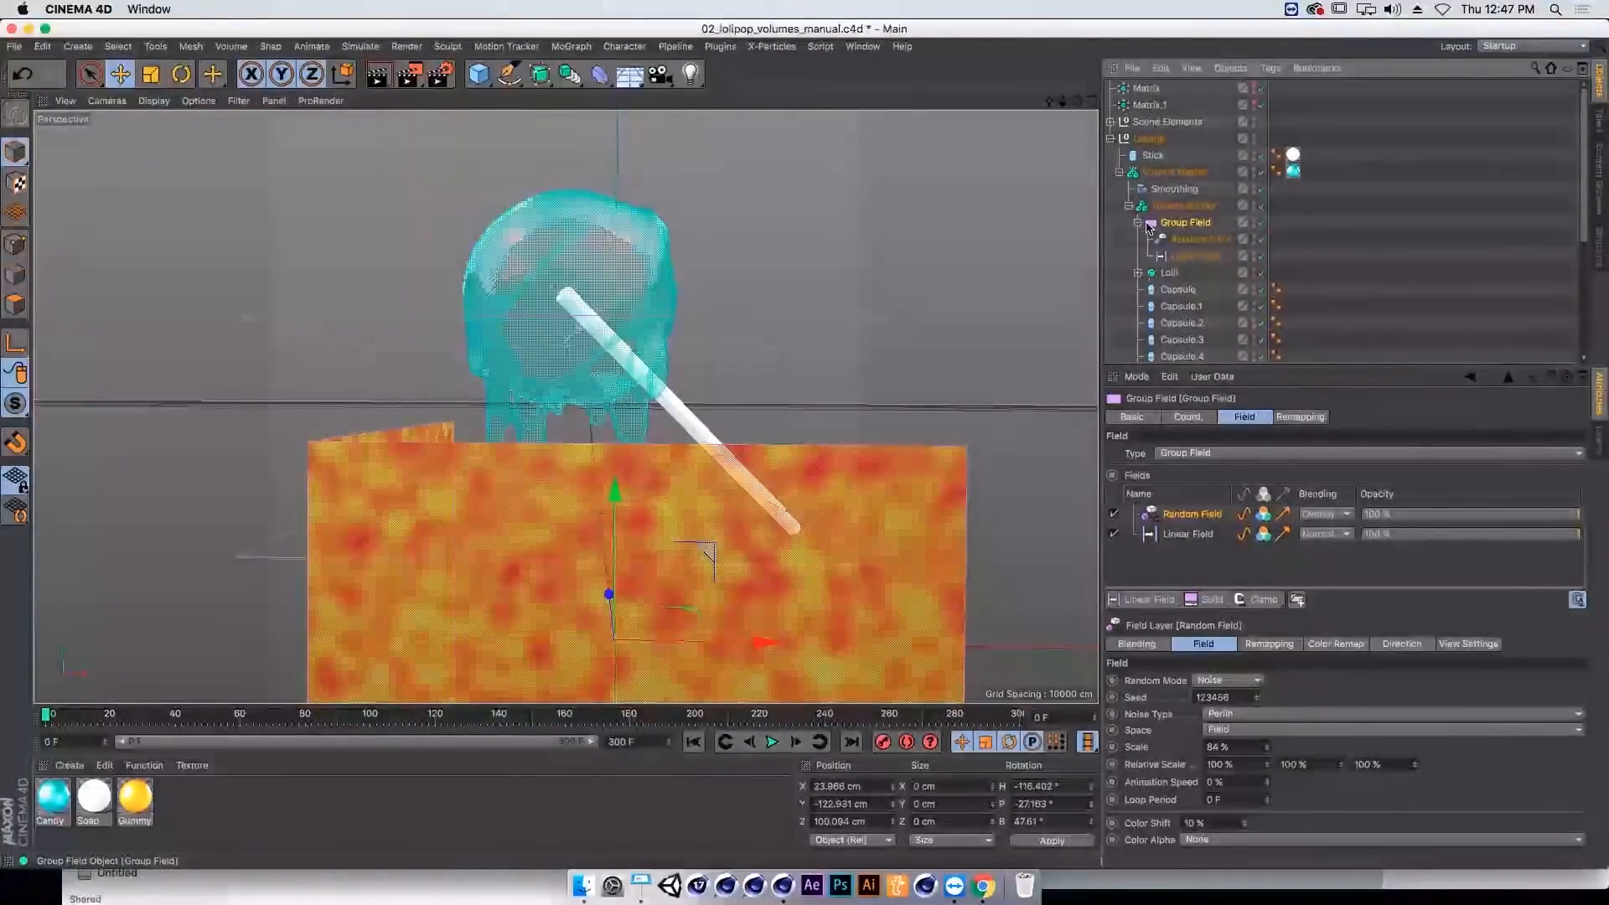
click(1181, 206)
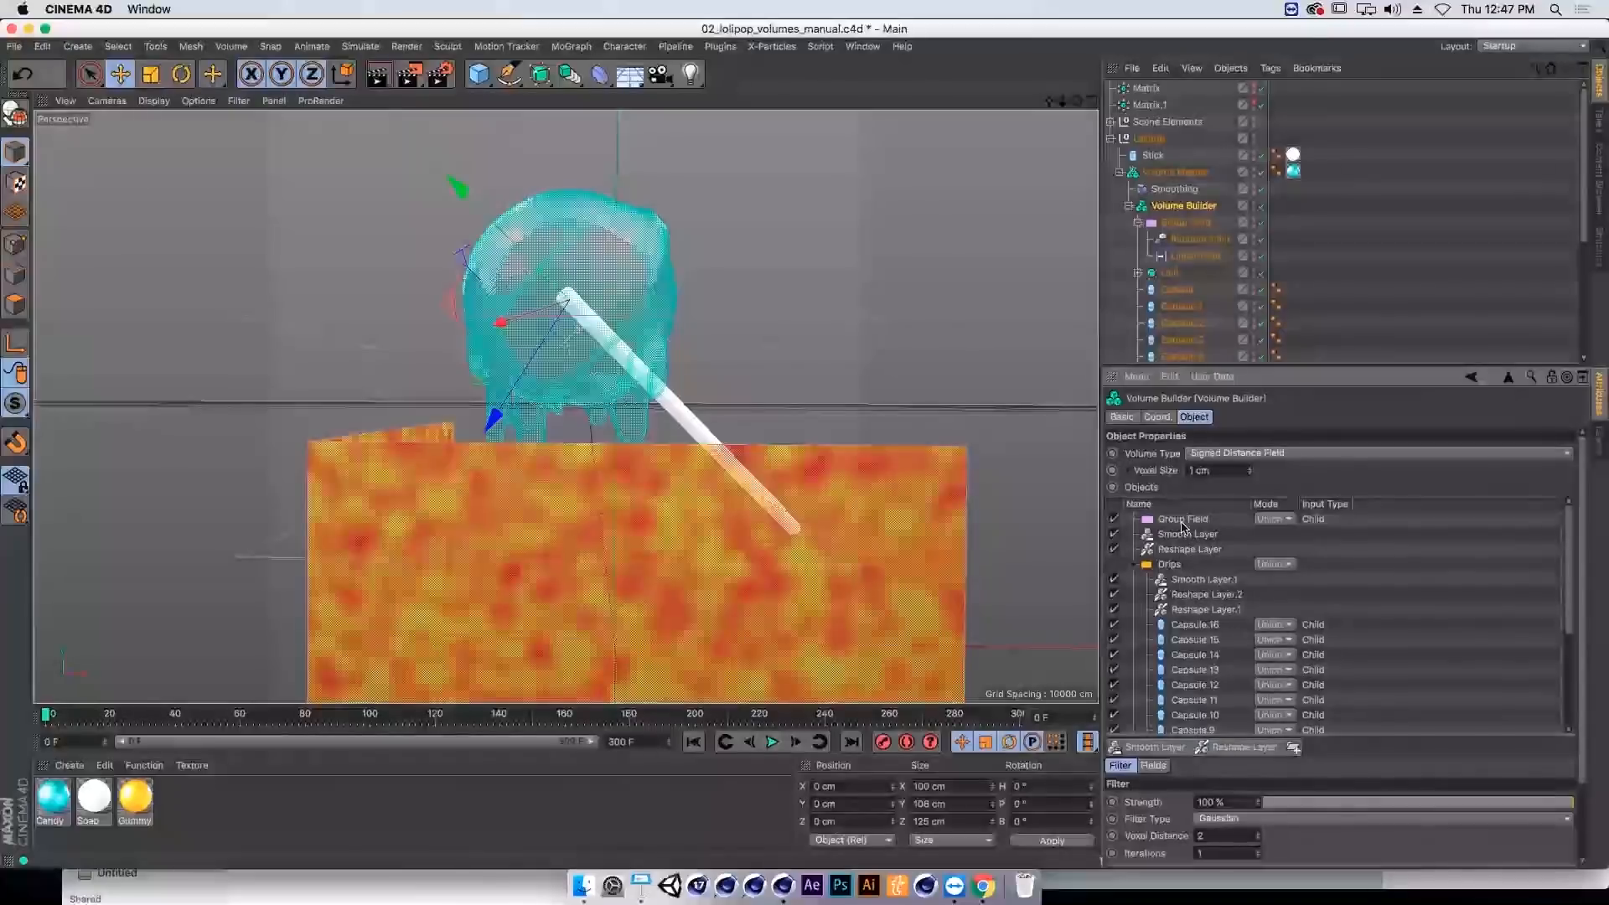
drag(1193, 568, 1193, 570)
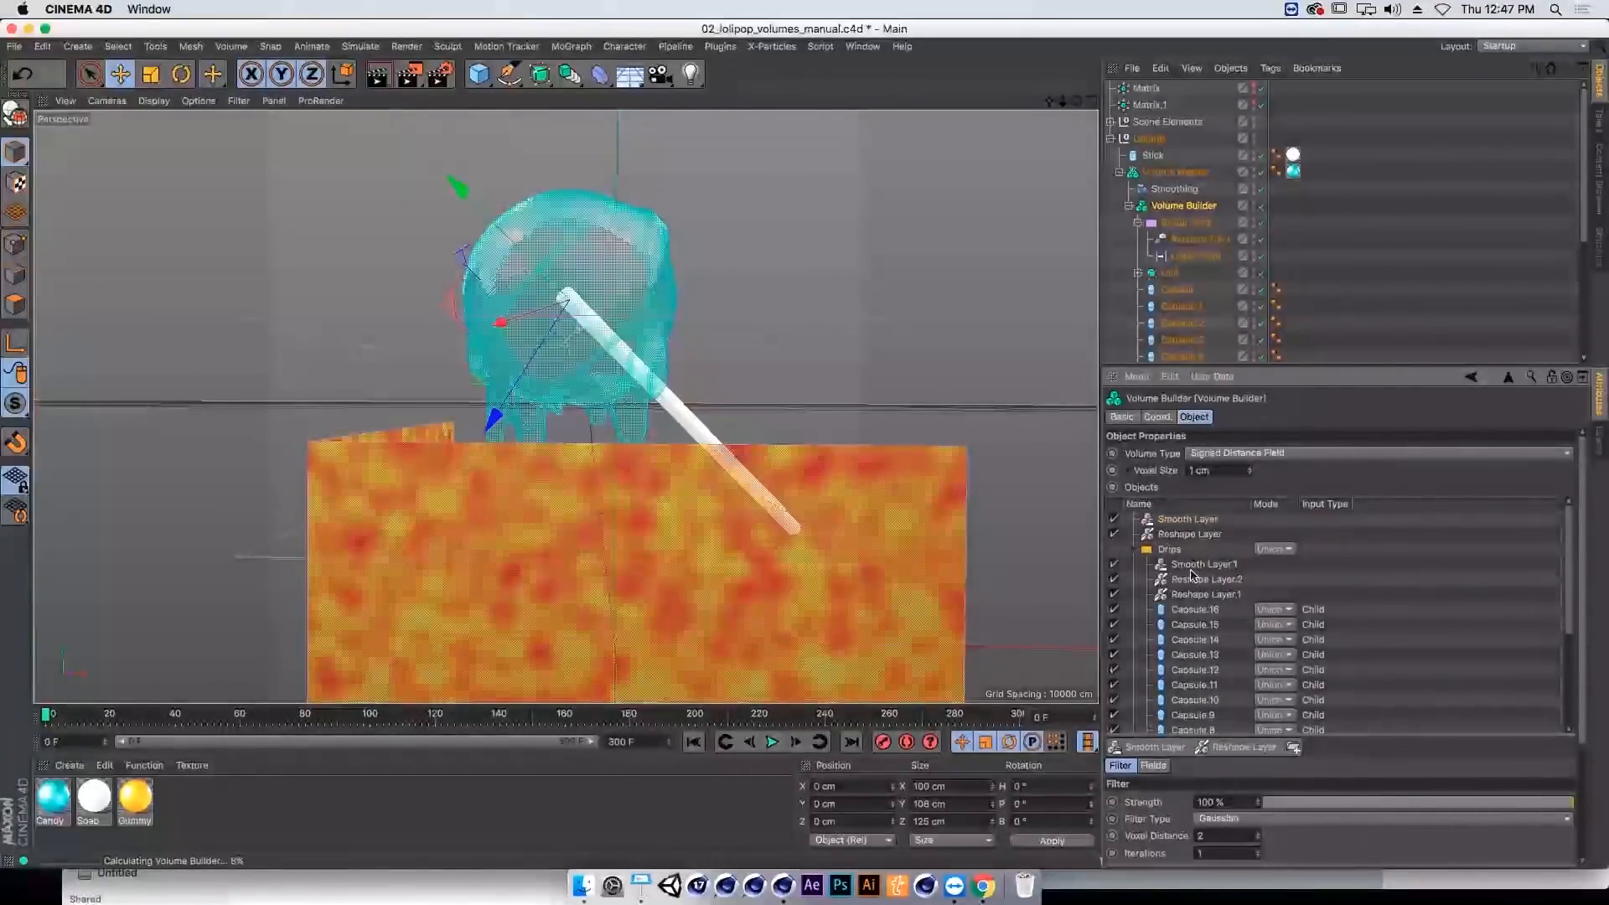
scroll(1193, 614, down, 5)
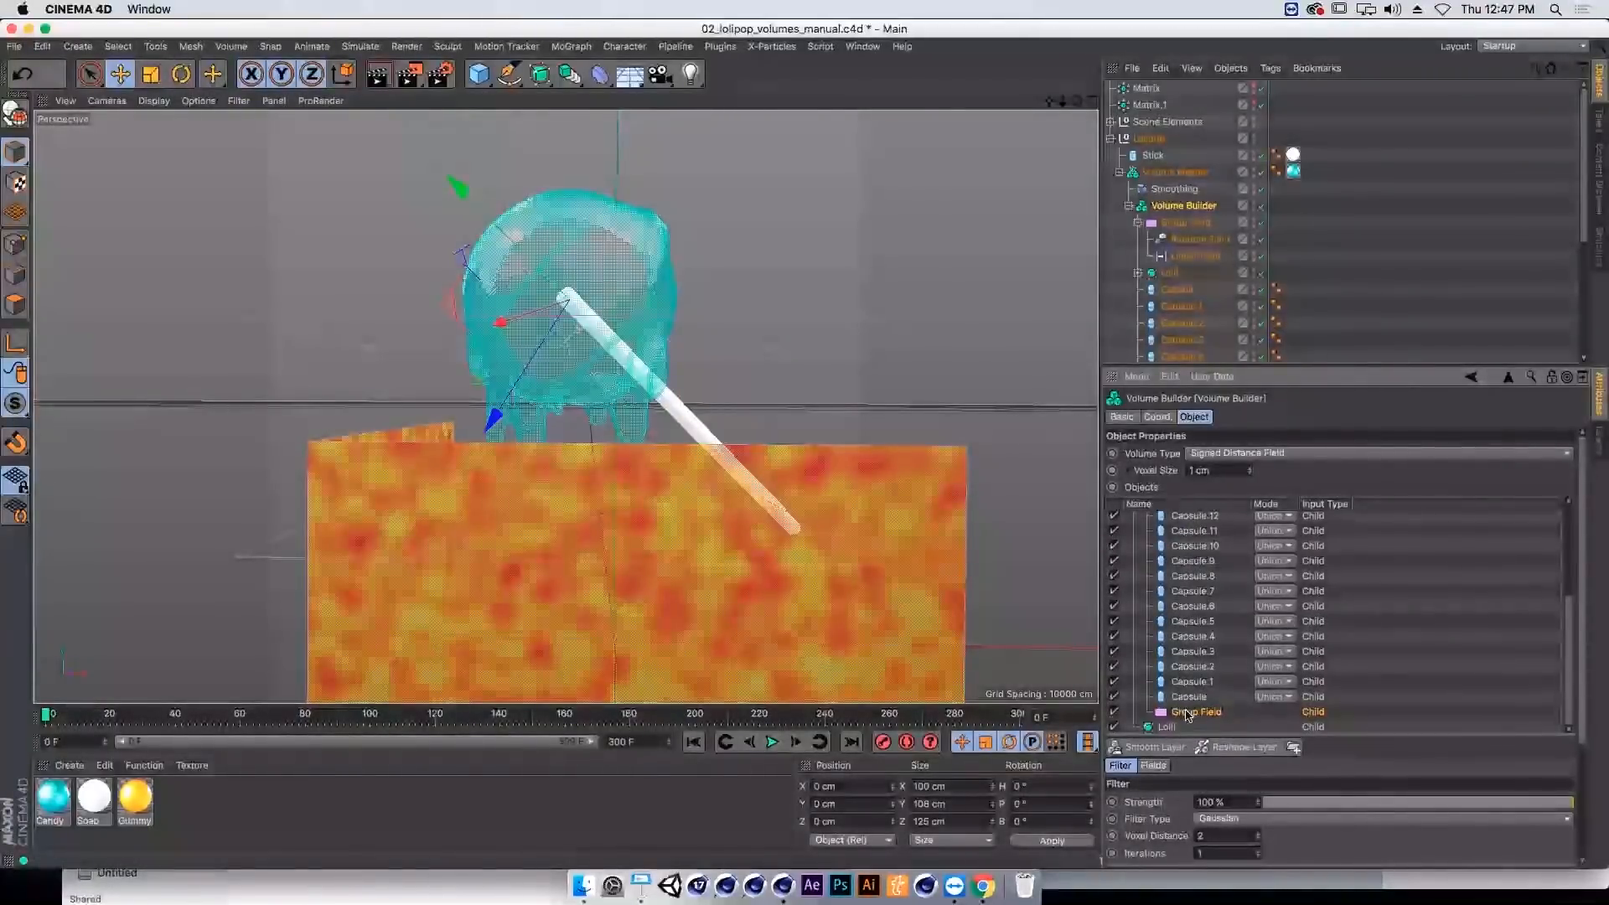
drag(1194, 711, 1206, 575)
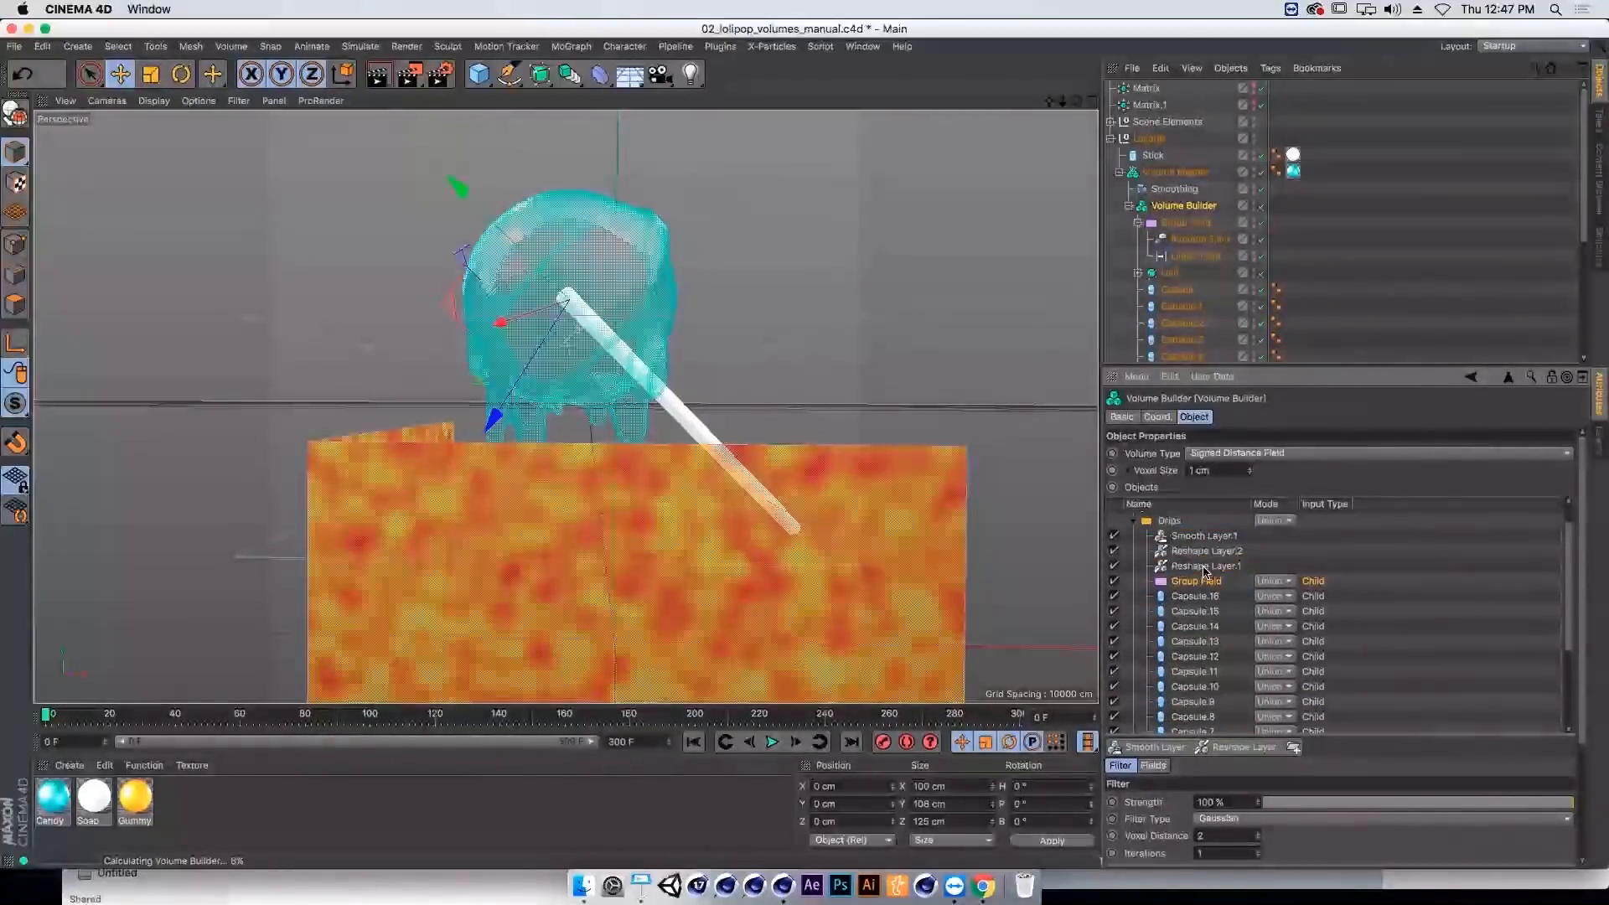
click(1269, 580)
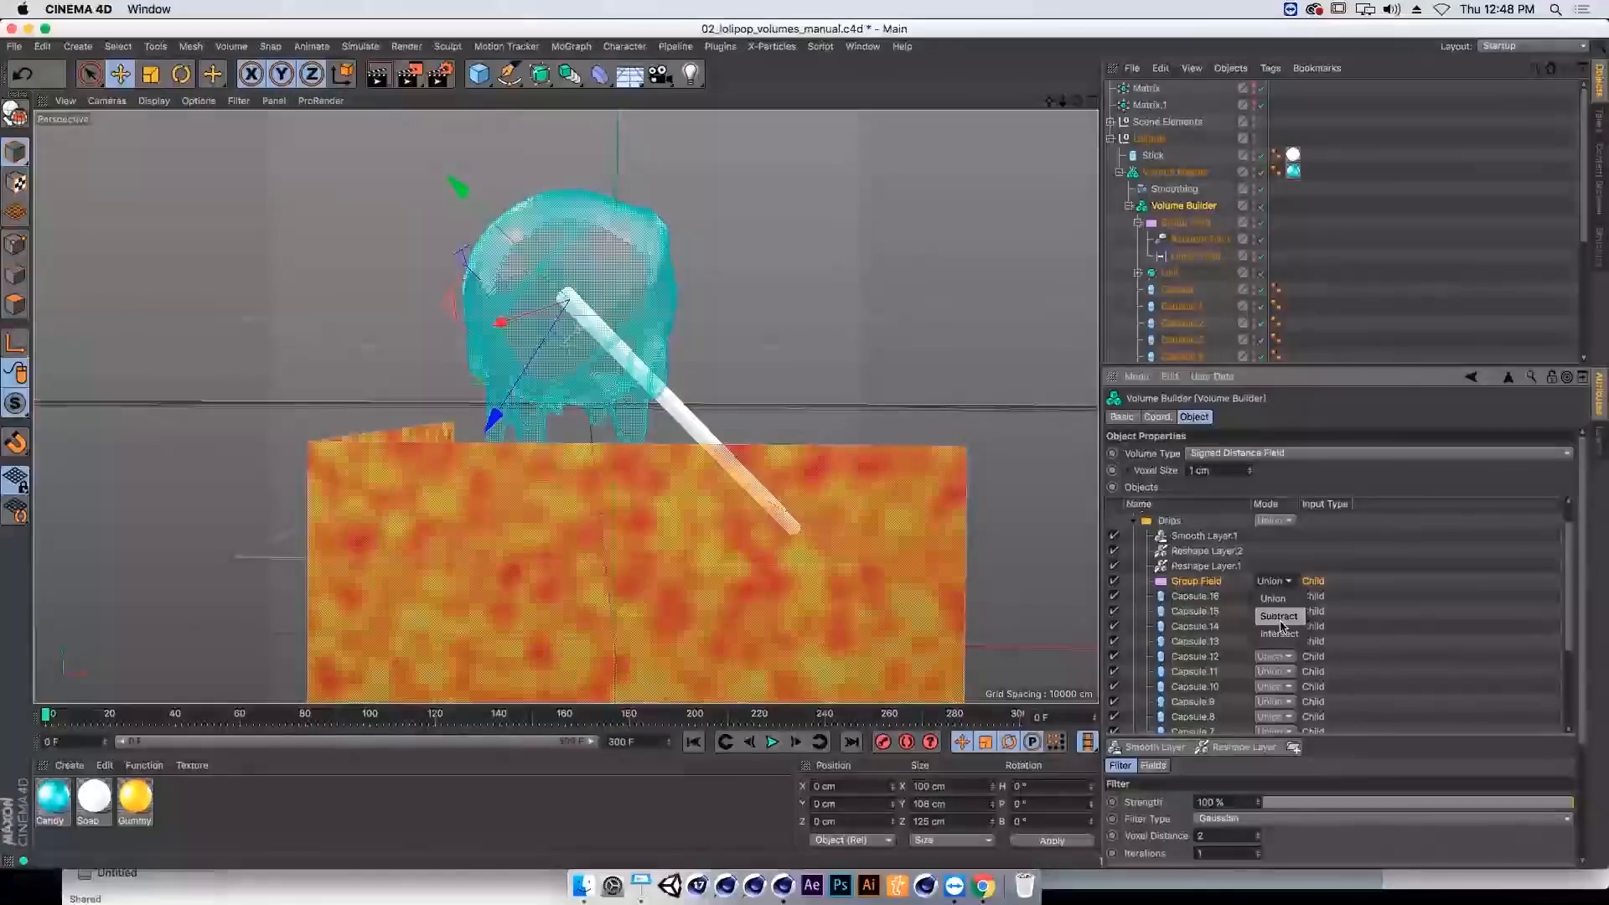
click(1279, 618)
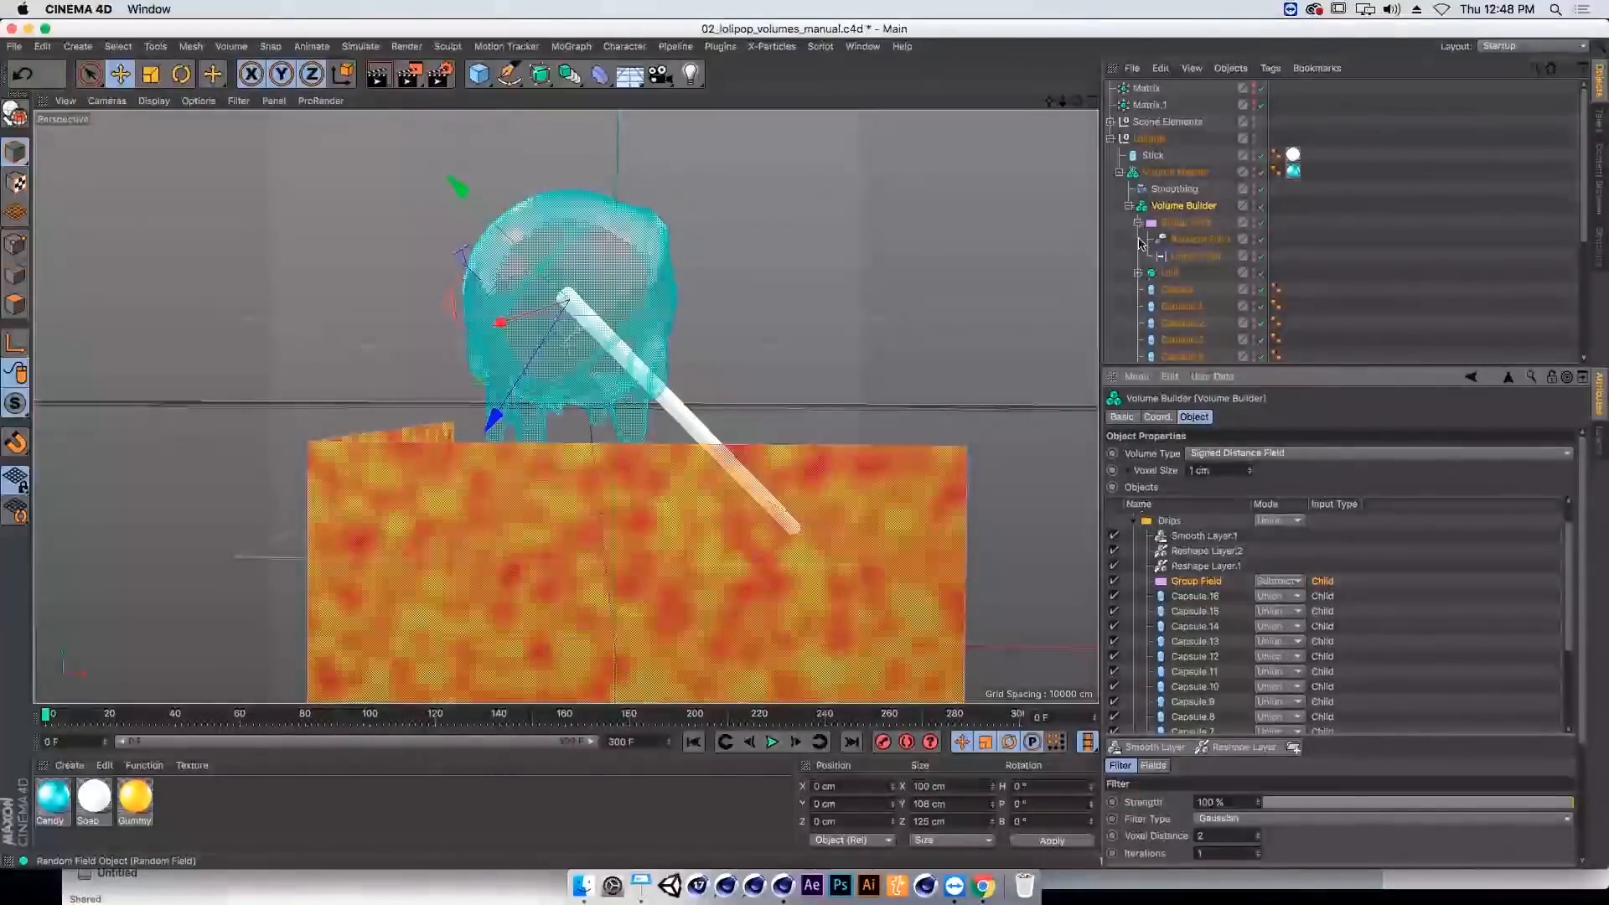
Step: Move the Linear Field up and down through the lollipop, ending at about Y 24 cm
click(1173, 258)
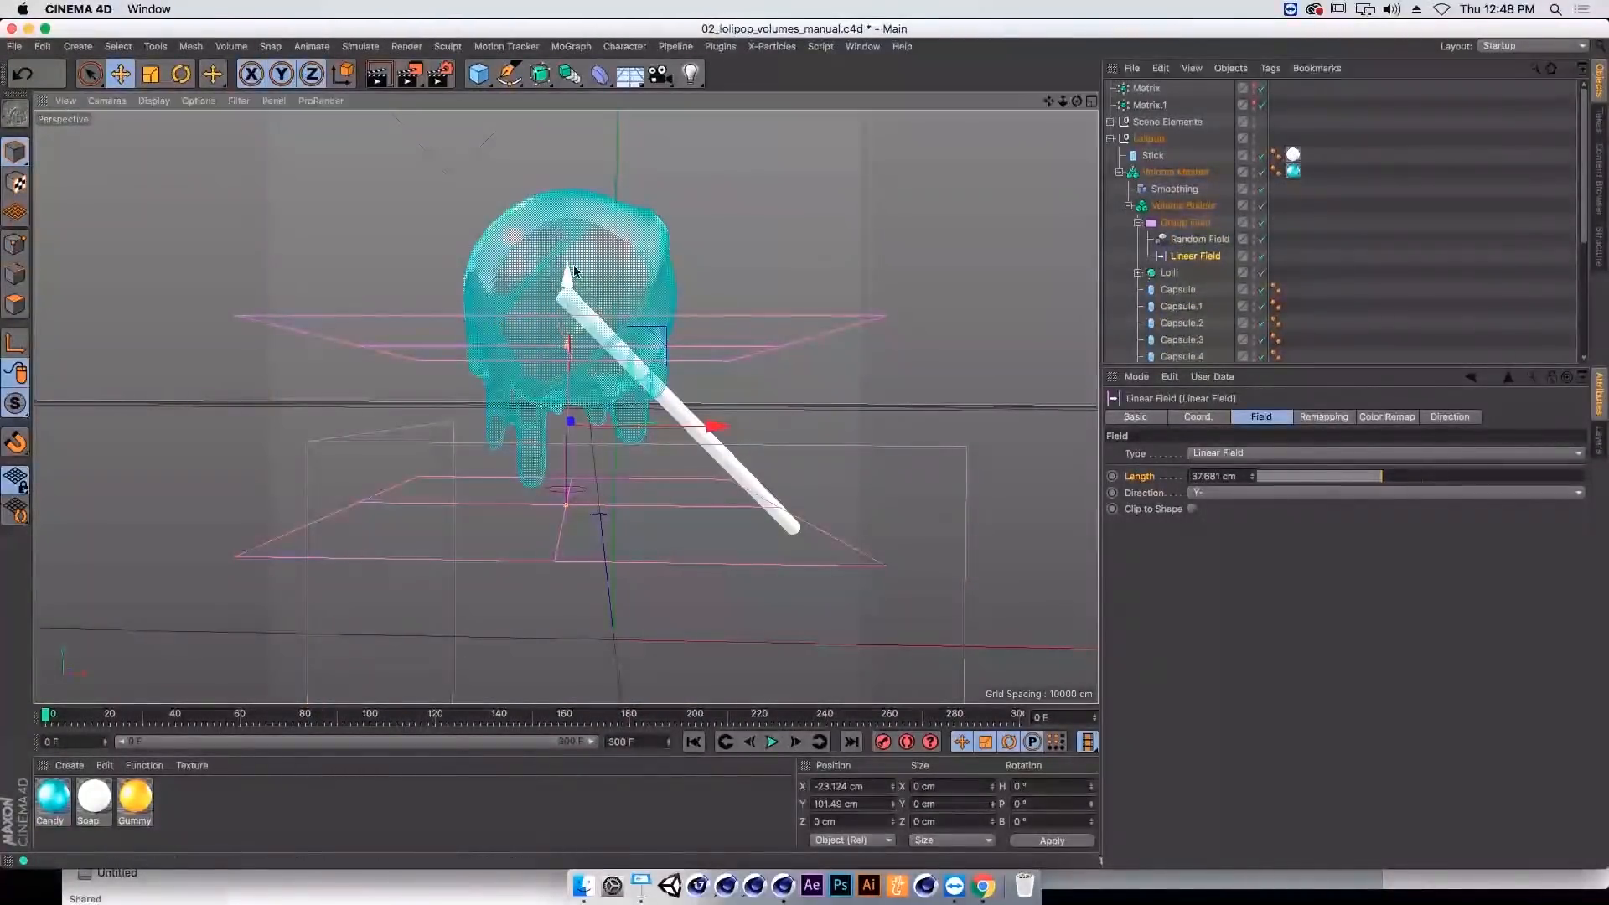
drag(575, 242, 589, 136)
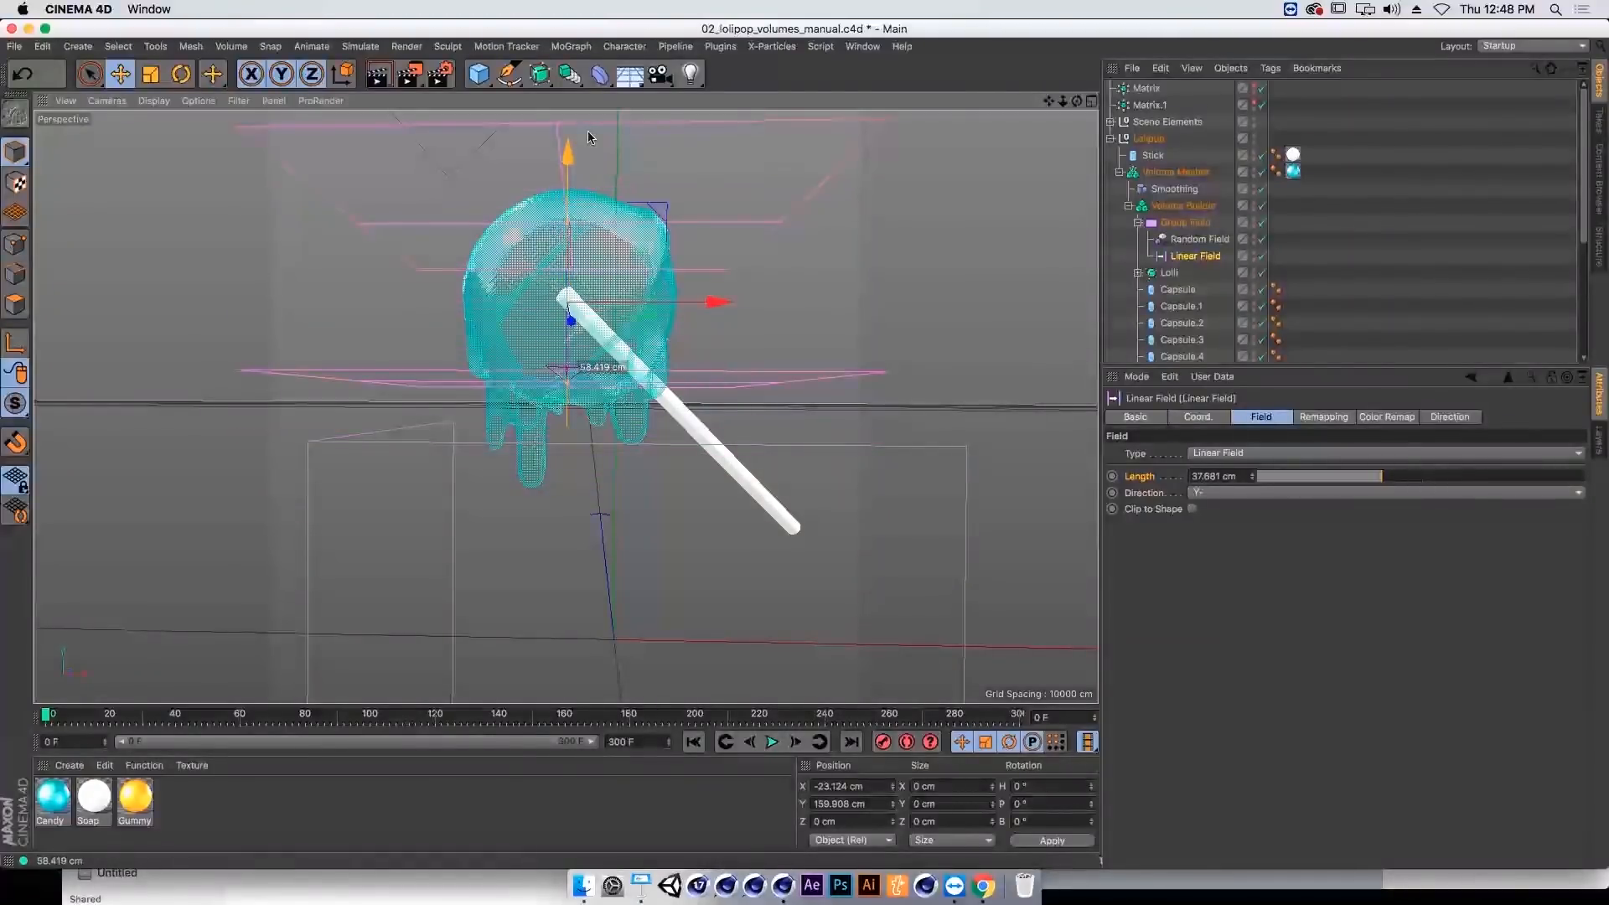
drag(560, 287, 547, 388)
drag(539, 456, 582, 432)
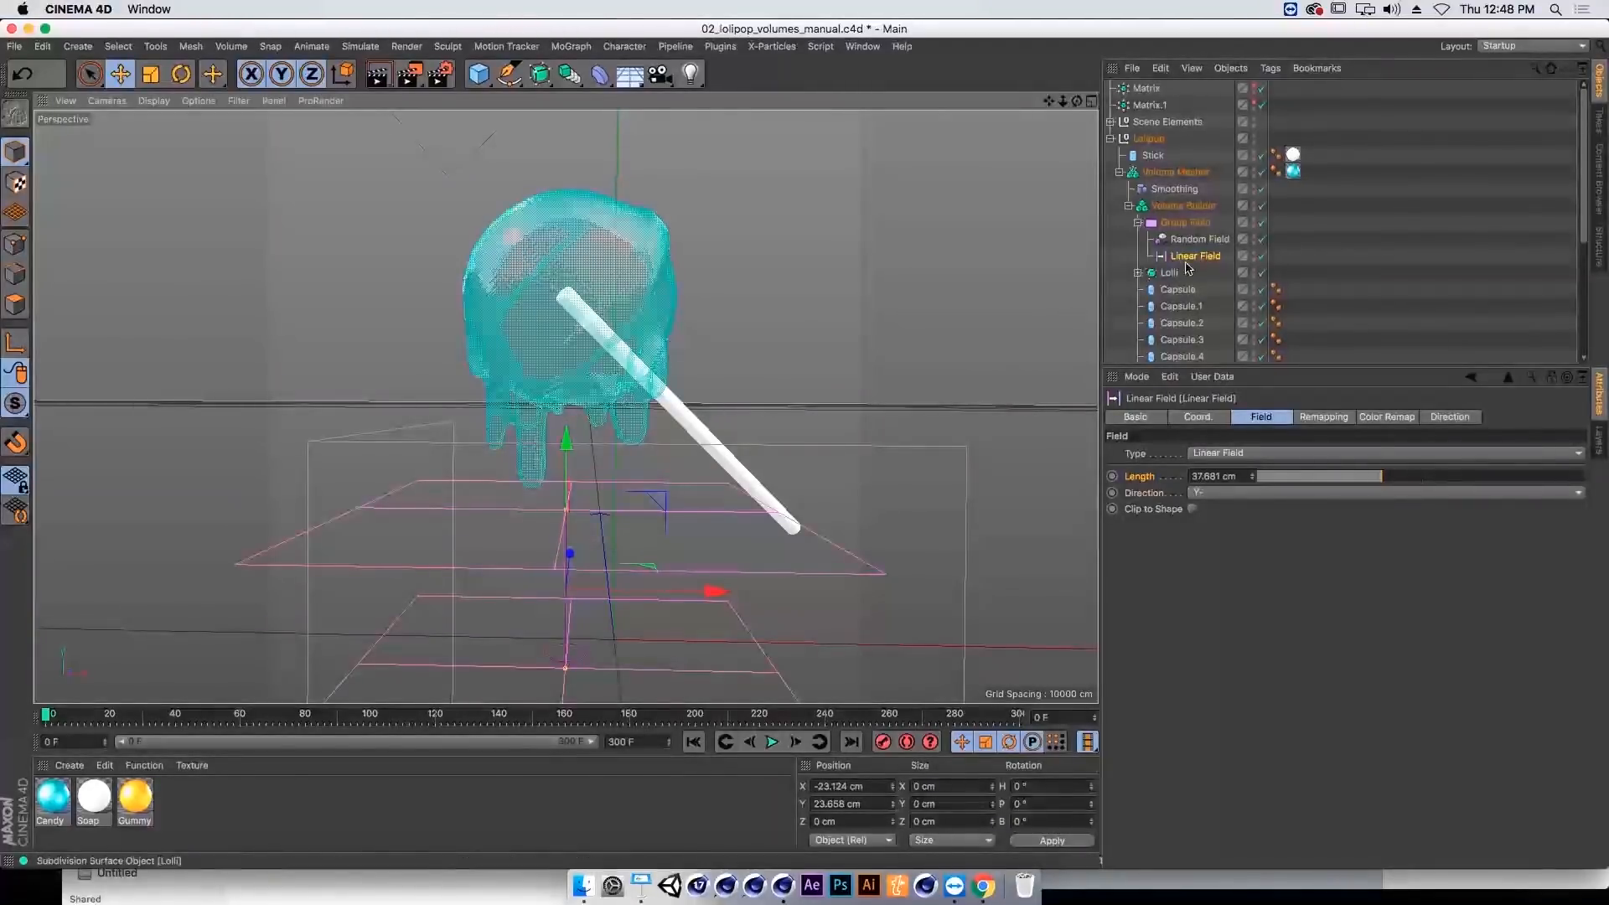
Step: Inspect the Random Field layer's remapping, and move the Group Field above Smooth Layer.1 in the Volume Builder's Drips folder
click(1184, 222)
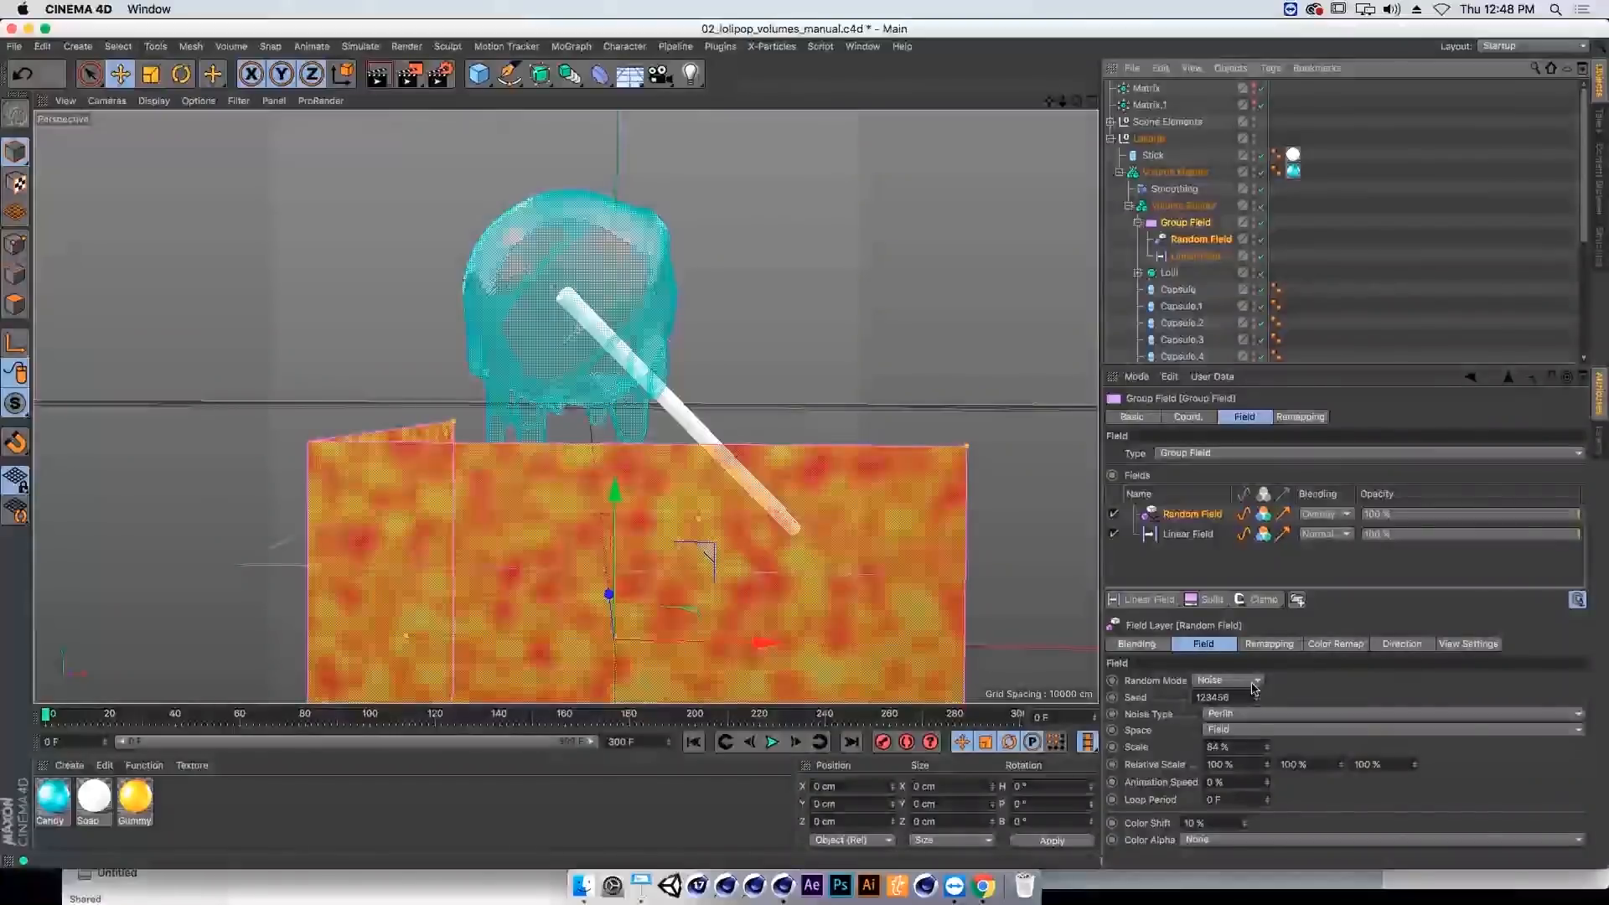
click(1268, 644)
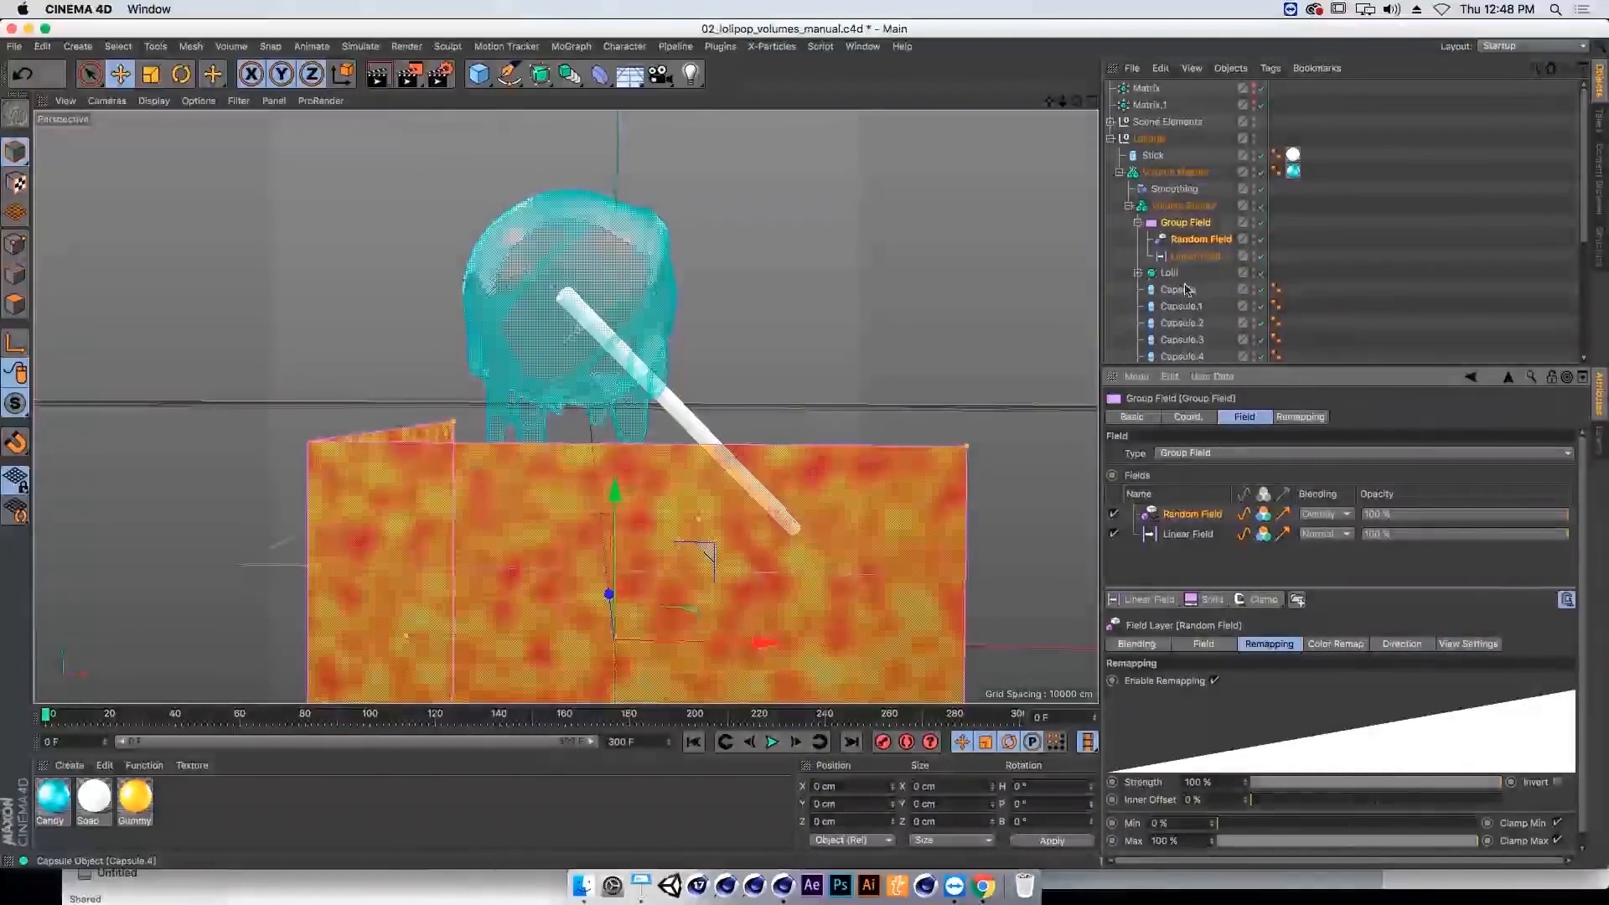
click(1182, 206)
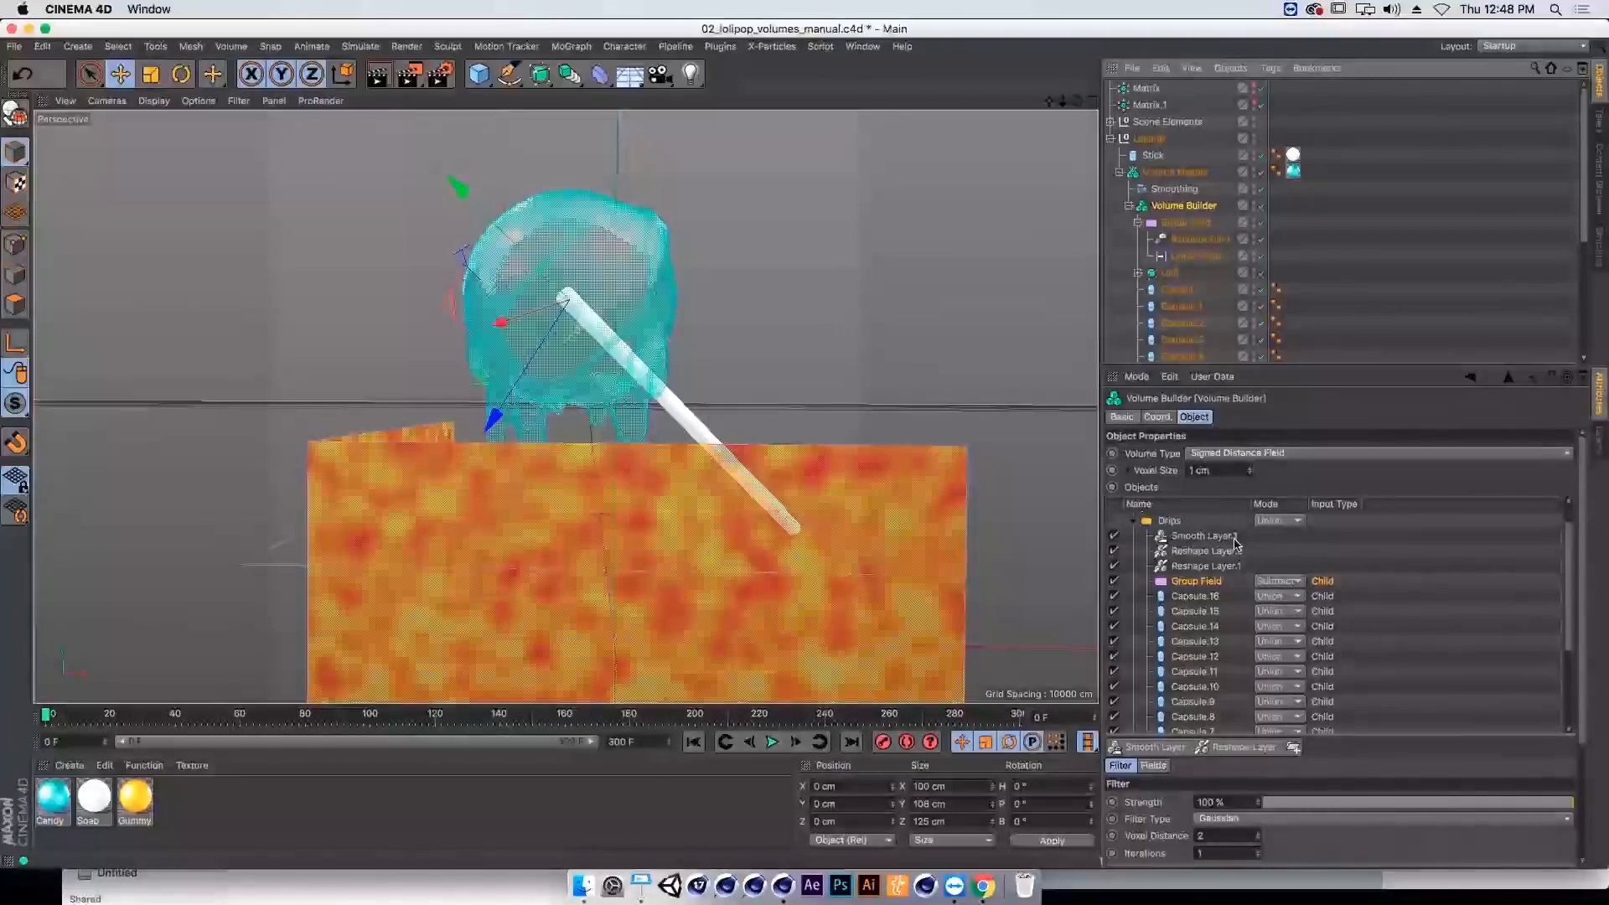
drag(1195, 581, 1198, 538)
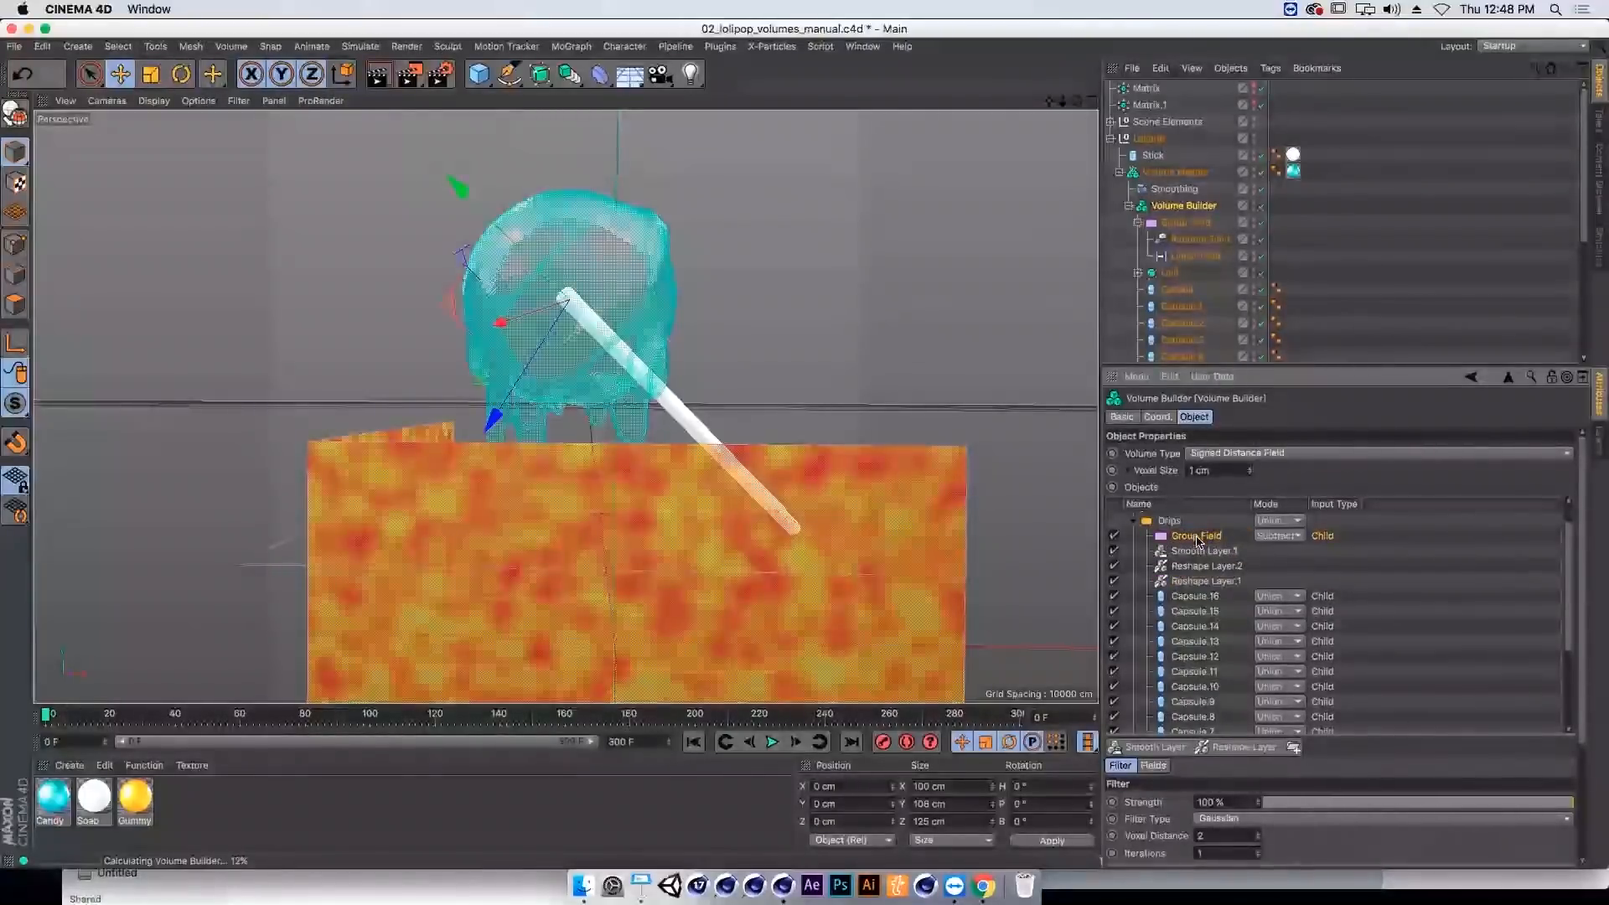
scroll(1194, 578, down, 4)
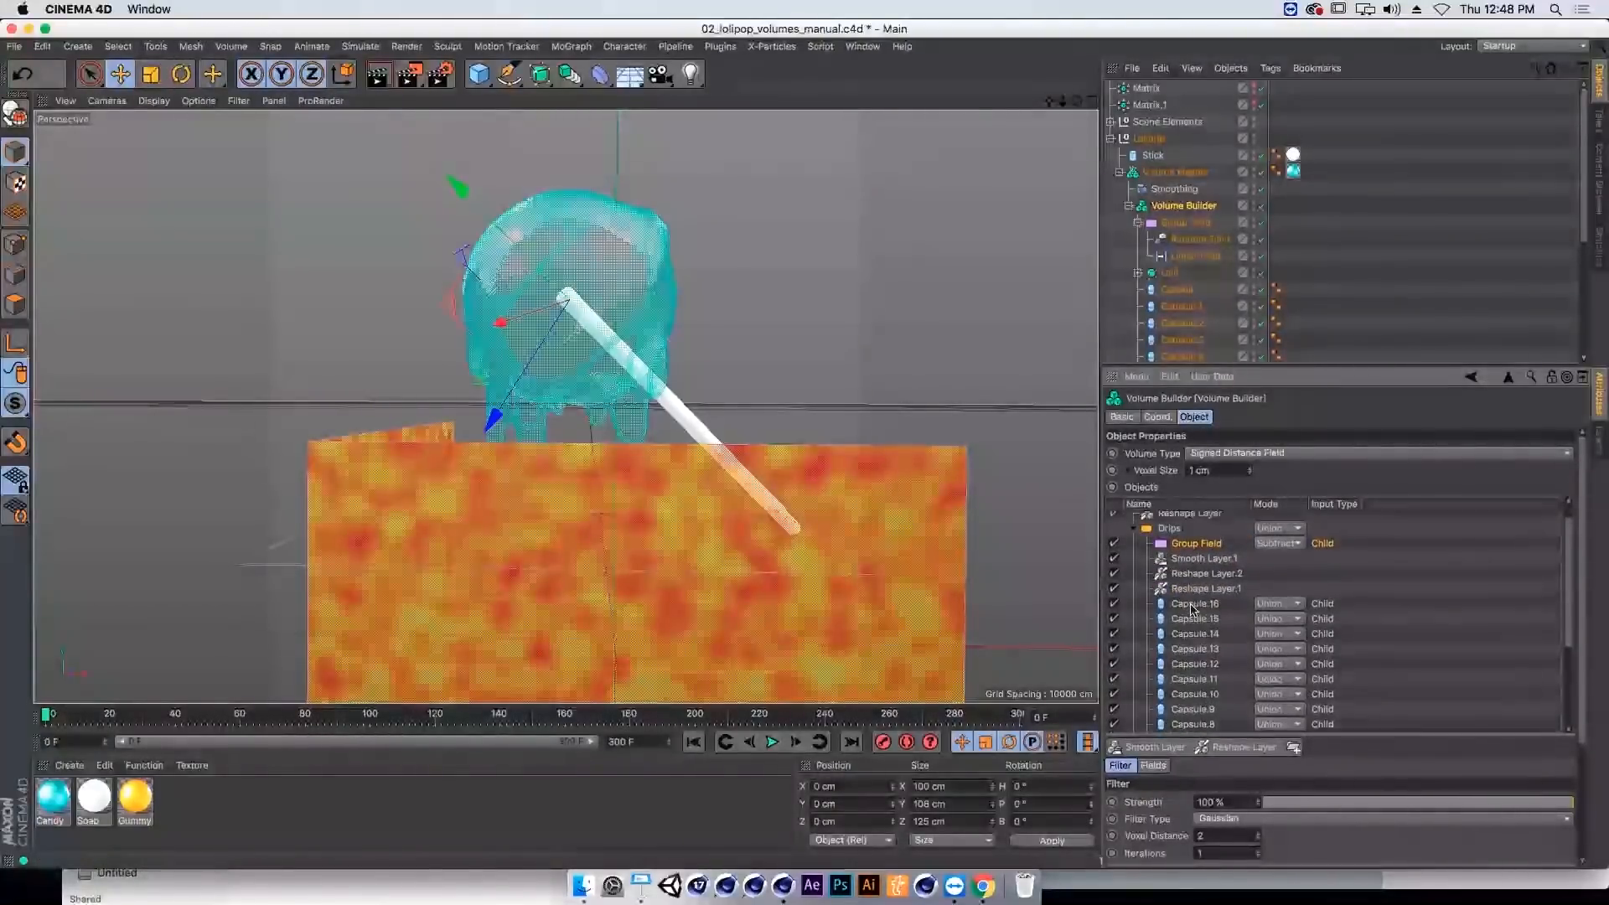
scroll(1191, 614, up, 5)
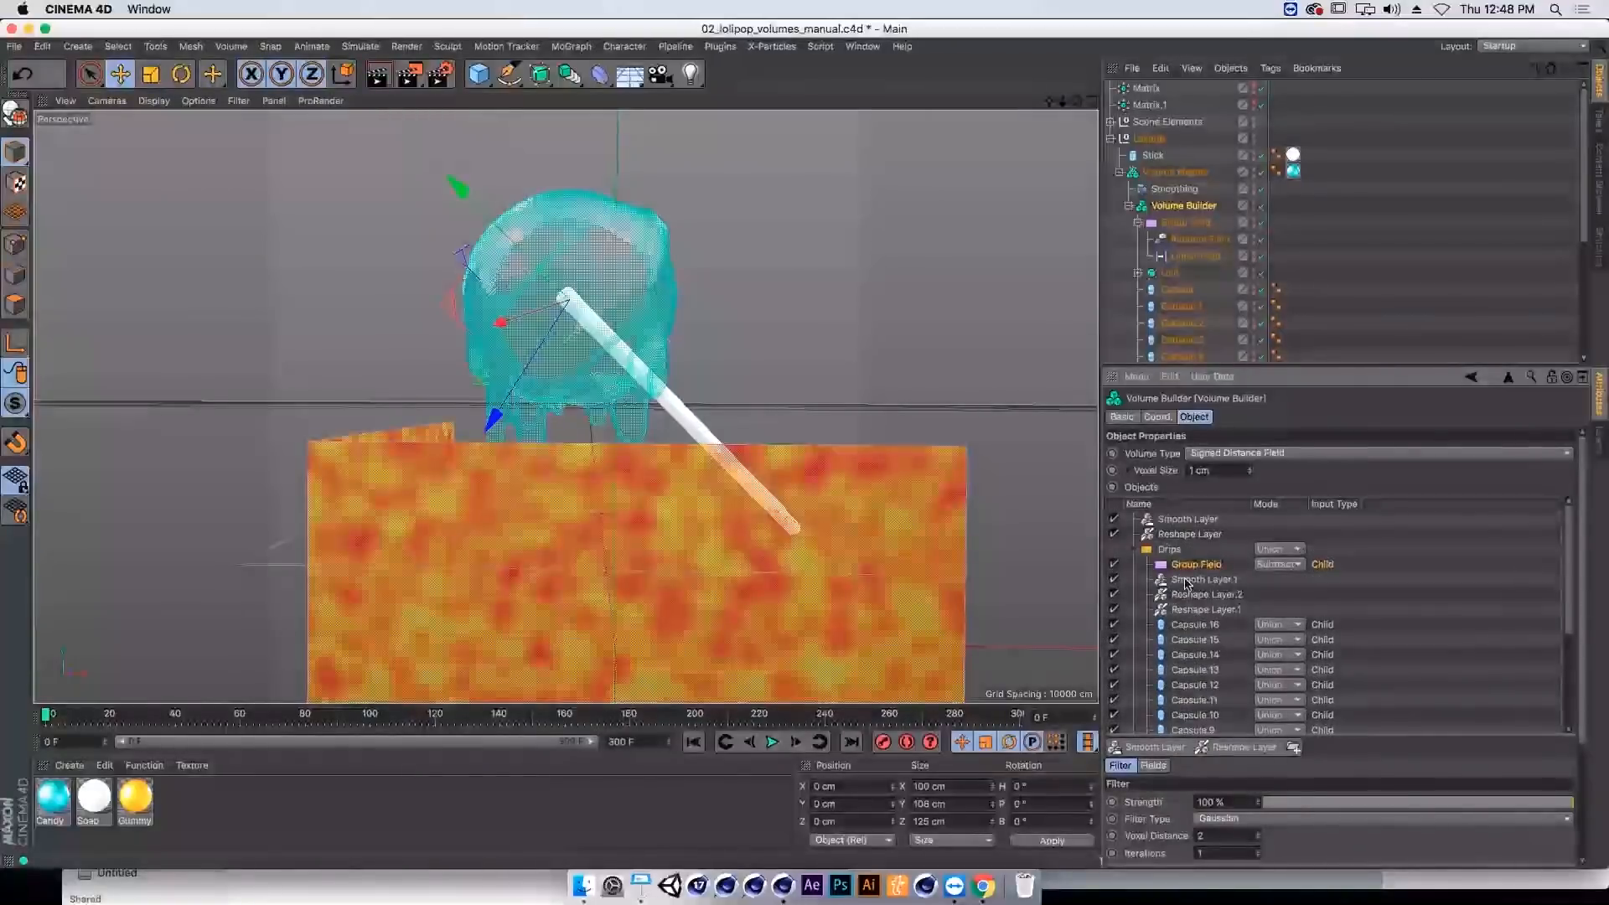
Step: Disable Smooth Layer.1, Reshape Layer.2 and Reshape Layer.1 in the Drips folder, and set the Group Field's mode to Union
click(1114, 579)
click(1114, 594)
click(1114, 609)
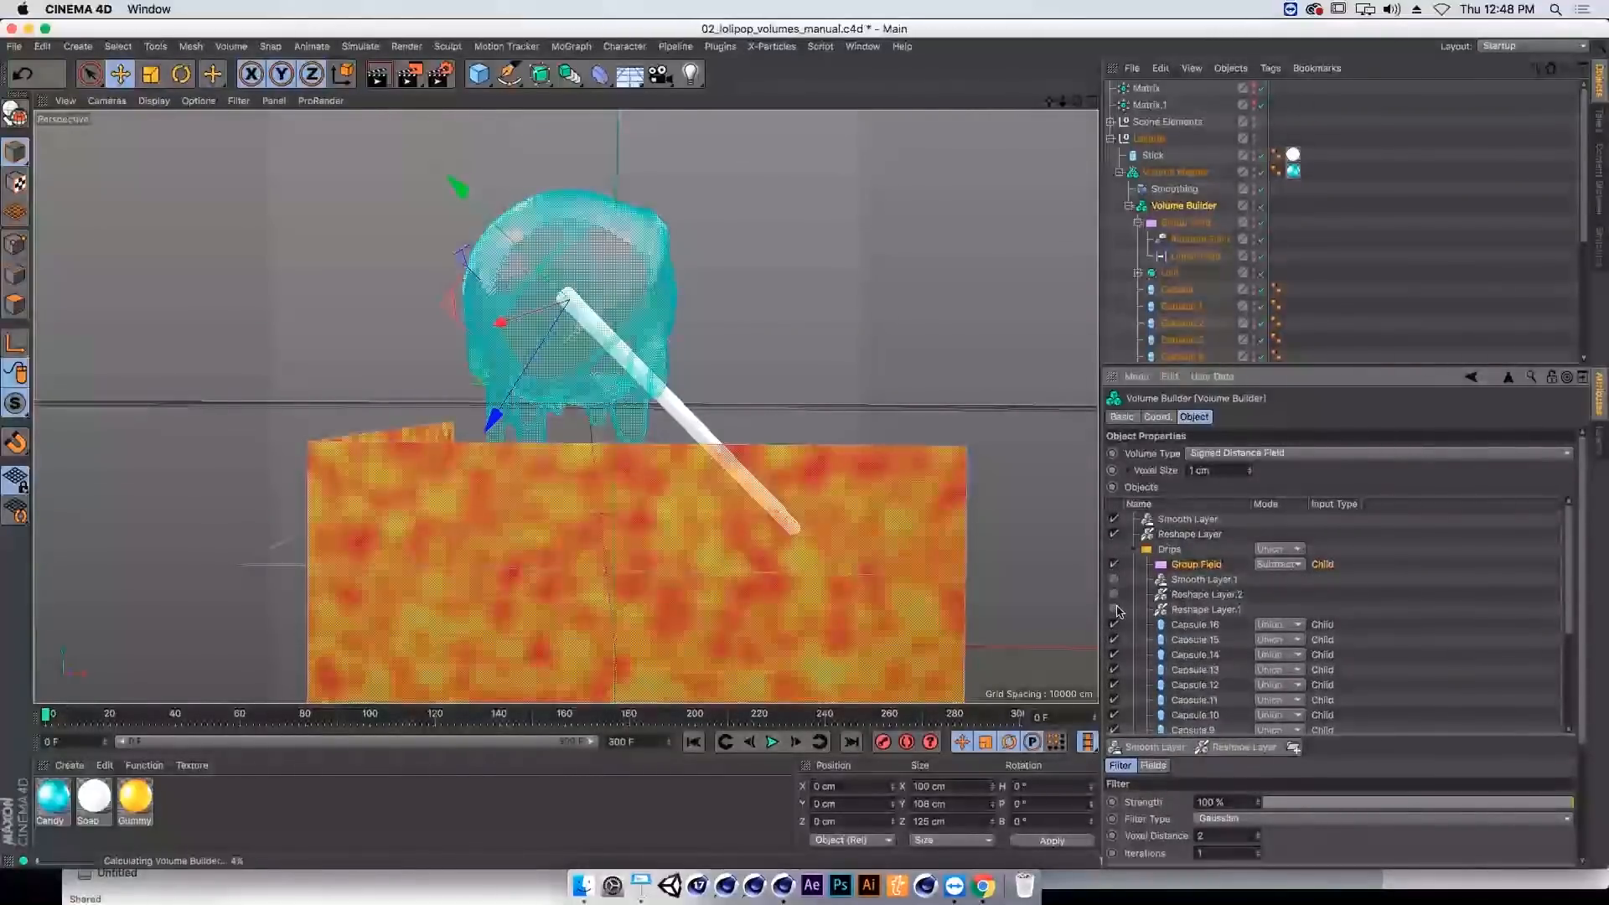
click(1278, 564)
click(1284, 567)
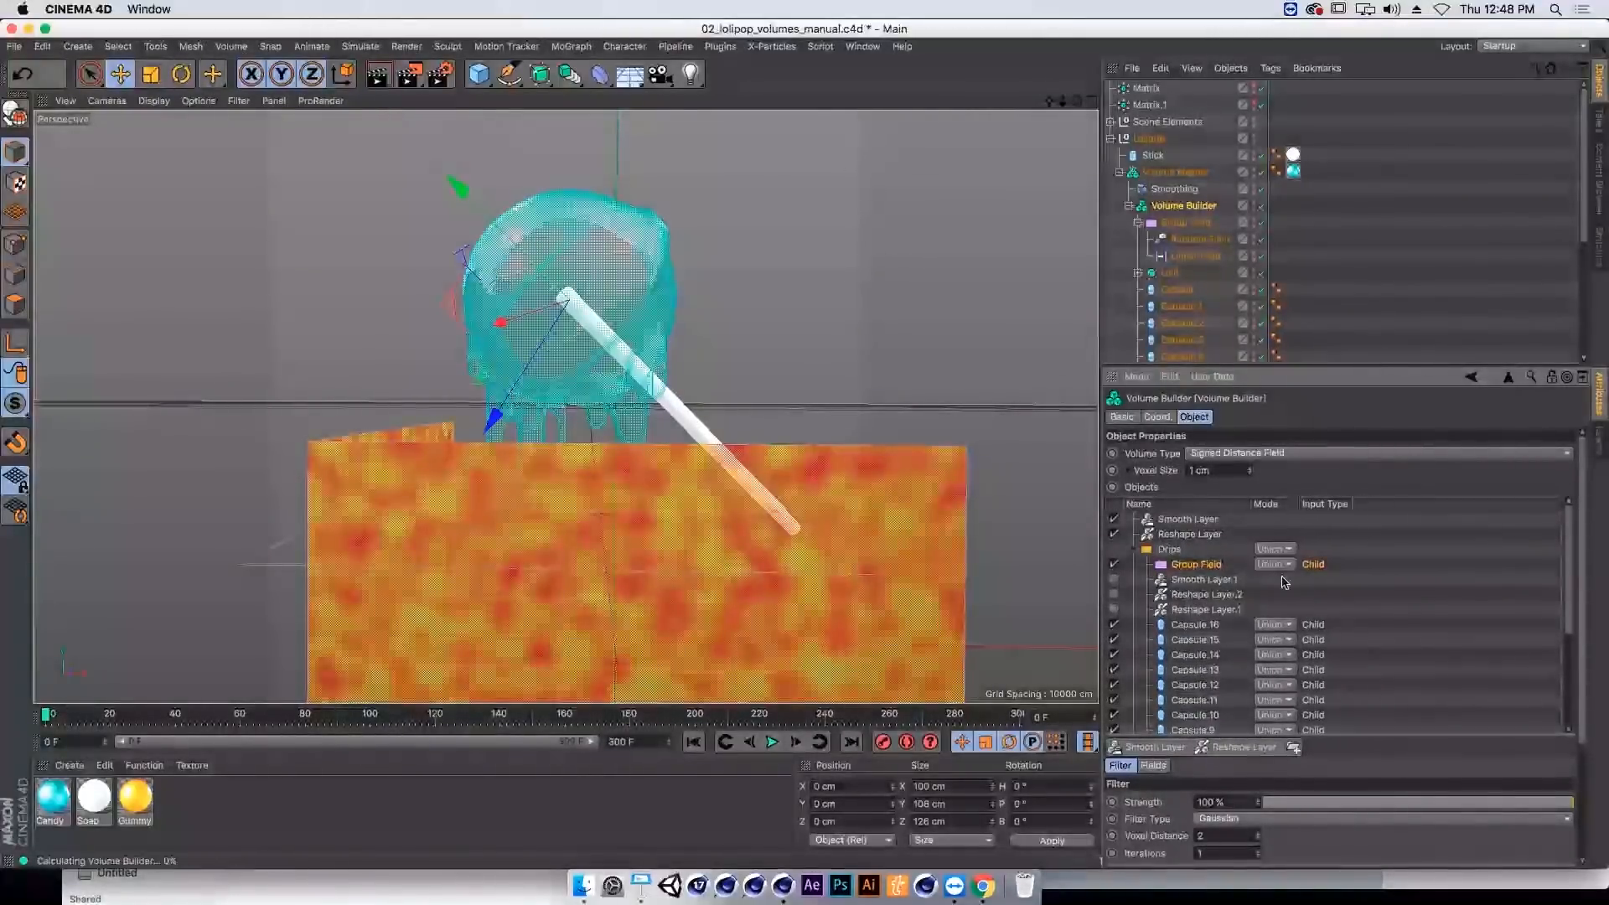
Step: Raise the Linear Field to about Y 112 cm, and try Multiply blending on the Random Field before restoring Overlay
click(1196, 256)
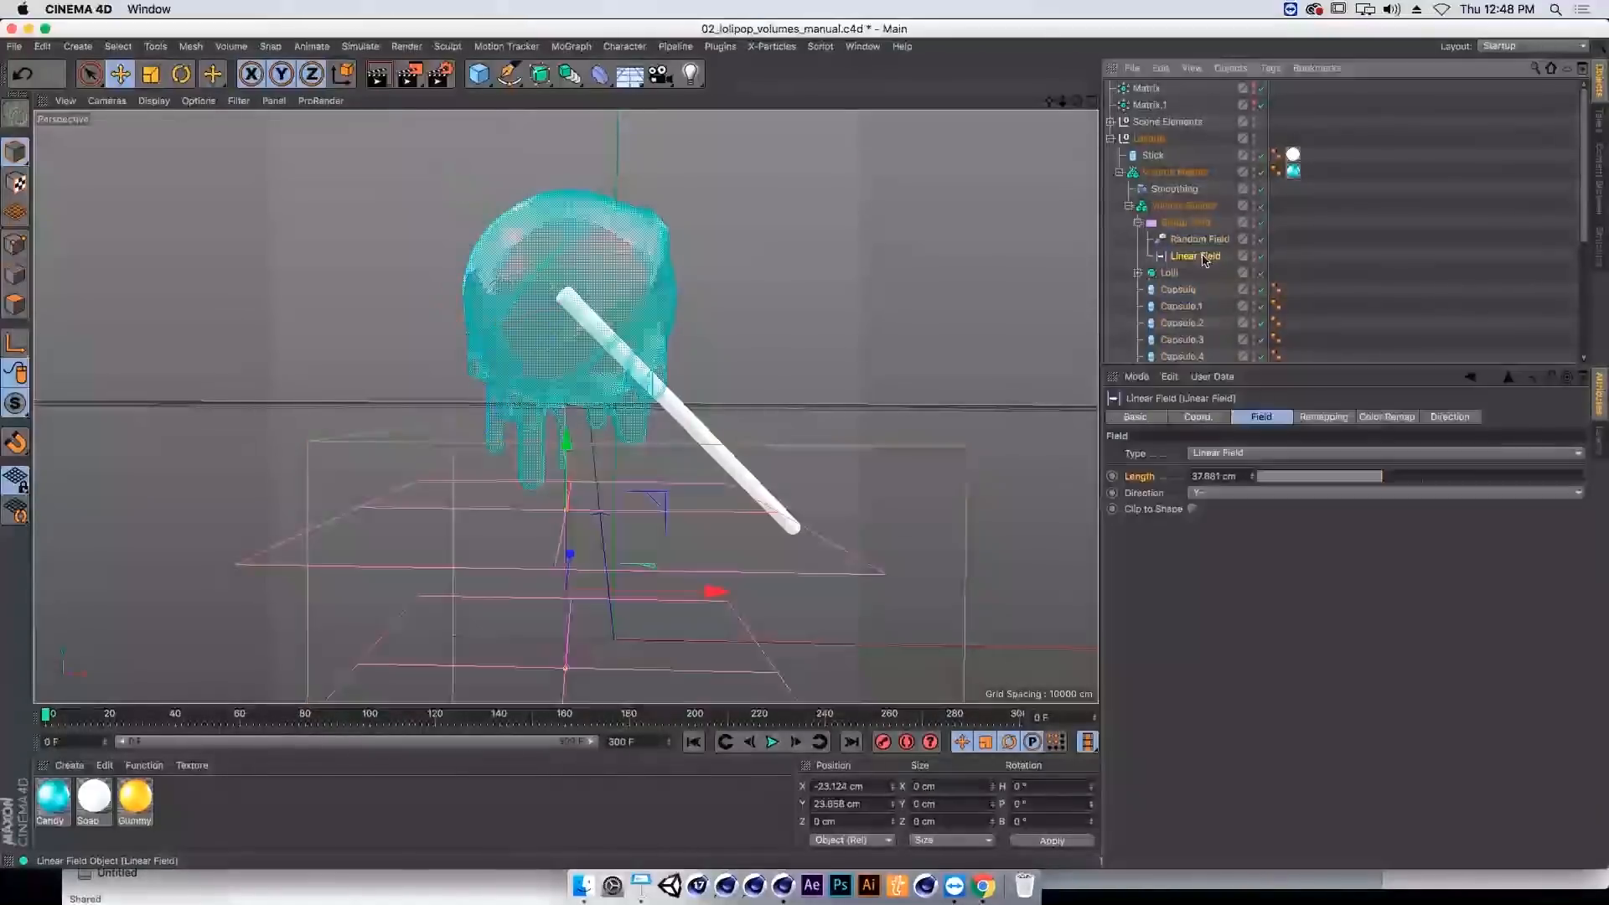
drag(645, 281, 646, 263)
click(1185, 222)
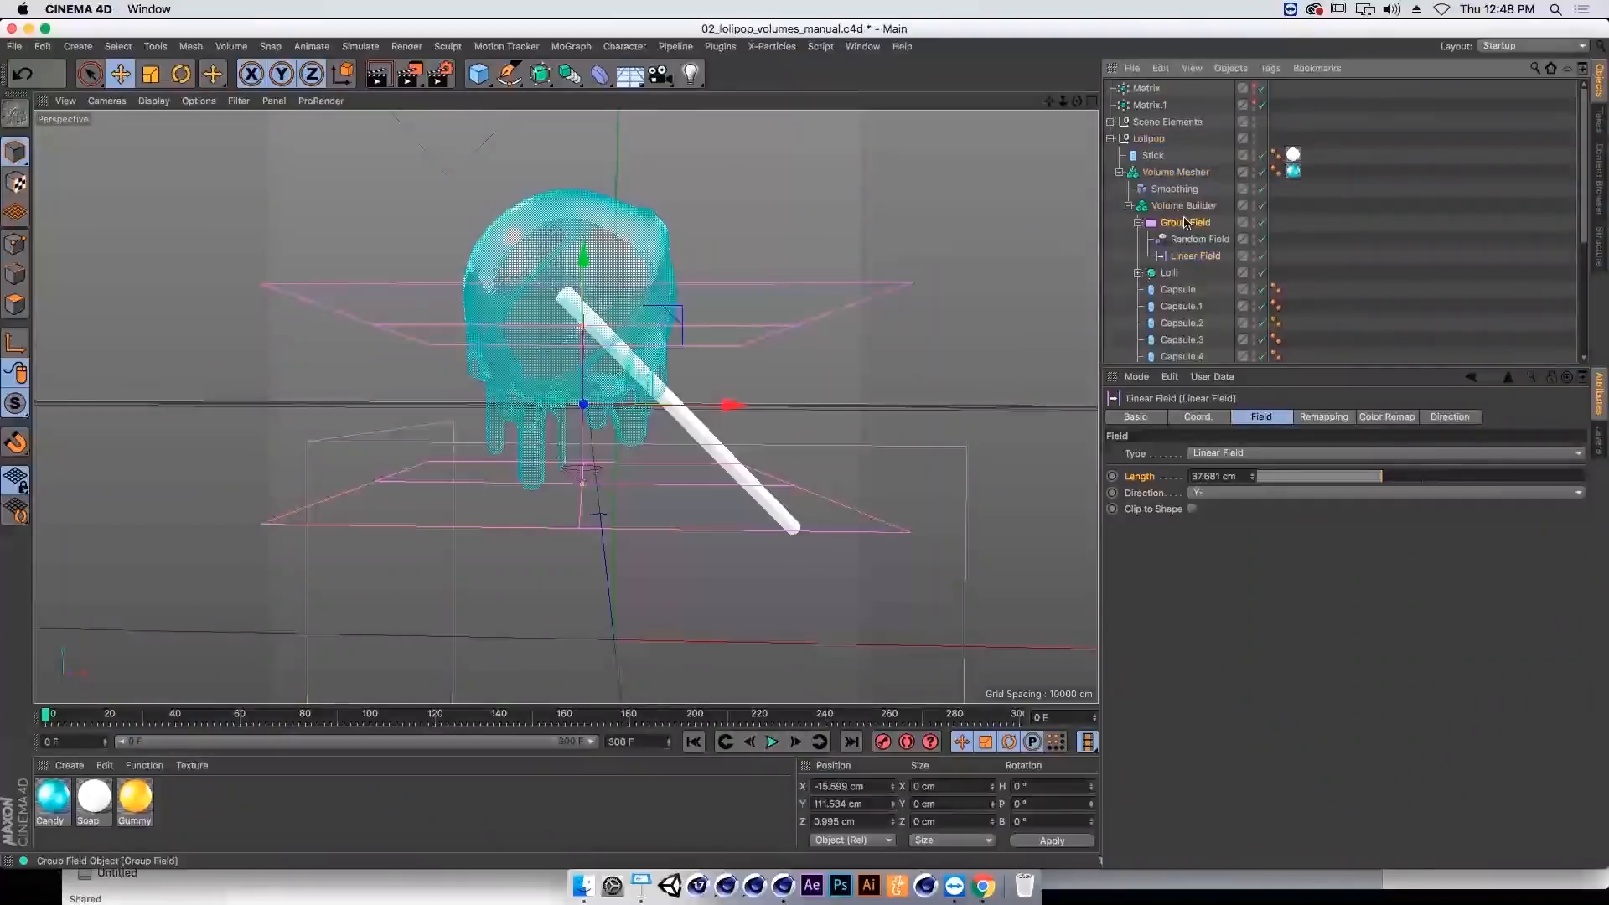
click(1307, 514)
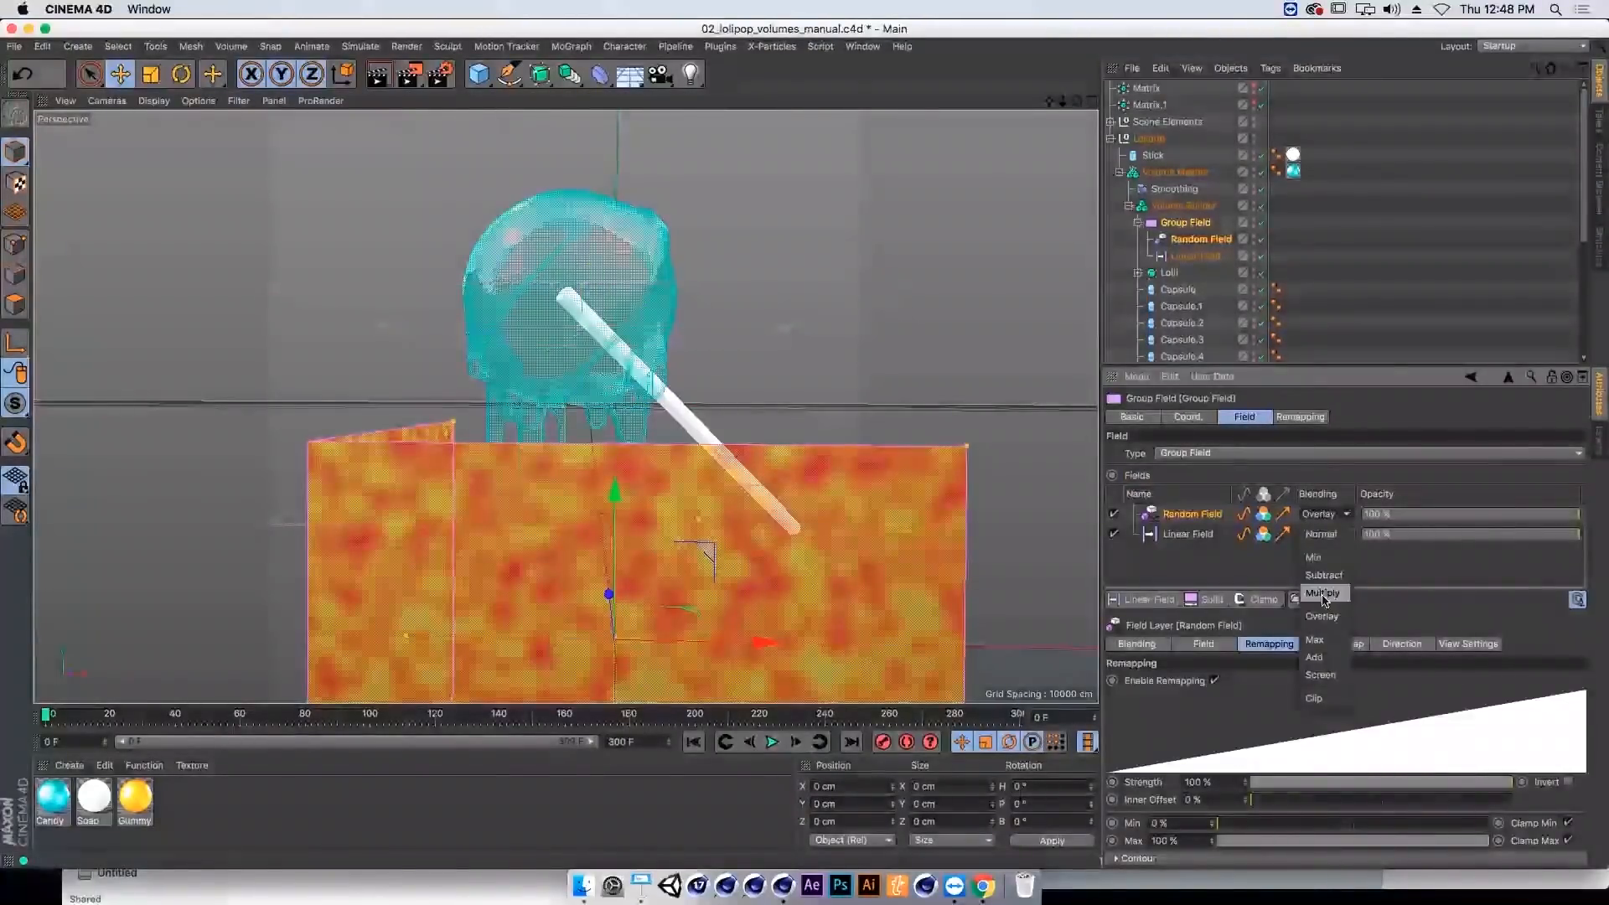
click(1327, 600)
click(1324, 514)
click(1320, 618)
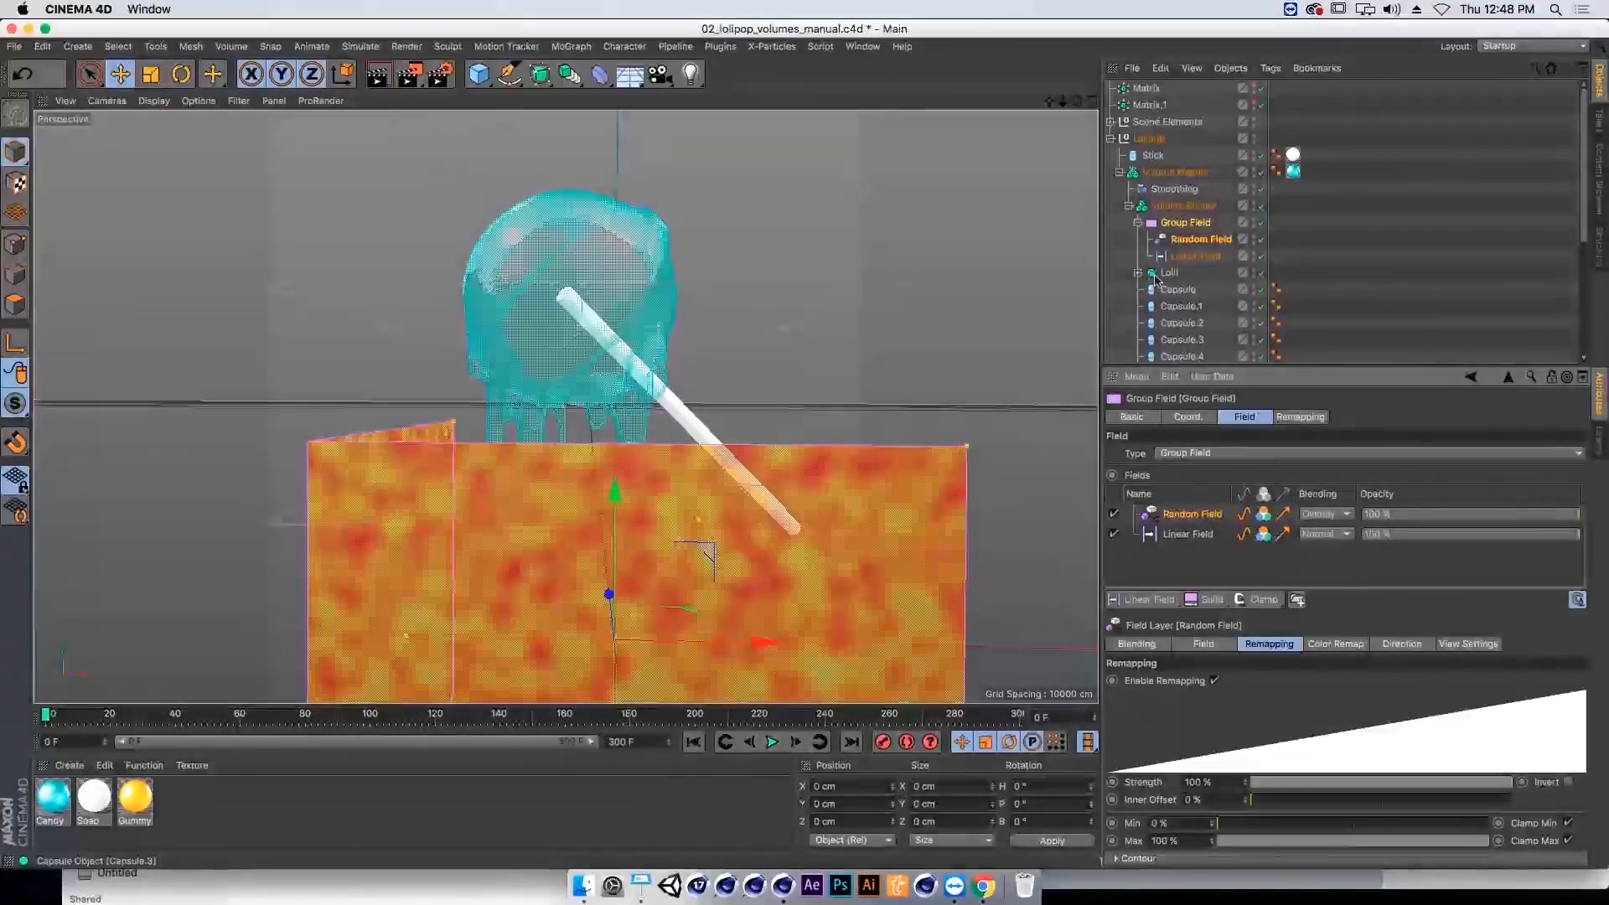
Step: Raise the Linear Field to about Y 140 cm and disable the Smoothing object under the Volume Mesher
click(1194, 256)
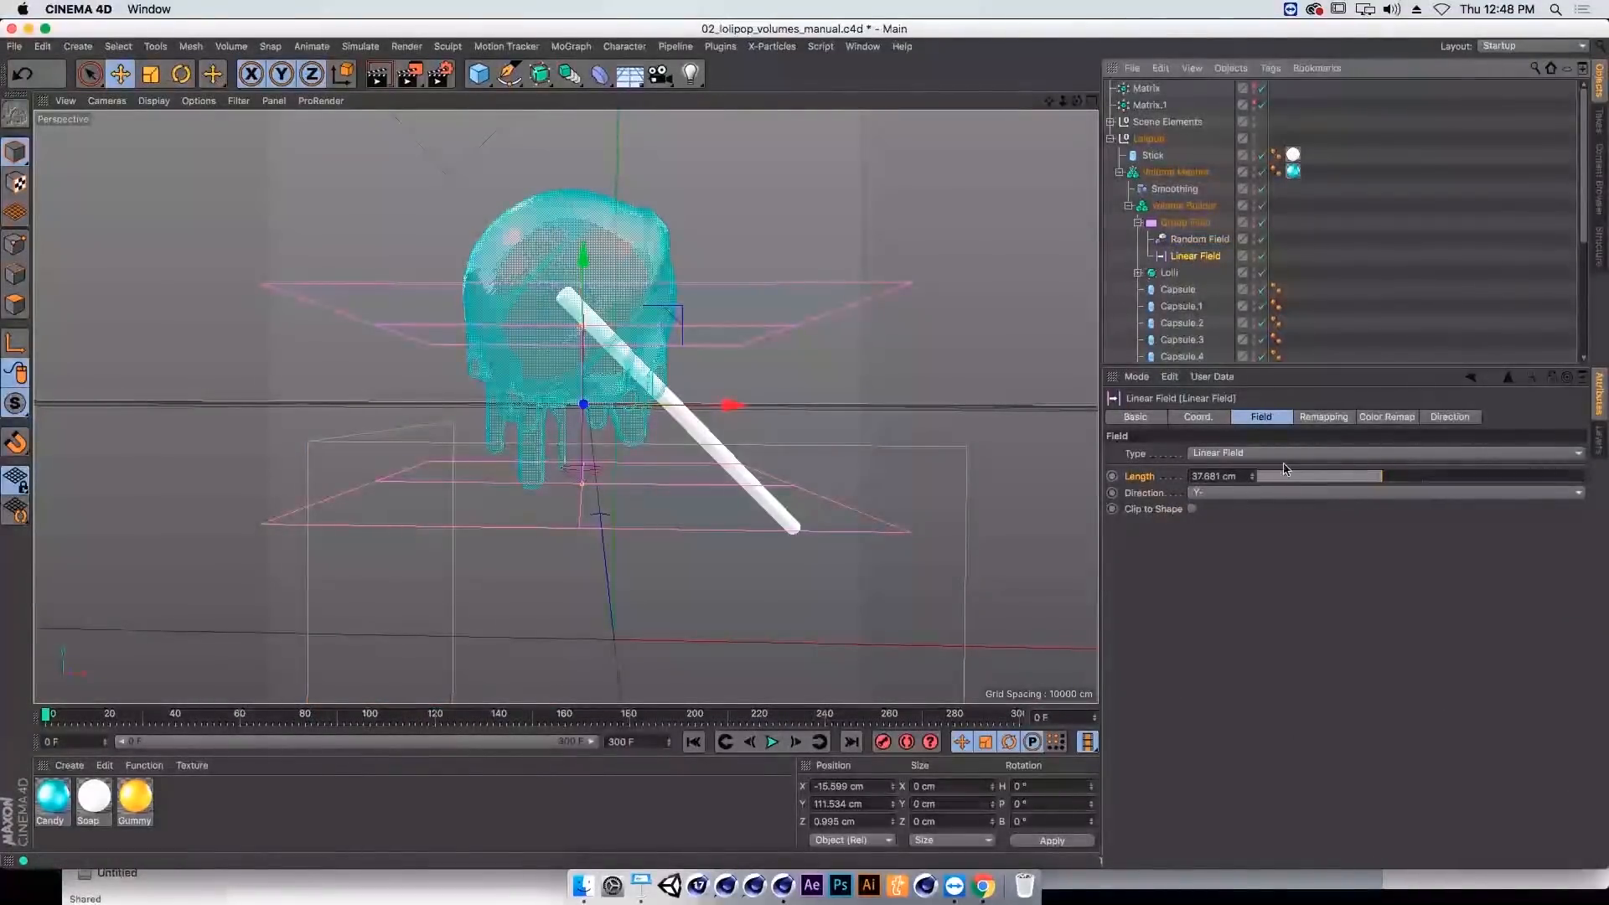
drag(617, 429, 626, 297)
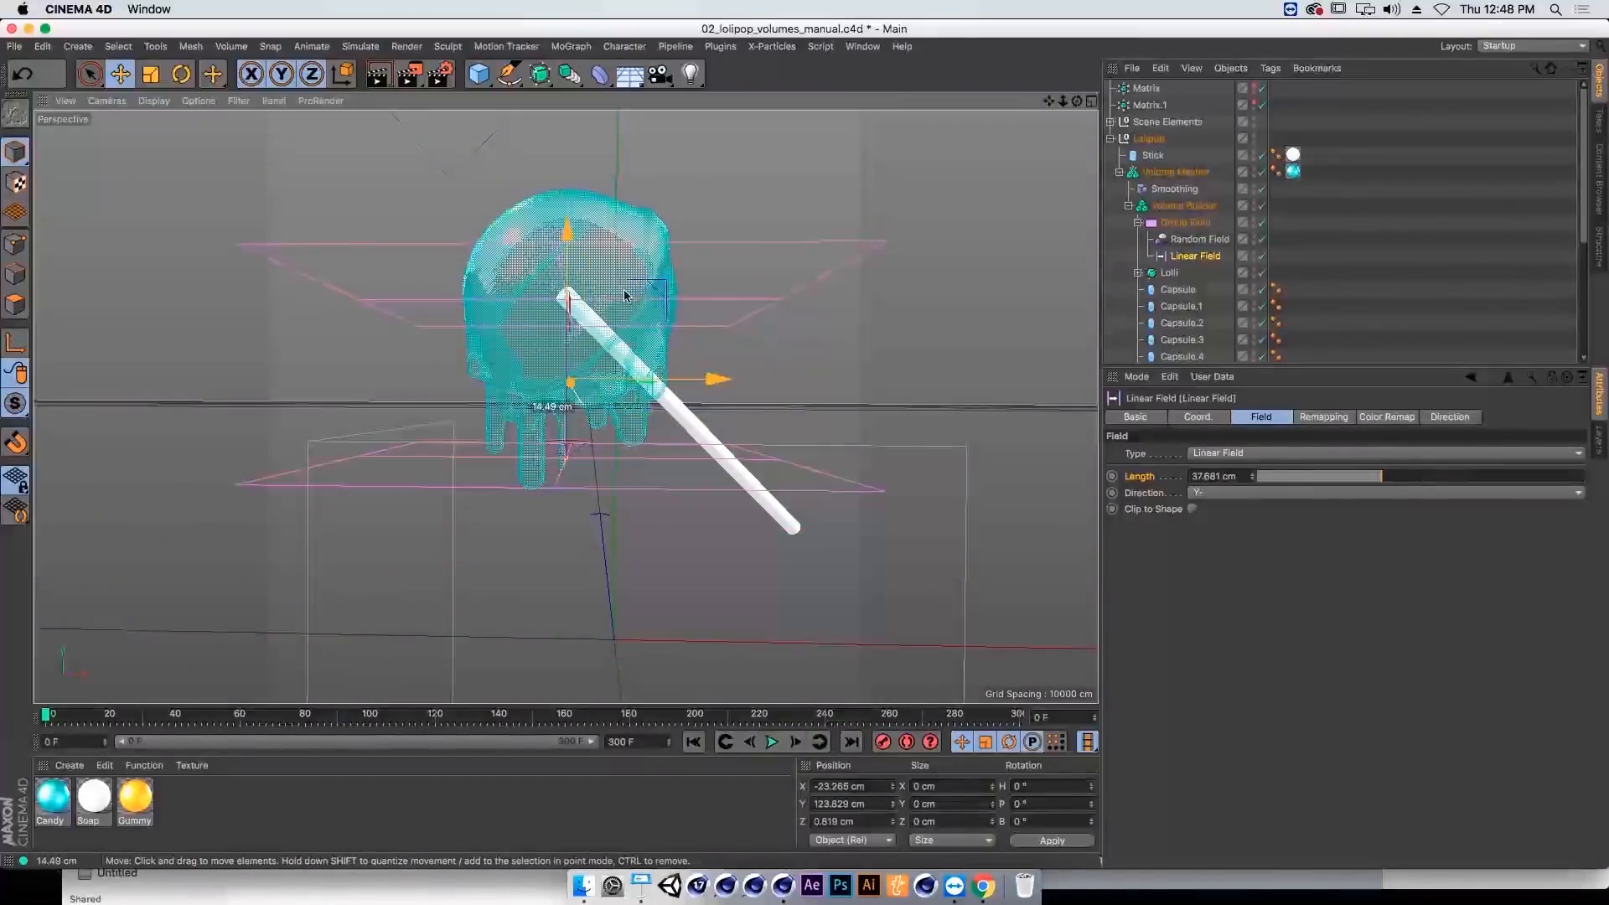
click(1231, 206)
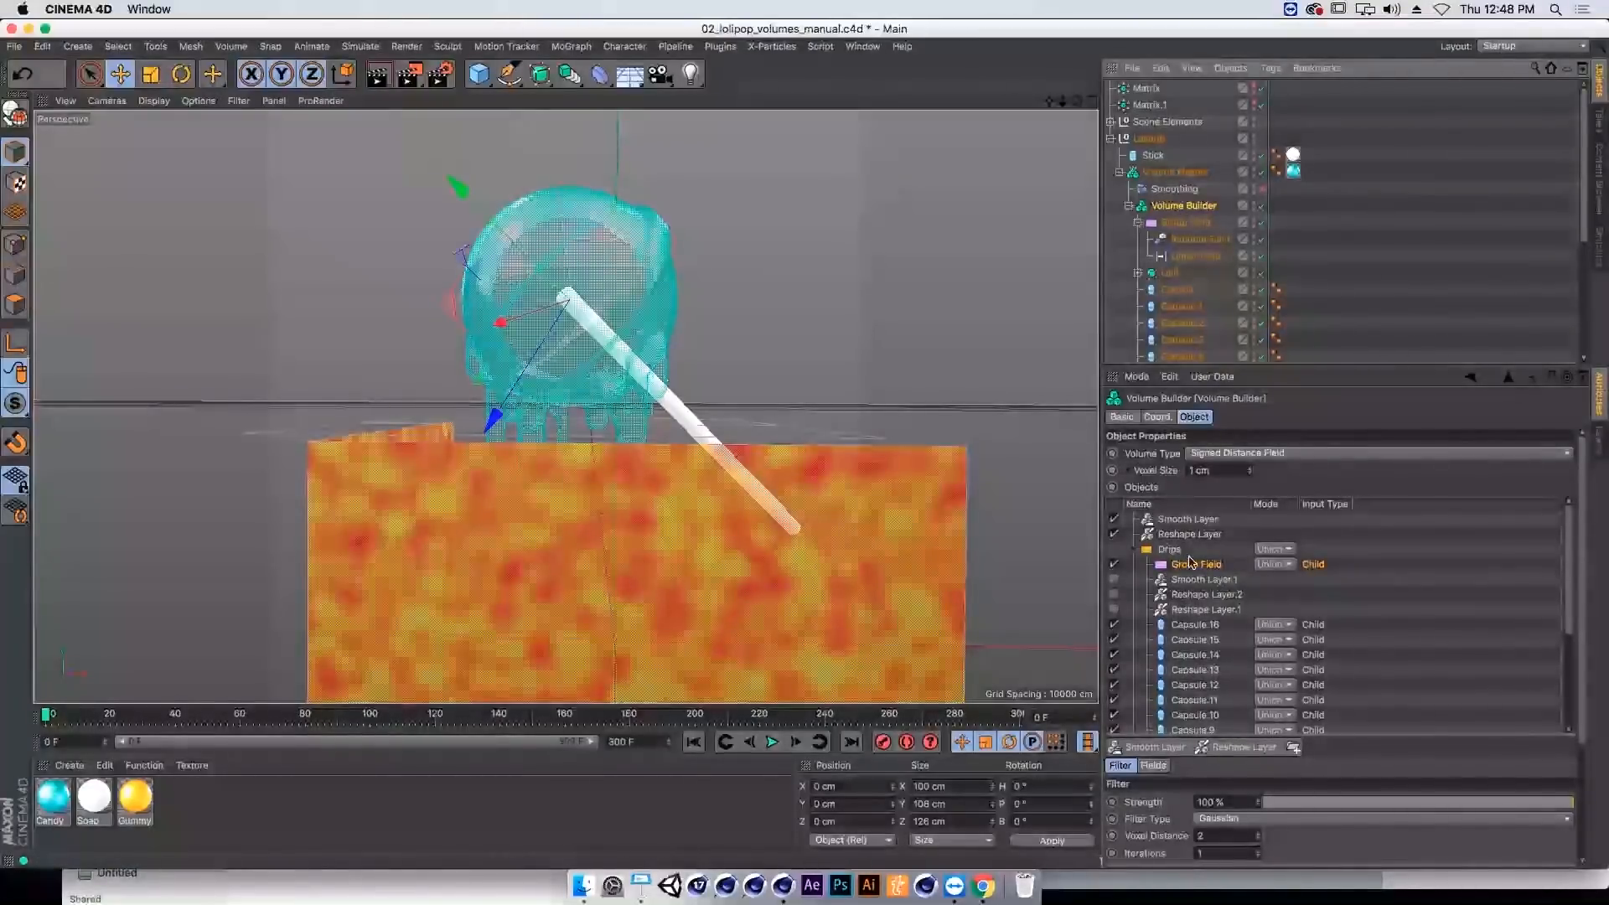
Step: With the top-level Smooth Layer and Reshape Layer disabled, move the Group Field above the Drips folder and set its mode to Subtract
drag(1148, 537, 1176, 549)
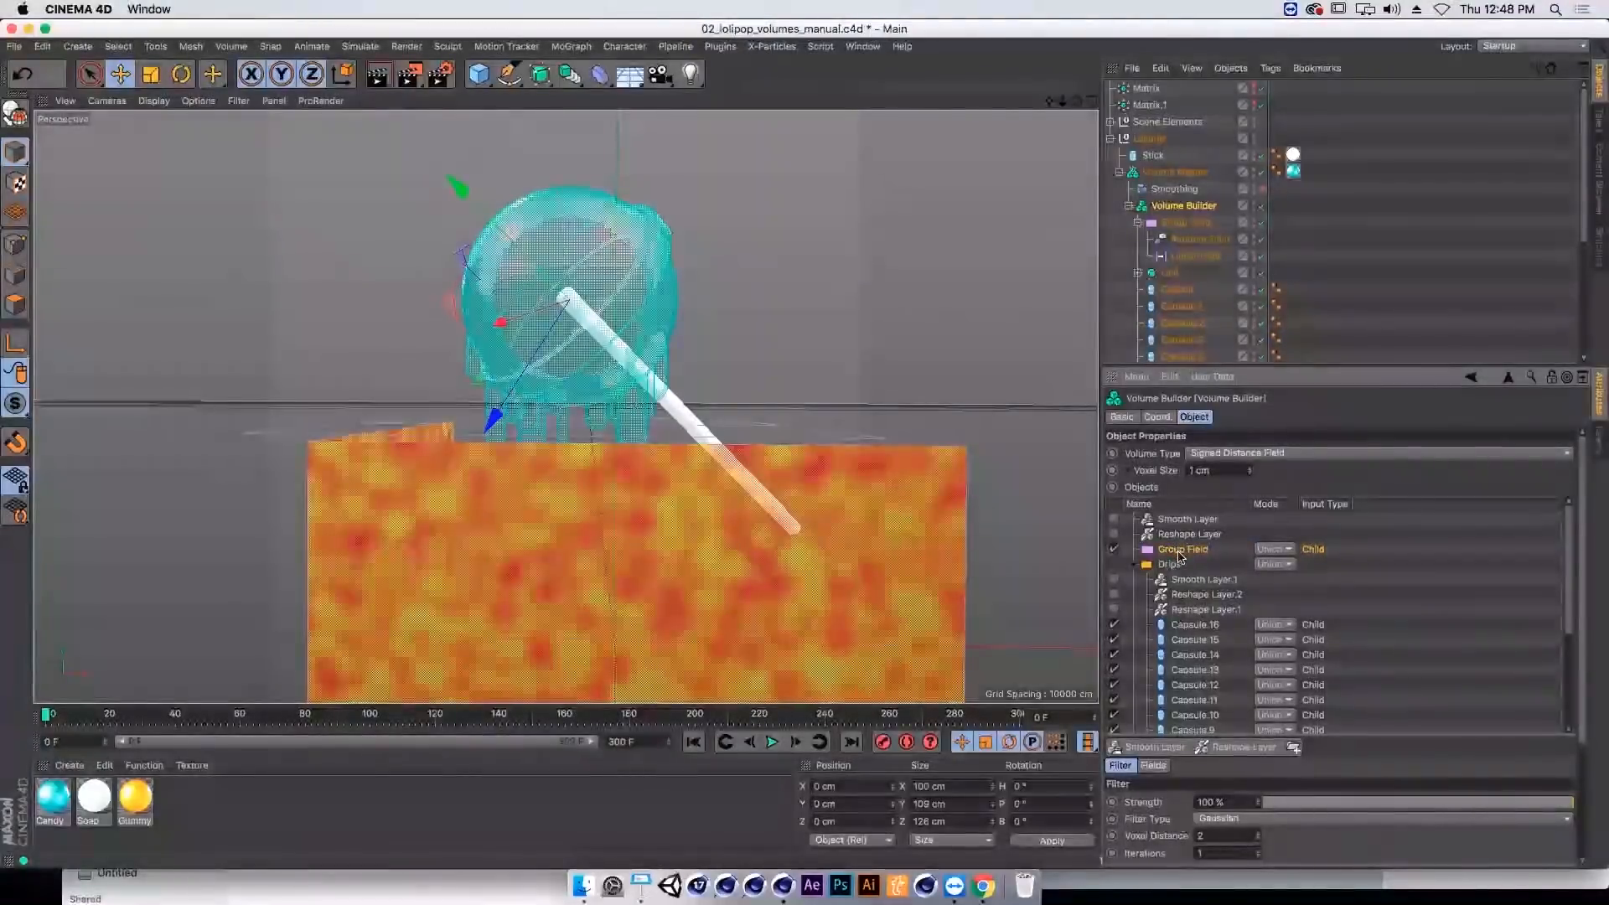
click(1271, 550)
click(1273, 571)
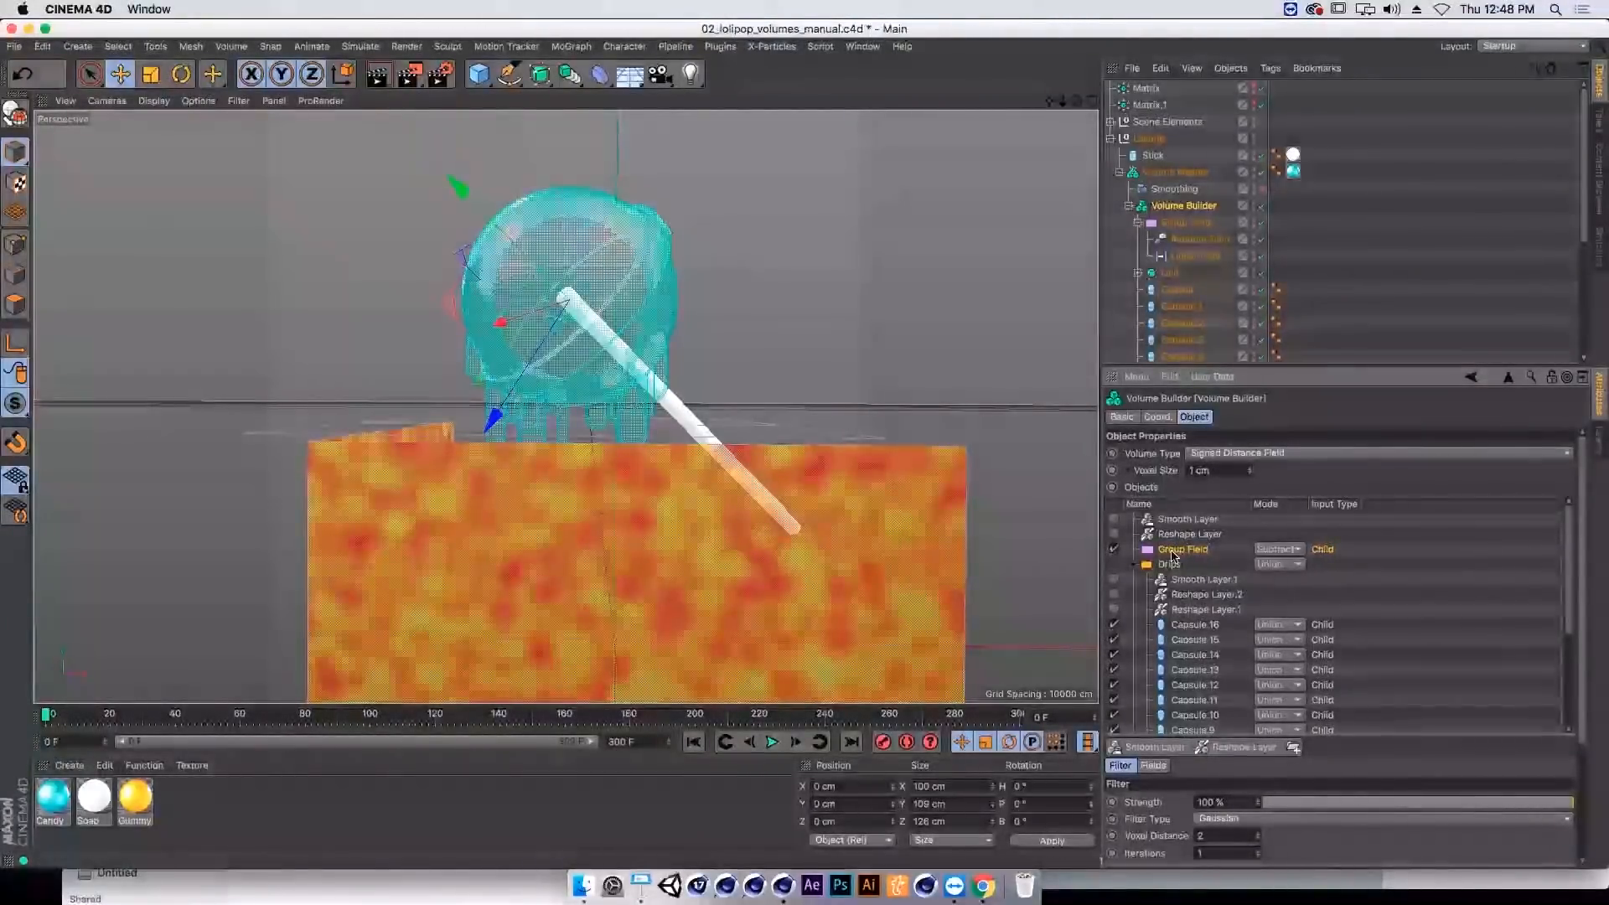
Step: Move the Group Field back into the Drips folder, directly above Capsule.16 and below Reshape Layer.1
drag(1178, 583, 1178, 566)
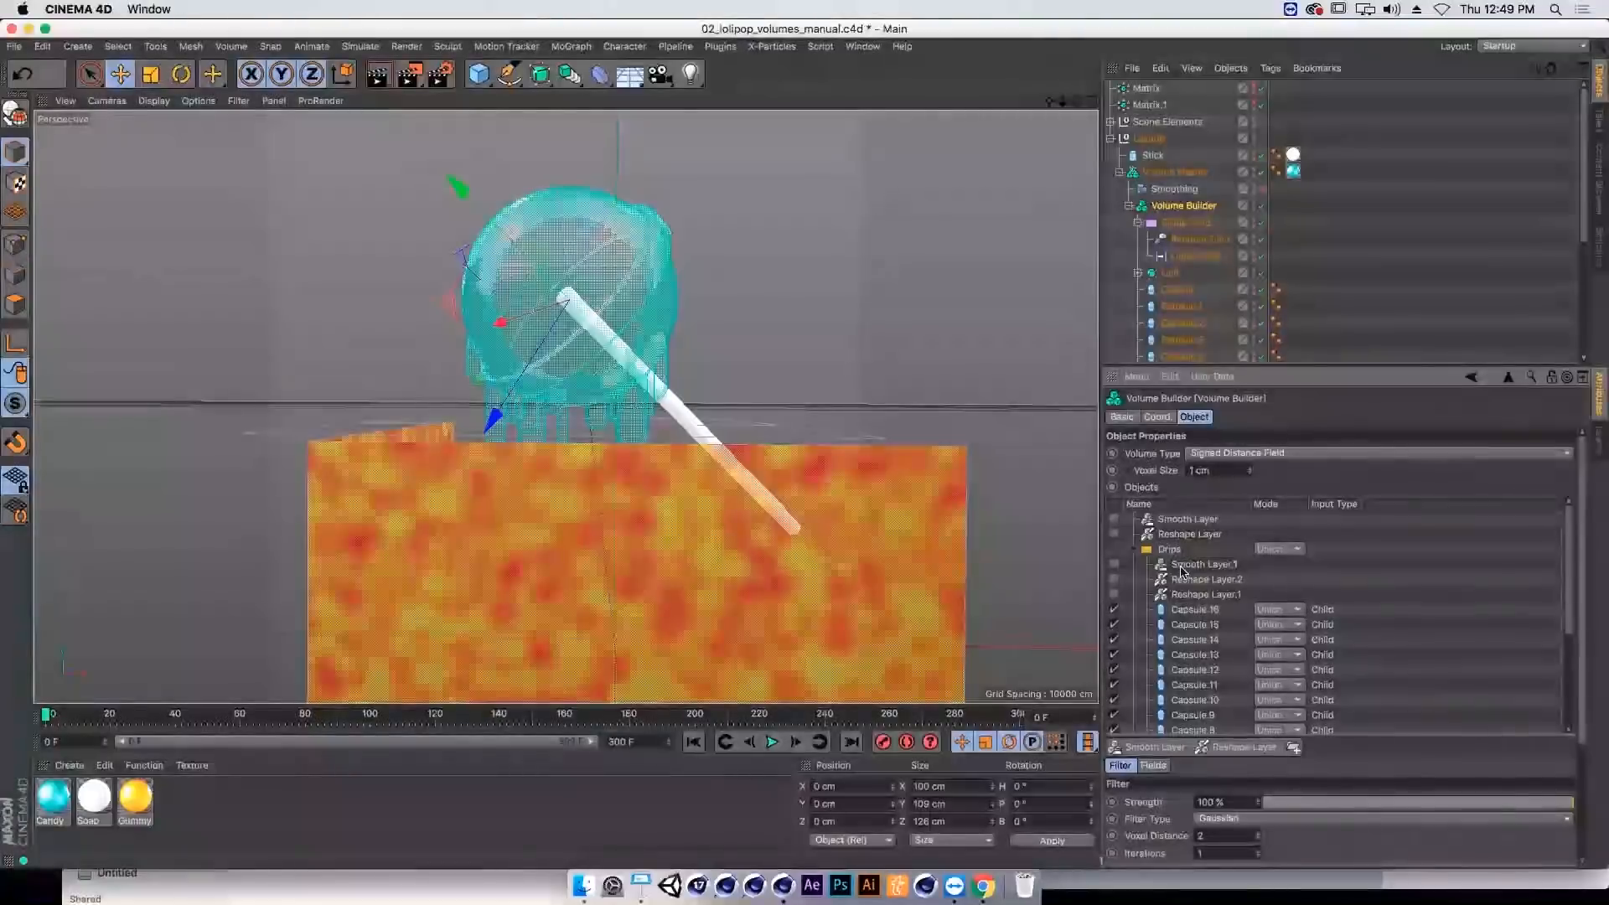
scroll(1182, 597, down, 5)
drag(1210, 683, 1196, 555)
scroll(1195, 716, down, 5)
drag(1195, 712, 1198, 521)
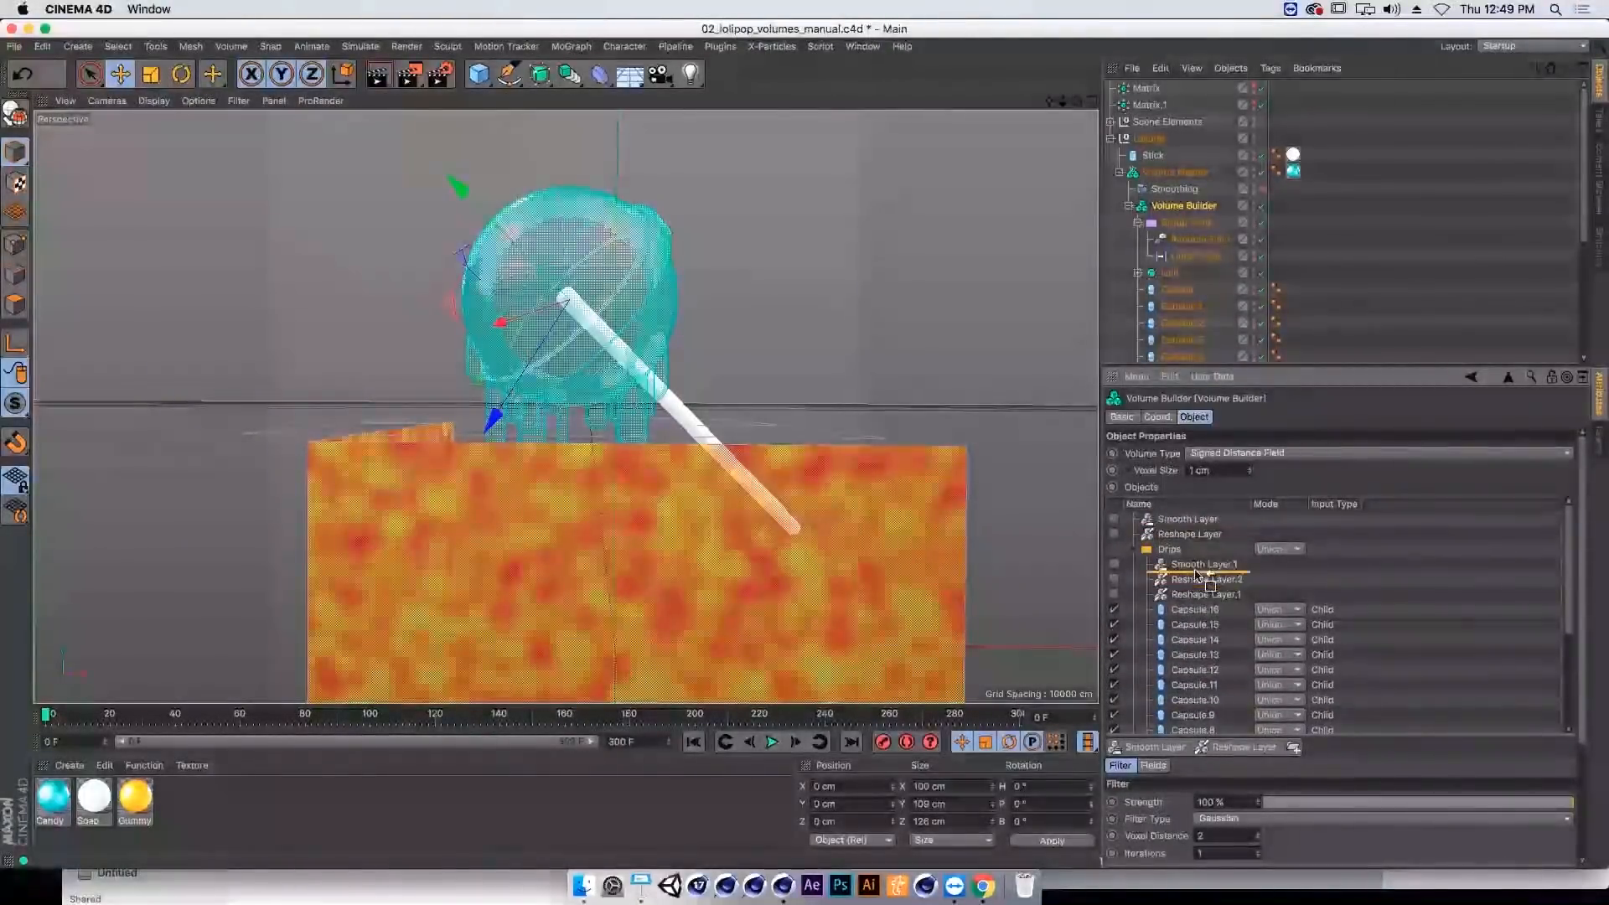
drag(1198, 575, 1199, 610)
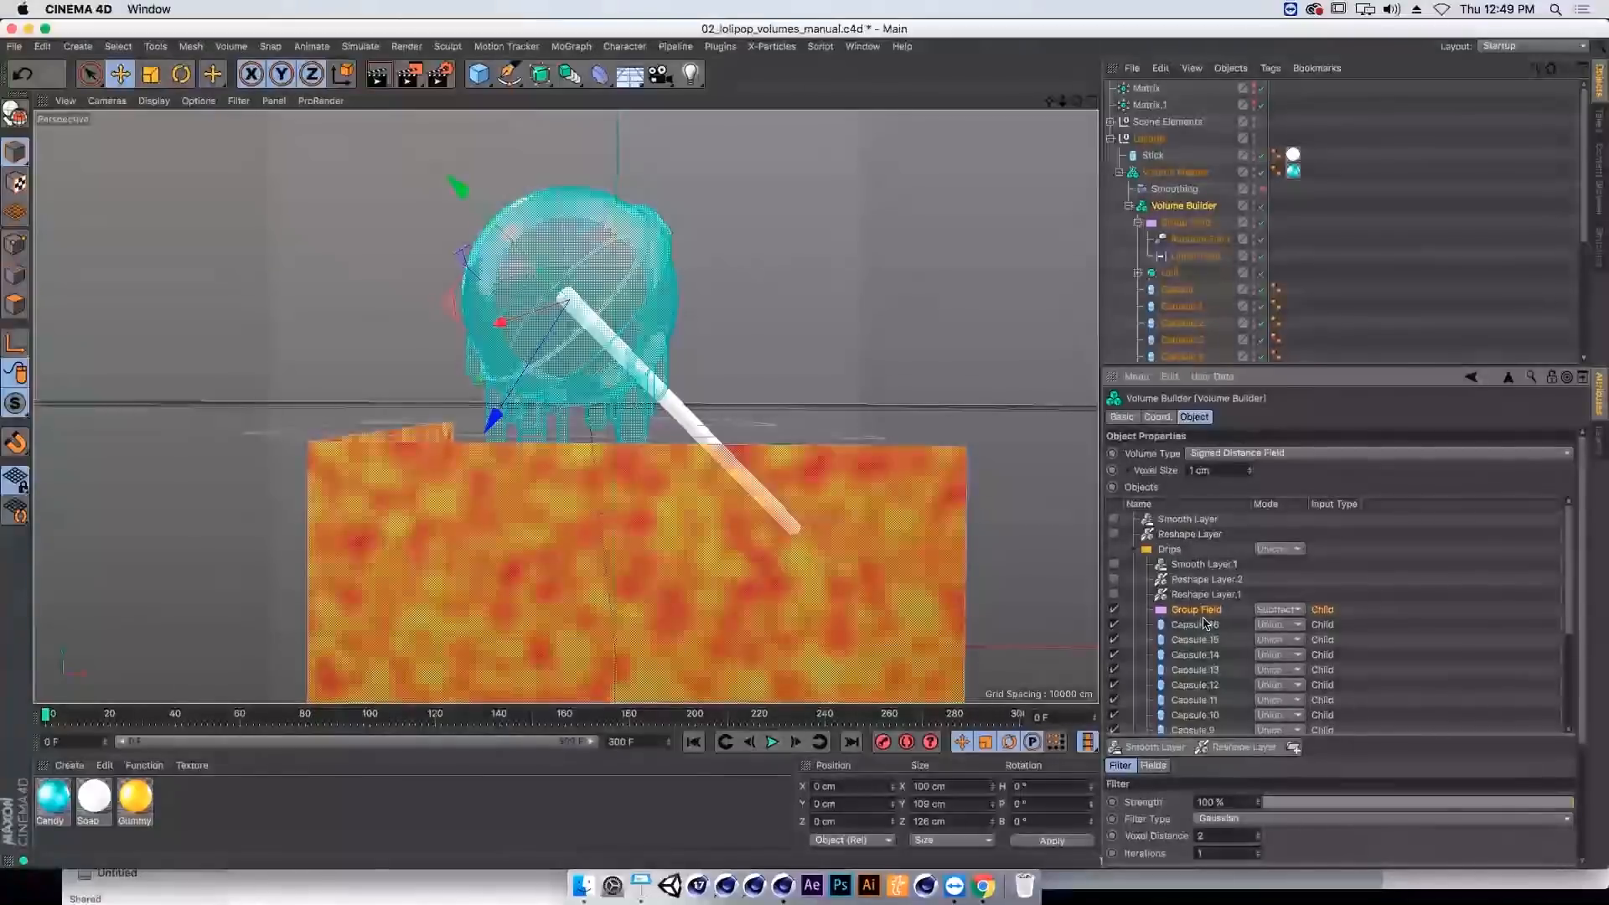
Step: Change the Group Field's Creation Space in the Volume Builder from Box to Objects
scroll(1583, 537, down, 3)
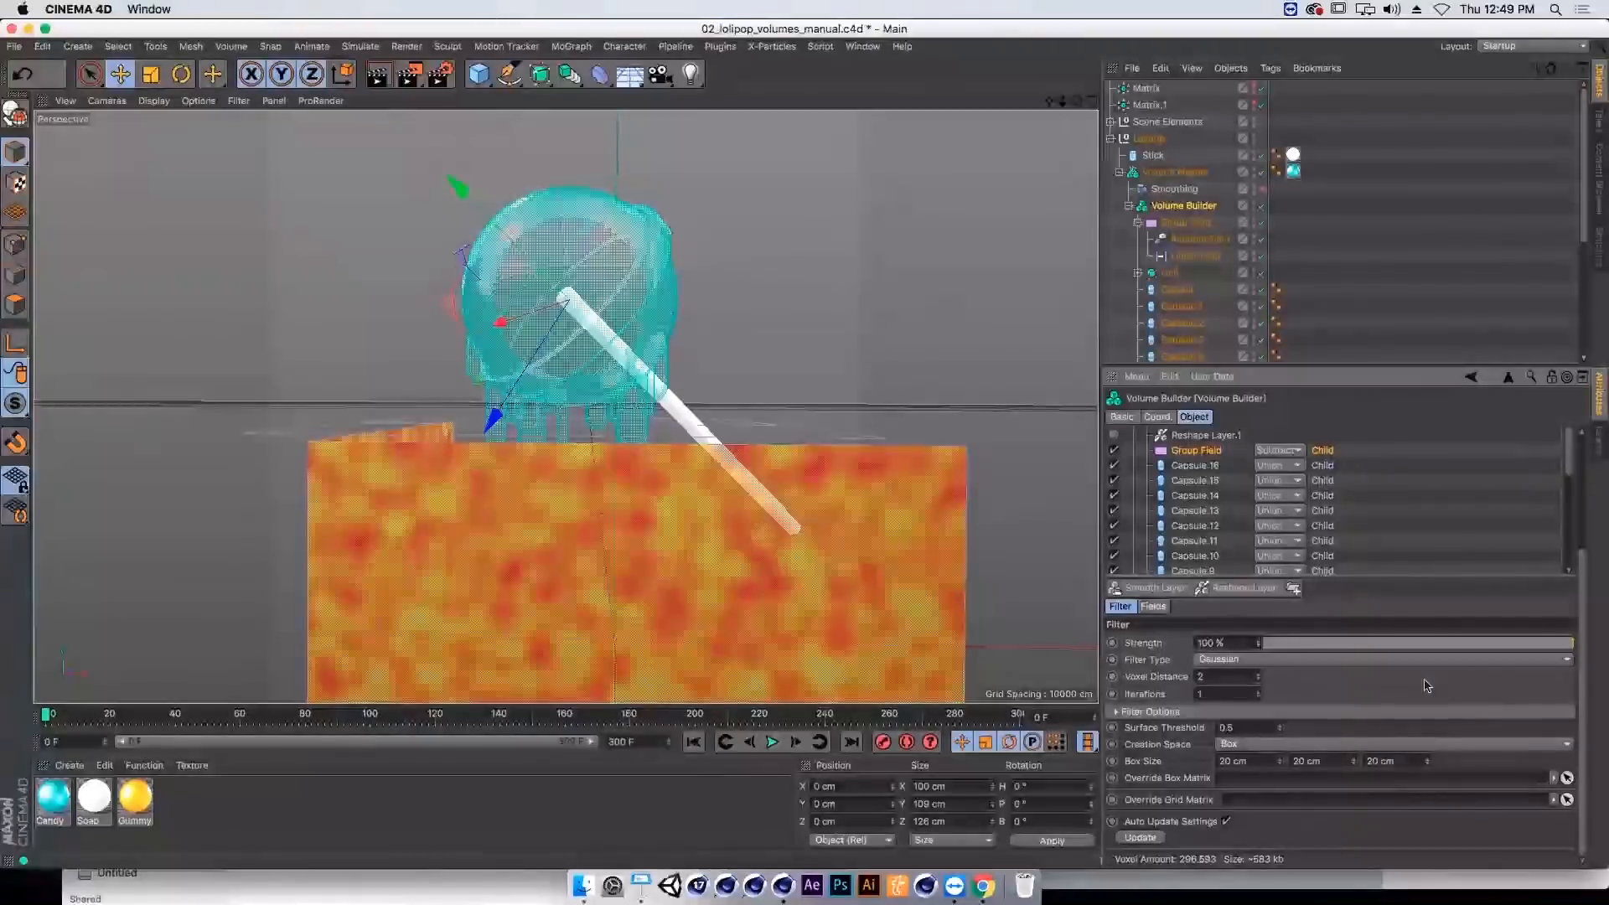
click(1276, 745)
click(1237, 778)
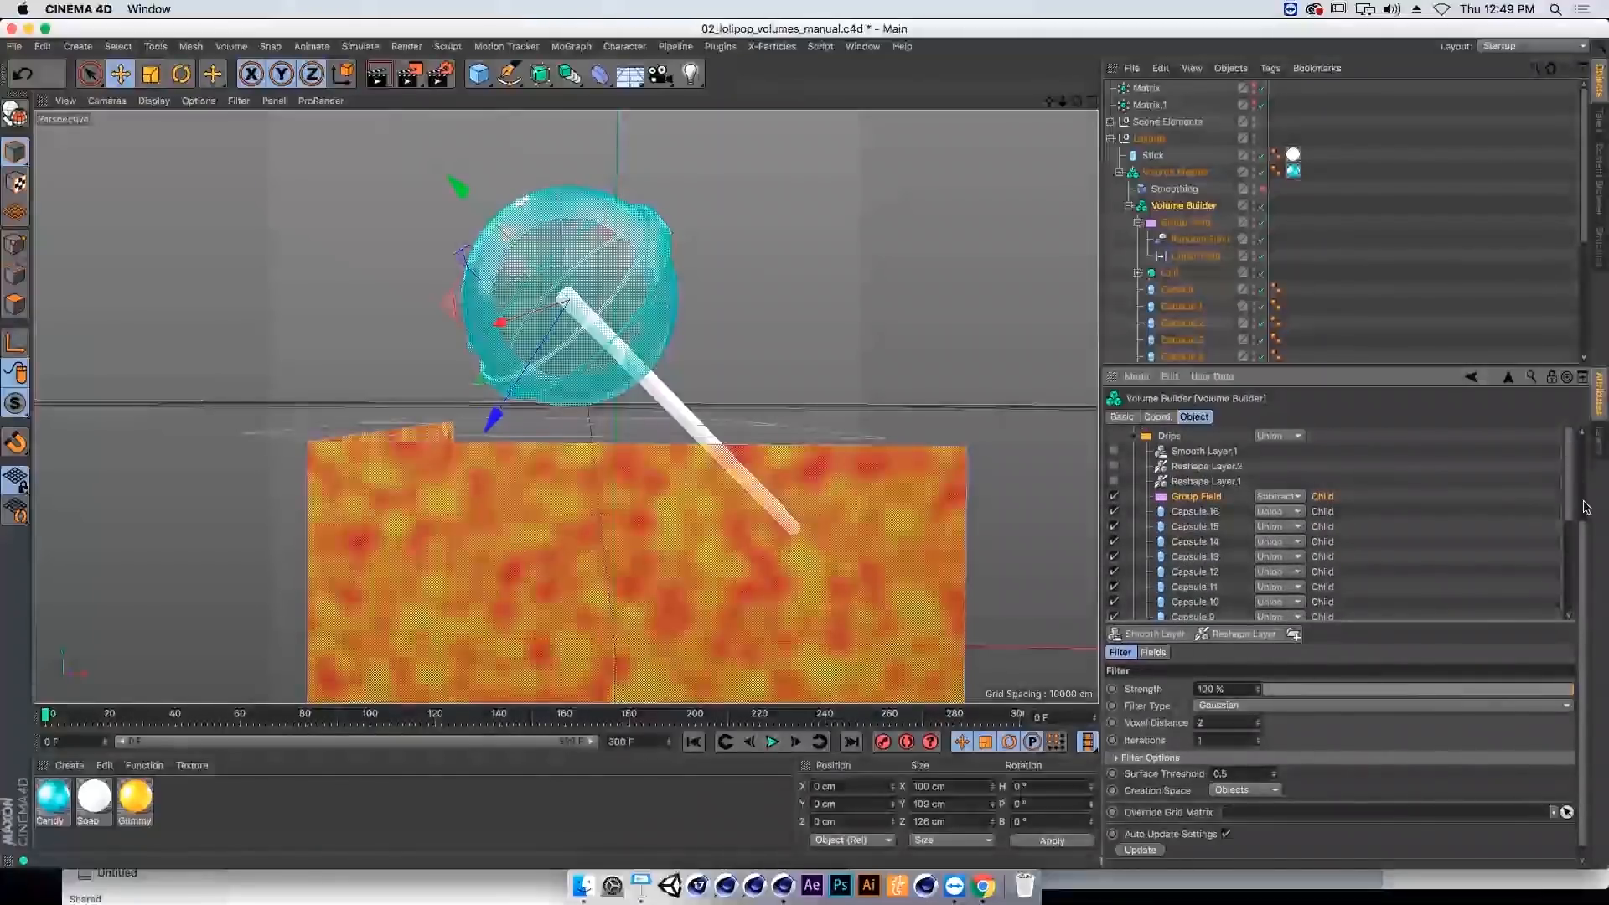
scroll(1559, 528, up, 5)
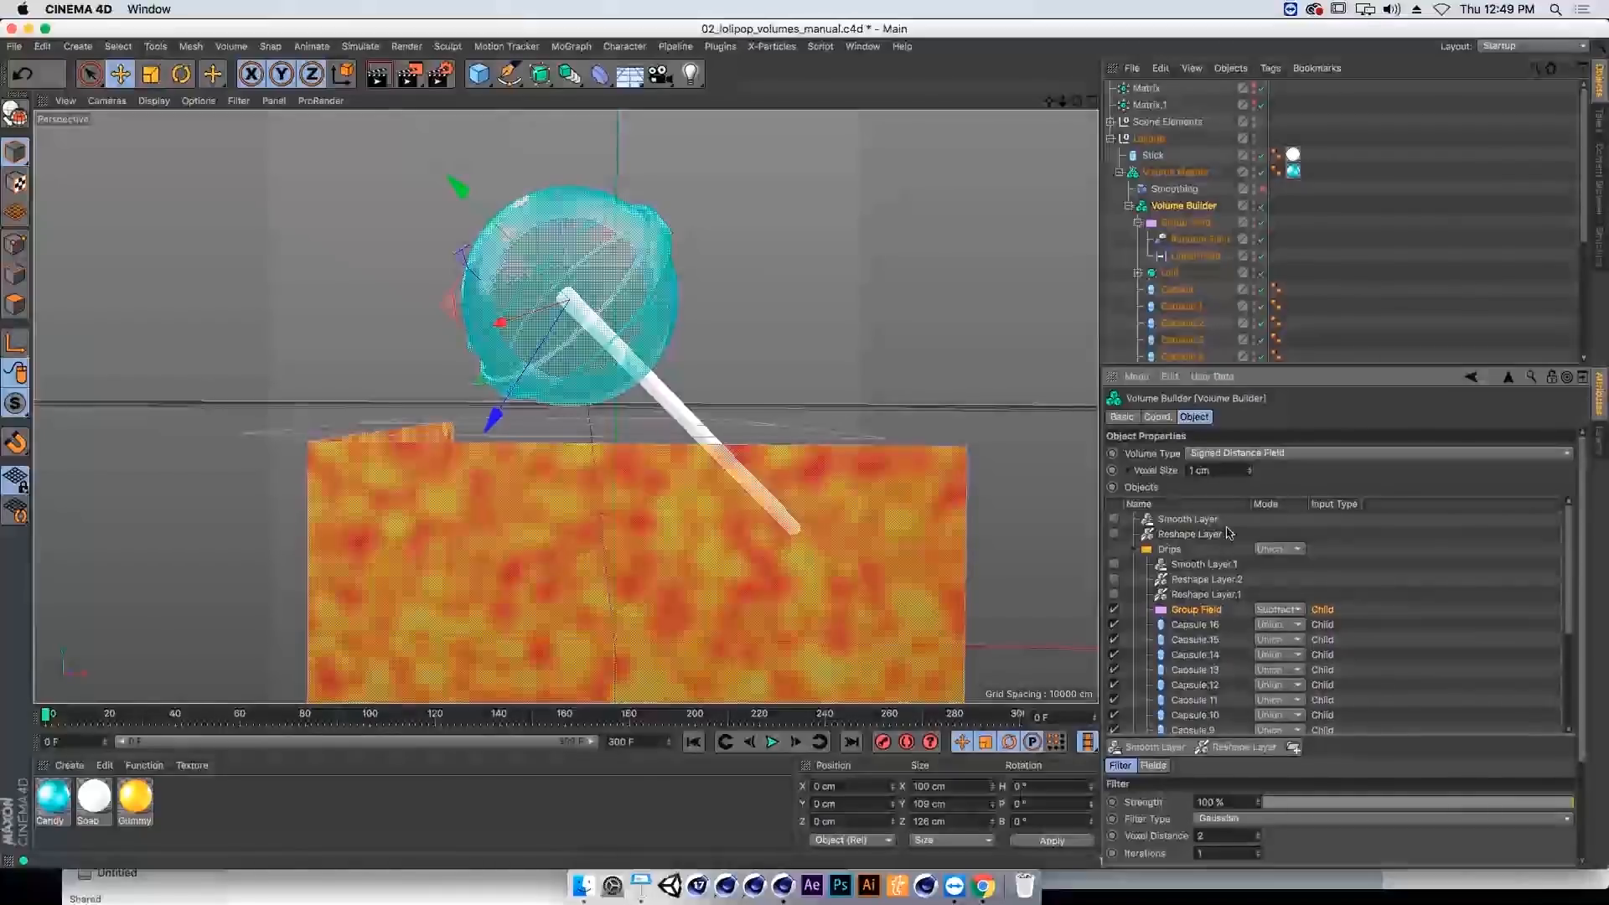
Step: Lower the Linear Field to about Y 111 cm and increase the Random Field's noise scale to 119%
click(1194, 257)
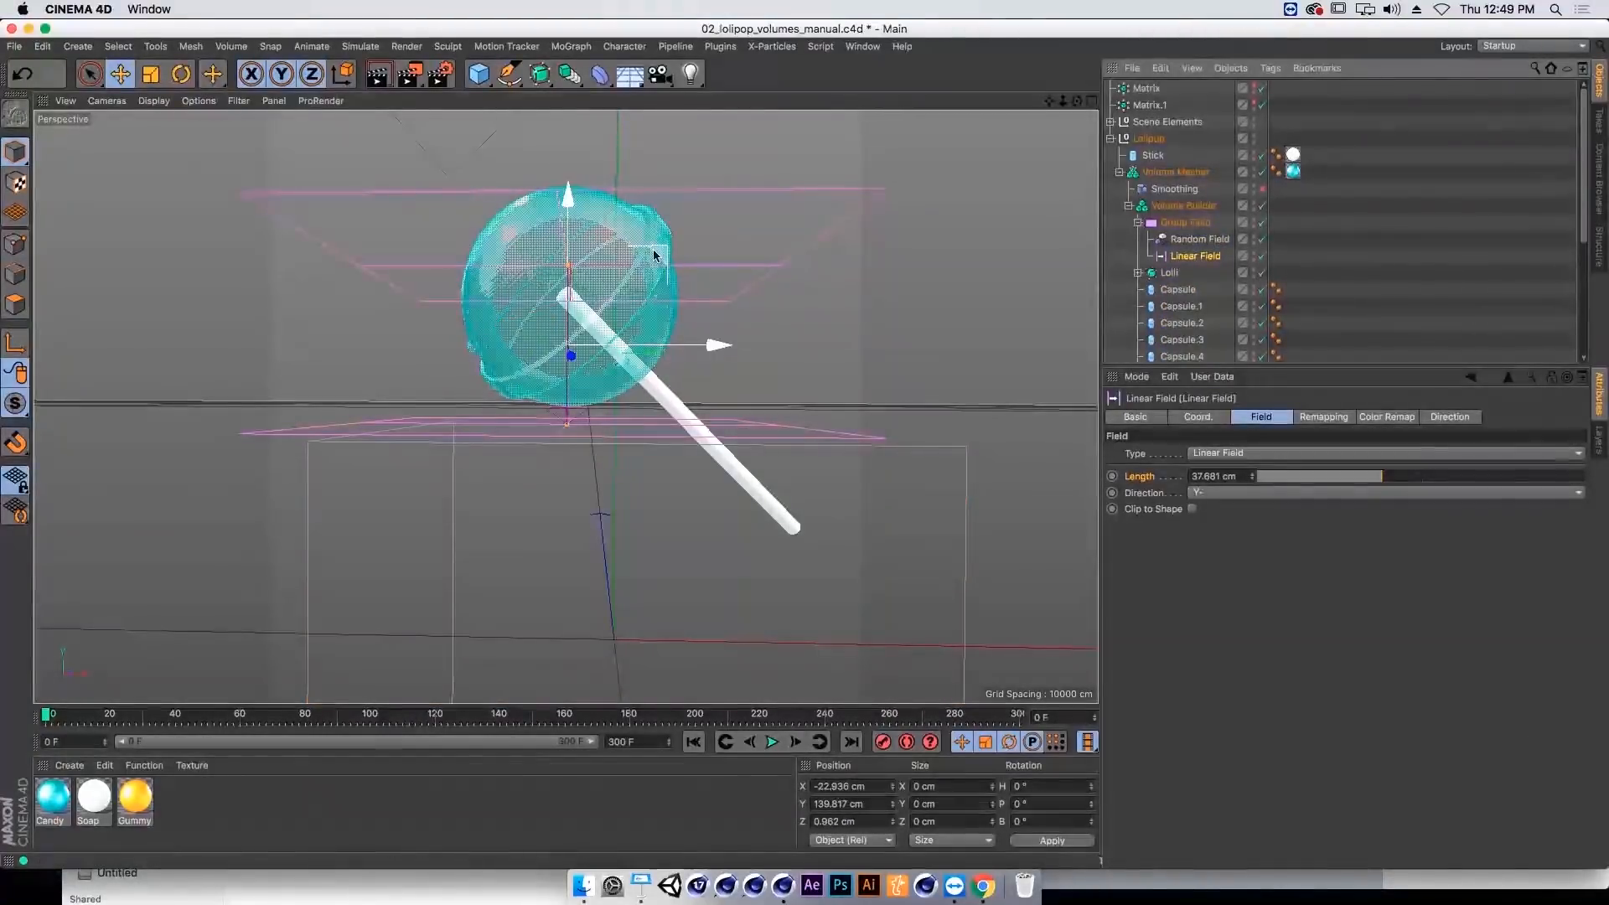
drag(653, 294, 544, 421)
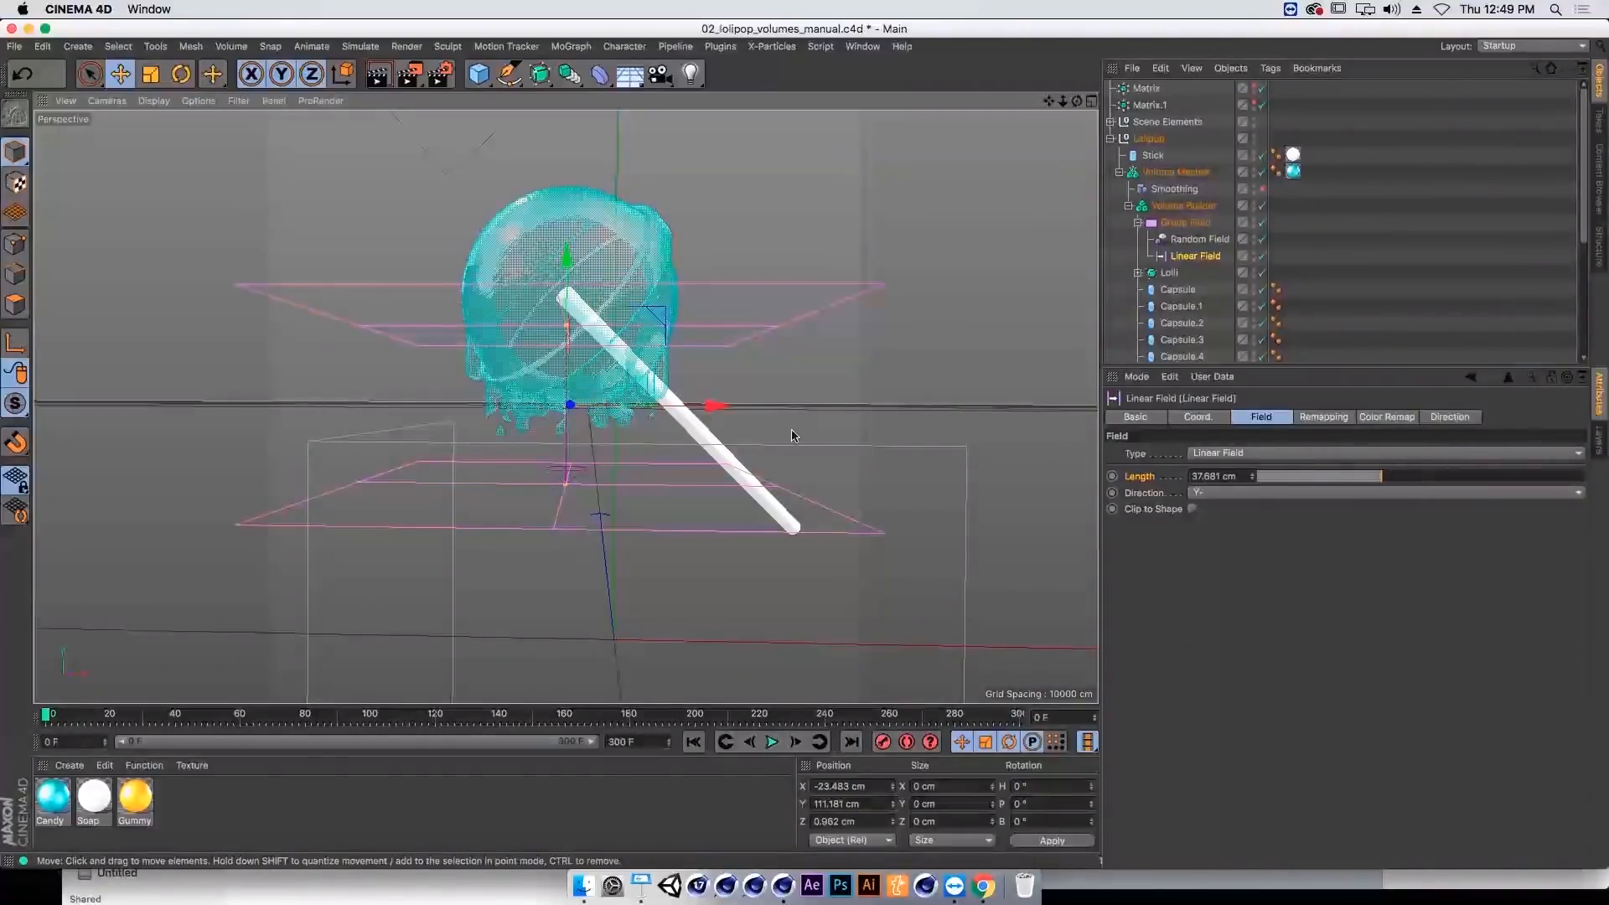
click(1186, 239)
drag(1267, 542, 1267, 527)
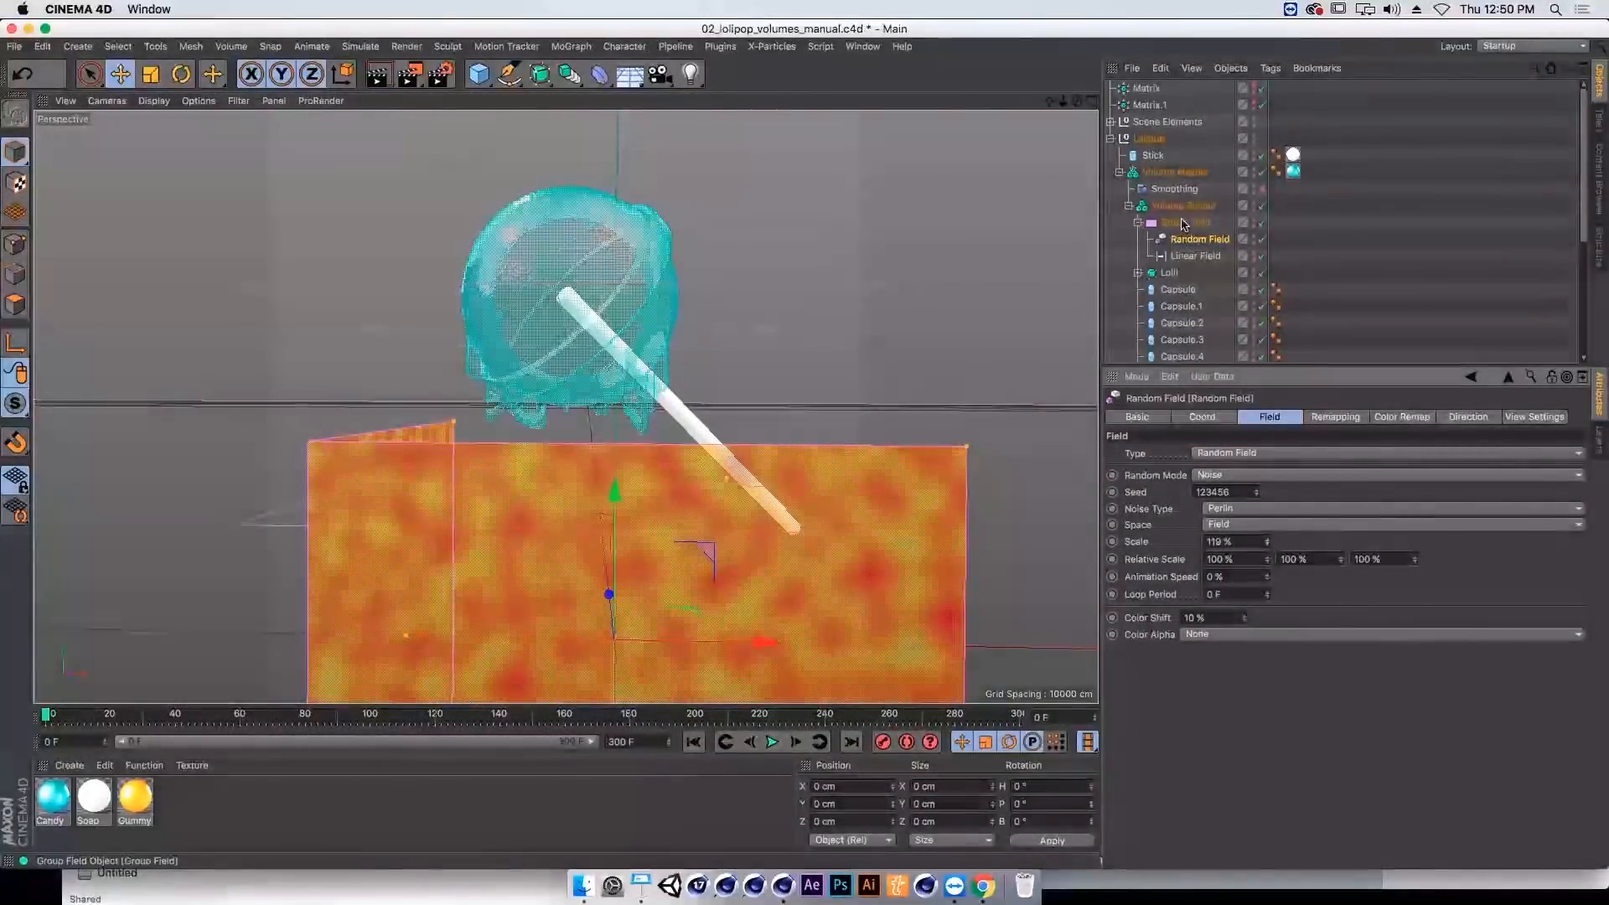
Step: Re-enable all smooth and reshape layers in the Volume Builder, both inside the Drips folder and at the top level
click(1184, 222)
click(1199, 418)
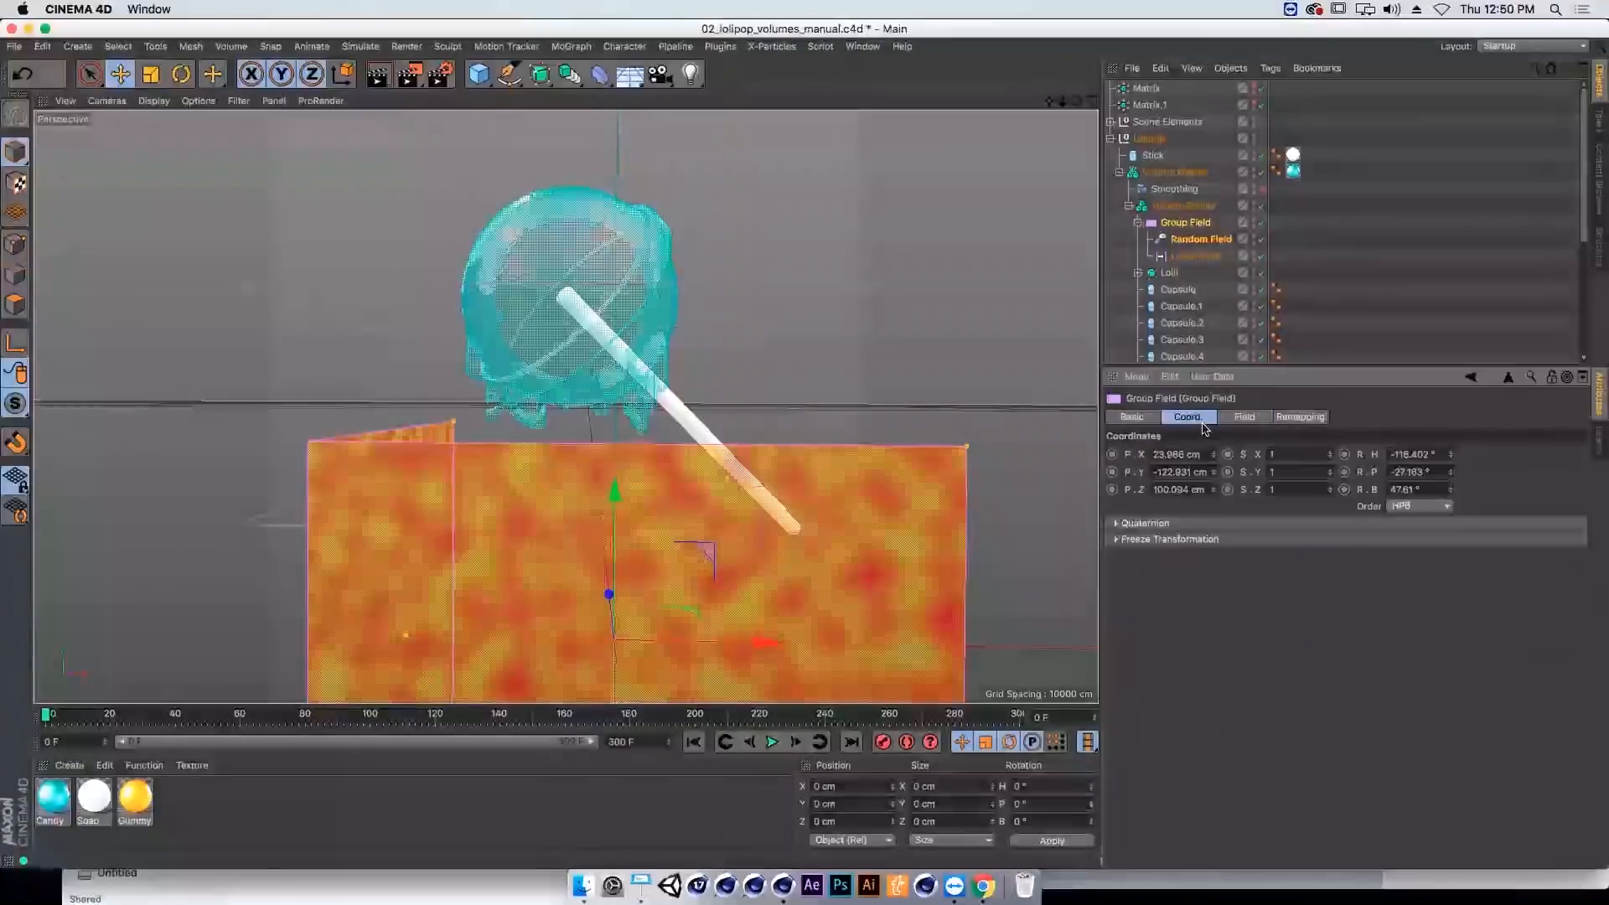
click(1183, 205)
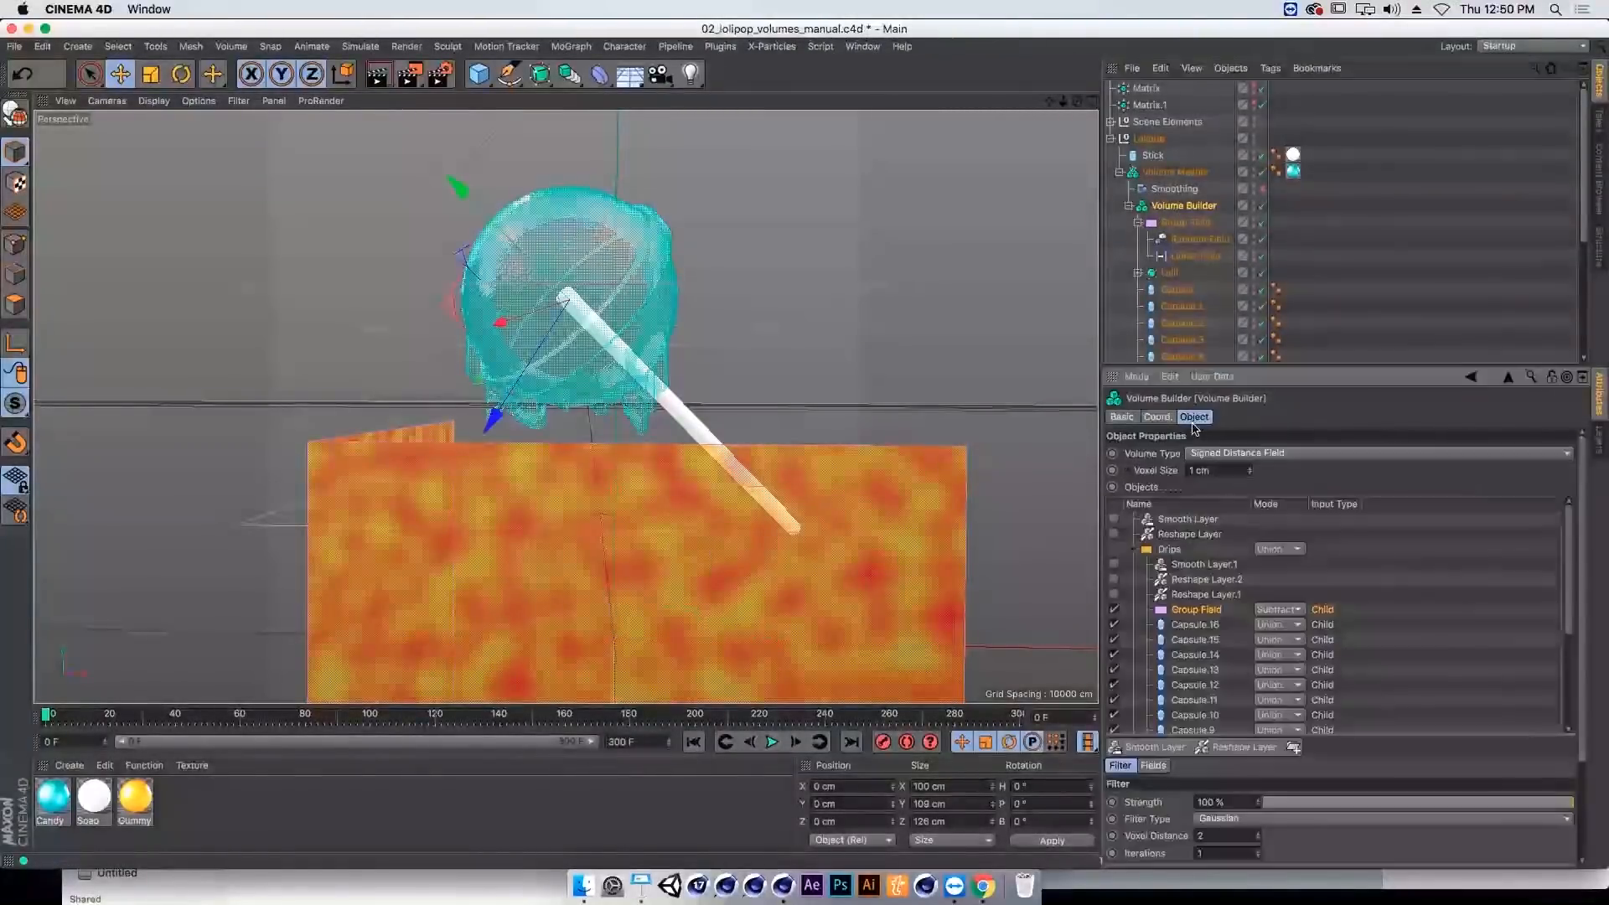
click(1114, 564)
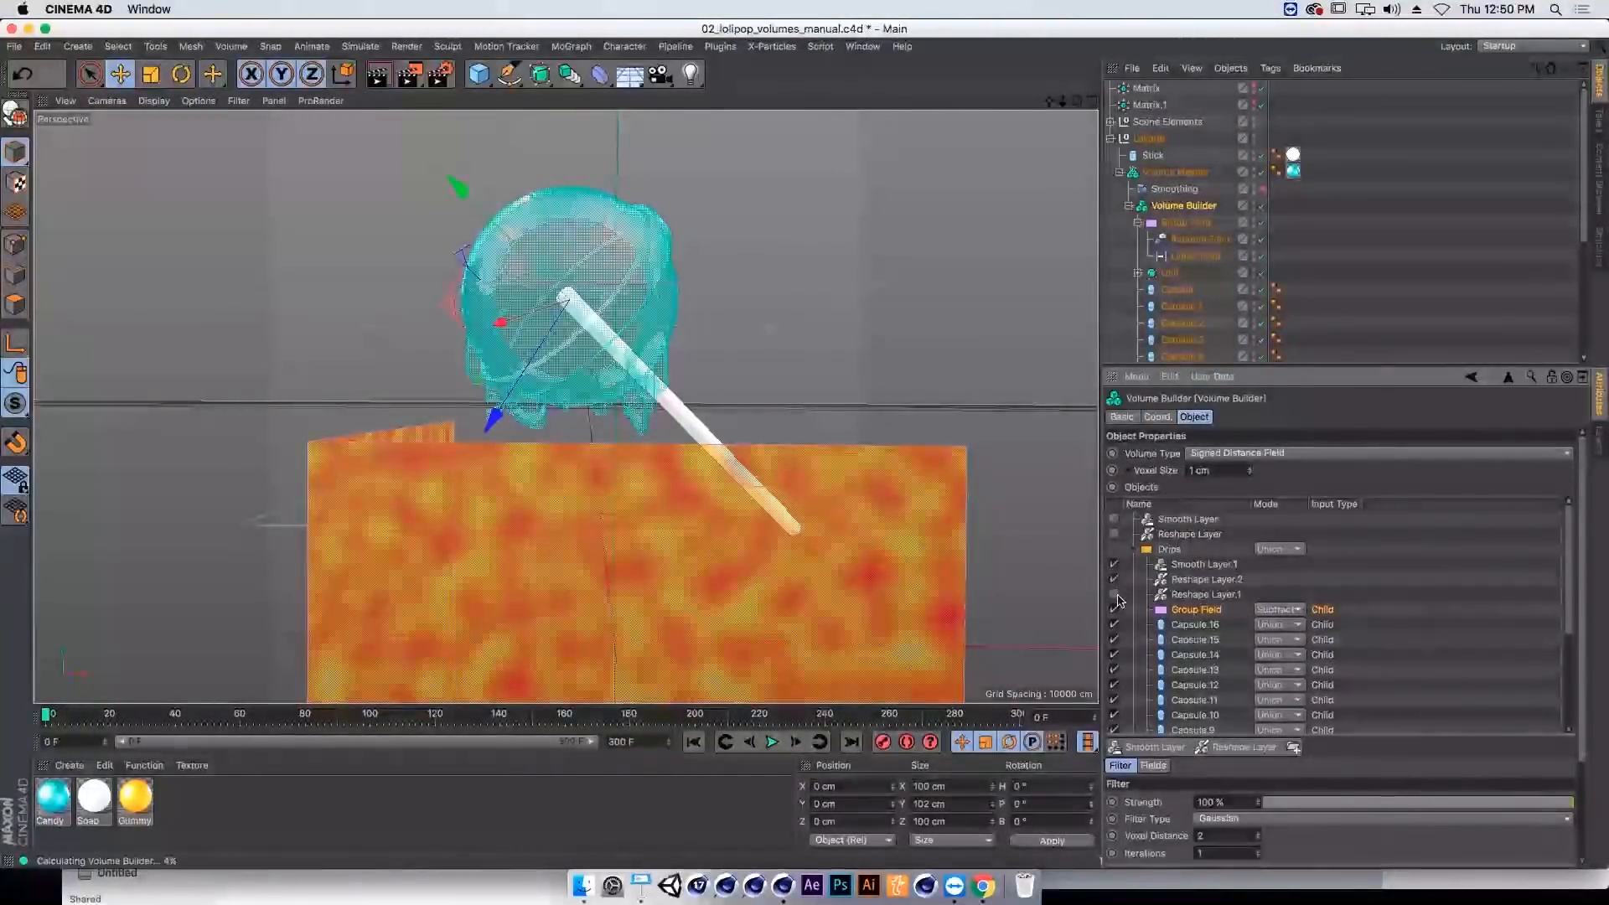
click(1115, 533)
click(1115, 518)
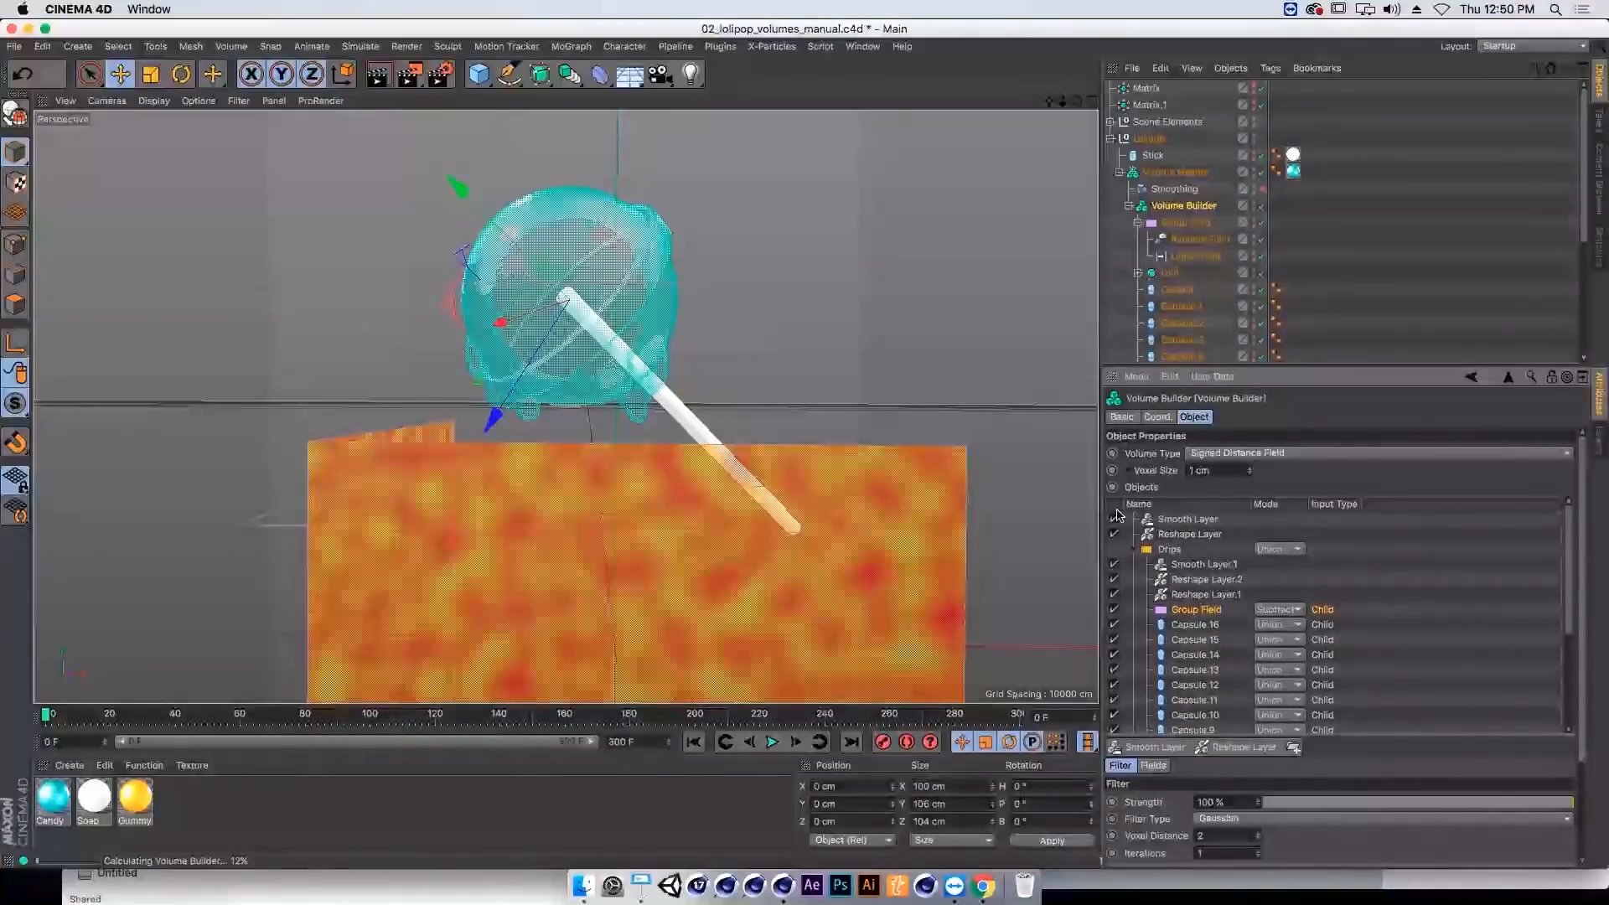
Step: Lower the Linear Field to about Y 87 cm to extend the lollipop's drips
click(1195, 256)
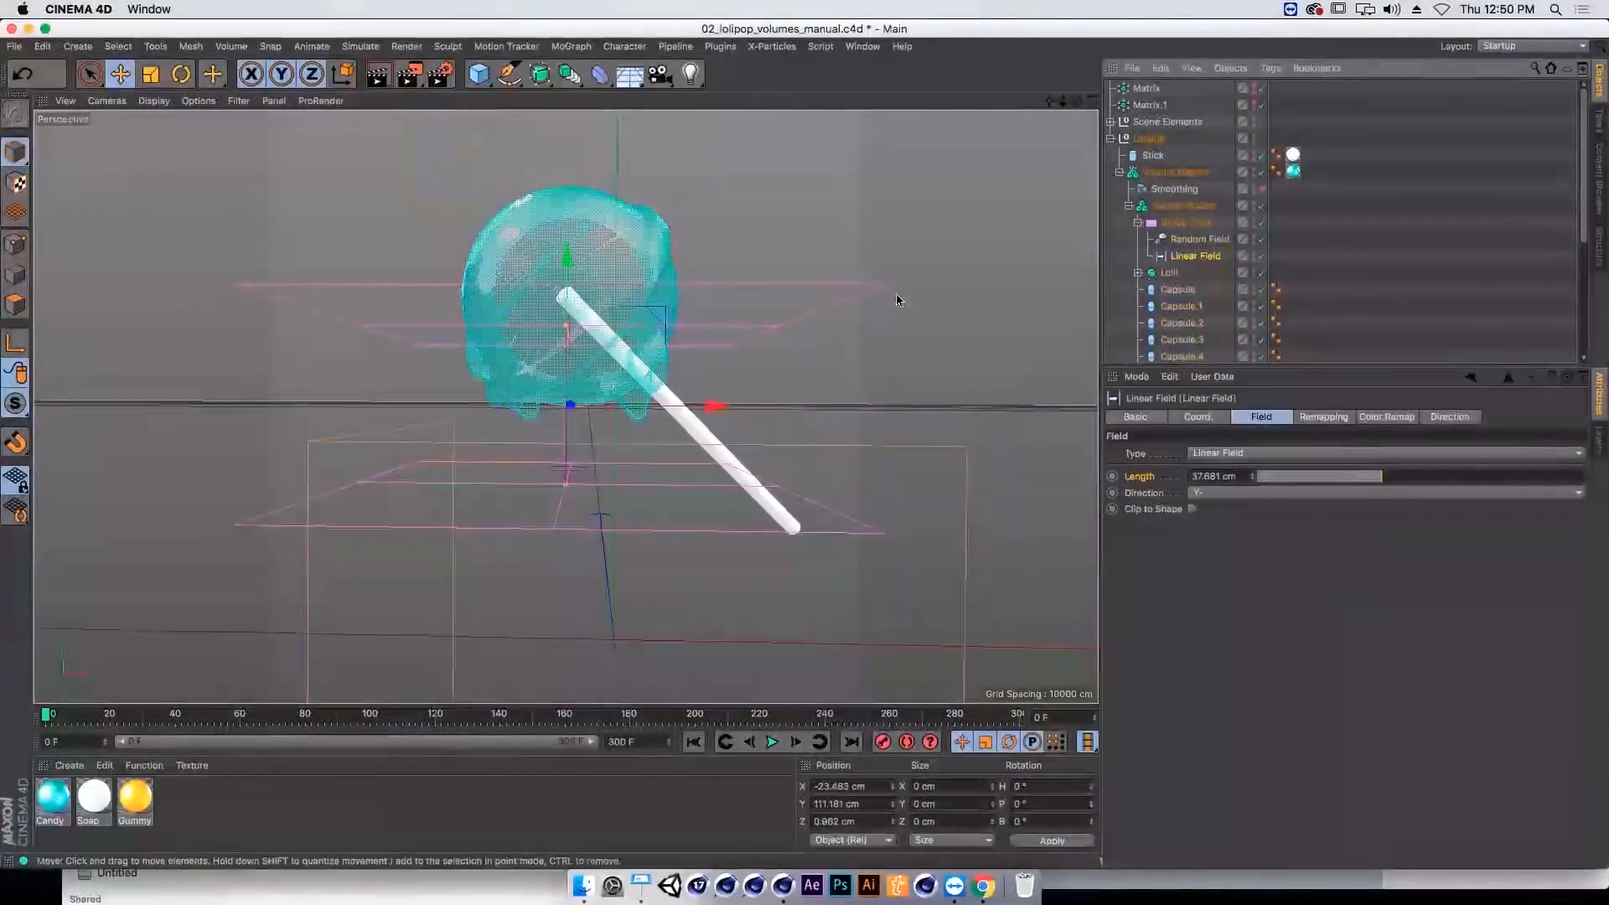
drag(736, 362, 745, 268)
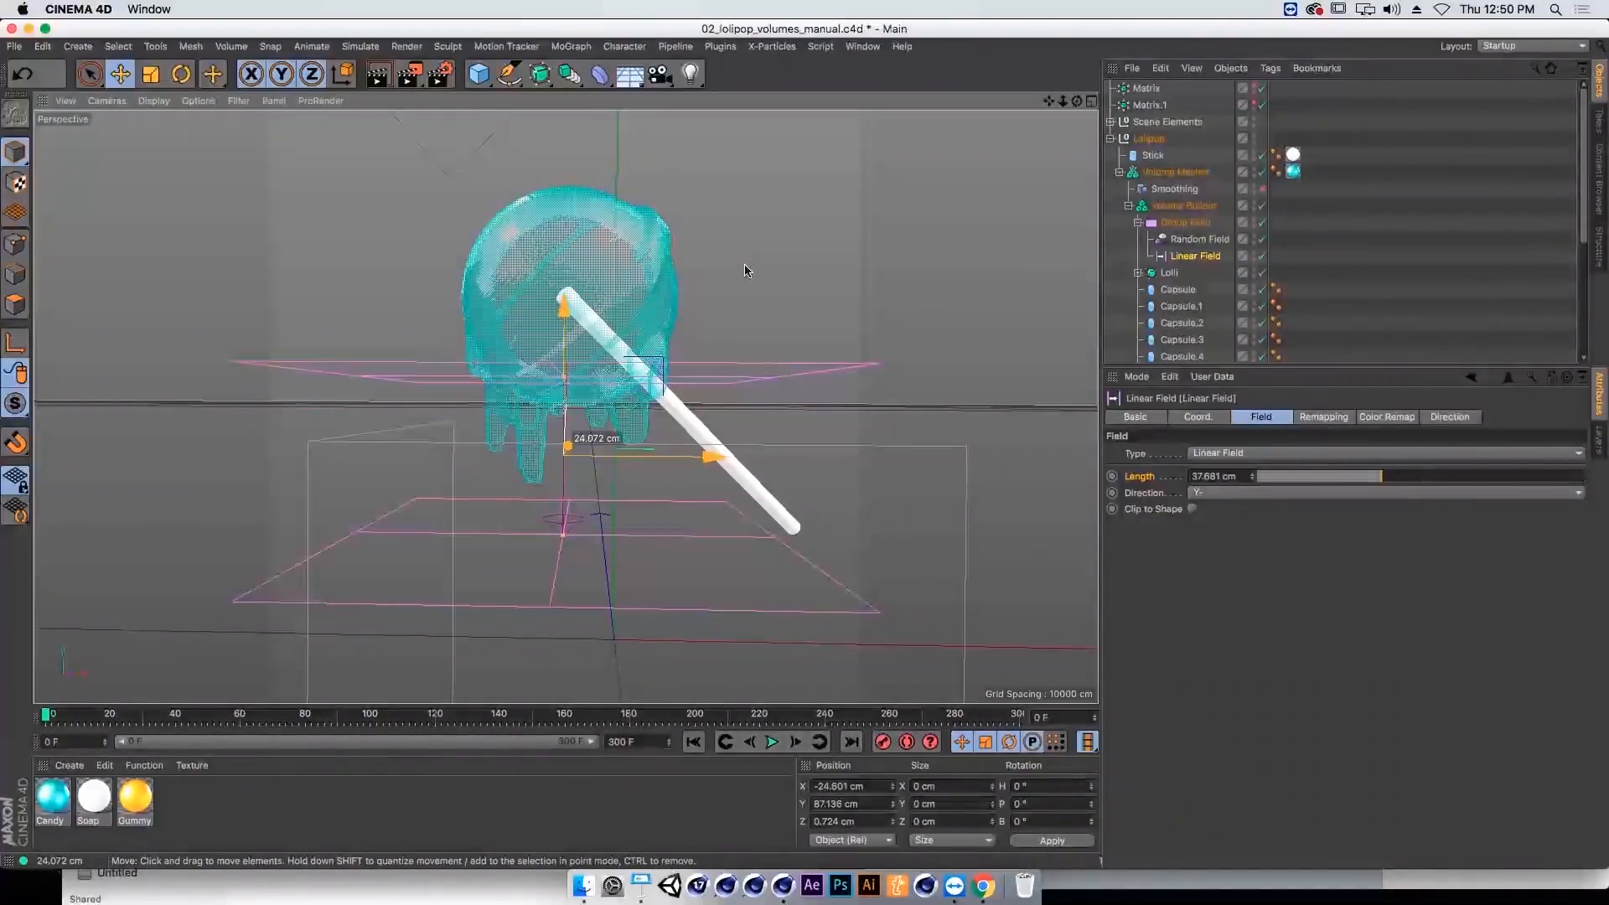
Step: Raise the Linear Field to about Y 123 cm to retract the drips, and lower it to about Y 81 cm to extend them
key(super+z)
key(super+z)
key(super+z)
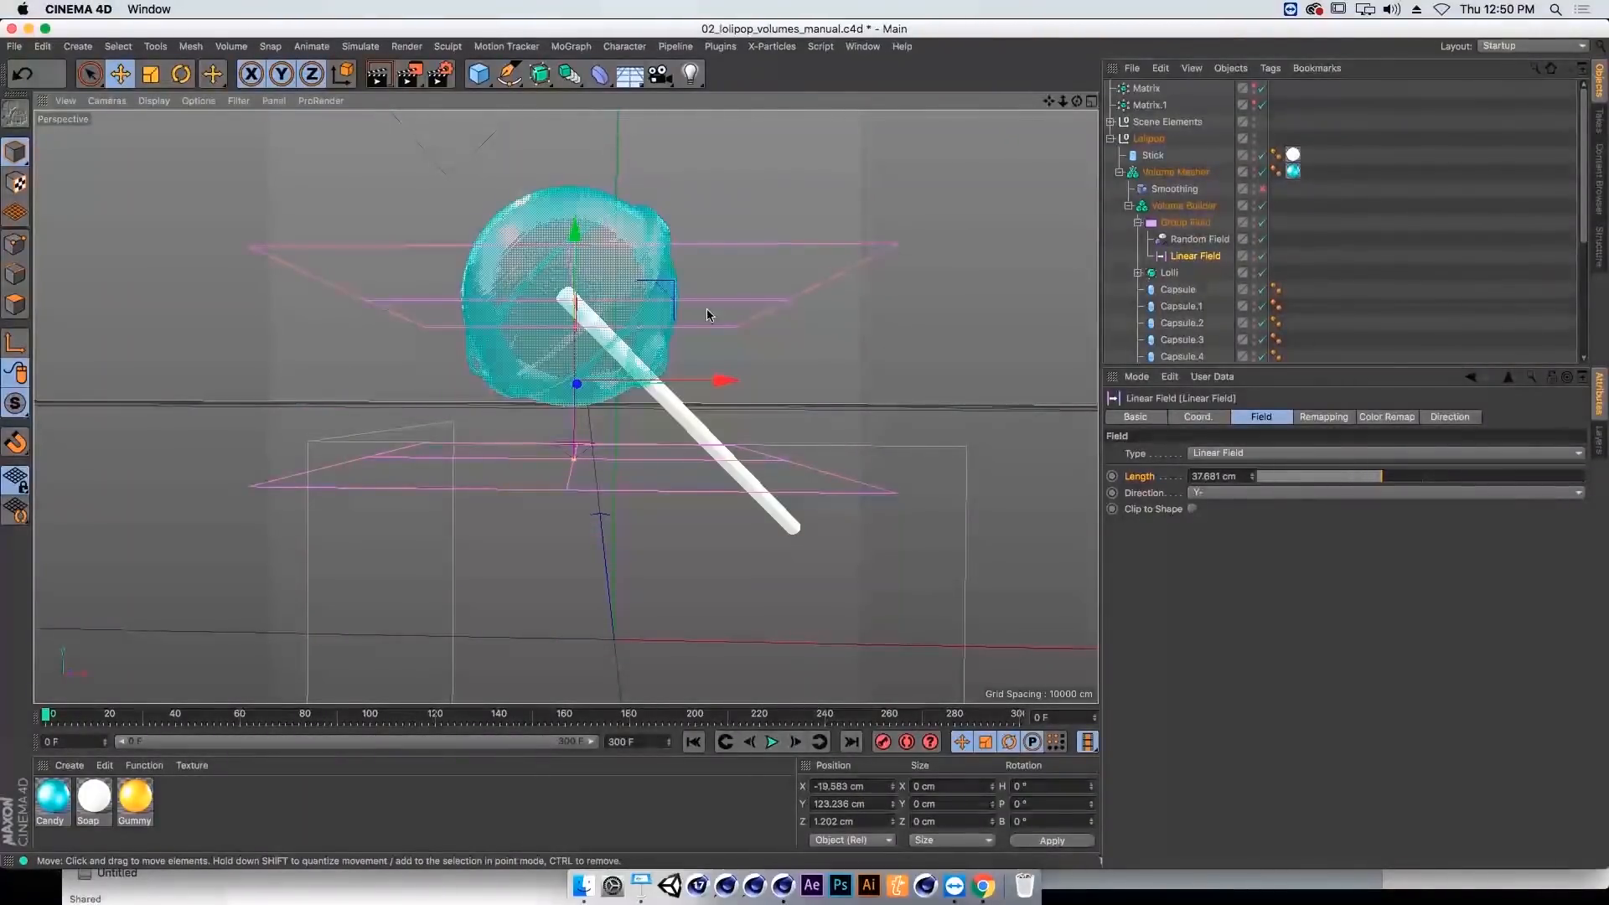
key(super+z)
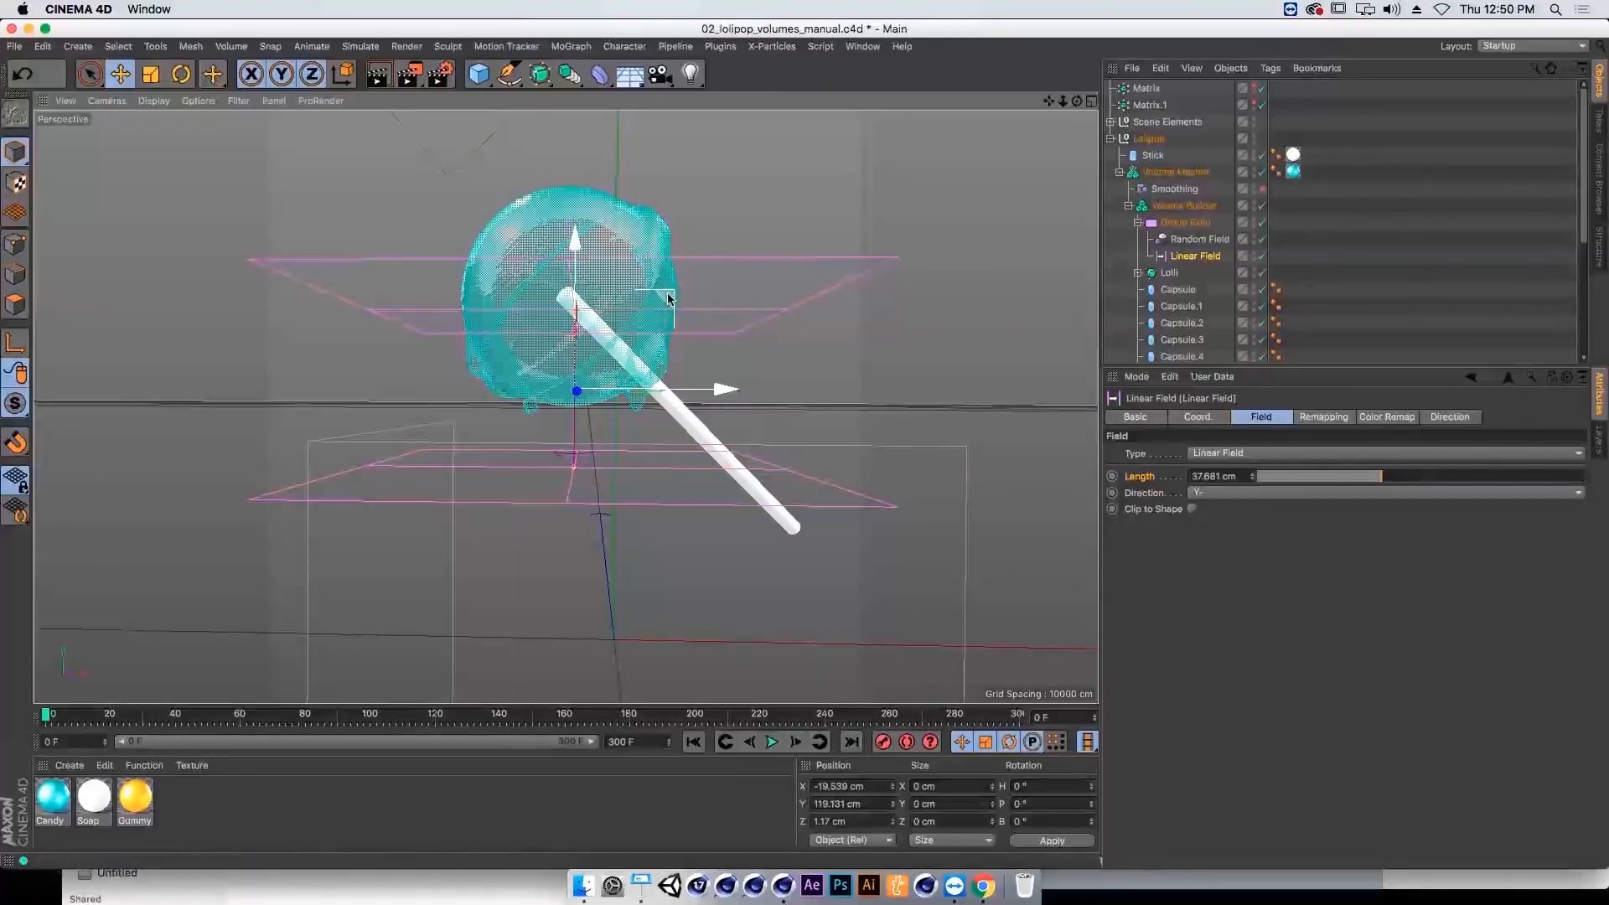
key(super+z)
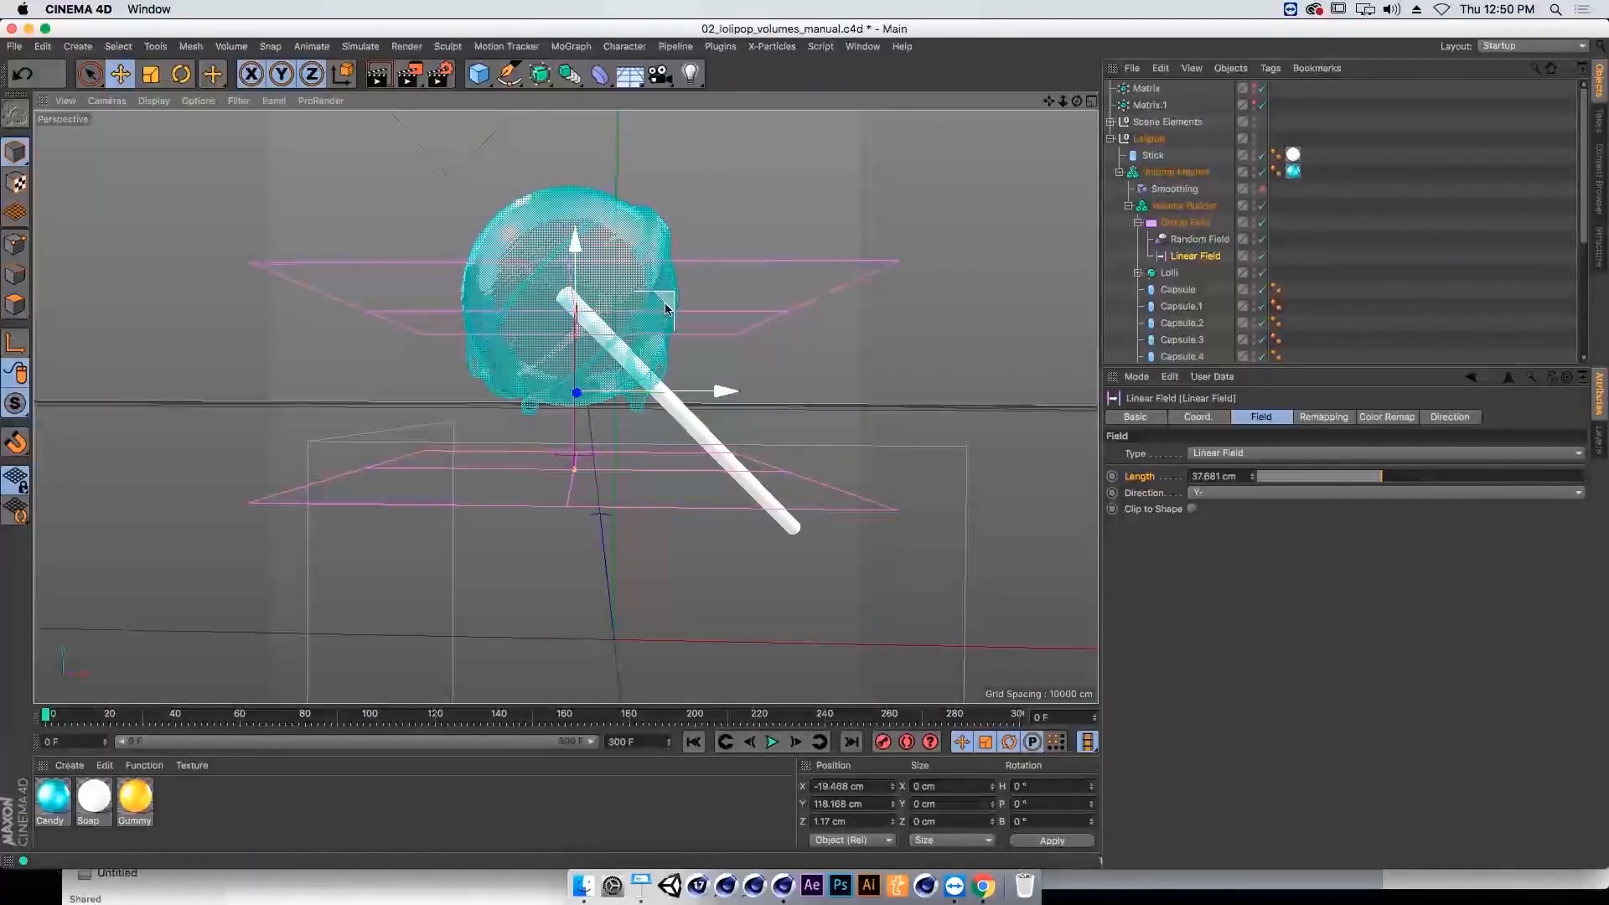
drag(665, 346, 489, 876)
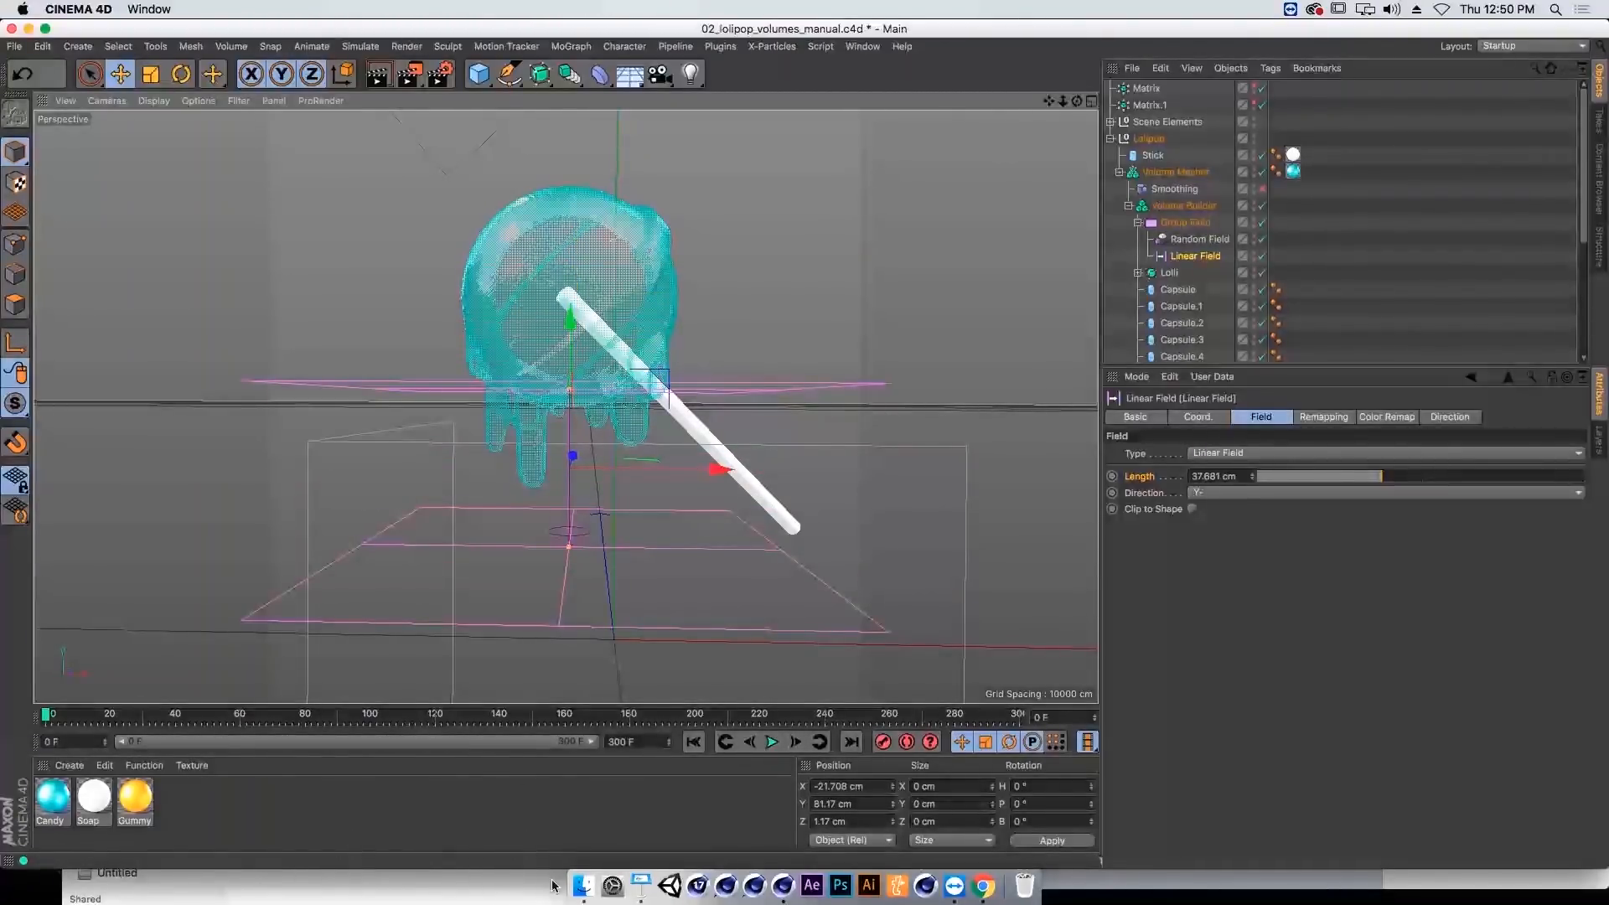
Step: Switch to Finder and select 03_lolipop_volumes_tracer.c4d in the 06_MELTING folder
click(580, 886)
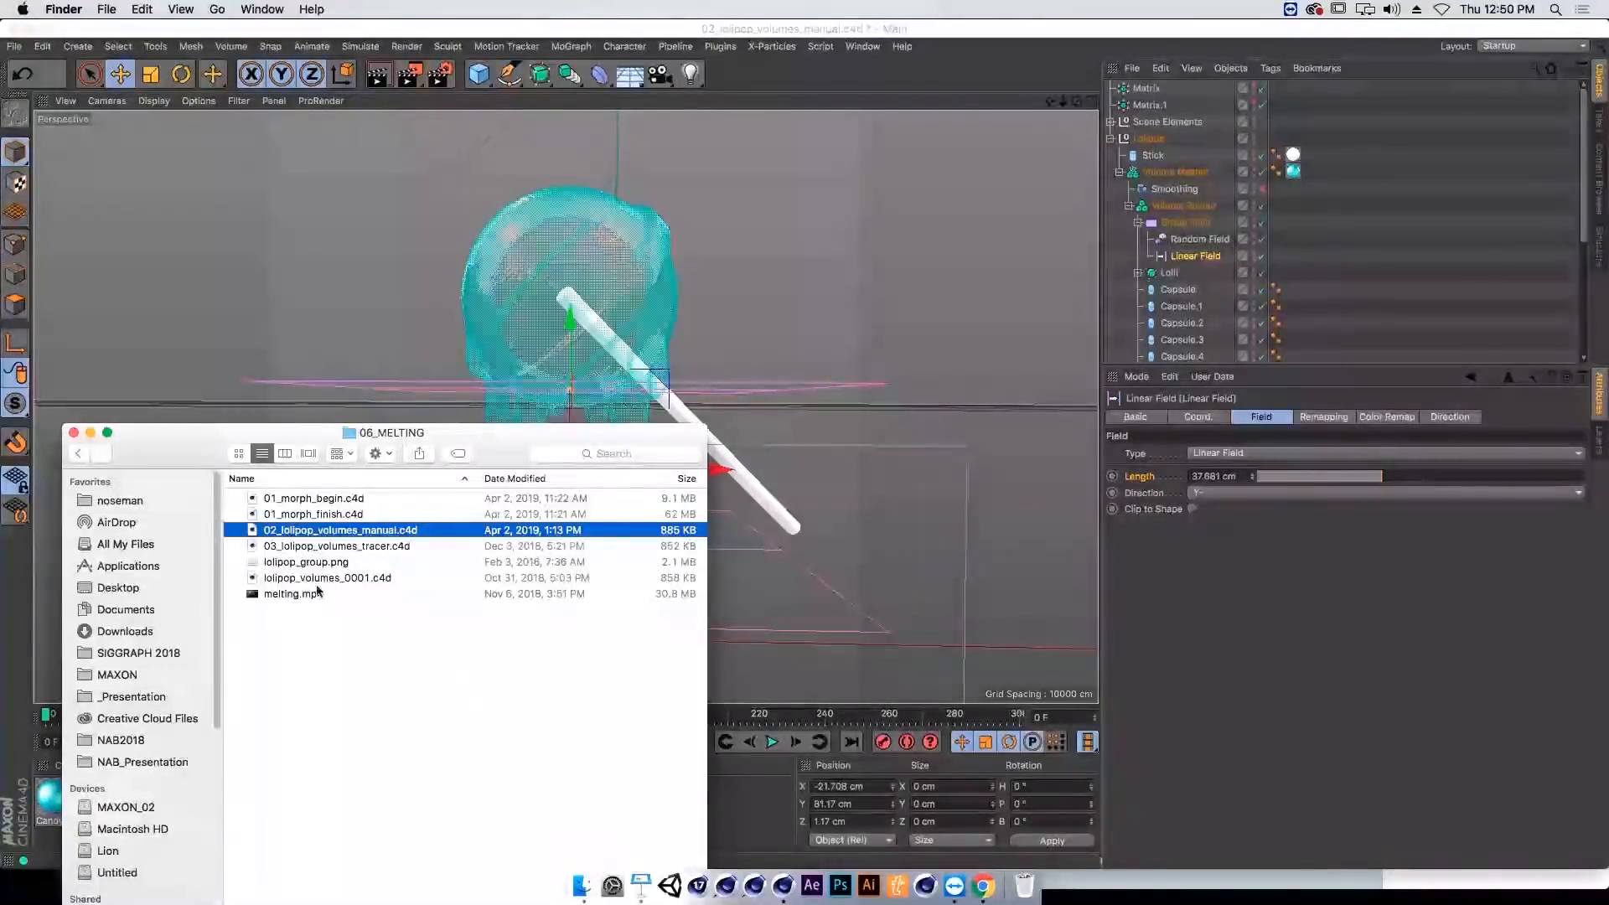
scroll(162, 754, down, 5)
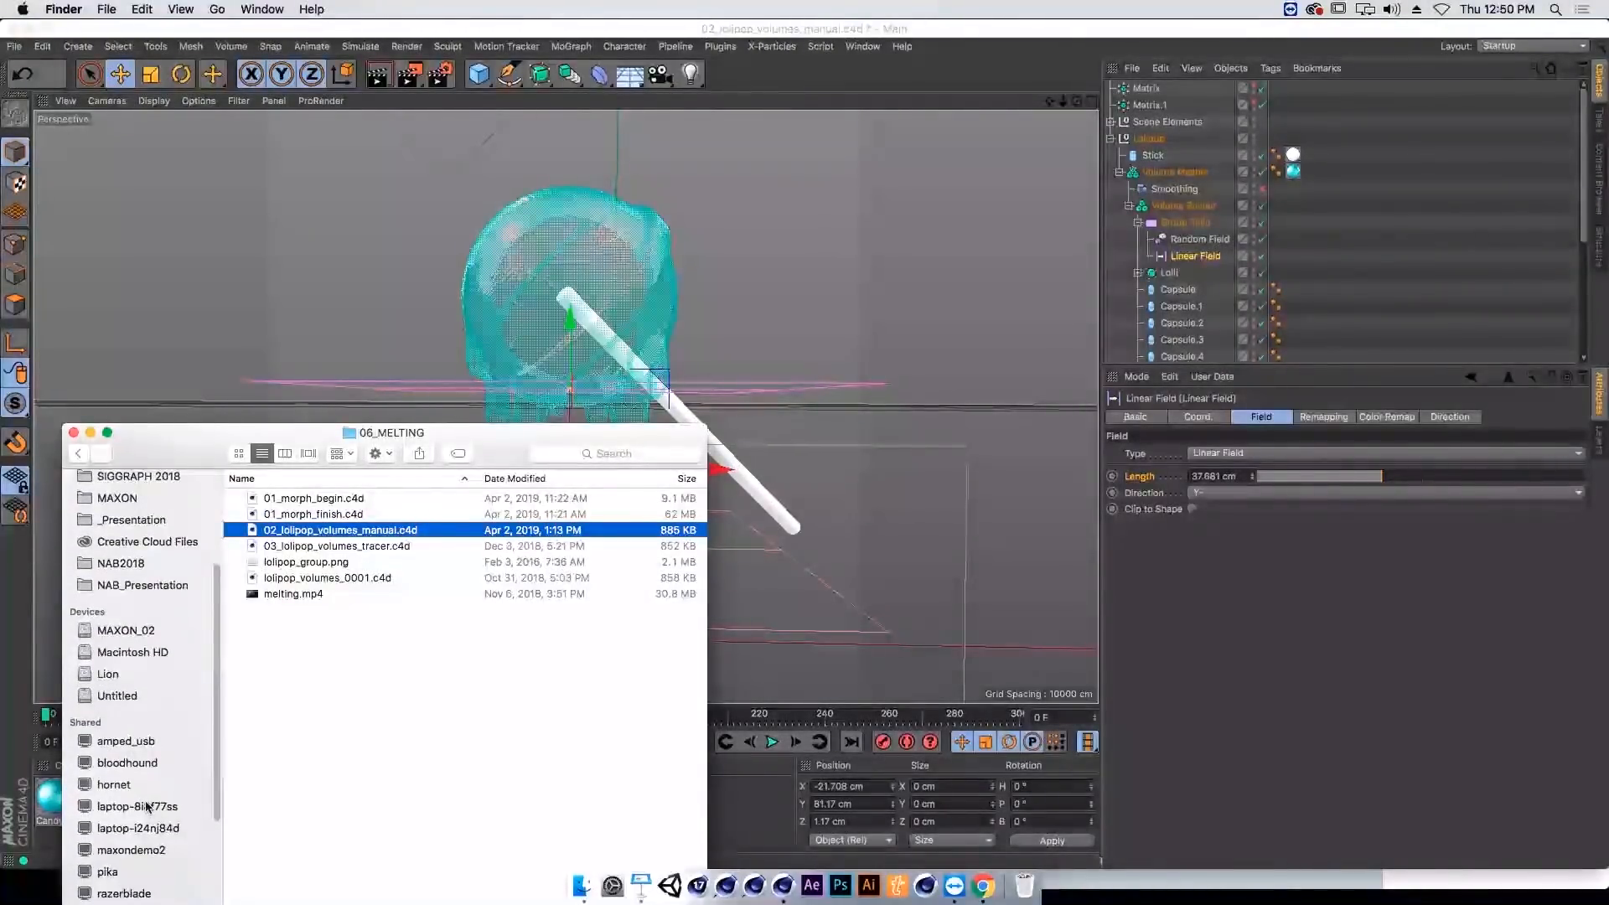
key(Down)
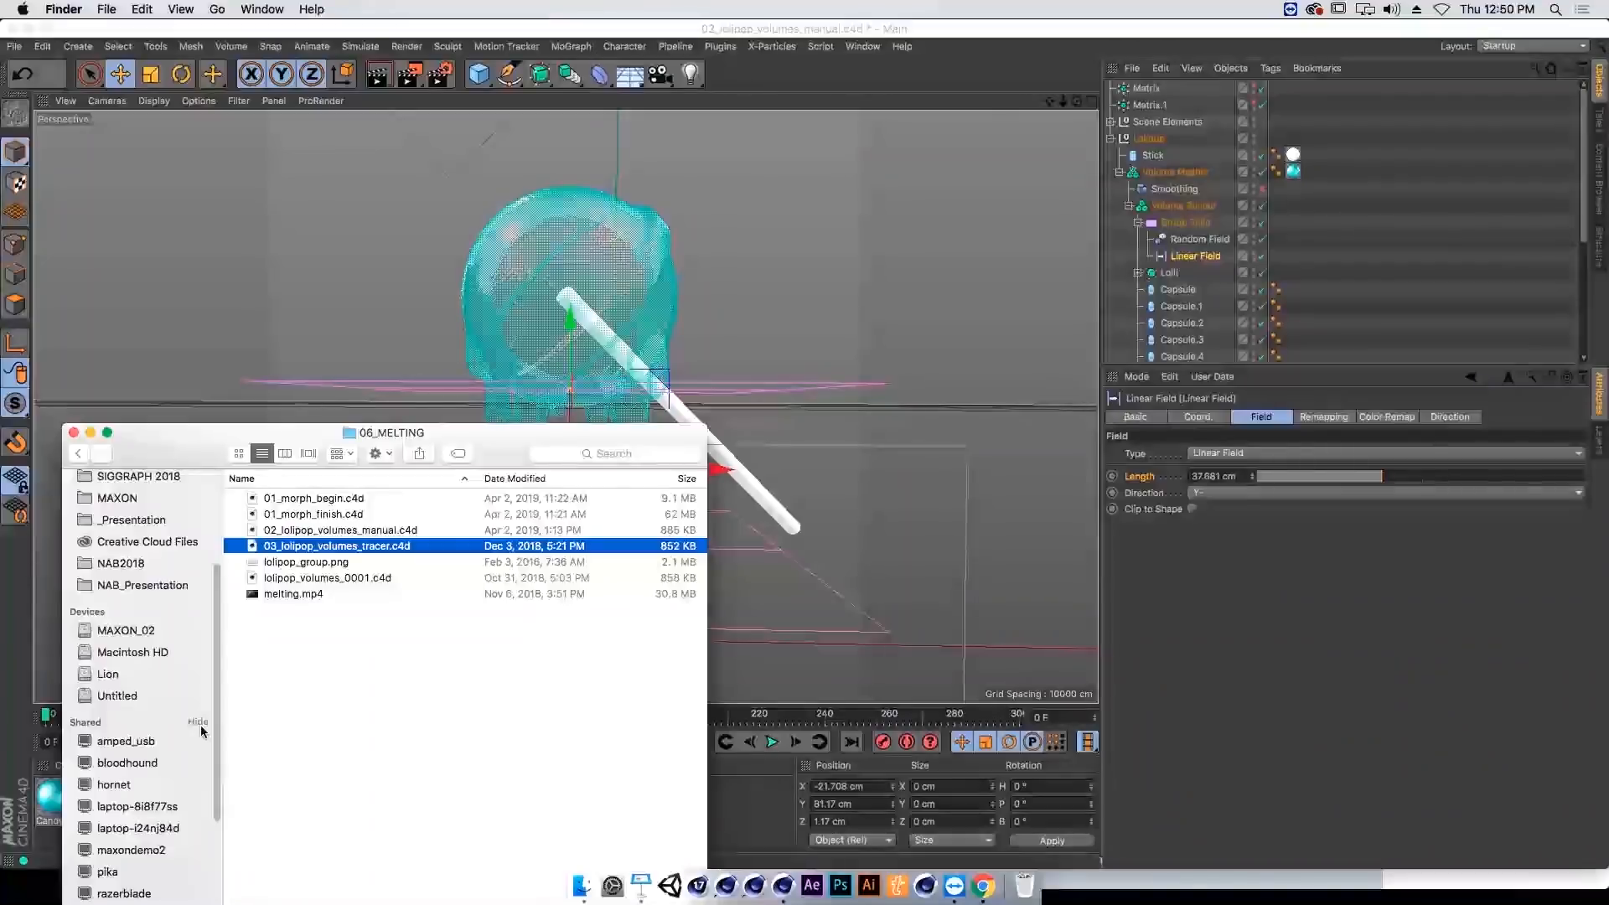
Step: Switch to Keynote and play the FIELDS_VOLUMES.key presentation from its closing Thank_You slide
key(super+Tab)
key(super+Tab)
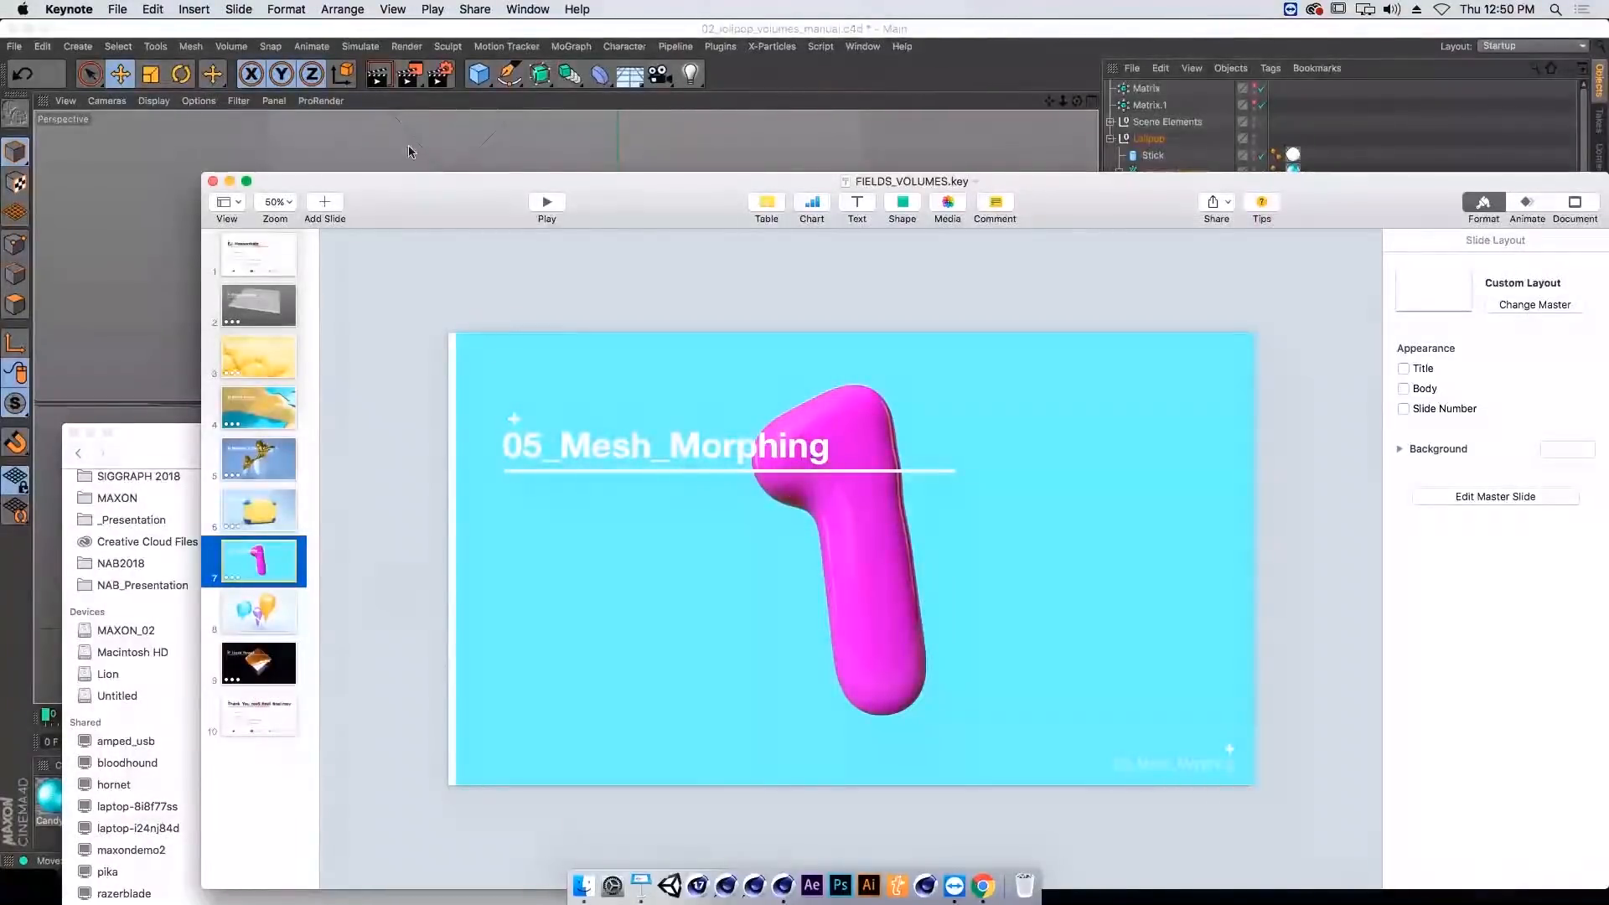
double_click(409, 144)
click(216, 648)
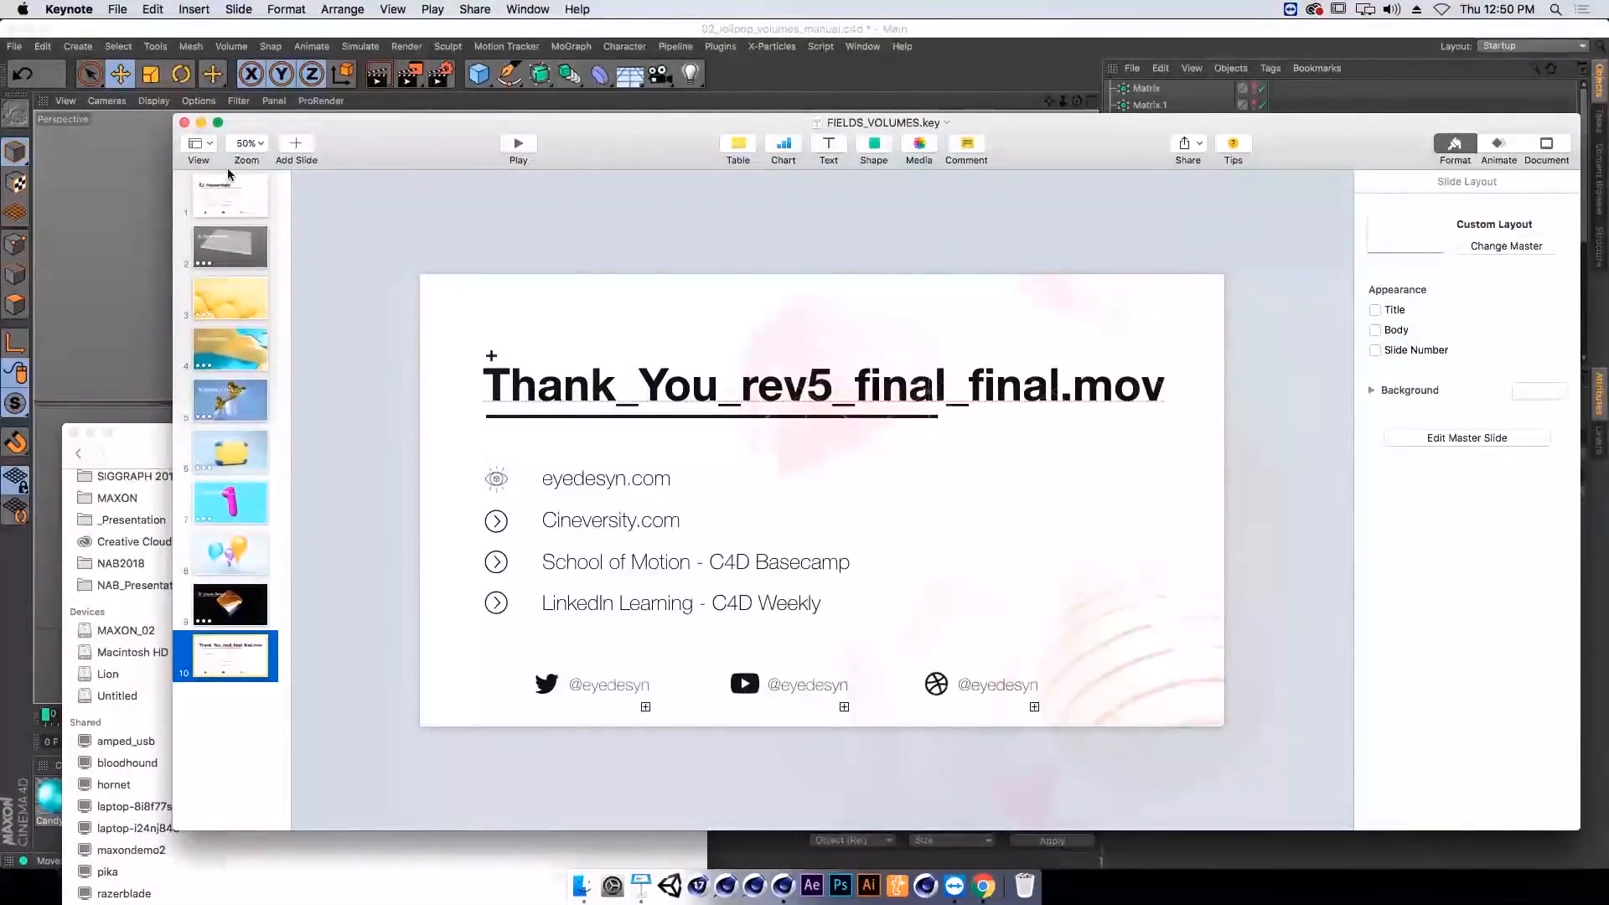
click(519, 144)
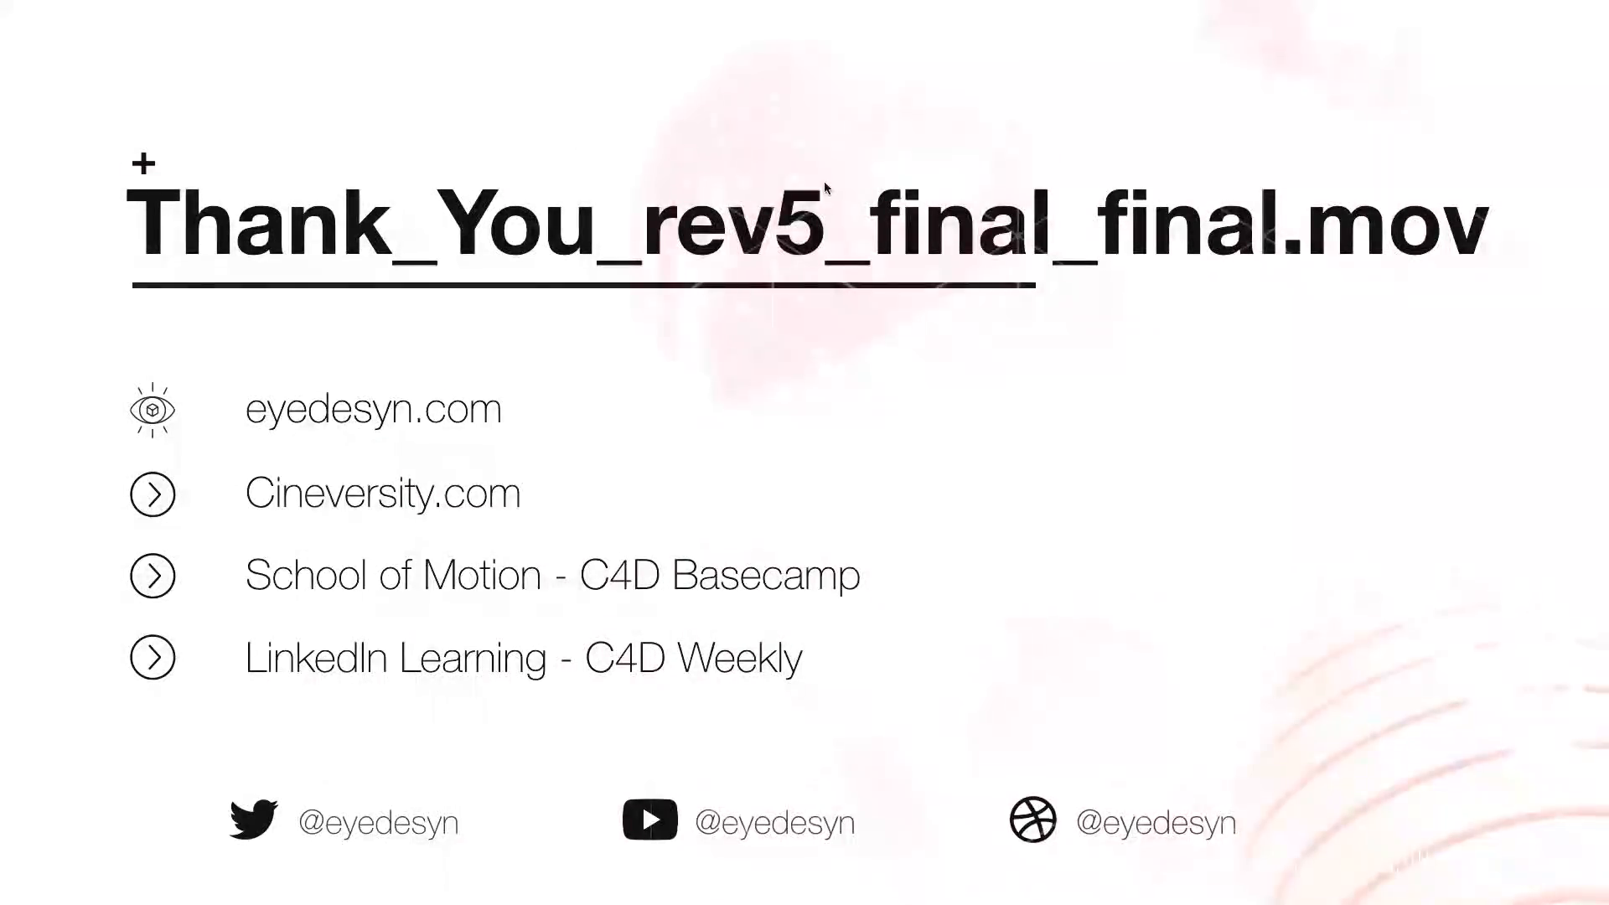